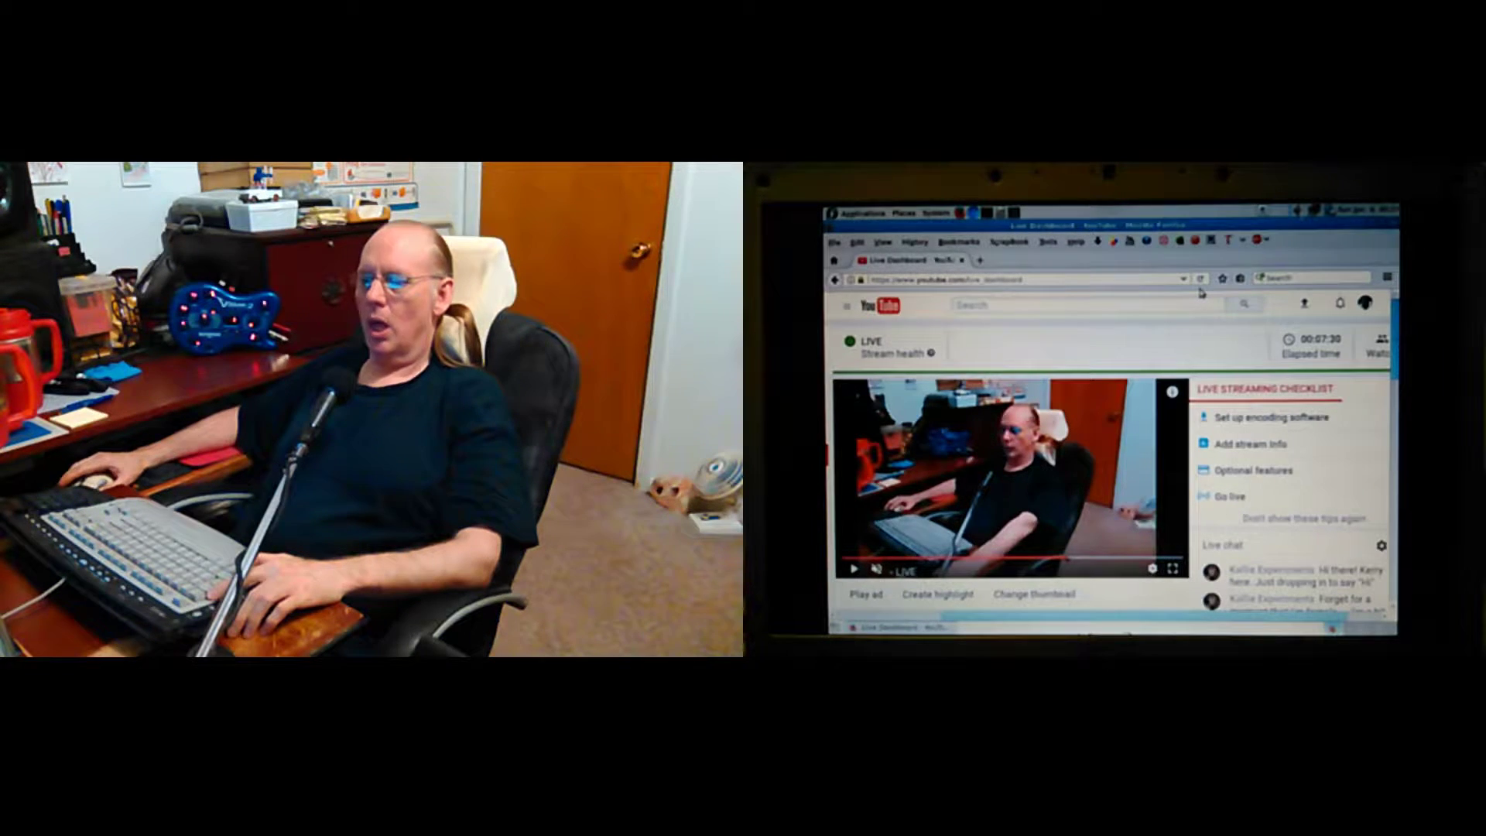
Switch the OBS broadcast via Cam 2 and Desktop to the Cam 3 Stream scene.
left_click(761, 574)
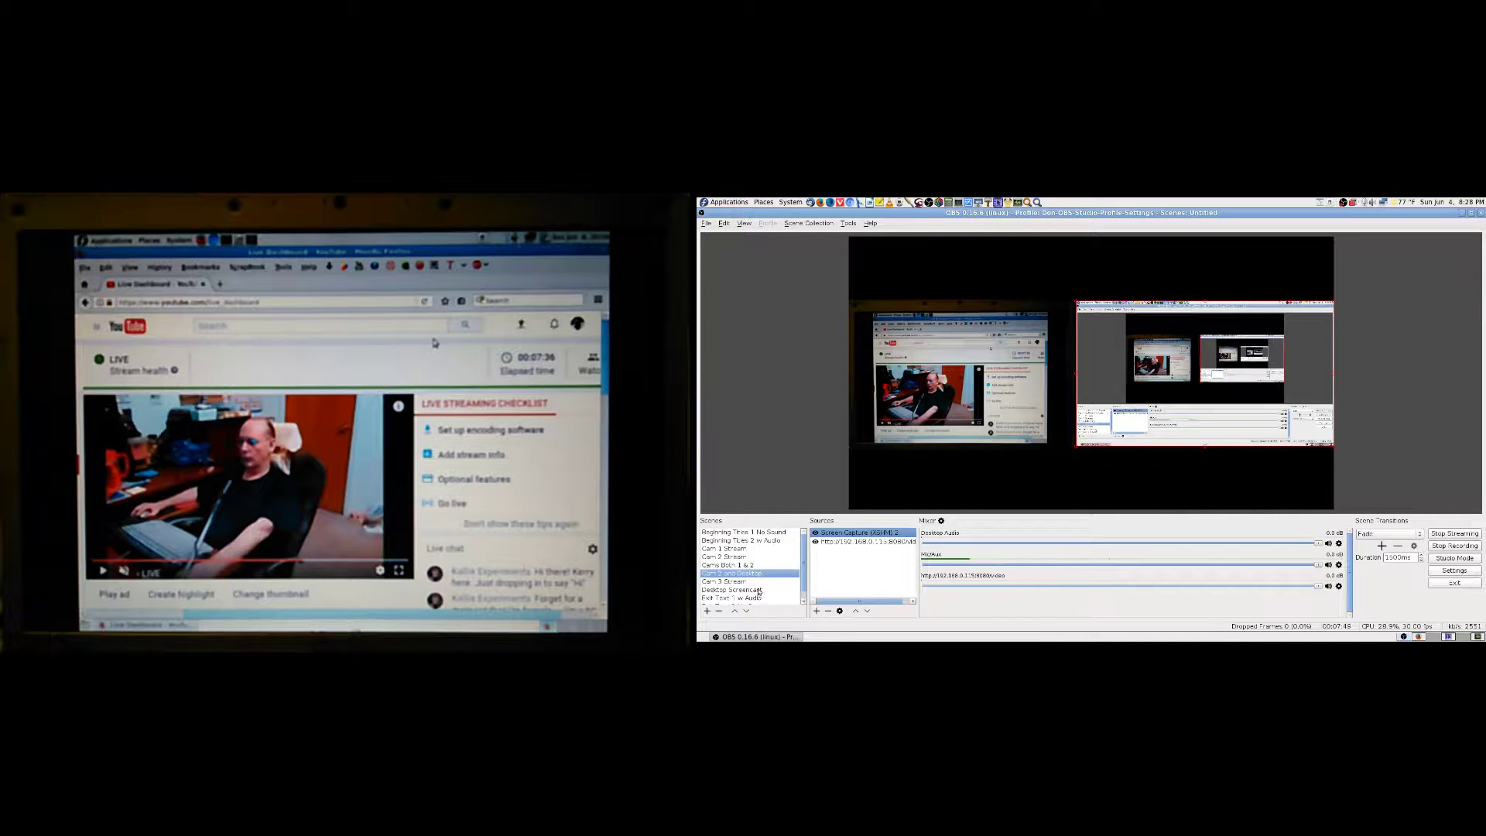
left_click(756, 582)
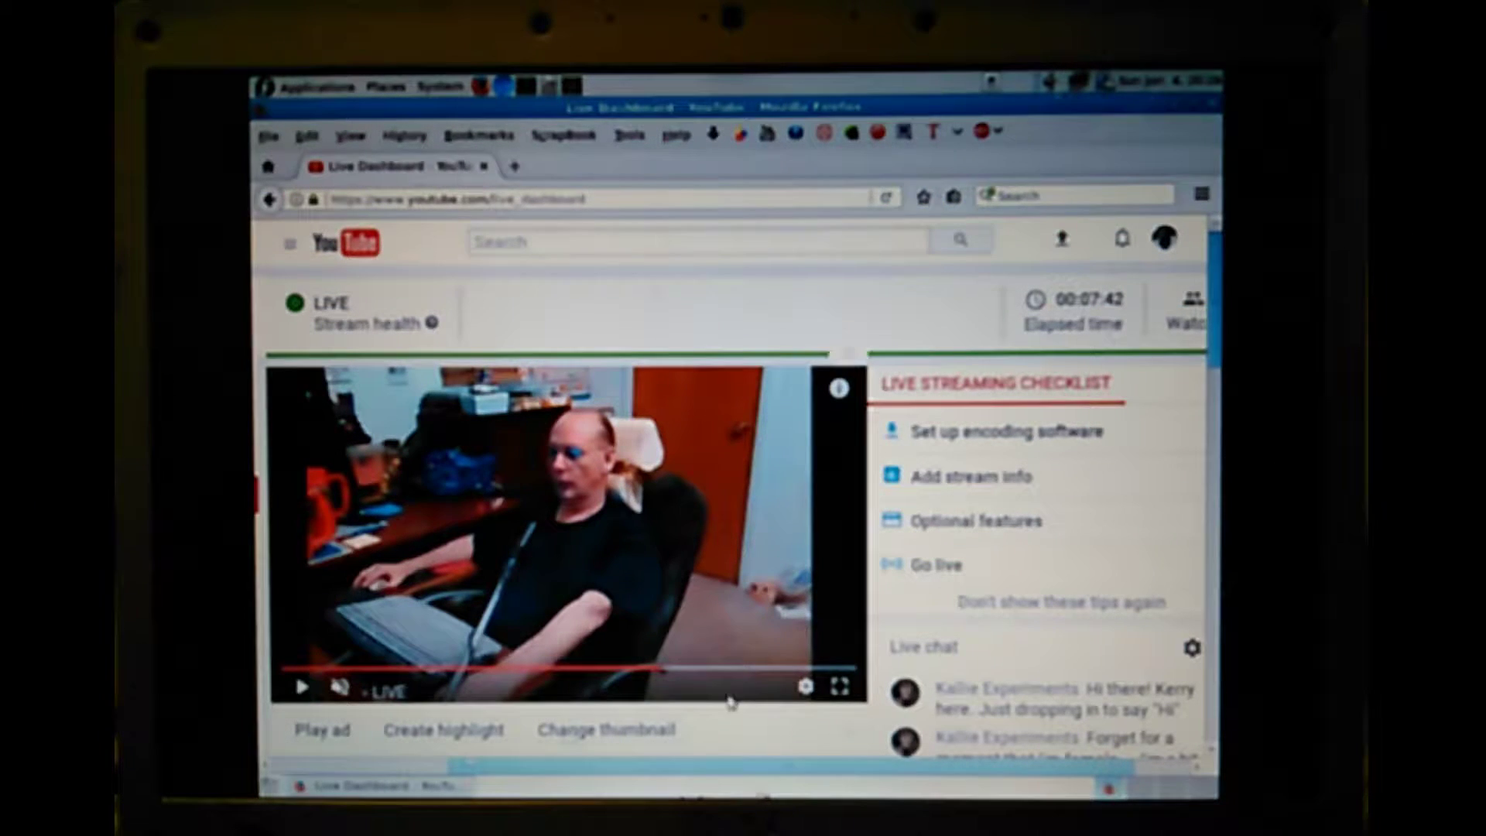
Move to the second workspace and put the Desktop Screencast scene on air.
left_click(1146, 789)
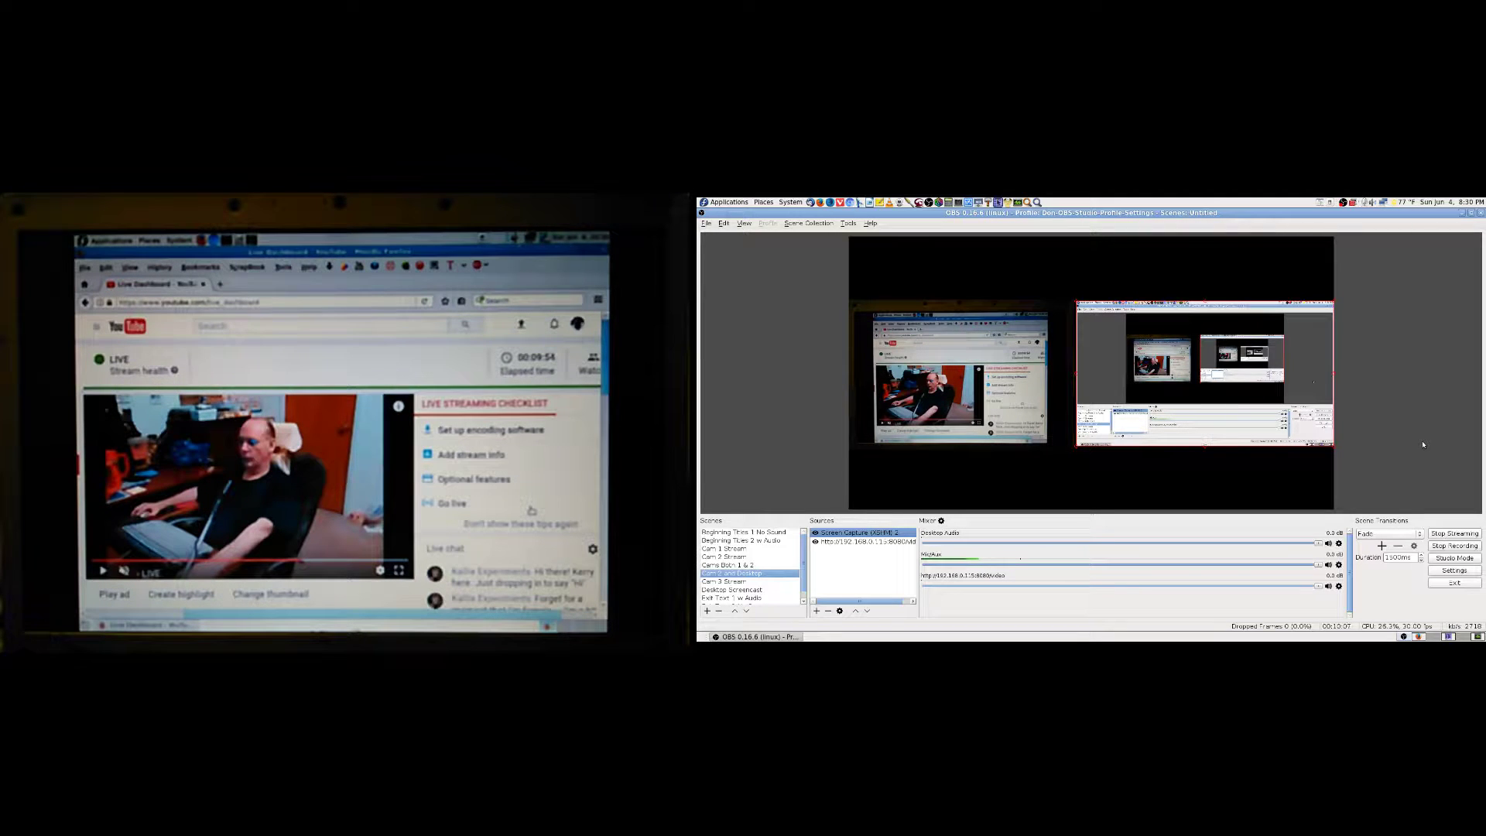
left_click(747, 590)
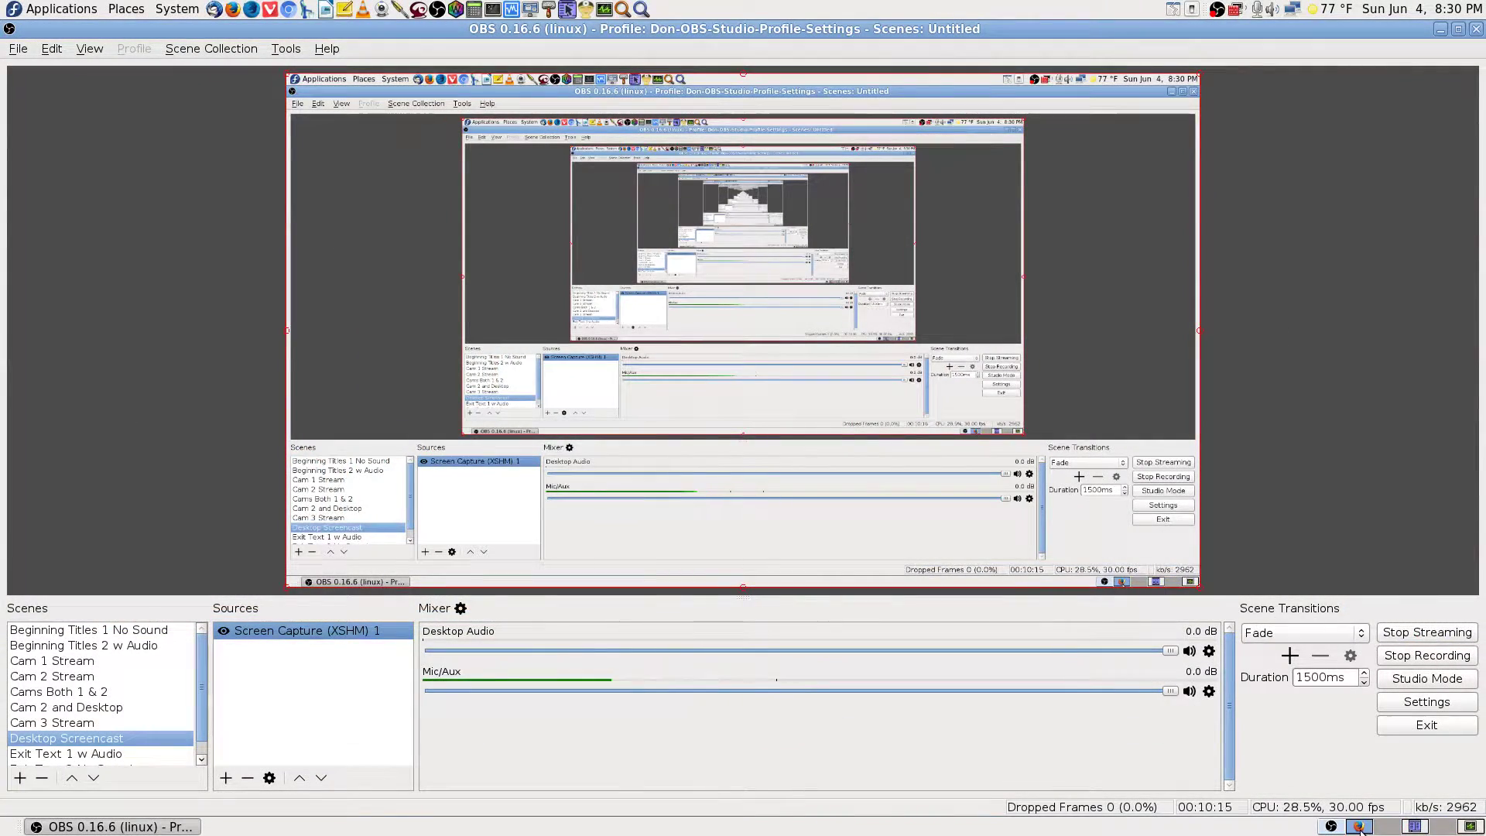
Bring the Firefox window with the Getting Debian page to the front.
left_click(1360, 827)
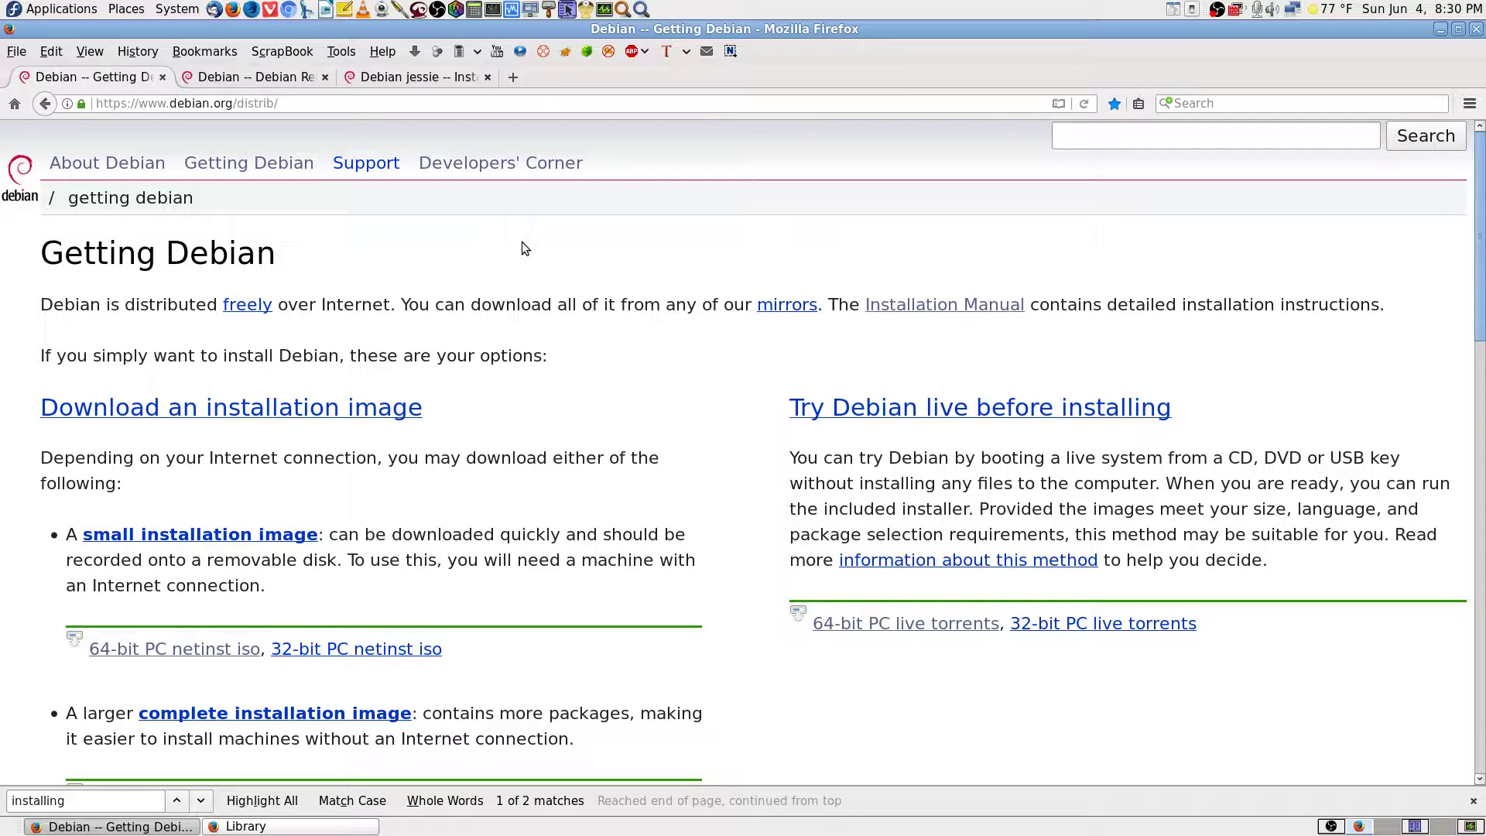
Close the find bar and briefly highlight the Getting Debian heading.
left_click(1473, 802)
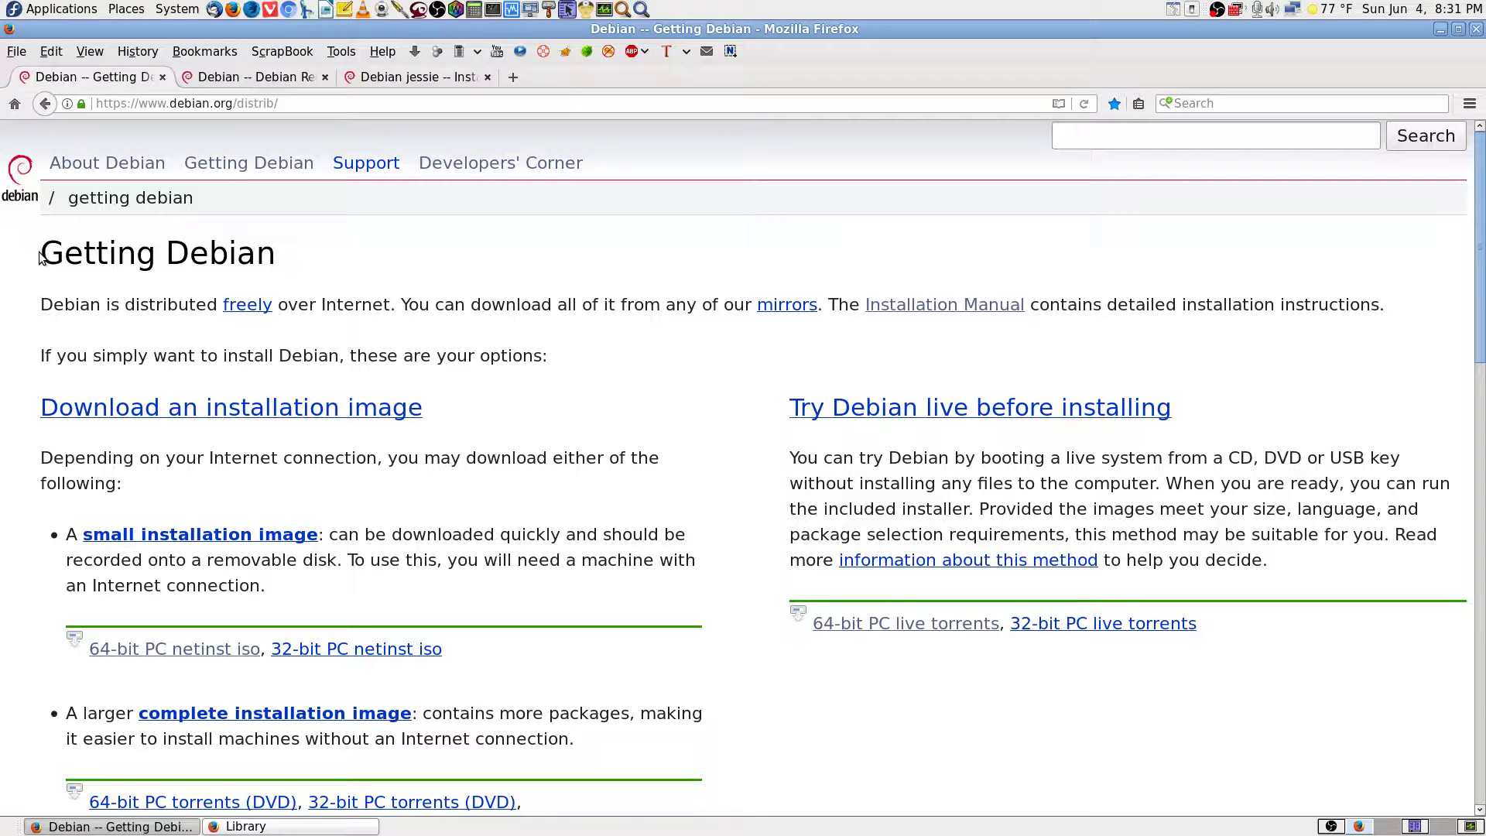
left_click_drag(40, 256, 276, 261)
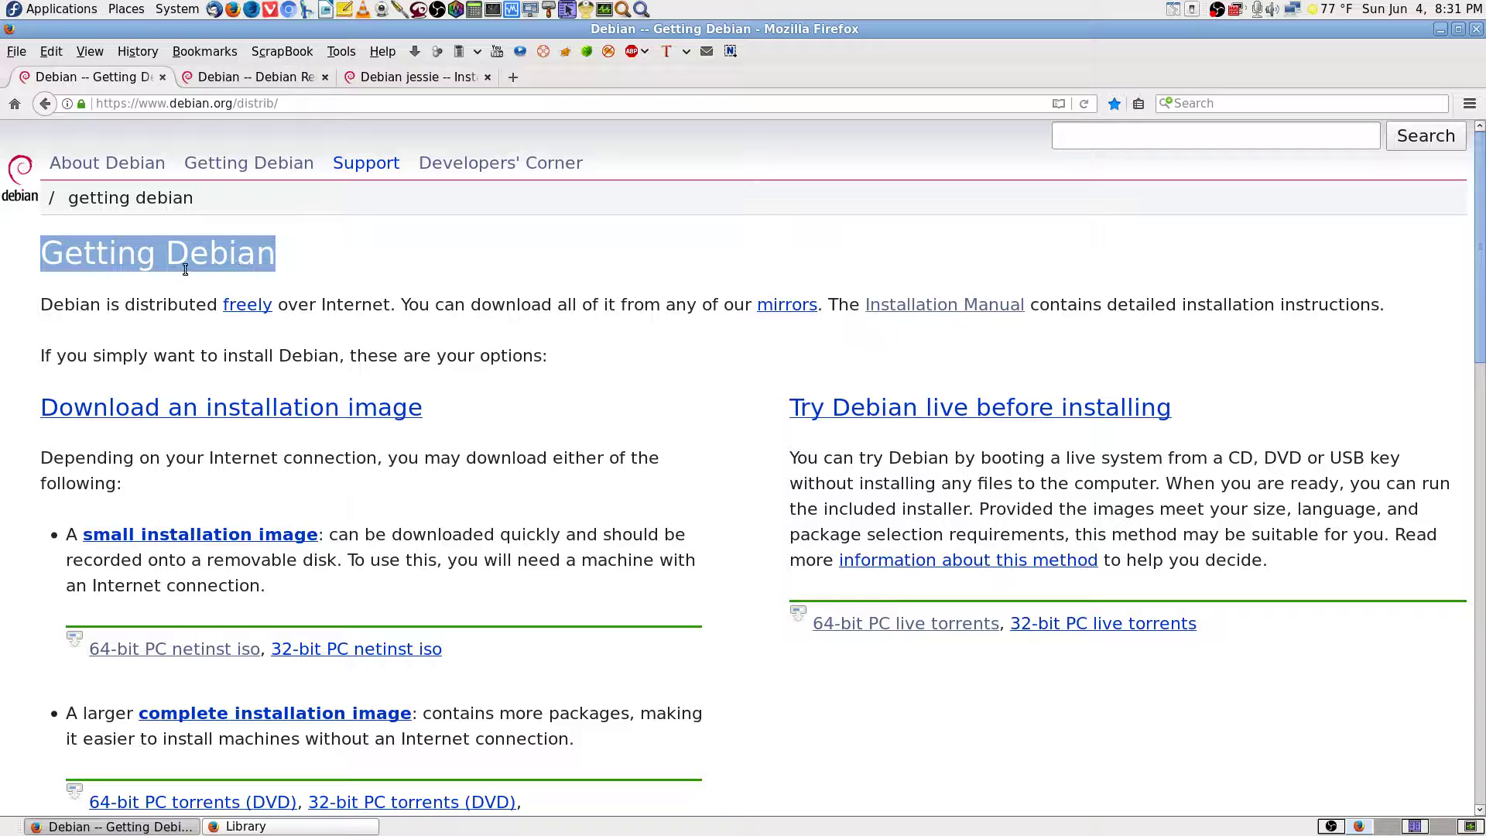
left_click(310, 260)
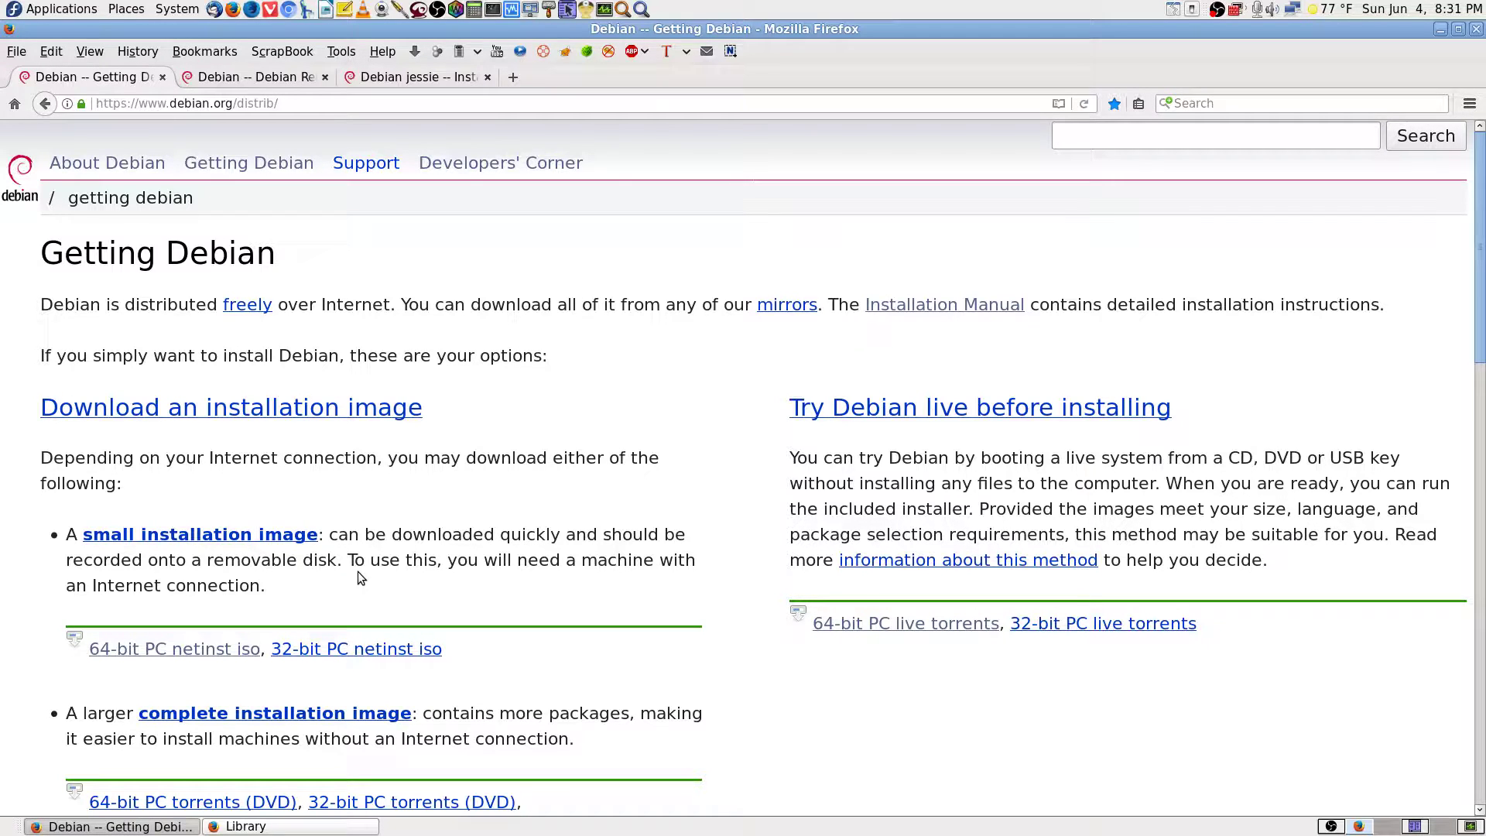
Search the page for 'download', jump to the next match, and close the find bar.
key("ctrl+f")
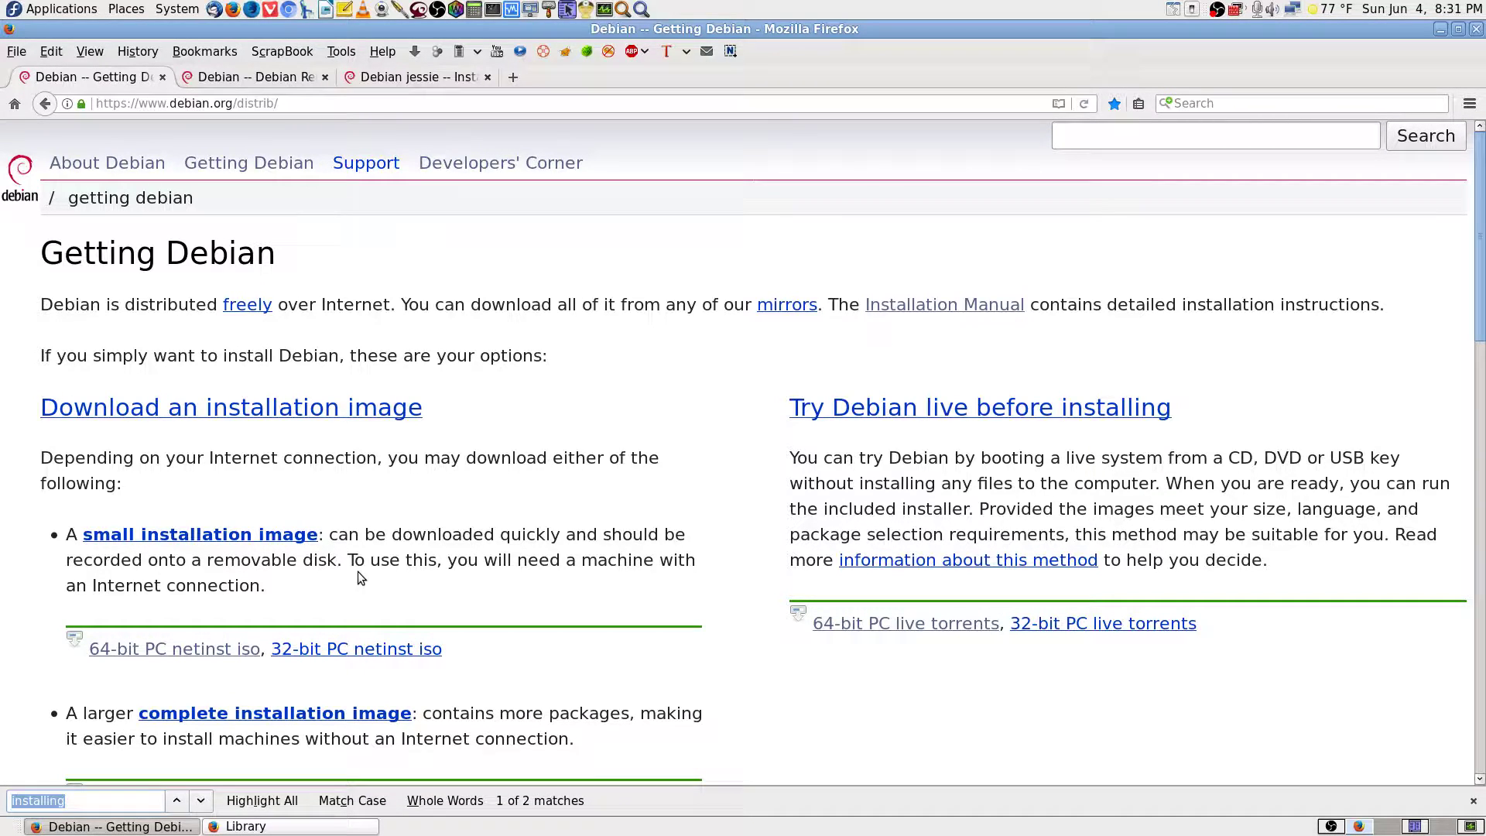
type("den")
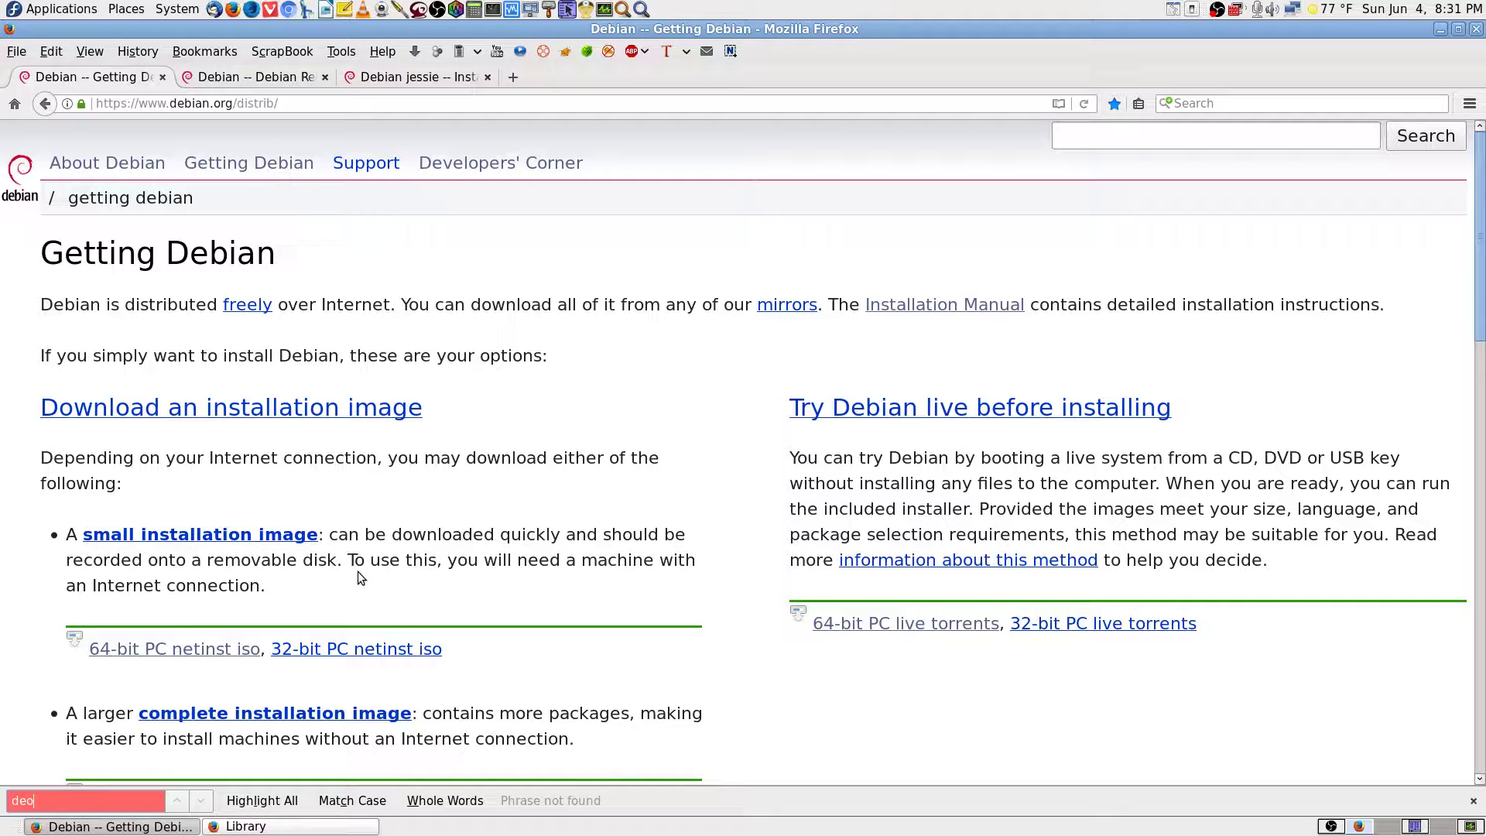
key("BackSpace")
key("BackSpace")
type("won")
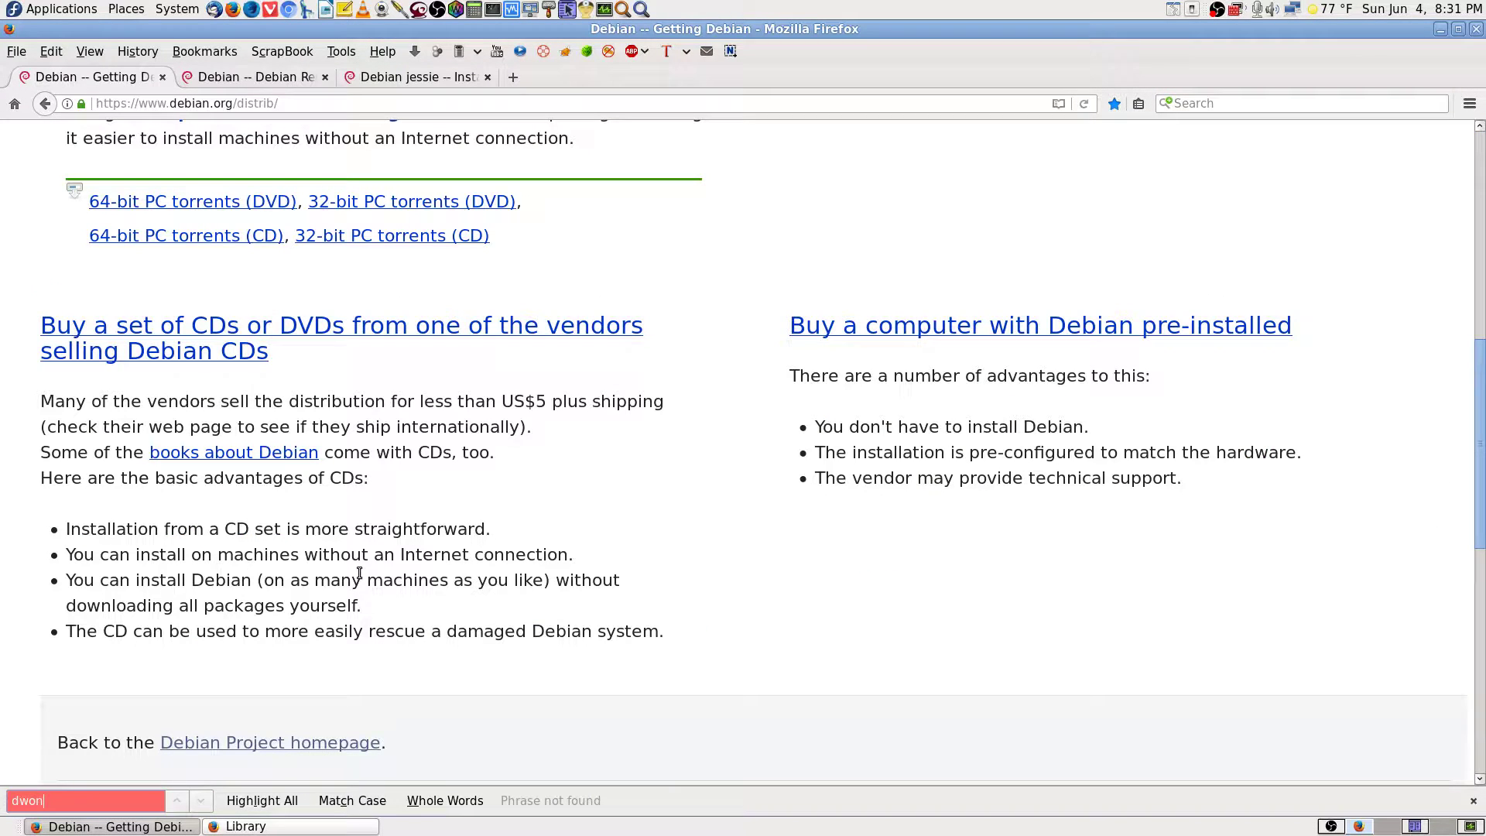
key("BackSpace")
key("BackSpace")
key("BackSpace")
type("ownload")
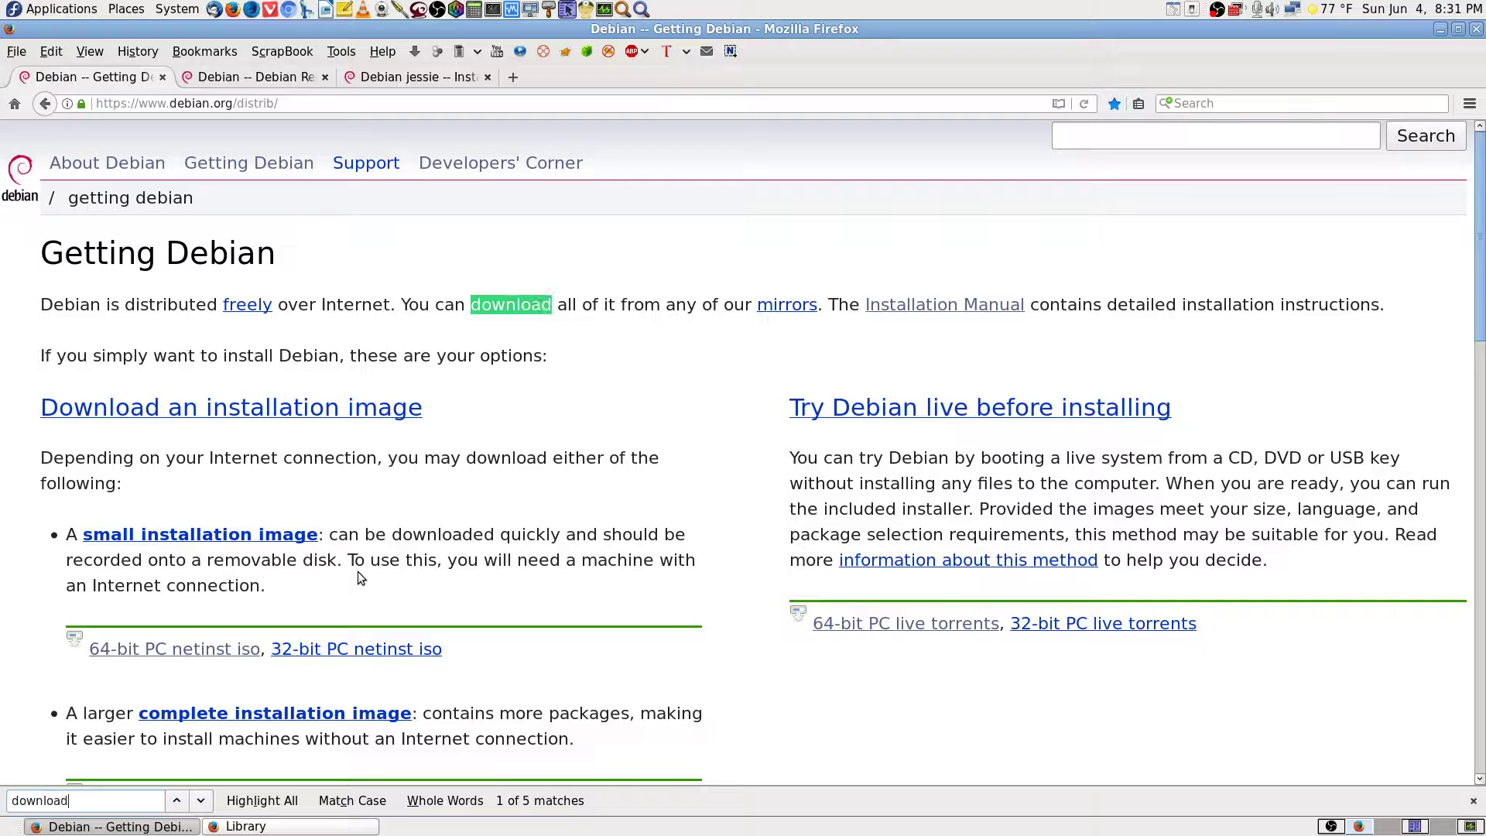
key("Return")
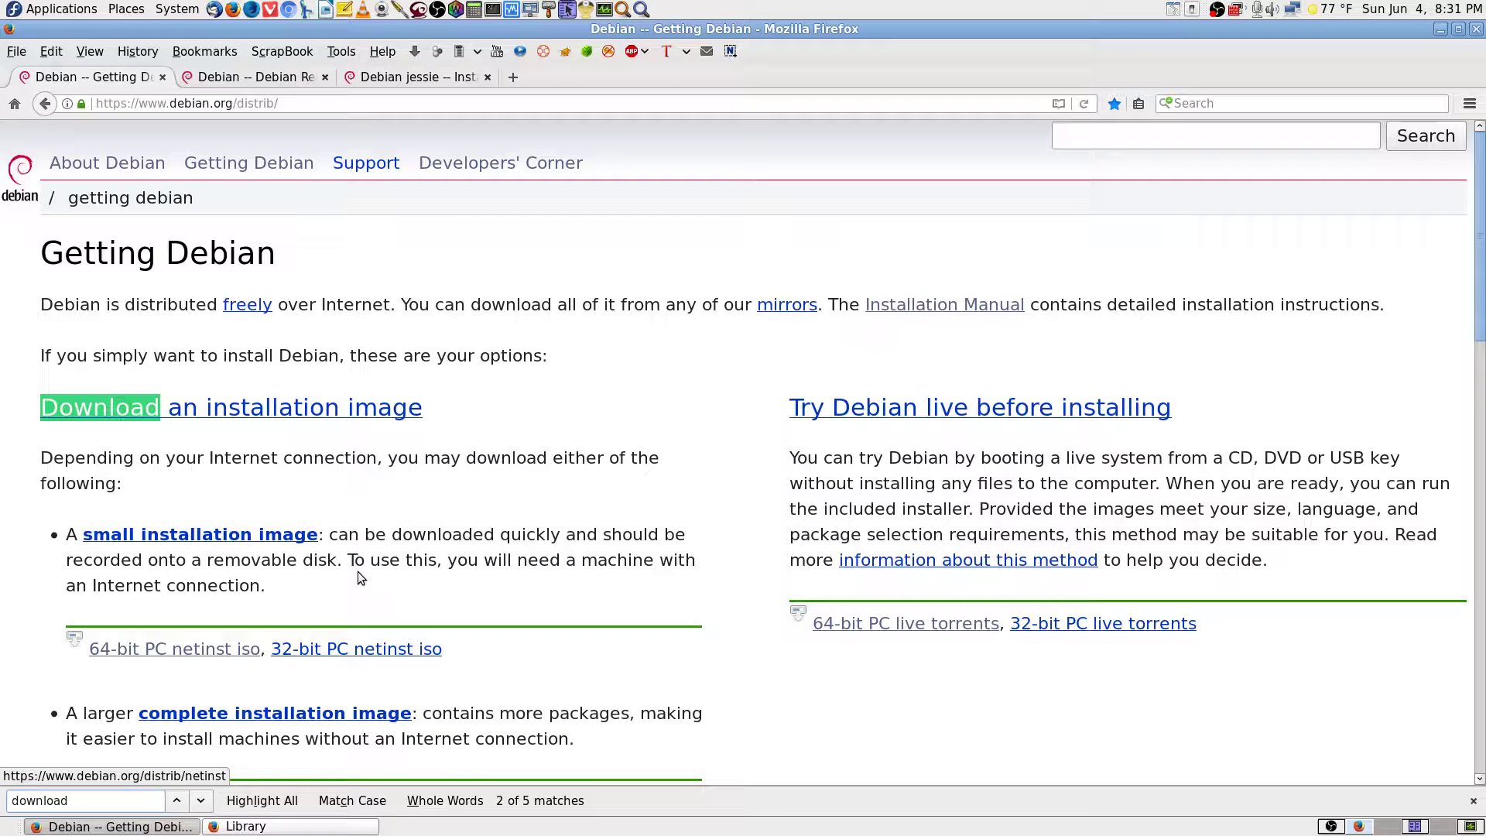
key("Escape")
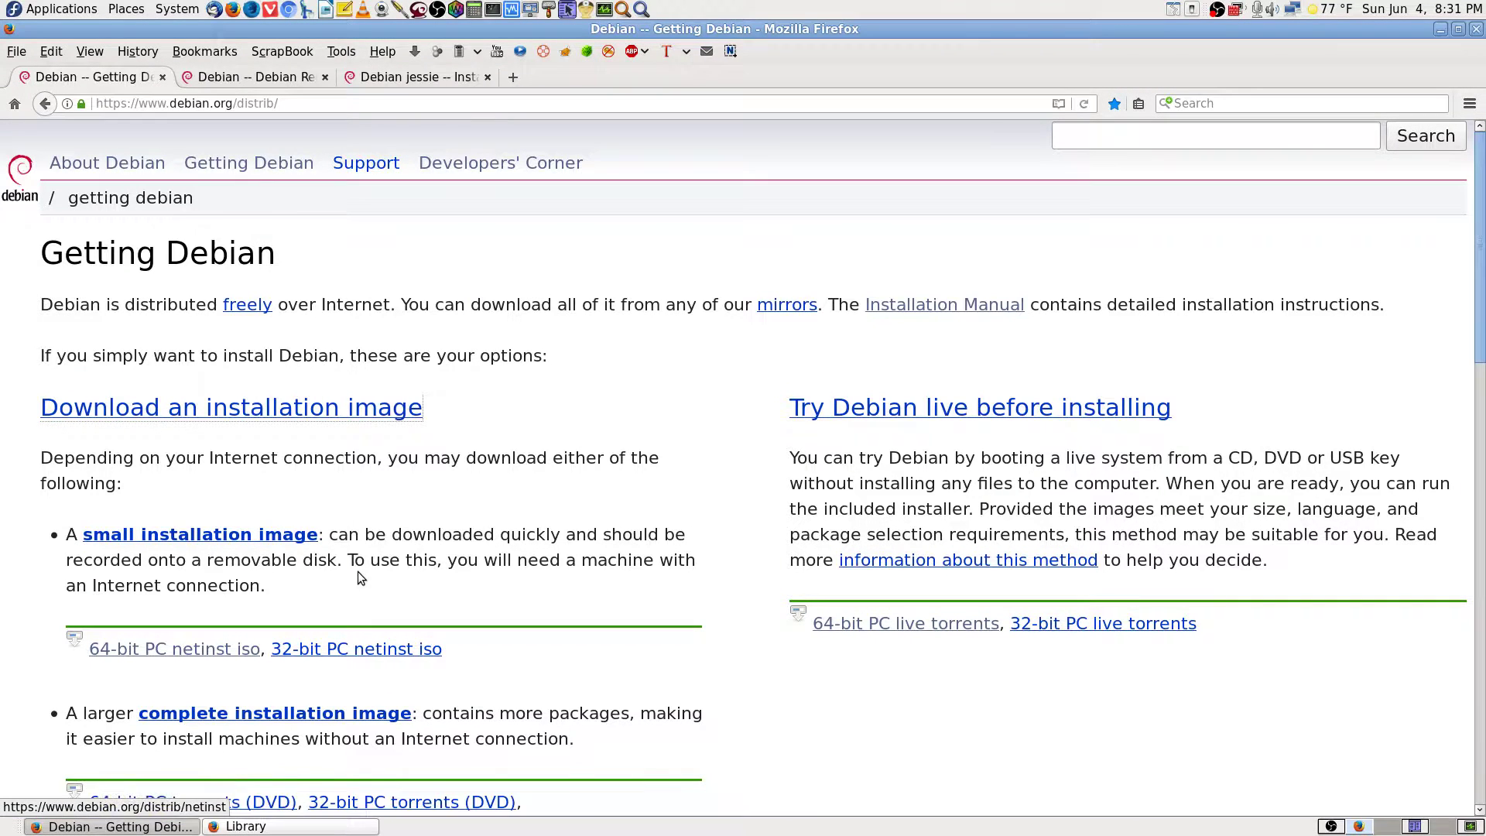
scroll(612, 569, "down", 3)
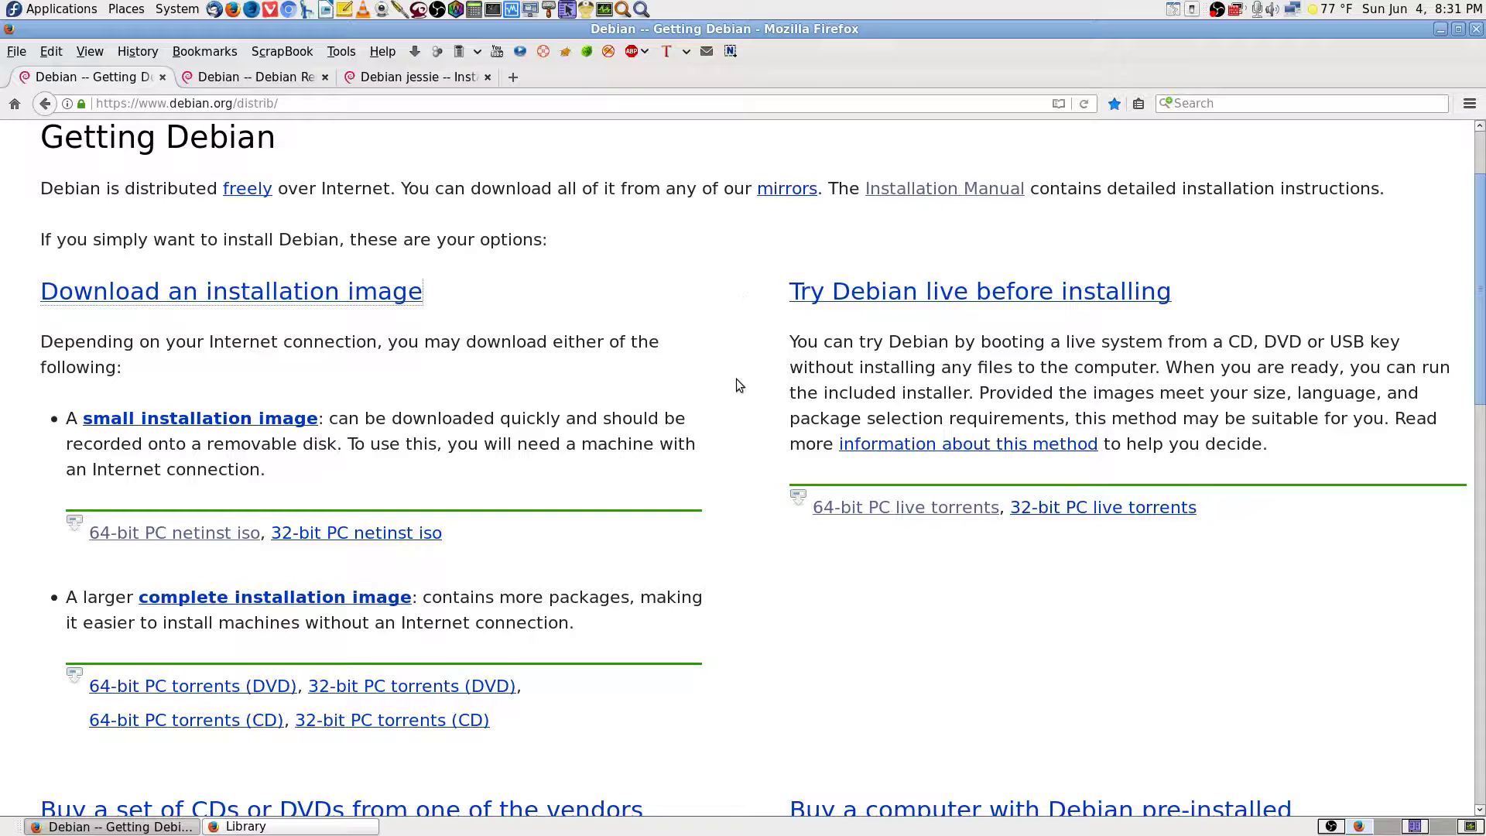
scroll(747, 387, "down", 3)
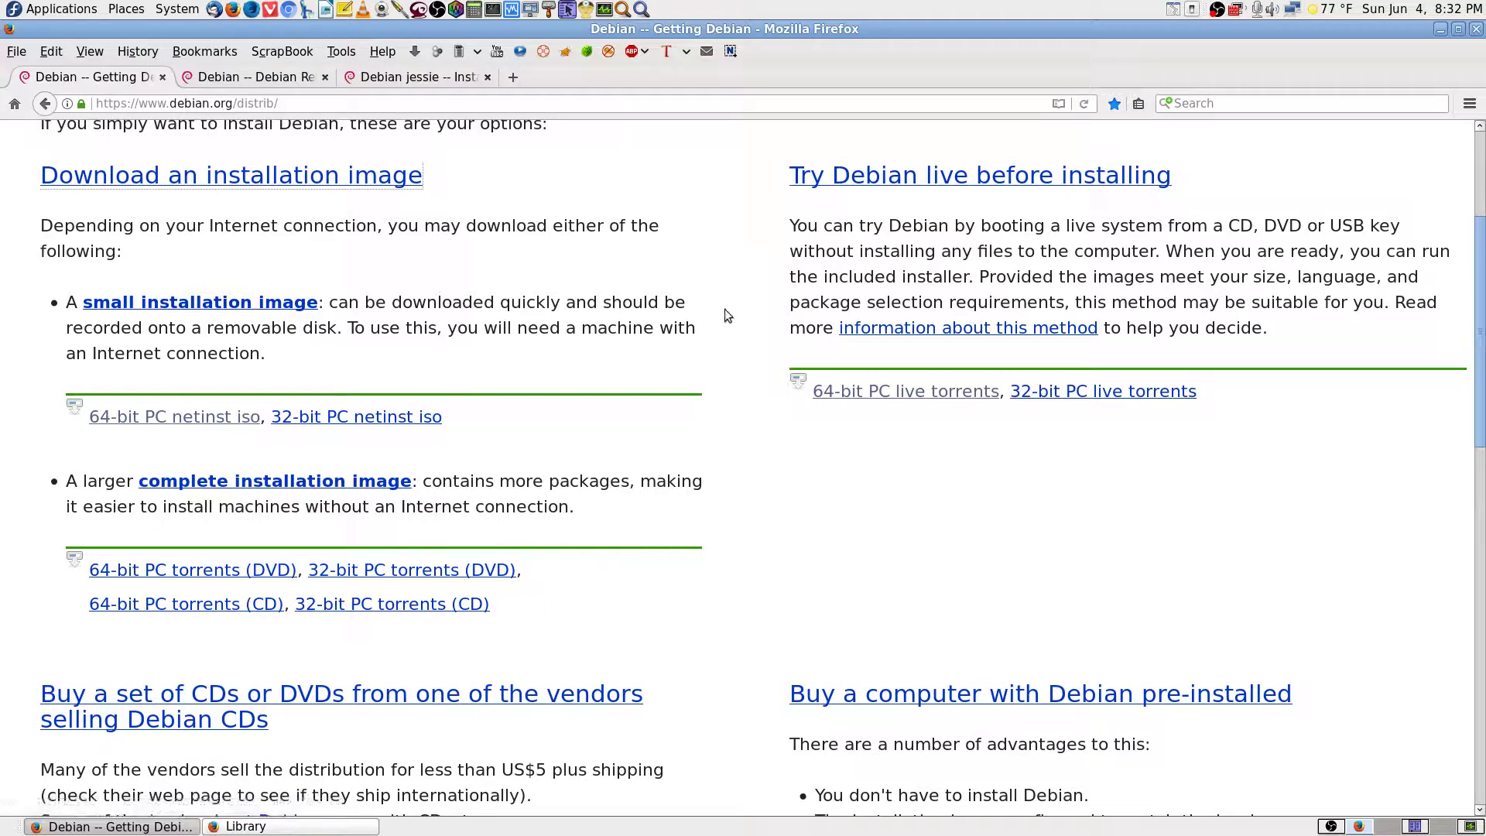
left_click(1329, 826)
left_click(1329, 826)
scroll(766, 283, "up", 3)
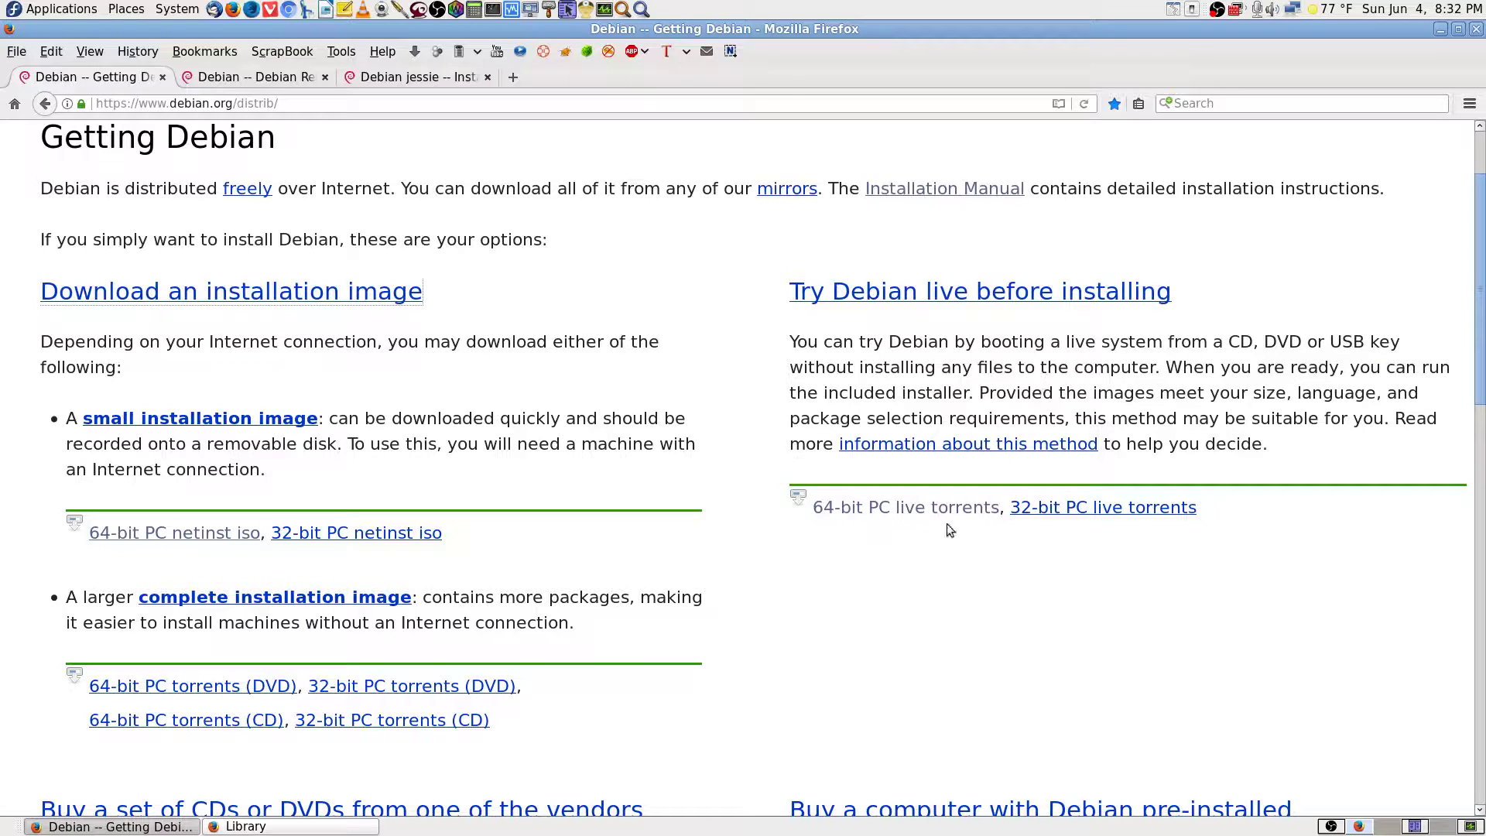
scroll(784, 556, "down", 3)
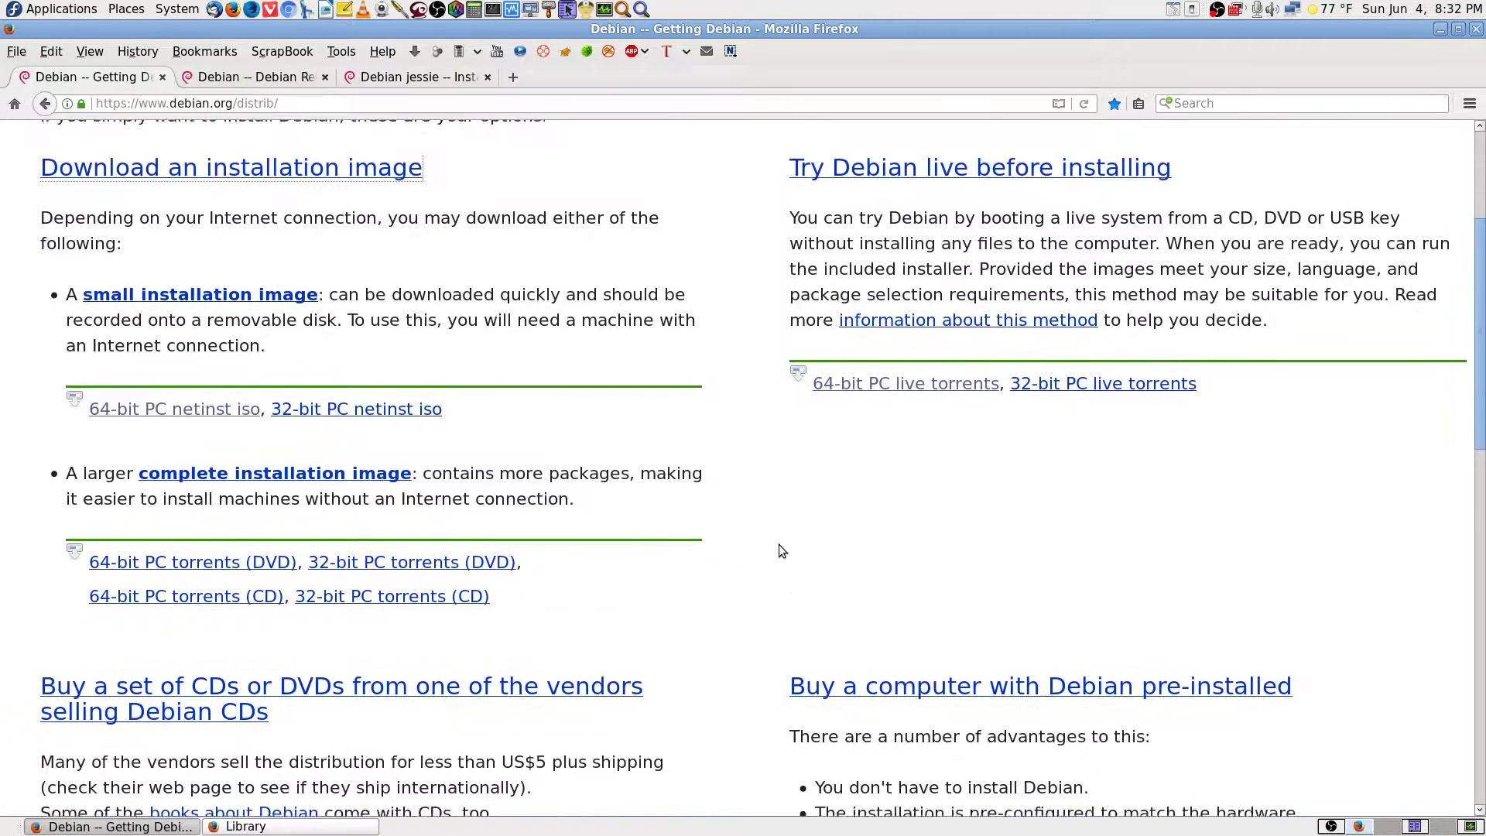
scroll(781, 549, "down", 8)
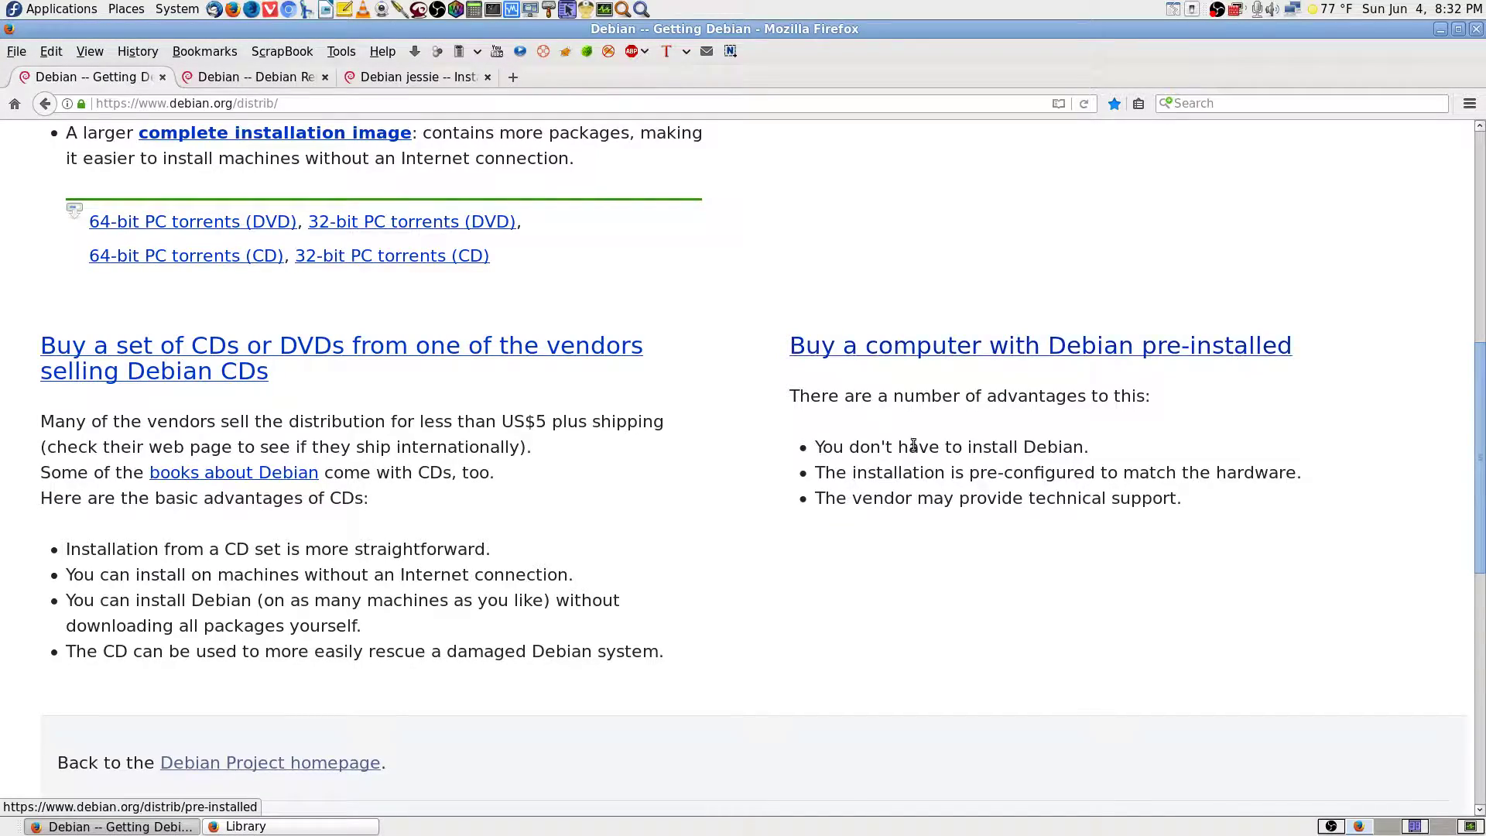
scroll(847, 551, "down", 5)
scroll(789, 518, "up", 20)
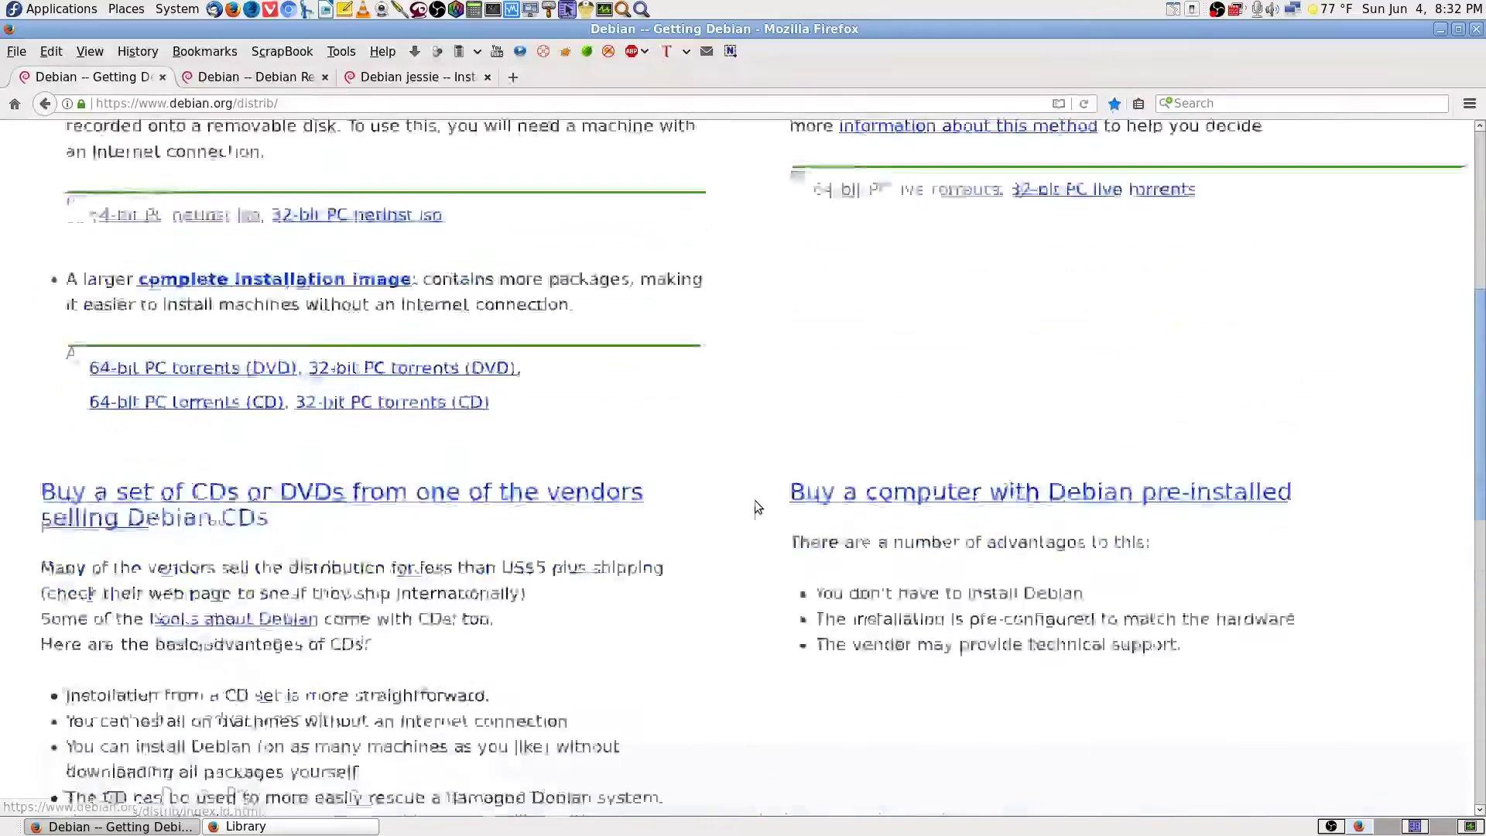
Flip between the Getting Debian, Installation Guide and Releases tabs, ending on Debian Releases.
left_click(255, 76)
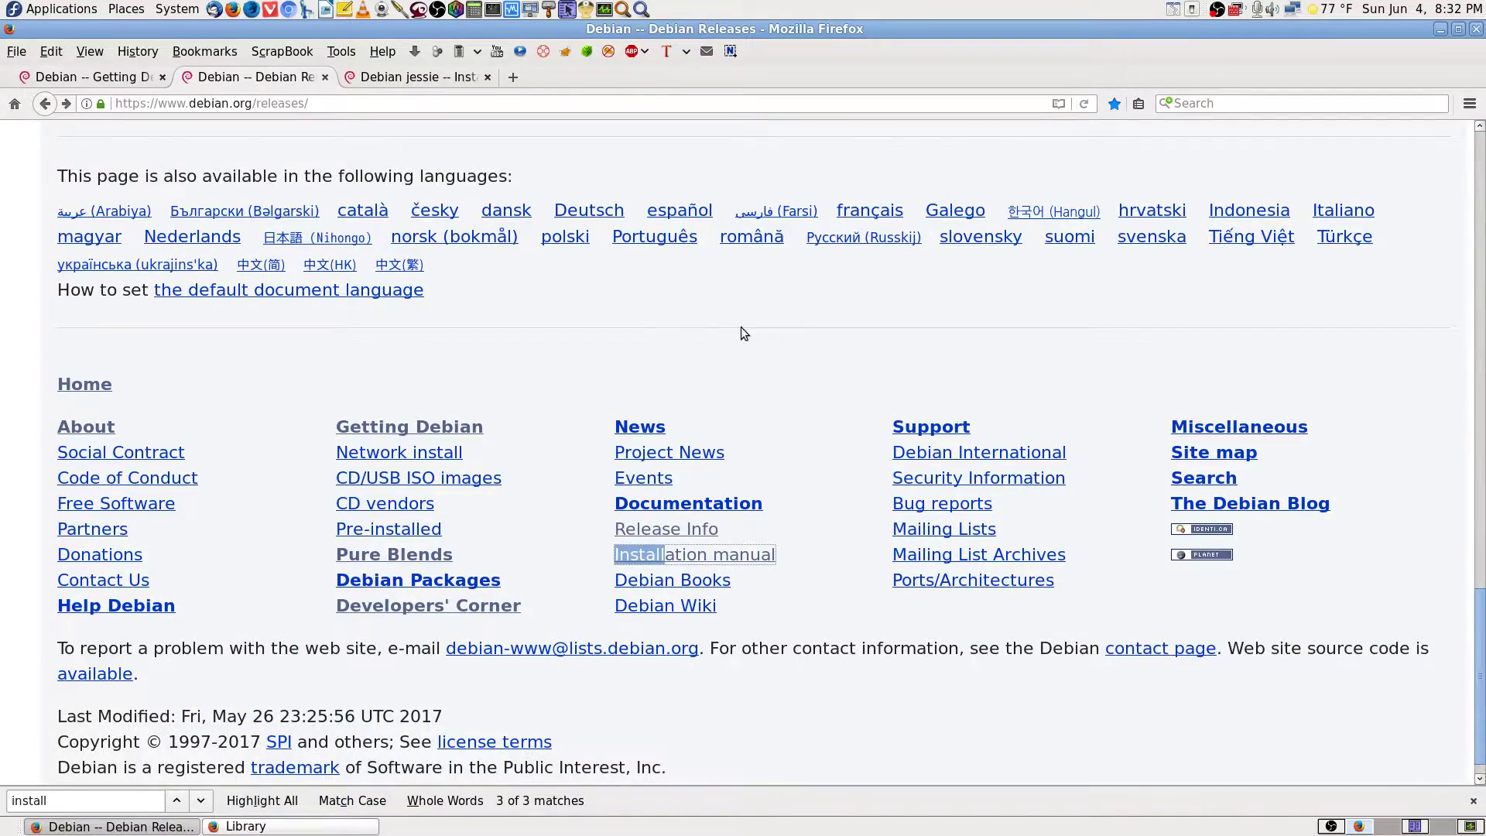
scroll(742, 334, "up", 15)
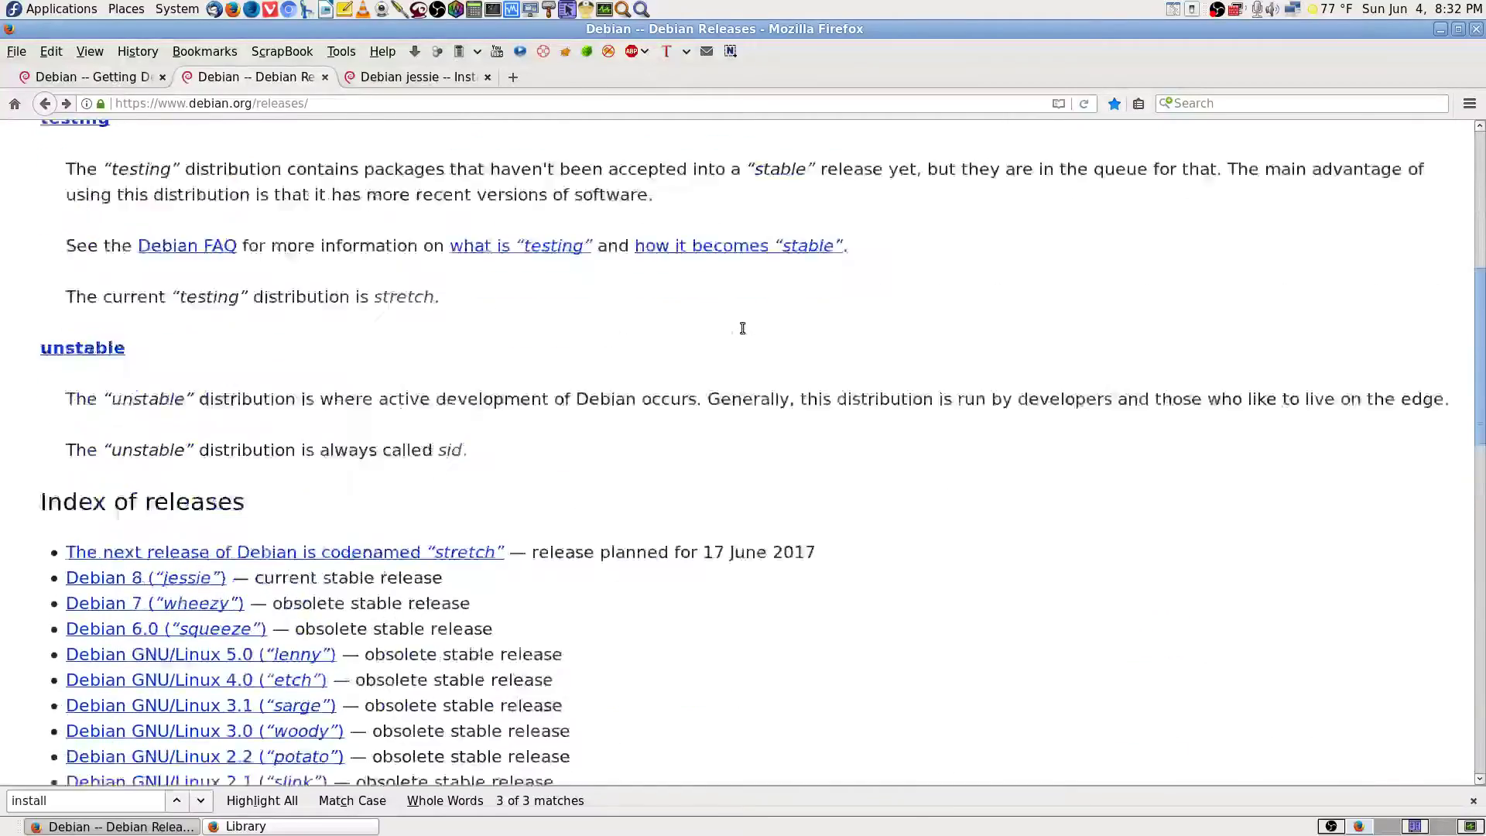
scroll(741, 334, "up", 3)
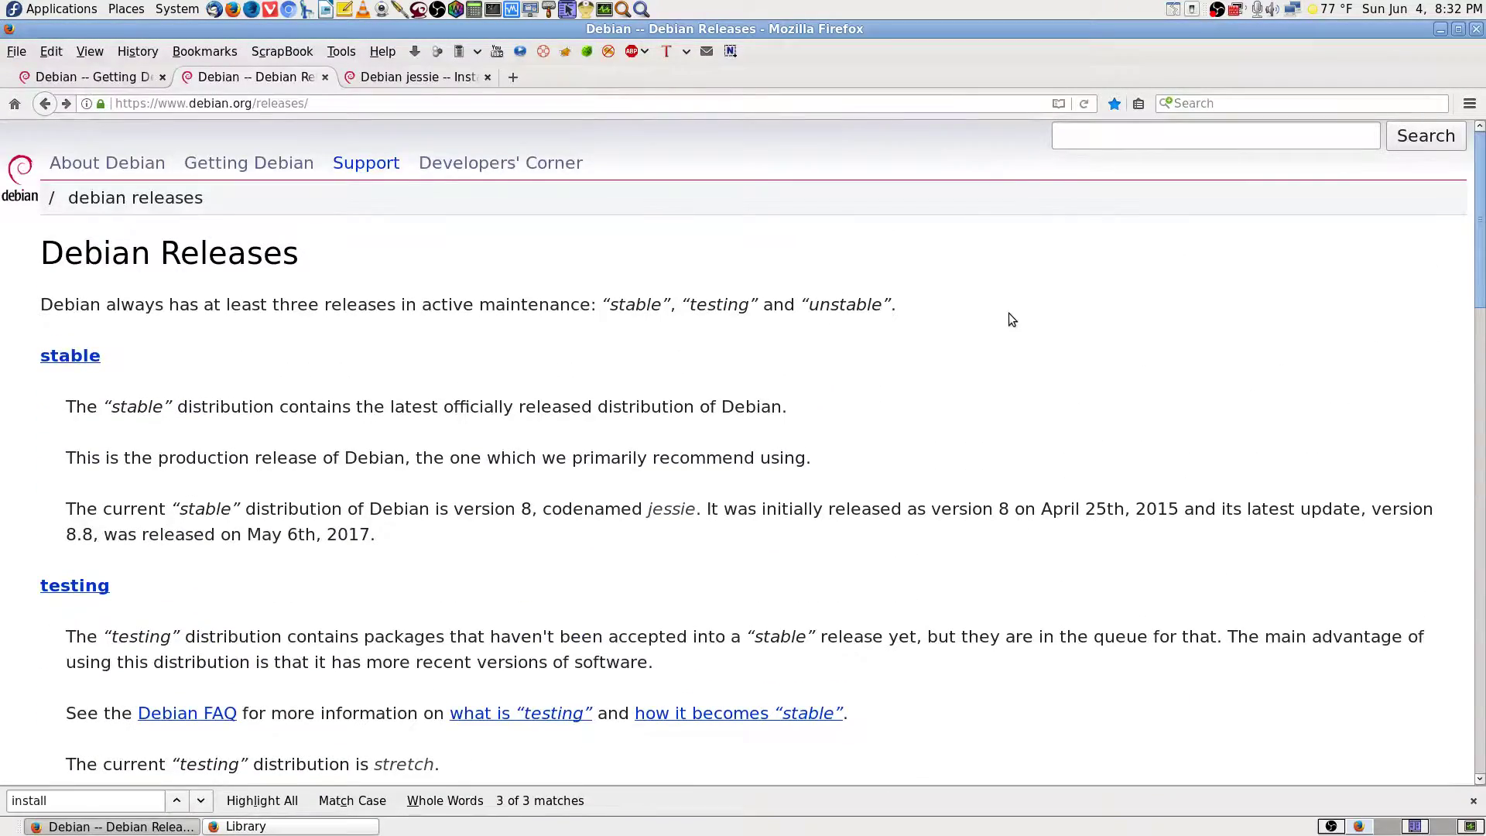
left_click(118, 79)
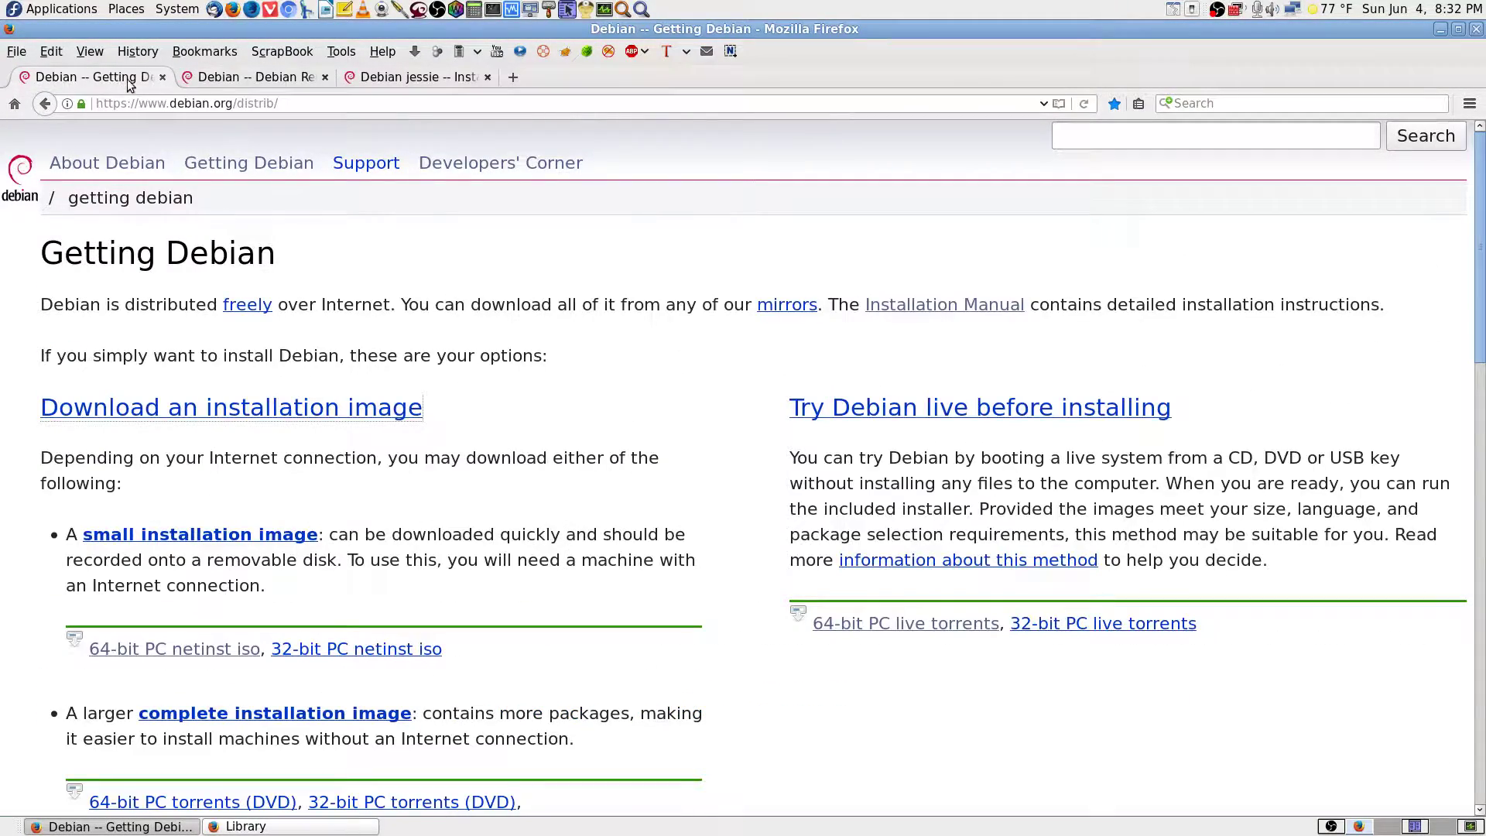
left_click(263, 77)
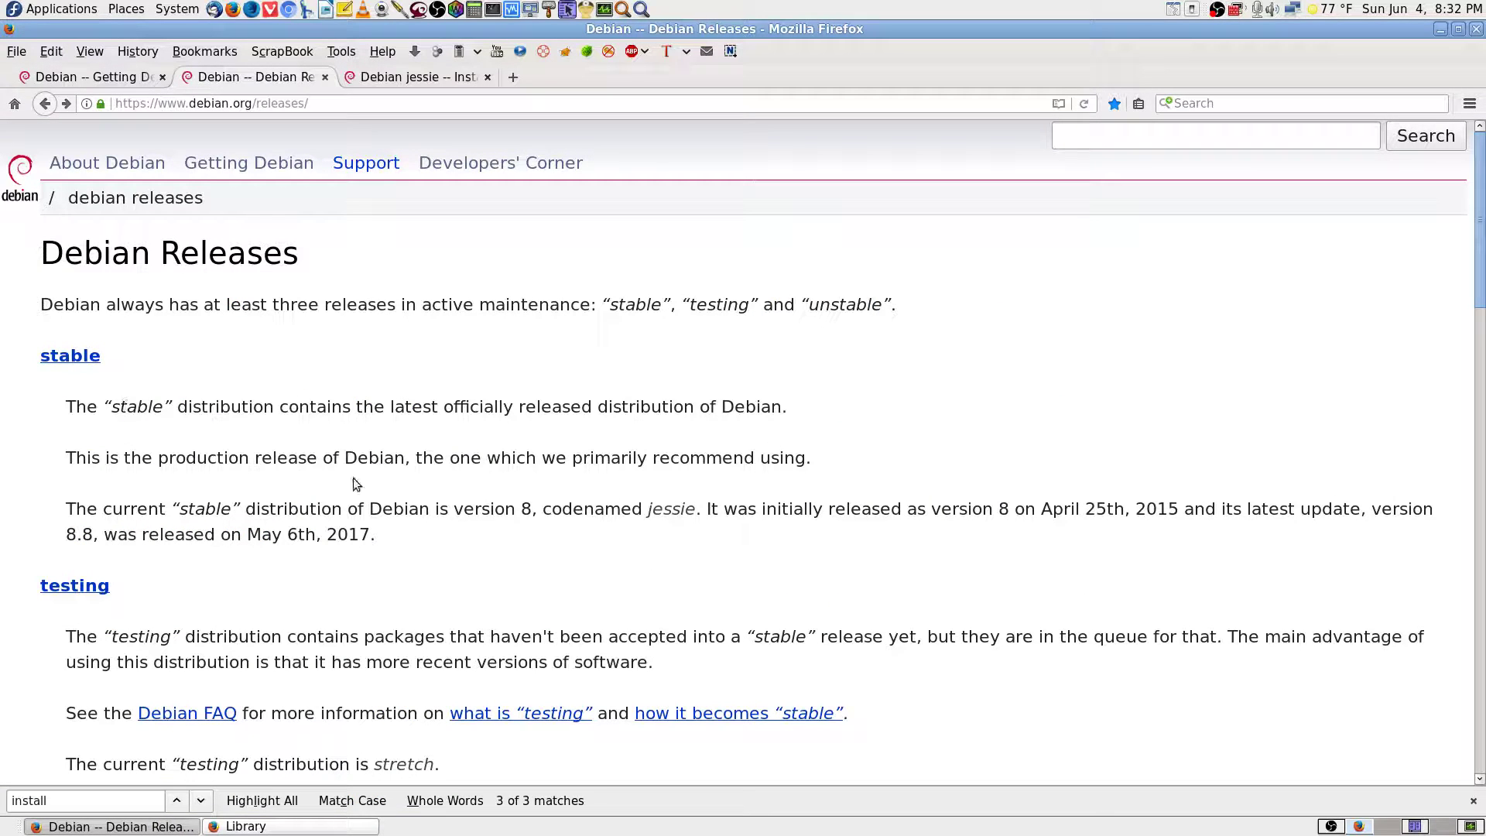
left_click(106, 75)
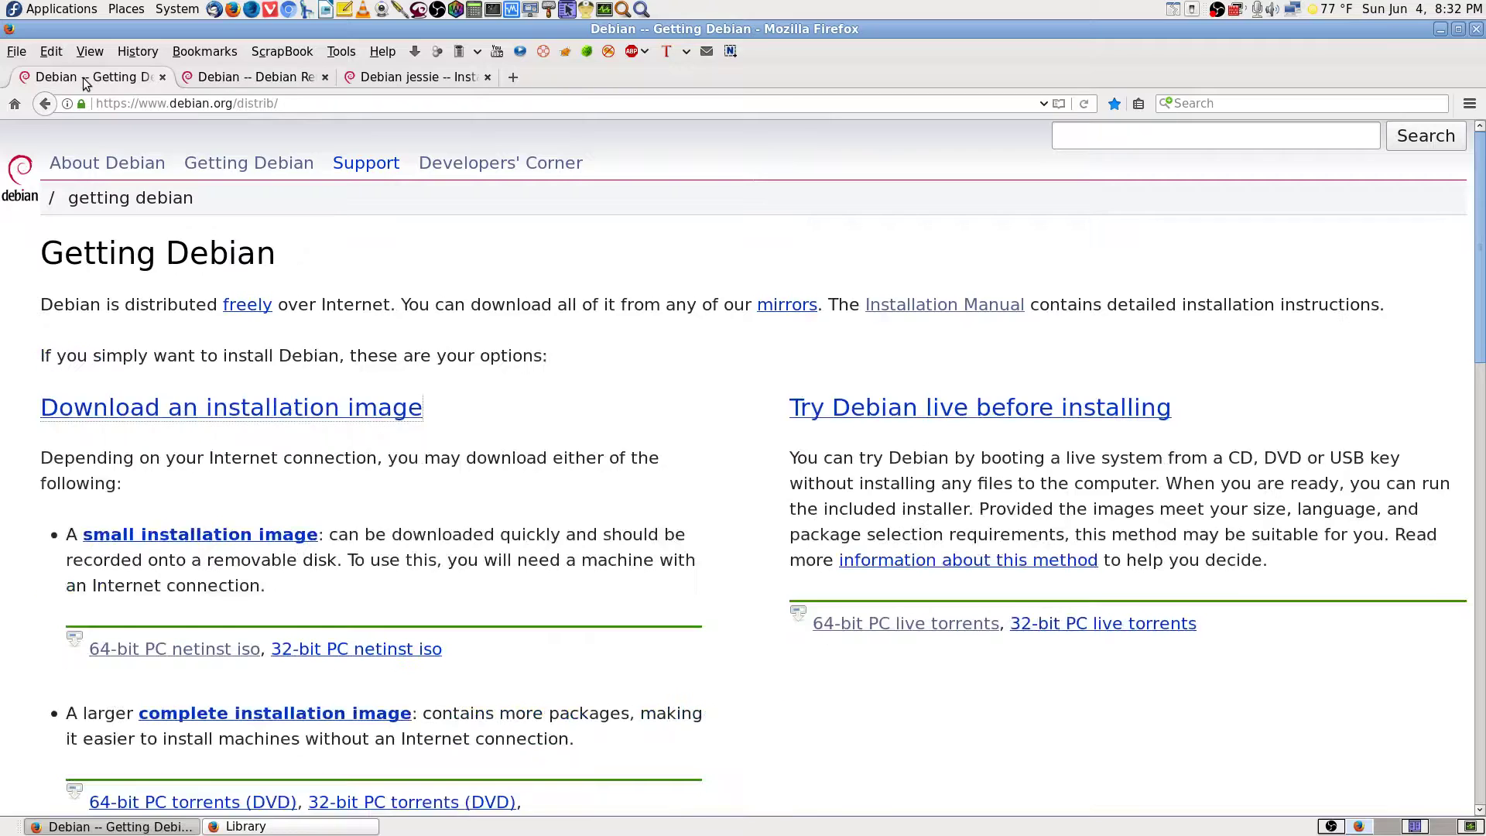
left_click(391, 77)
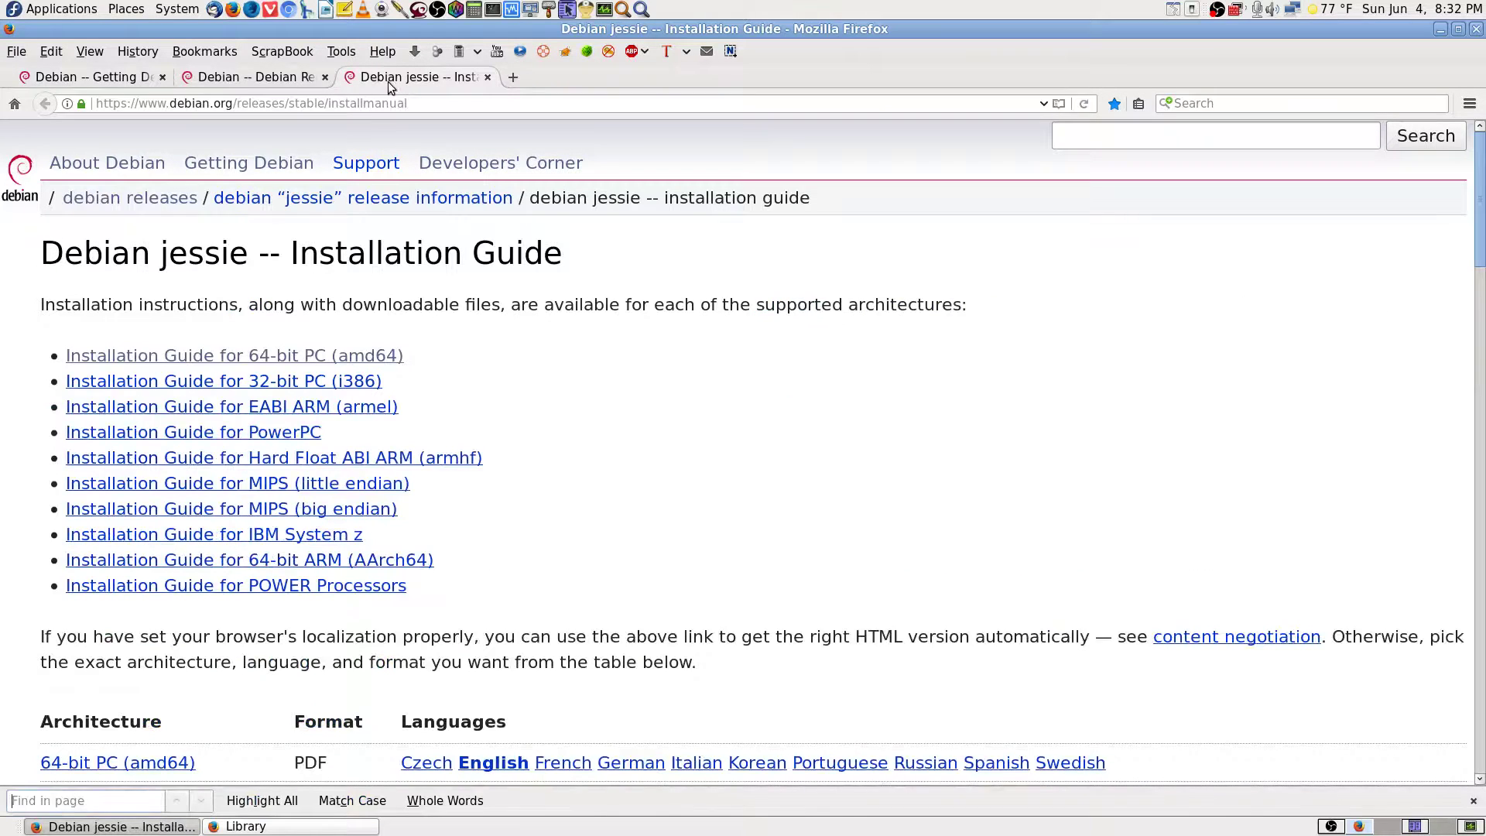
left_click(153, 81)
left_click(243, 76)
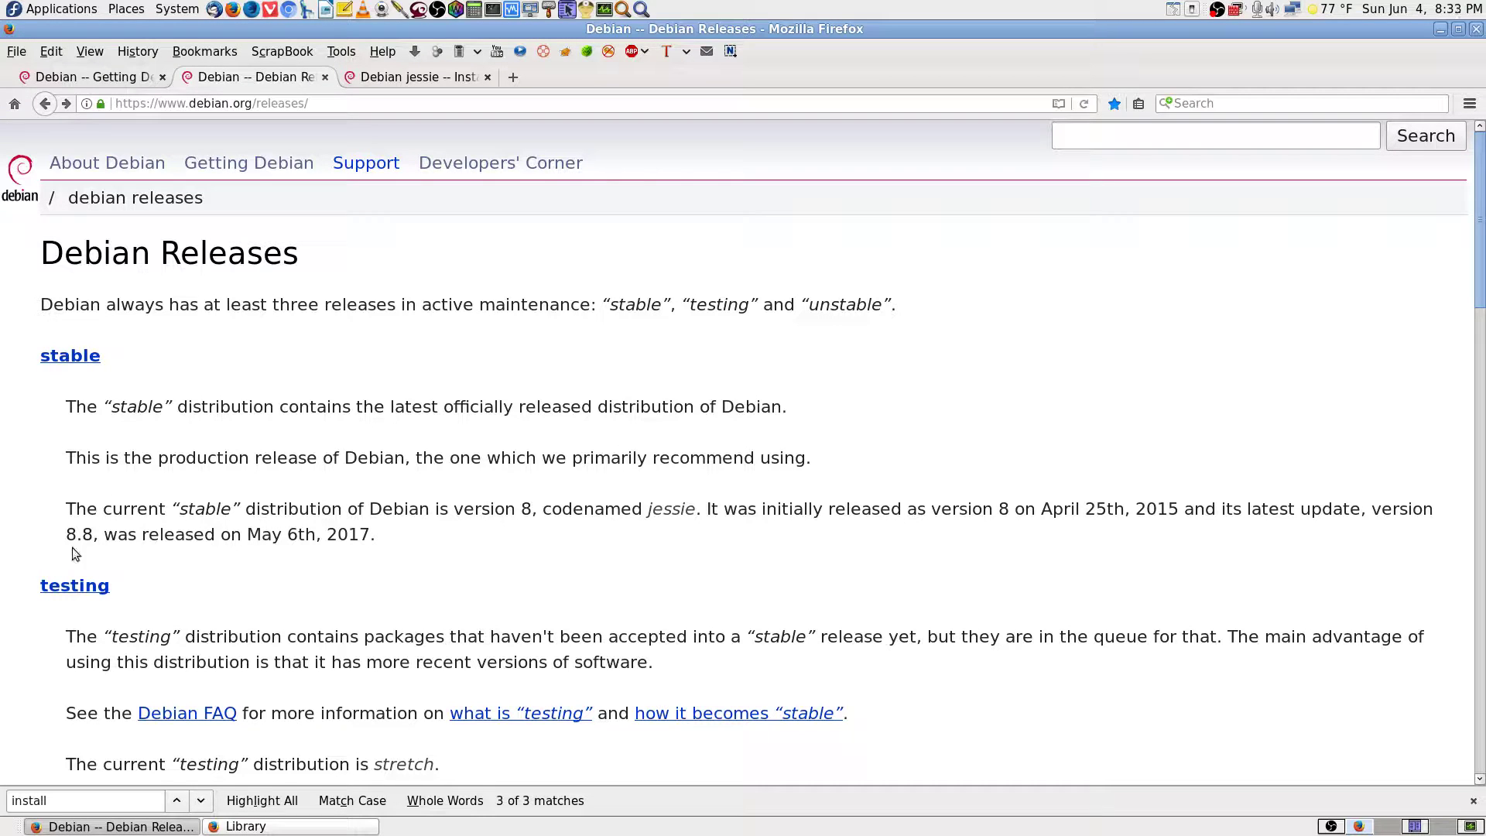
left_click_drag(66, 534, 103, 534)
left_click(164, 550)
left_click_drag(696, 511, 368, 505)
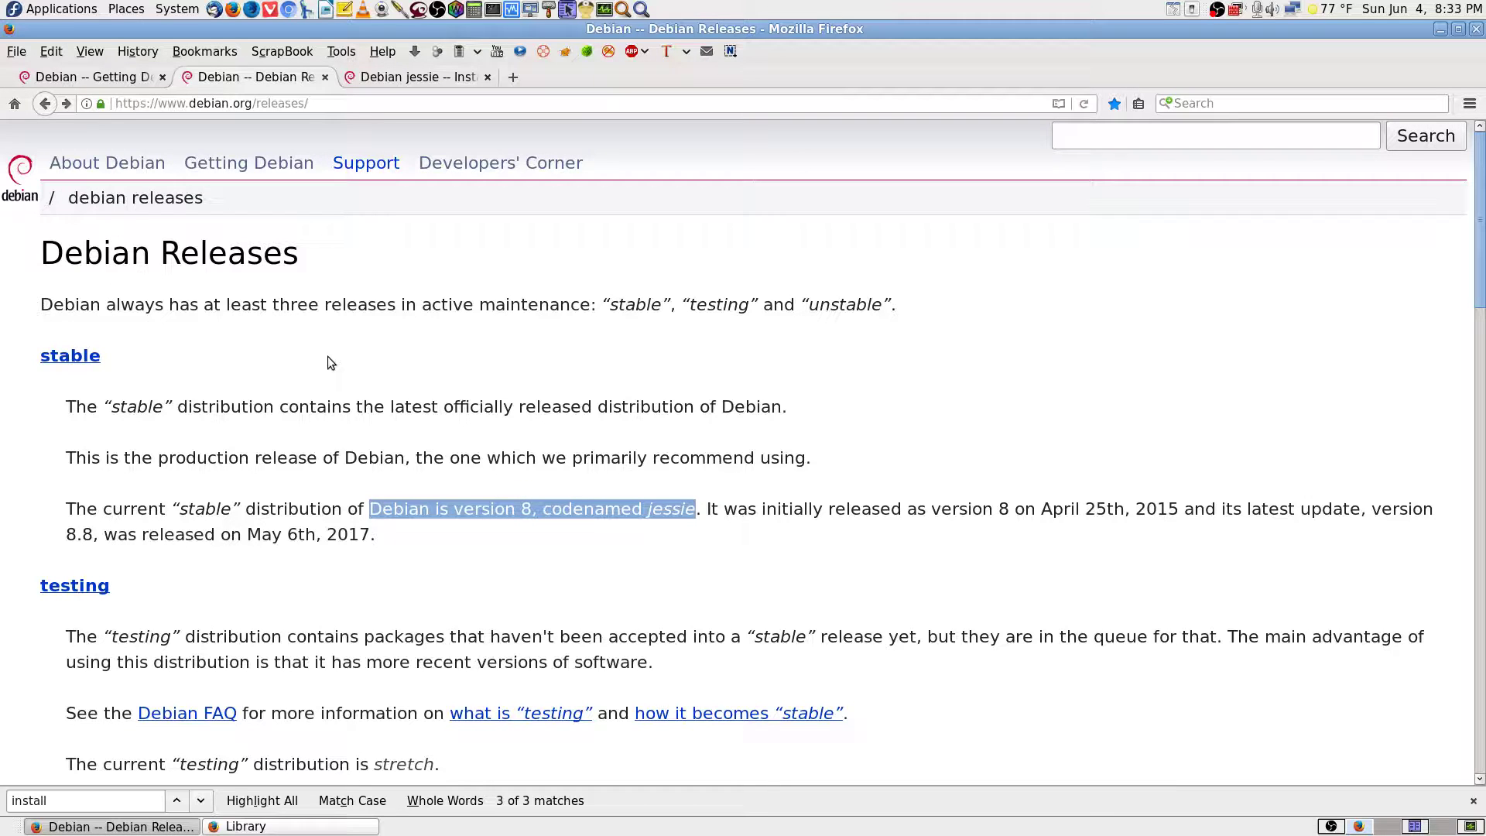
left_click(544, 569)
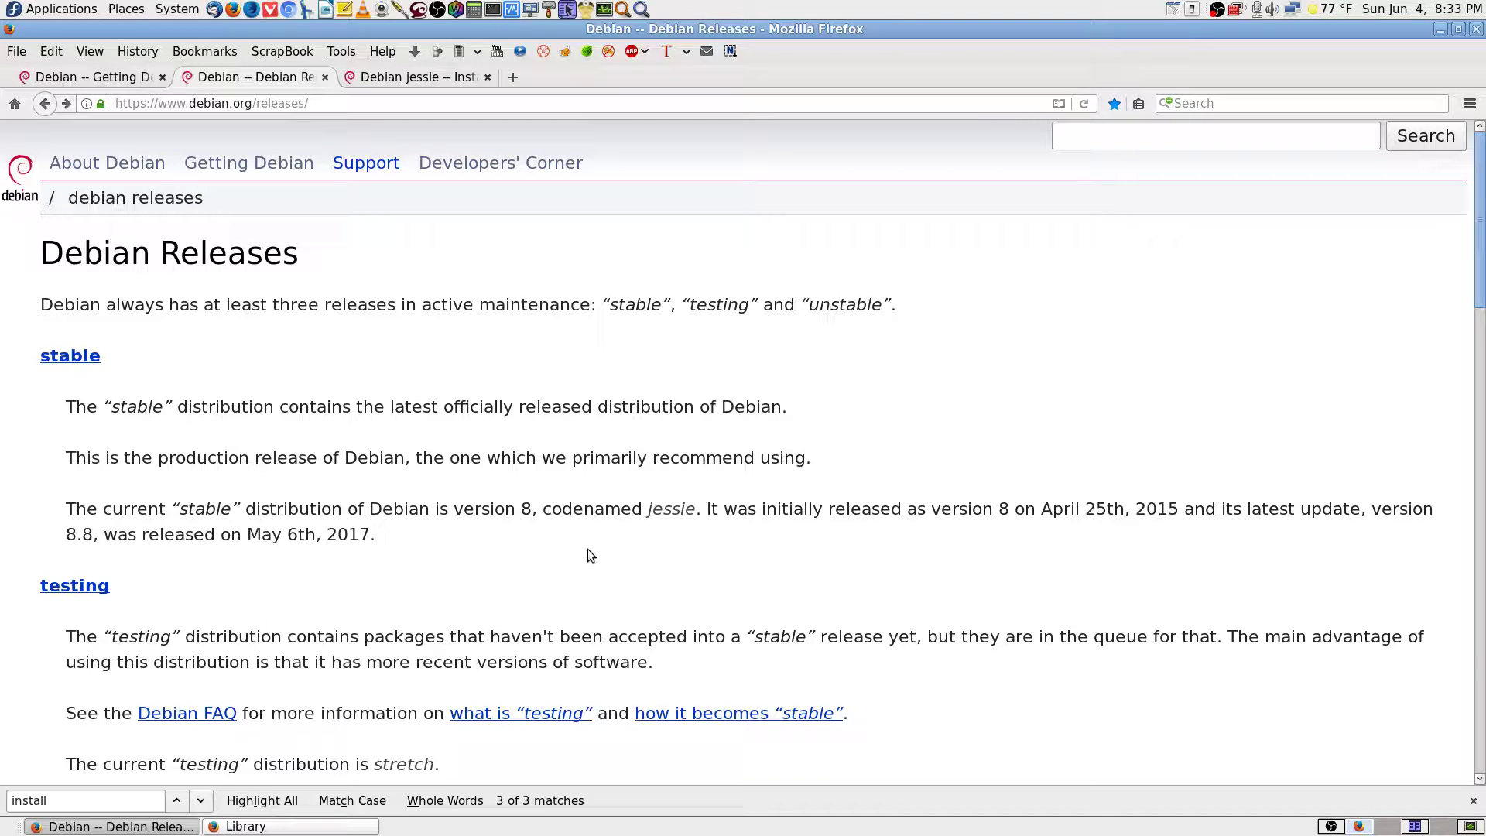
scroll(498, 555, "down", 3)
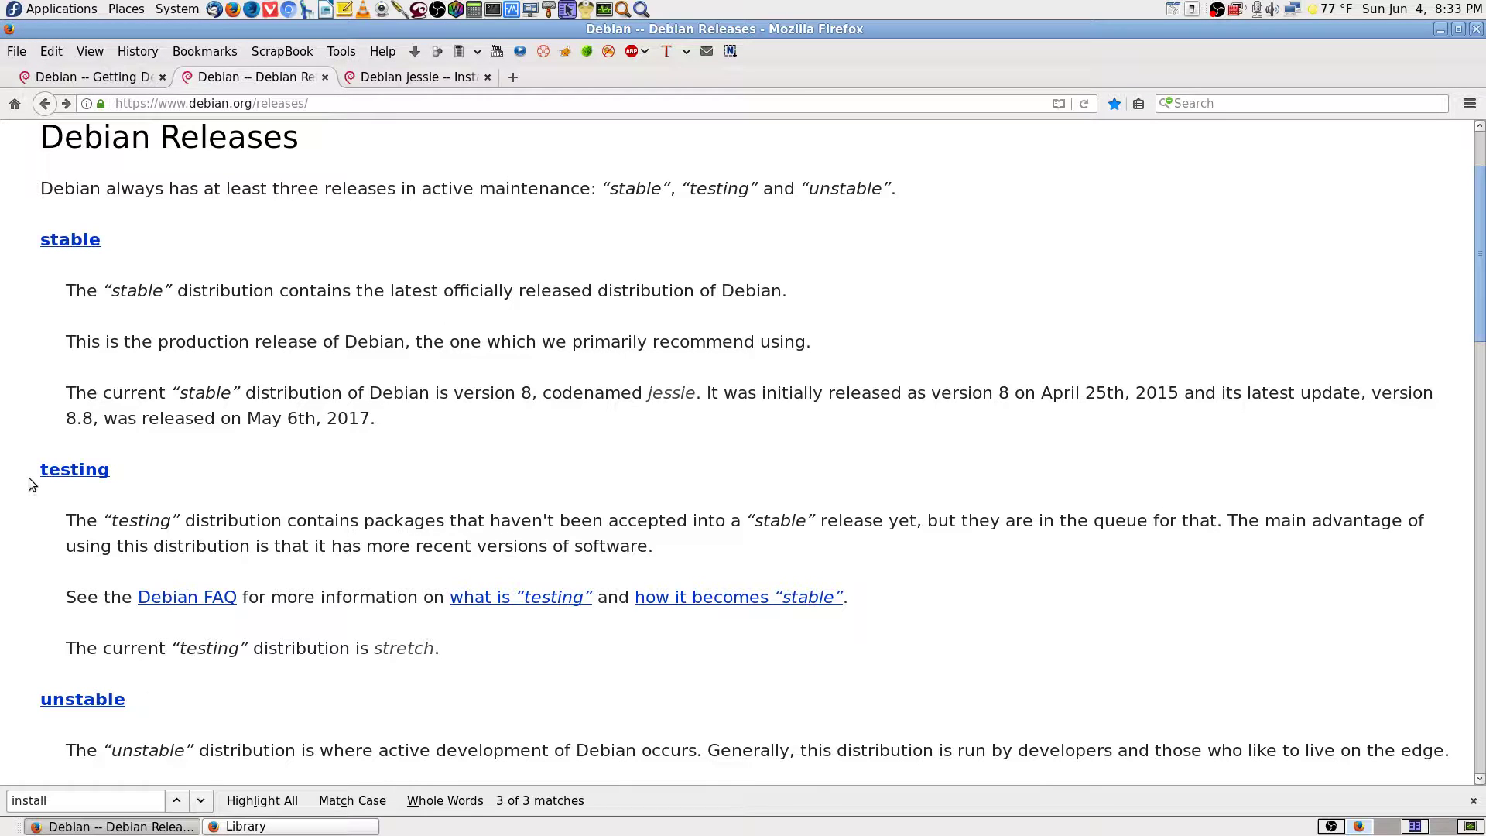
Highlight and read the testing and unstable sections of the Debian Releases page.
scroll(18, 488, "down", 1)
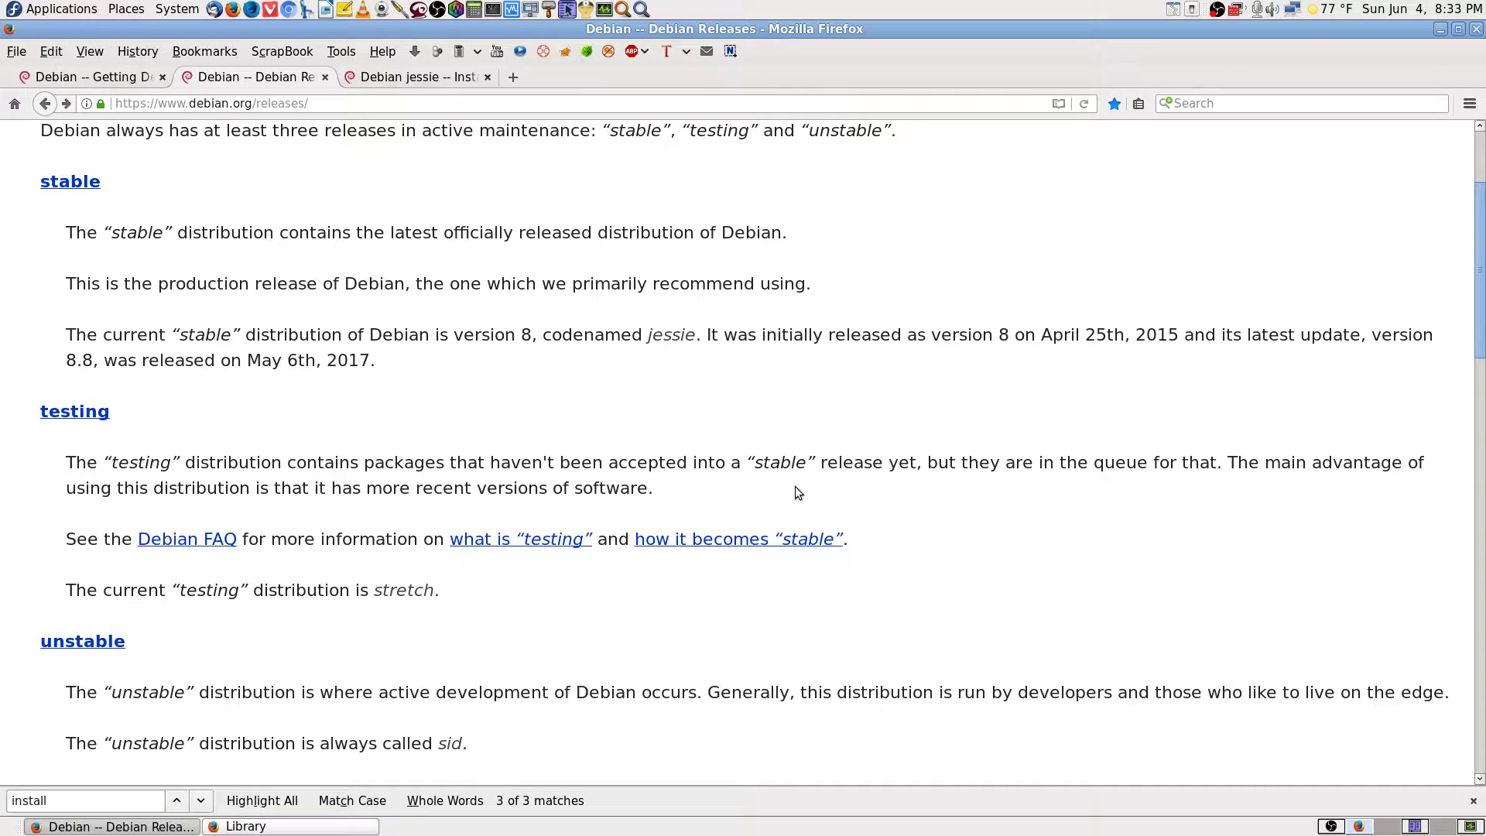
left_click_drag(30, 407, 716, 534)
left_click(1053, 595)
left_click_drag(26, 410, 931, 547)
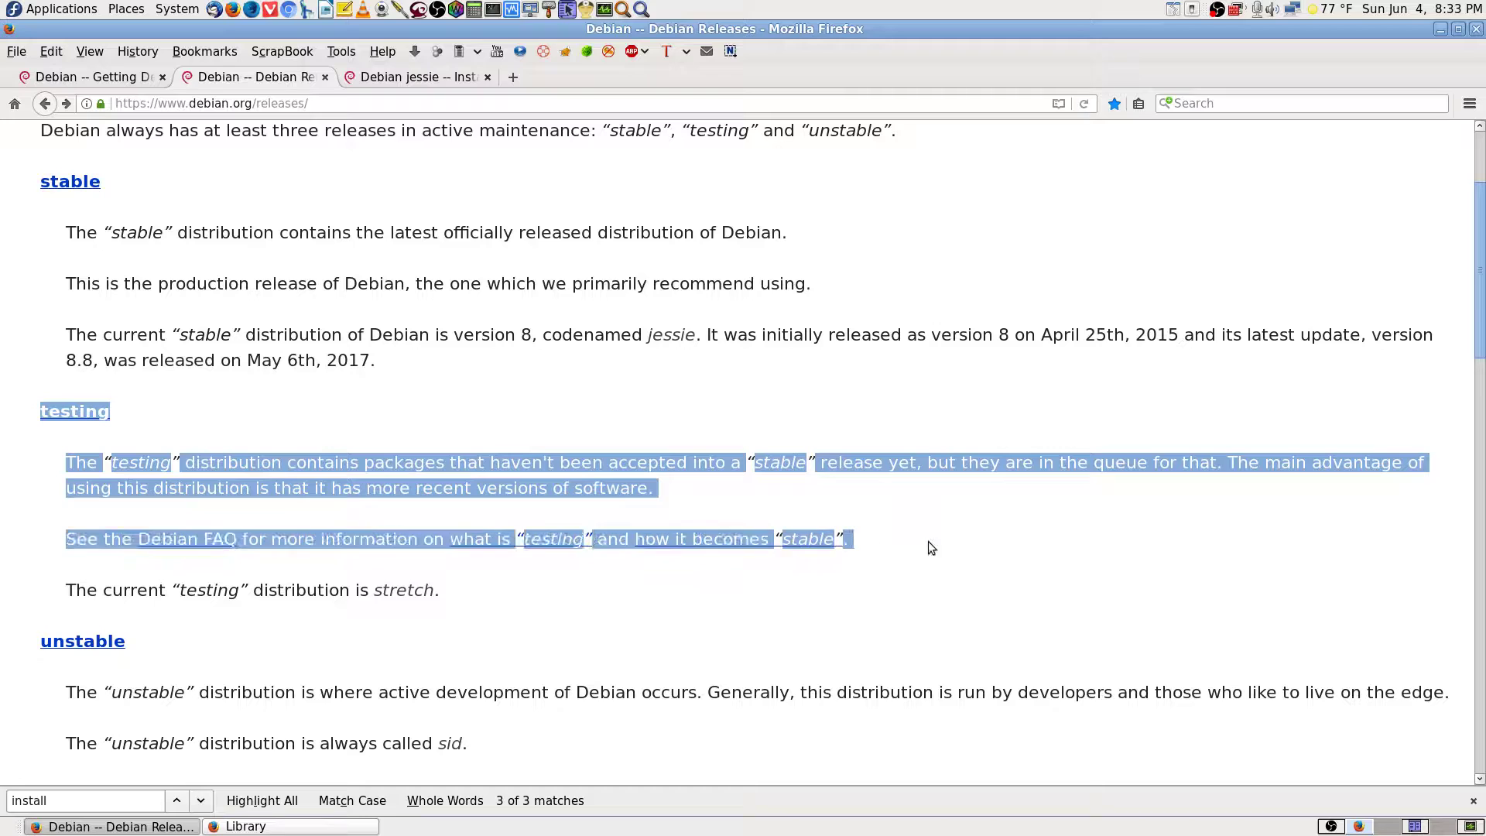
left_click(937, 542)
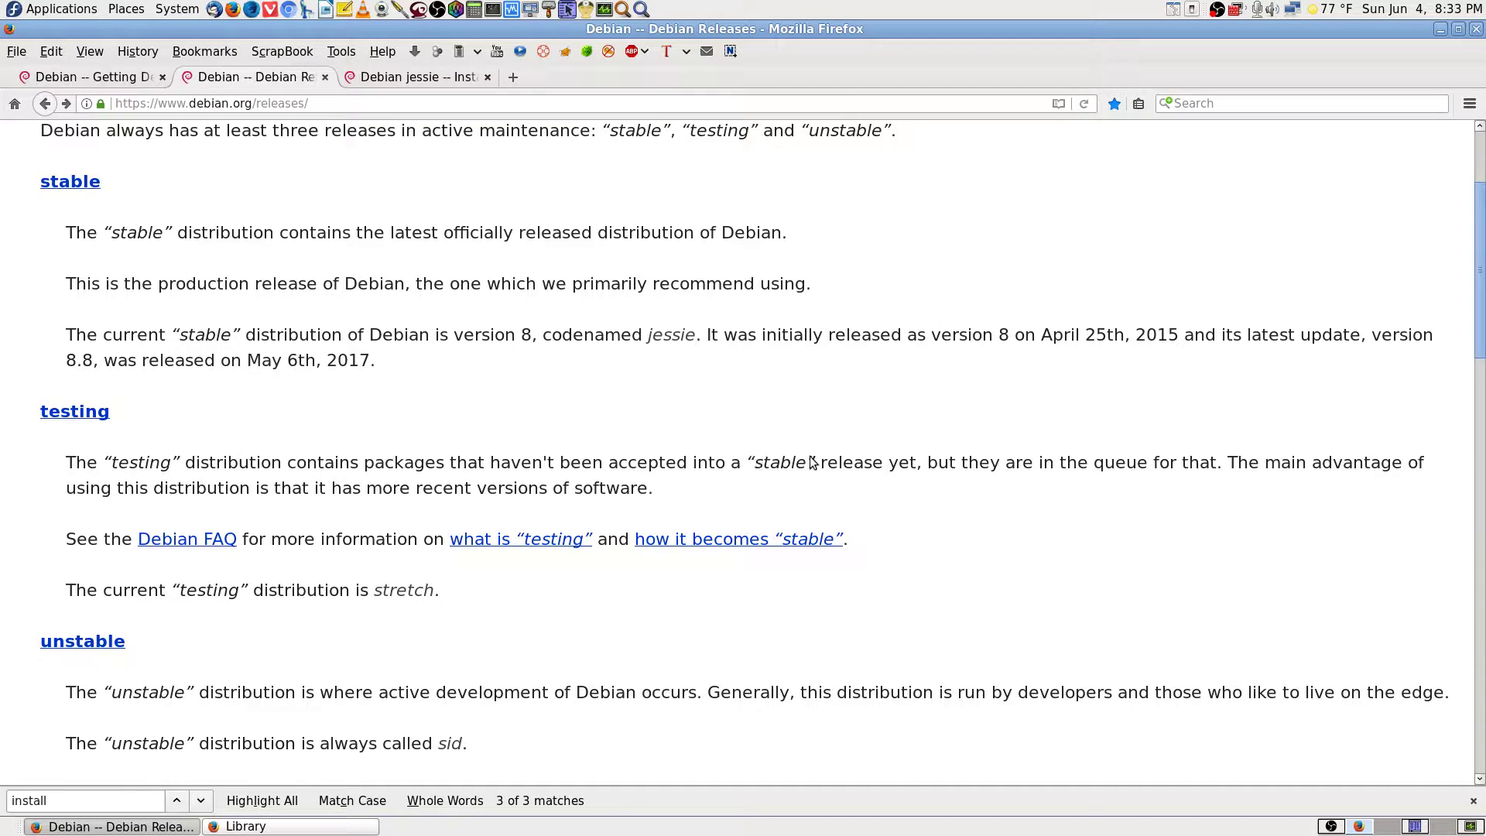
scroll(395, 602, "down", 3)
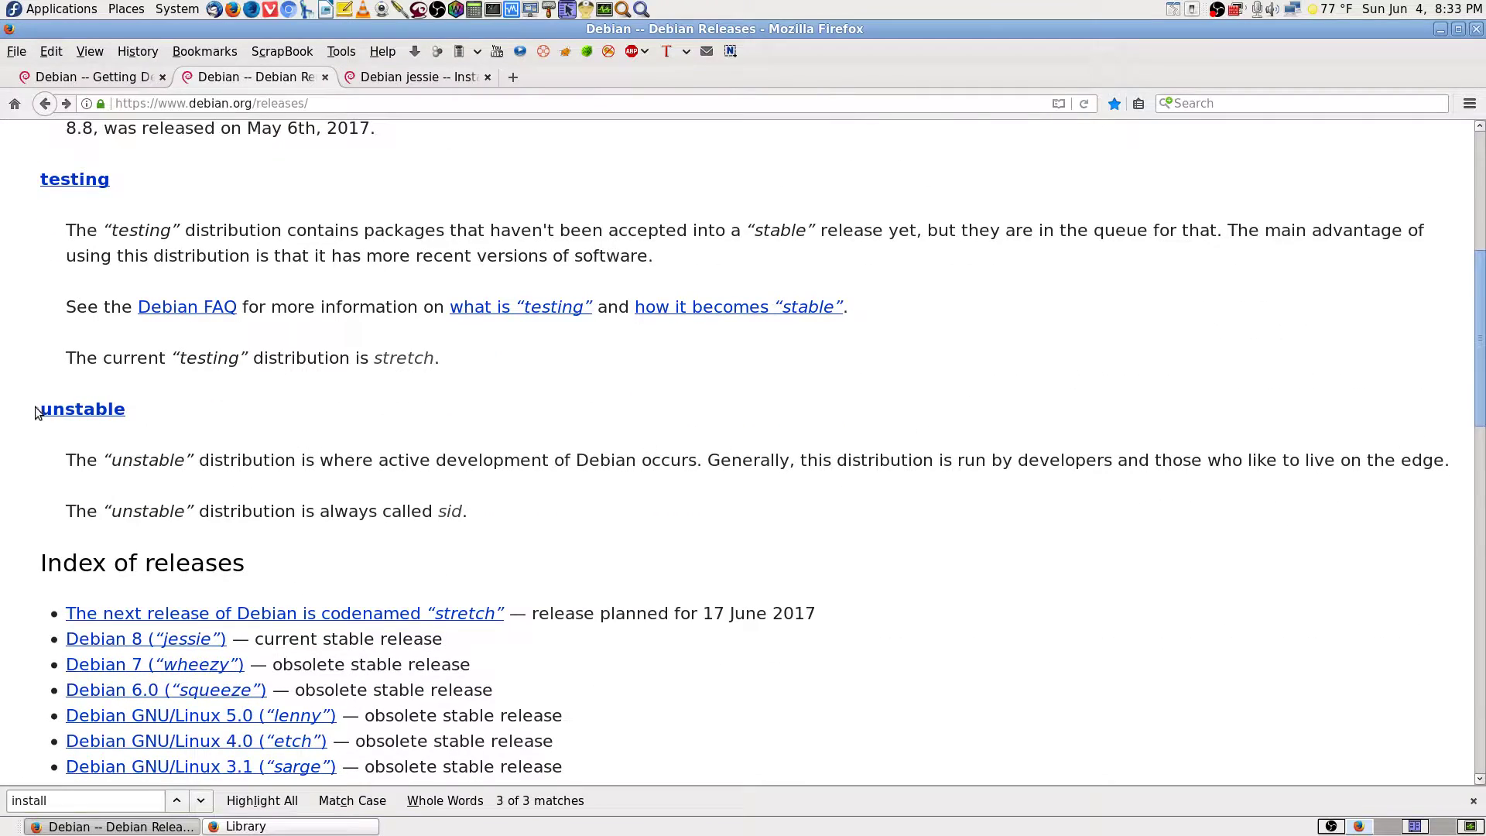
left_click_drag(37, 412, 540, 554)
left_click(549, 534)
Review the release index, highlighting the Debian GNU/Linux 4.0 etch line.
scroll(554, 537, "down", 3)
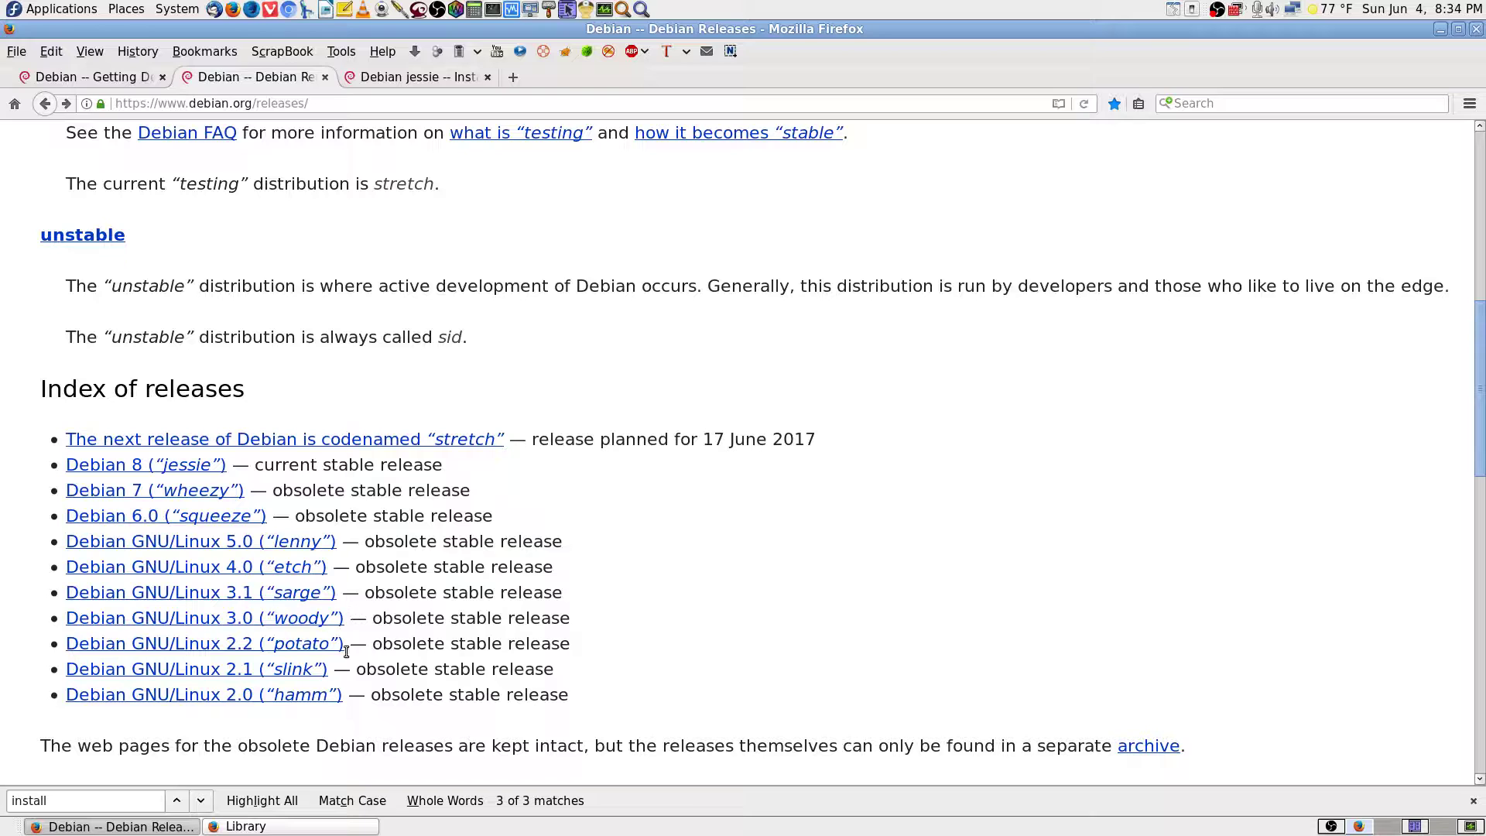
left_click_drag(335, 569, 97, 570)
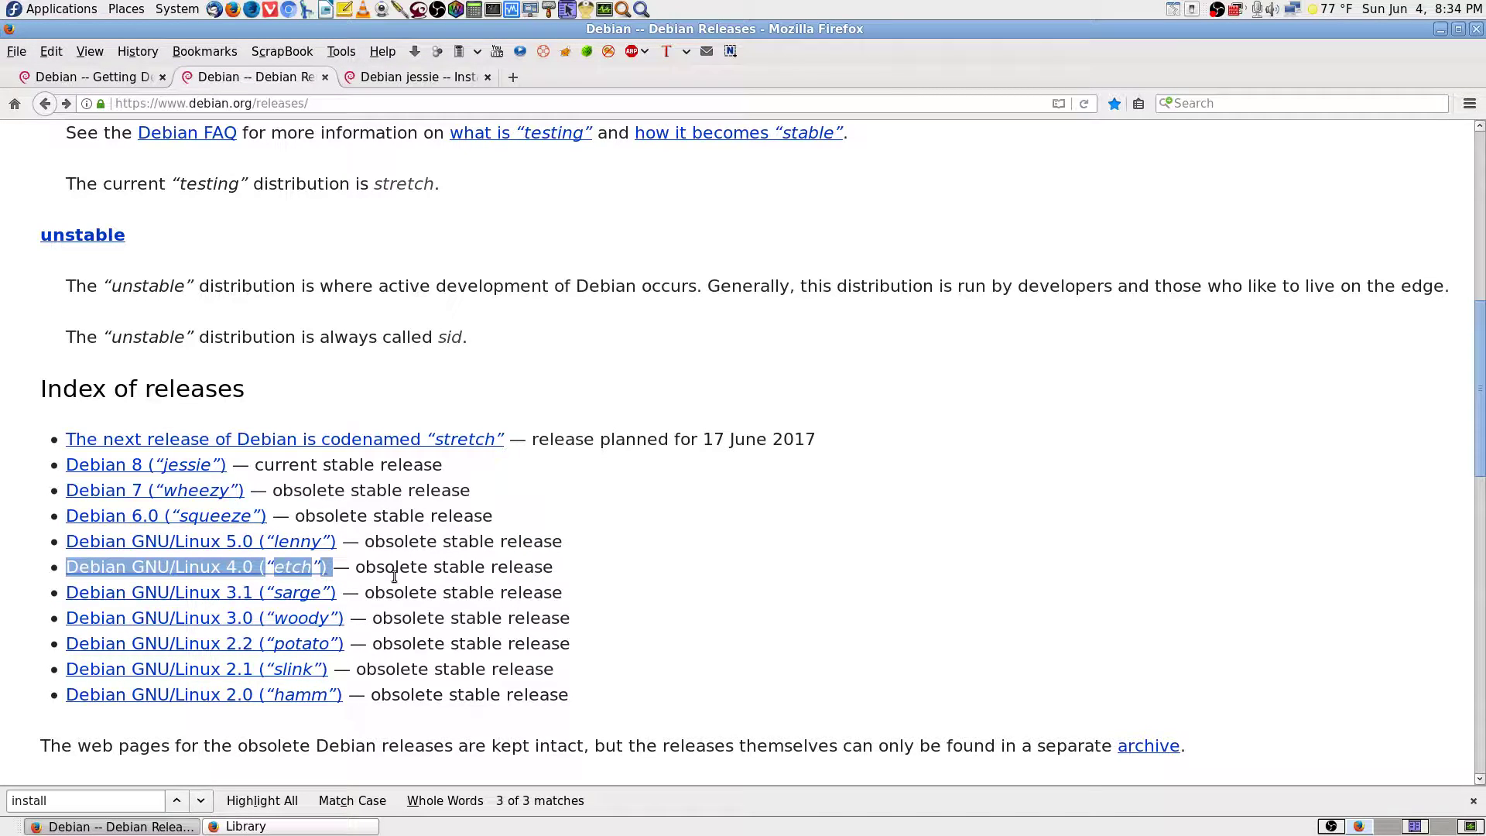
left_click(684, 568)
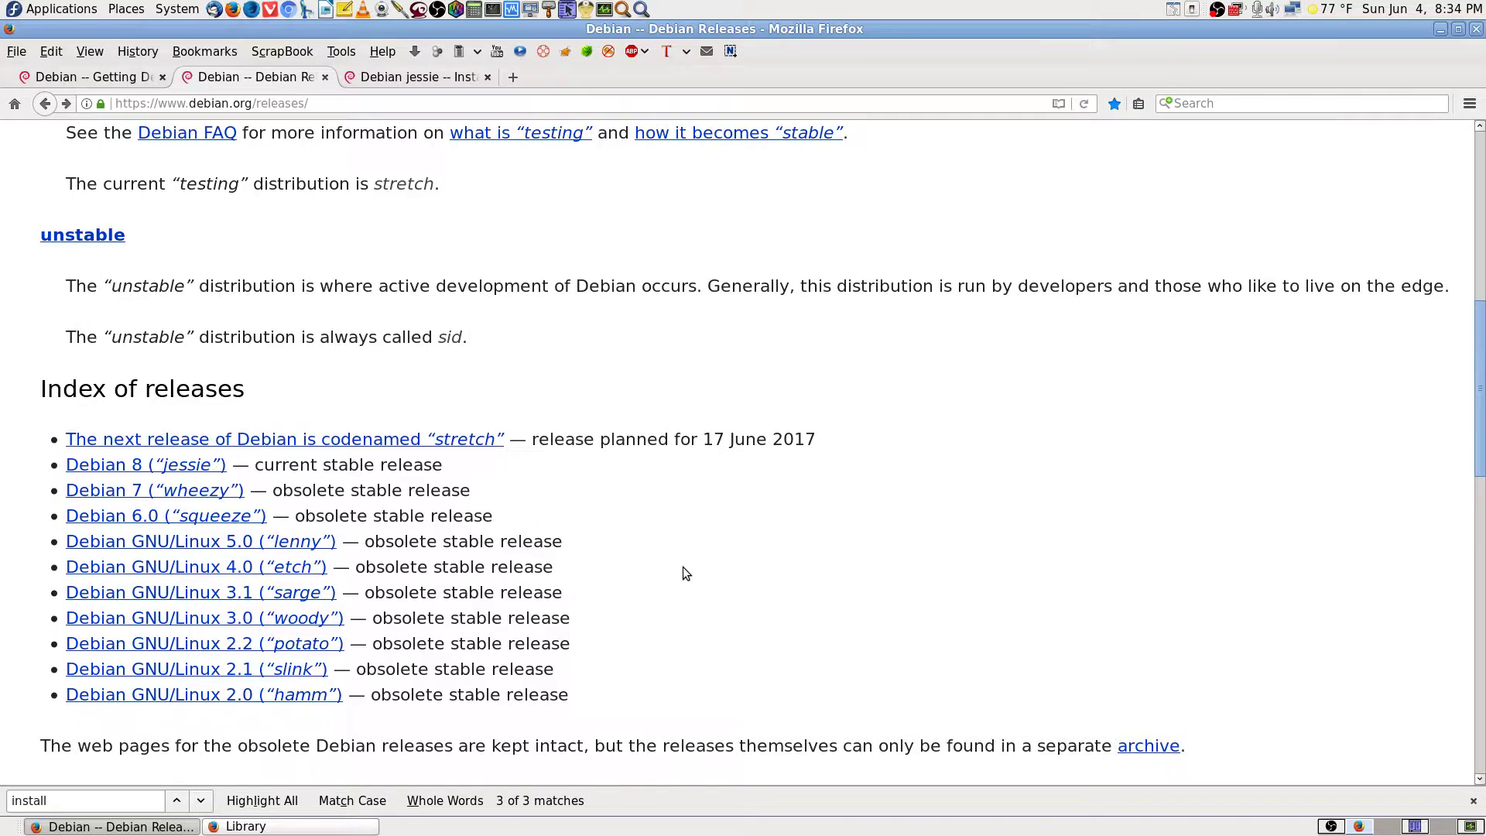
scroll(684, 568, "up", 4)
scroll(684, 569, "down", 5)
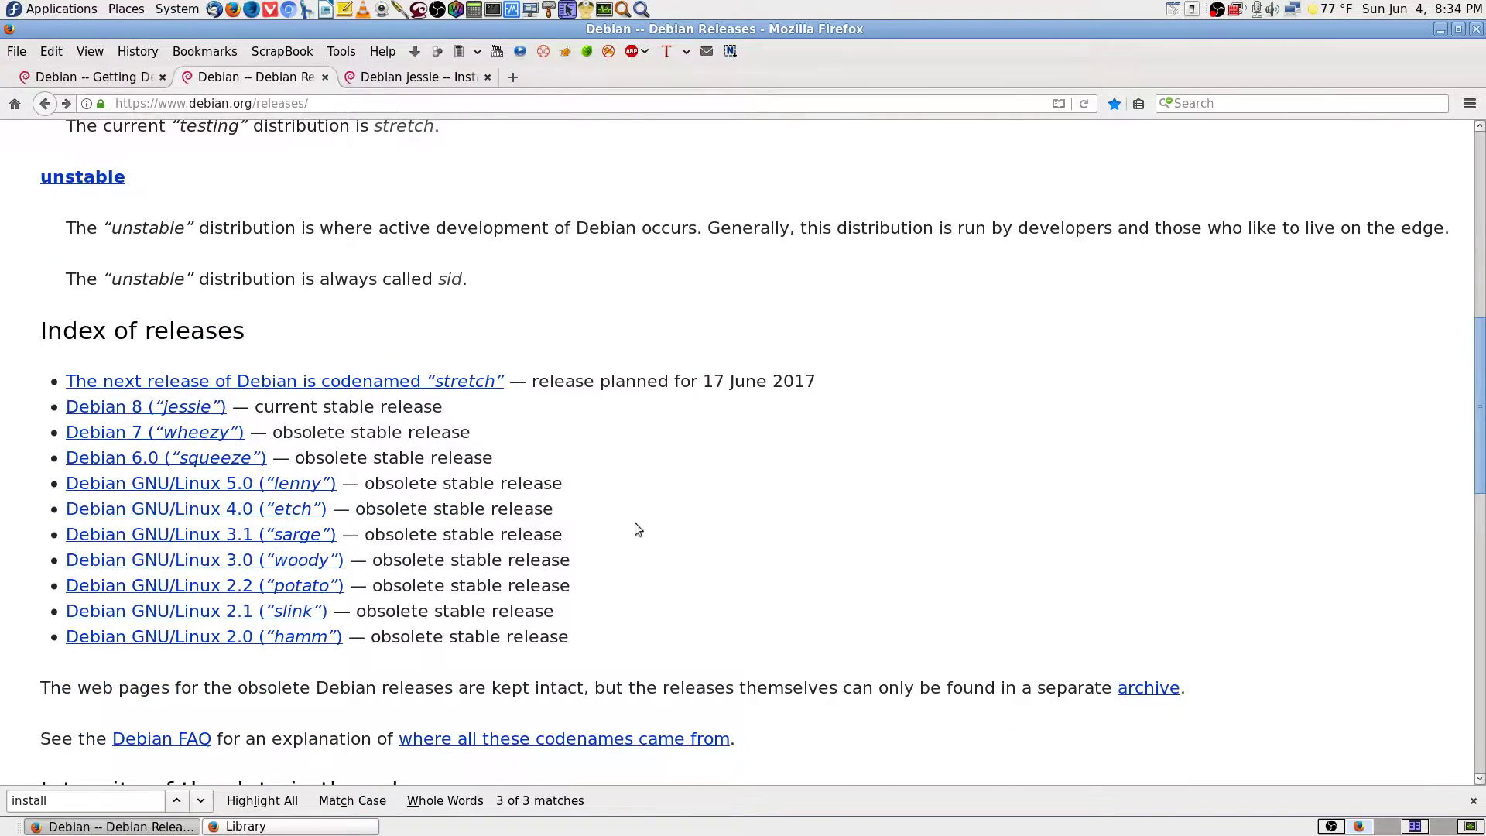
scroll(666, 526, "up", 3)
scroll(433, 503, "up", 2)
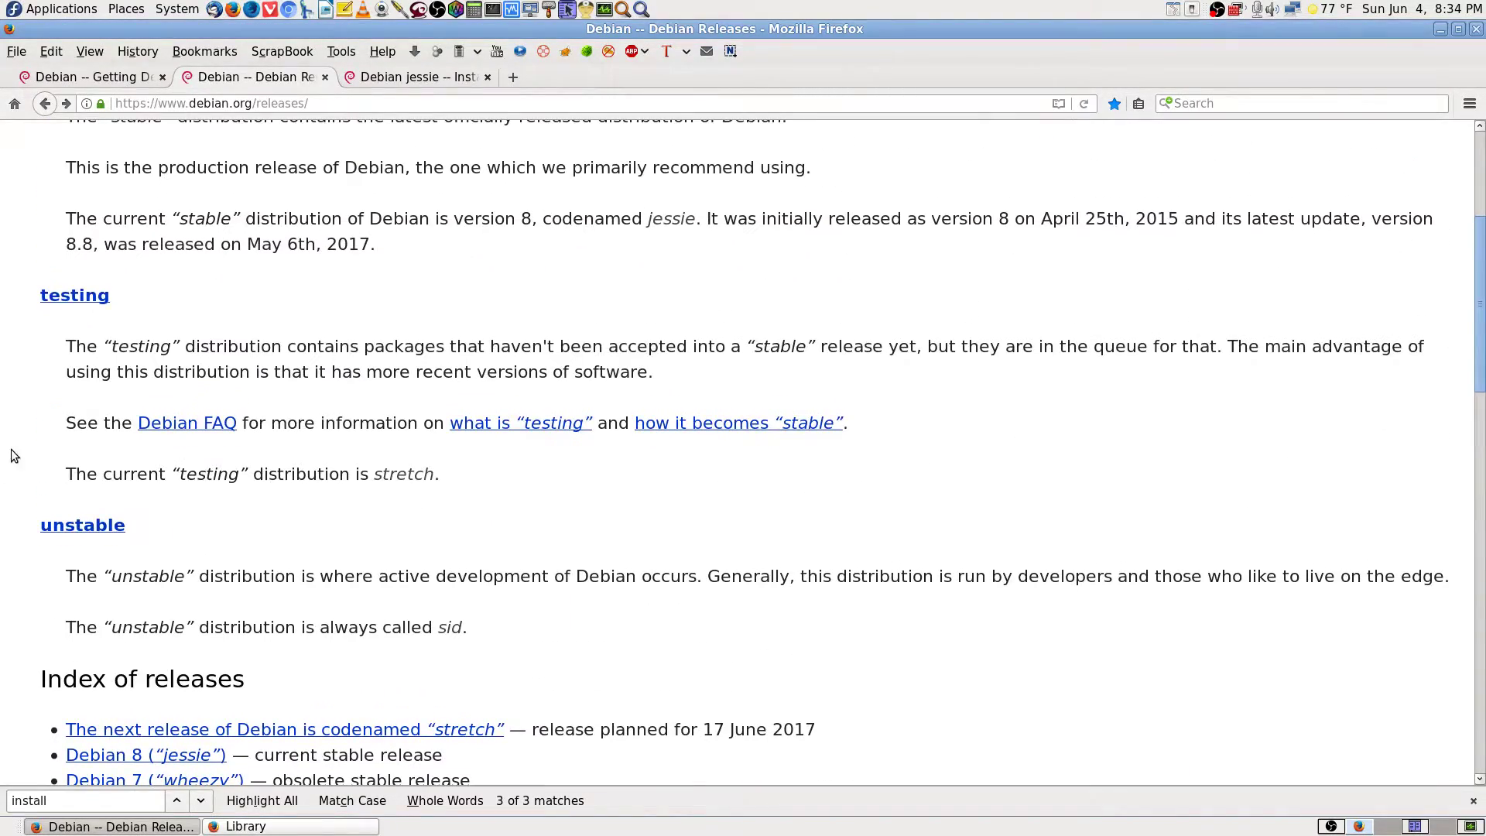
scroll(12, 449, "up", 1)
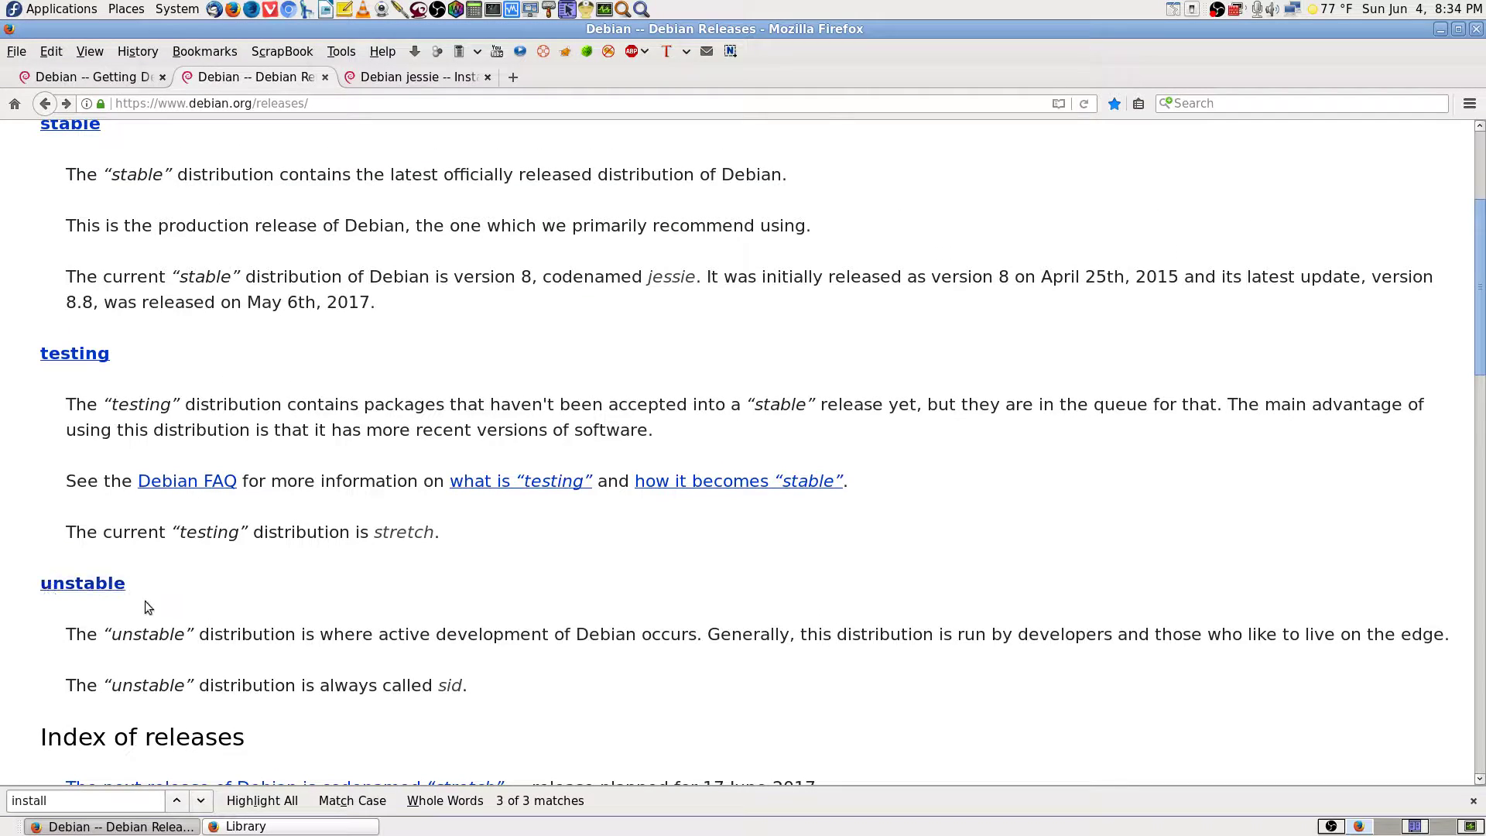
scroll(101, 611, "down", 2)
scroll(678, 678, "down", 5)
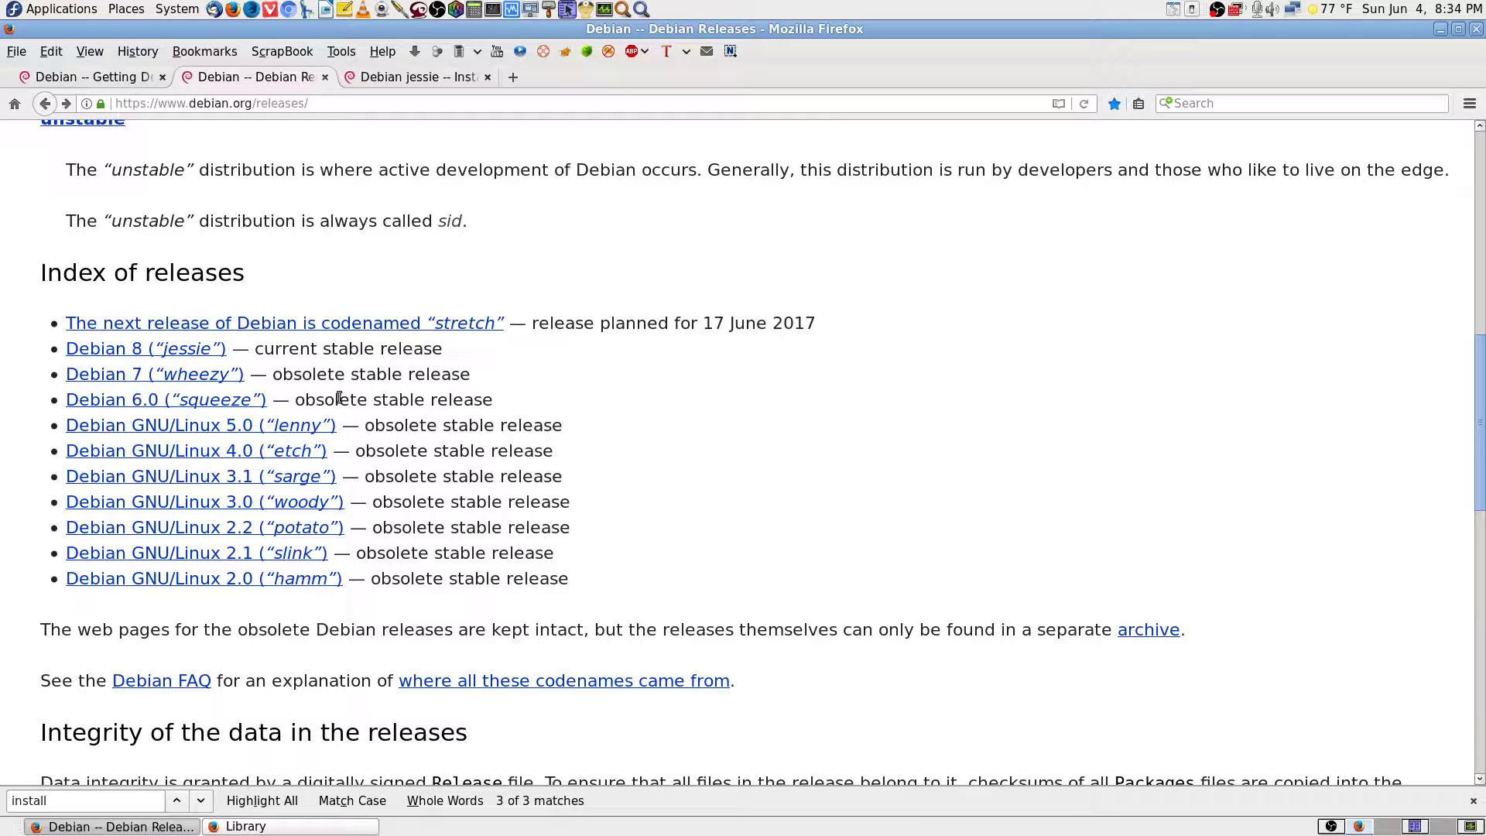
Reread the testing heading and paragraph, then switch to the Krusader window.
scroll(339, 397, "up", 1)
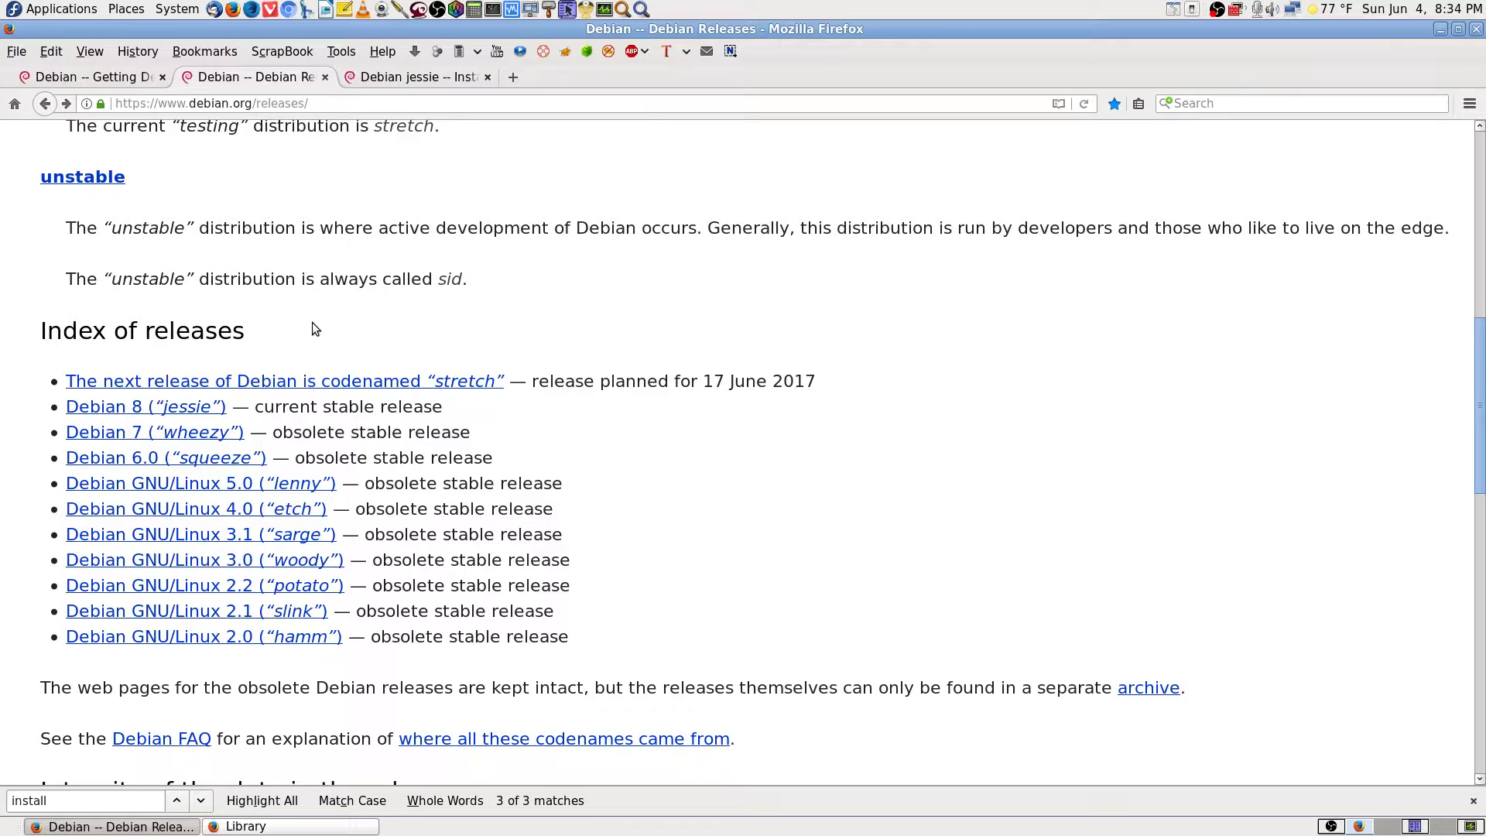
scroll(313, 329, "up", 5)
scroll(304, 333, "up", 3)
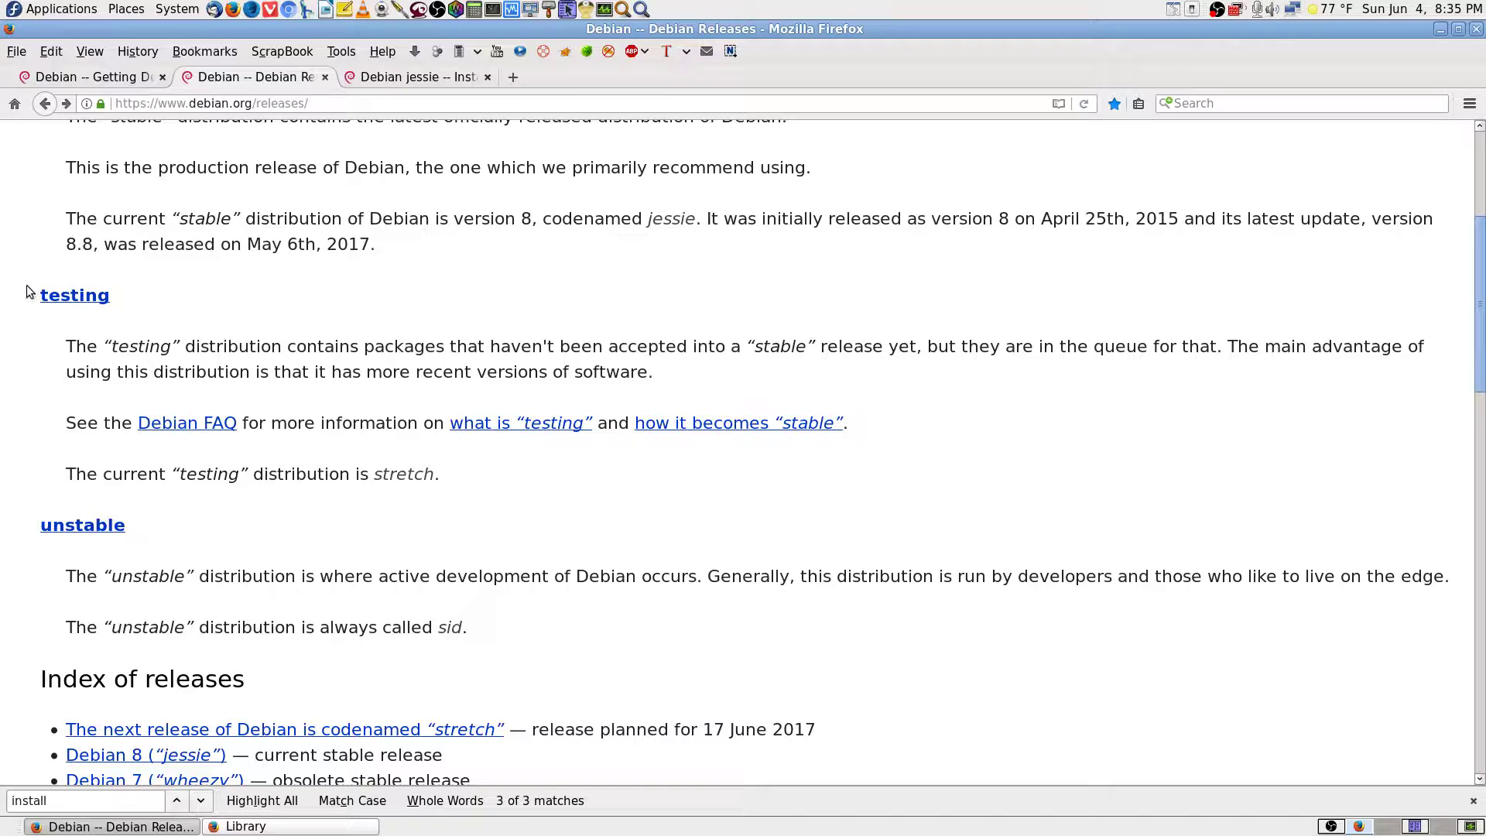
left_click_drag(28, 287, 706, 374)
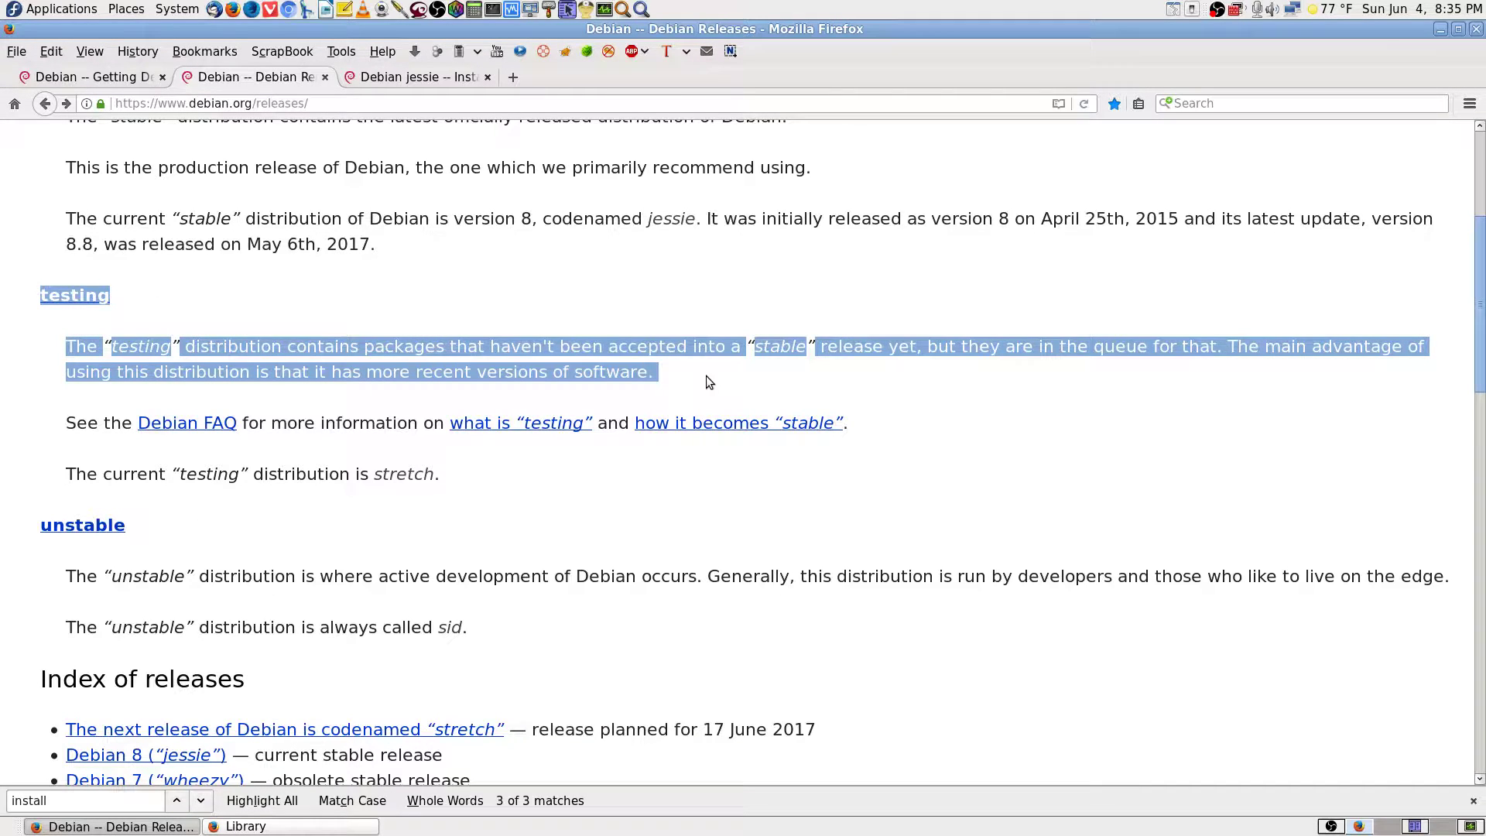
left_click(707, 375)
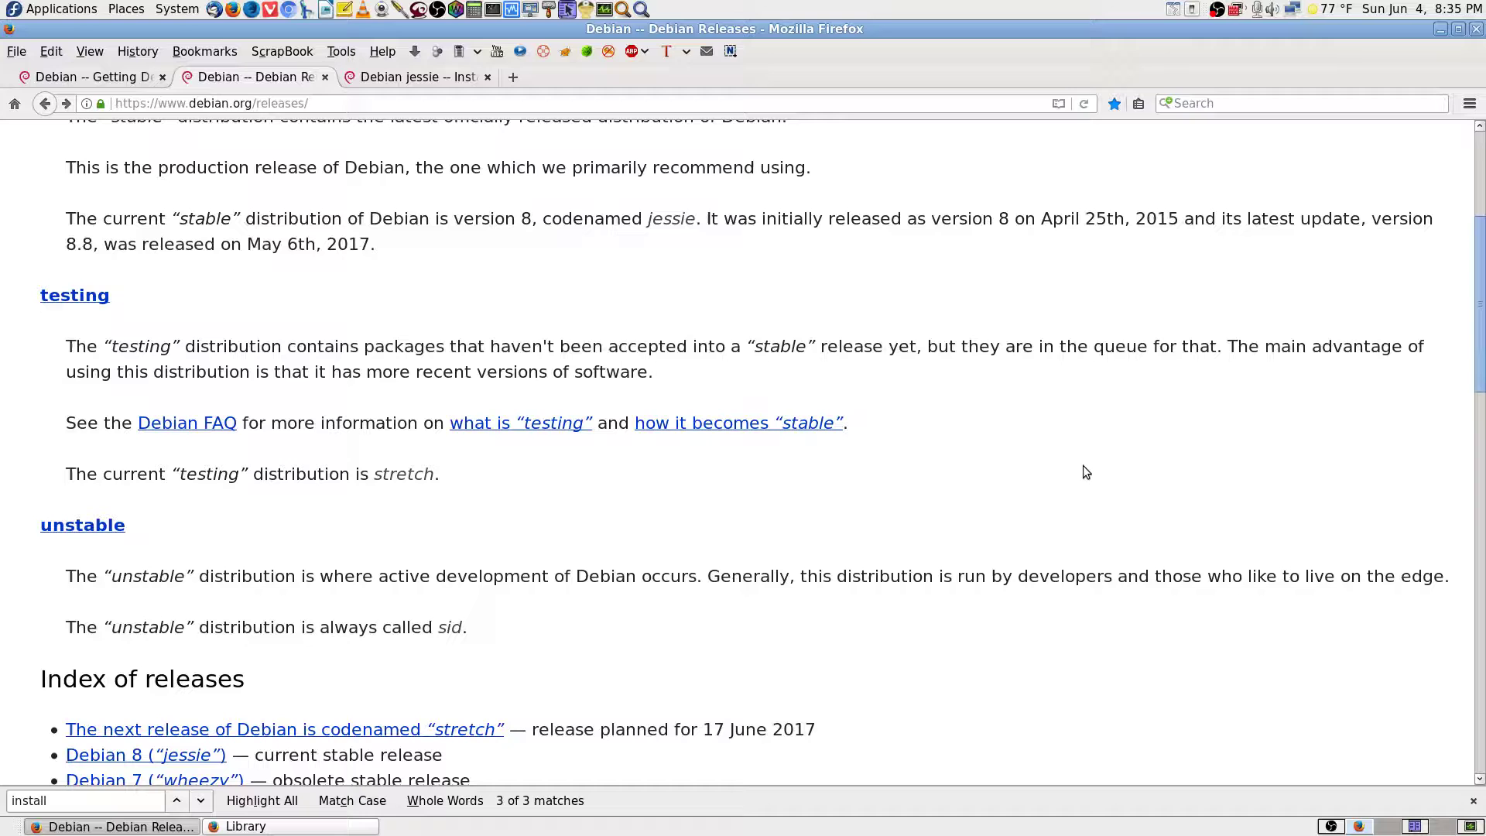
scroll(929, 418, "up", 4)
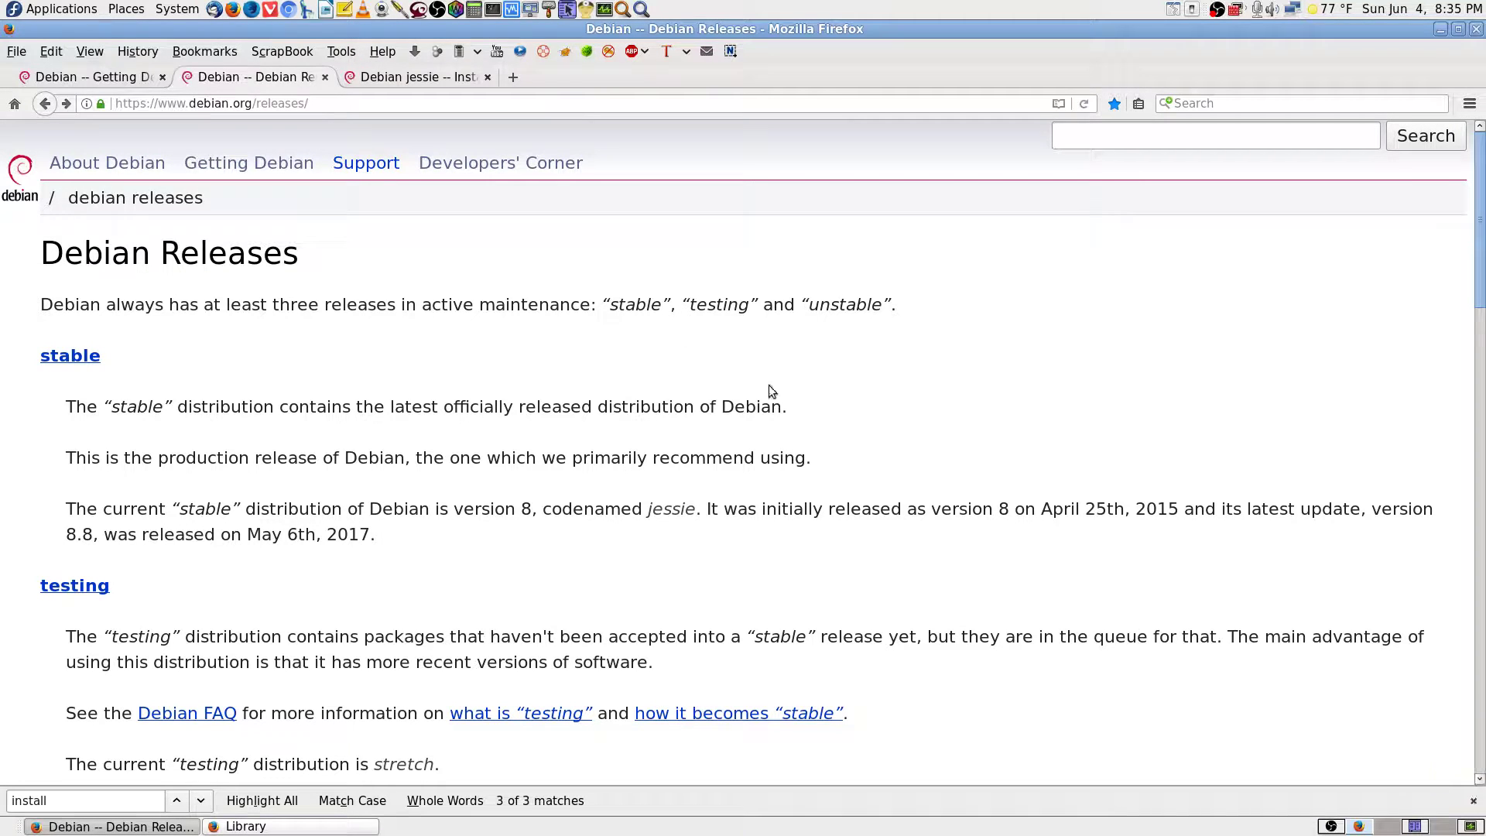
left_click(1415, 826)
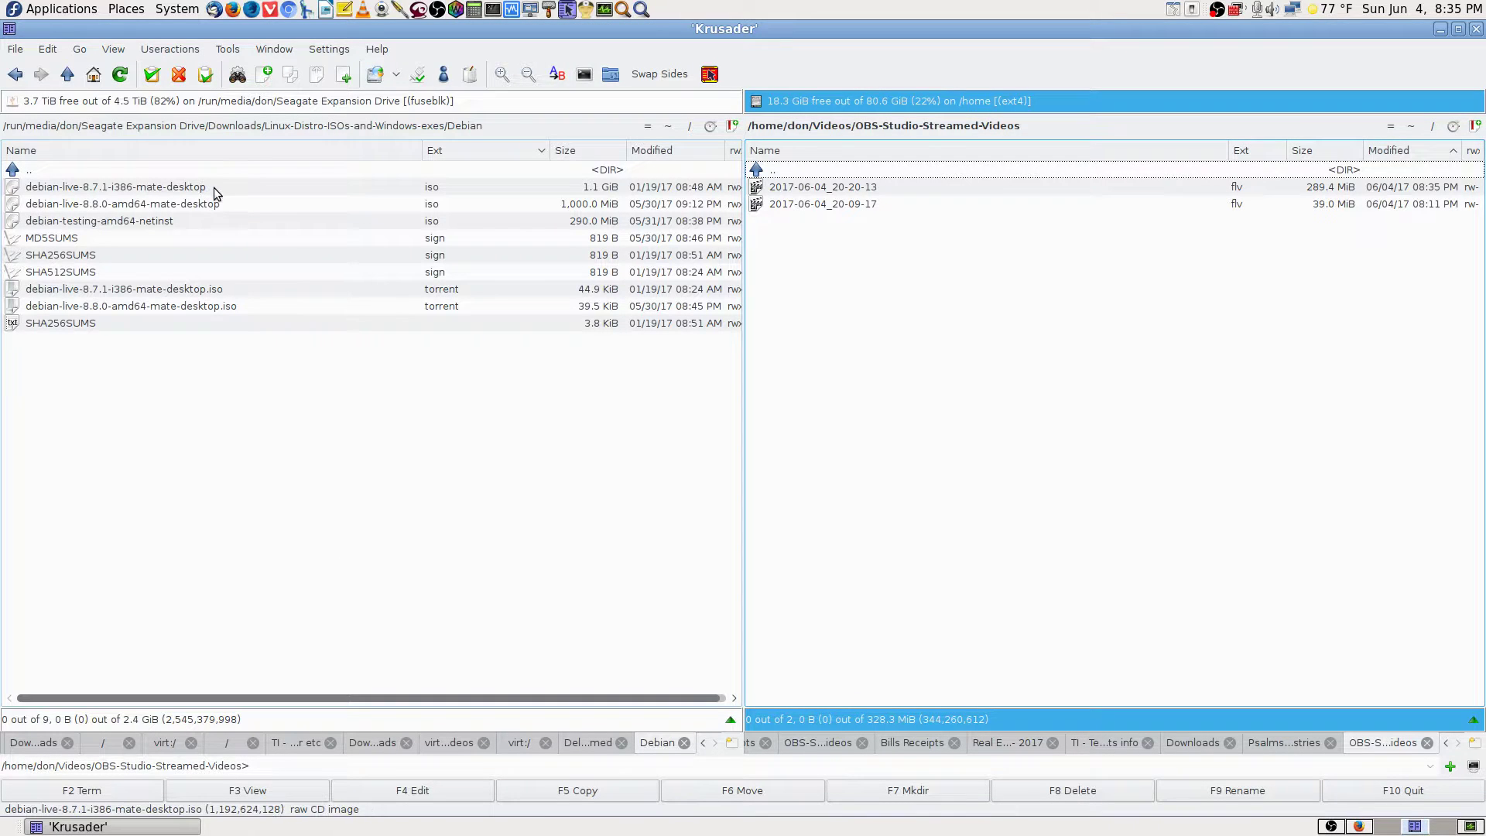
Inspect the 8.7.1 and 8.8.0 MATE live ISOs and testing netinst ISO, then return to Firefox.
left_click(216, 188)
left_click(165, 204)
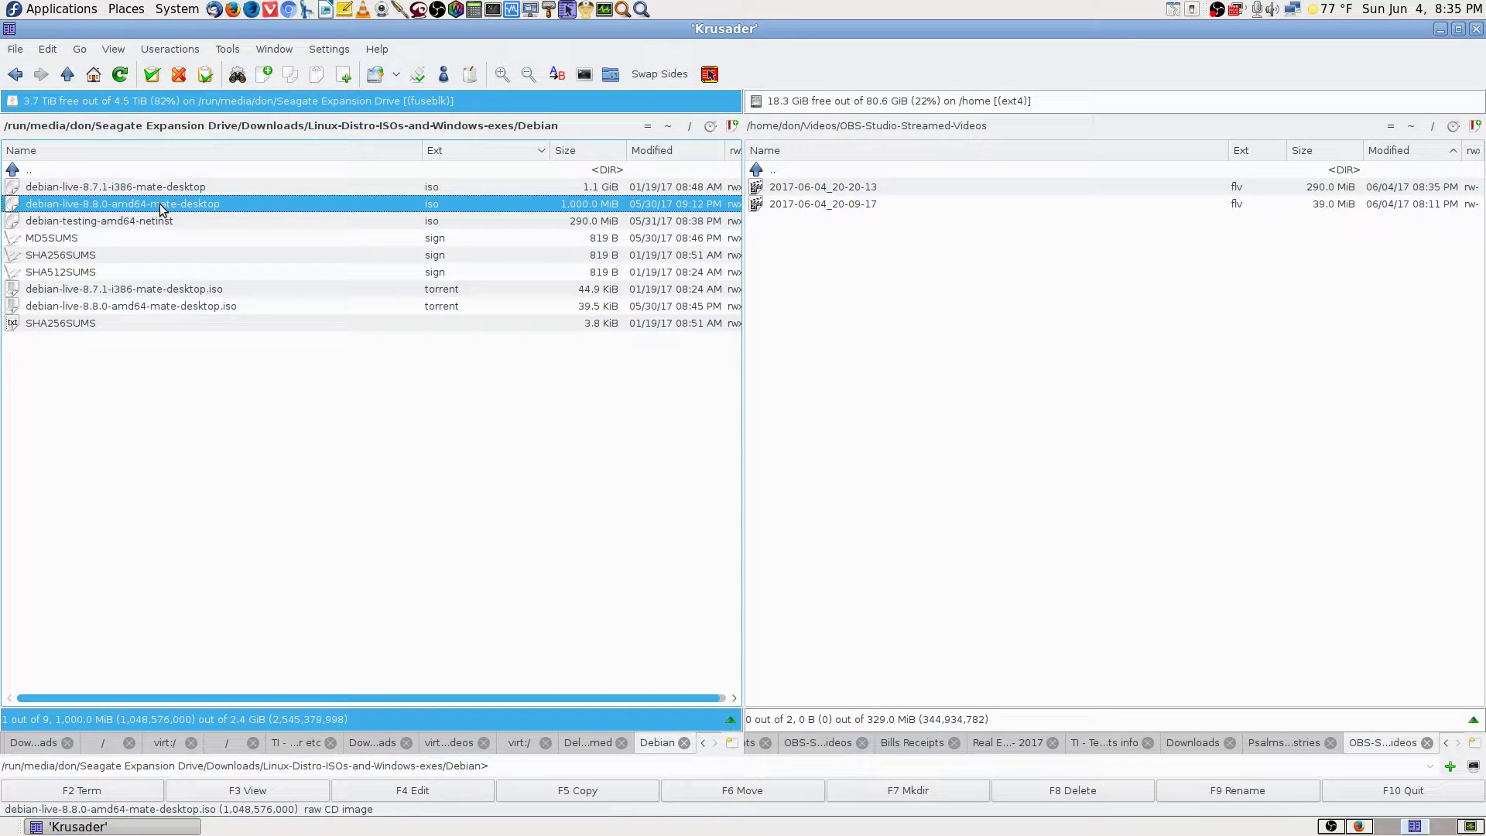
left_click(164, 222)
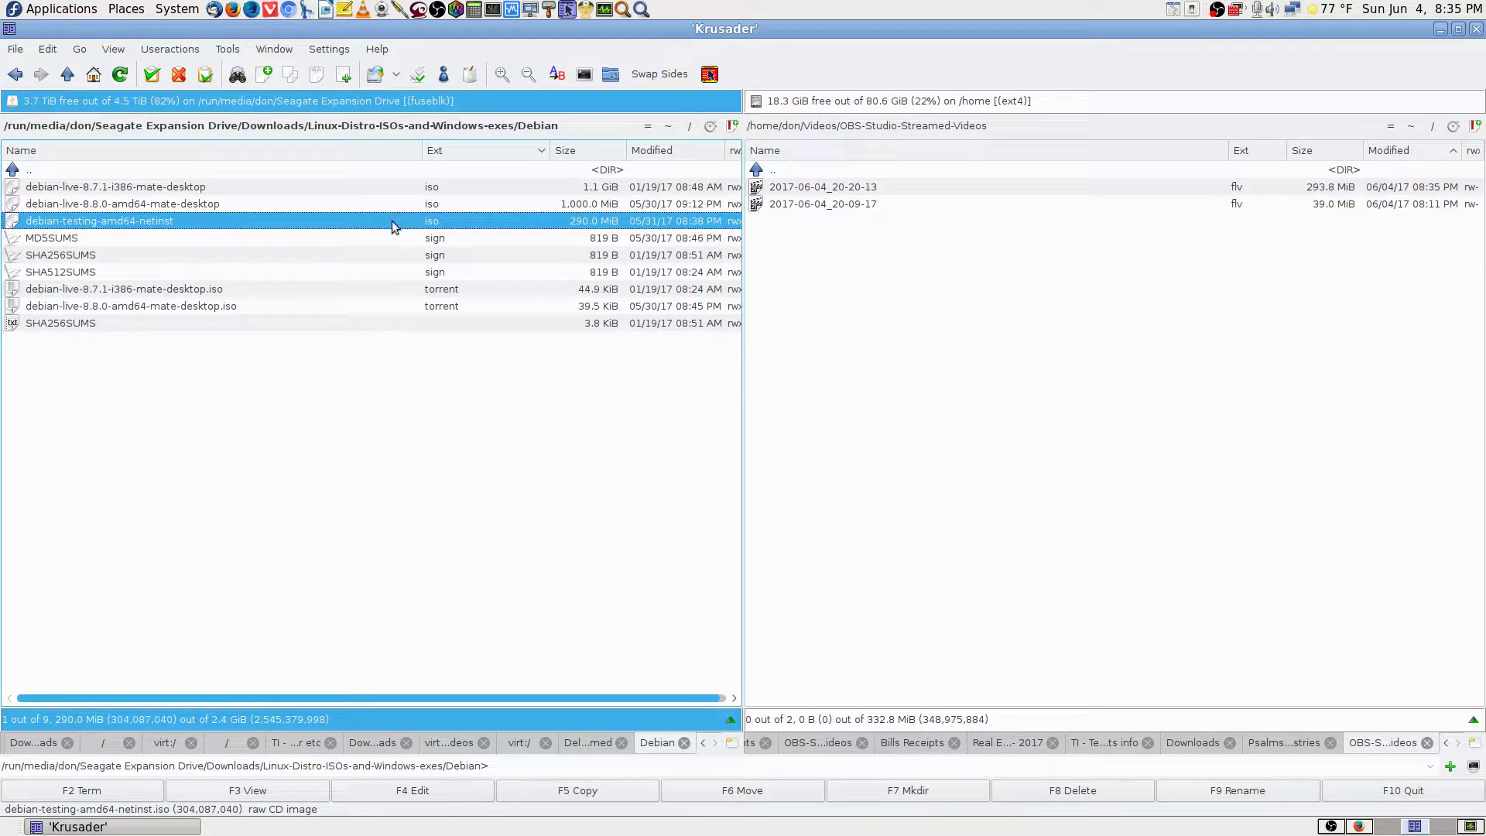
left_click(226, 169)
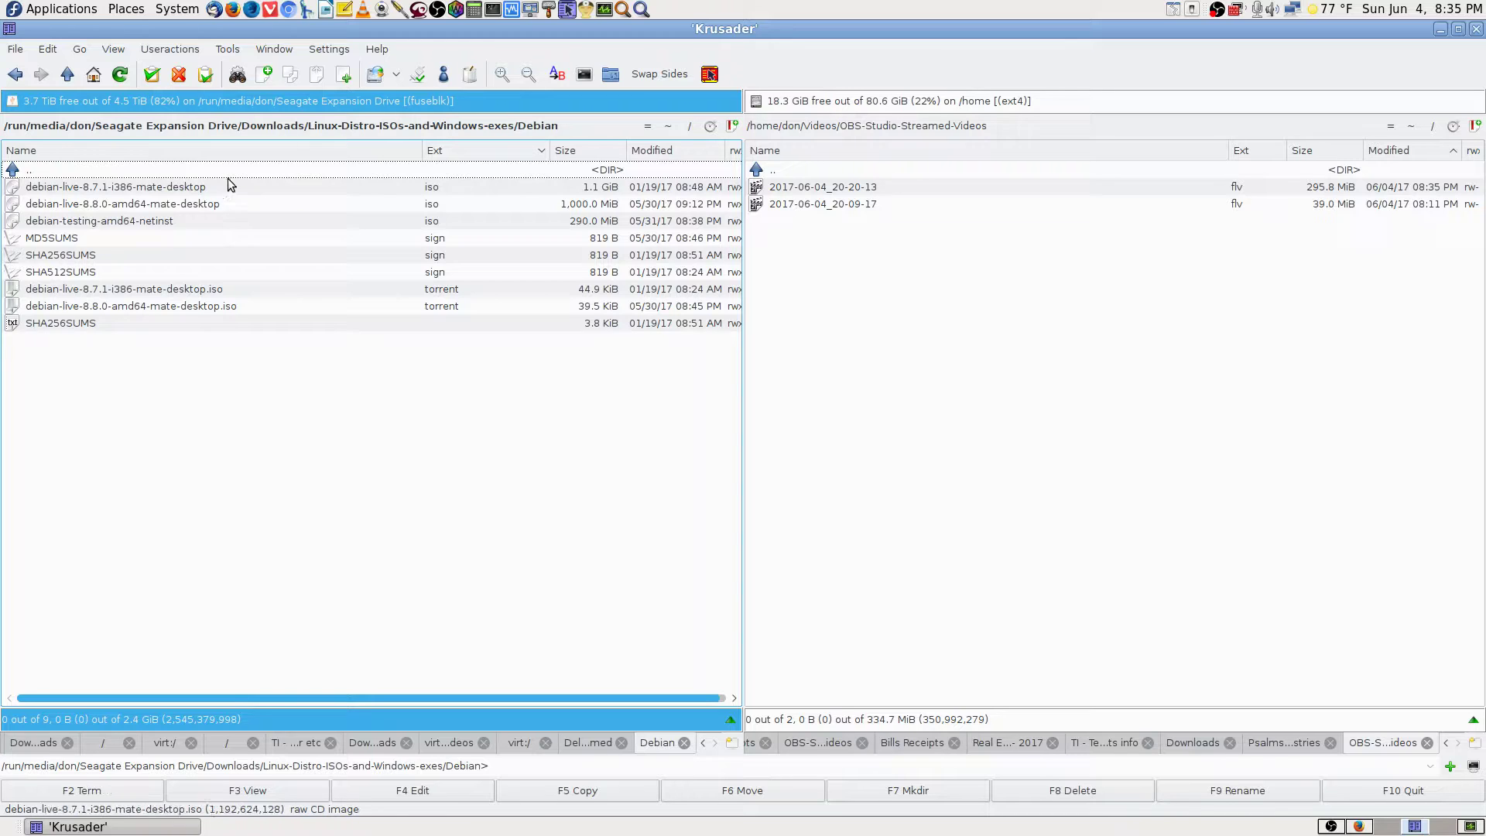
left_click(193, 221)
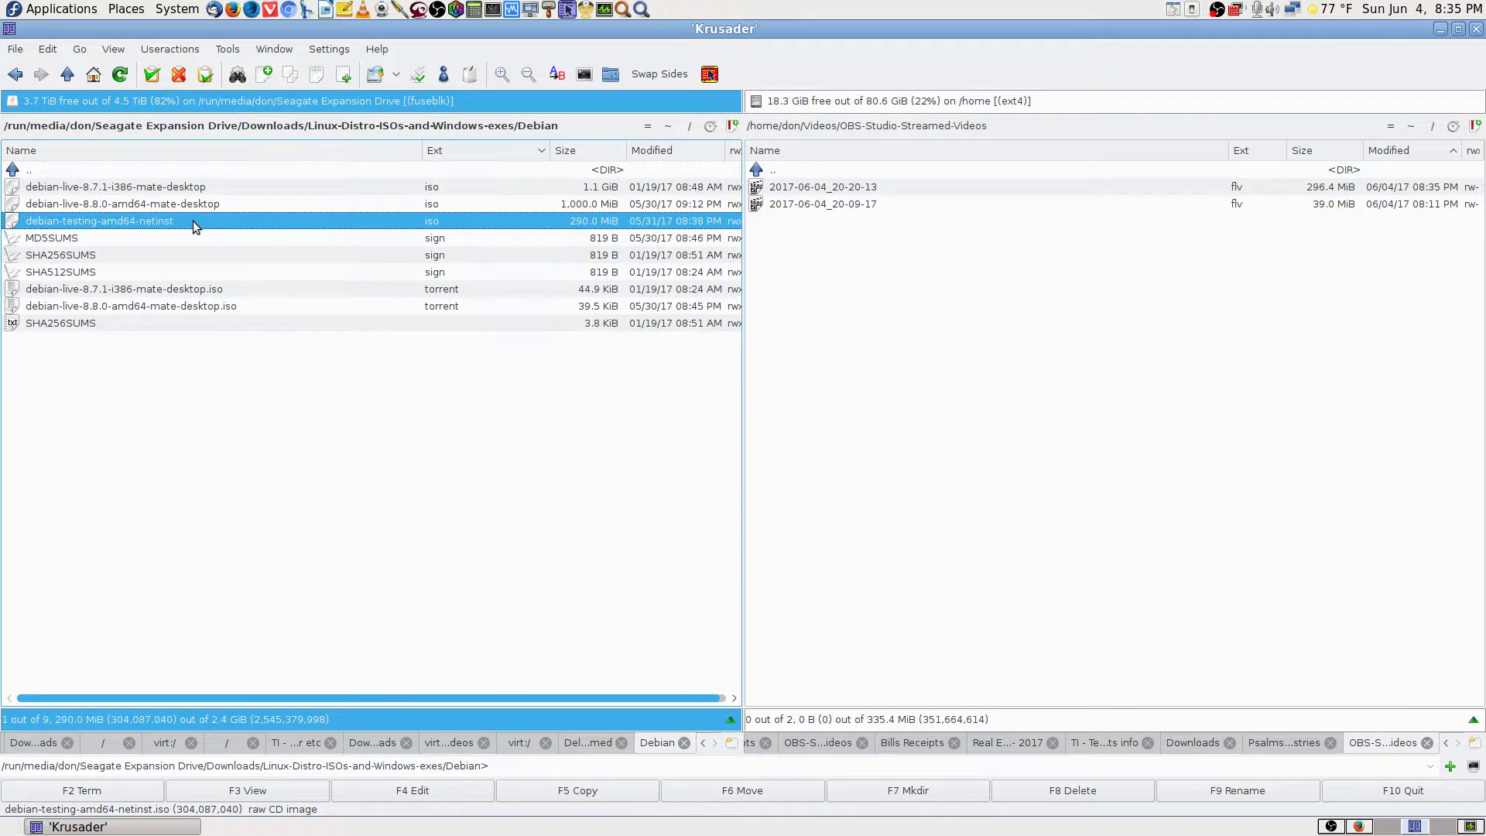
left_click(262, 171)
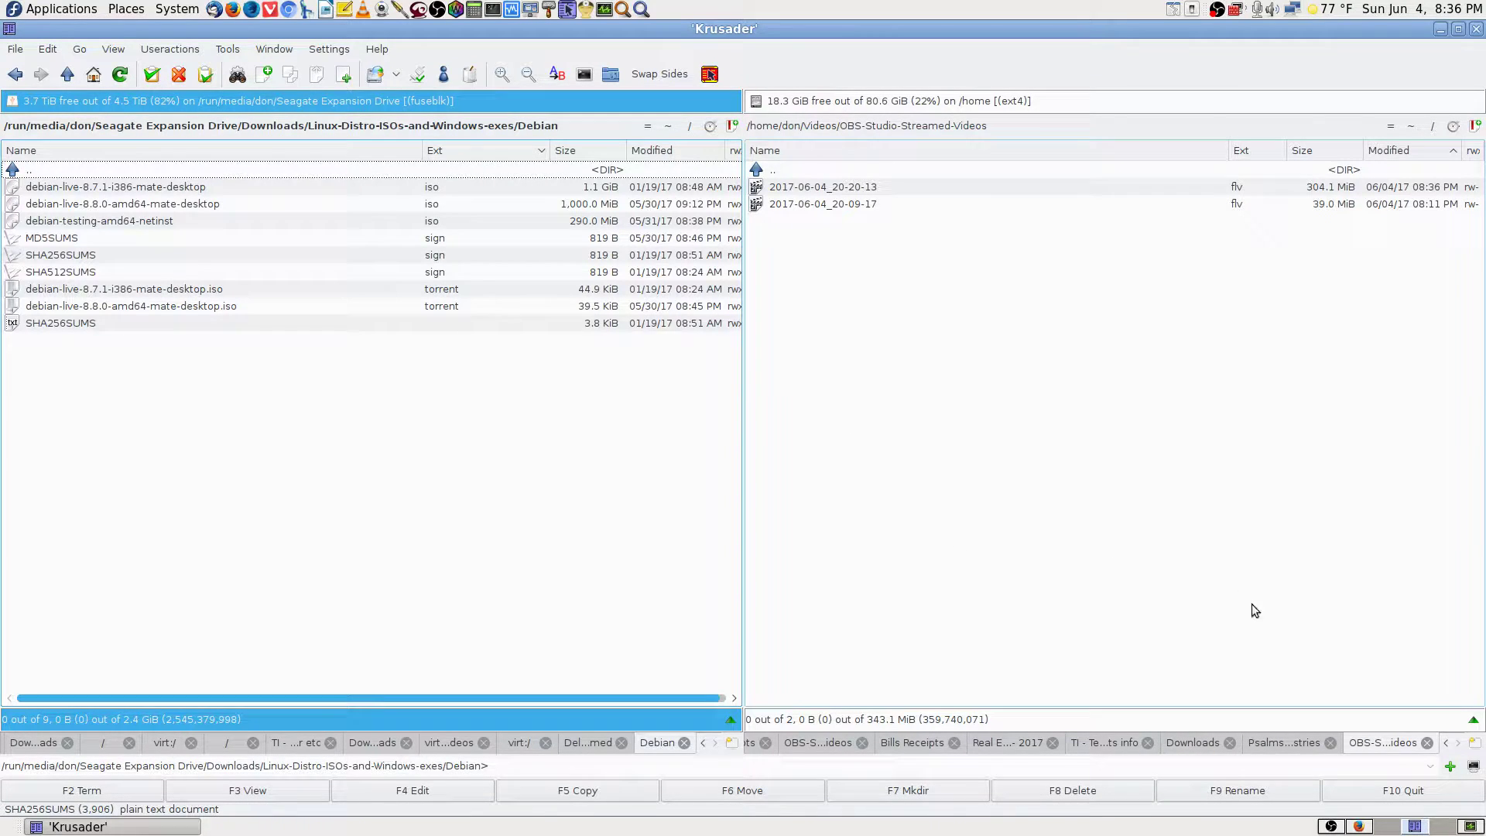
left_click(1361, 827)
From the Debian home page, start downloading the 557 MB debian-8.8.0-amd64-i386-netinst.iso.
scroll(1038, 582, "down", 3)
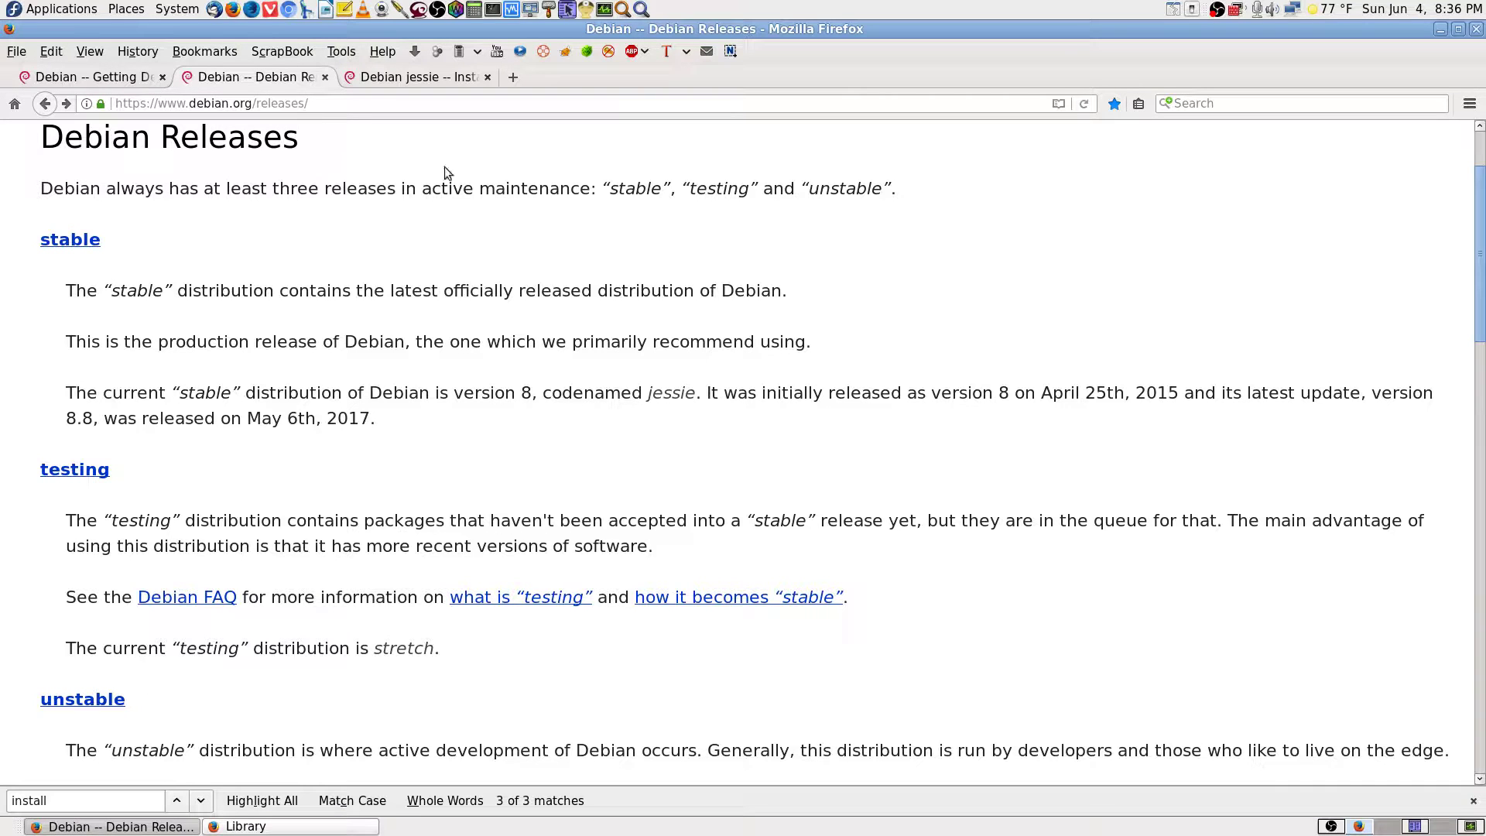
scroll(1190, 535, "up", 2)
scroll(1140, 535, "down", 5)
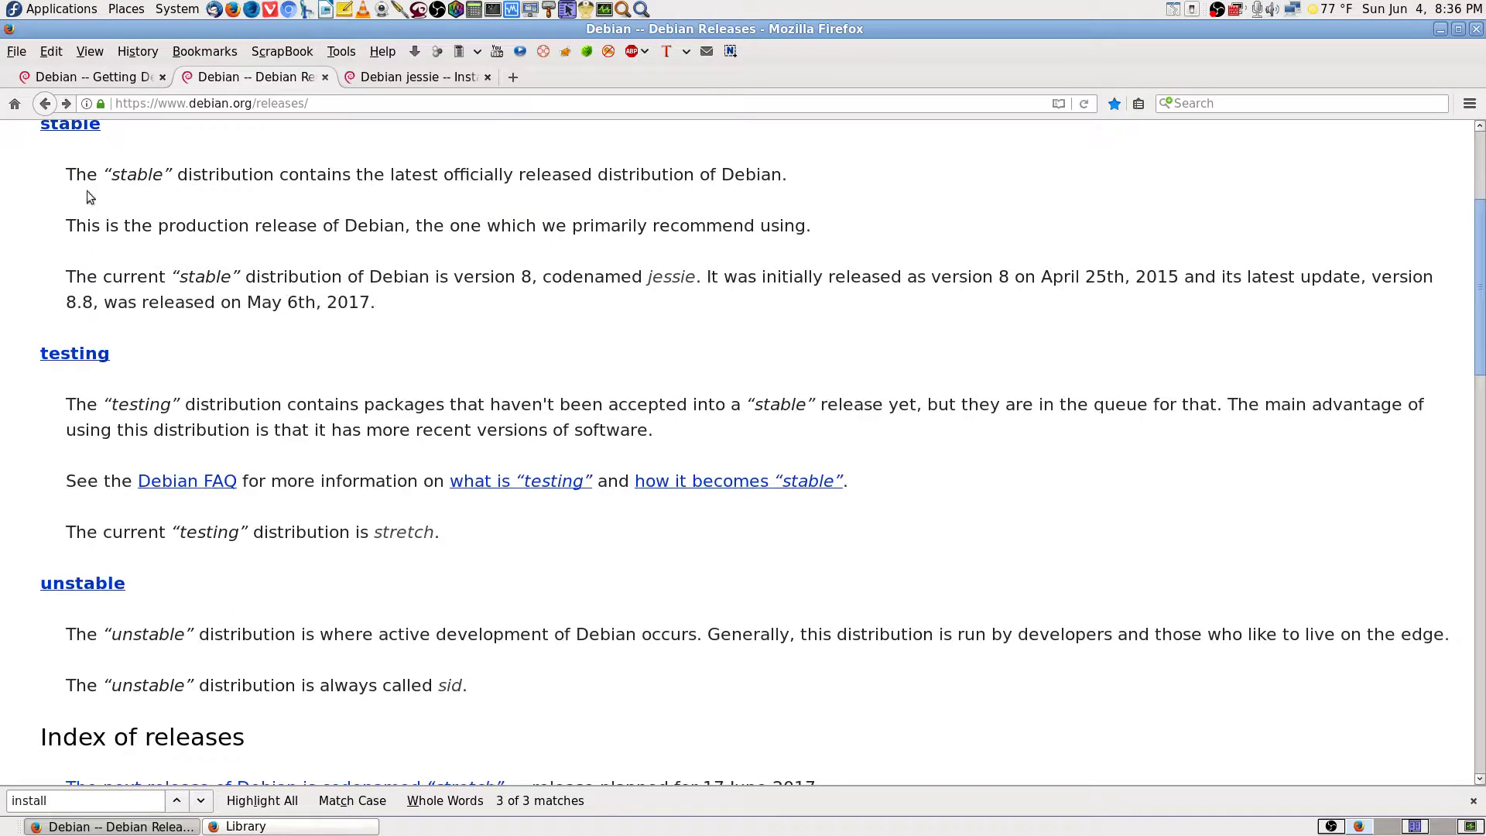
scroll(1053, 674, "up", 6)
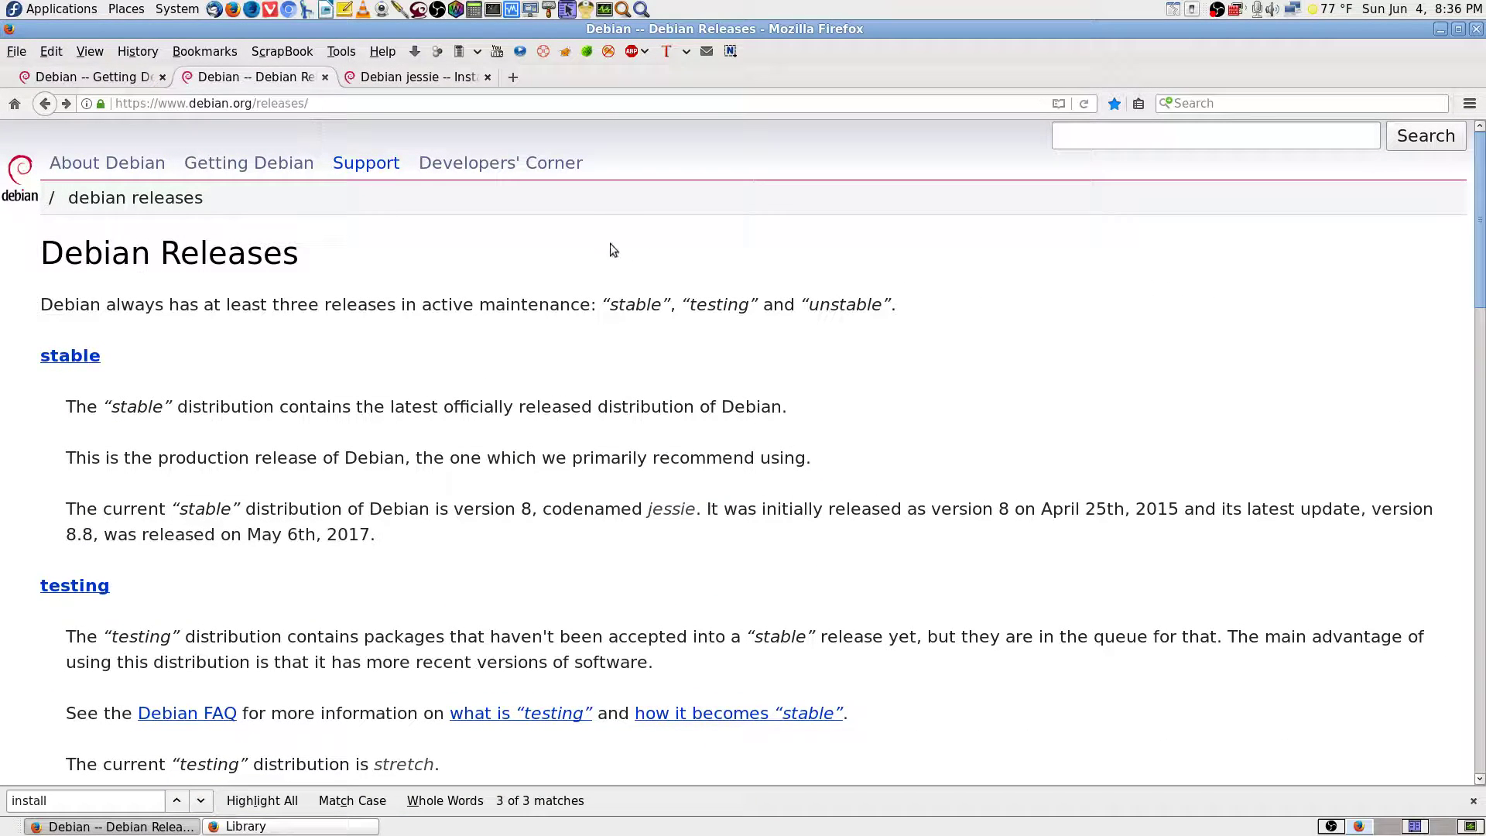
left_click(124, 77)
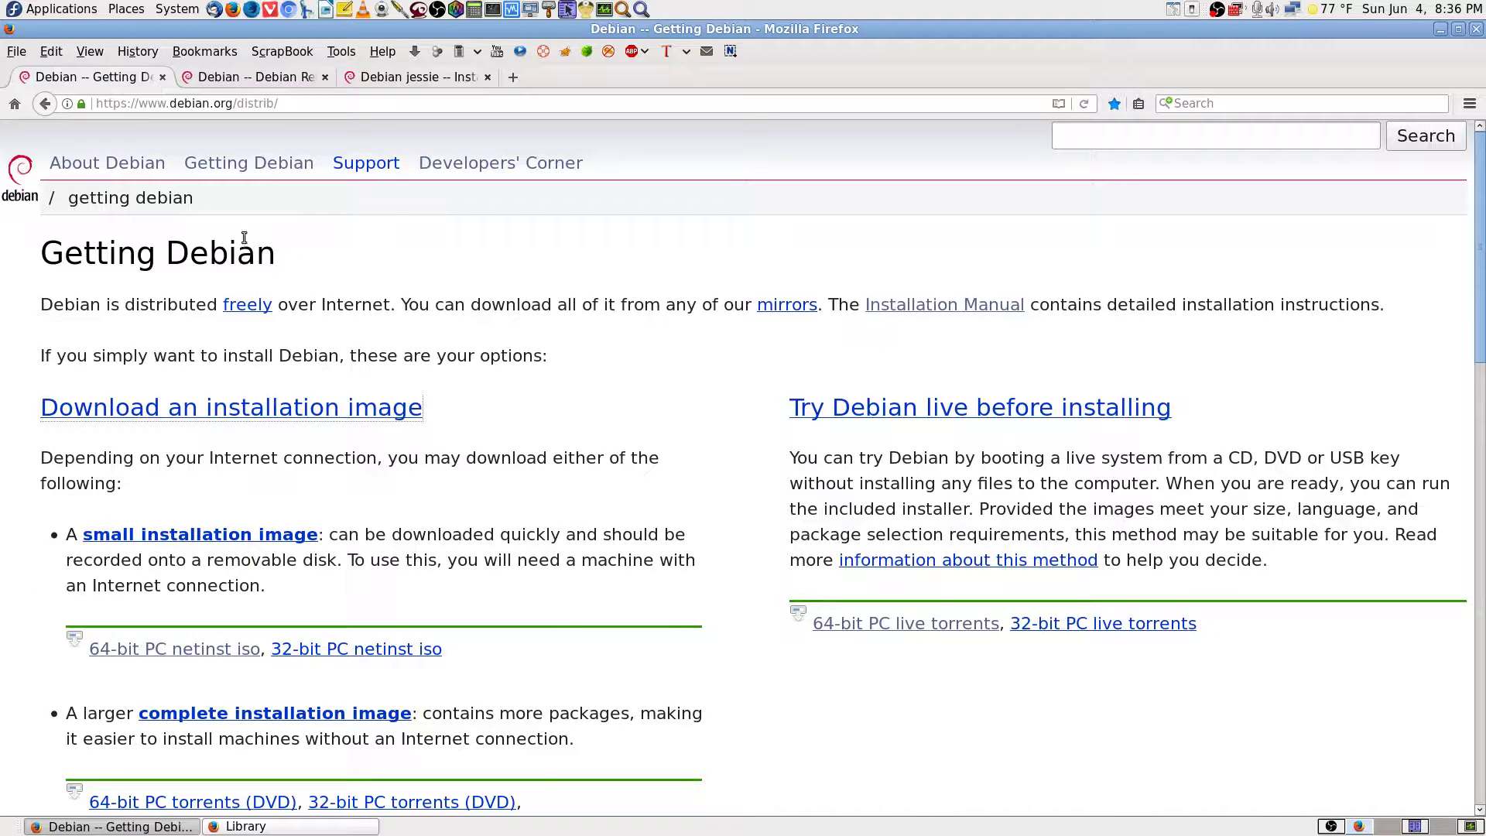
left_click(21, 169)
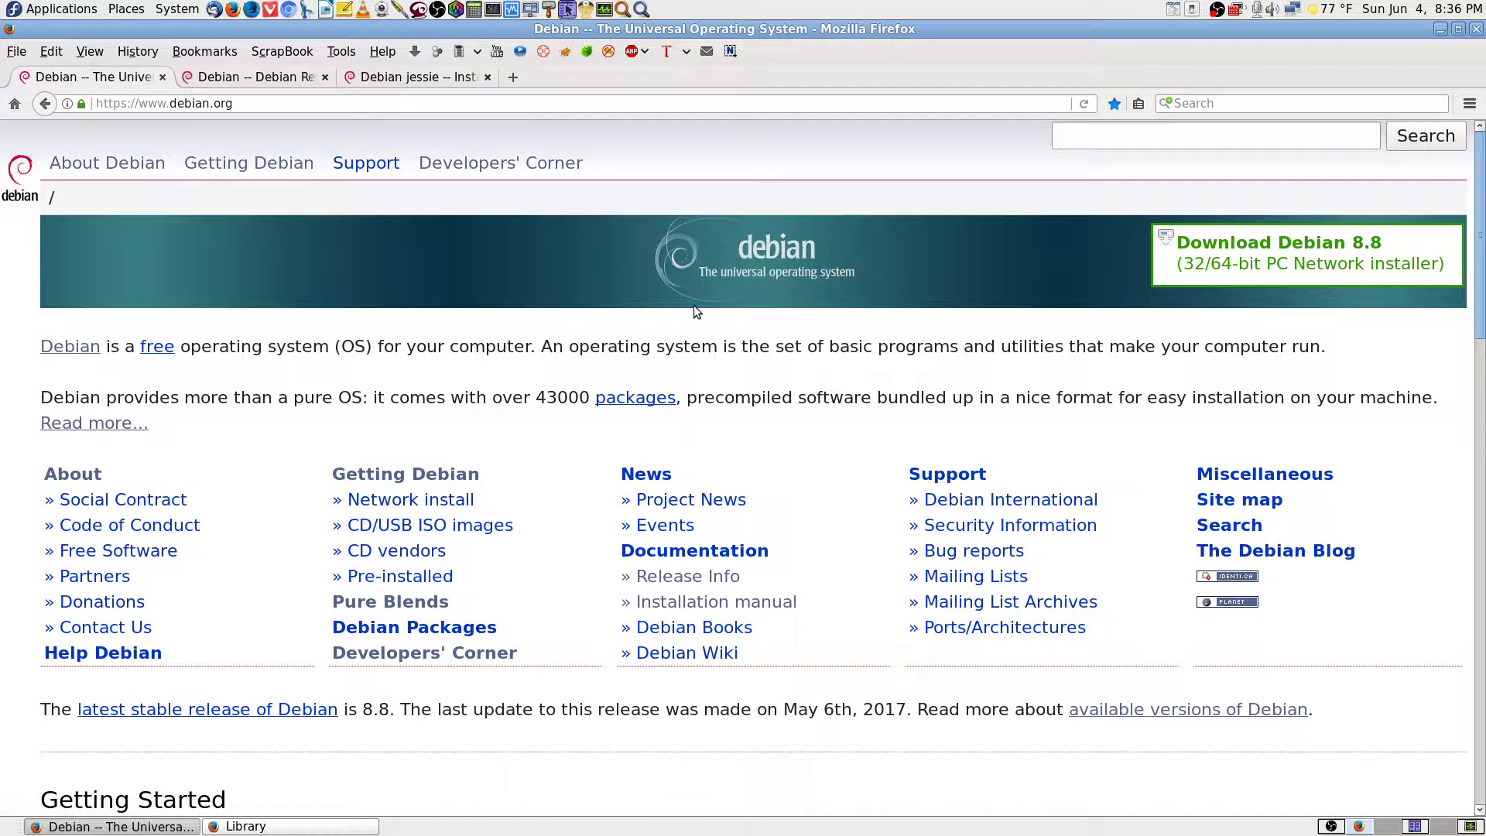
left_click(1358, 263)
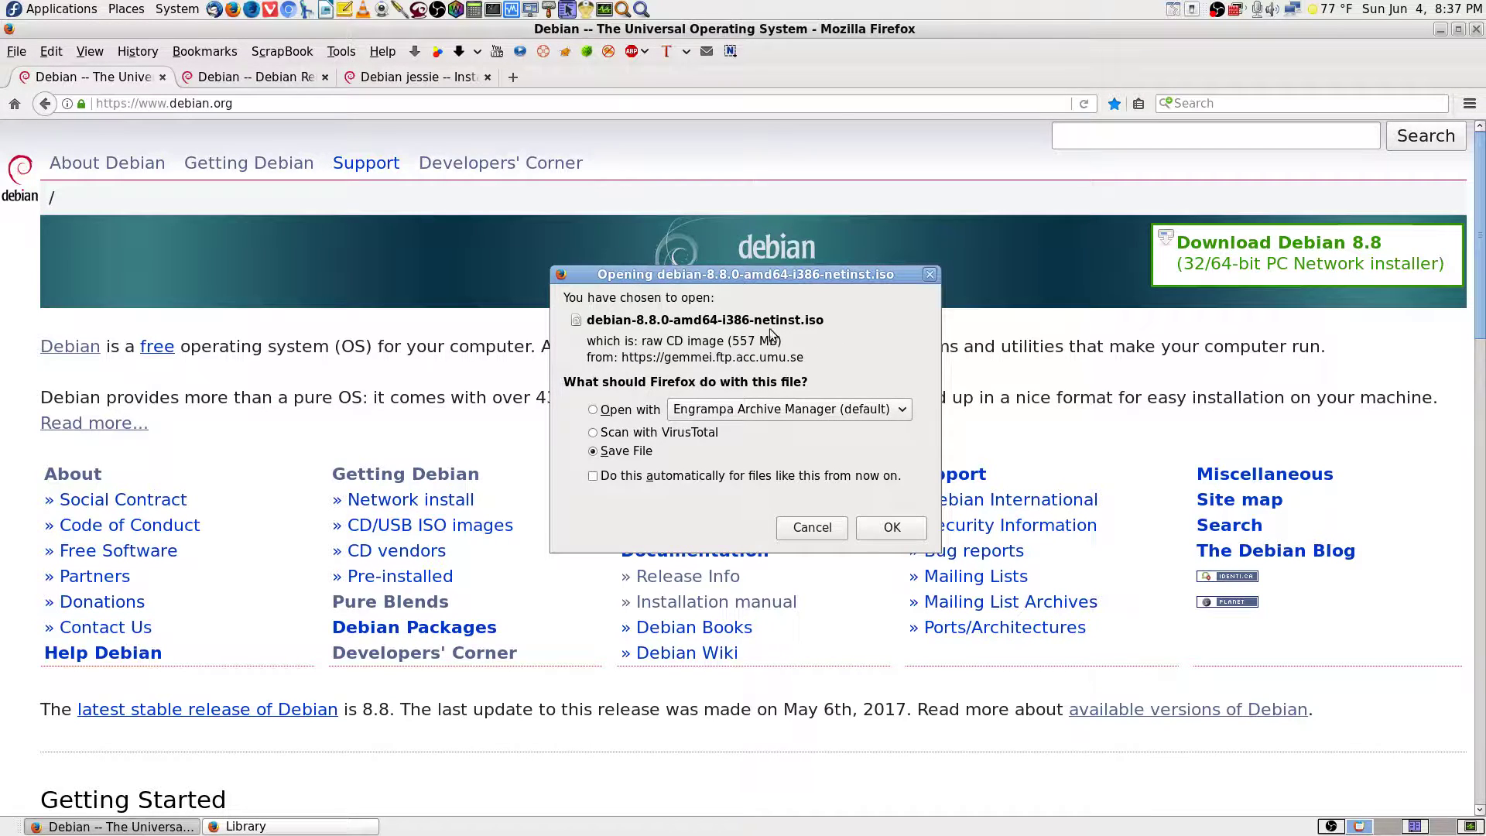
Scan debian-8.8.0-amd64-i386-netinst.iso with VirusTotal (0/64 clean), then save it to disk.
left_click(611, 437)
left_click(892, 528)
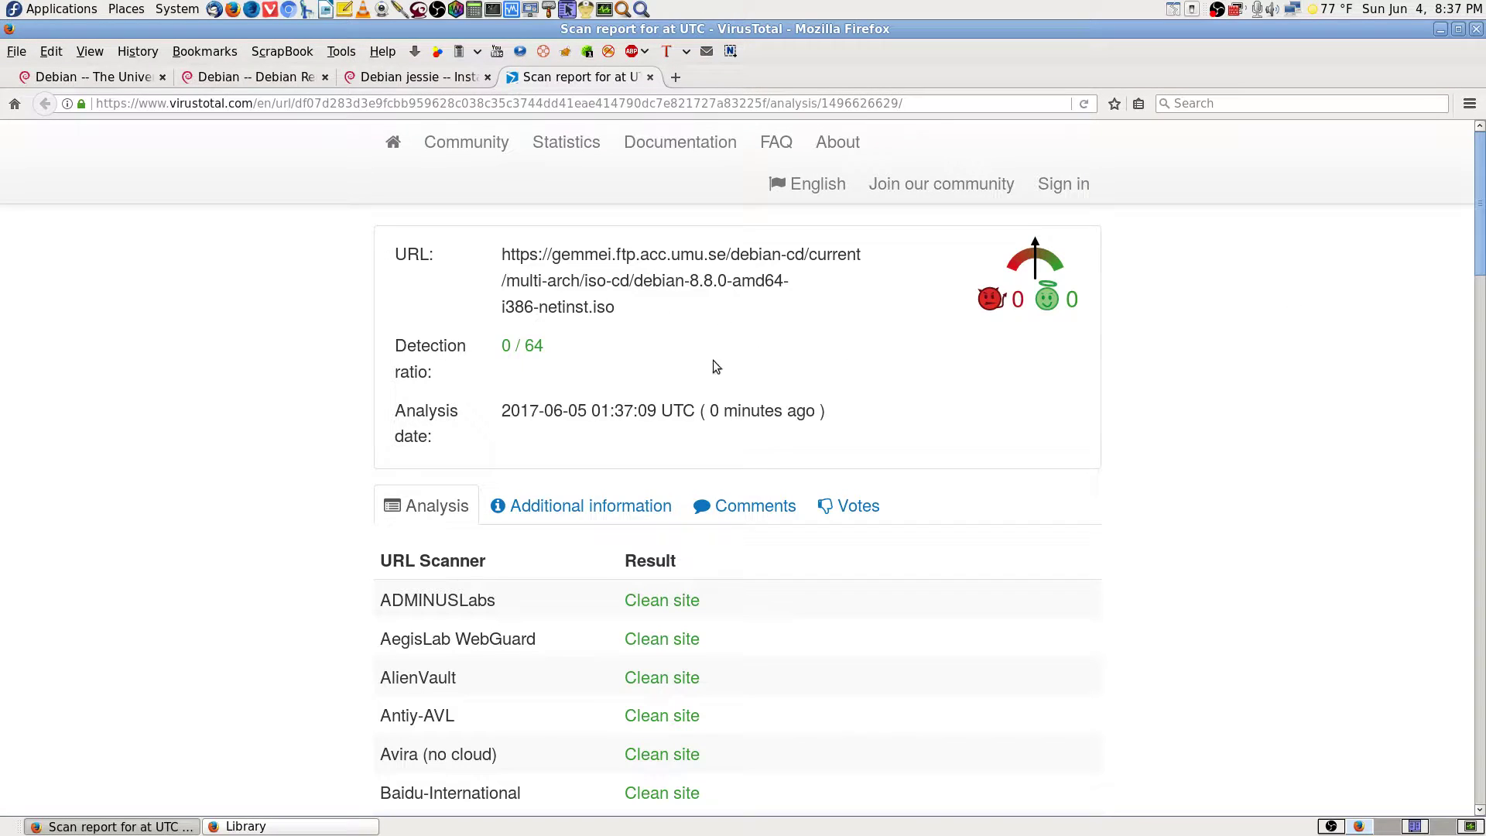
left_click_drag(614, 310, 500, 259)
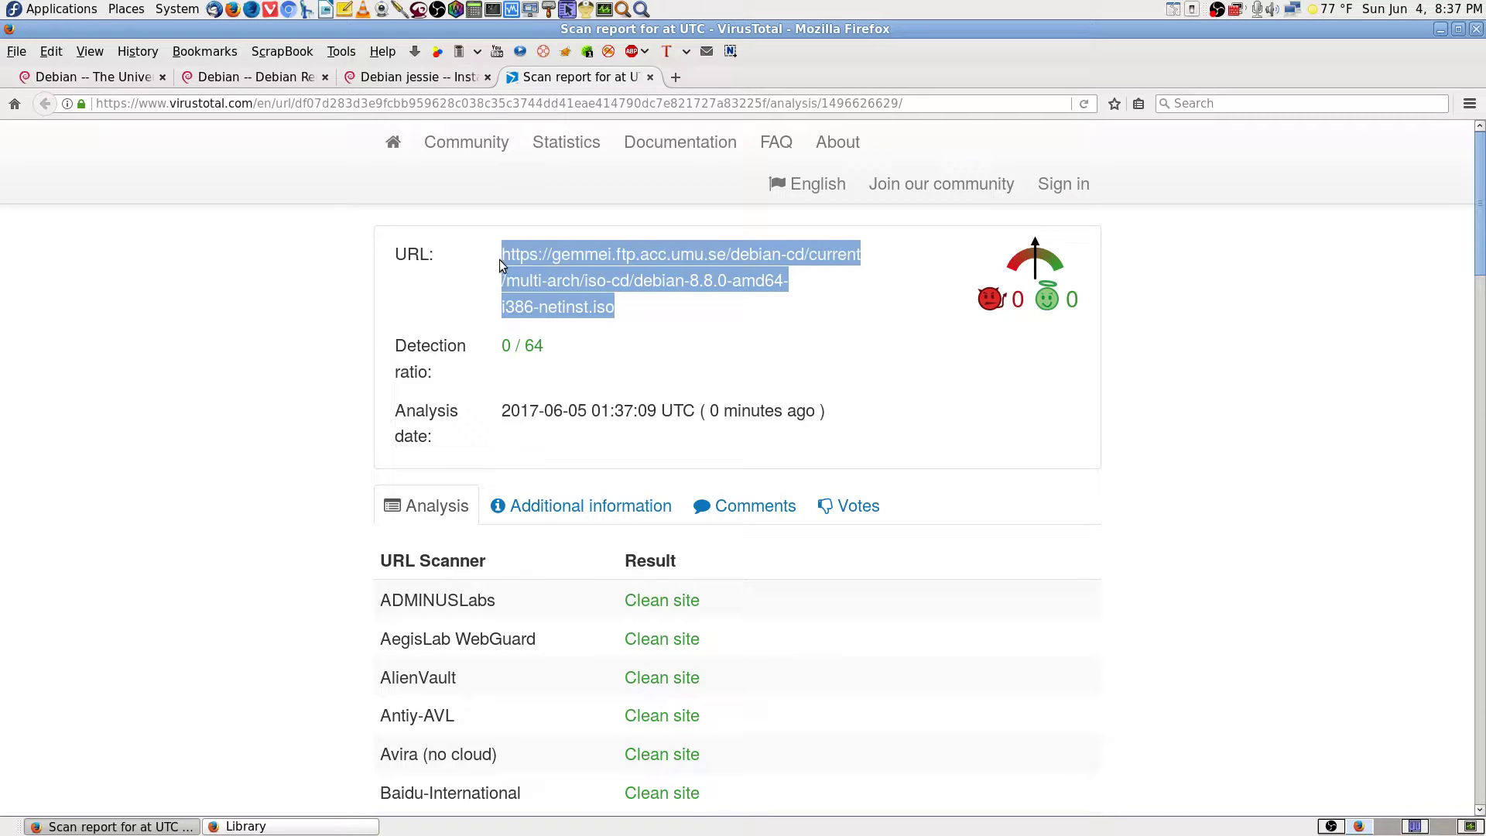
right_click(597, 259)
left_click(659, 271)
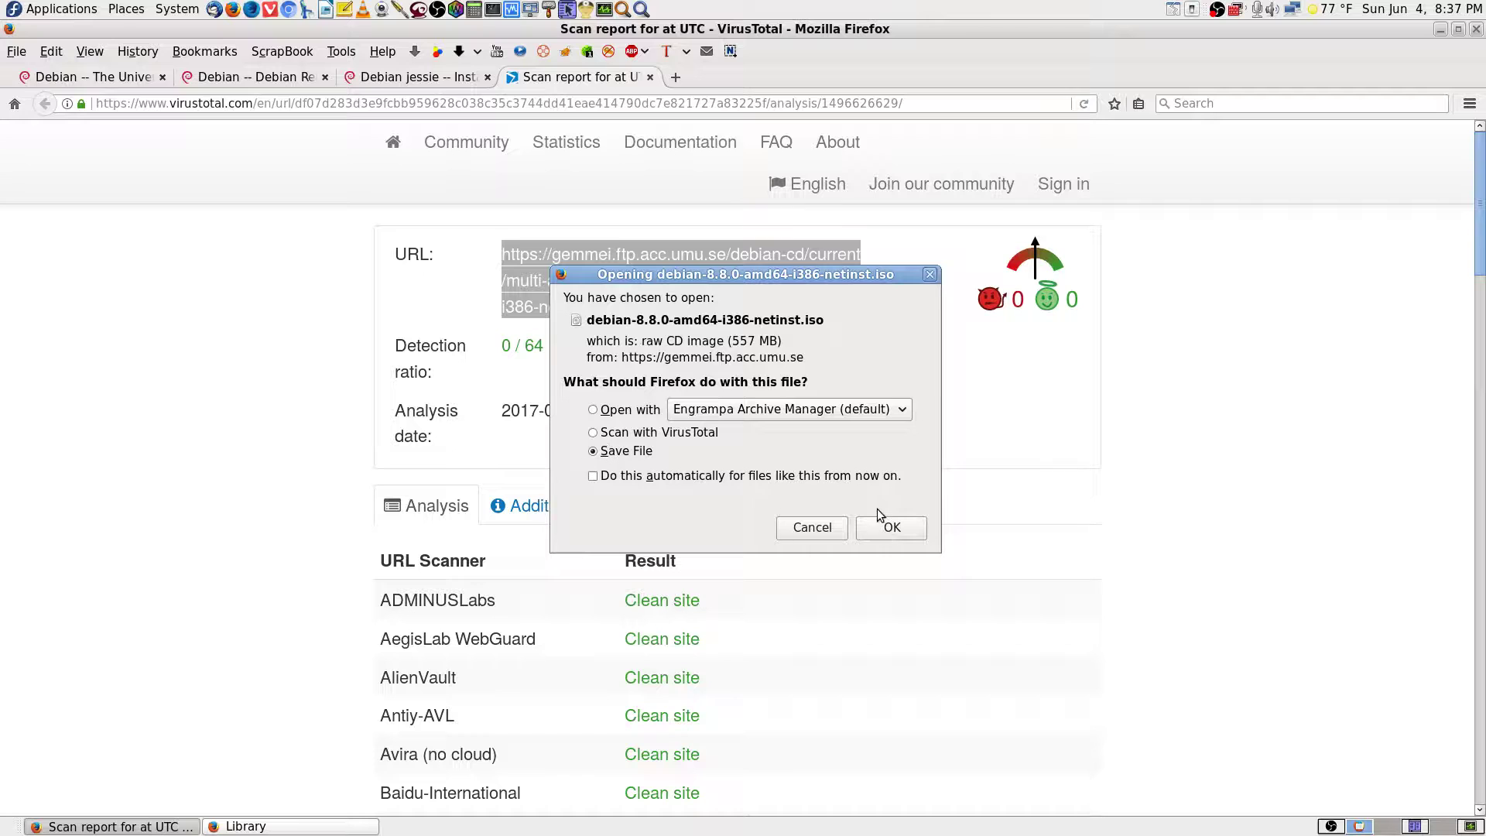
left_click(891, 530)
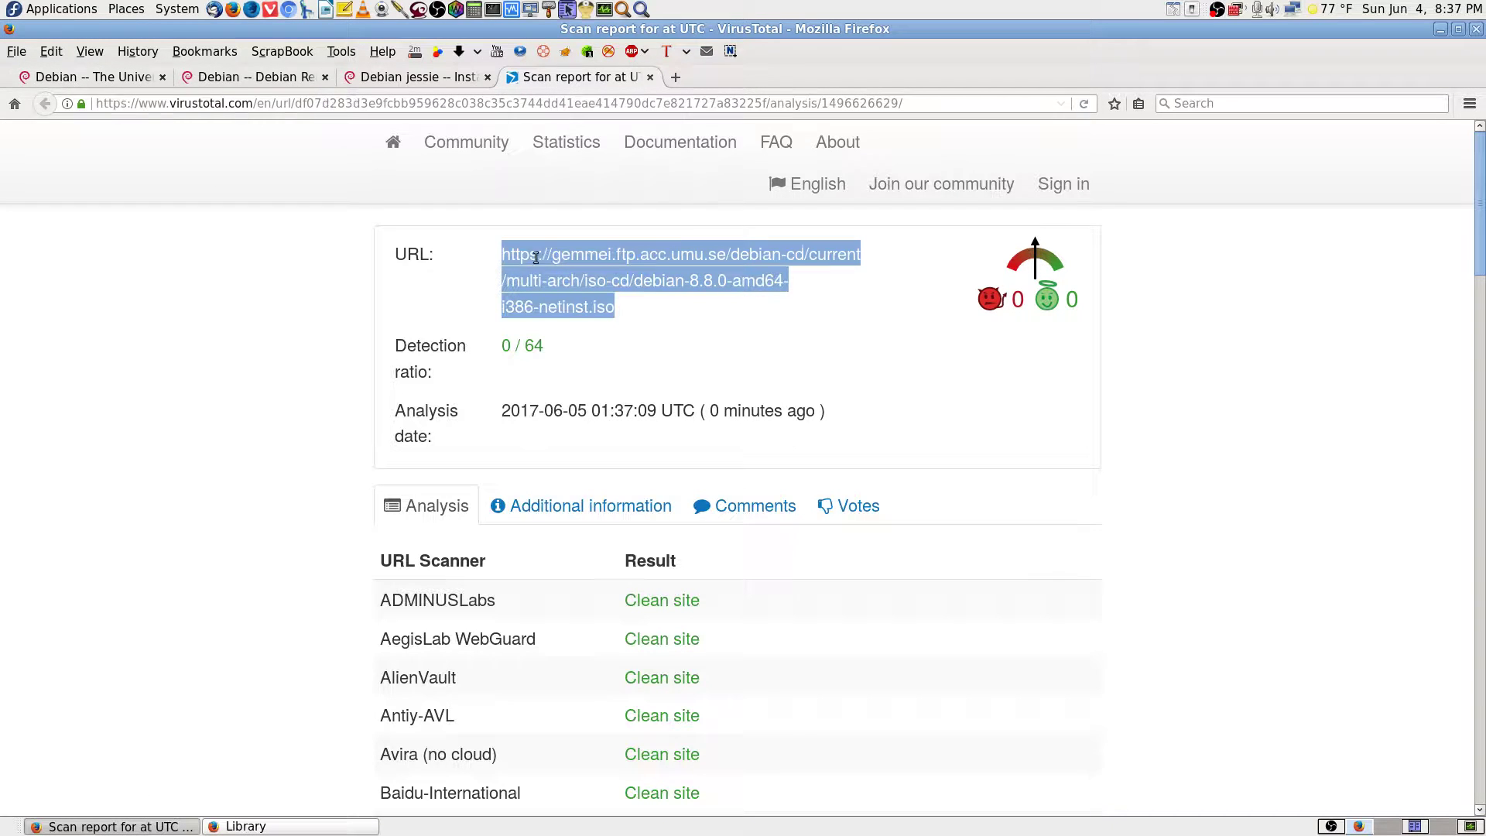
left_click(635, 310)
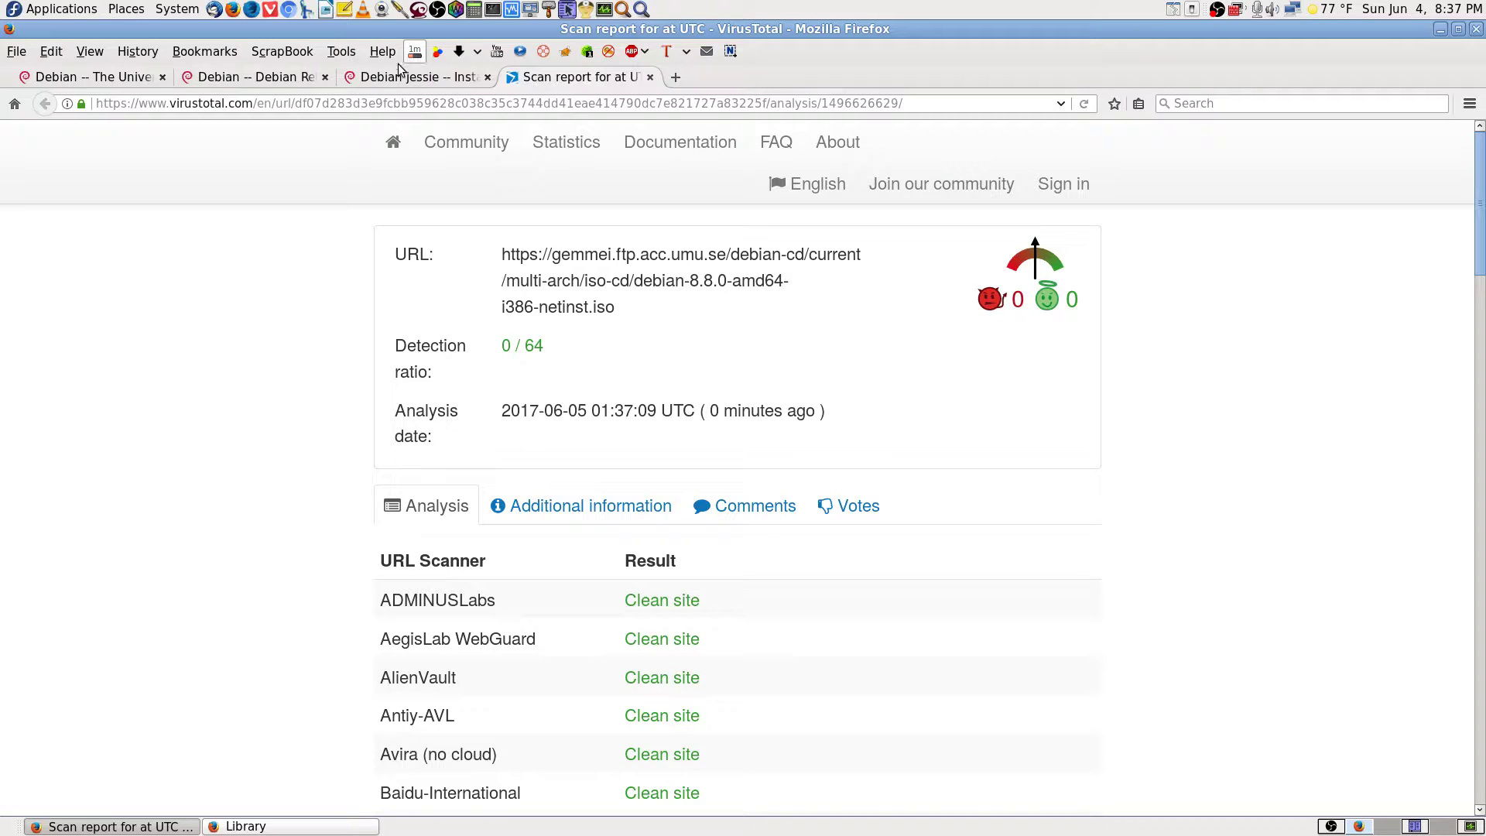
Scroll through the debian.org home page, then switch to the Debian jessie Installation Guide tab.
left_click(127, 81)
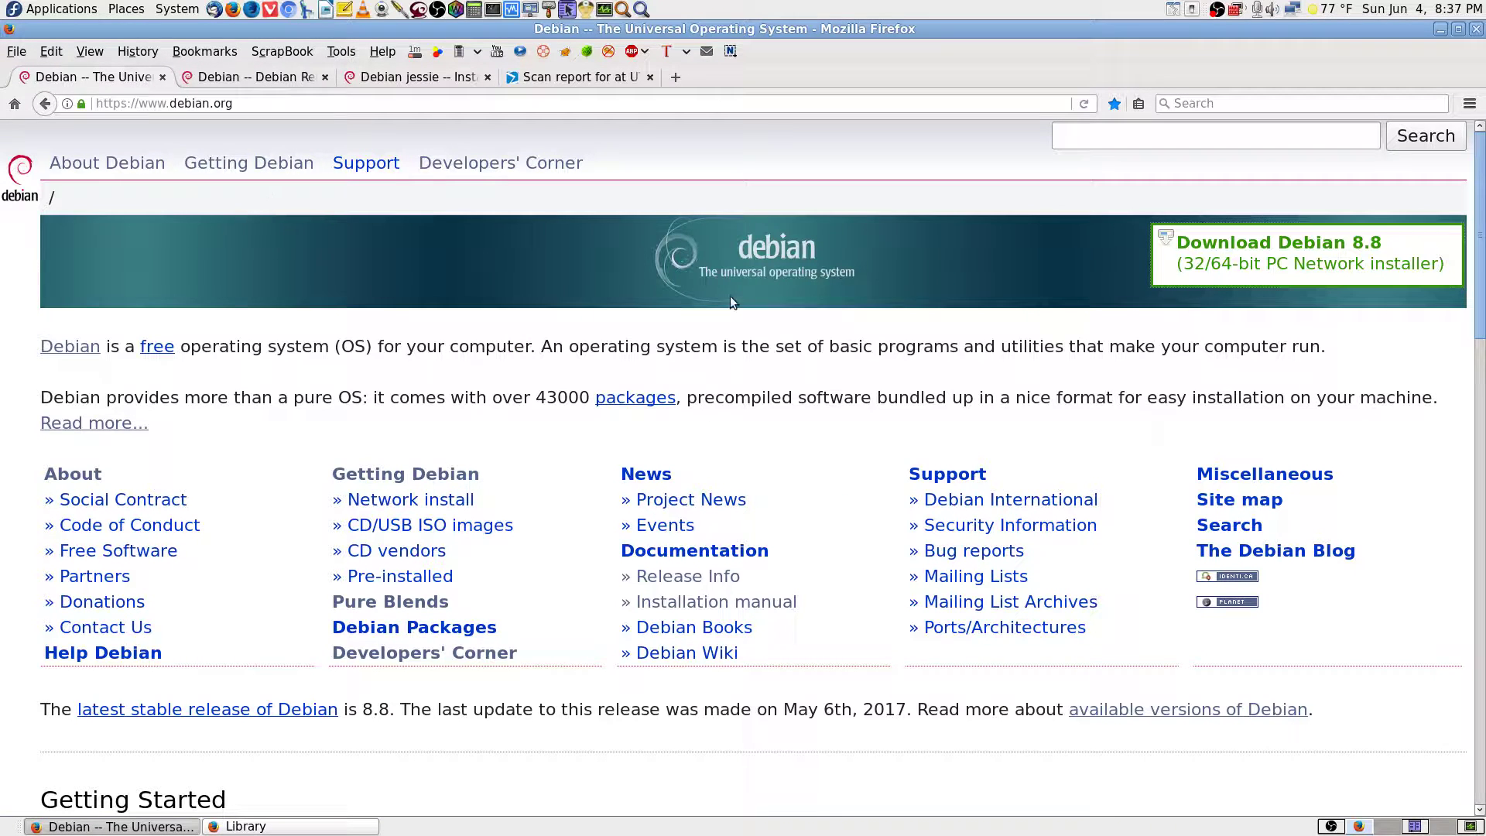
scroll(779, 271, "down", 1)
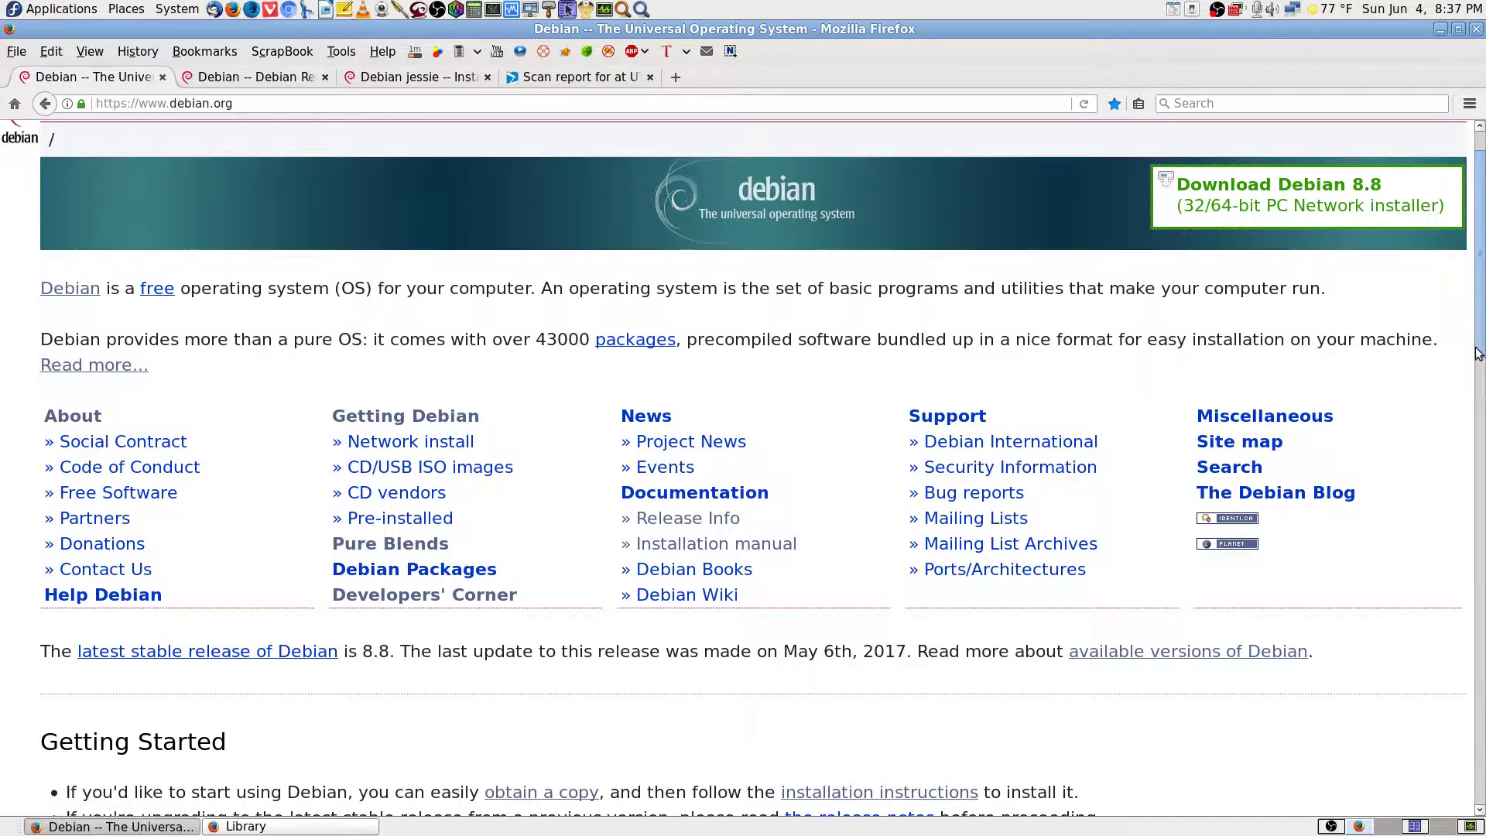
scroll(609, 542, "down", 5)
left_click_drag(1481, 526, 1482, 480)
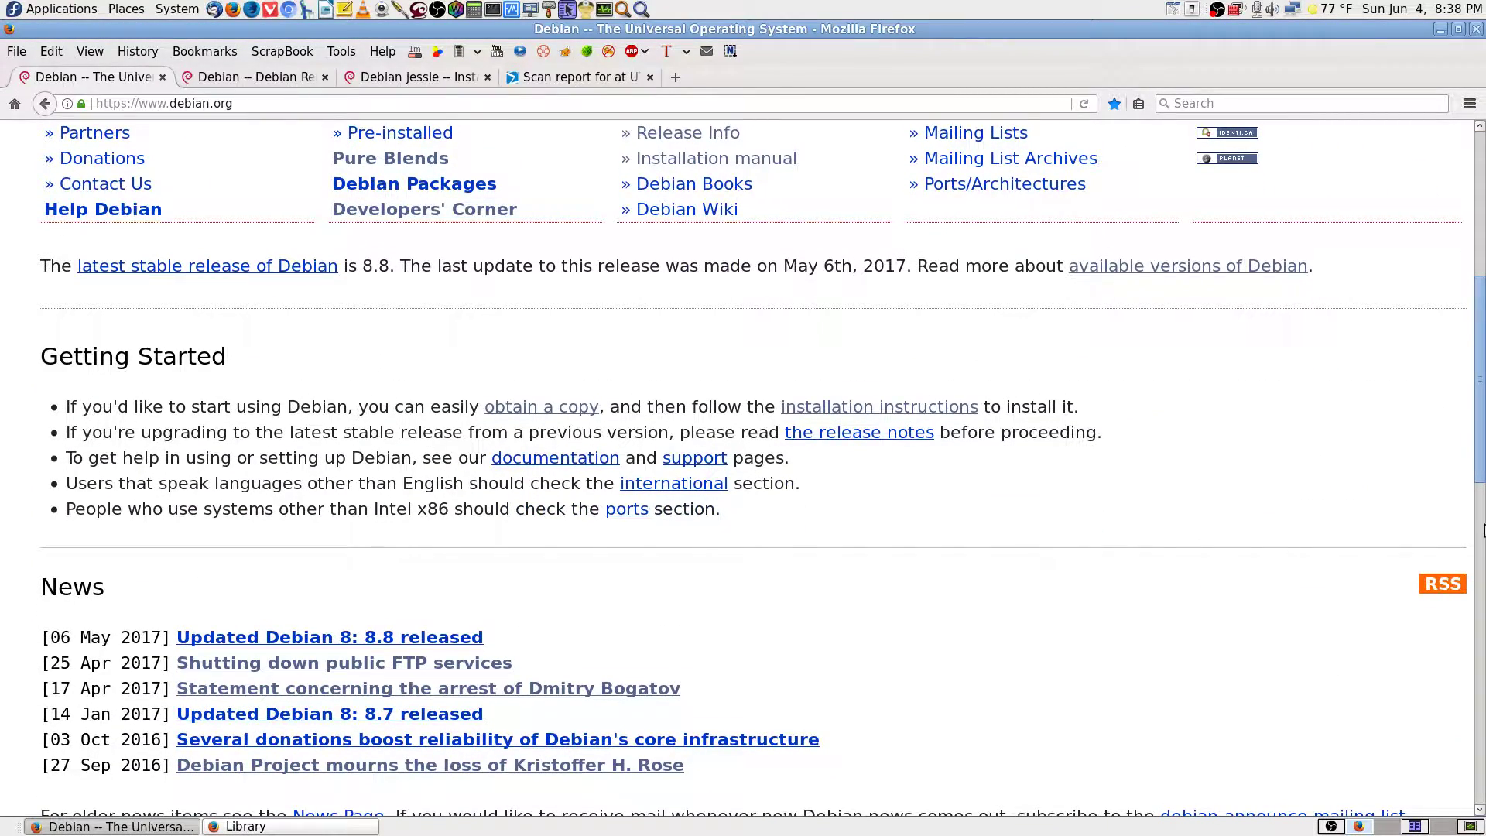
left_click_drag(1483, 401, 1480, 244)
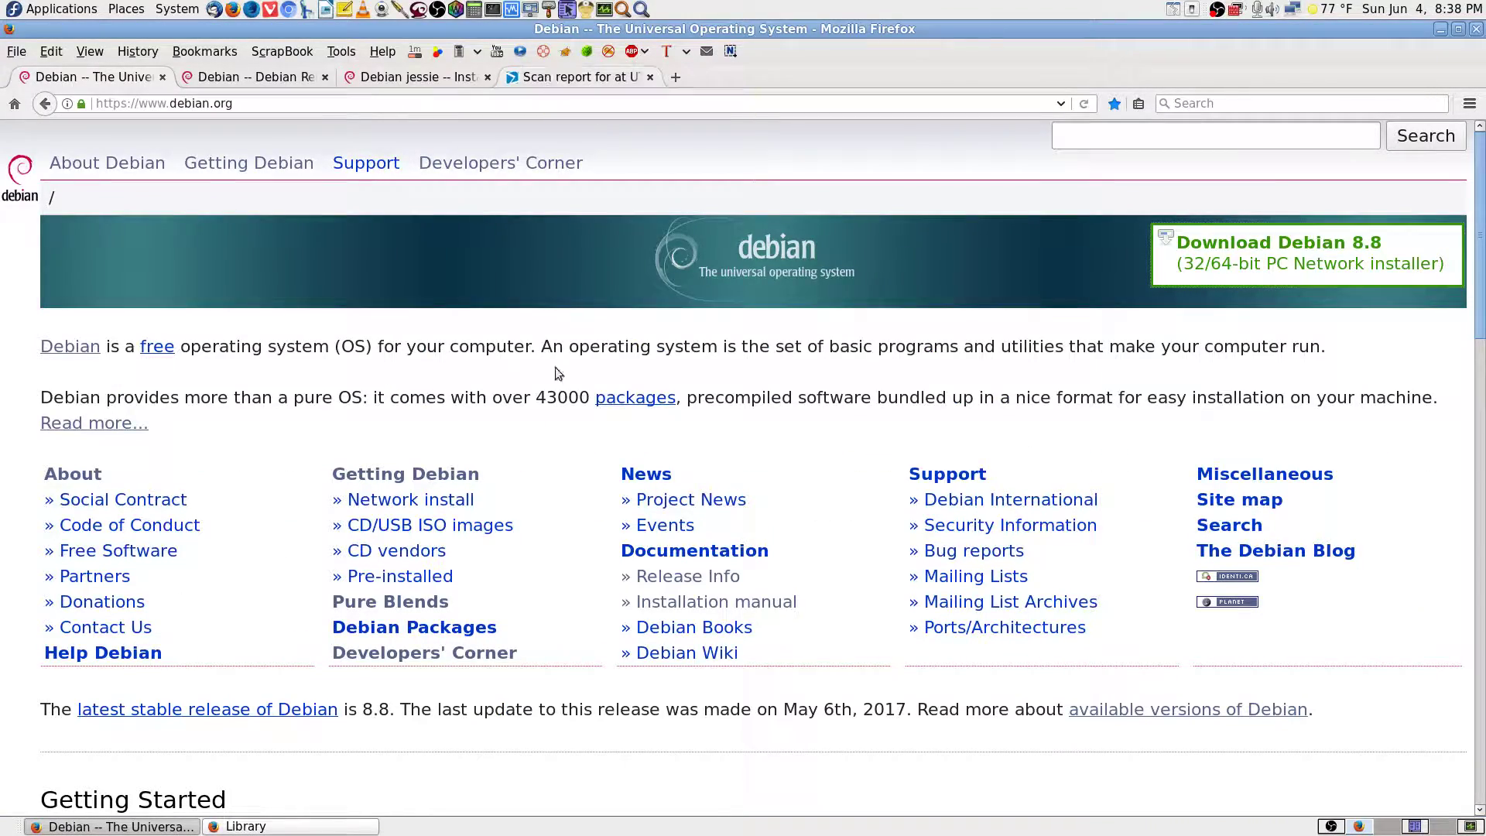
scroll(1211, 593, "down", 5)
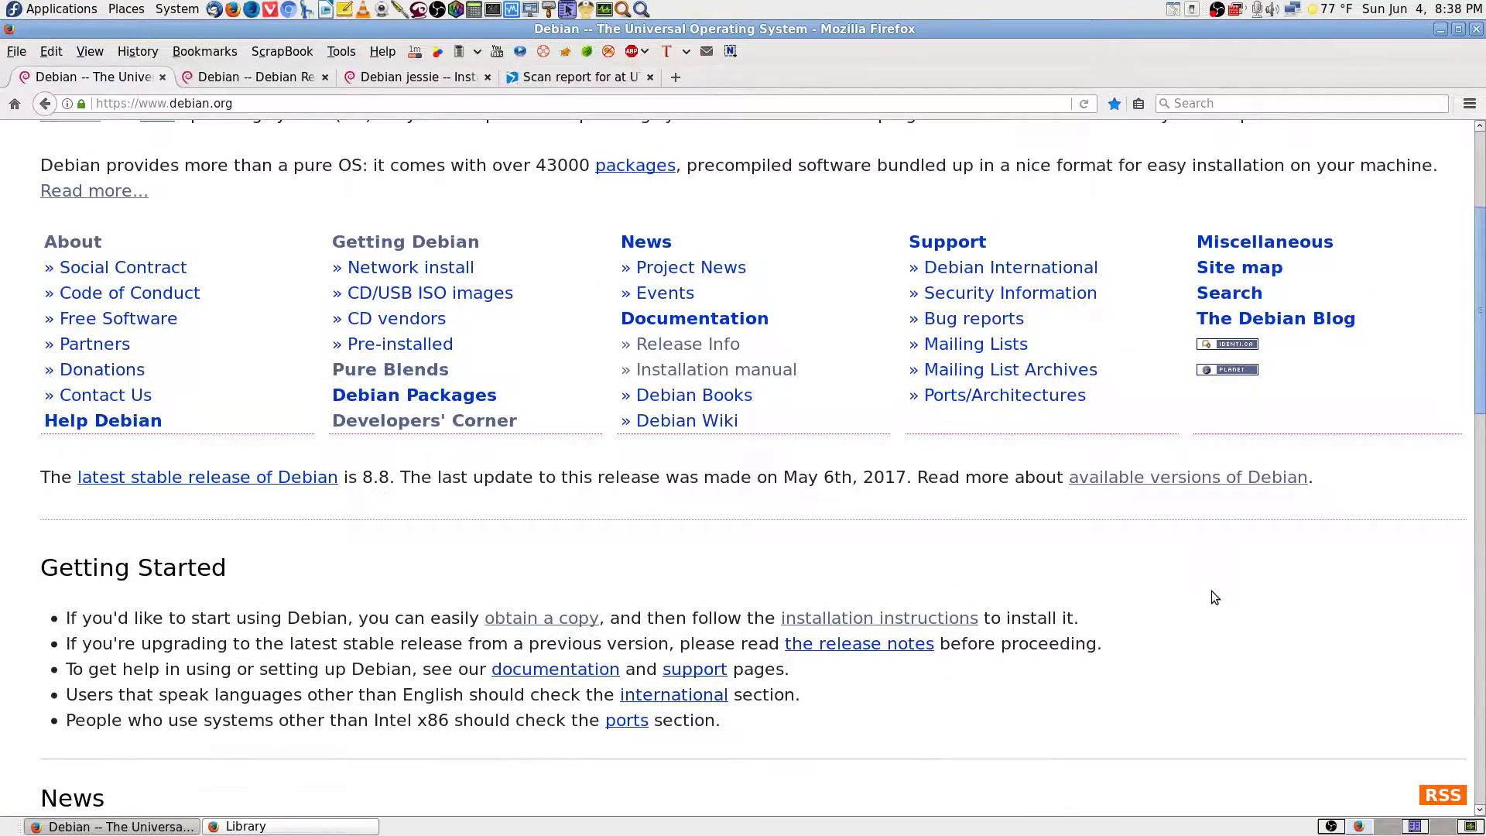
scroll(1212, 592, "down", 1)
scroll(1213, 592, "up", 1)
scroll(1213, 596, "up", 5)
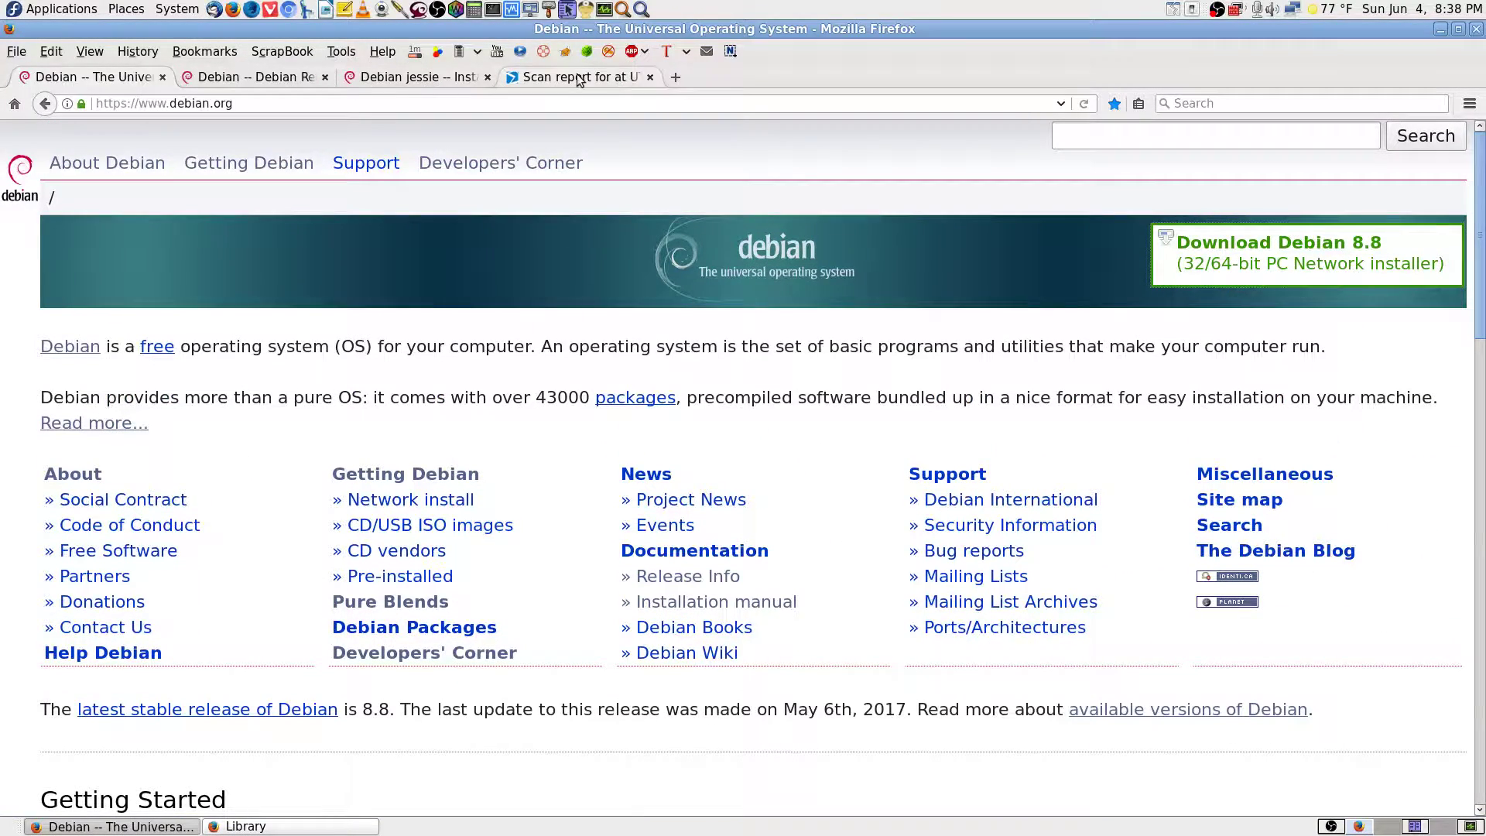
left_click(412, 80)
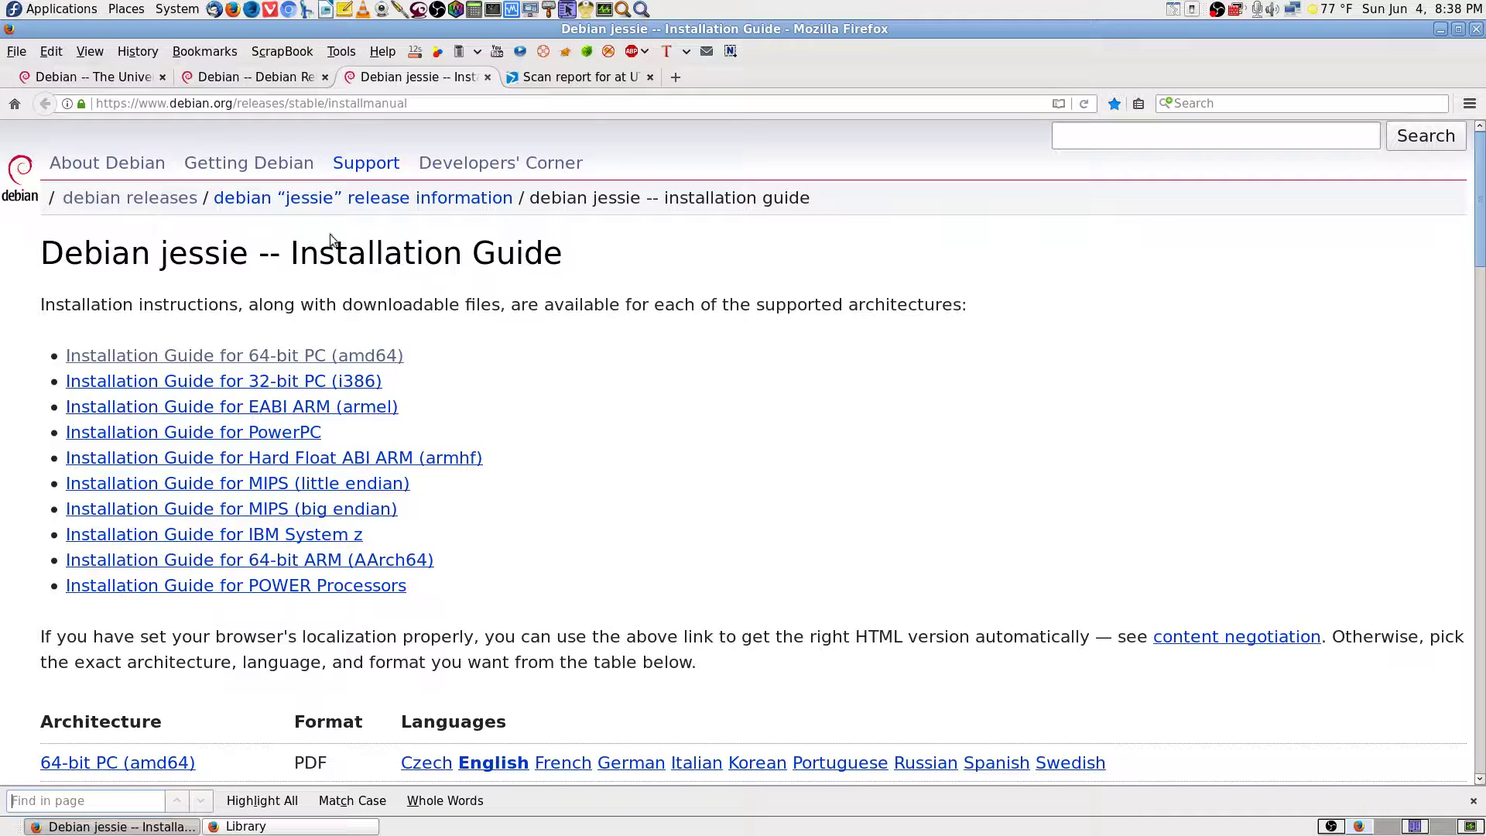
Scroll through the Debian Releases page, then return to the jessie Installation Guide and close the find bar.
left_click(116, 76)
left_click(308, 73)
scroll(1056, 480, "down", 2)
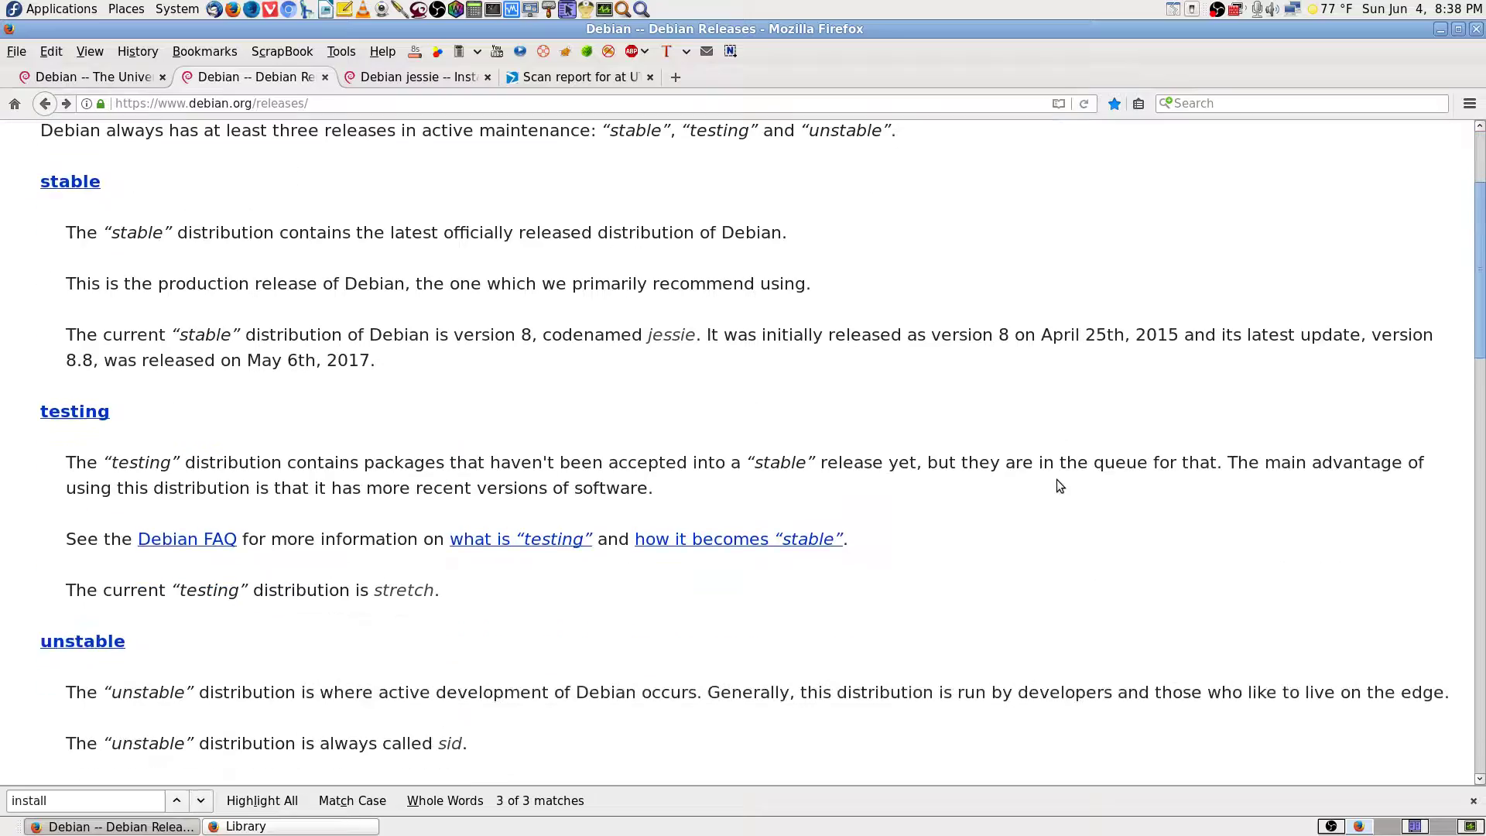
scroll(1084, 483, "up", 2)
scroll(1193, 623, "down", 15)
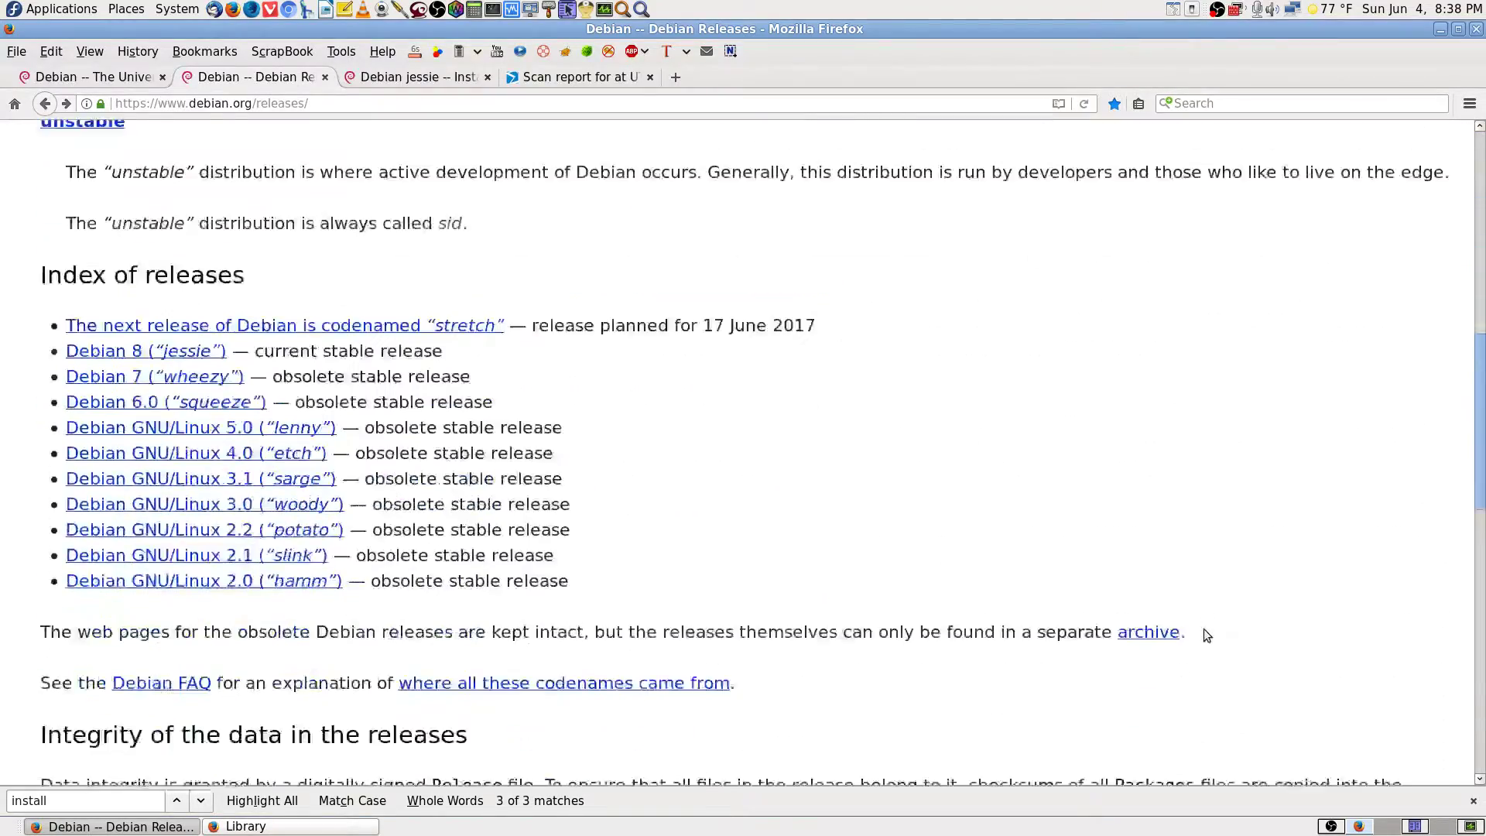
scroll(1204, 637, "up", 5)
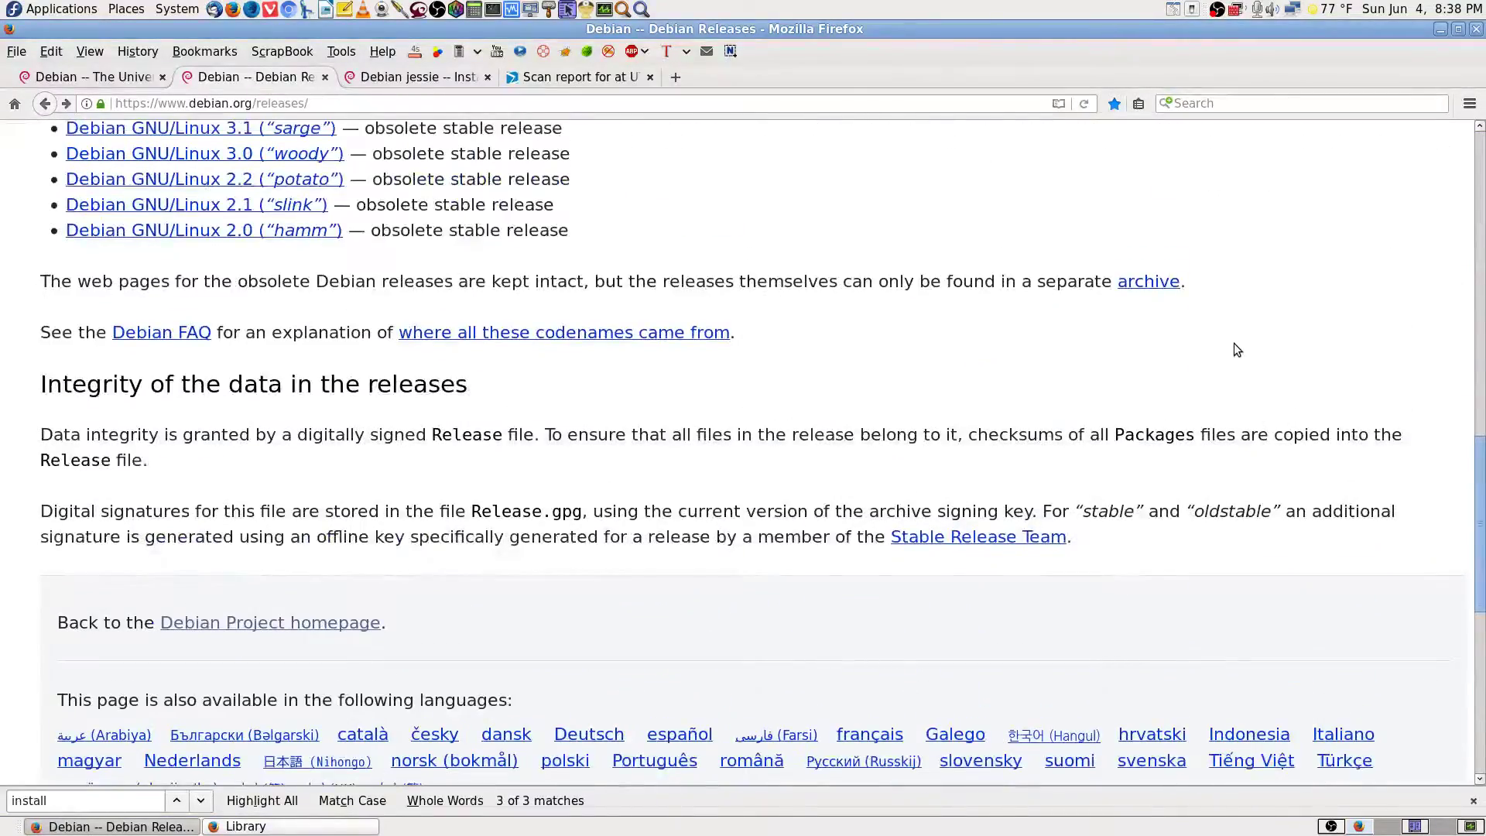
scroll(1233, 342, "up", 3)
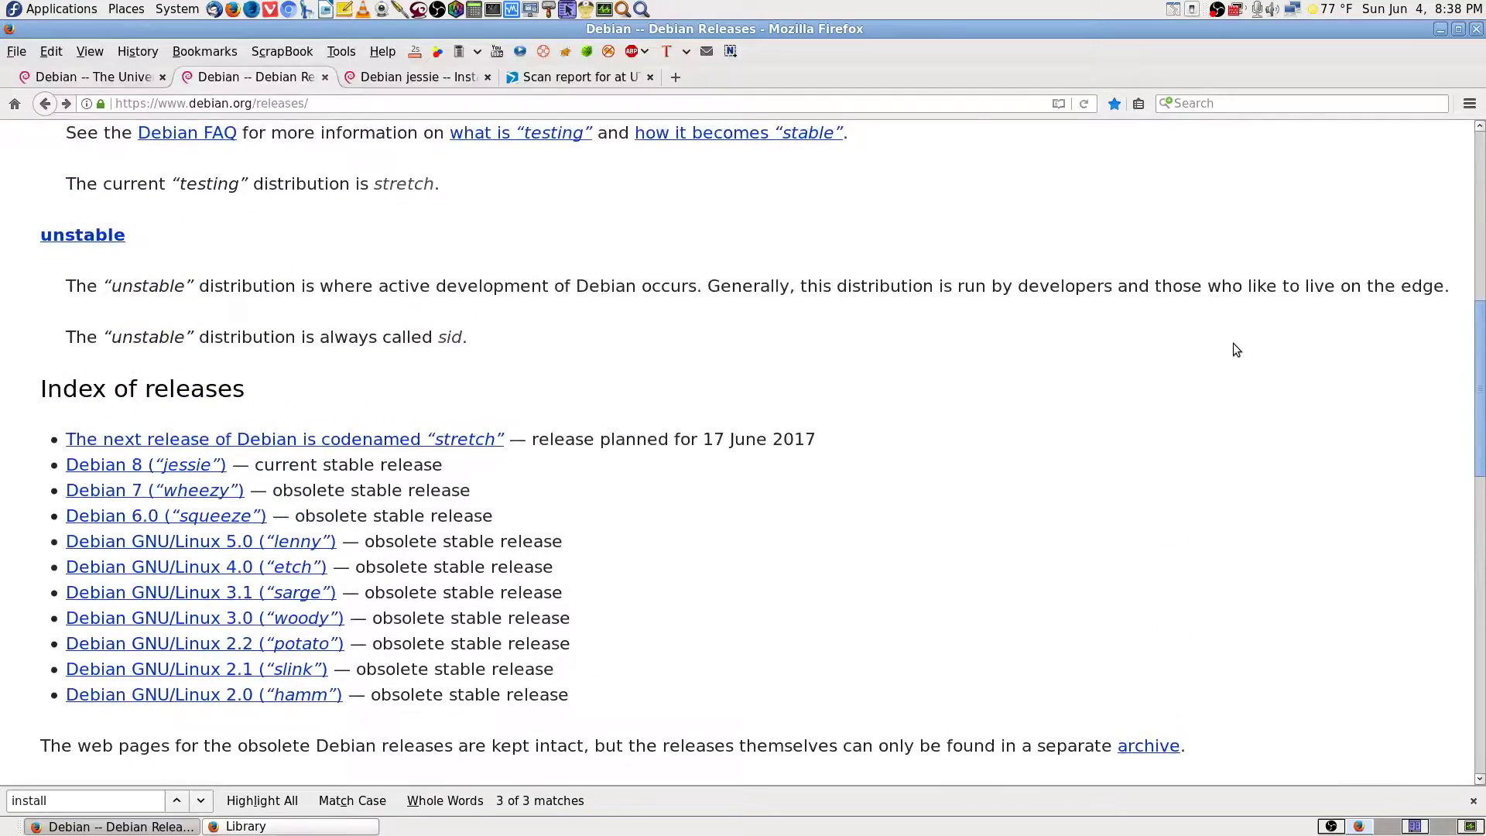
scroll(1233, 342, "down", 4)
left_click_drag(1485, 517, 1382, 93)
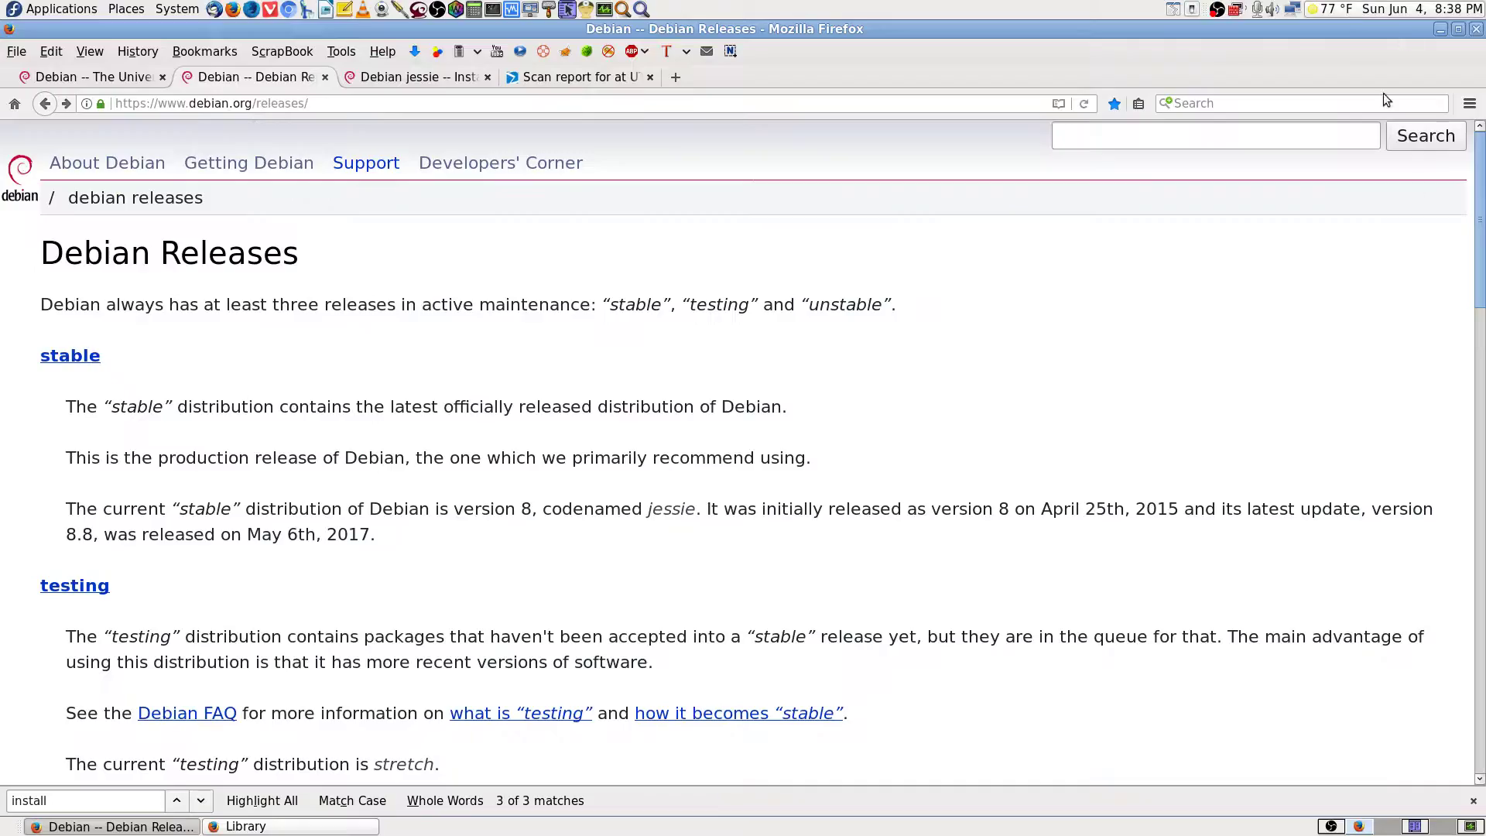
left_click(410, 79)
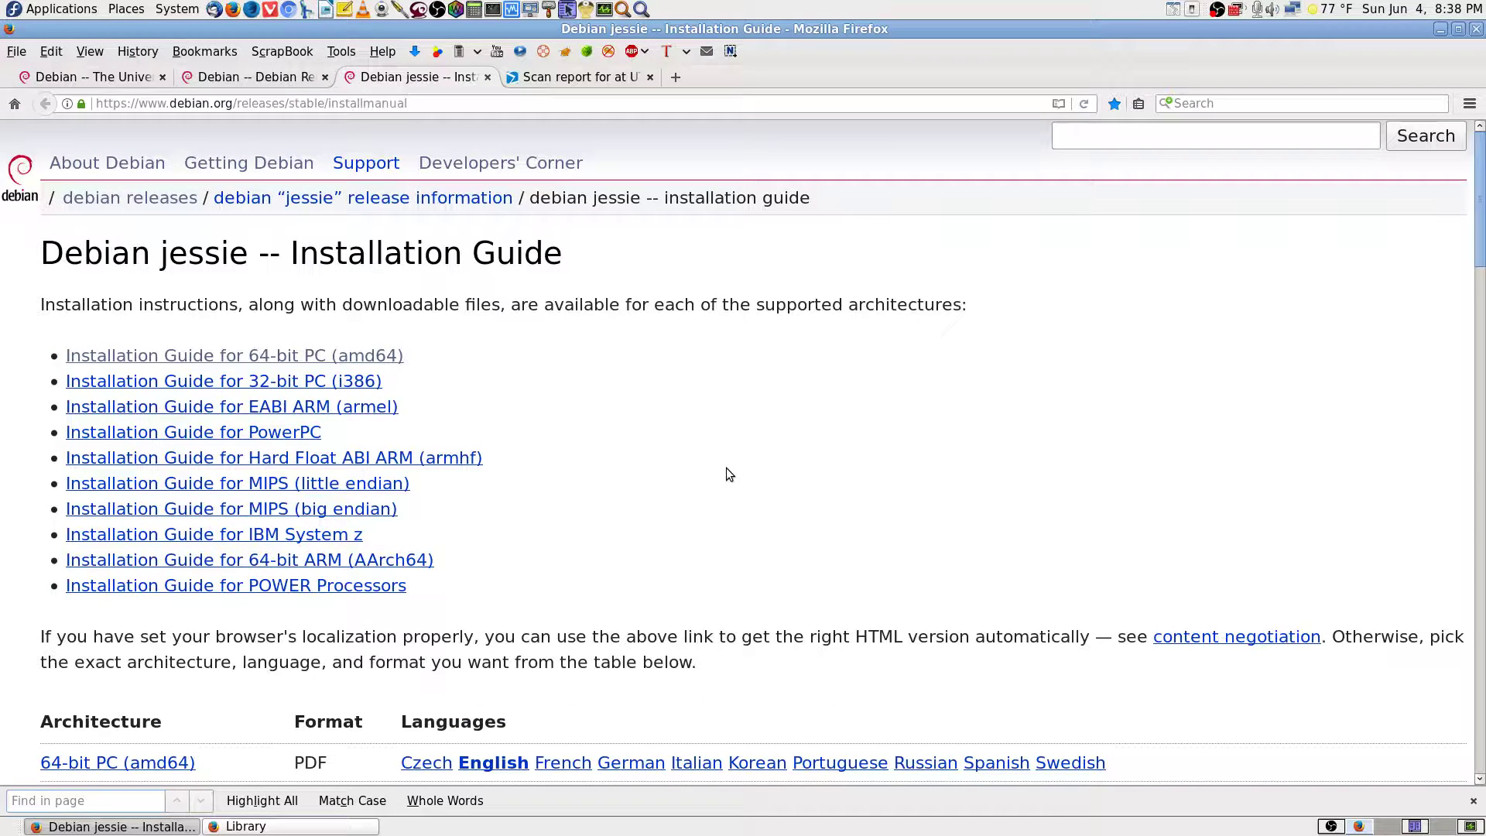
left_click(1473, 800)
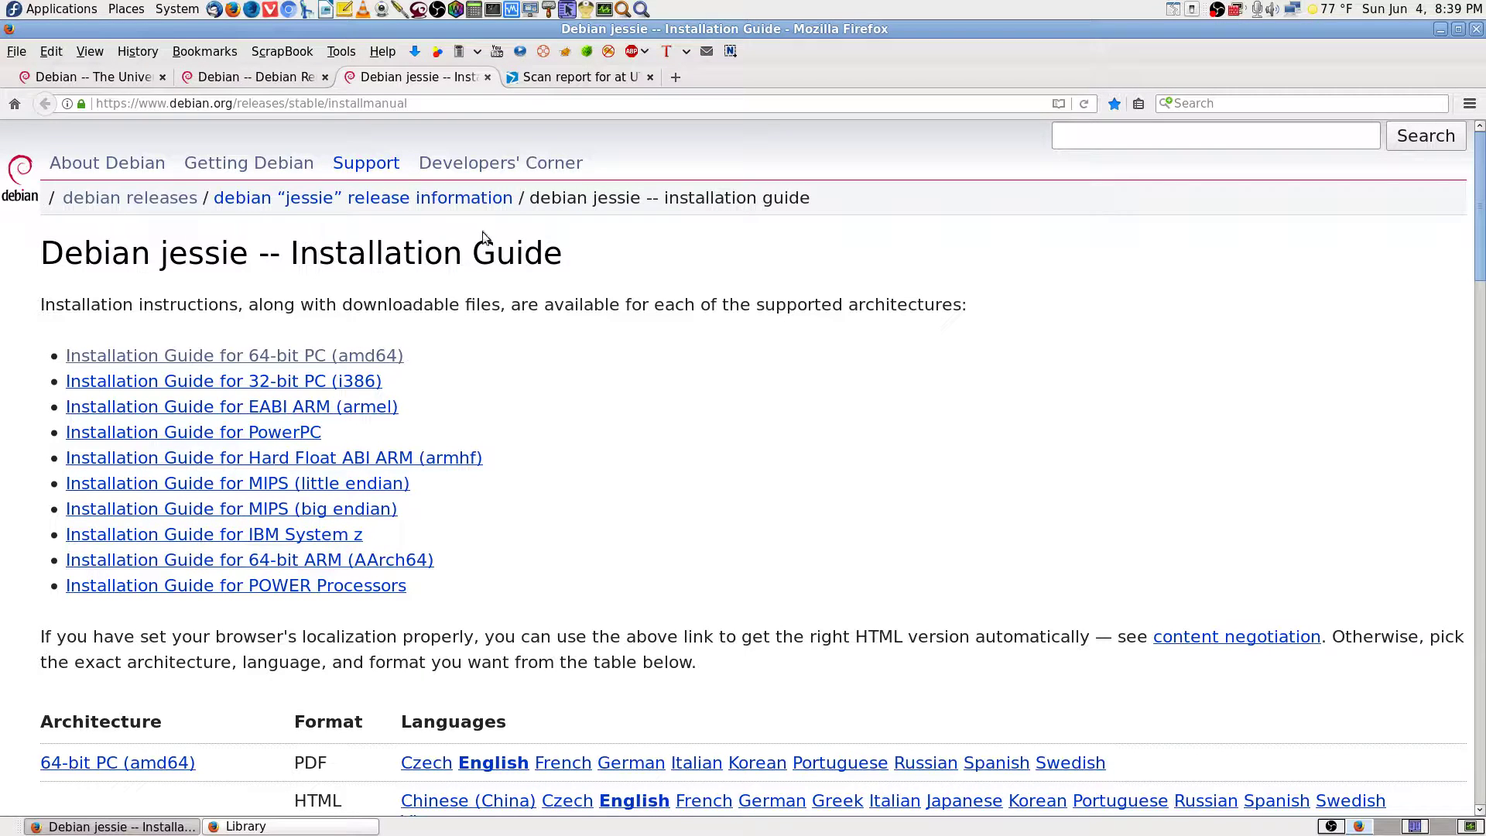
Cycle through the debian.org, Installation Guide and Releases tabs, ending on the VirusTotal scan report for the netinst ISO.
left_click(133, 77)
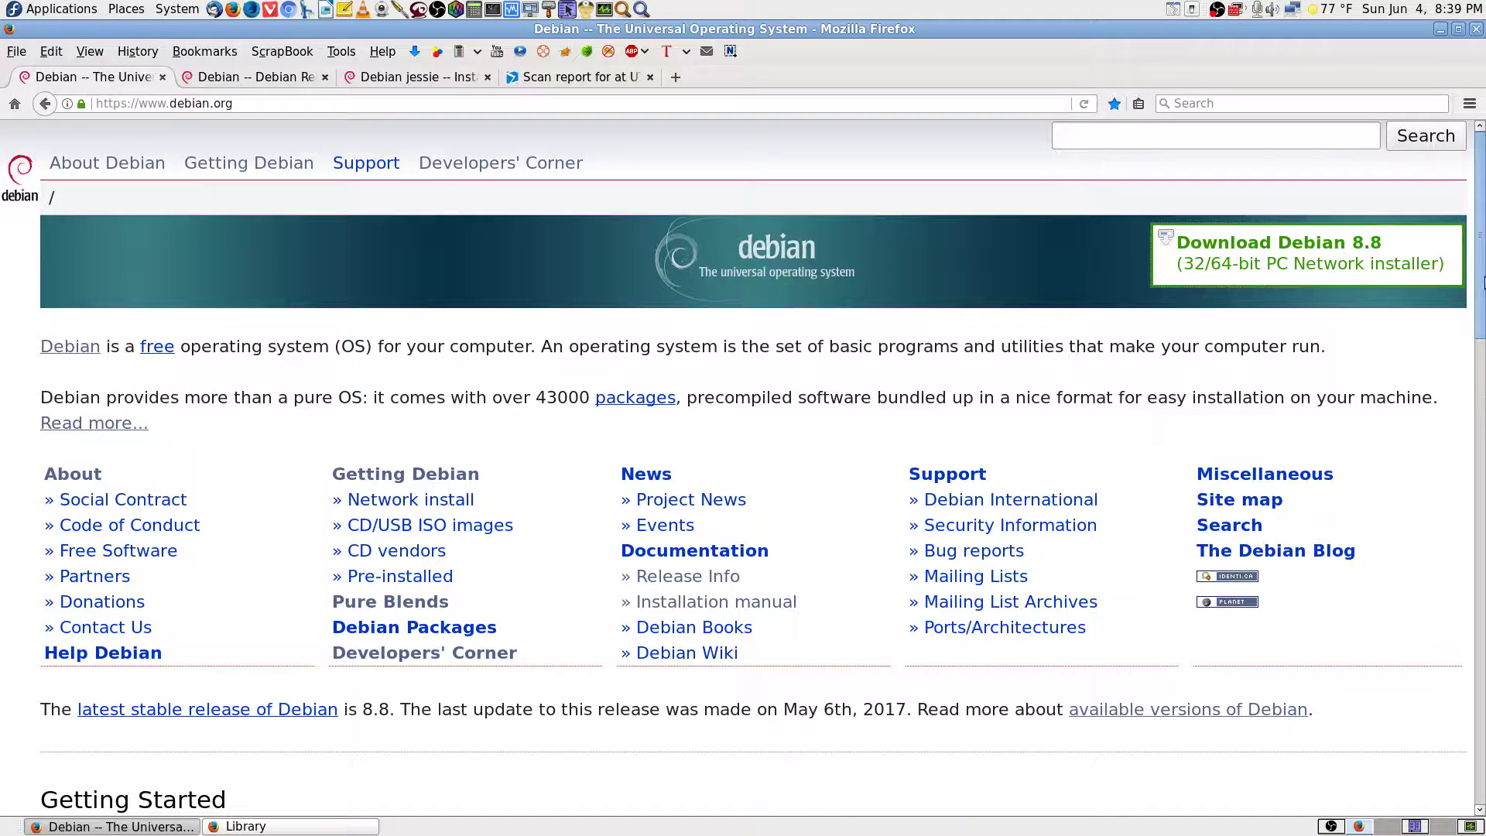
left_click_drag(1481, 281, 1481, 172)
left_click(388, 81)
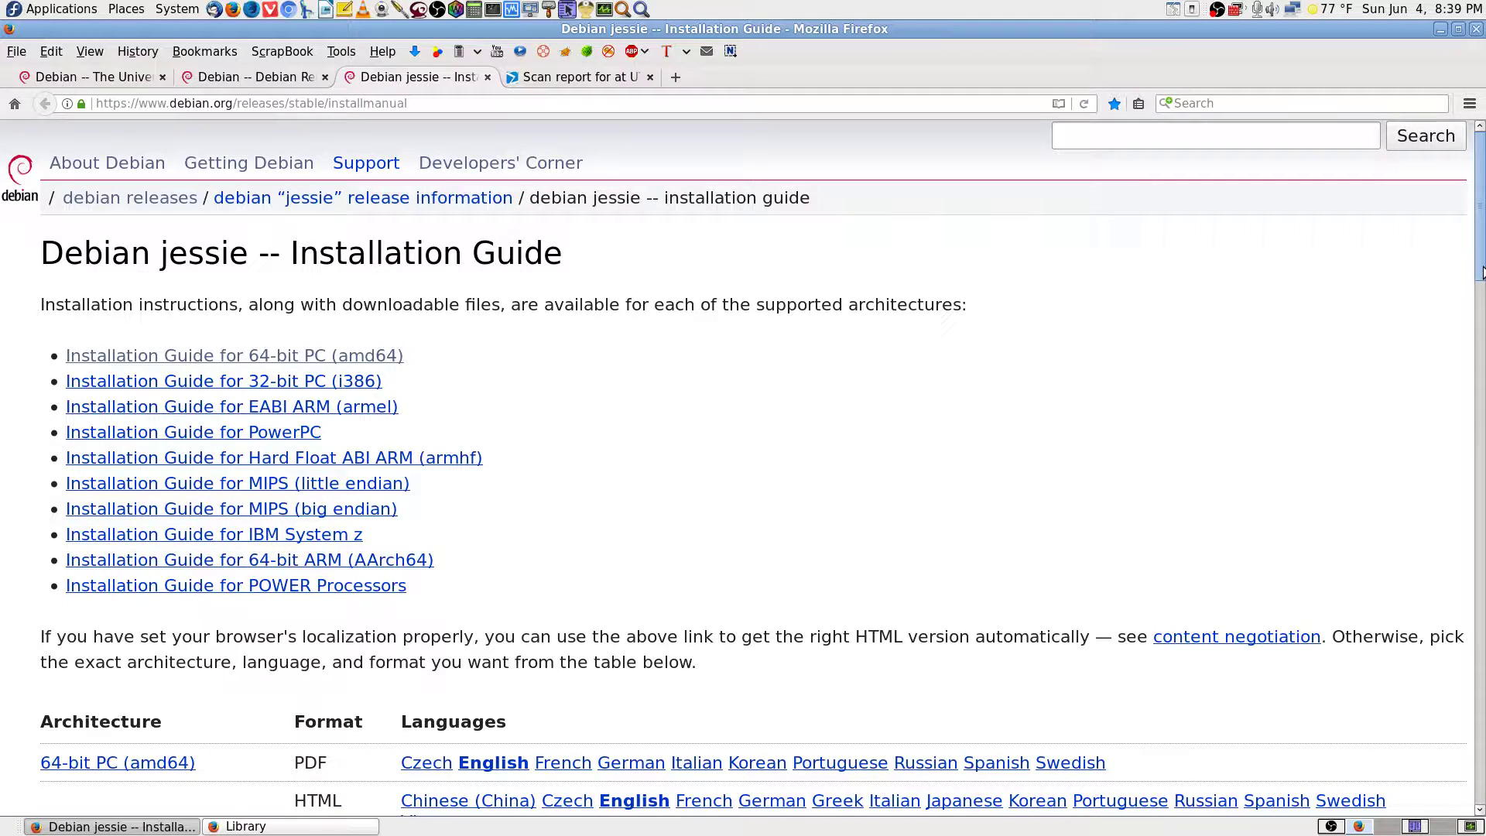
mouse_move(1483, 267)
left_mouse_down()
mouse_move(1484, 356)
mouse_move(1485, 267)
left_mouse_up()
left_click(262, 77)
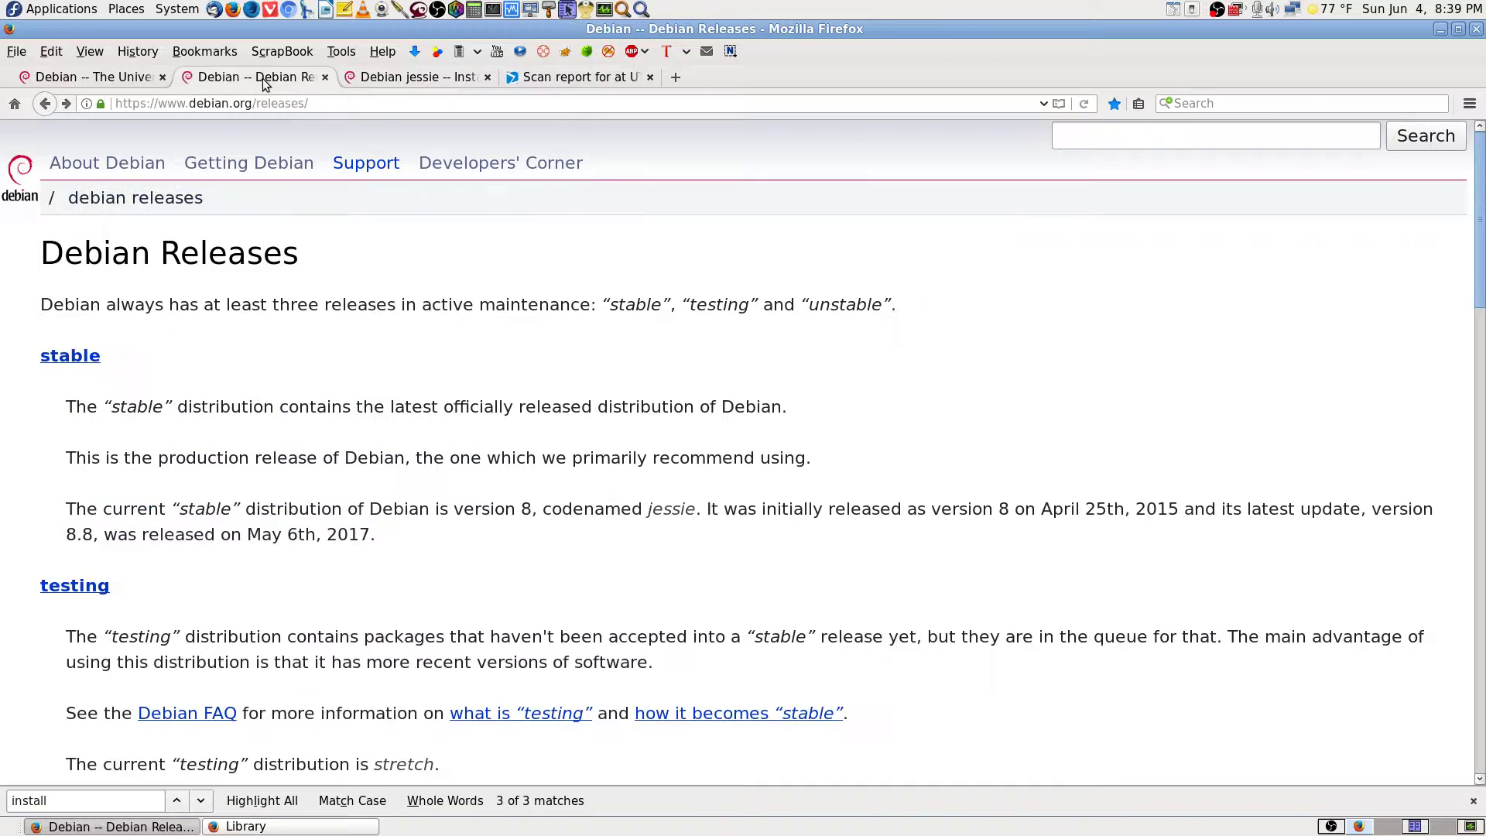
left_click(565, 77)
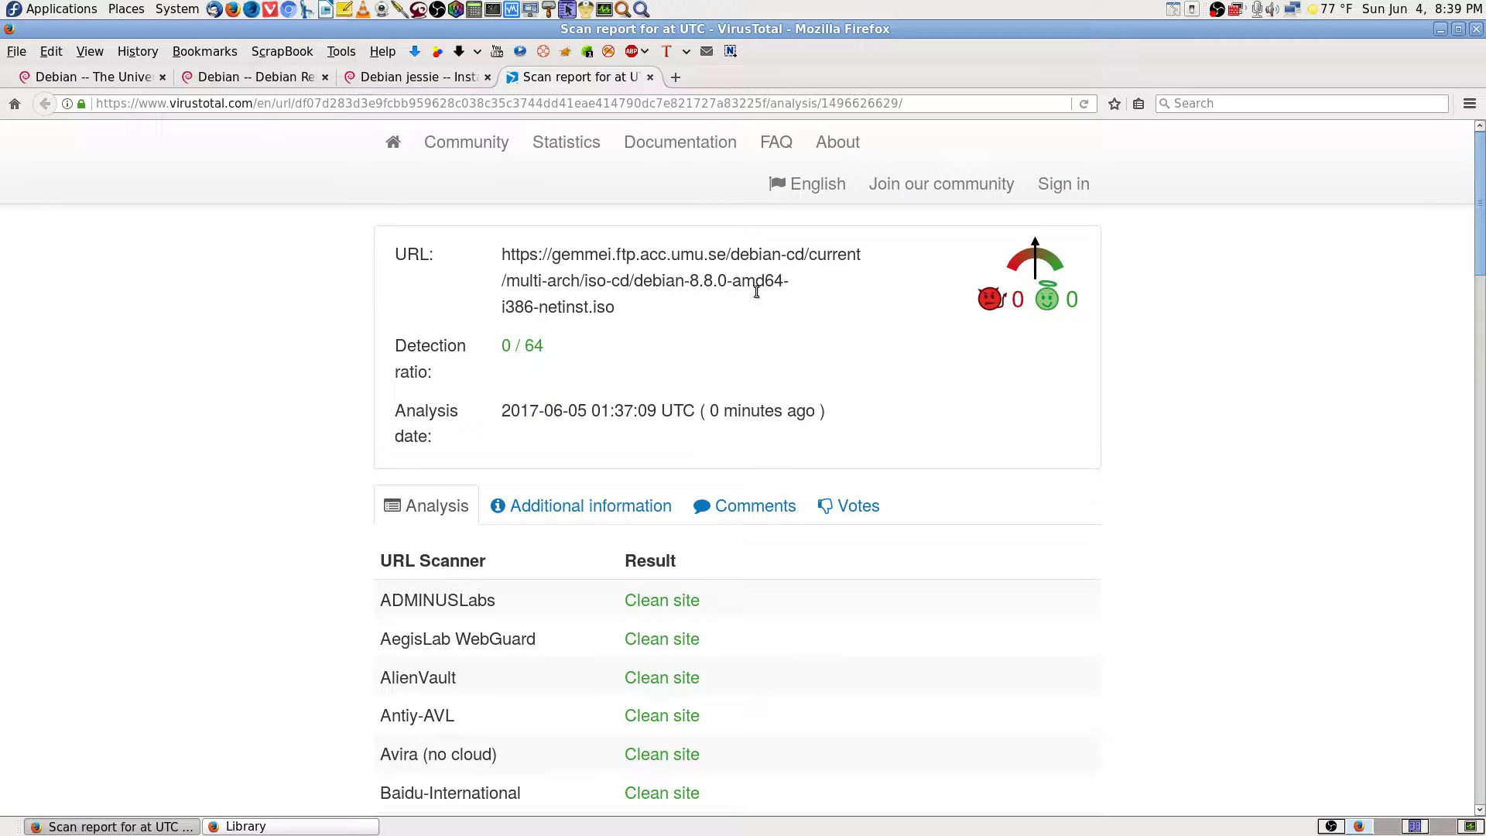
Highlight amd64 in the ISO URL, check the 557 MB download finished, and close the VirusTotal tab.
left_click_drag(733, 280, 781, 281)
left_click_drag(732, 280, 781, 280)
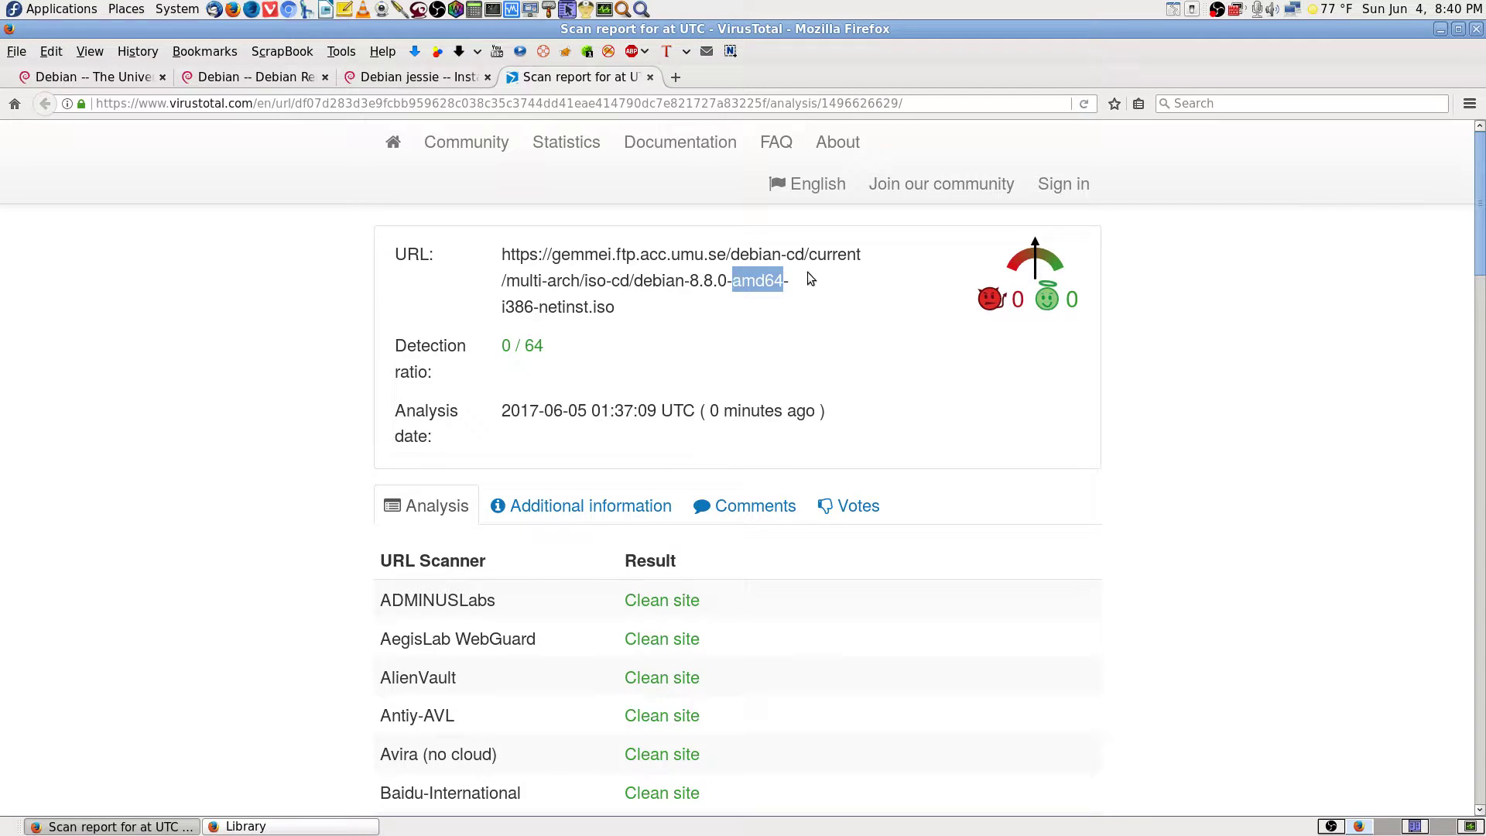
left_click(415, 52)
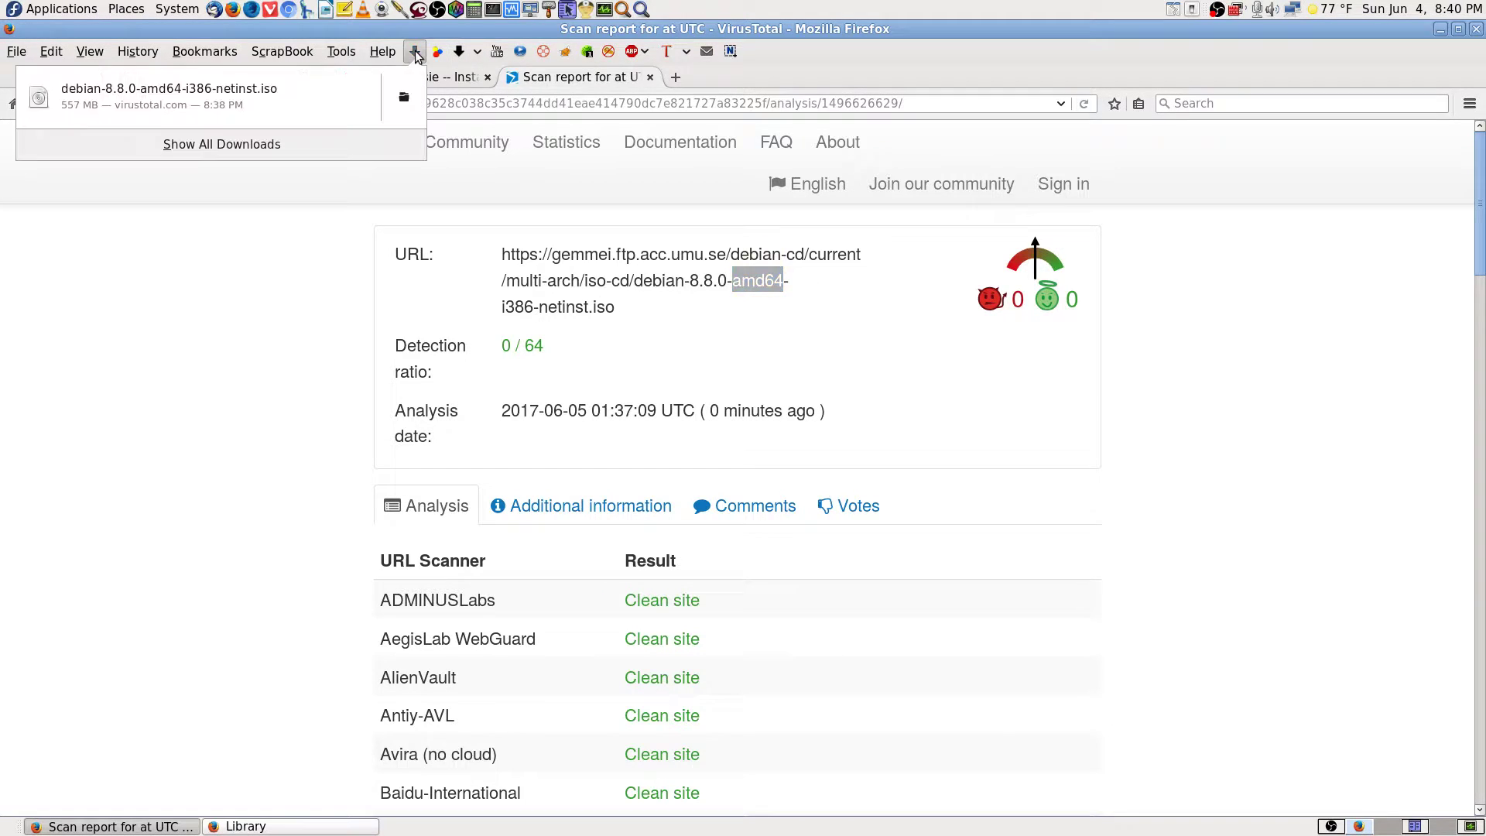
left_click(878, 277)
left_click(650, 78)
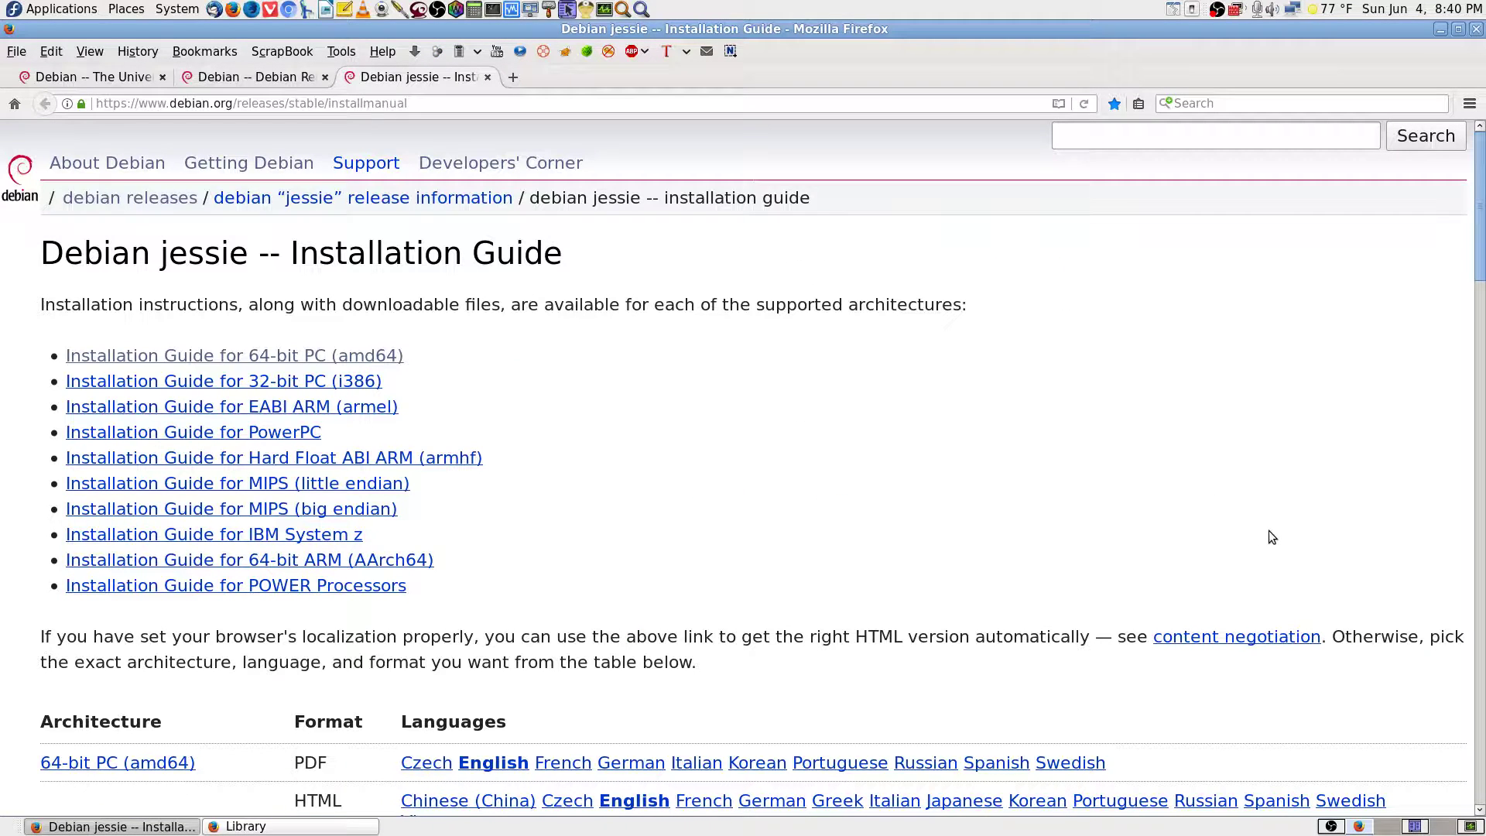
Close every tab except the Debian jessie Installation Guide.
right_click(434, 79)
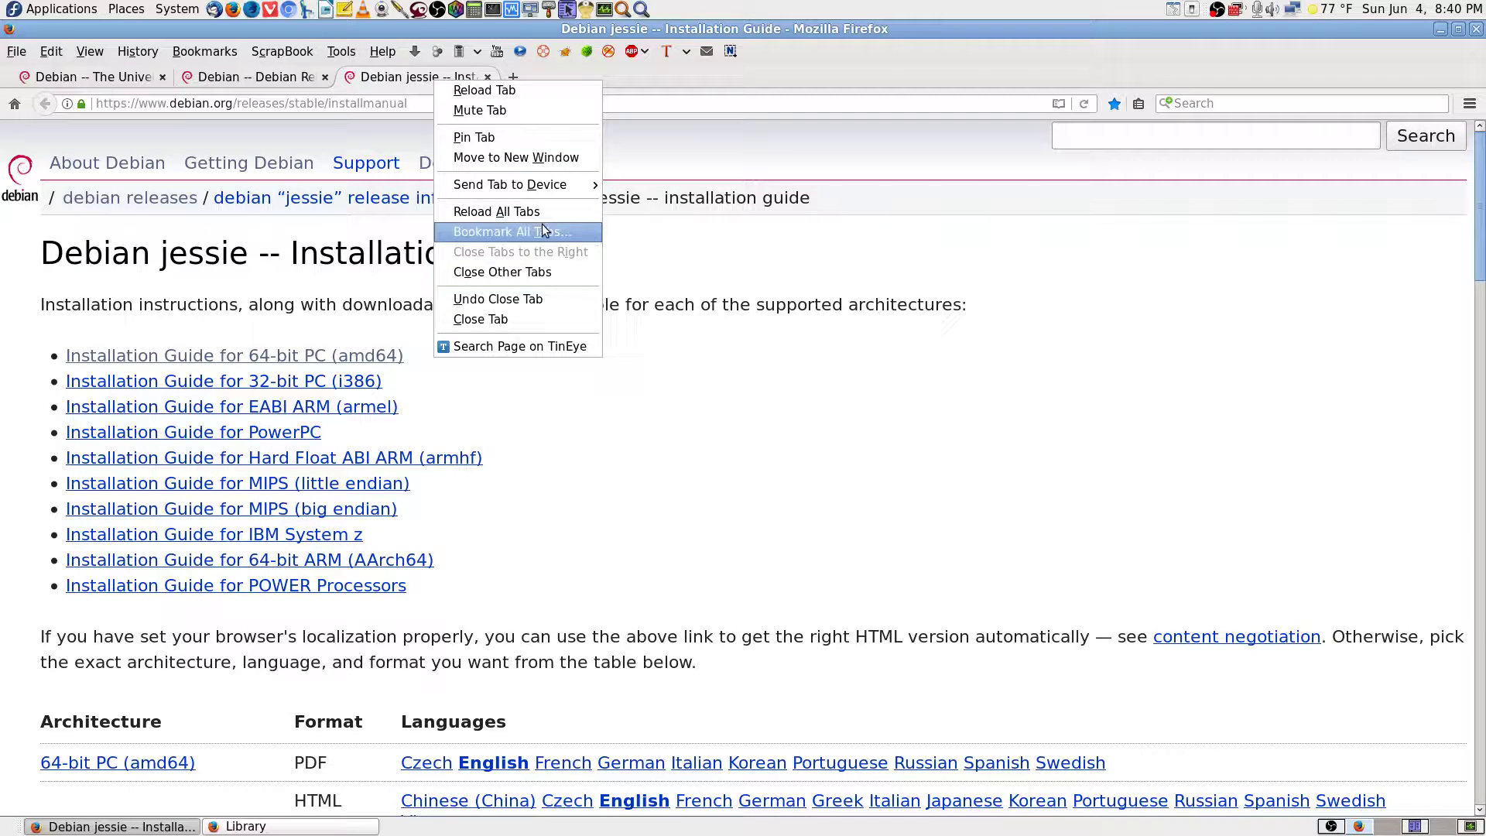
left_click(528, 273)
left_click(918, 443)
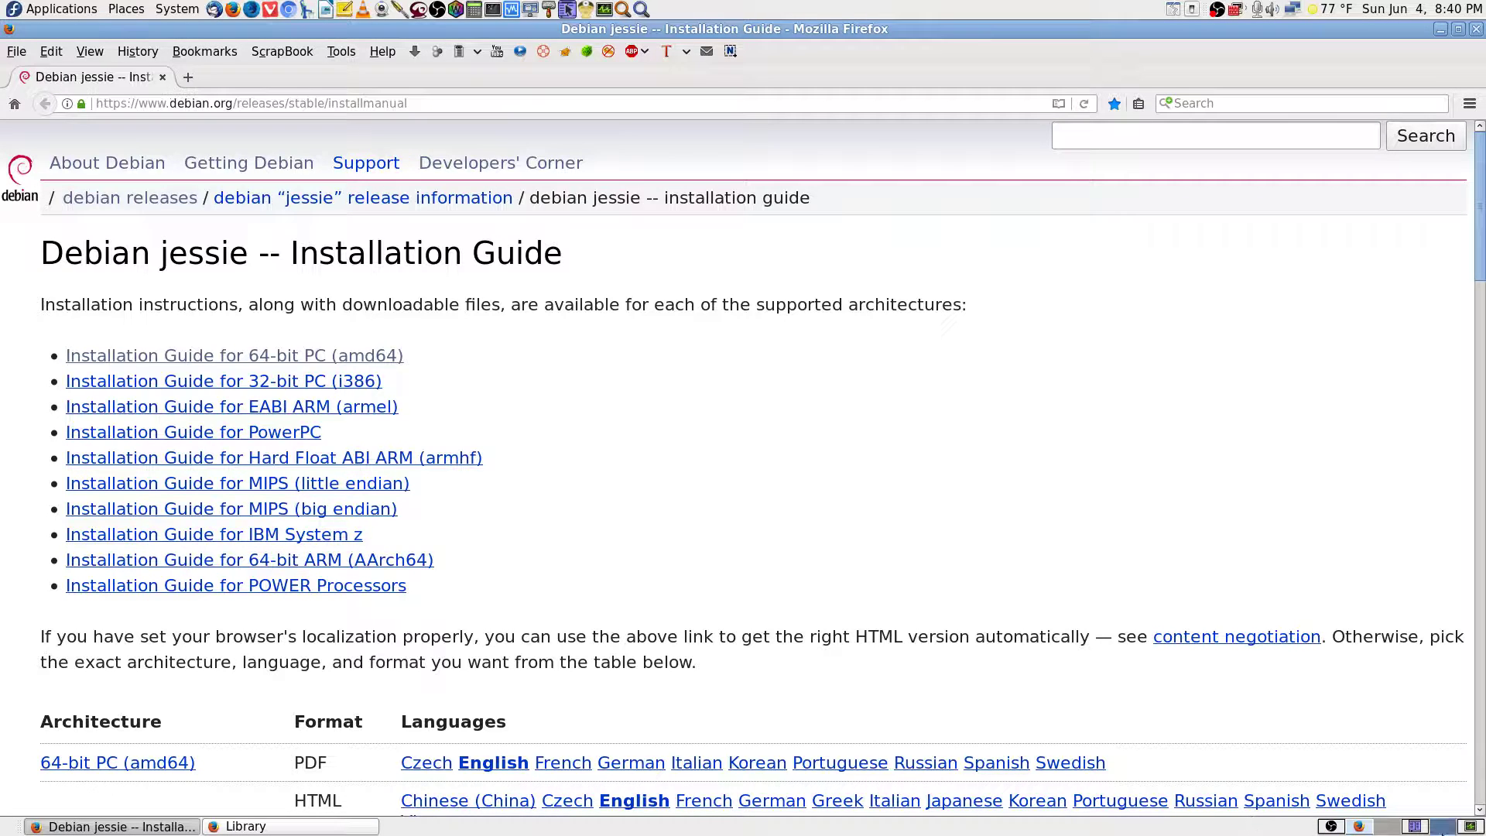
Glance at the System Monitor workspace, close the bookmarks Library window, and return to Firefox.
left_click(1471, 827)
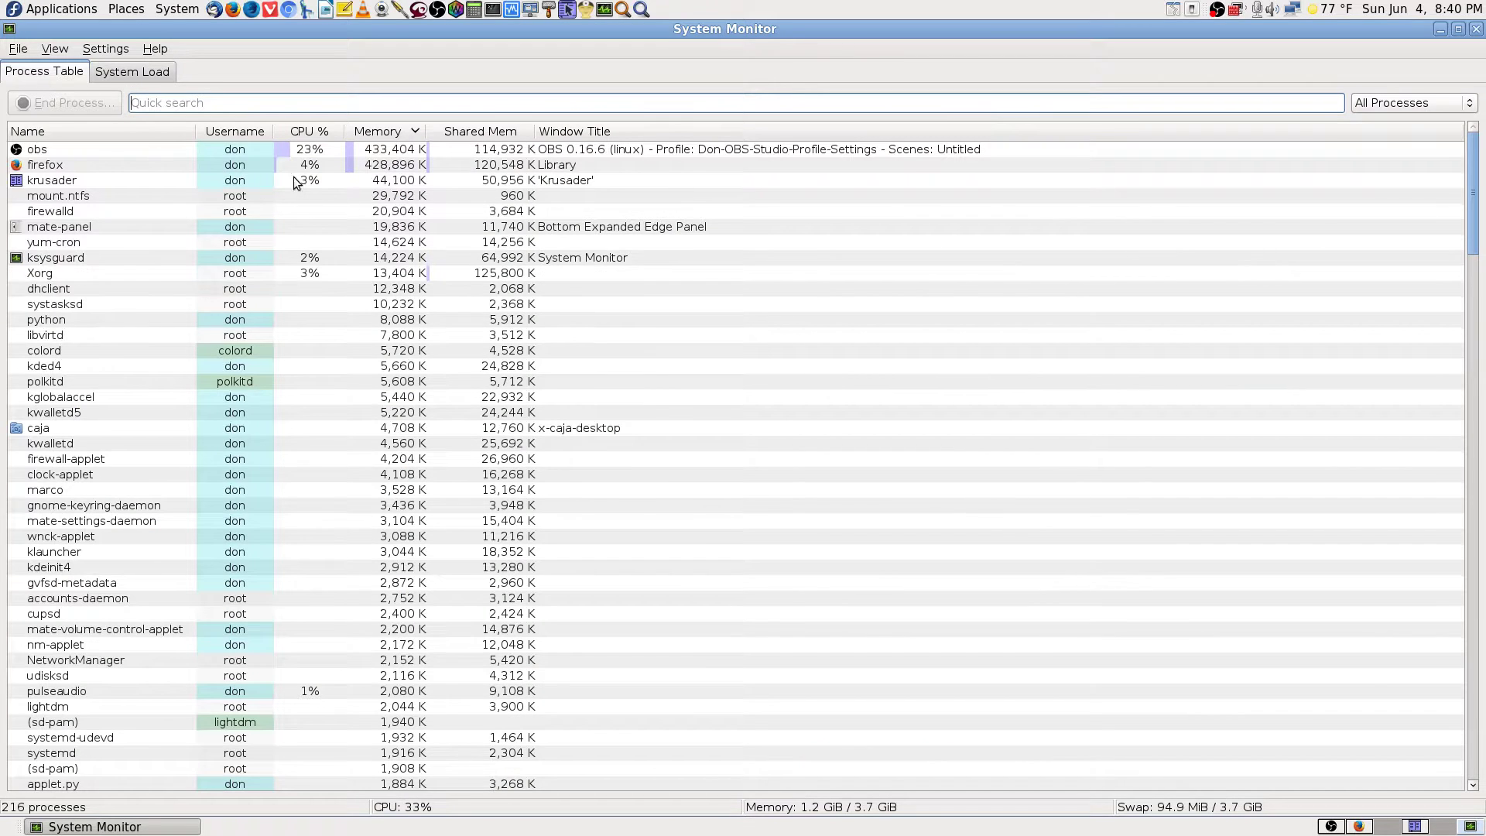
left_click(1357, 827)
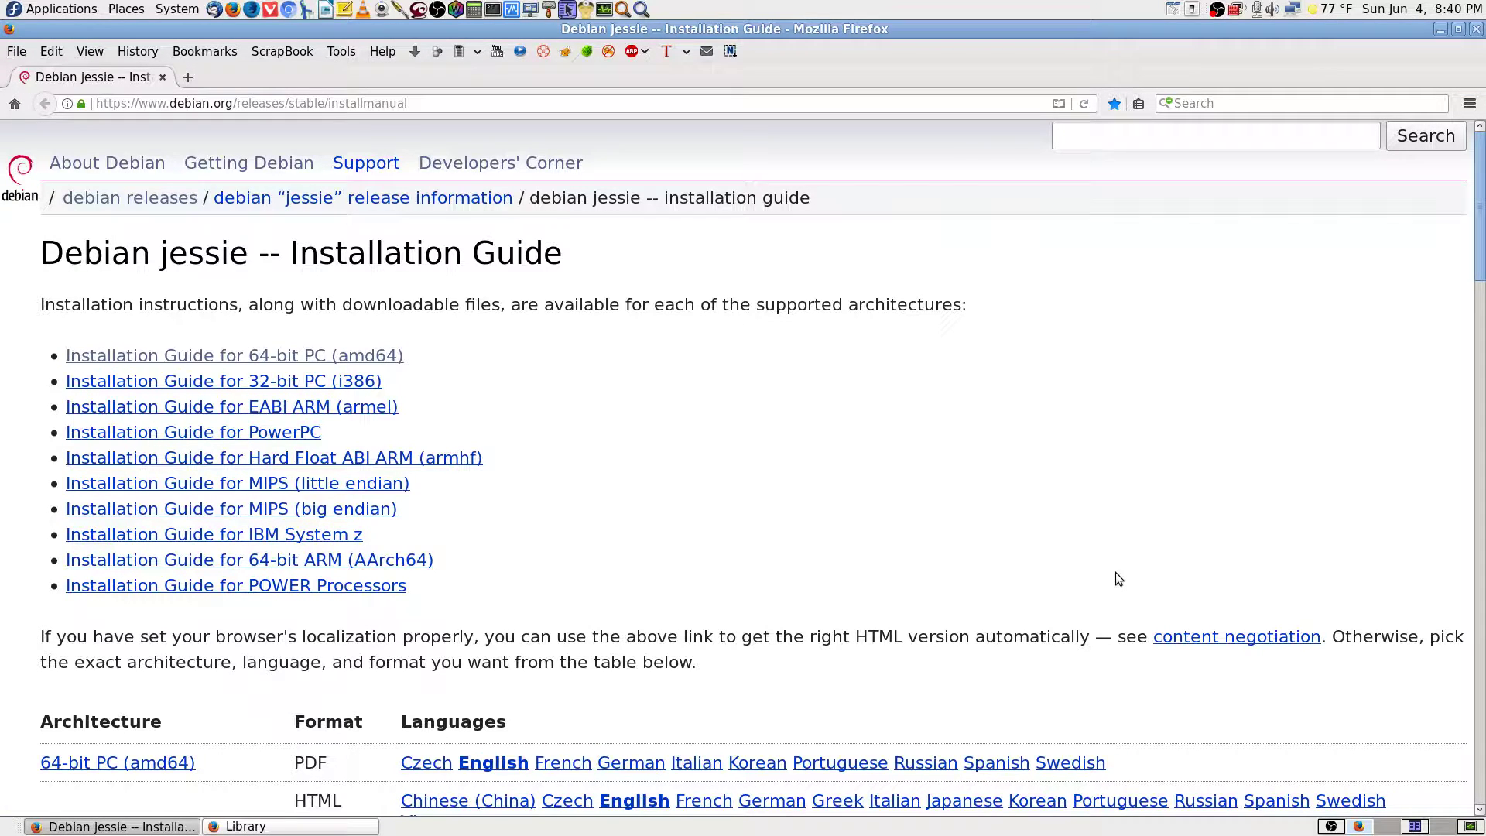
left_click(331, 827)
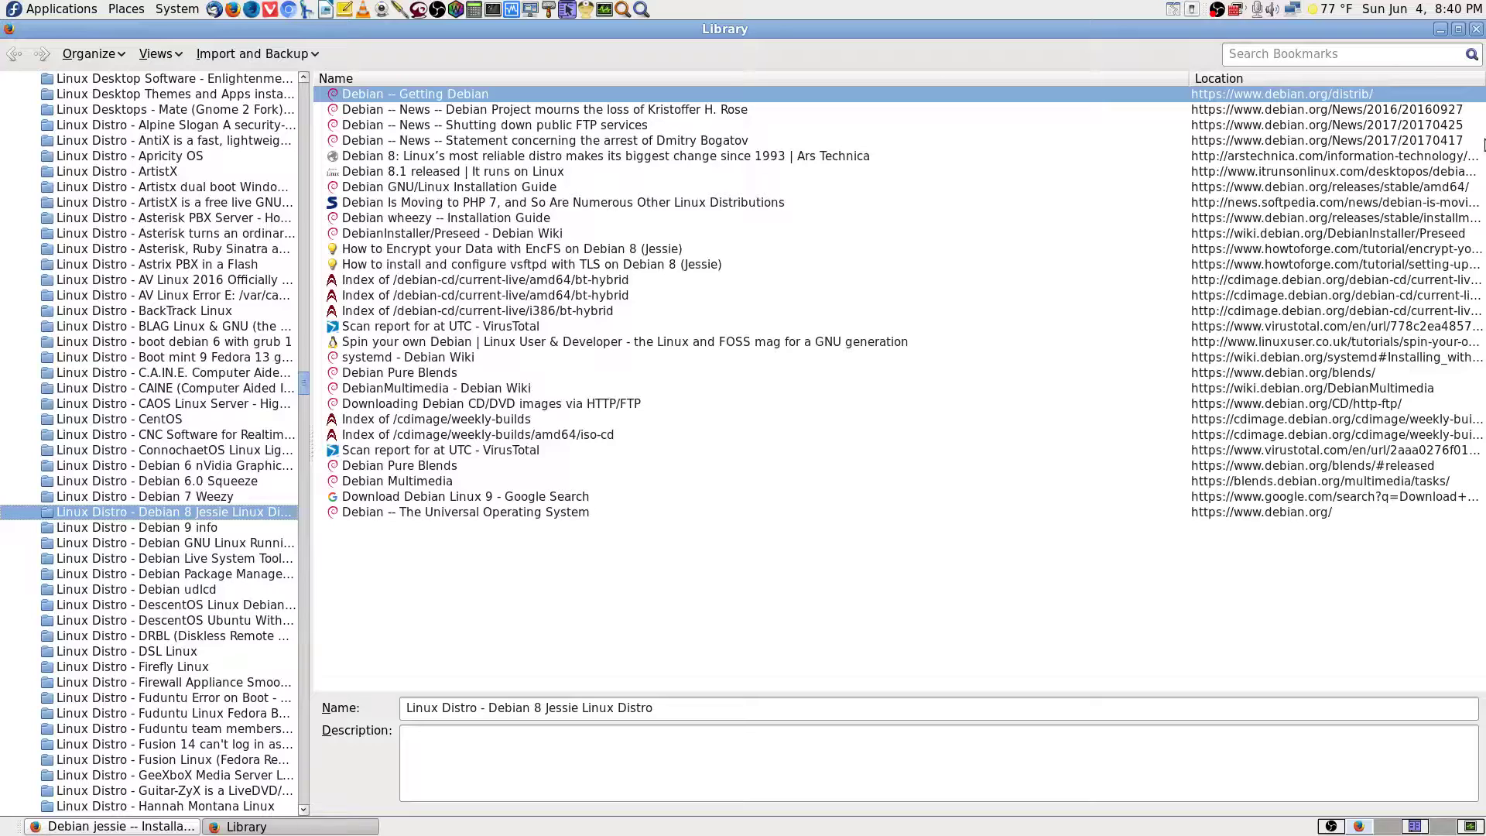
left_click(1477, 31)
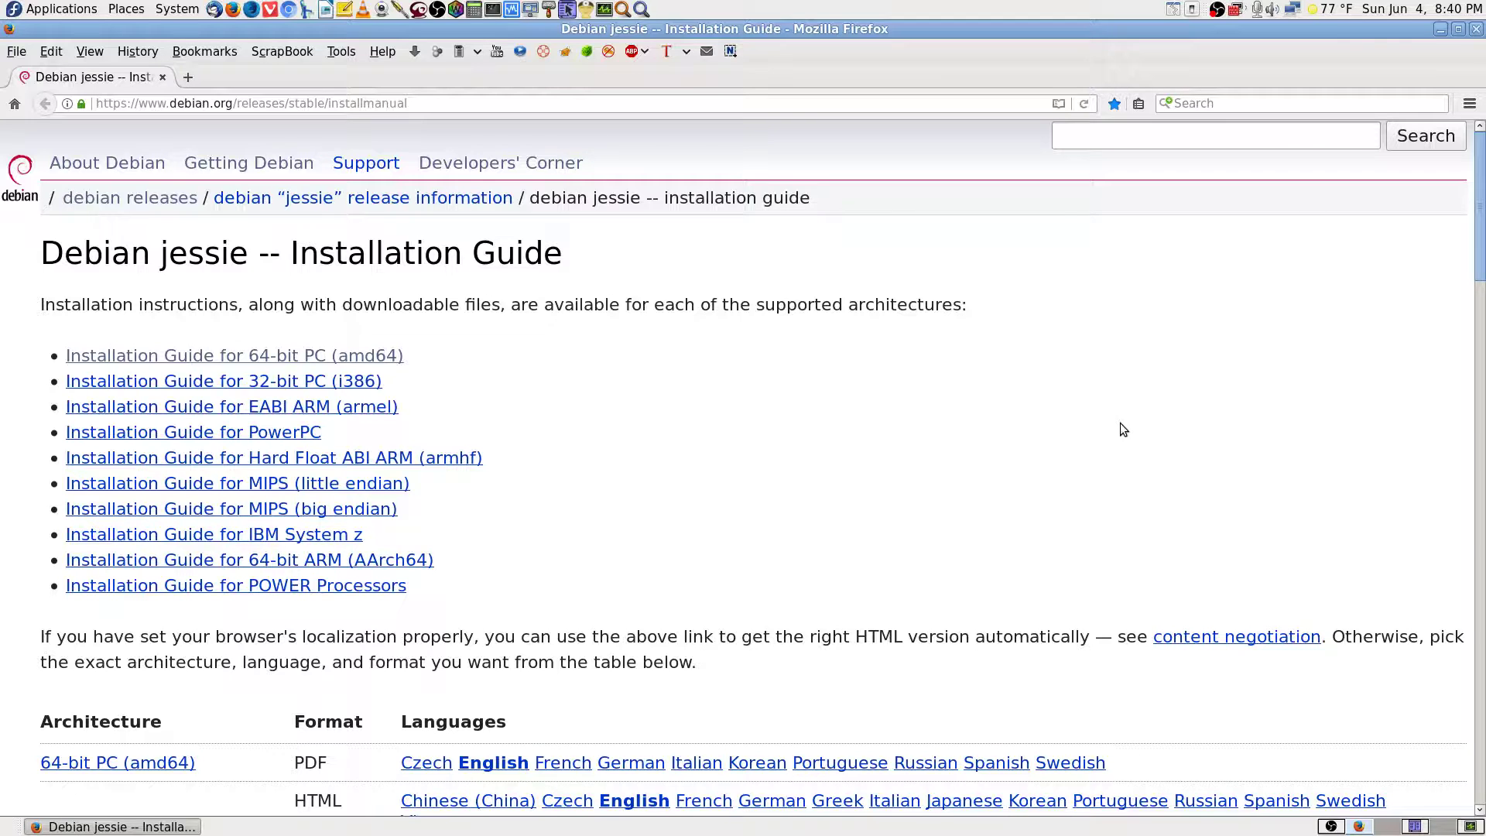
left_click(1355, 827)
left_click(1356, 826)
Search the guide for 'unet', then clear and close the find bar.
key("ctrl+f")
type("unet")
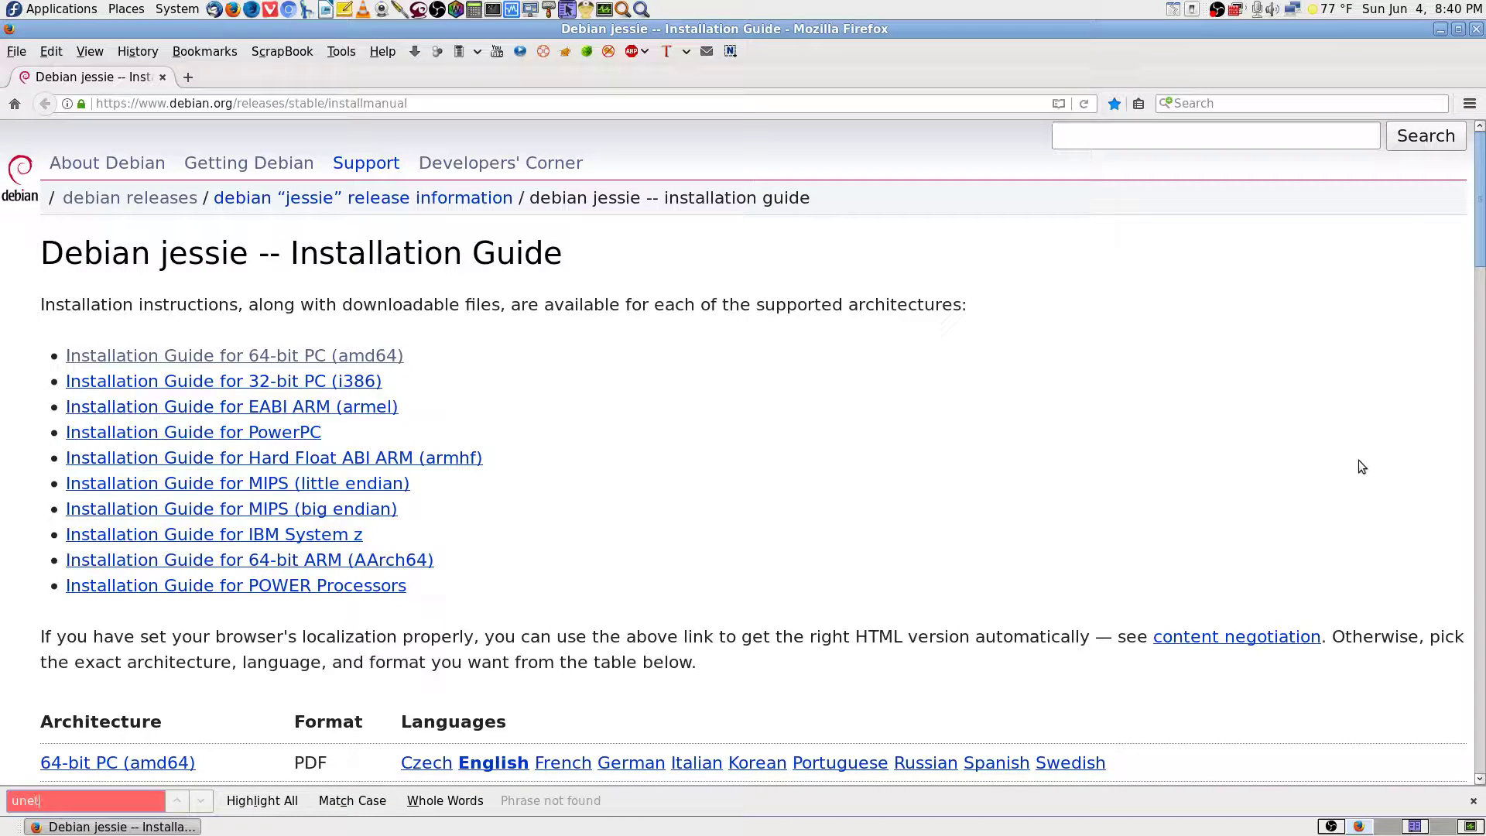
key("BackSpace")
key("BackSpace")
key("BackSpace")
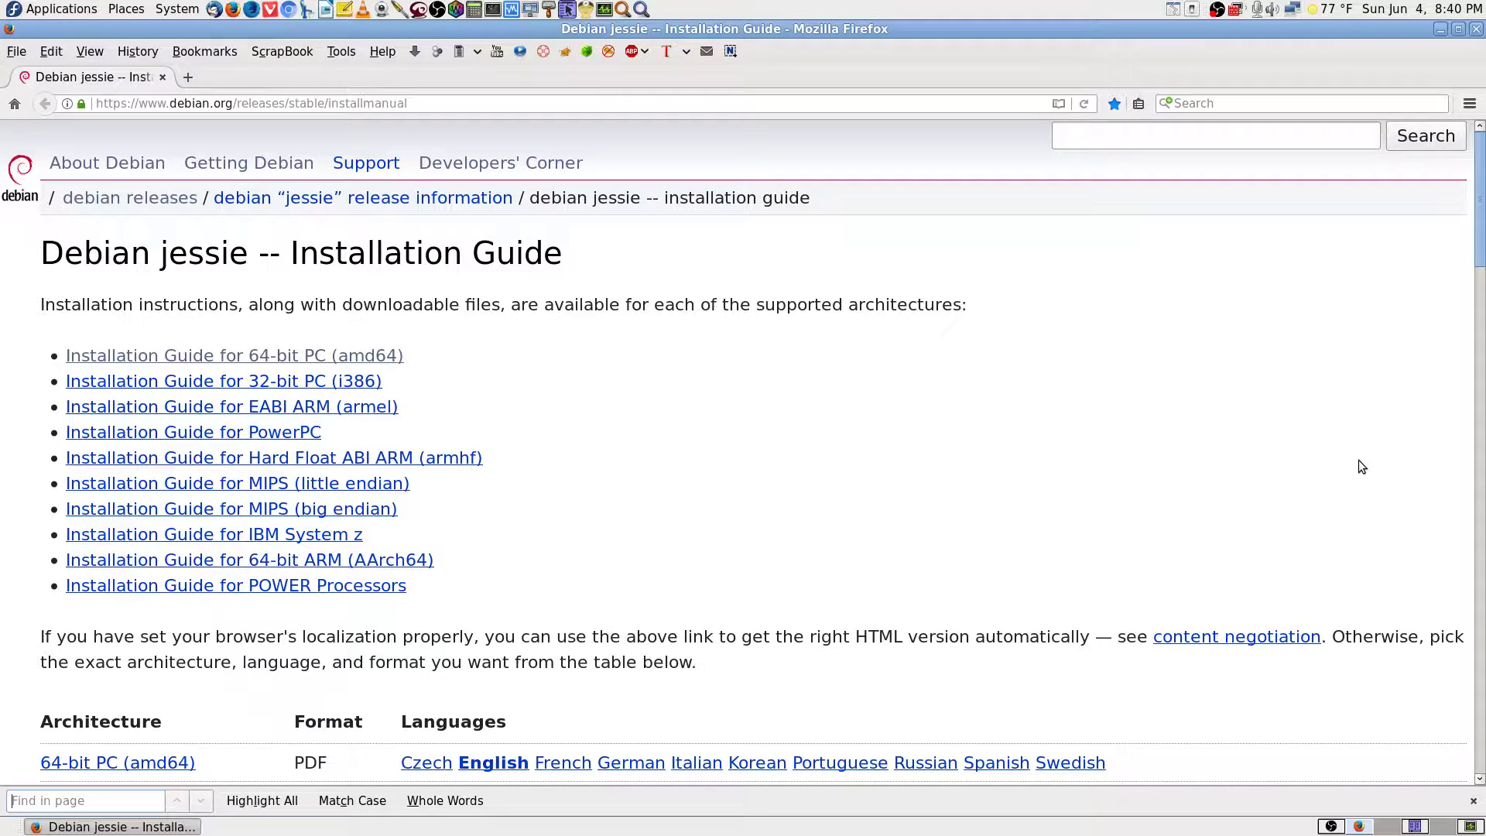
left_click(1474, 801)
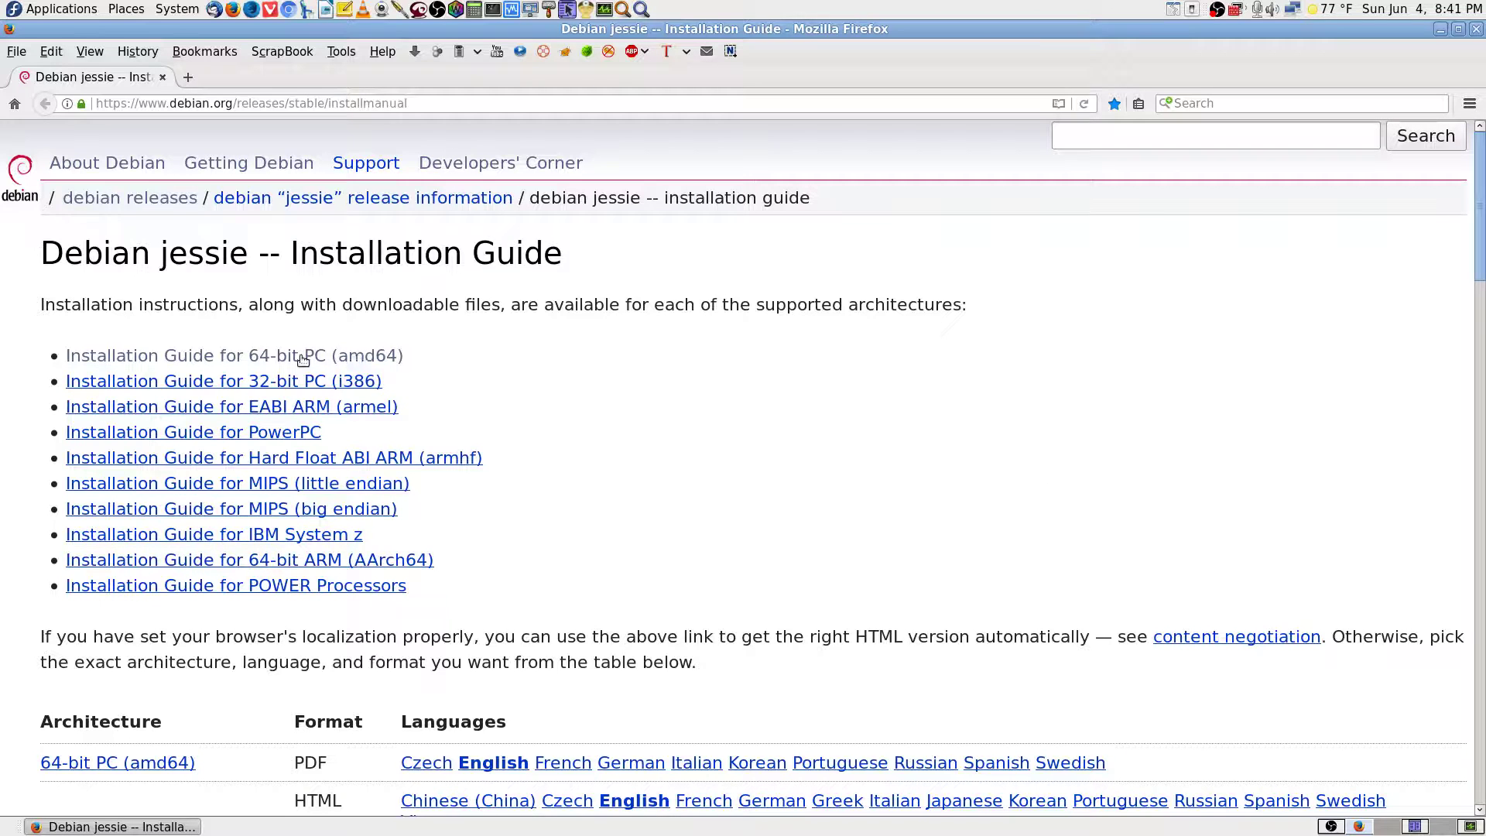
Open the 64-bit PC (amd64) installation guide and bookmark it.
left_click(354, 362)
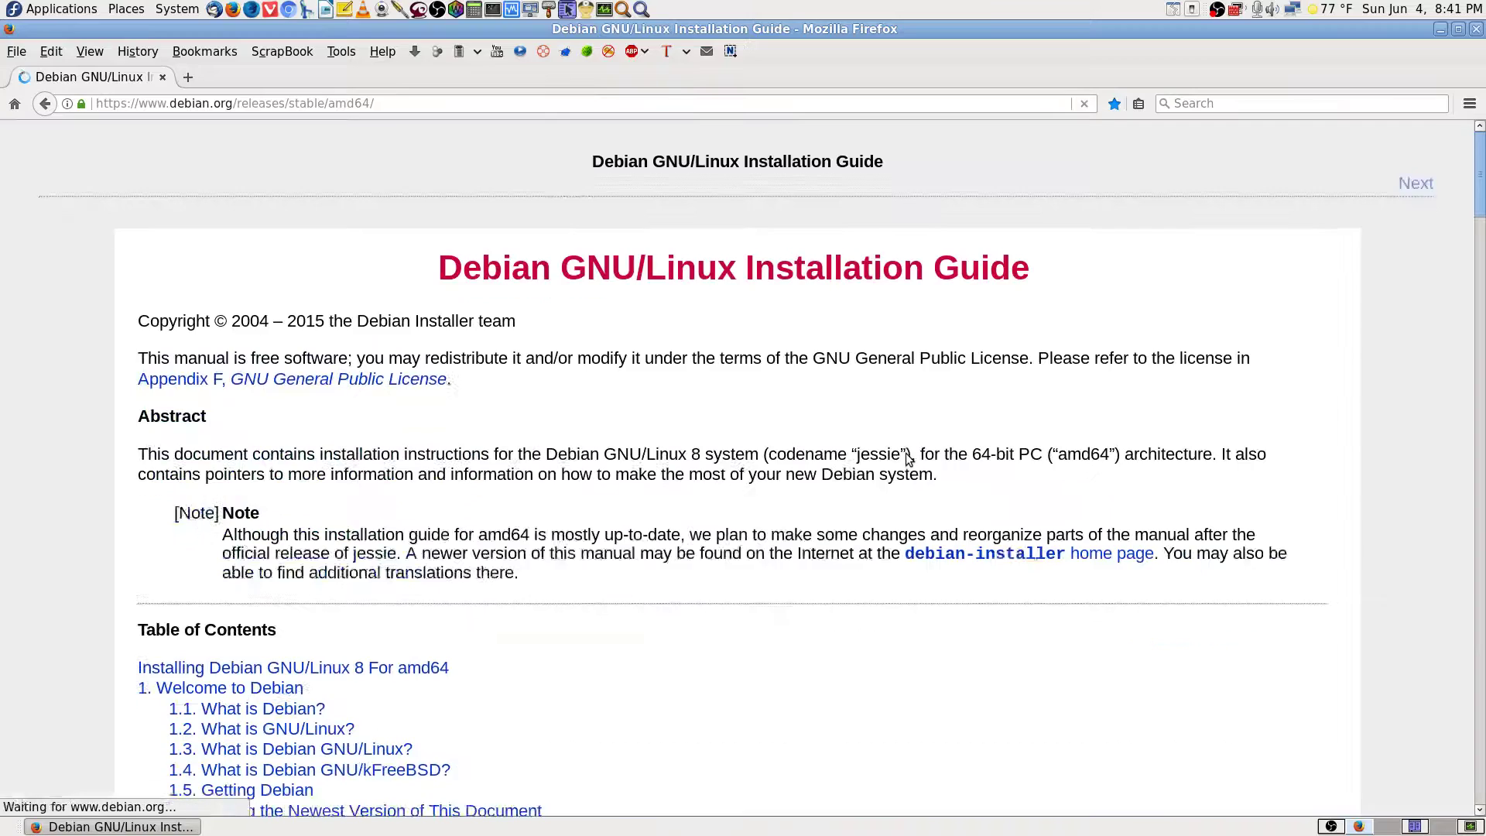
left_click(1114, 103)
left_click(1151, 273)
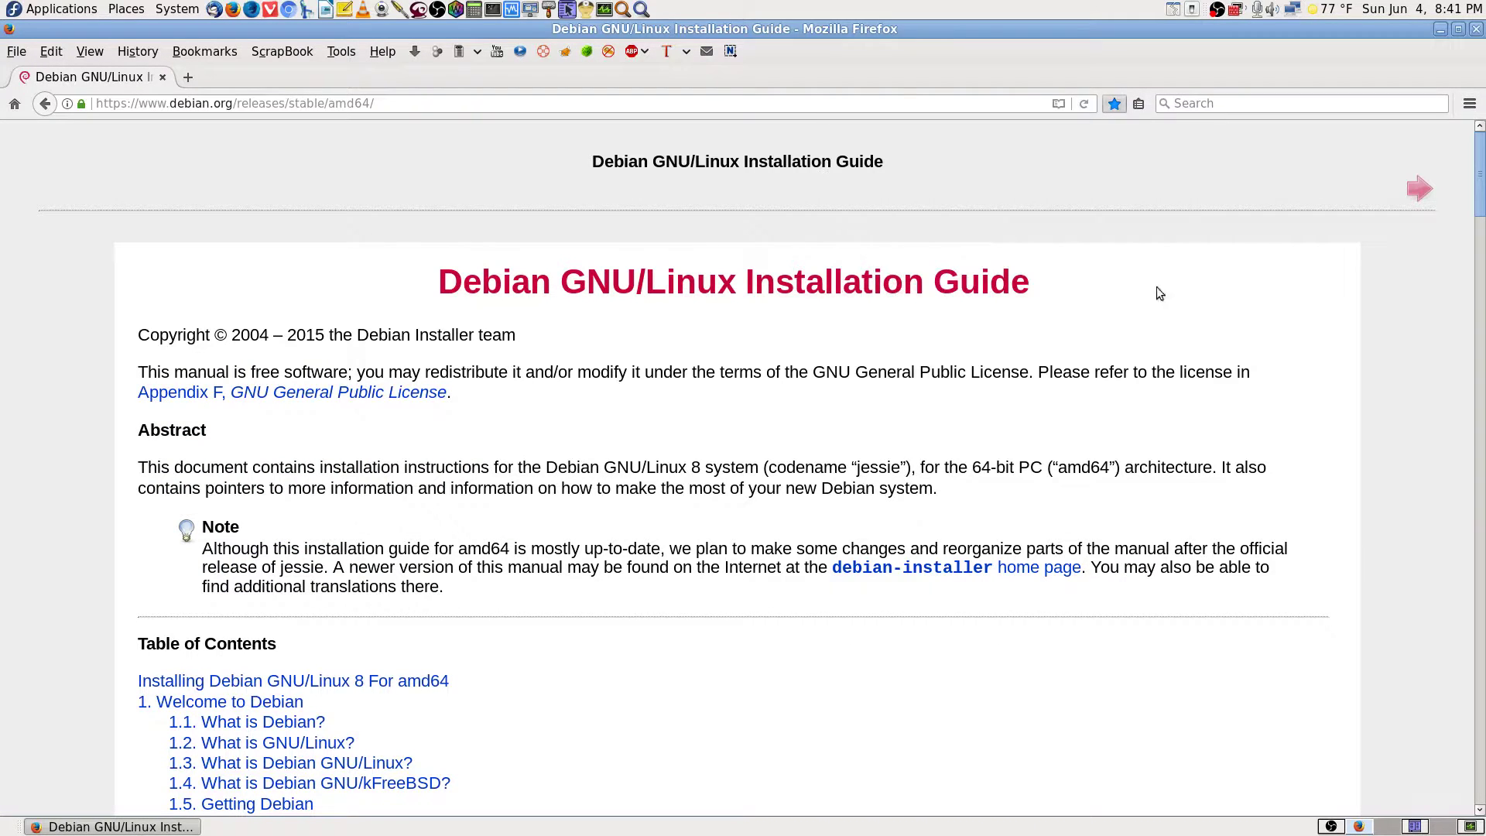
Search the guide for 'usb', step through the matches, and open section 2.4.2 USB Memory Stick.
key("ctrl+f")
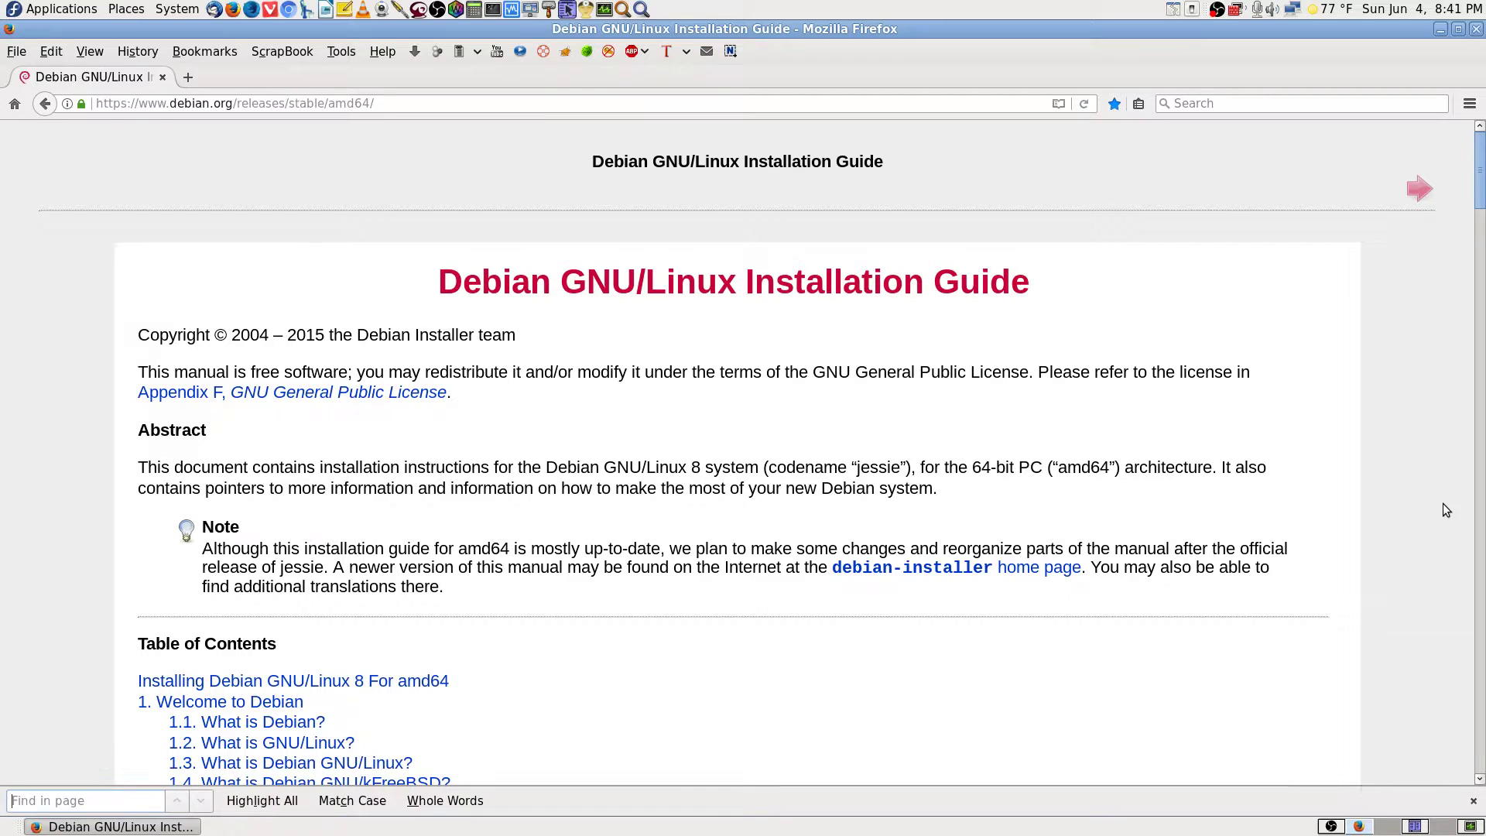
type("root")
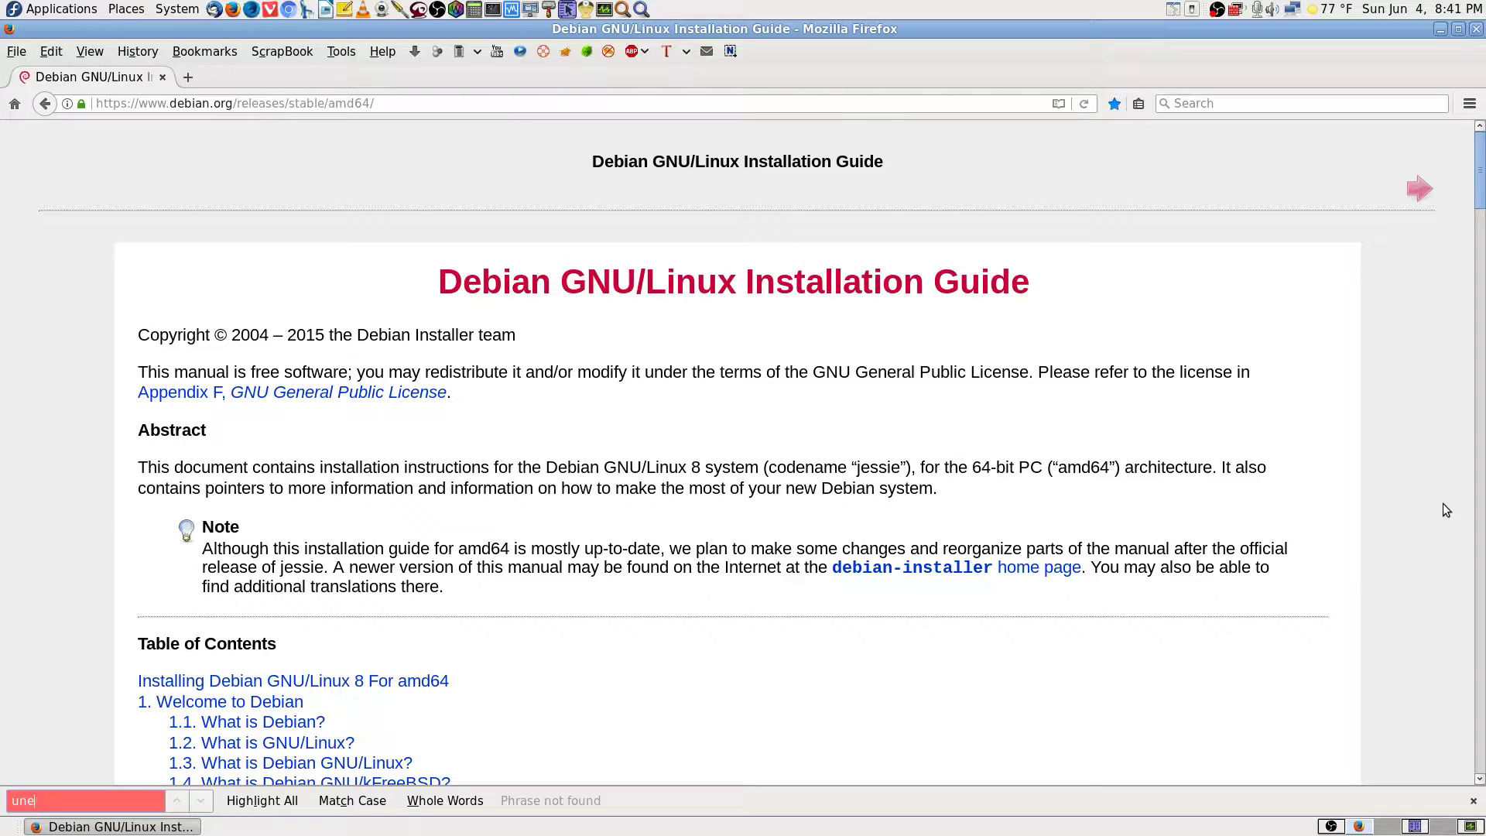
key("BackSpace")
key("BackSpace")
key("BackSpace")
key("BackSpace")
type("ysb")
key("BackSpace")
key("BackSpace")
key("BackSpace")
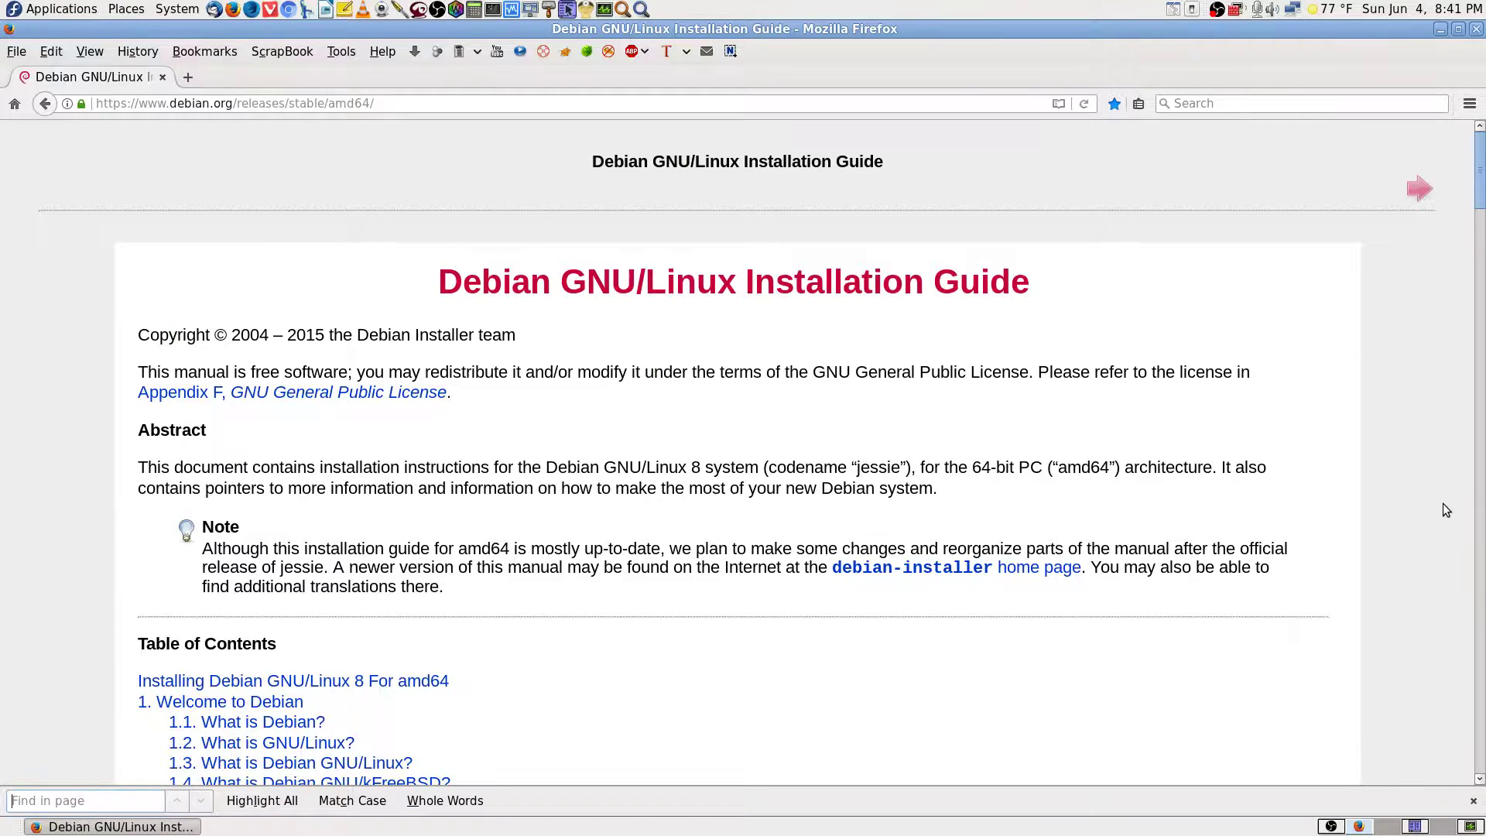
type("usb")
key("Return")
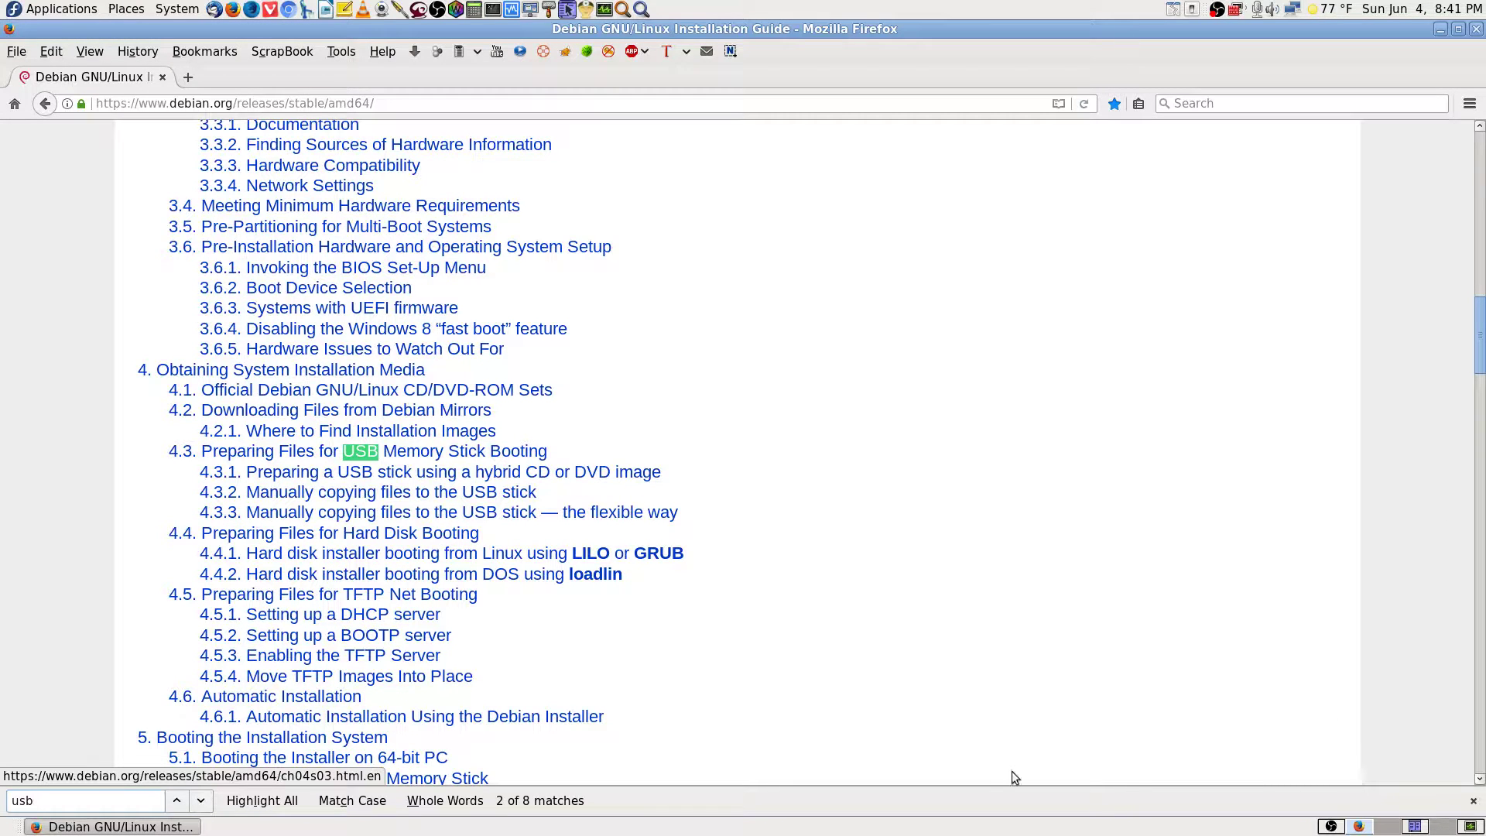
left_click(202, 801)
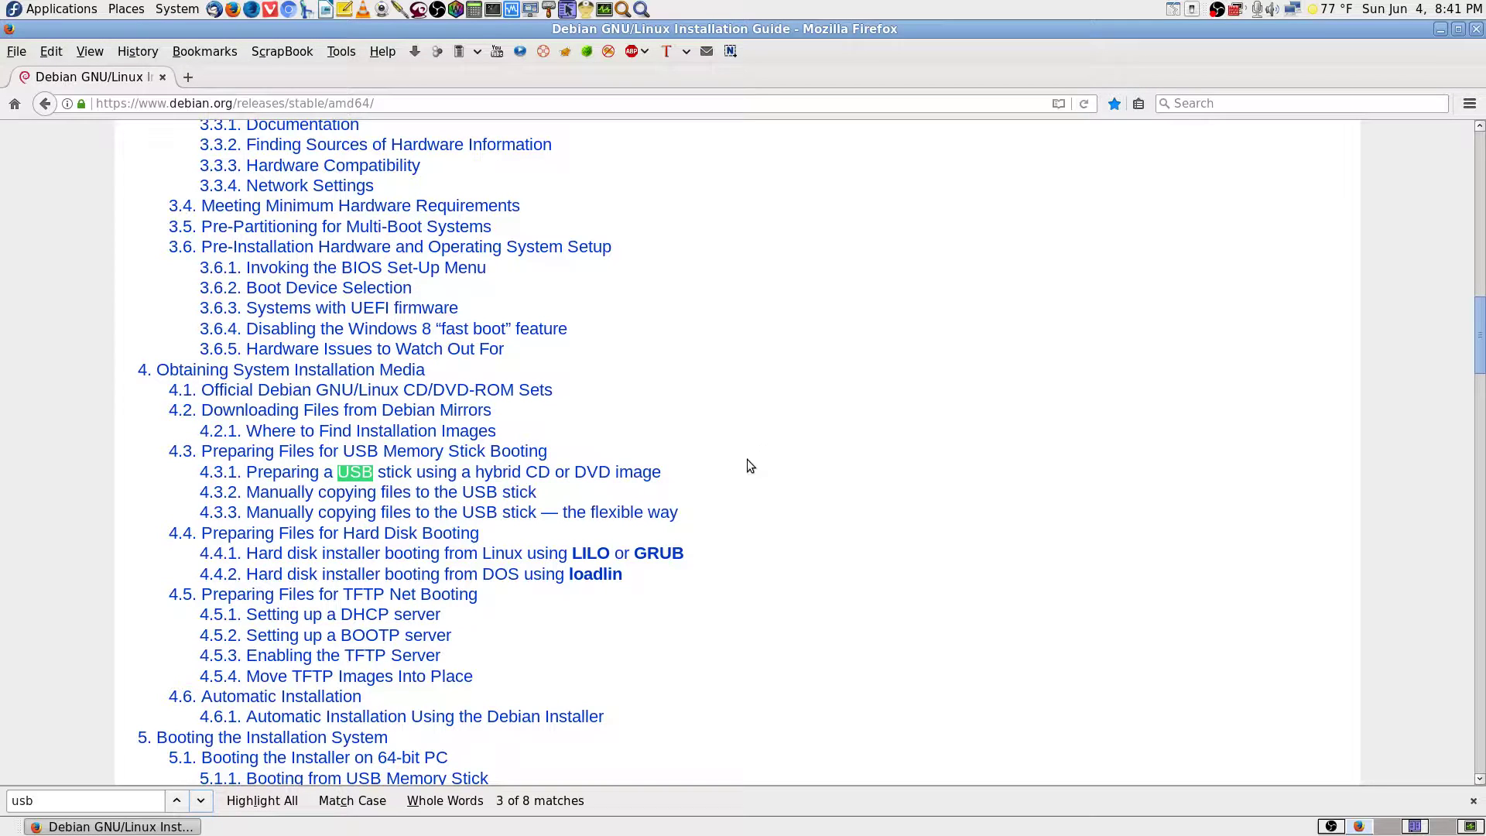
left_click(177, 801)
left_click(177, 800)
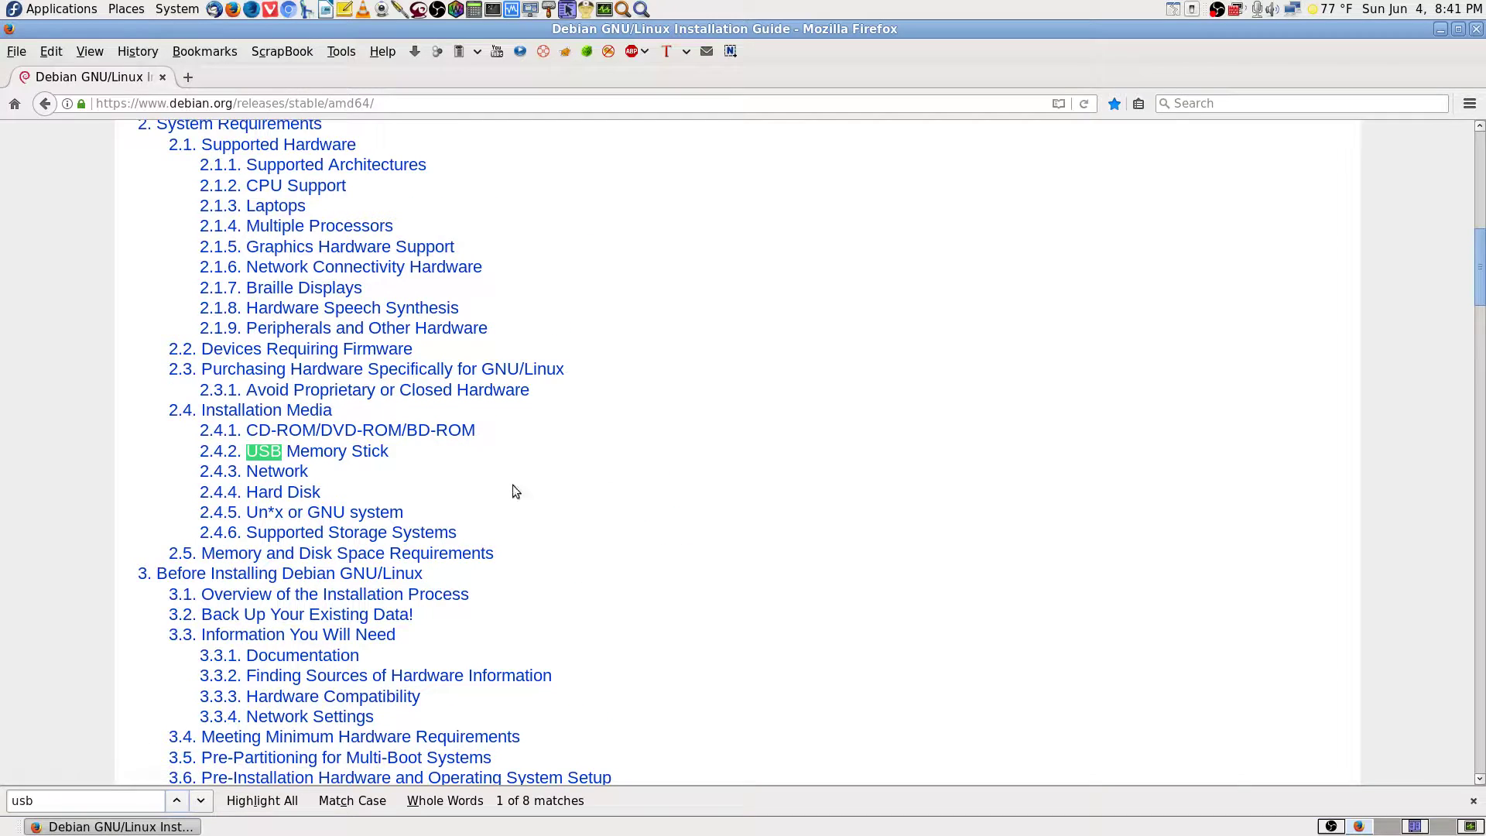
left_click(341, 451)
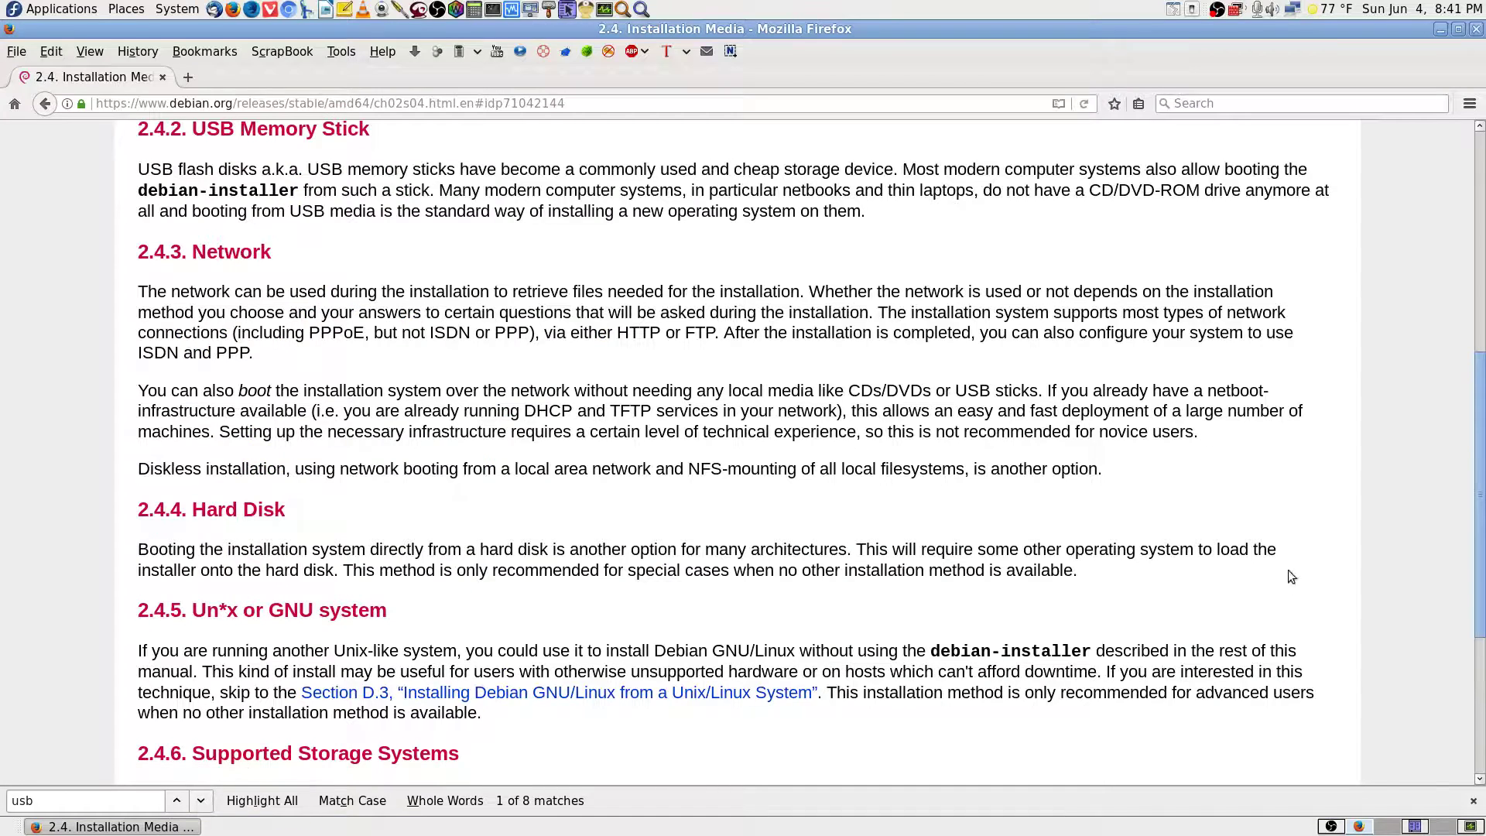
Clear and close the find bar, go back to the guide's table of contents, and scroll through it.
key("ctrl+f")
type("une")
key("BackSpace")
key("BackSpace")
key("BackSpace")
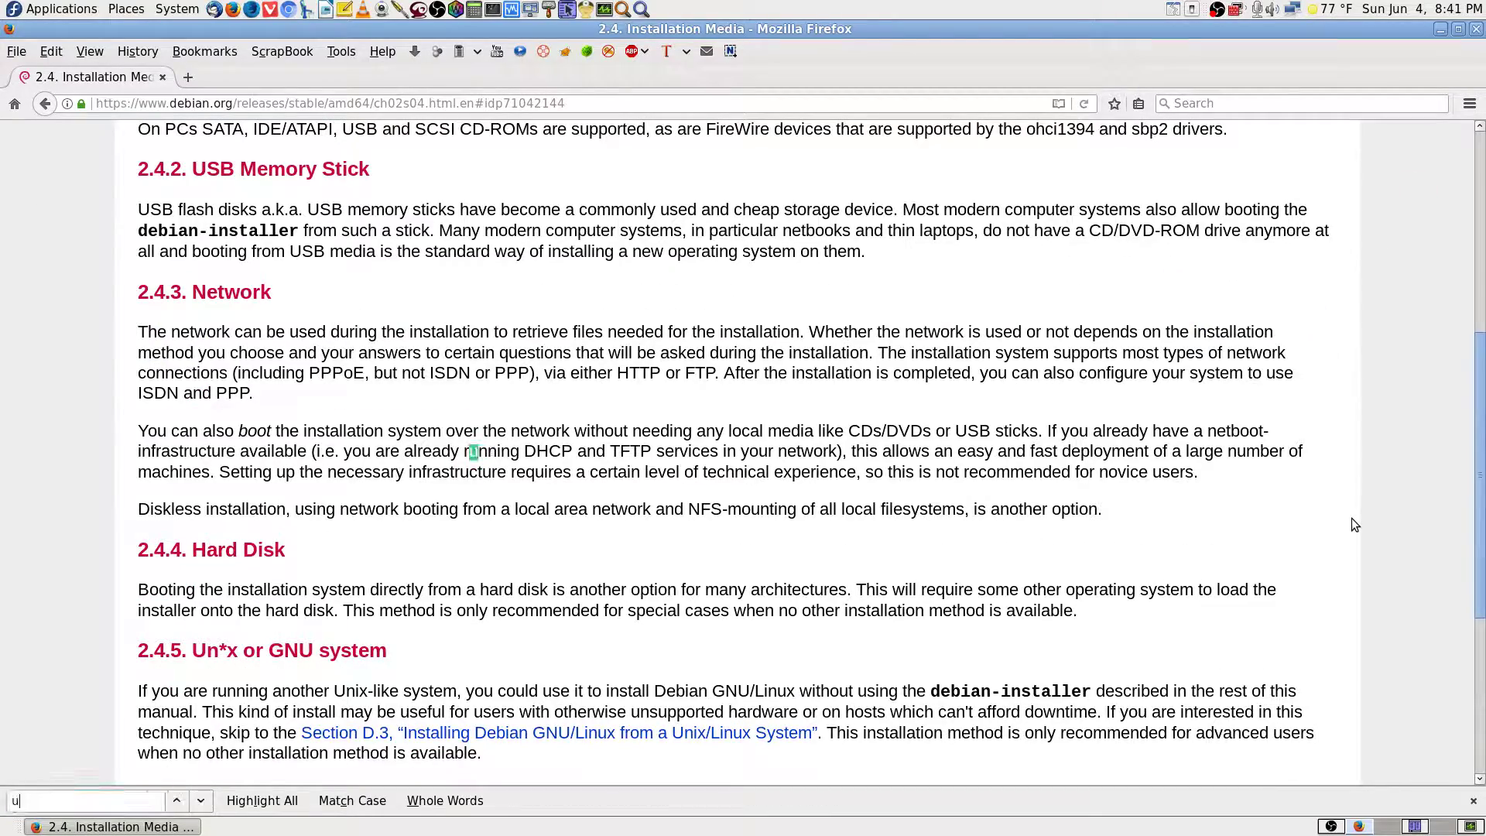
key("Escape")
scroll(1422, 517, "up", 10)
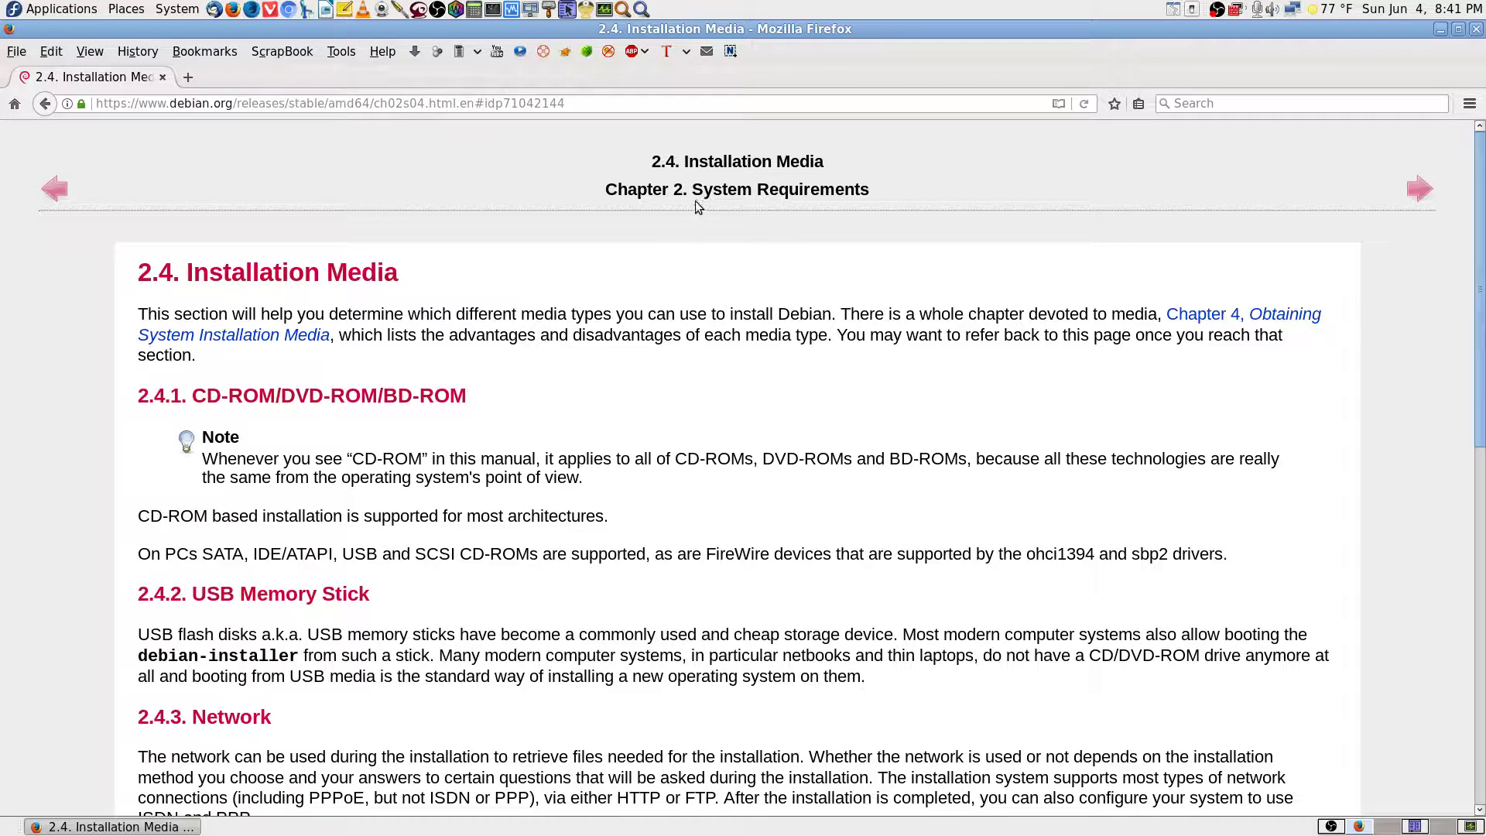
key("alt+Left")
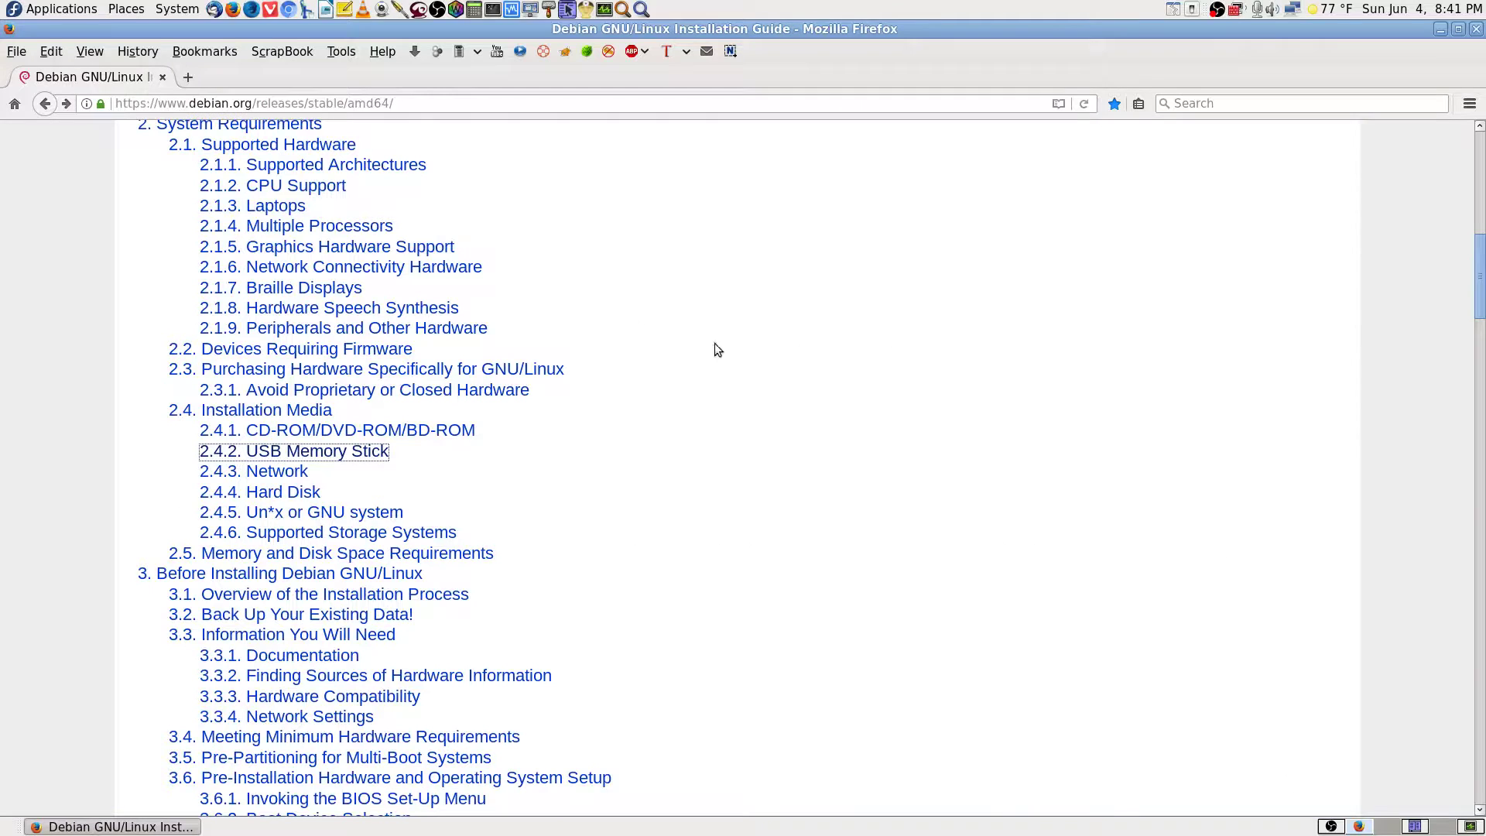
scroll(1095, 483, "up", 4)
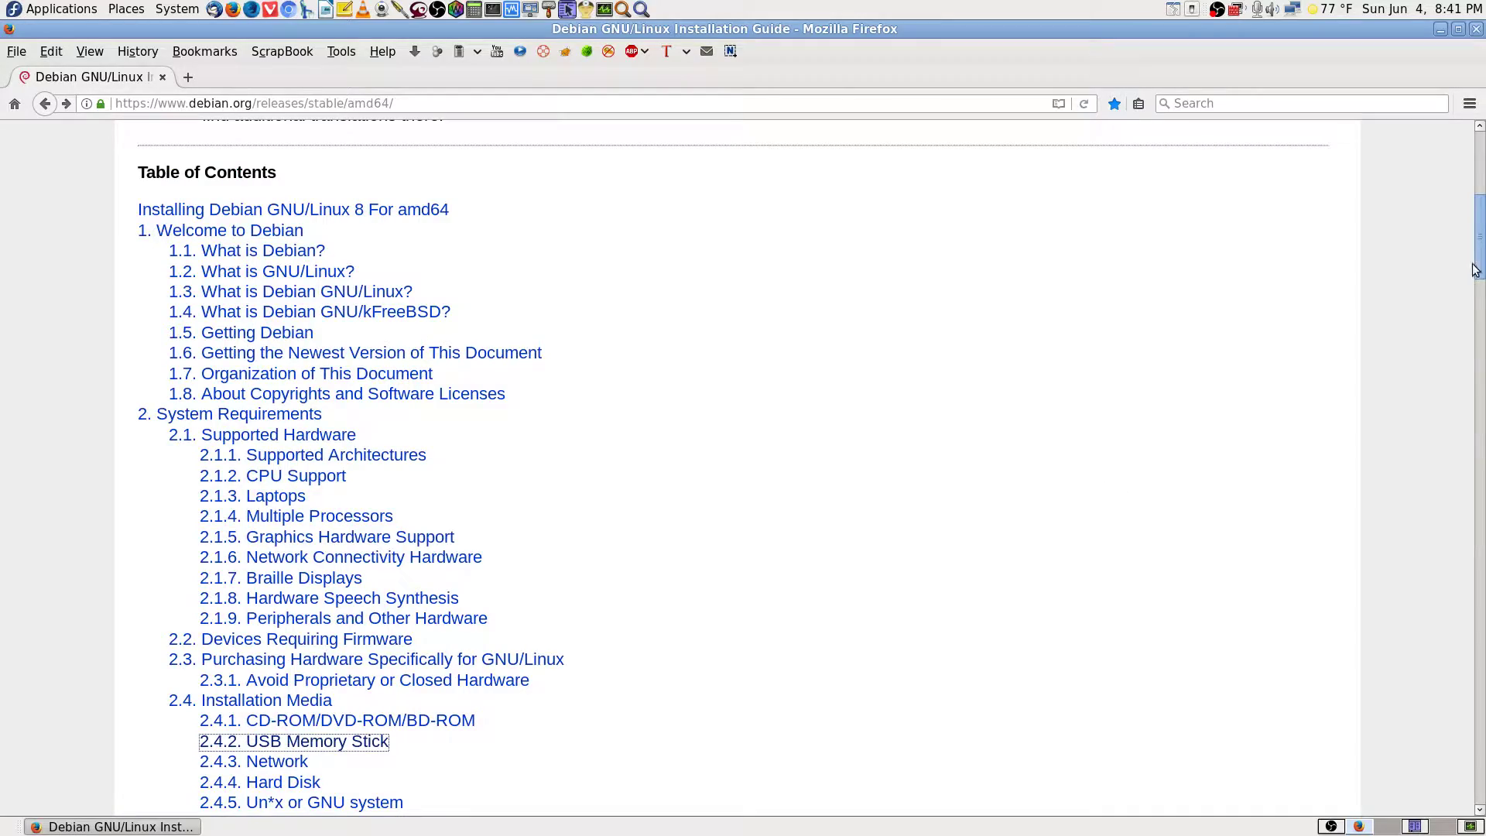
left_click_drag(1478, 265, 1481, 130)
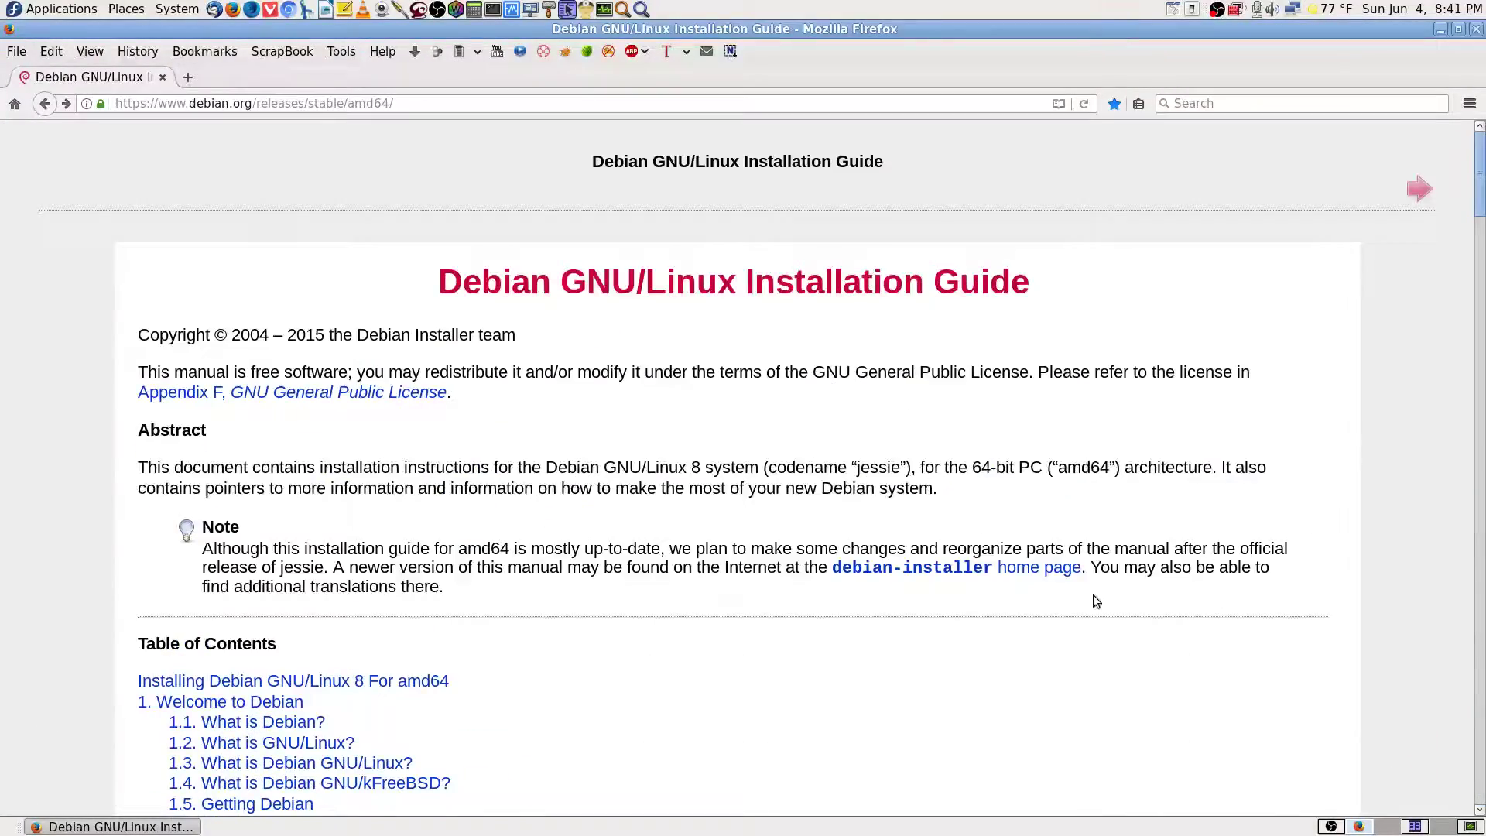
scroll(842, 541, "down", 8)
scroll(852, 453, "down", 1)
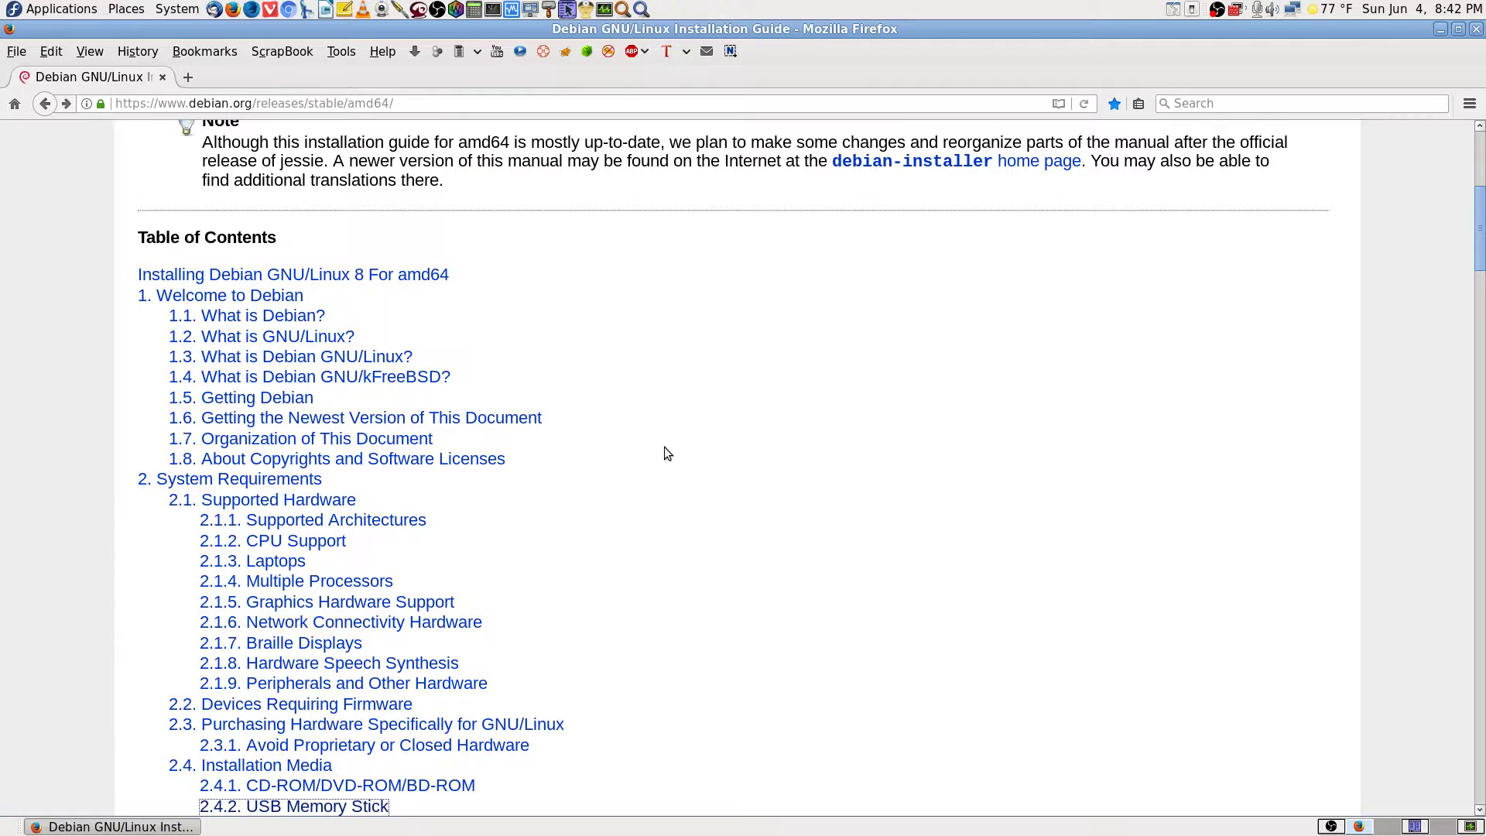
scroll(664, 448, "down", 5)
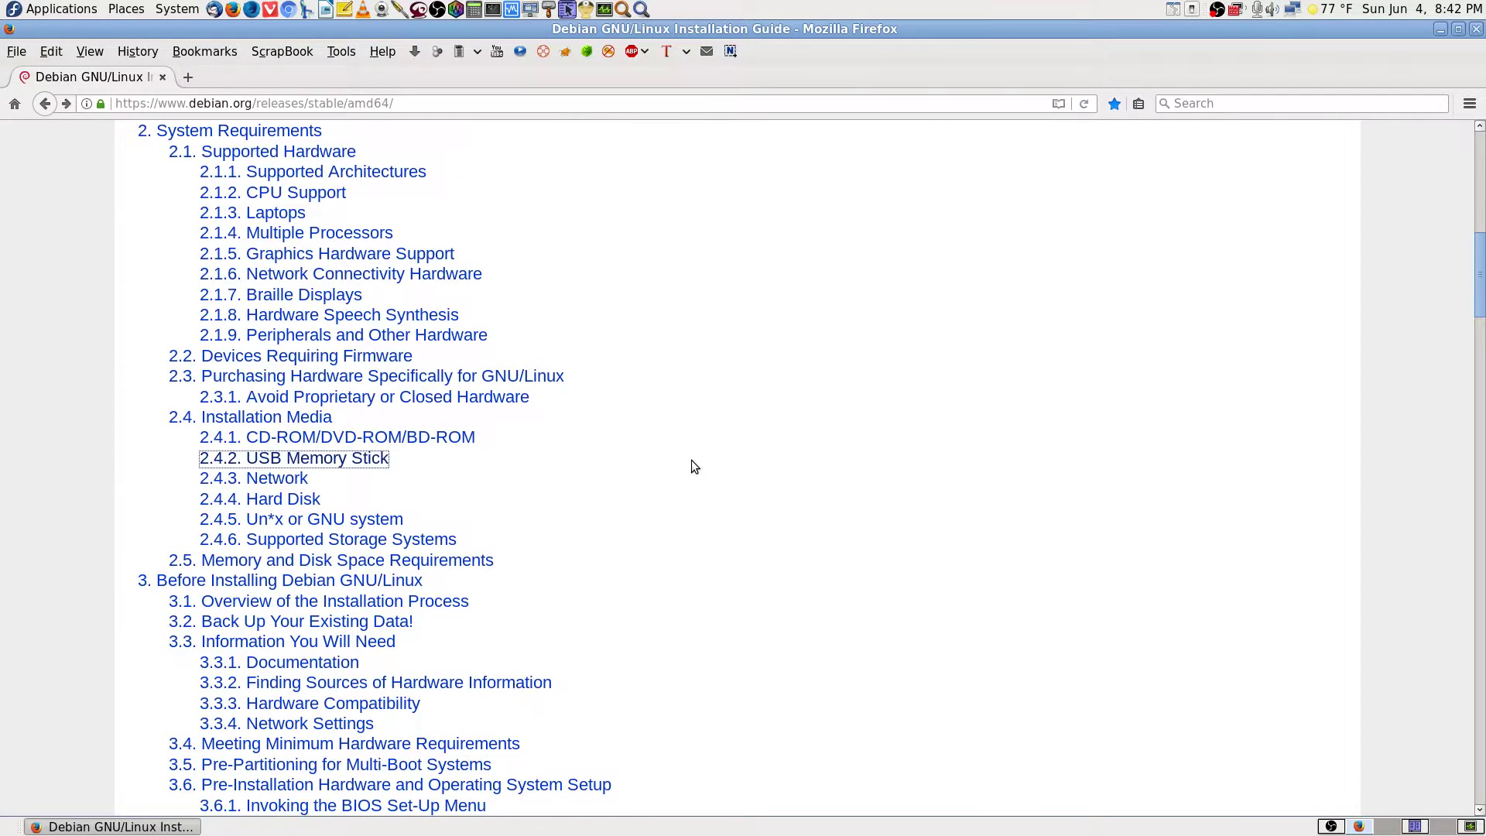
Search the contents page for 'usb' and step to match 3 of 8 in section 4.3.1.
key("ctrl+f")
scroll(694, 466, "down", 15)
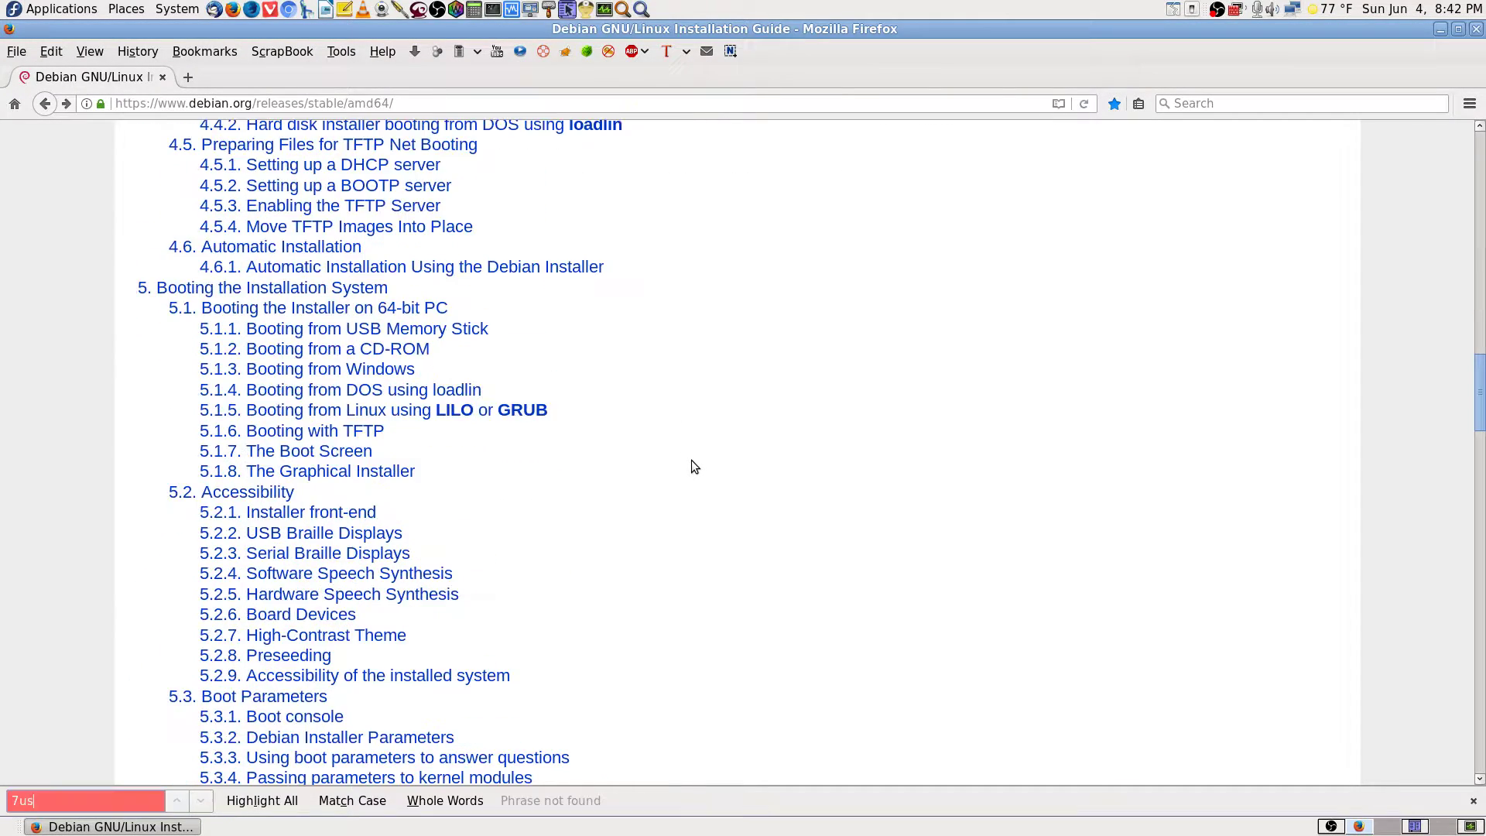
type("usb")
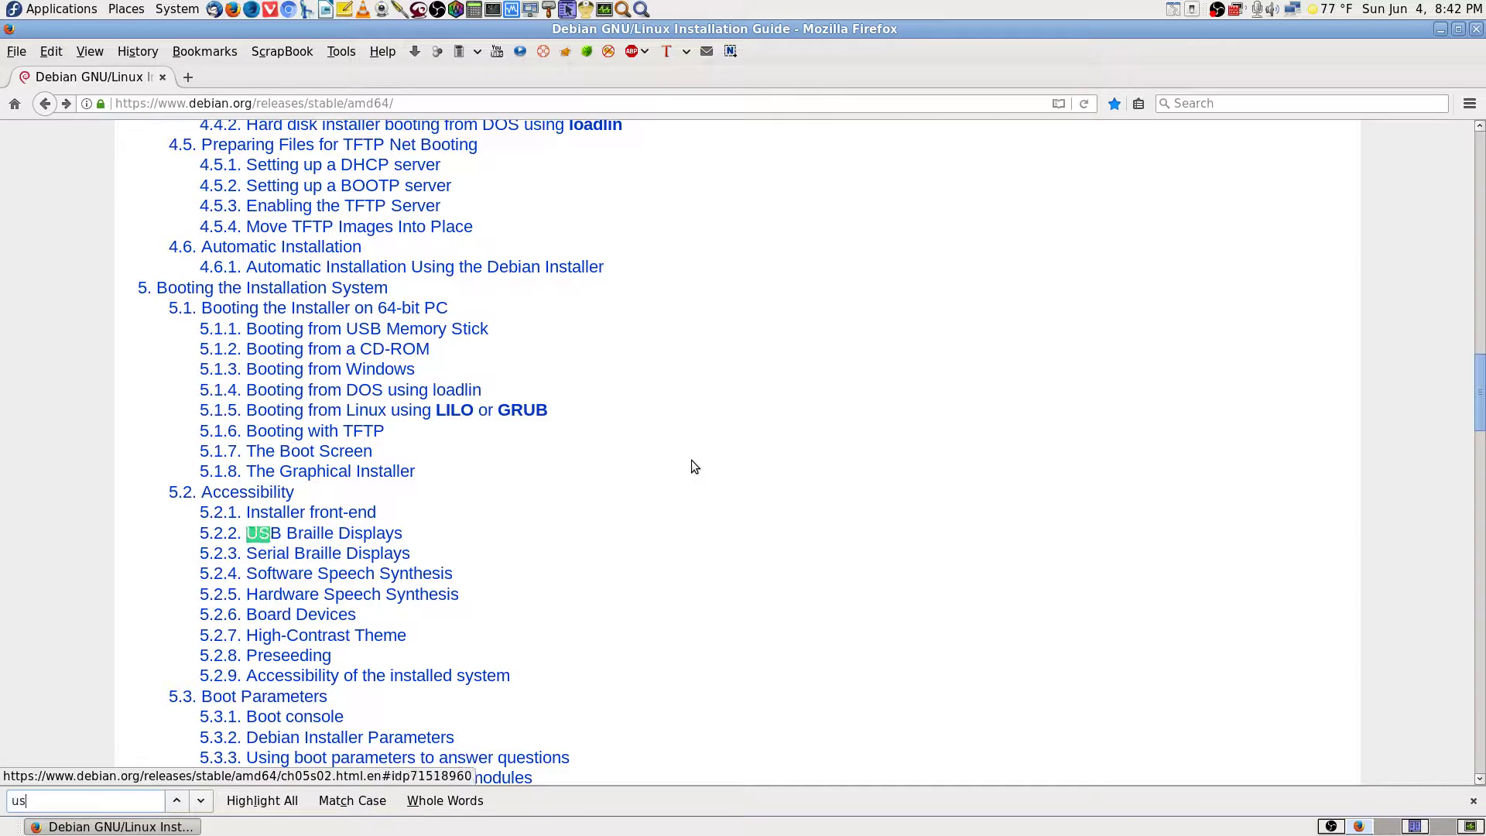
key("Return")
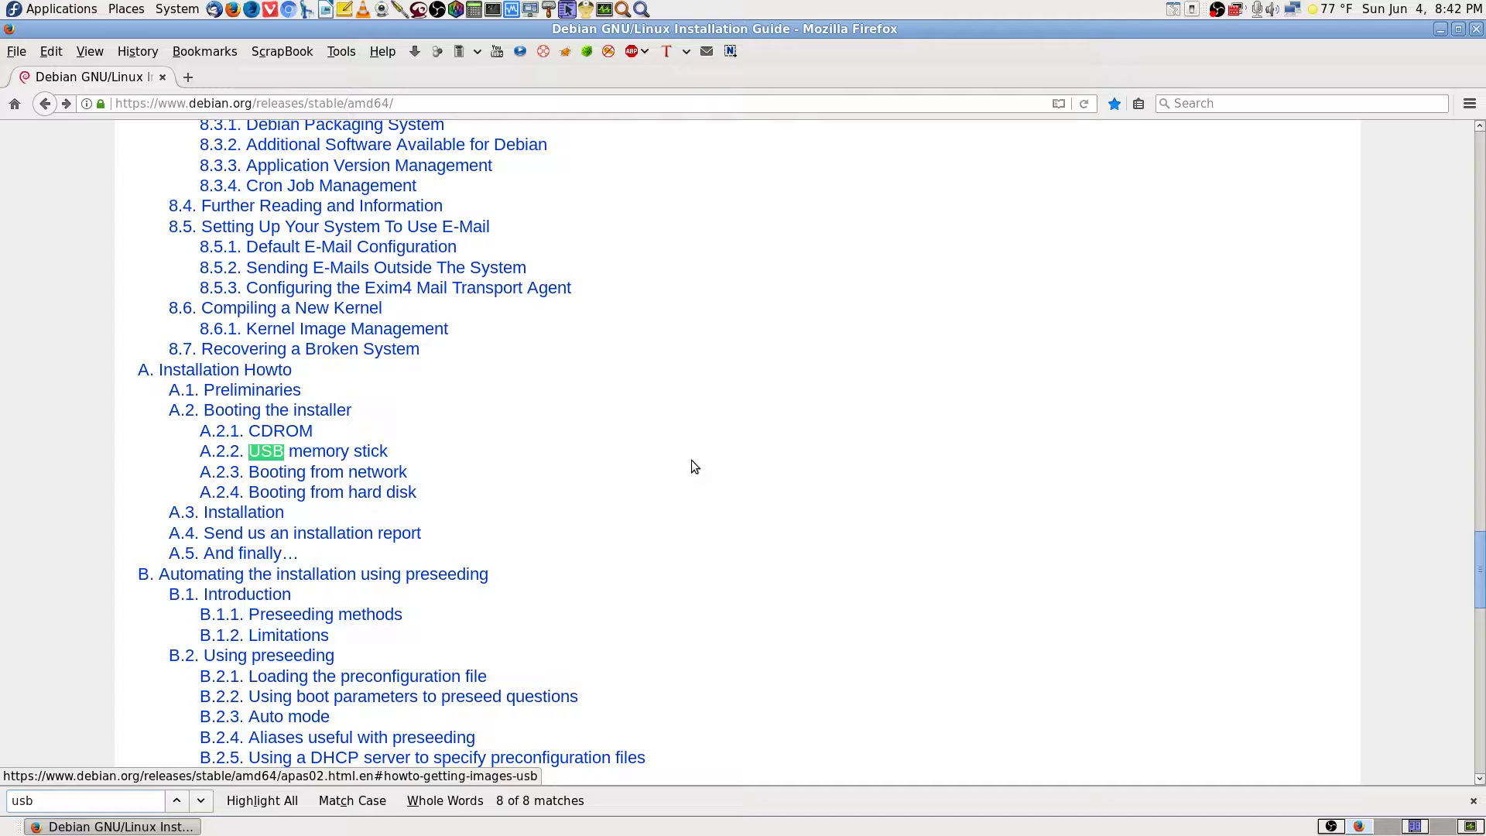
key("Return")
key("Return")
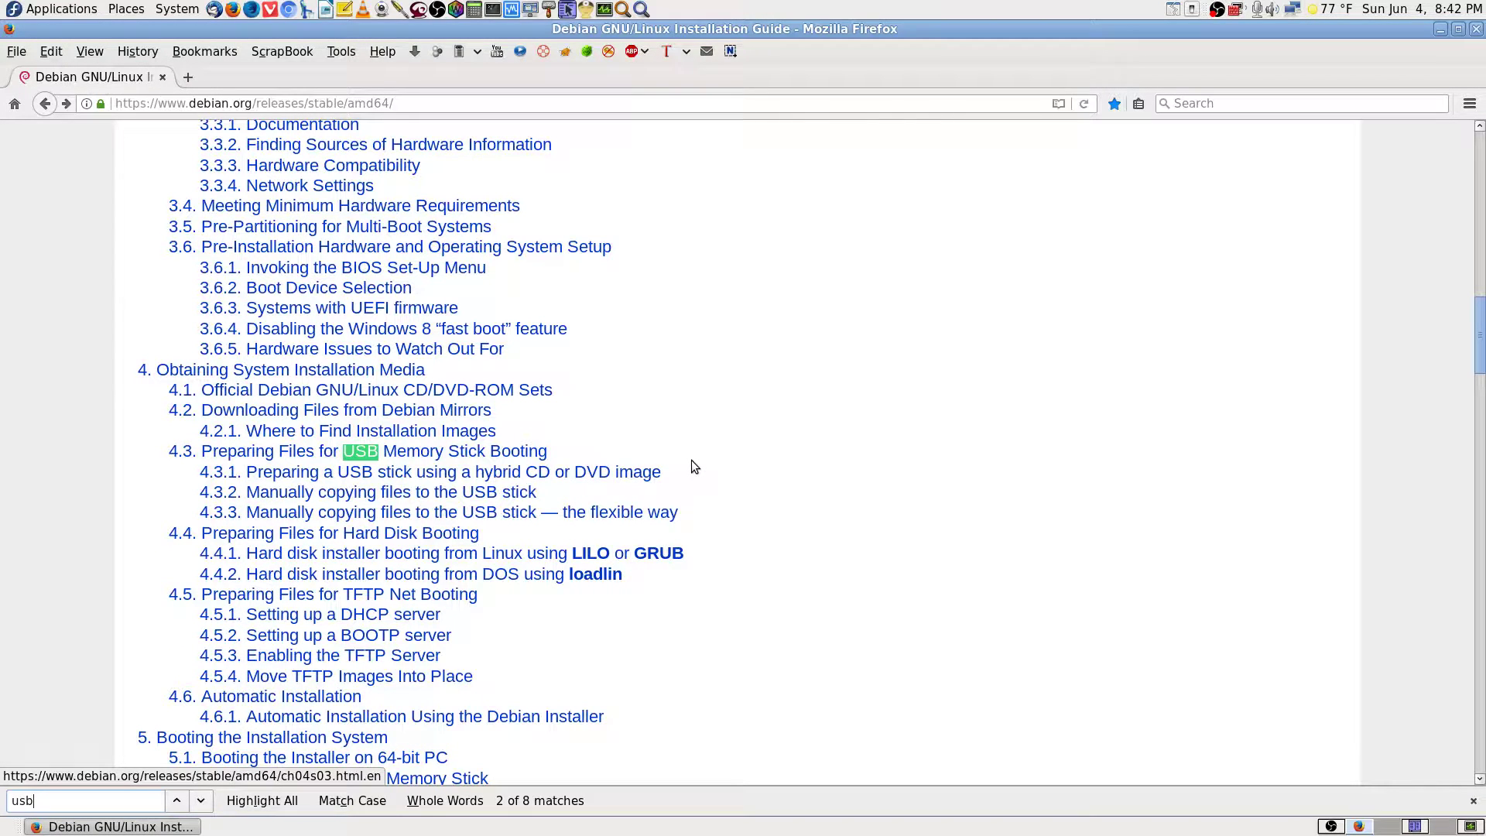
key("Return")
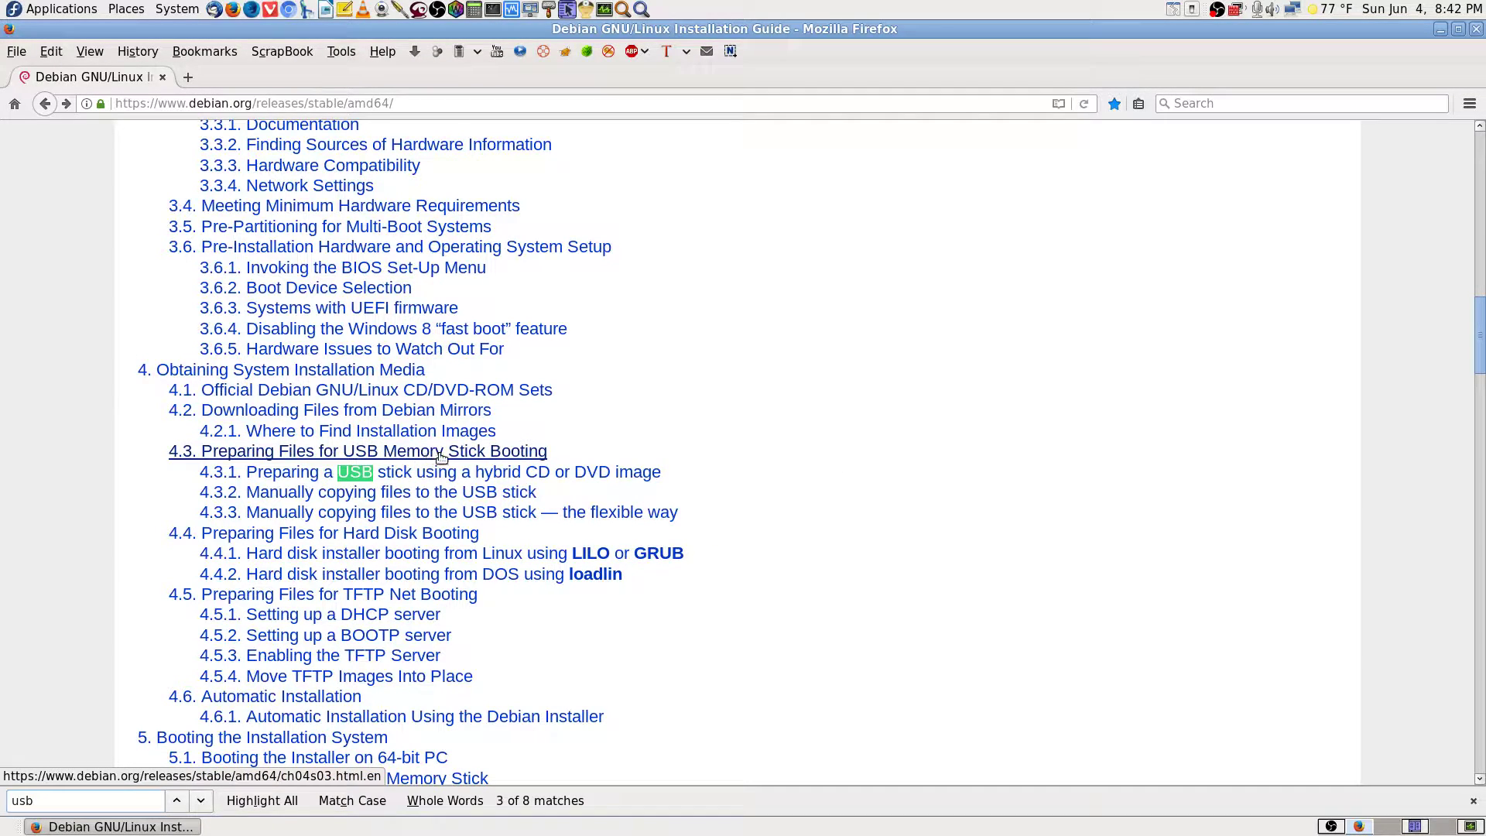
Open 4.3 Preparing Files for USB Memory Stick Booting and search it for 'unet'.
left_click(408, 457)
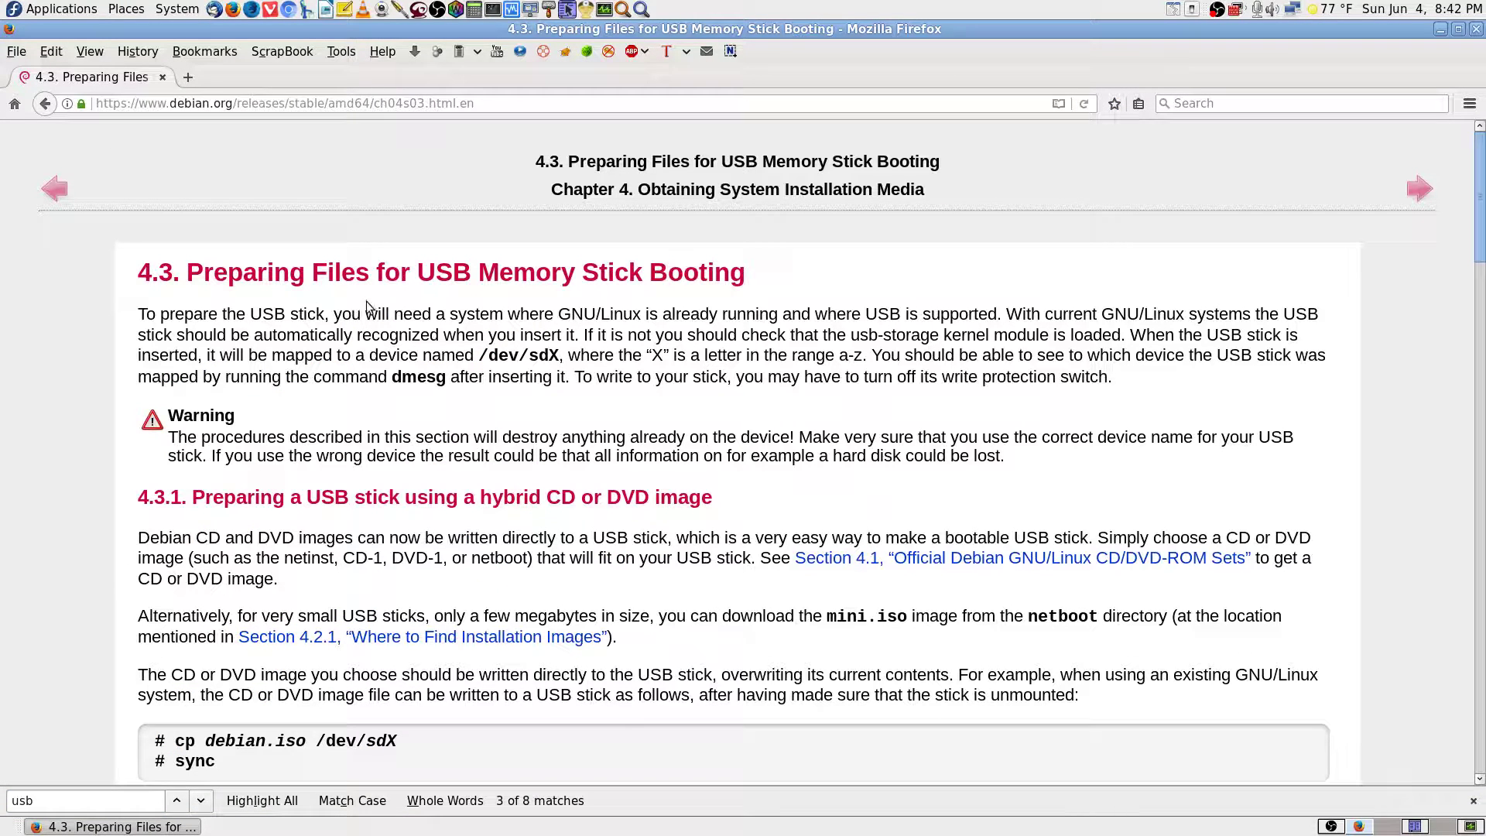
key("ctrl+f")
type("unet")
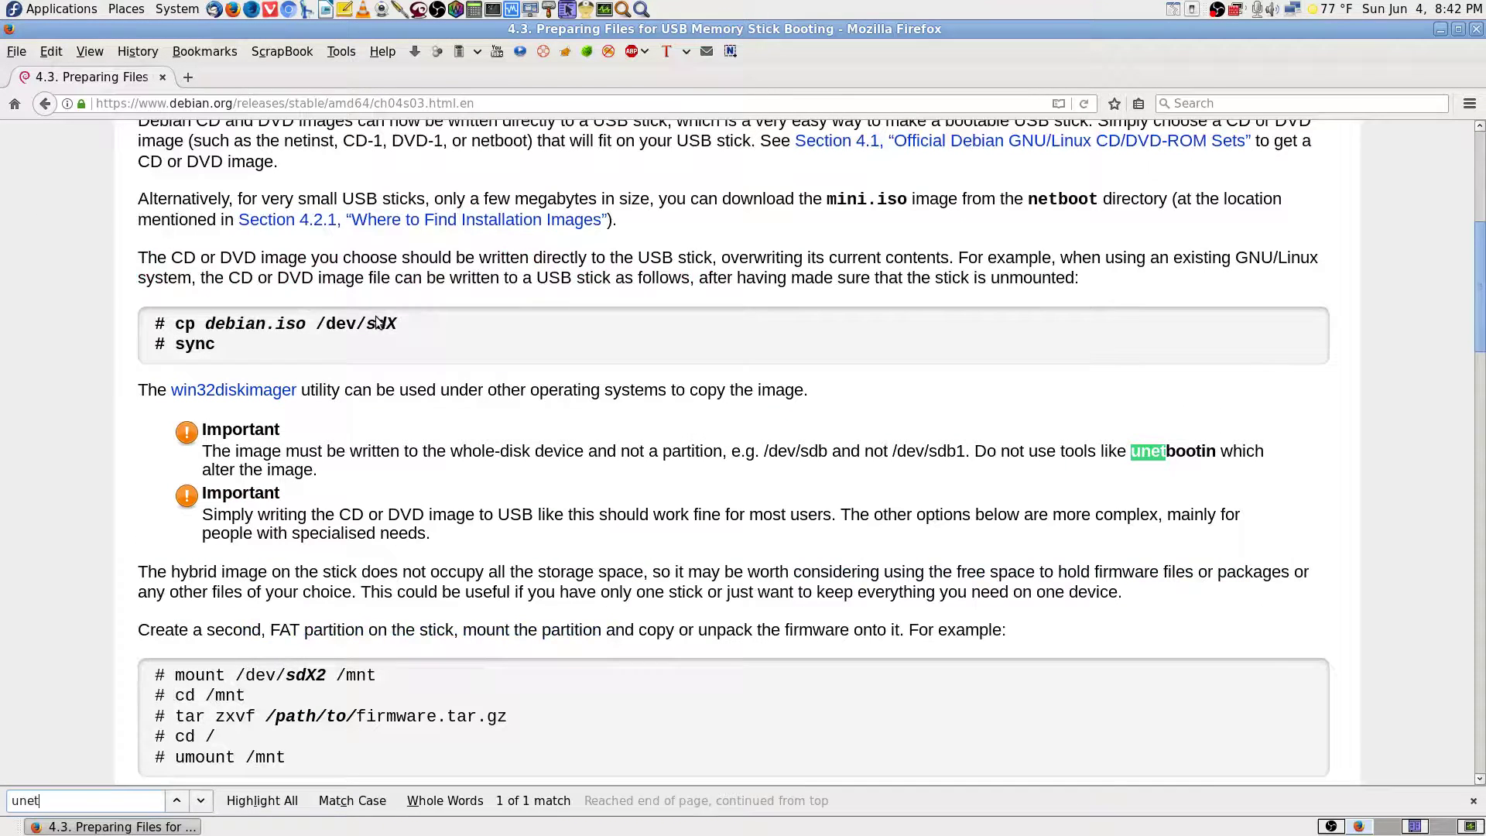
key("BackSpace")
key("BackSpace")
key("BackSpace")
key("BackSpace")
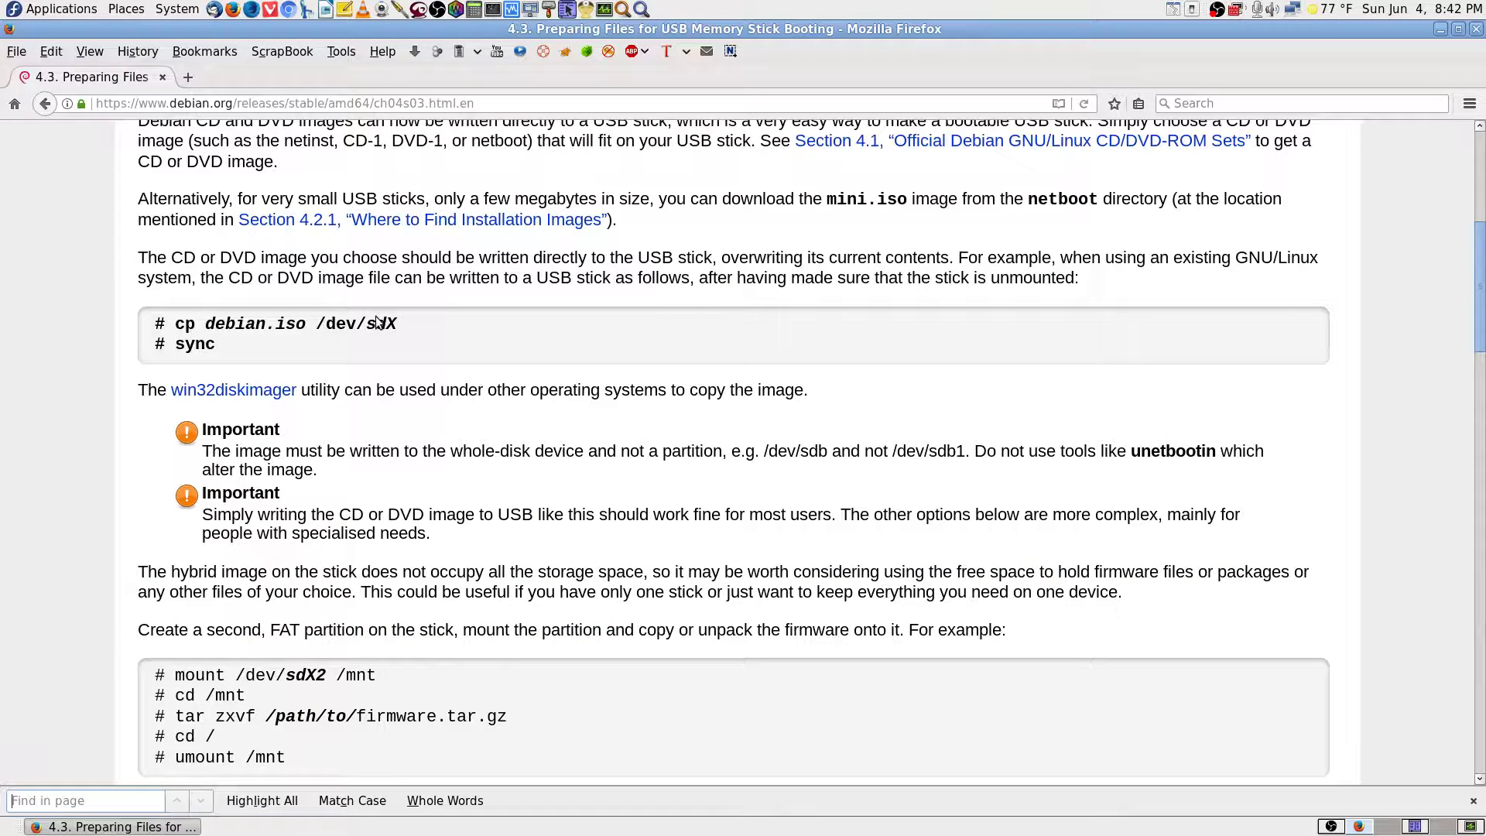
key("Escape")
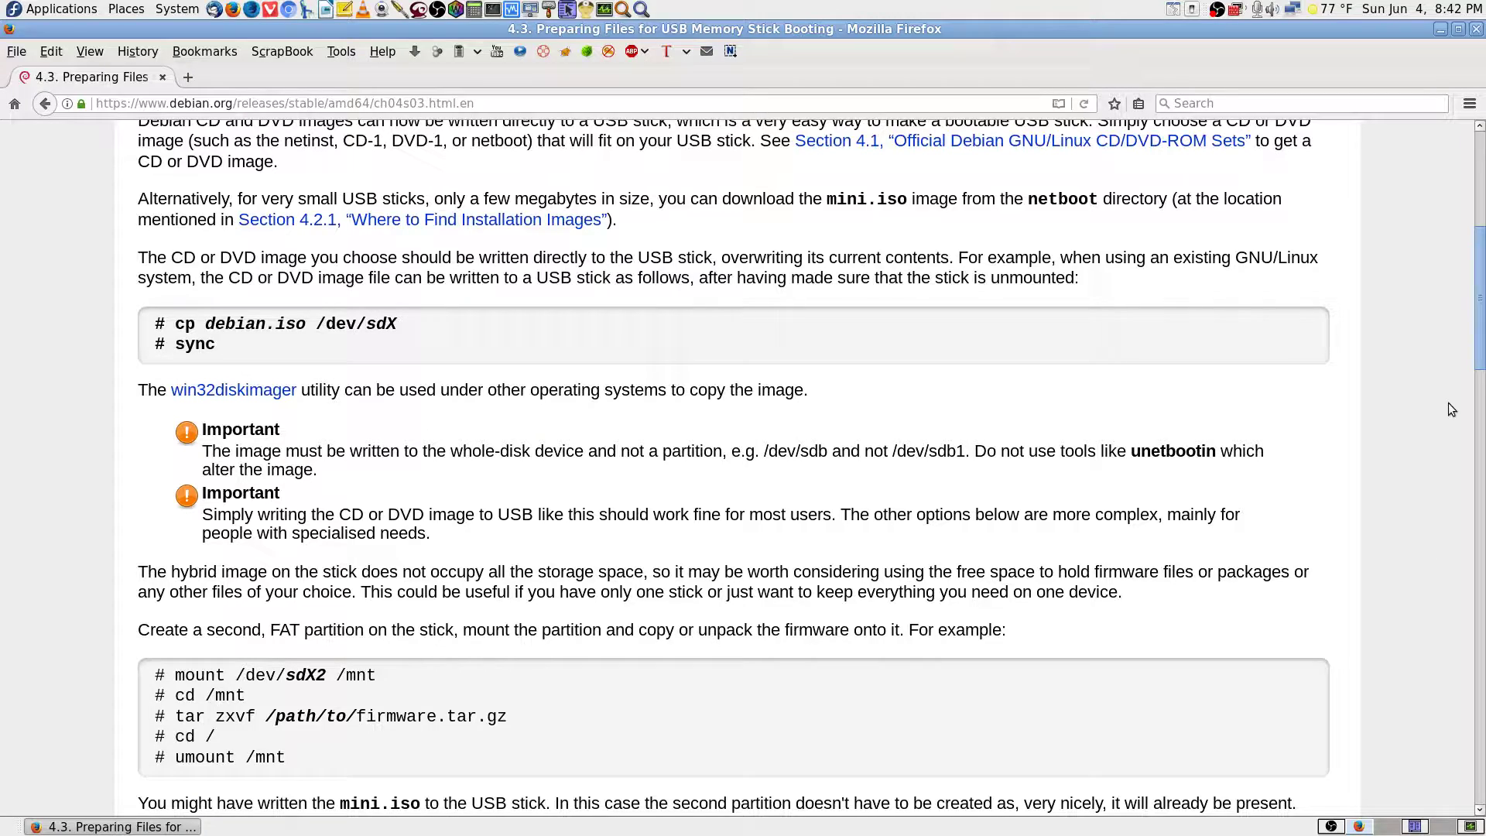
Scroll down through section 4.3.1's cp debian.iso /dev/sdX instructions.
left_click_drag(1480, 355, 1483, 287)
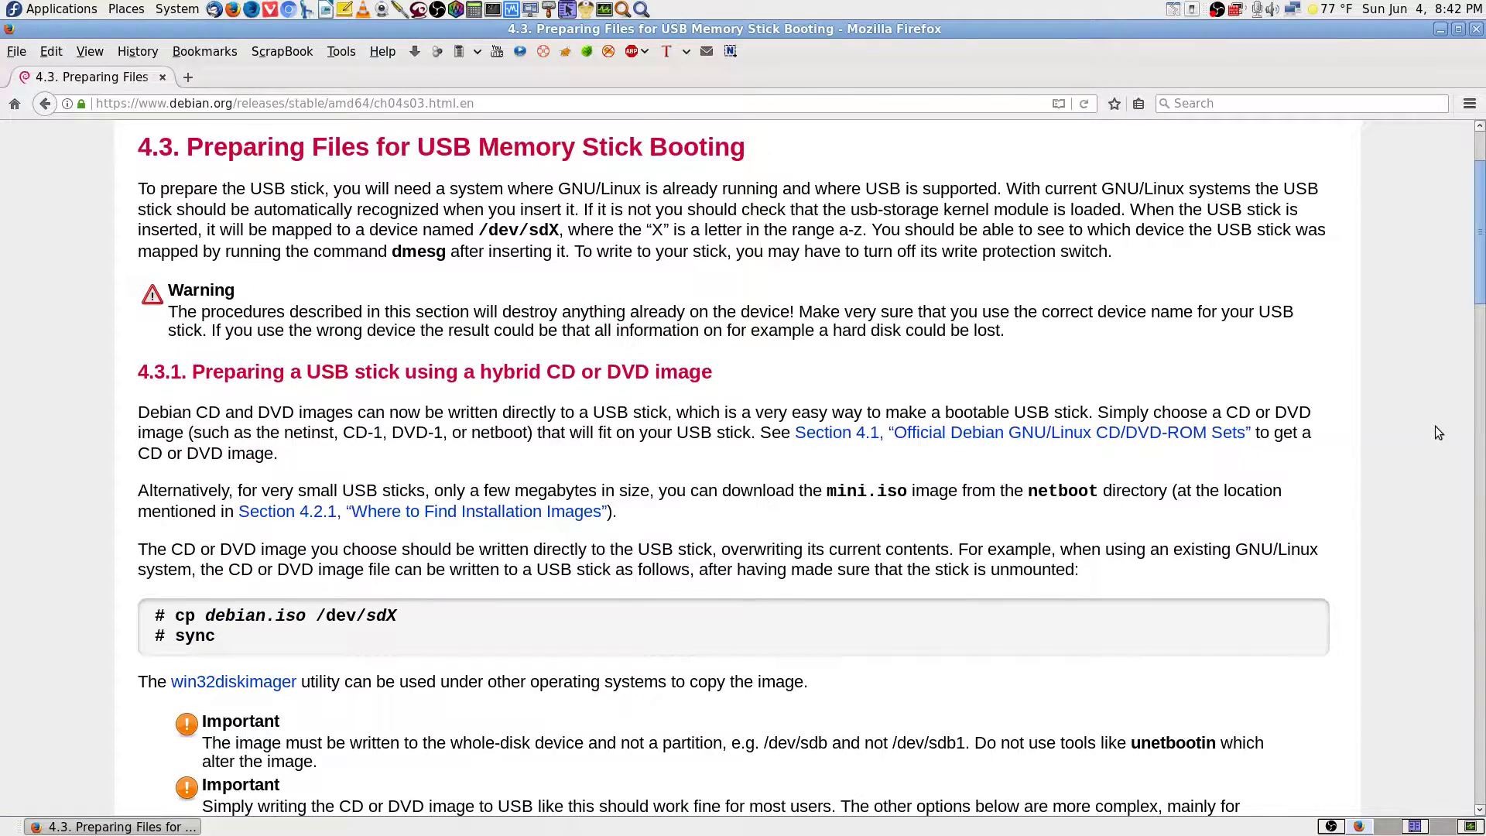
scroll(410, 556, "down", 3)
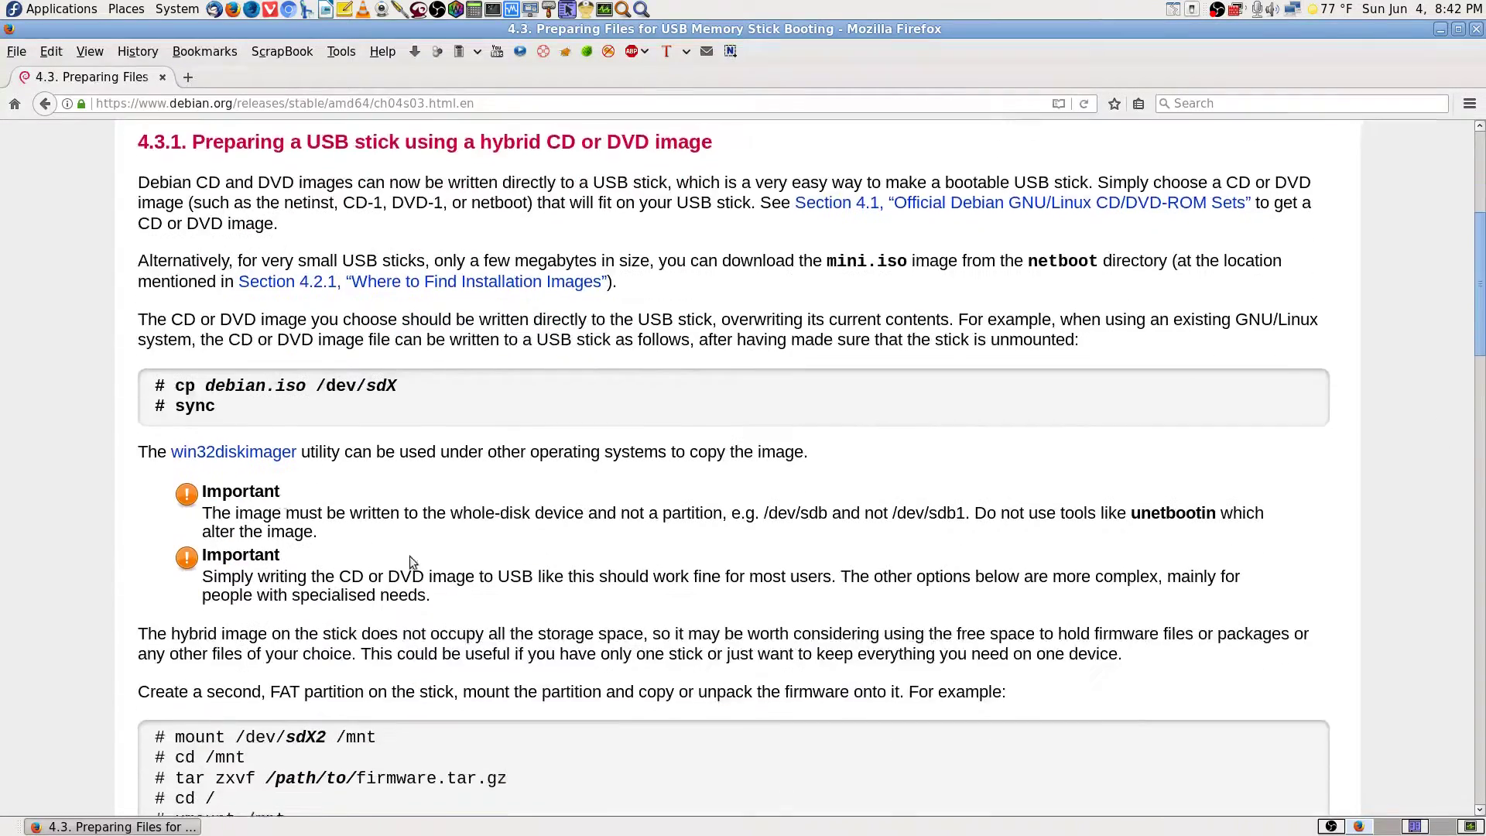
scroll(414, 459, "down", 2)
scroll(414, 458, "down", 2)
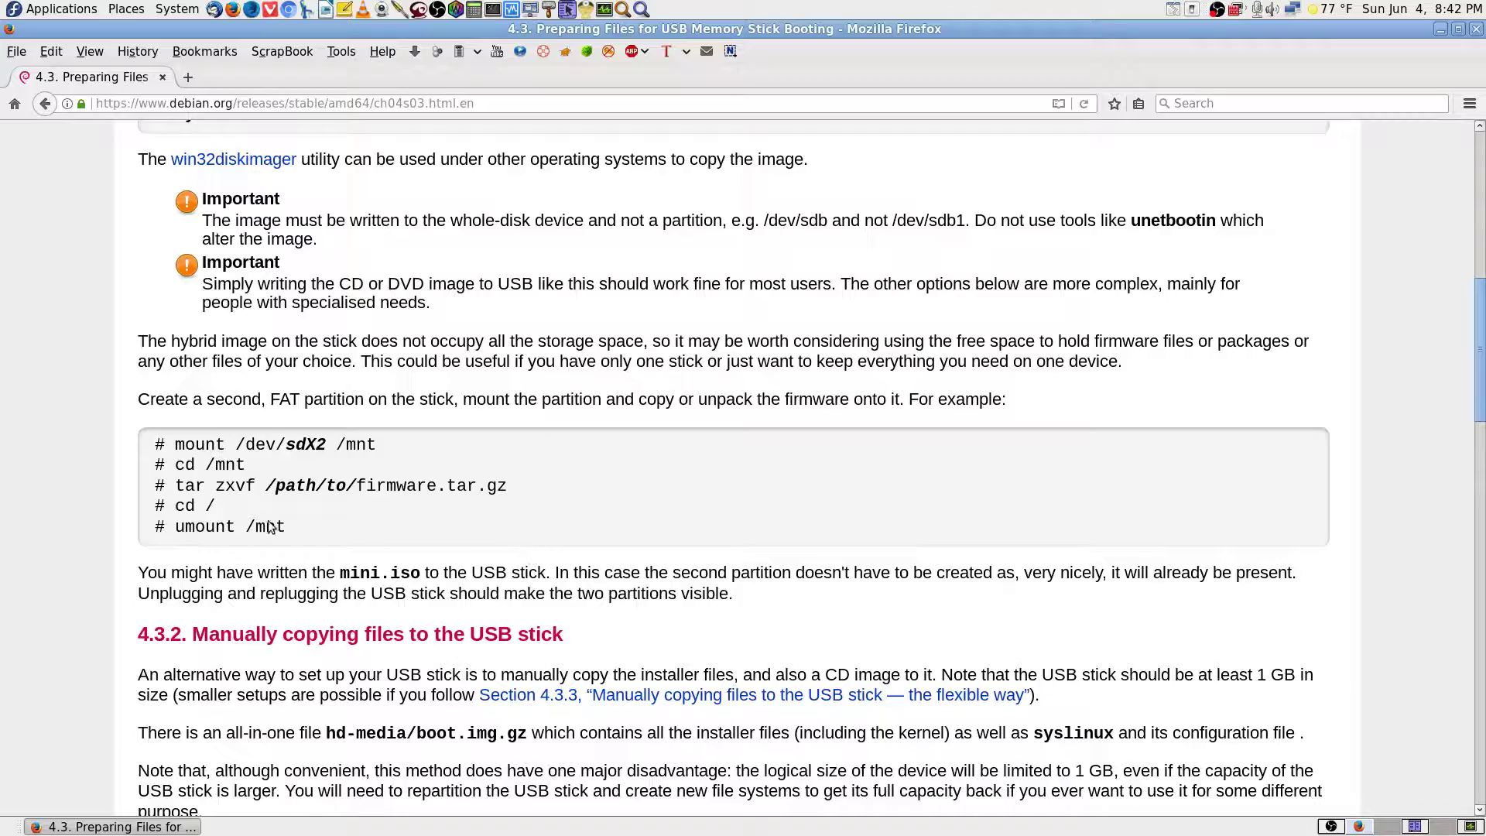
scroll(1380, 660, "down", 15)
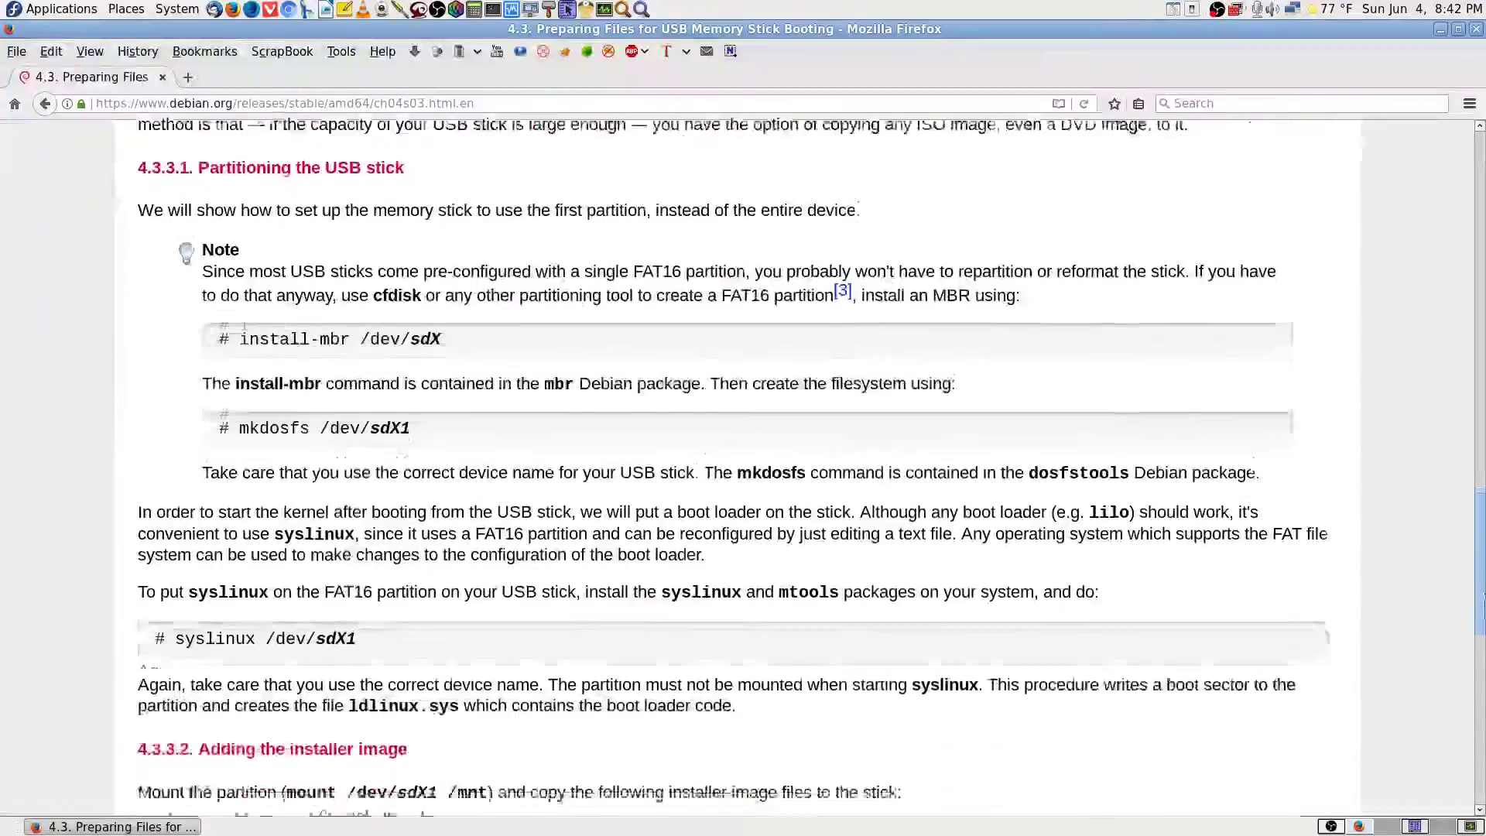
Go back to the amd64 guide's front page and jump to the top, showing the abstract and contents.
left_click_drag(1485, 596, 1485, 154)
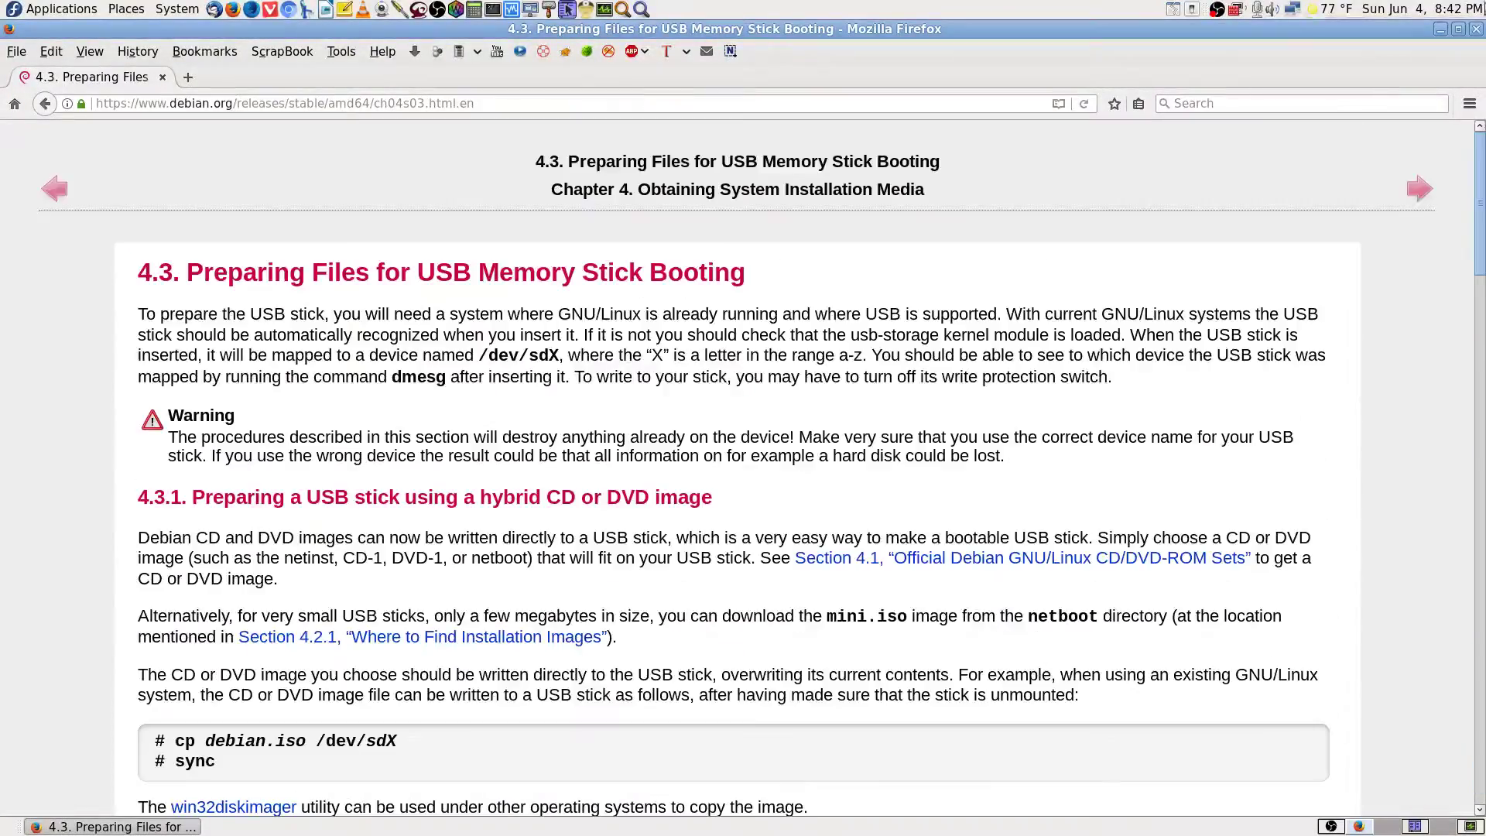
key("alt+Left")
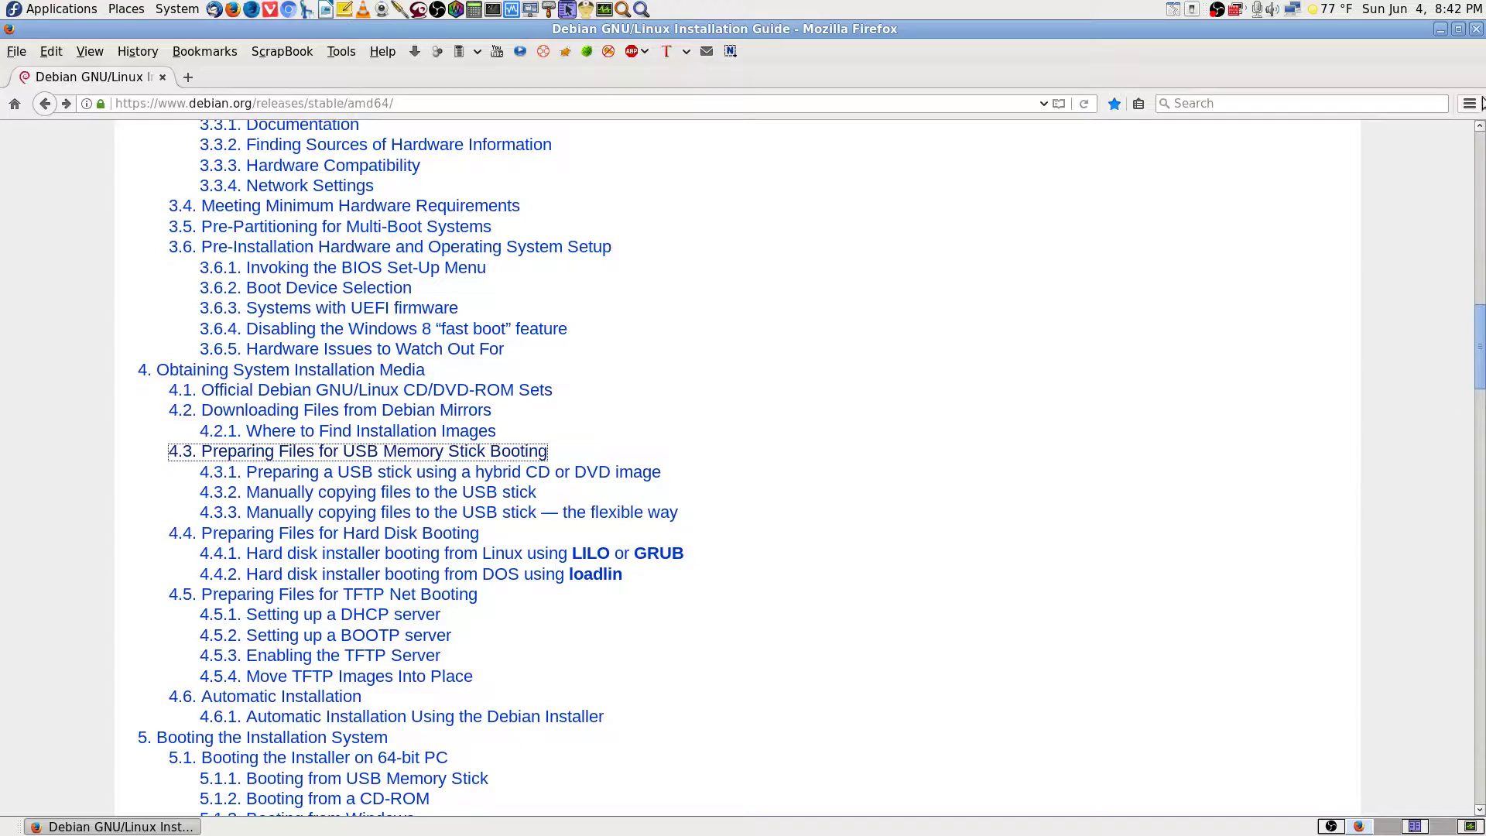
key("Home")
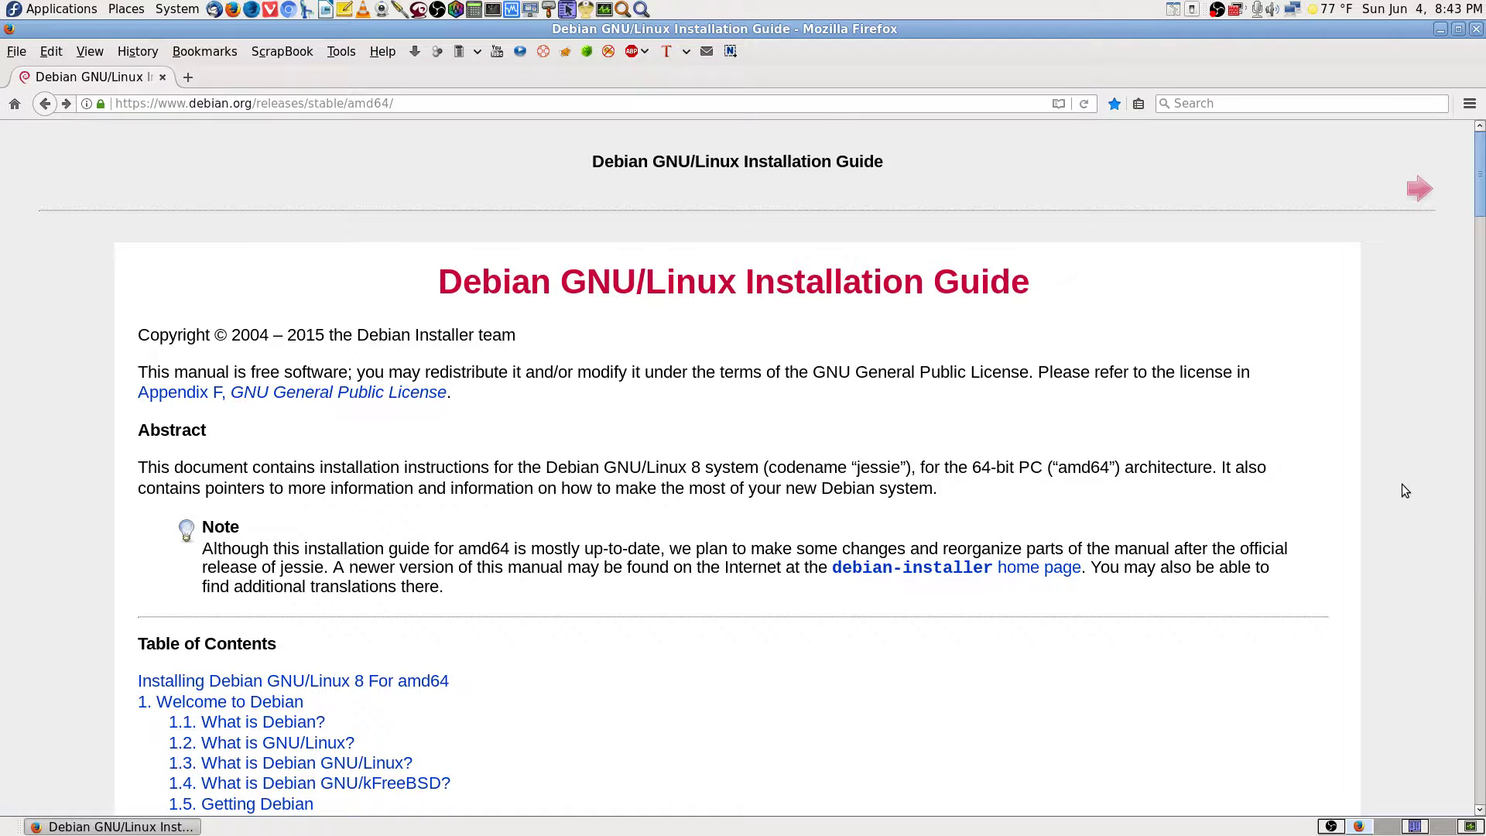
scroll(1402, 485, "down", 3)
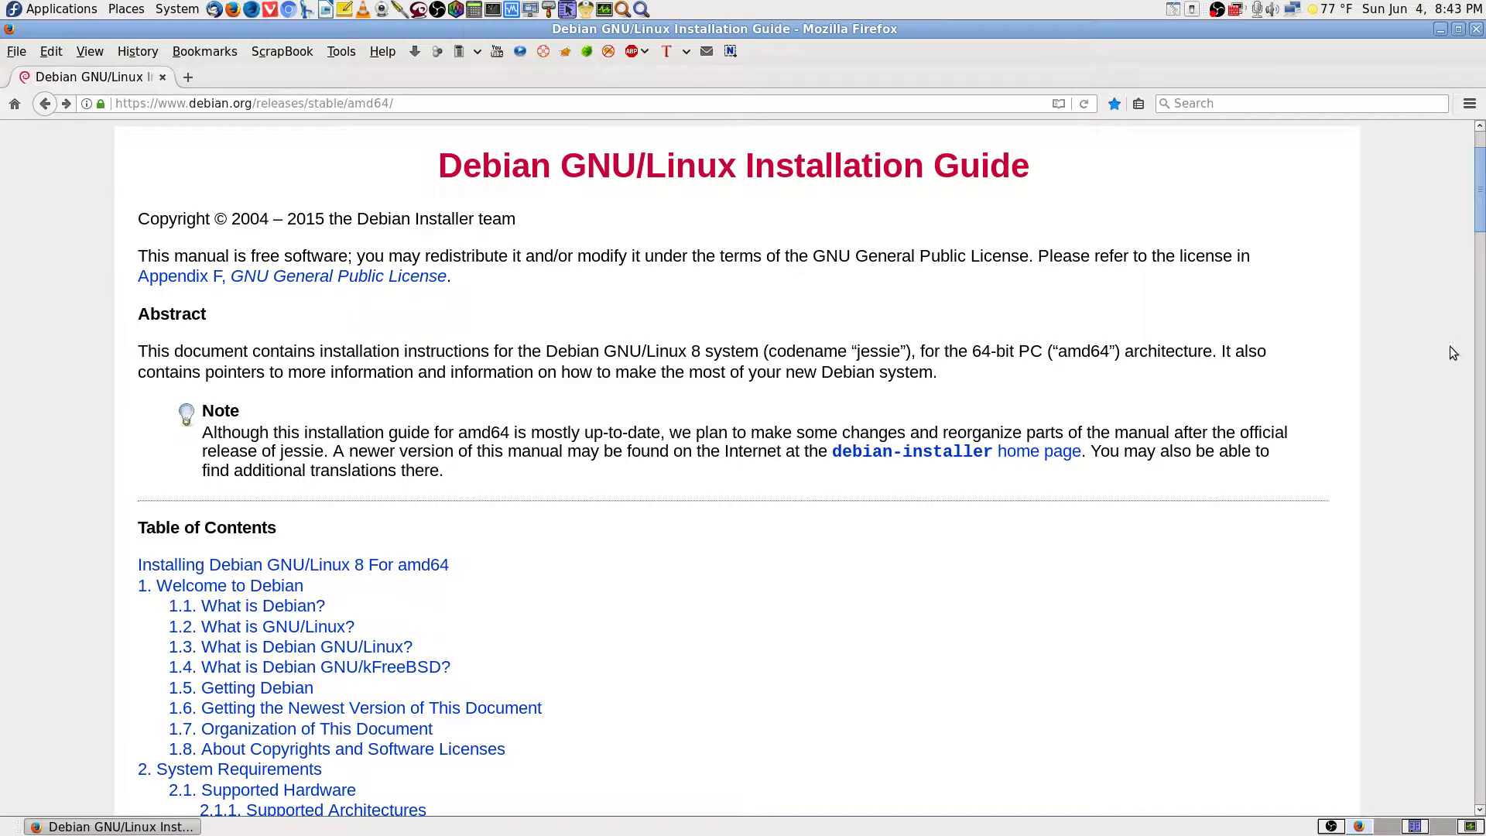
scroll(1438, 373, "up", 2)
scroll(1438, 373, "down", 2)
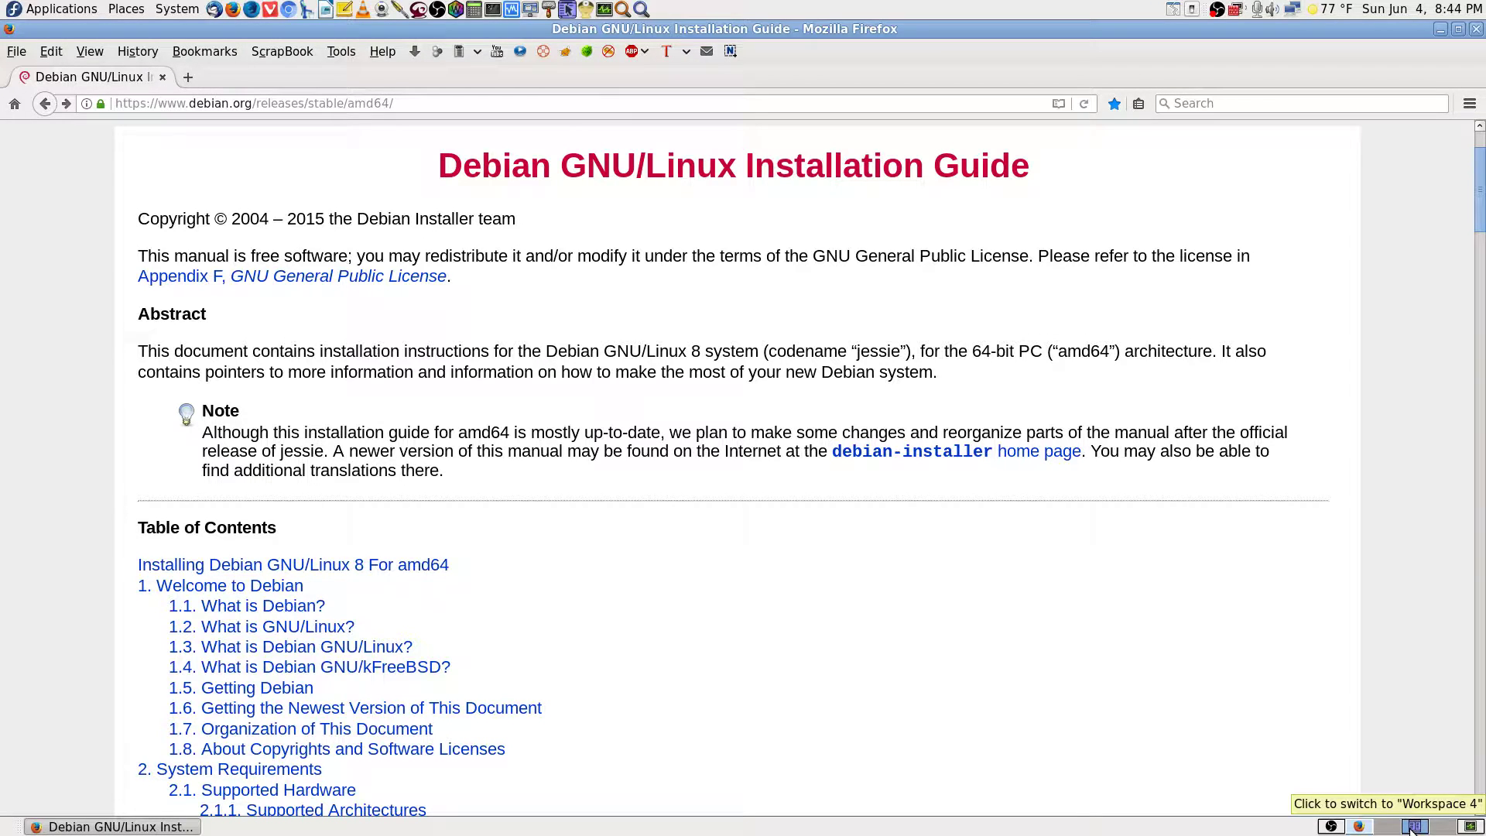
left_click(1414, 827)
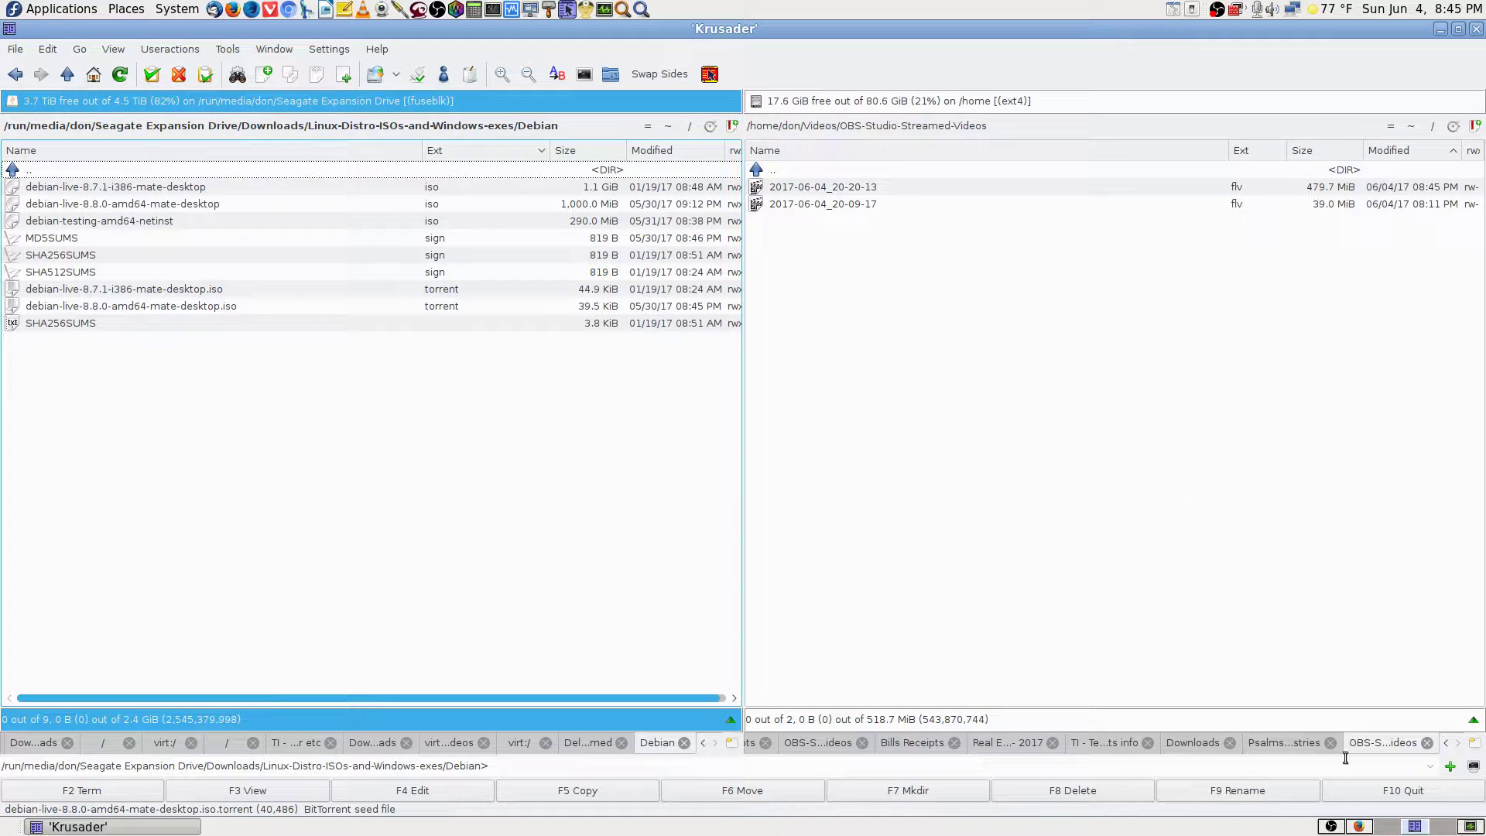
left_click(1359, 826)
scroll(1363, 721, "down", 5)
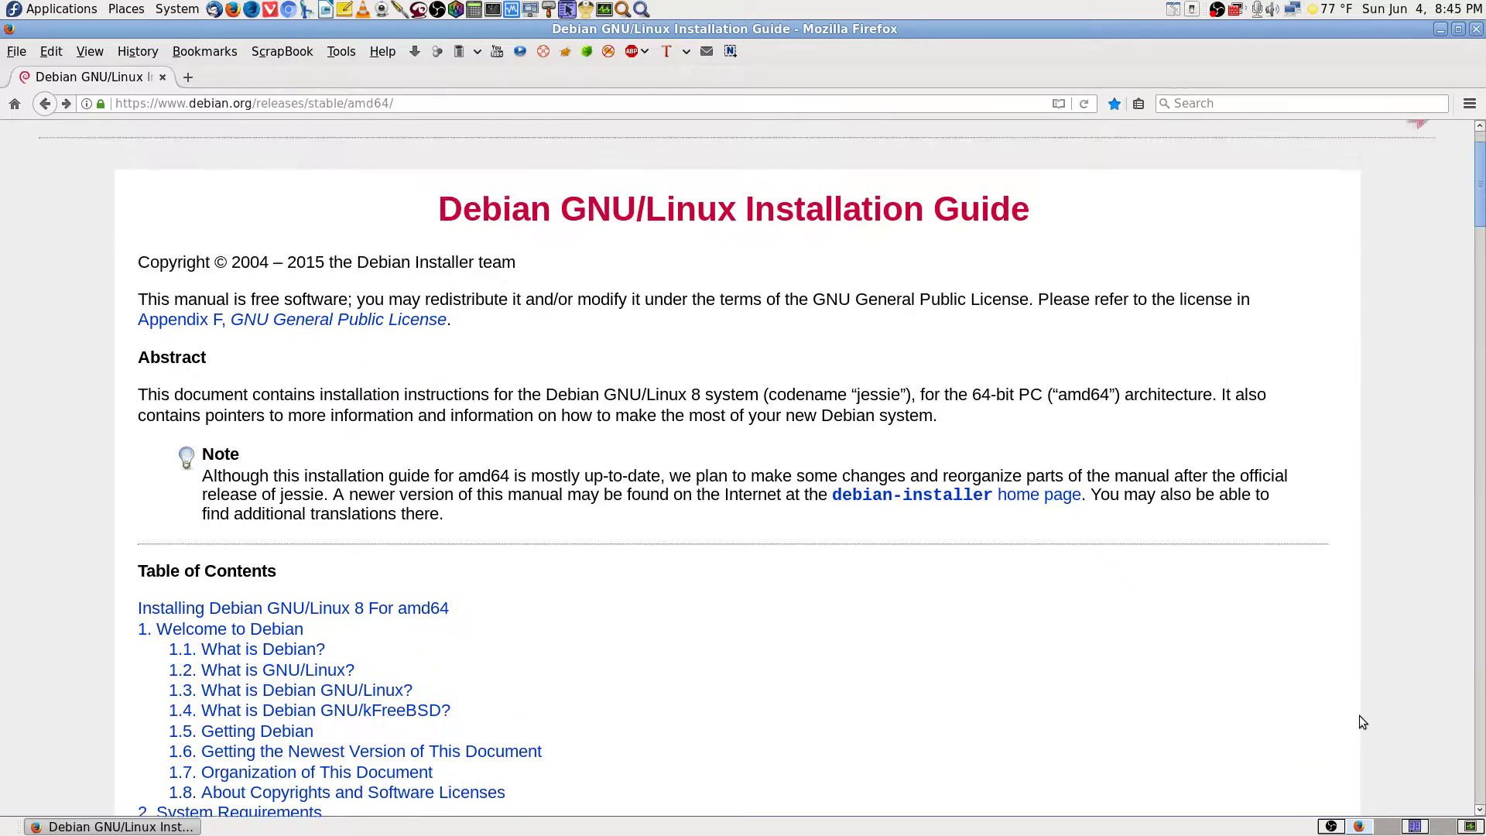
scroll(1359, 716, "down", 3)
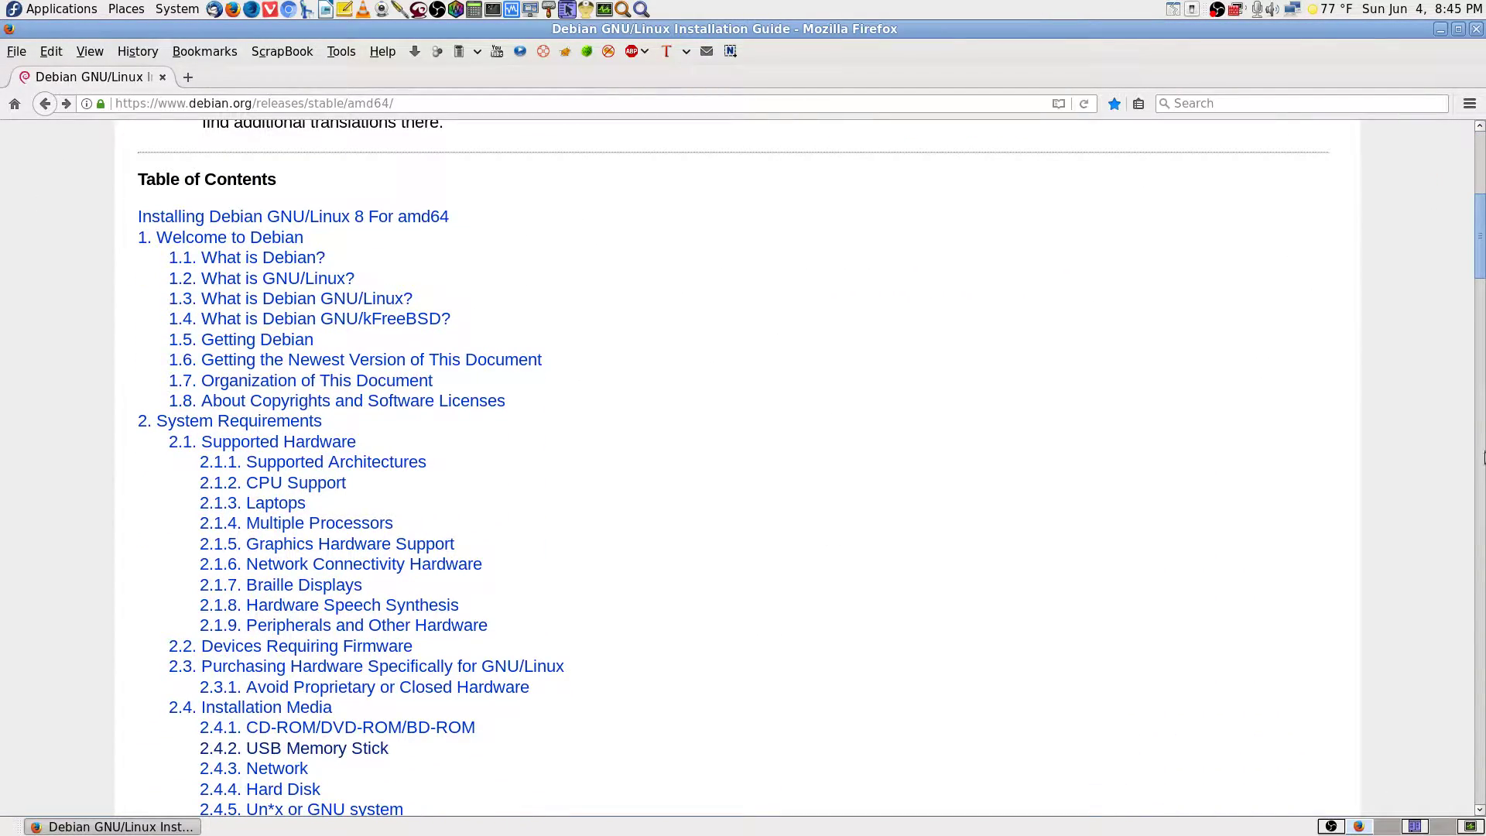
left_click_drag(1480, 260, 1481, 138)
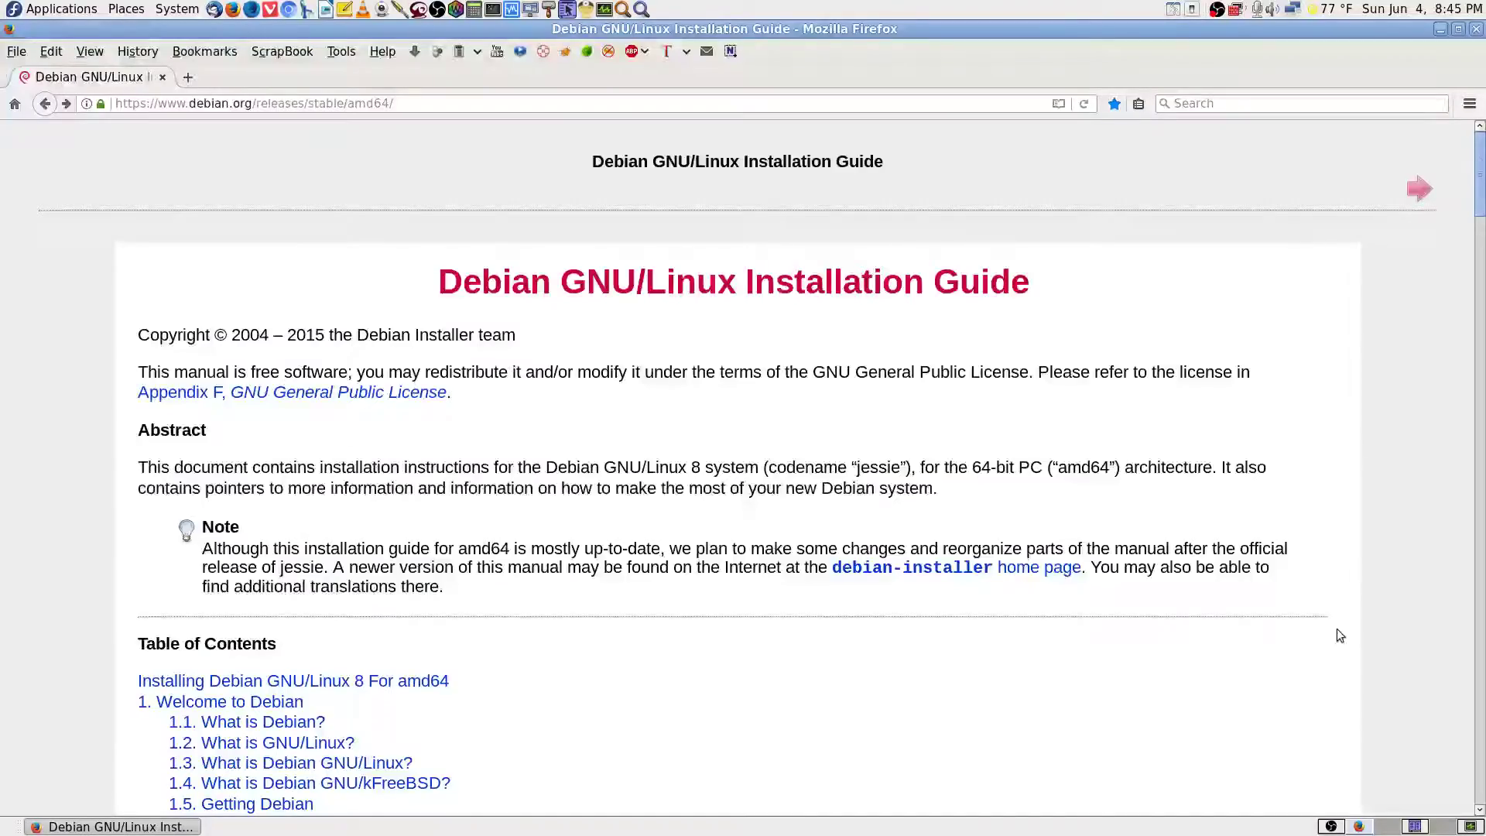
scroll(1336, 643, "down", 5)
scroll(1343, 649, "up", 5)
left_click(1388, 827)
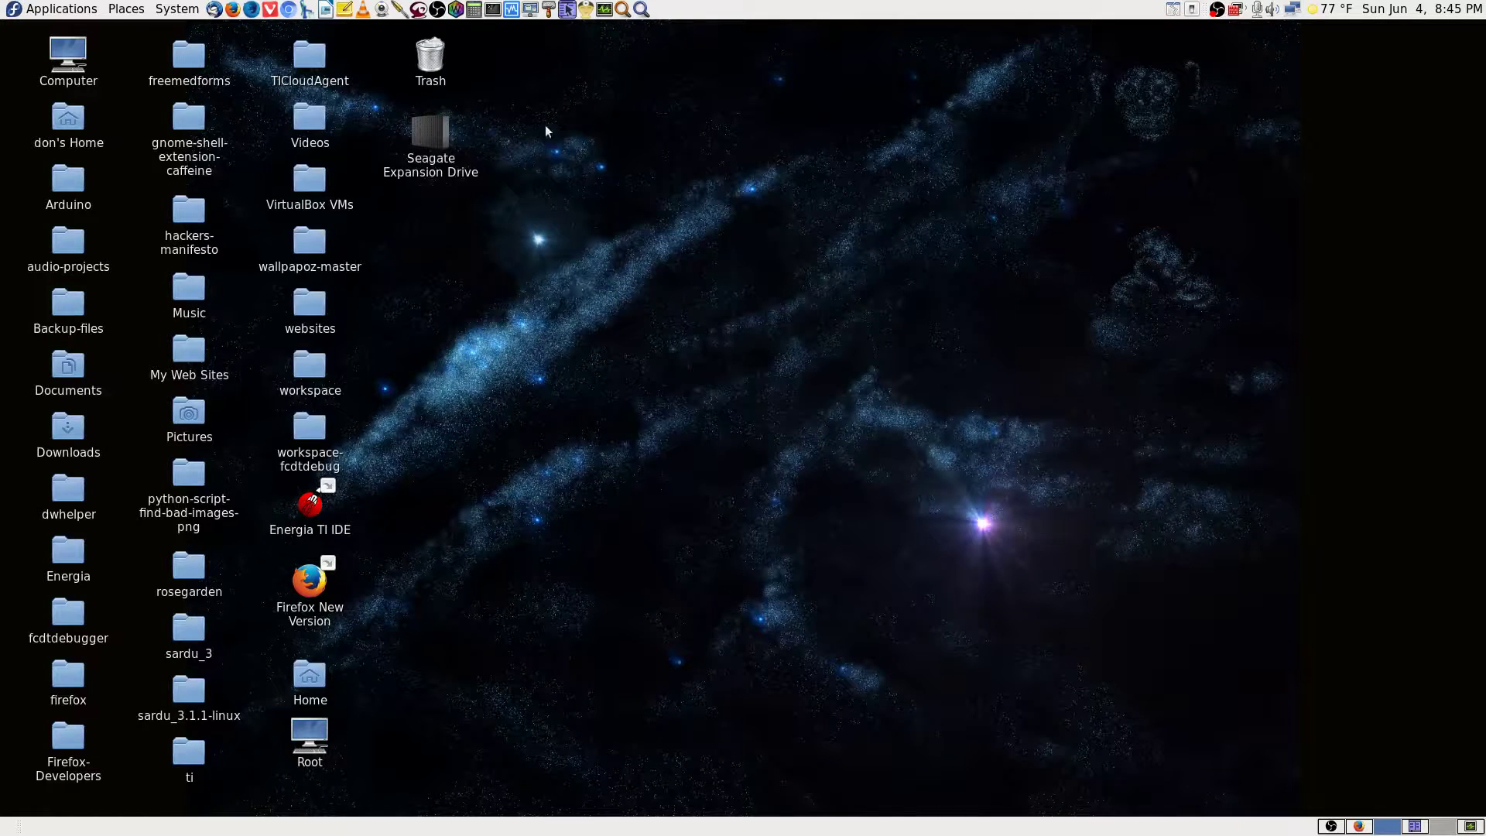
Search Application Finder for 'usb' and launch UNetbootin from the results.
left_click(642, 9)
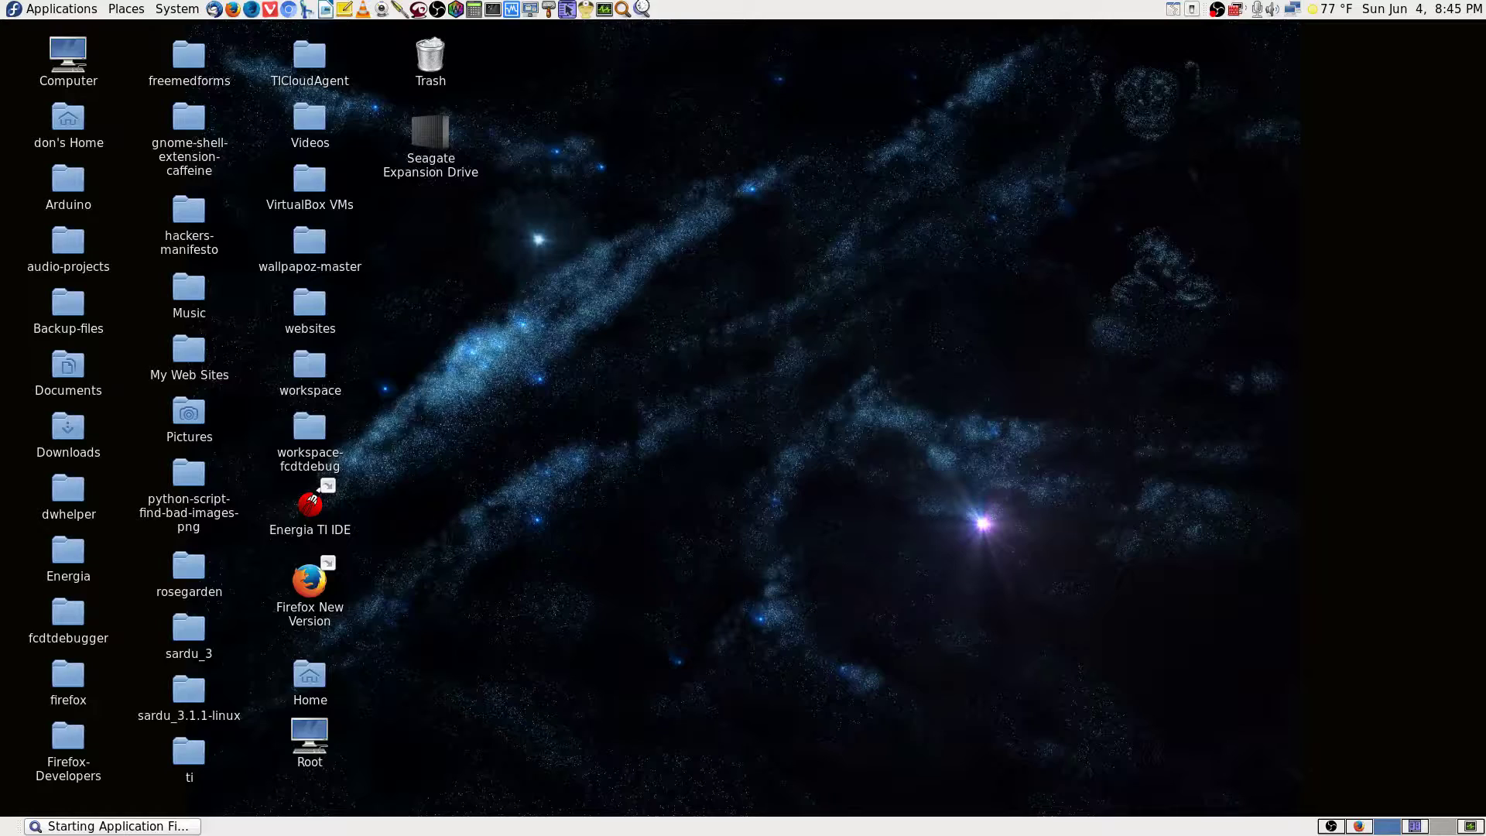
type("unet")
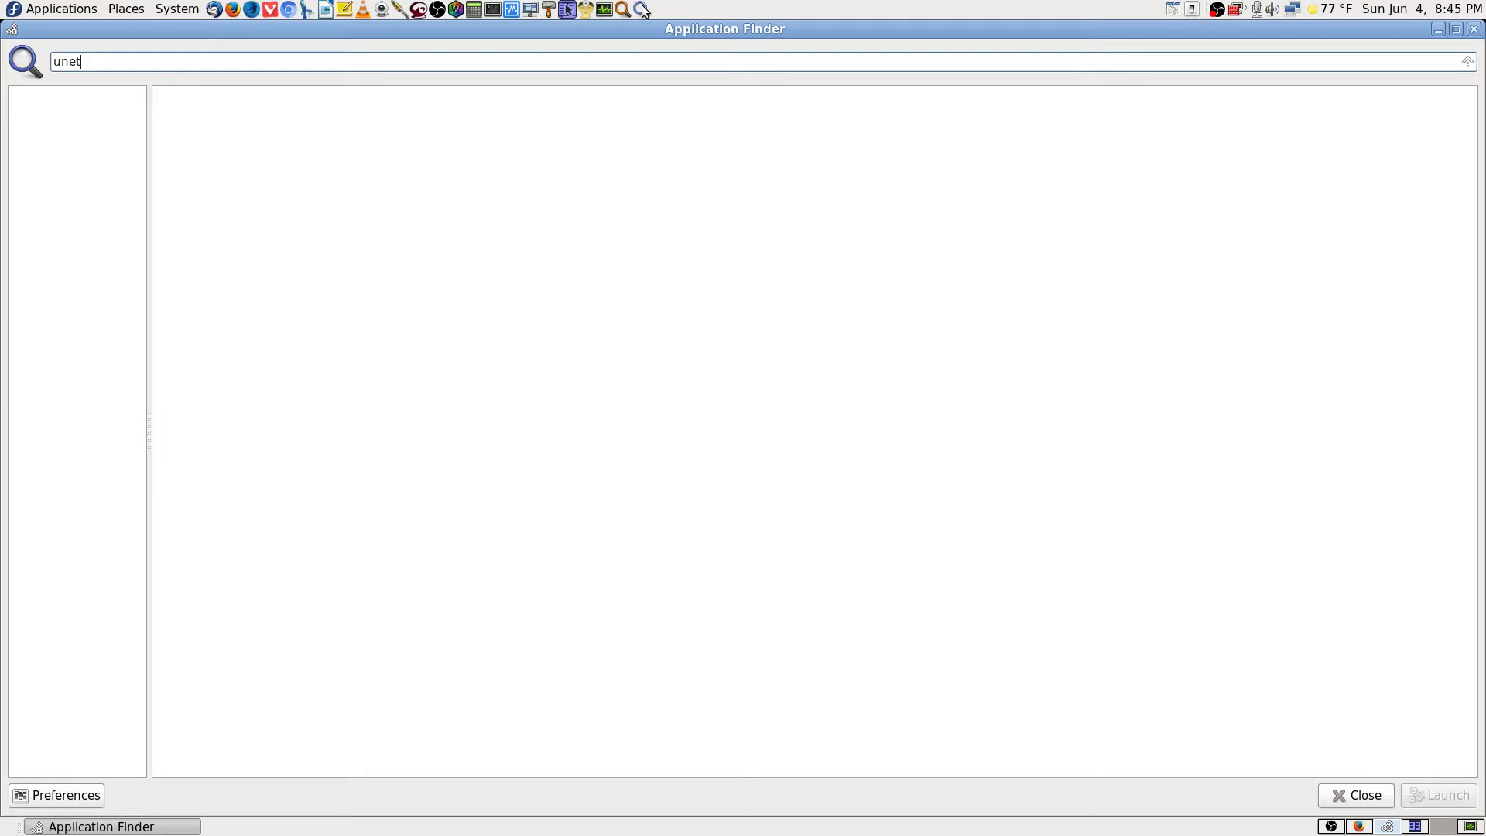
key("BackSpace")
key("BackSpace")
key("BackSpace")
key("BackSpace")
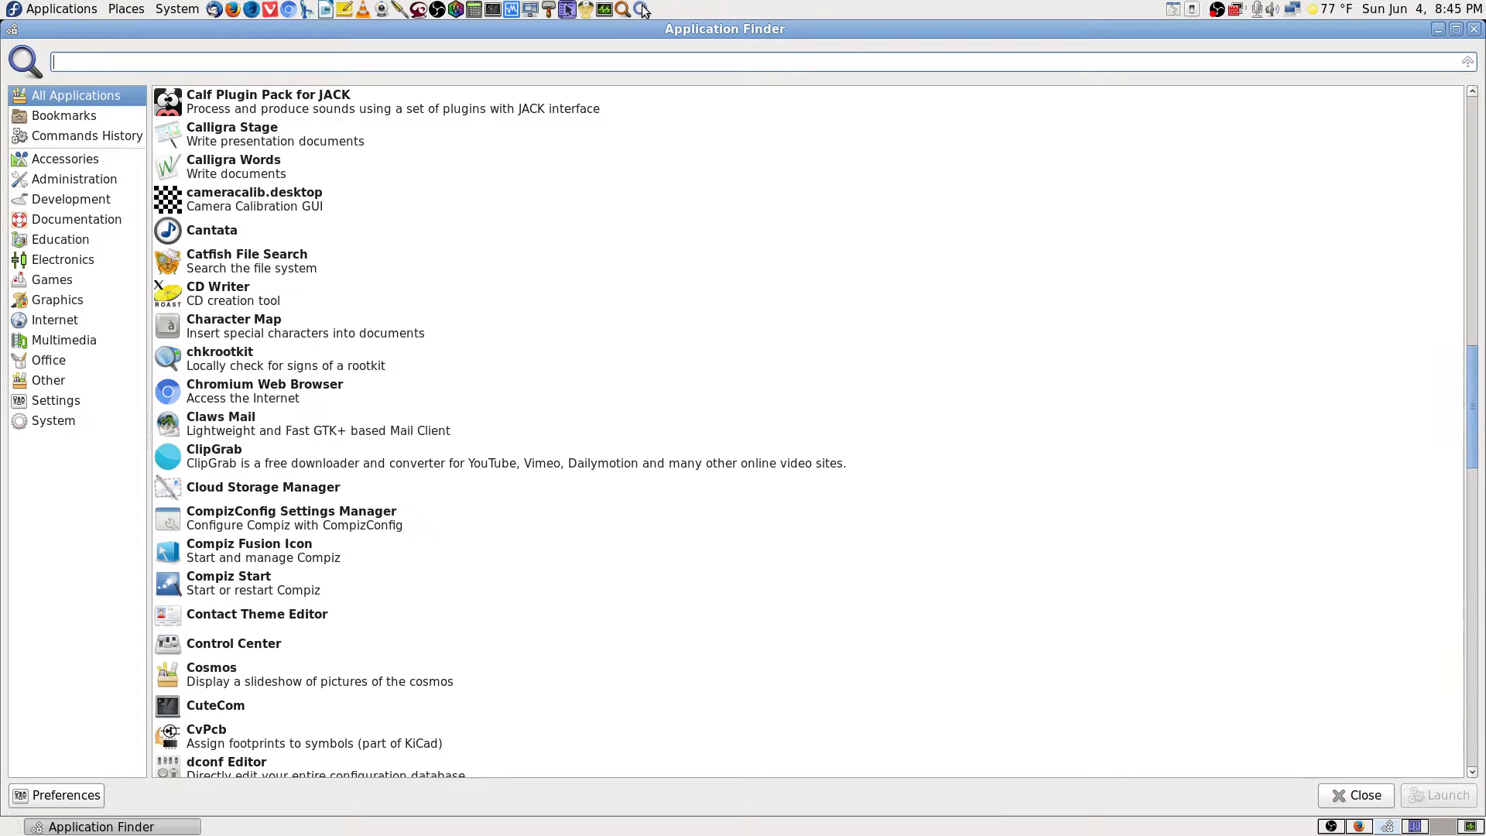
type("usv")
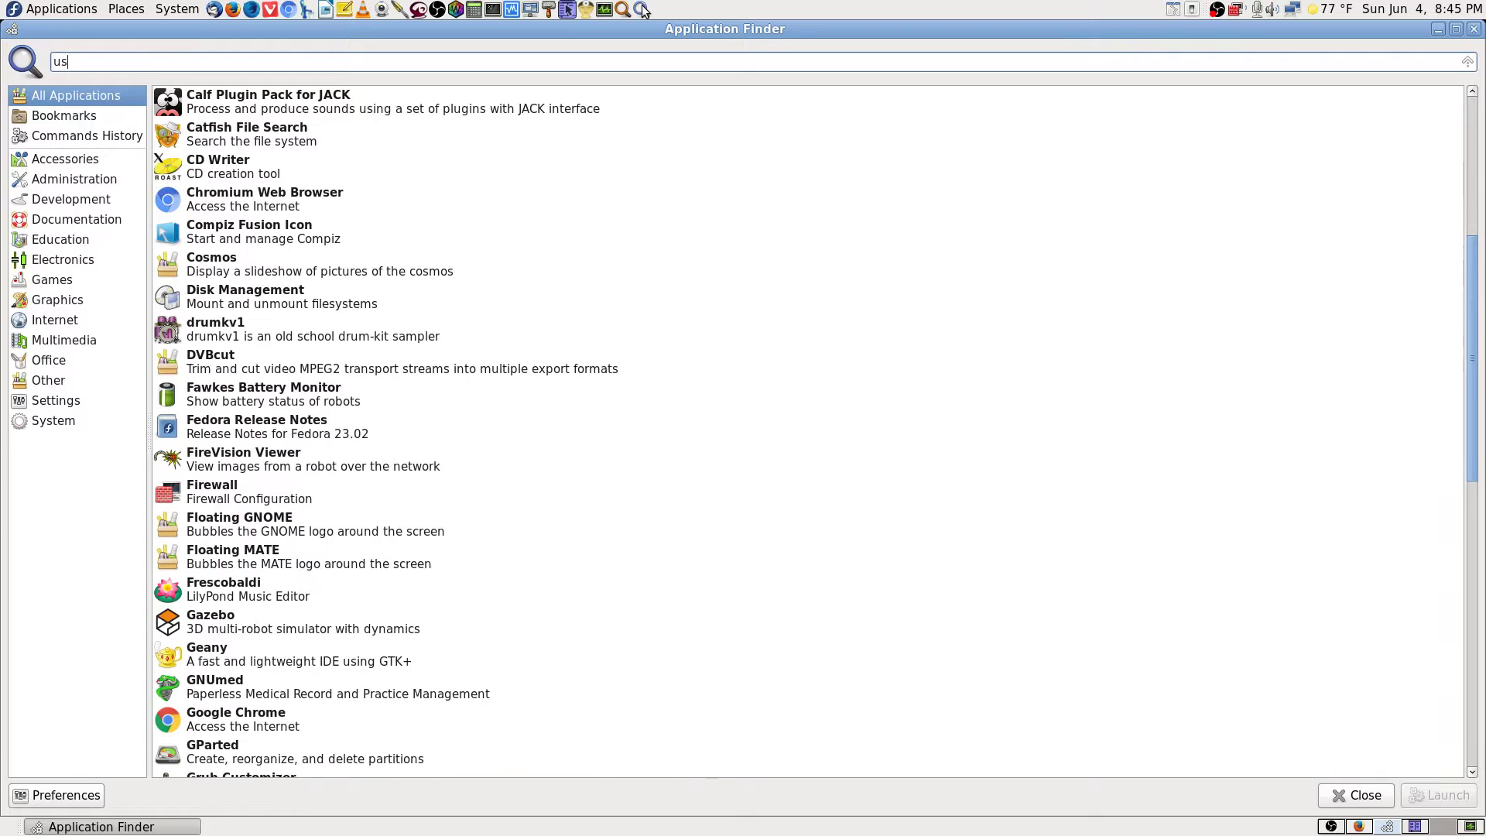
key("BackSpace")
key("BackSpace")
key("BackSpace")
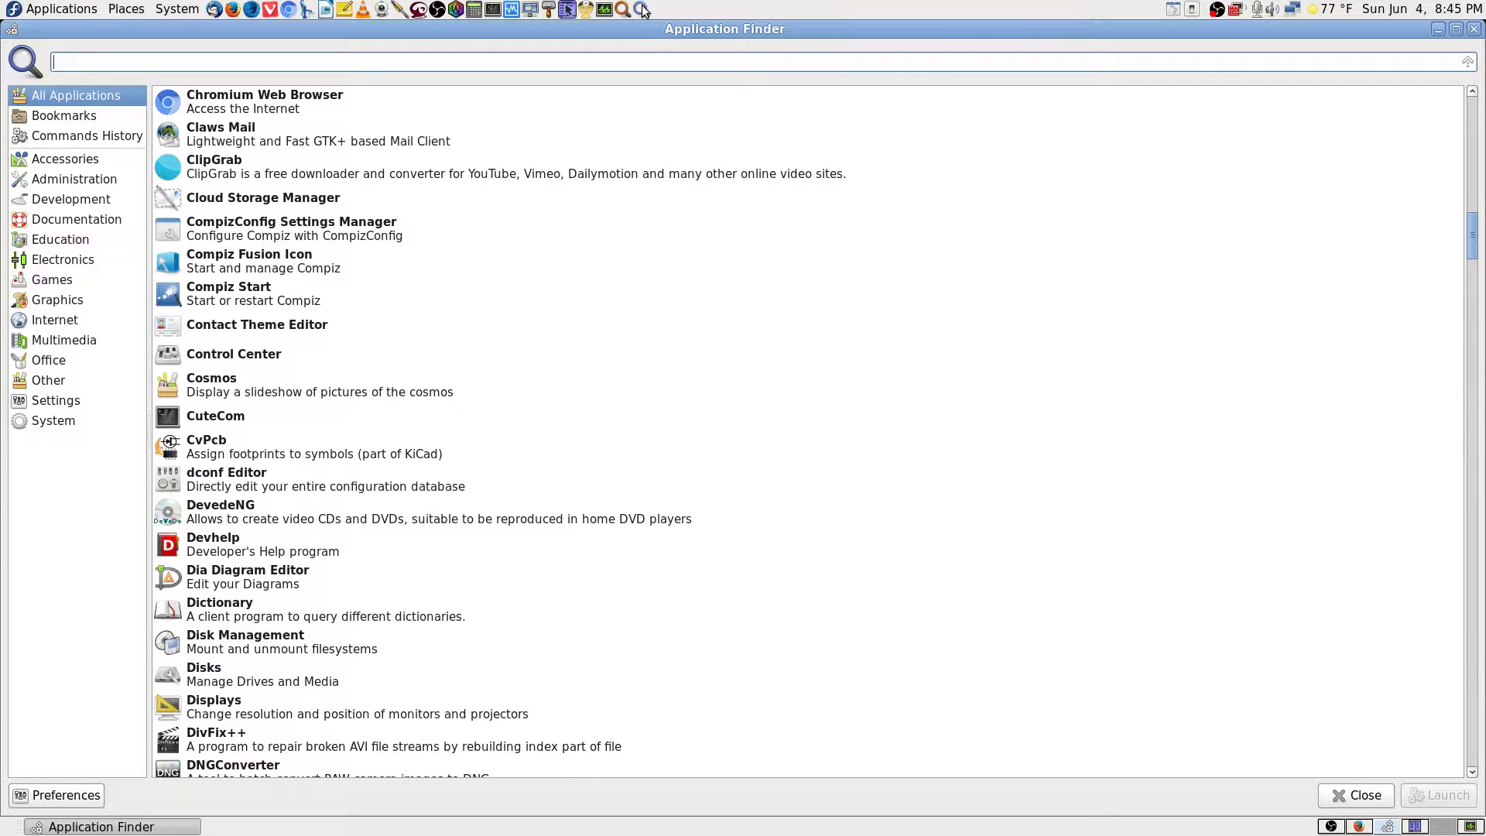
type("usb")
key("Down")
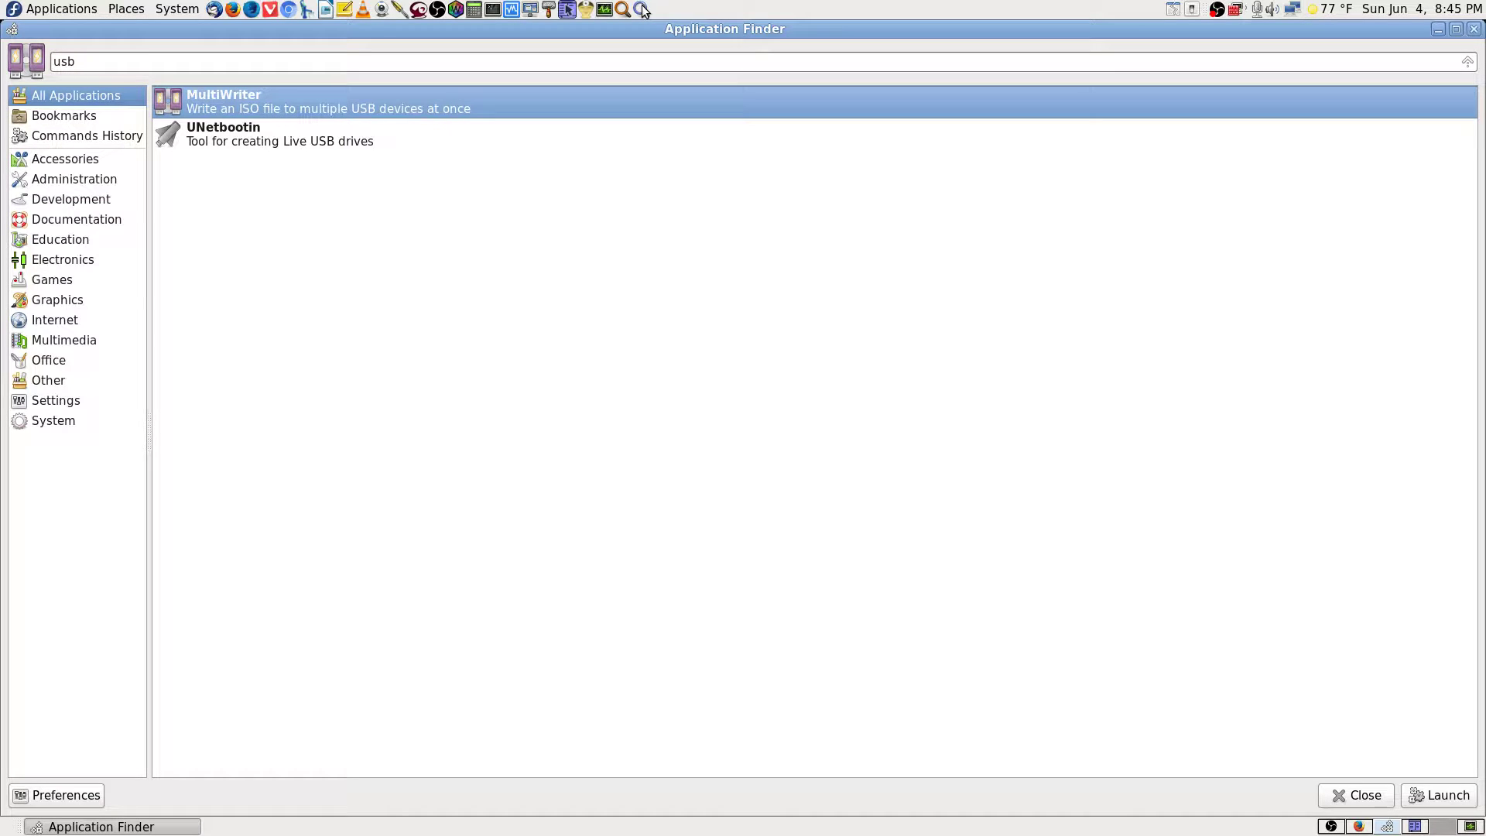
key("Down")
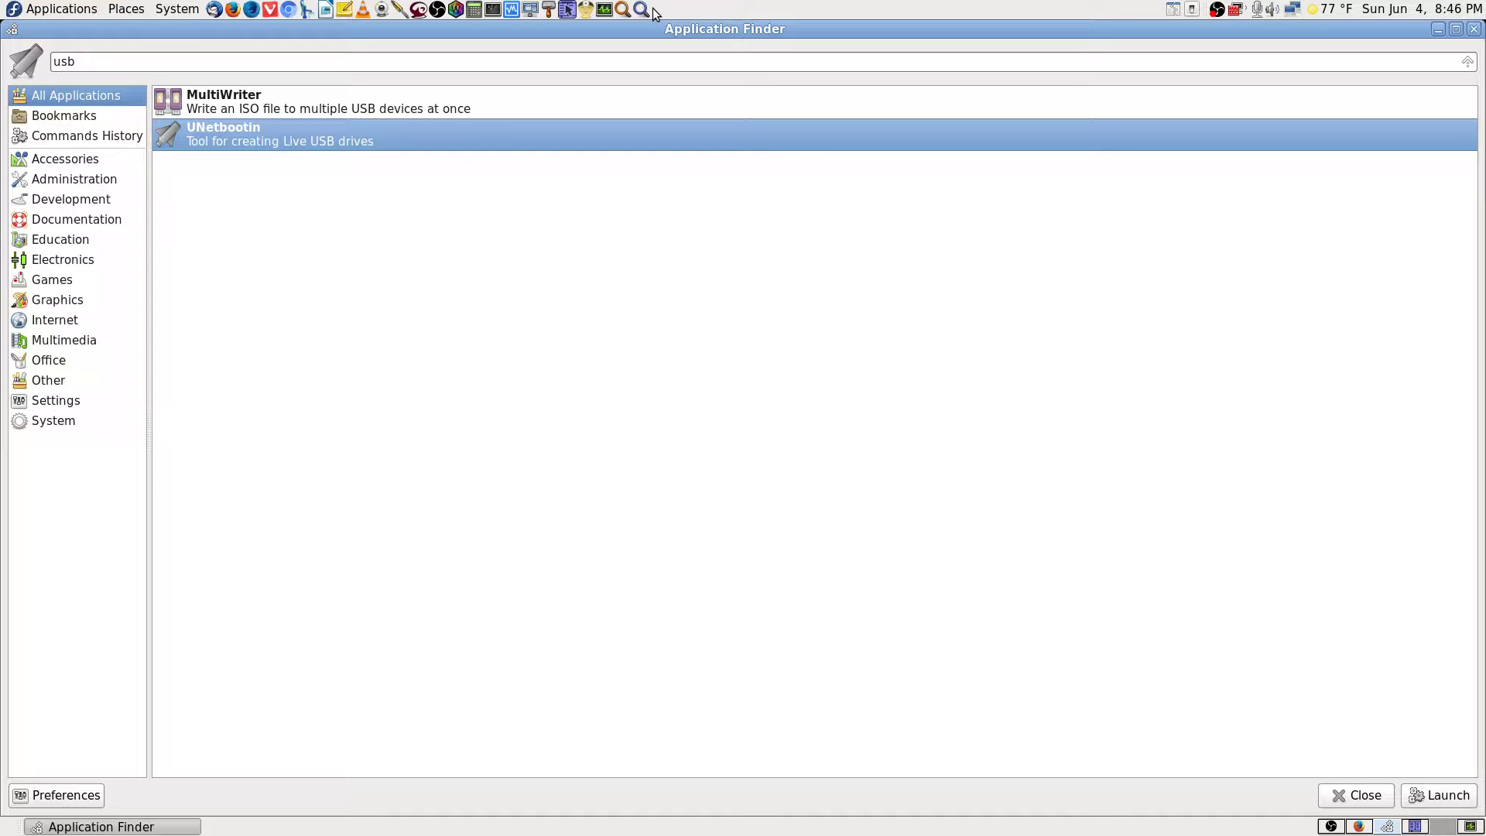
key("Return")
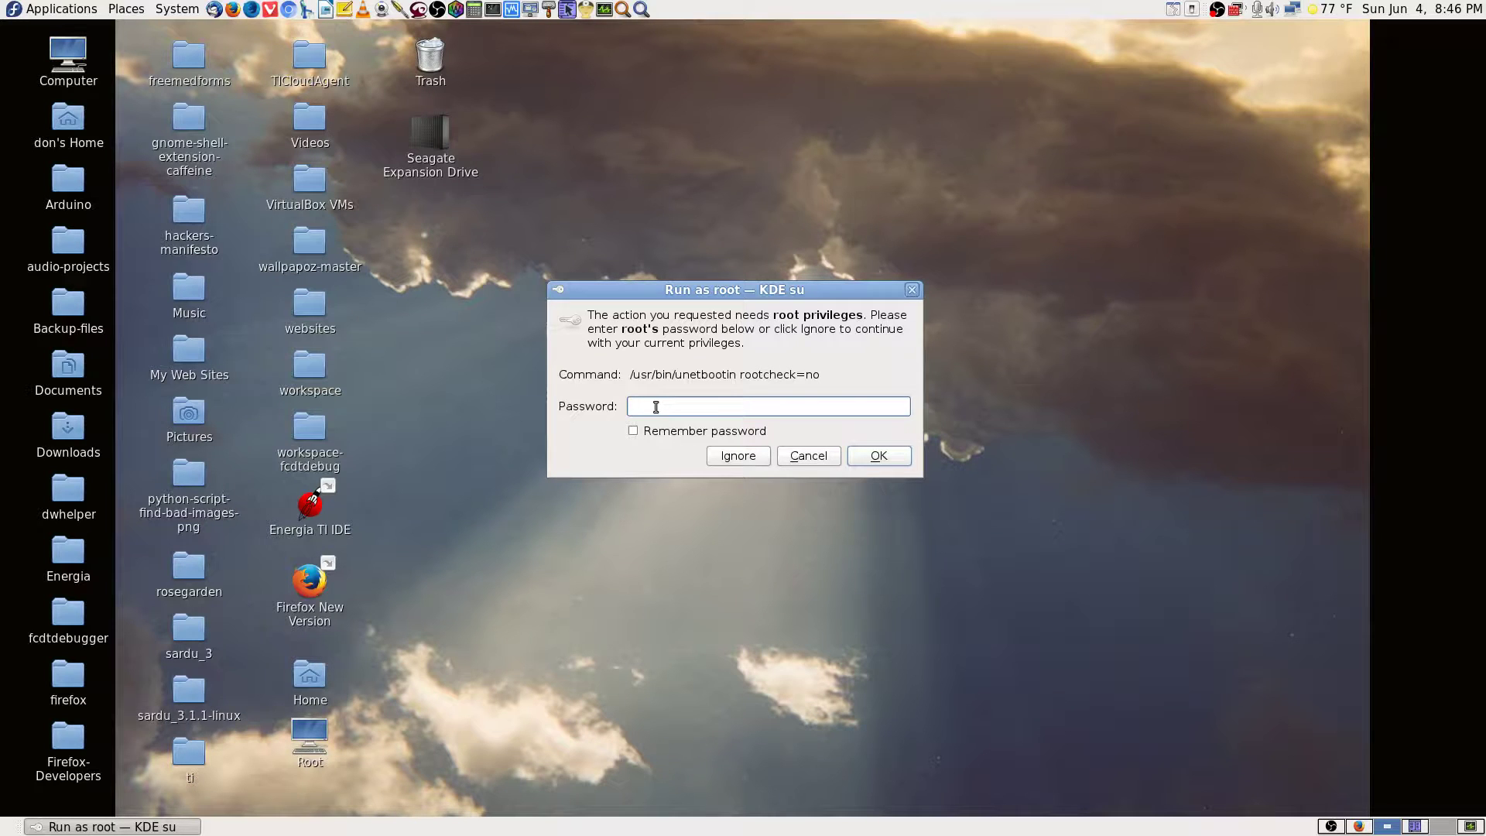
Enter the root password to run UNetbootin as superuser, then return to the Debian guide workspace.
type("••••••••••••")
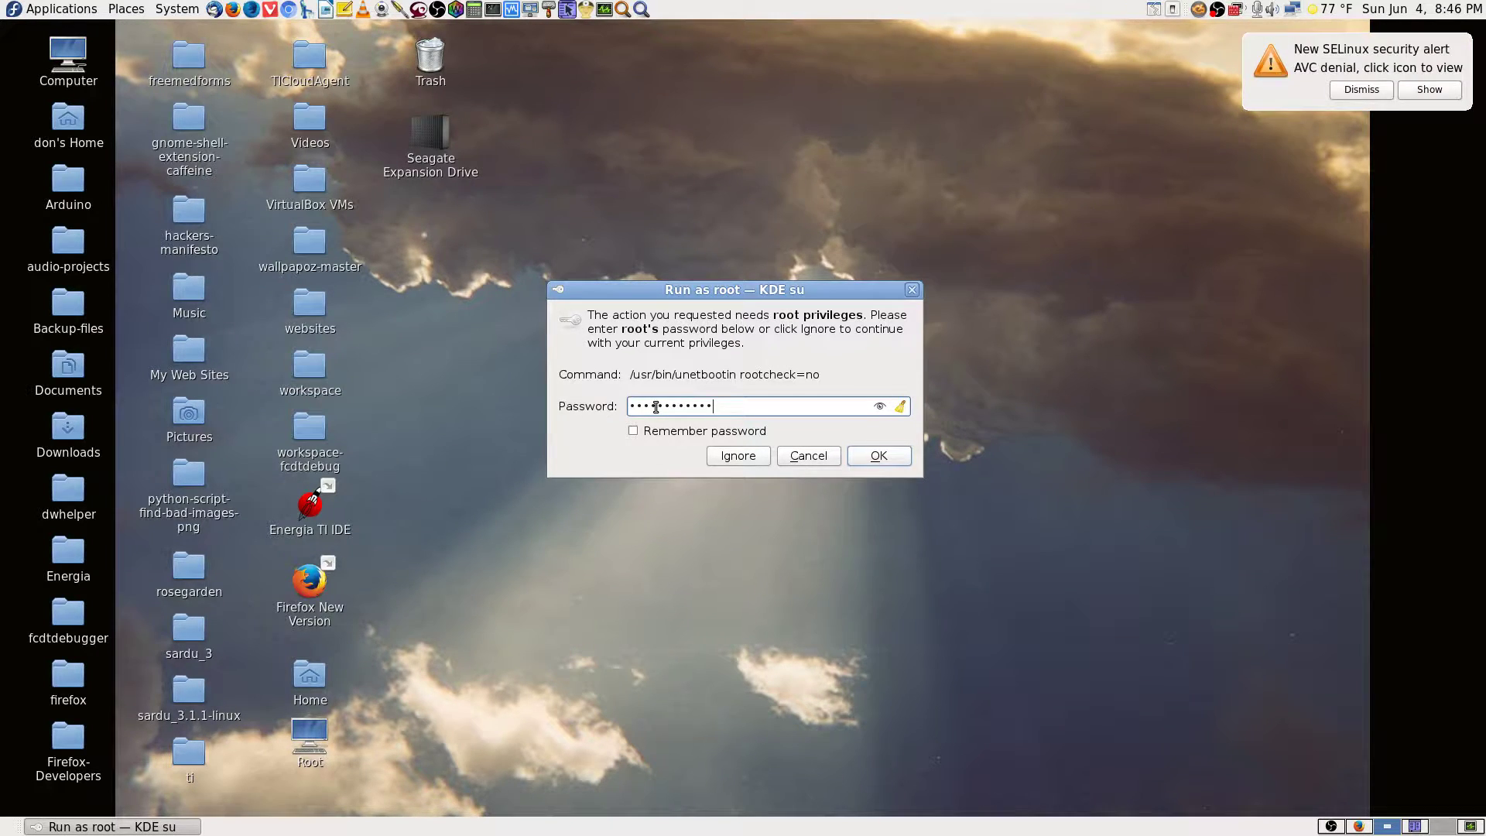
key("Return")
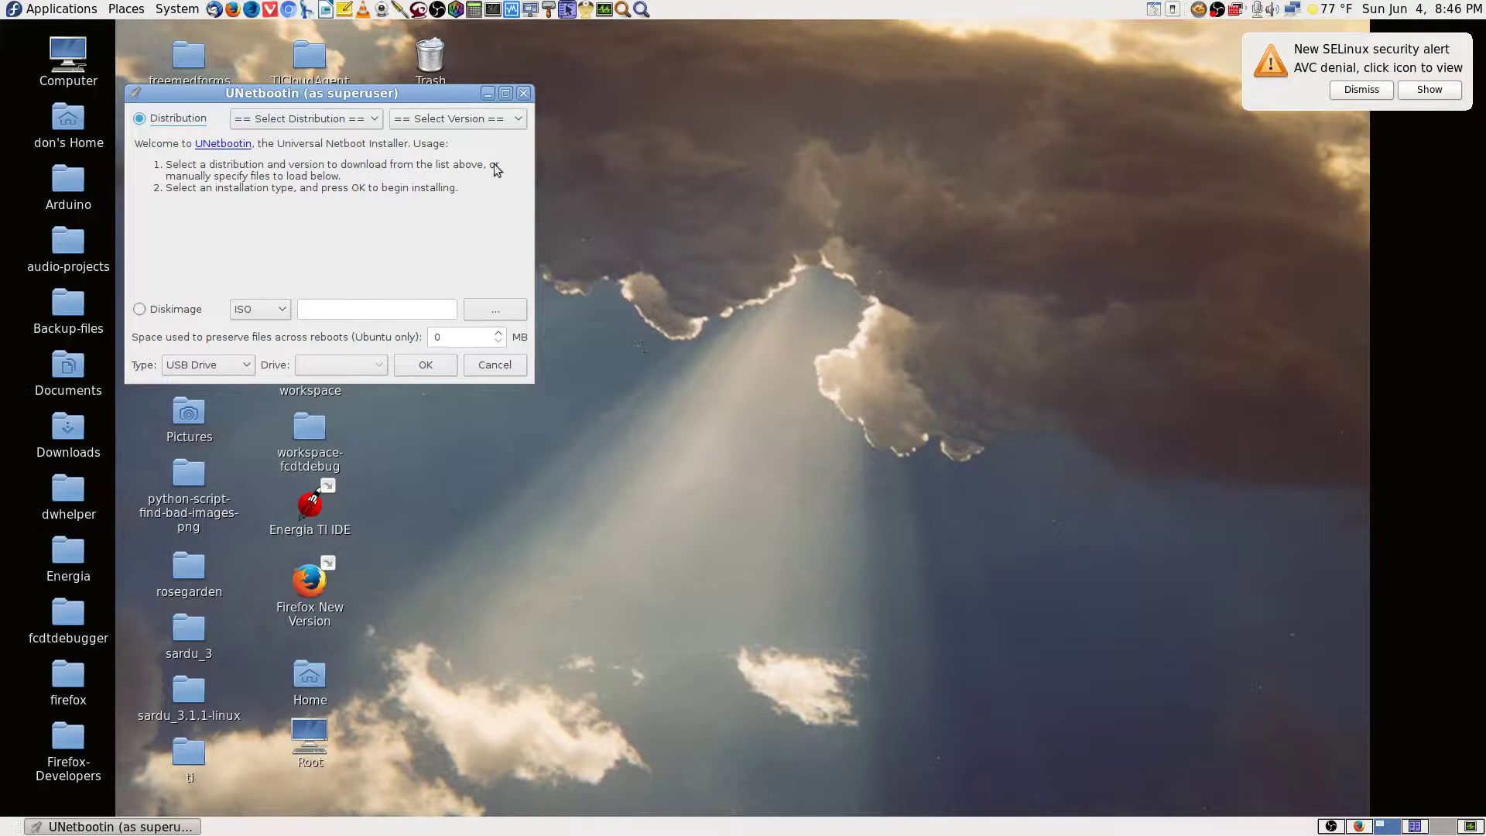
left_click_drag(438, 92, 873, 74)
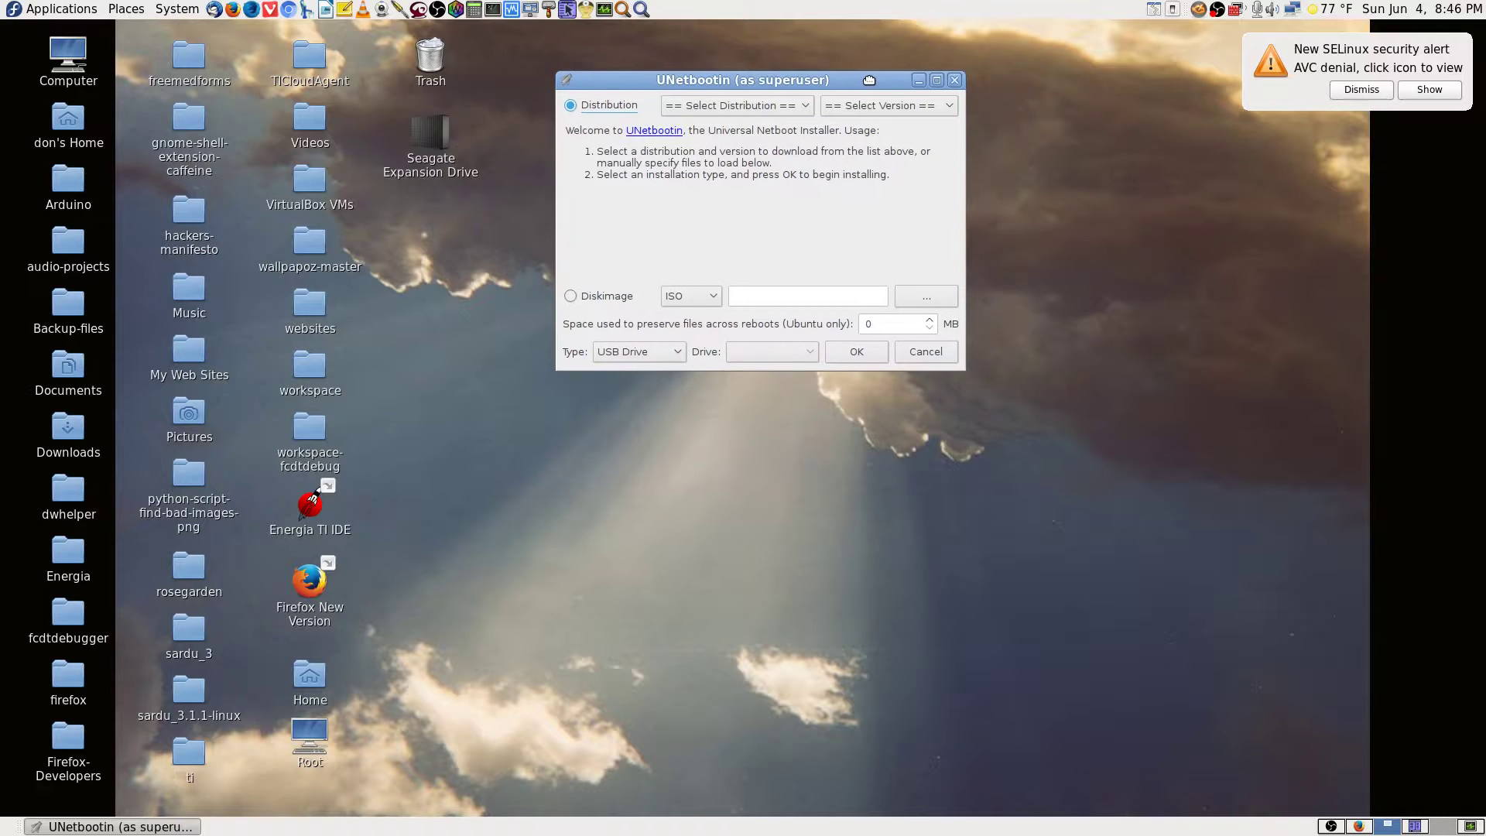
left_click(1360, 827)
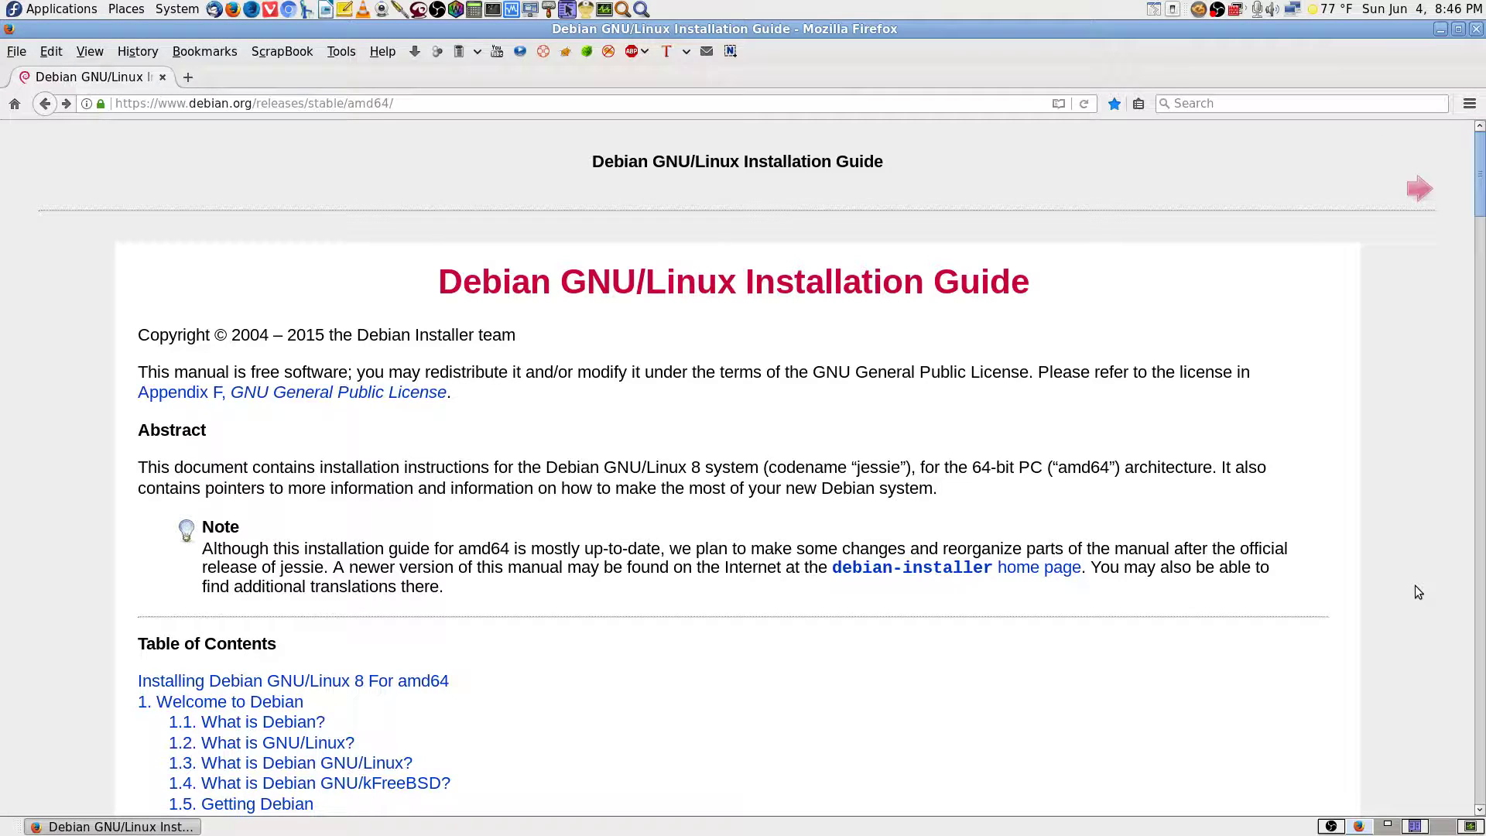
Open the bookmarks Library and browse the folder tree to the YUMI USB creator folder.
key("ctrl+shift+o")
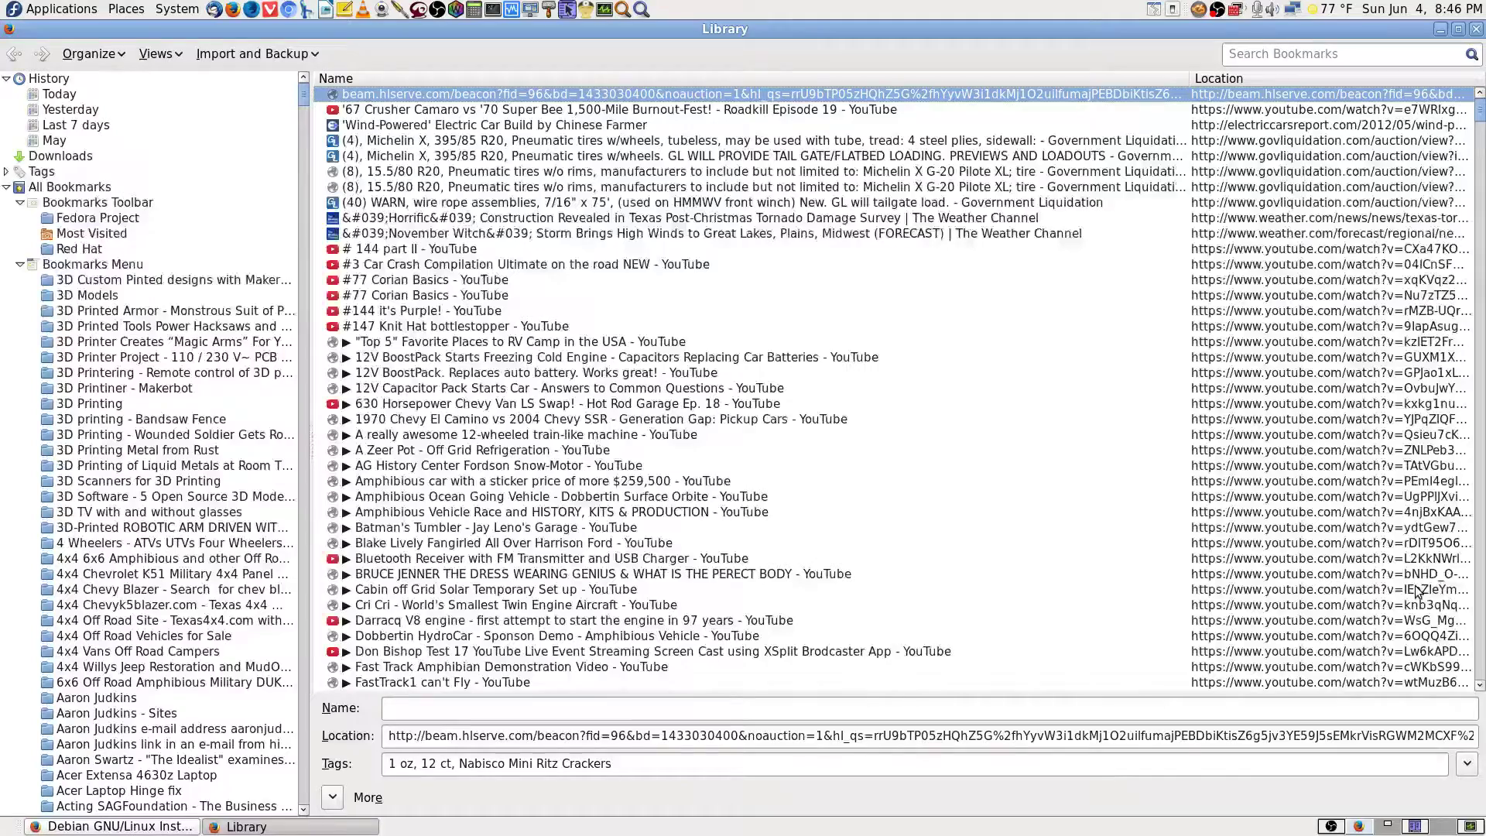
type("un")
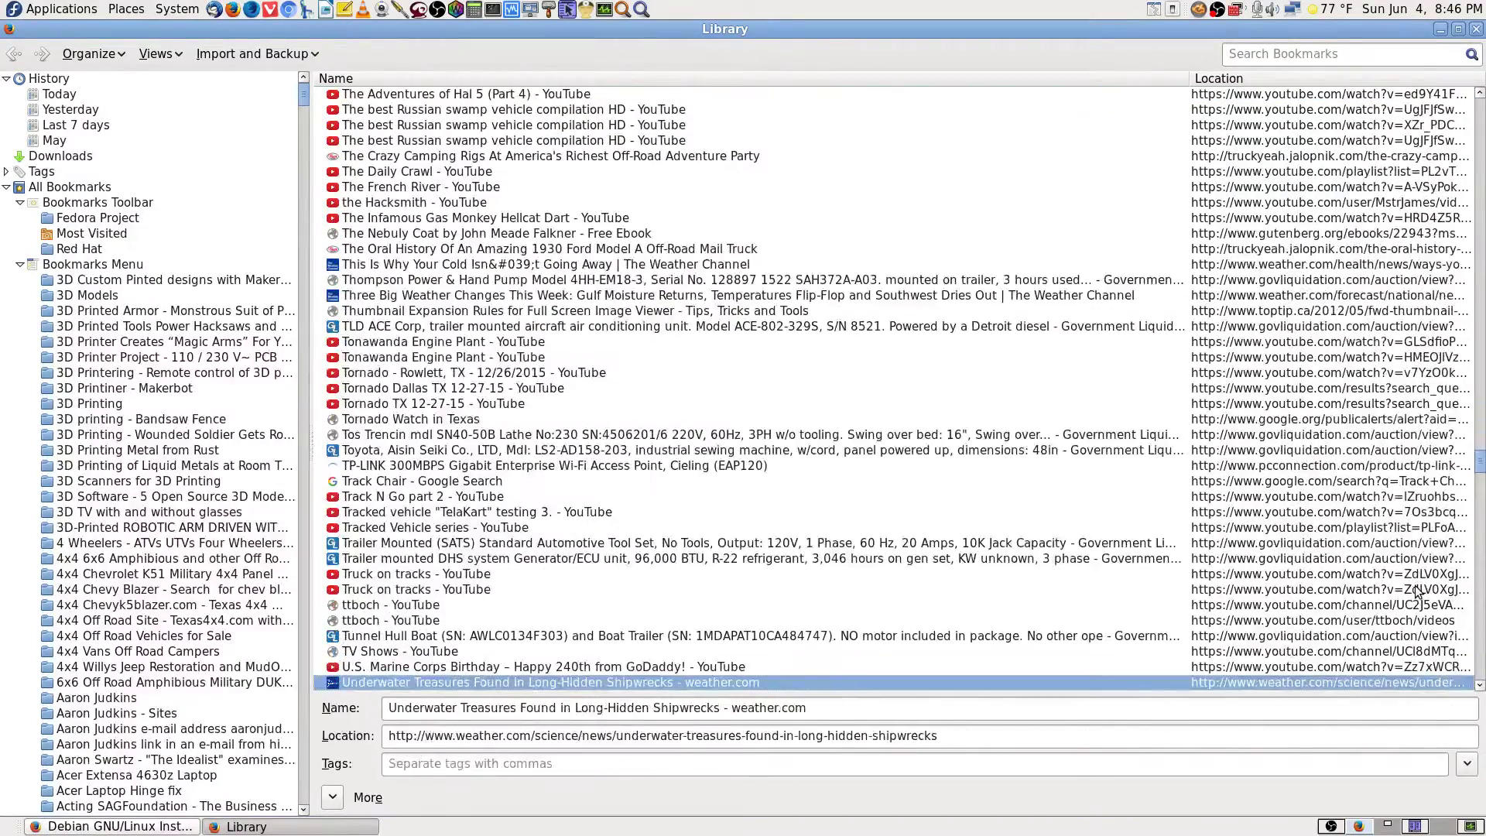
left_click(174, 279)
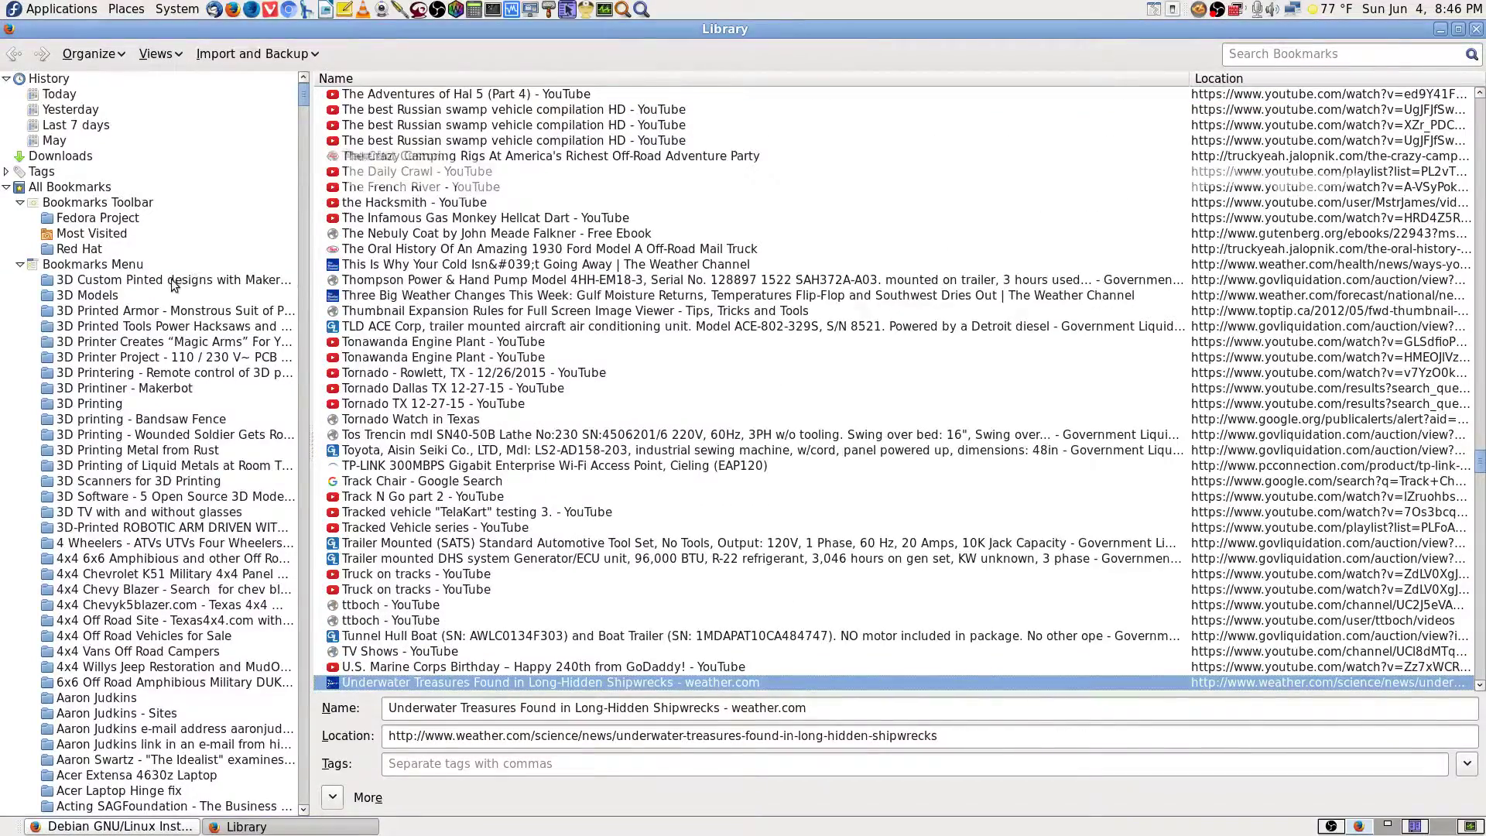
type("linux")
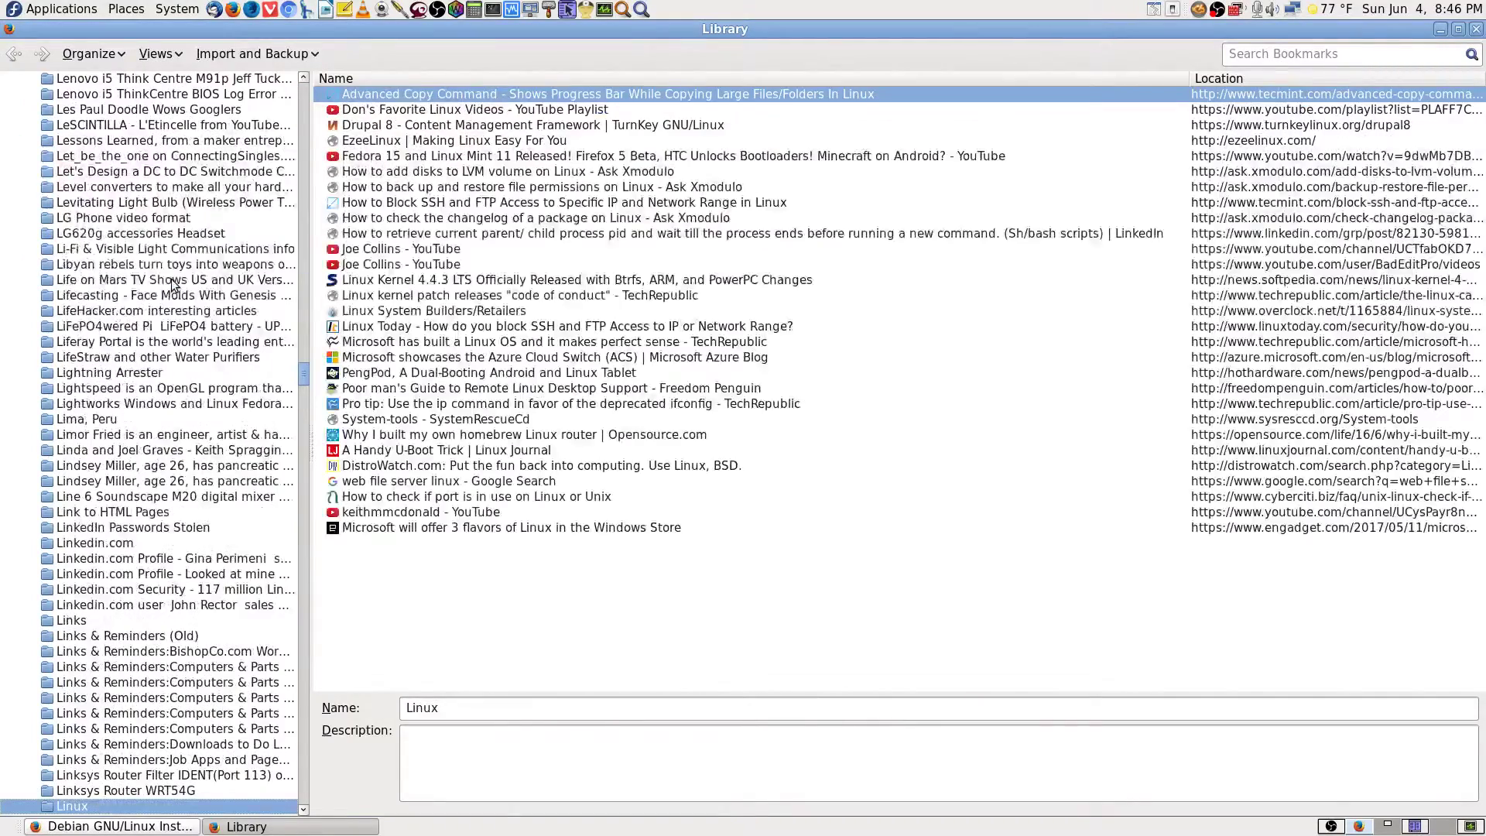
scroll(106, 385, "down", 9)
scroll(106, 385, "down", 7)
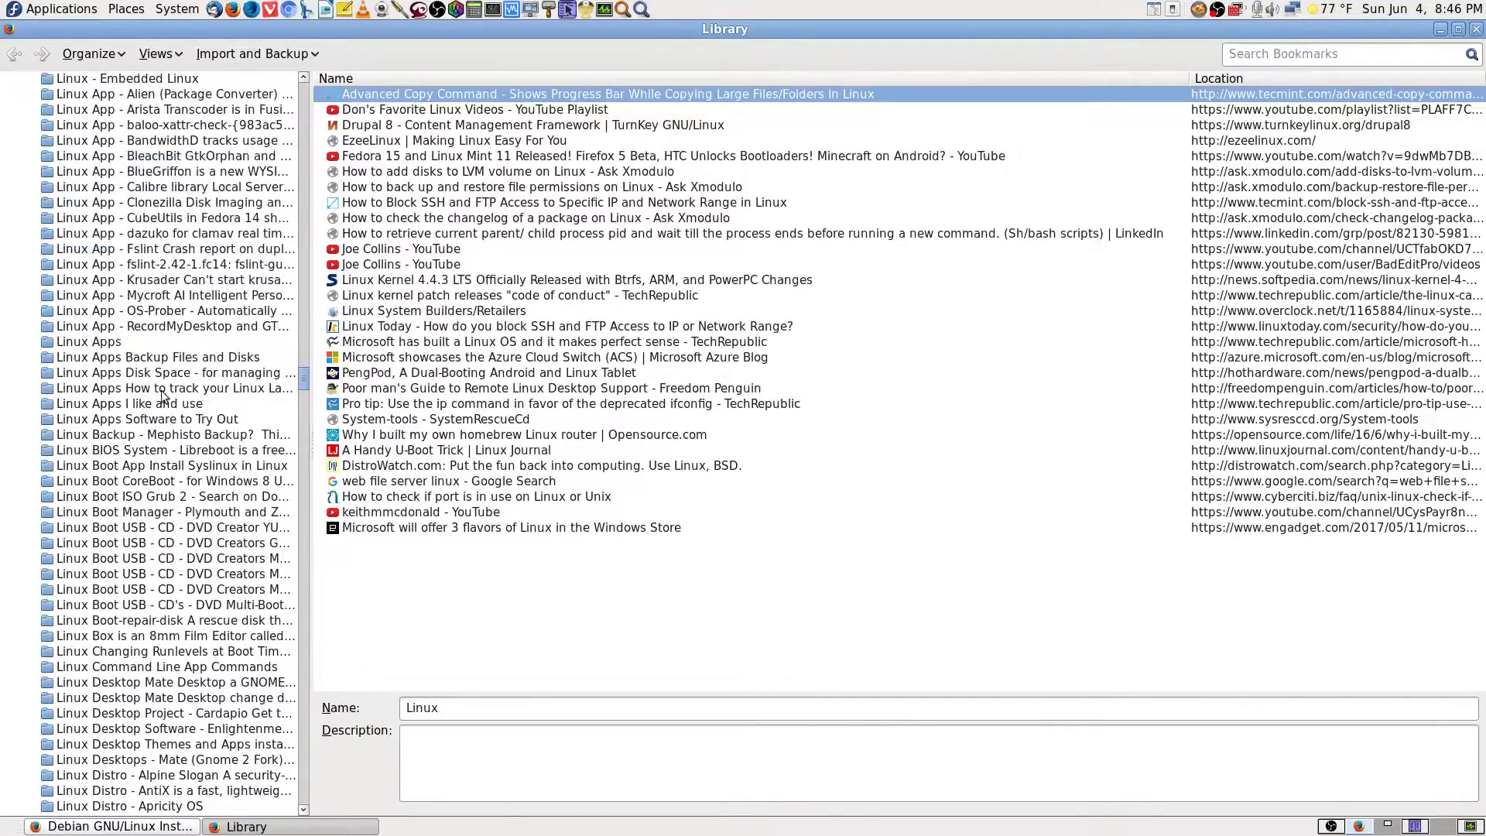
left_click(175, 530)
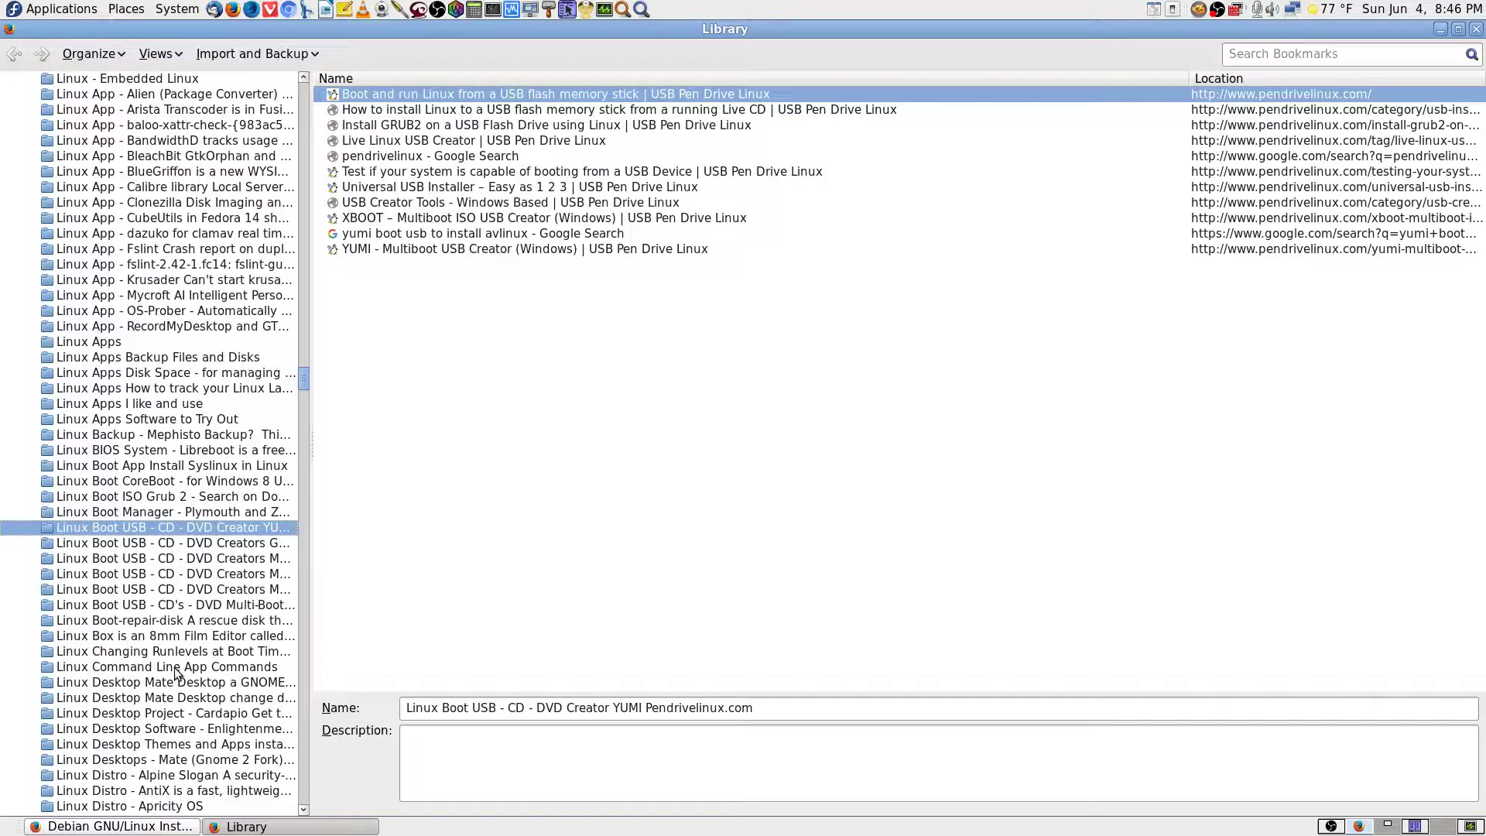
Step through the USB creator, Easy2Boot, RMPrepUSB and rescue folders, settling on YUMI Pendrivelinux.
key("Down")
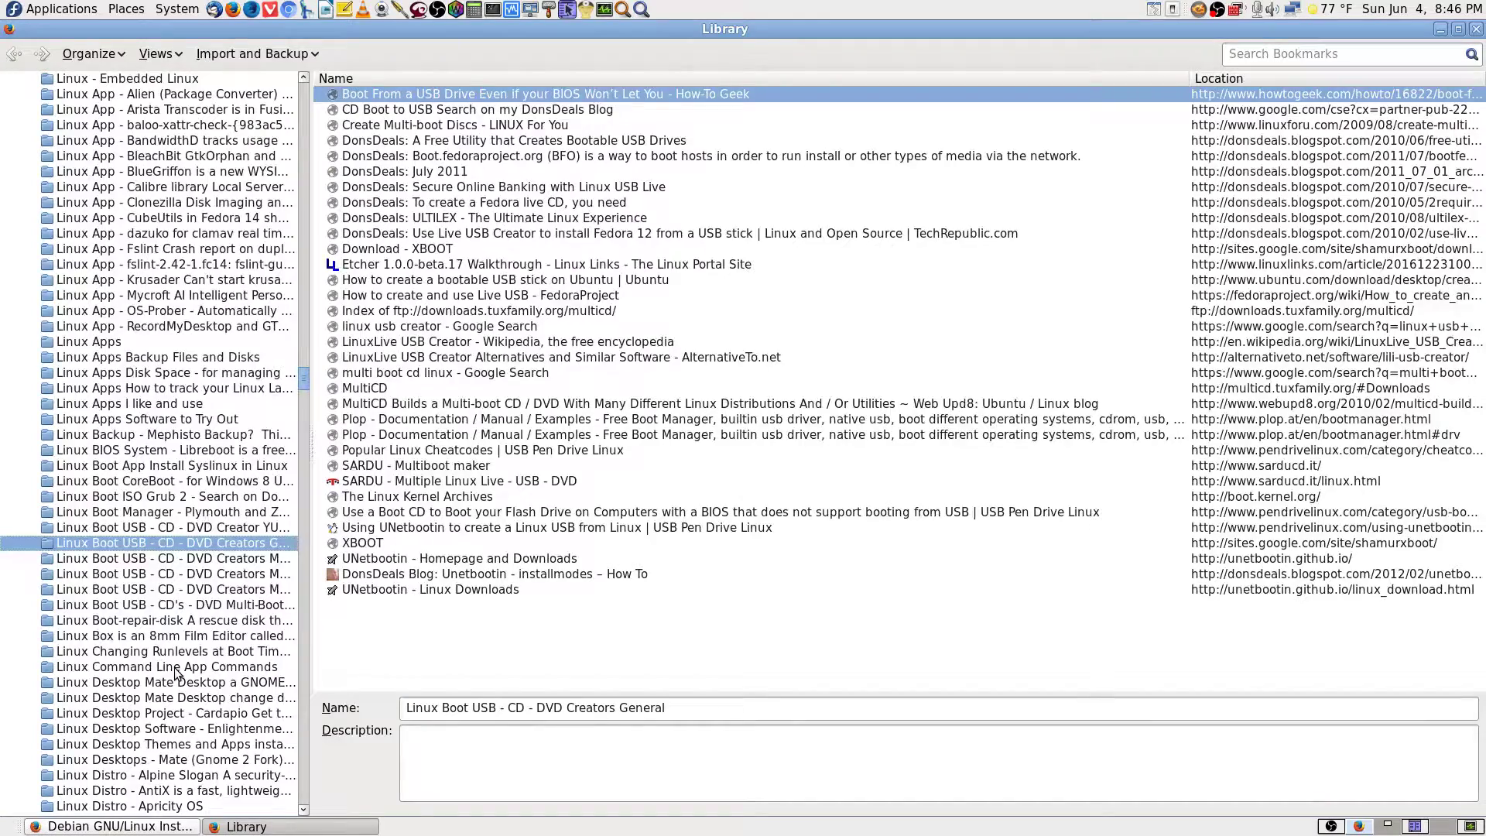
key("Down")
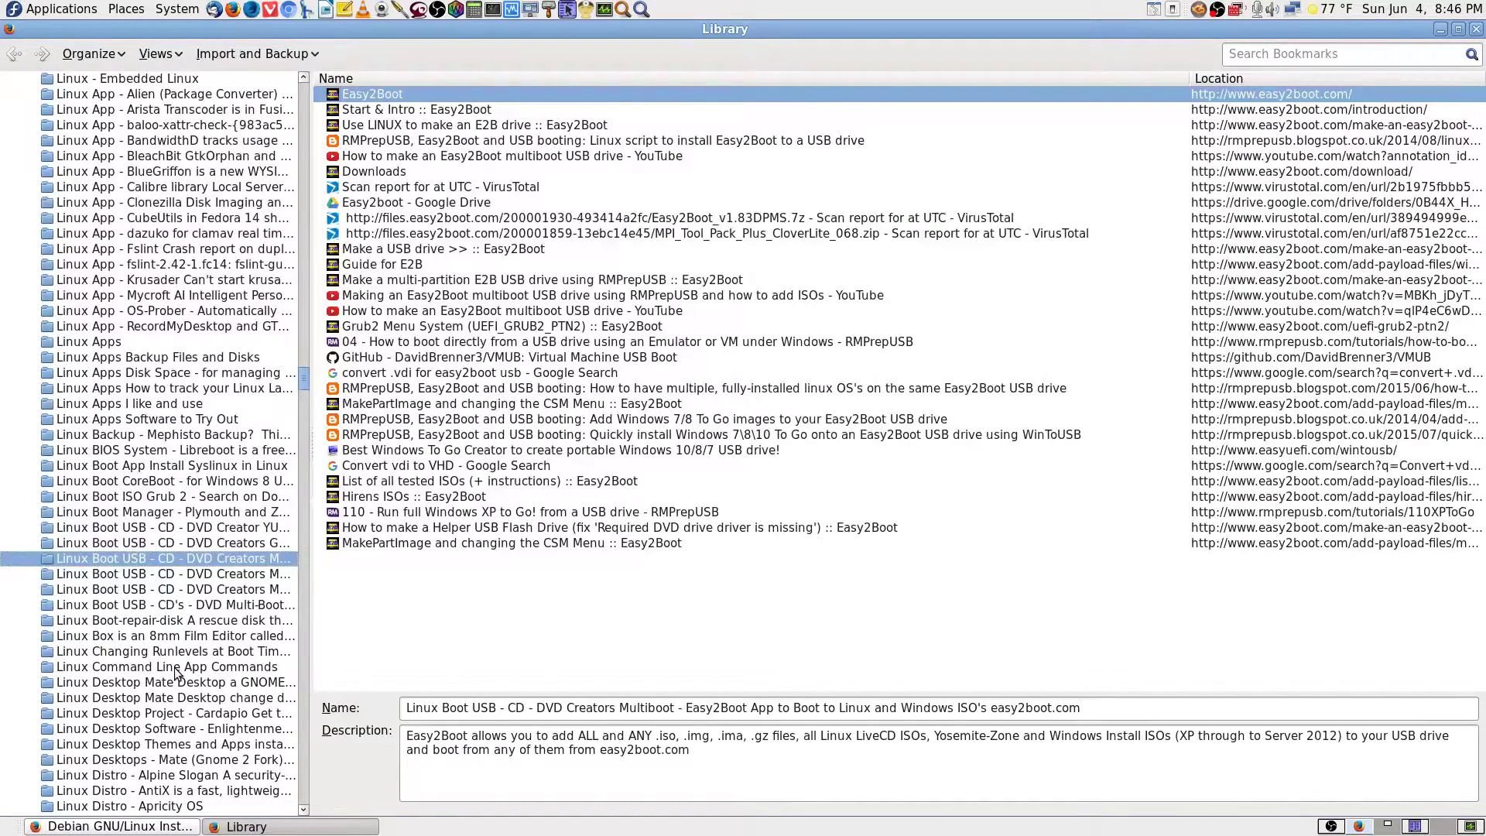
key("Down")
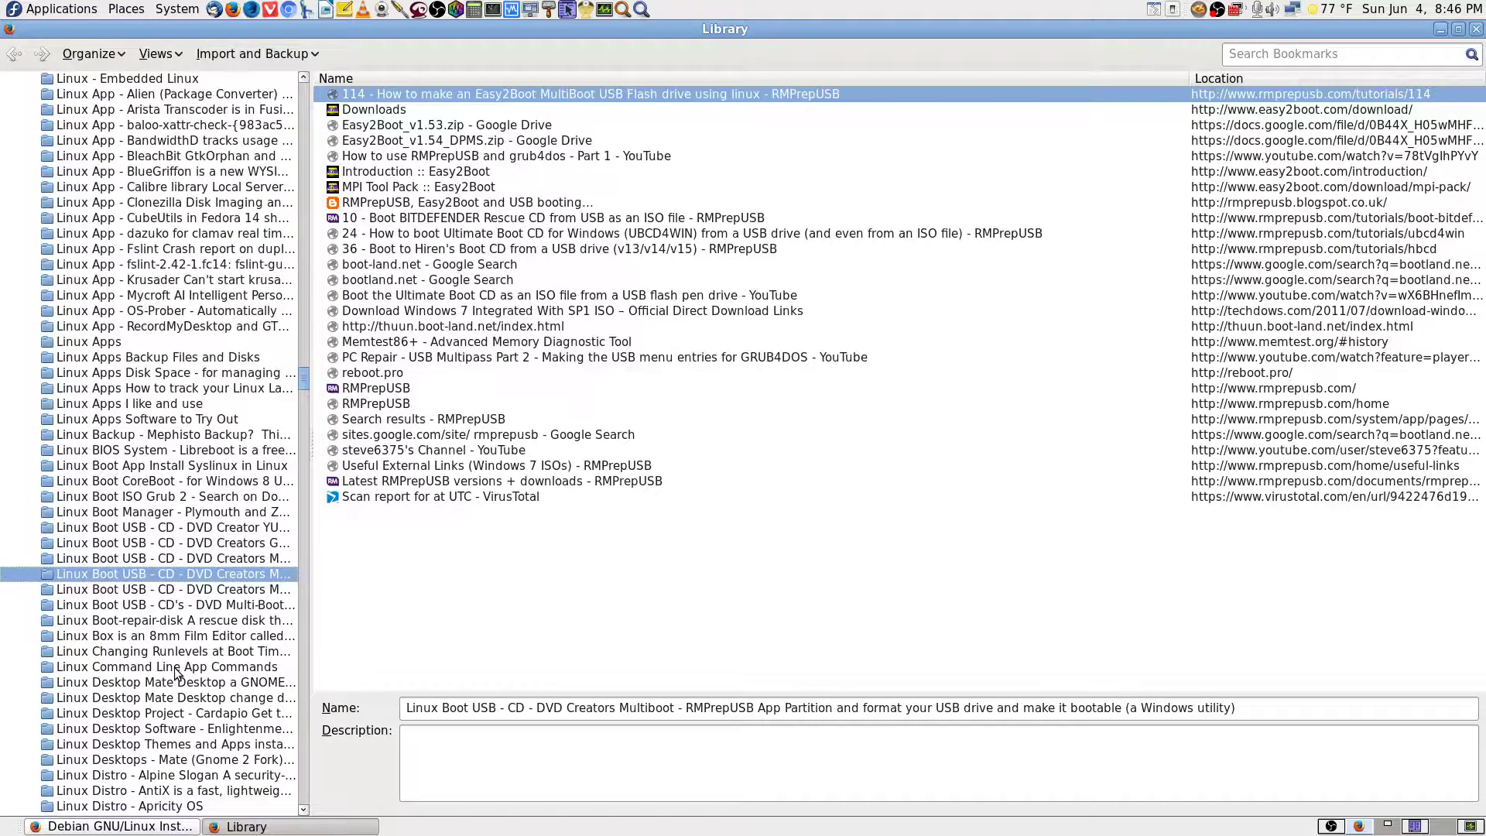
key("Down")
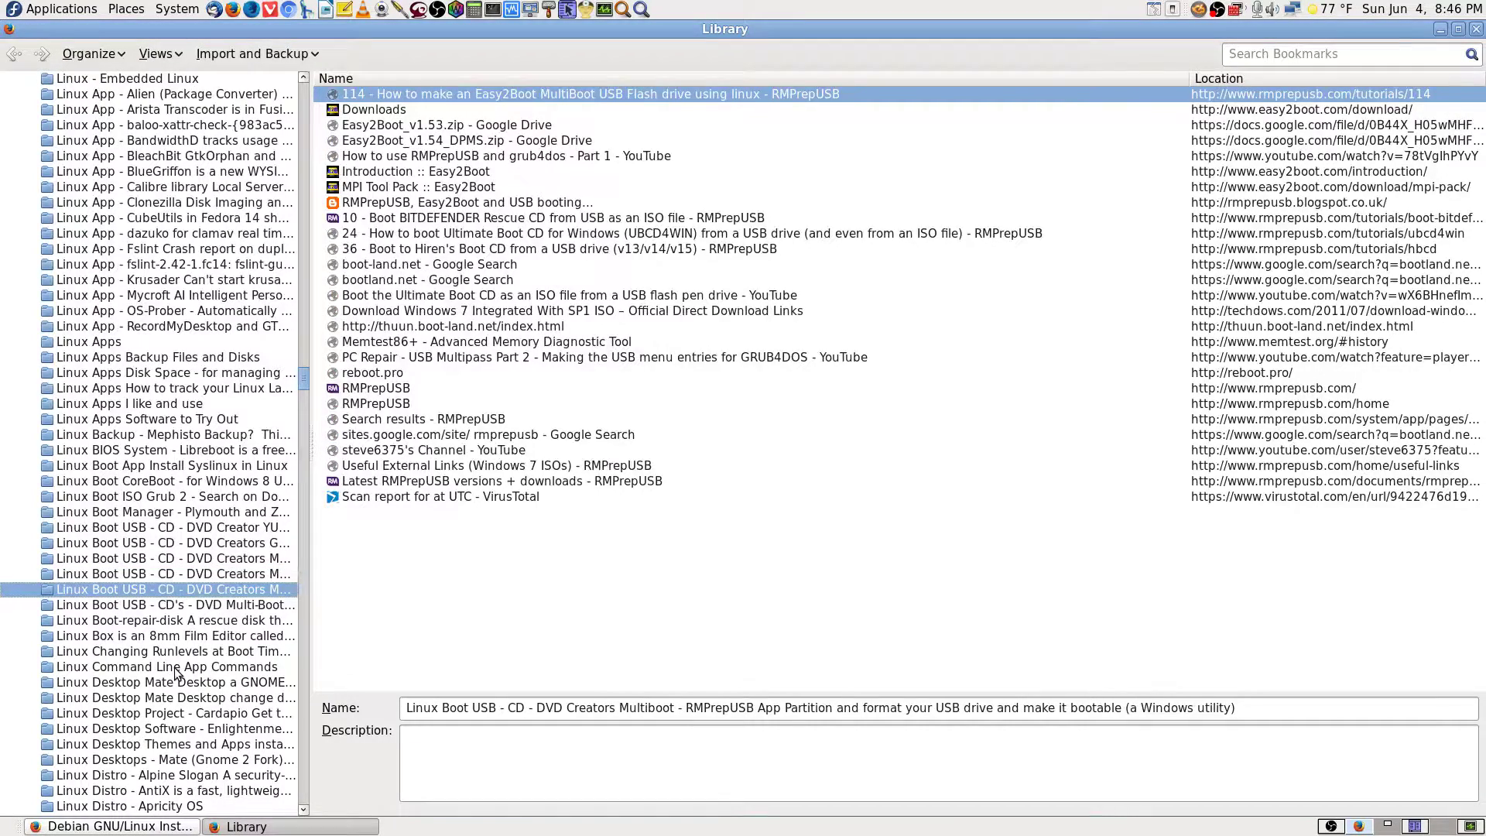
key("Down")
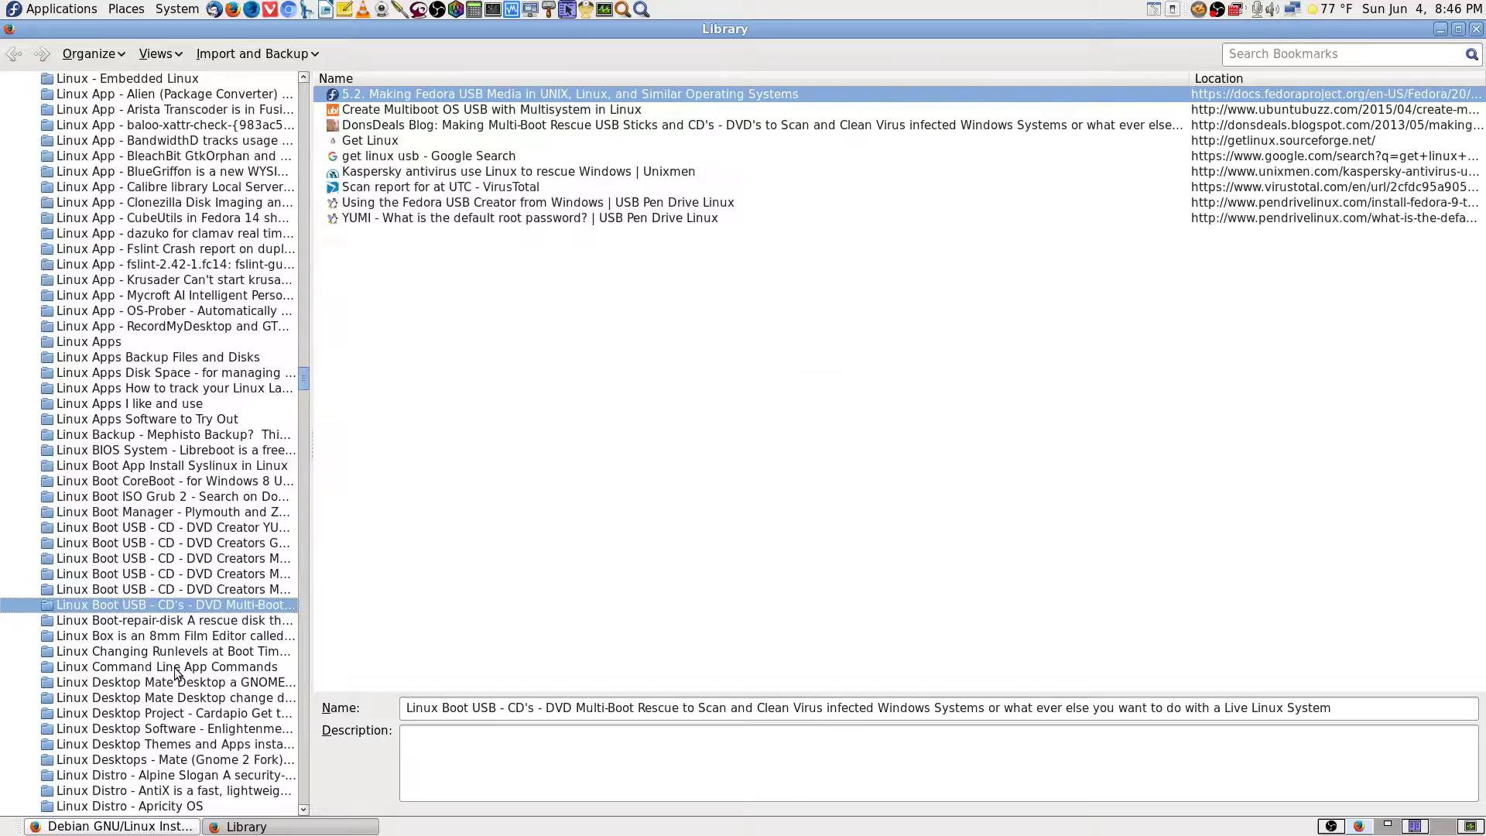
key("Up")
key("Up")
key("Up")
key("Up")
key("Up")
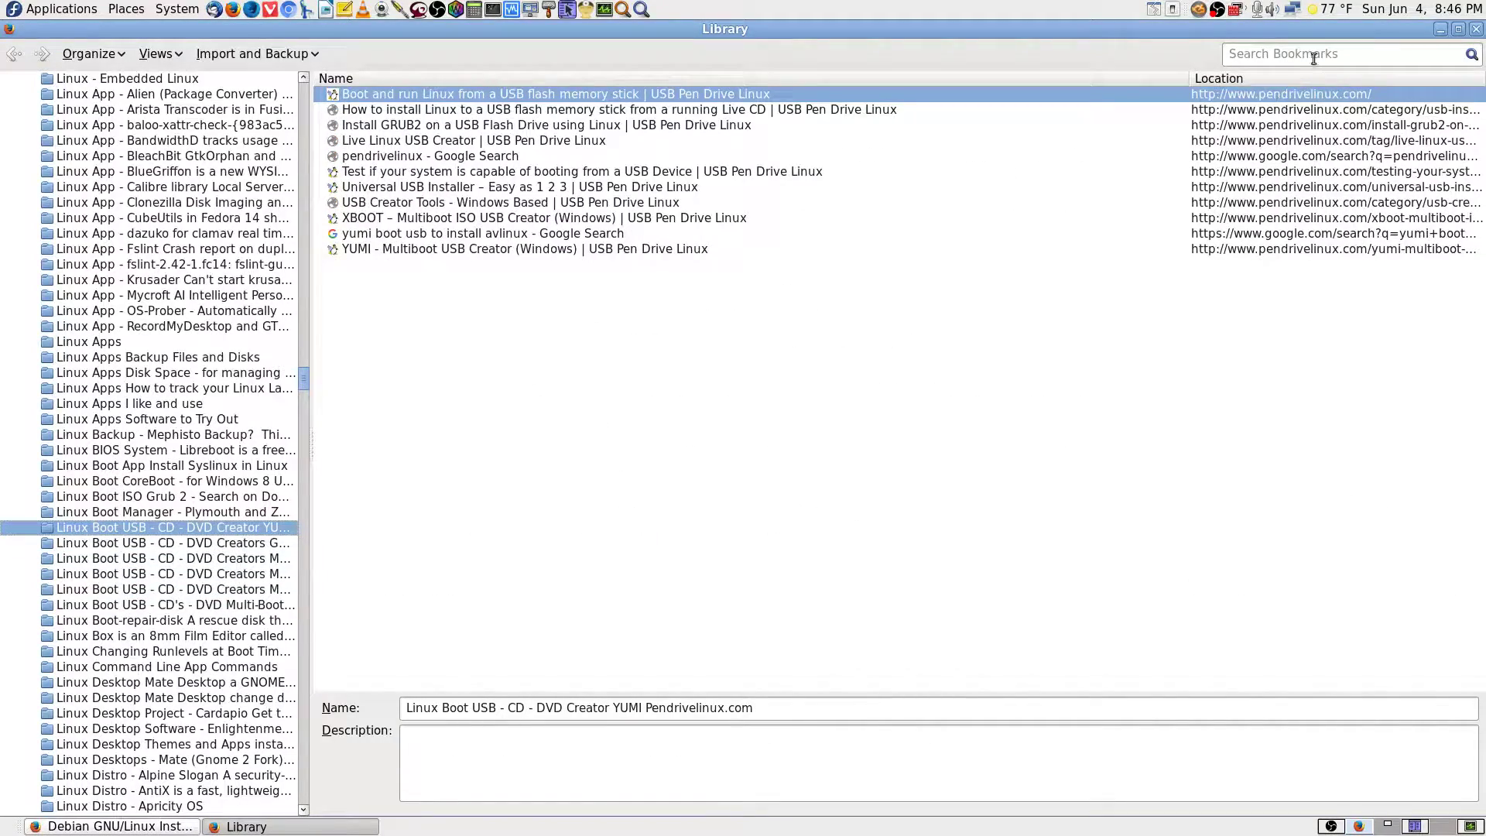
Search the bookmarks for 'unetbootin' and open the UNetbootin - Linux Downloads bookmark.
left_click(1284, 56)
type("unetbootin")
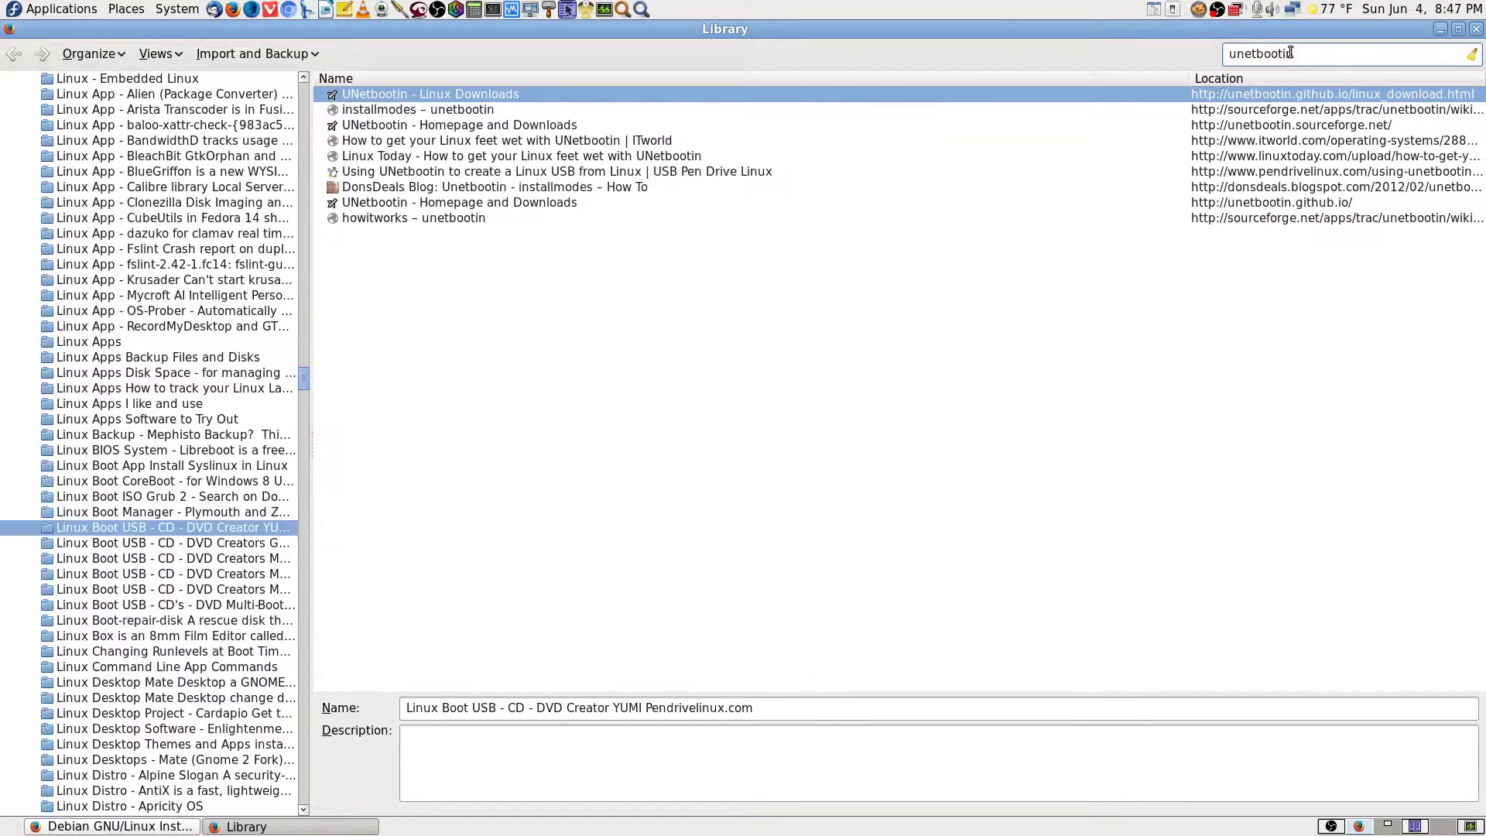
double_click(495, 94)
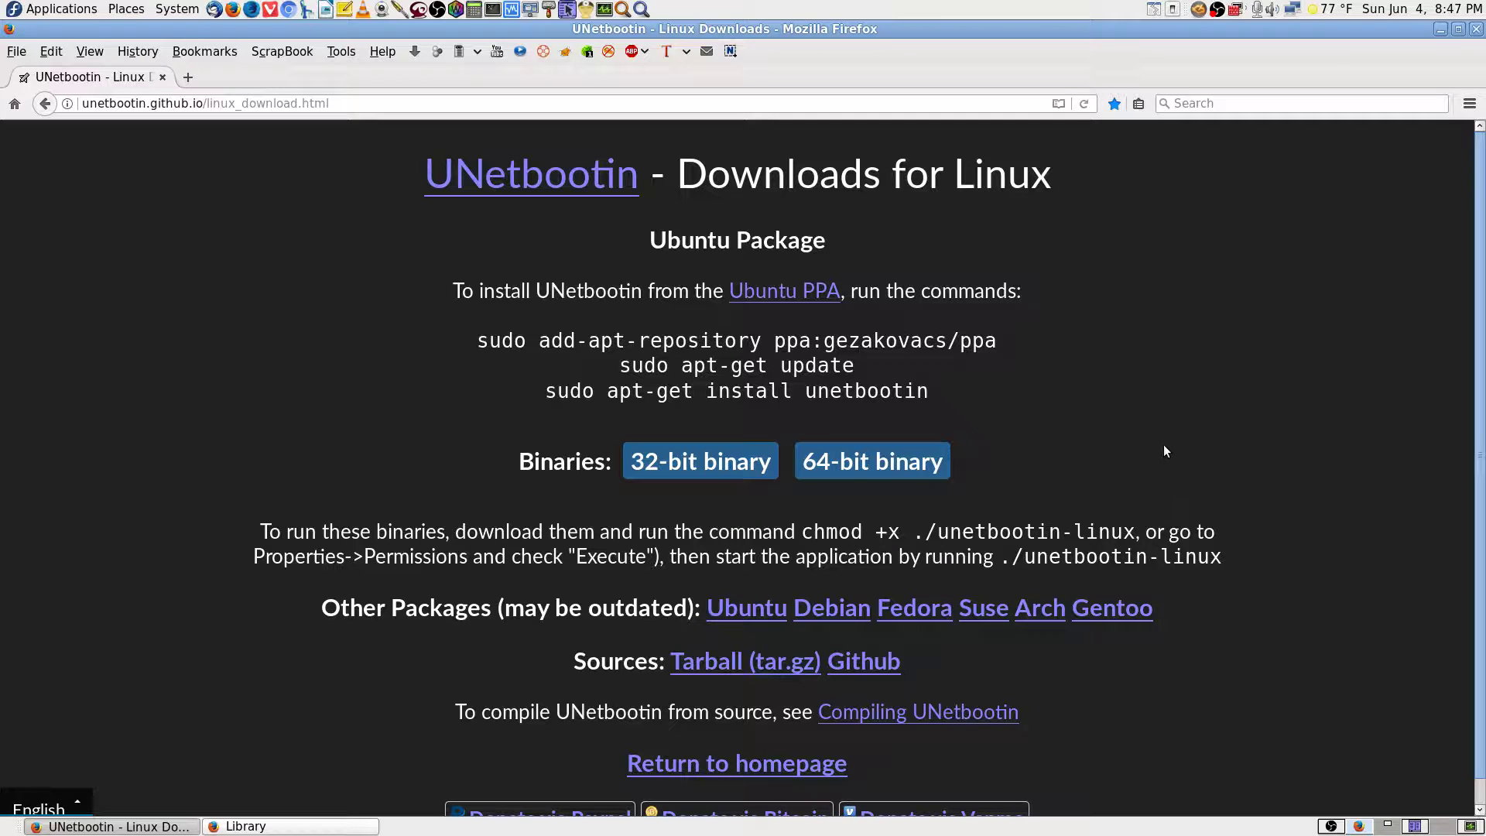
scroll(1265, 516, "down", 1)
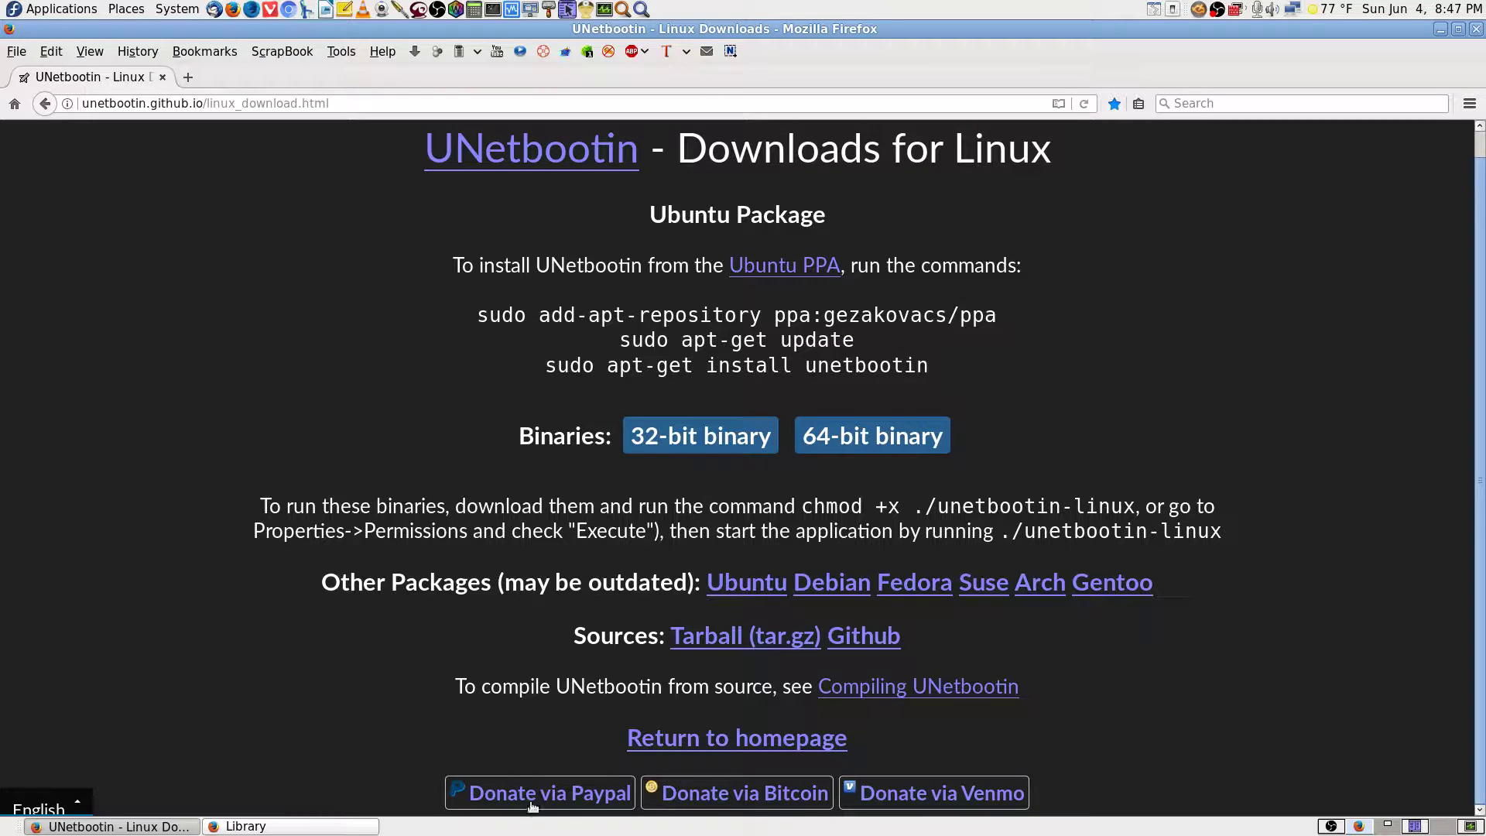
From the Library, open the DonsDeals Blog 'Unetbootin - installmodes – How To' bookmark.
left_click(290, 826)
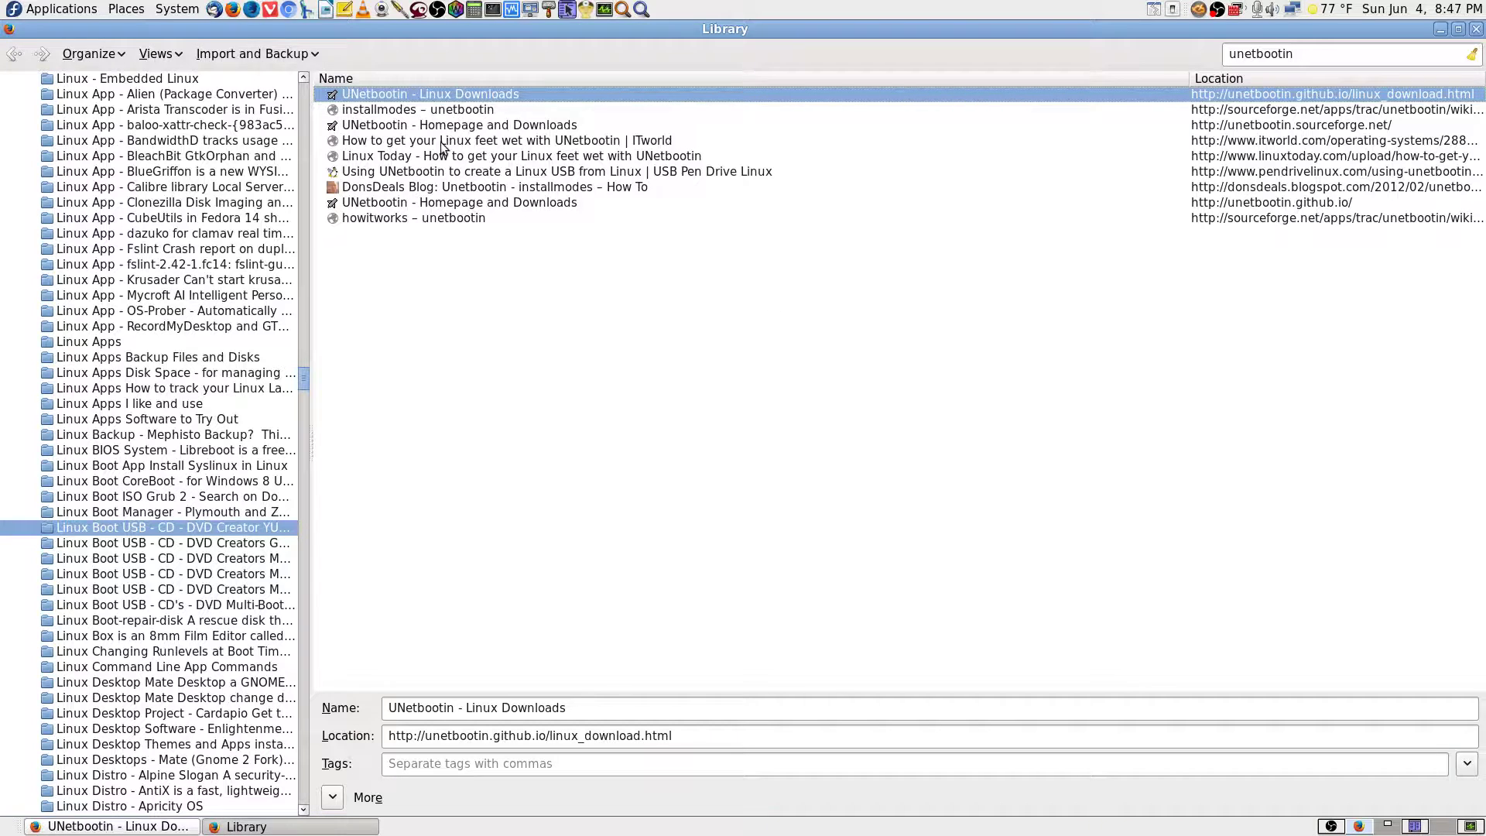
double_click(435, 188)
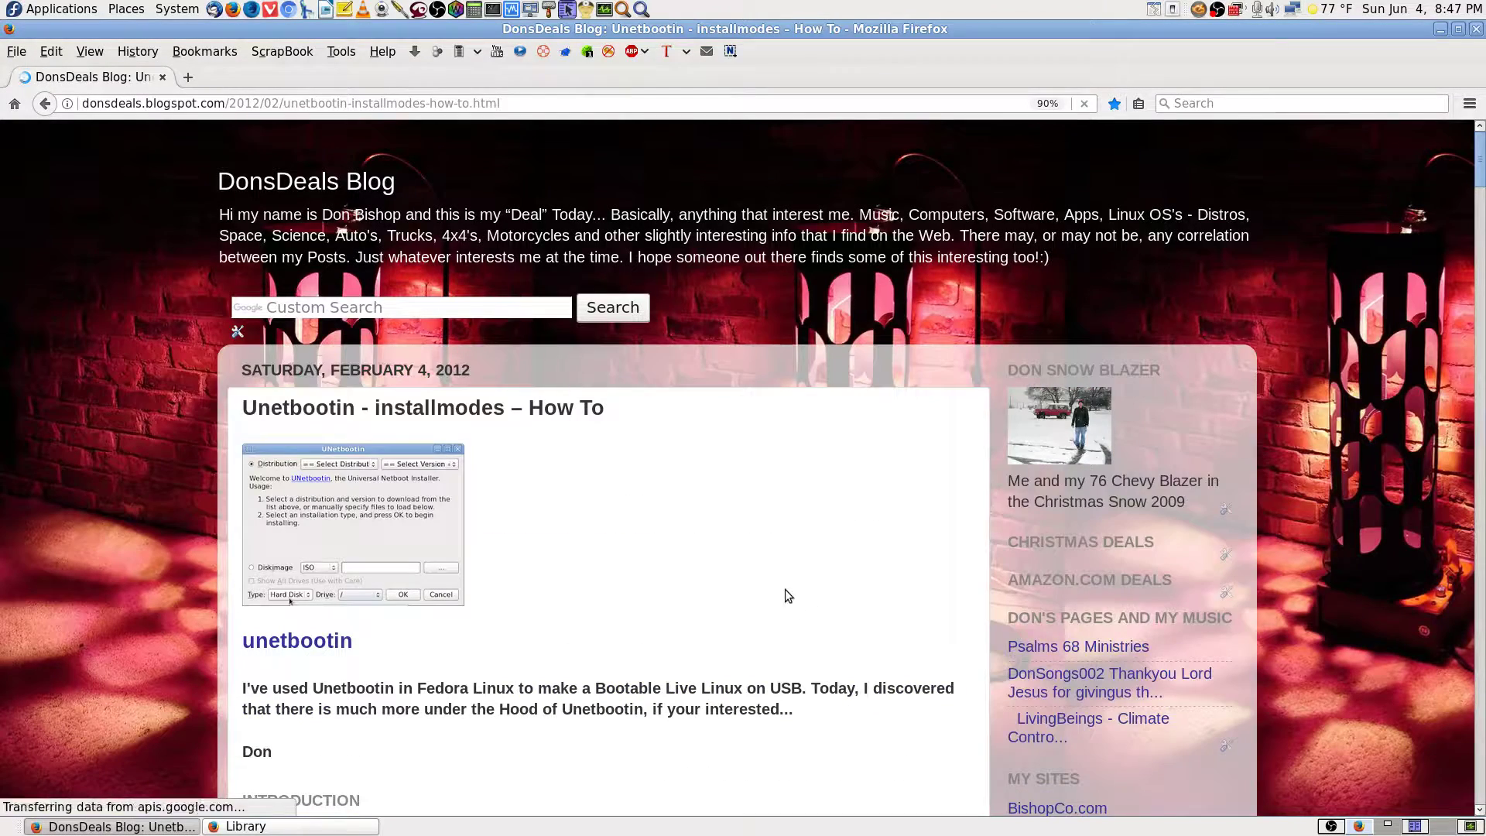
scroll(745, 524, "down", 3)
scroll(746, 524, "down", 3)
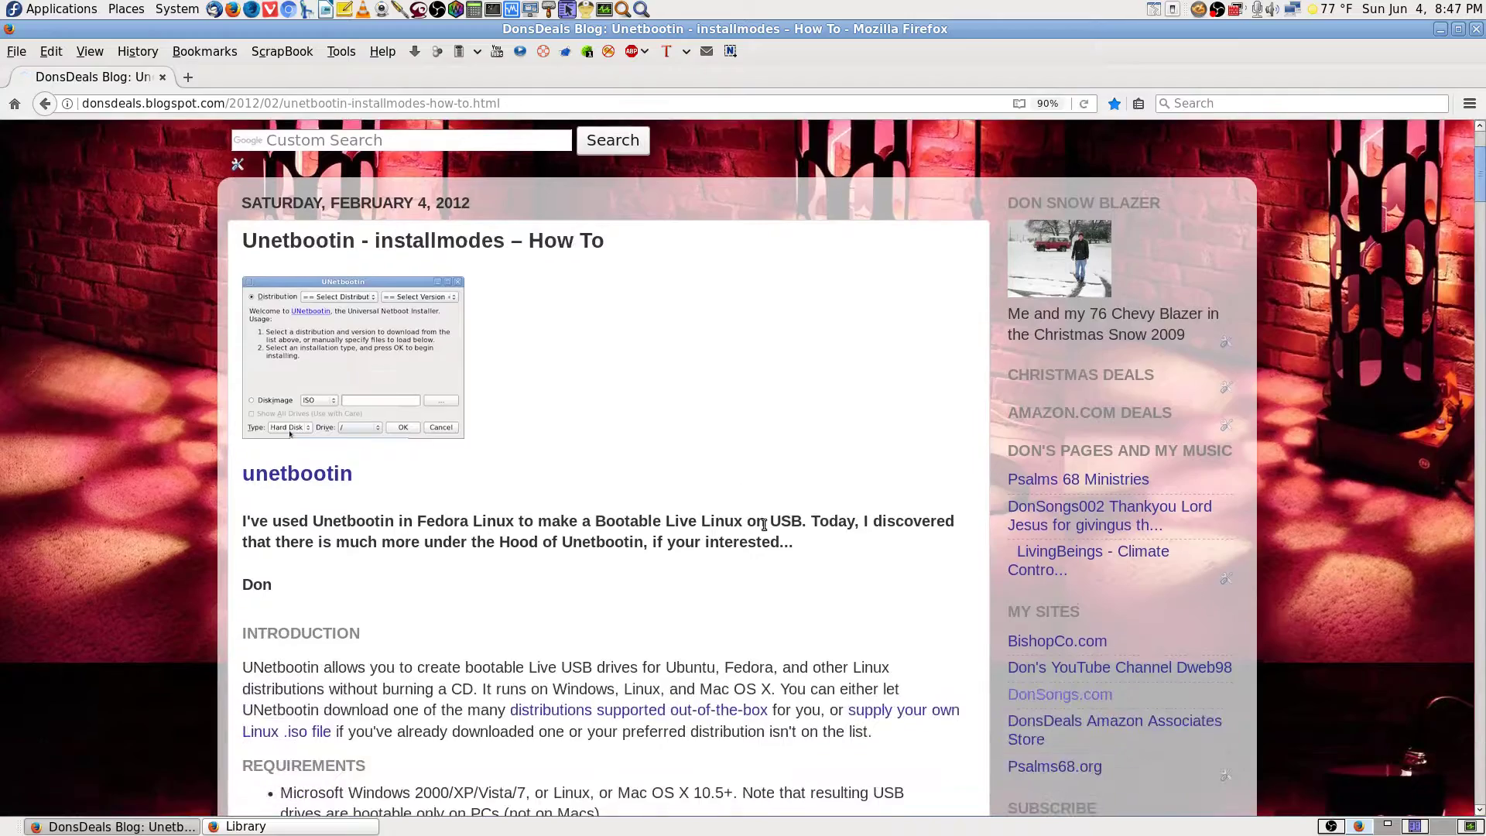
scroll(486, 305, "up", 3)
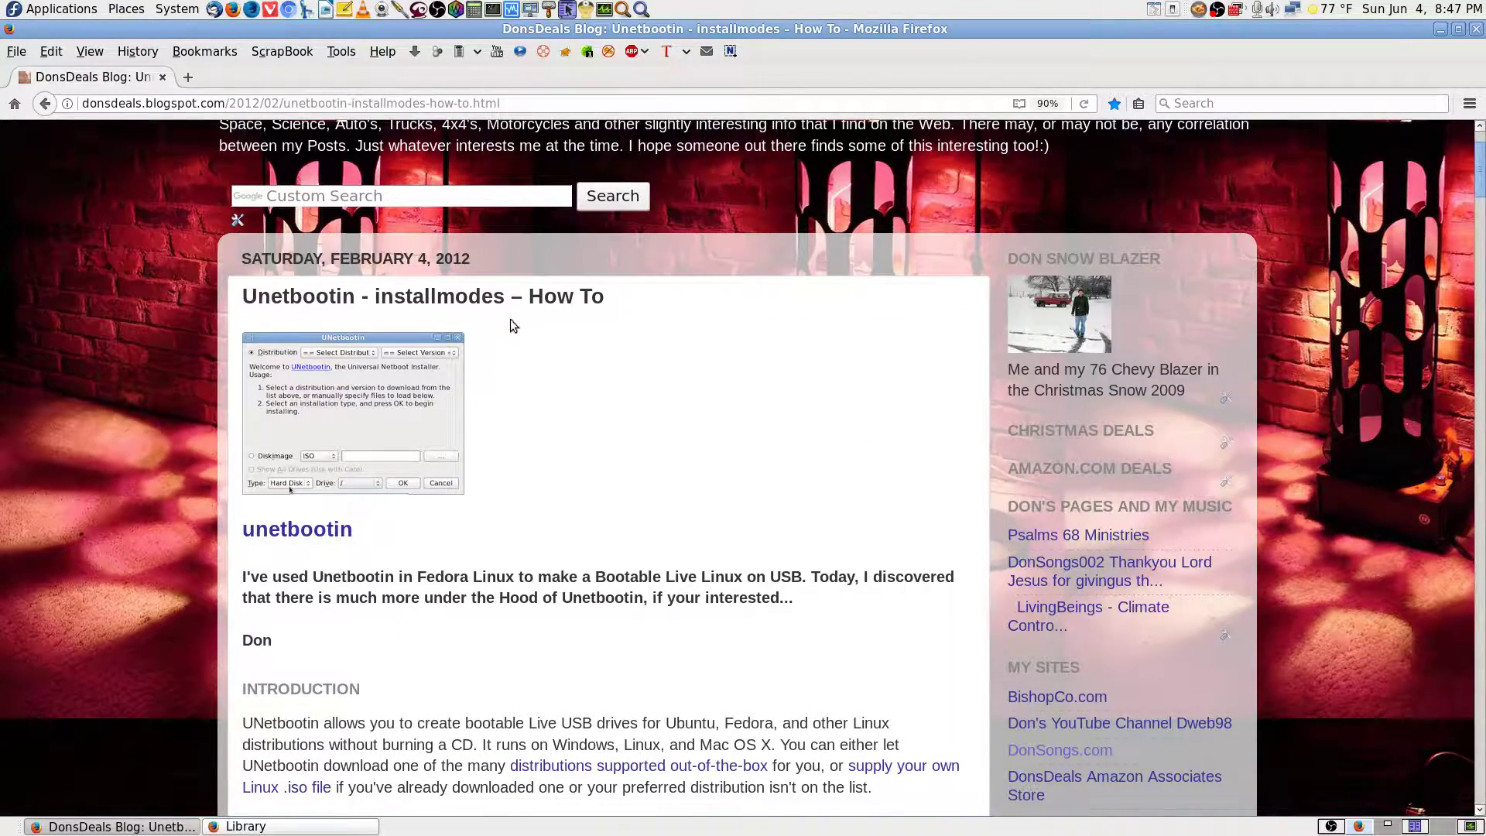
scroll(675, 440, "down", 5)
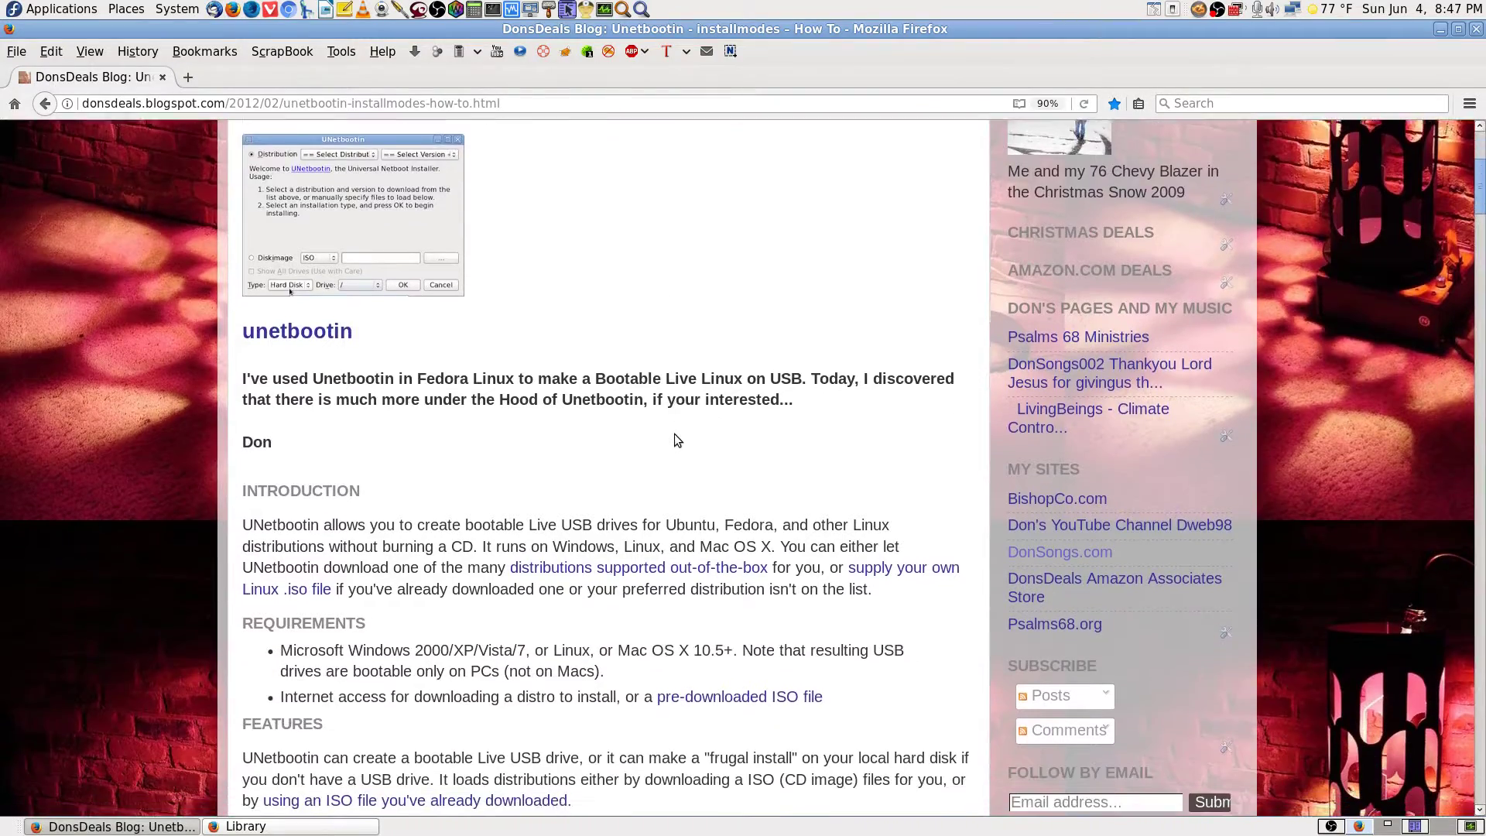
scroll(675, 440, "down", 3)
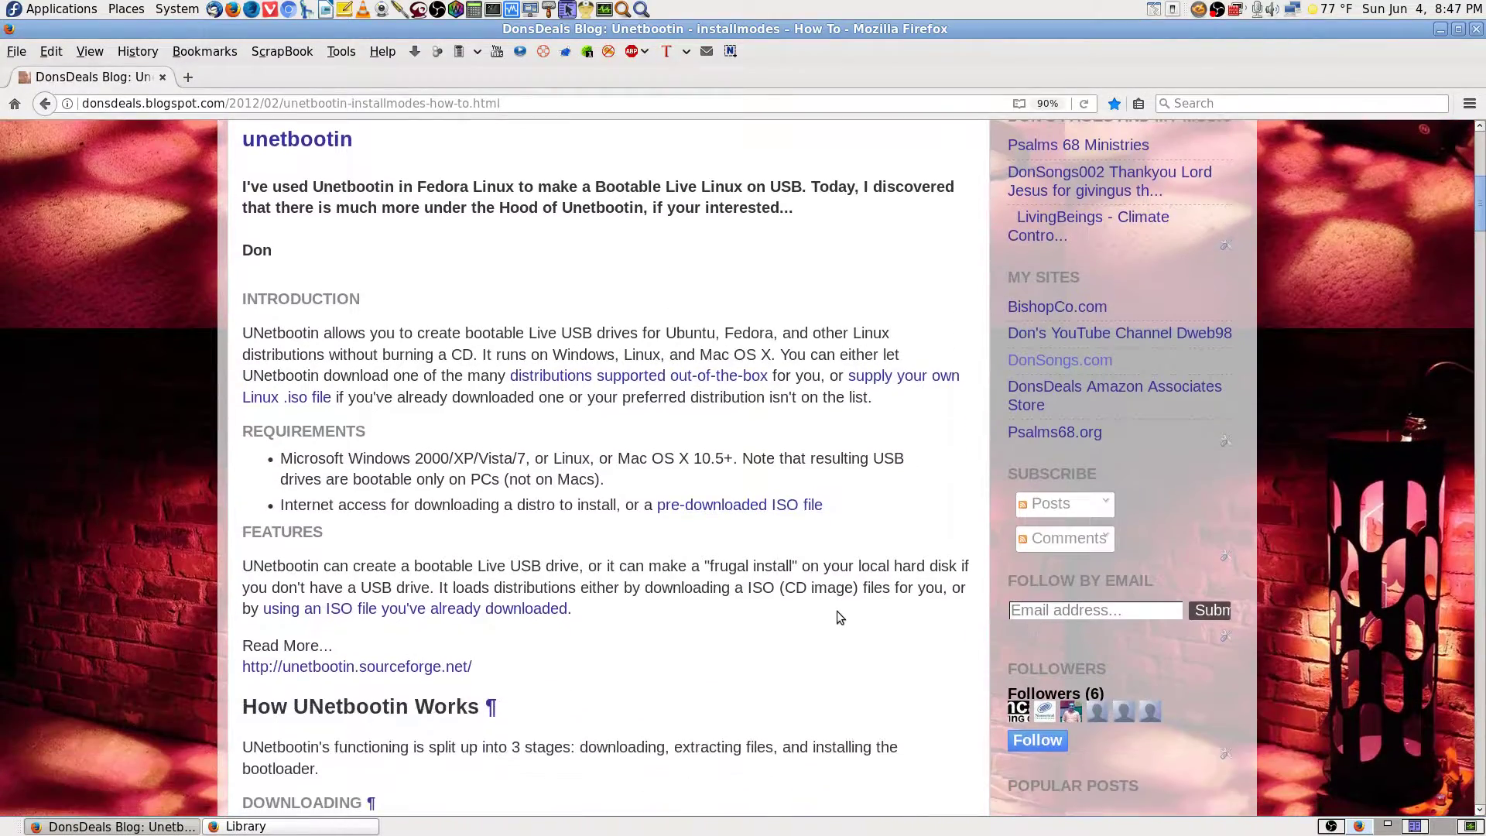
scroll(840, 618, "up", 10)
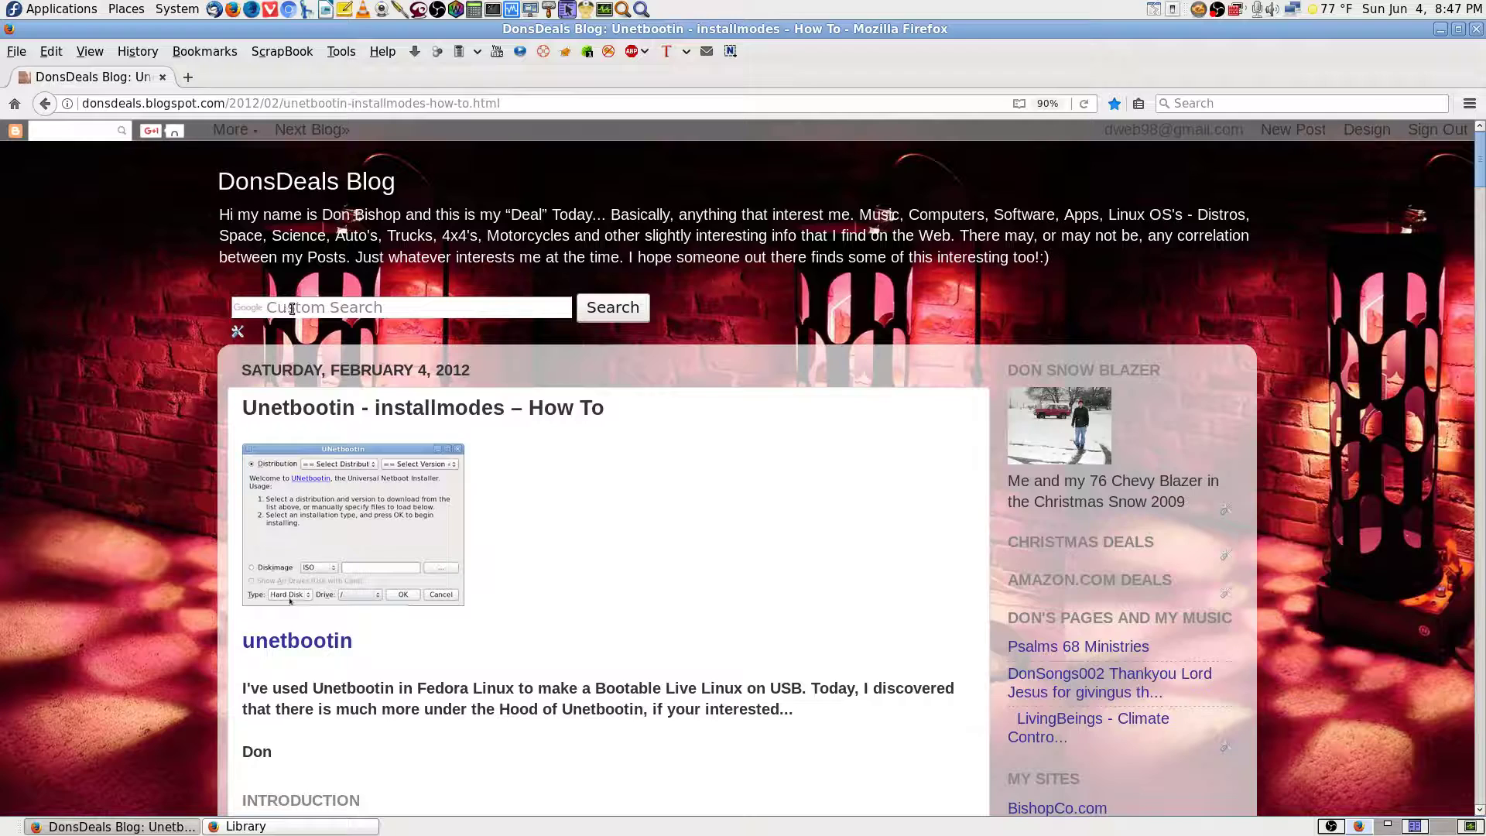
left_click(292, 309)
left_click(519, 313)
left_click(699, 481)
scroll(843, 577, "down", 3)
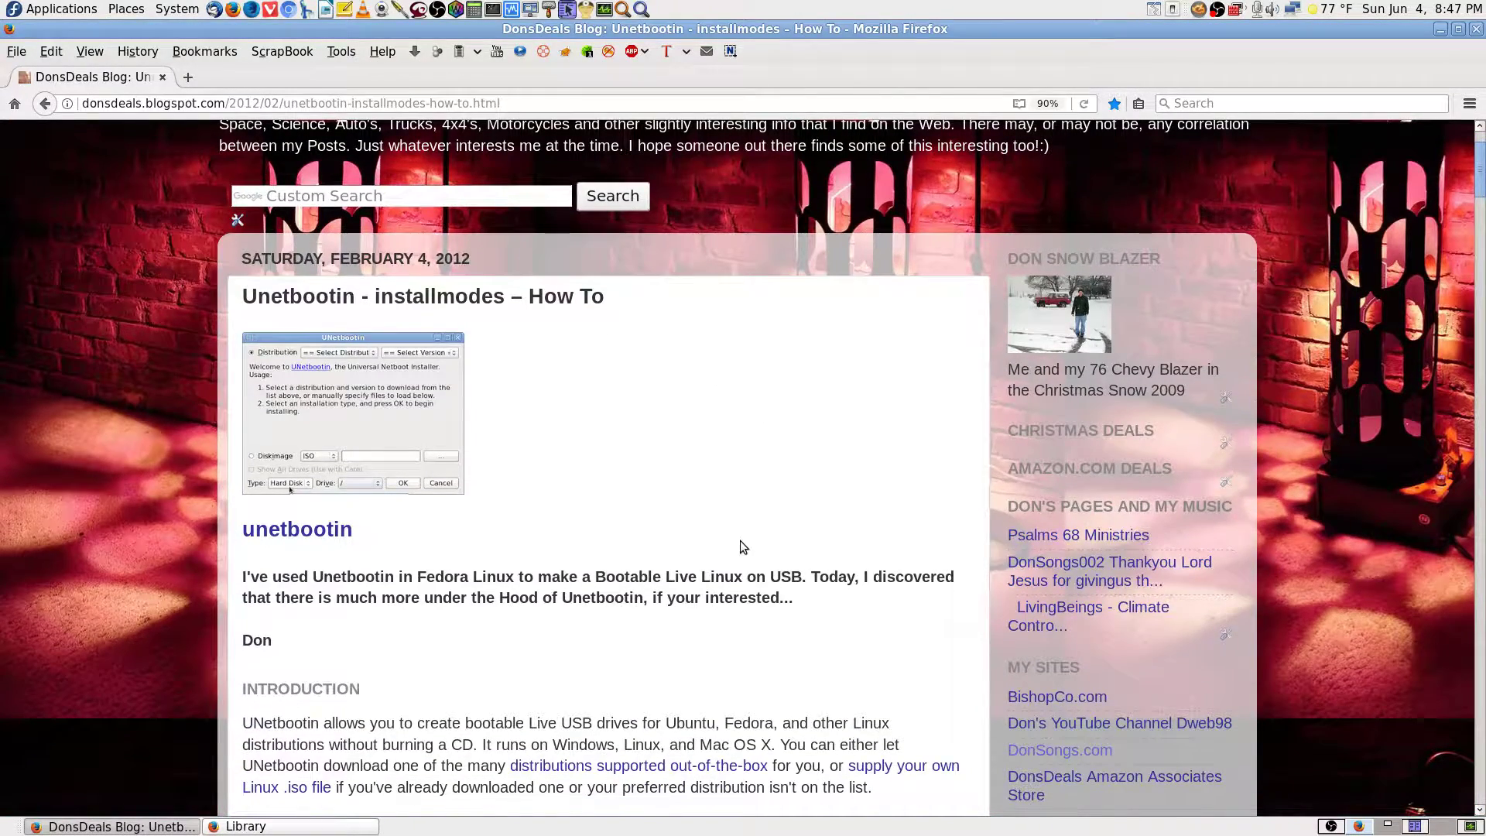
scroll(740, 547, "up", 3)
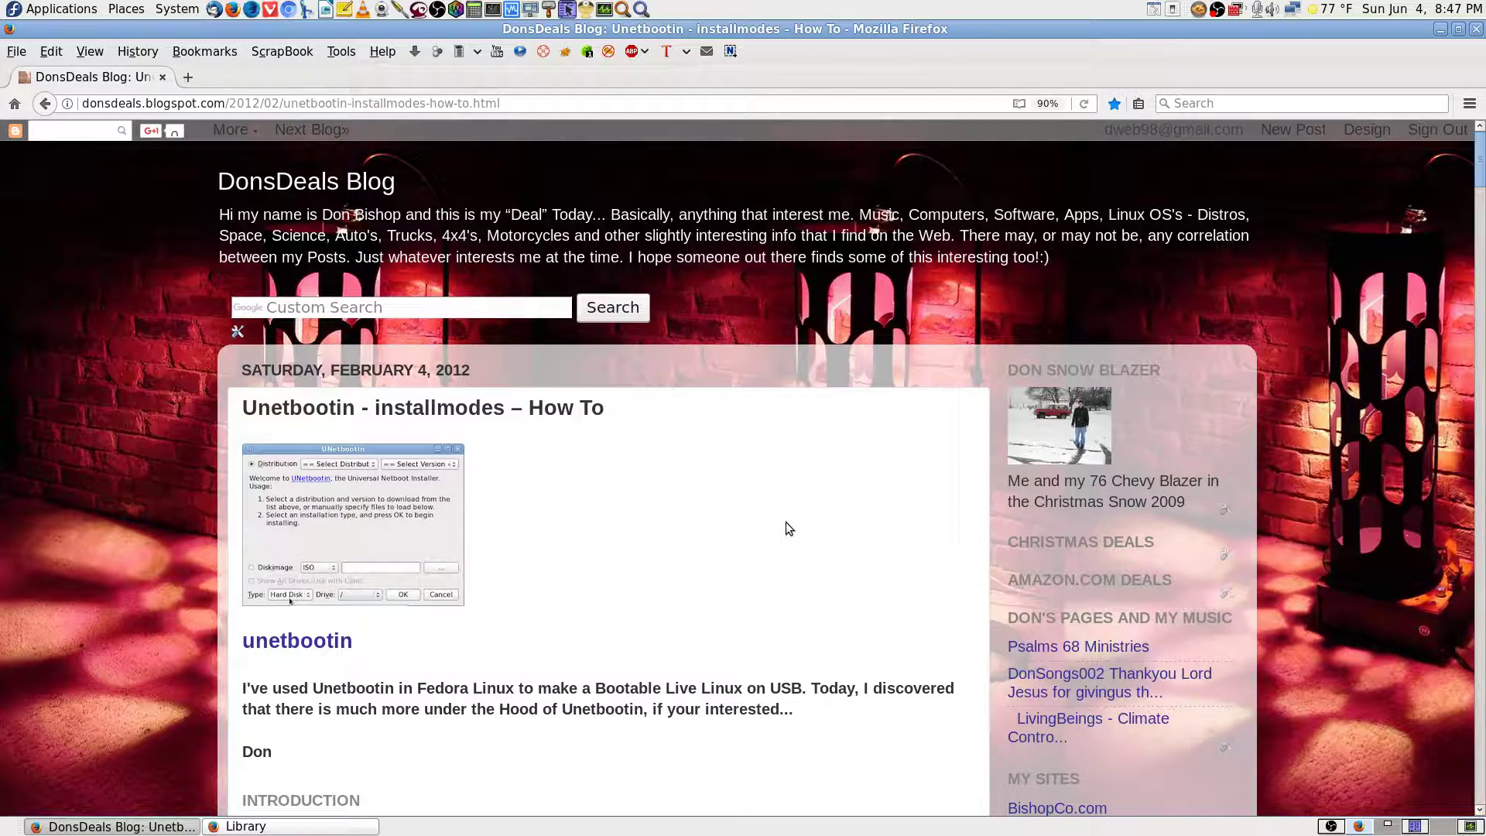
scroll(708, 489, "down", 6)
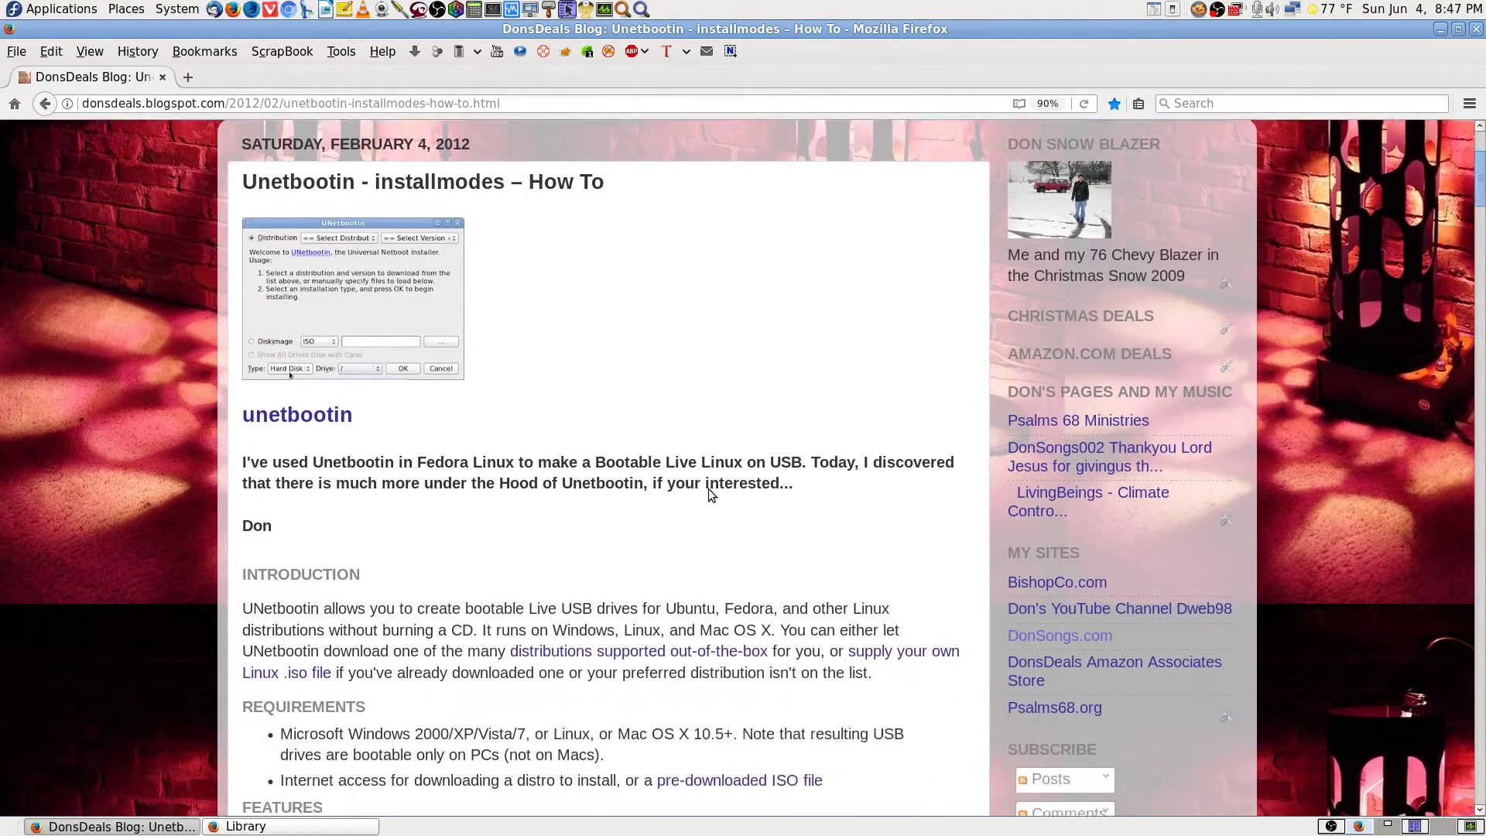
scroll(708, 489, "down", 4)
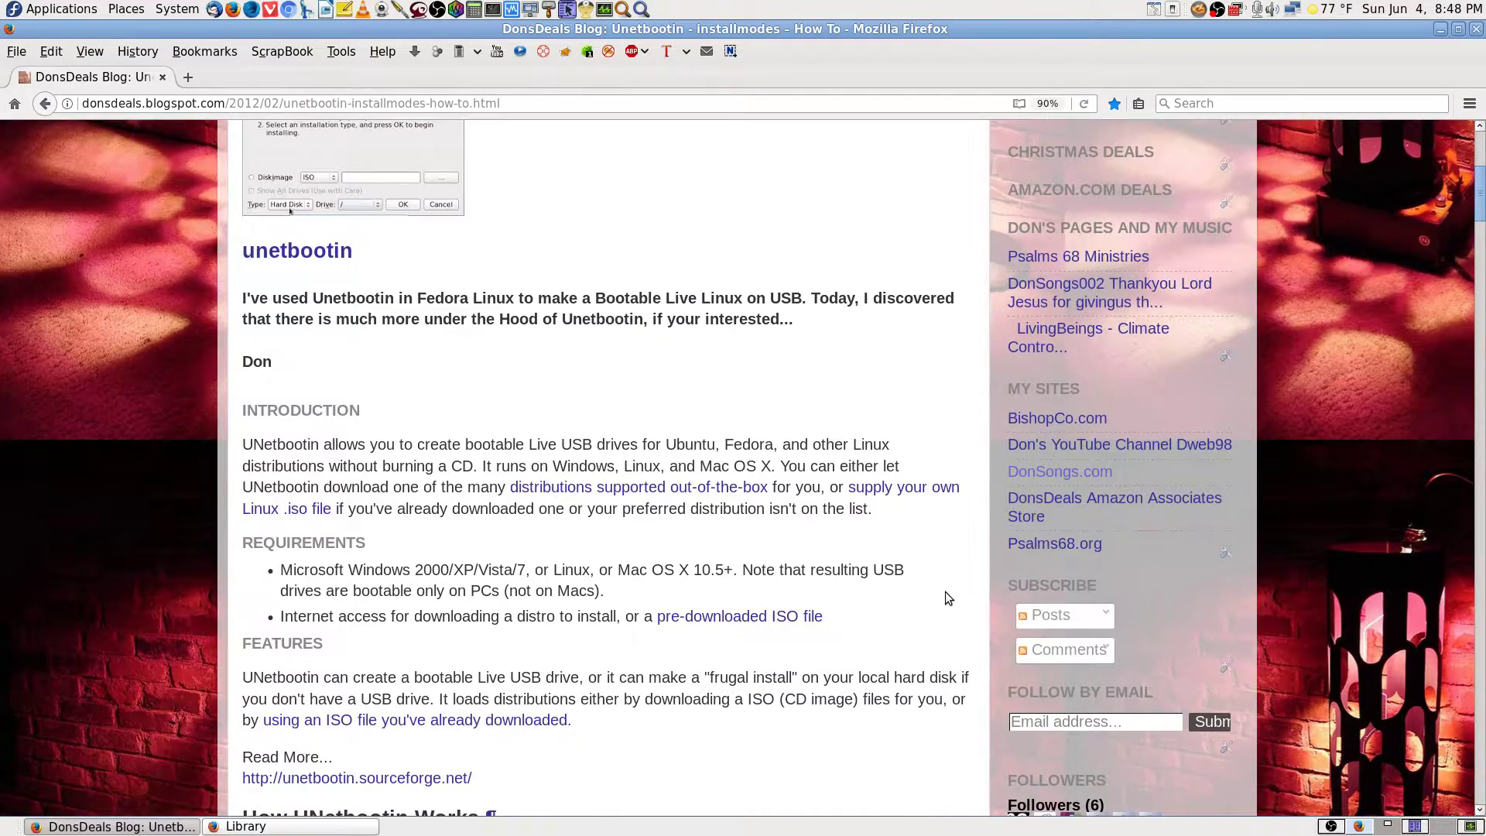
scroll(945, 591, "down", 4)
scroll(935, 596, "up", 13)
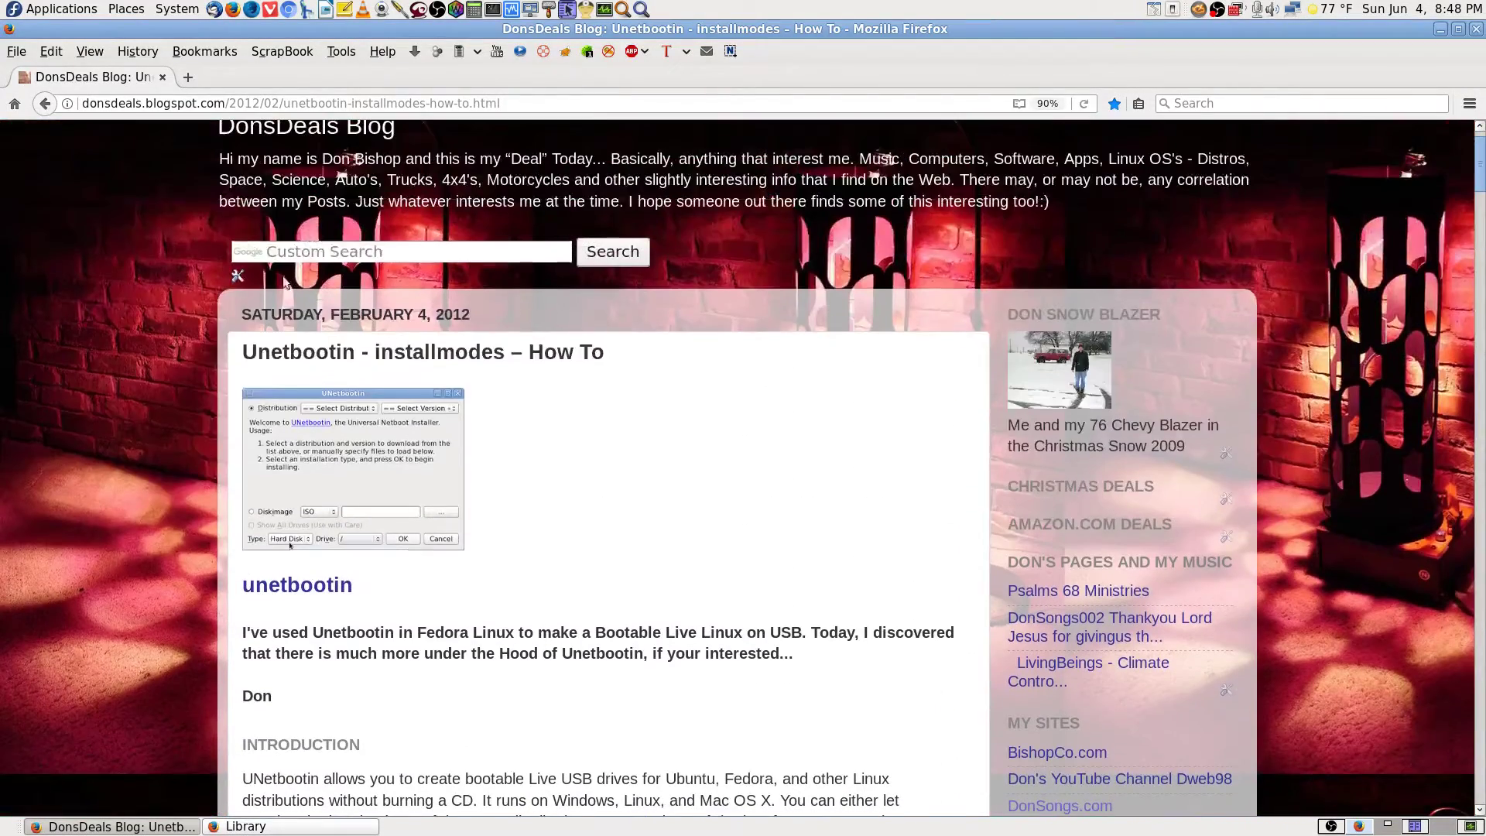
left_click(320, 250)
scroll(897, 561, "down", 15)
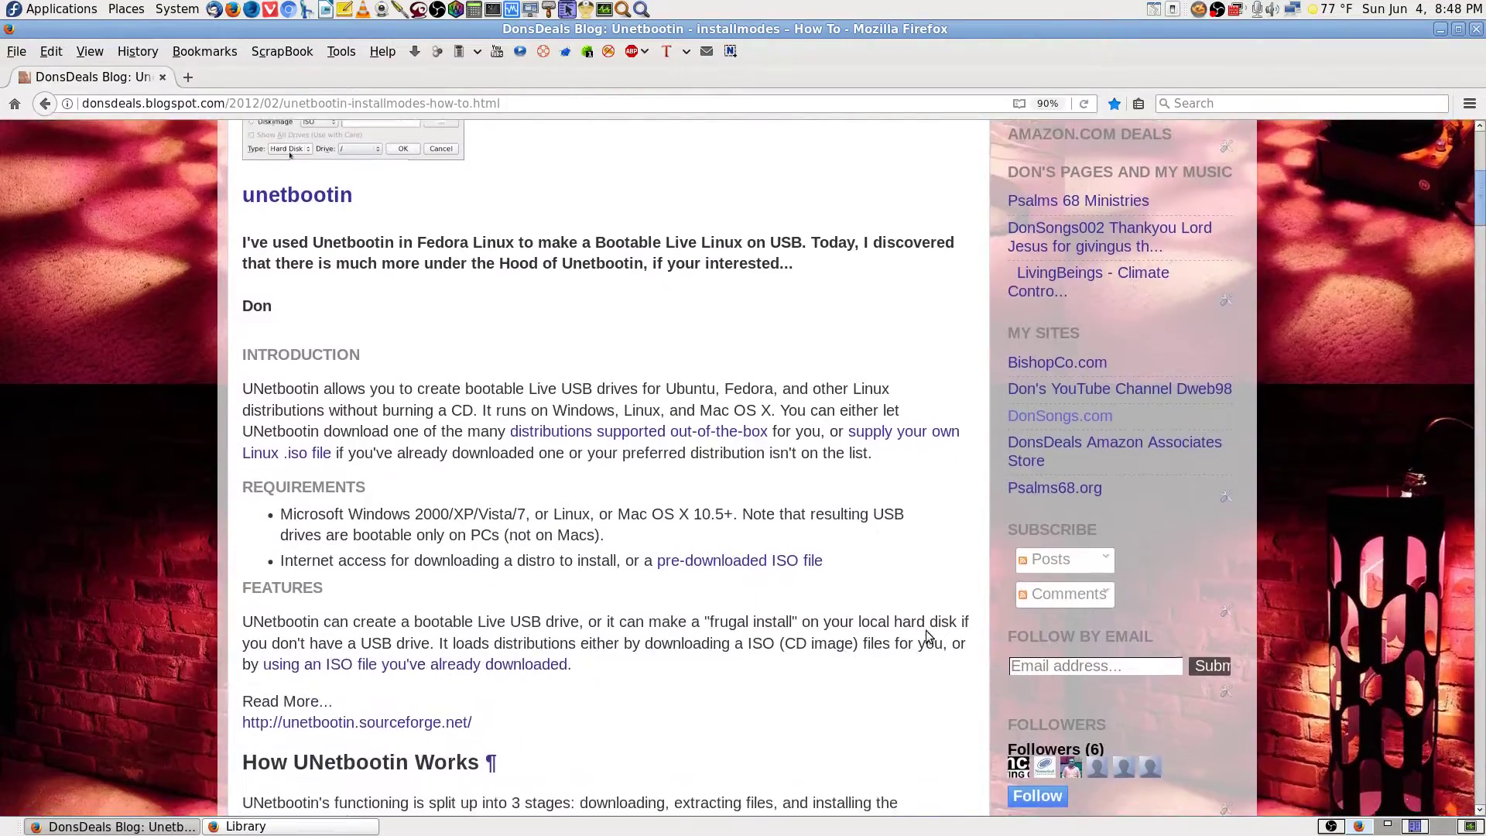
scroll(941, 644, "down", 3)
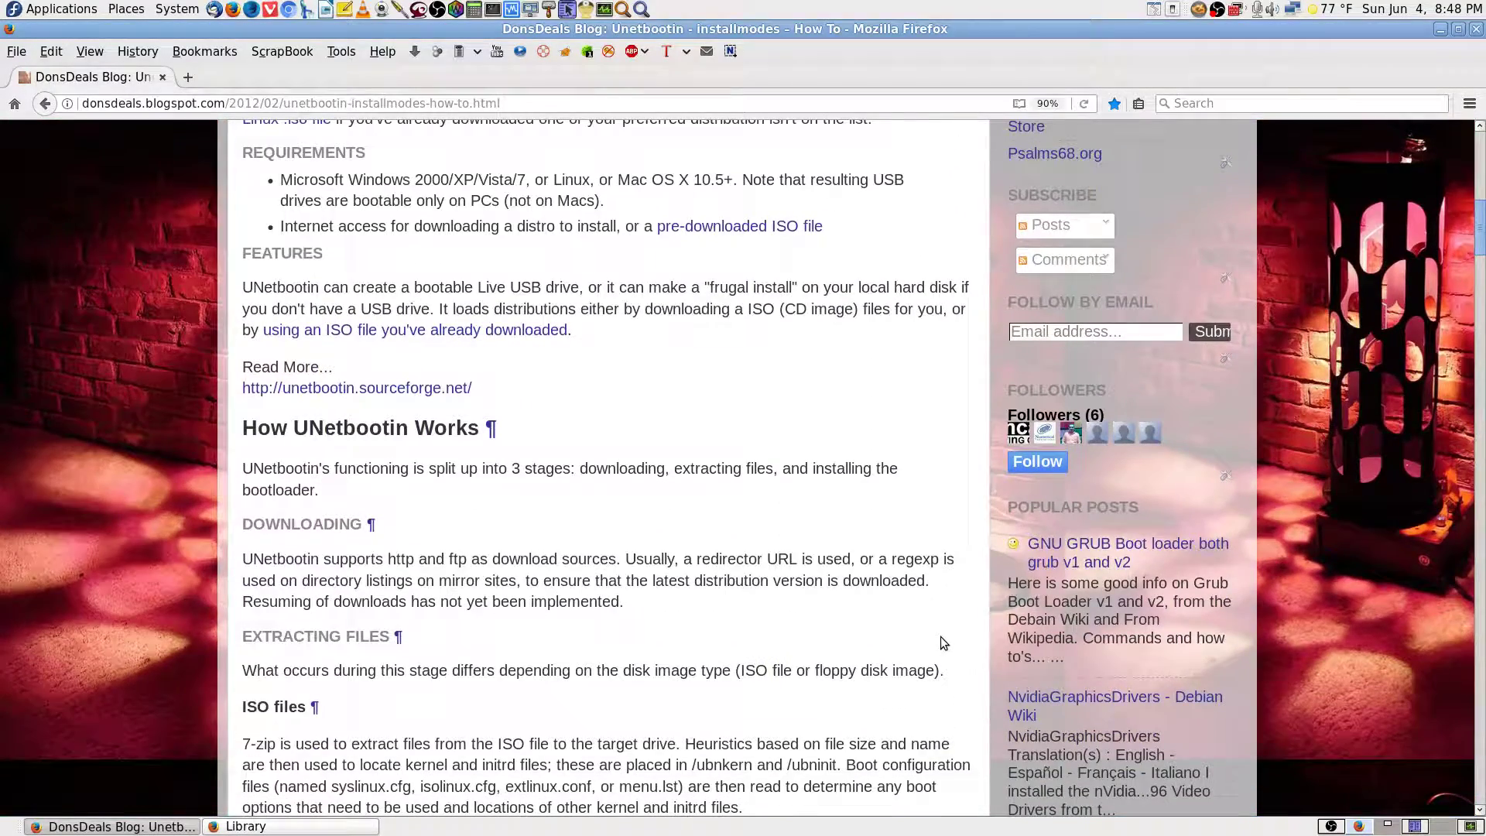
scroll(941, 636, "down", 20)
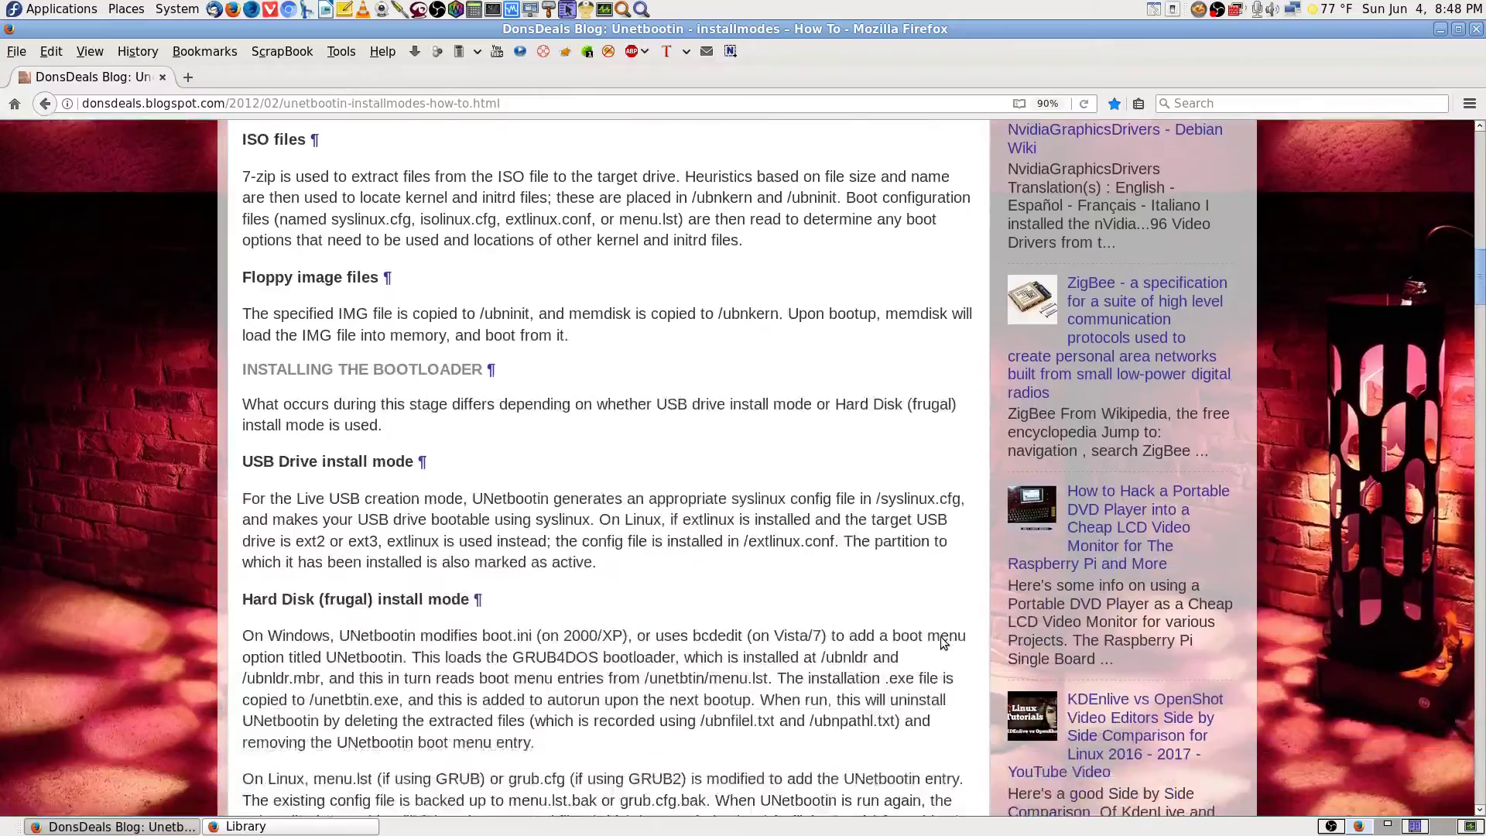
scroll(943, 642, "down", 20)
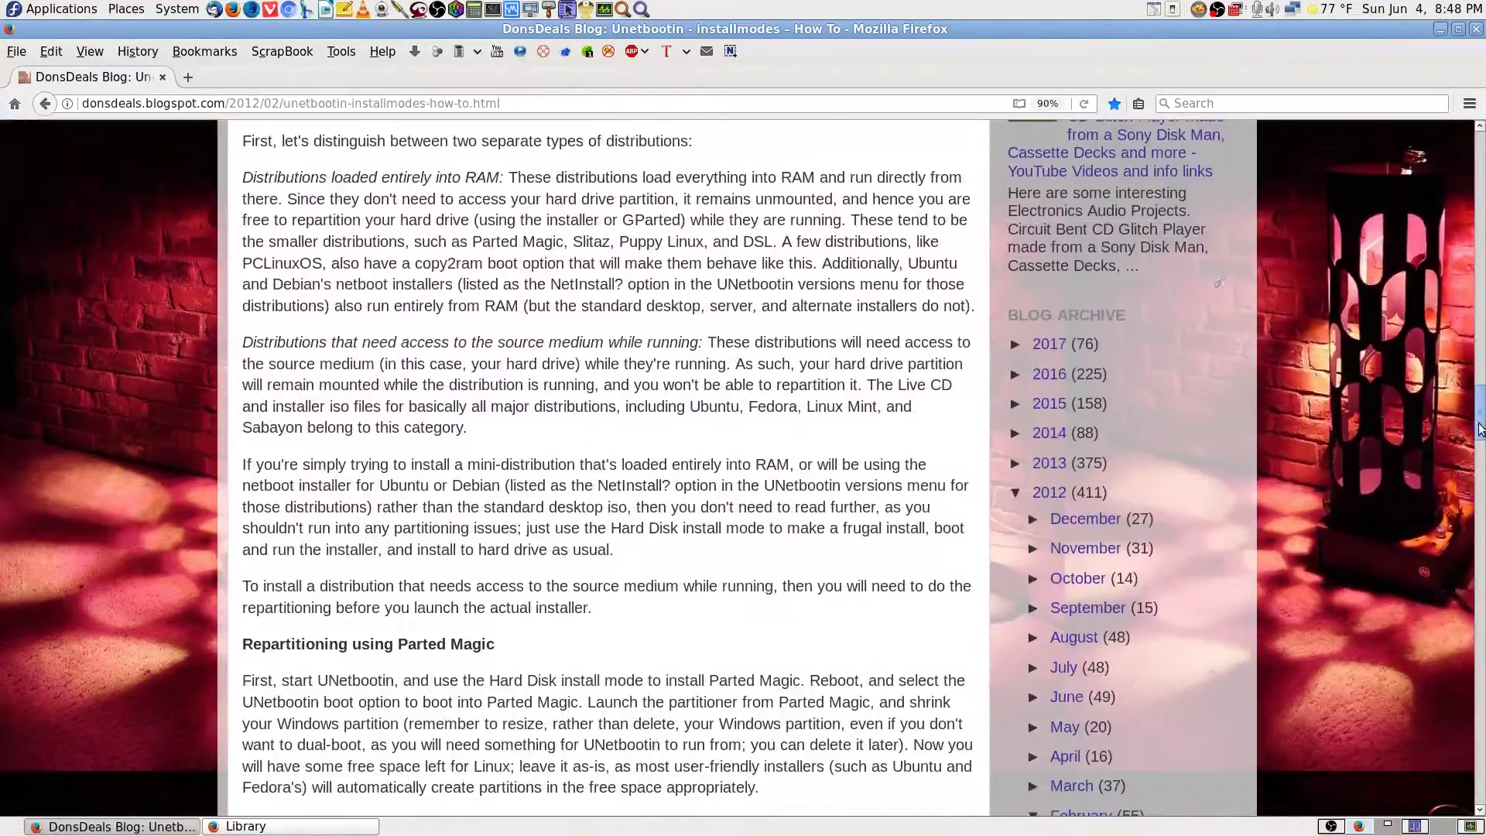
left_click_drag(1480, 430, 1482, 507)
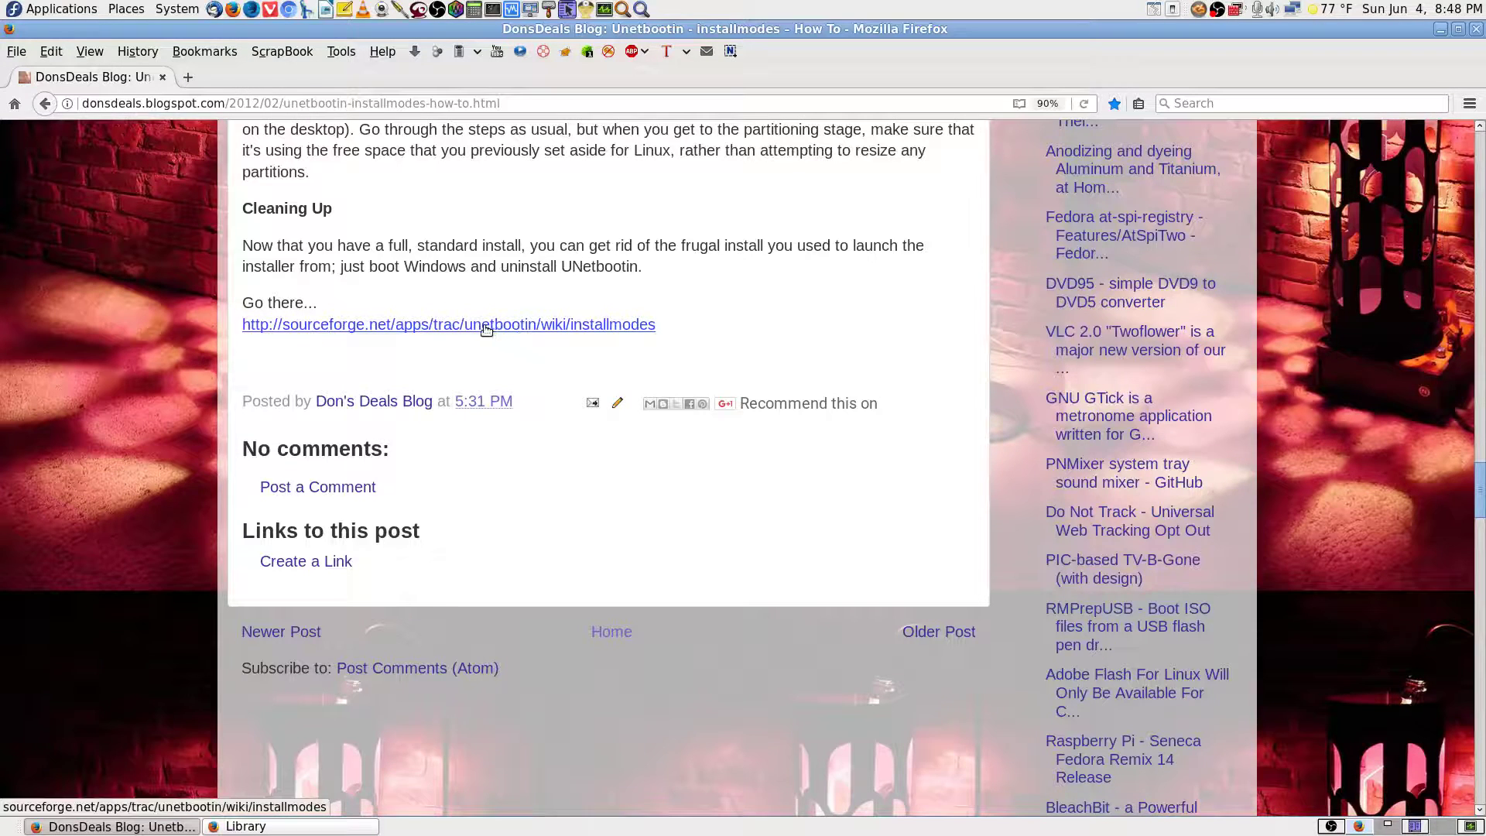
Follow the SourceForge installmodes link, then go back to the blog post after it proves missing.
left_click(345, 330)
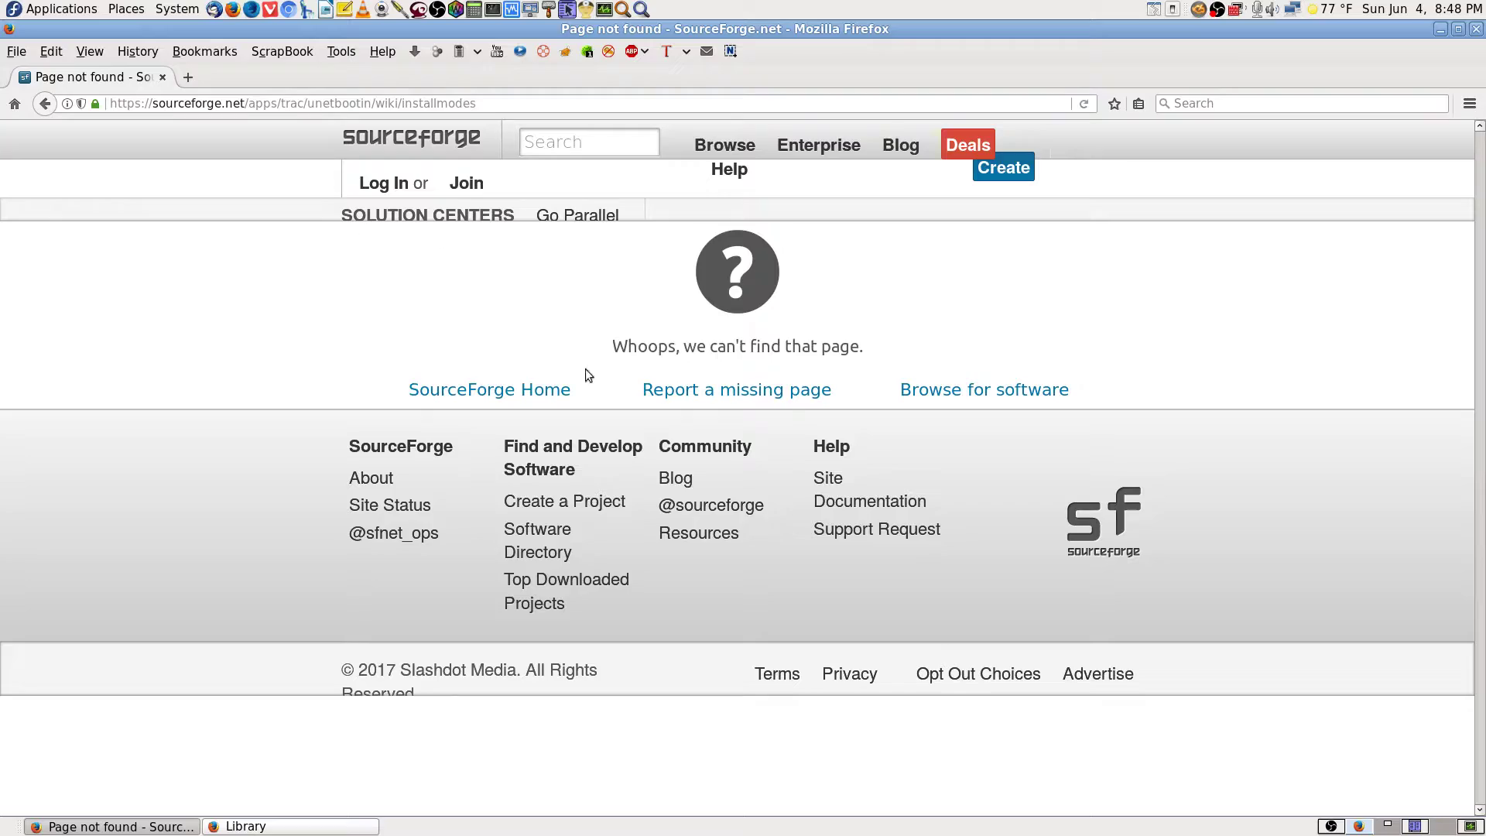
key("alt+Left")
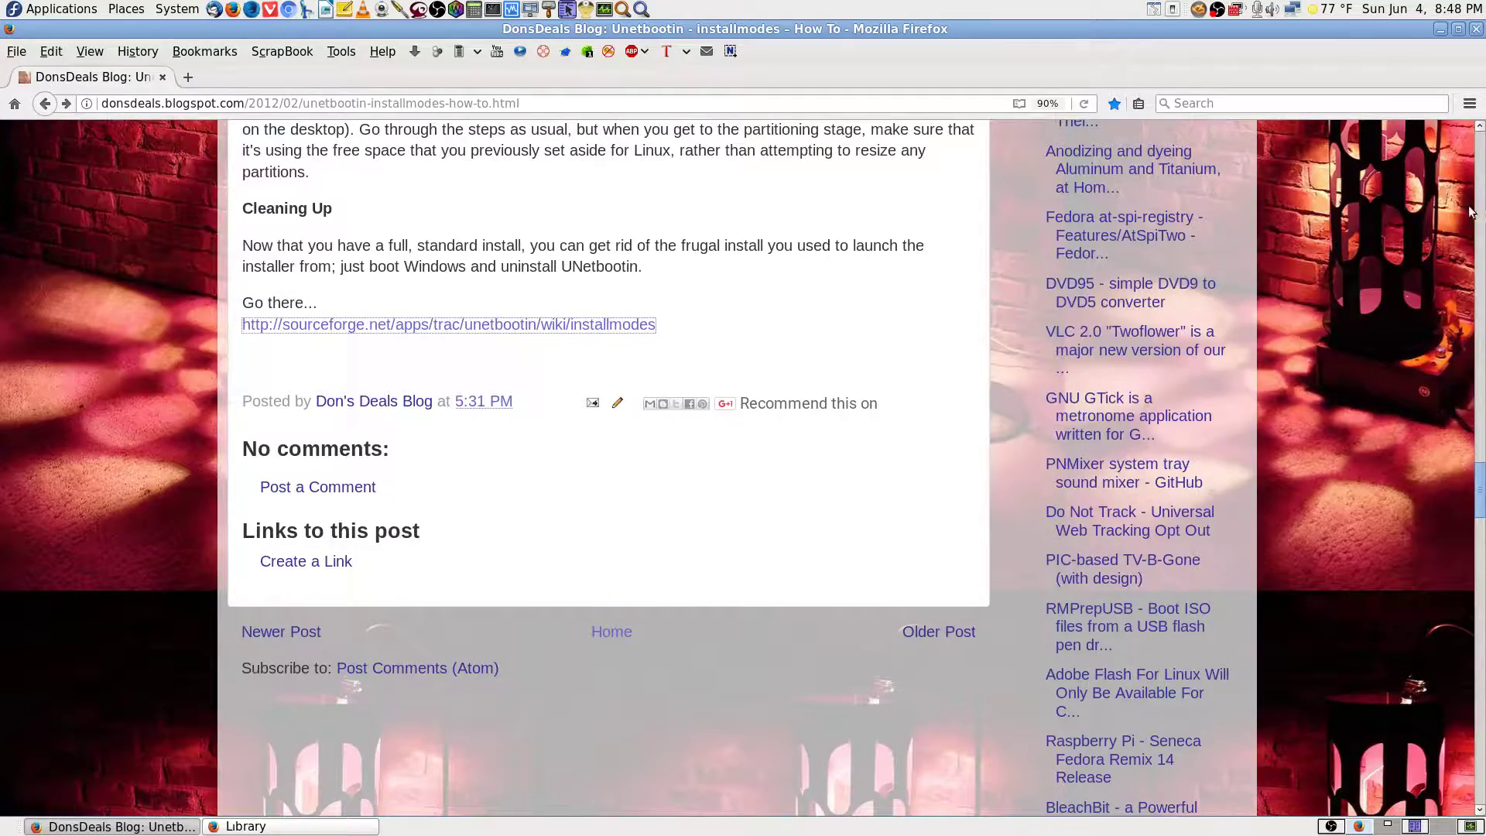
left_click(1481, 166)
scroll(749, 524, "down", 3)
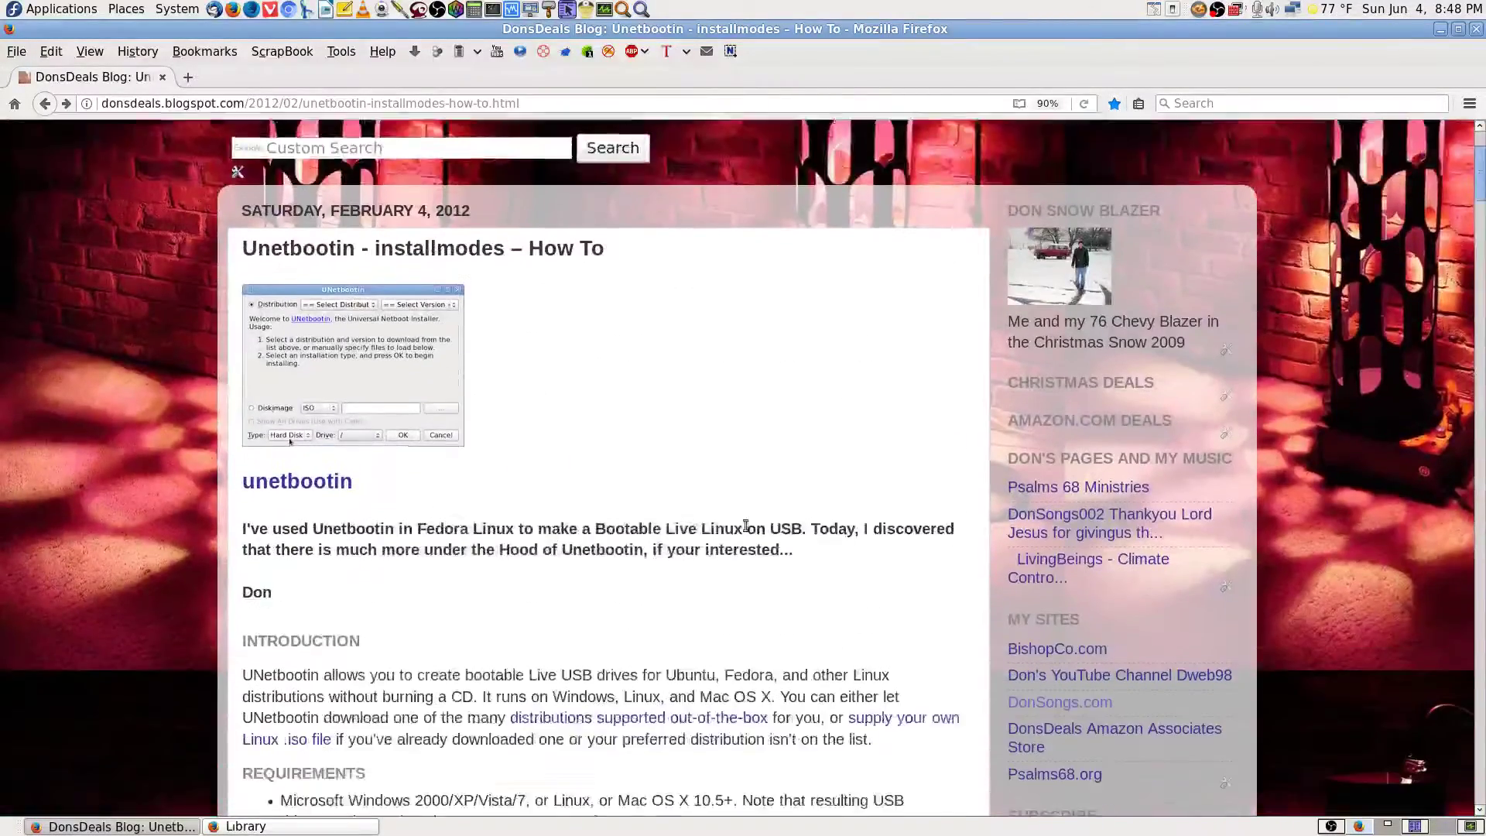
key("ctrl+f")
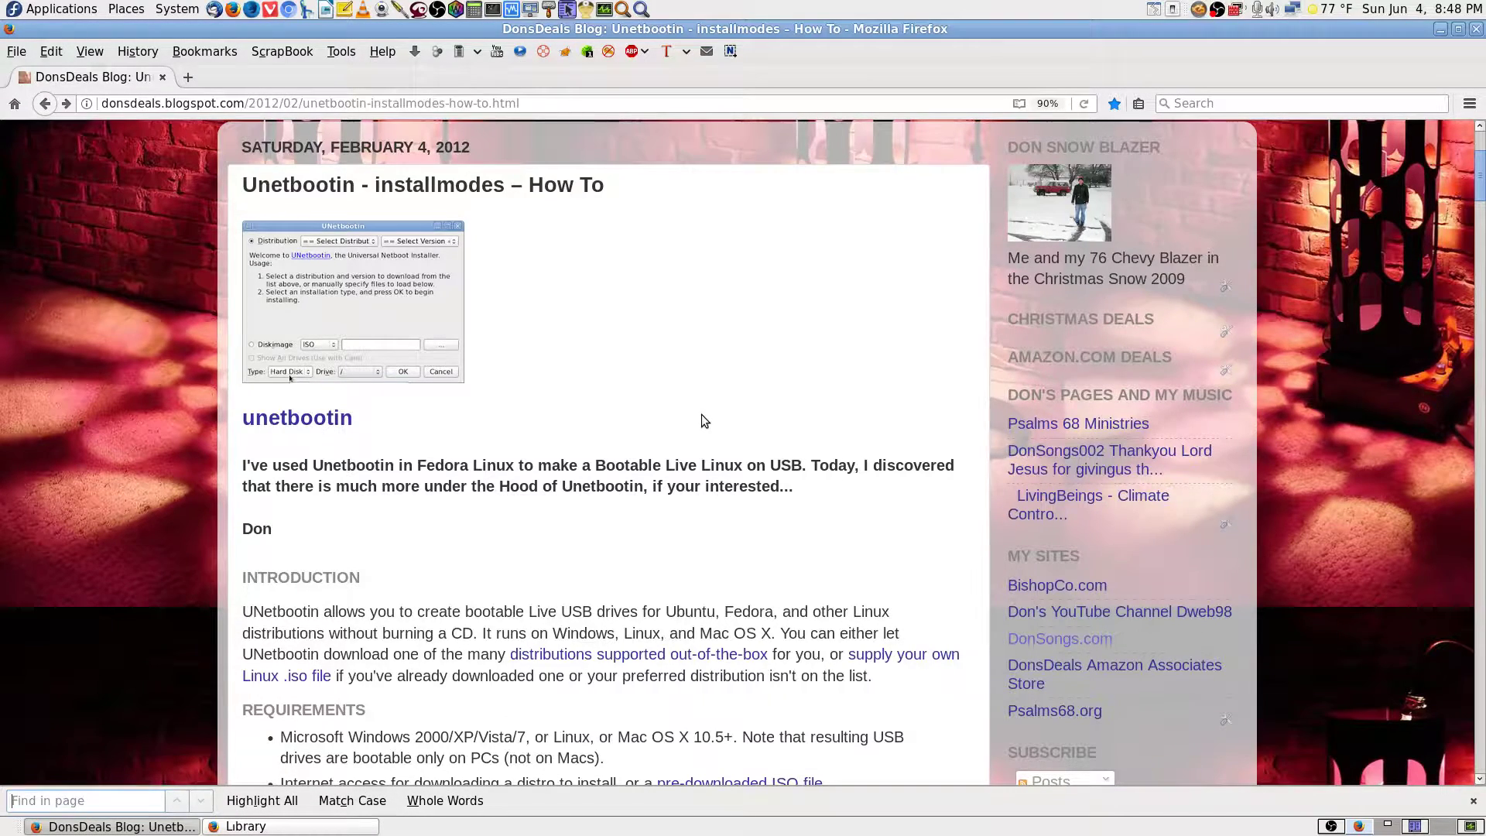
scroll(756, 418, "up", 3)
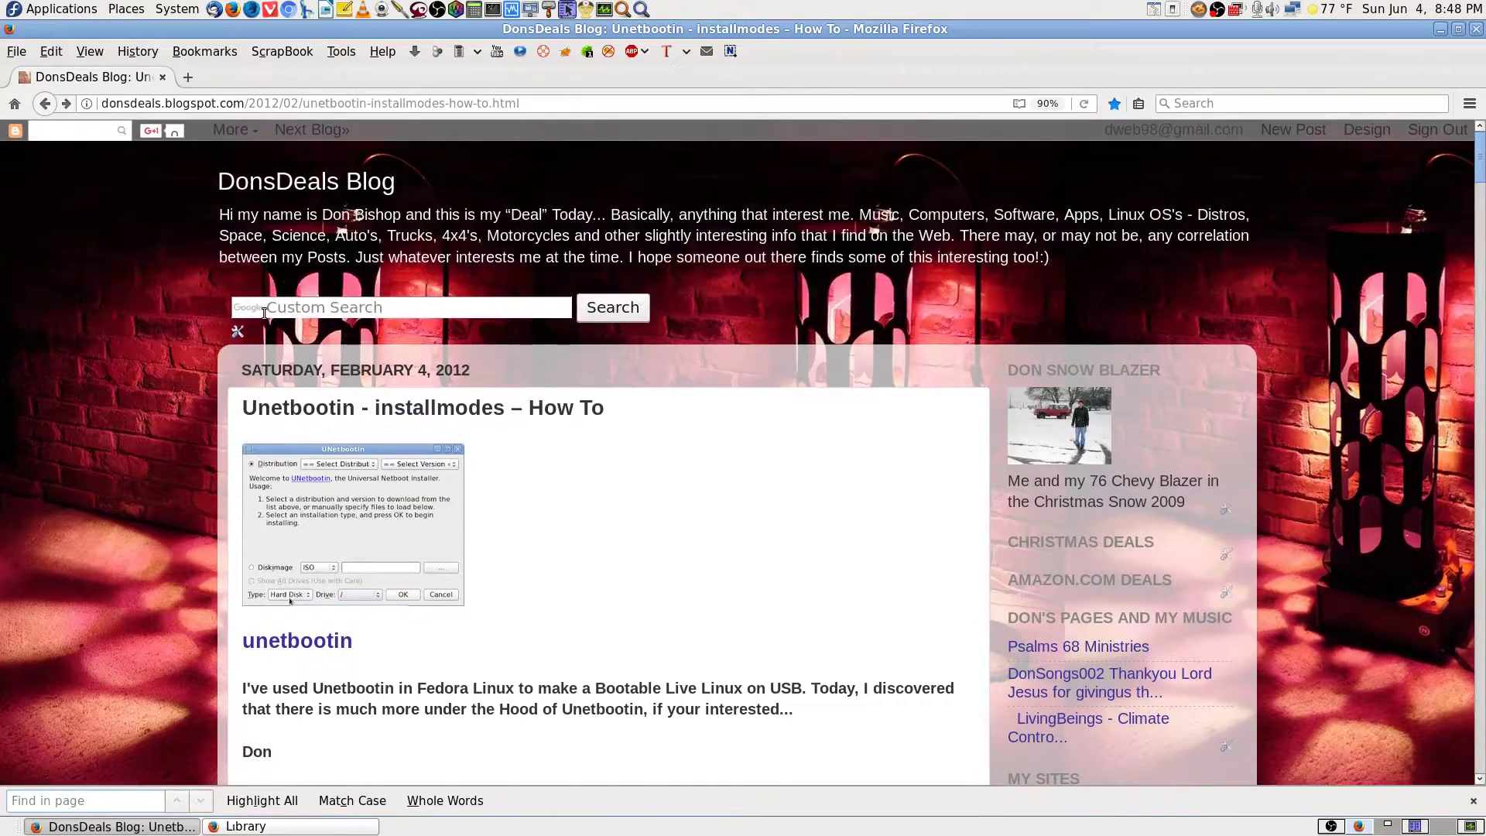
Search the blog for 'unetbootin', close the results, and return to the UNetbootin downloads page.
left_click(264, 312)
type("unetbootin")
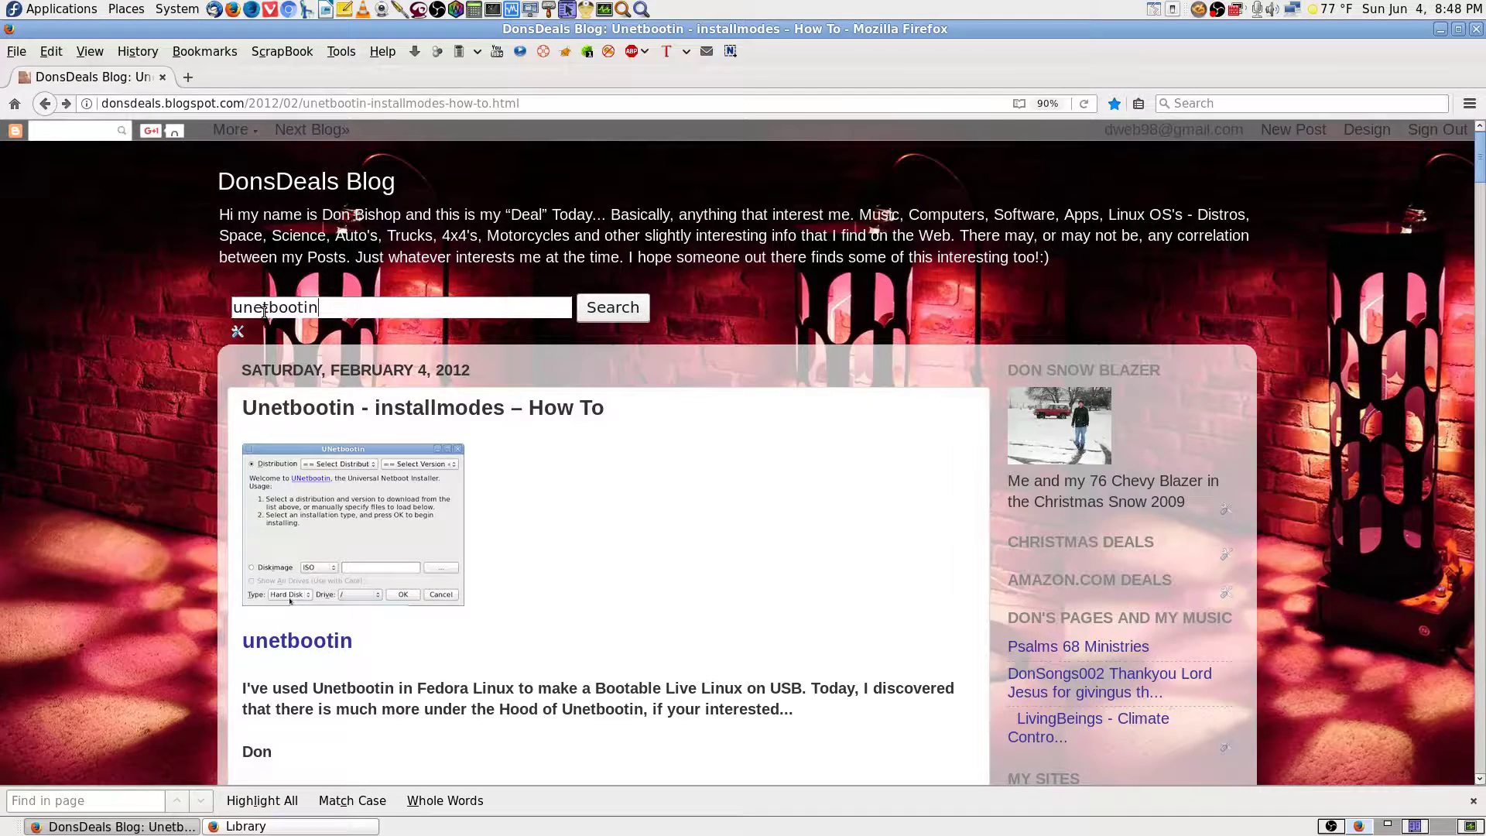
key("Return")
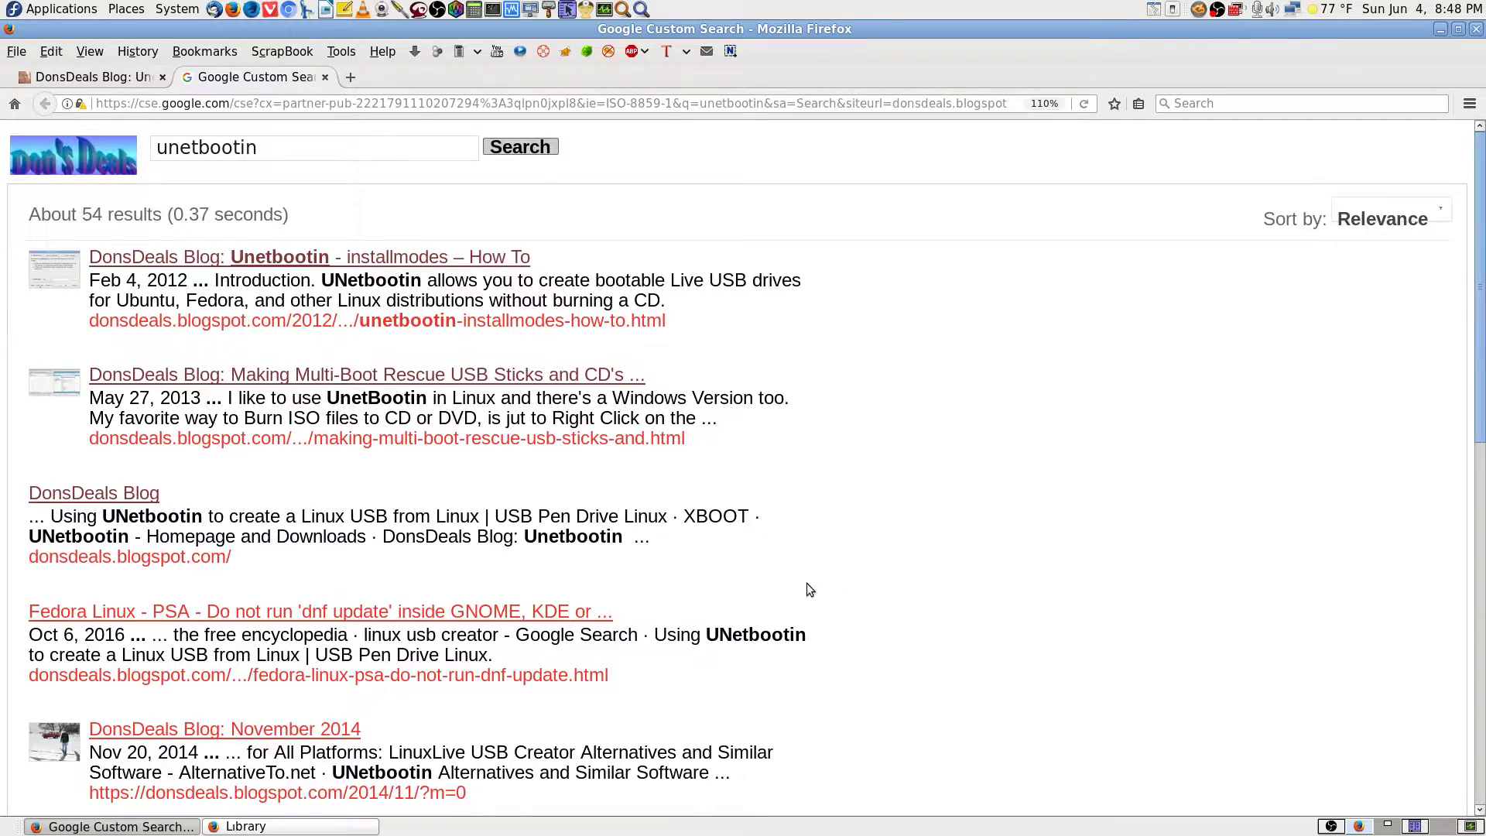
scroll(836, 588, "down", 5)
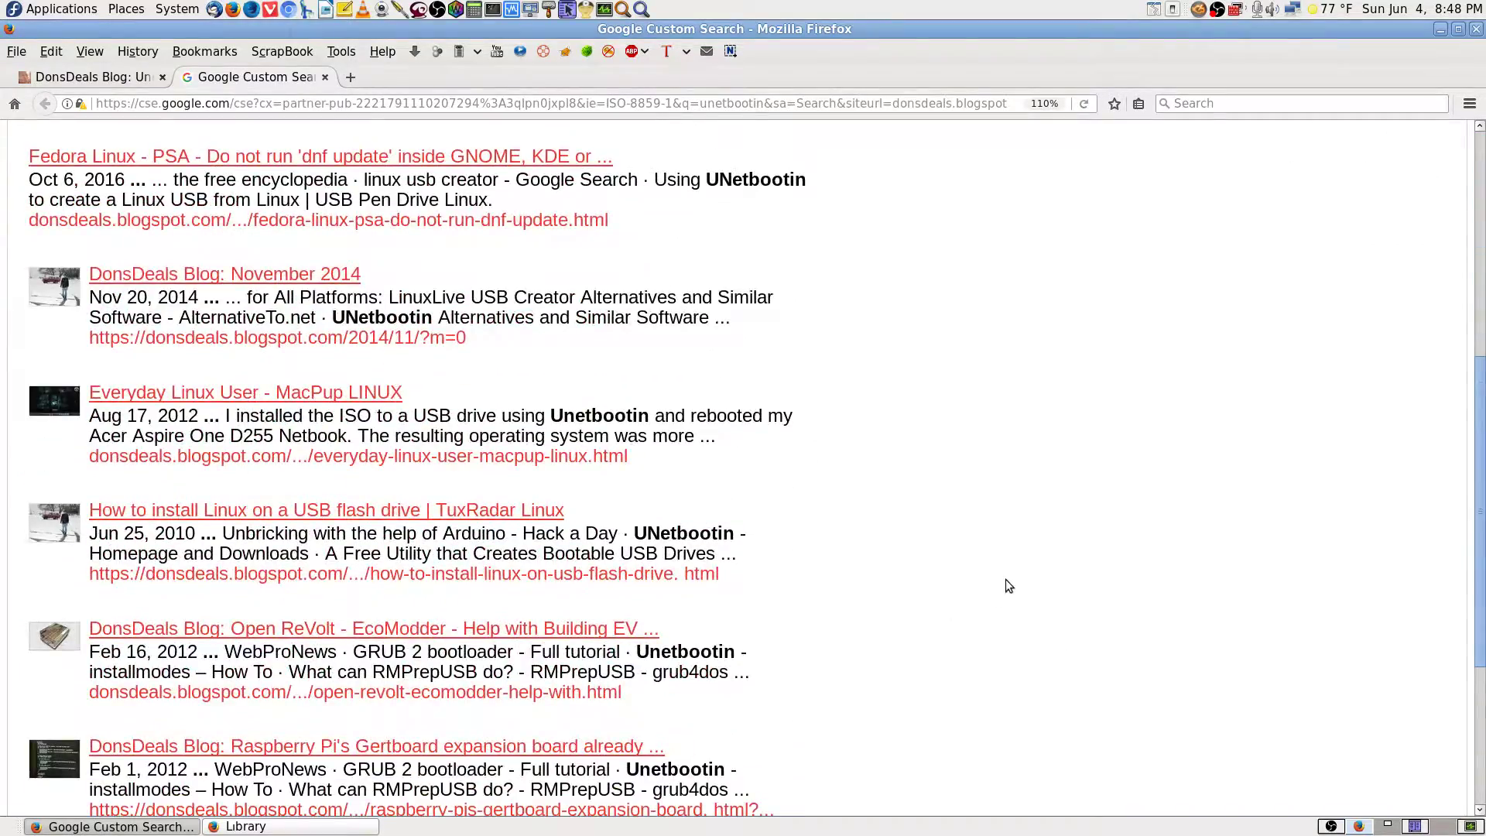
scroll(1009, 586, "up", 10)
left_click(326, 77)
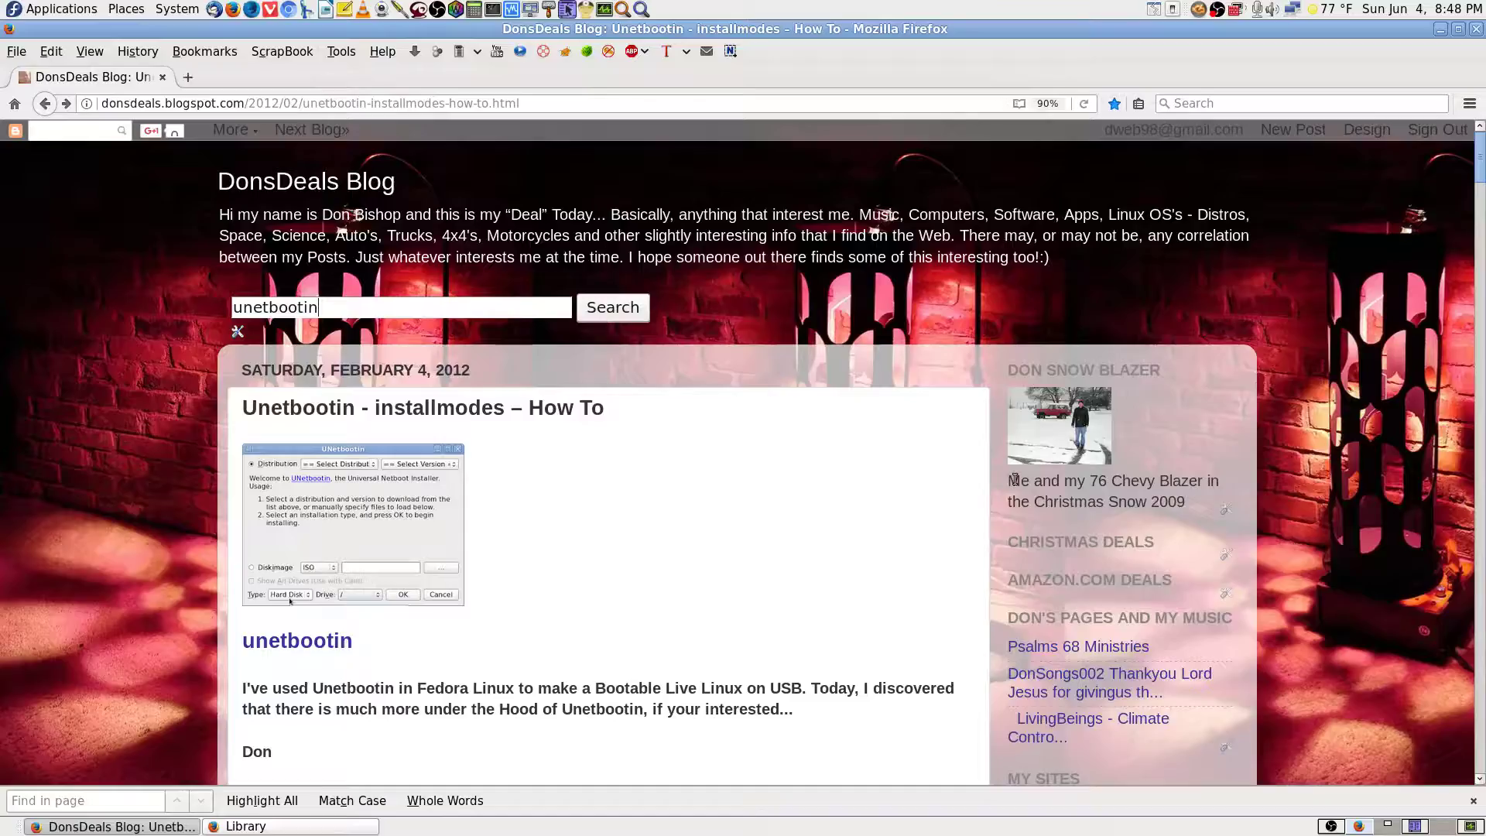
key("alt+Left")
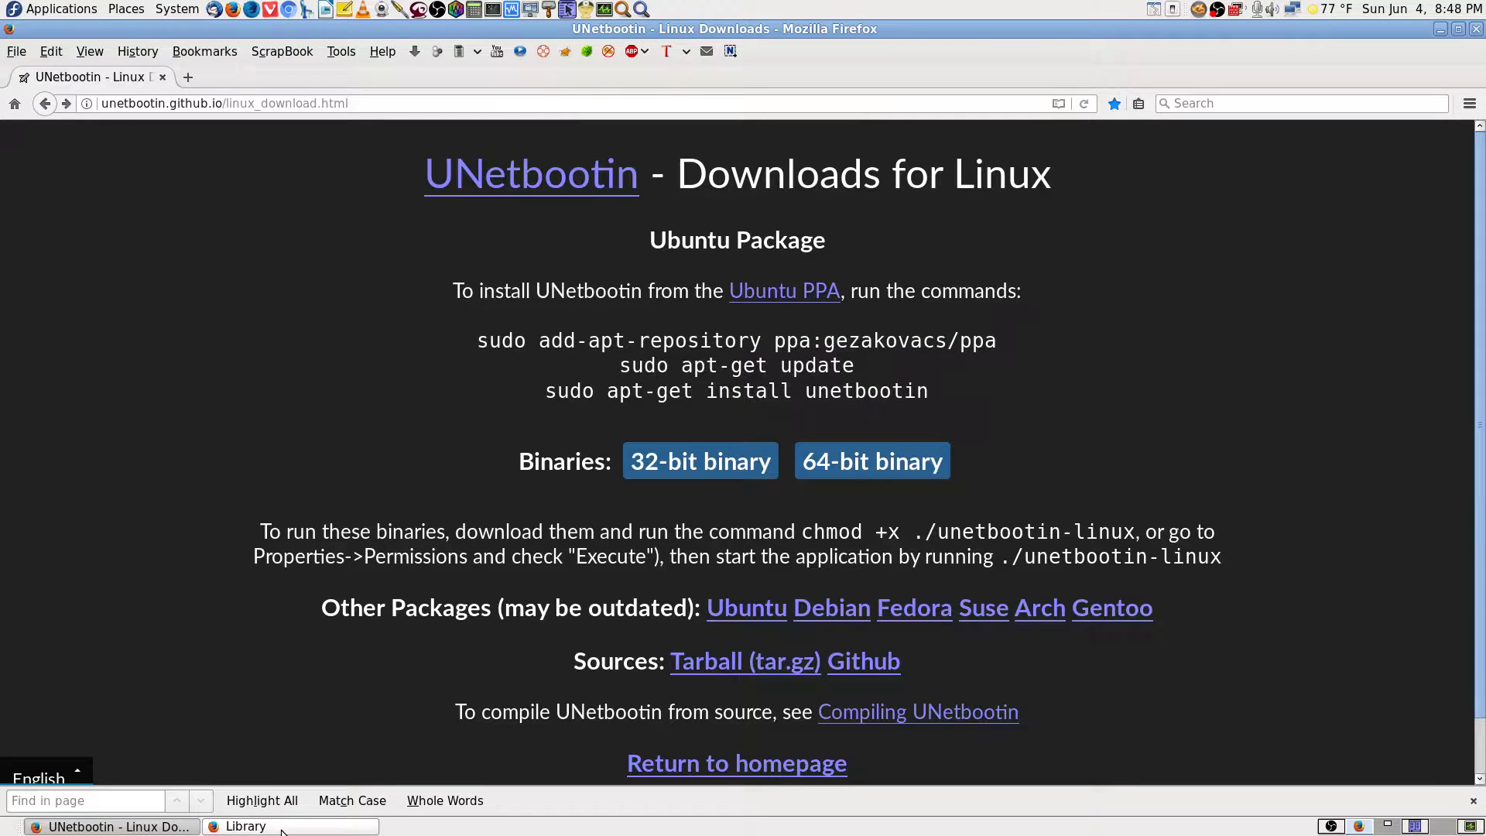
View the UNetbootin homepage, close the find bar, and close the bookmarks Library window.
left_click(569, 191)
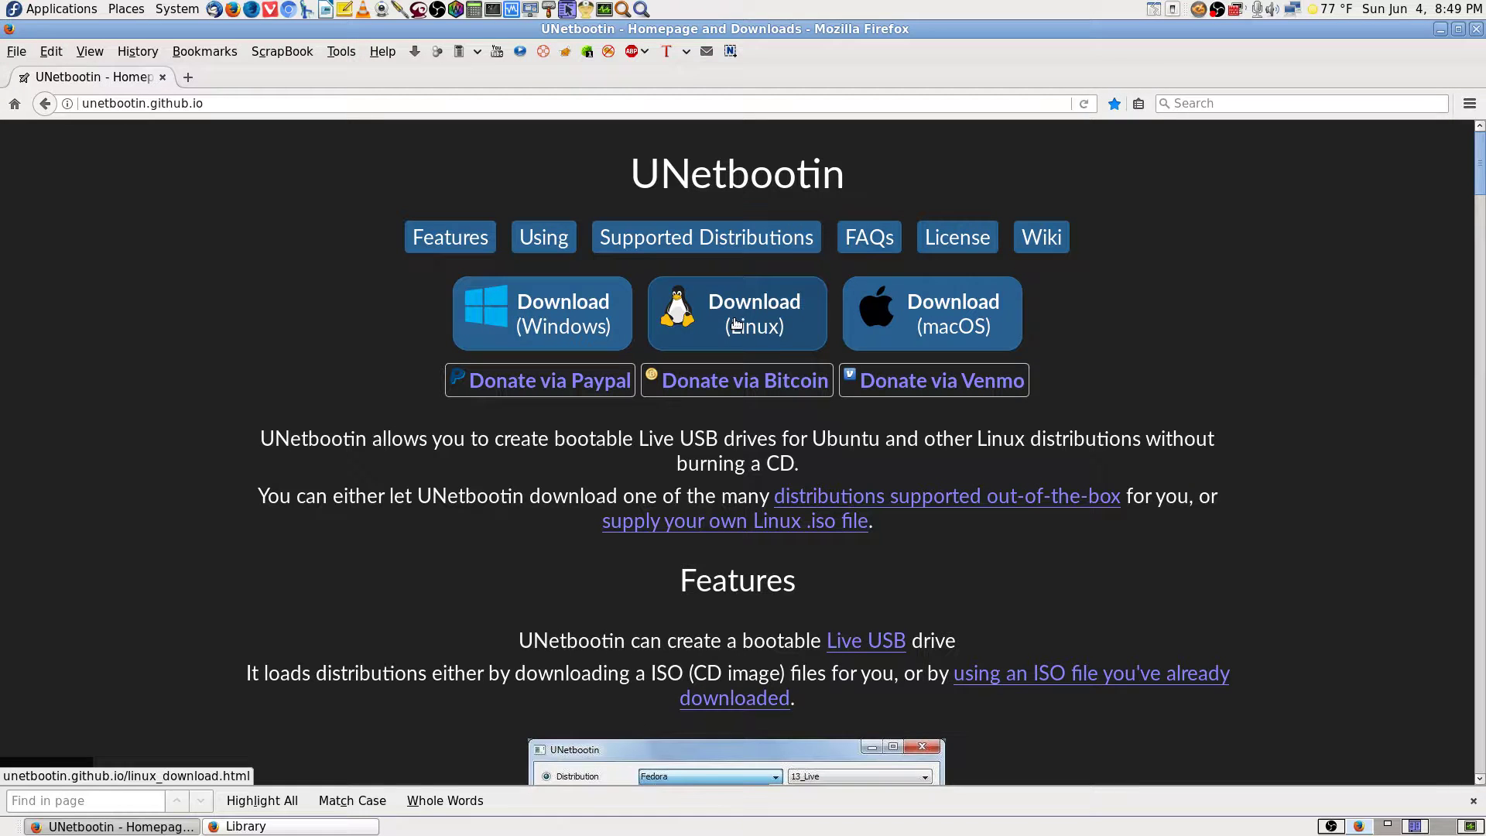
left_click(1473, 797)
scroll(1334, 395, "down", 5)
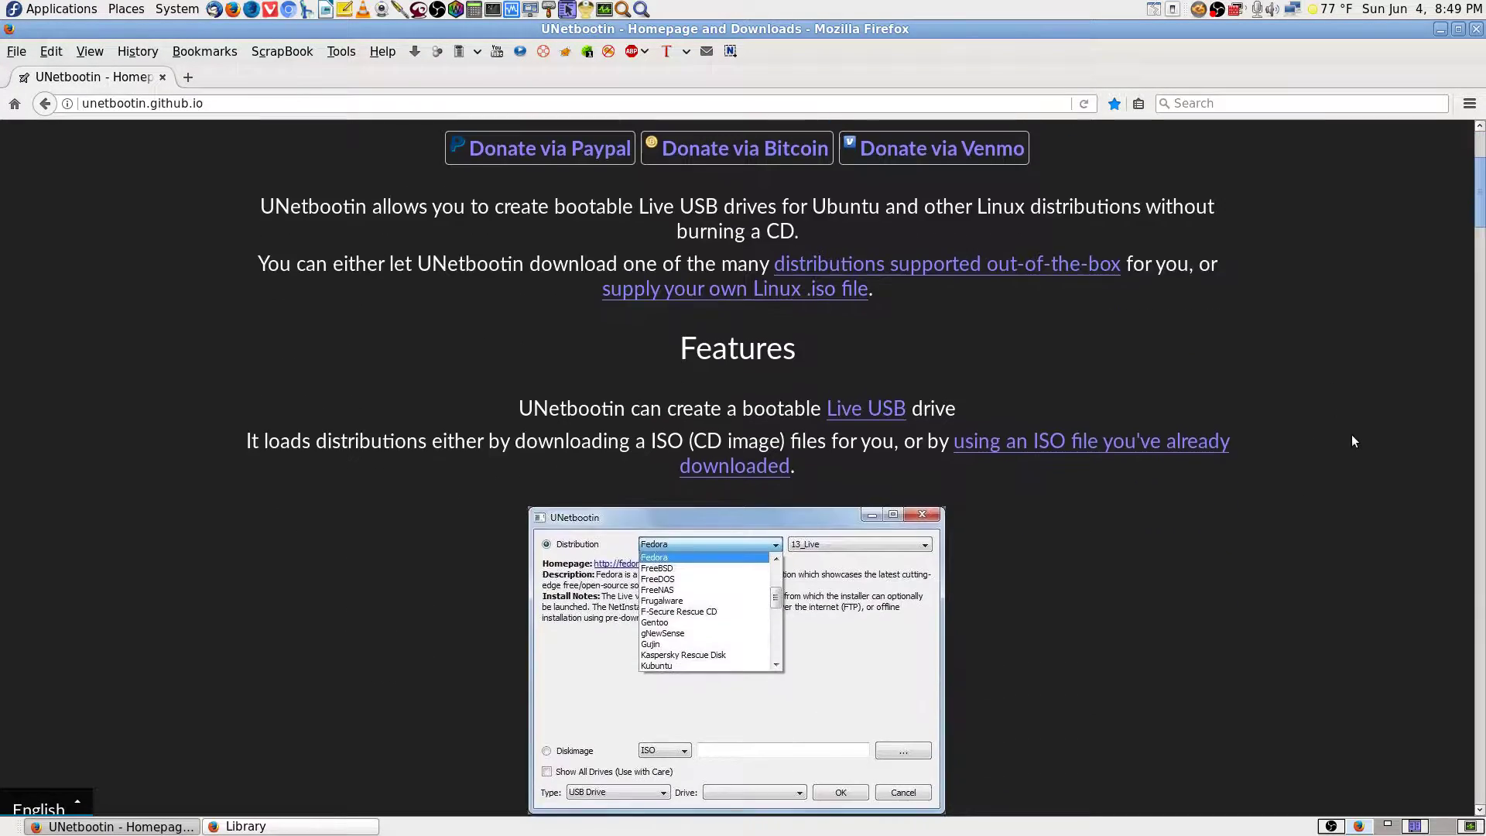
left_click_drag(1480, 242, 1463, 46)
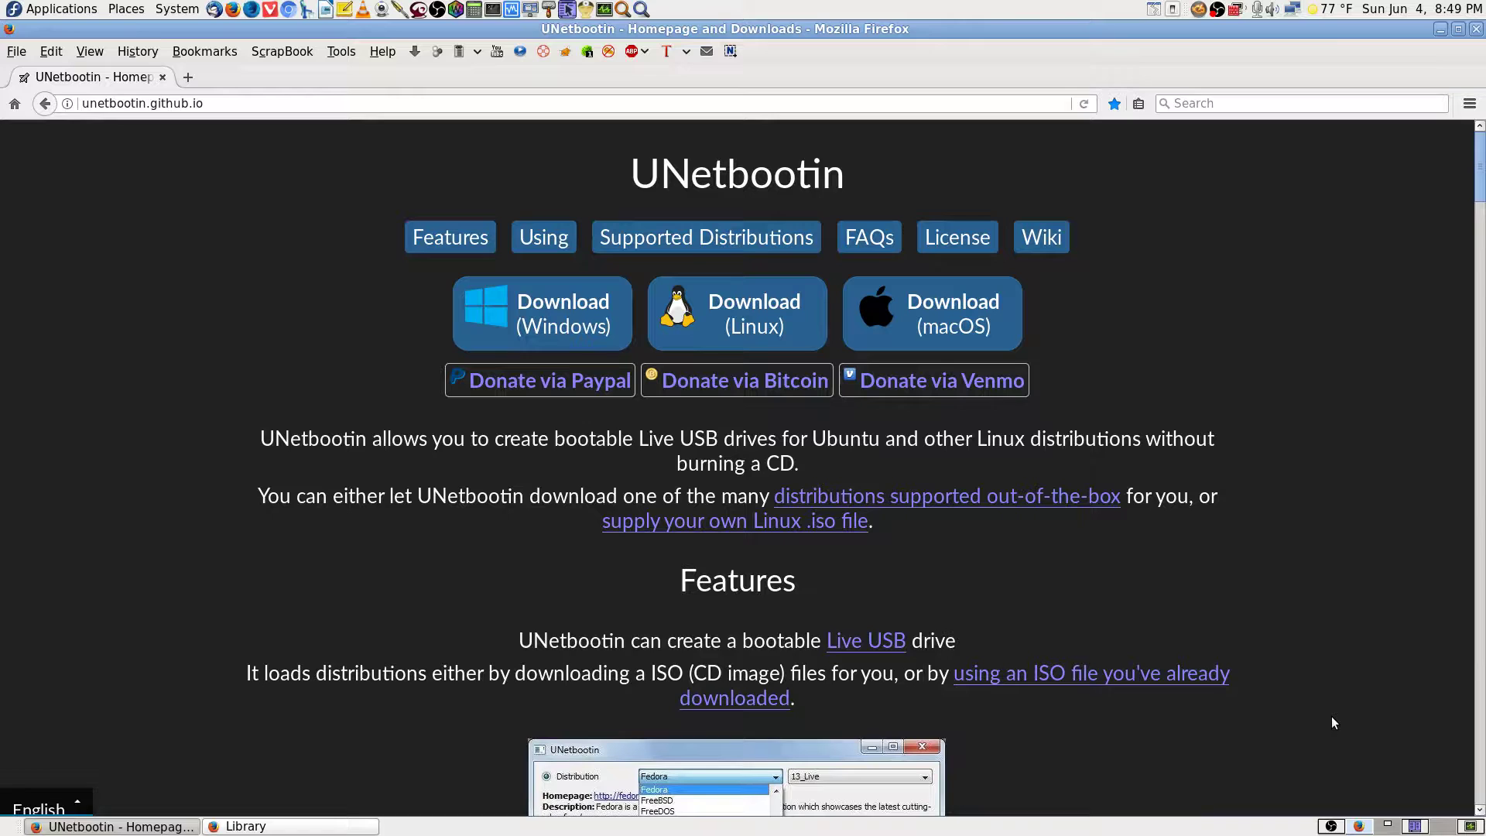
left_click(294, 827)
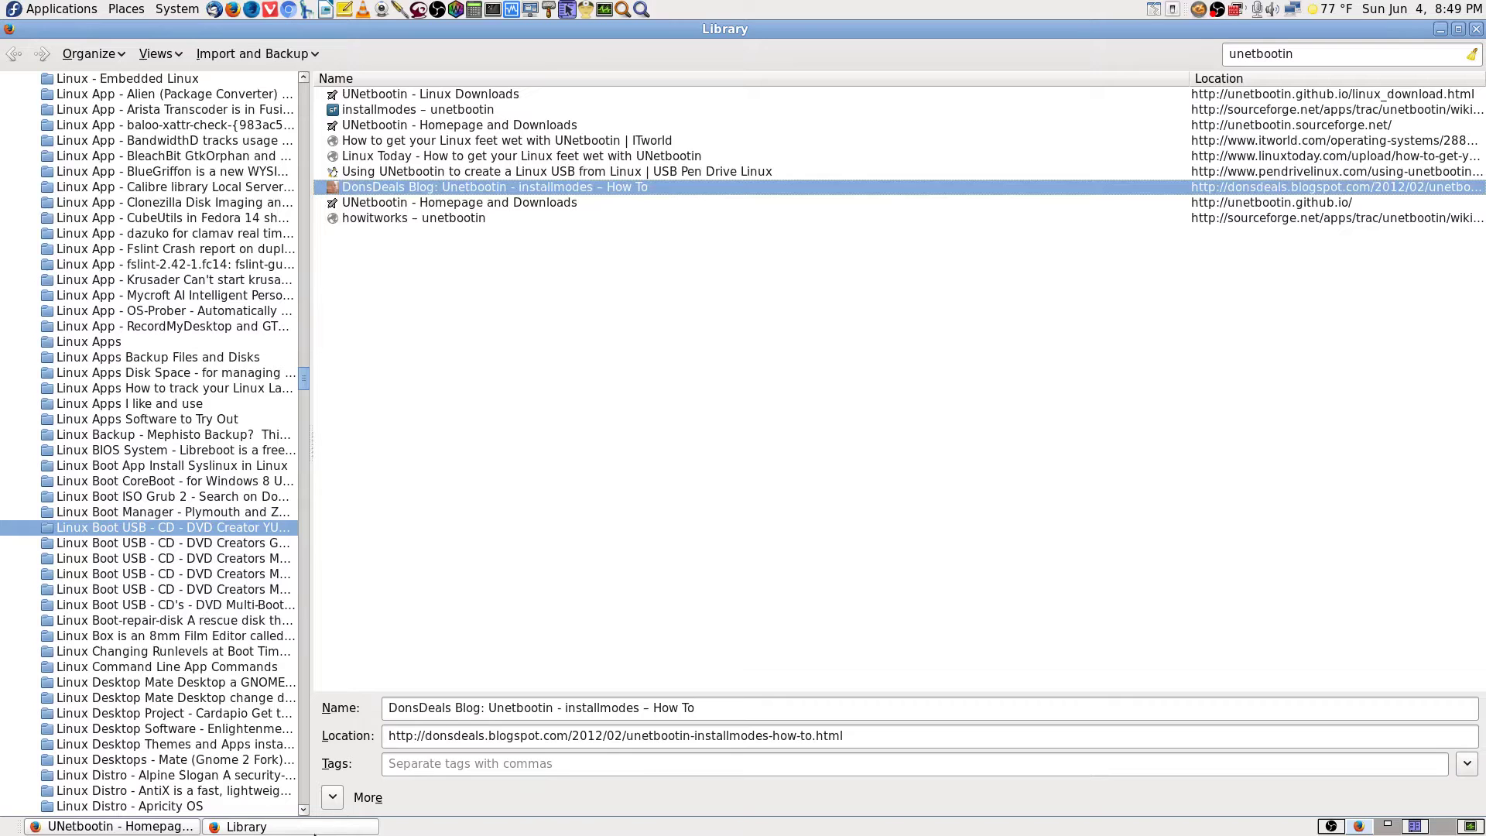
left_click(1476, 29)
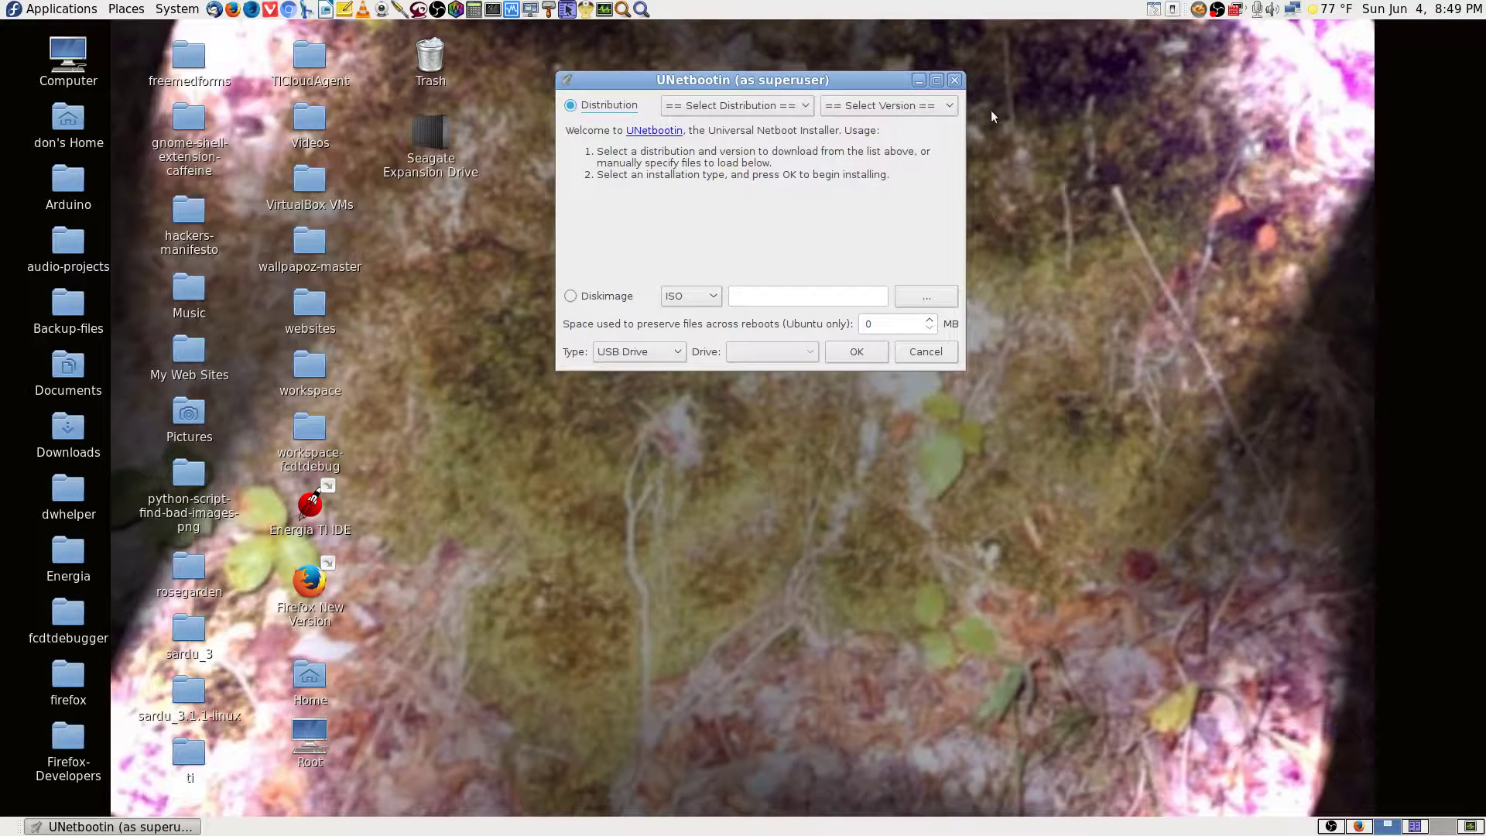
Maximize the UNetbootin window and select Debian, defaulting to Stable_NetInstall, as the distribution.
left_click(938, 81)
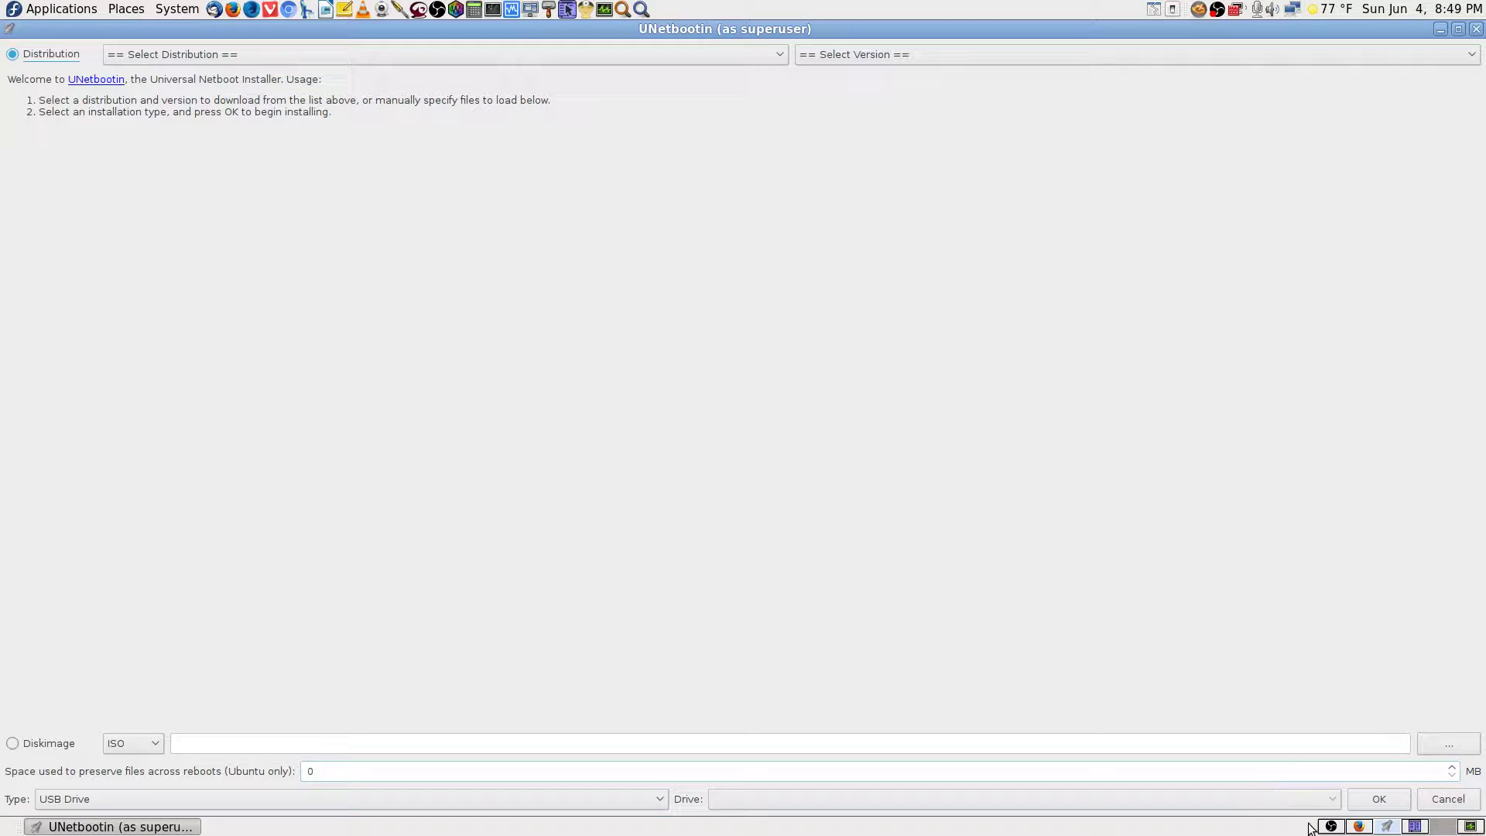
left_click(1332, 827)
left_click(1388, 827)
left_click(739, 57)
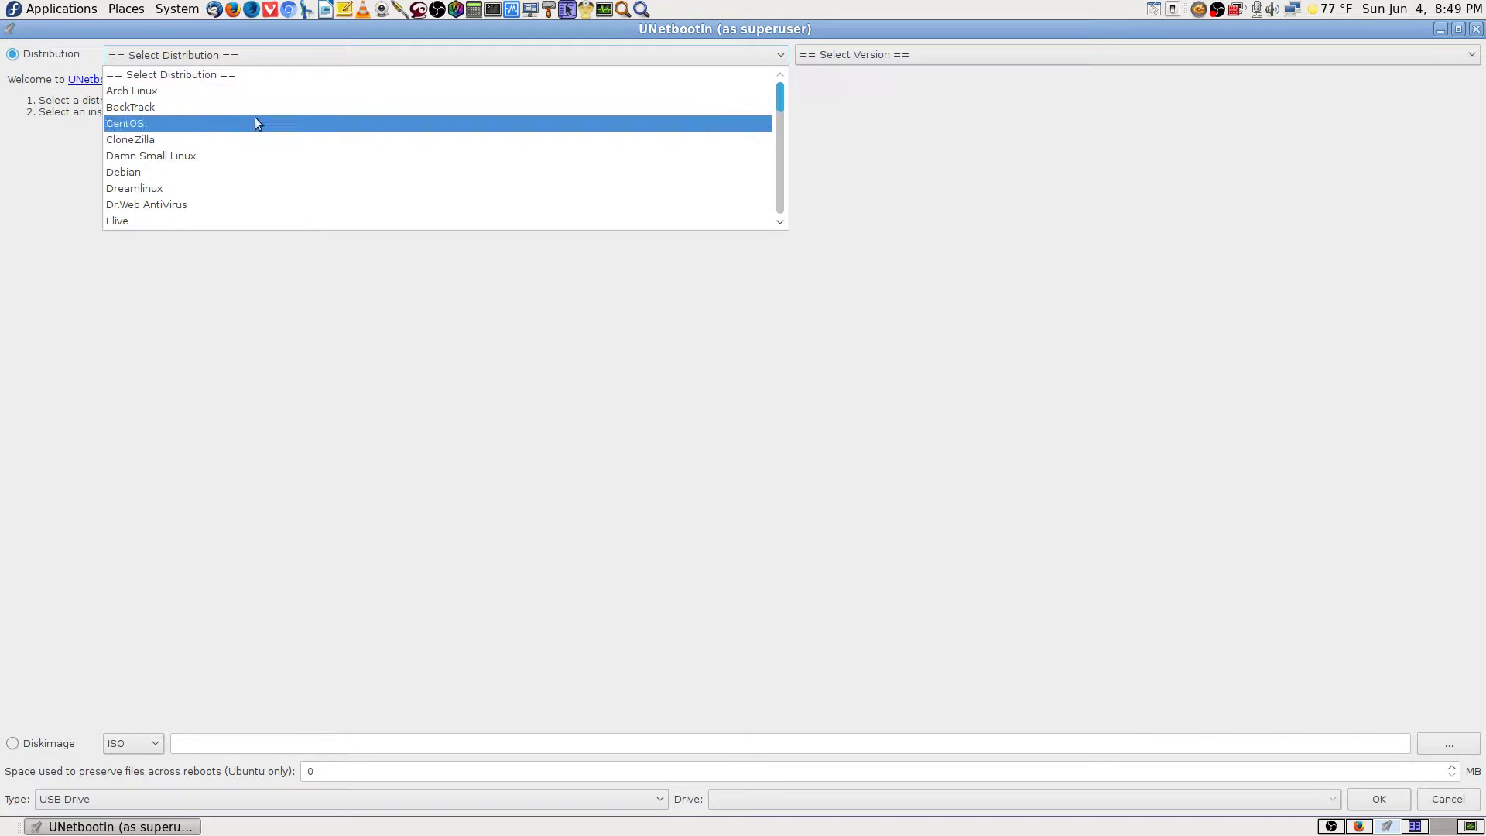
left_click(225, 175)
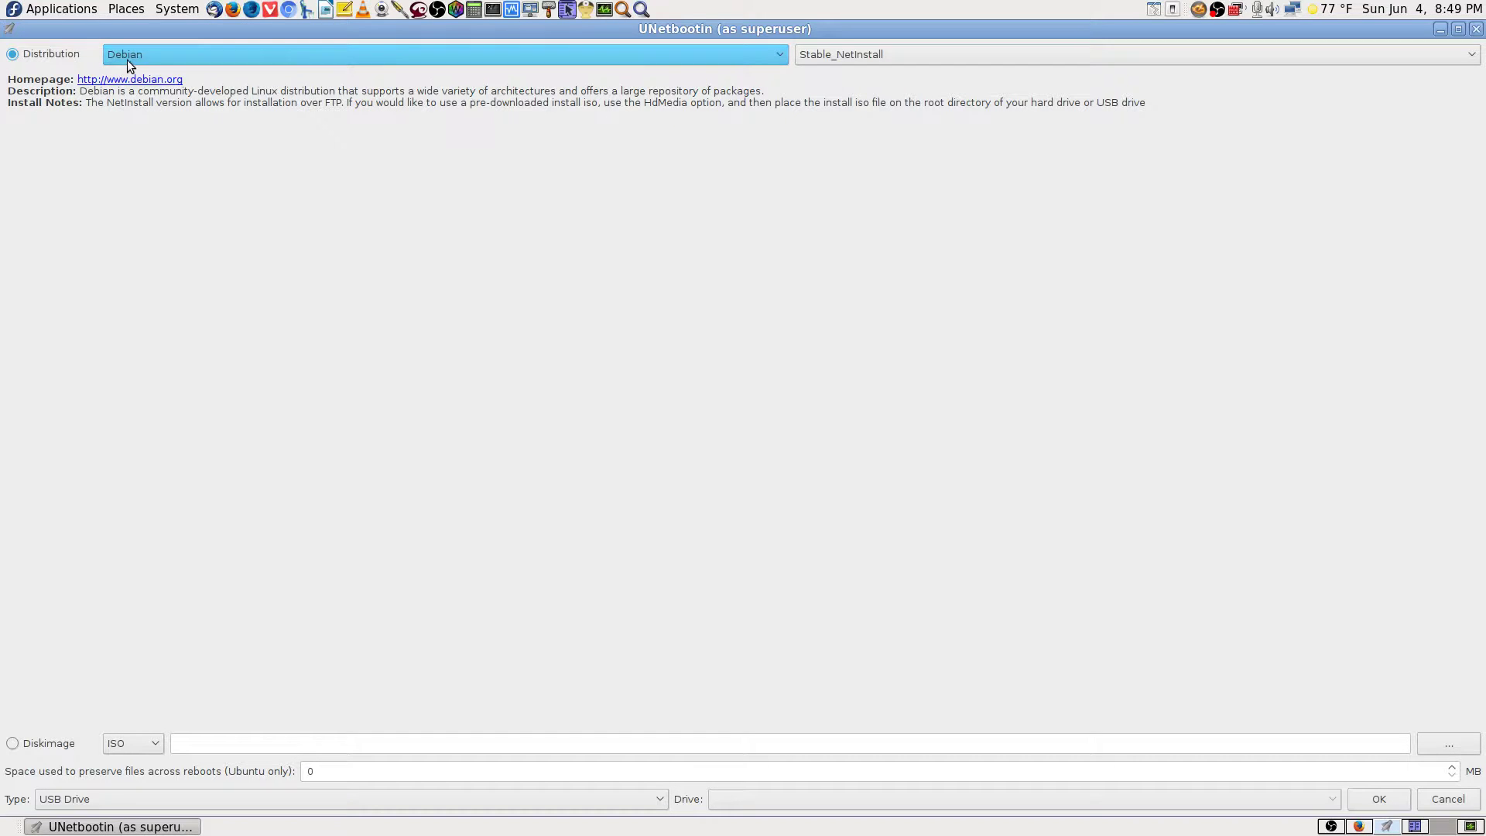
Browse the distribution list and select Fedora with version 22_Live_x64.
left_click(746, 57)
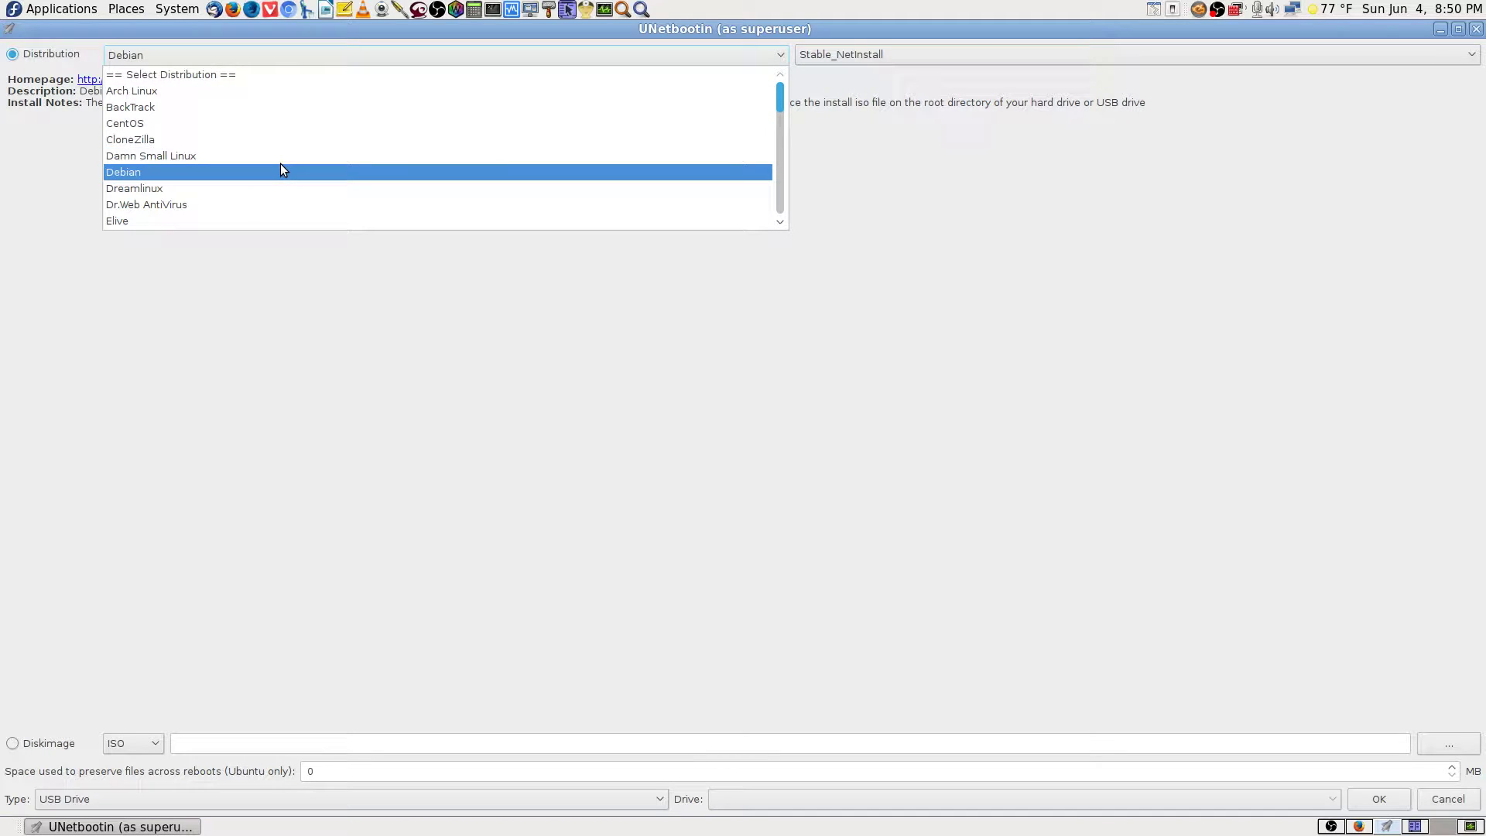
scroll(280, 170, "down", 4)
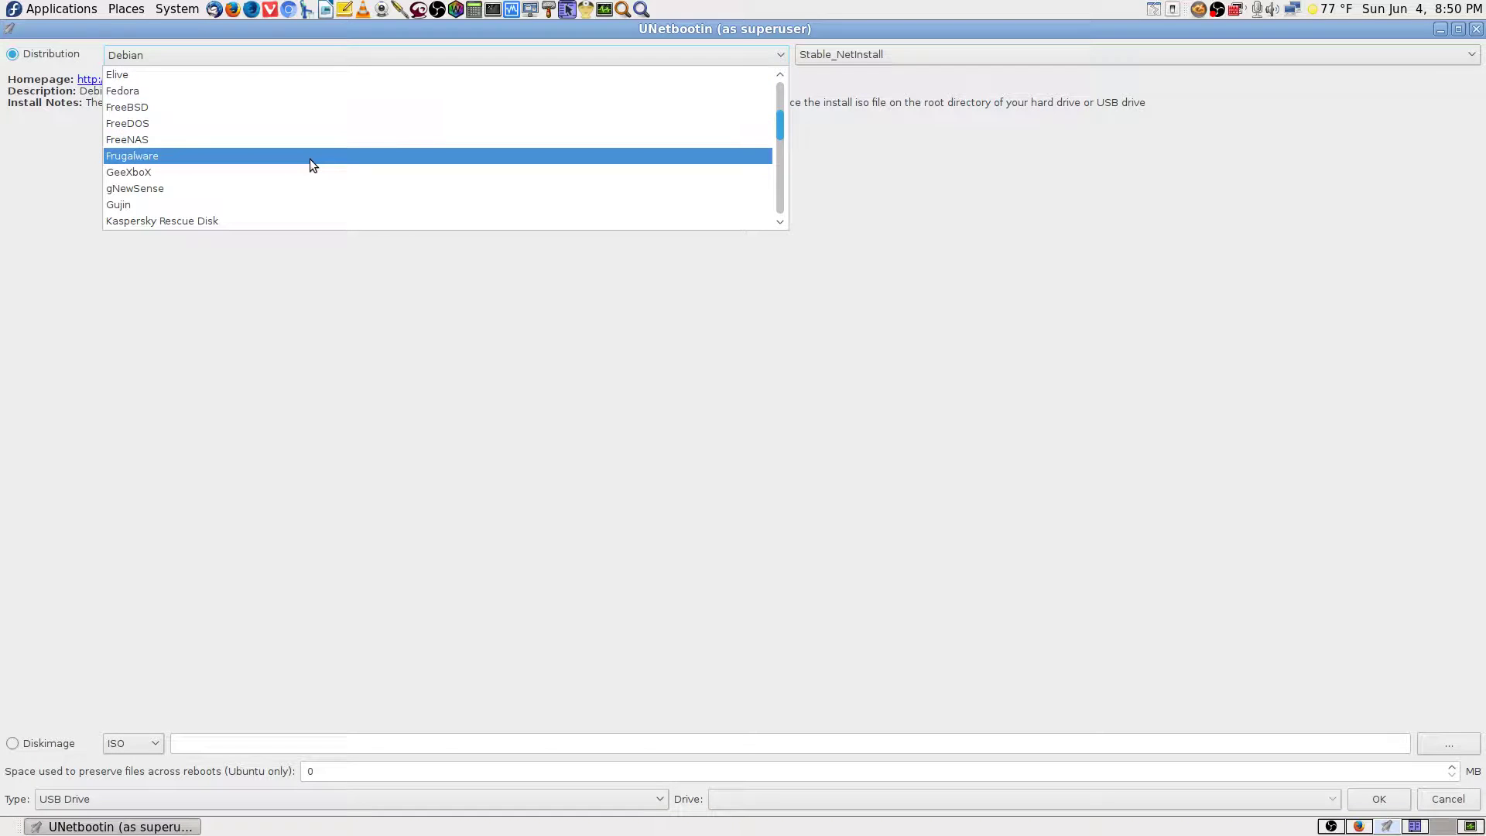
scroll(311, 159, "down", 4)
scroll(310, 160, "down", 5)
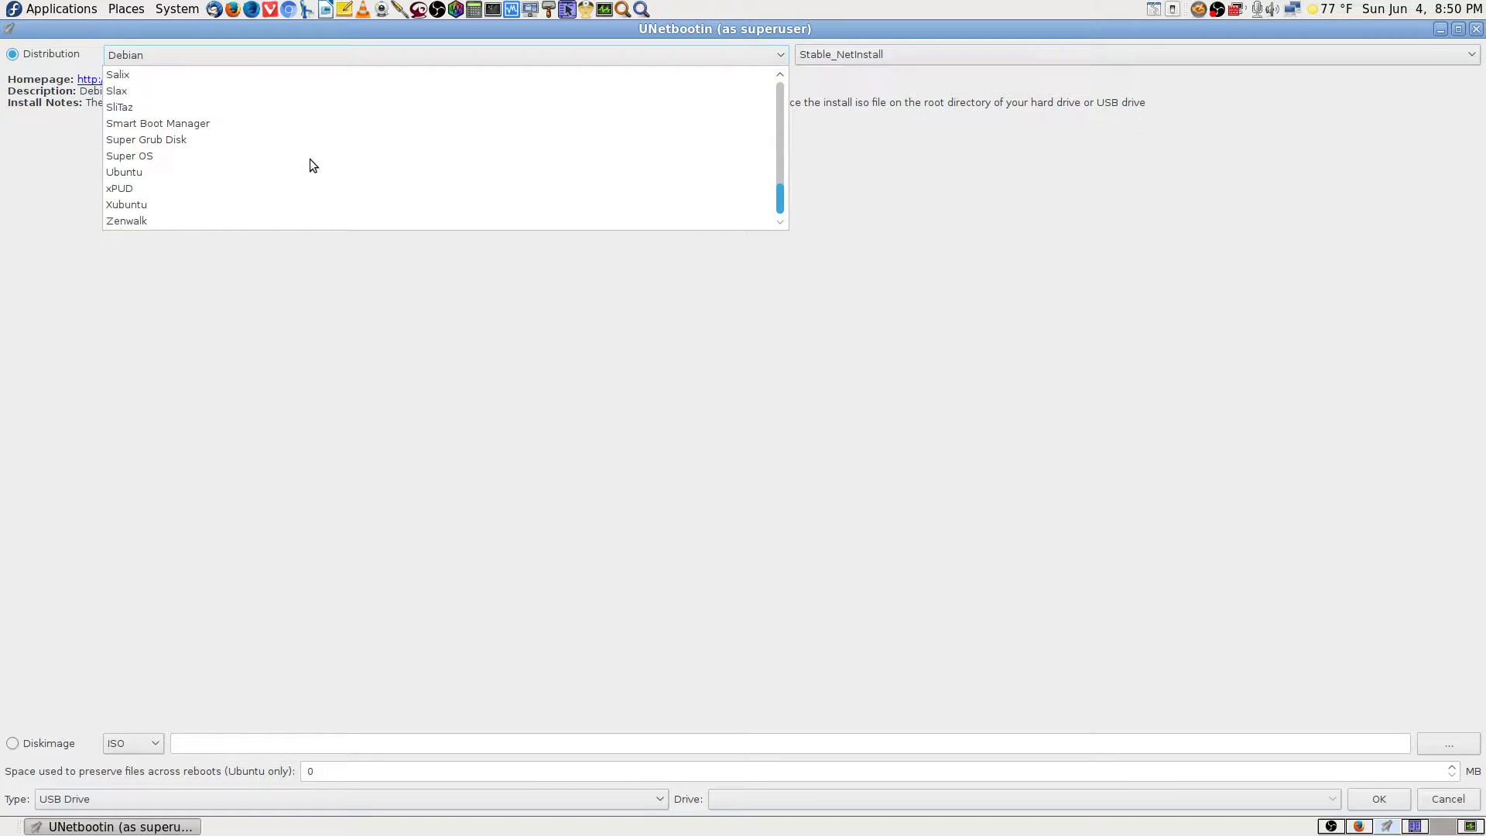
scroll(310, 160, "up", 6)
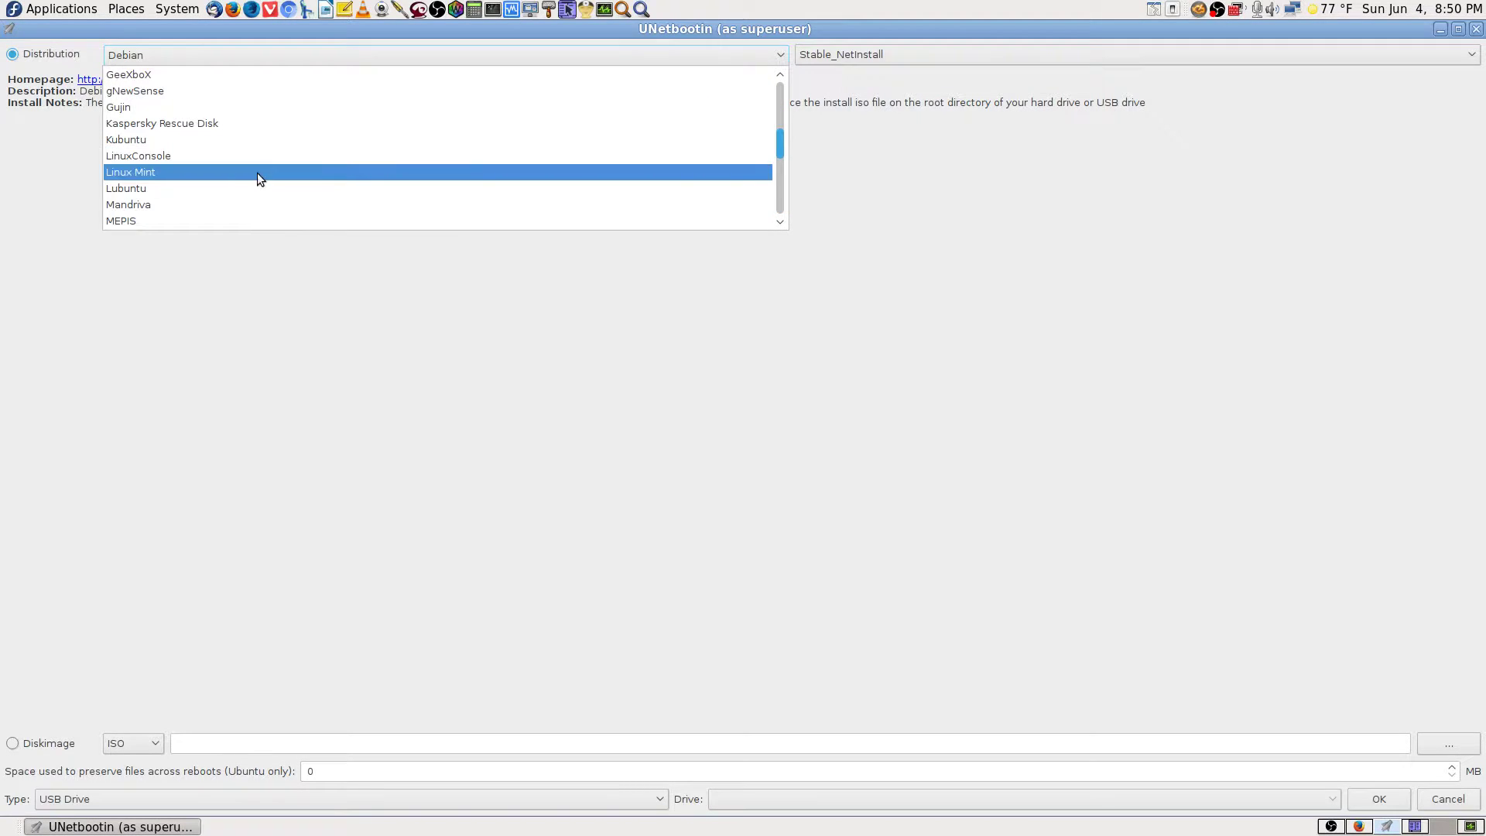
scroll(240, 162, "up", 5)
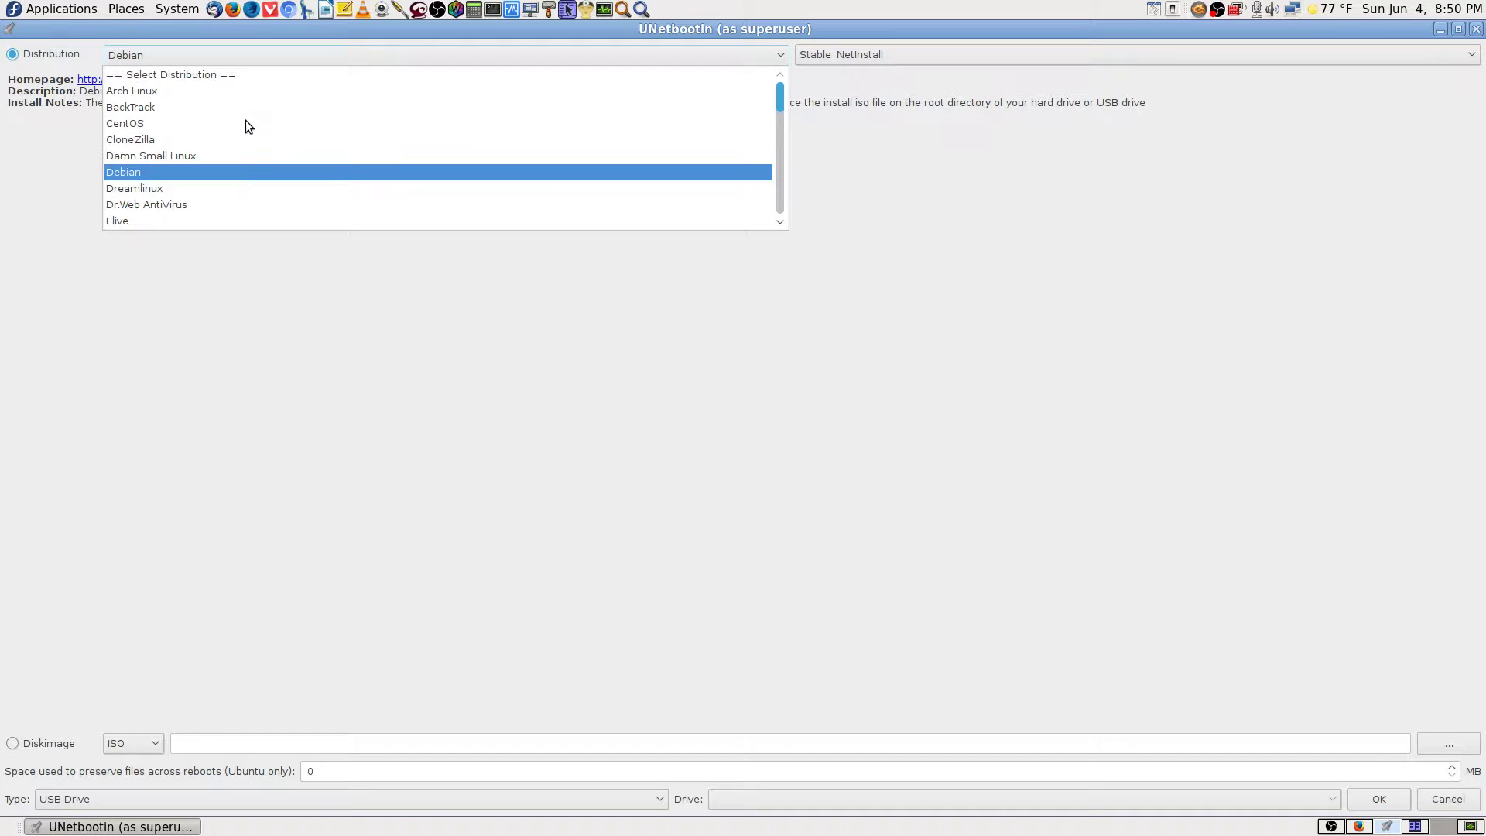
scroll(257, 146, "down", 4)
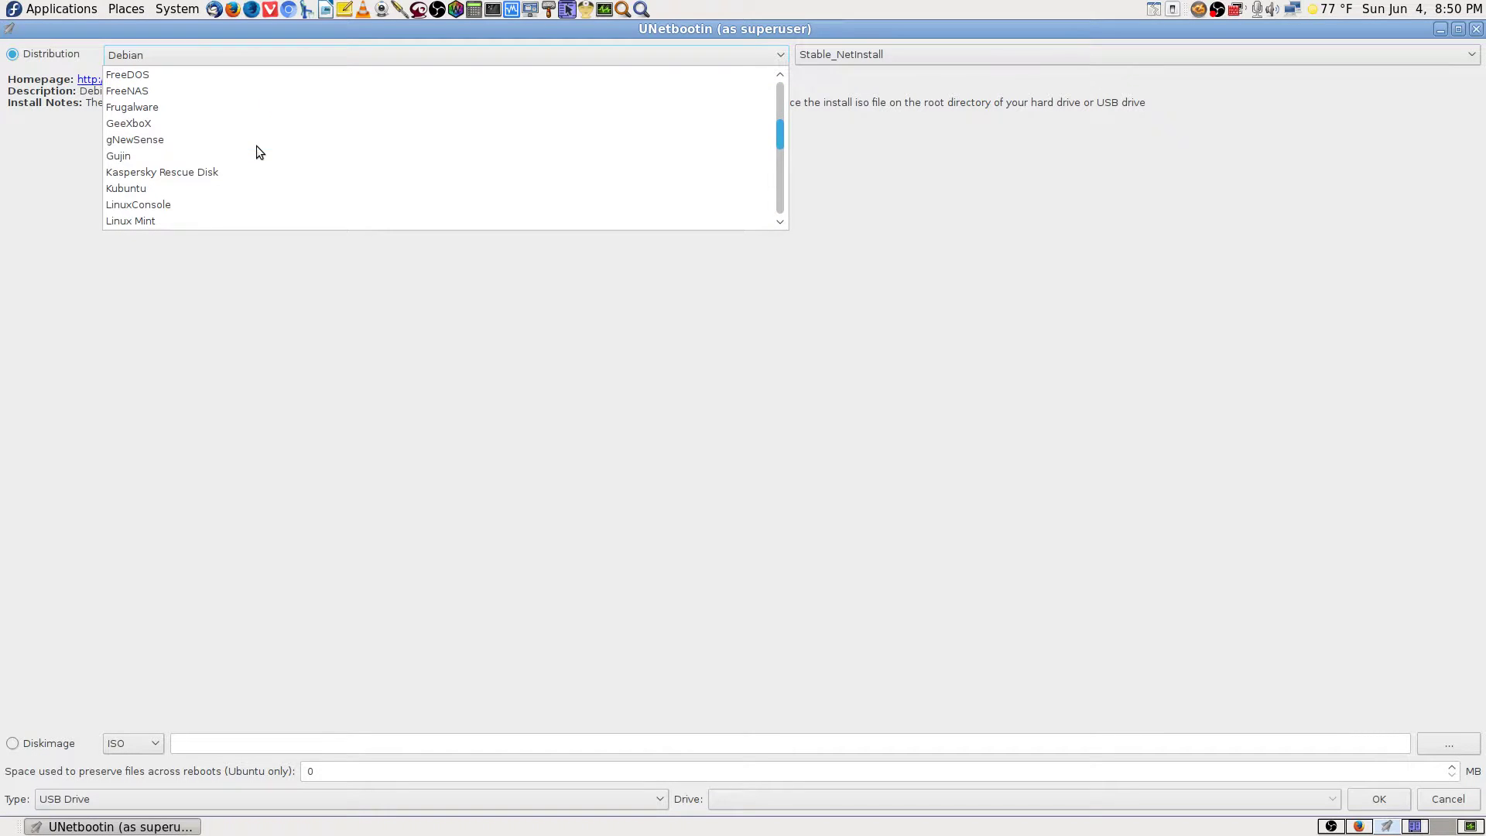
scroll(240, 156, "up", 2)
left_click(169, 90)
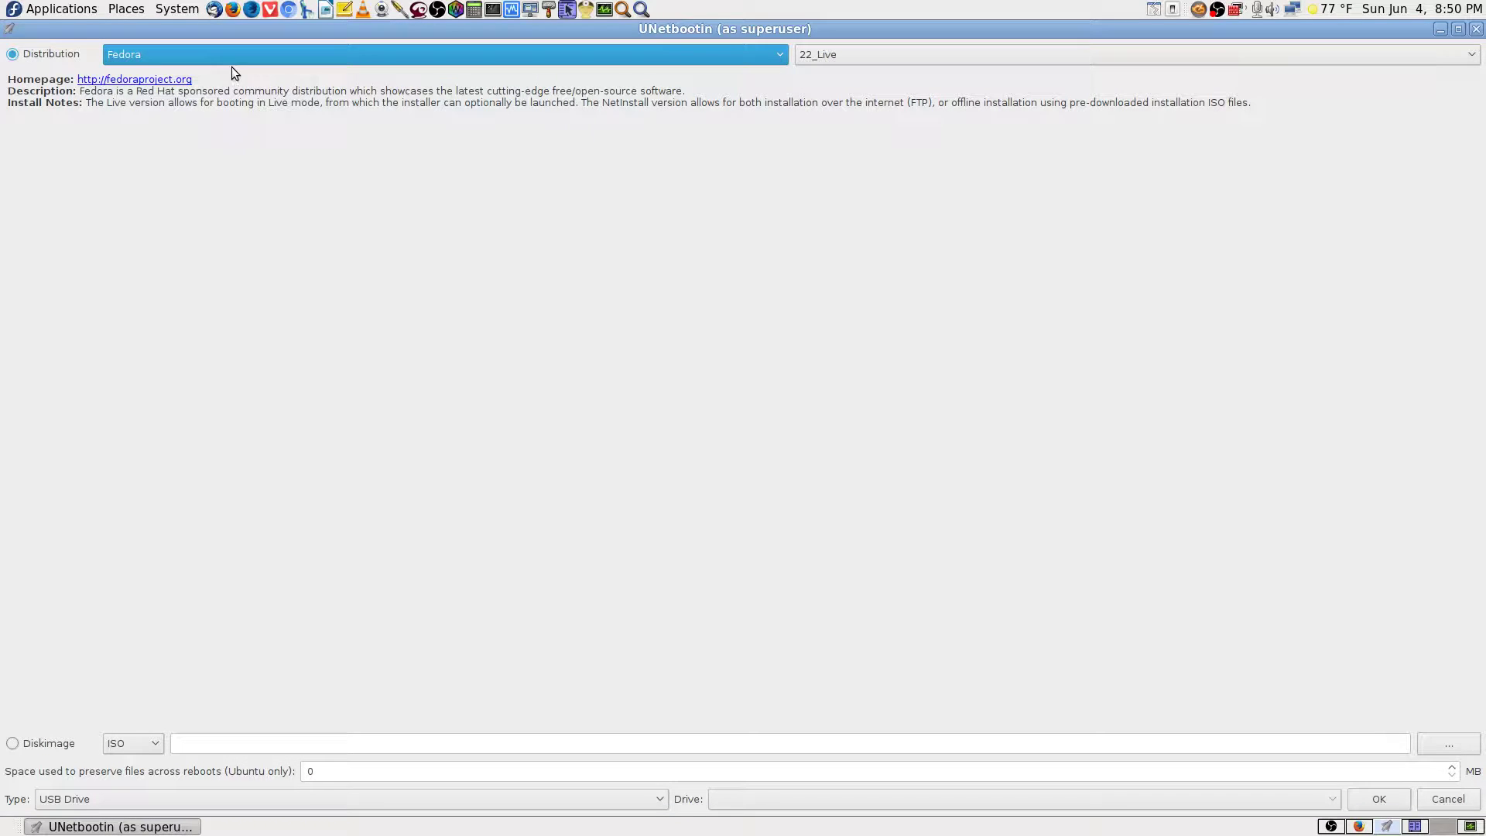
left_click(833, 54)
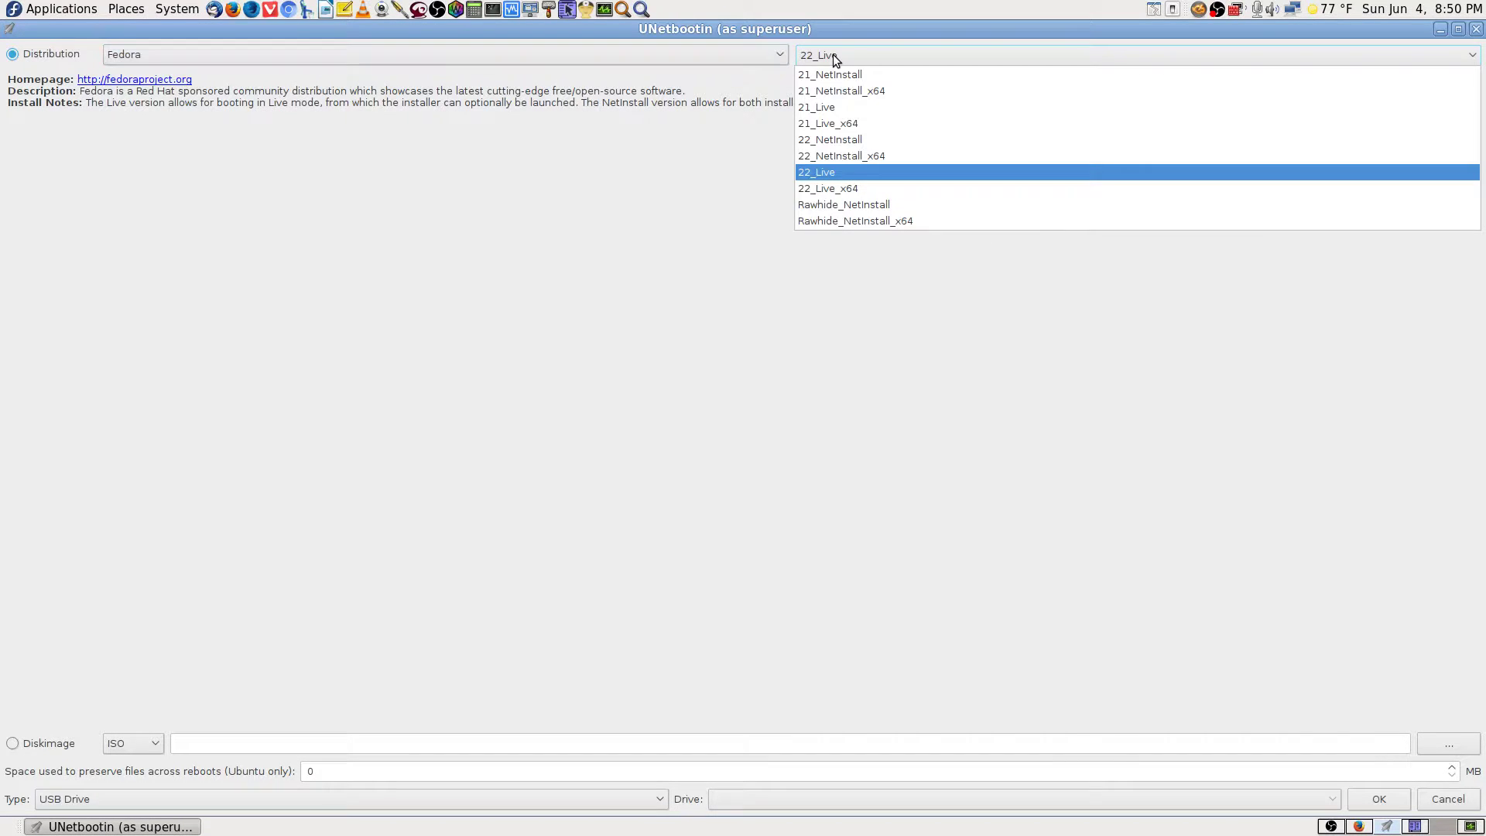
left_click(874, 187)
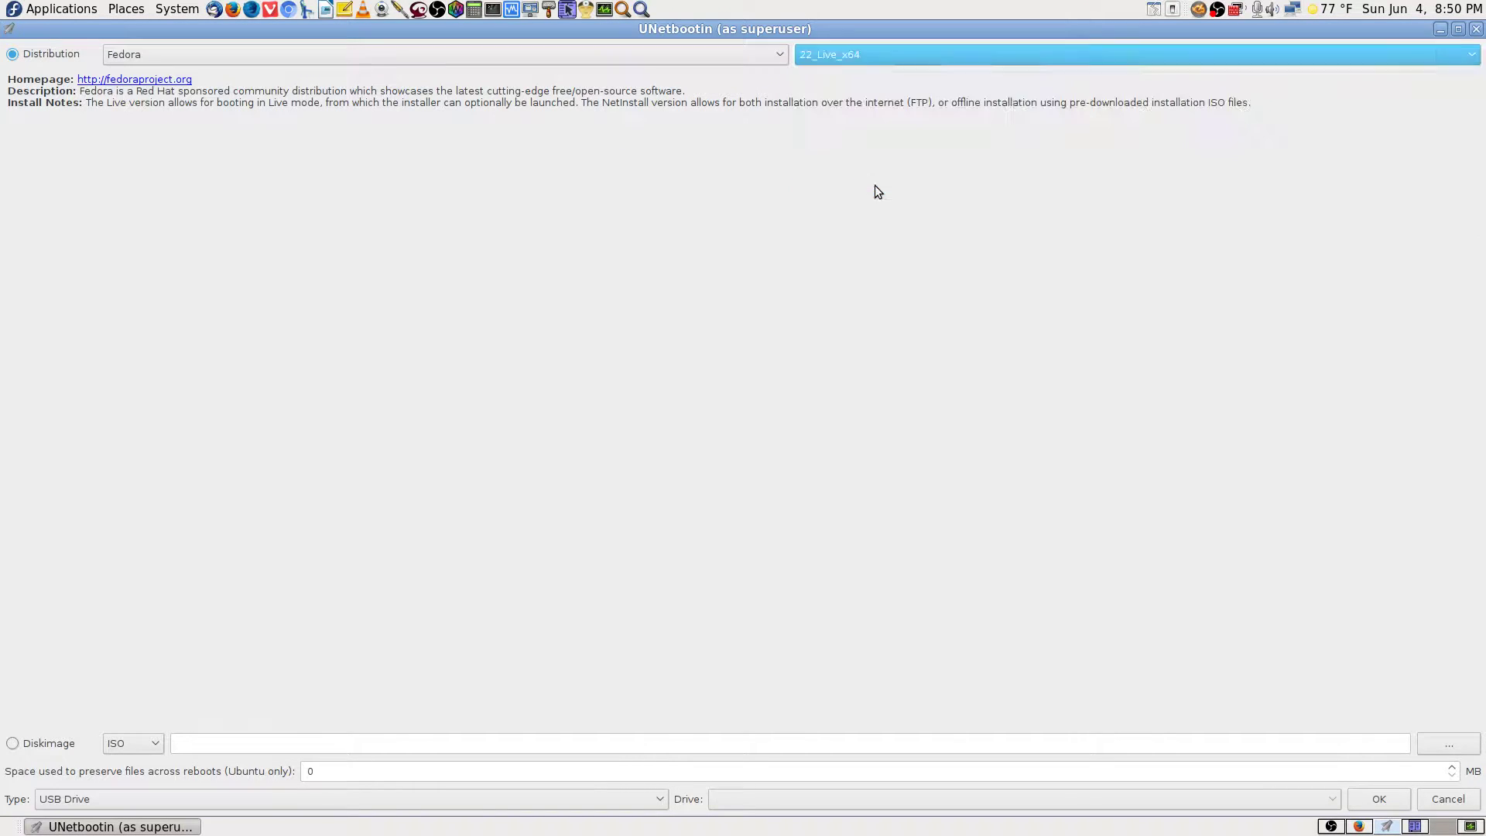
Switch the distribution back to Debian and open its version list.
left_click(718, 54)
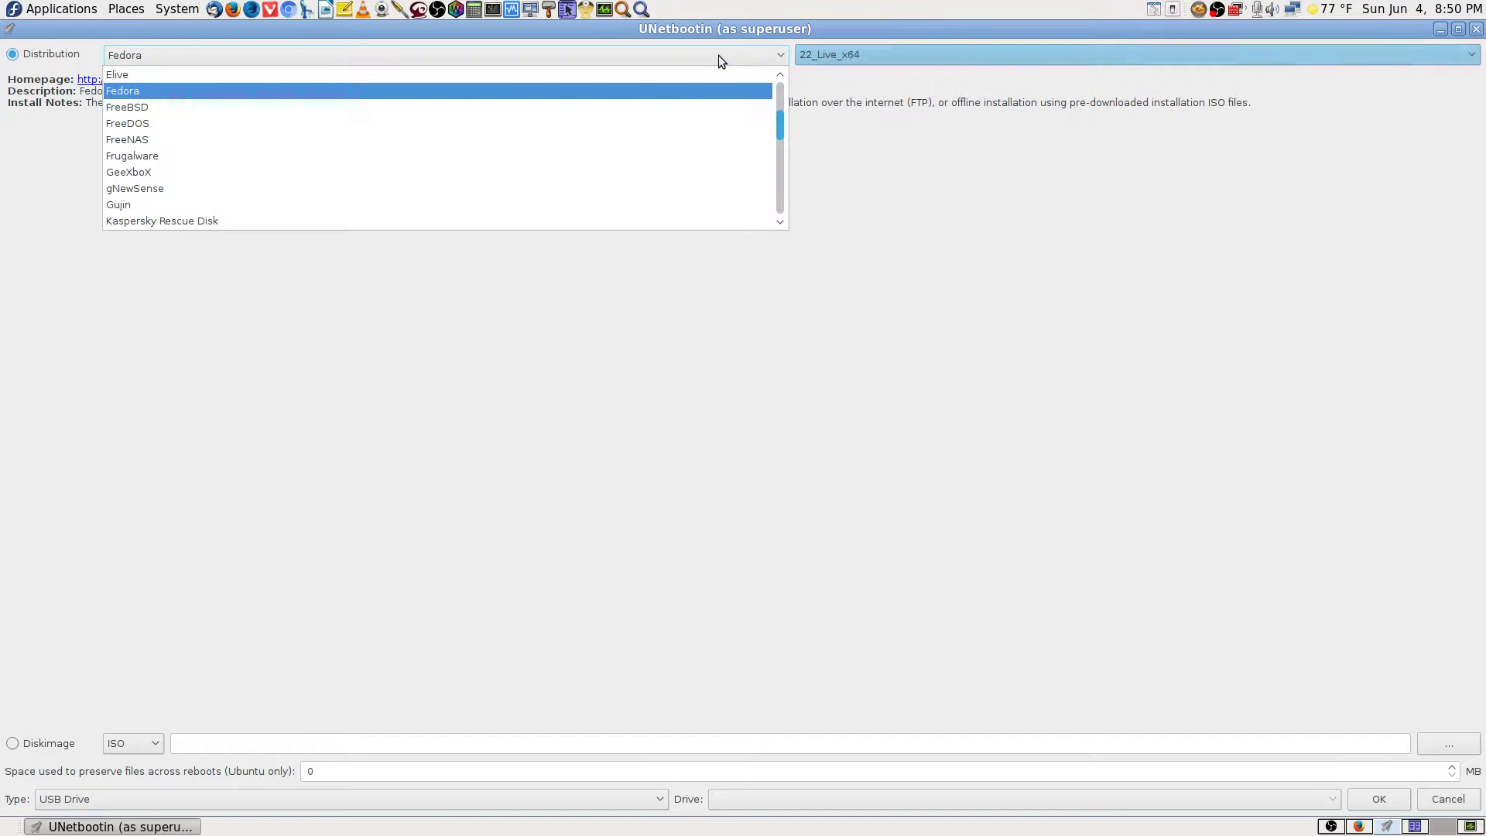
scroll(481, 220, "up", 3)
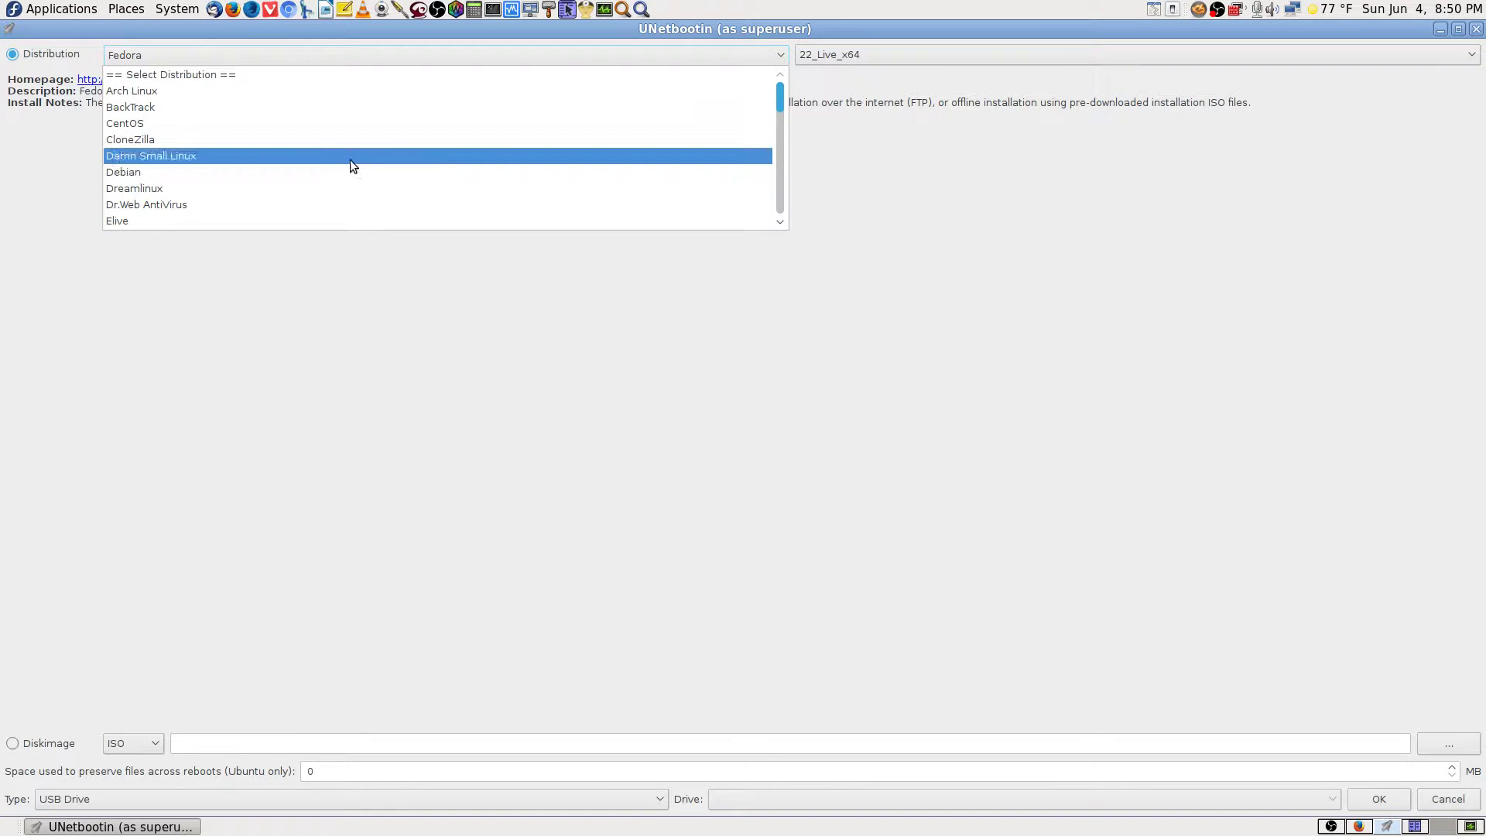
left_click(287, 171)
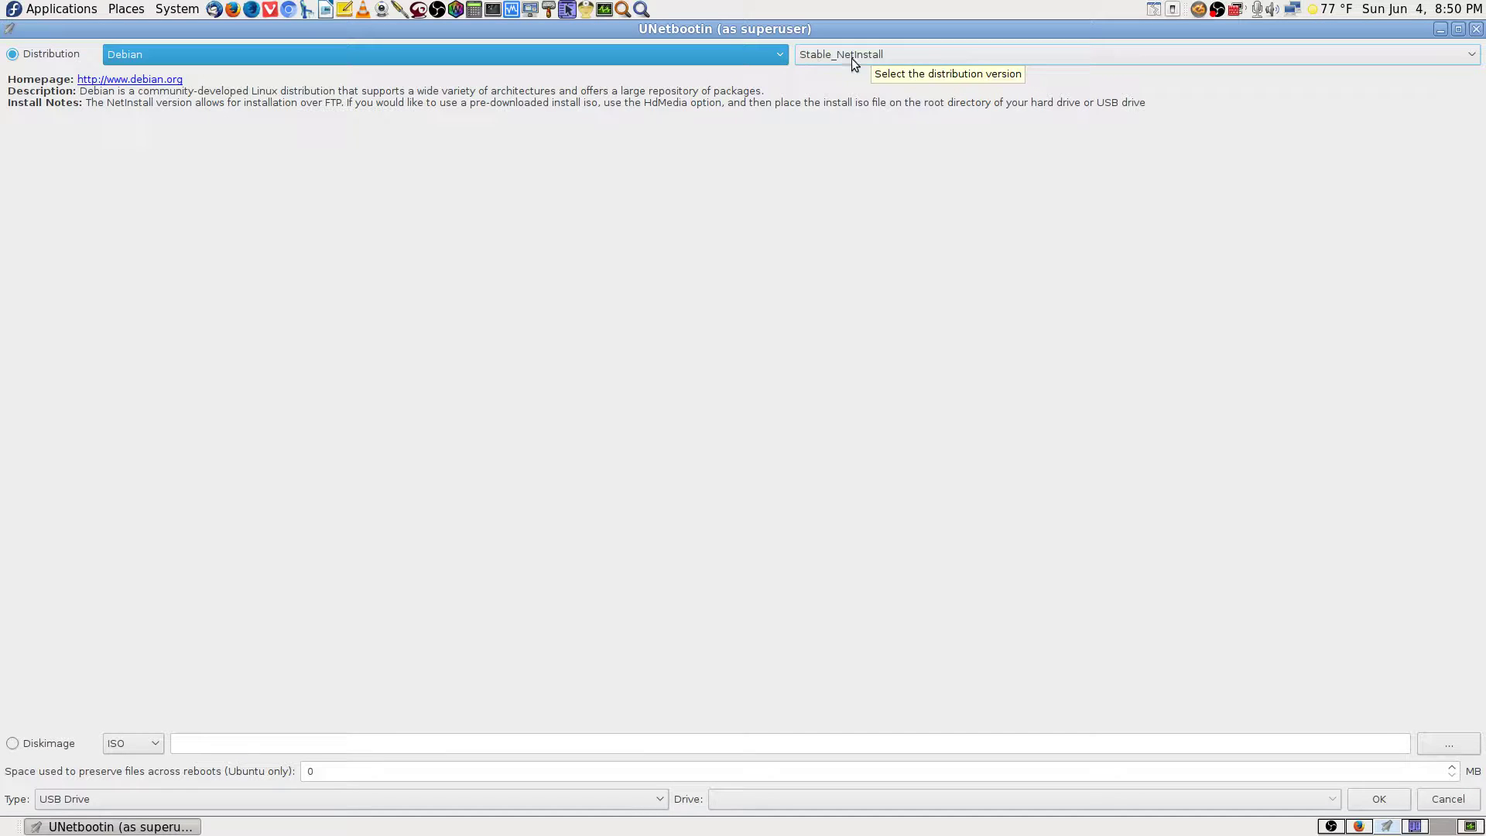
left_click(919, 63)
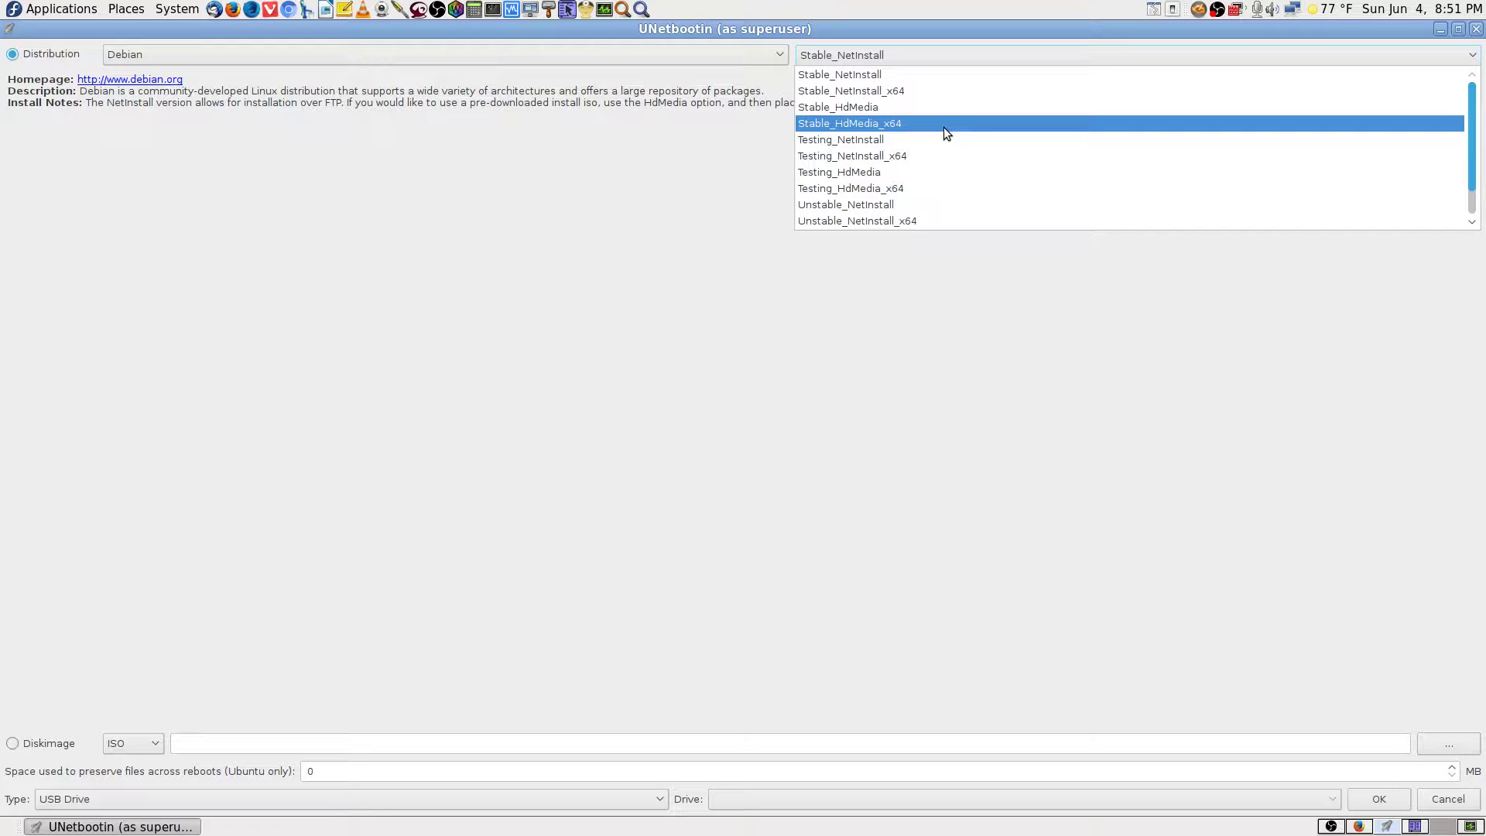
Choose Debian Stable_NetInstall_x64, select the Diskimage ISO option, then bring Krusader forward.
scroll(946, 152, "down", 1)
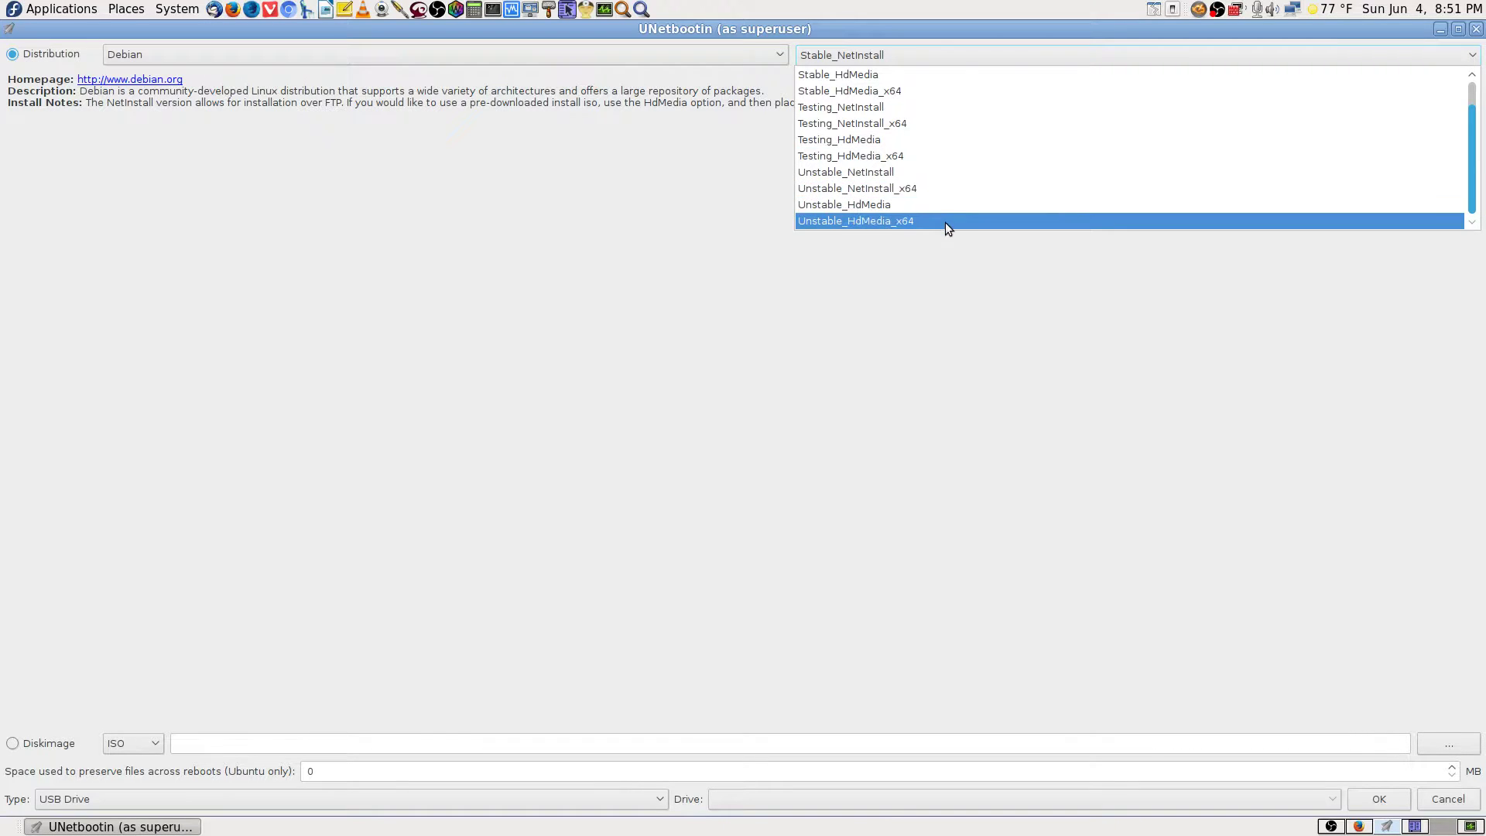
scroll(956, 159, "up", 1)
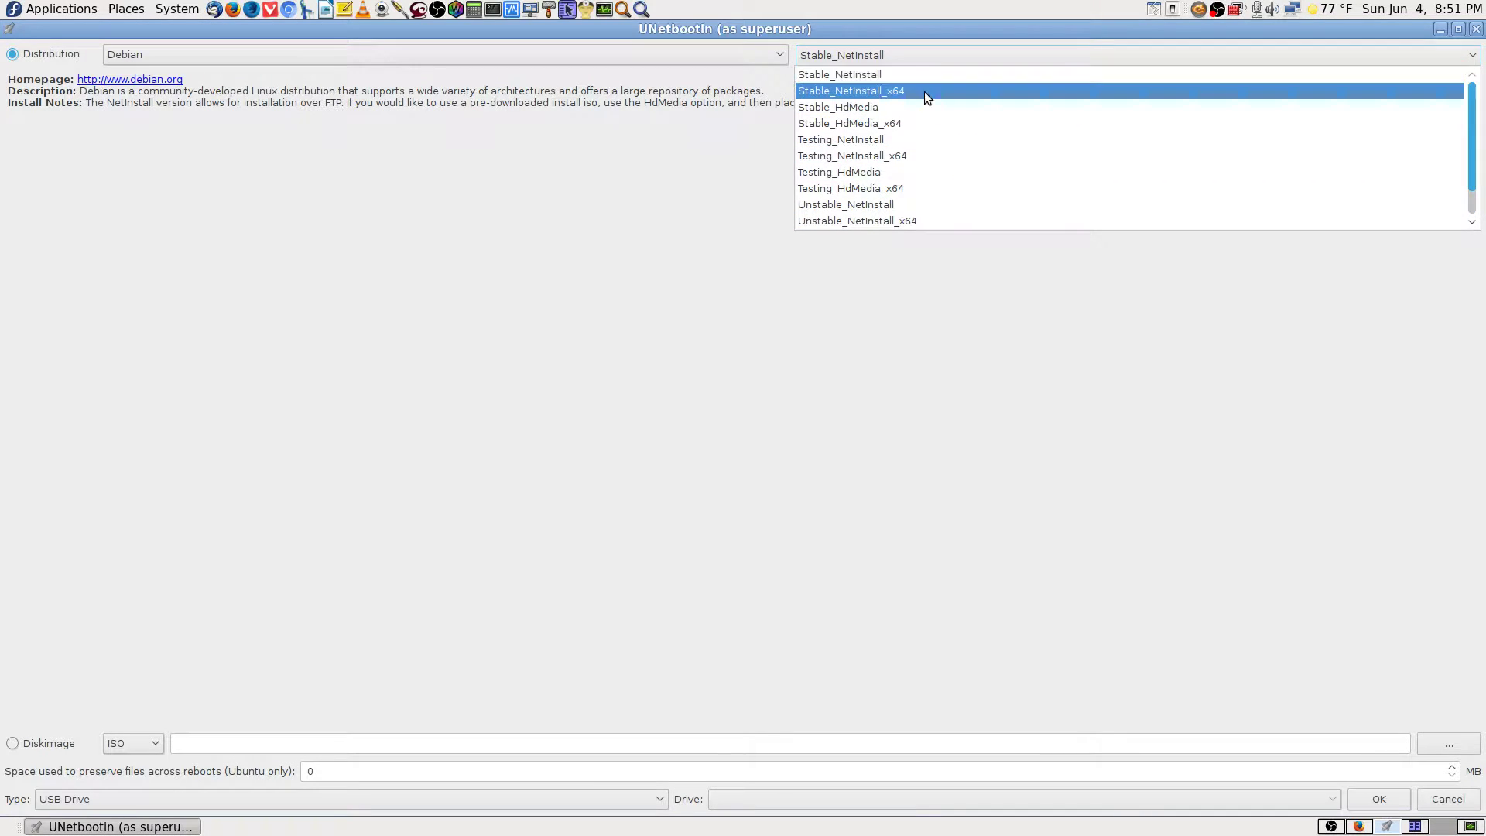
left_click(926, 92)
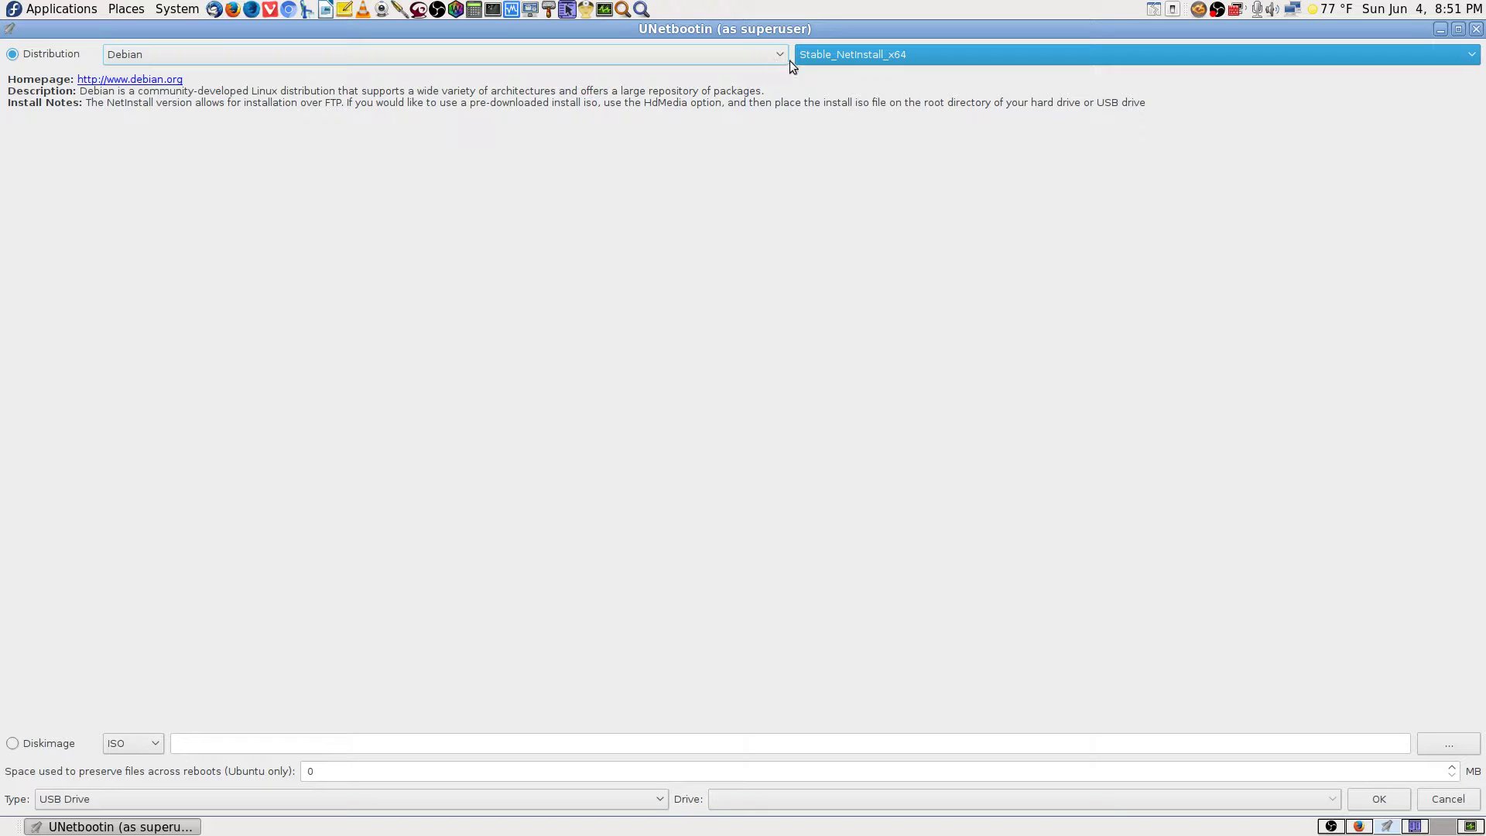
left_click(13, 745)
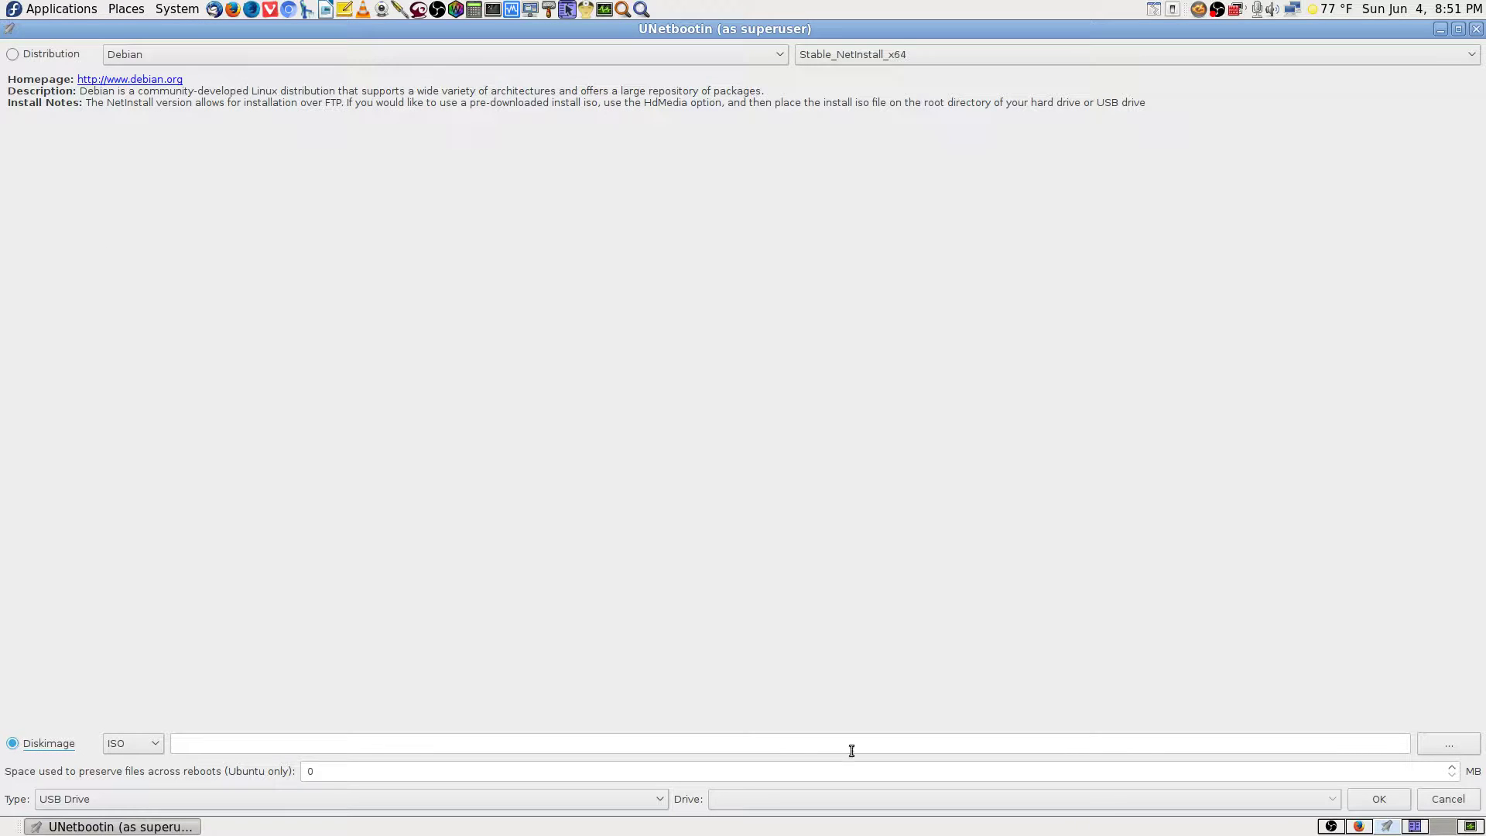
left_click(1415, 826)
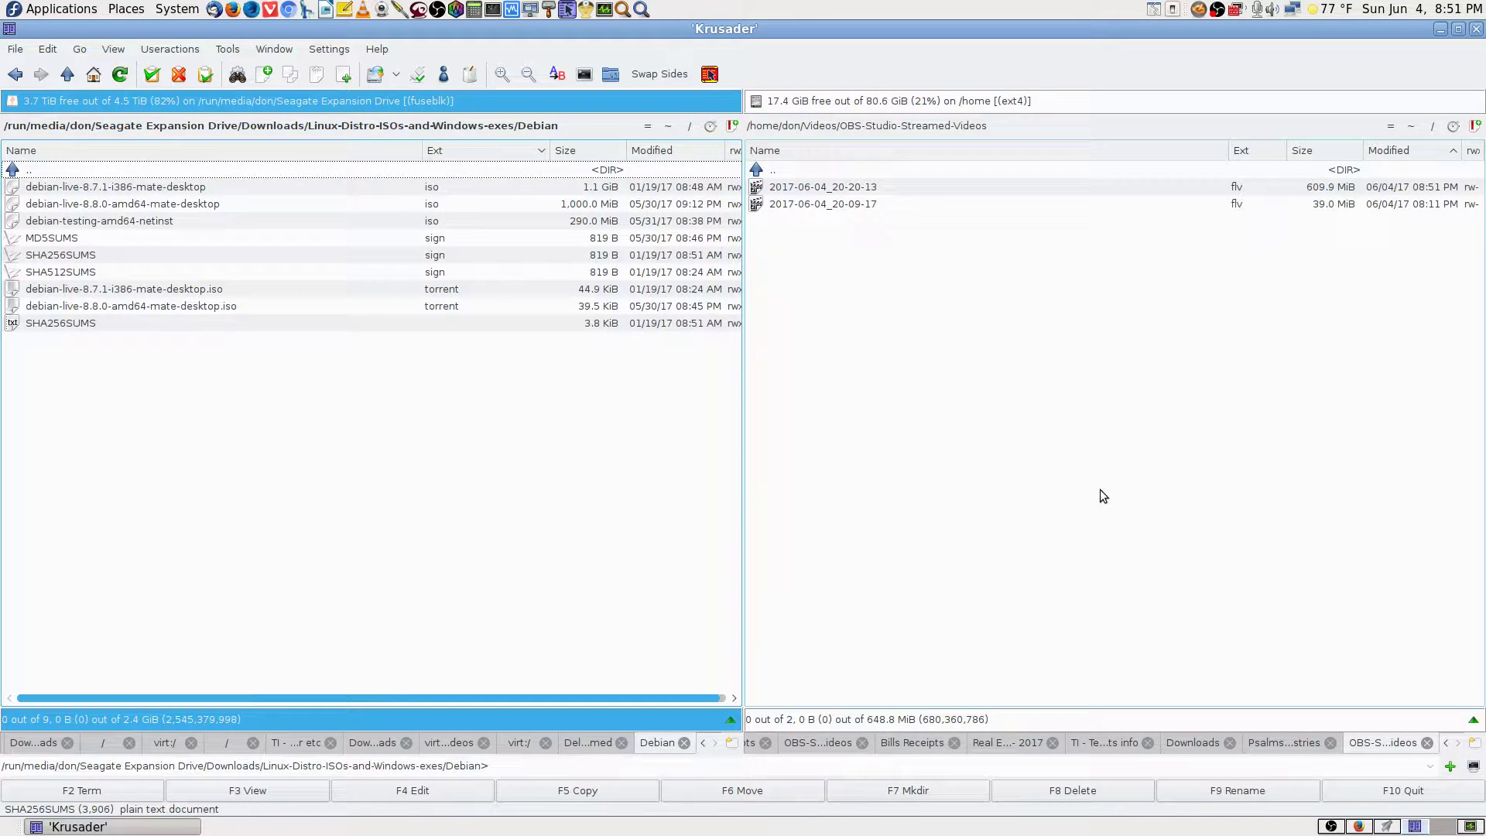
Open the home Downloads folder and select debian-8.8.0-amd64-i386-netinst.iso.
left_click(1412, 126)
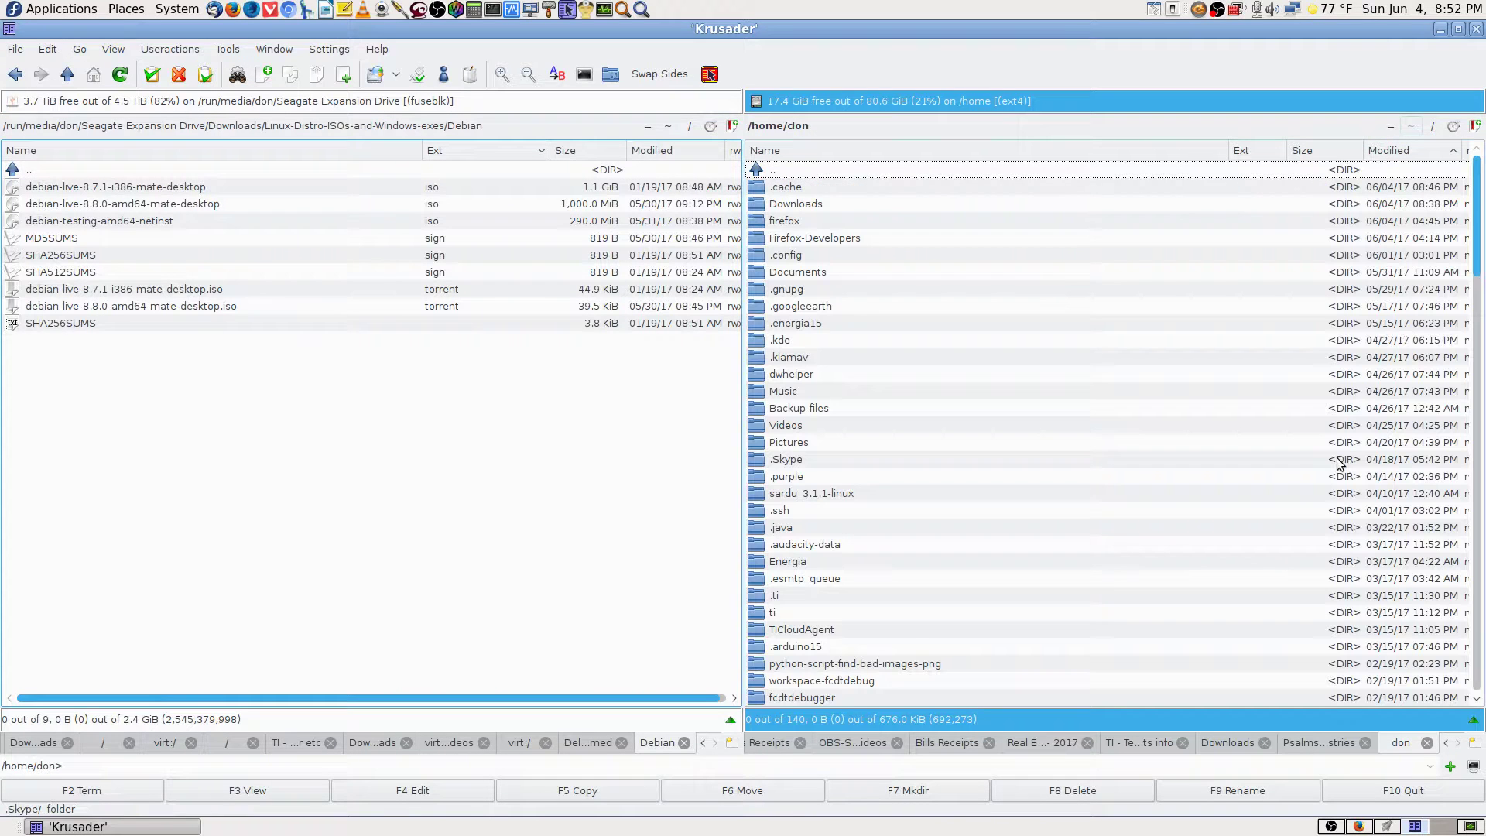
type("down")
key("Return")
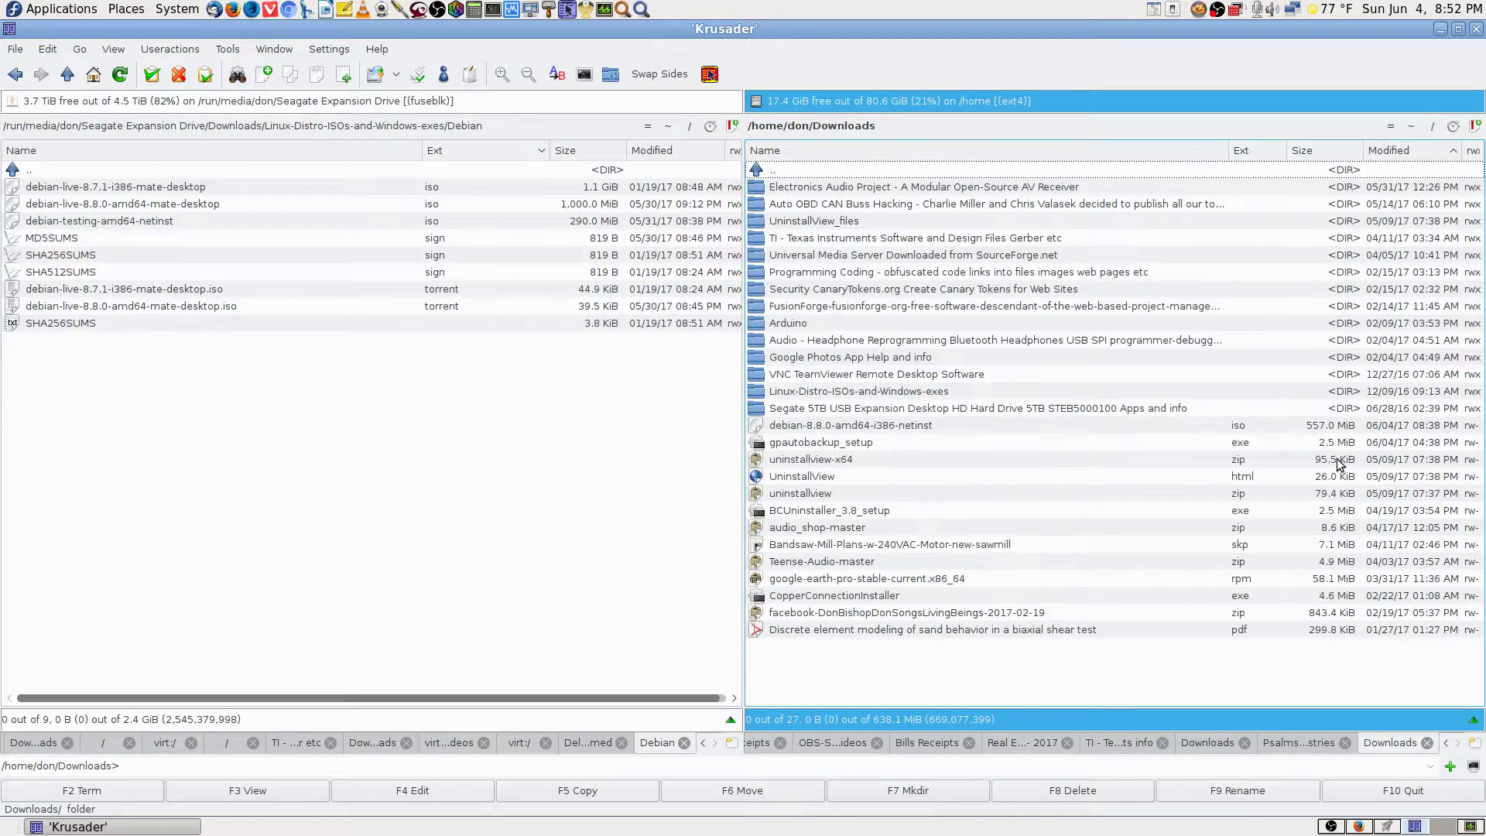
left_click(913, 428)
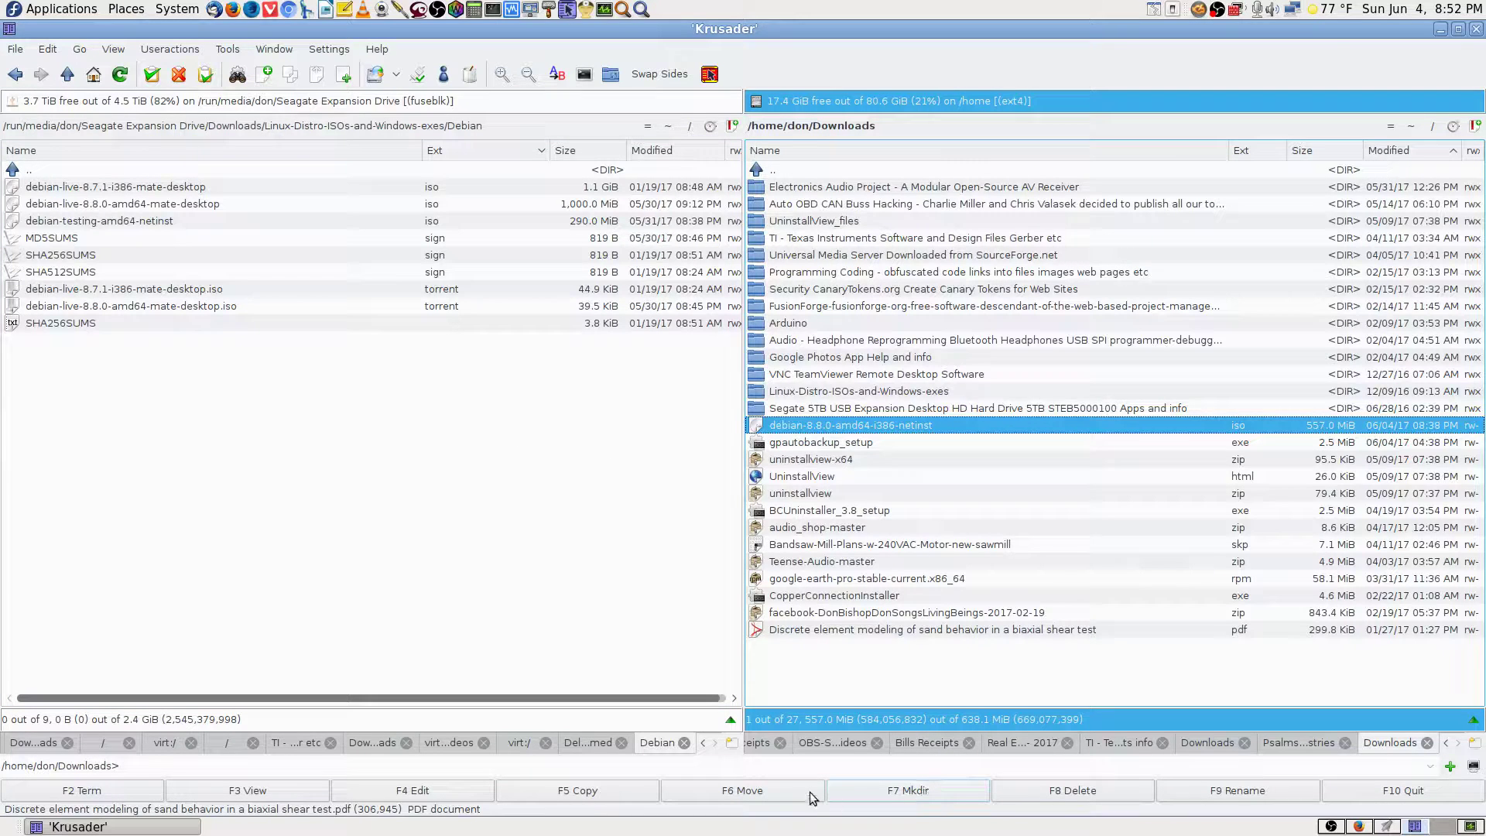
Cancel moving the netinst ISO and switch to the UNetbootin homepage in Firefox.
left_click(779, 791)
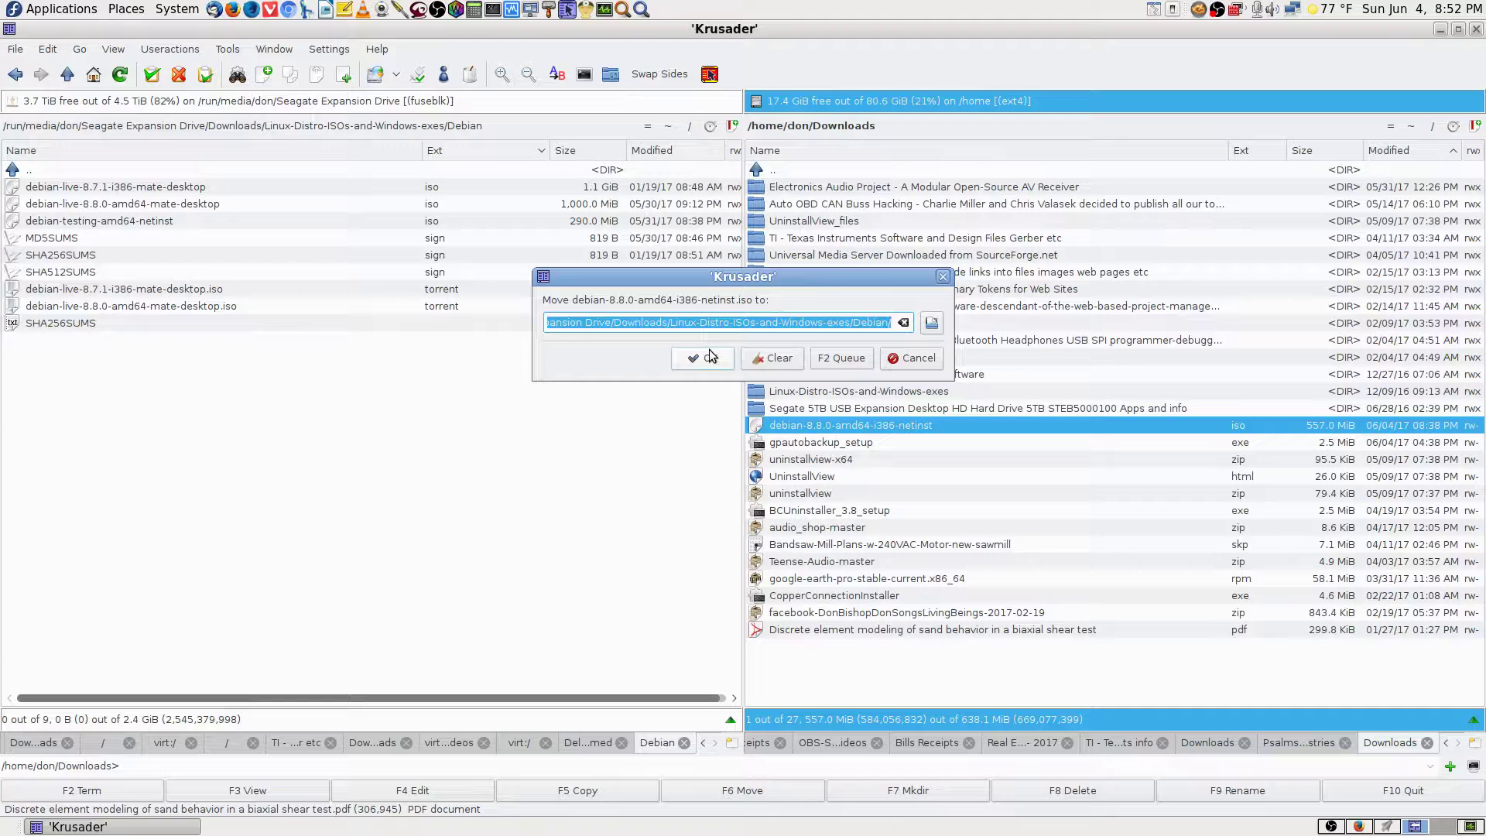
left_click(890, 360)
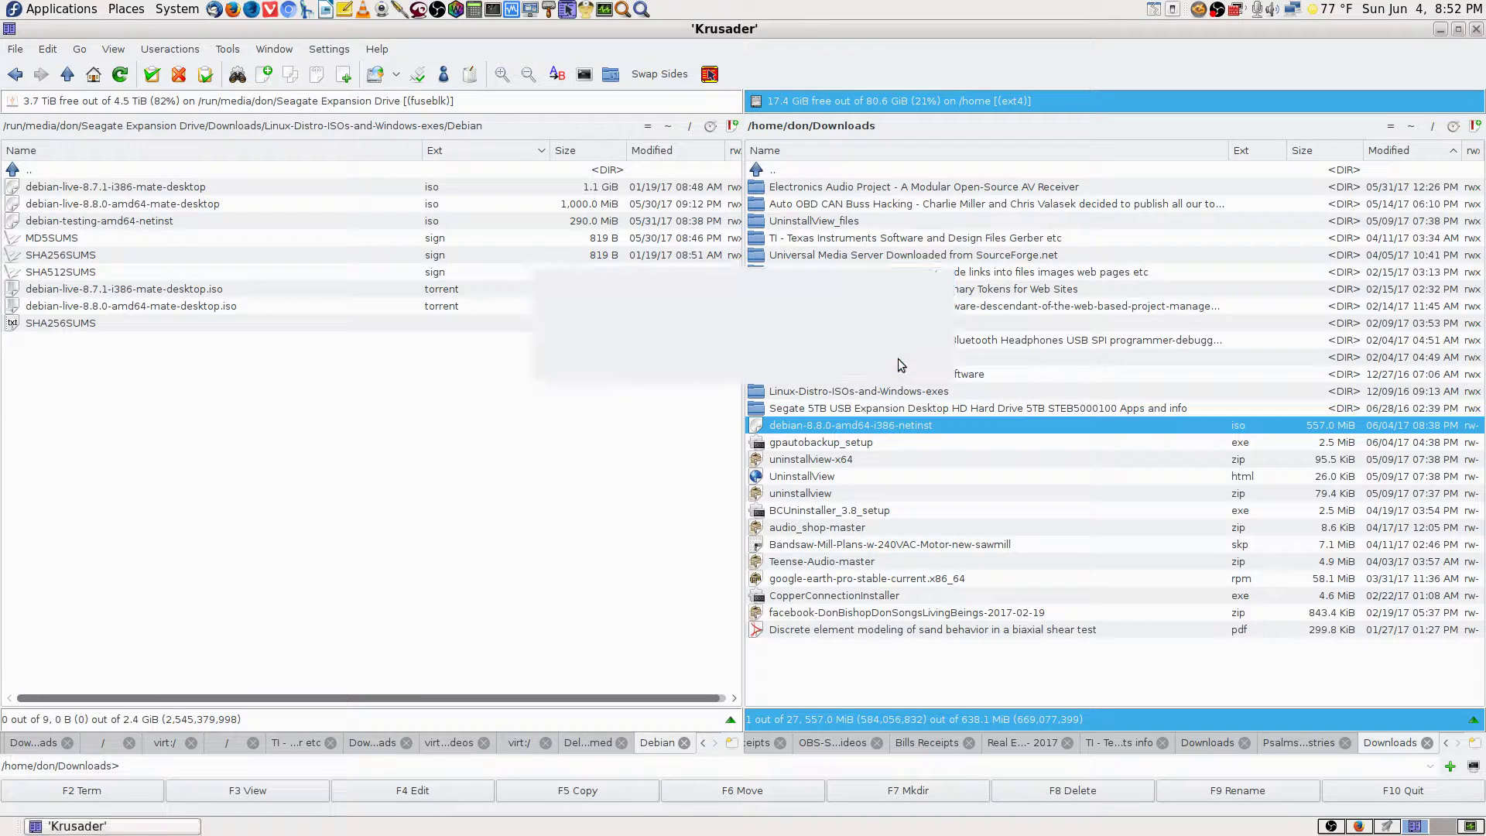
left_click(1358, 827)
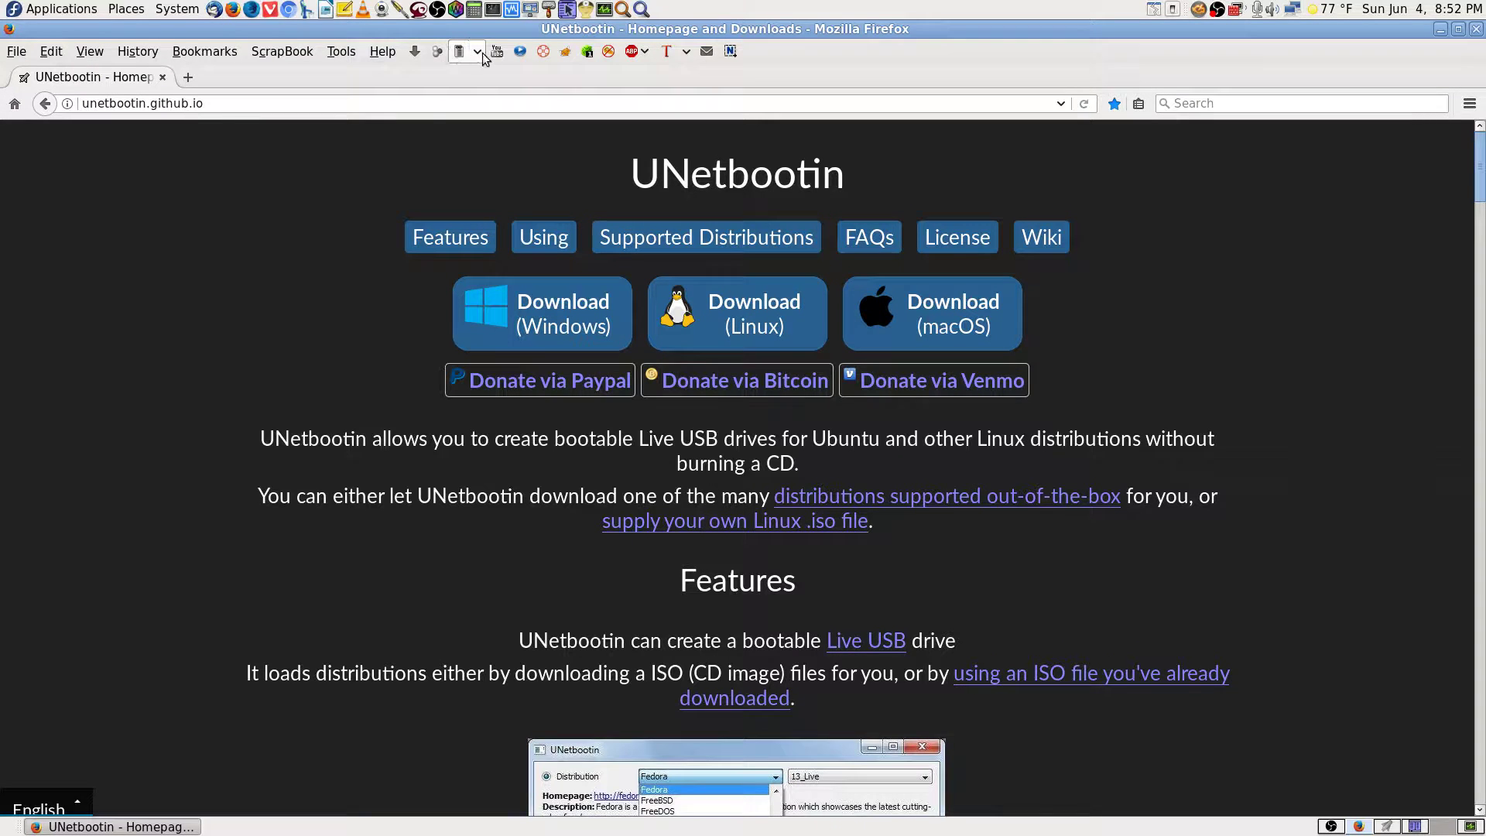
Confirm the 557 MB debian-8.8.0 netinst ISO in Firefox's downloads list, then return to Krusader.
left_click(415, 51)
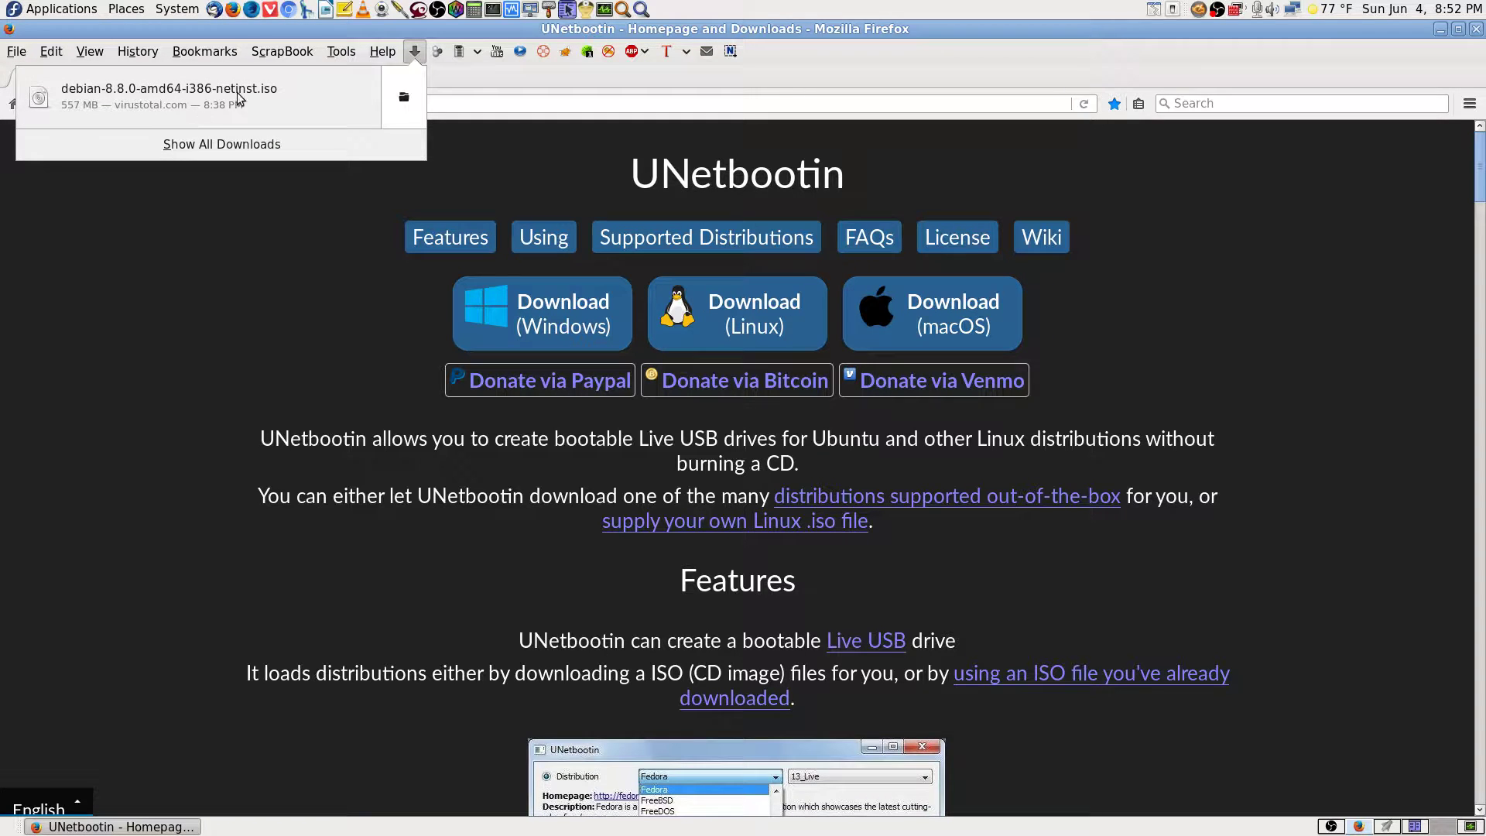
left_click(784, 610)
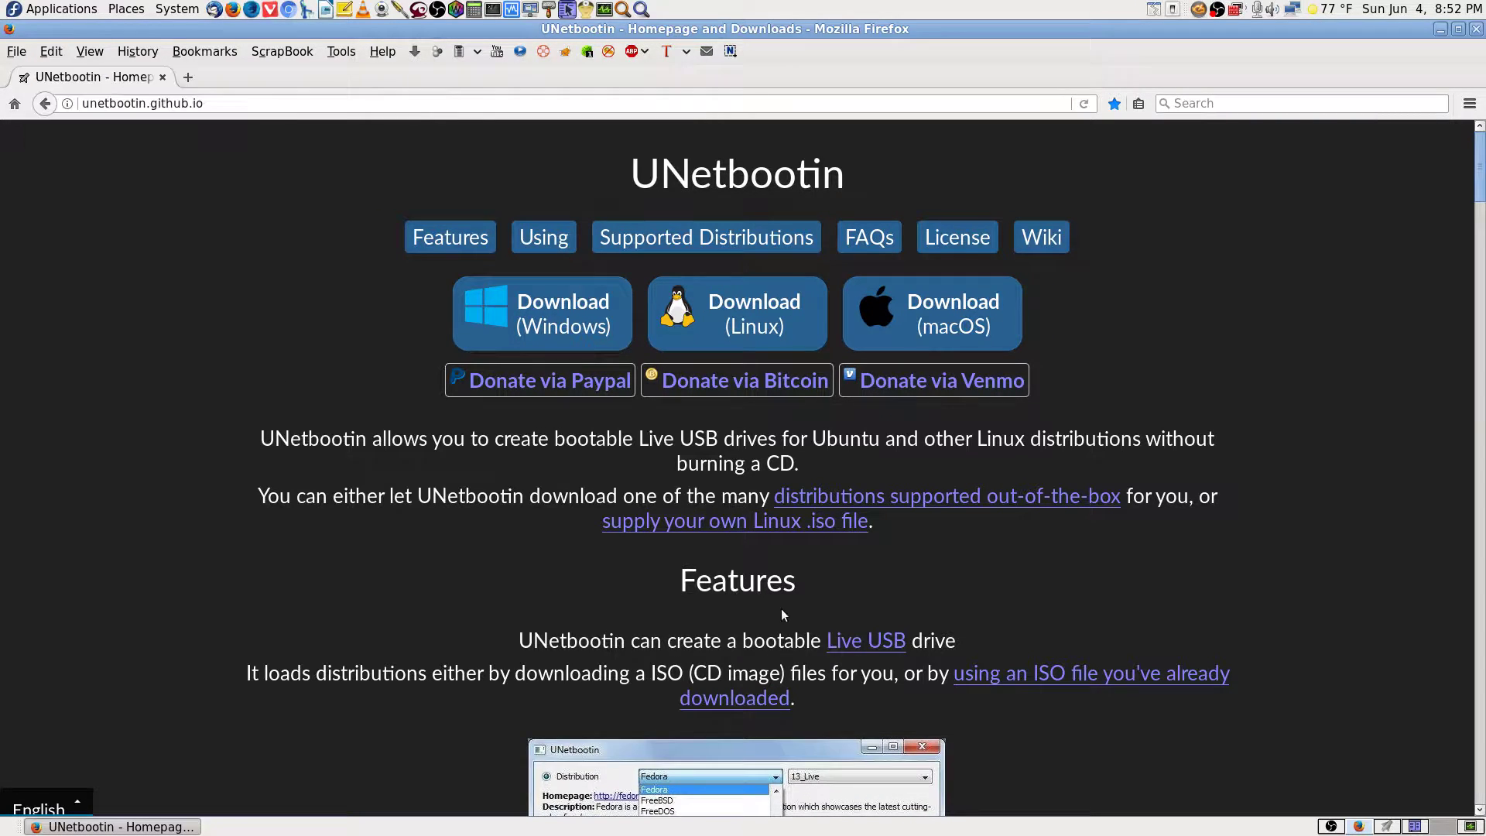
left_click(1409, 827)
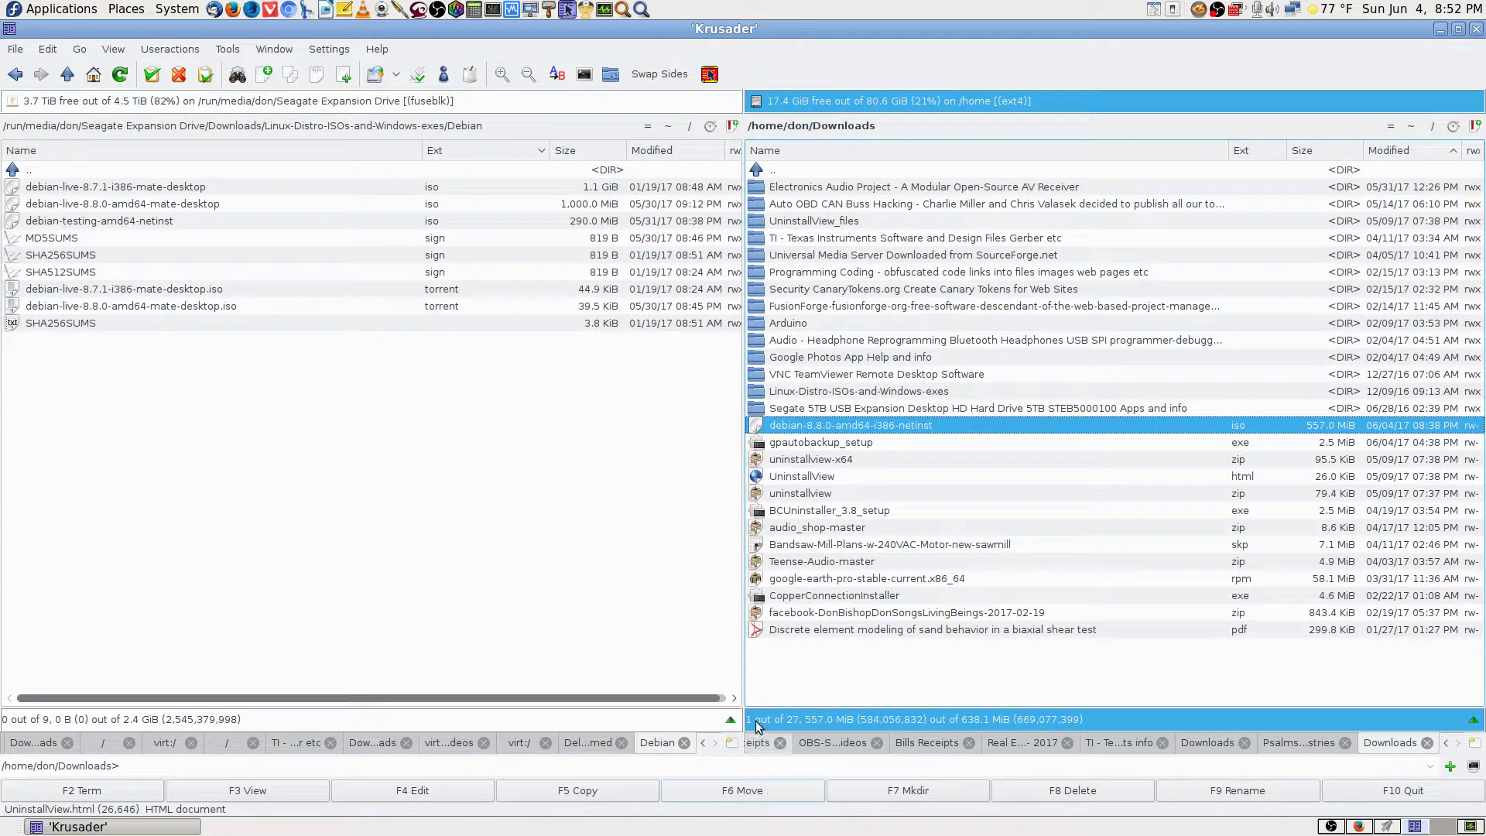
Move the 557 MB debian-8.8.0-amd64-i386-netinst ISO to the Seagate drive's Debian folder and check its progress.
left_click(764, 791)
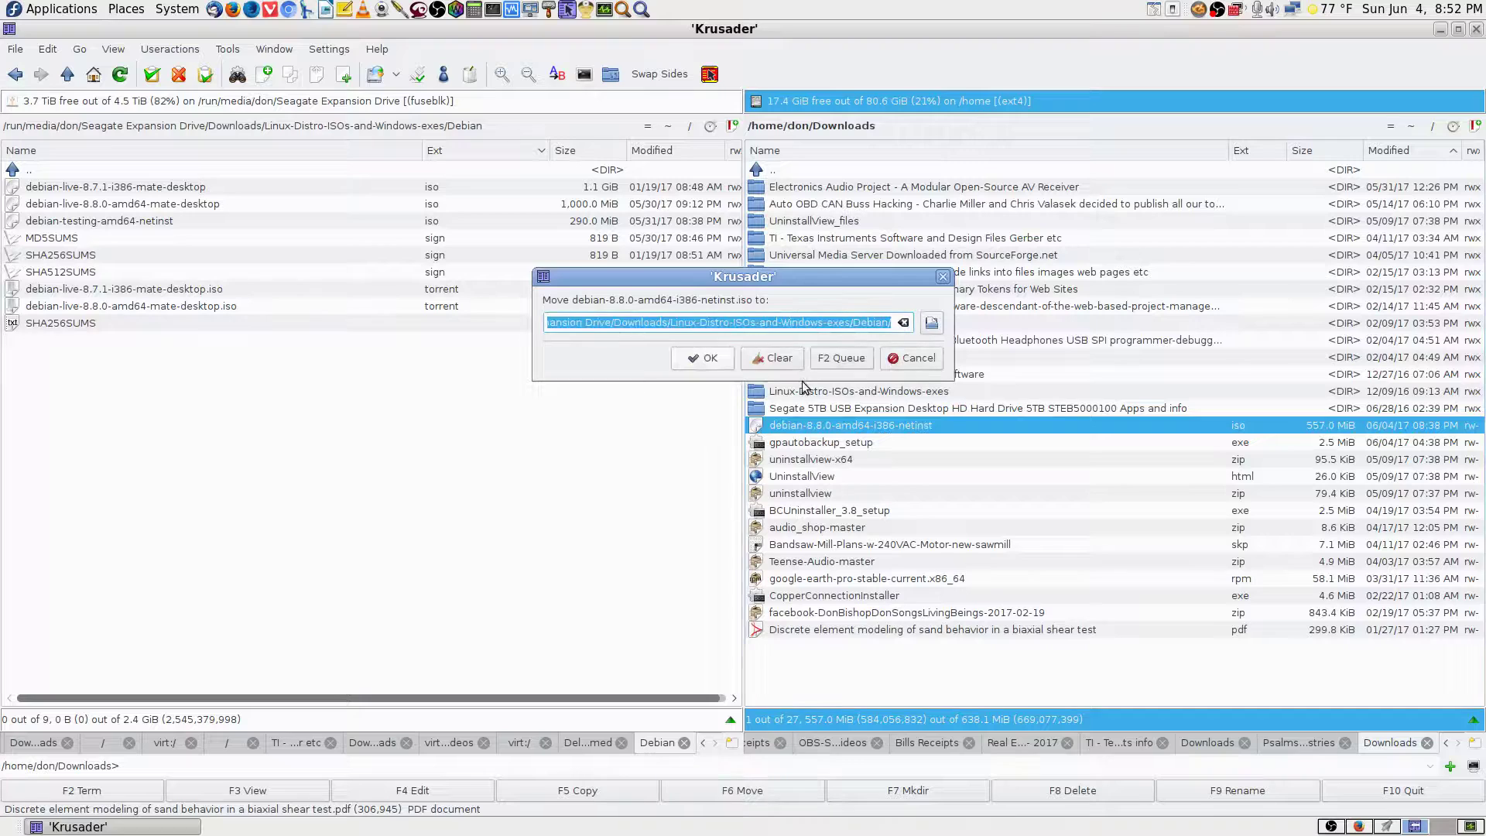
left_click(701, 357)
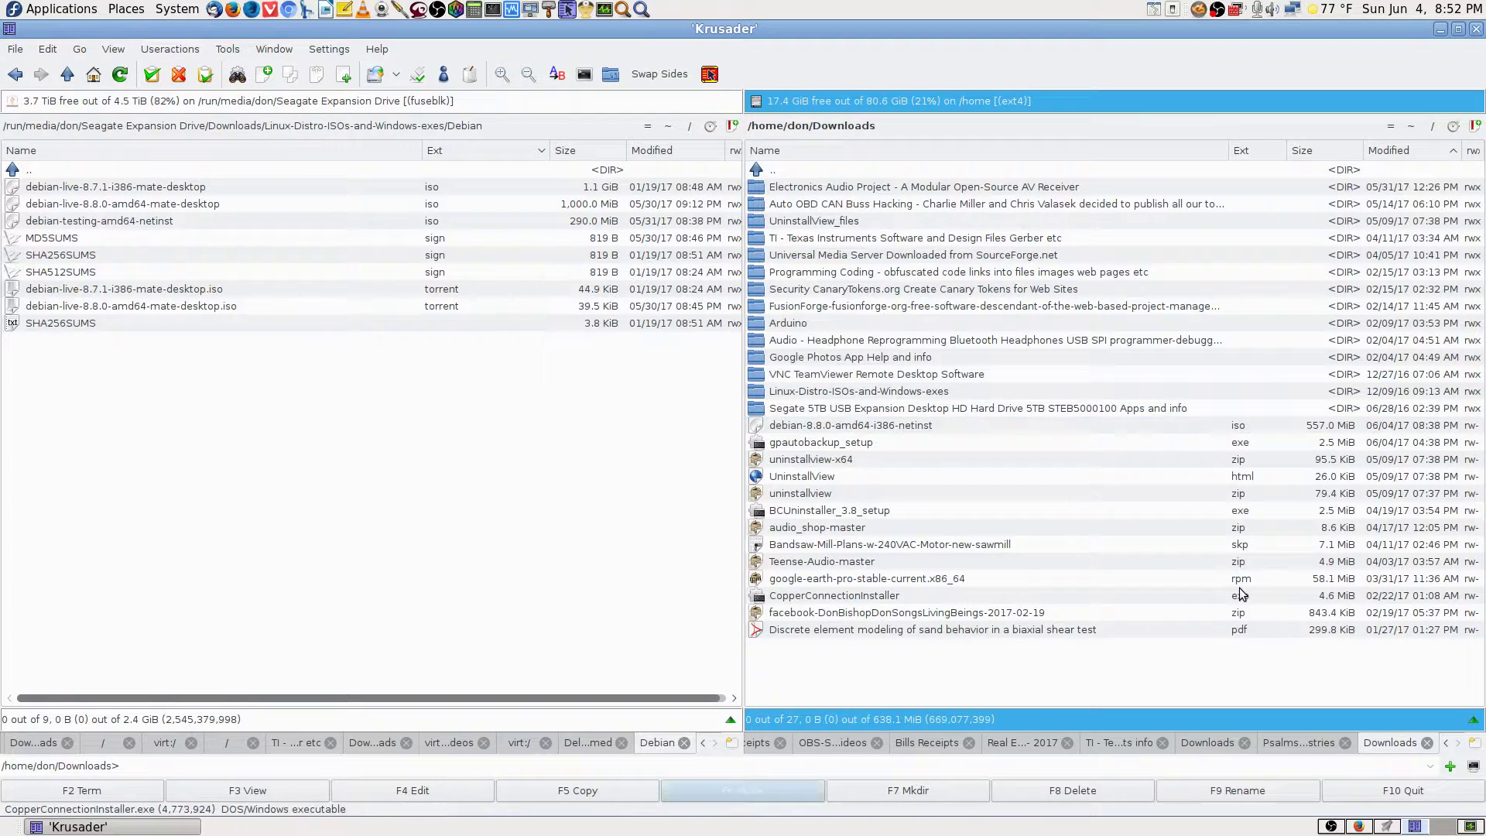
left_click(1028, 175)
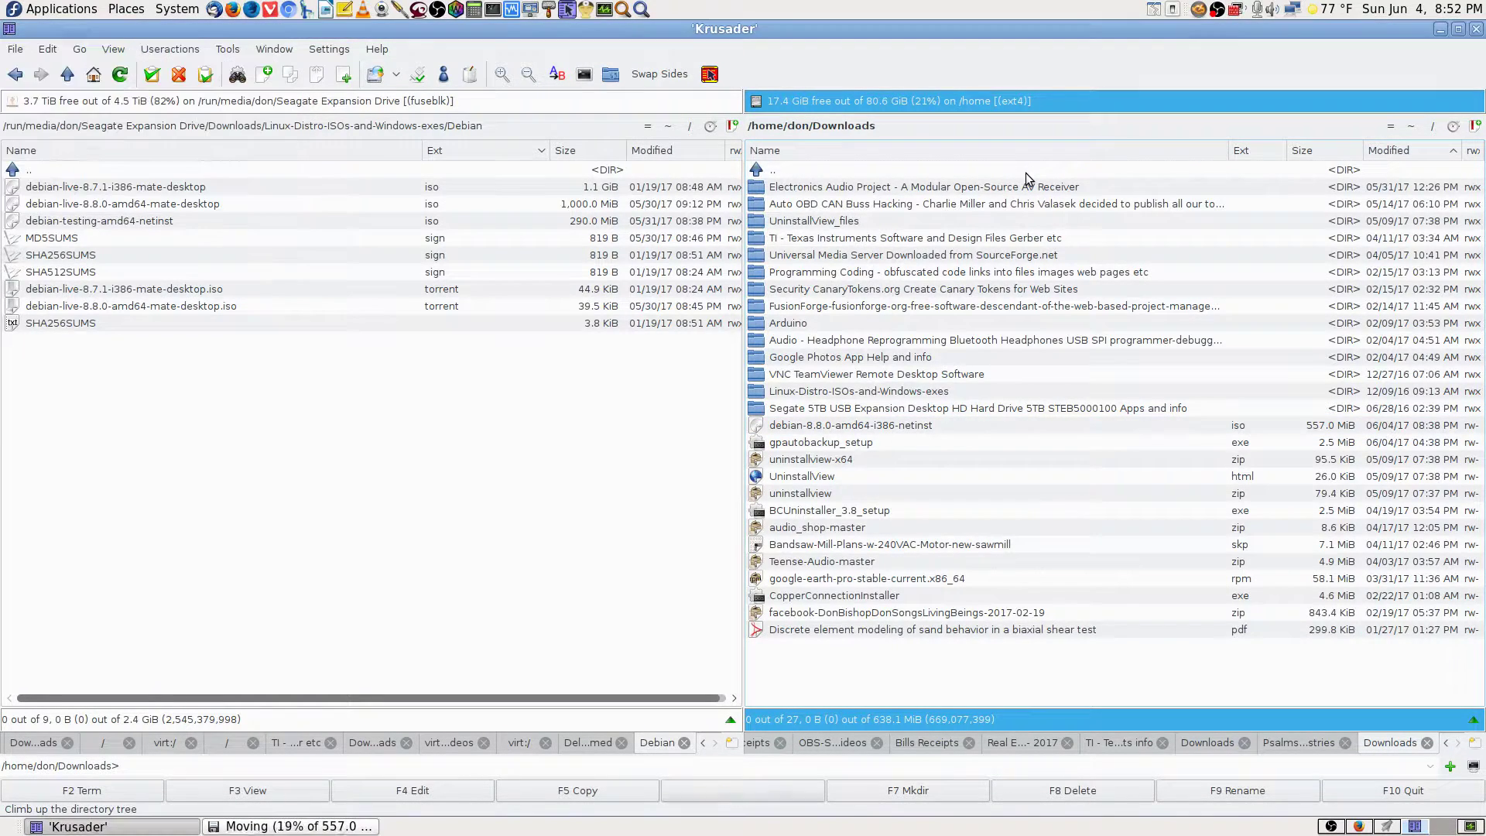
left_click(16, 75)
left_click(16, 75)
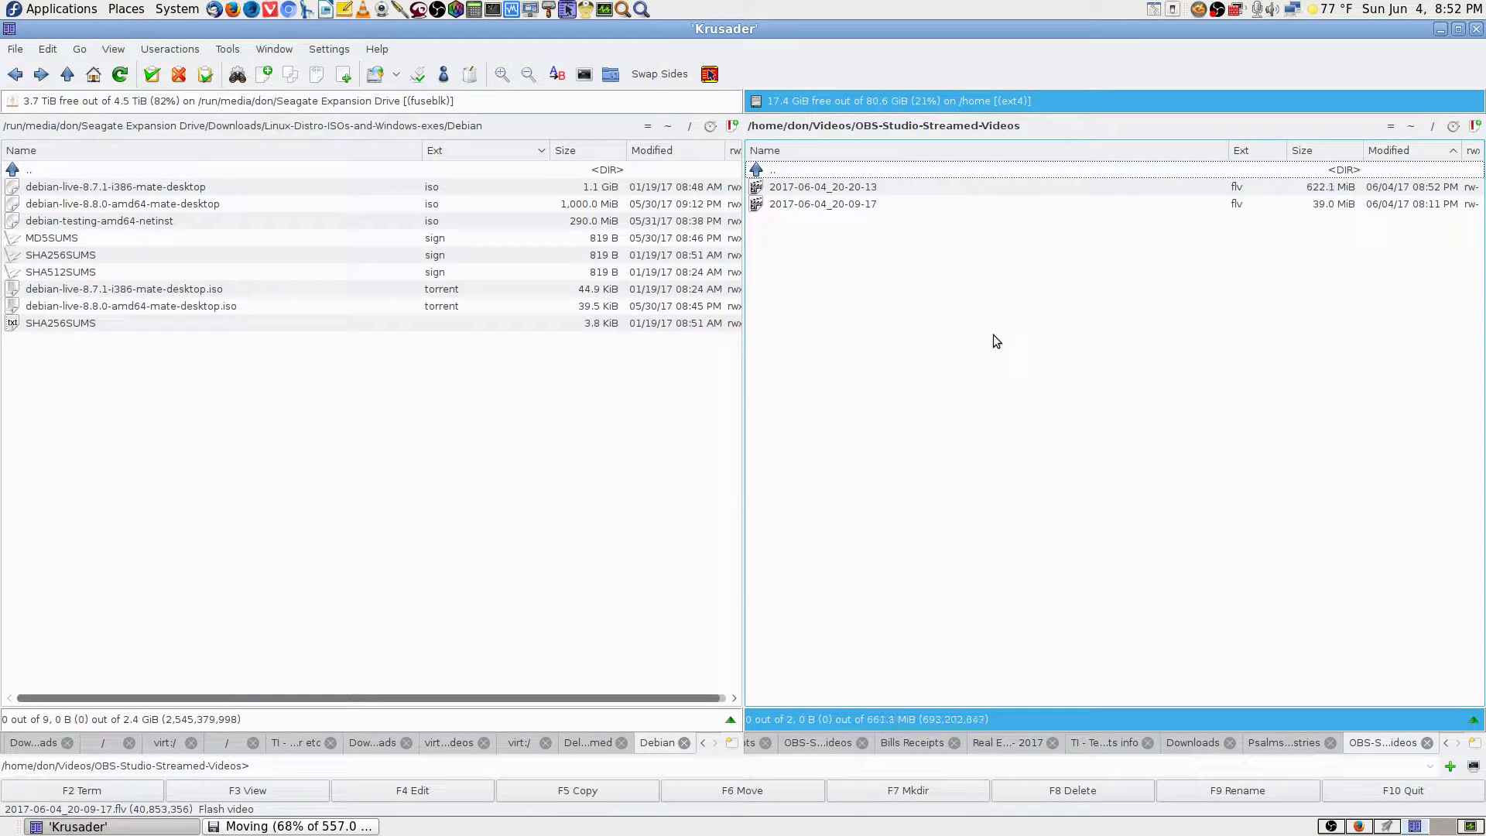
left_click(221, 172)
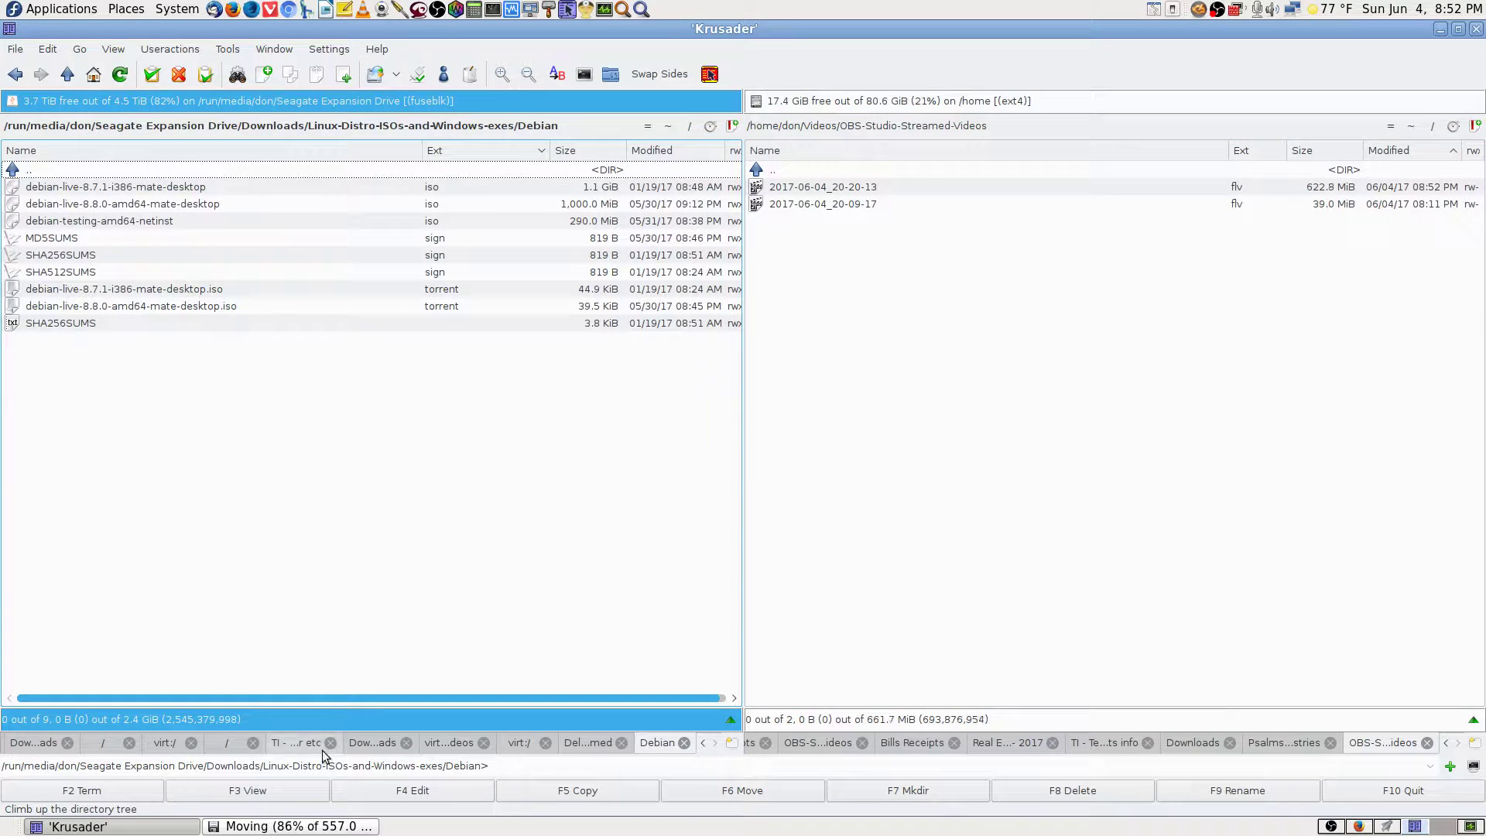
left_click(298, 826)
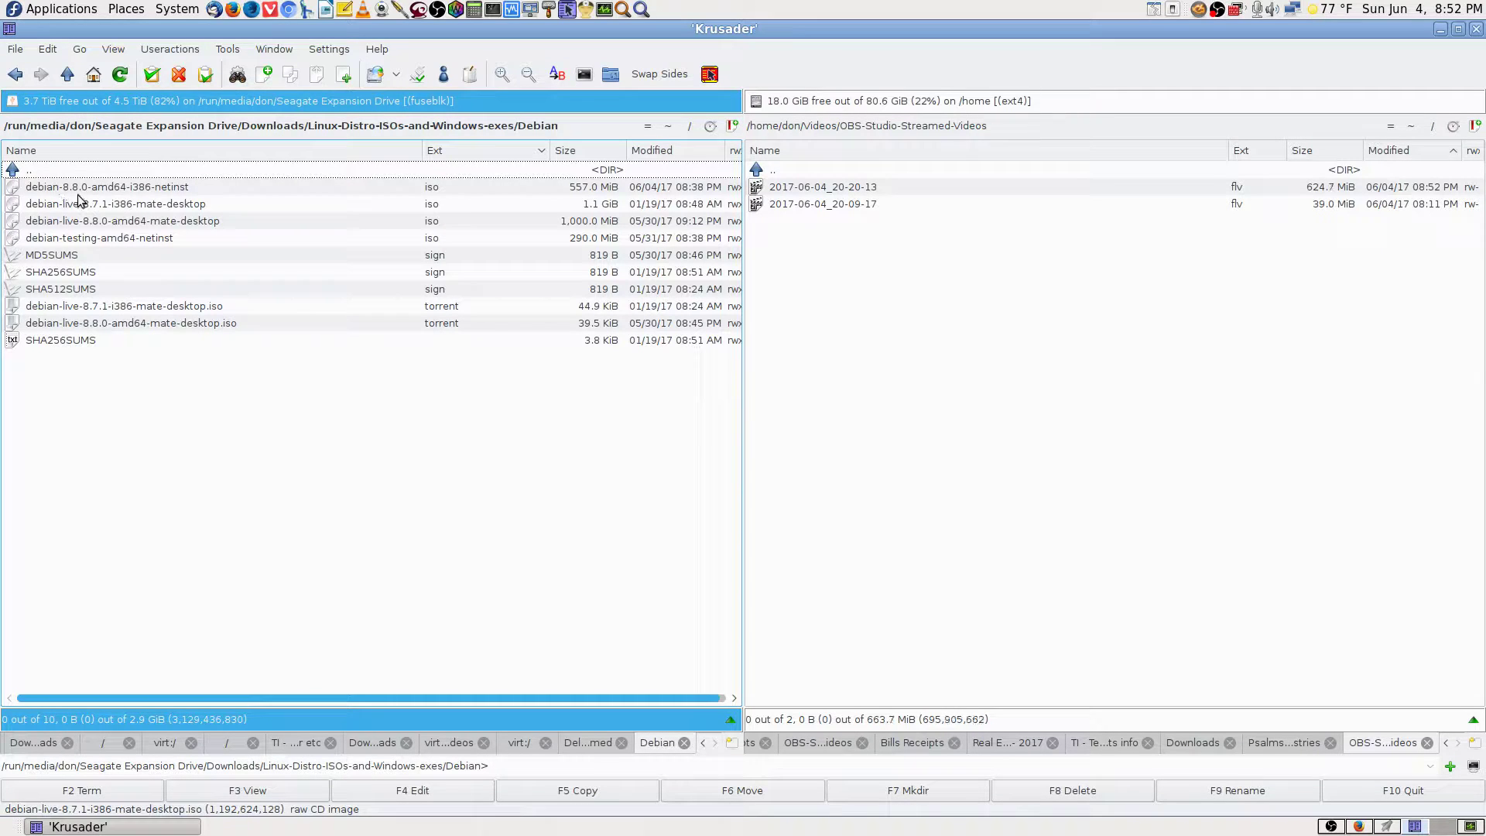
Compare the netinst, live MATE 8.7.1/8.8.0 and testing netinst ISO sizes on the external drive.
left_click(194, 192)
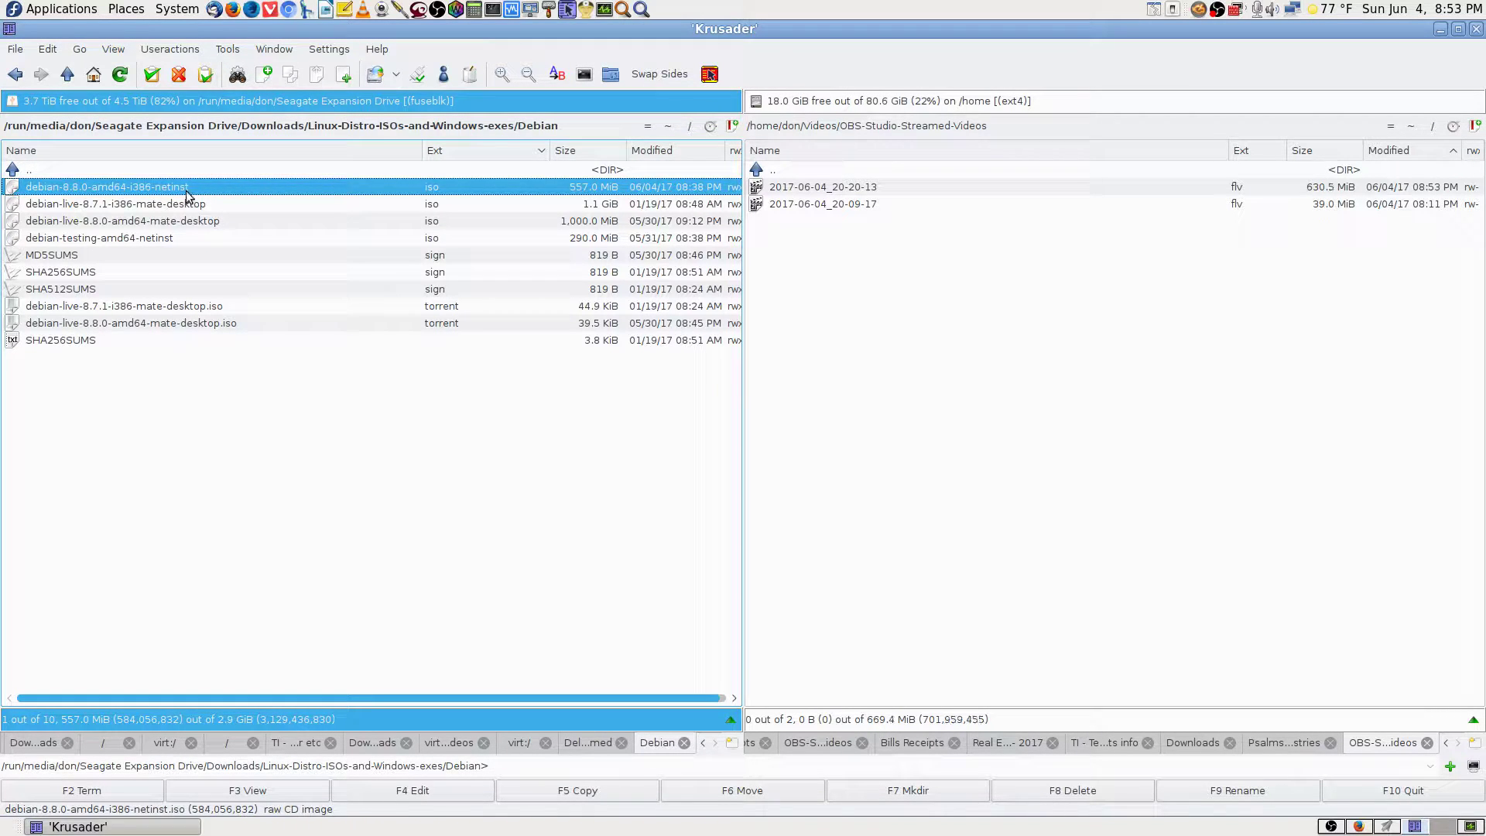
left_click(217, 208)
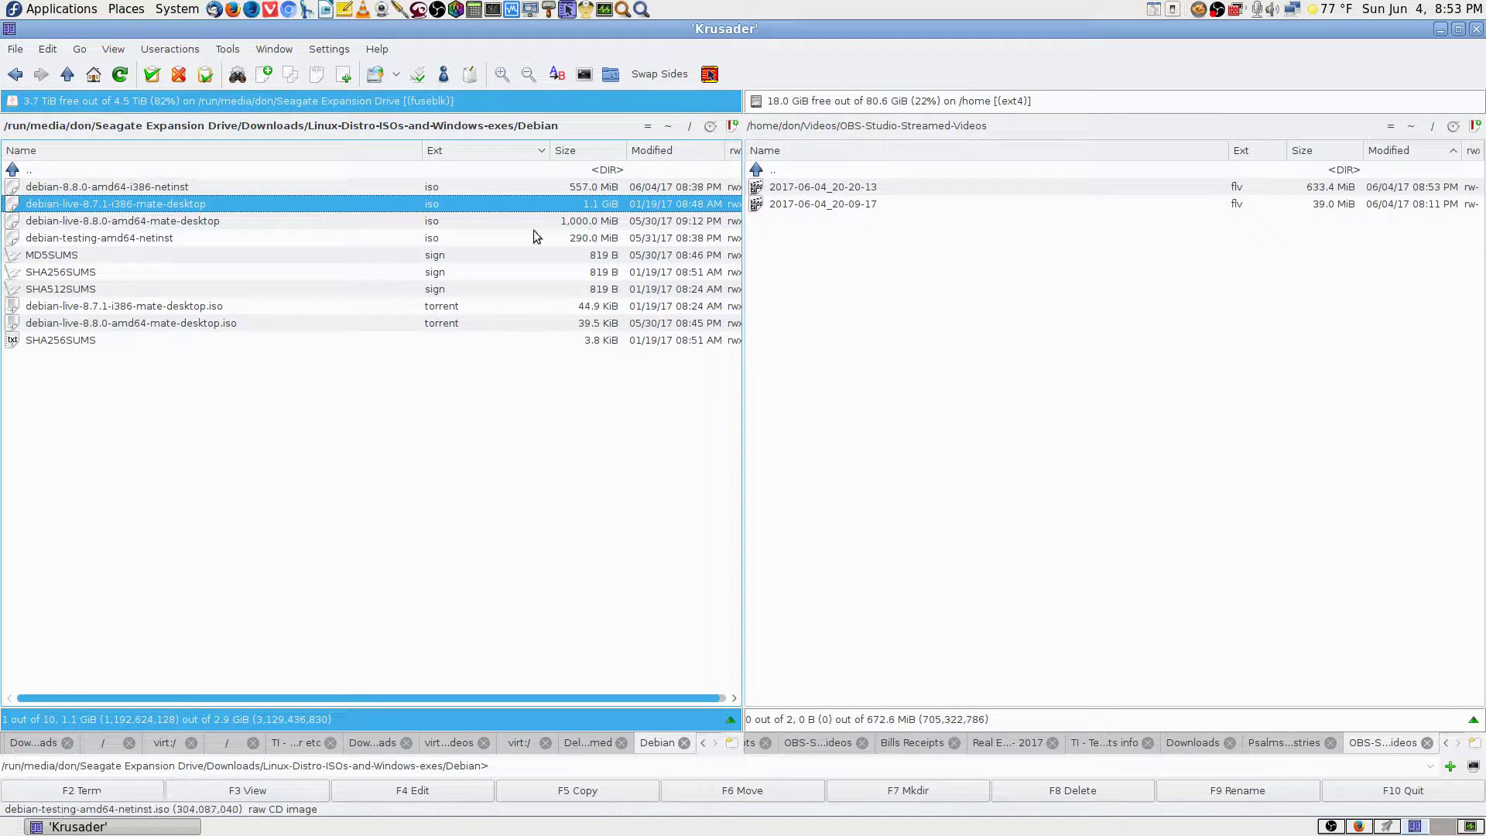
left_click(223, 225)
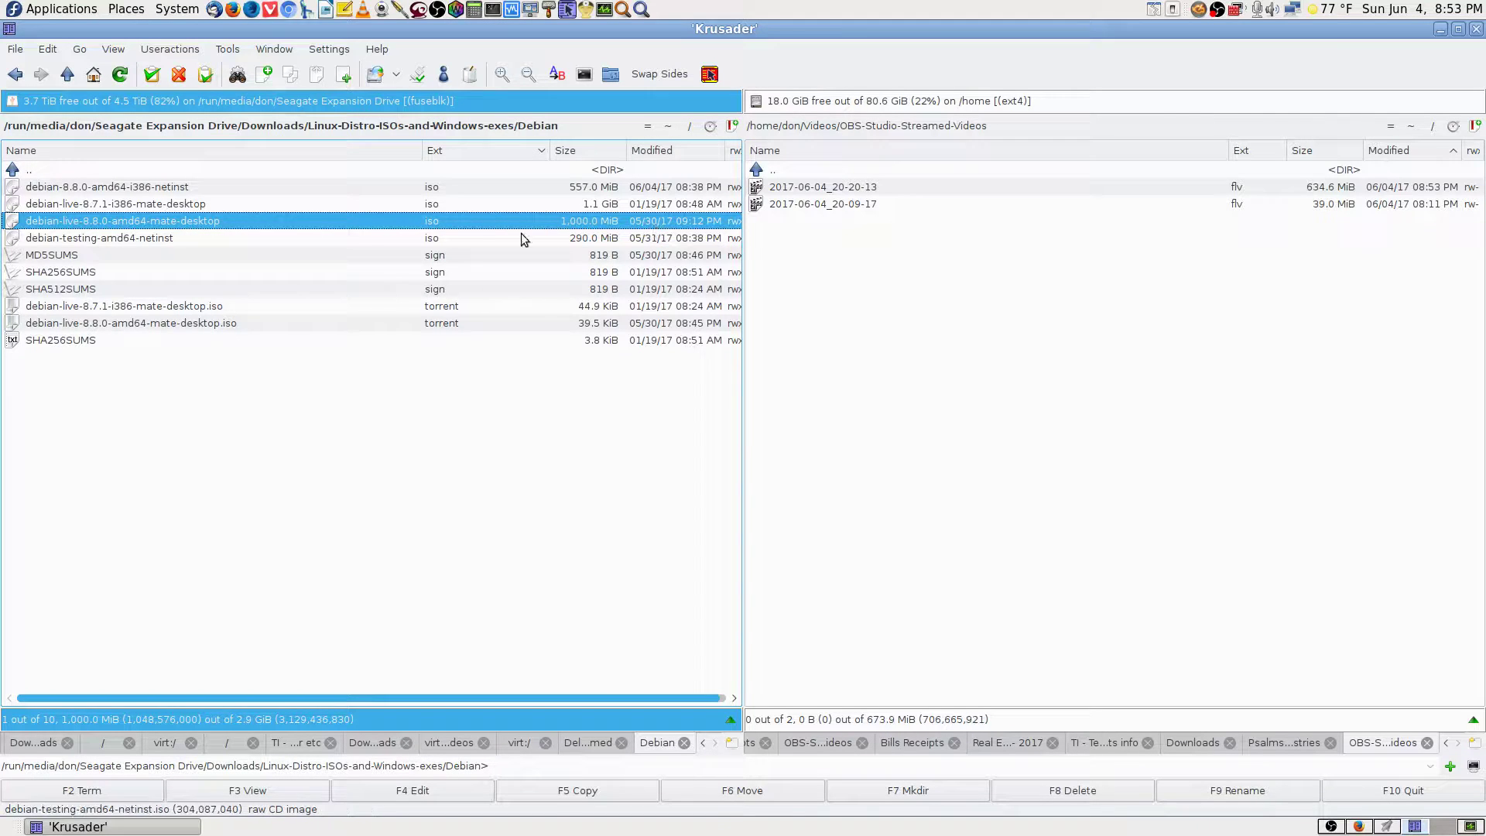
left_click(240, 246)
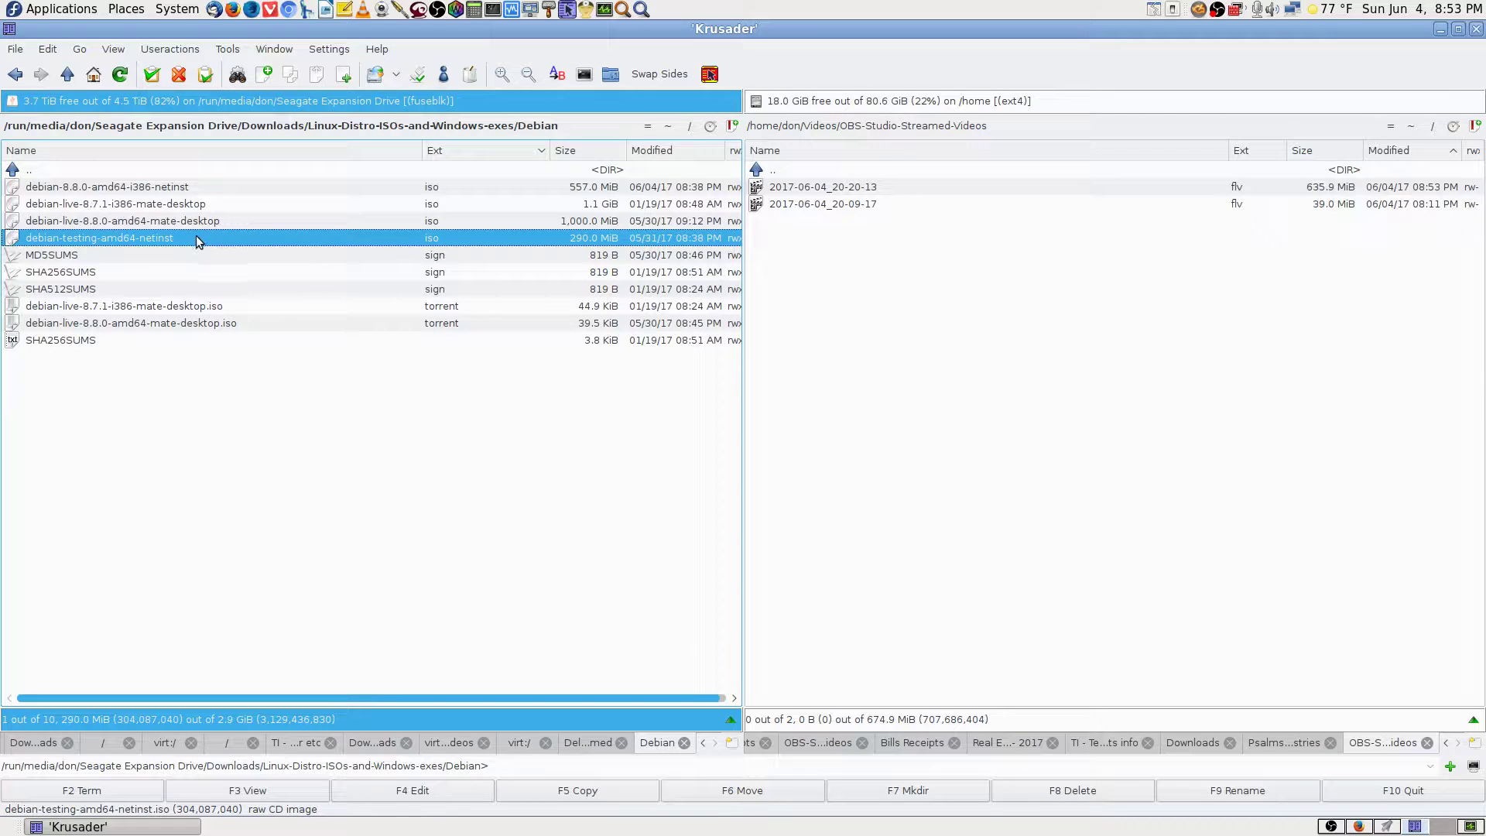
left_click(216, 222)
left_click(222, 205)
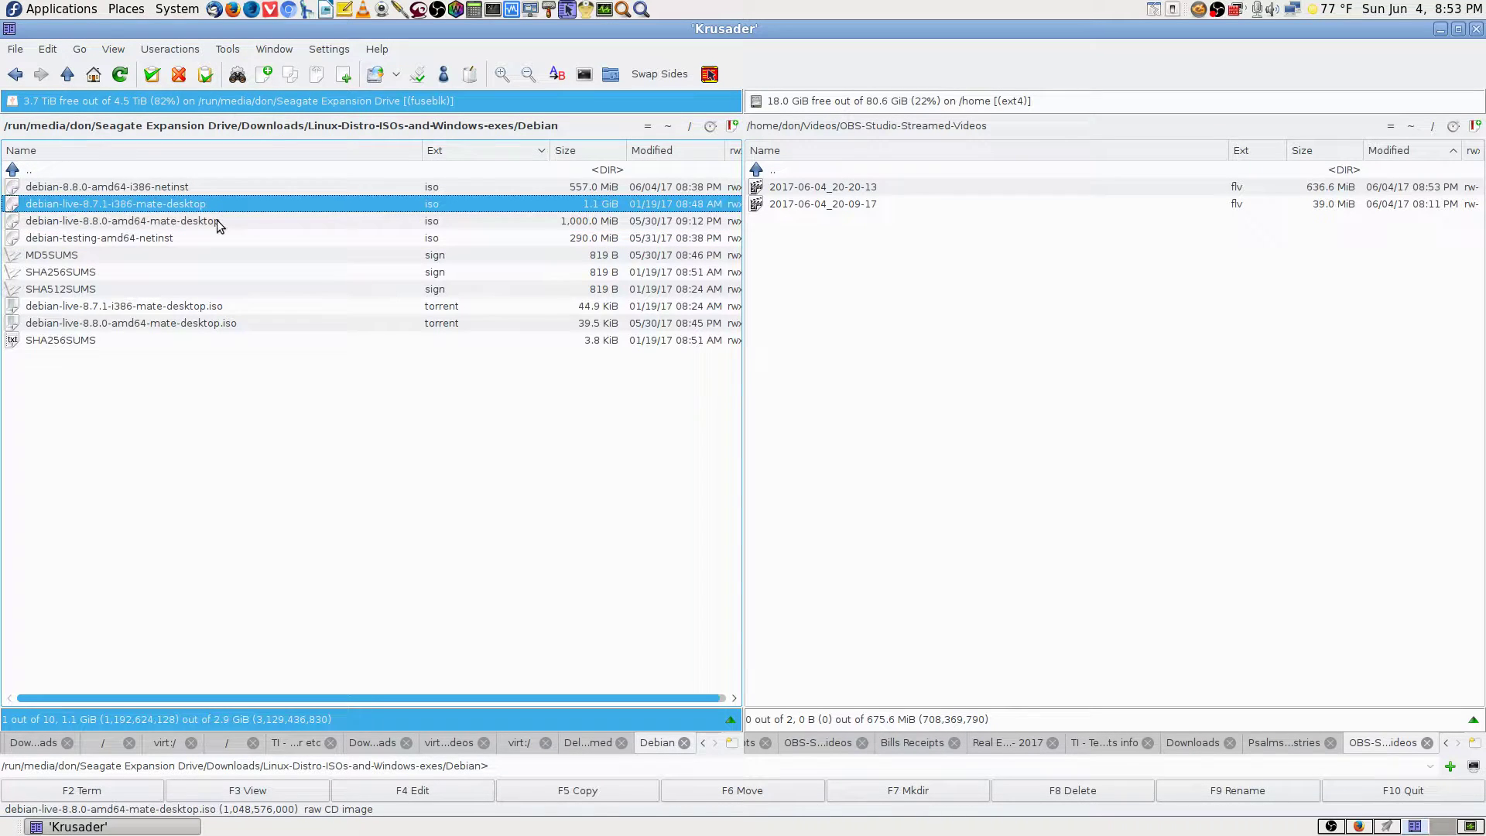
left_click(218, 220)
left_click(222, 205)
left_click(199, 186)
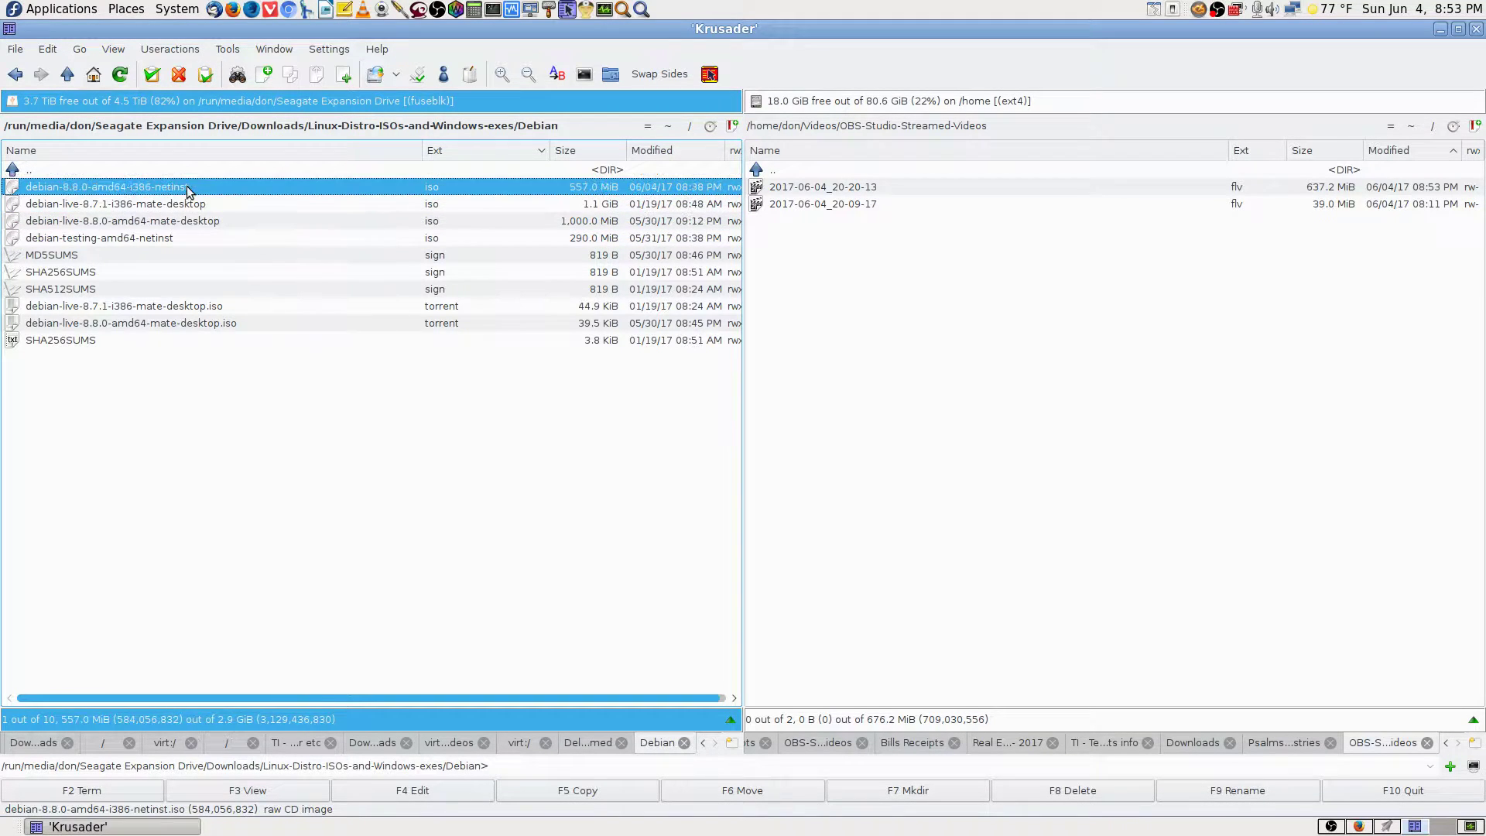
left_click(186, 240)
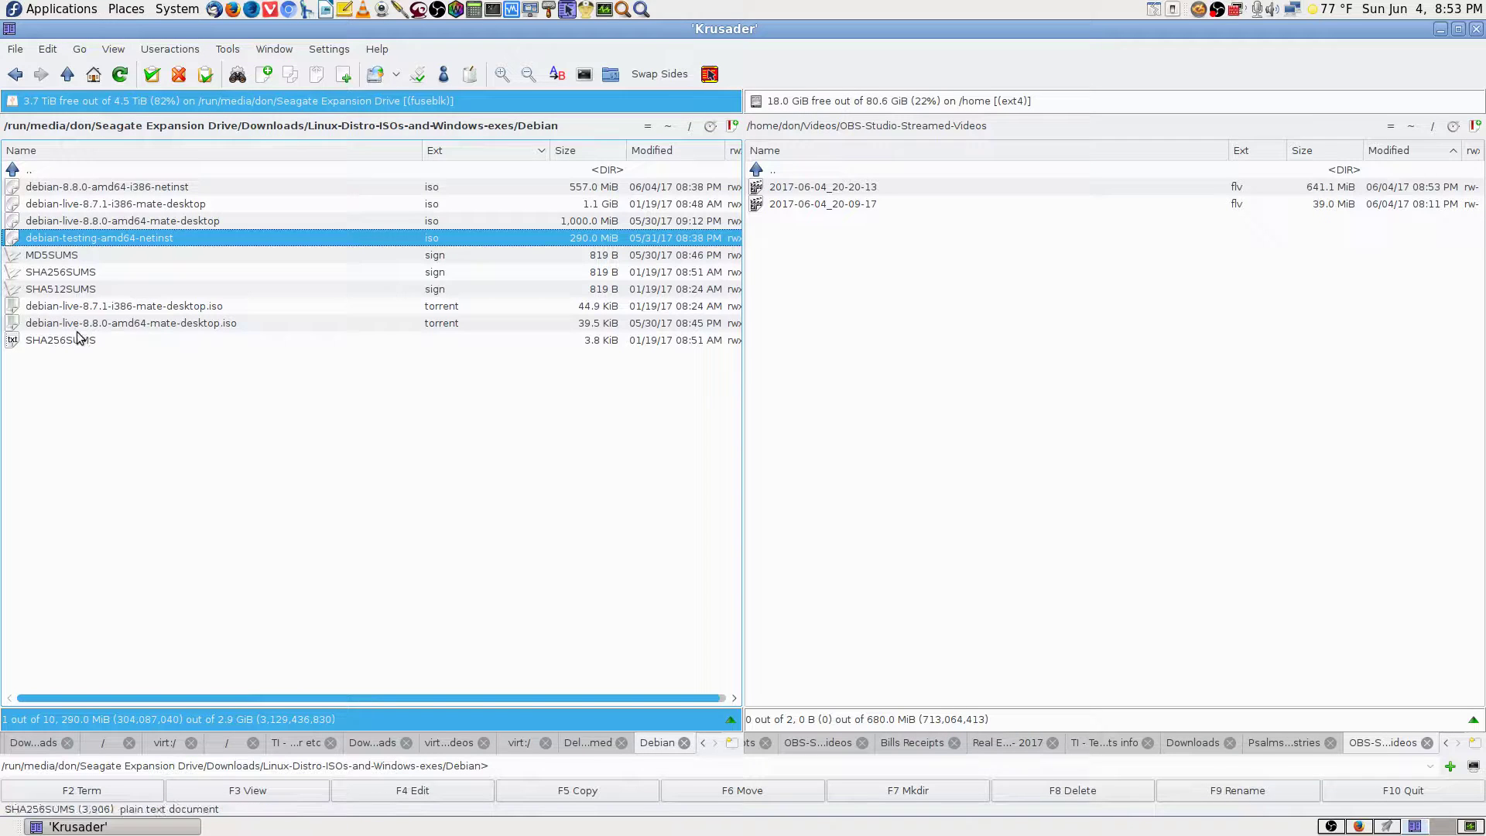
Recheck the two Debian live MATE ISOs, clear the selection, and return to UNetbootin.
left_click(87, 165)
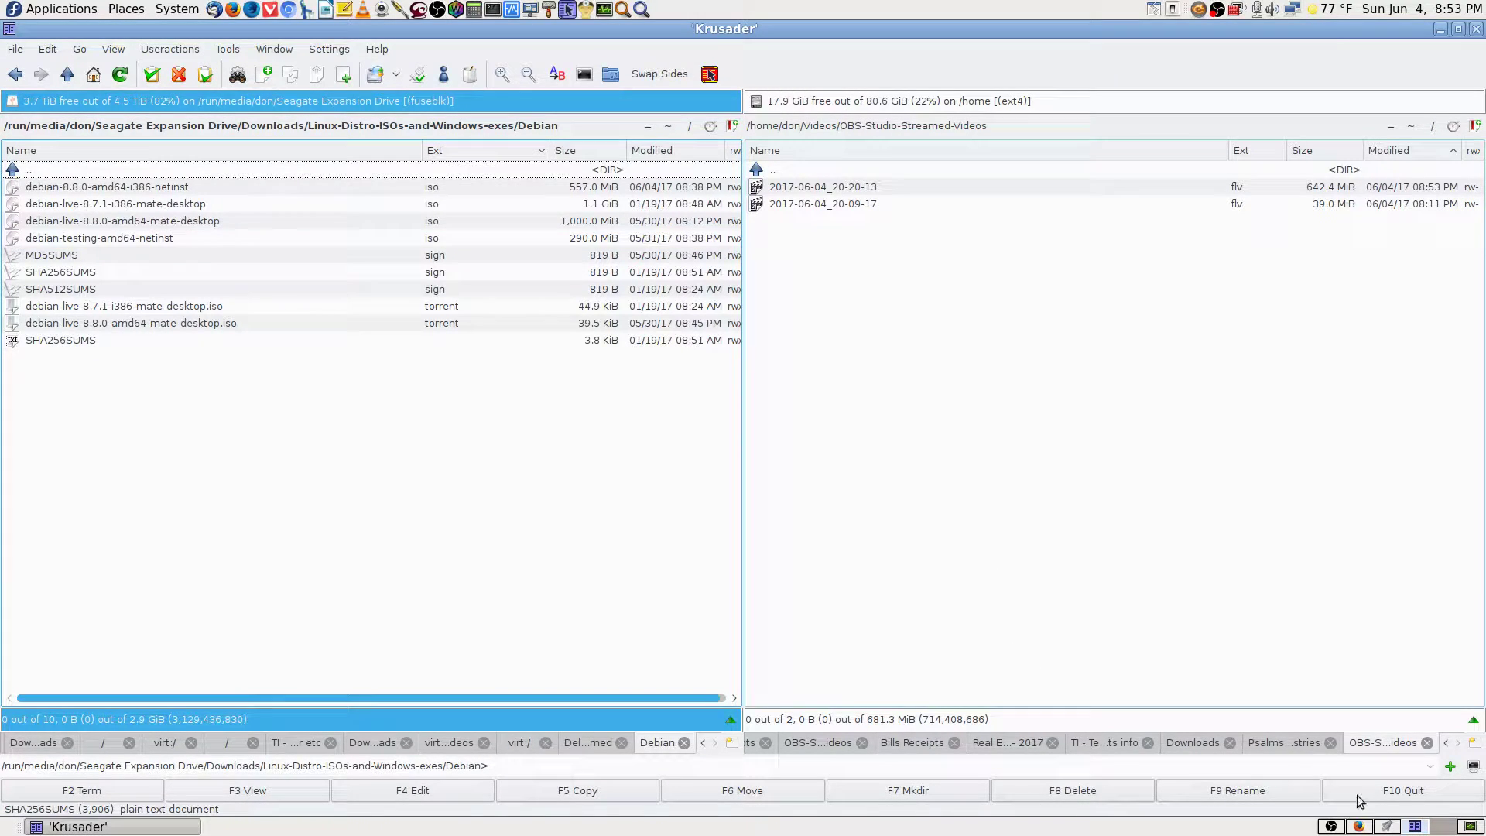
left_click(203, 205)
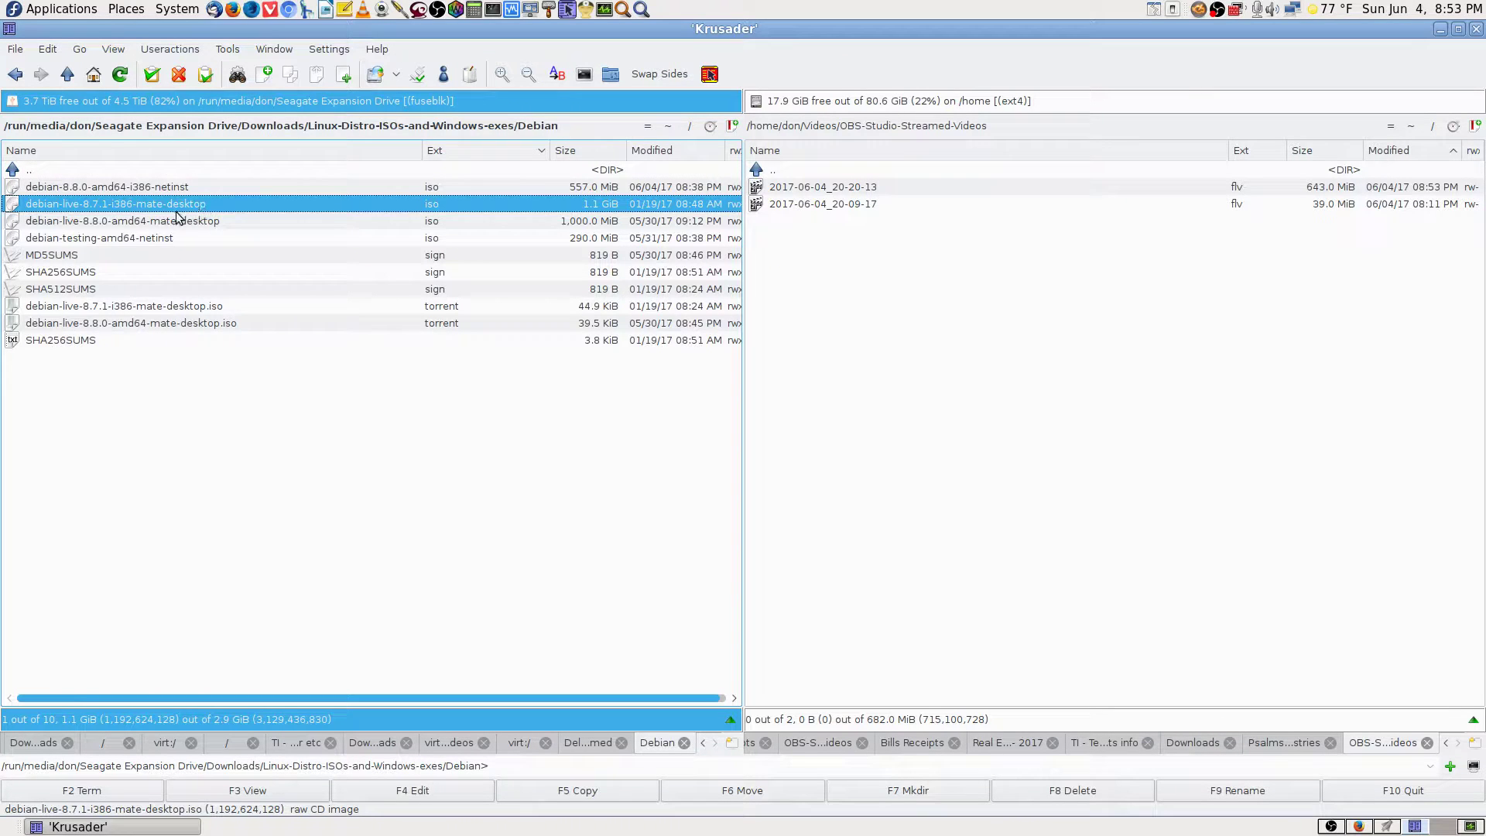
left_click(180, 222)
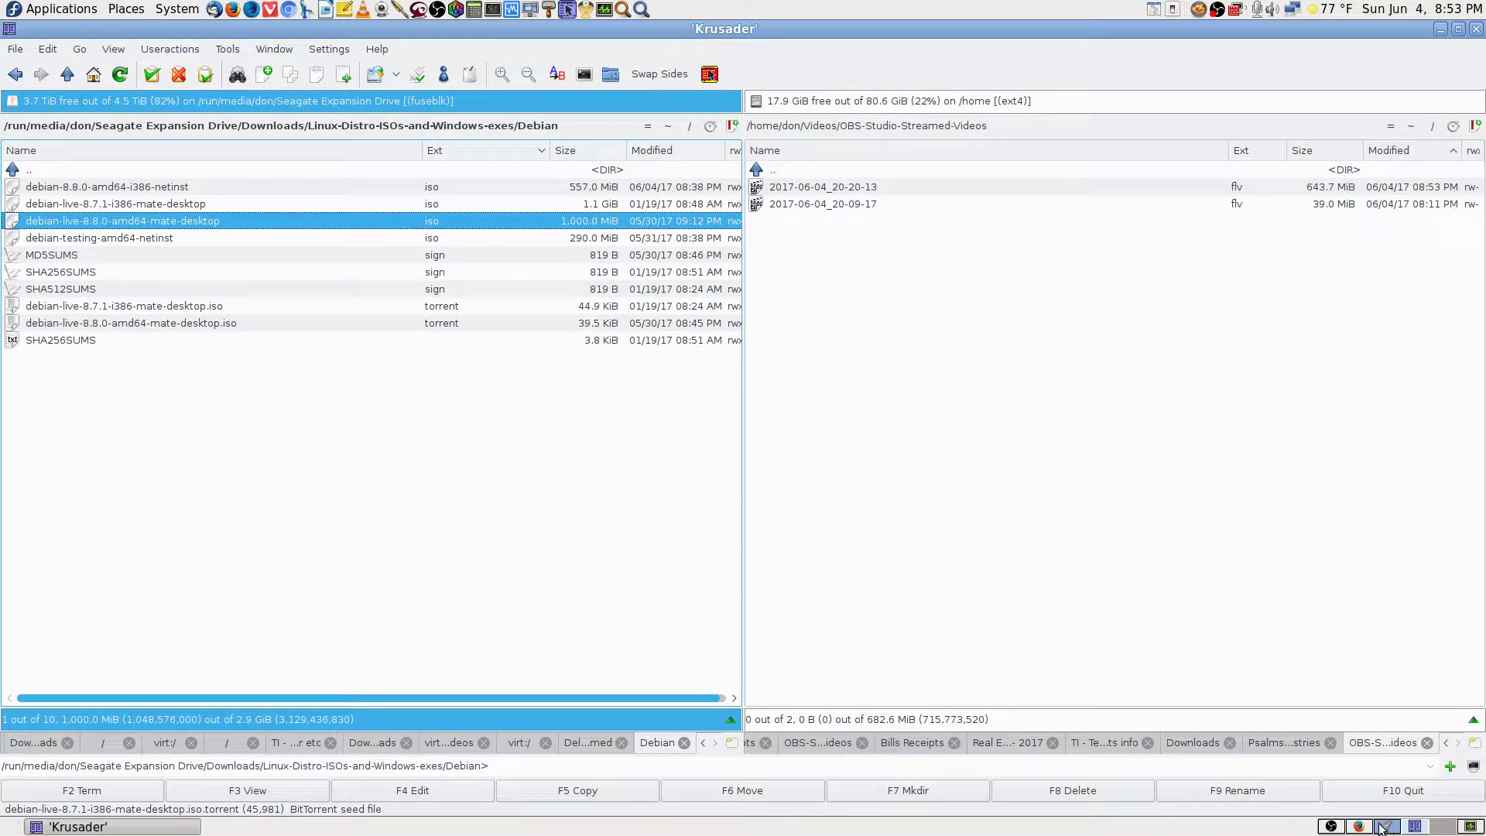
left_click(463, 175)
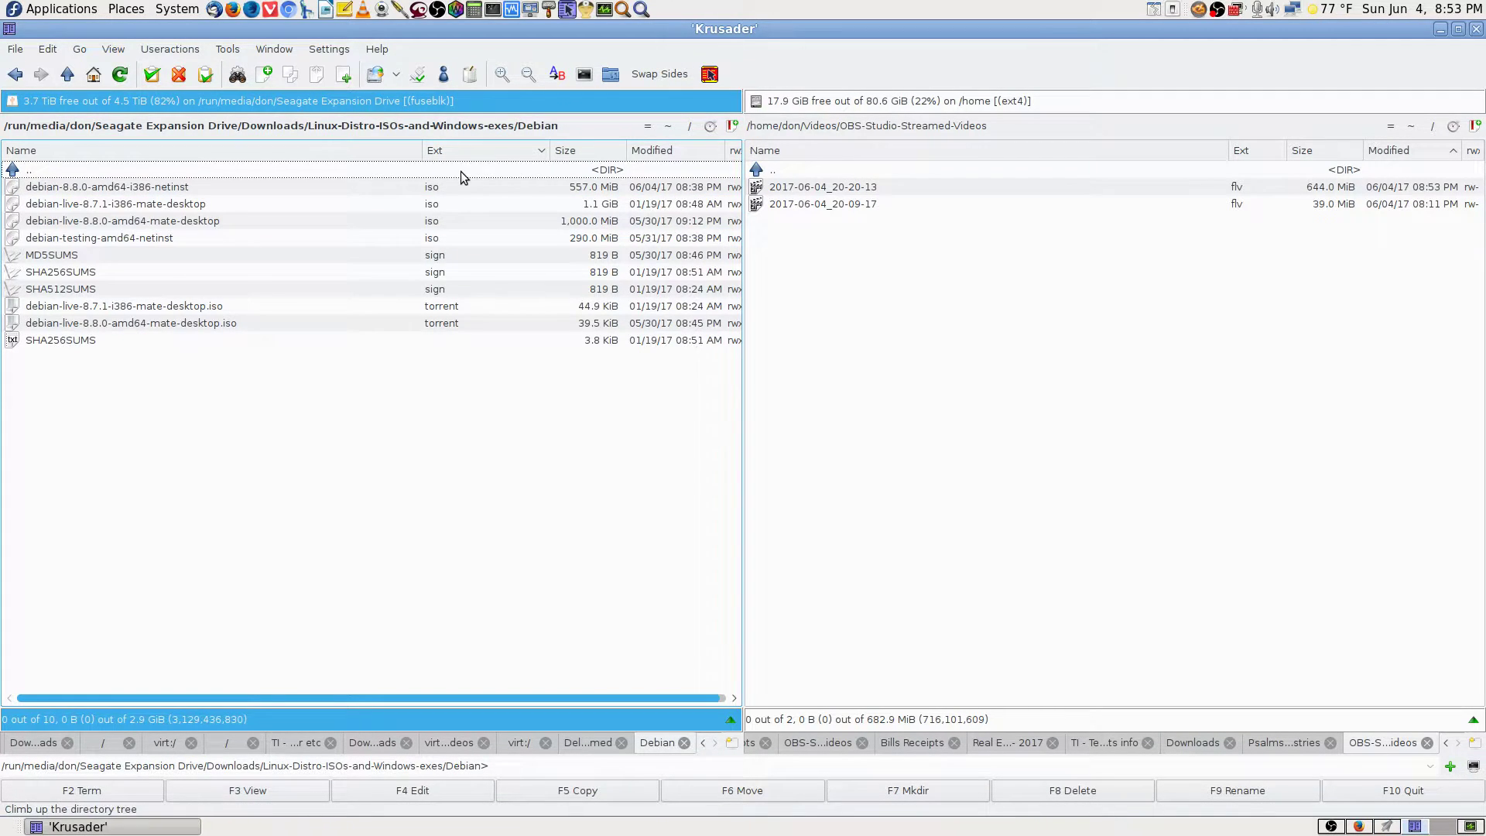
left_click(1387, 827)
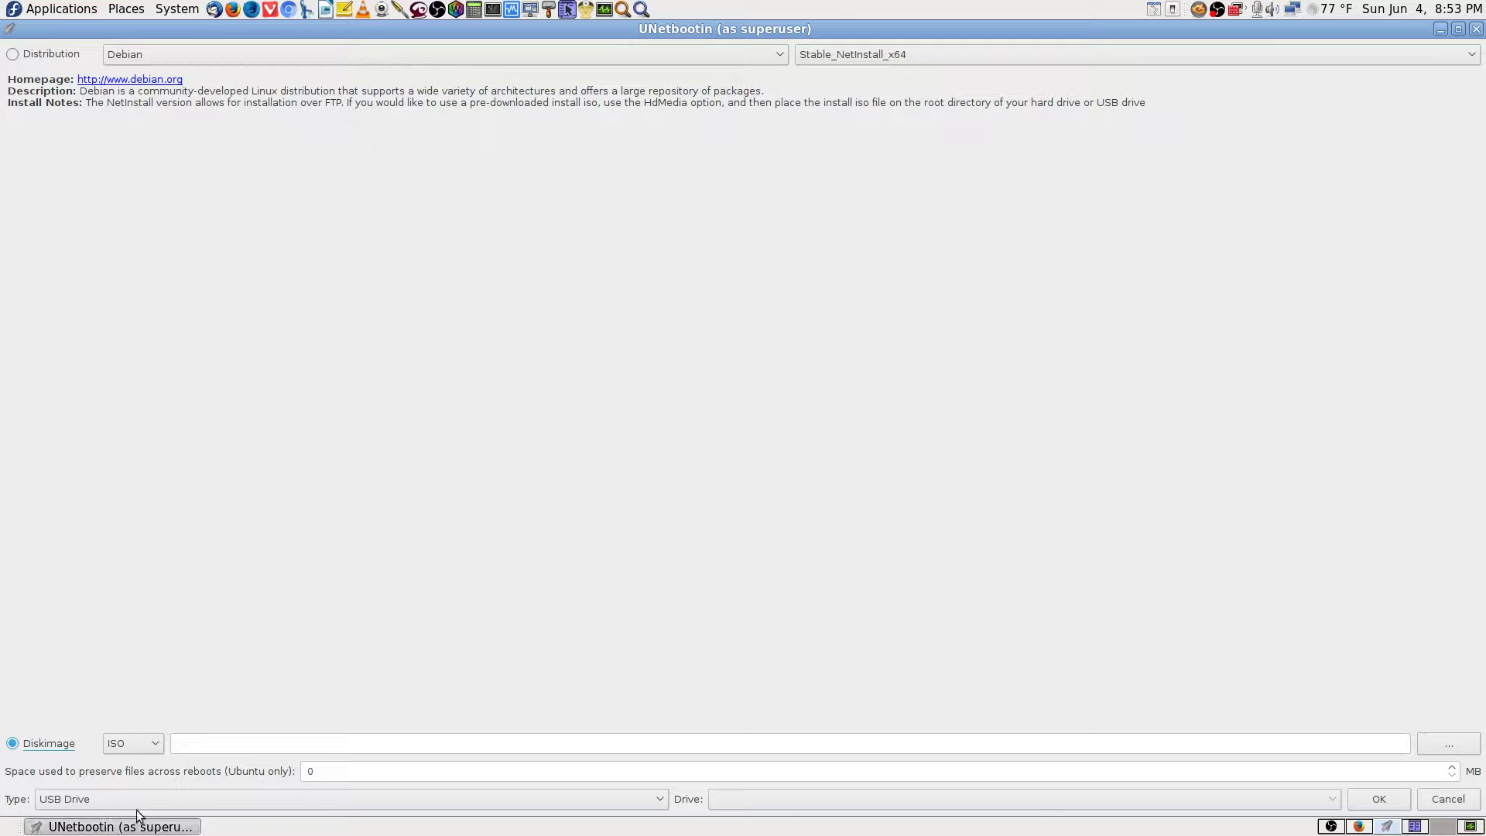
Keep USB Drive as UNetbootin's target type and switch OBS Studio to the Cam 1 Stream scene.
left_click(602, 802)
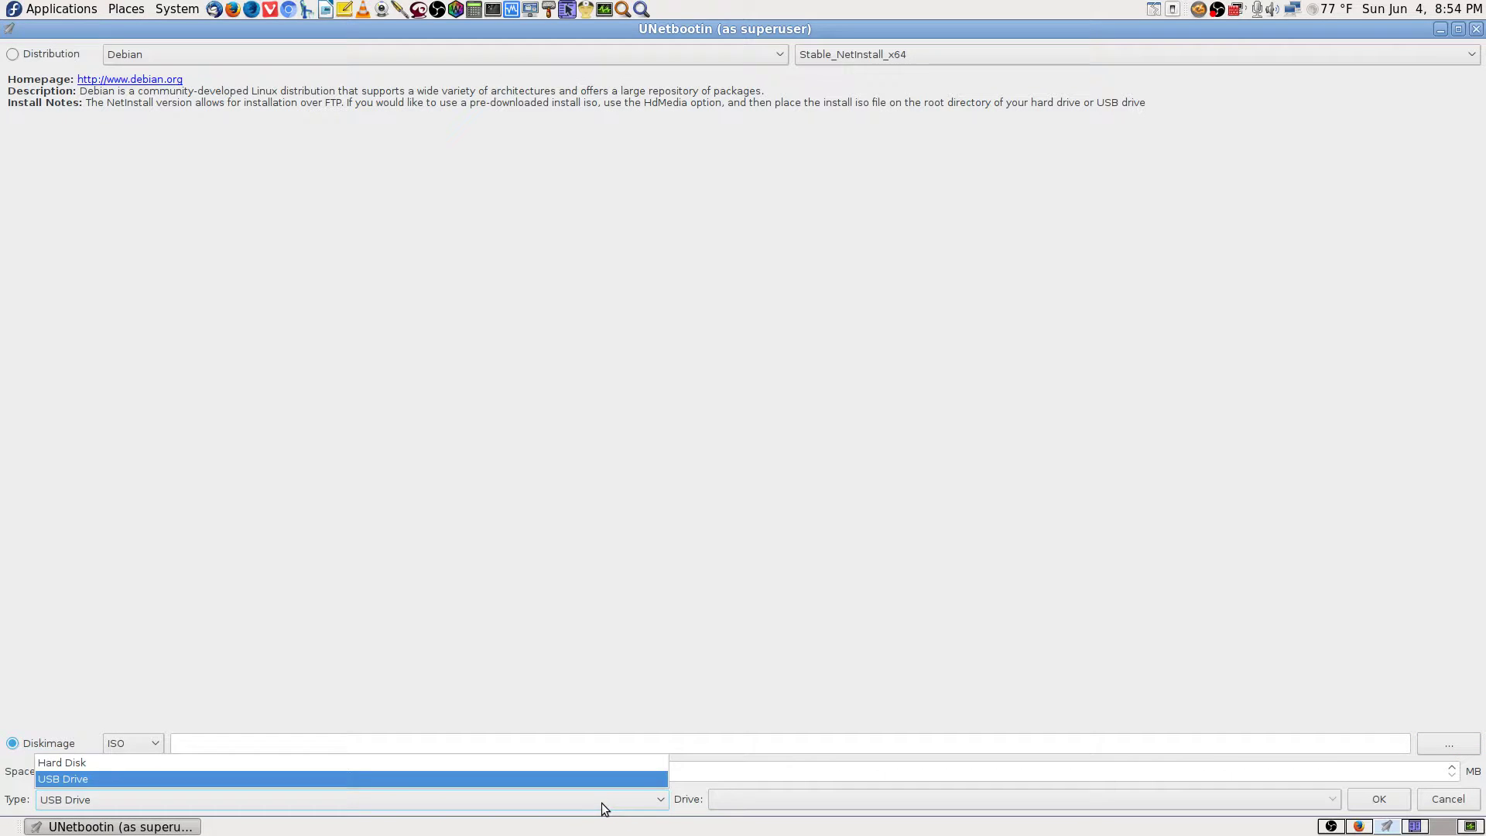
left_click(601, 802)
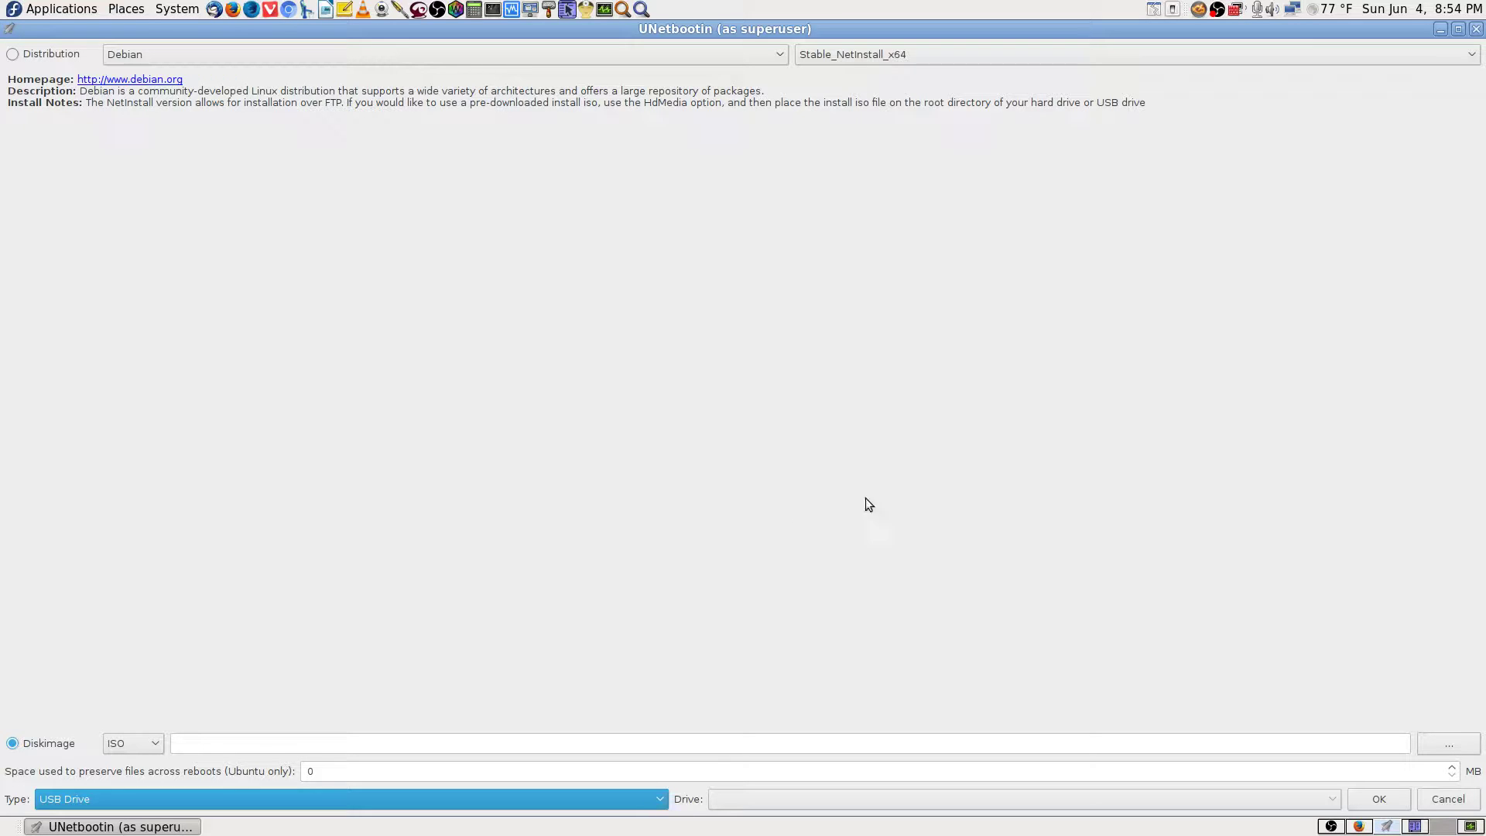
left_click(1331, 827)
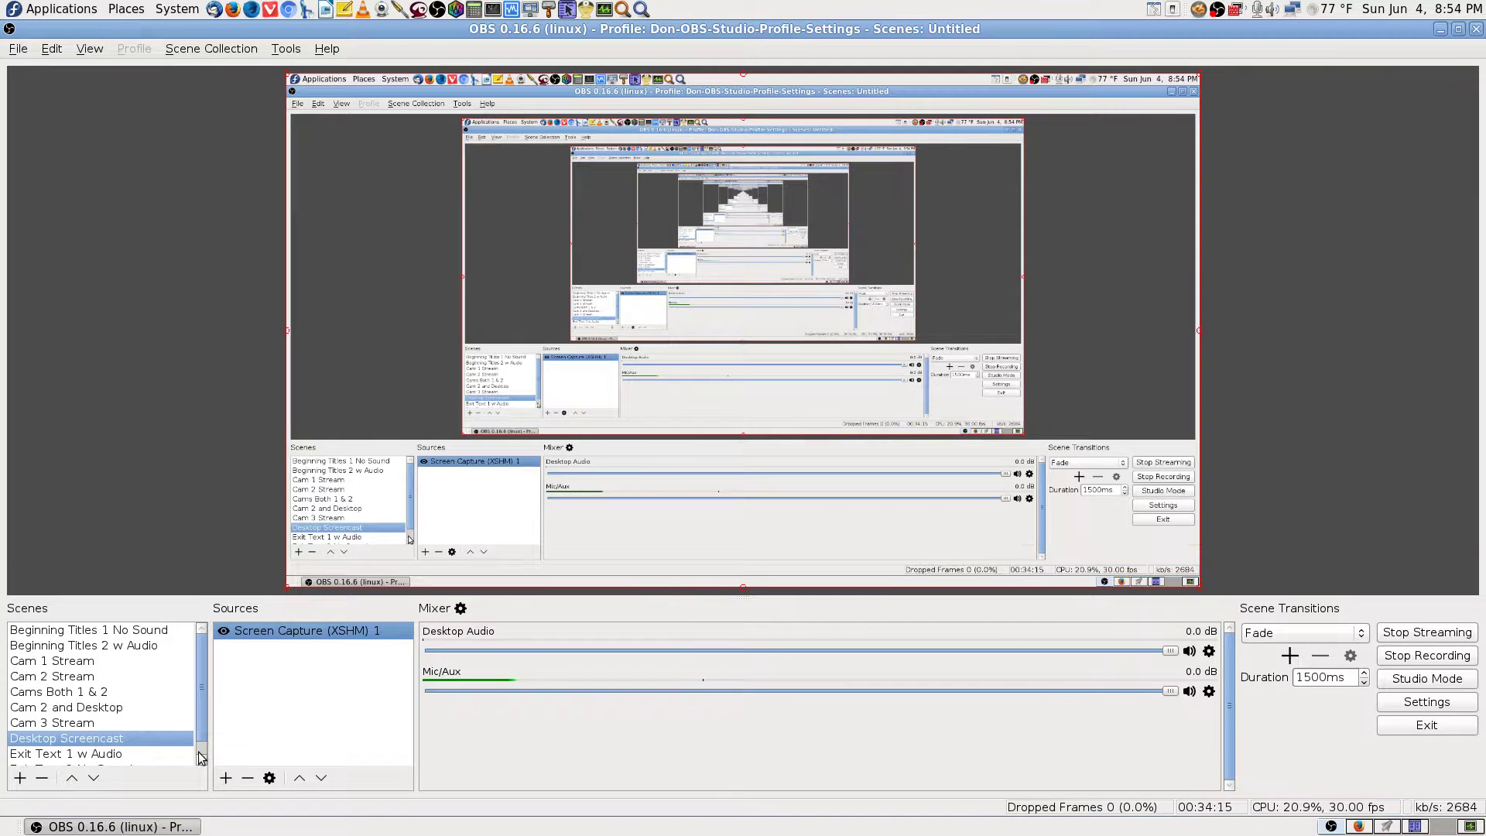
left_click(91, 663)
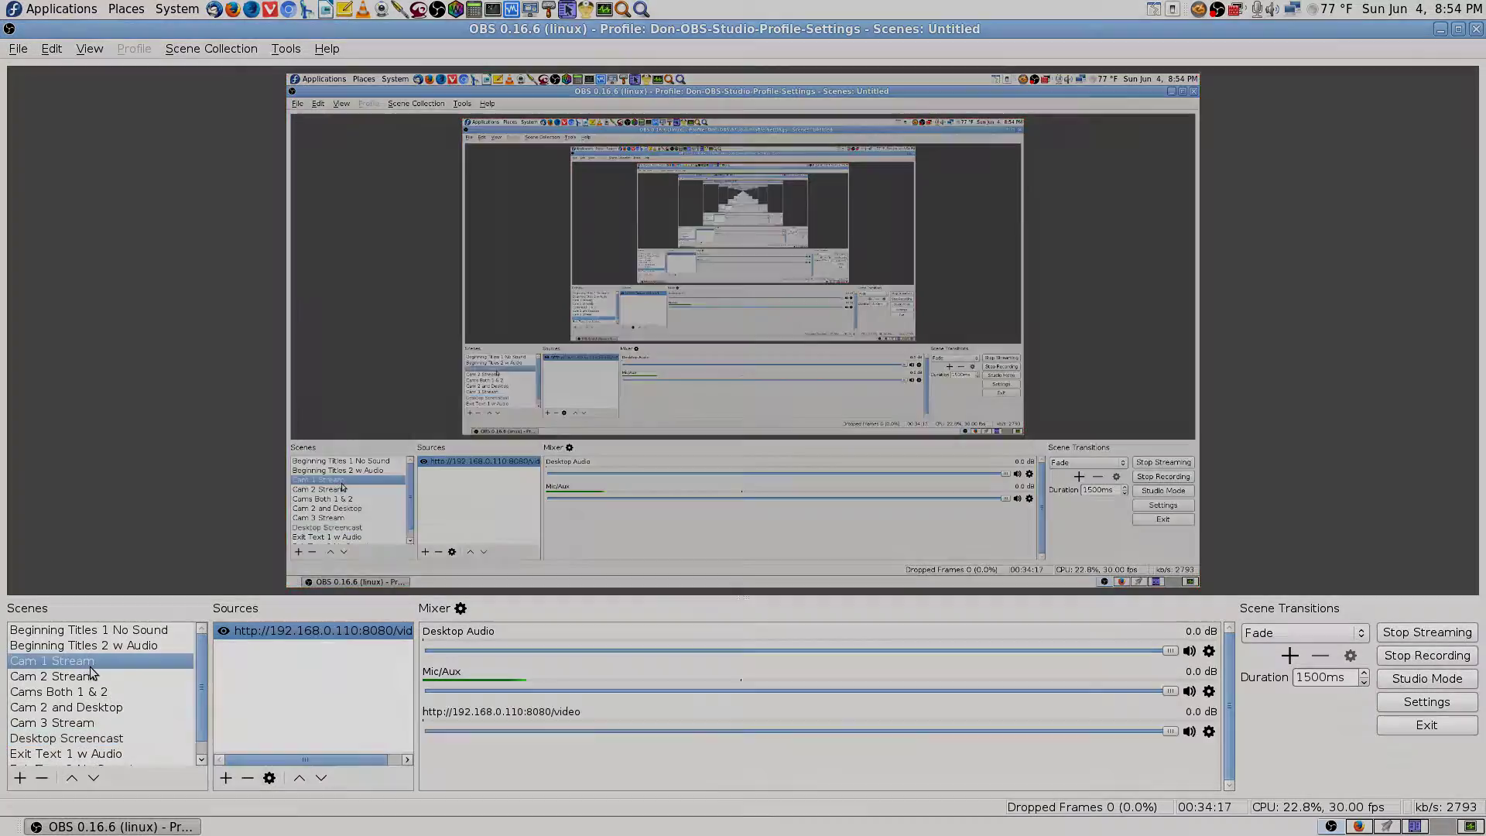
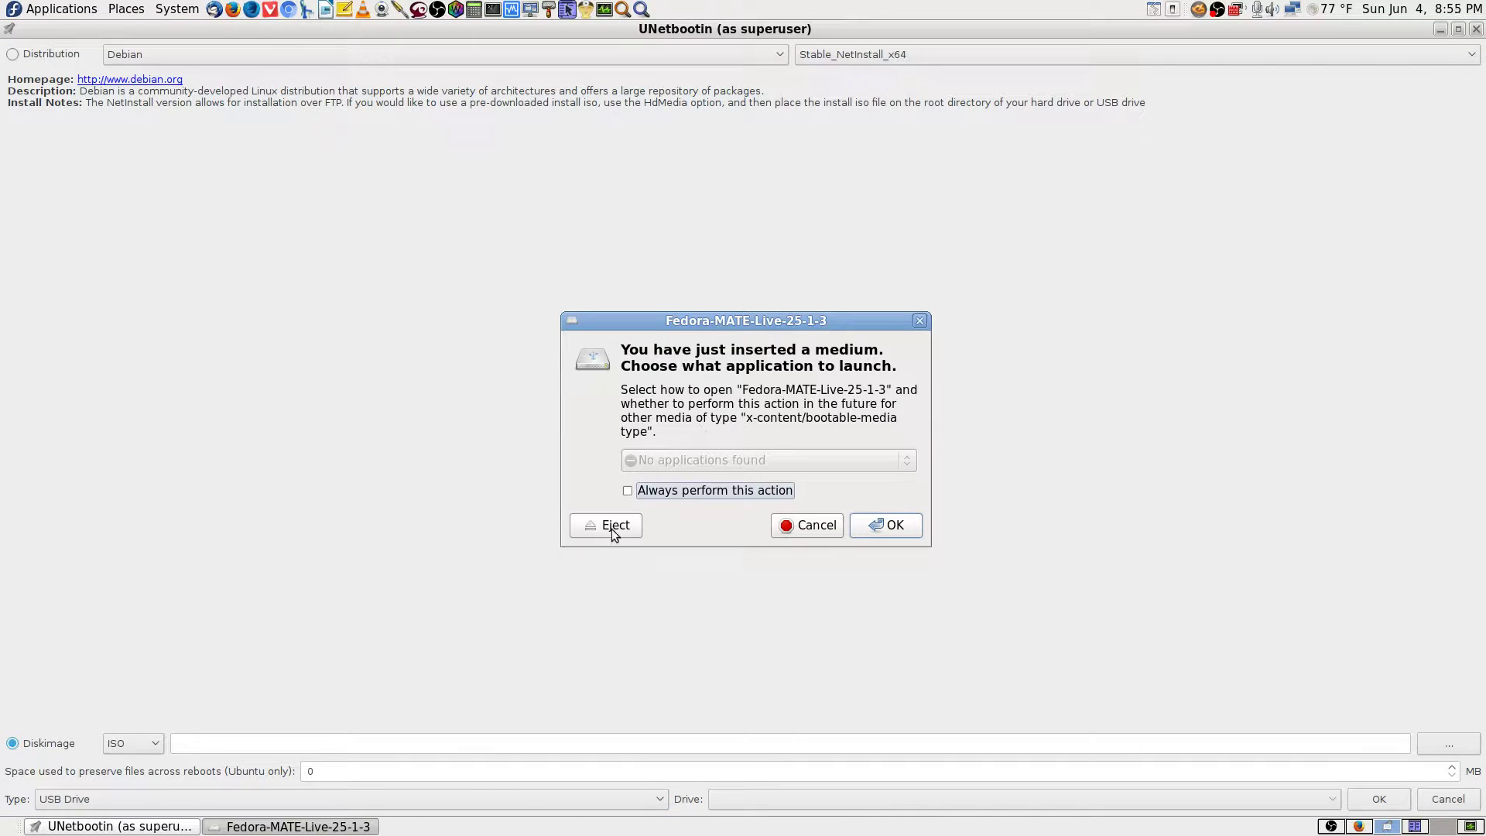
Eject the newly inserted medium, keep USB Drive as the install type, and close UNetbootin.
left_click(817, 525)
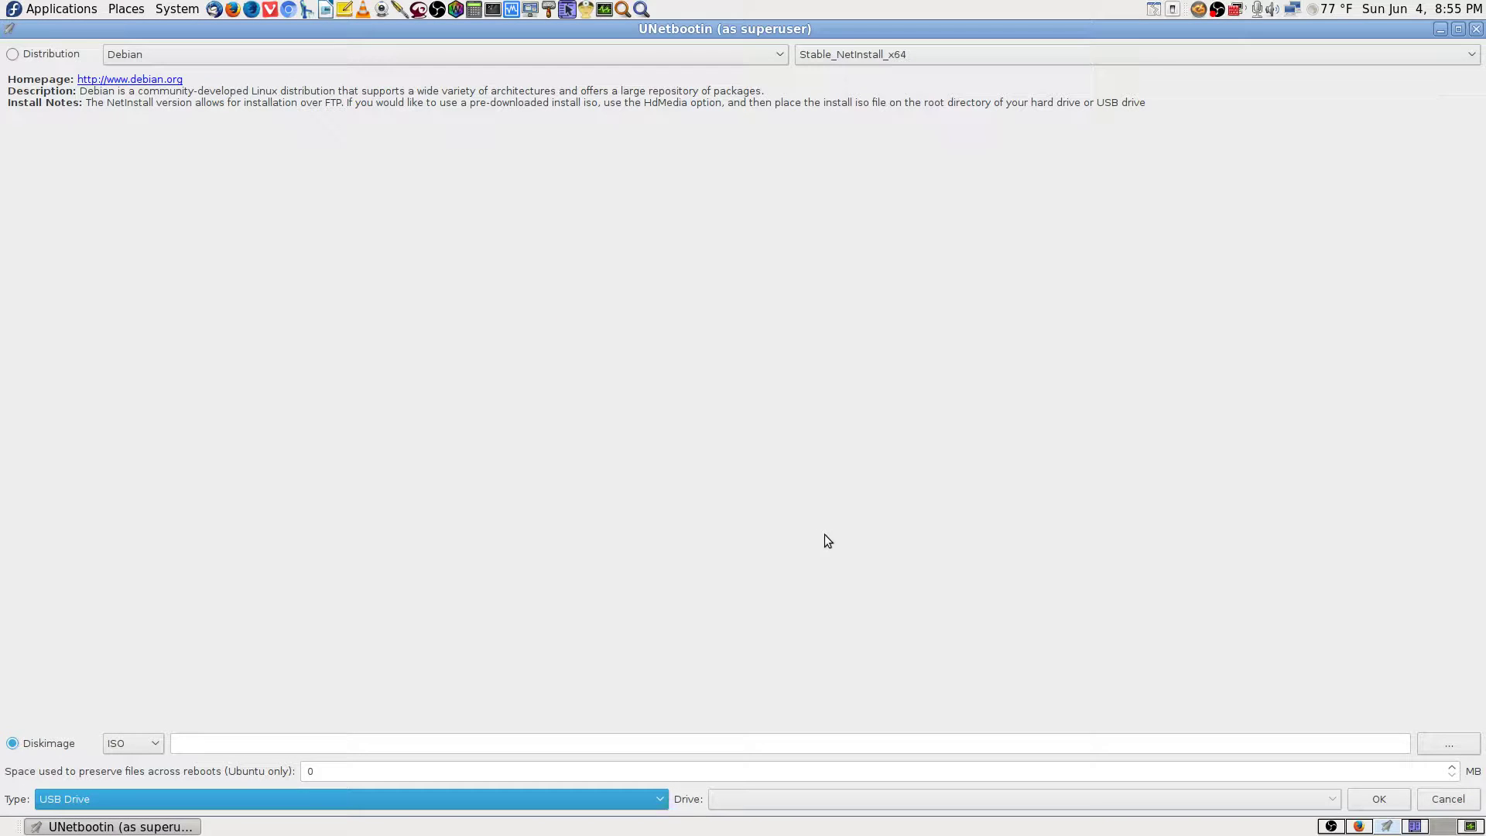
left_click(632, 800)
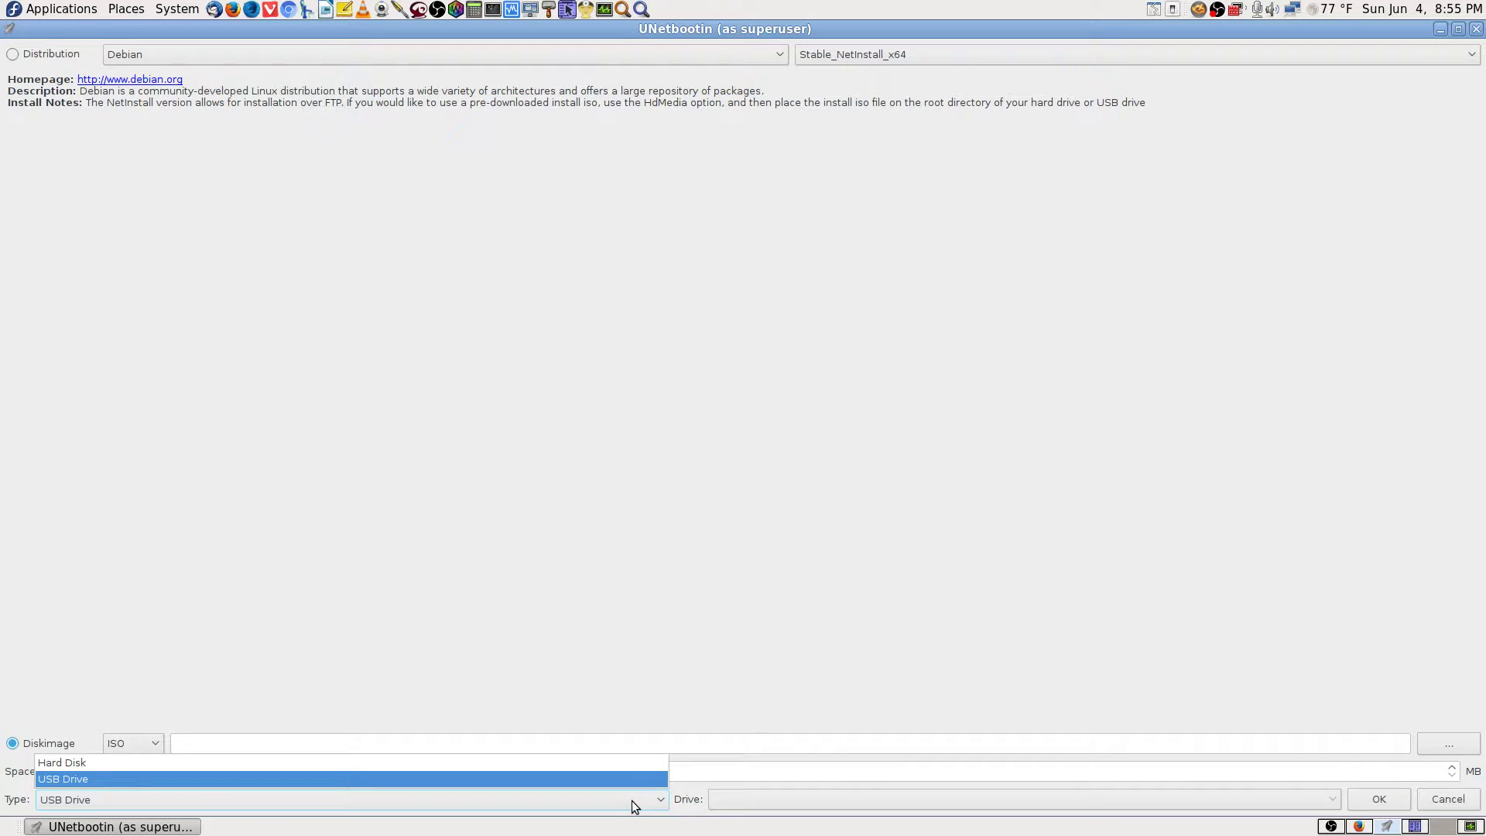
left_click(632, 800)
left_click(632, 800)
left_click(319, 807)
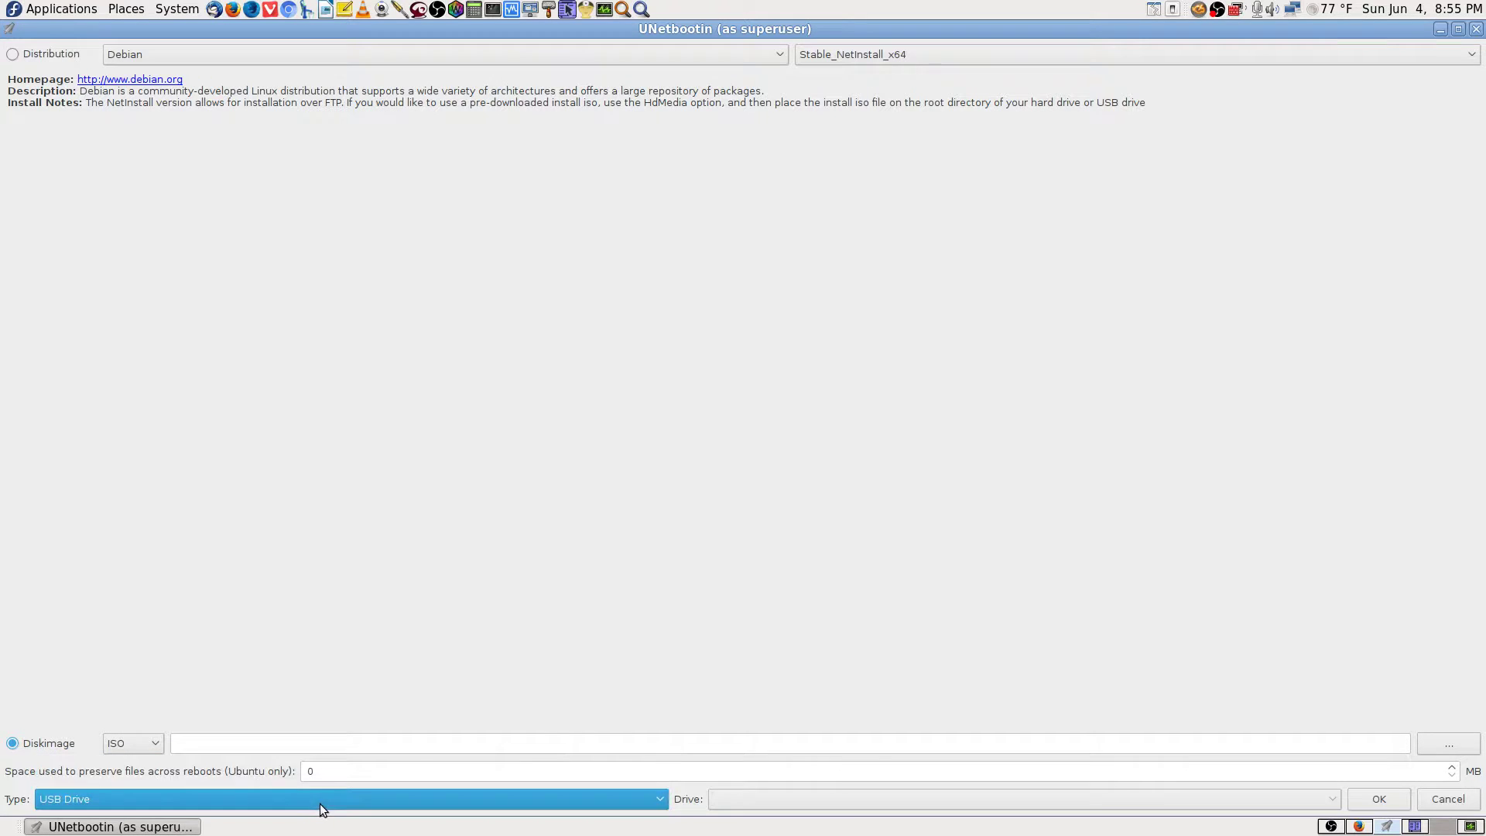
left_click(1477, 28)
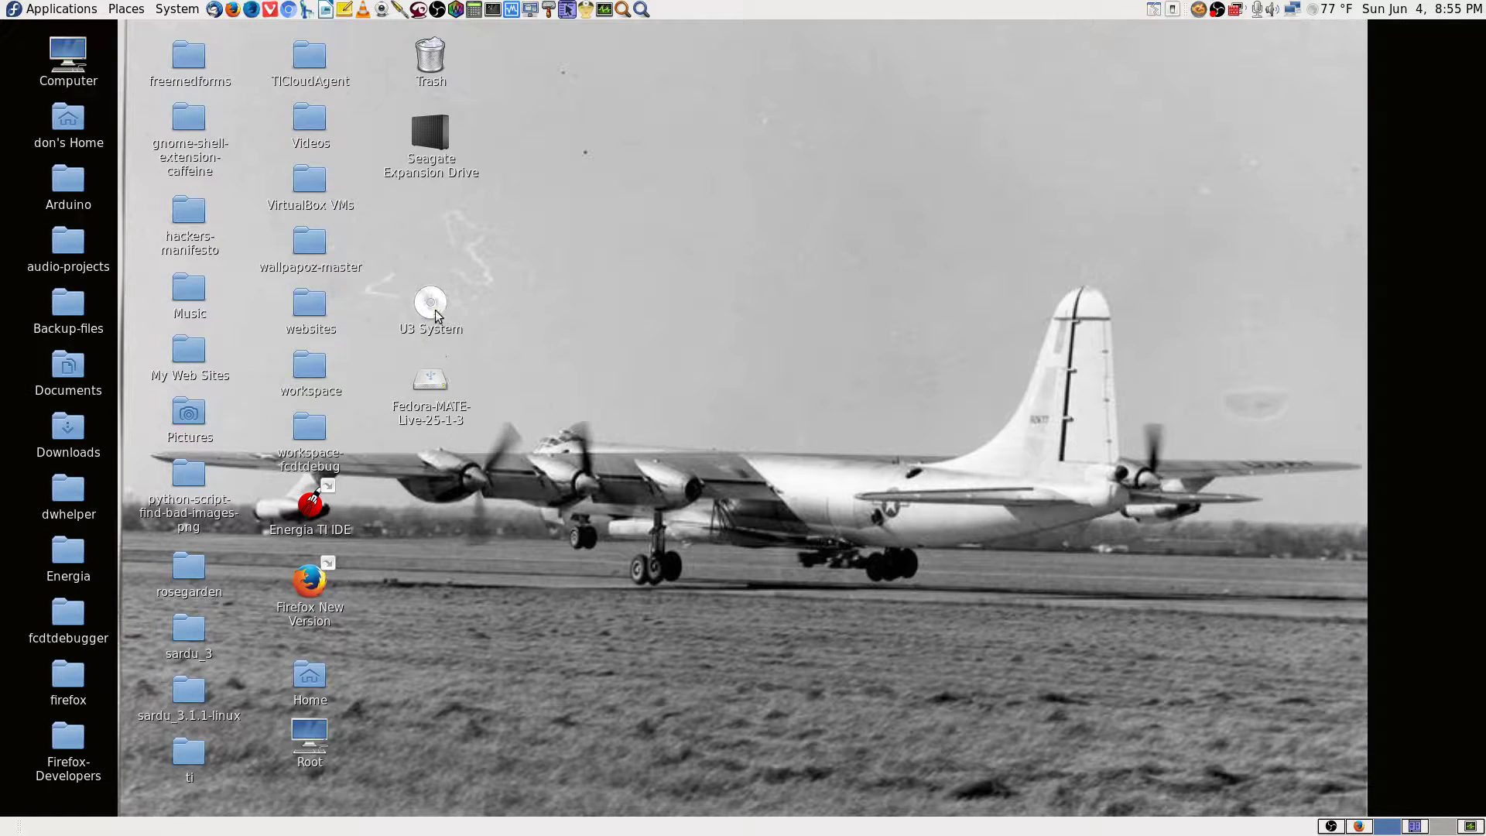
Select the Fedora-MATE-Live-25-1-3 and U3 System media on the desktop.
left_click(424, 396)
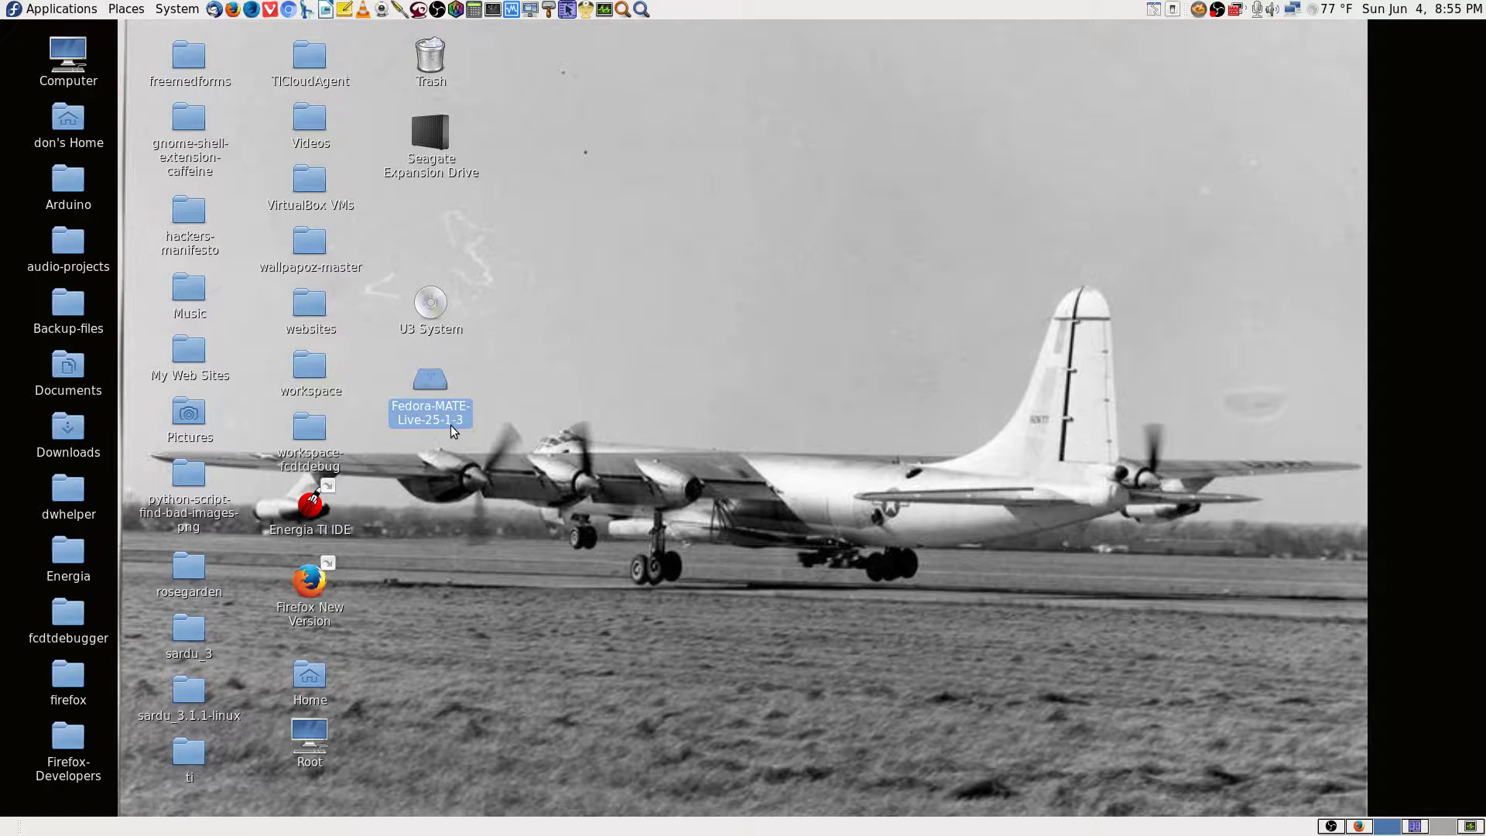
left_click(425, 310)
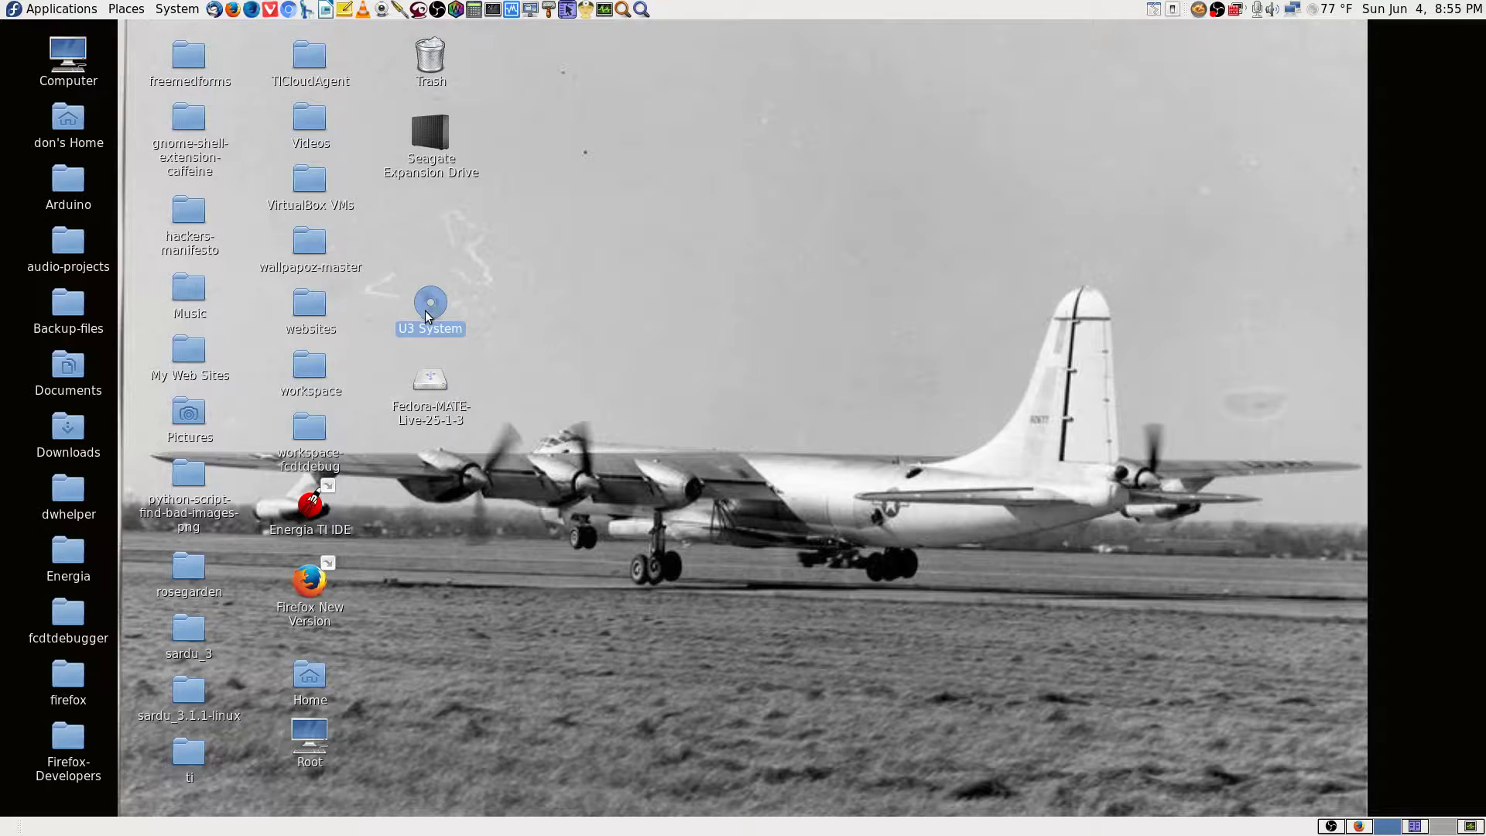
left_click(428, 385)
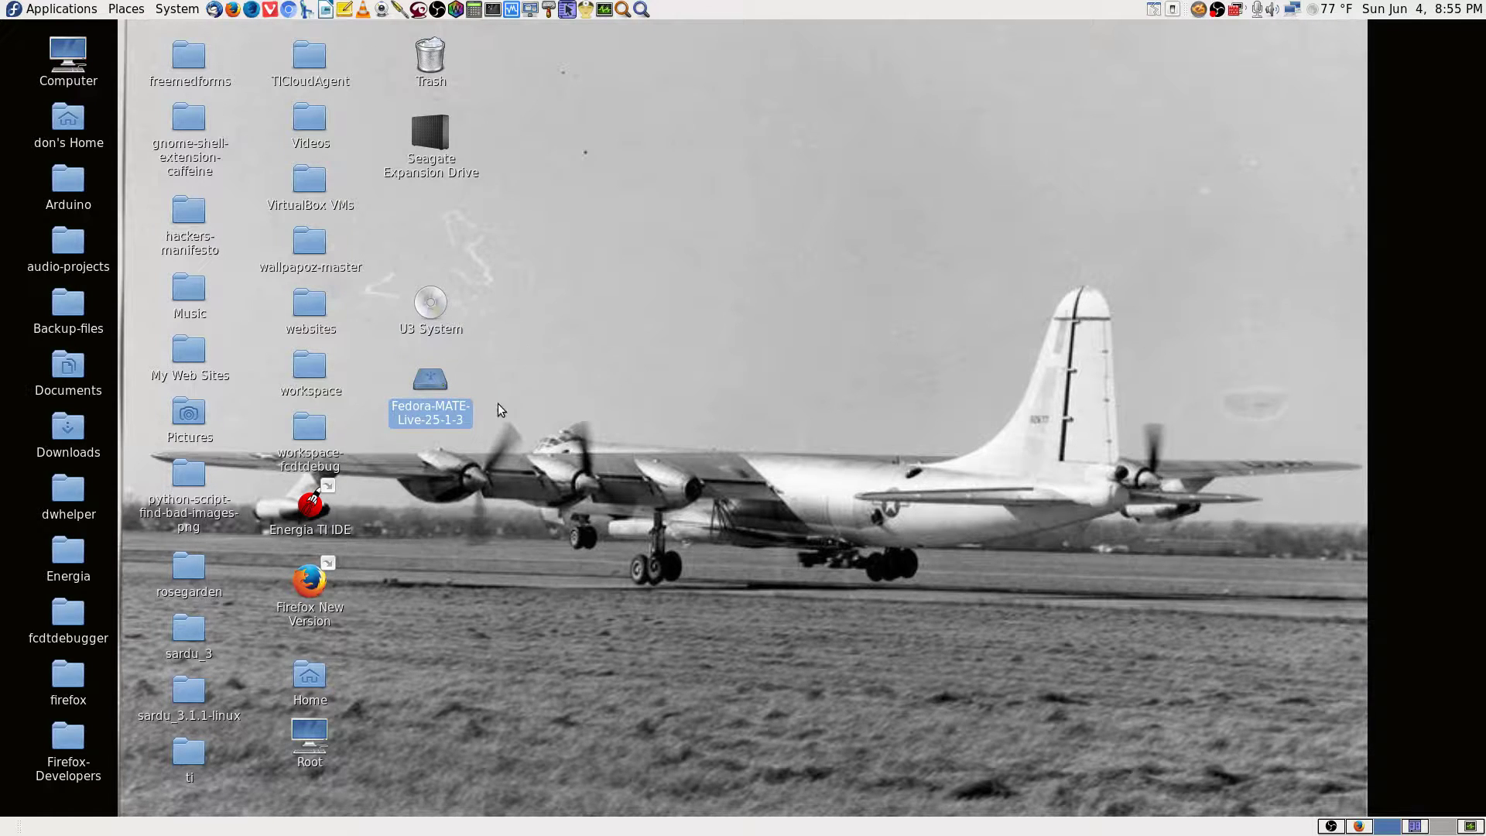
Relaunch UNetbootin from an Application Finder search for 'unet', supplying the root password.
left_click(641, 9)
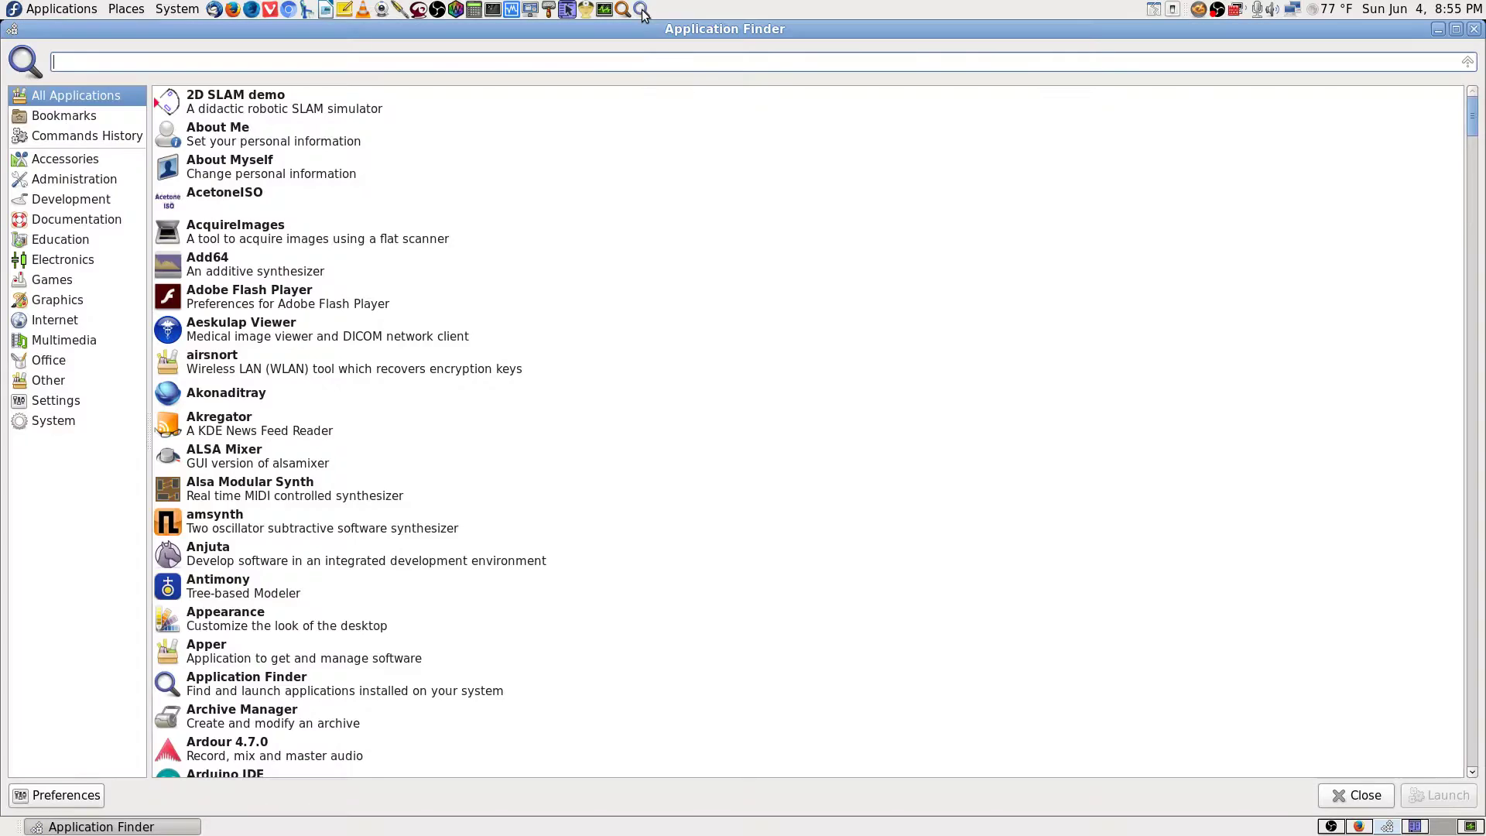
type("unet")
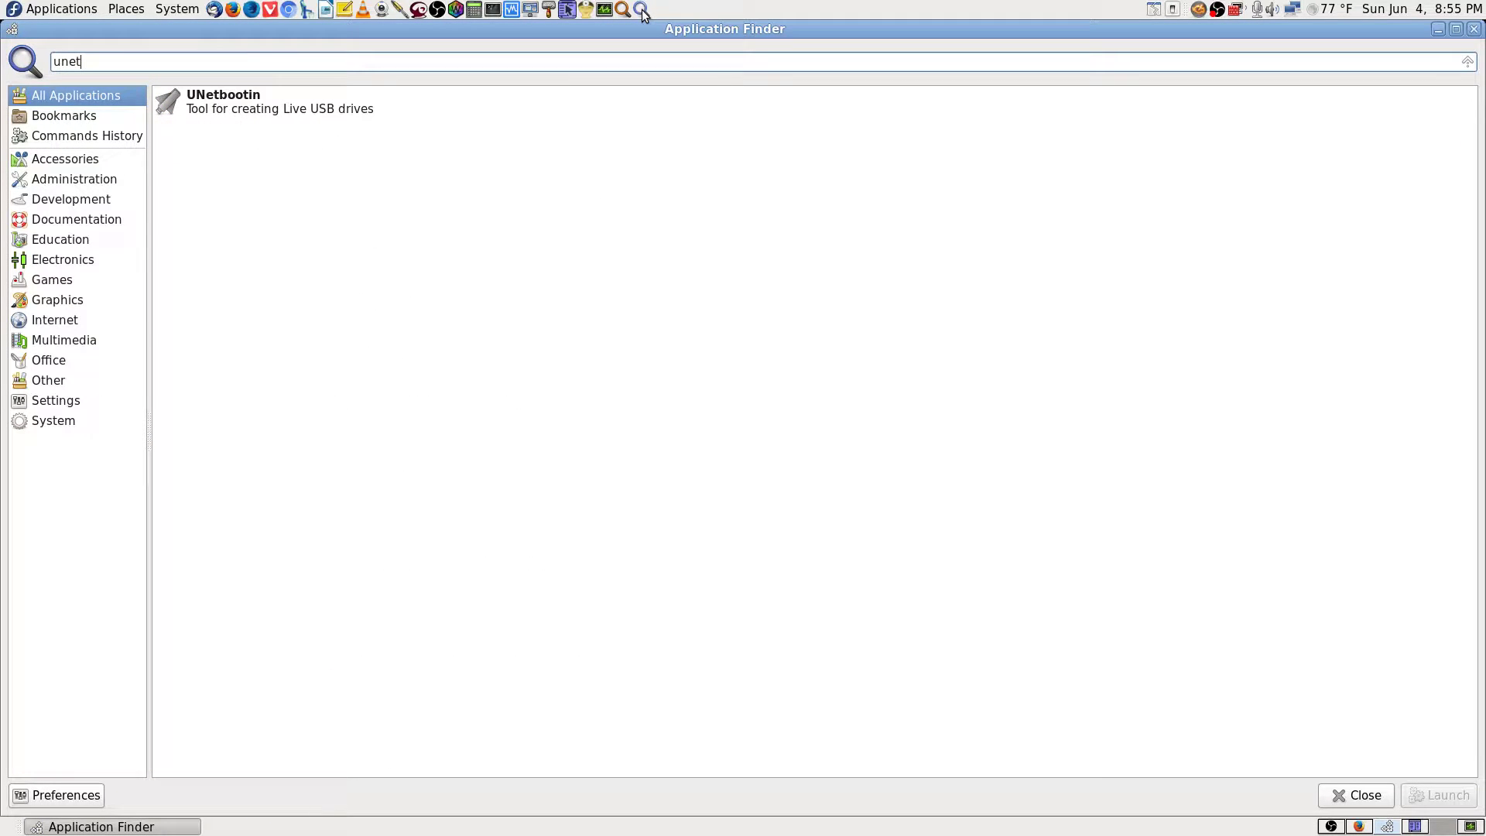
key("Down")
key("Return")
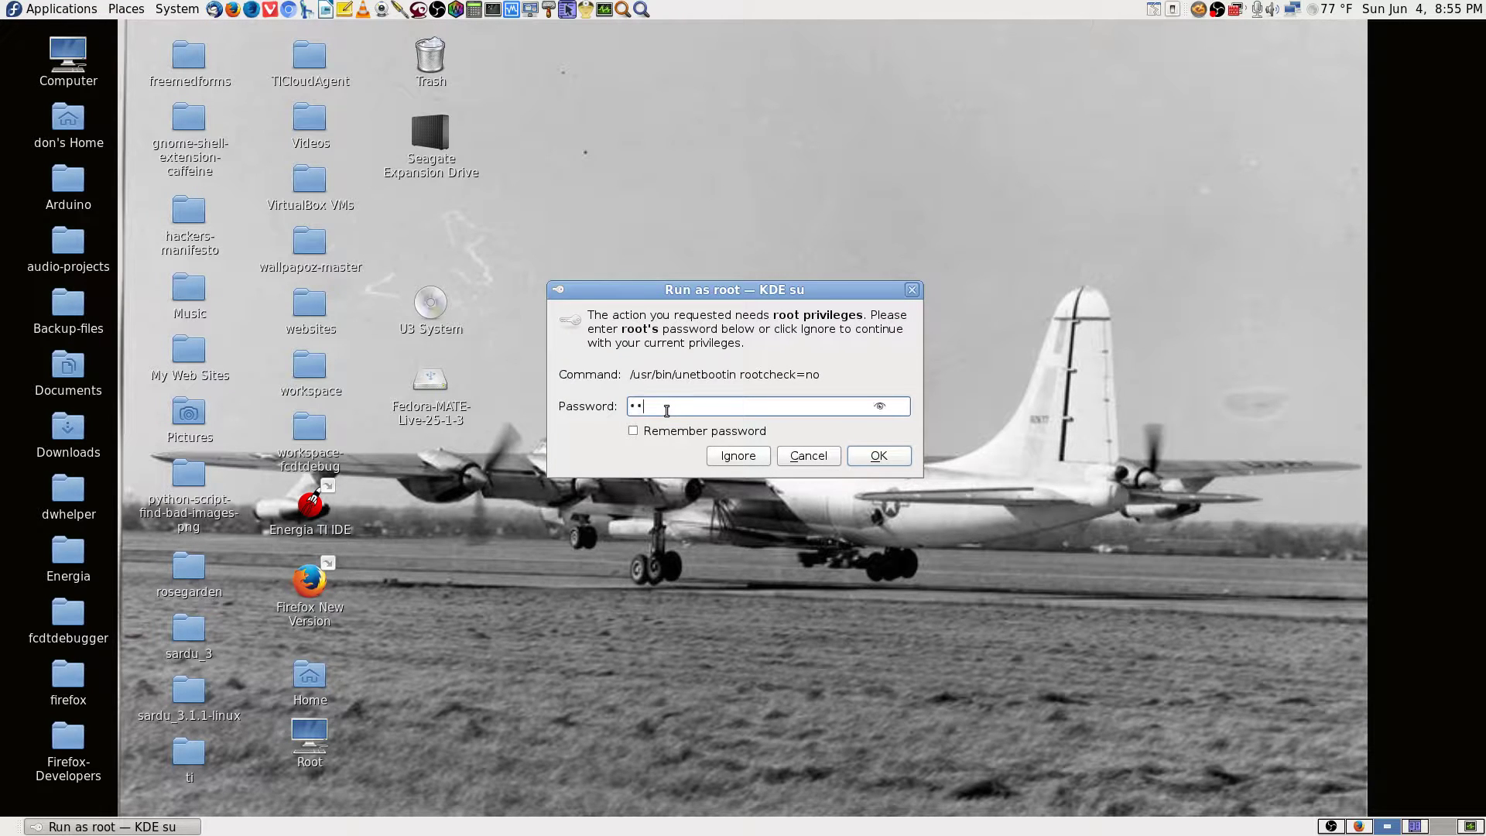
type("•")
key("Return")
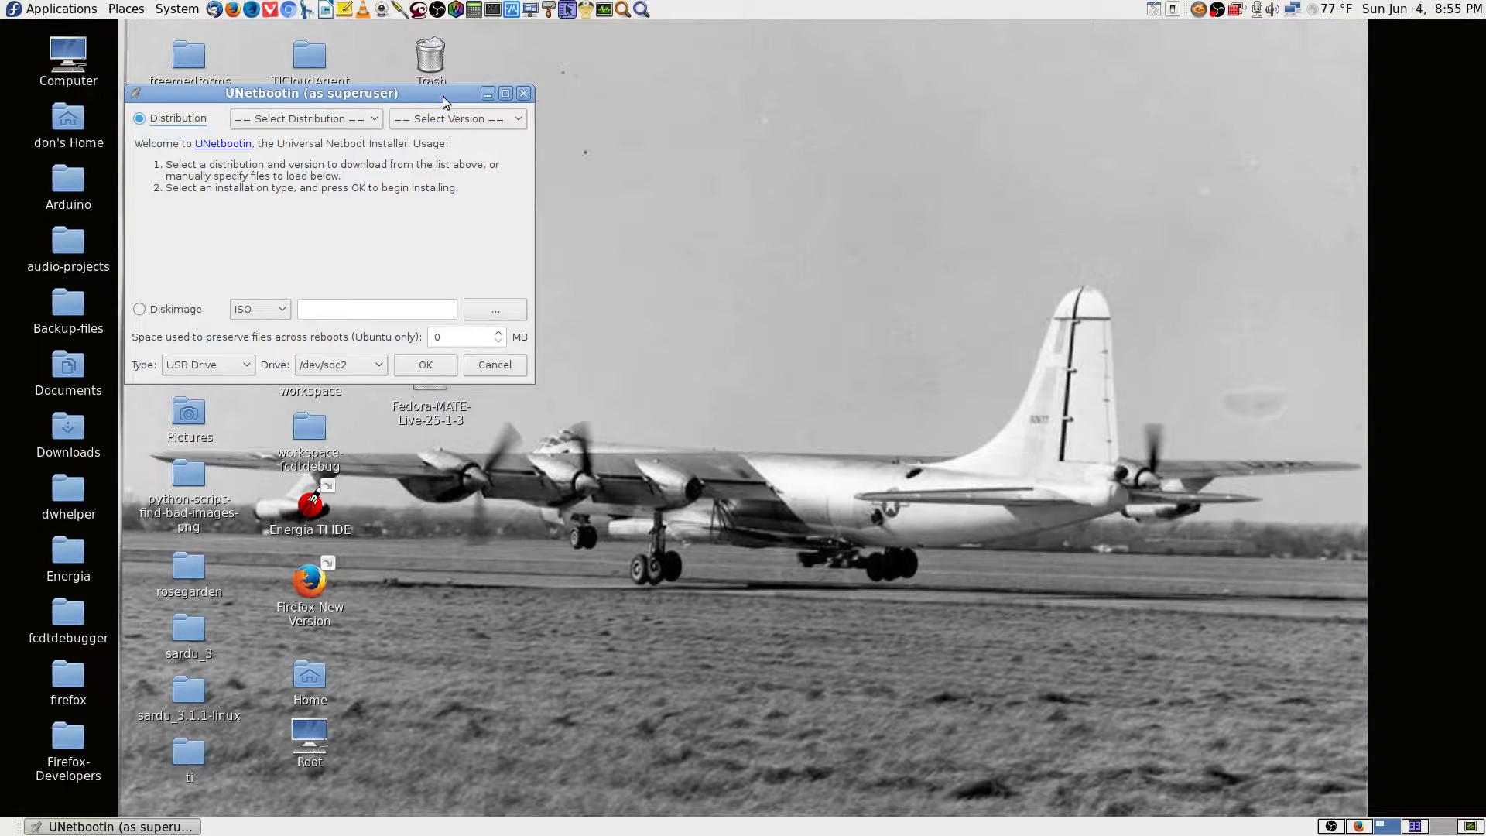
Move the UNetbootin window up and choose Diskimage with USB Drive as the type.
left_click_drag(445, 102, 886, 59)
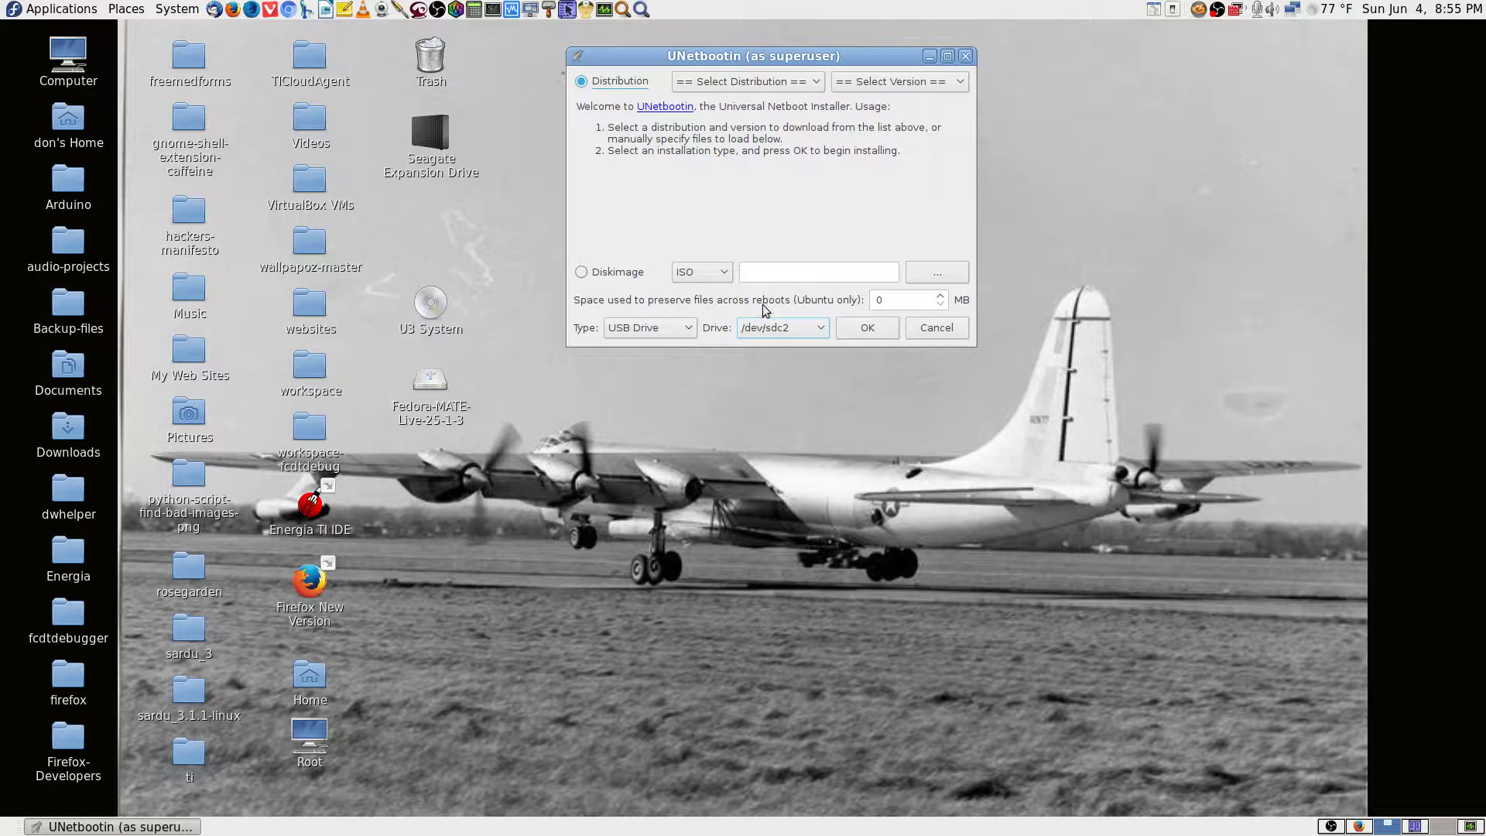
left_click_drag(790, 56, 788, 28)
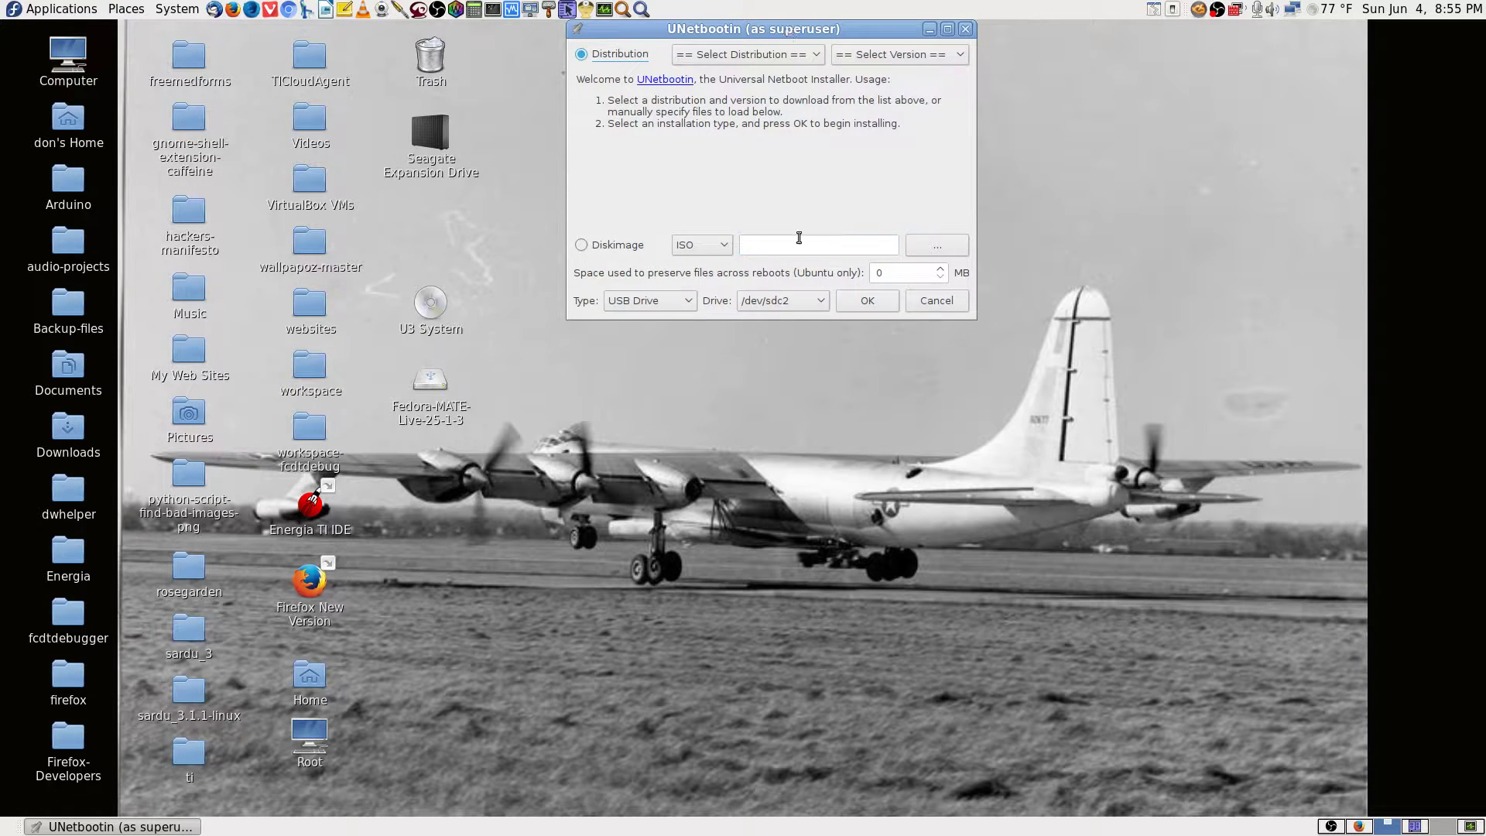
left_click(582, 247)
left_click(684, 308)
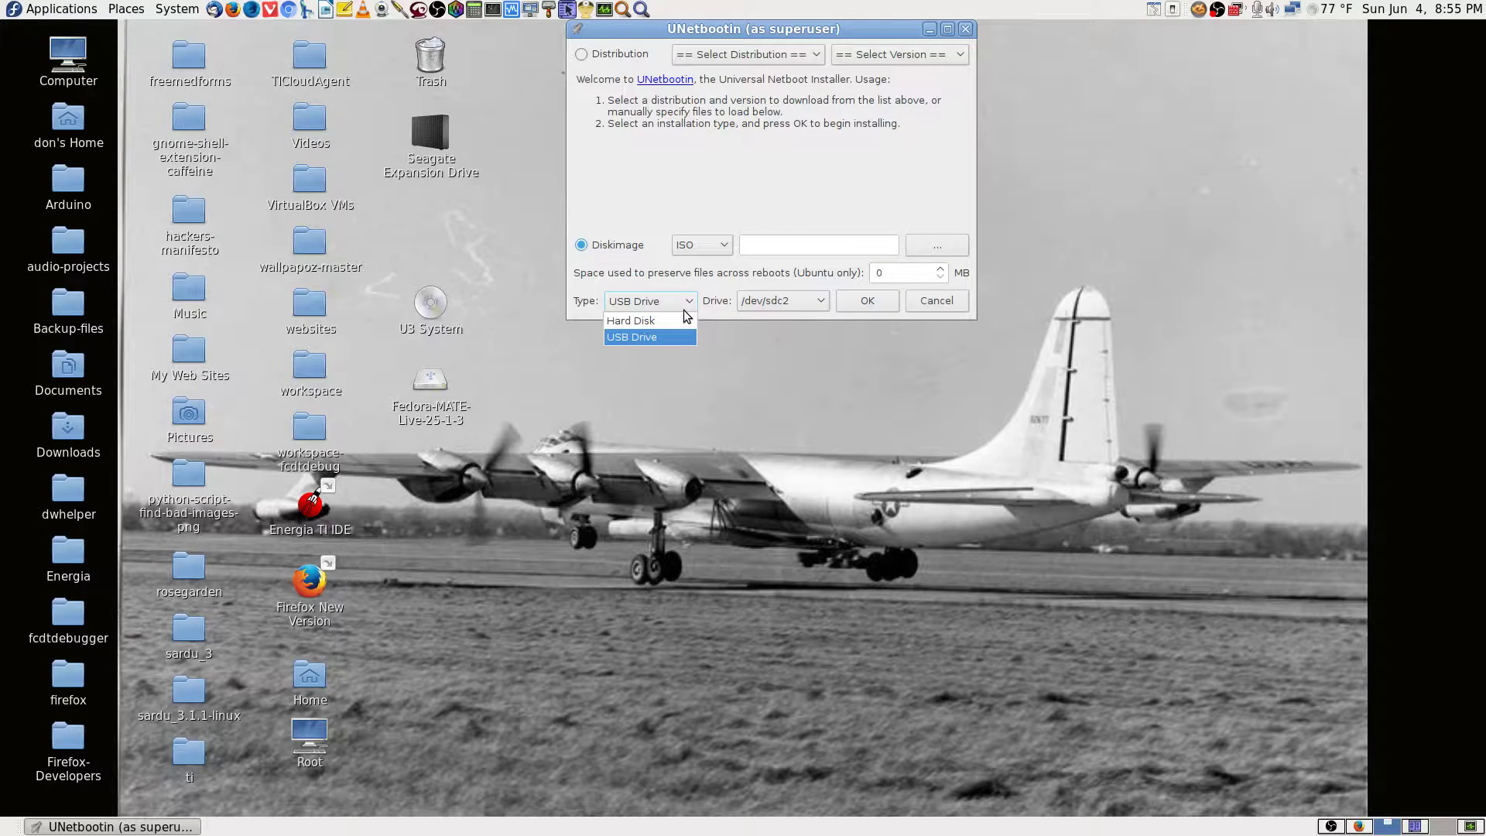
left_click(654, 338)
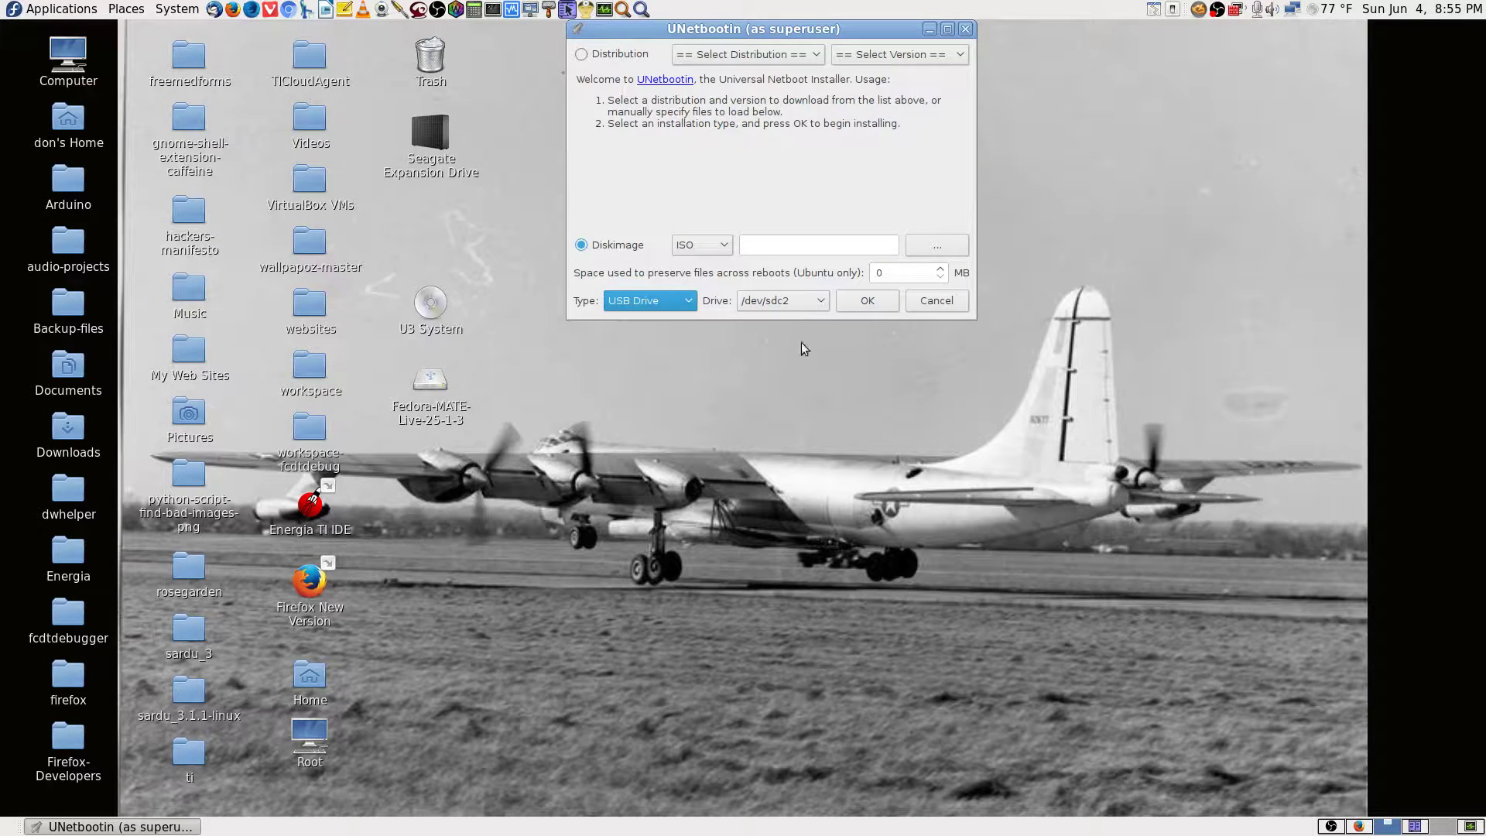
Confirm /dev/sdc2 as the target drive and move UNetbootin to the right edge.
left_click(822, 302)
left_click(824, 305)
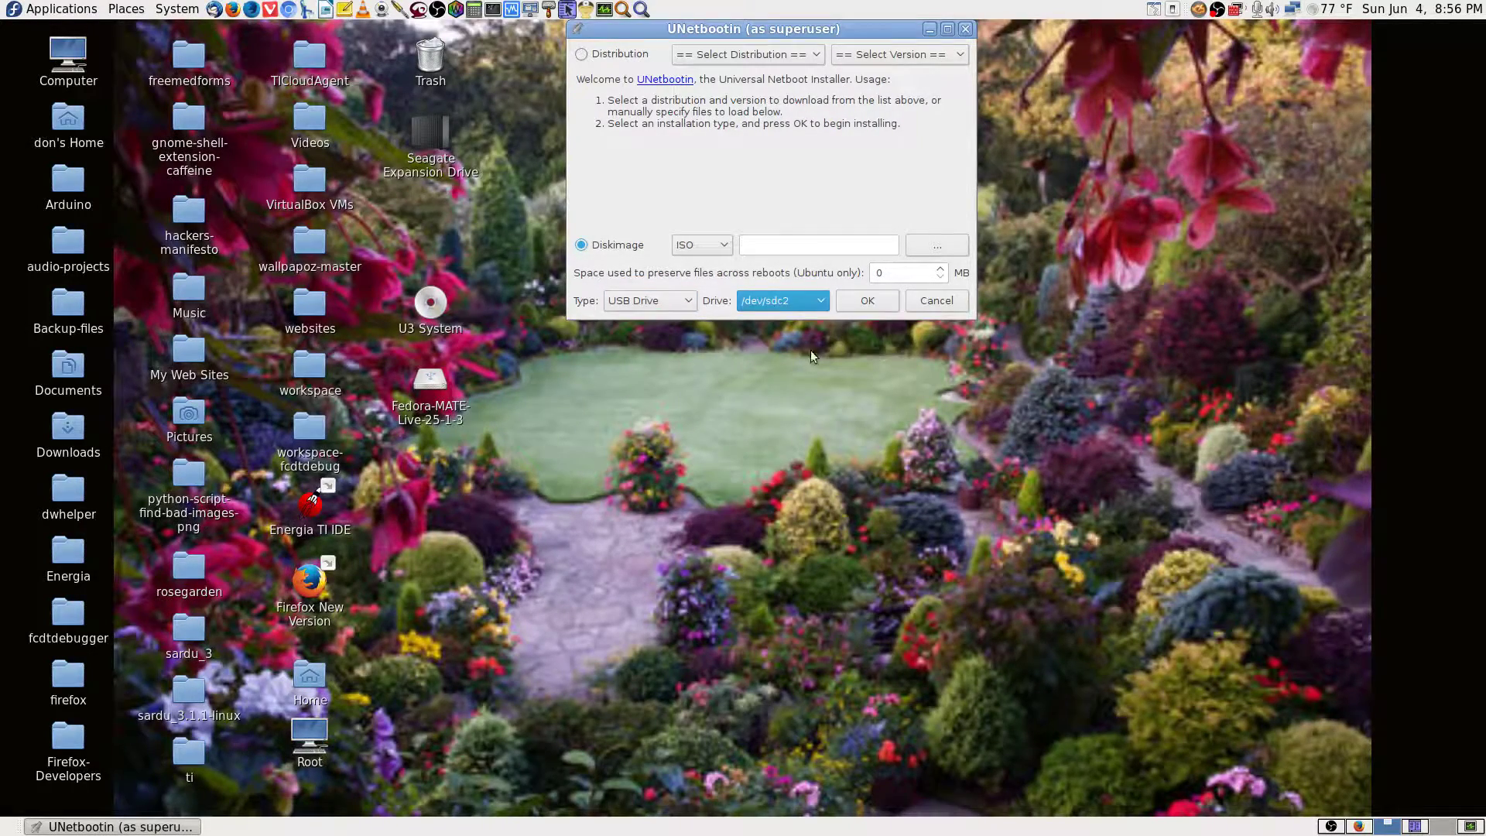
left_click(811, 303)
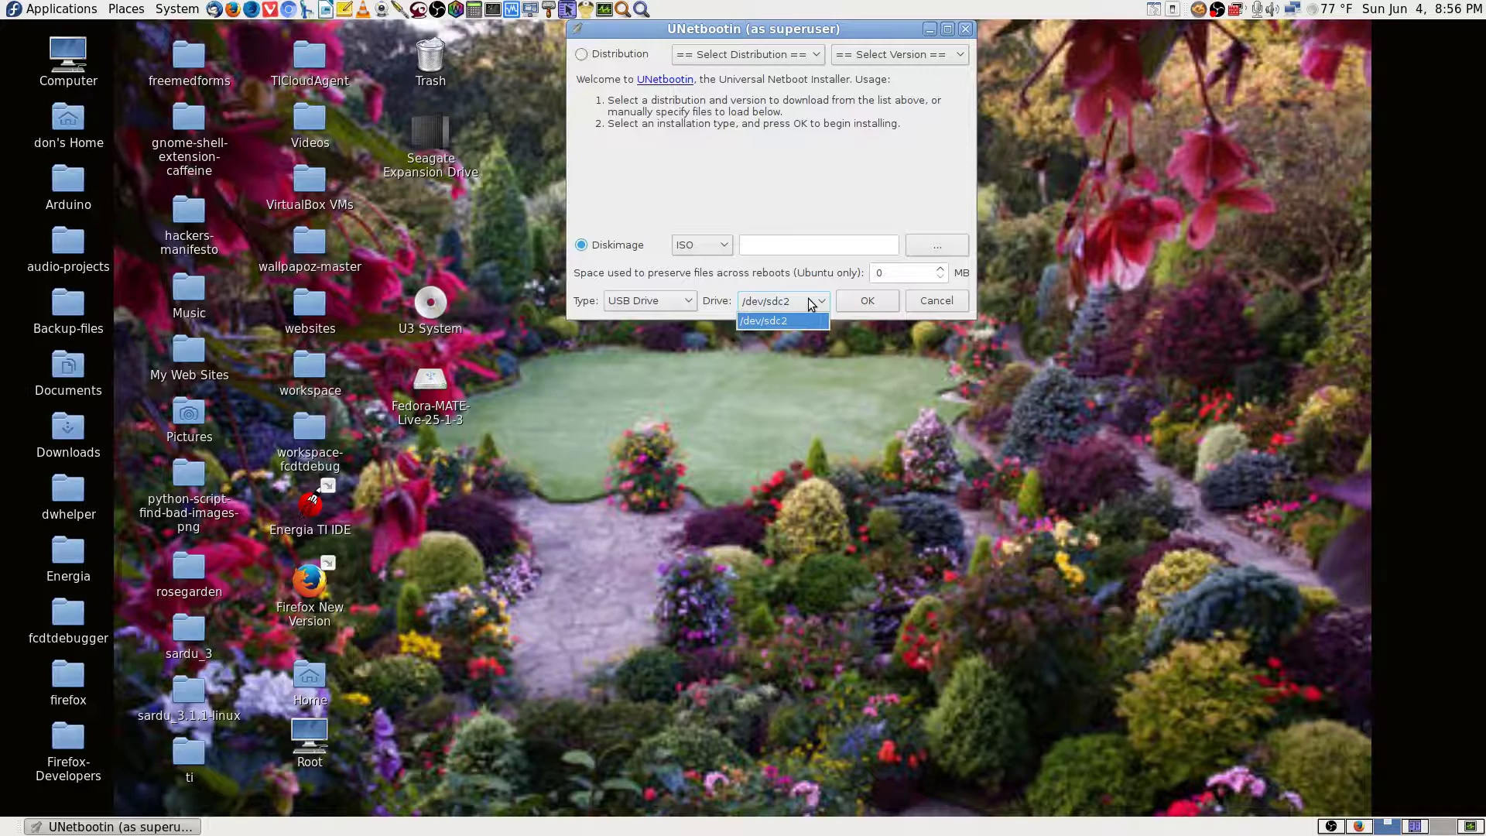
left_click(810, 304)
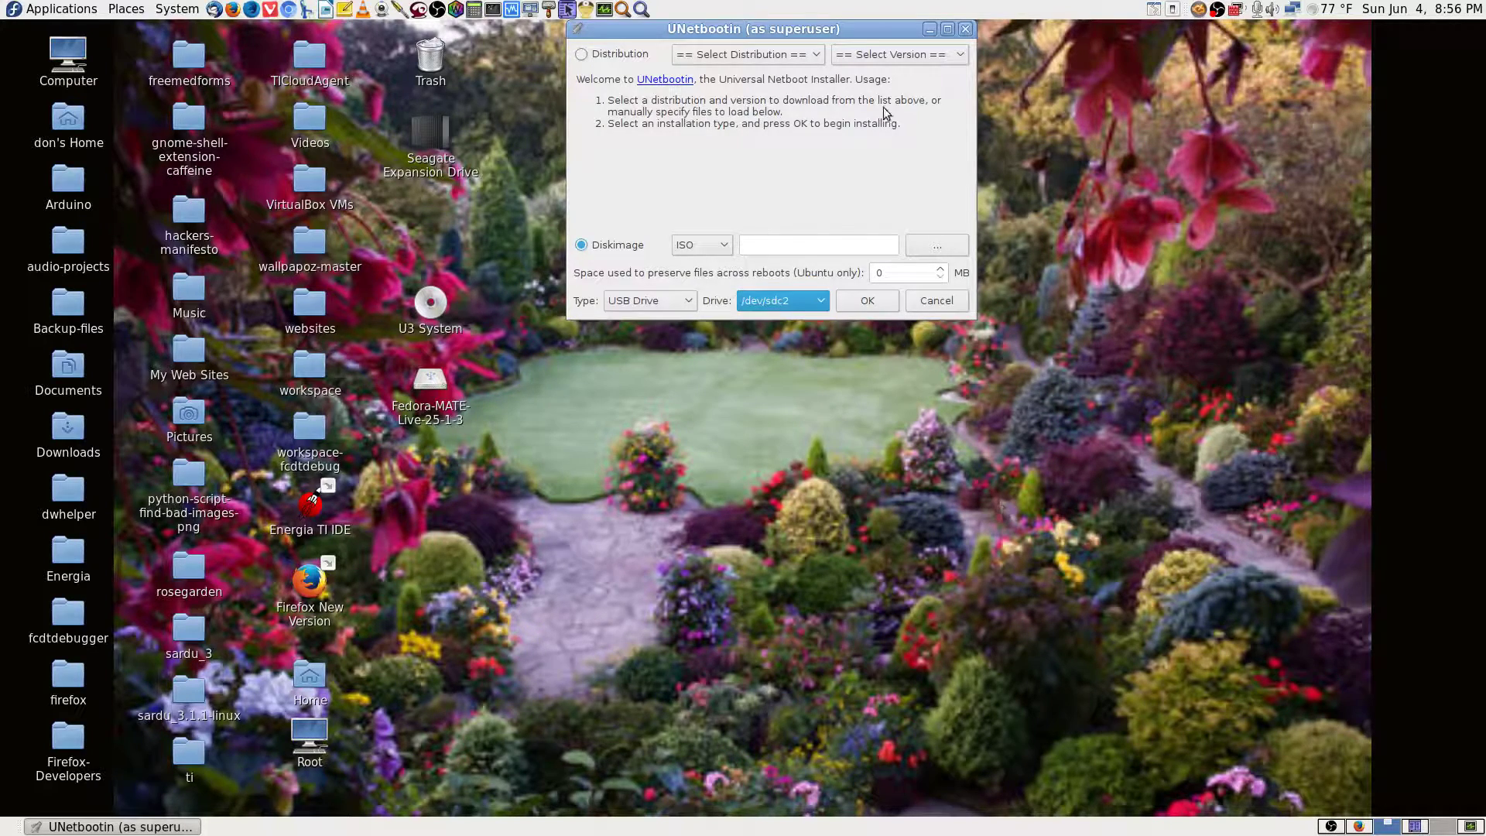
left_click_drag(866, 26, 1374, 25)
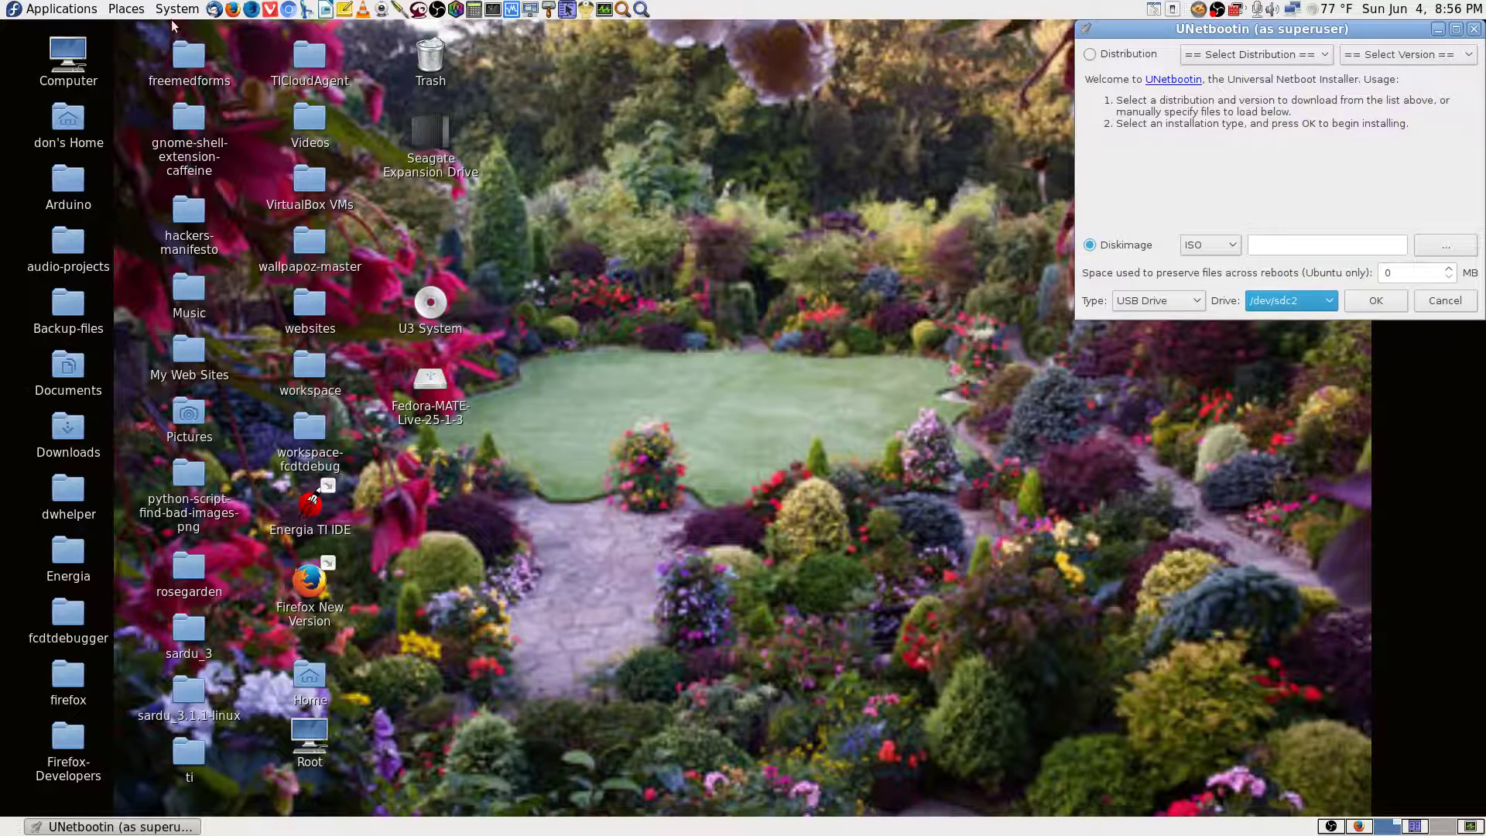
left_click(642, 10)
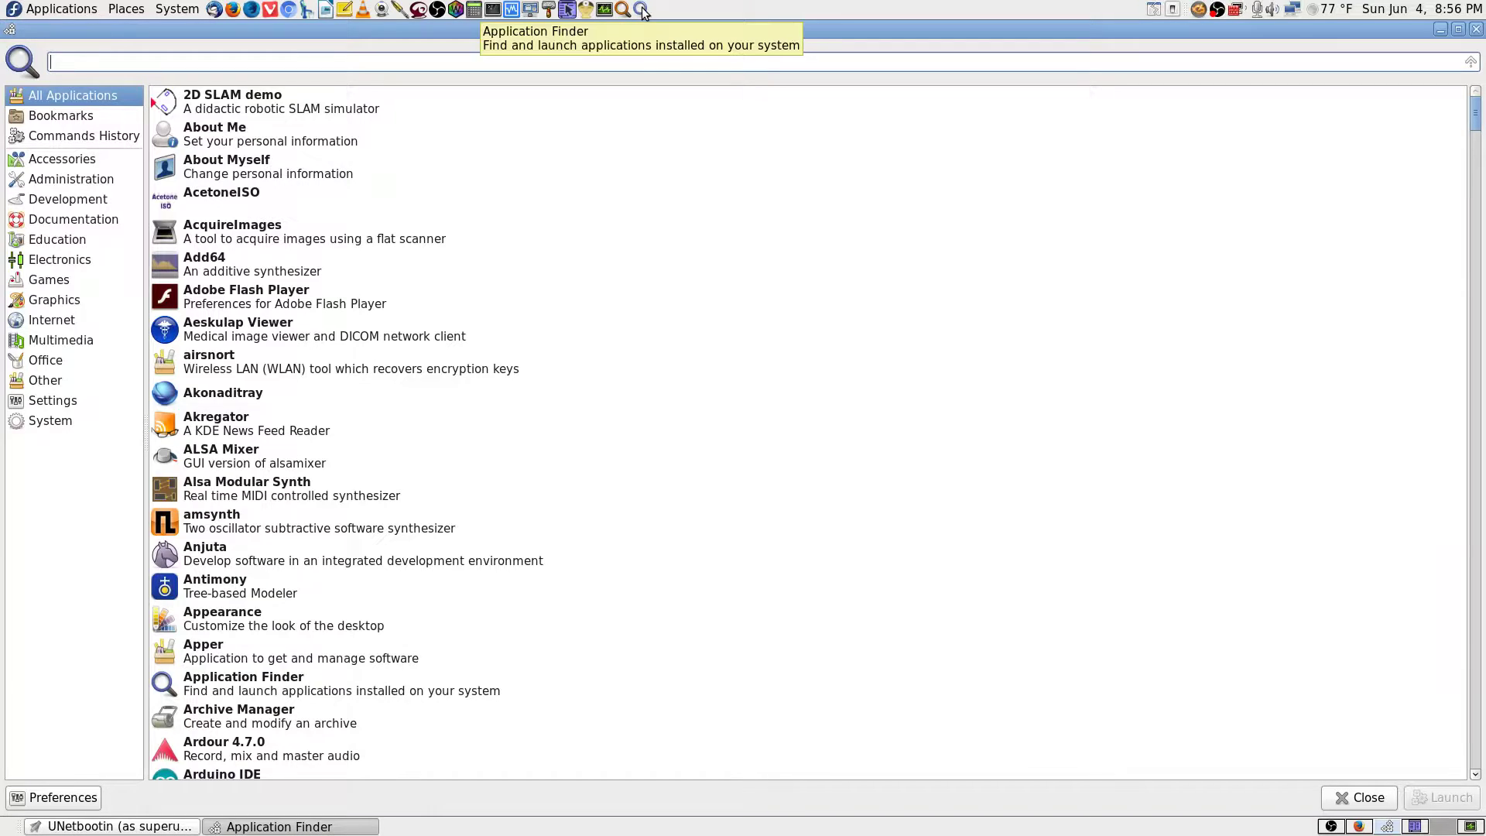
Launch Disks from an Application Finder search for 'disk' and place it top left.
type("disk")
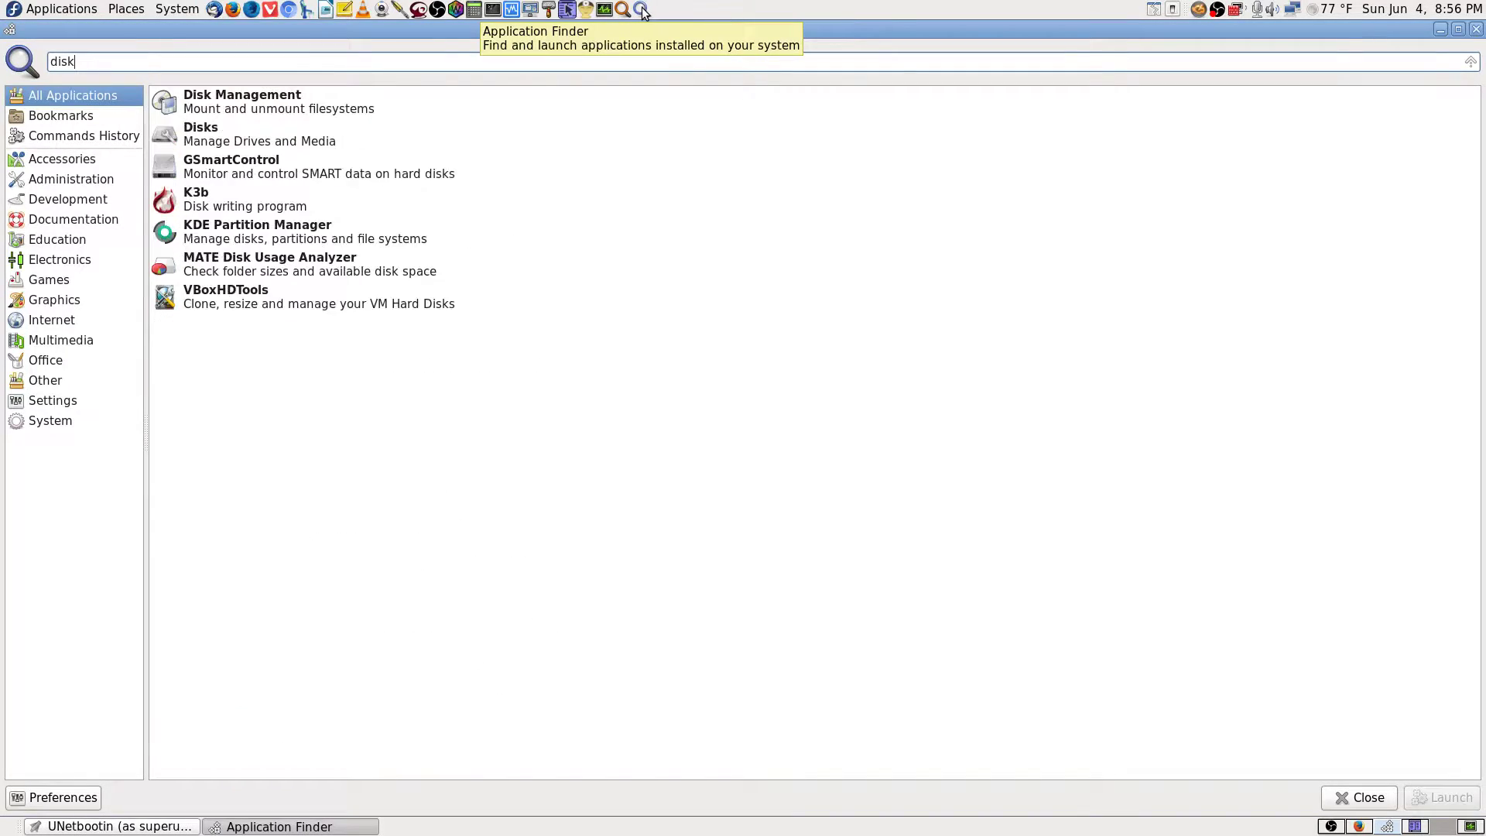
key("Down")
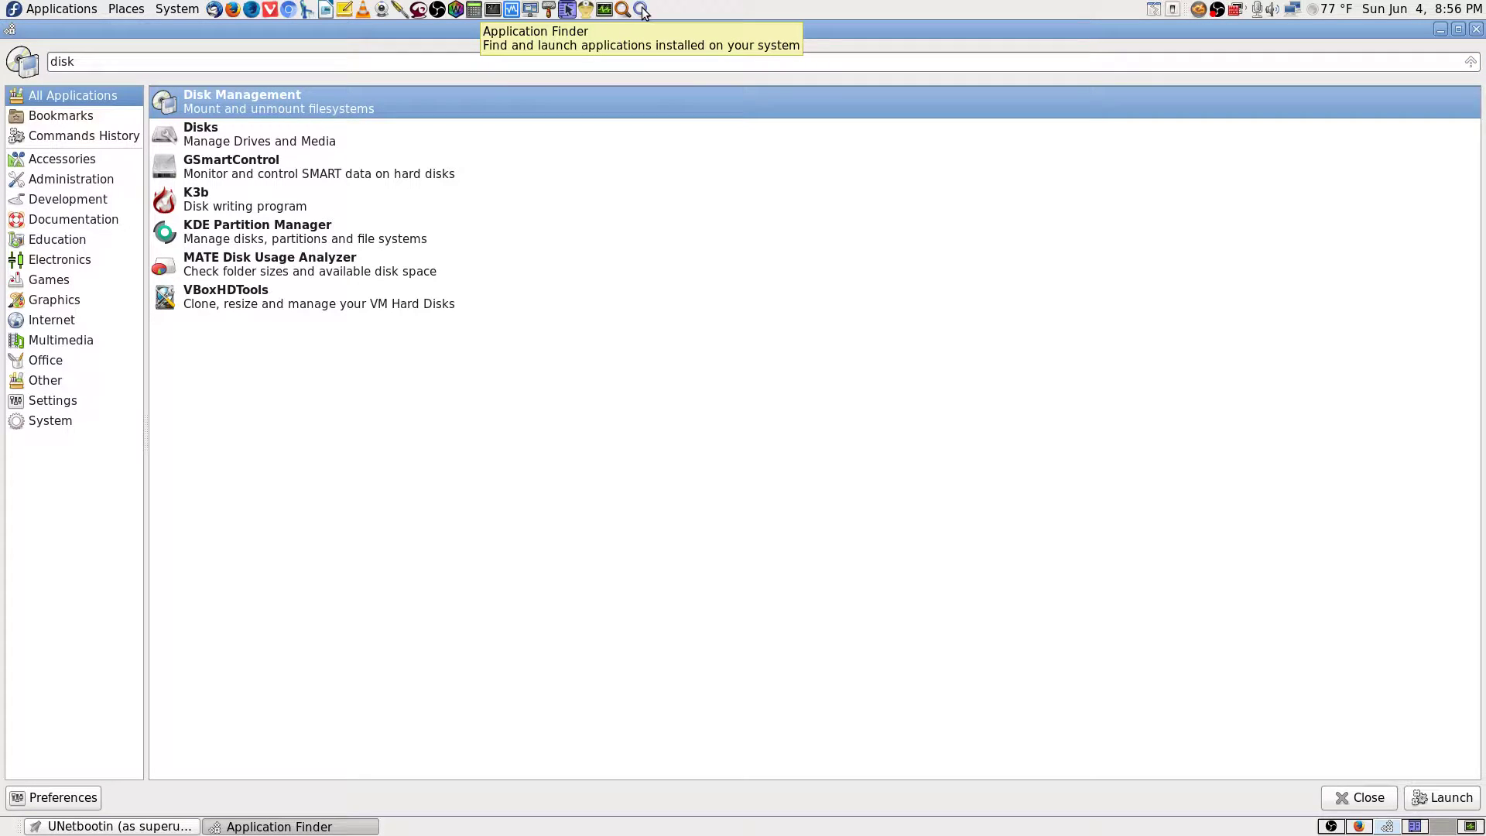
key("Down")
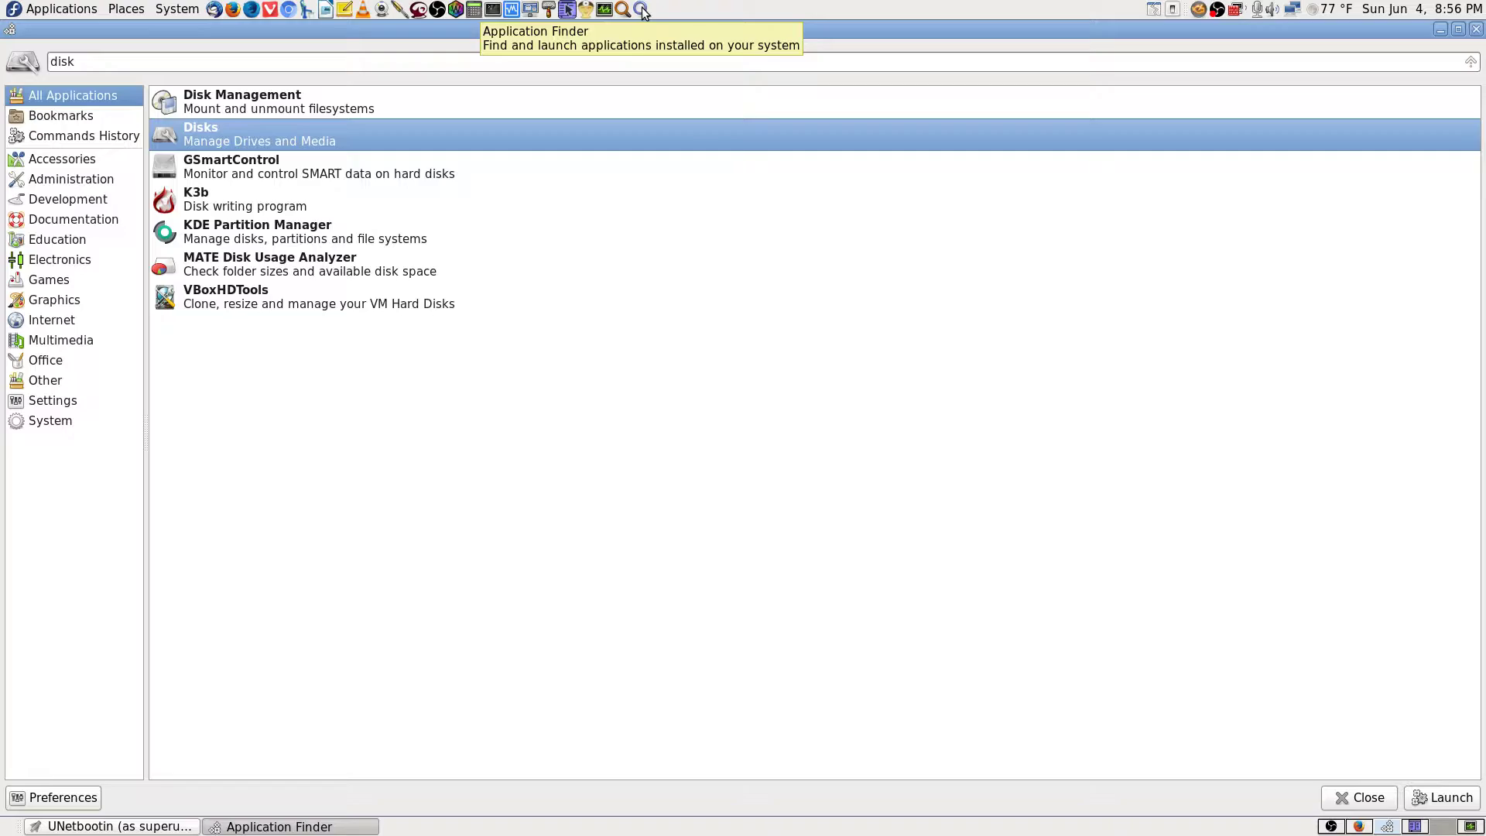
key("Return")
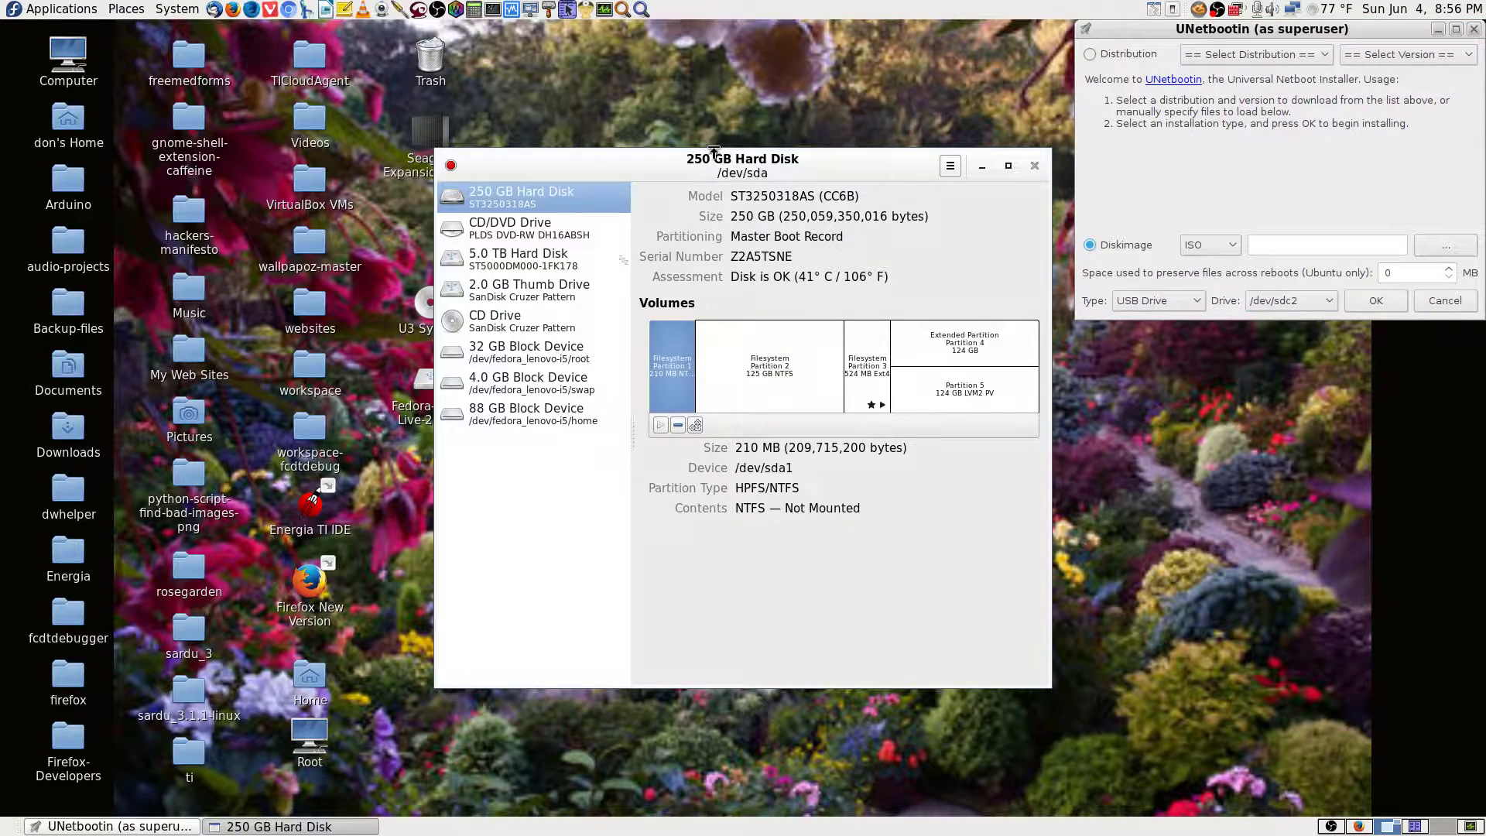
left_click_drag(836, 164, 406, 36)
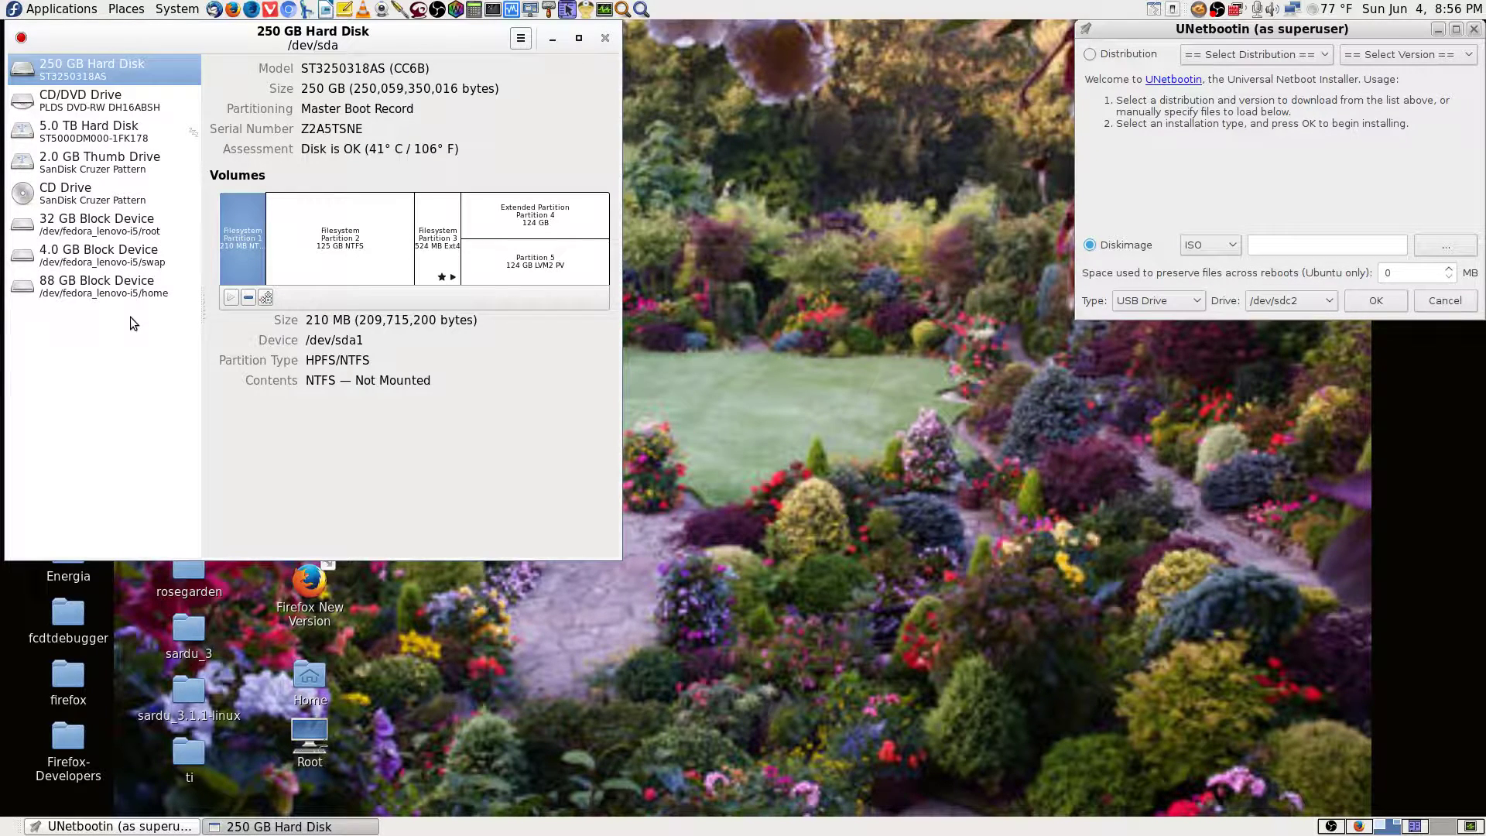
Show the 2.0 GB thumb drive and inspect its Fedora and ANACONDA partitions and 530 MB free space.
left_click(90, 161)
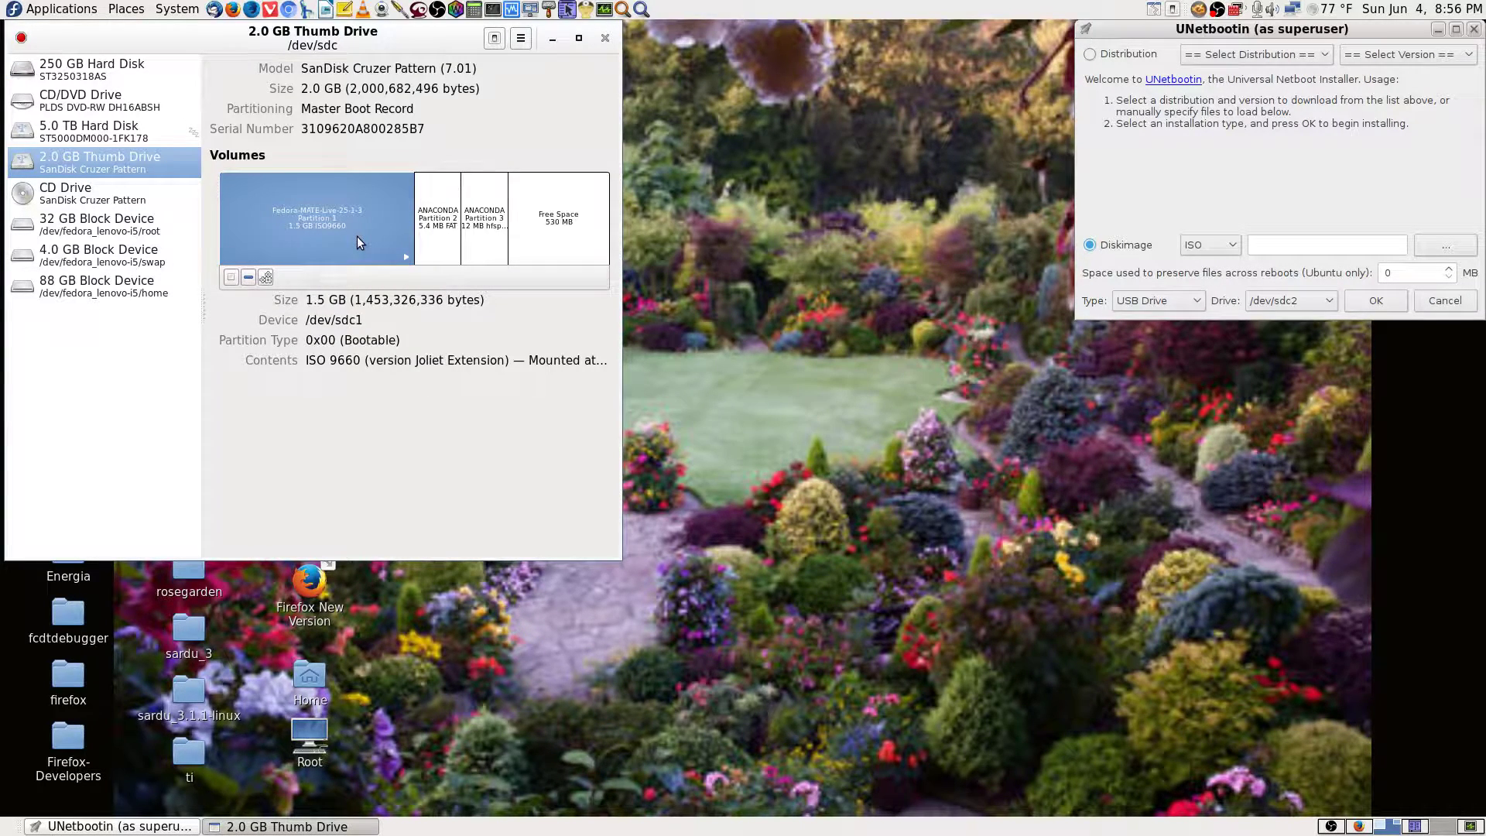
left_click(431, 230)
left_click(486, 233)
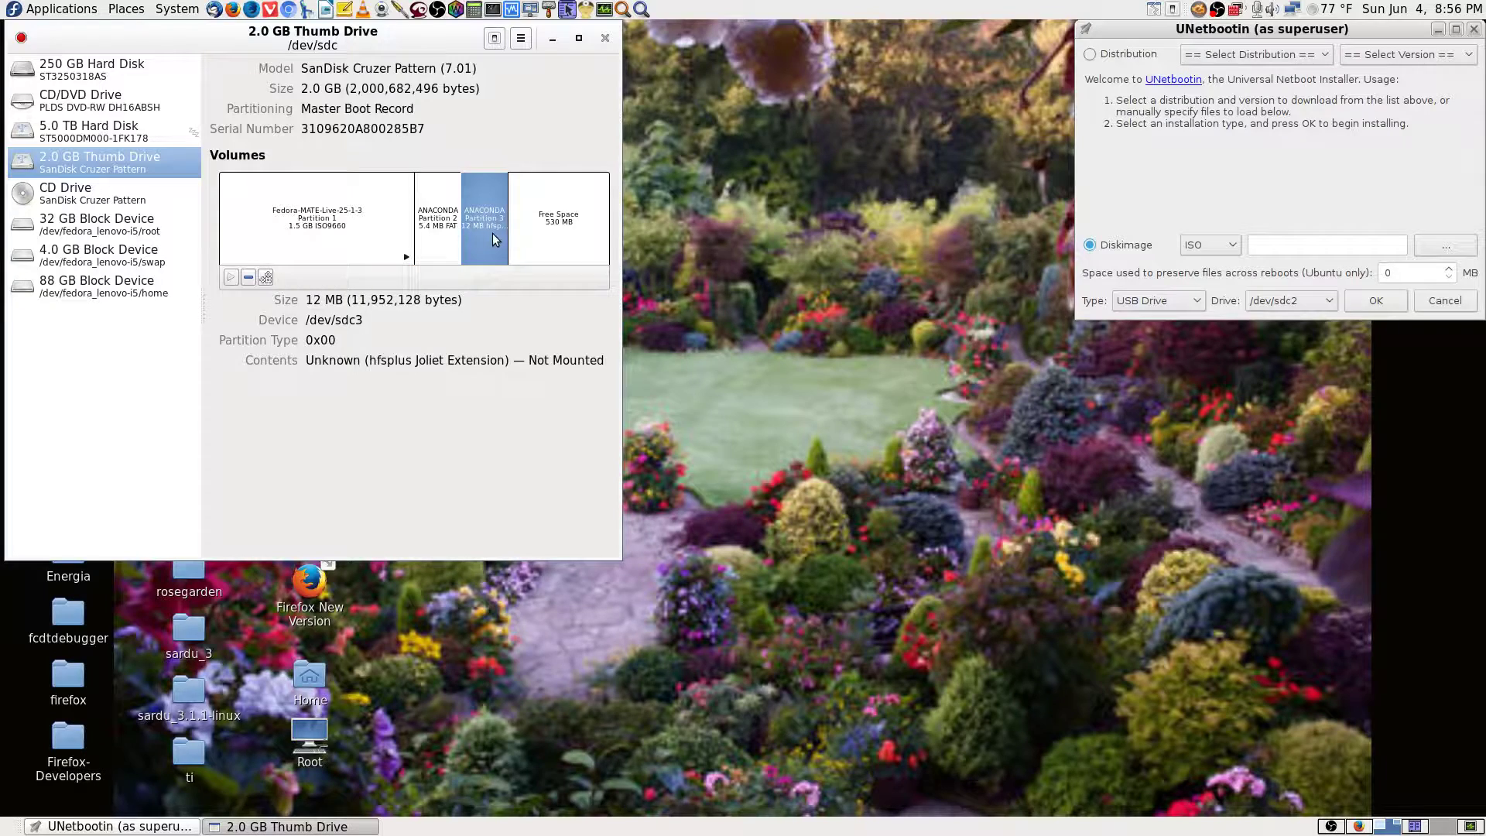
left_click(544, 233)
left_click(360, 221)
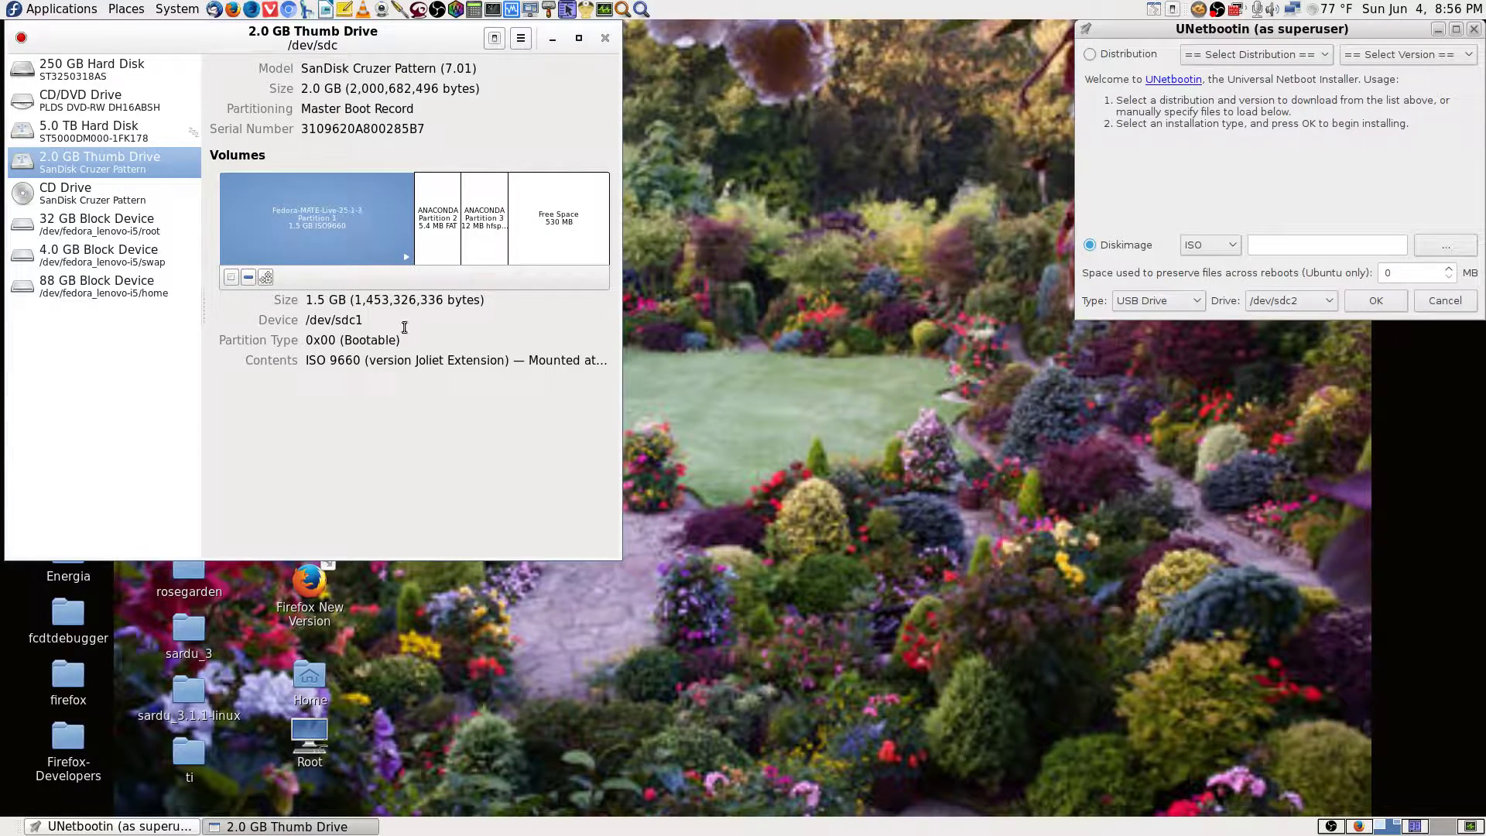
left_click(432, 226)
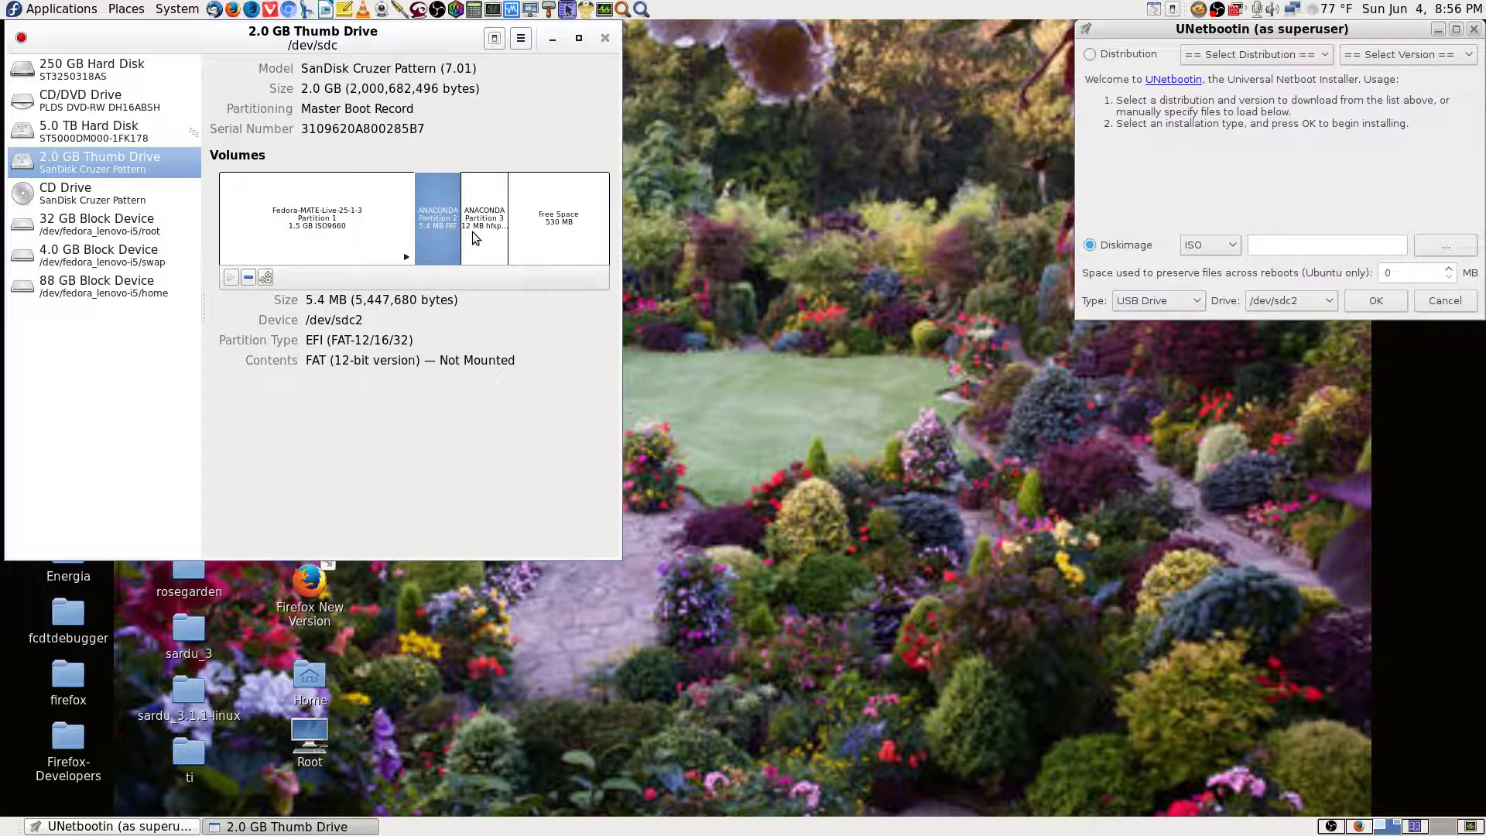
left_click(347, 235)
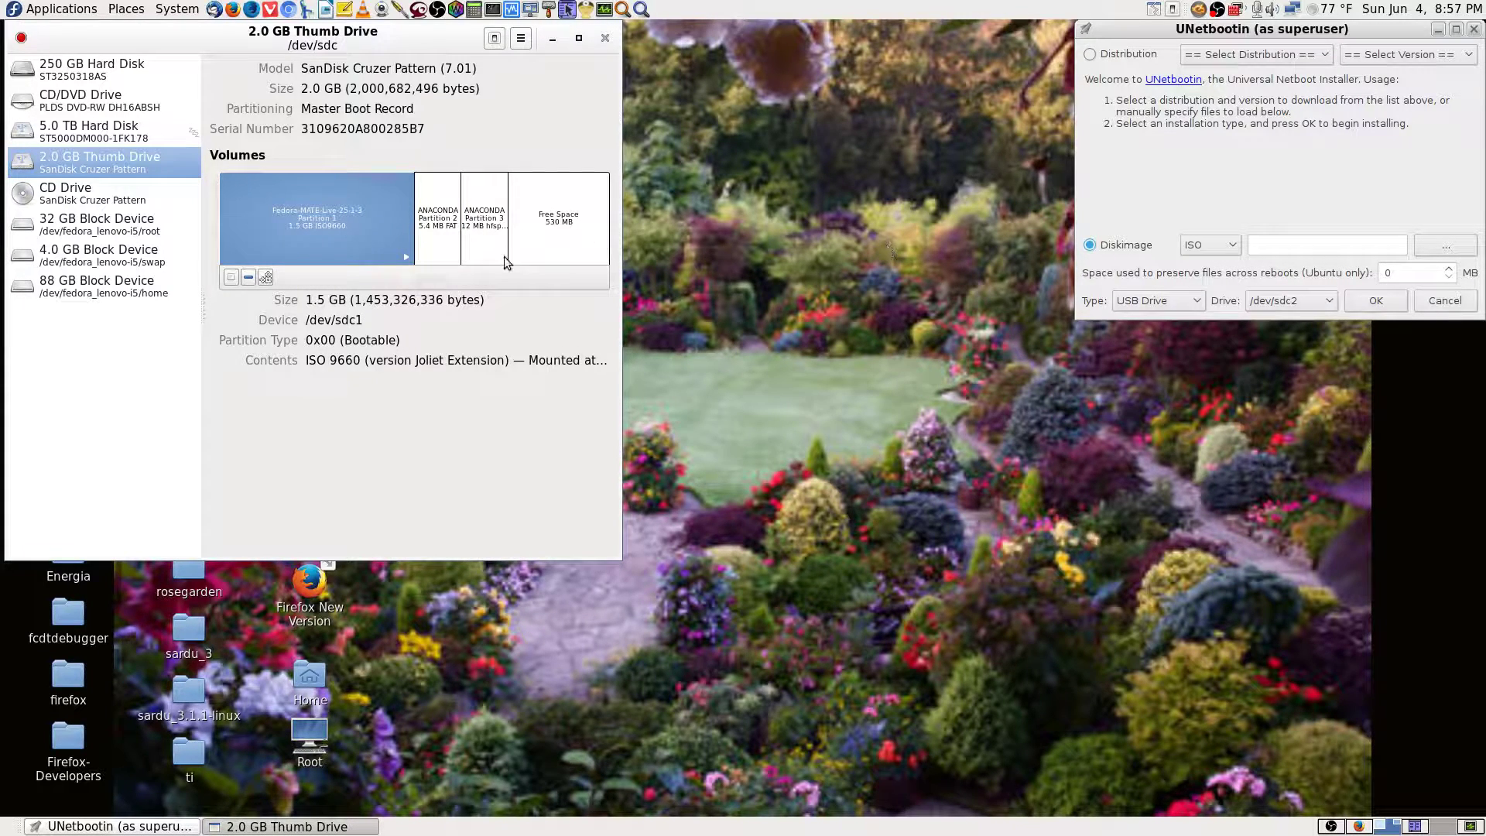
Recheck the 5.4 MB EFI, 12 MB hfsplus, 530 MB unallocated and 1.5 GB partitions, then view the 5.0 TB disk.
left_click(427, 237)
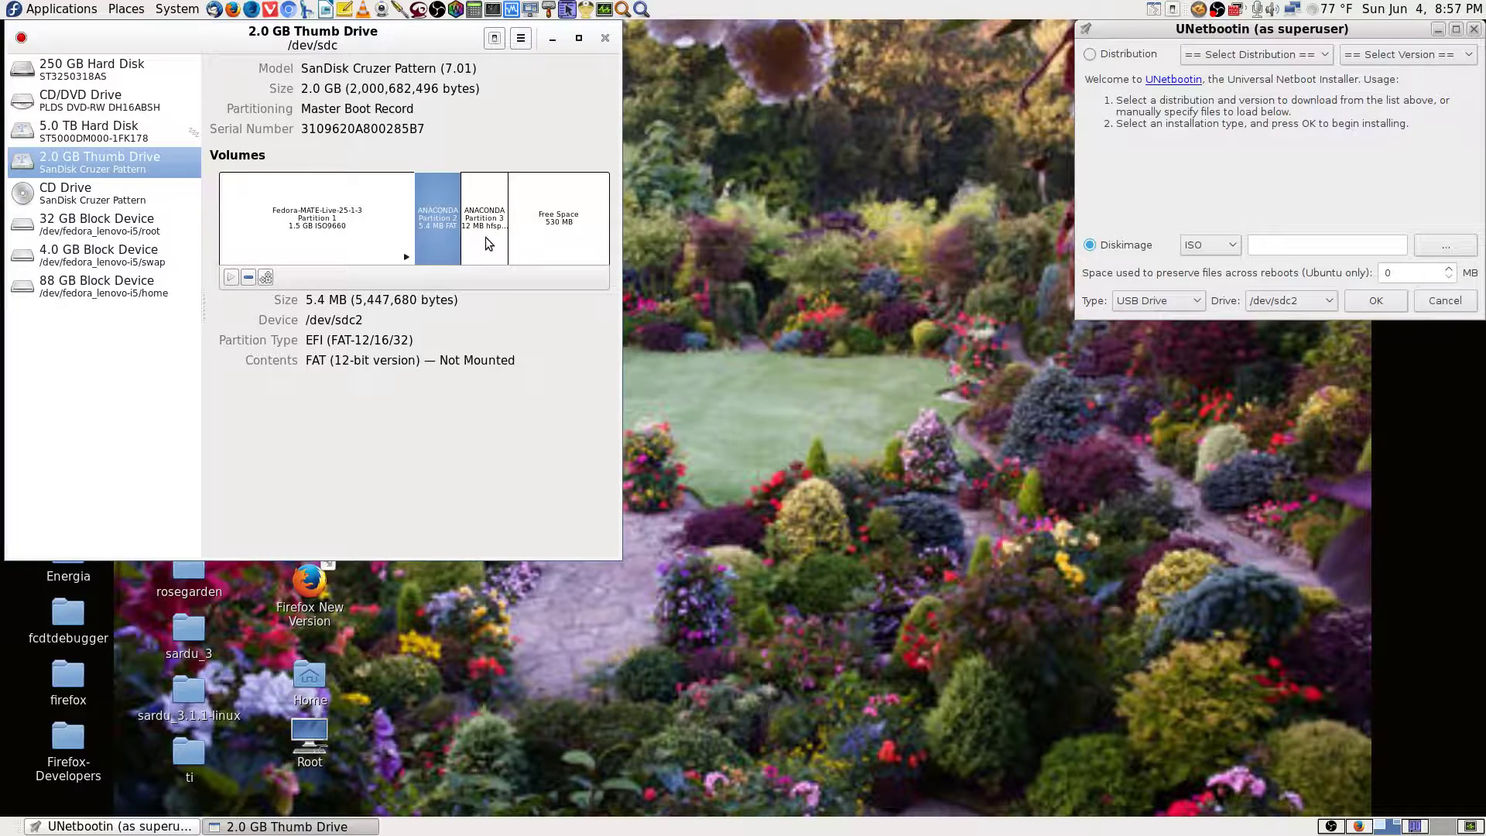
left_click(488, 244)
left_click(454, 239)
left_click(486, 243)
left_click(550, 246)
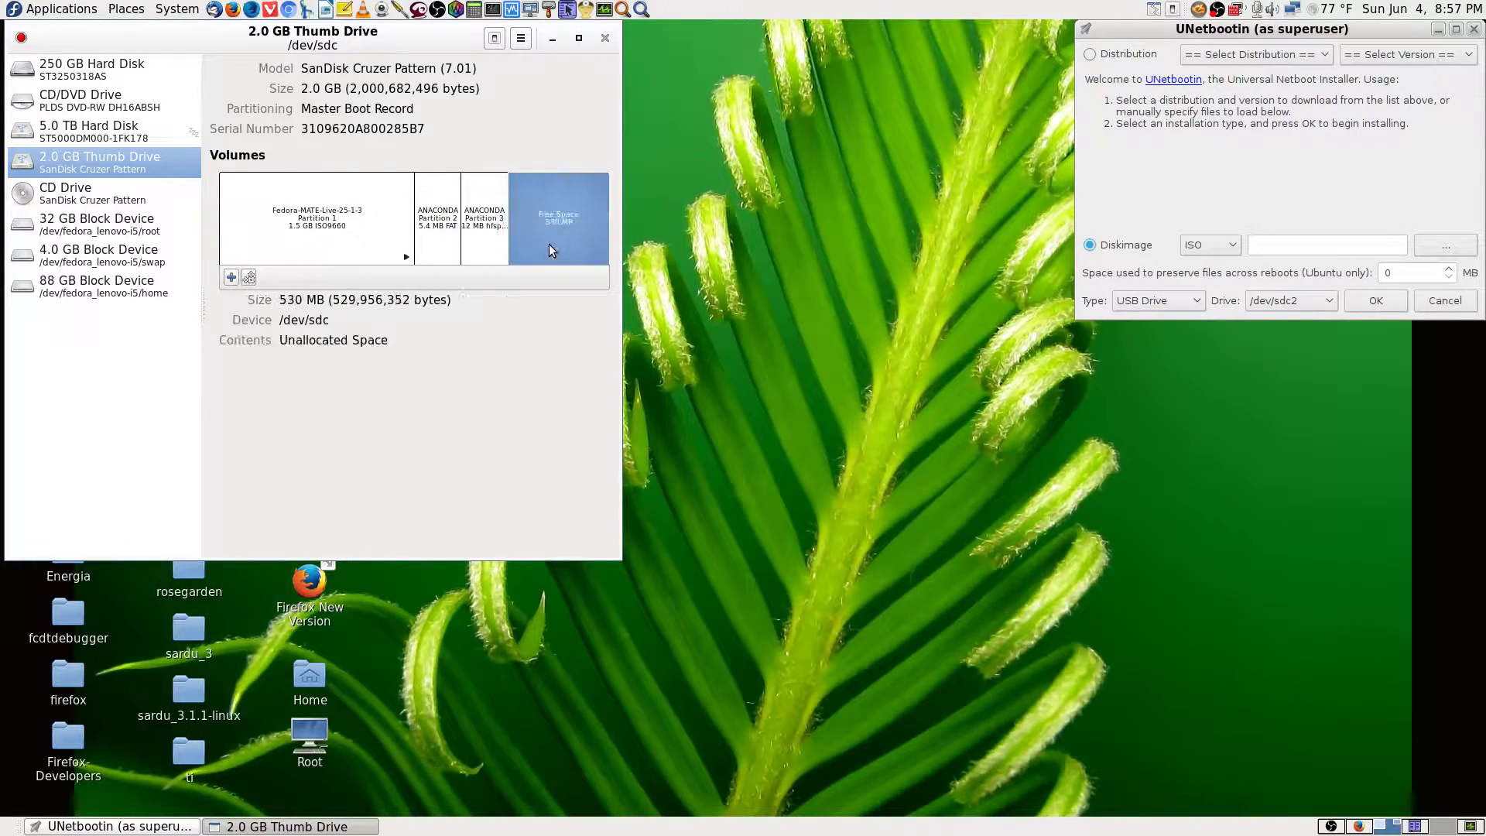
left_click(350, 229)
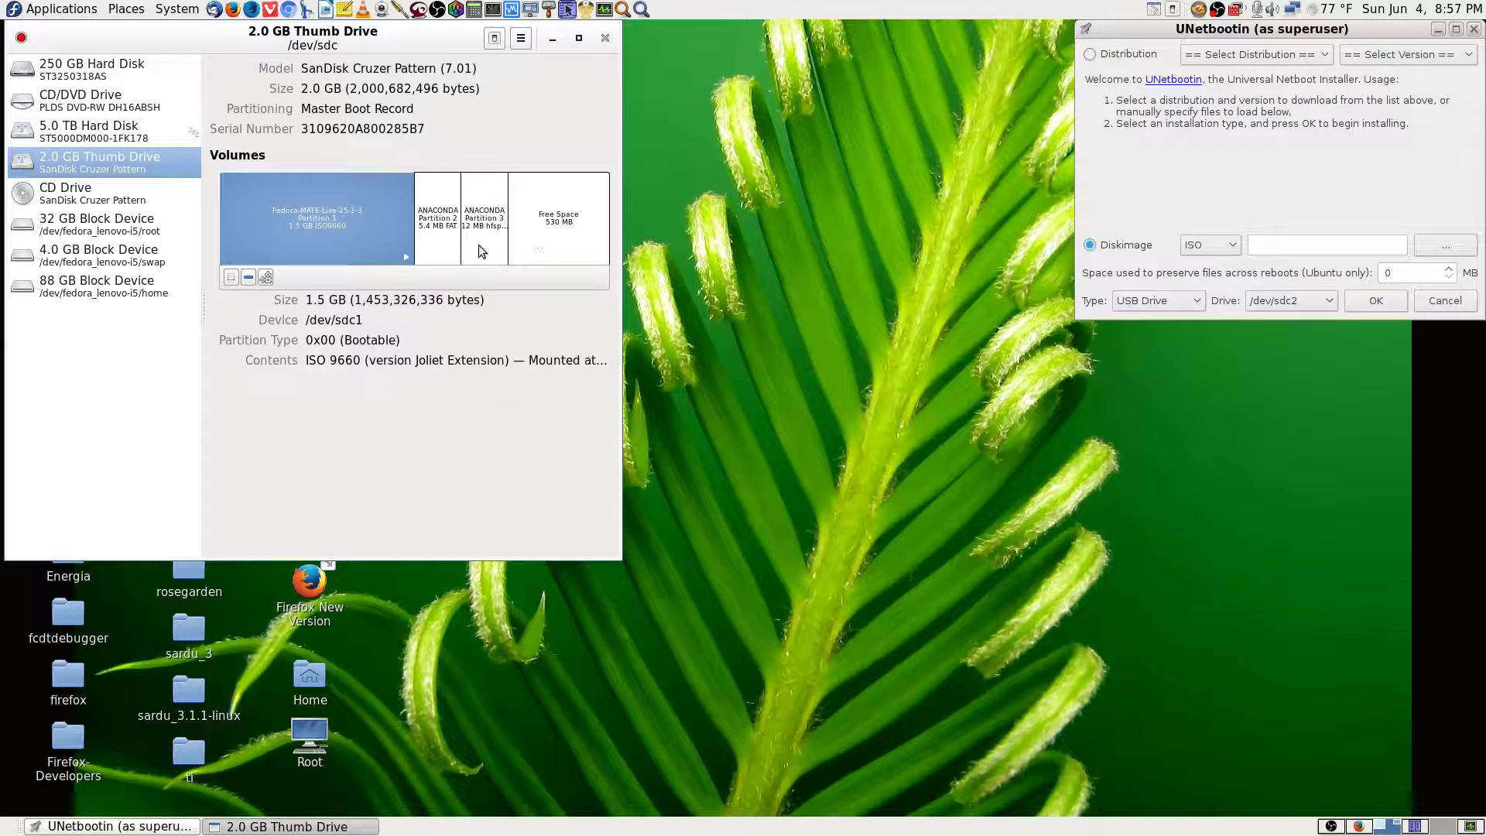
left_click(445, 245)
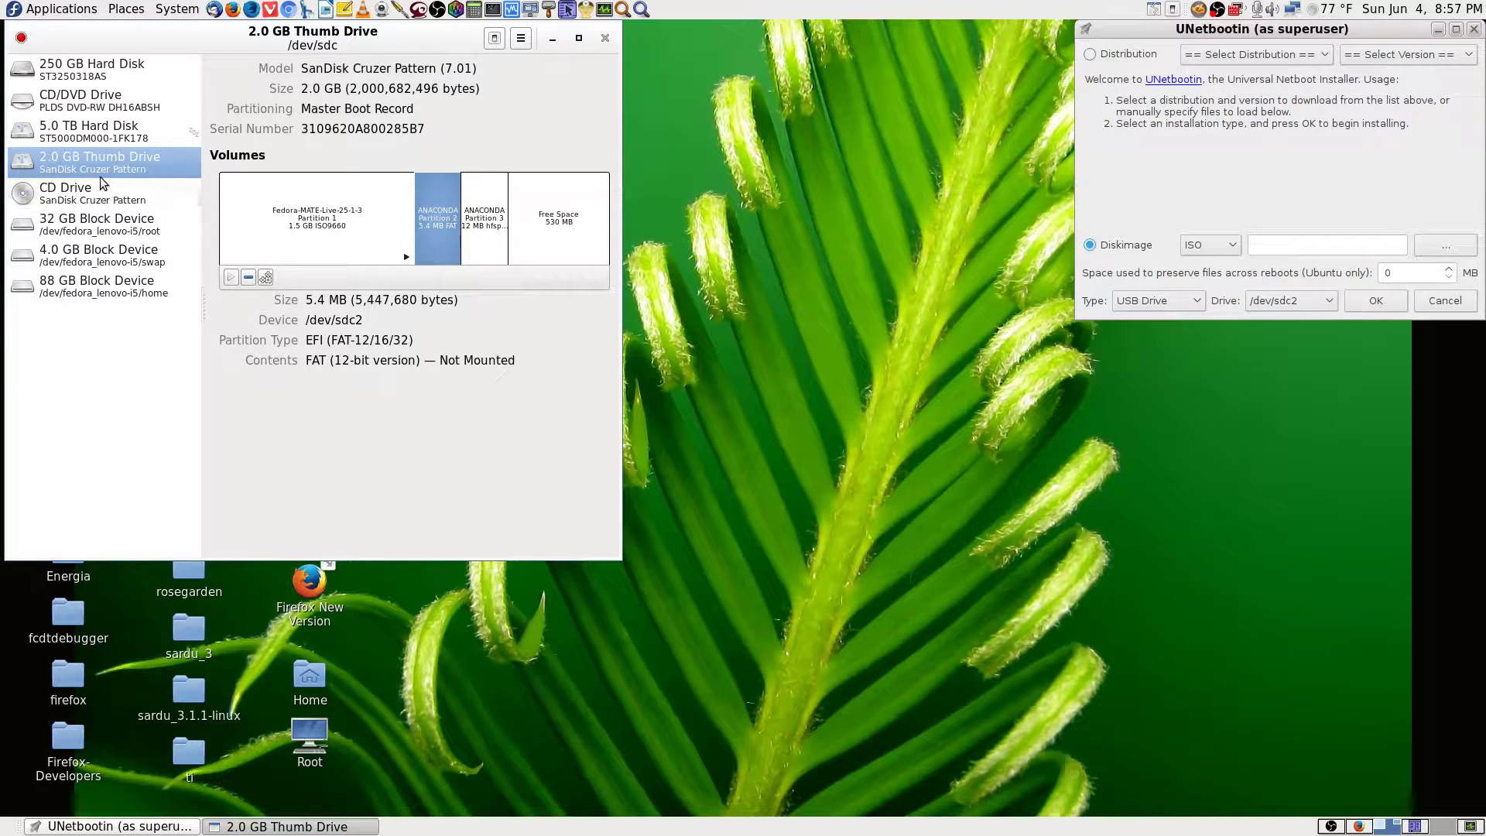
left_click(95, 133)
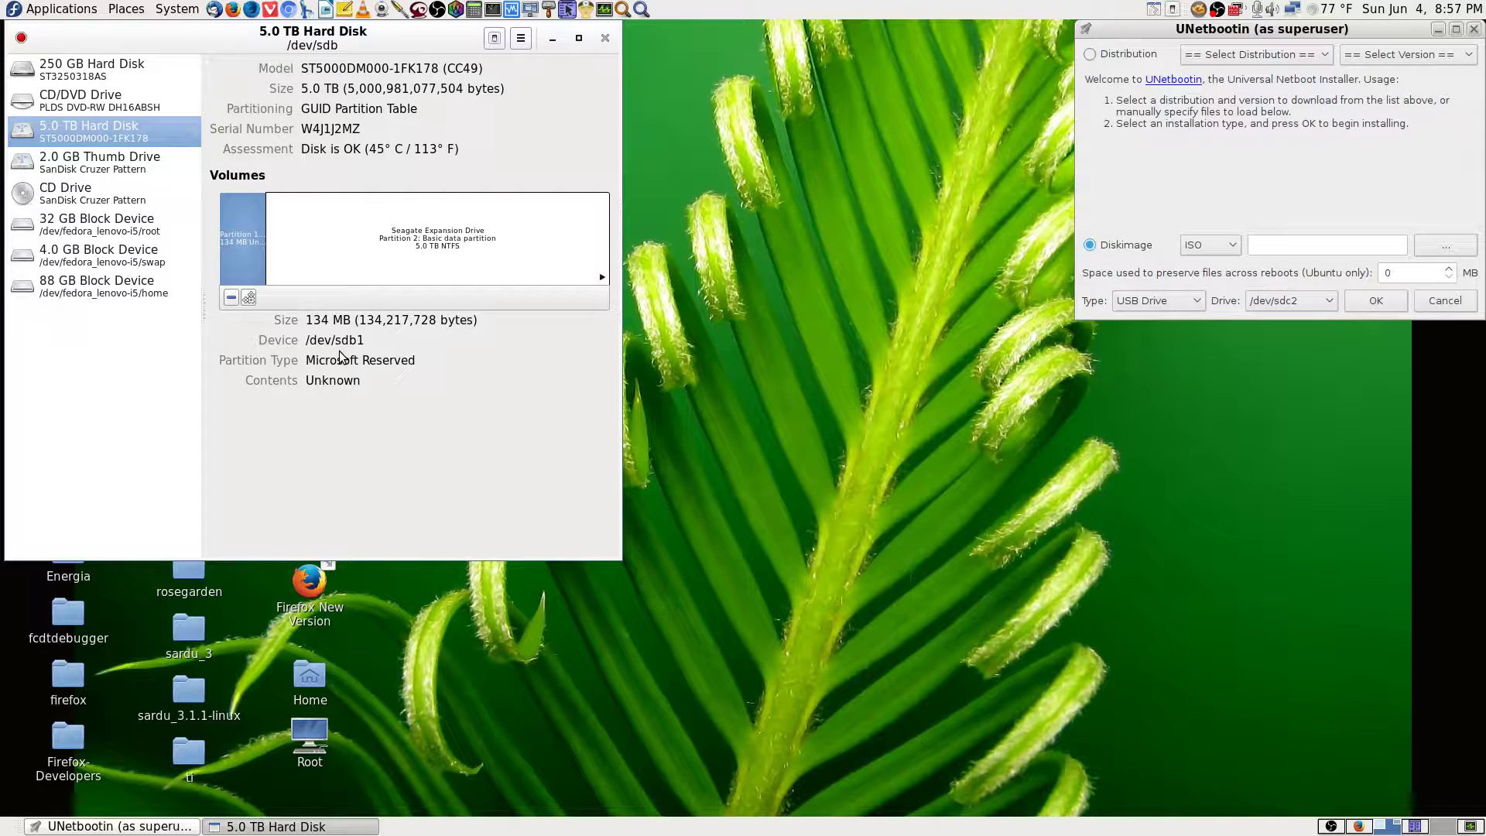
Keep /dev/sdc2 as UNetbootin's target and switch Disks back to the 2.0 GB Thumb Drive.
left_click(1333, 309)
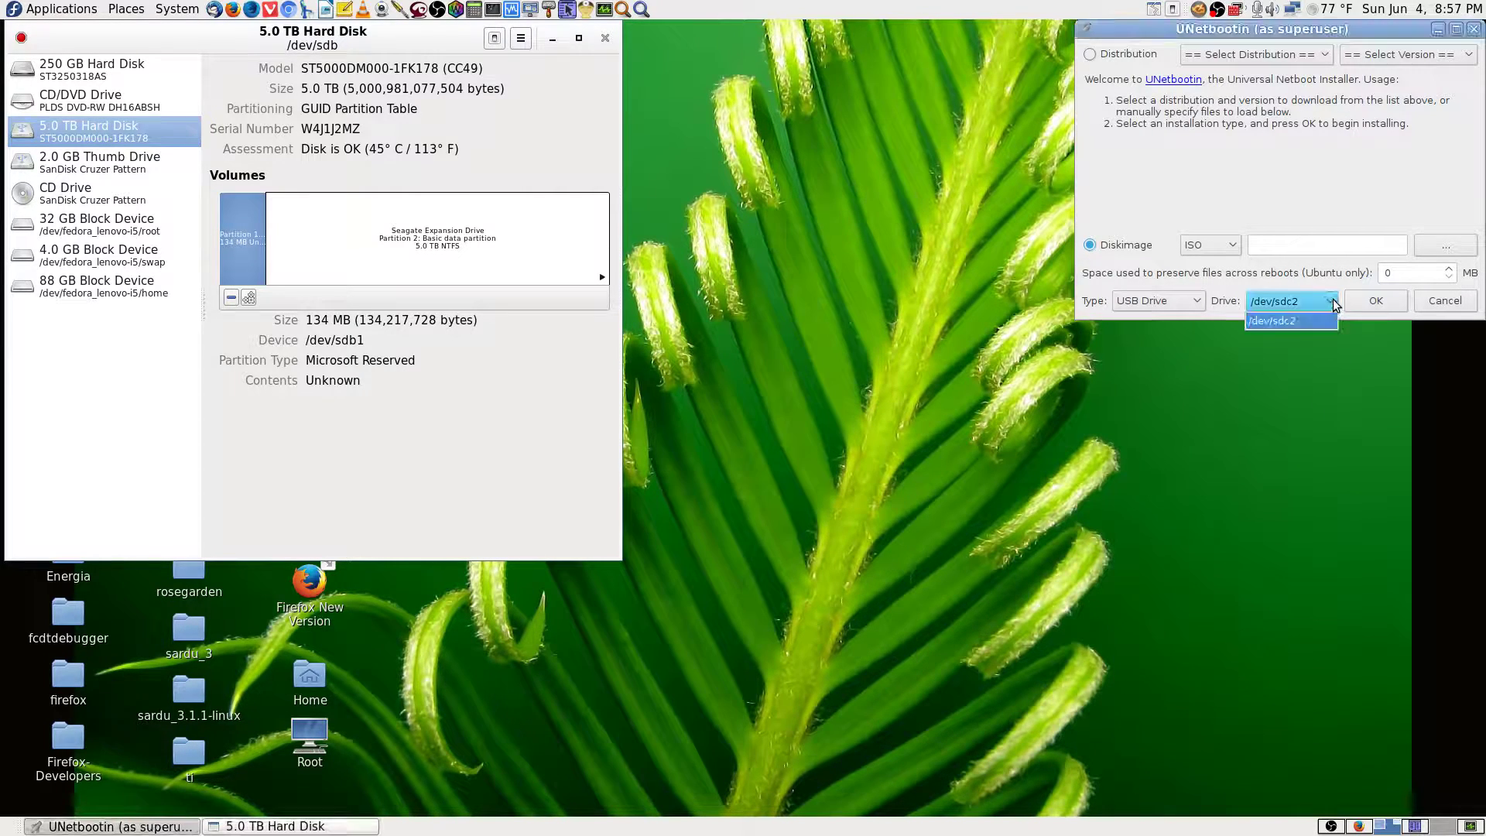
left_click(1330, 304)
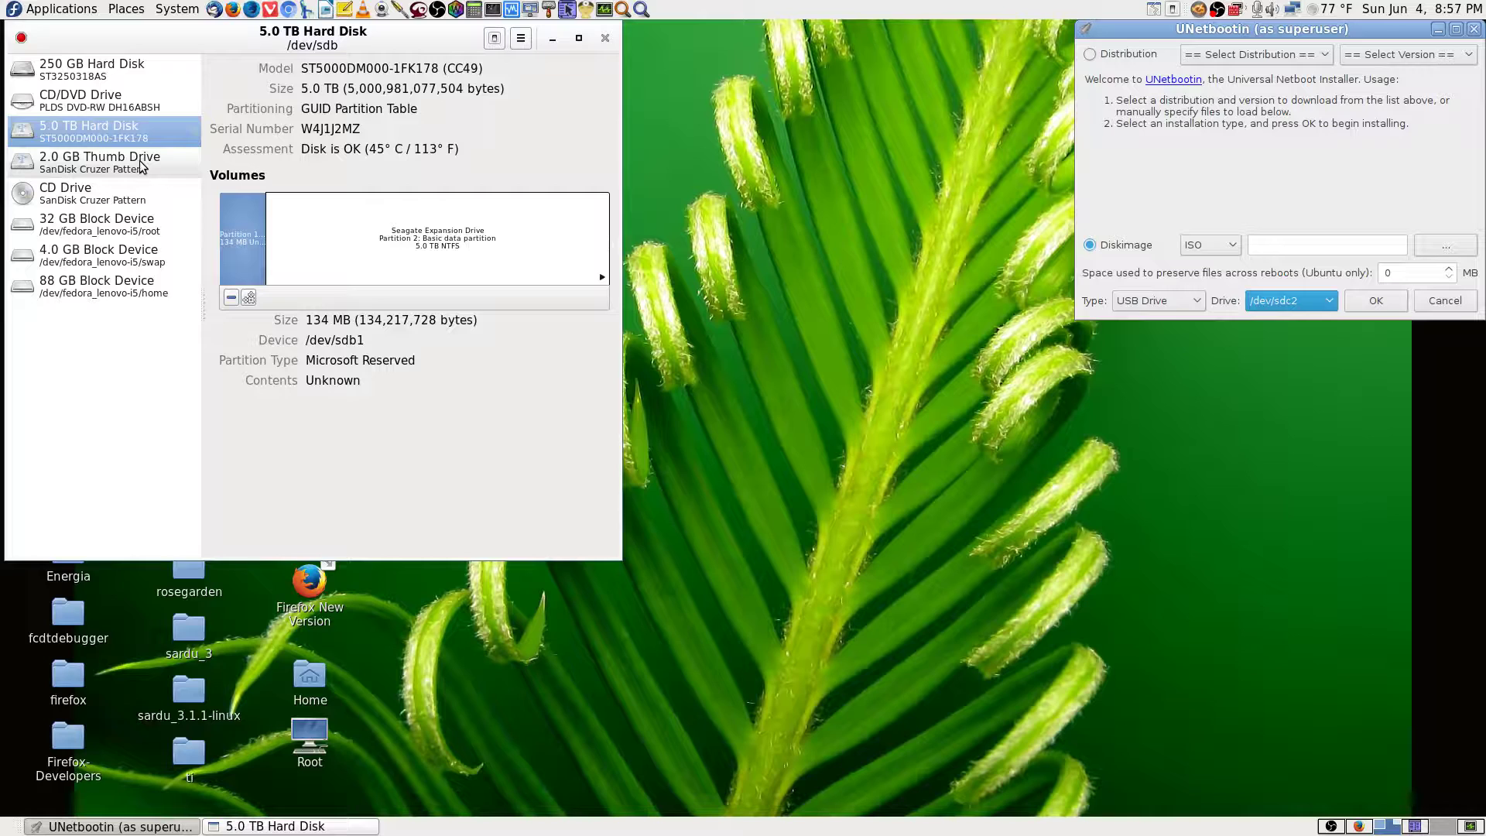
left_click(106, 165)
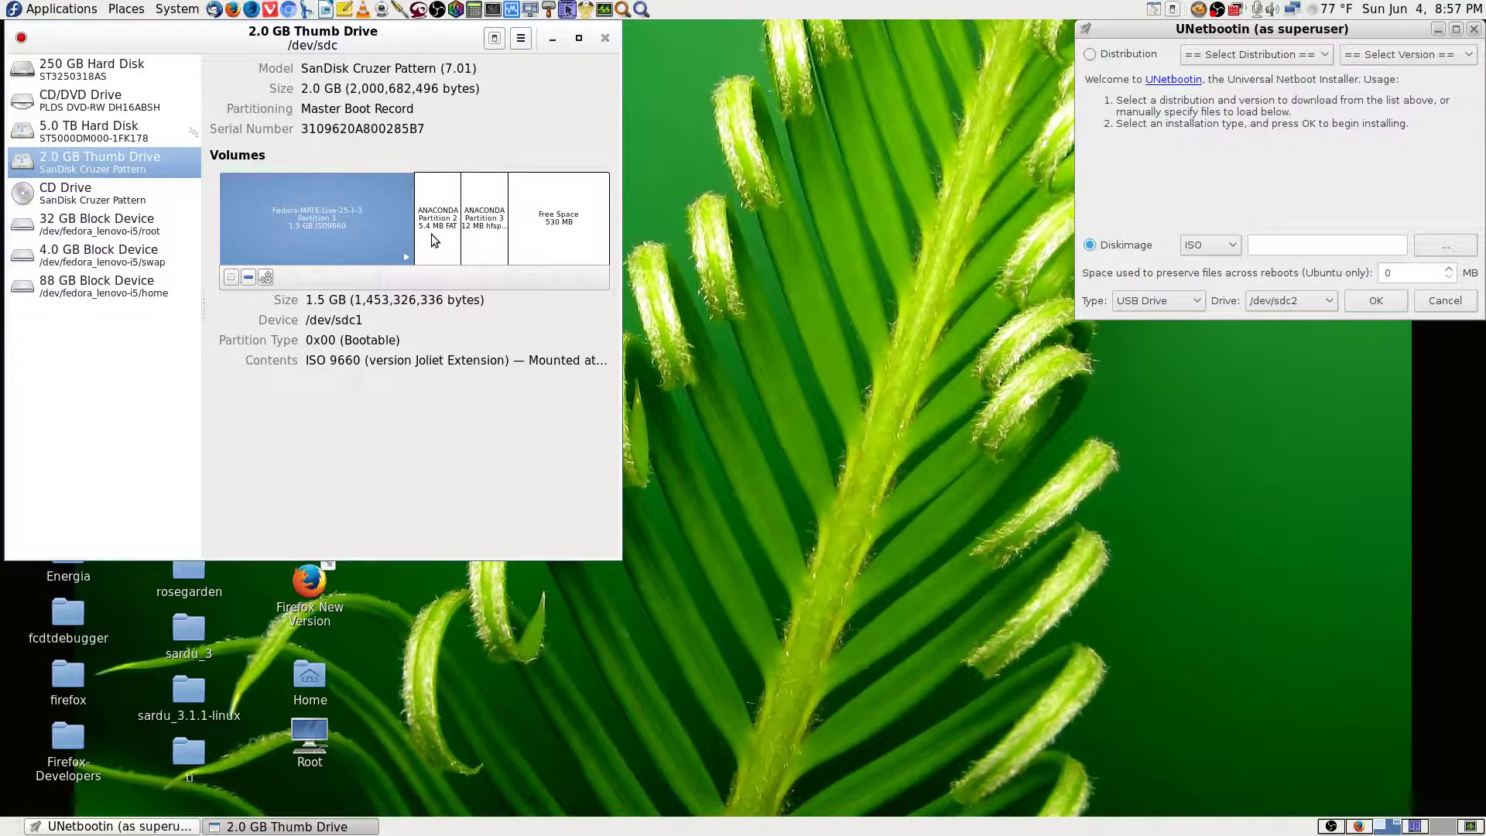
left_click(22, 38)
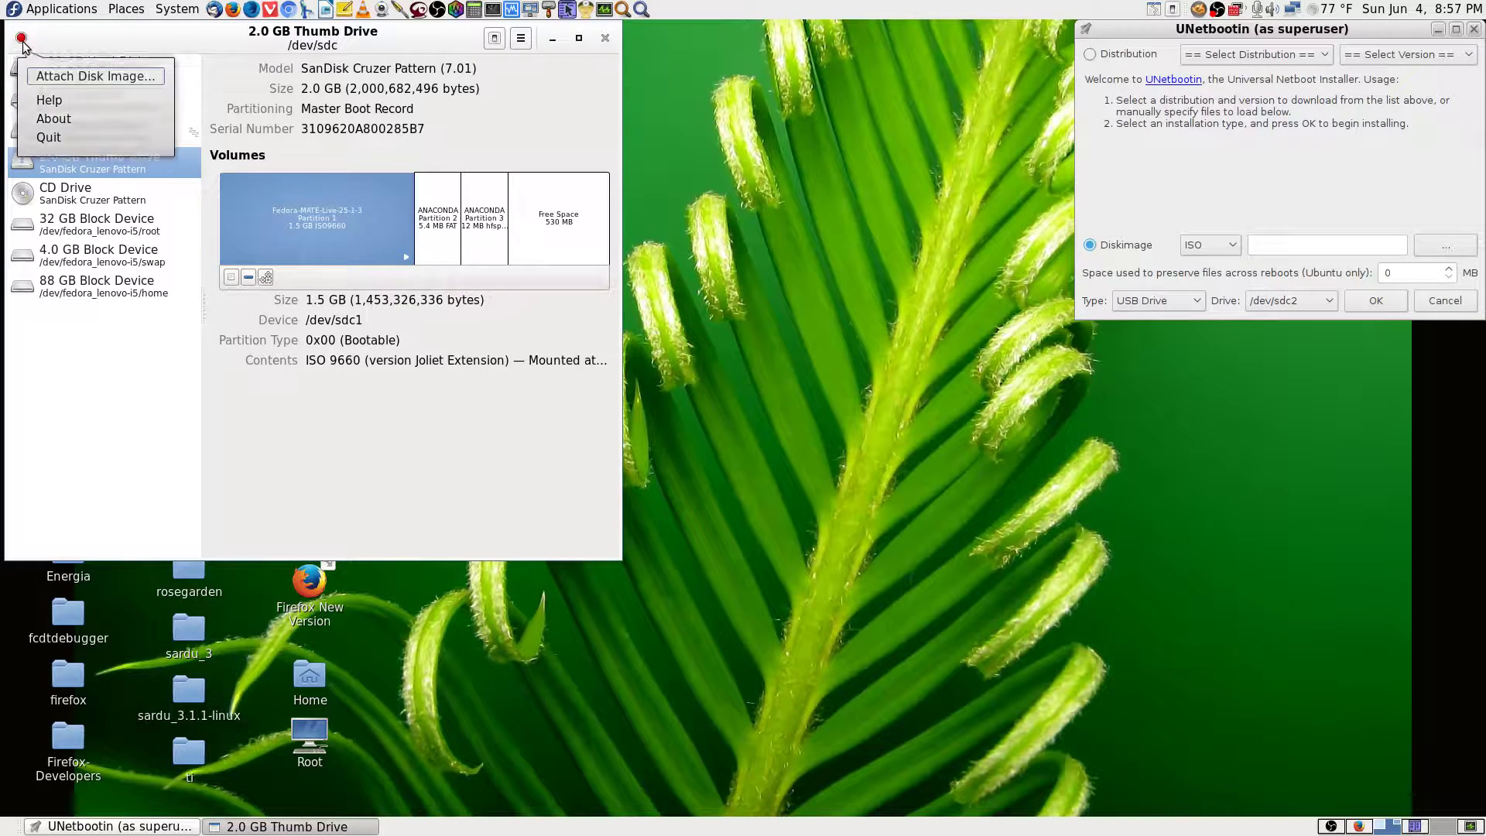
left_click(63, 123)
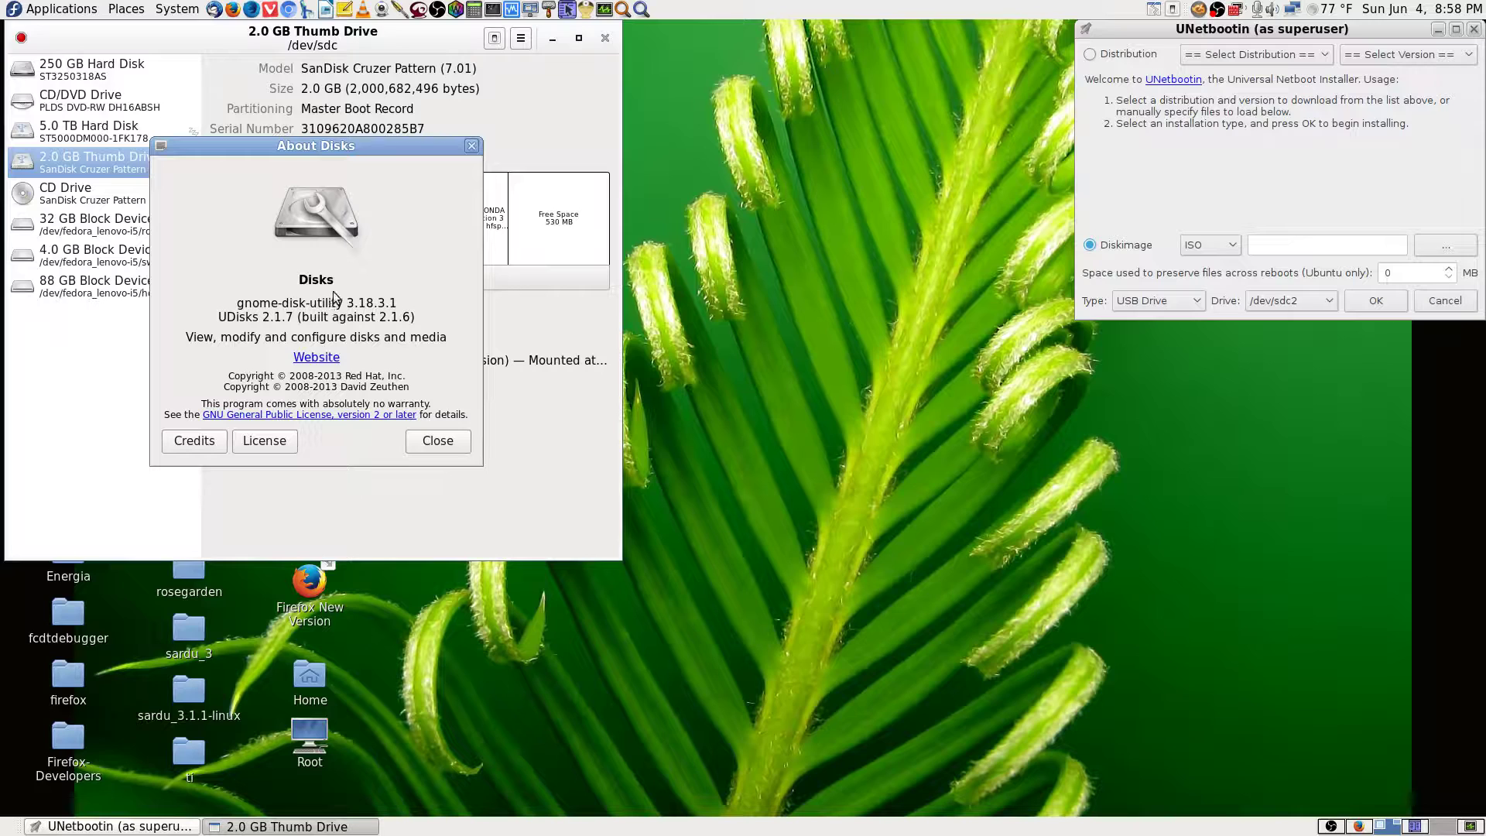
left_click_drag(248, 302, 335, 305)
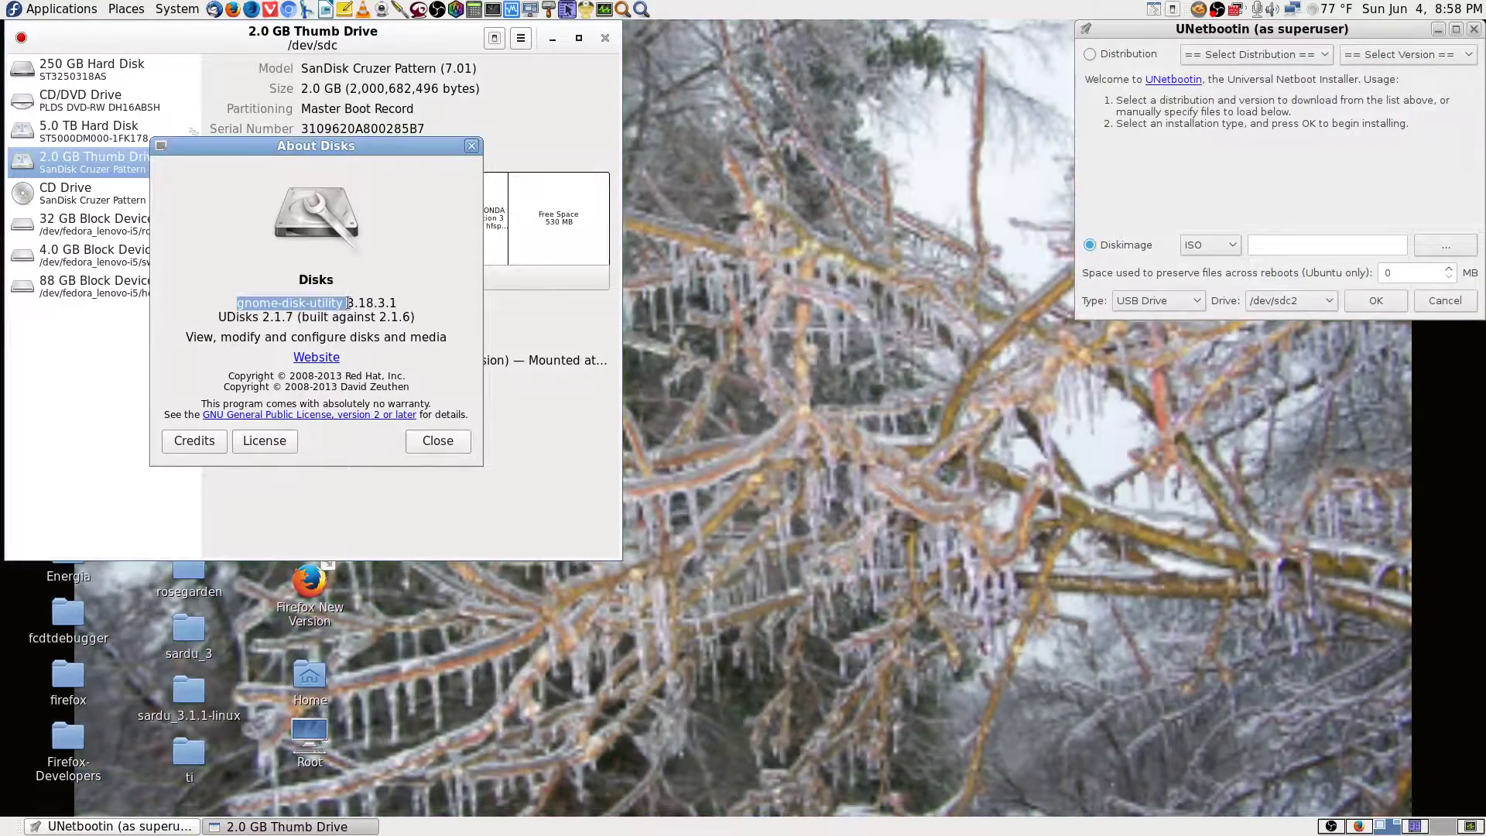
left_click(443, 438)
left_click(77, 78)
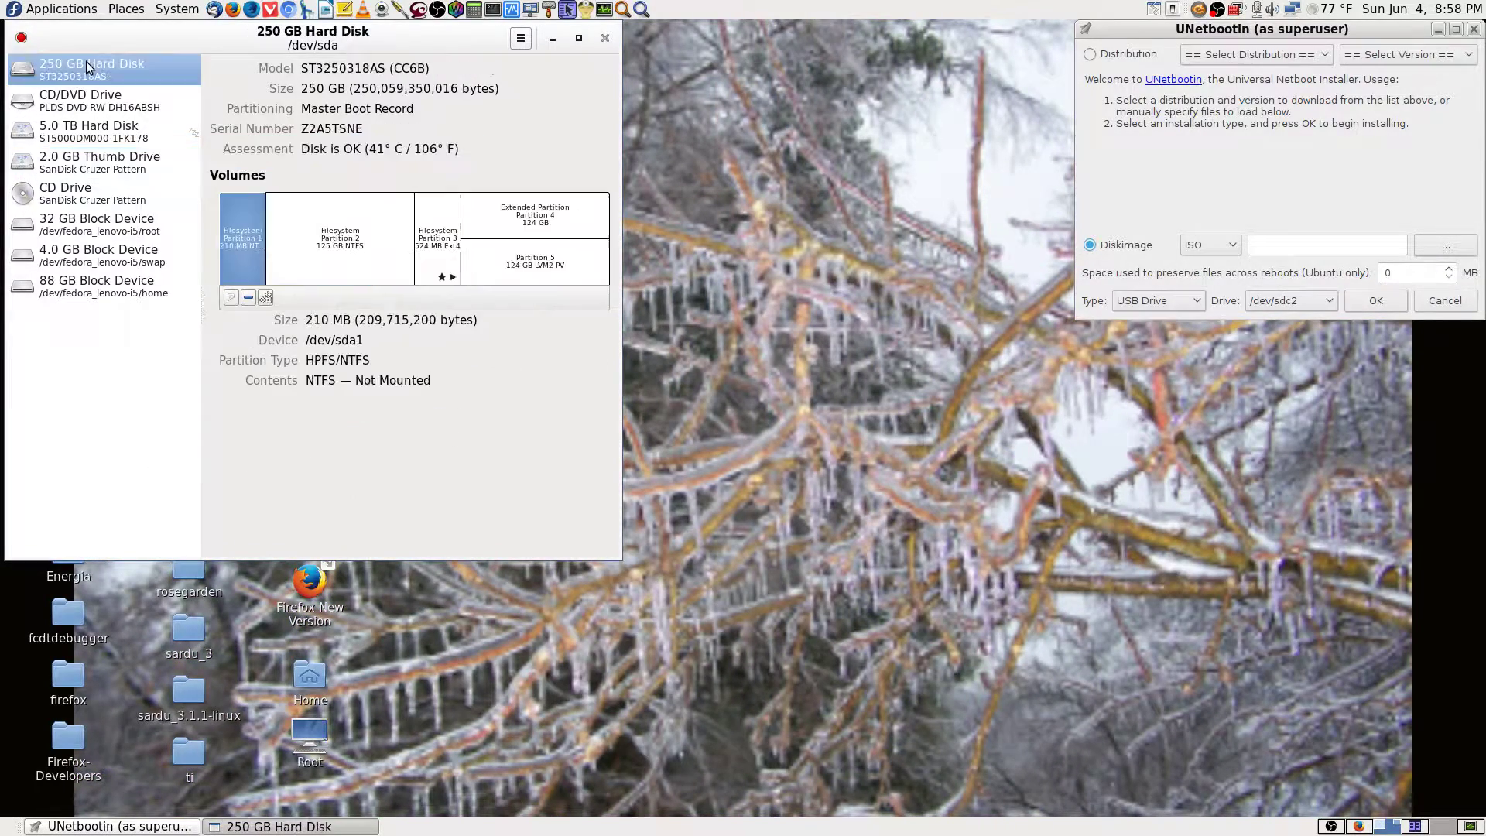
left_click(94, 172)
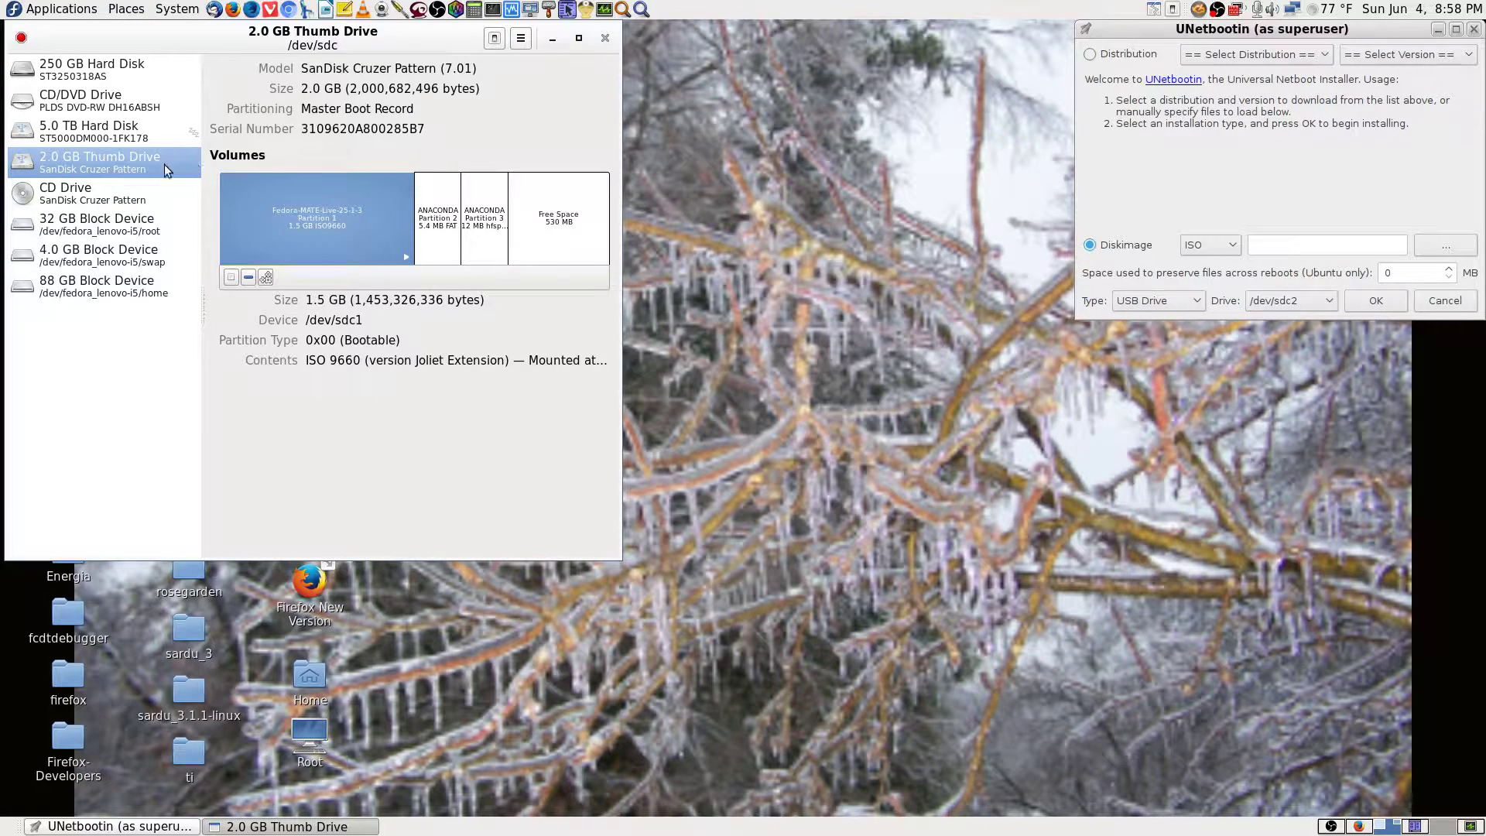
left_click(435, 226)
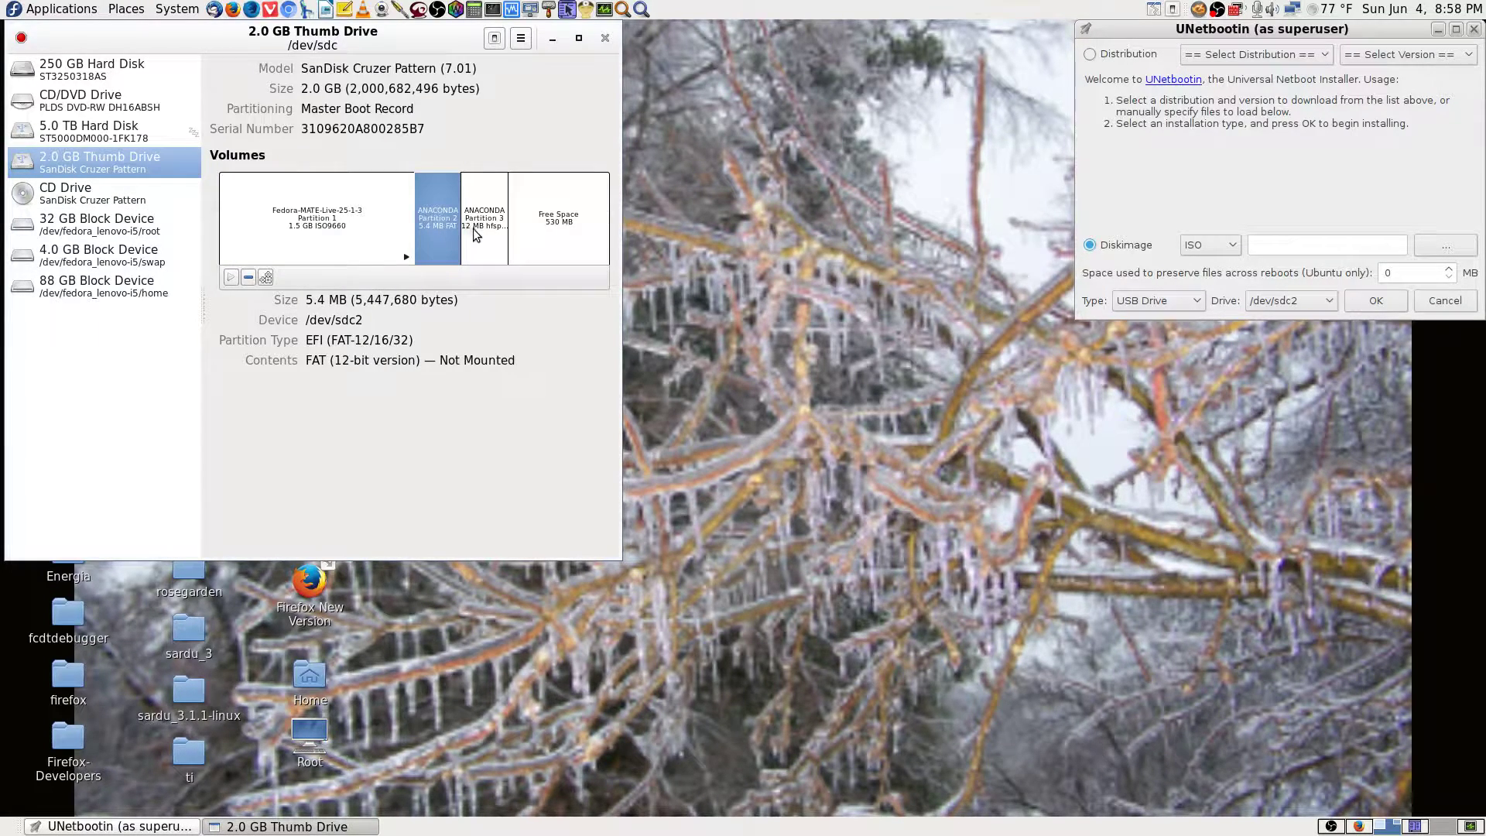
left_click(476, 228)
left_click(544, 226)
left_click(486, 226)
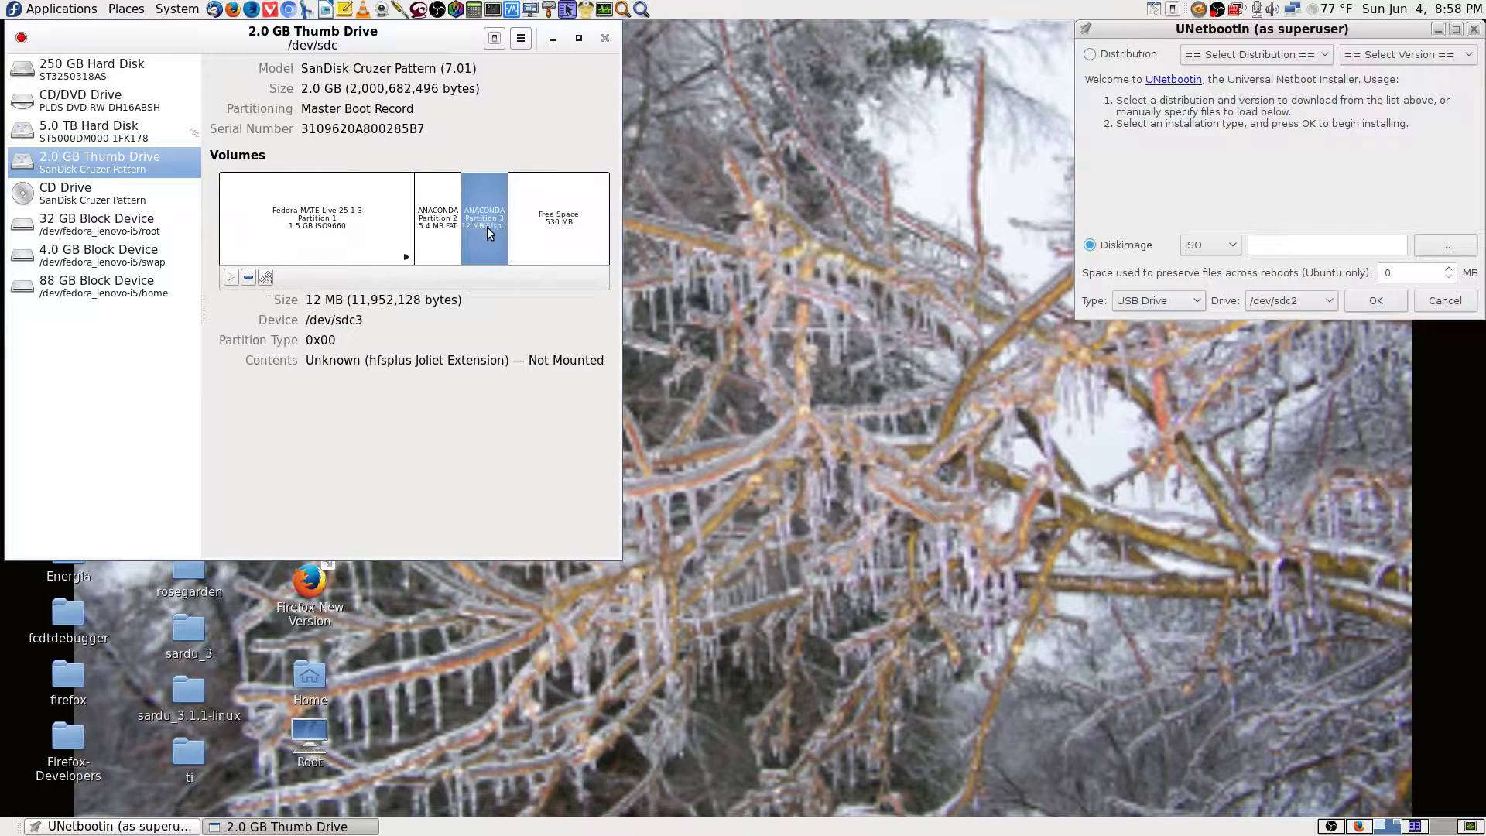
left_click(454, 243)
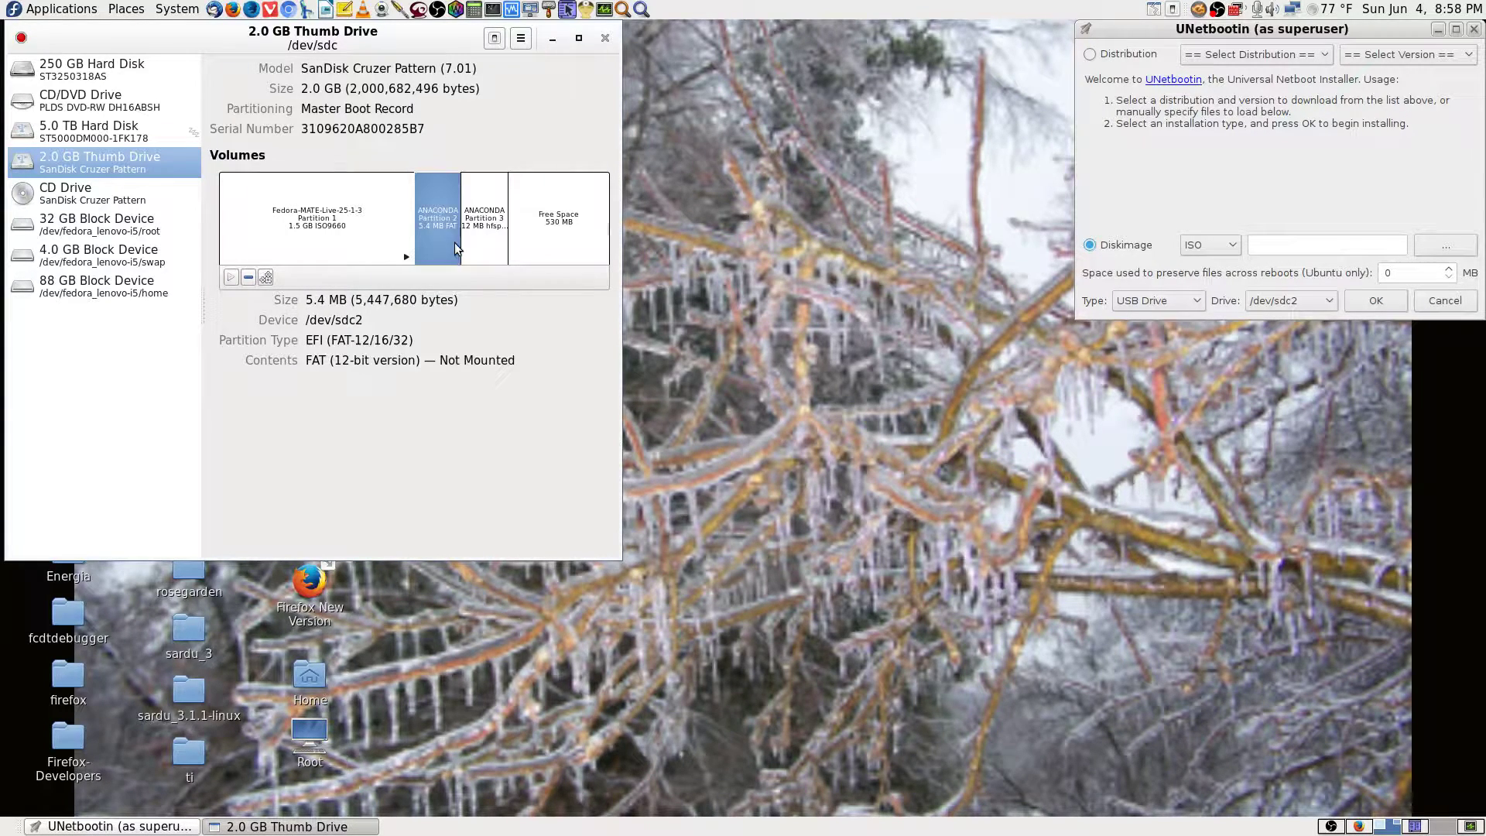
mouse_move(364, 320)
left_mouse_down()
mouse_move(303, 315)
mouse_move(368, 318)
left_mouse_up()
left_click(365, 319)
left_click(349, 239)
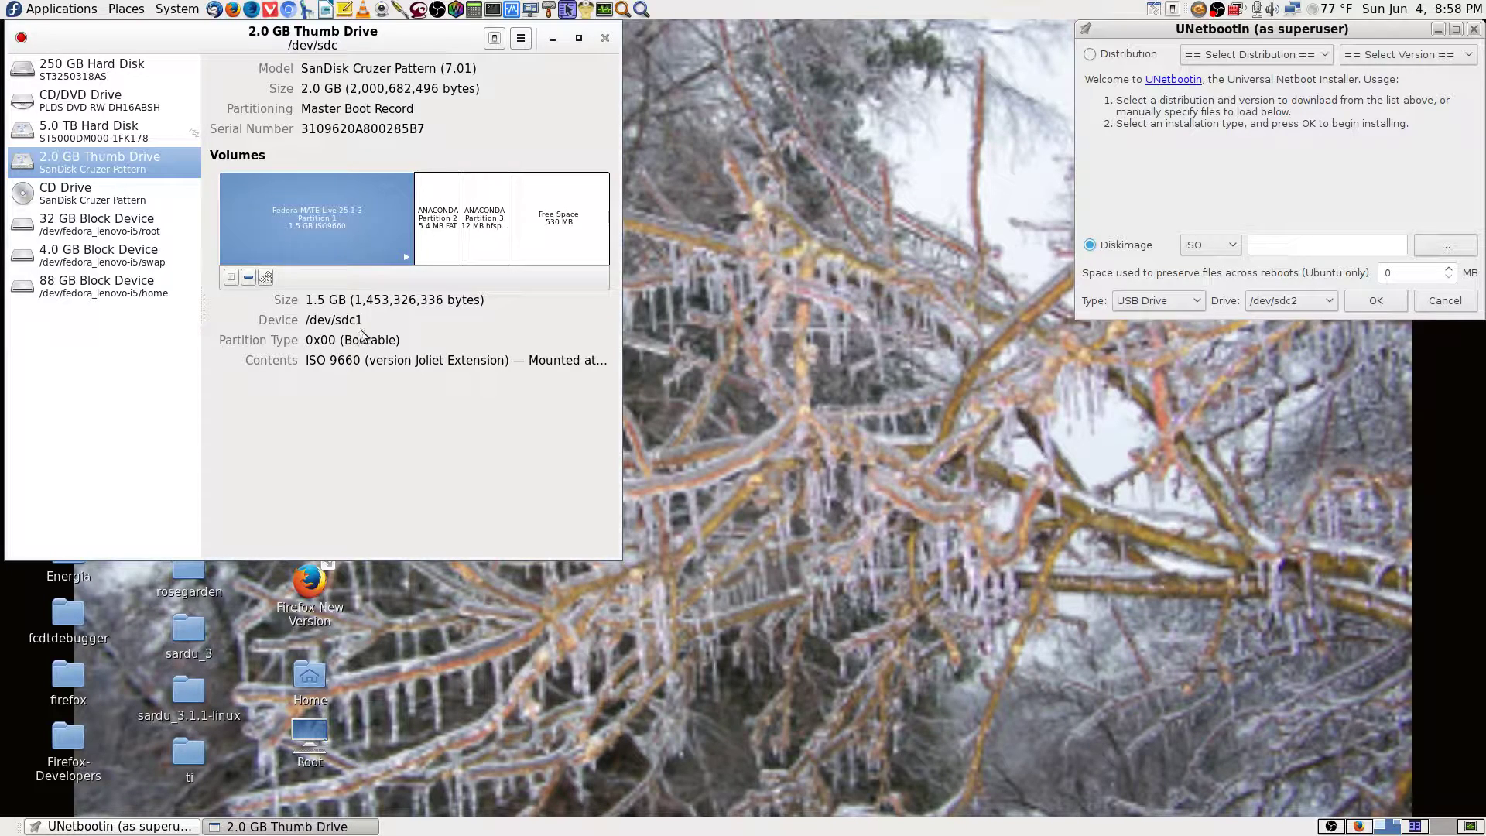
left_click(1327, 305)
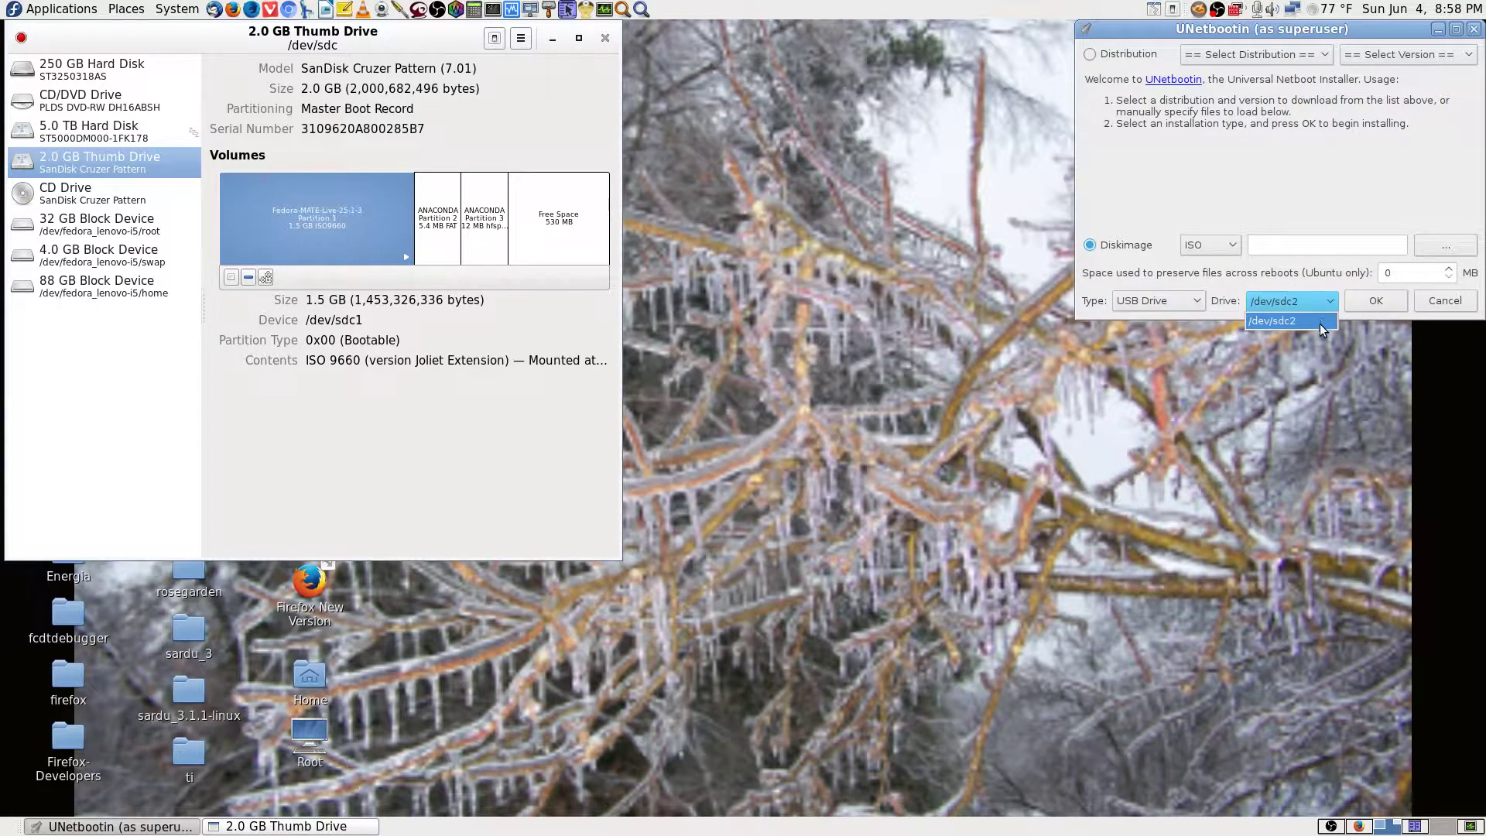
left_click(1316, 320)
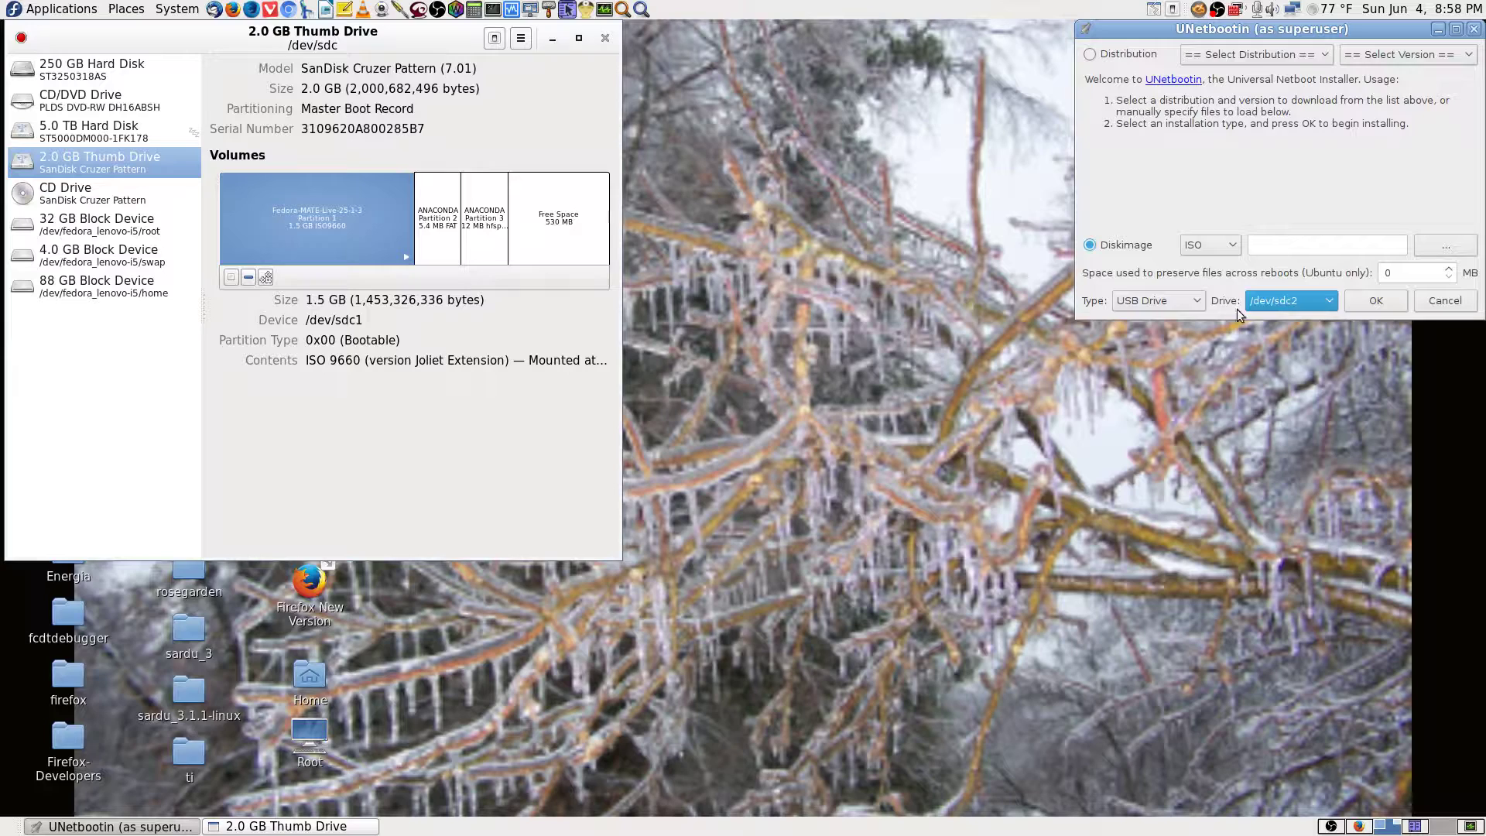
left_click(425, 221)
left_click(478, 220)
left_click(559, 221)
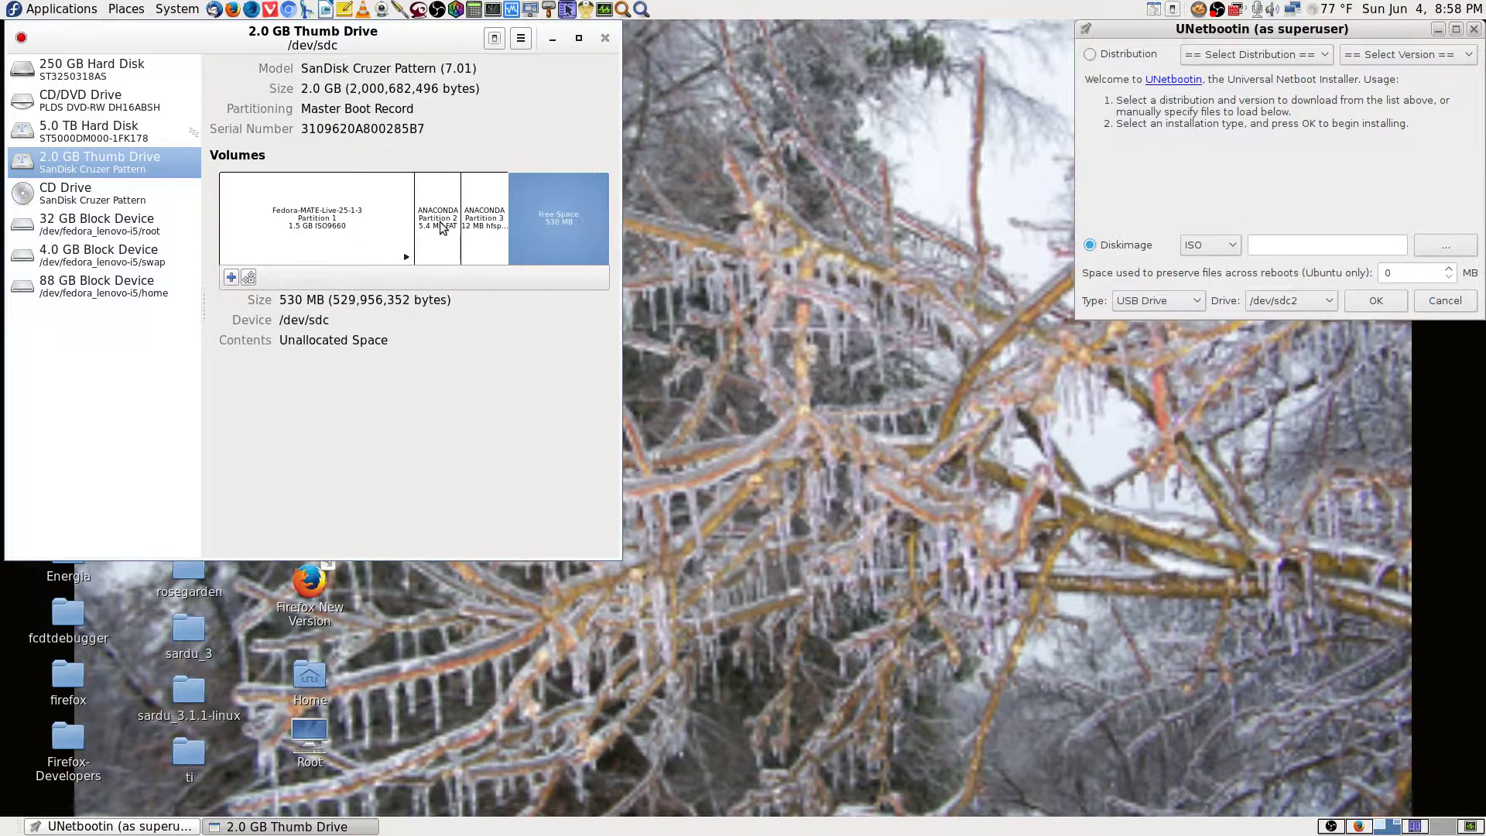
left_click(345, 216)
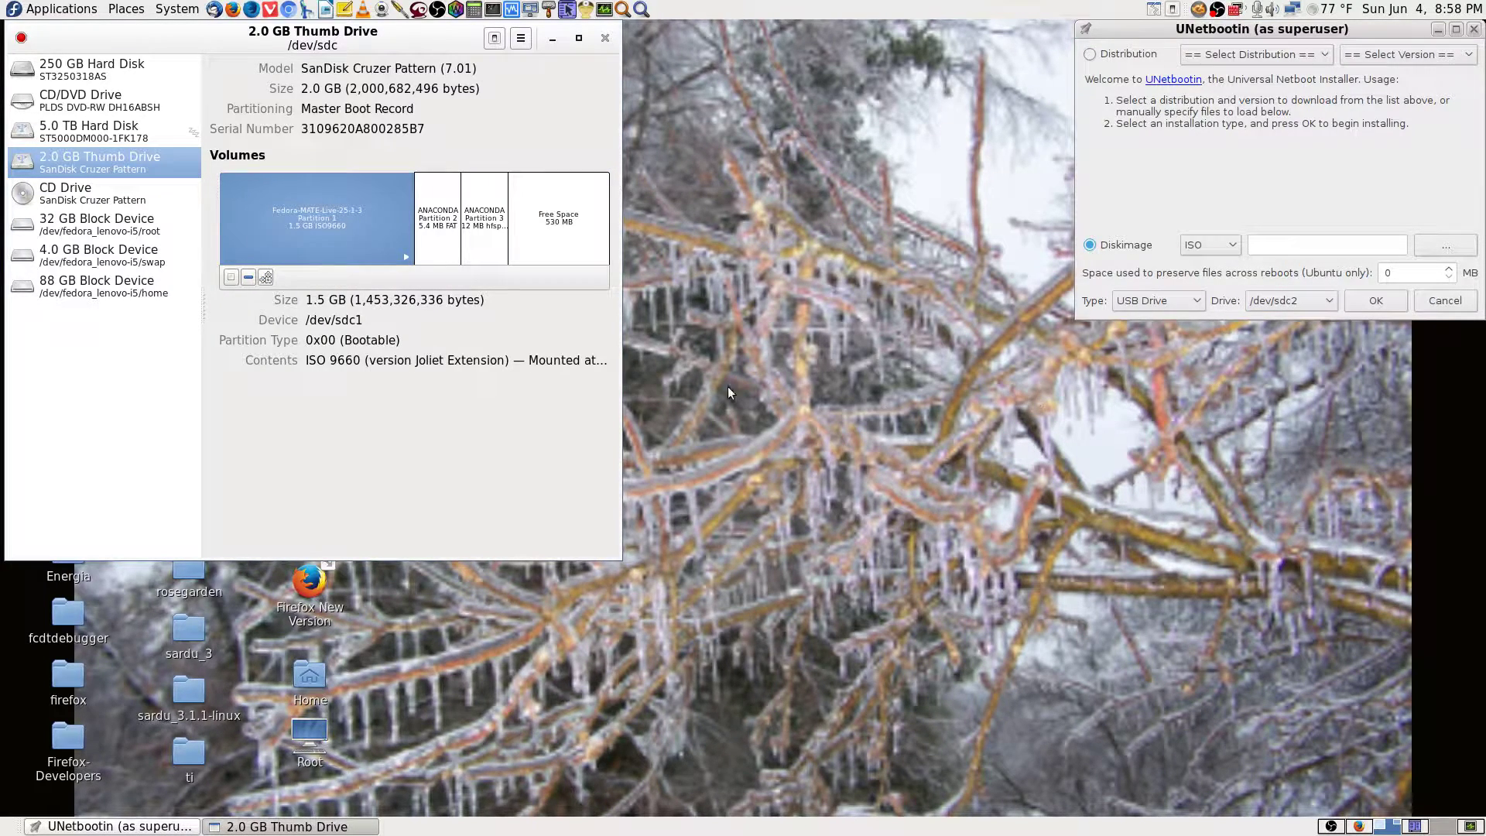
left_click(456, 244)
left_click(500, 241)
left_click(547, 238)
left_click(362, 228)
left_click(437, 232)
left_click(484, 236)
left_click(528, 235)
left_click(342, 231)
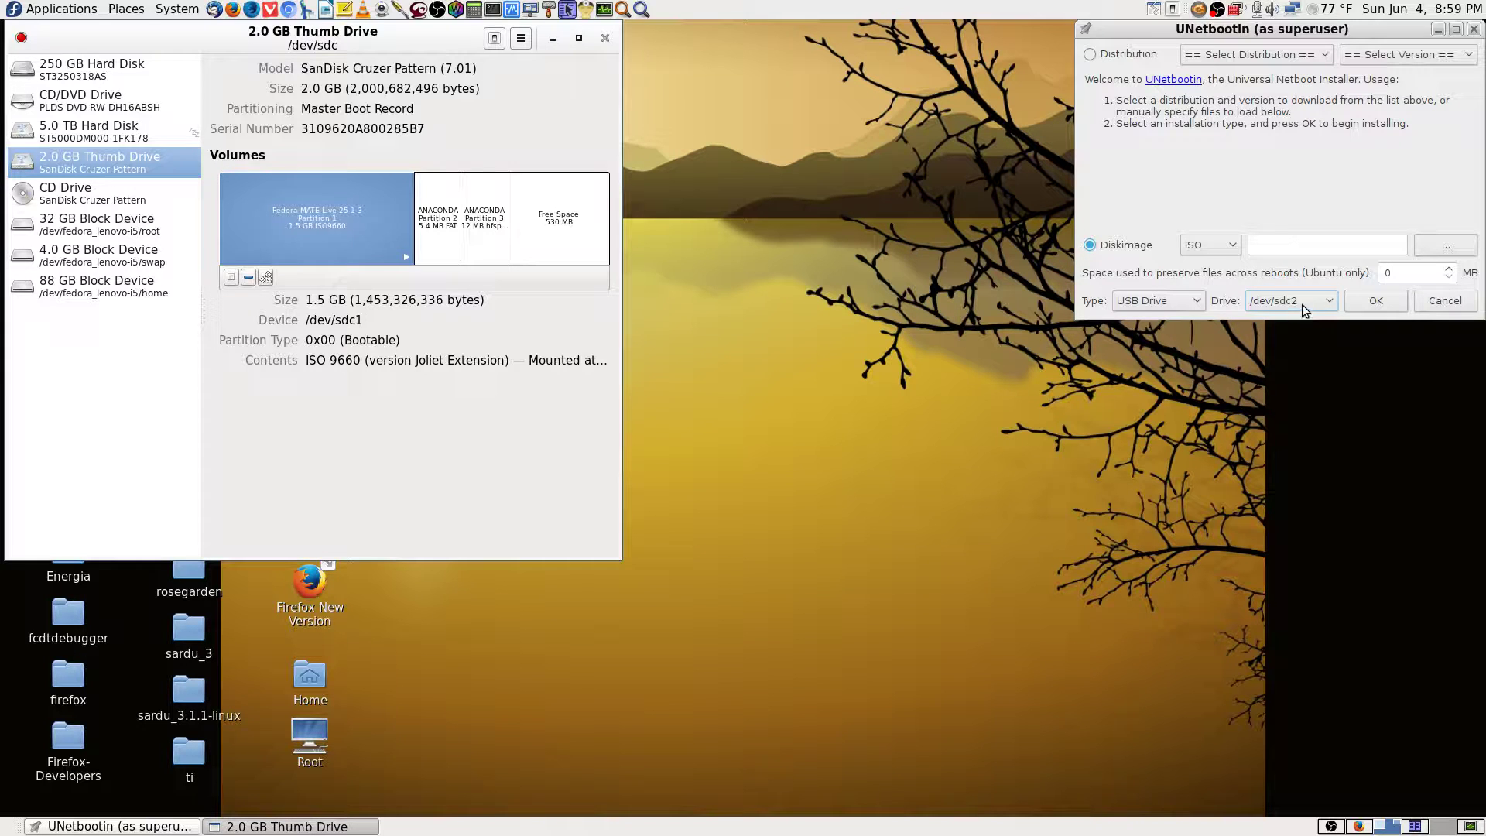
left_click(445, 247)
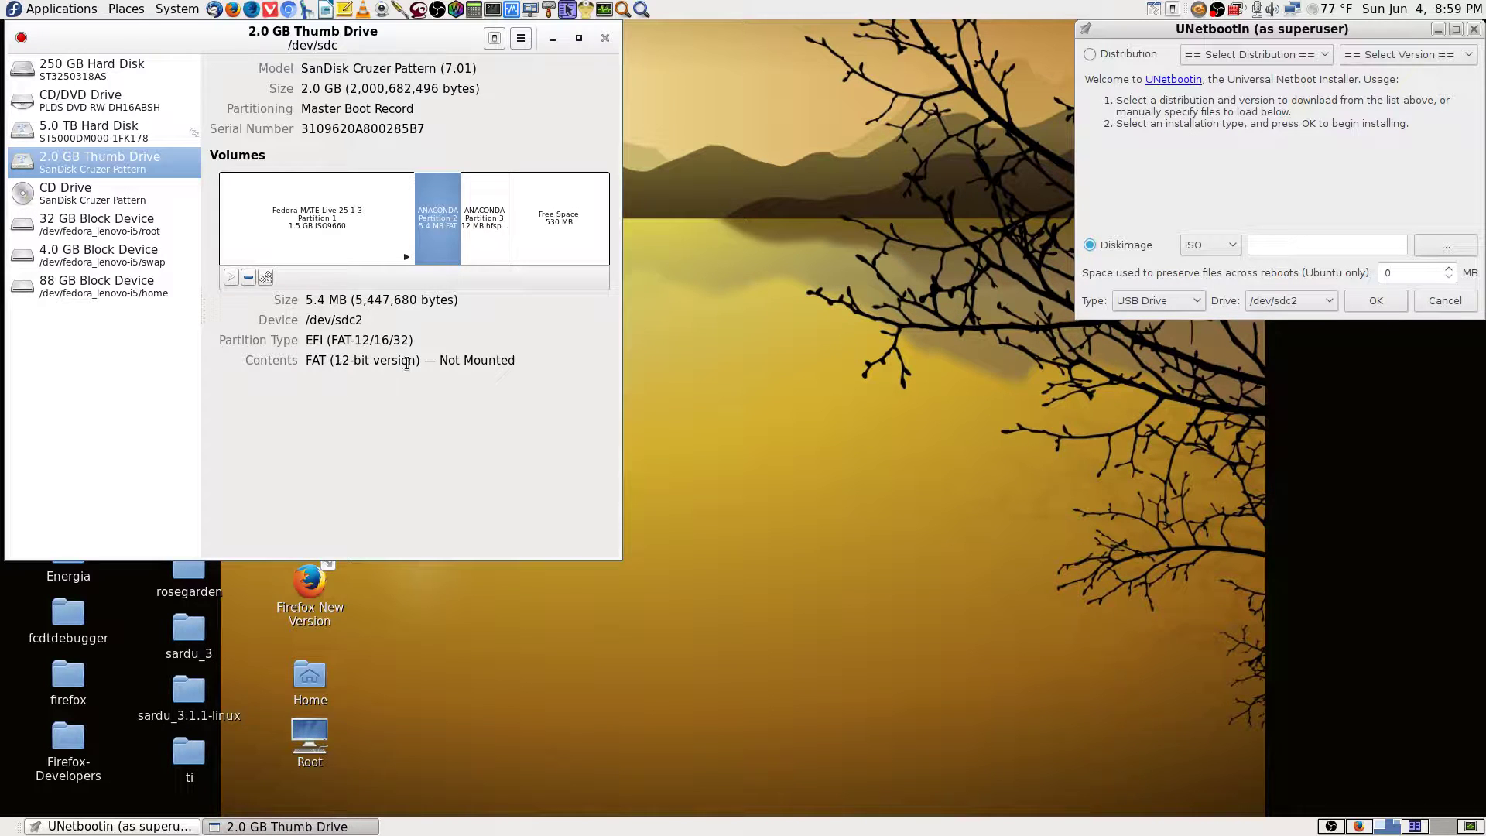
Close Disks and launch GParted from an Application Finder search for 'gpa', entering the root password.
left_click(605, 38)
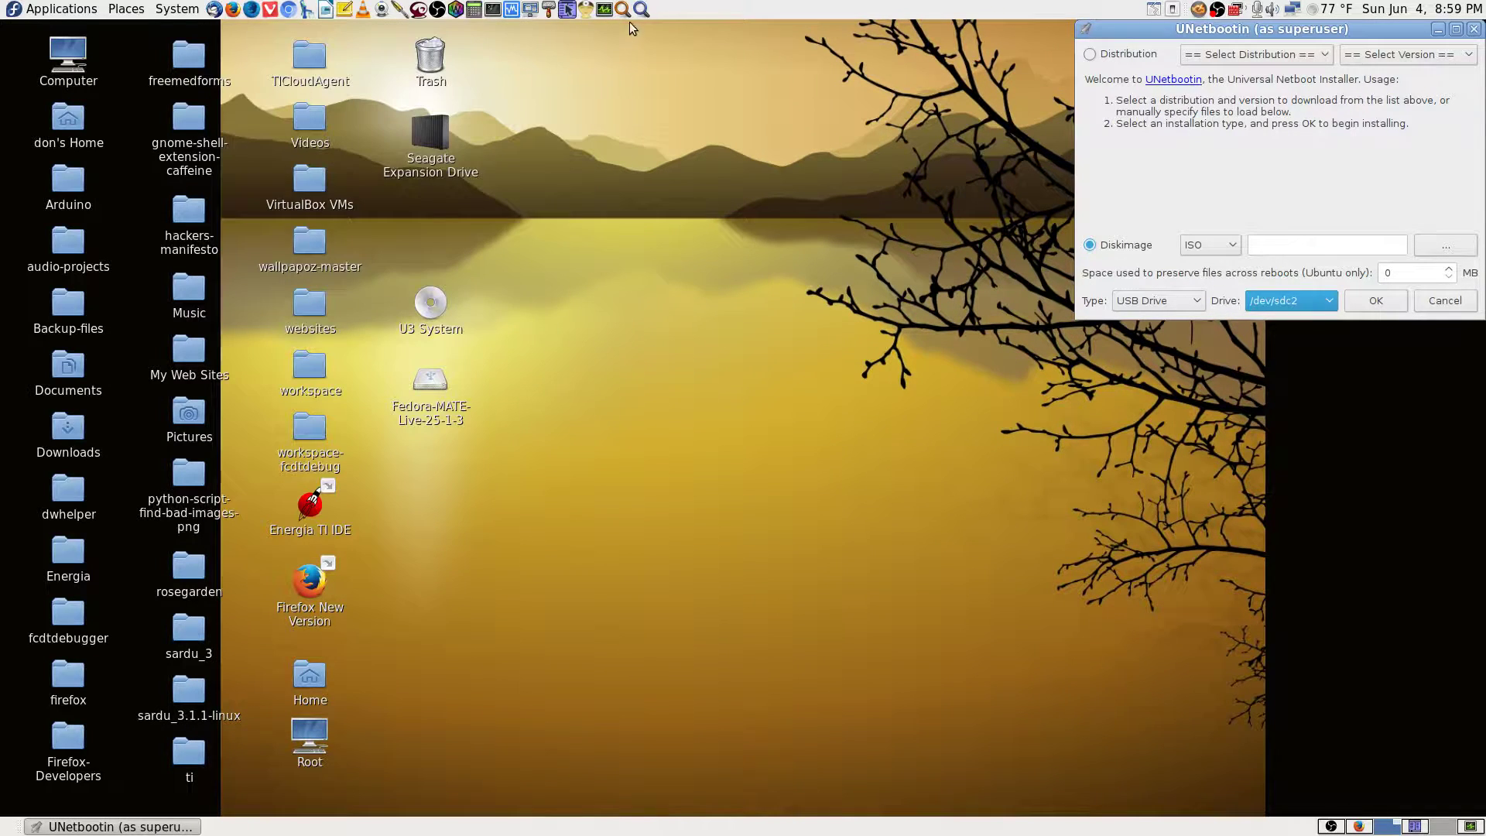
left_click(640, 9)
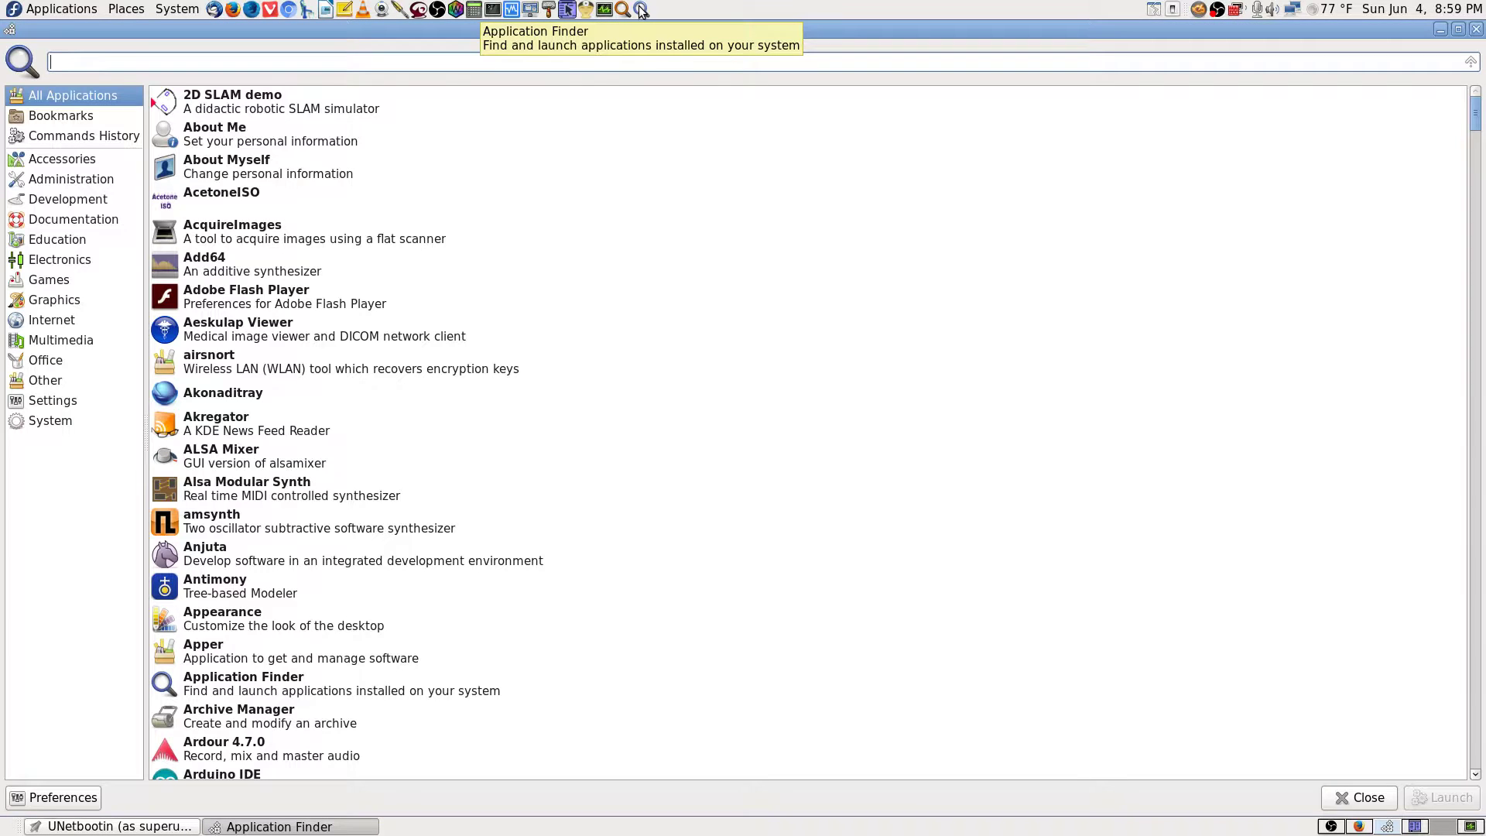
type("gparted")
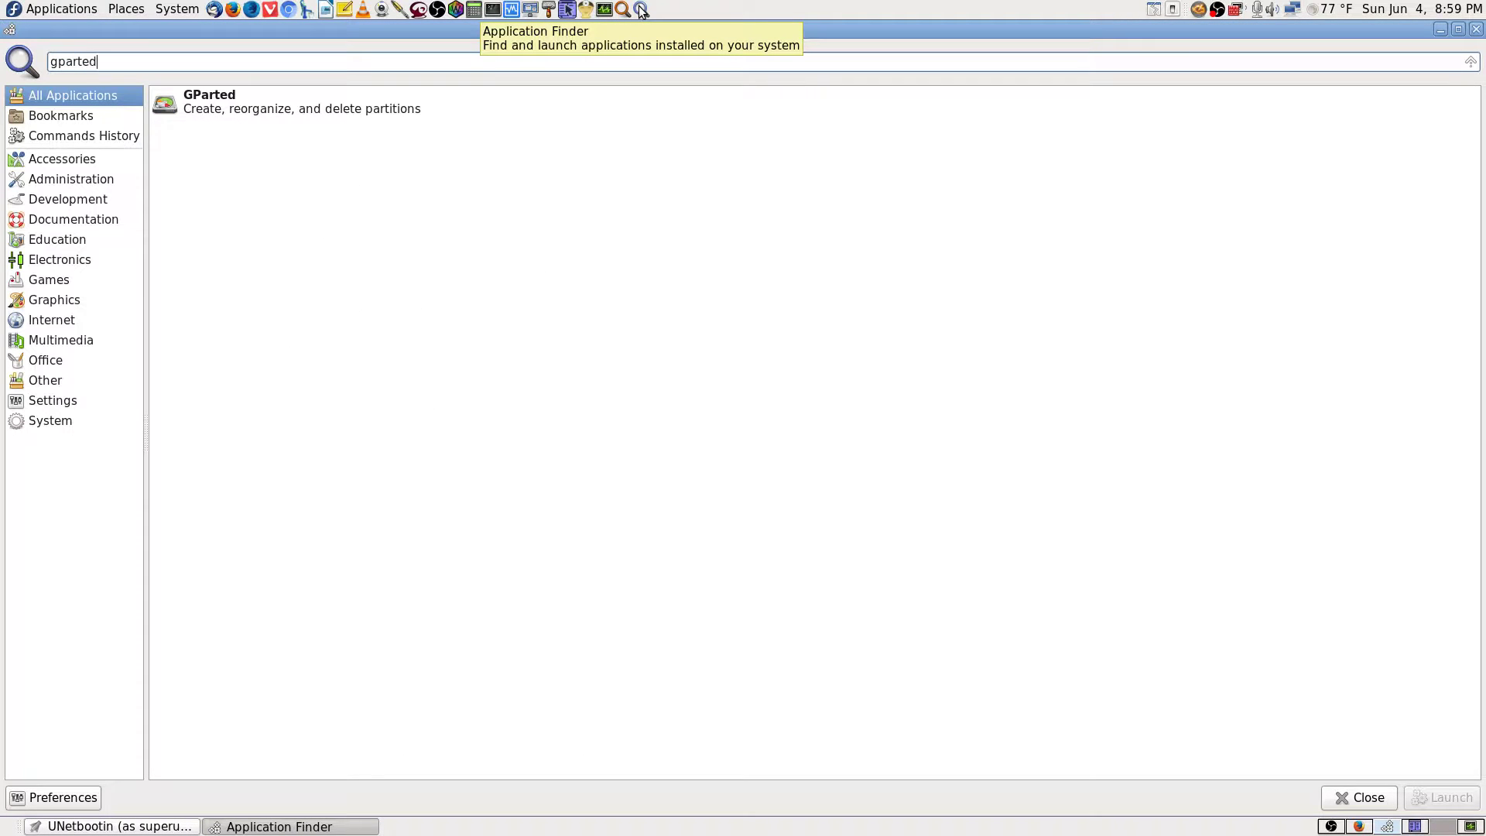
key("Return")
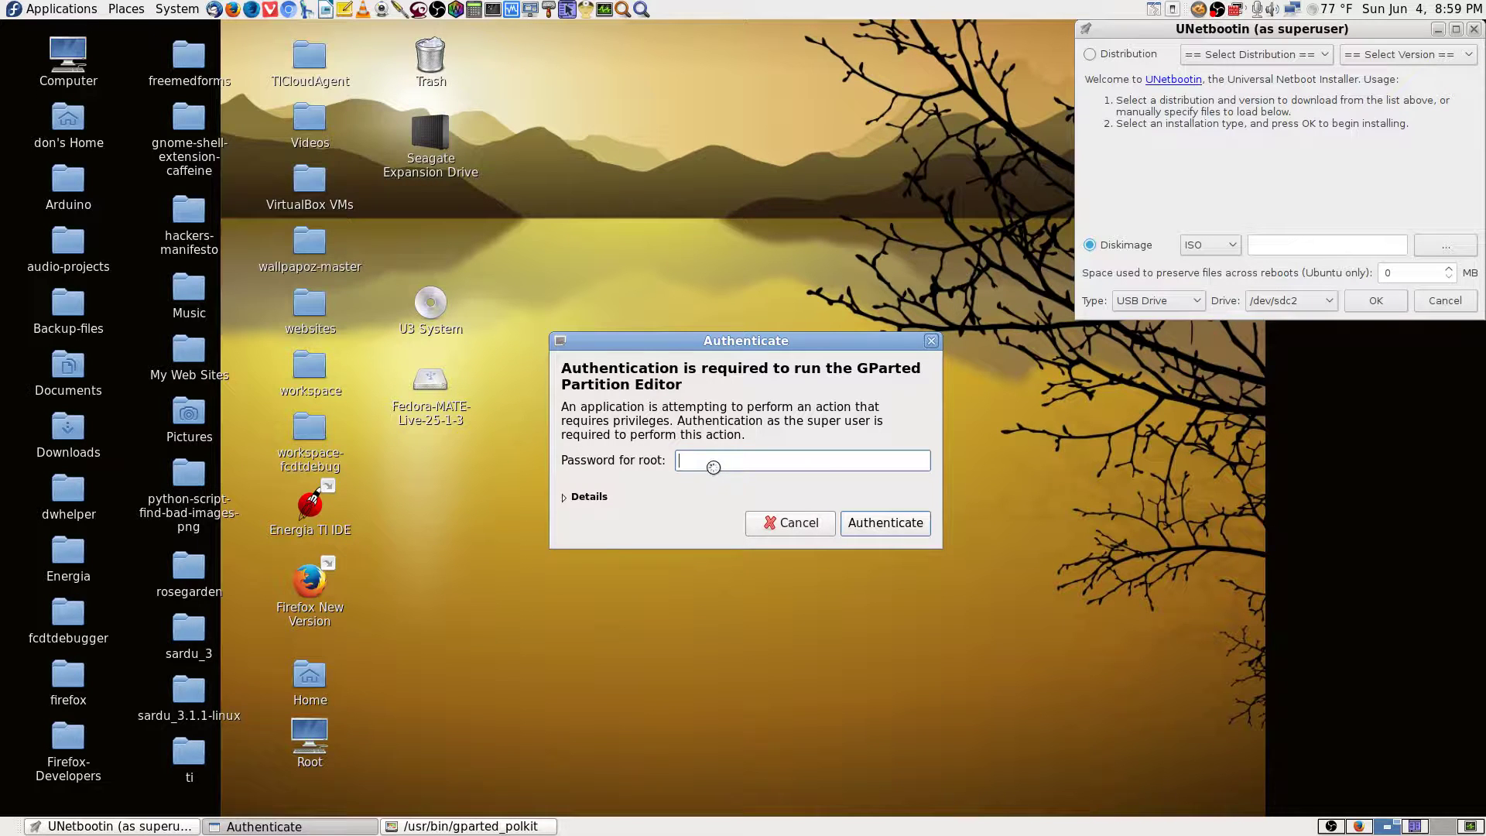
type("*************")
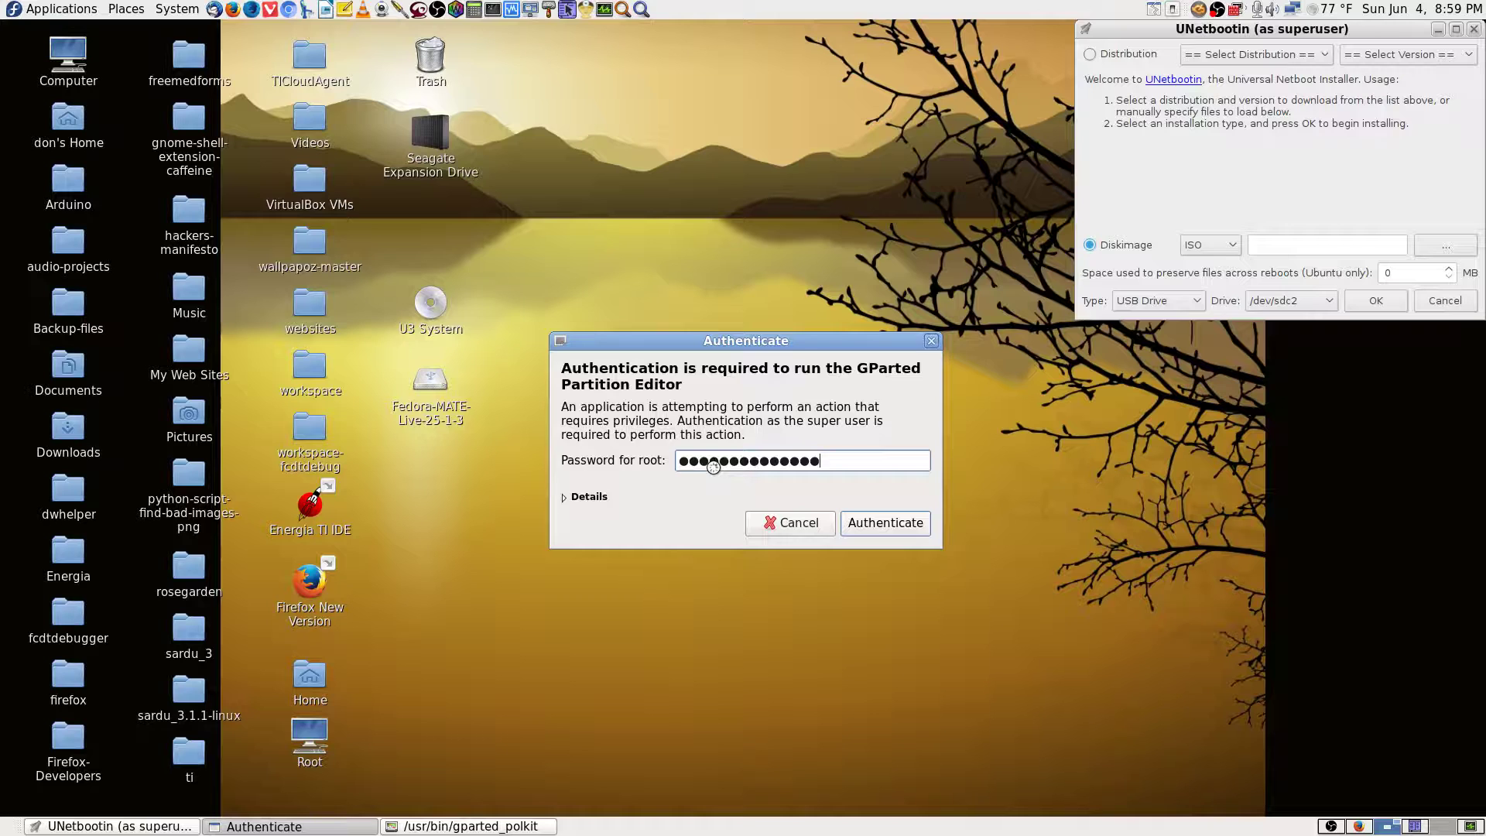
key("Return")
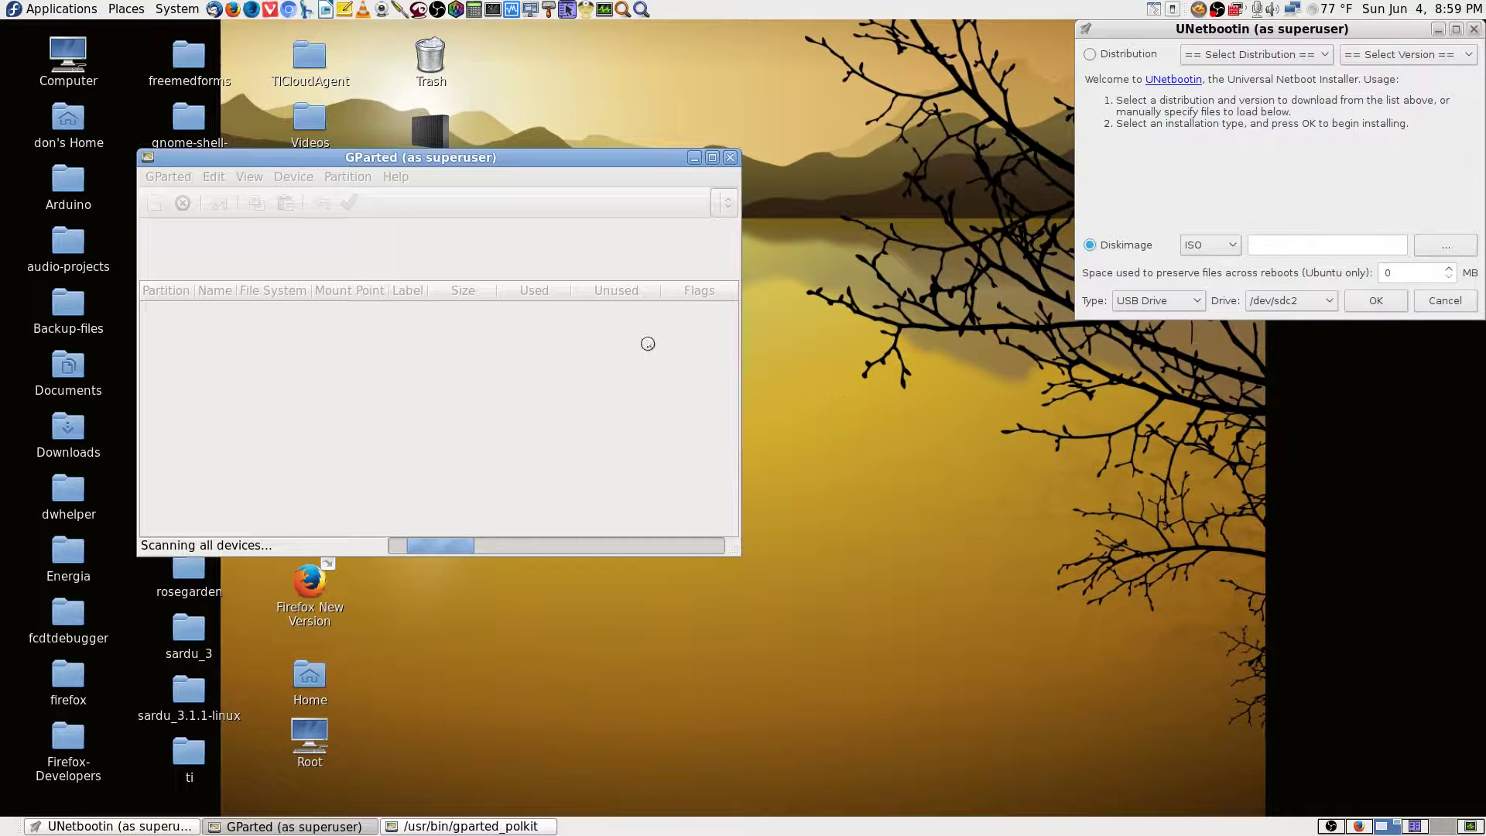
Move the dialogs aside, cancel the block-size warning, and ignore the partition-in-use error.
left_click_drag(641, 158, 507, 30)
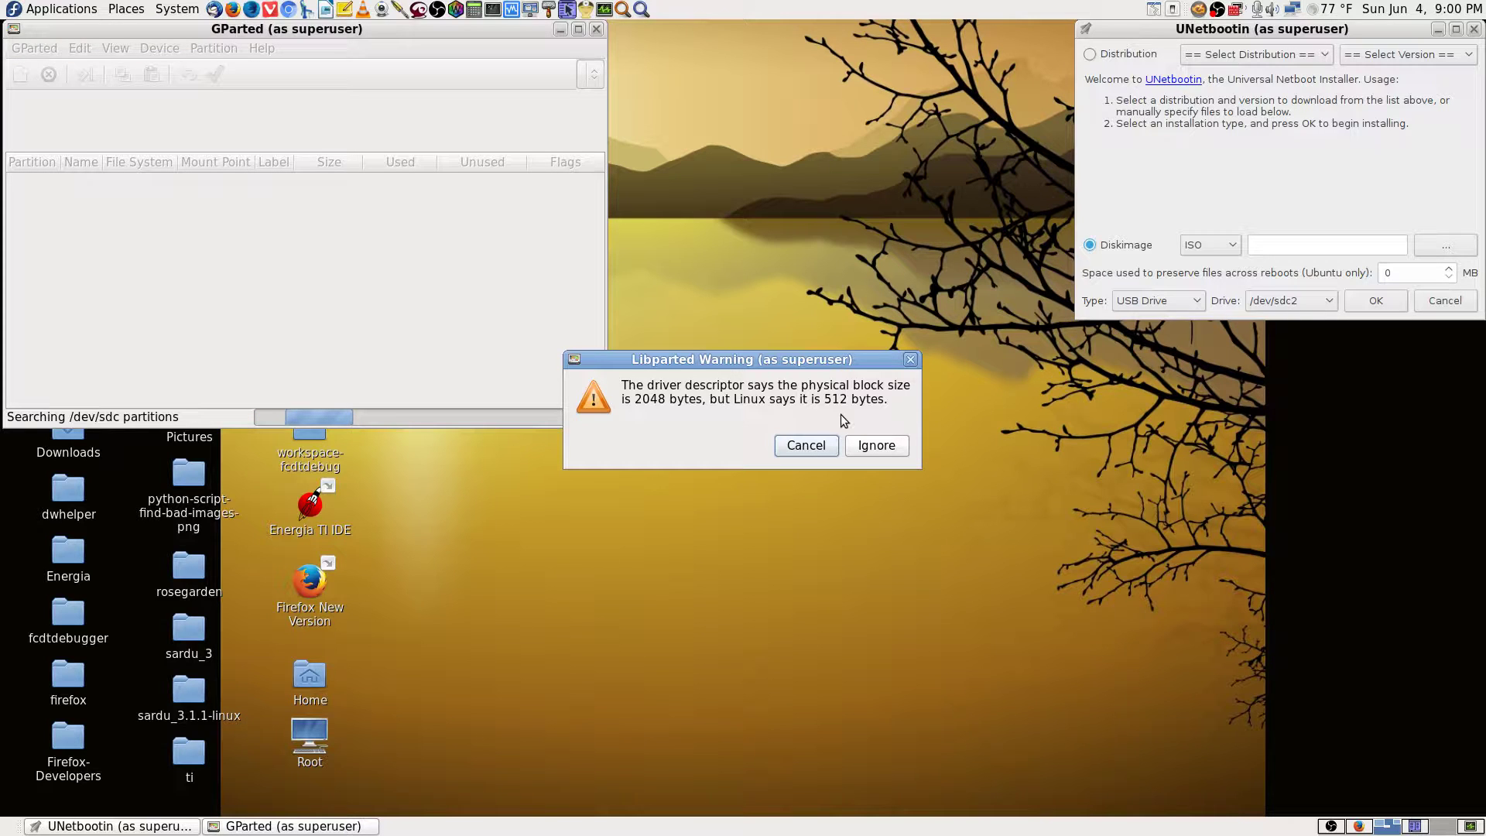
left_click_drag(853, 364, 894, 431)
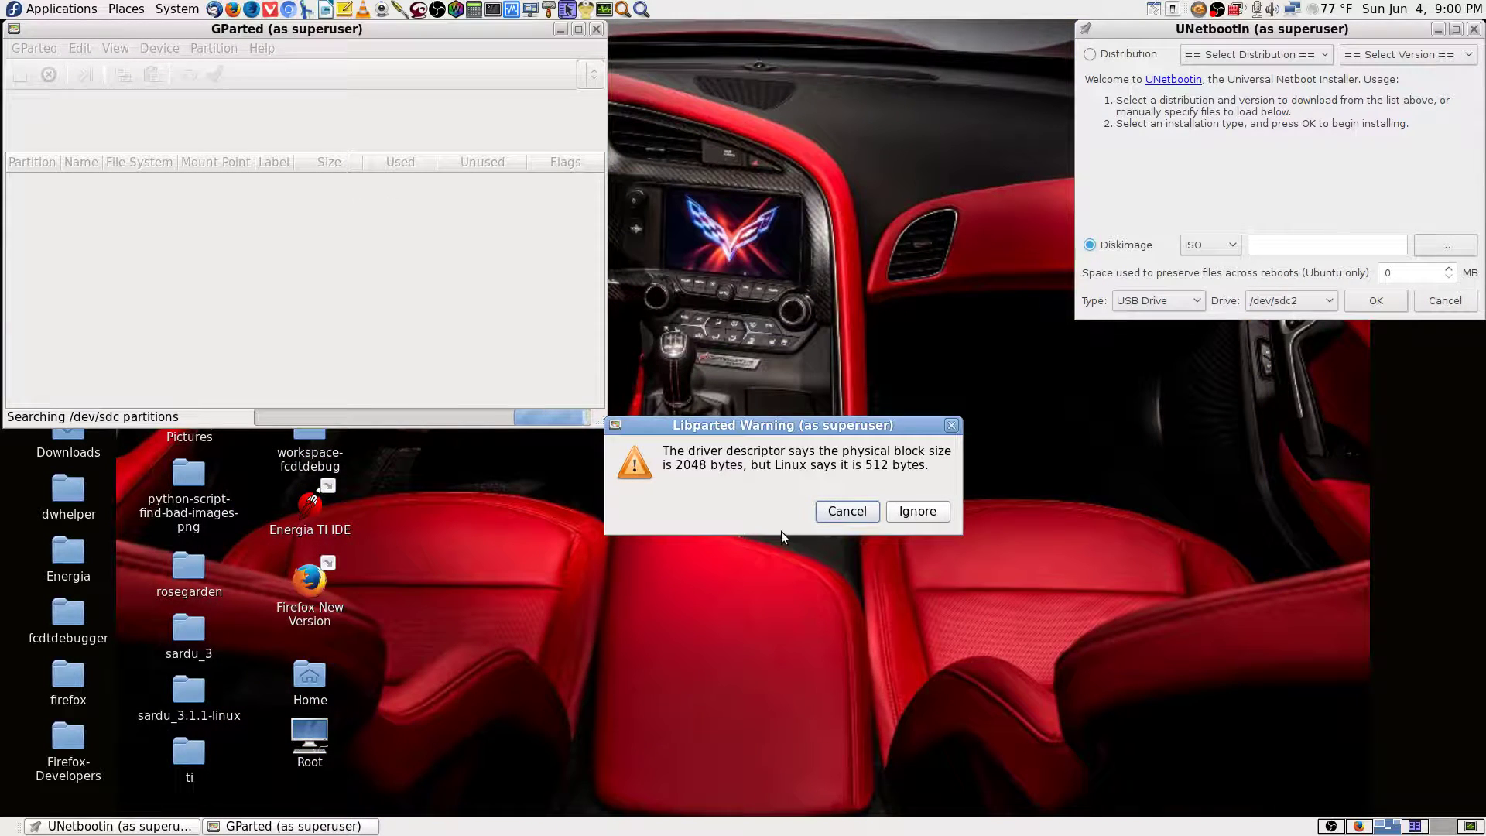
left_click_drag(815, 419, 821, 432)
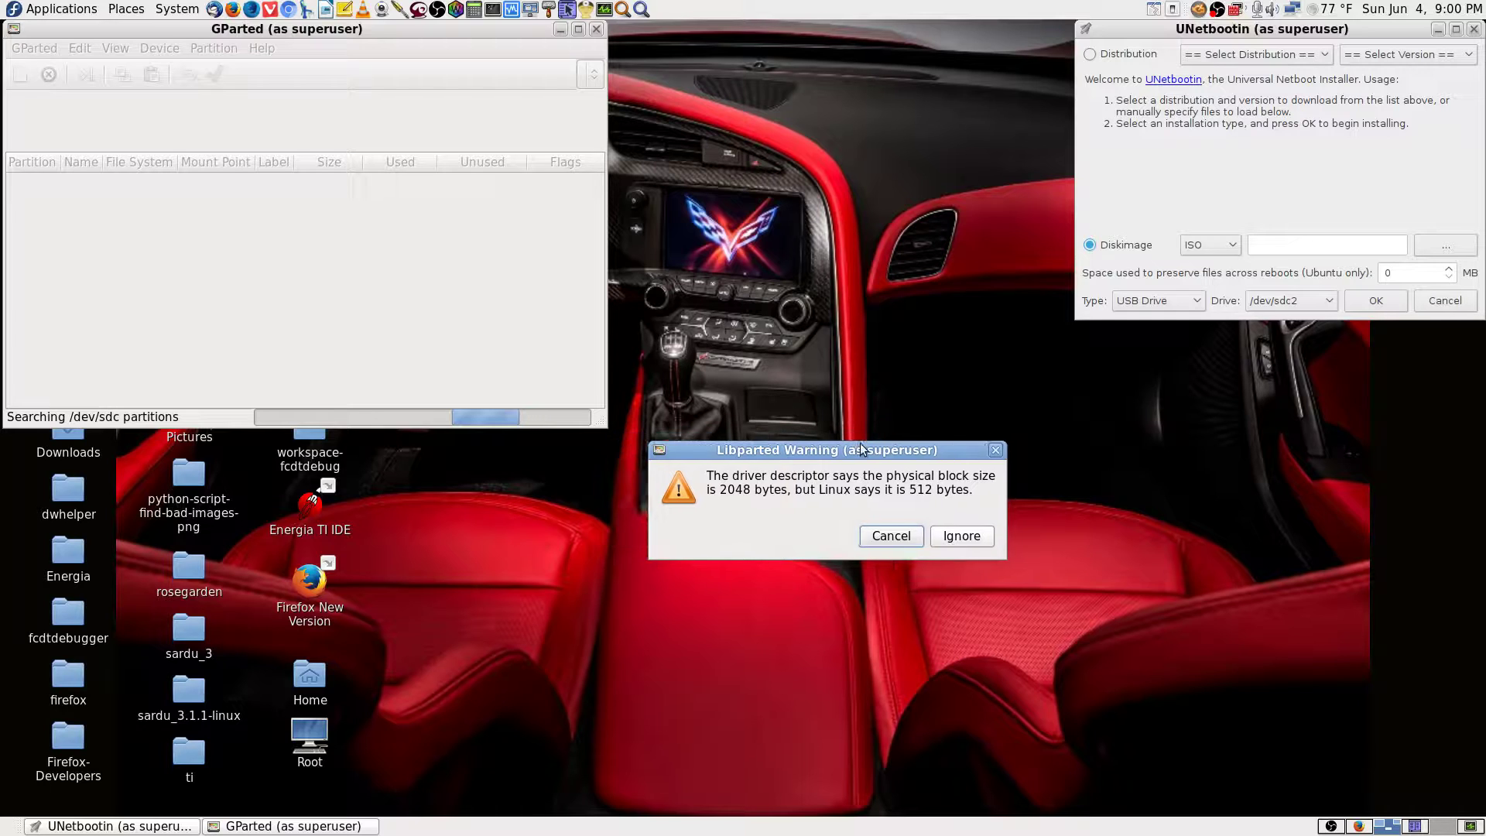
left_click(951, 531)
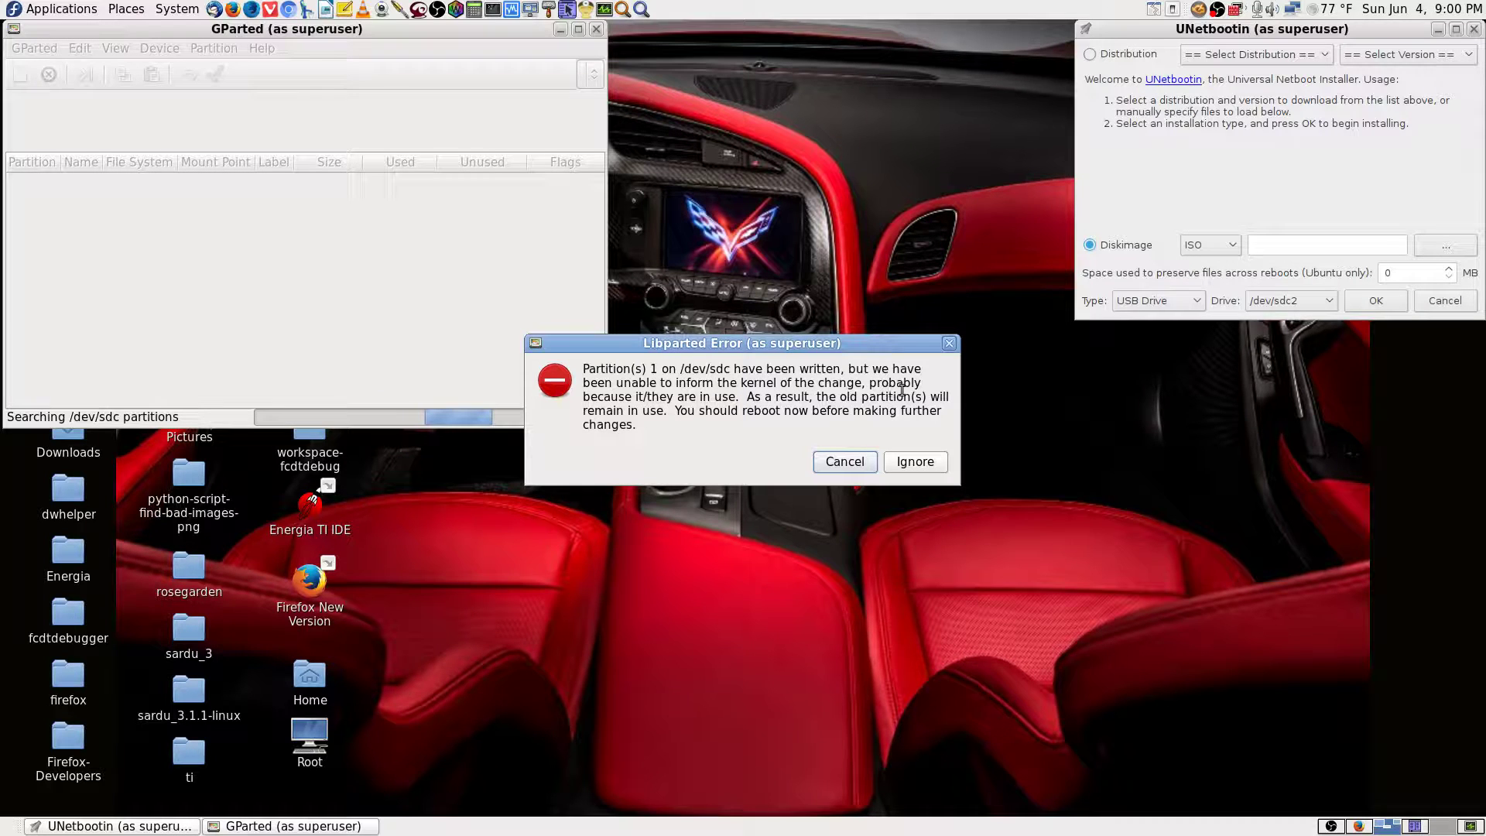
left_click_drag(770, 343, 865, 427)
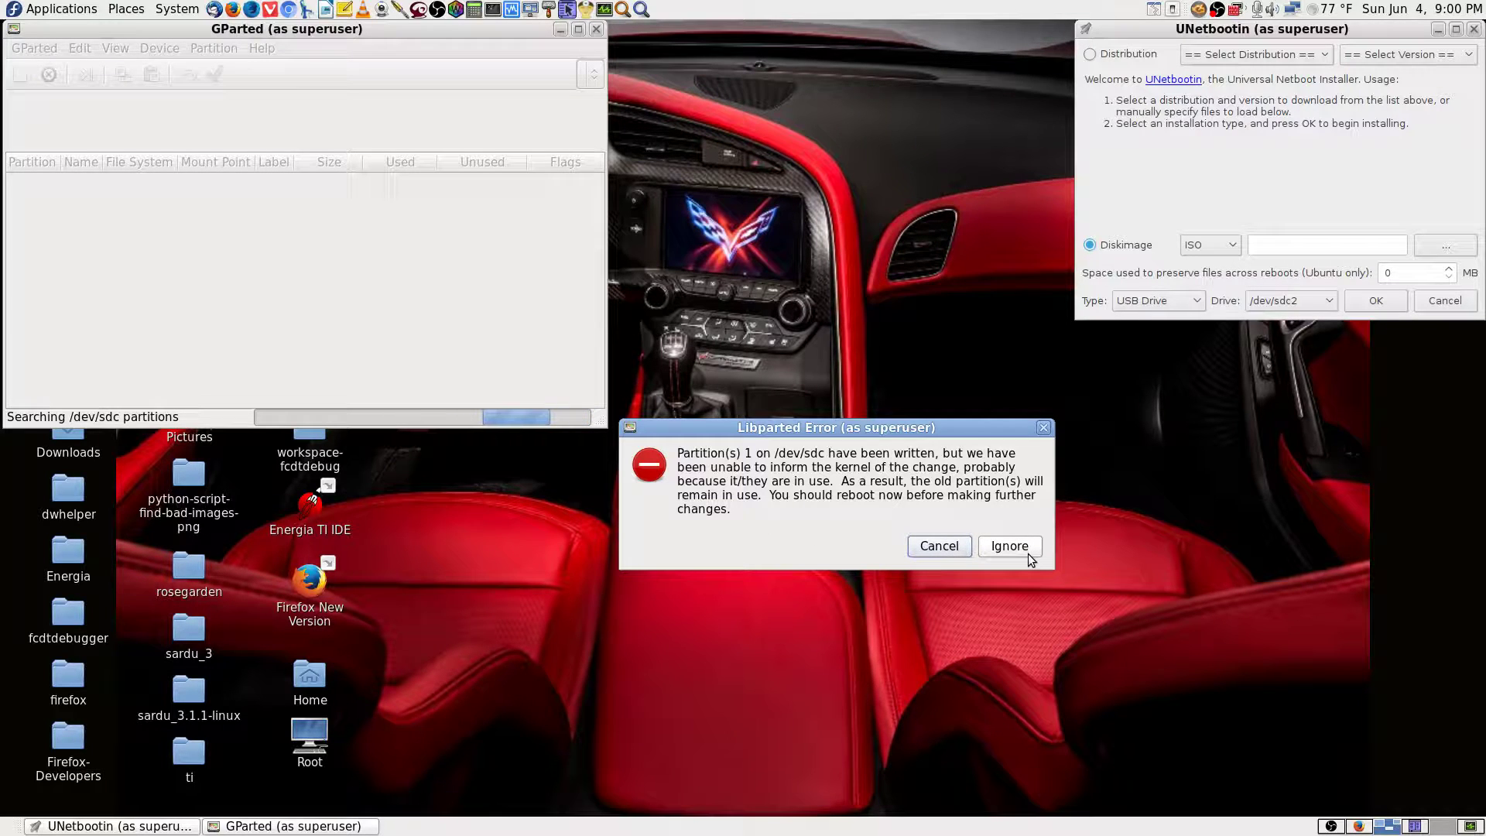
left_click(949, 548)
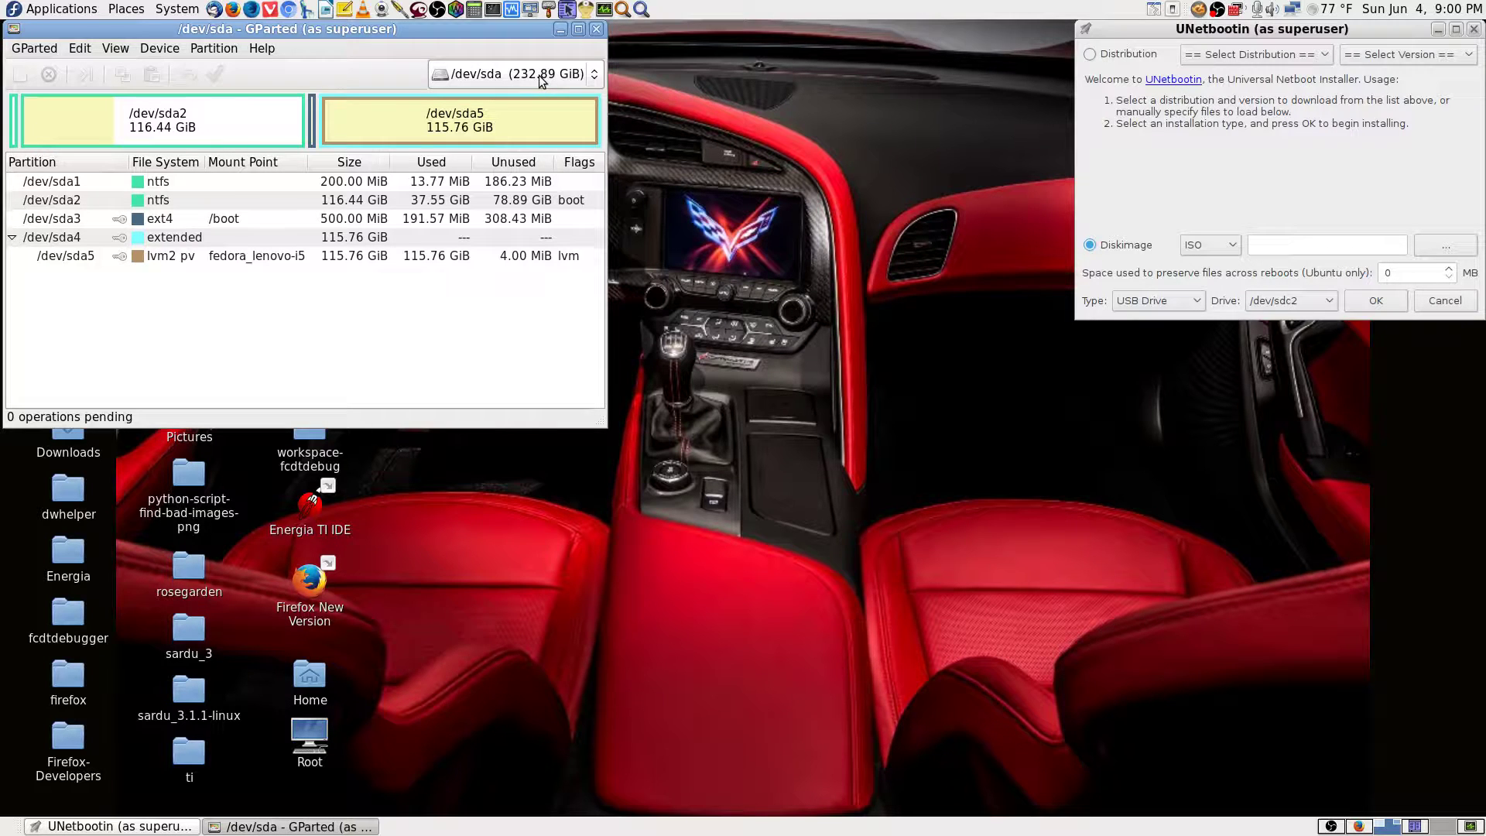
Browse the /dev/sda partitions, including sda2, the sda5 LVM and the sda3 boot partition.
left_click(208, 188)
left_click(203, 203)
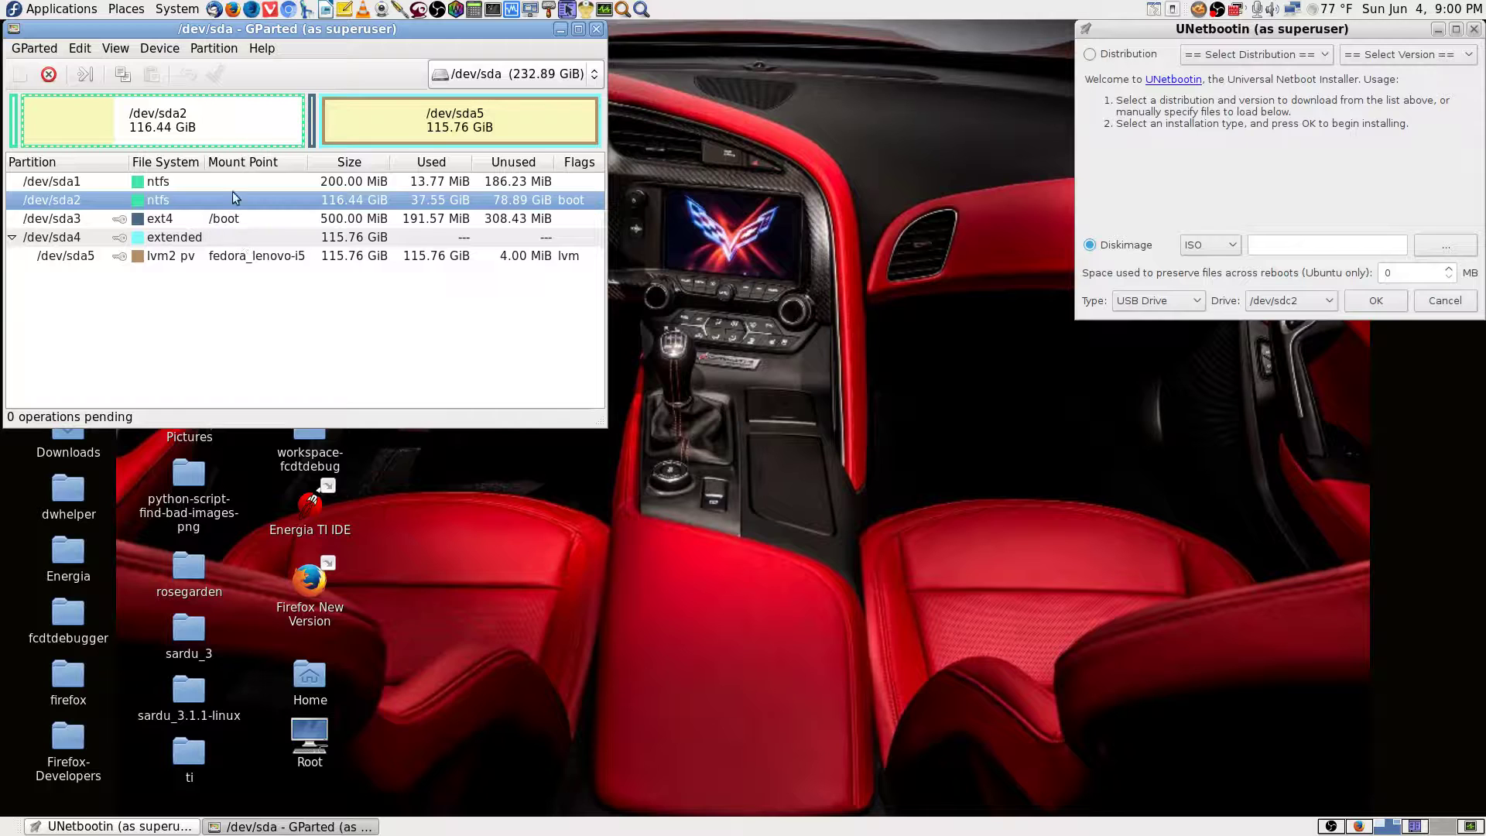
left_click(238, 185)
left_click(230, 201)
left_click(251, 222)
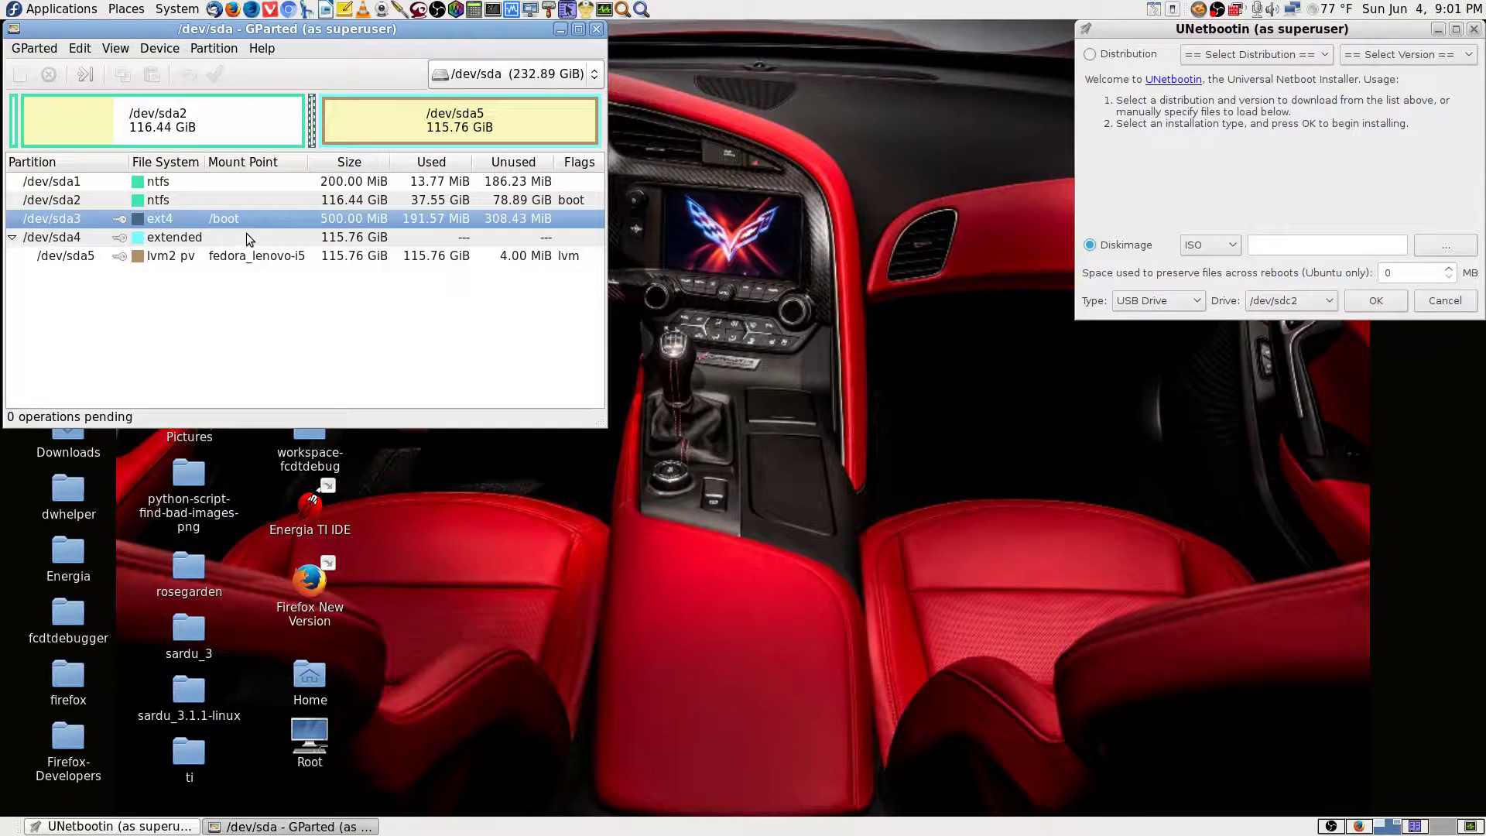
left_click(245, 237)
left_click(239, 257)
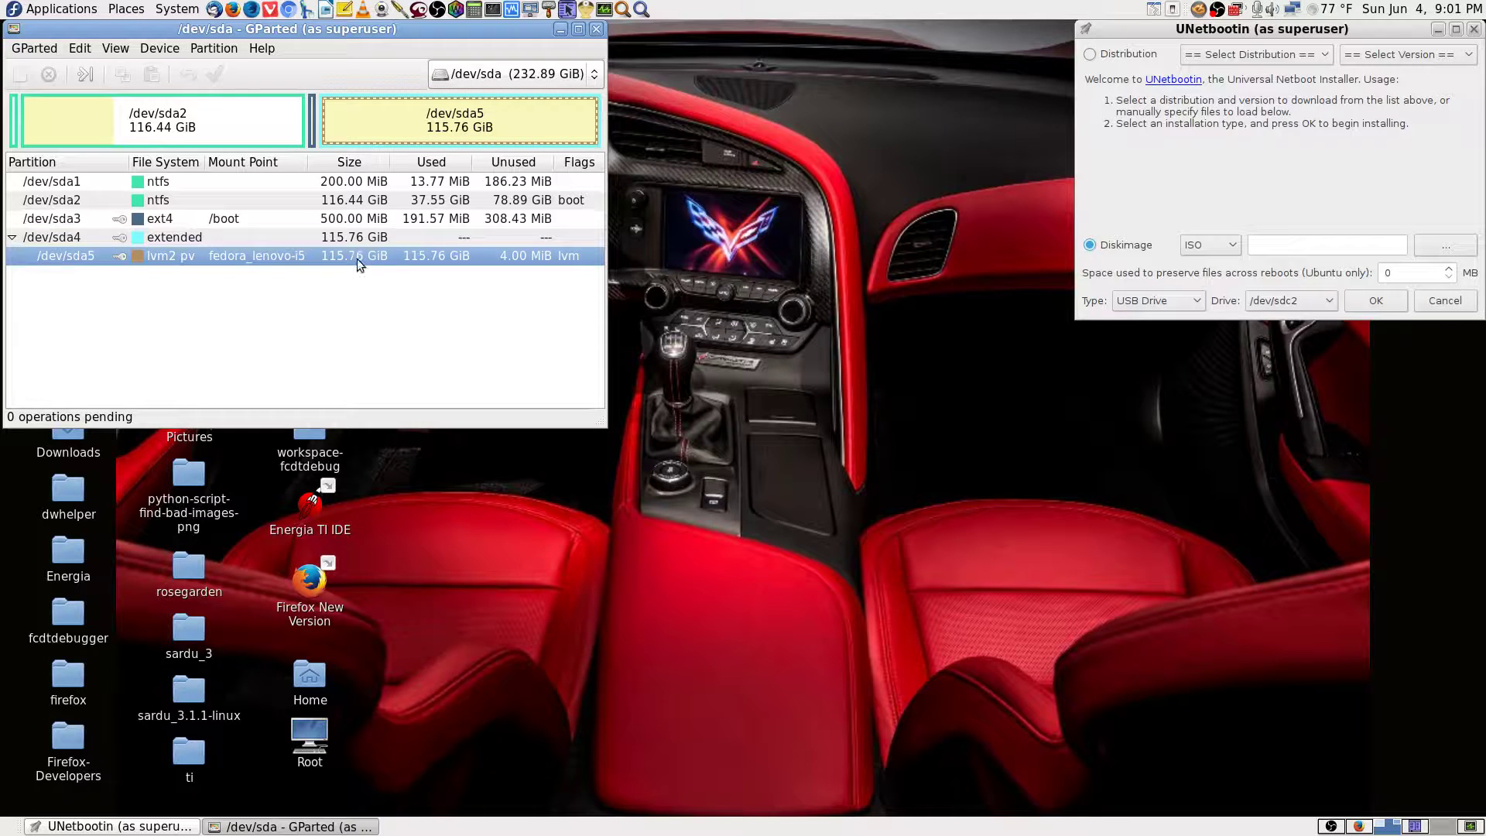
left_click(299, 221)
left_click(291, 237)
left_click(291, 256)
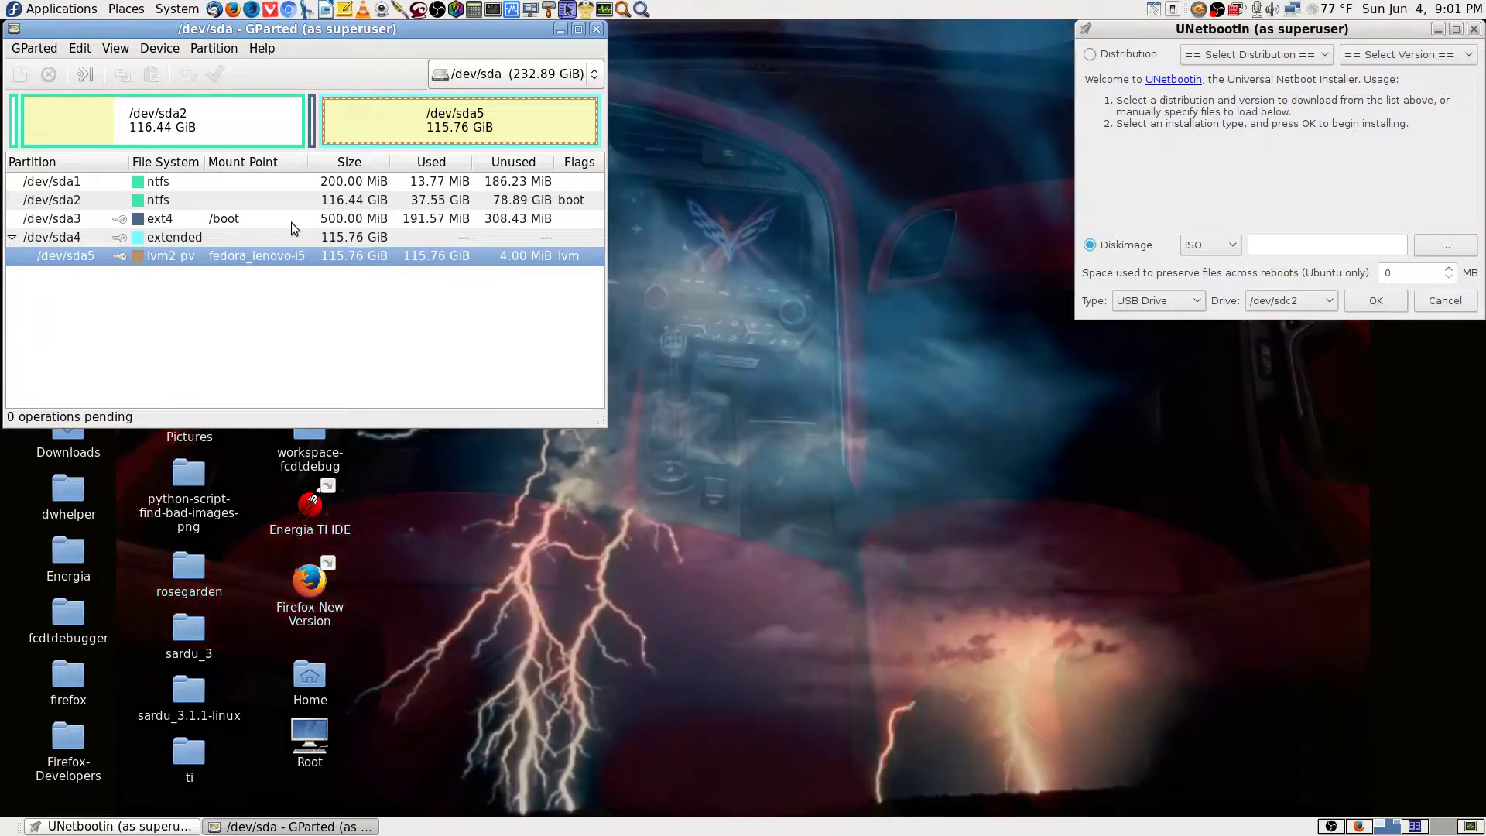
left_click(291, 221)
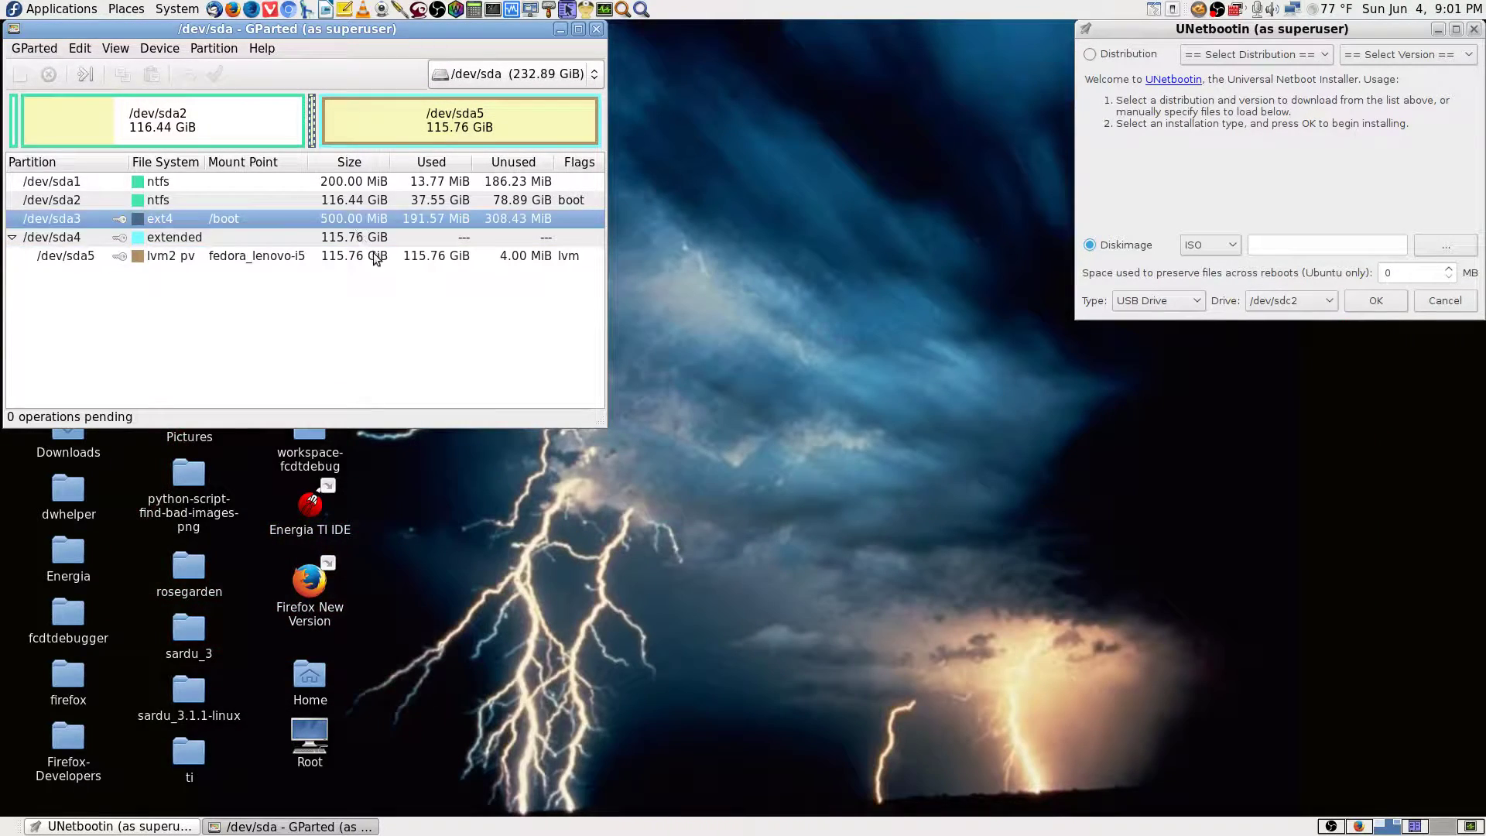
Switch GParted to /dev/sdb and widen the window to show every column.
left_click(563, 79)
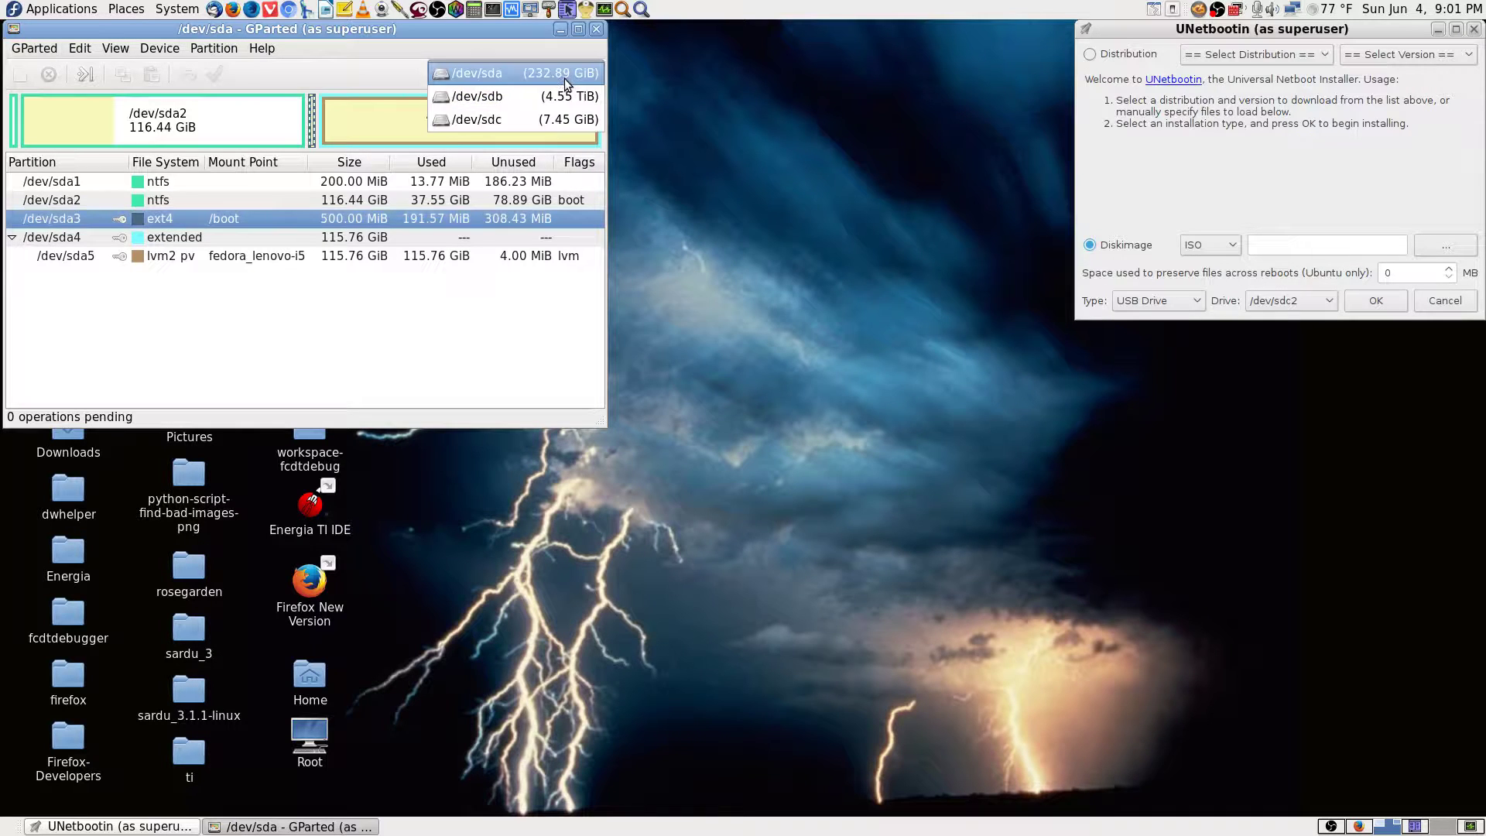
left_click(557, 104)
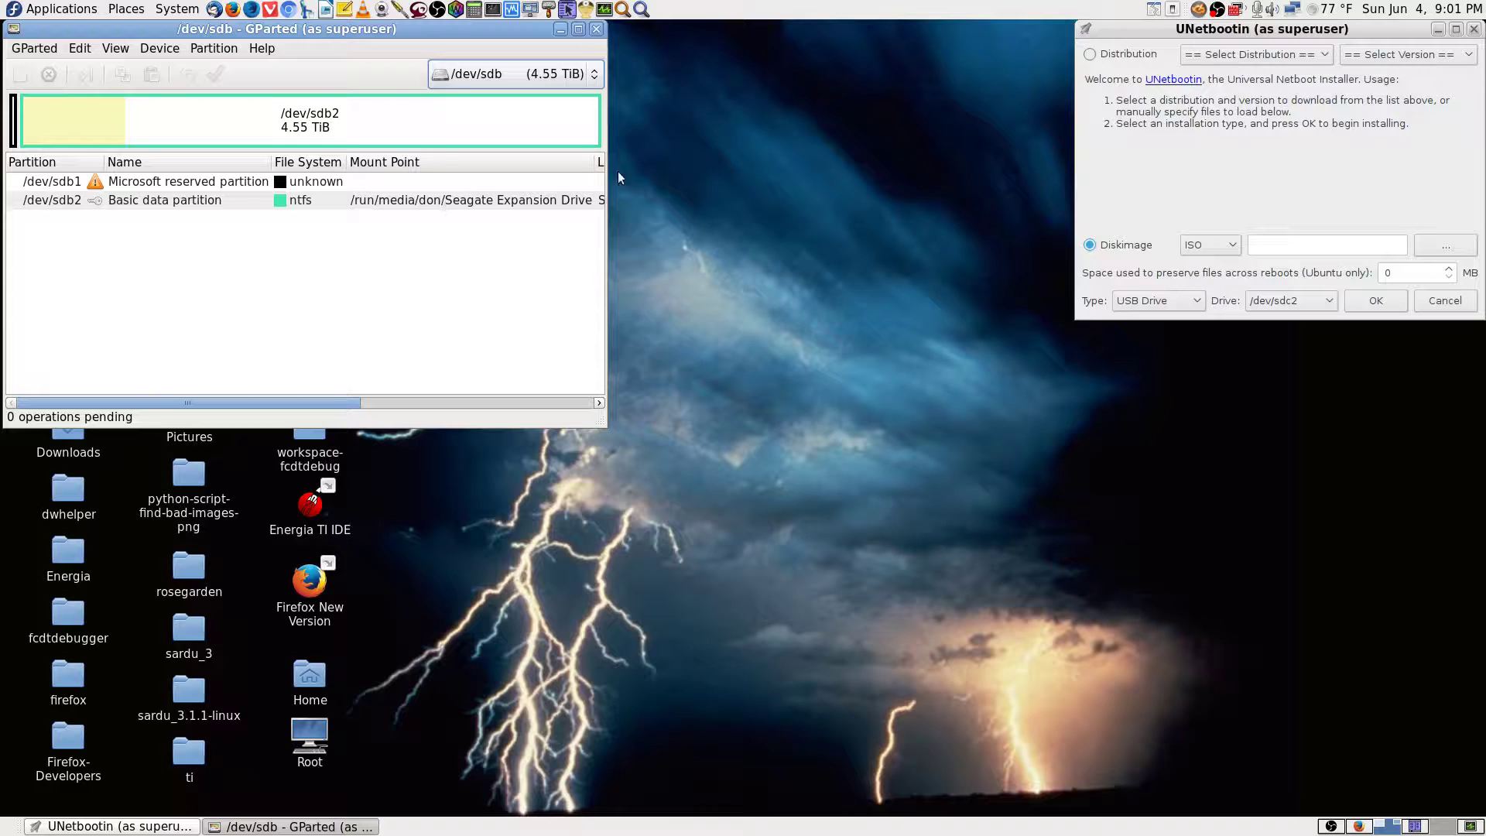
left_click_drag(600, 186, 1068, 197)
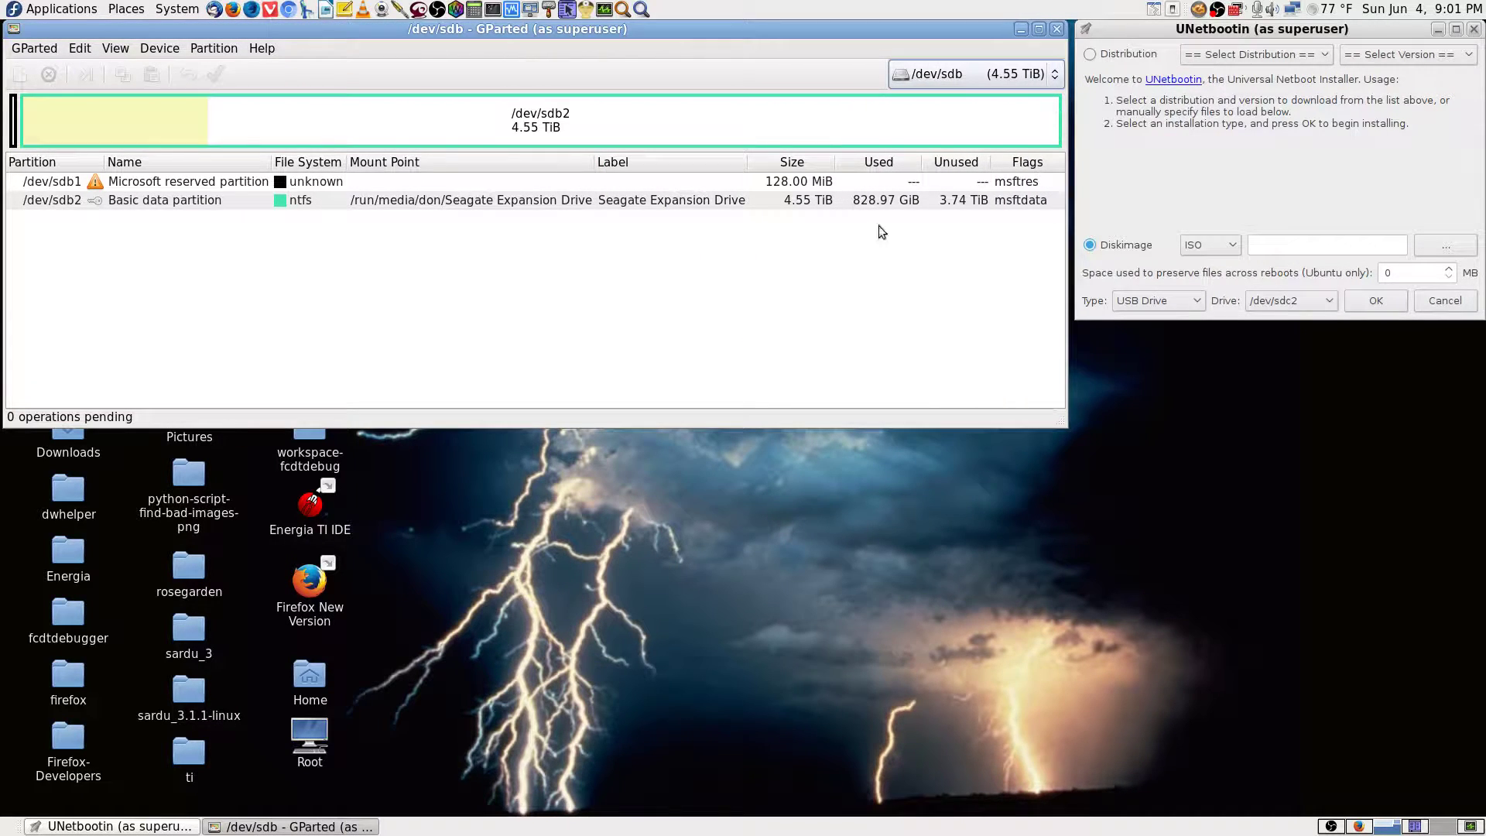
left_click(687, 206)
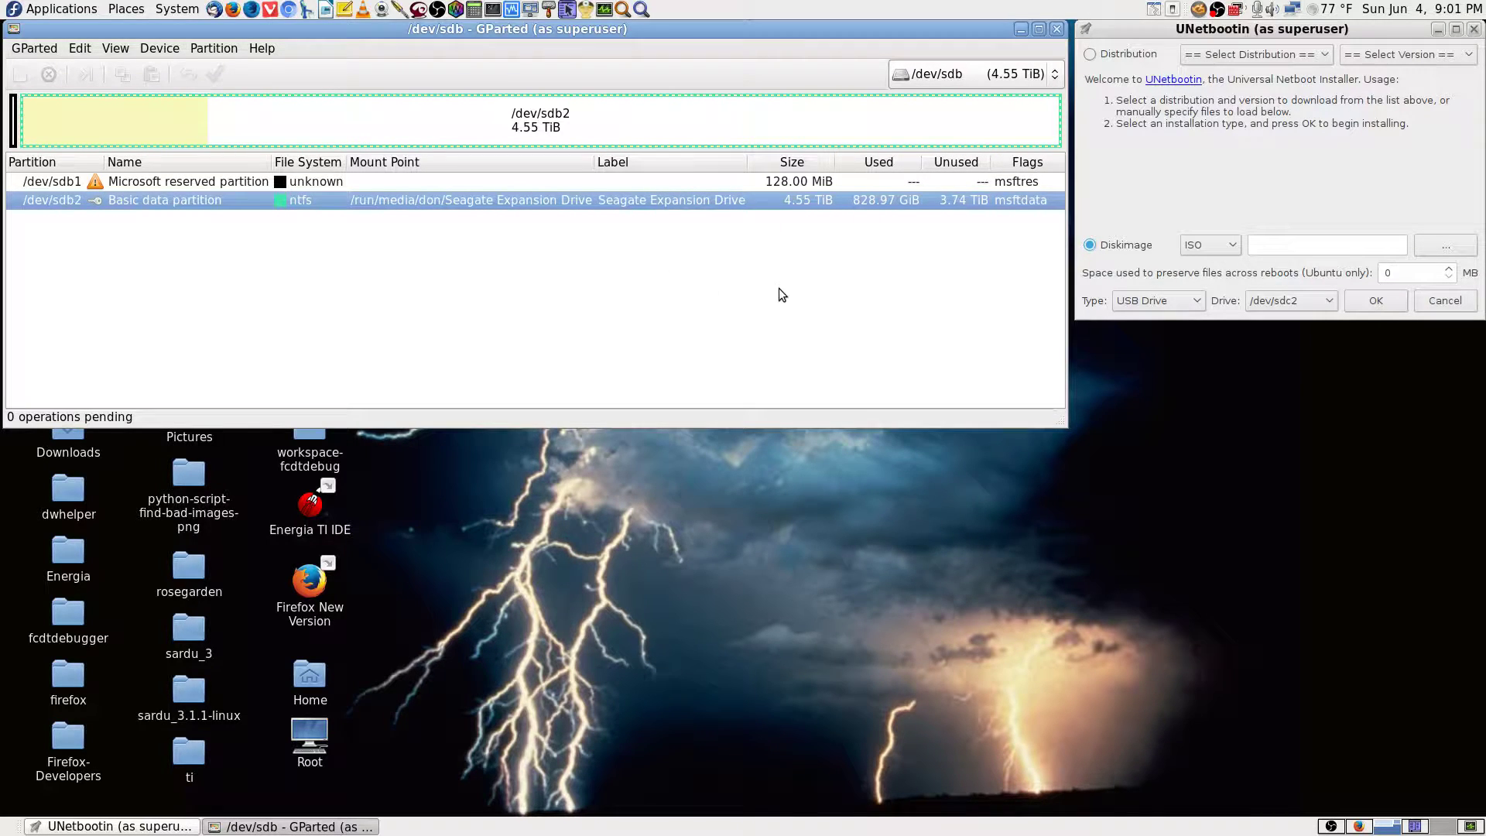
Confirm UNetbootin still targets /dev/sdc2 with USB Drive as the install type.
left_click(1354, 155)
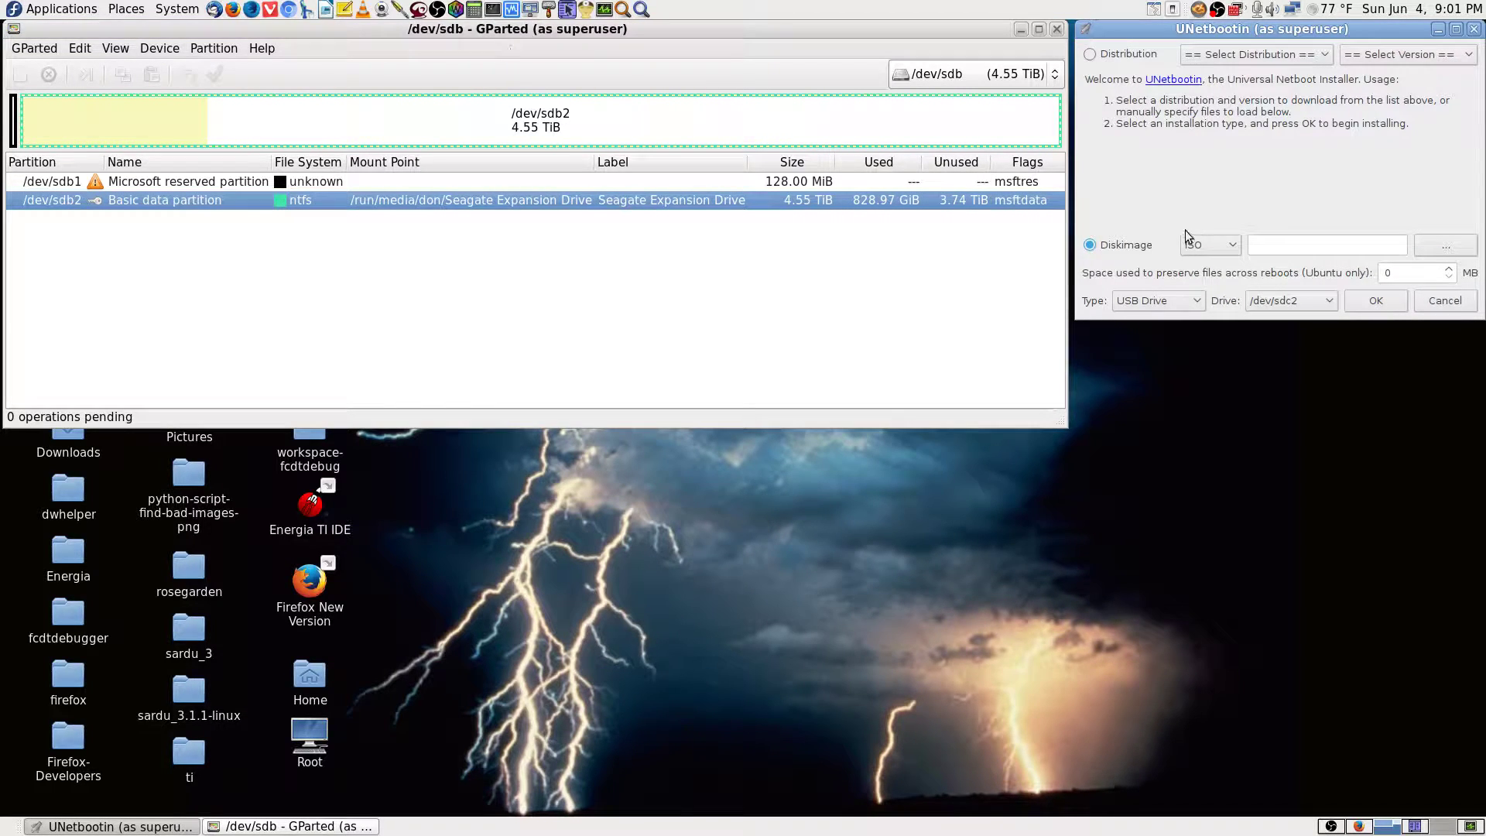
left_click(1308, 308)
left_click(1309, 306)
left_click(1198, 305)
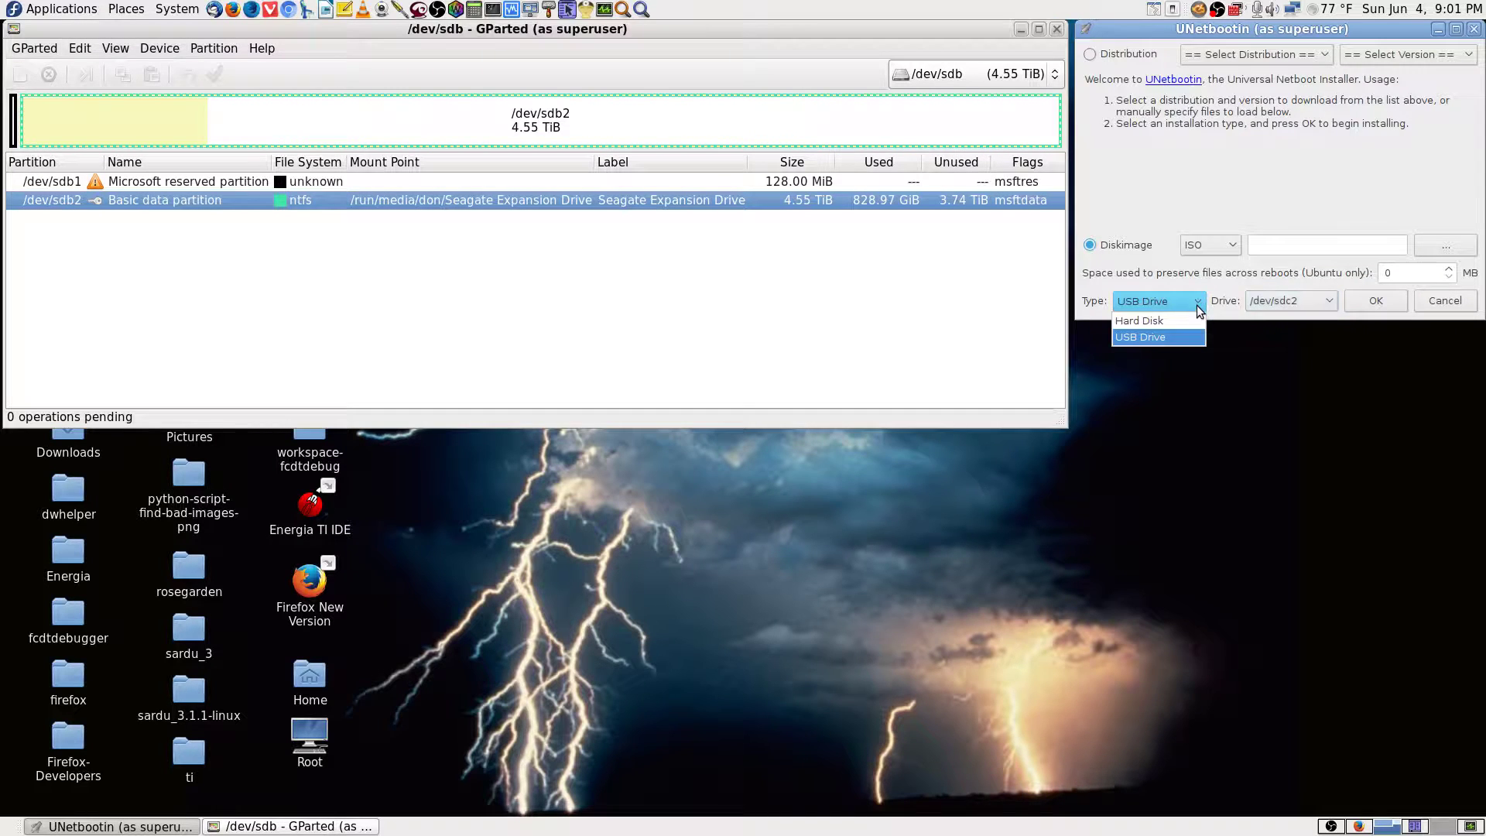
left_click(1194, 333)
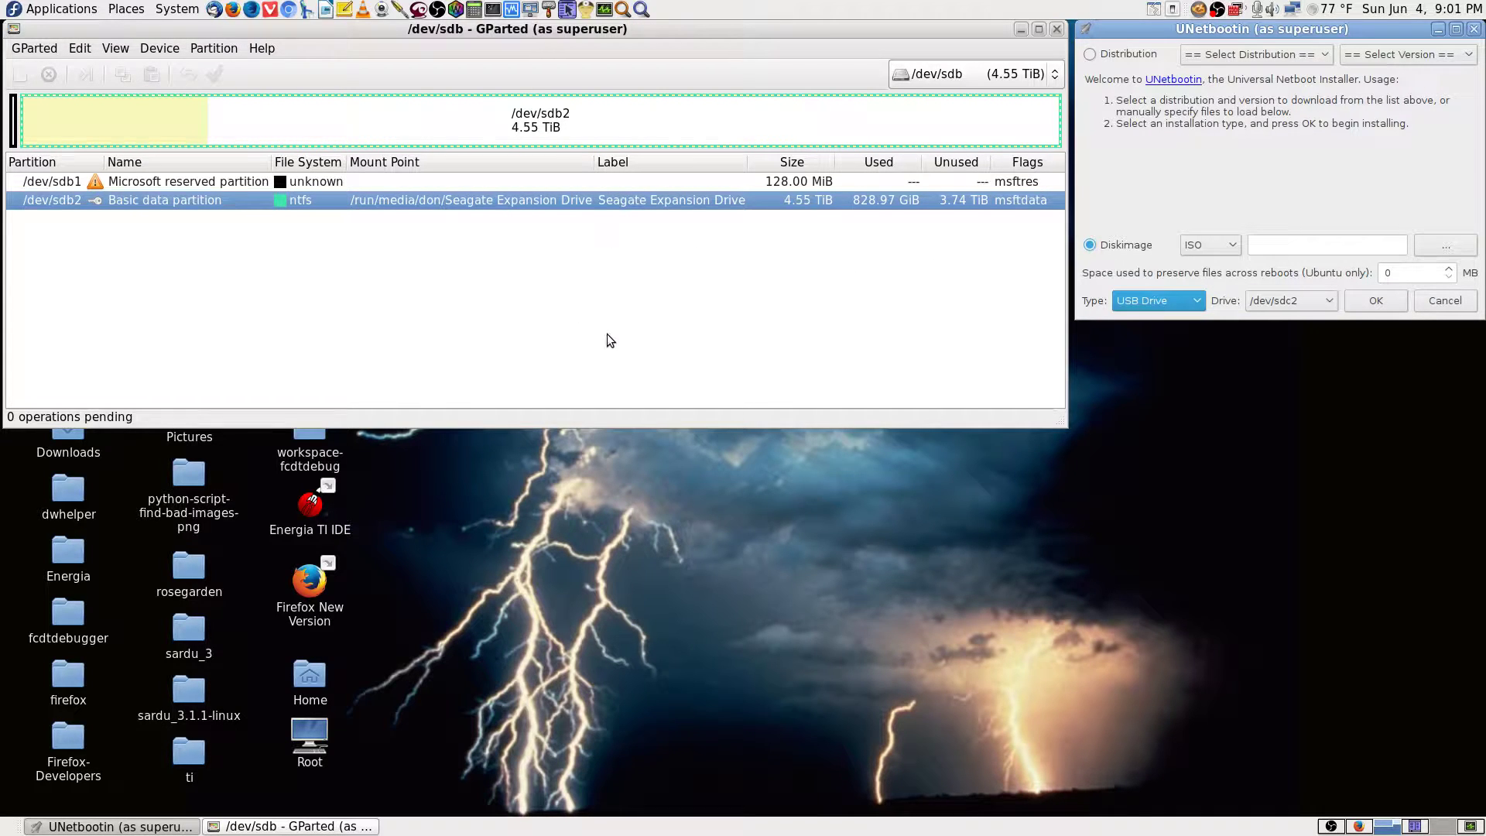
Select the /dev/sdb2 partition and the Microsoft reserved /dev/sdb1 partition in GParted.
left_click(550, 182)
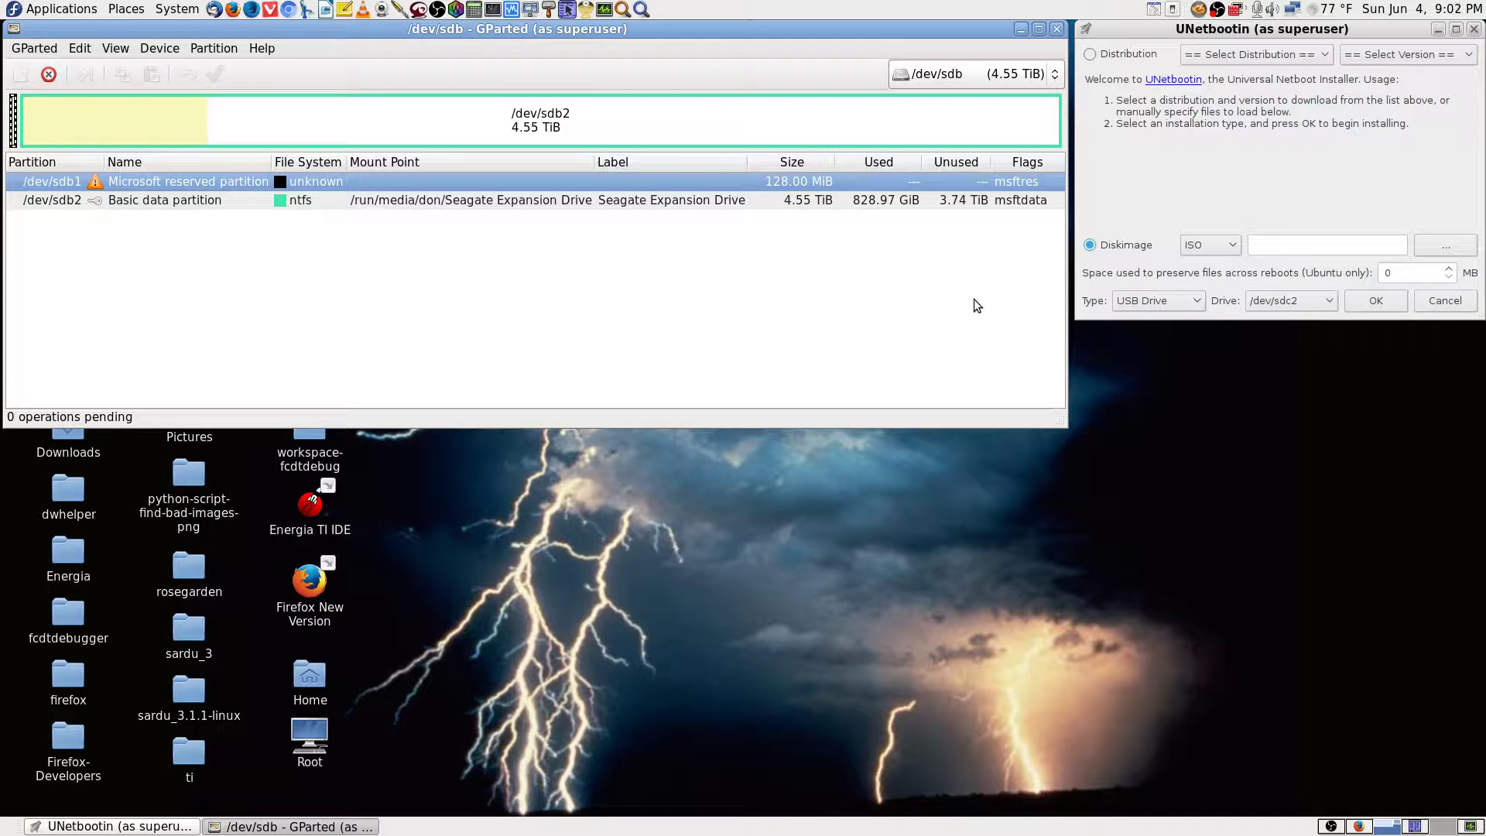
left_click(581, 203)
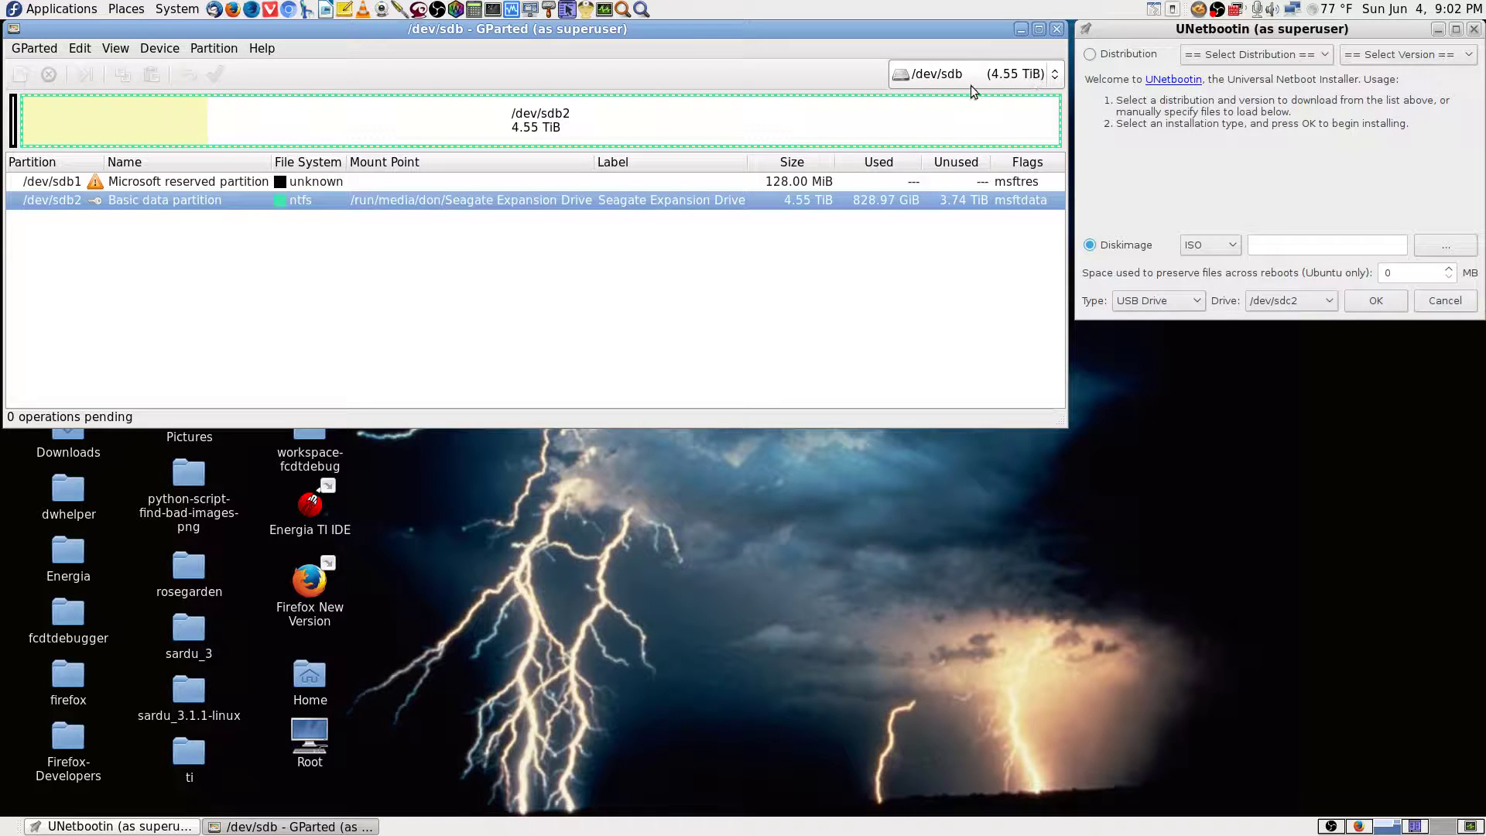
left_click(856, 176)
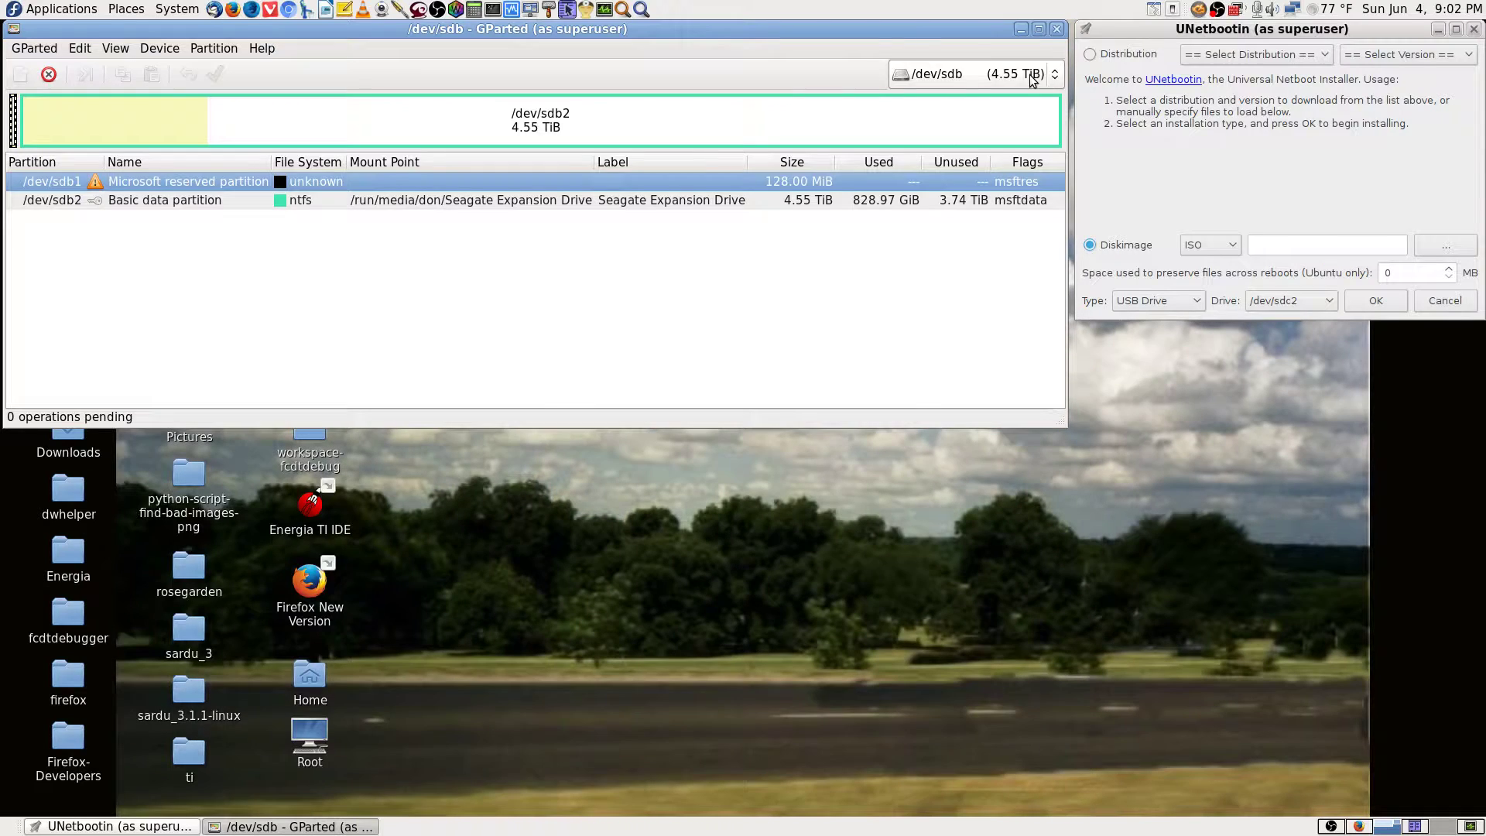
left_click(1030, 77)
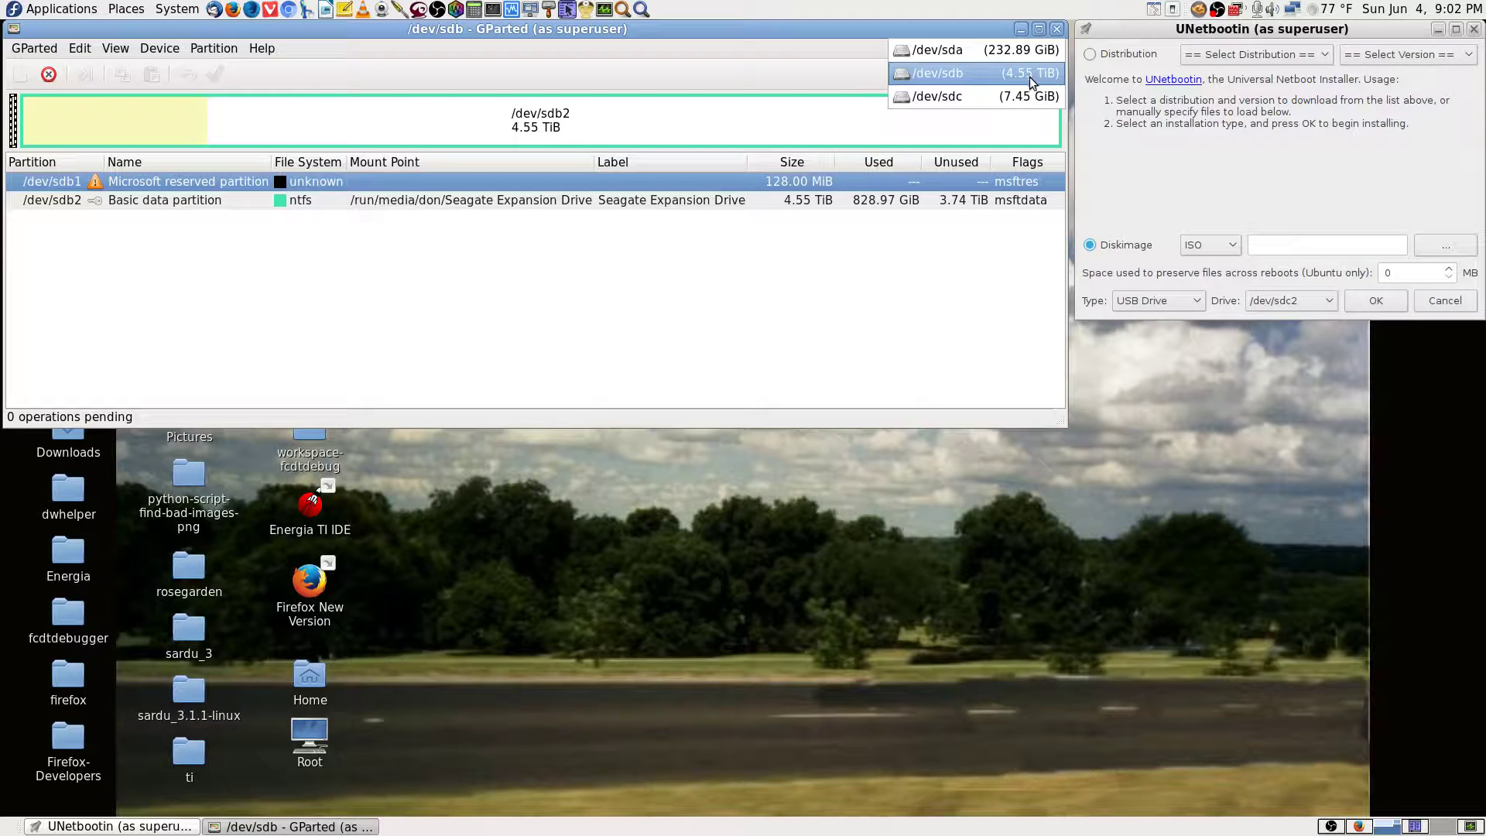
left_click(1019, 96)
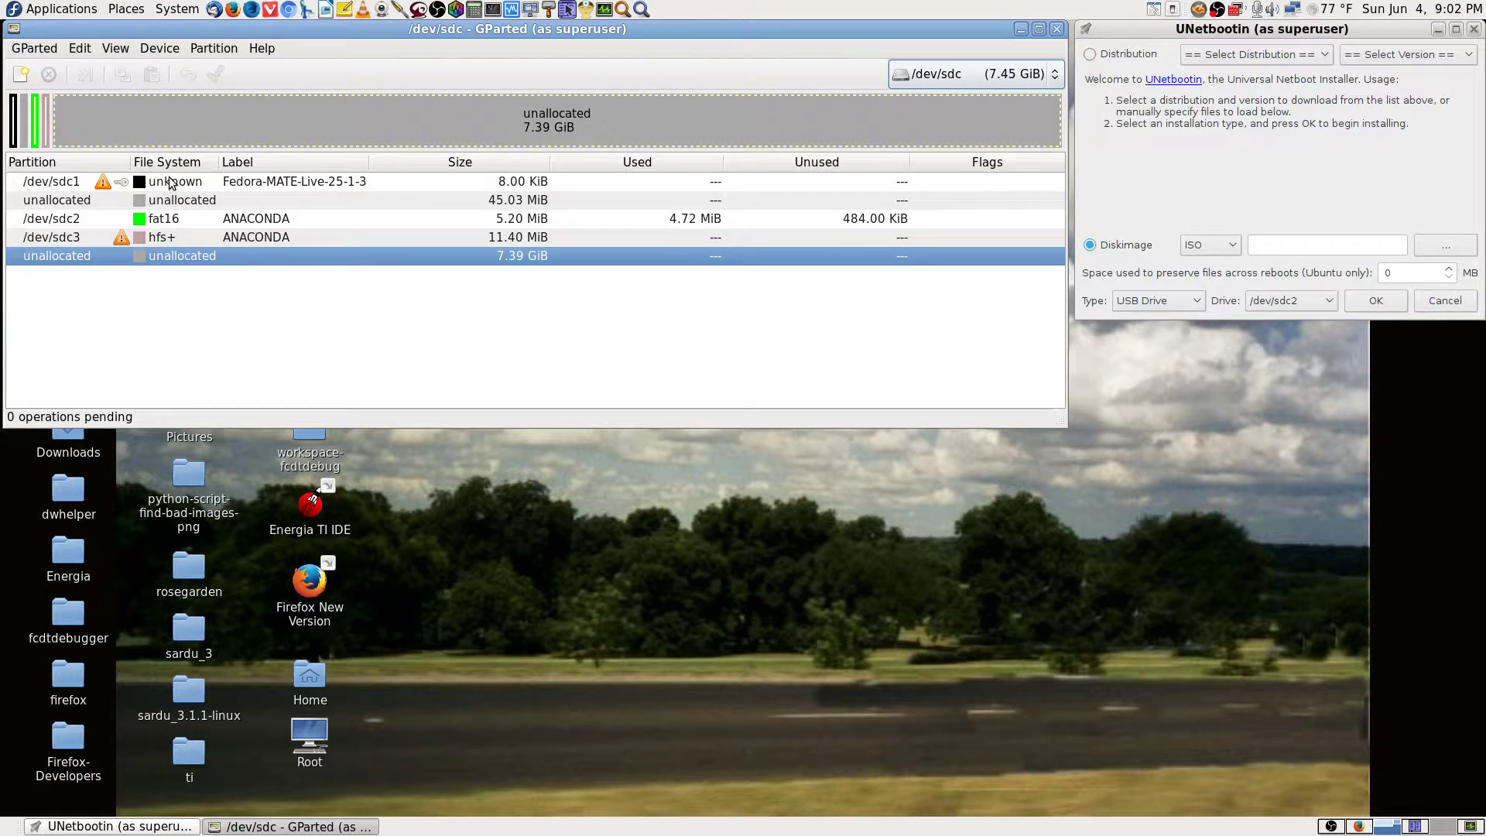
left_click(291, 186)
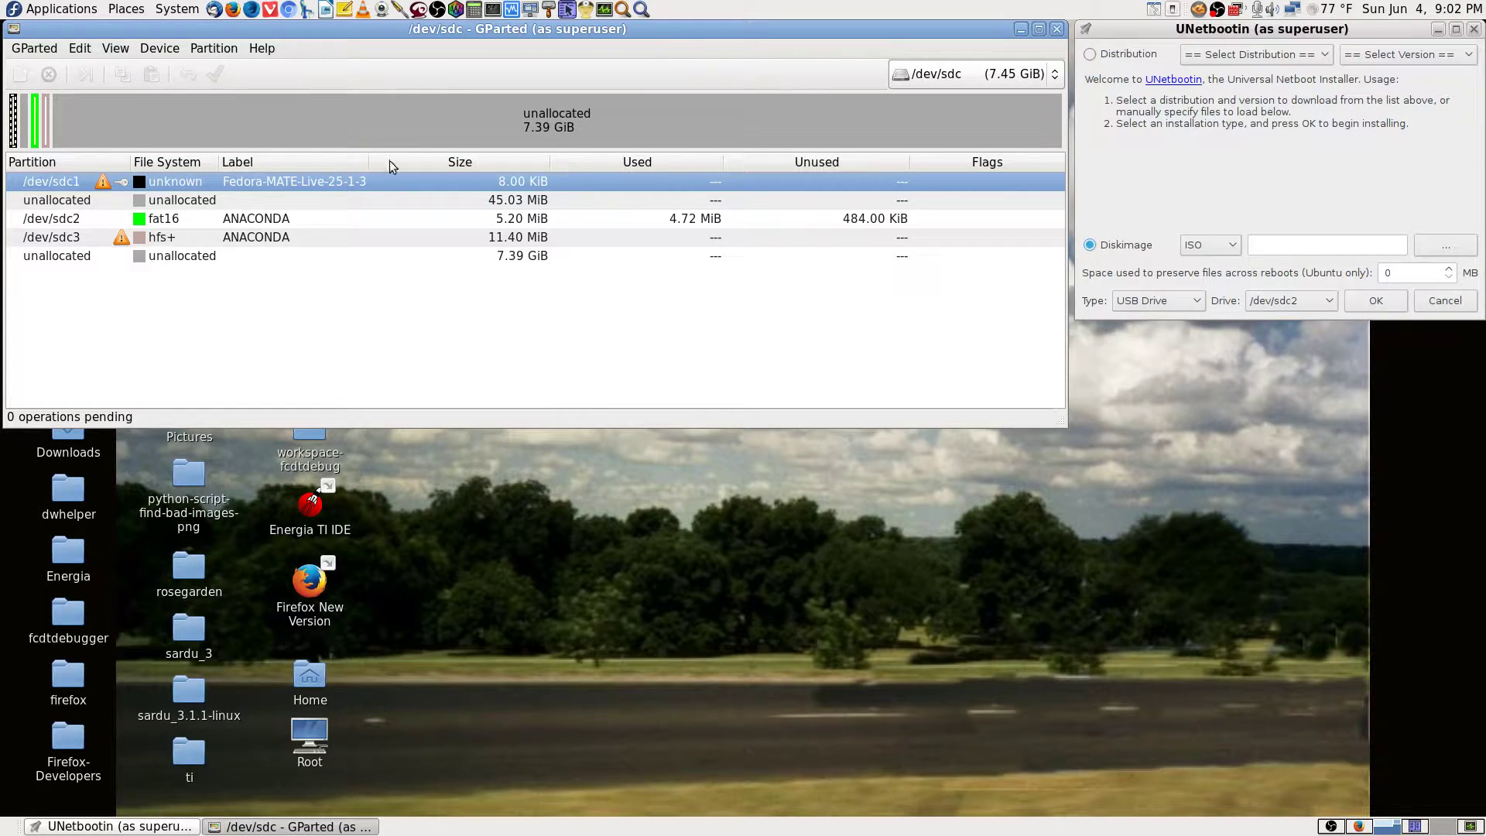
left_click(193, 233)
left_click(198, 178)
right_click(103, 183)
left_click(425, 360)
right_click(101, 181)
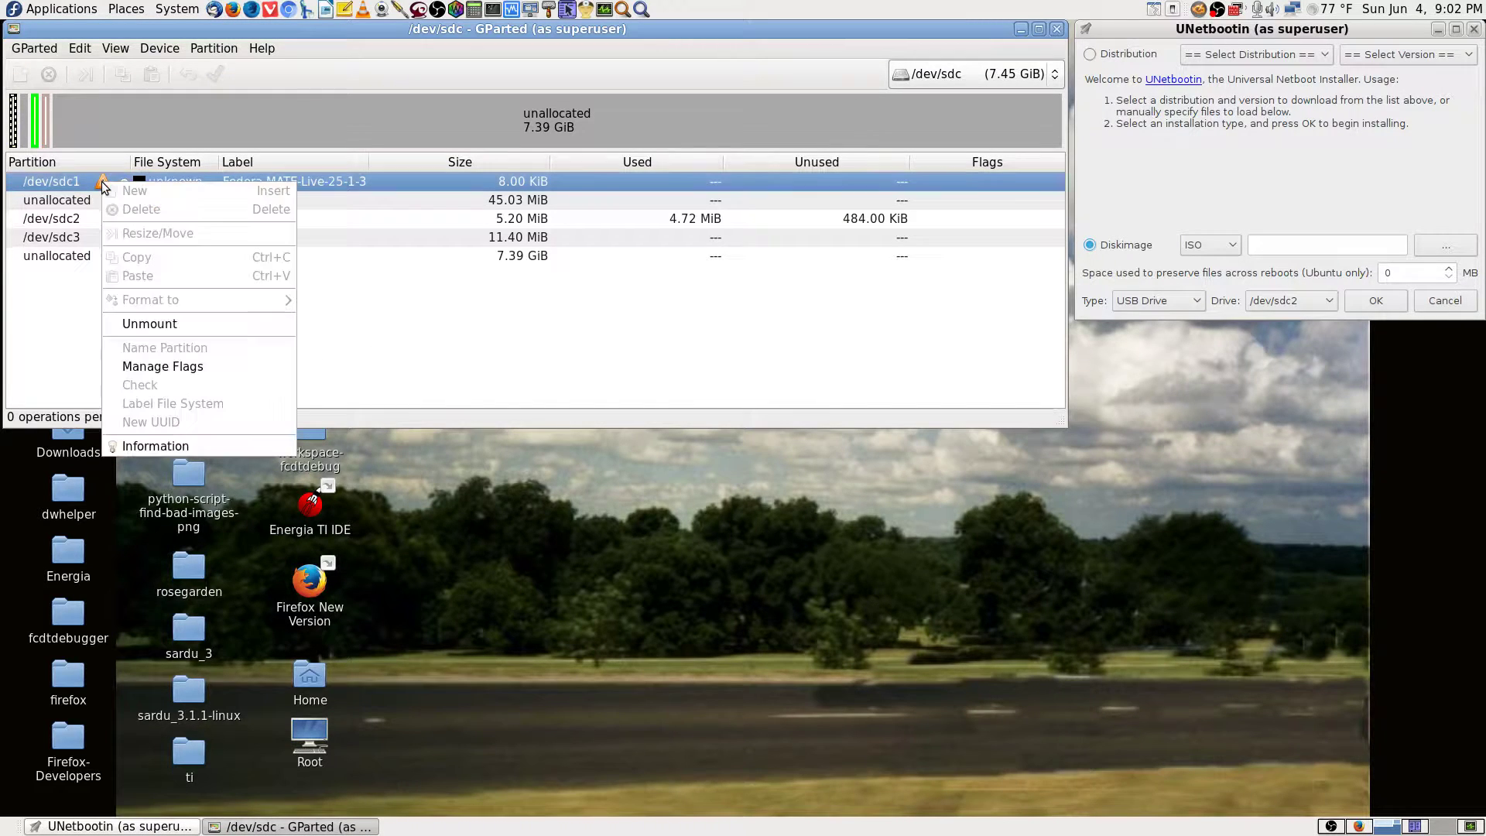
left_click(188, 365)
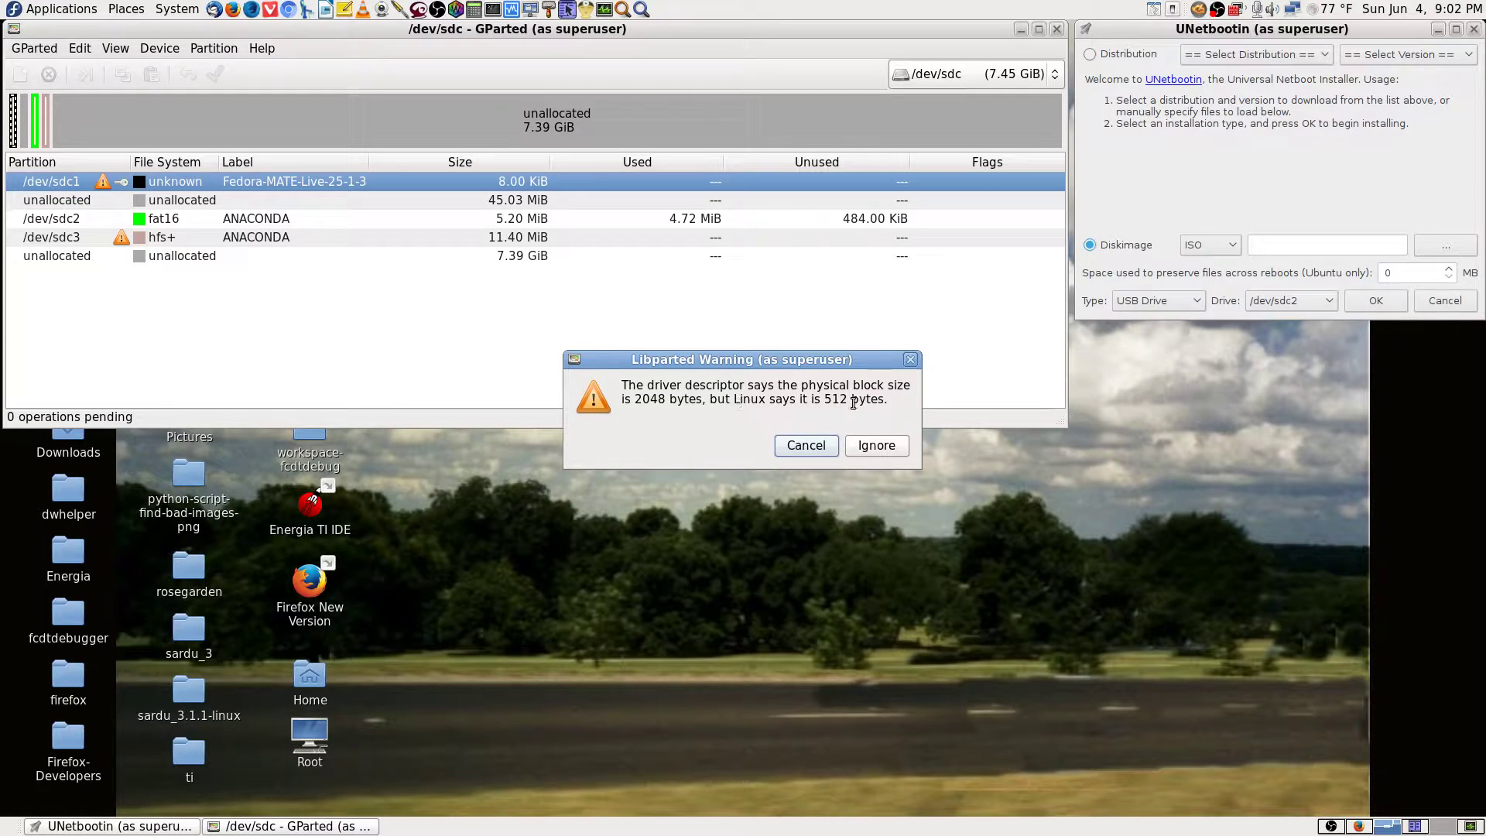
left_click(806, 447)
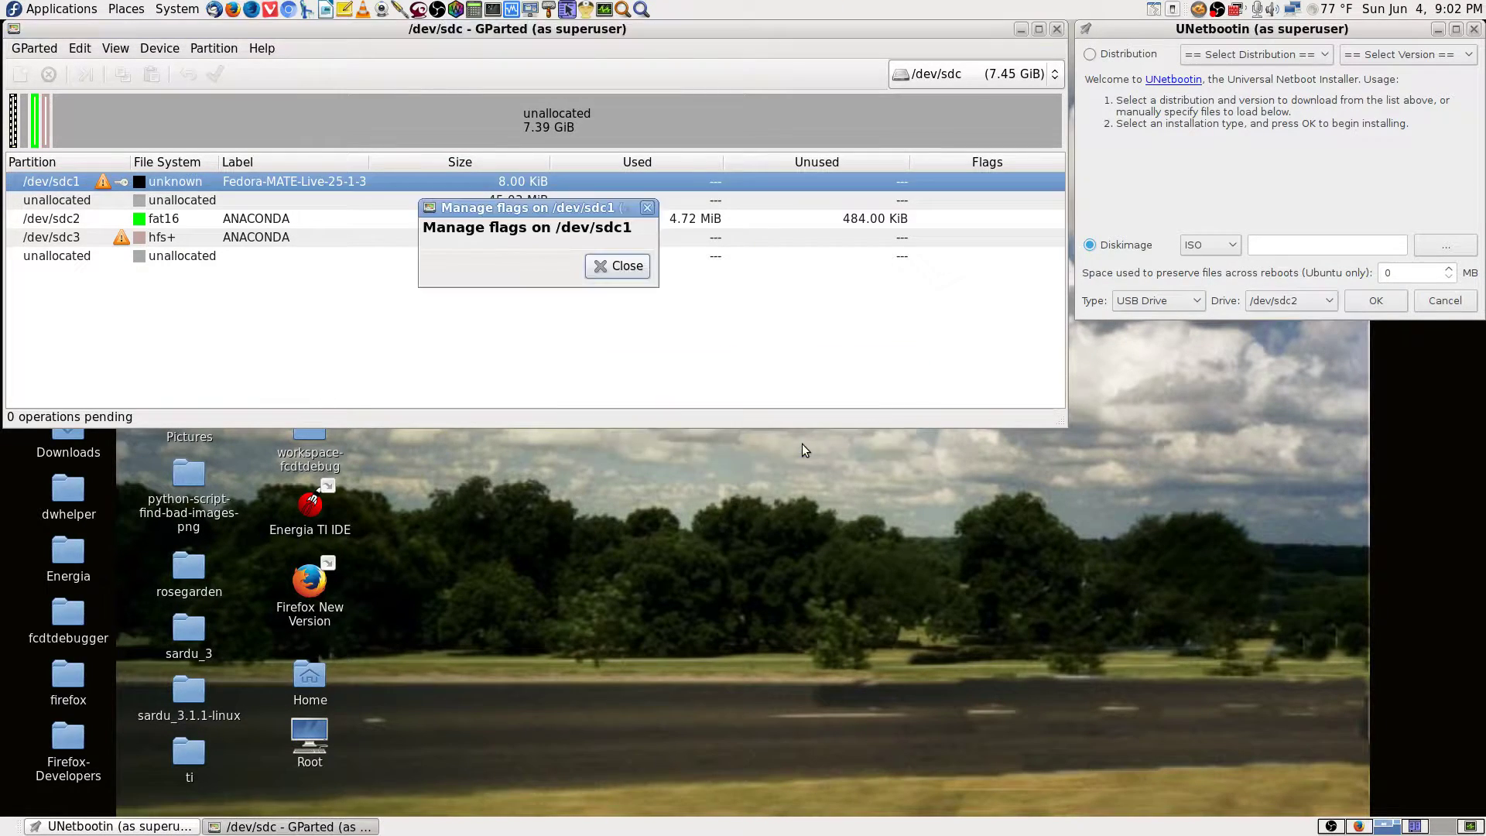
left_click(616, 267)
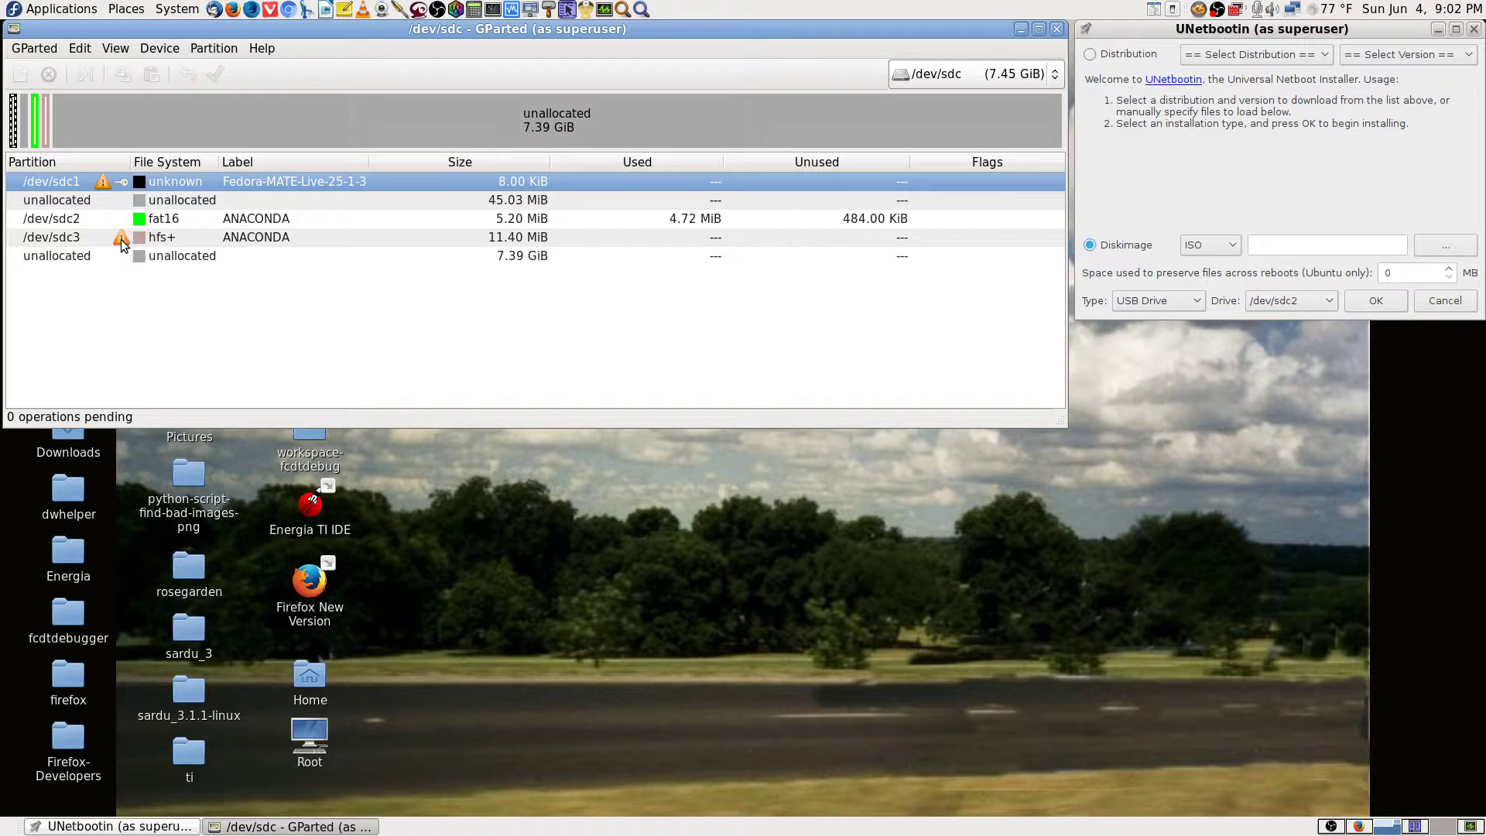
right_click(121, 239)
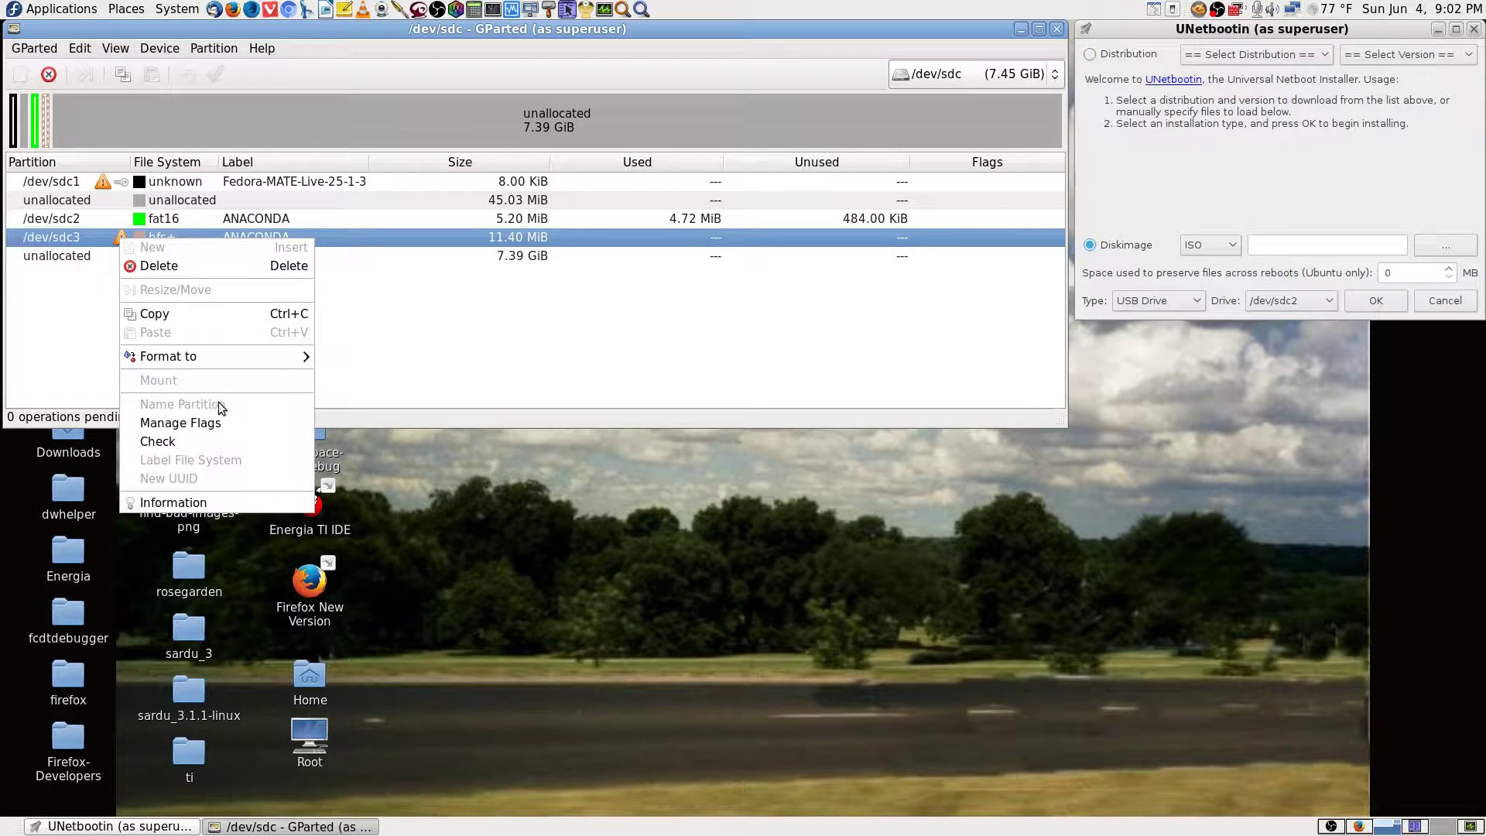
left_click(232, 502)
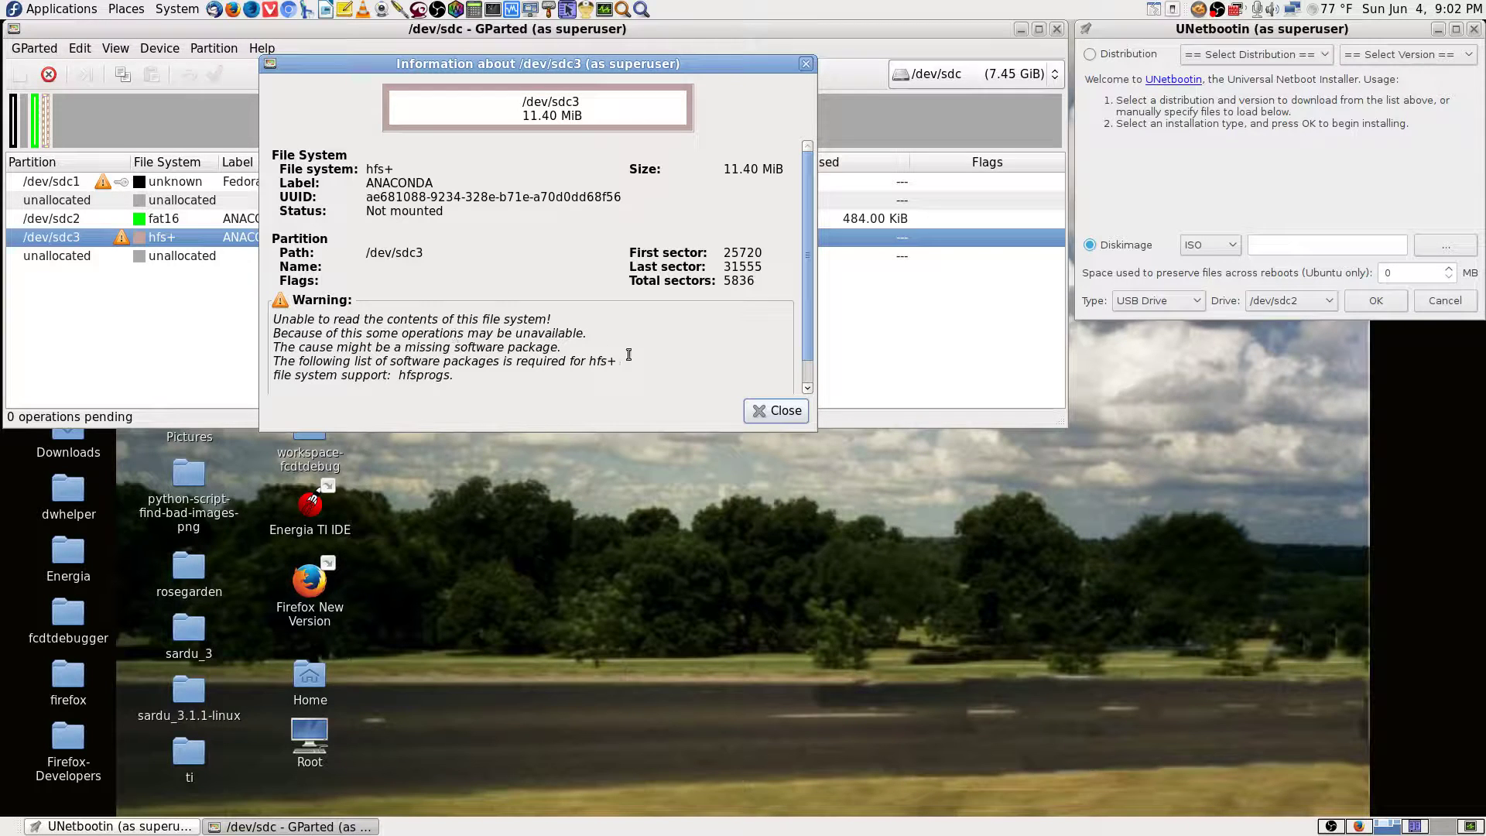
left_click(771, 412)
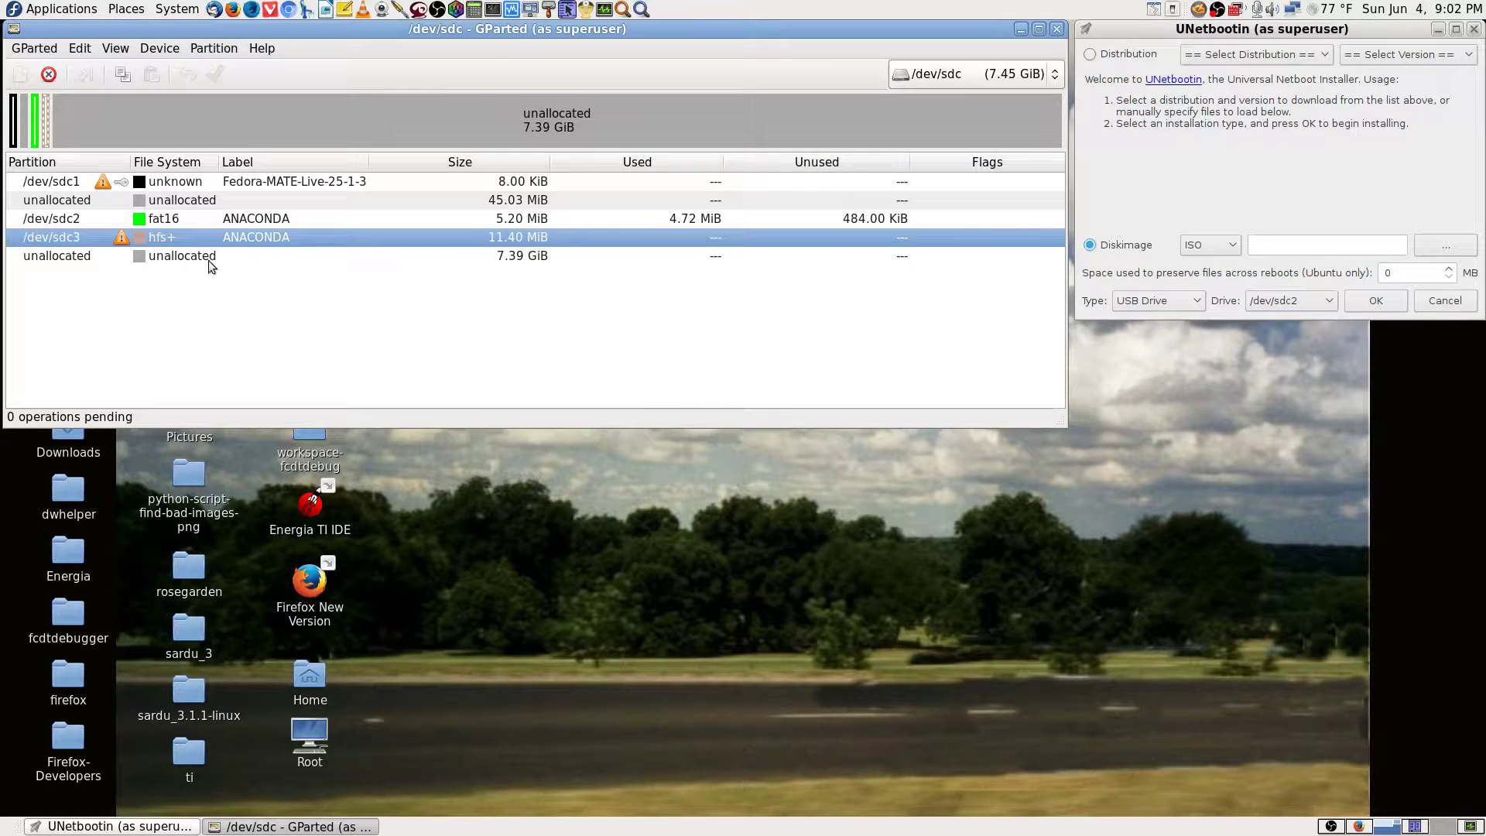
left_click(194, 216)
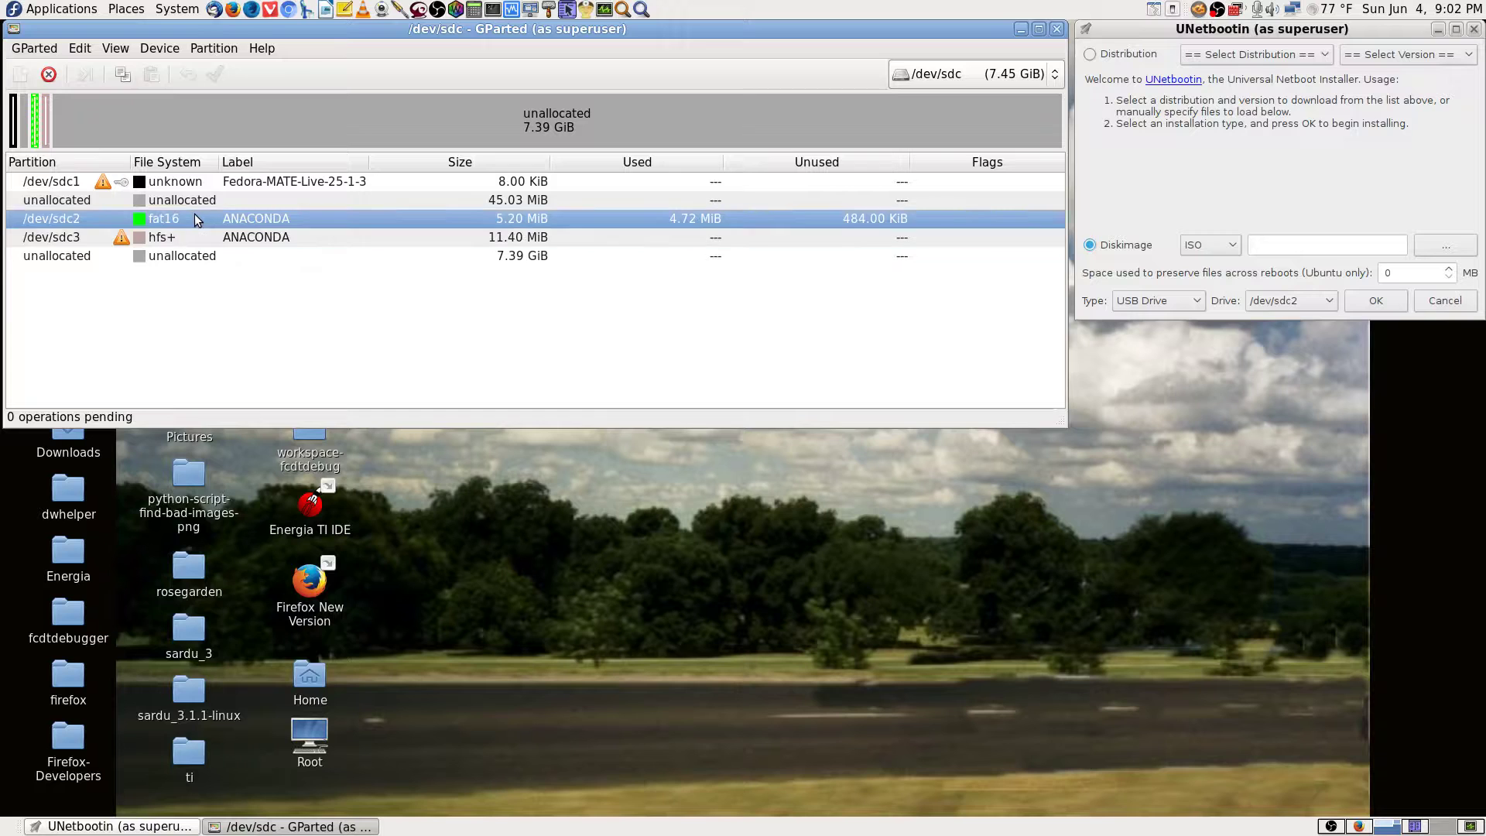
right_click(310, 214)
left_click(395, 478)
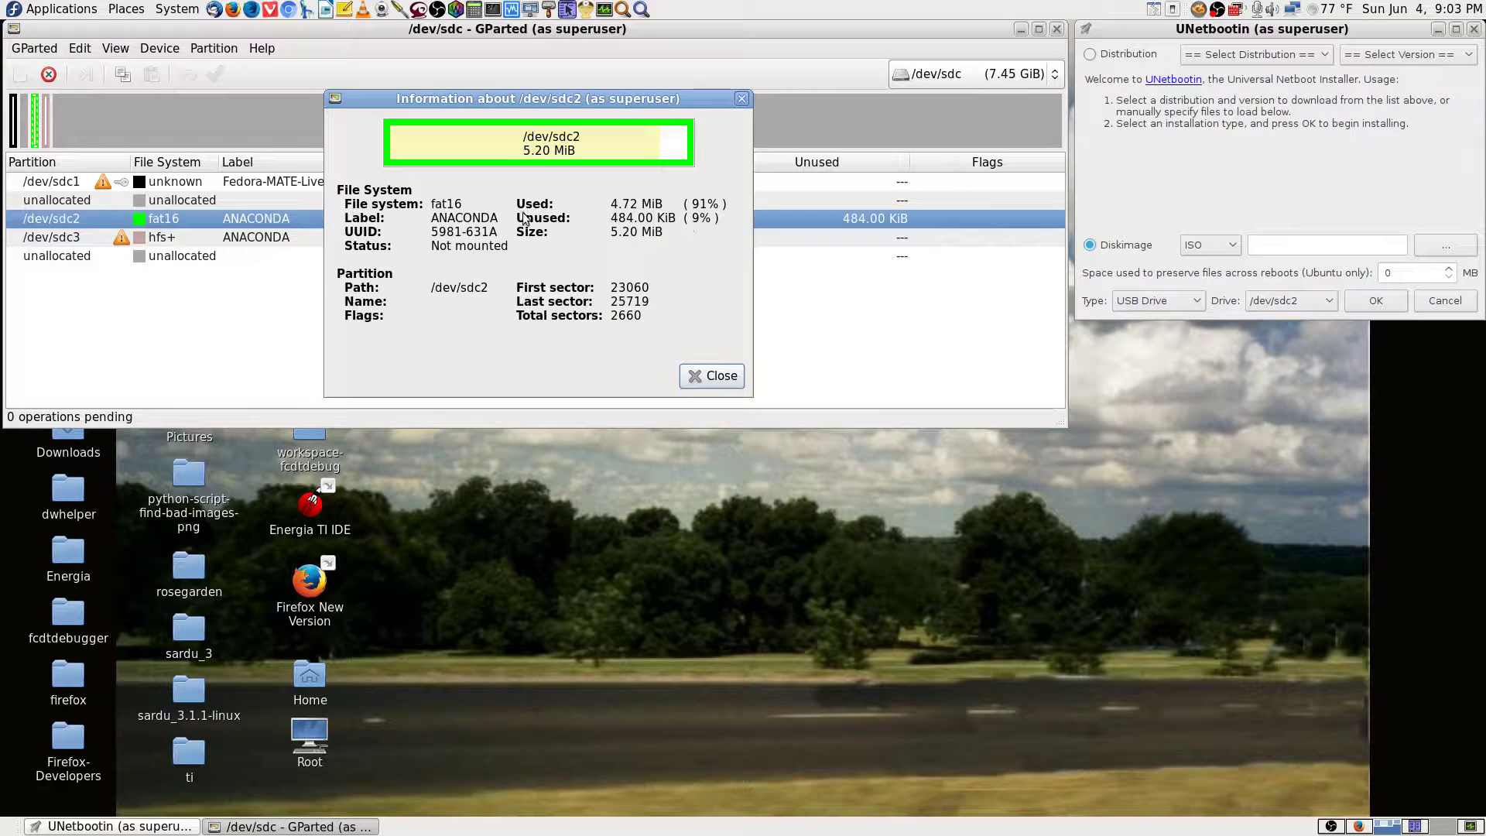
left_click(701, 375)
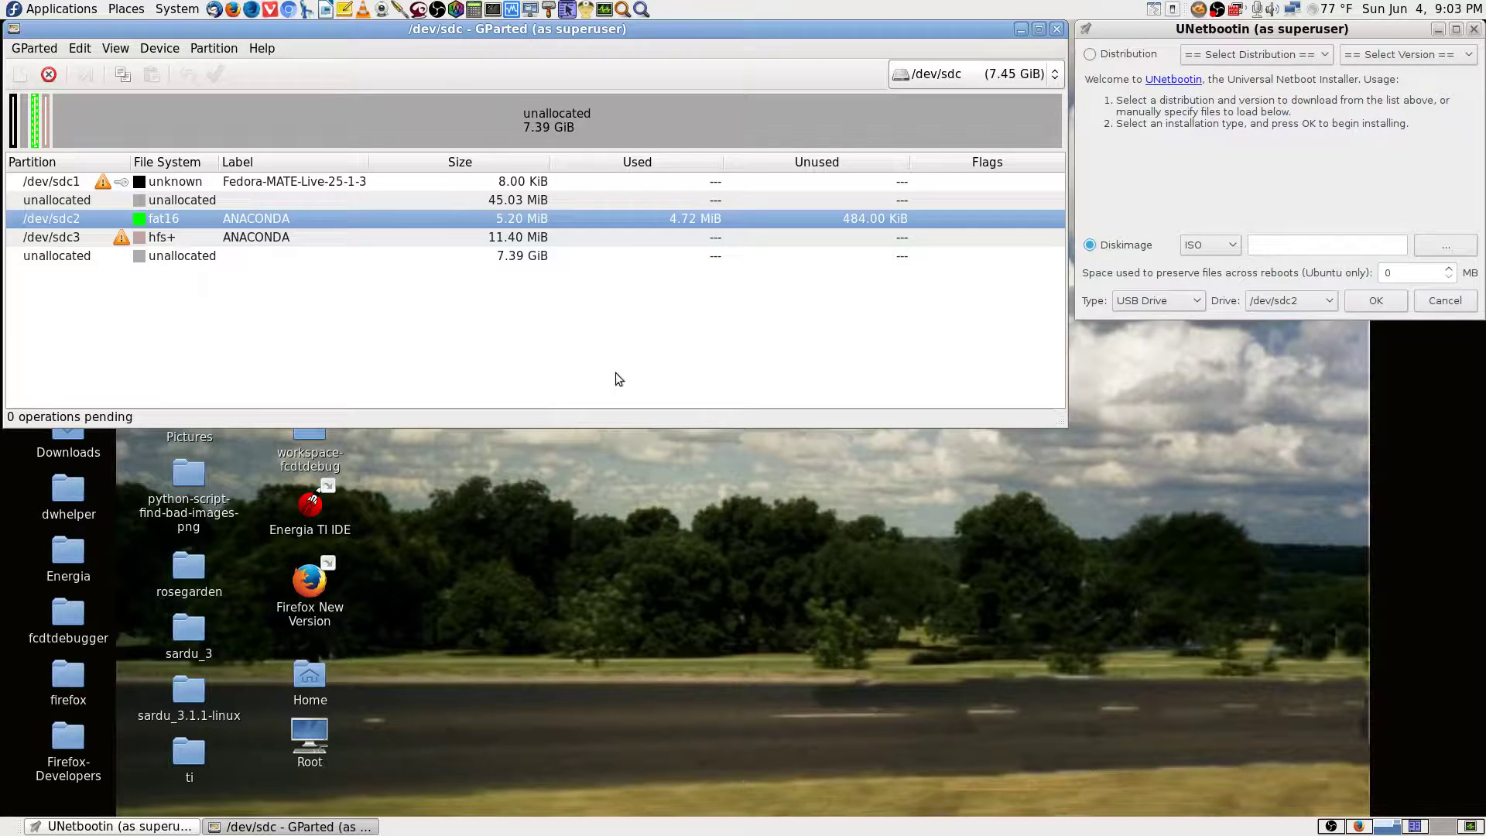
left_click(216, 256)
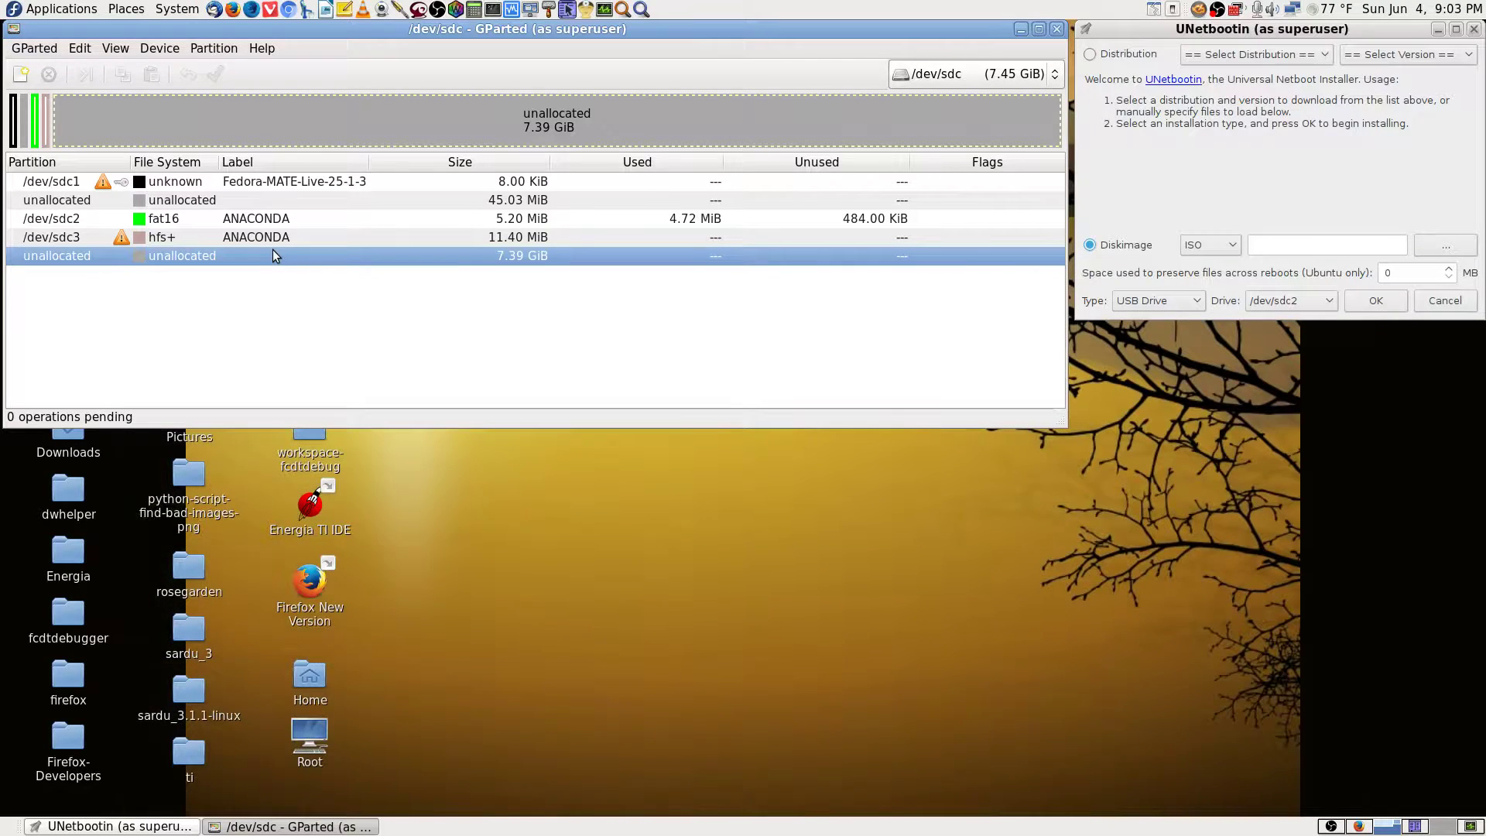
left_click(225, 204)
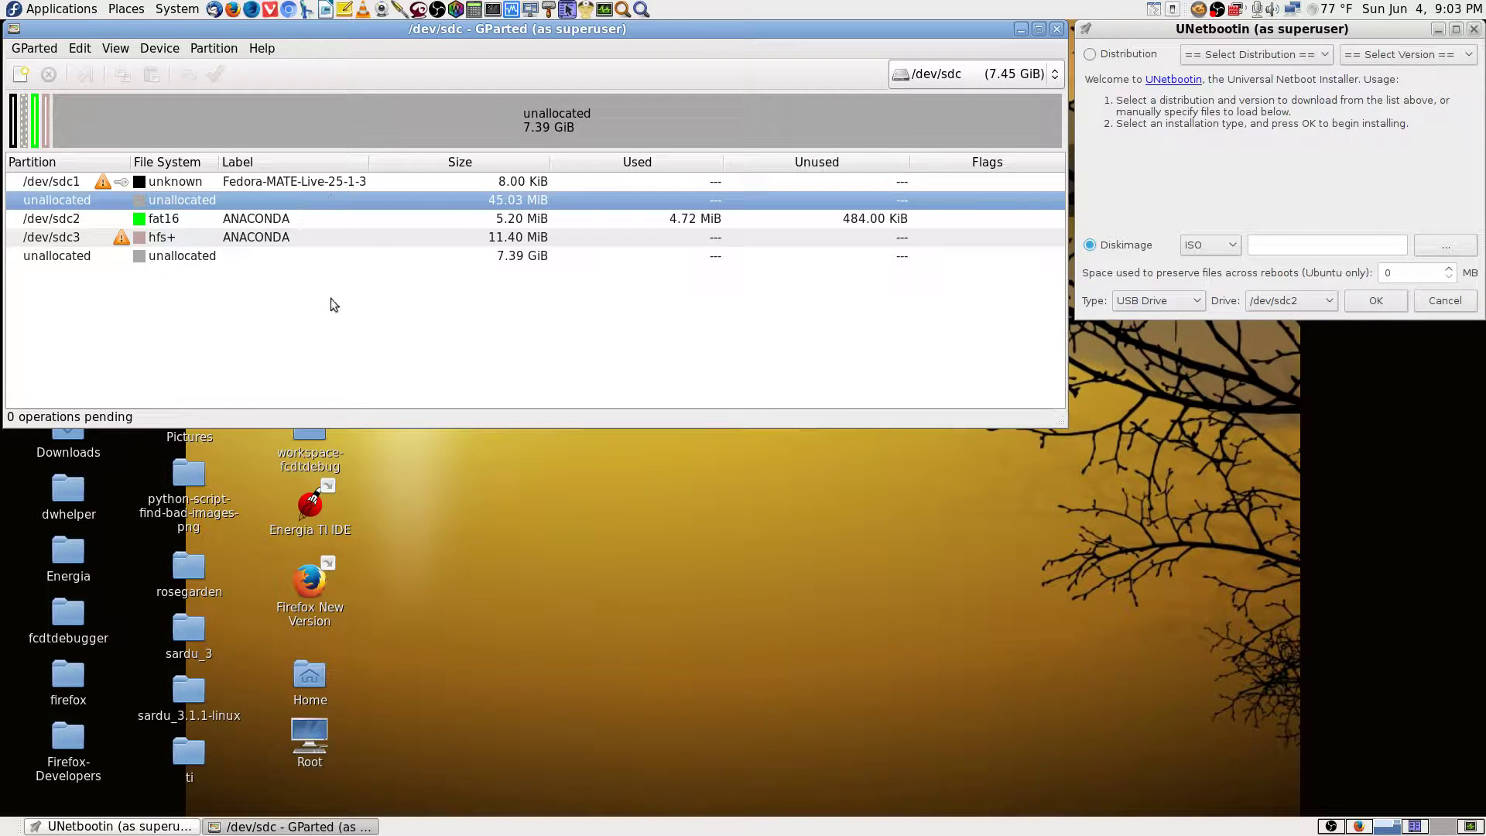
left_click(340, 184)
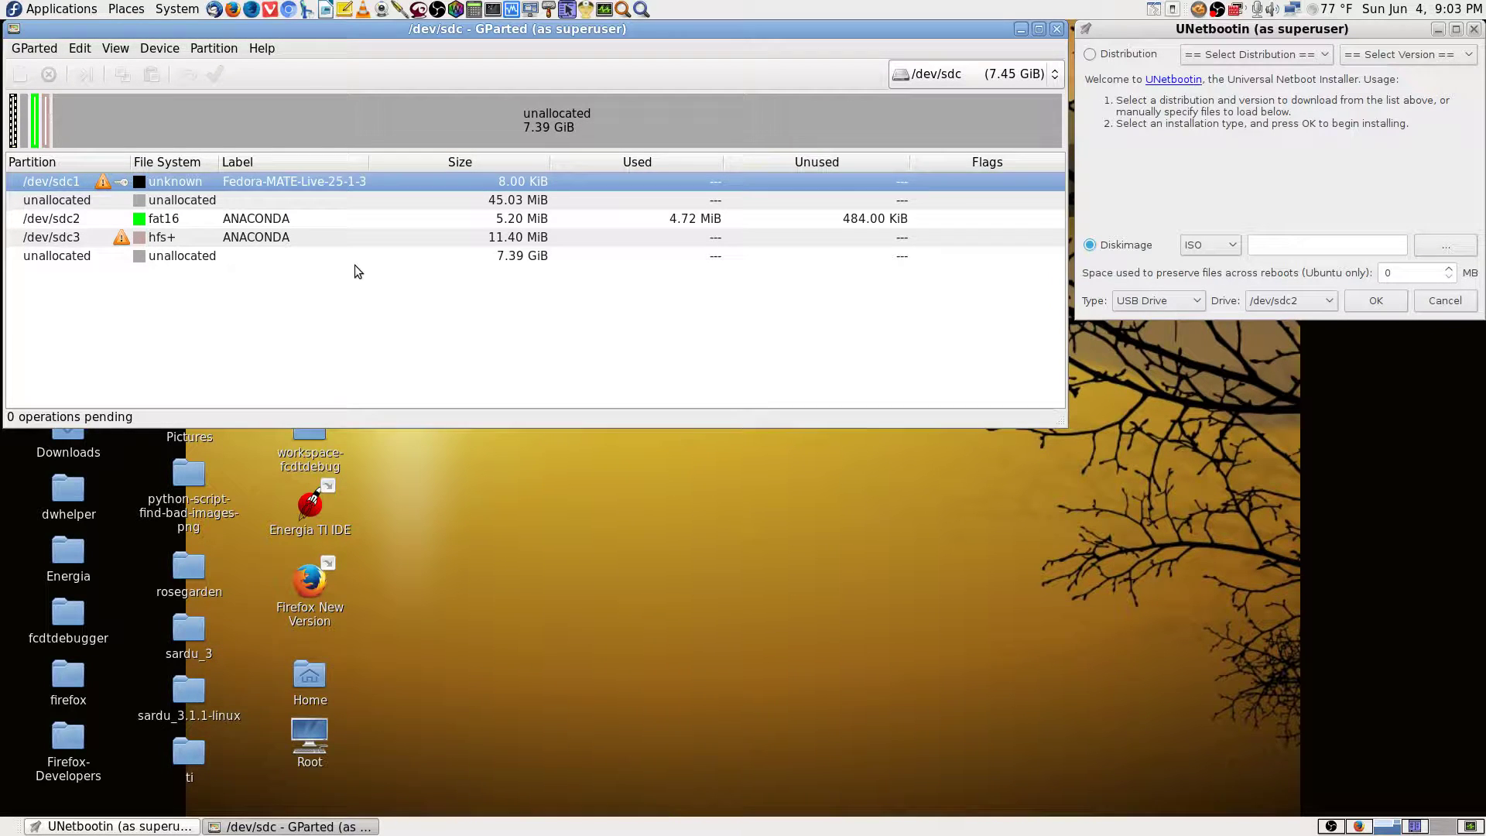
Switch the device view to /dev/sdb and back to /dev/sdc, then close UNetbootin.
left_click(974, 72)
left_click(976, 51)
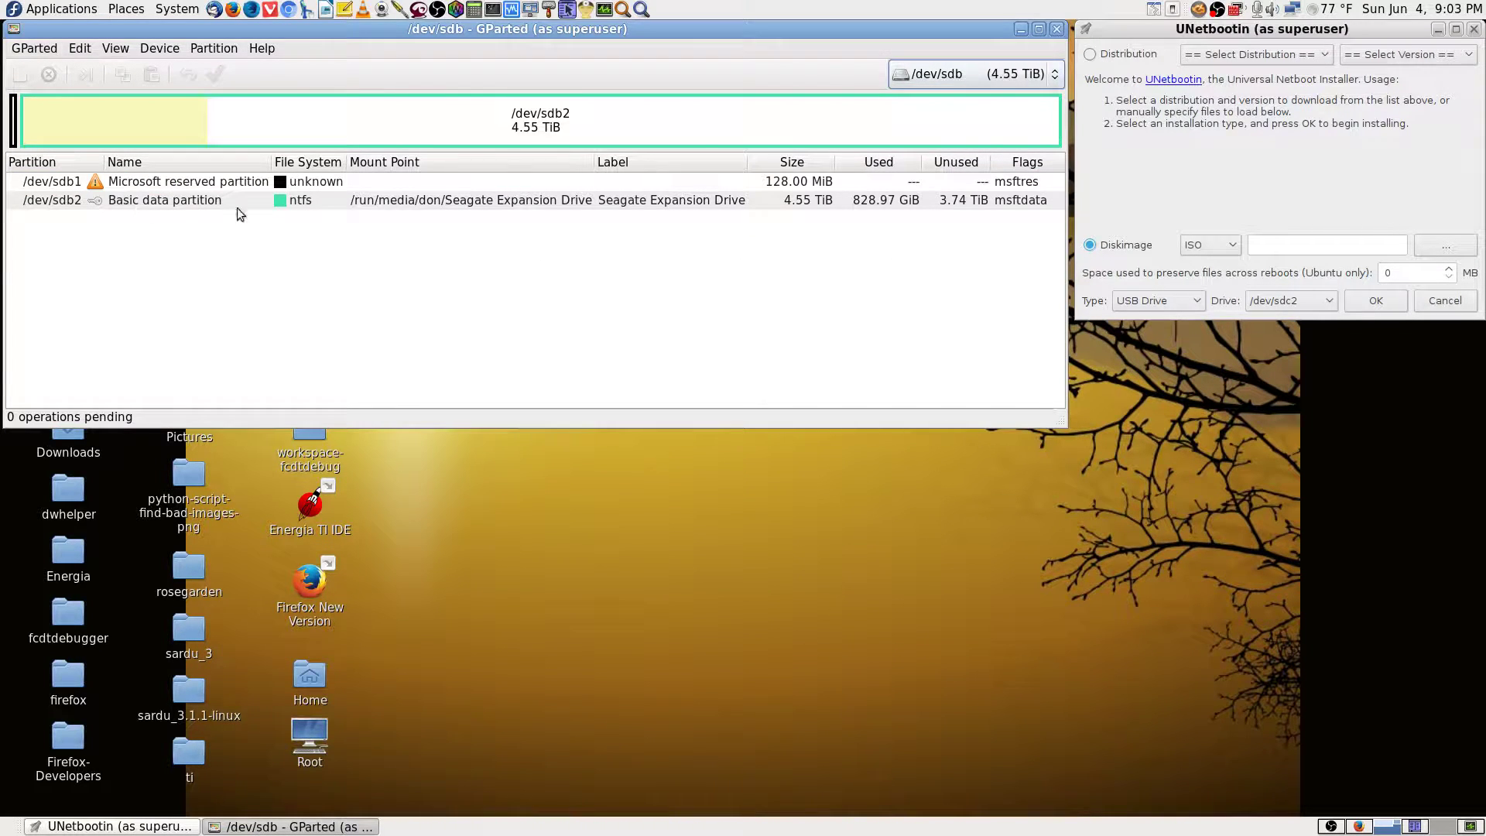
left_click(951, 77)
left_click(956, 97)
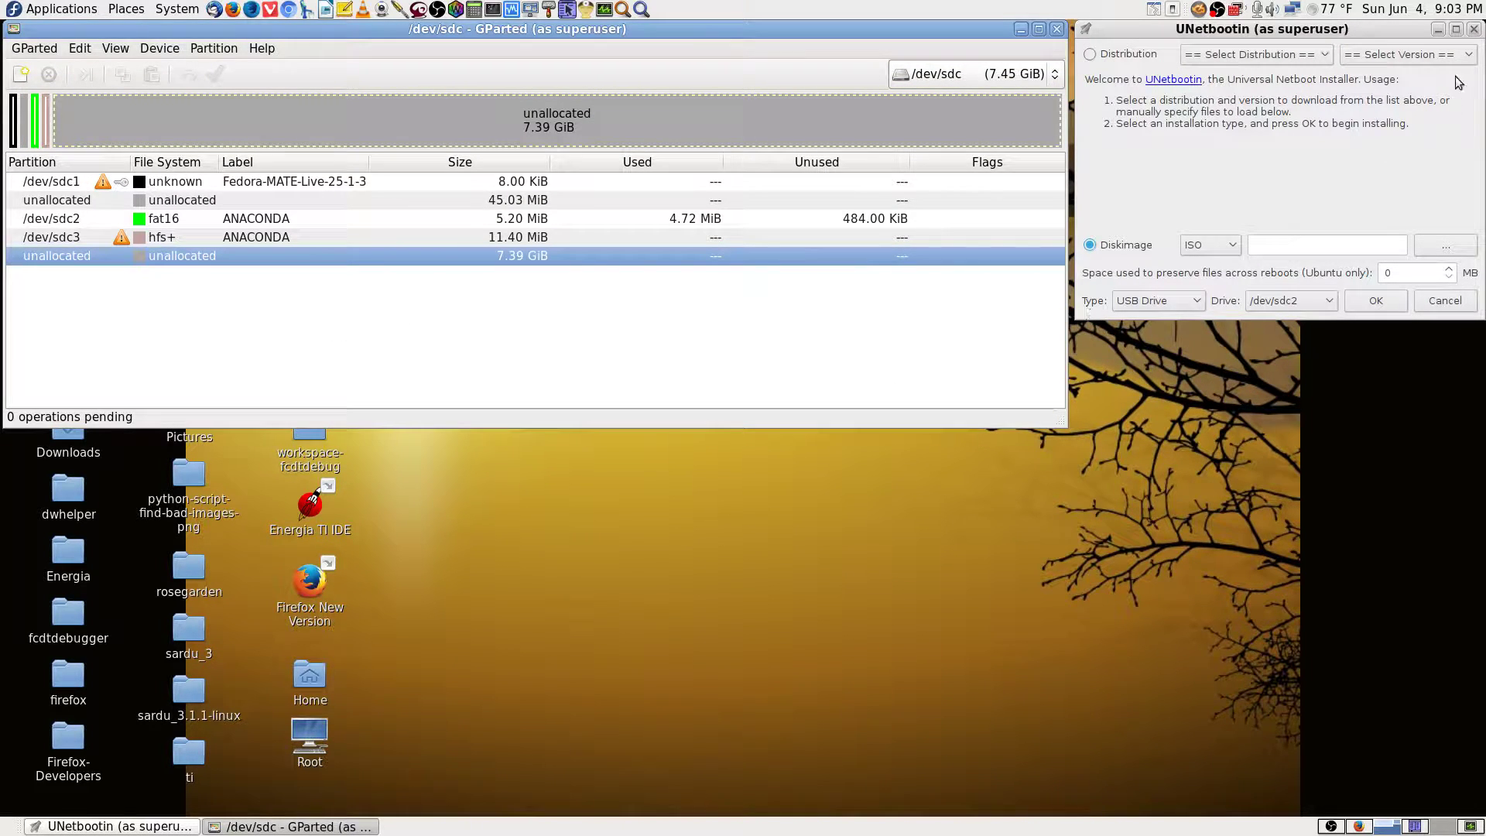
left_click(1474, 29)
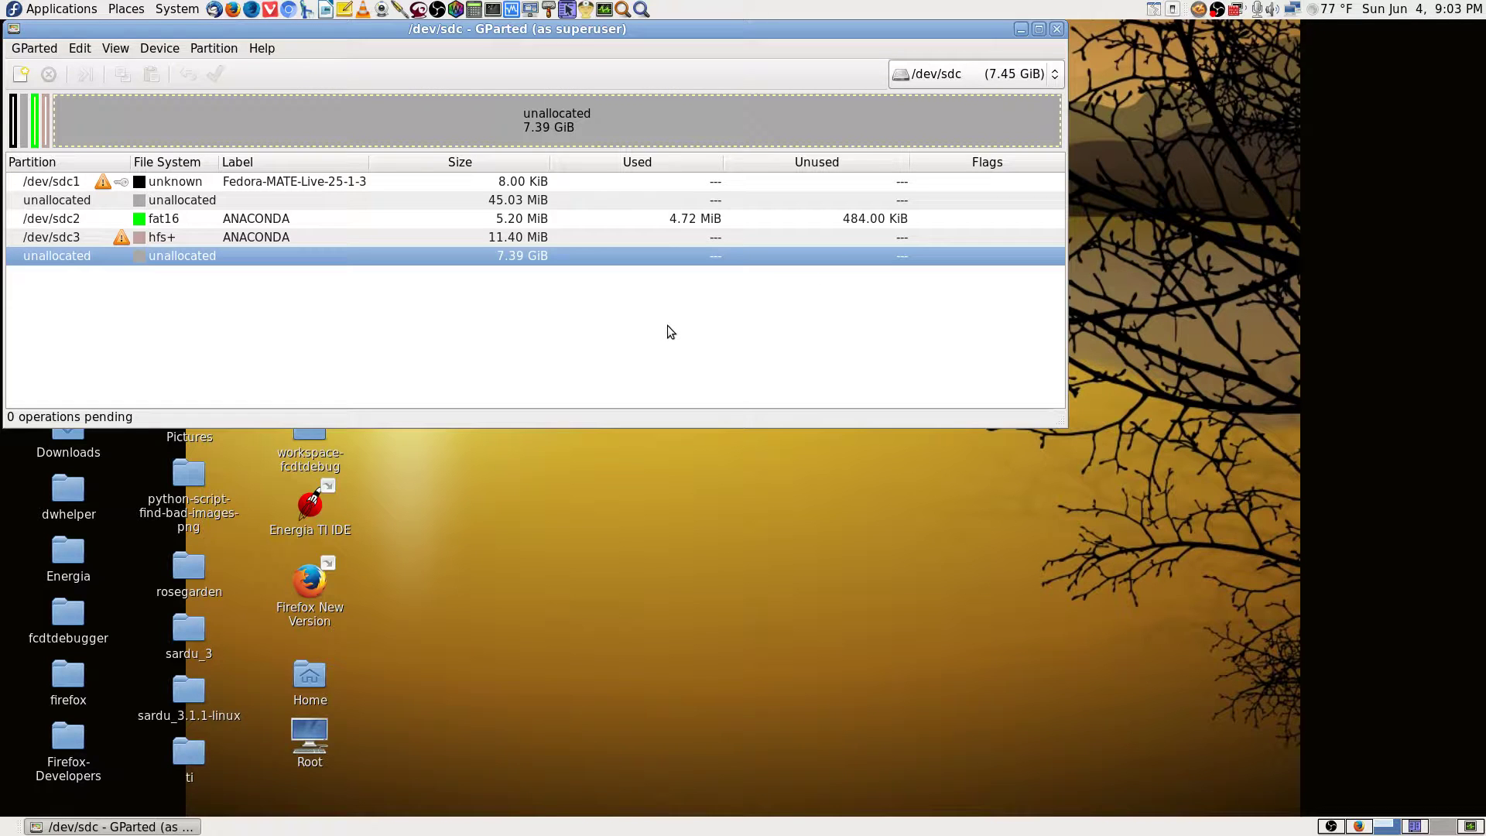
Check /dev/sdb once more, return to /dev/sdc, and close GParted.
left_click(996, 72)
left_click(992, 48)
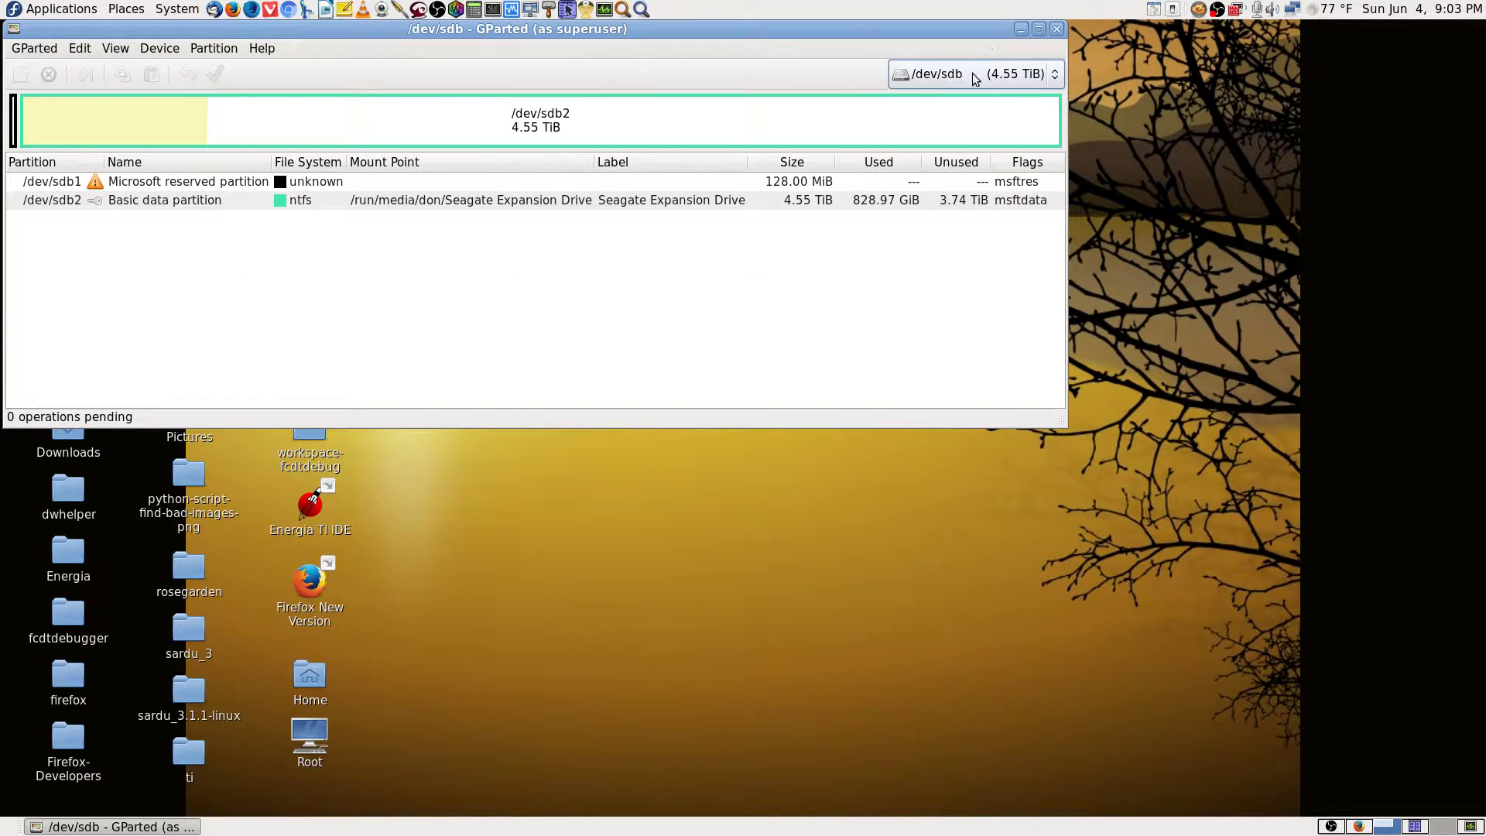
left_click(973, 72)
left_click(972, 99)
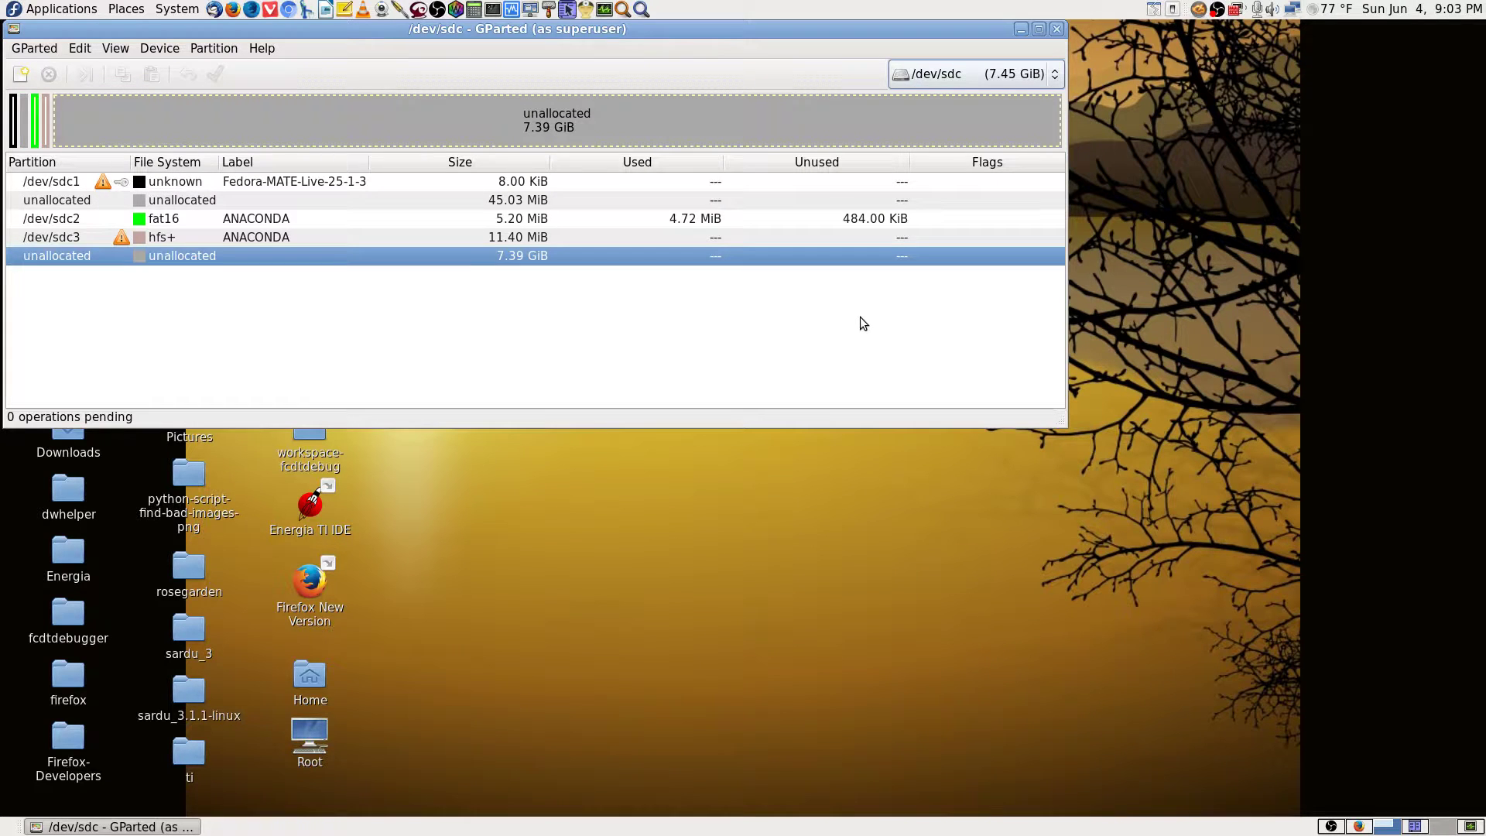
left_click(1056, 30)
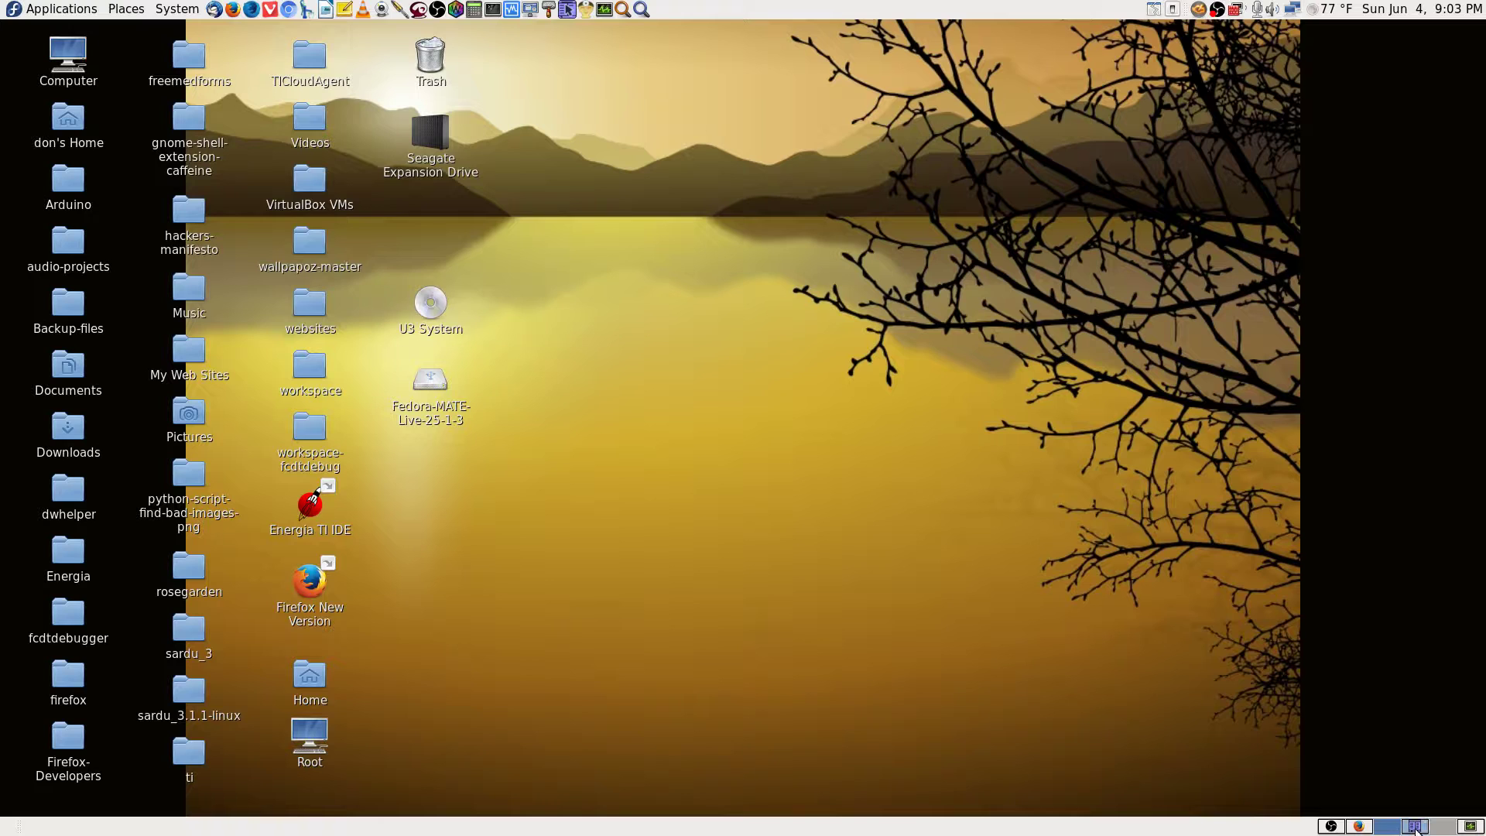
Cycle past the OBS and Firefox UNetbootin workspaces and land on the Krusader workspace.
left_click(1358, 826)
left_click(1358, 827)
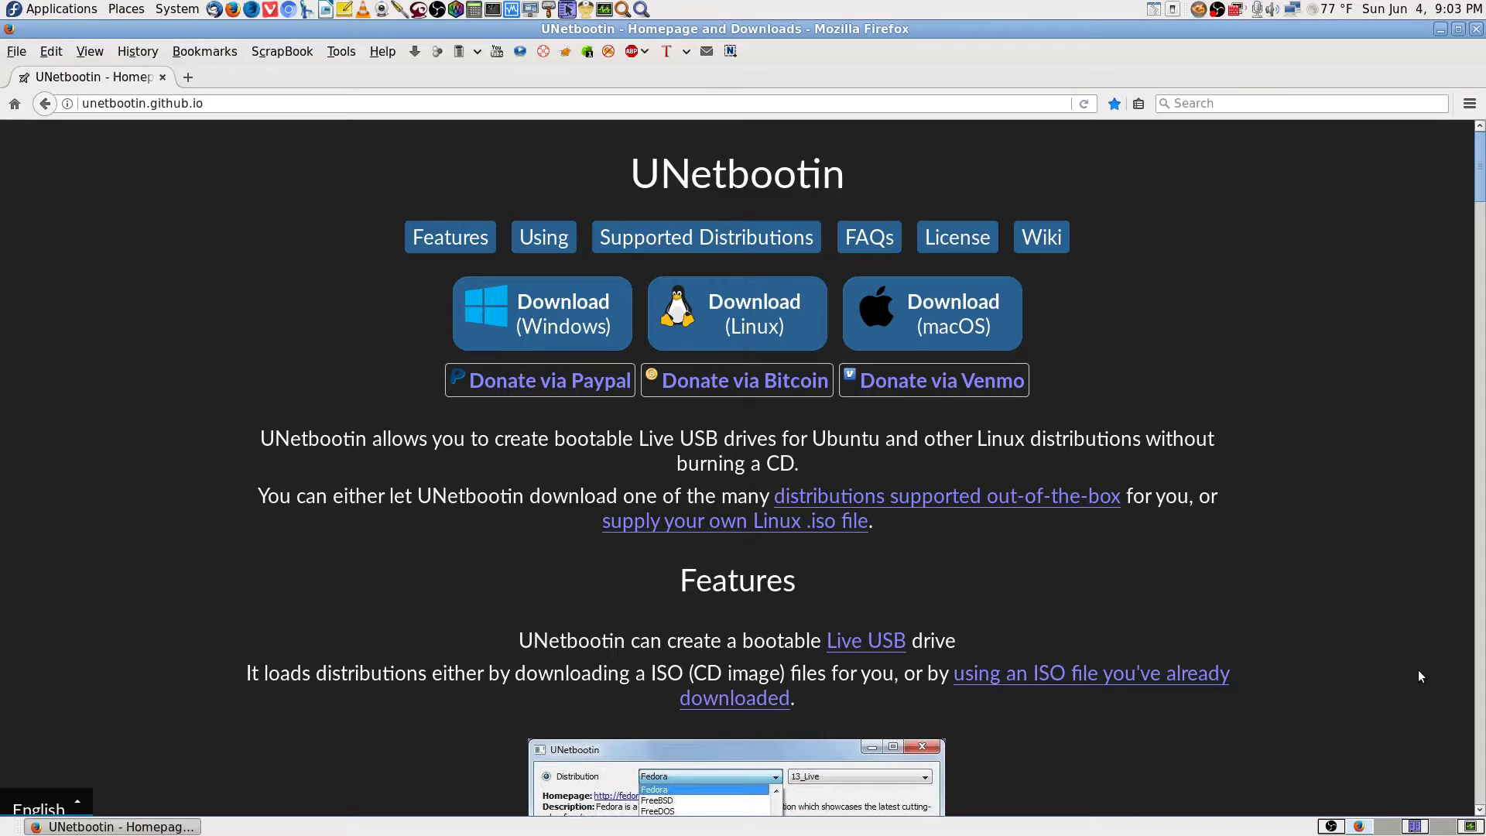
left_click(1477, 29)
left_click(1331, 826)
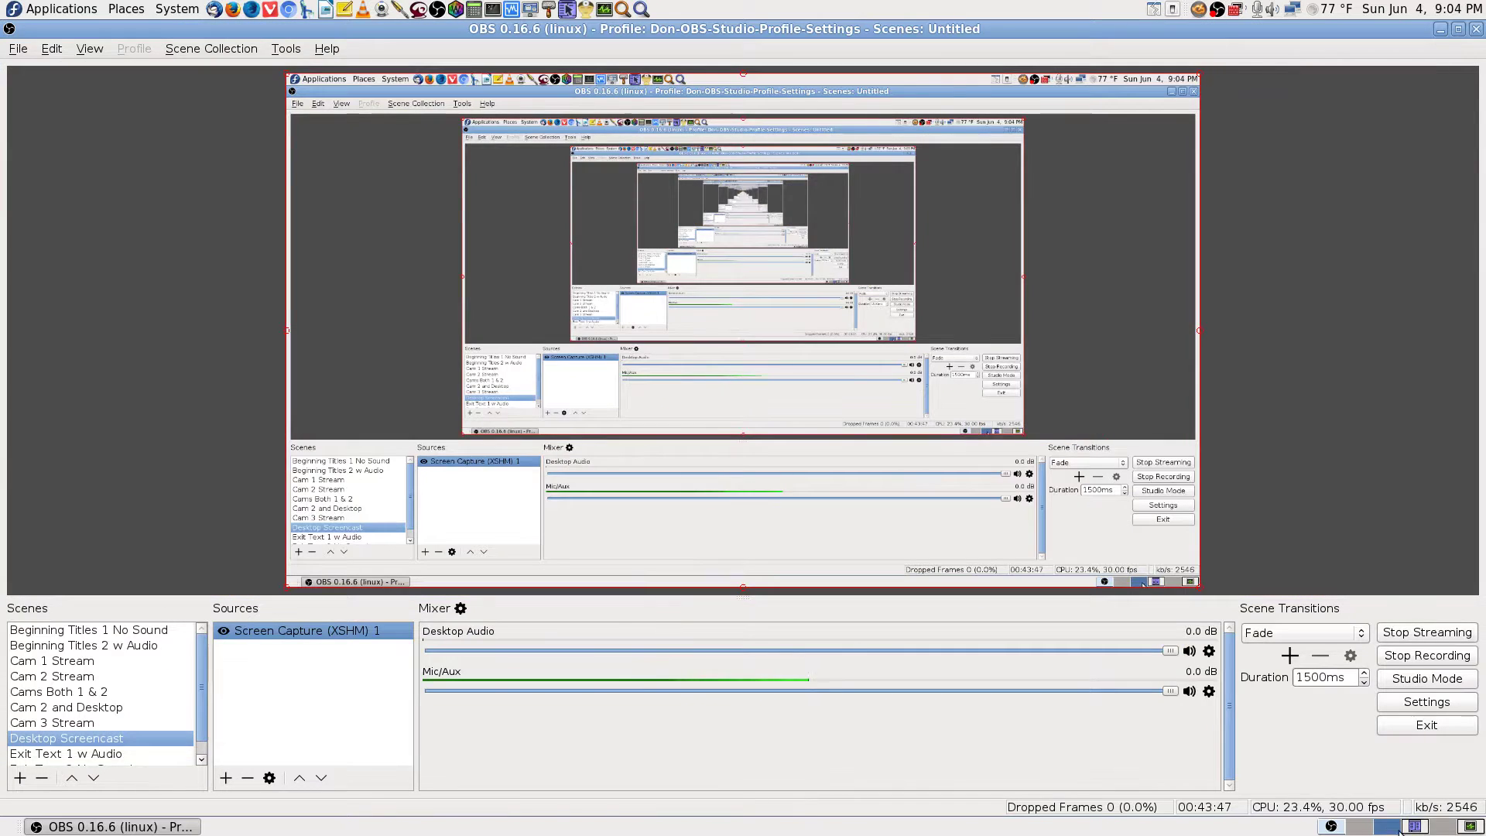
left_click(1414, 827)
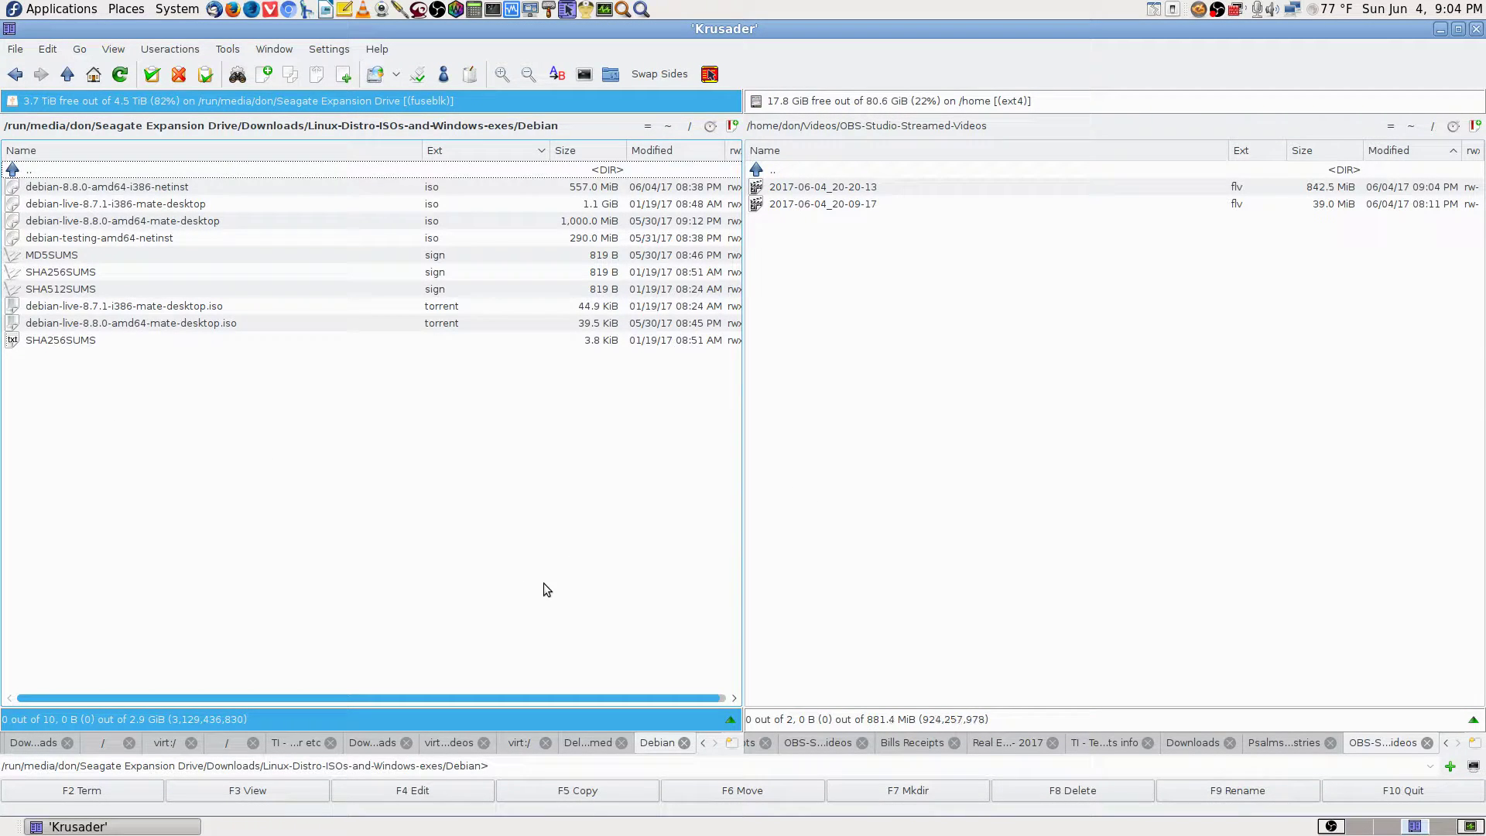
In the right panel, go from Home through Downloads into Linux-Distro-ISOs-and-Windows-exes.
left_click(1411, 127)
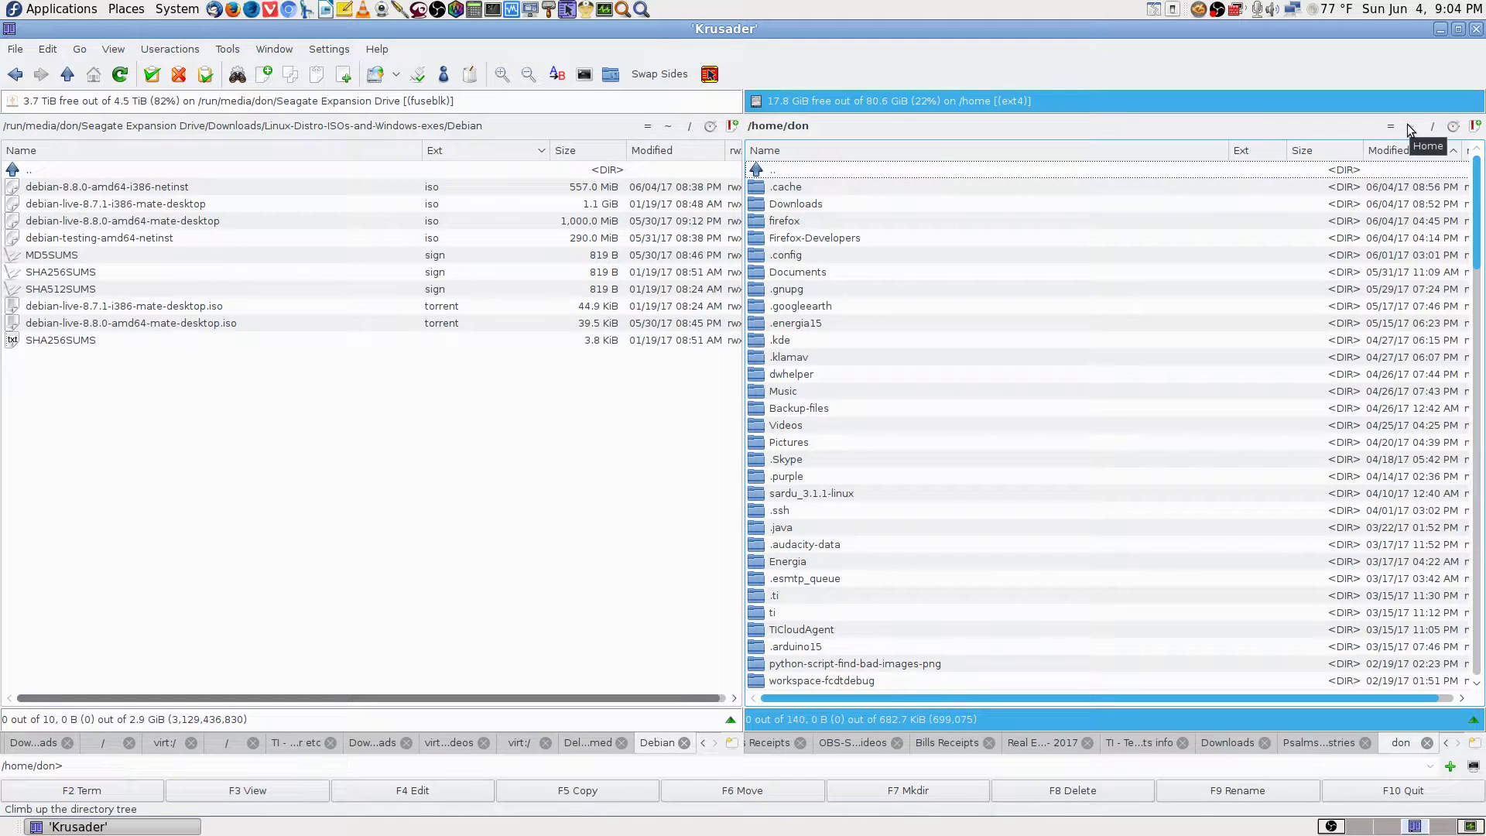
type("do")
key("Return")
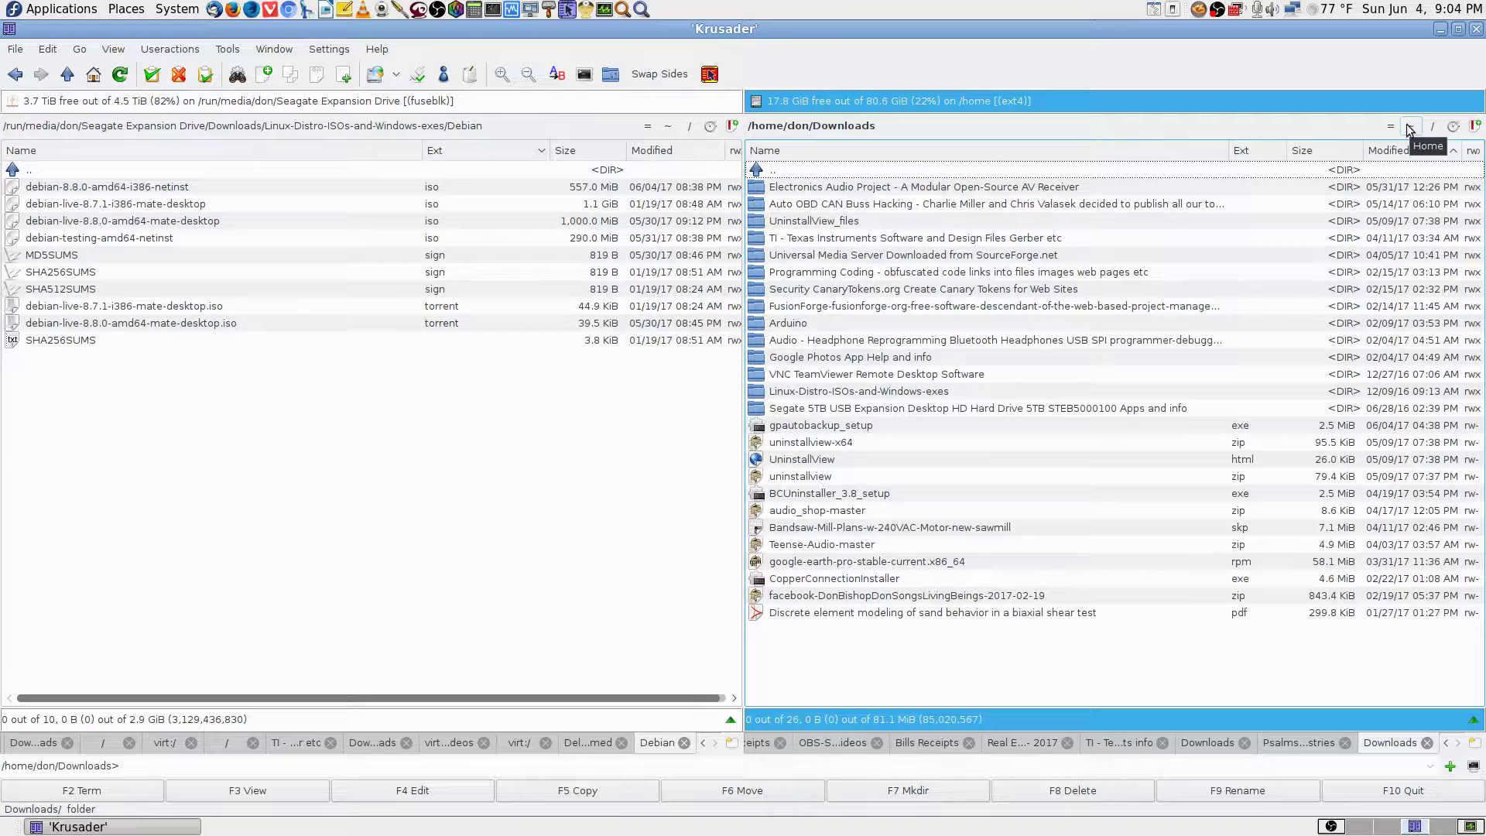
type("li")
key("Return")
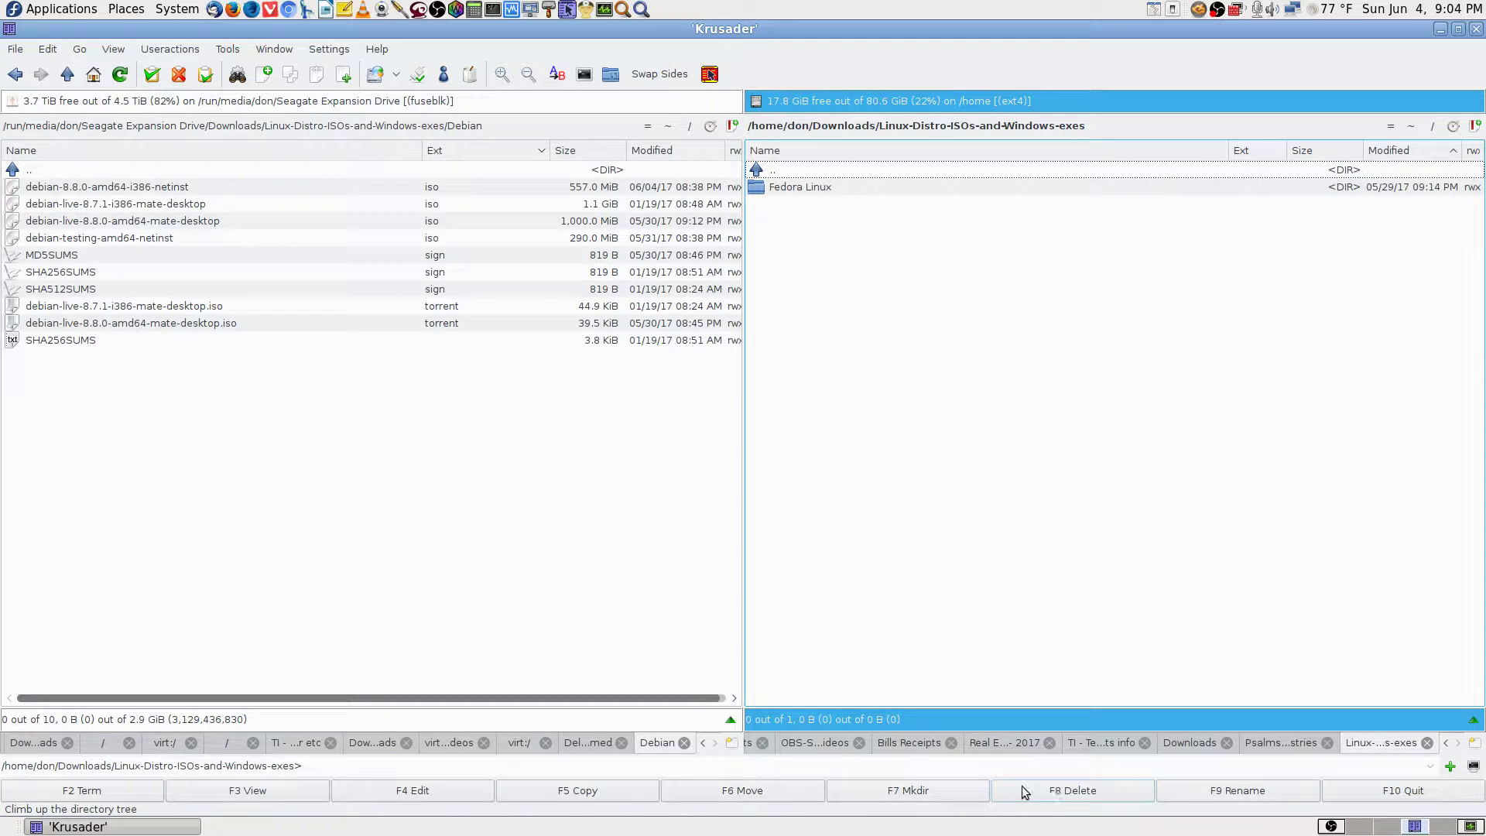
Create and enter a Debian folder, then start copying debian-live-8.8.0-amd64-mate-desktop.iso into it.
left_click(937, 792)
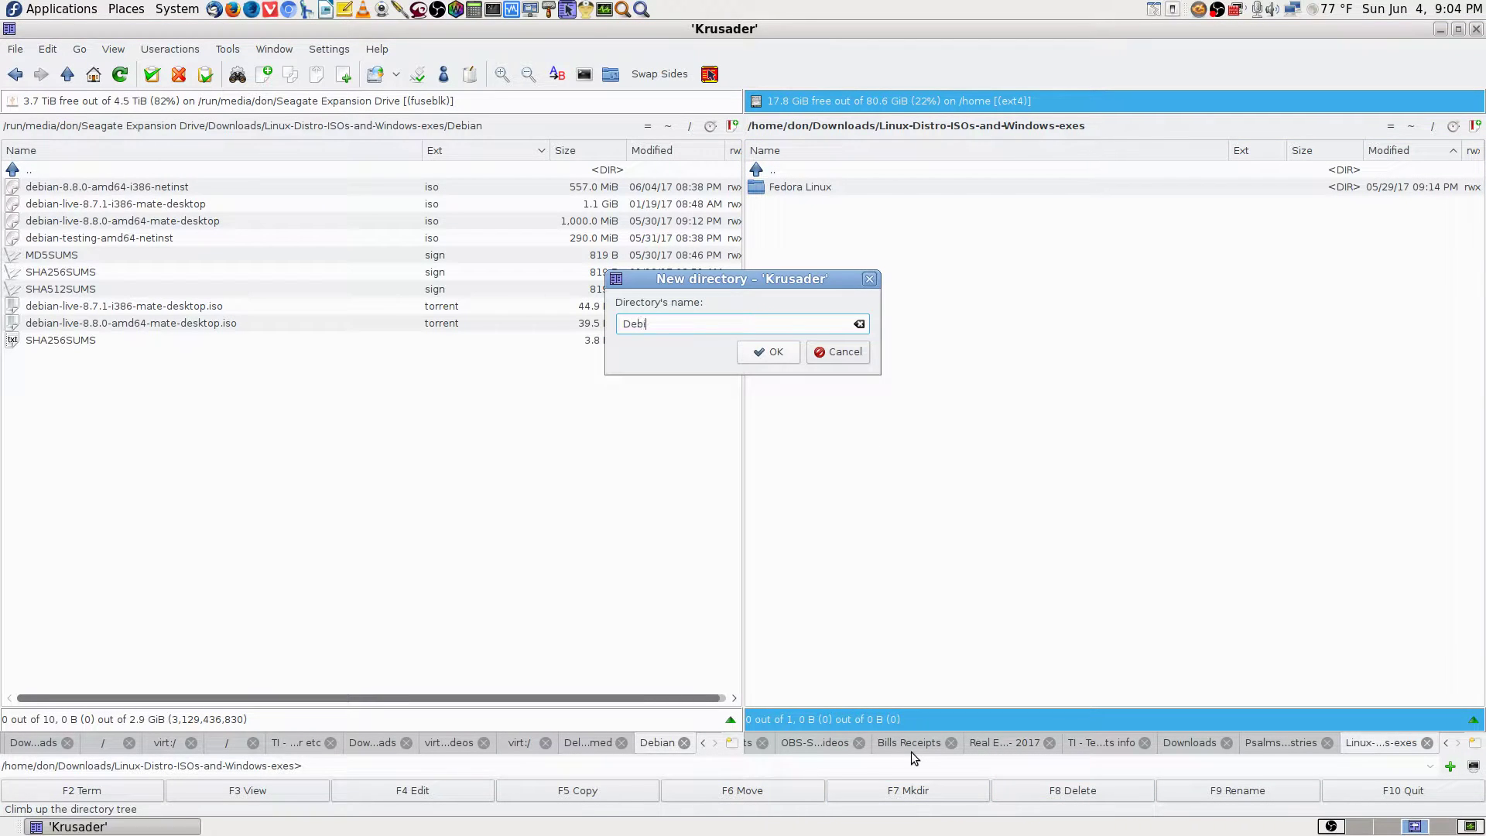
type("an")
key("Return")
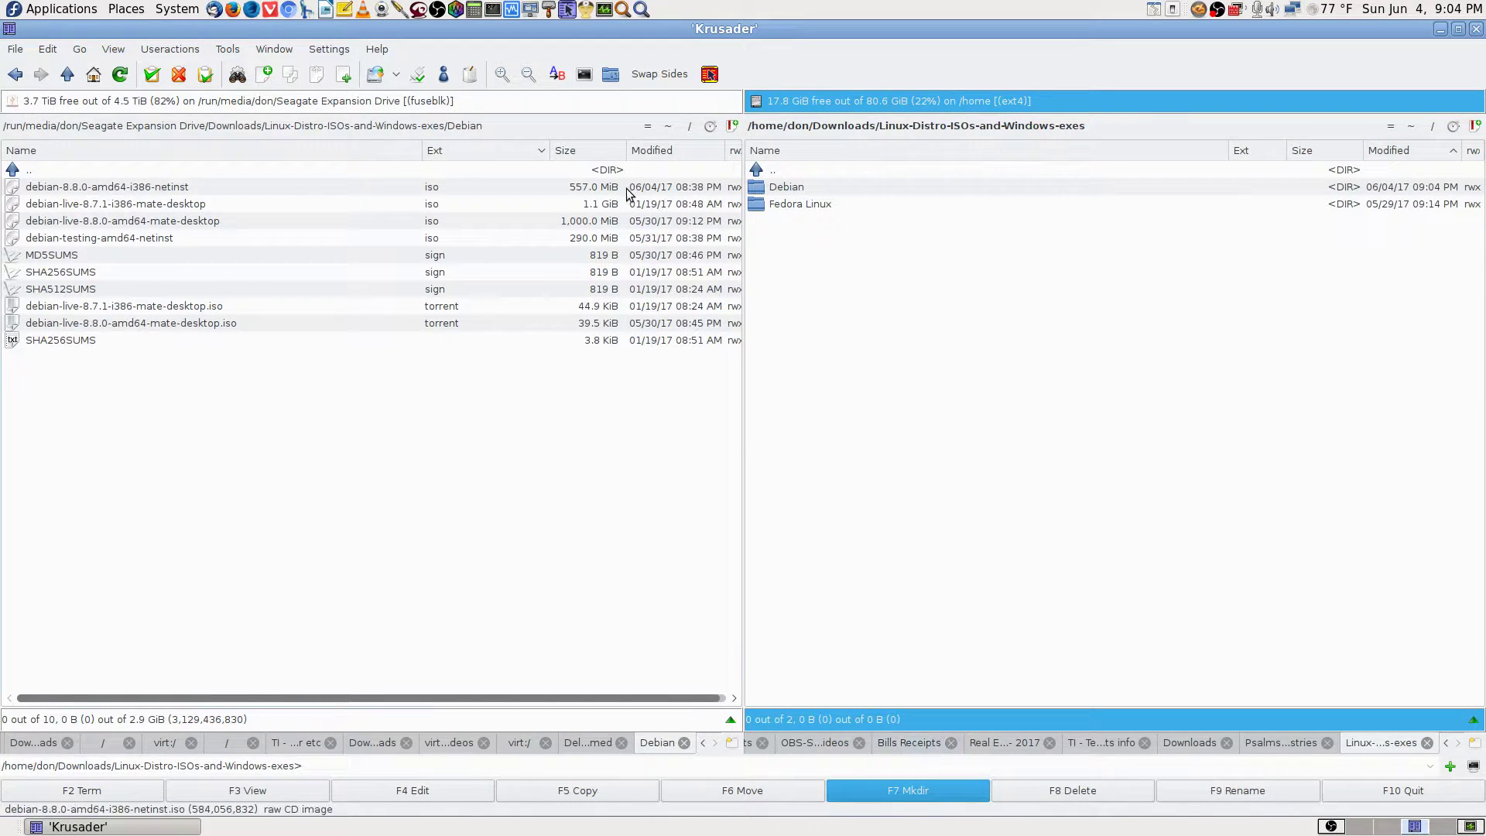
key("Return")
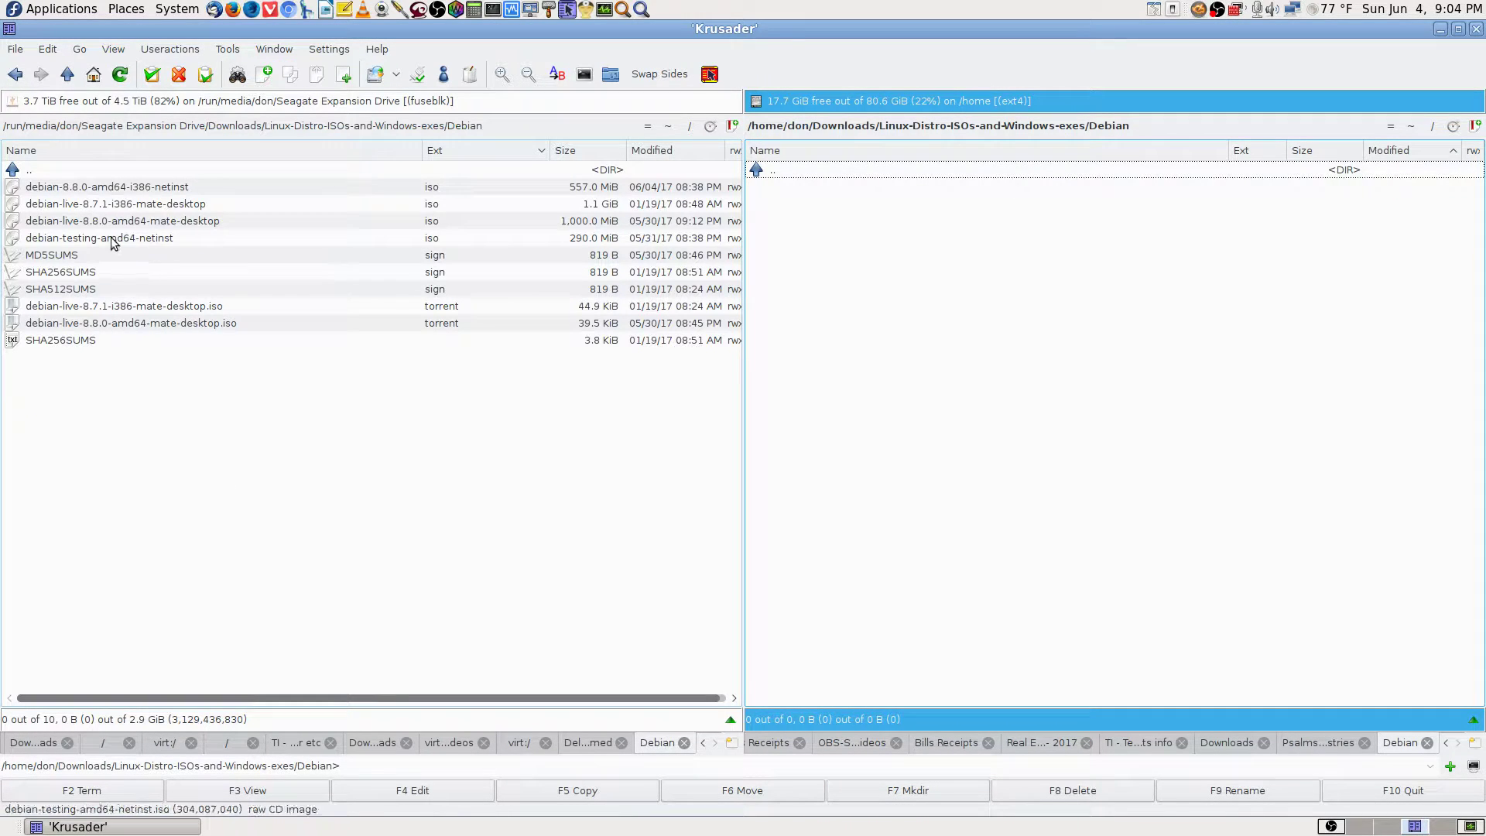
left_click(161, 223)
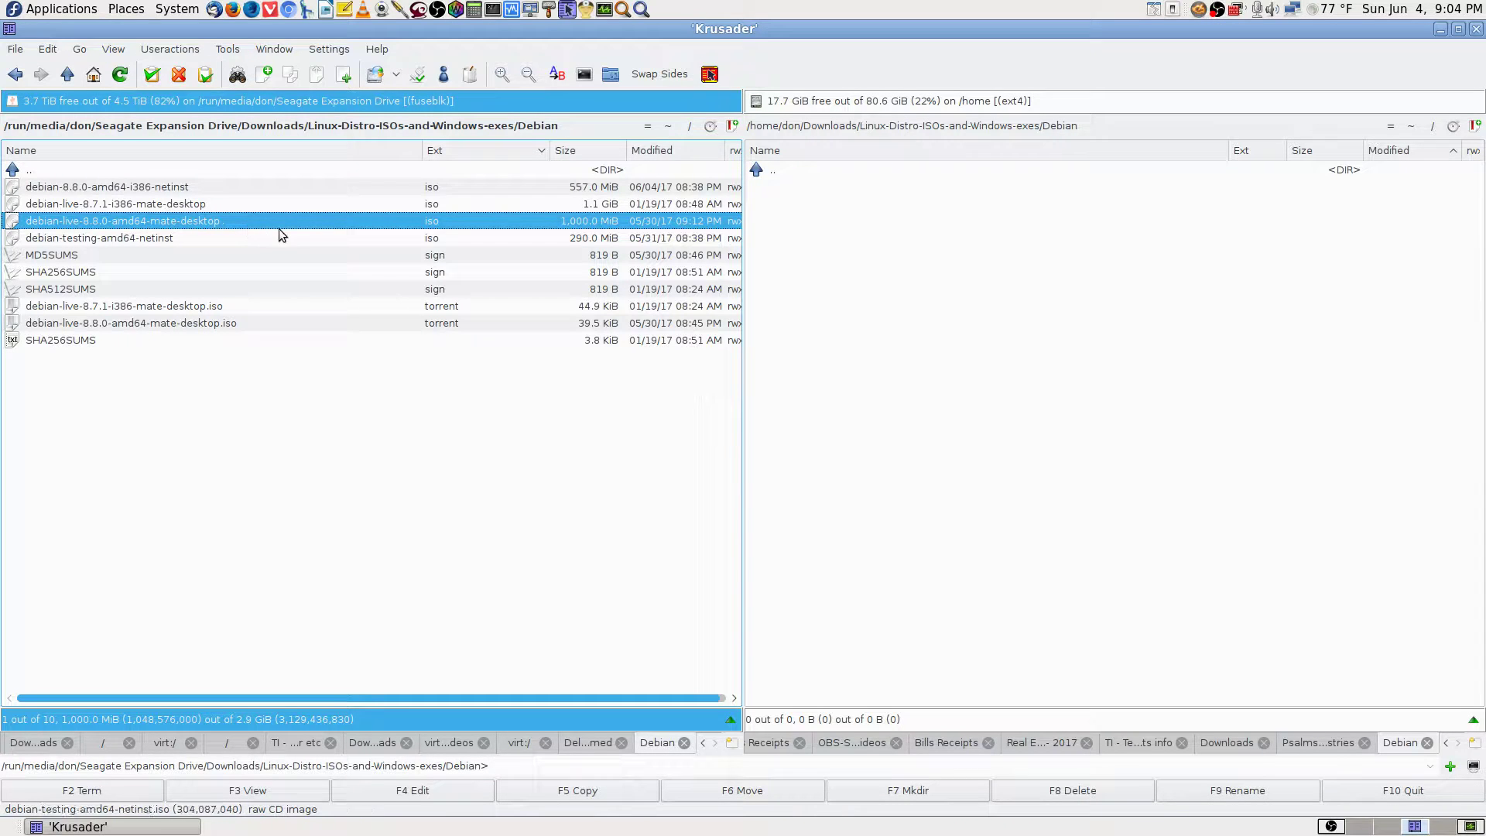
left_click(623, 791)
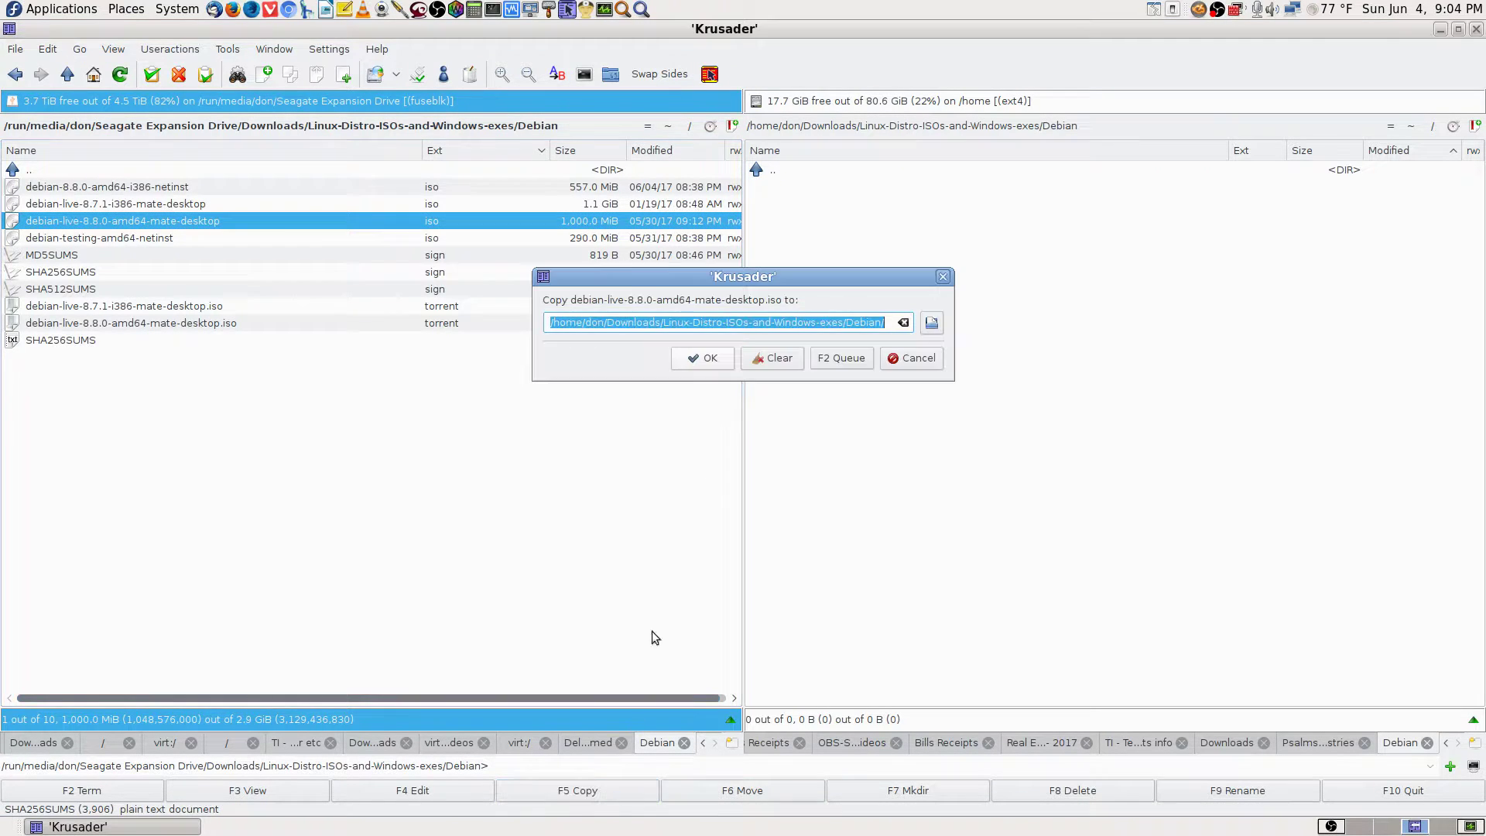
Confirm the copy of the 1,000.0 MiB Debian ISO, wait for it to finish, and activate the right panel.
left_click(704, 358)
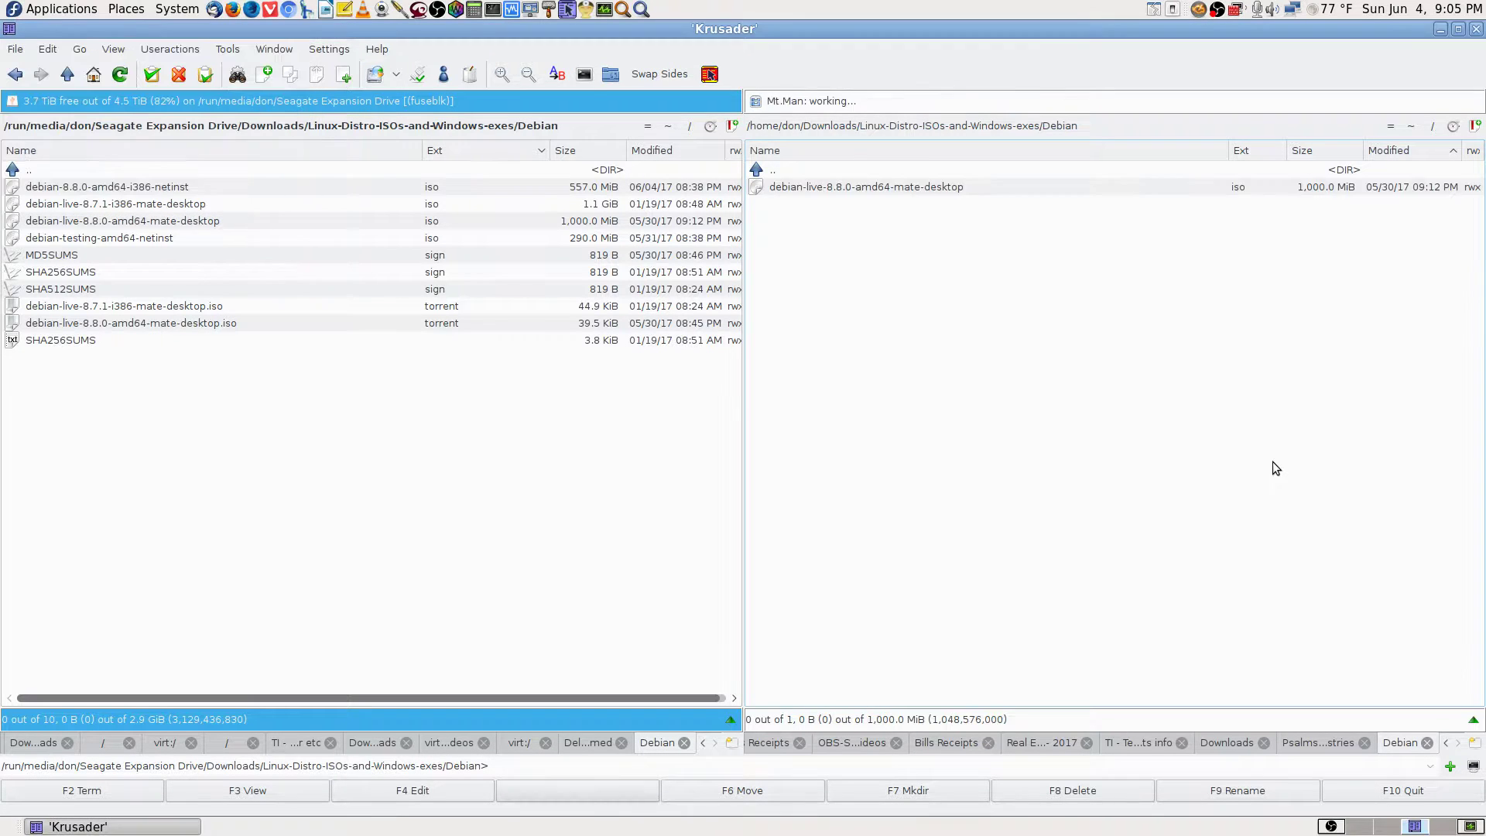
left_click(933, 174)
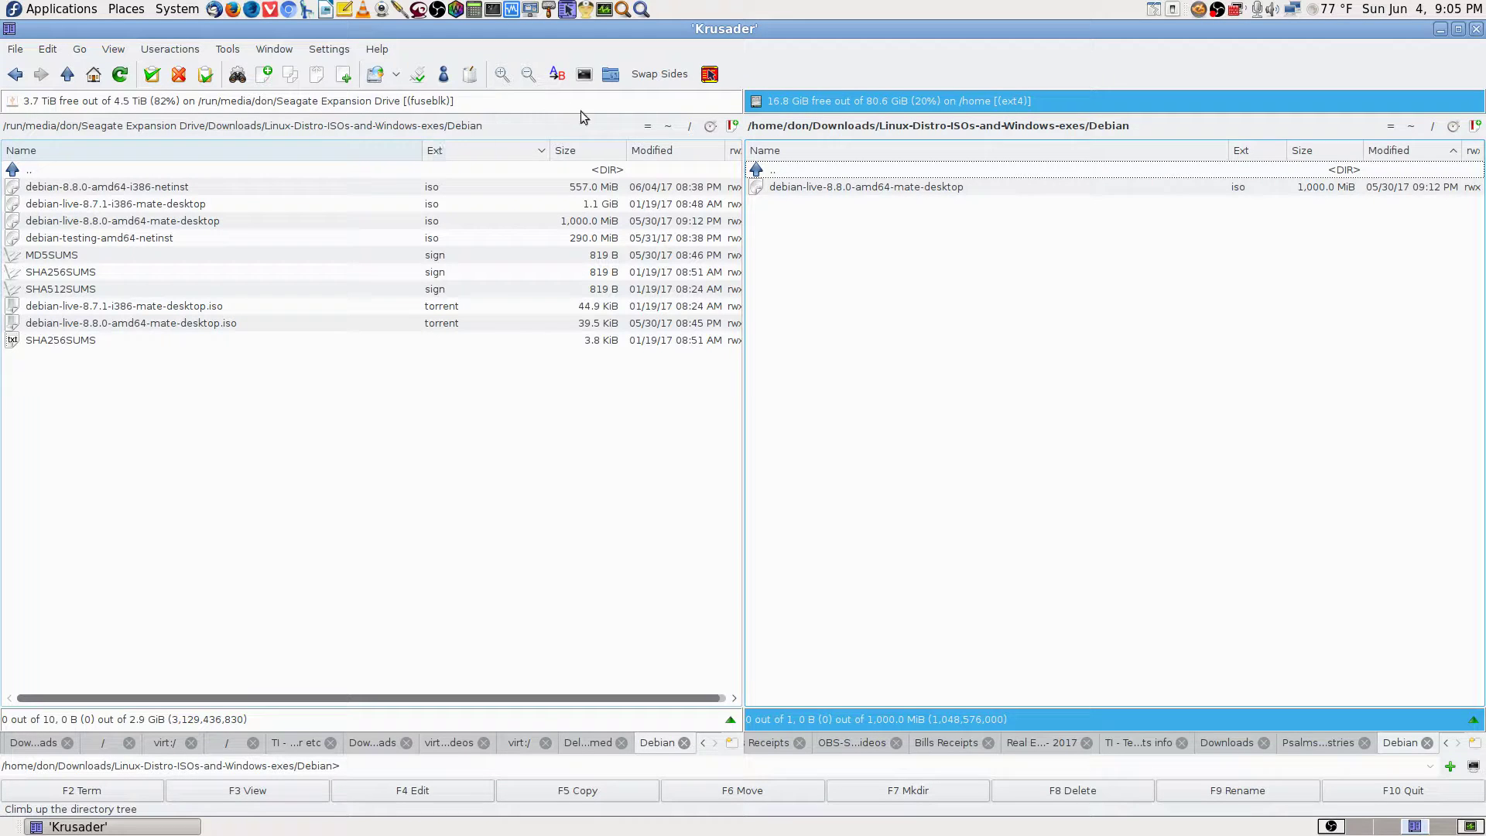
Show the Debian folder on the left and Videos/OBS-Studio-Streamed-Videos on the right.
left_click(648, 126)
left_click(1410, 128)
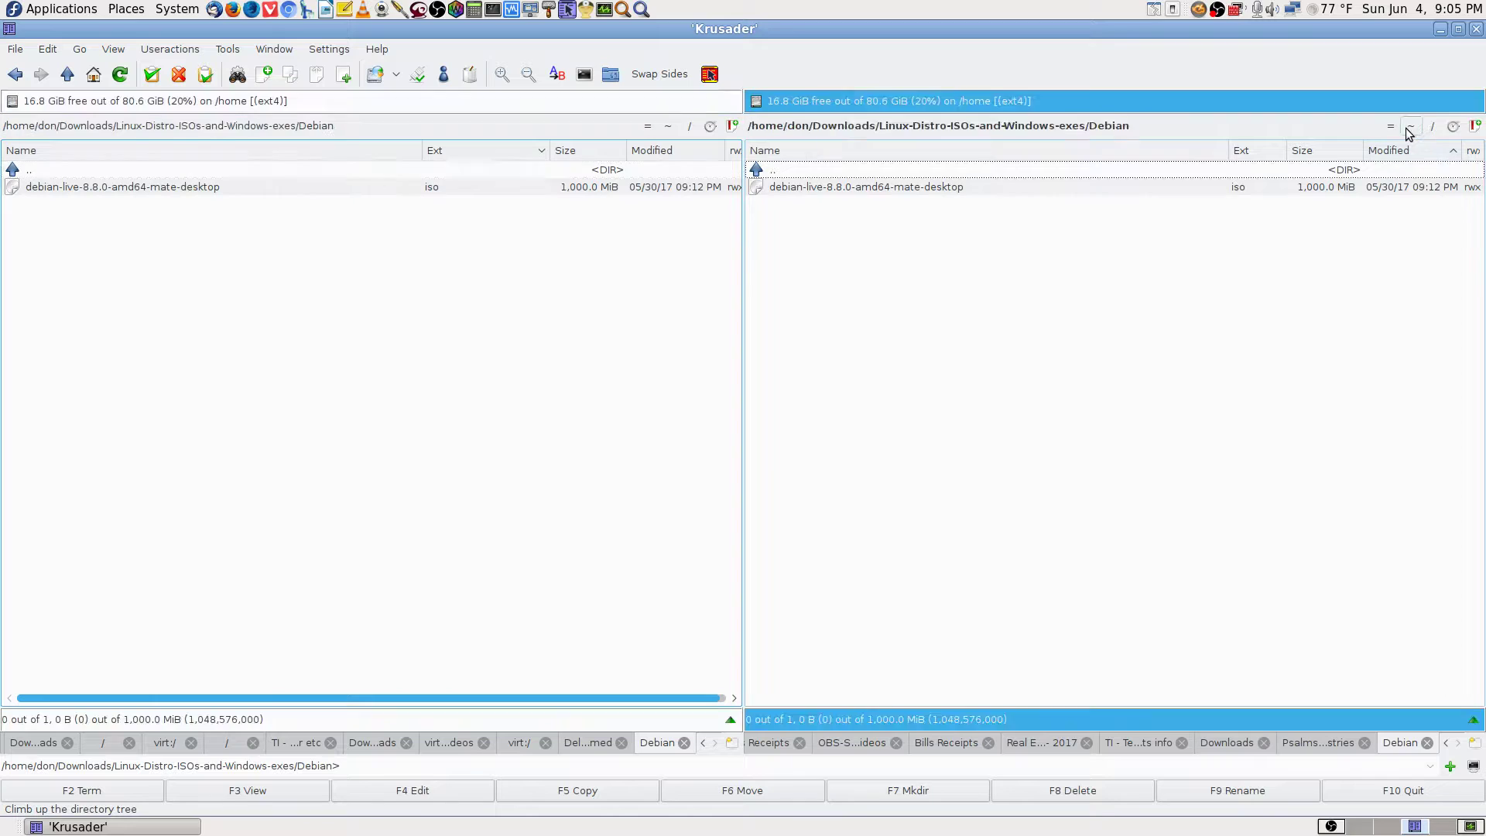
type("vi")
key("Return")
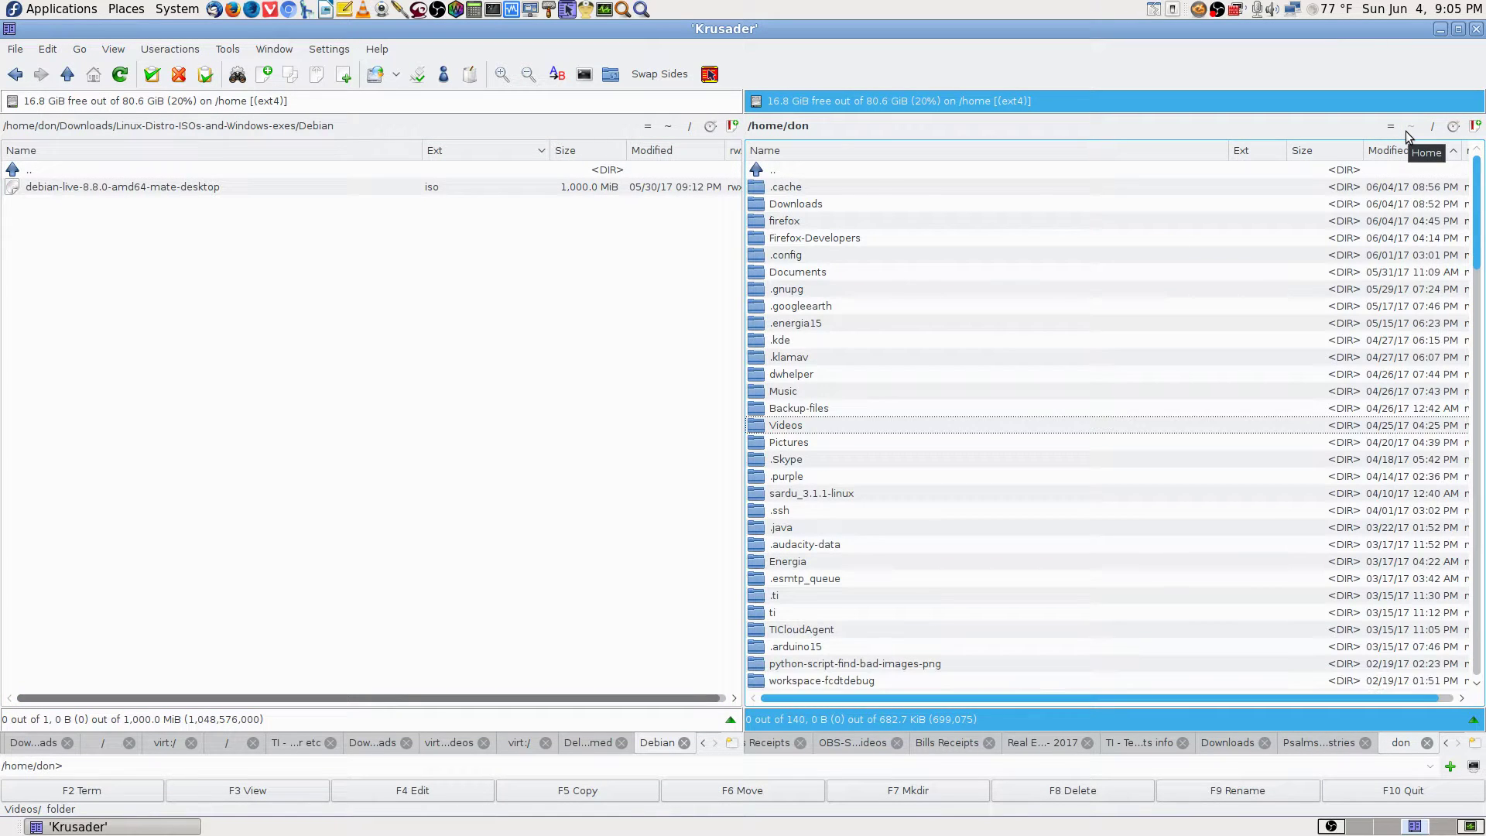
double_click(911, 188)
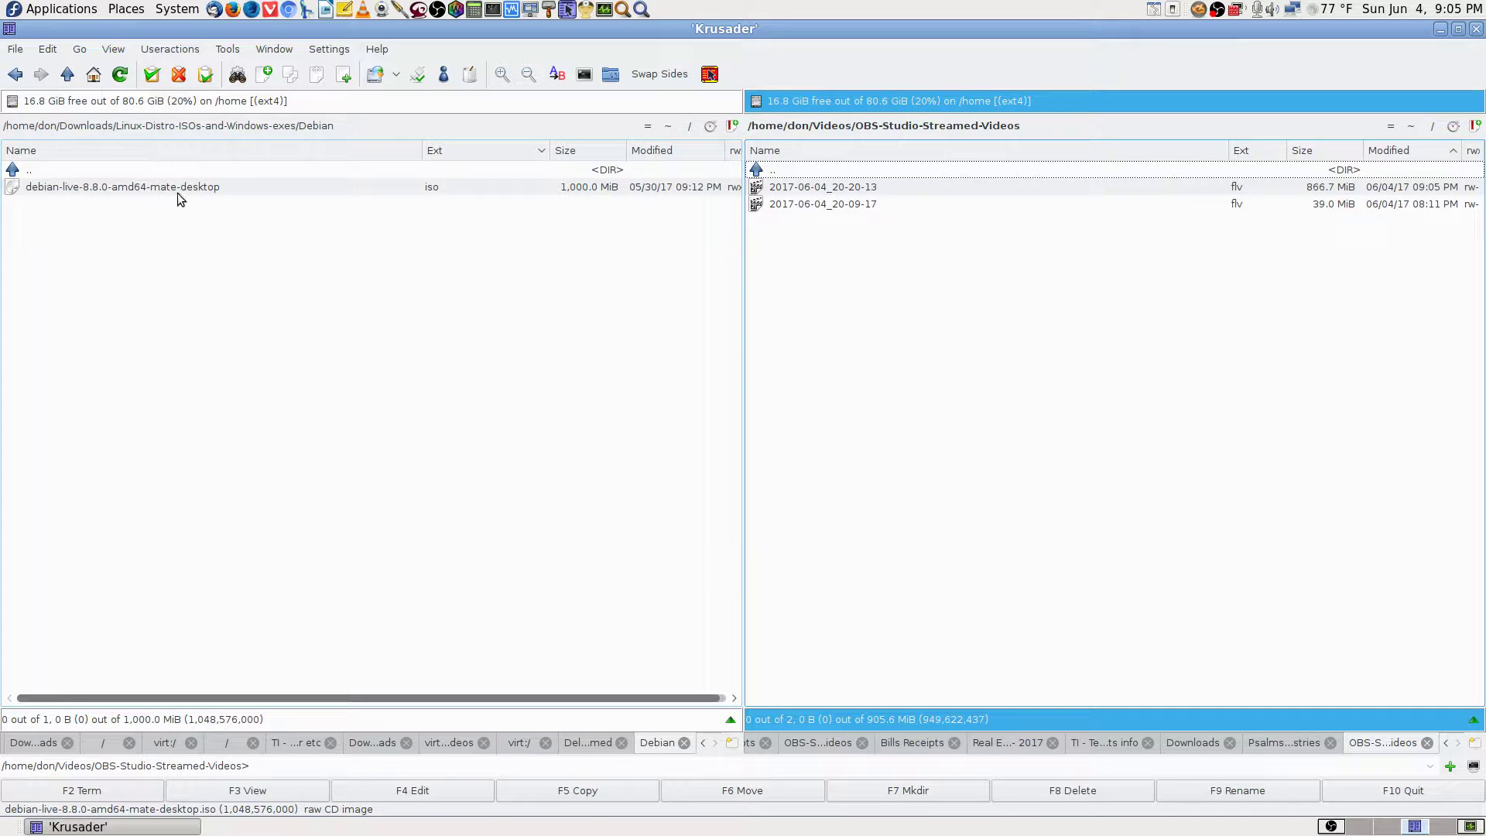
left_click(248, 165)
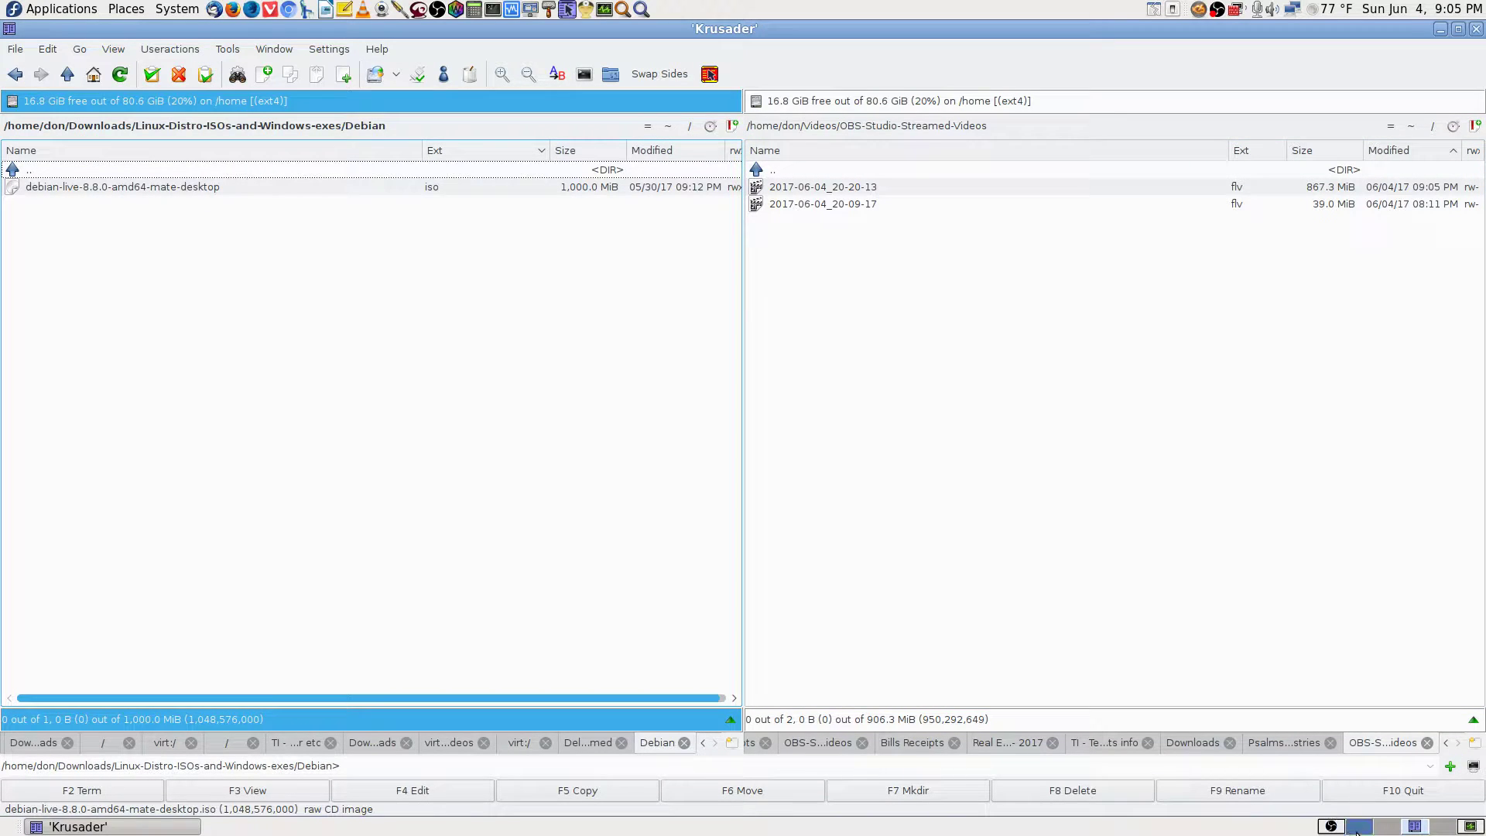
Switch through the OBS and Krusader workspaces, ending on an empty desktop workspace.
left_click(1360, 826)
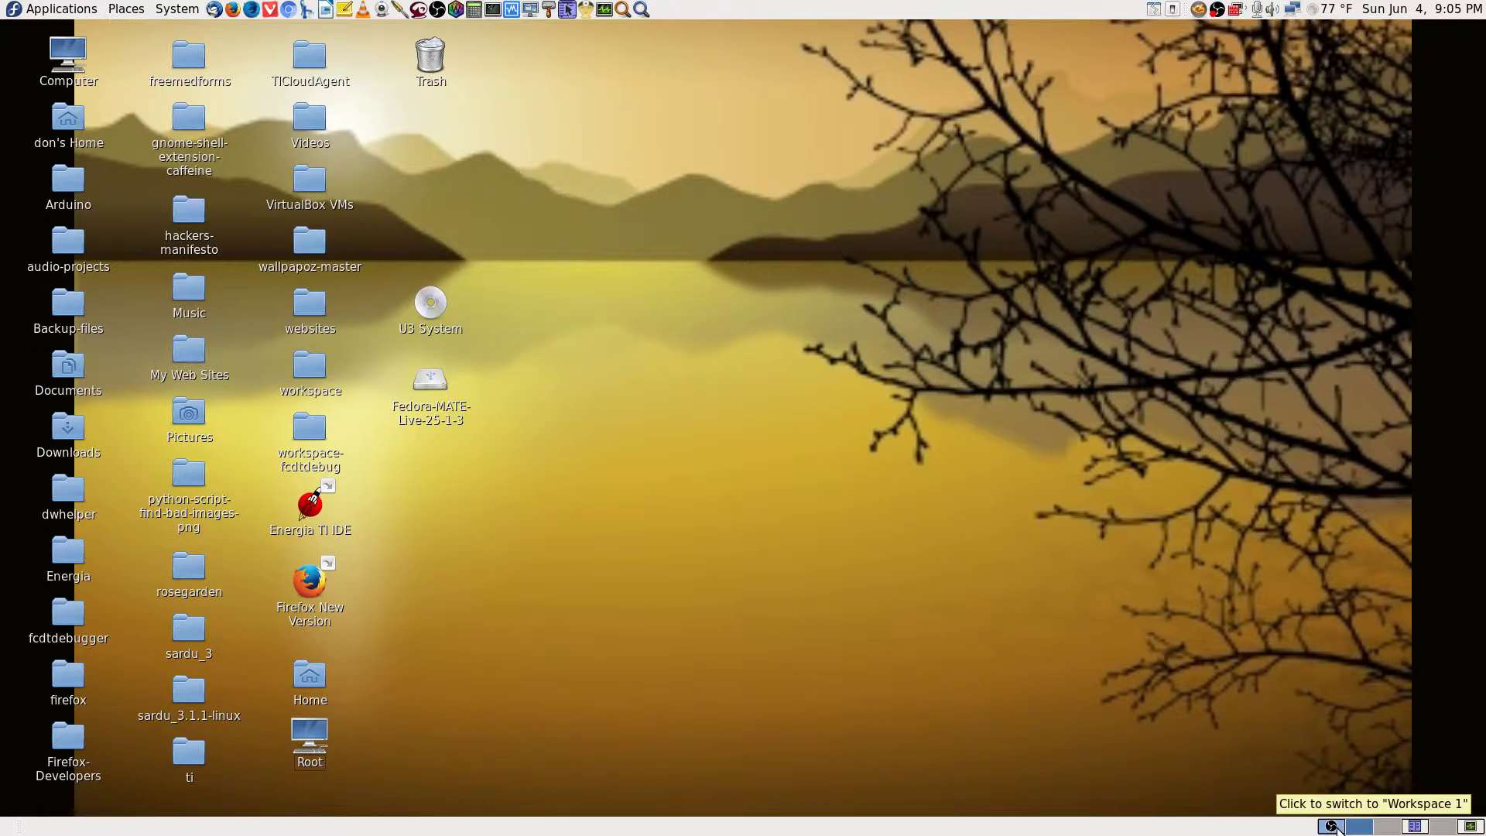
left_click(1337, 828)
left_click(1364, 829)
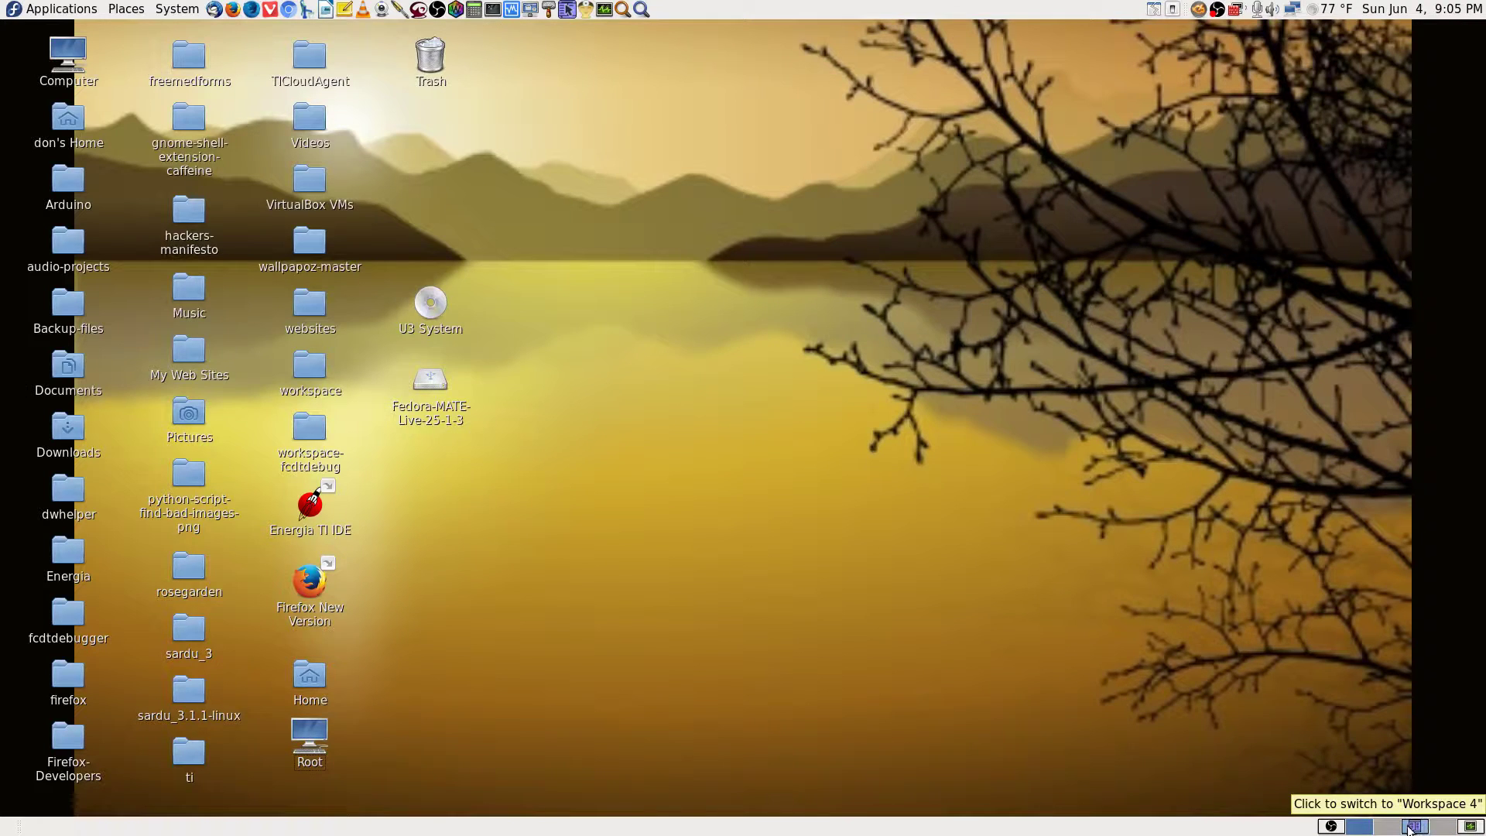
left_click(1418, 827)
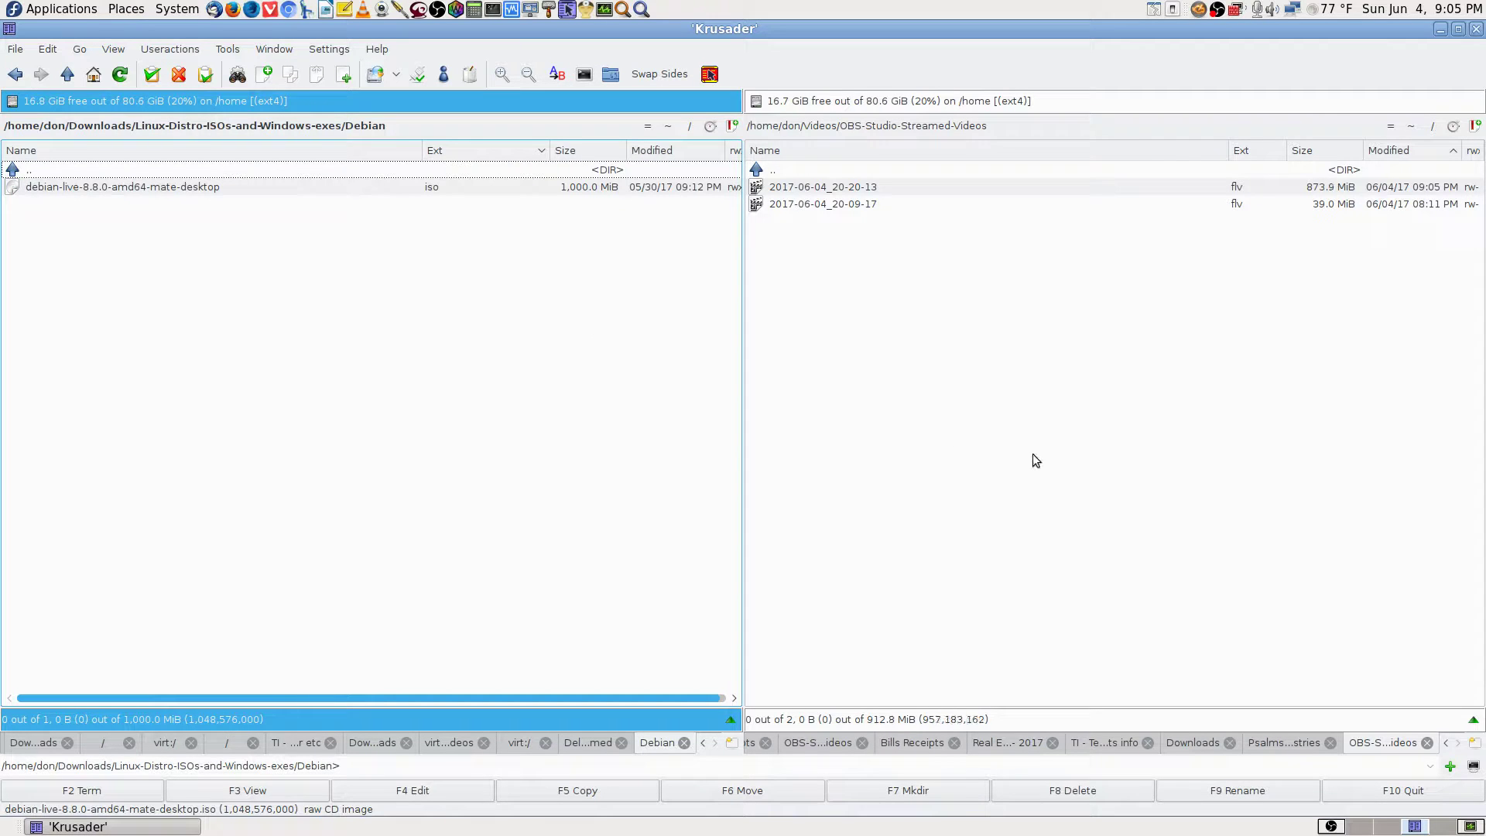
left_click(1379, 823)
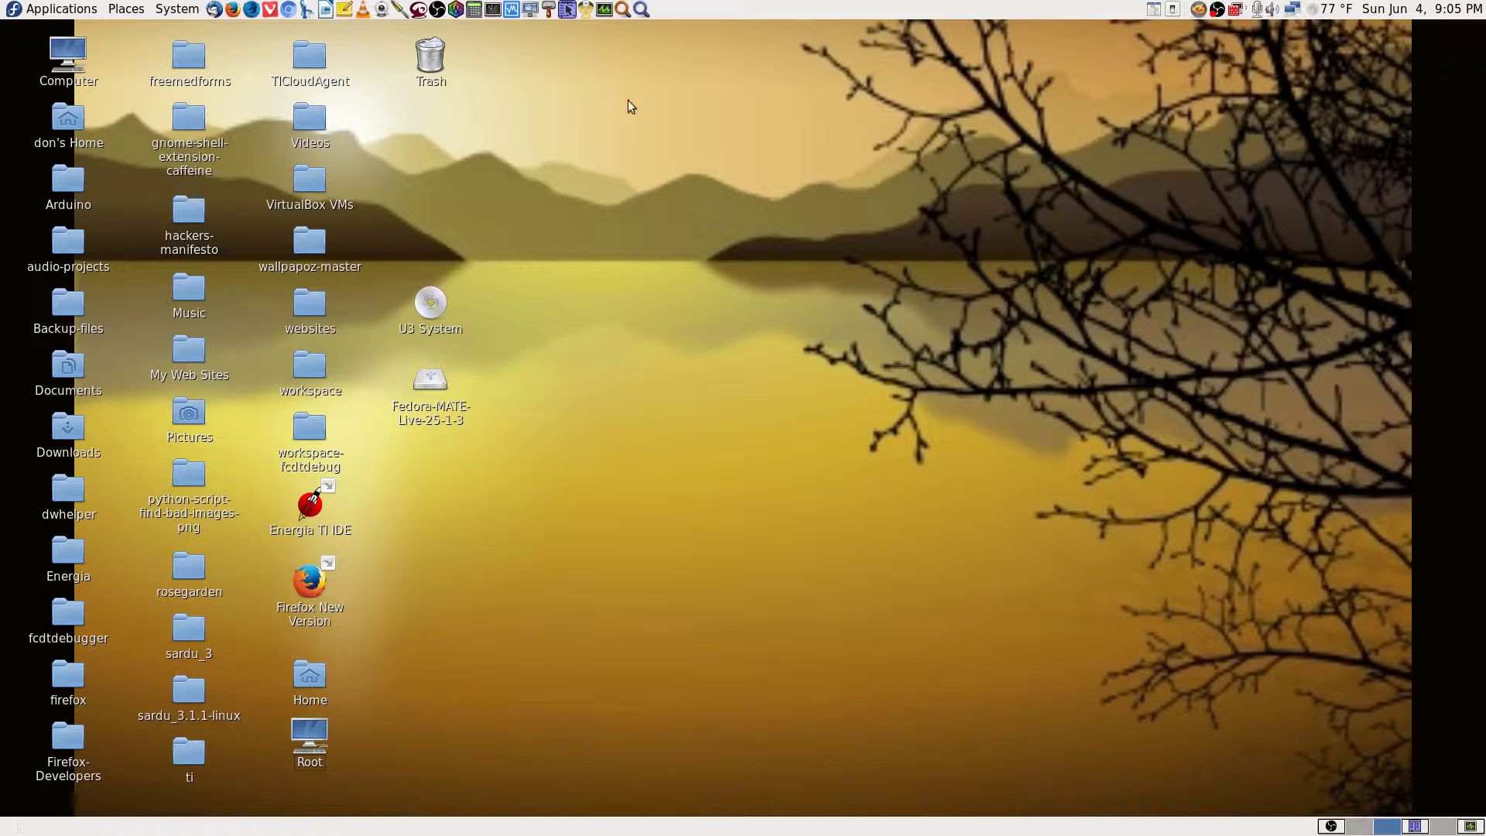
Search 'usb' in Application Finder, launch UNetbootin, and submit the root password in KDE su.
left_click(641, 8)
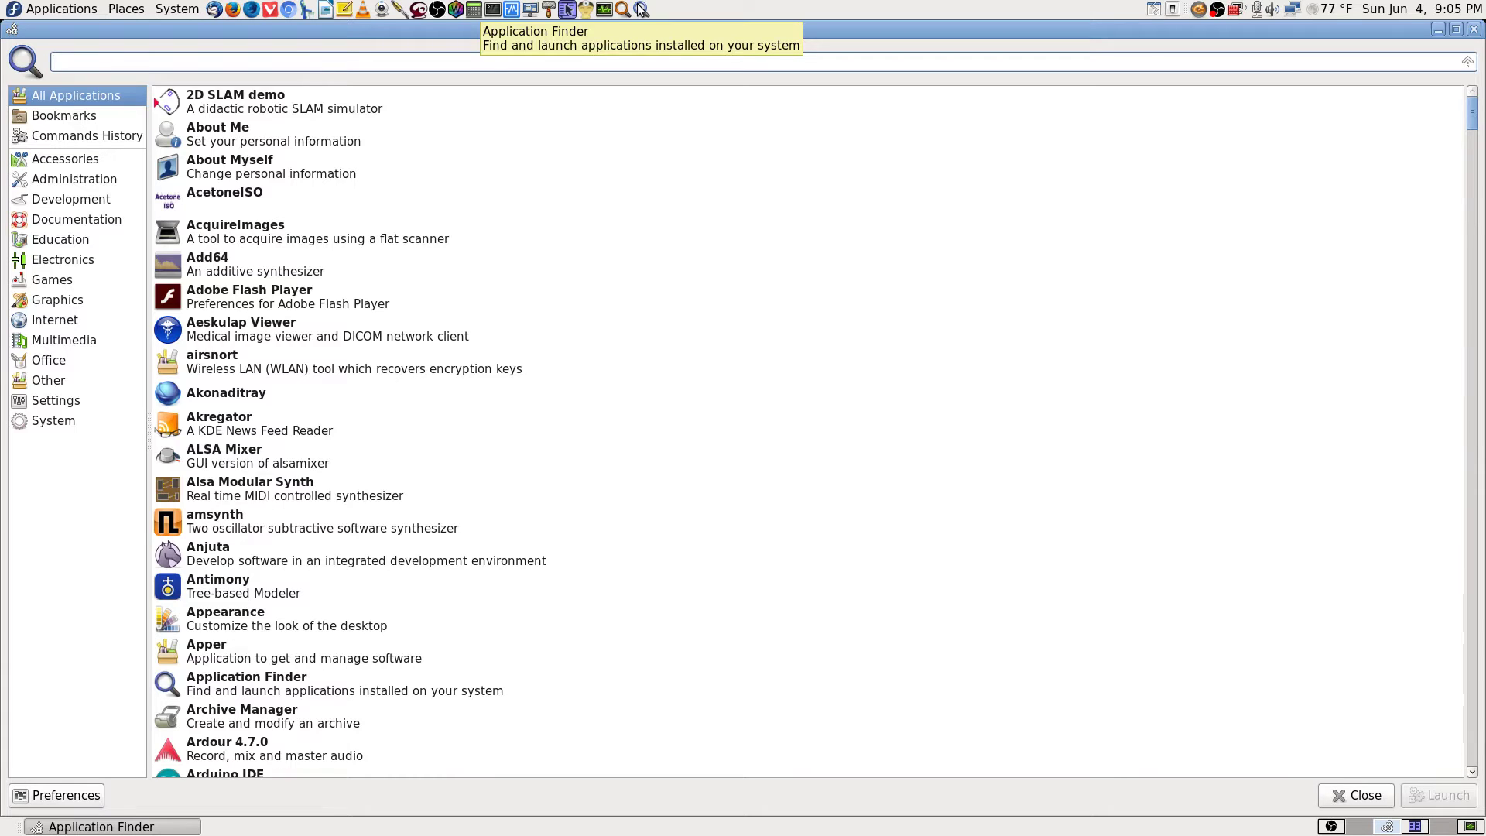
type("usb")
key("Return")
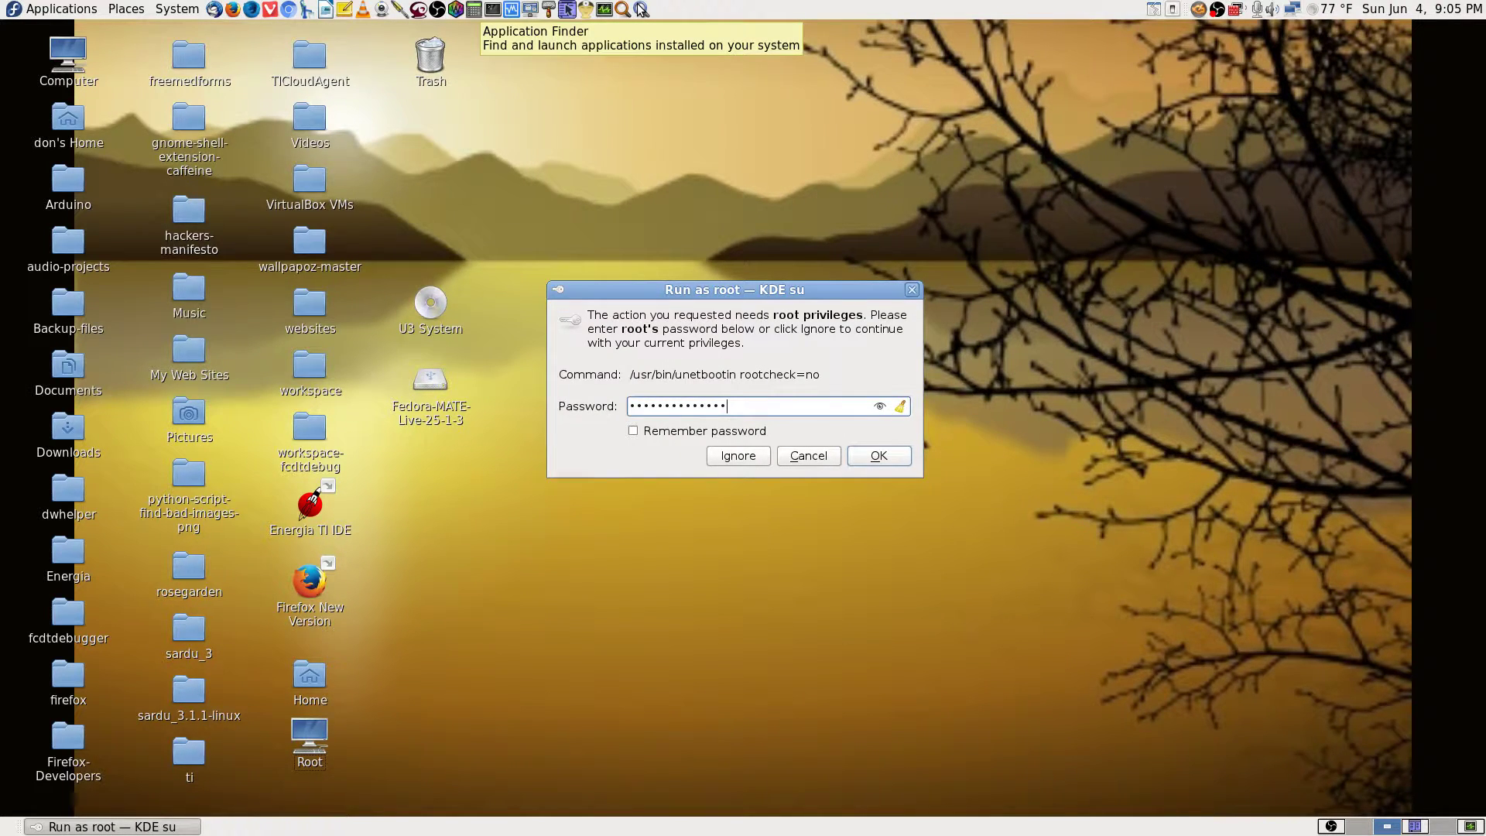
key("Return")
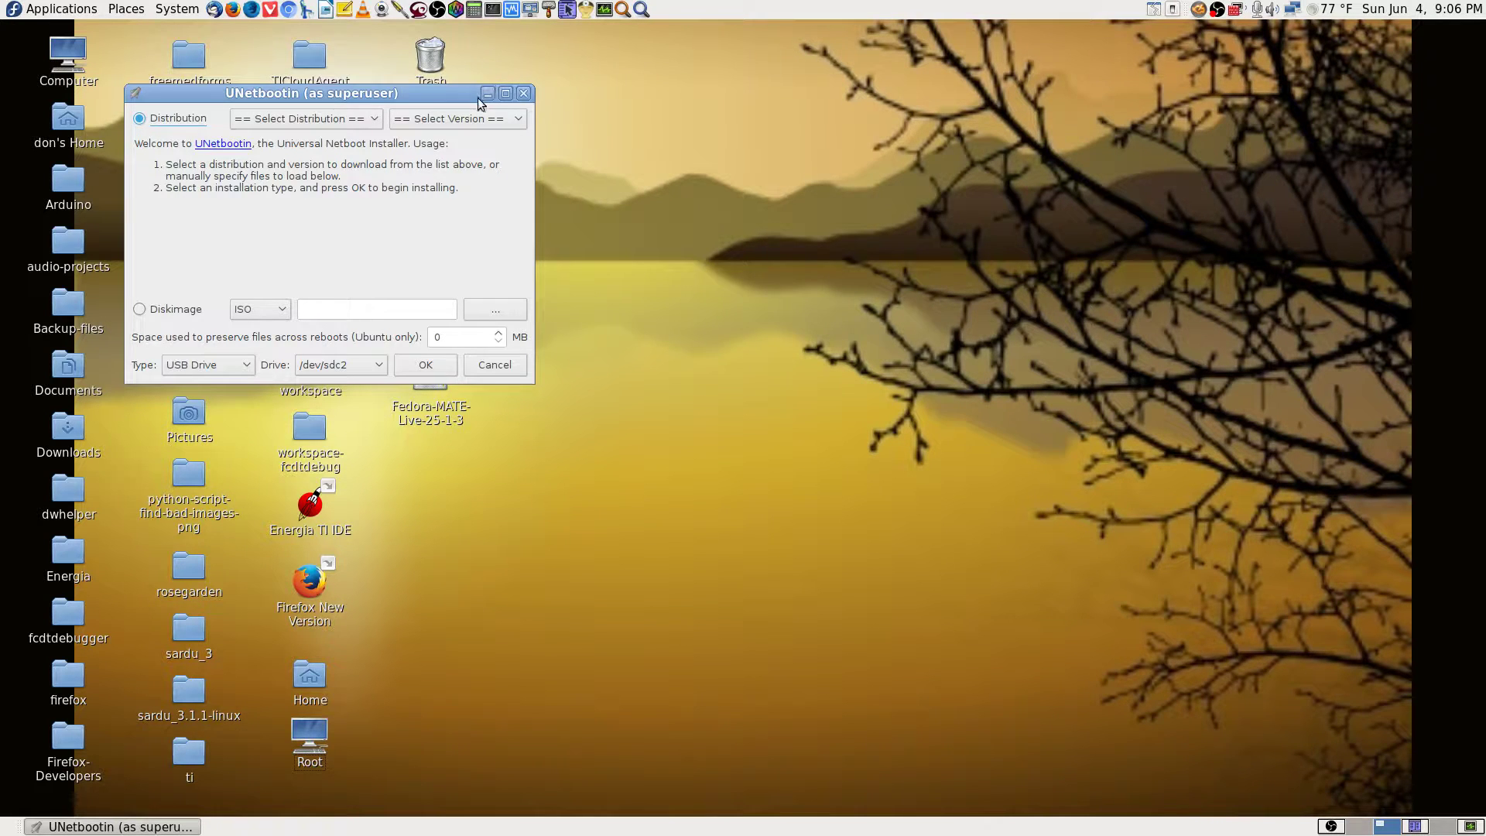
Move UNetbootin to the top-right, pick Diskimage, and confirm USB Drive type with /dev/sdc2 target.
left_click_drag(473, 91, 1414, 15)
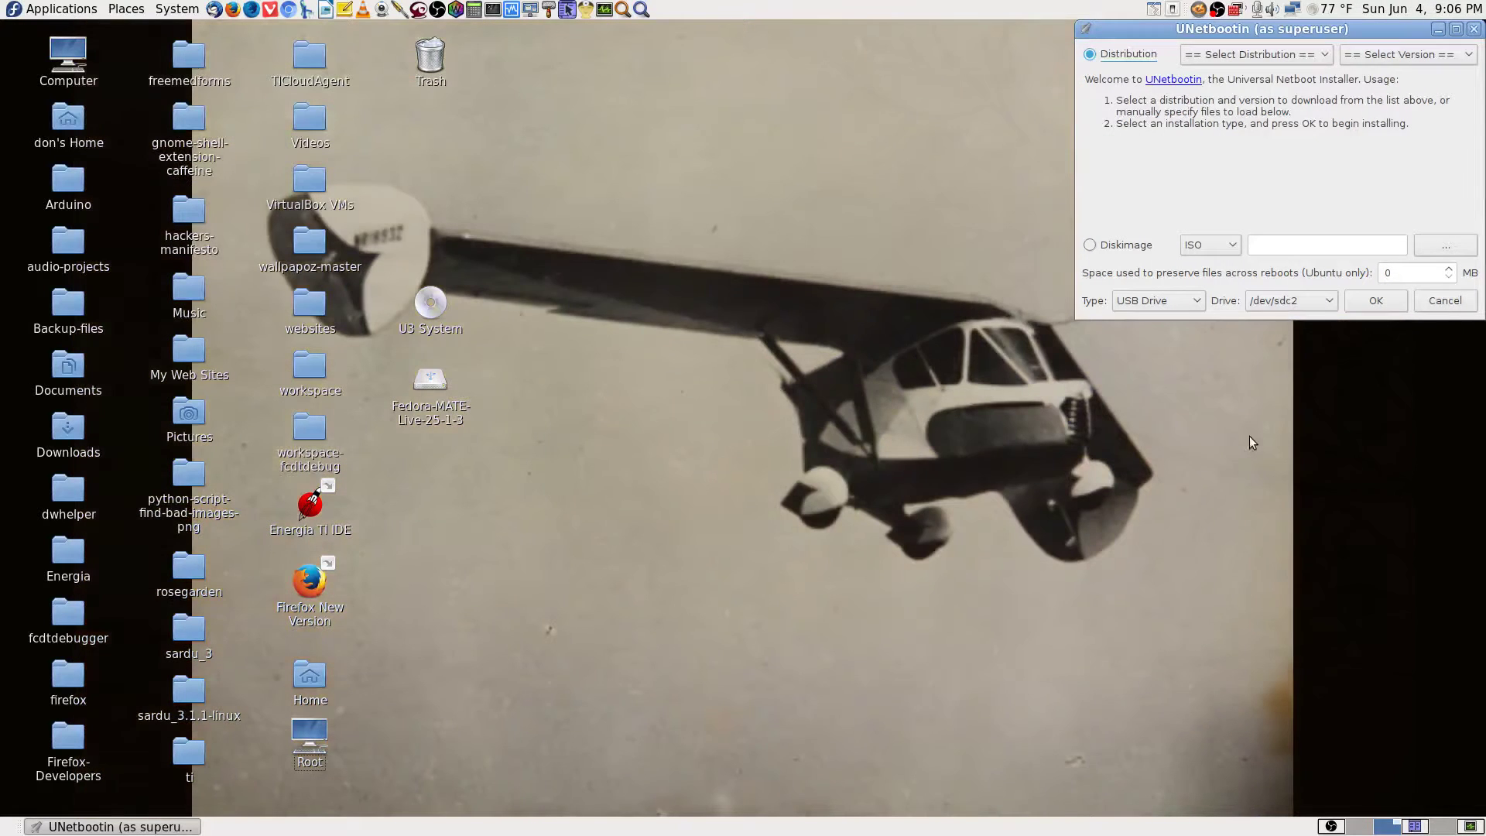
left_click(1090, 245)
left_click(1176, 303)
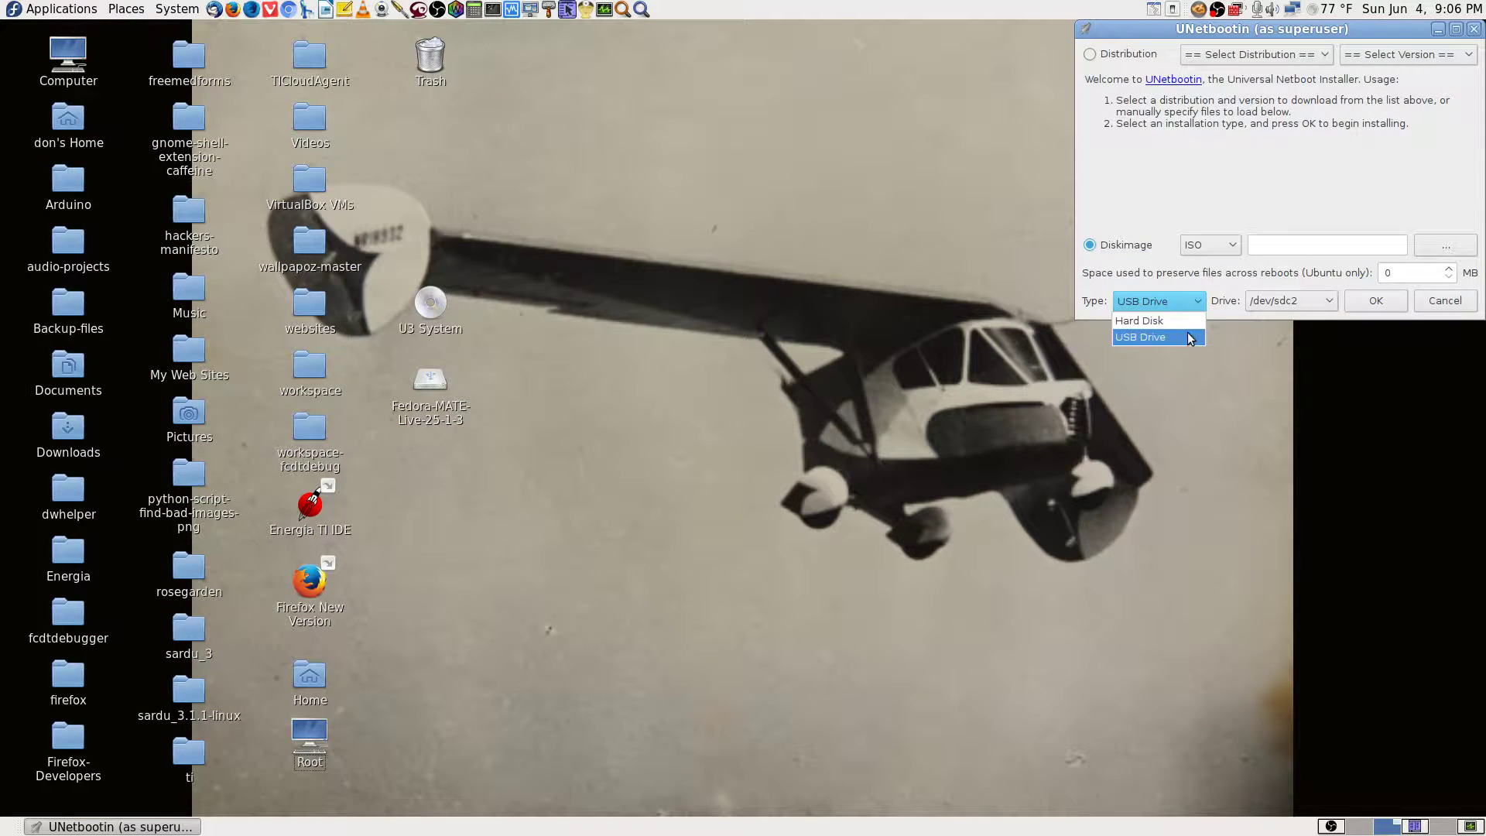
left_click(1191, 338)
left_click(1324, 305)
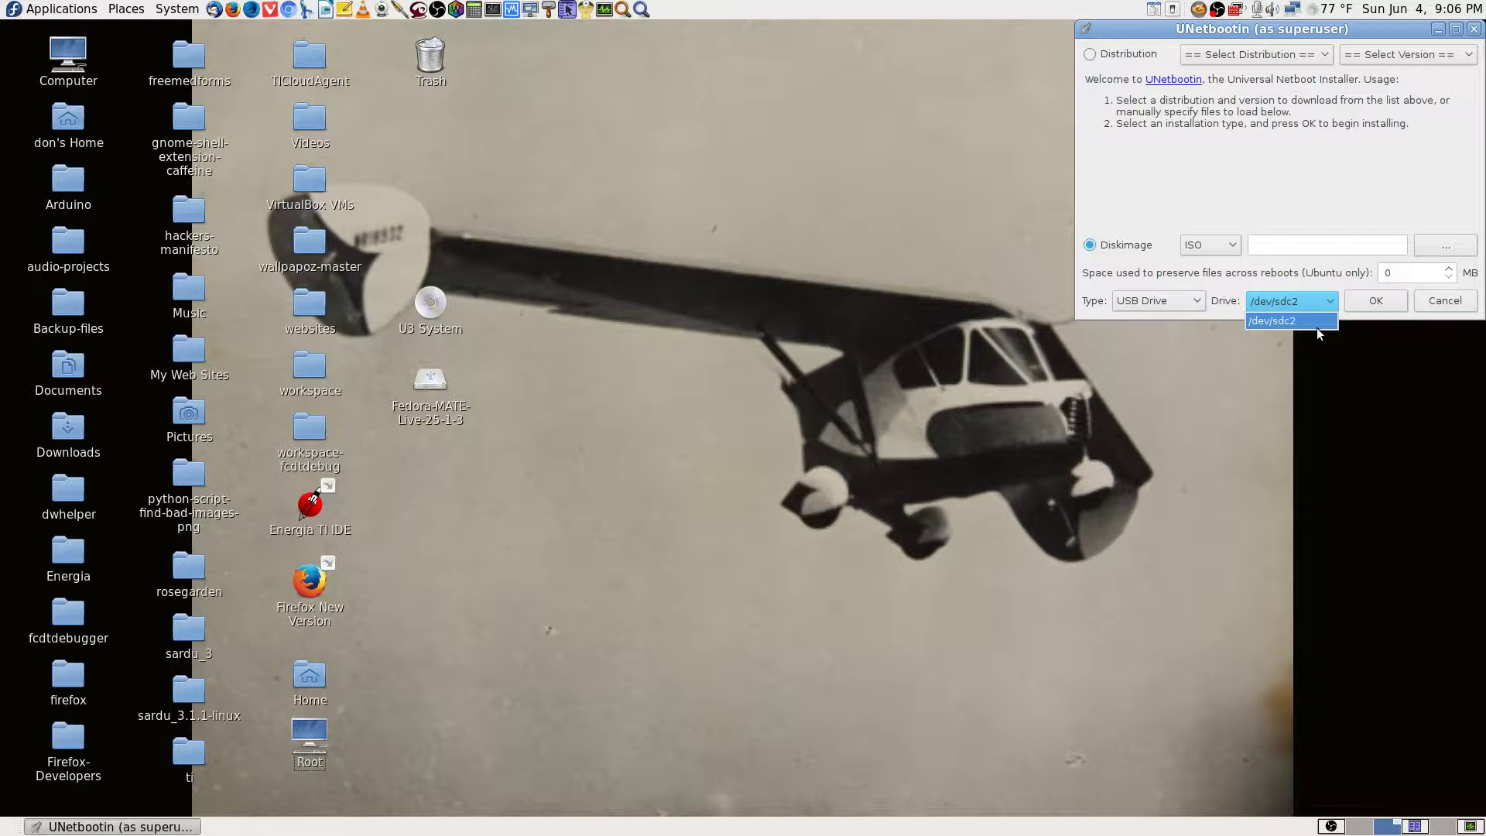
left_click(1316, 322)
Recheck USB Drive as the install type, then cancel the installer without writing.
left_click(1196, 302)
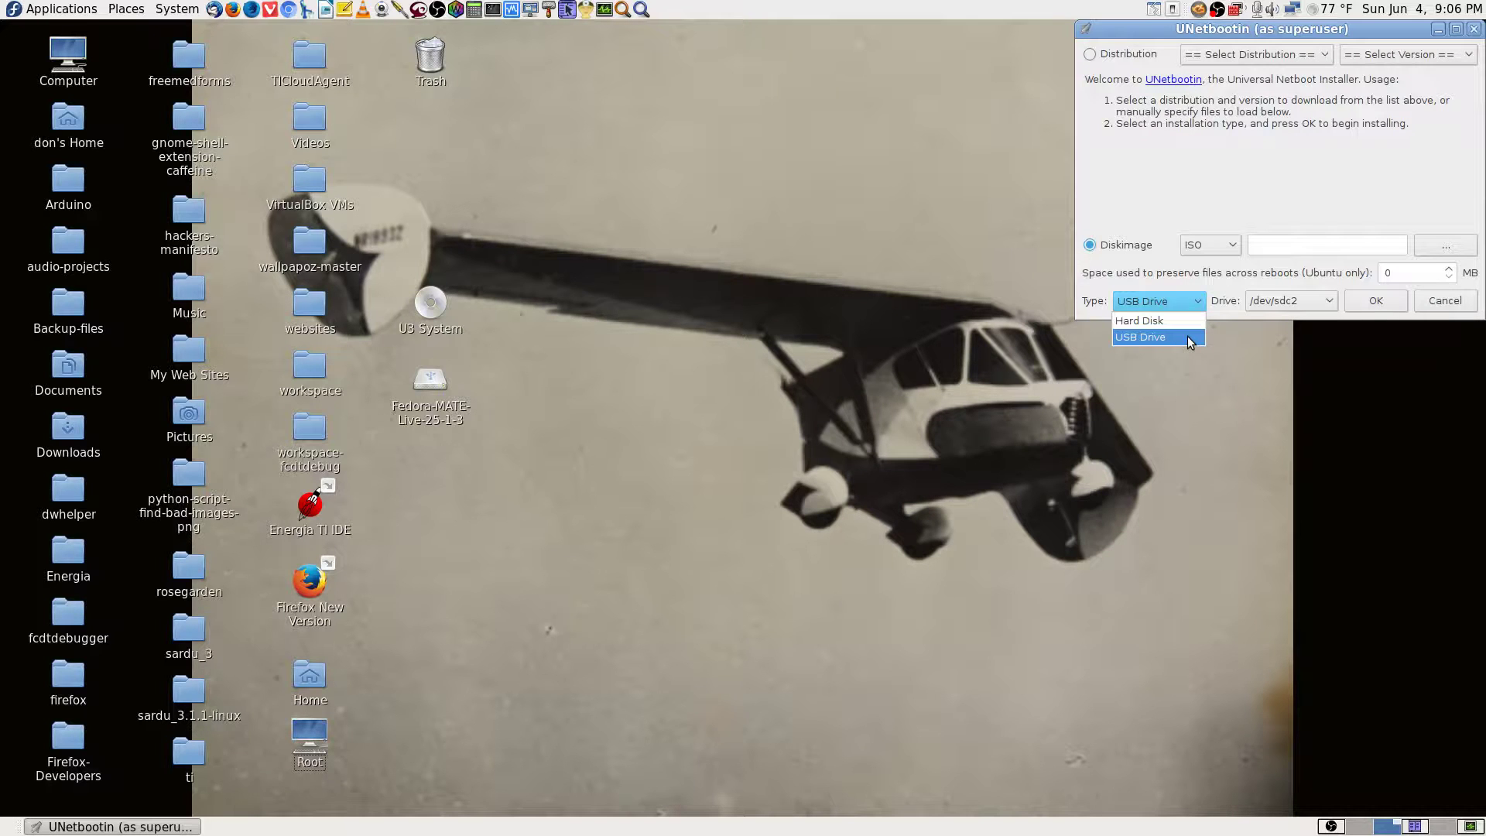
left_click(1188, 336)
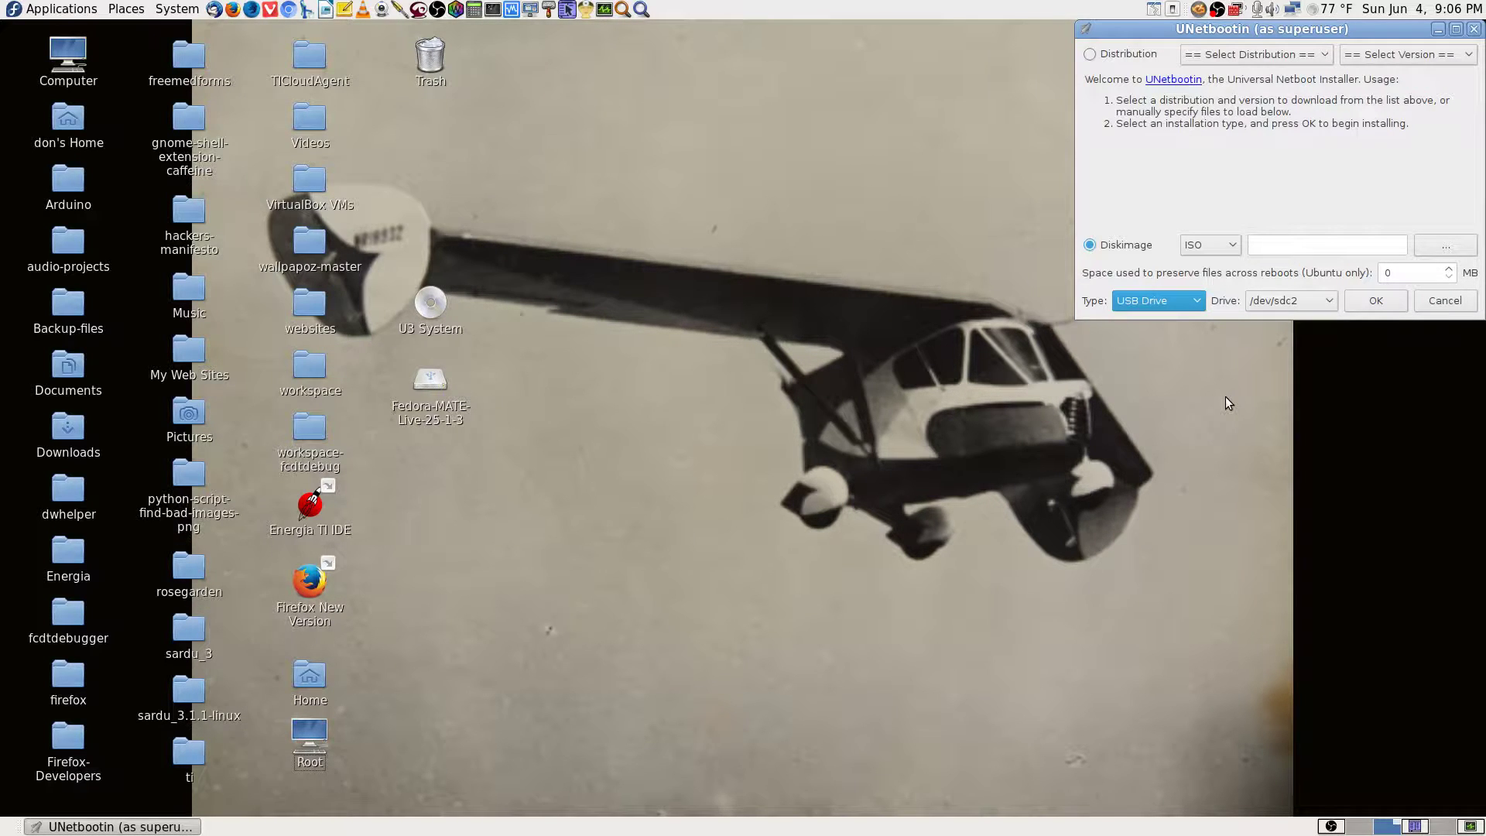
left_click(1428, 294)
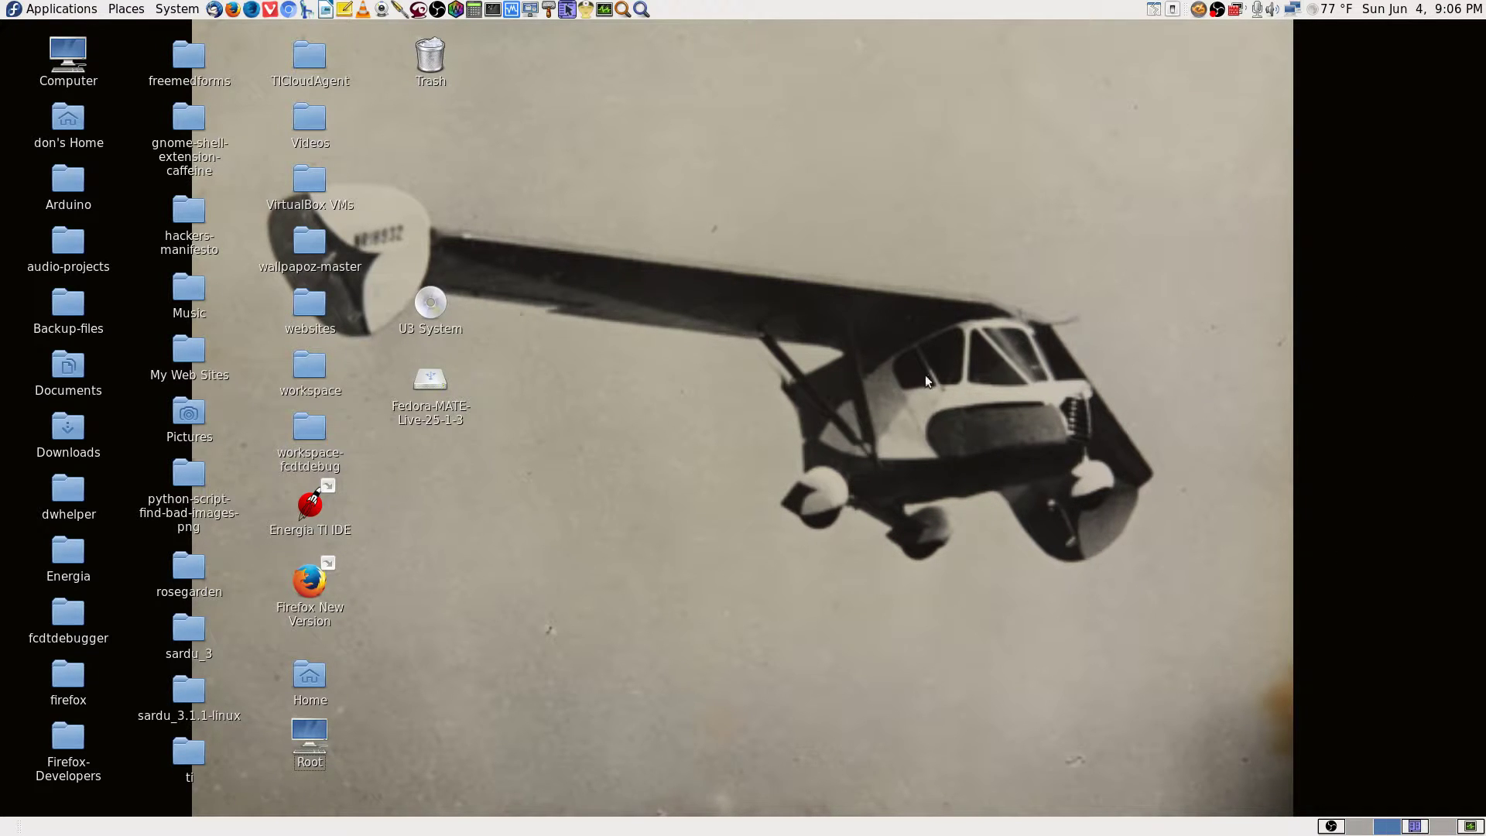
Search 'gpa' in Application Finder to launch GParted and type the root password when prompted.
left_click(641, 9)
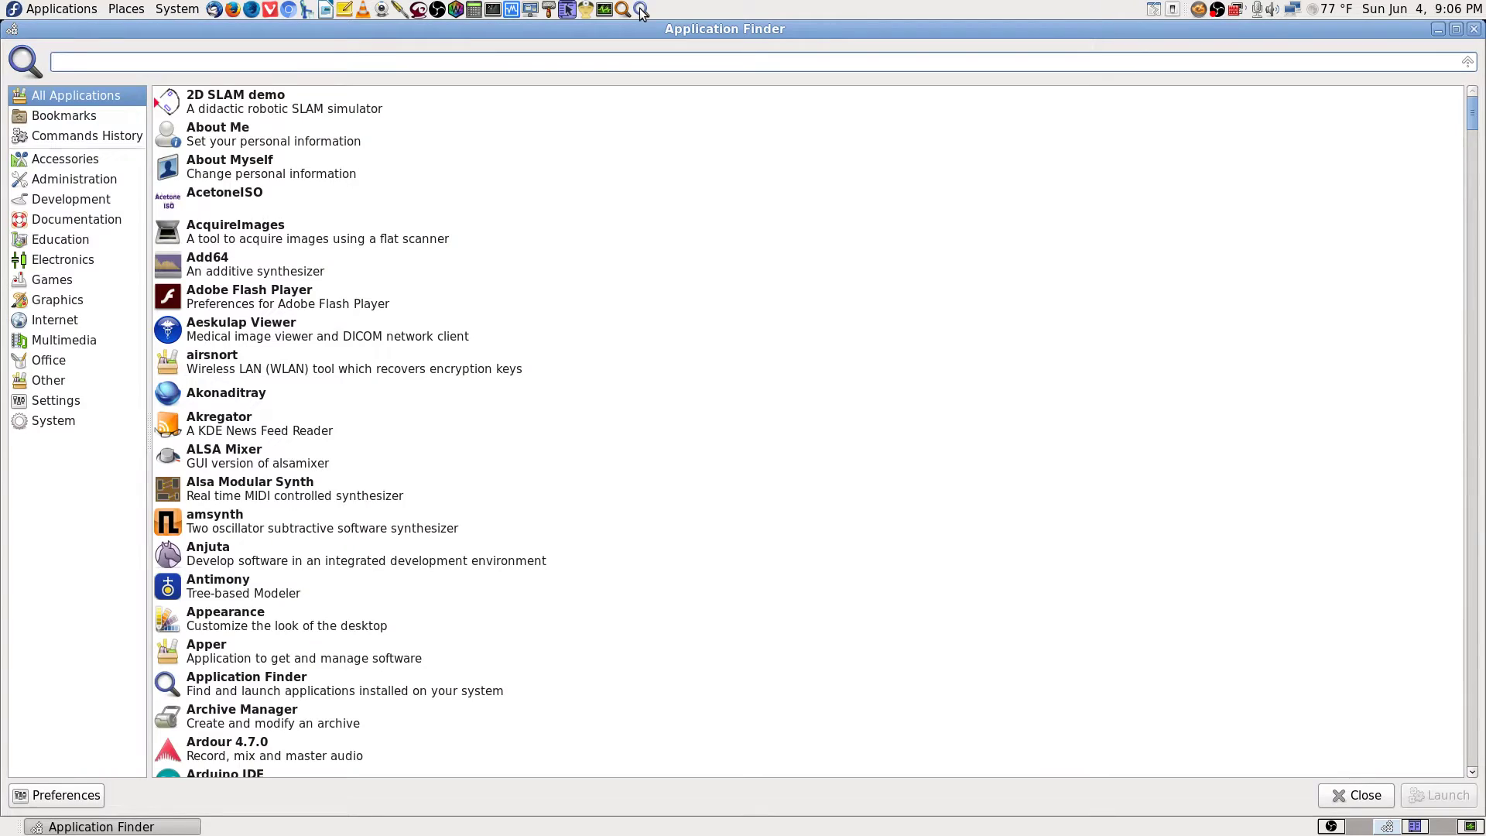
type("gparted")
key("Return")
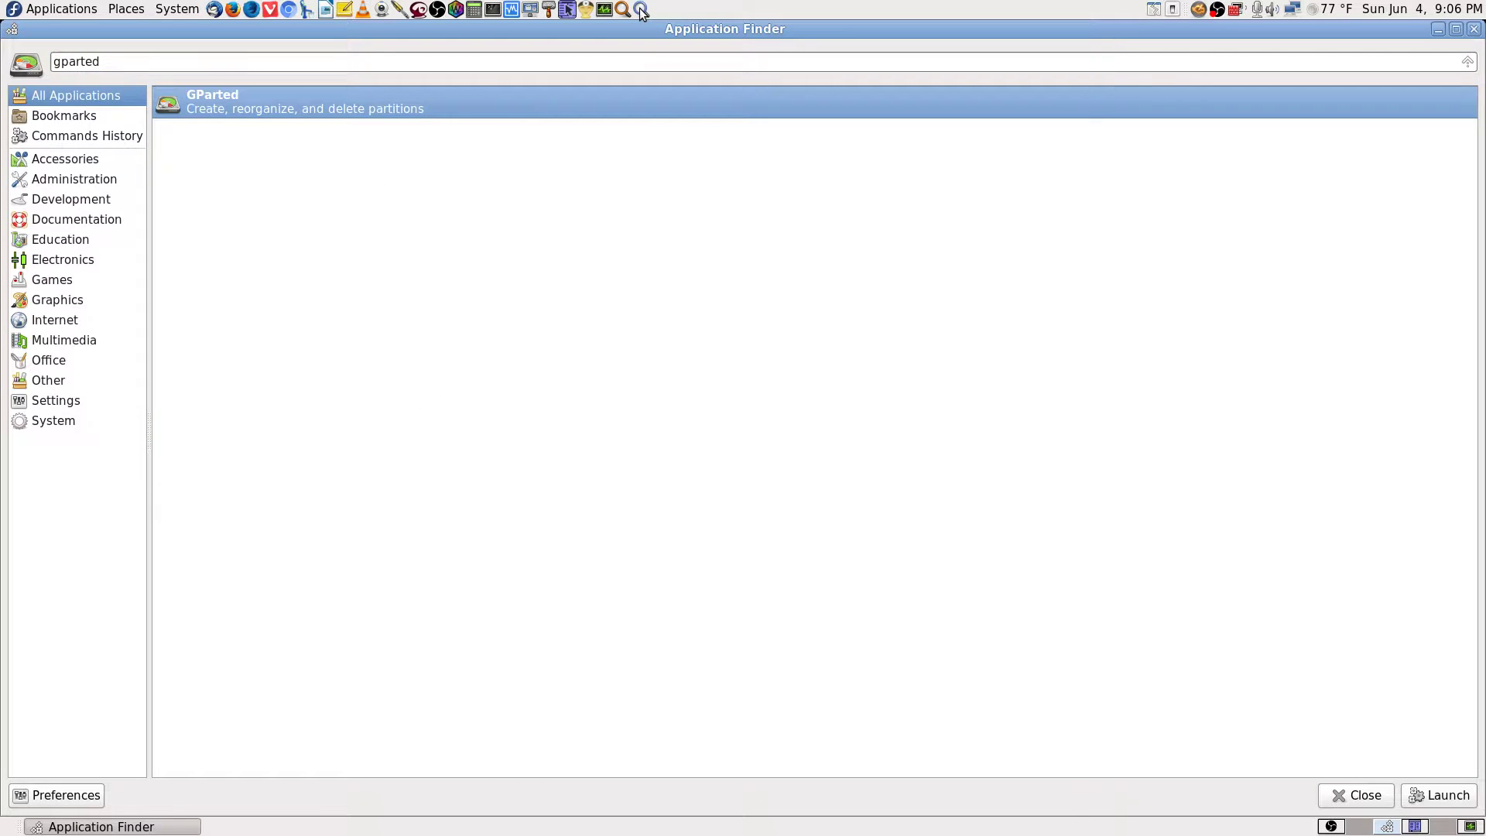
type("****")
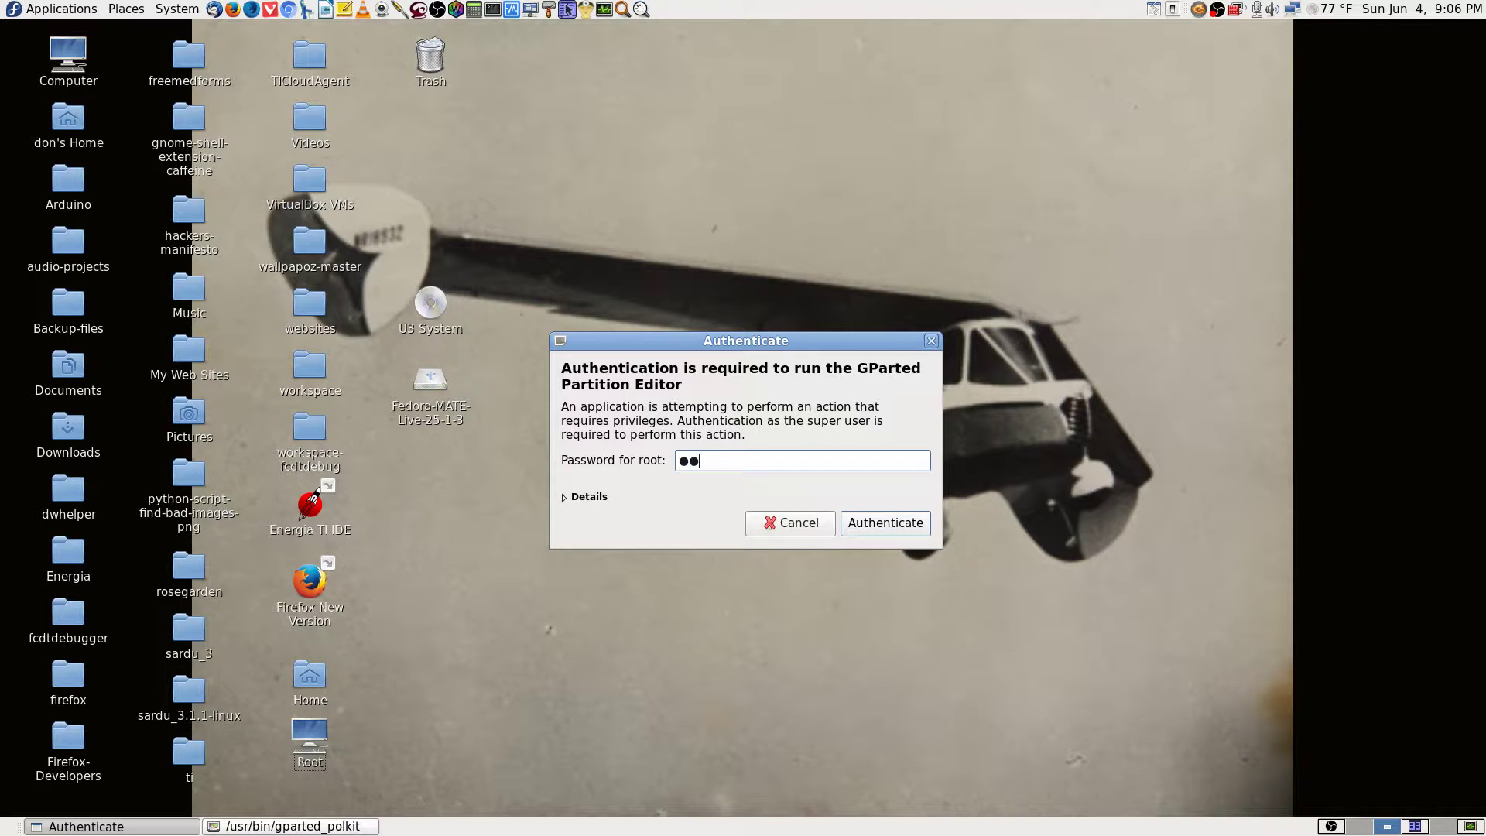
type("********")
Authenticate, move GParted to the top-left, and ignore the Libparted block-size warning and partition error.
key("Return")
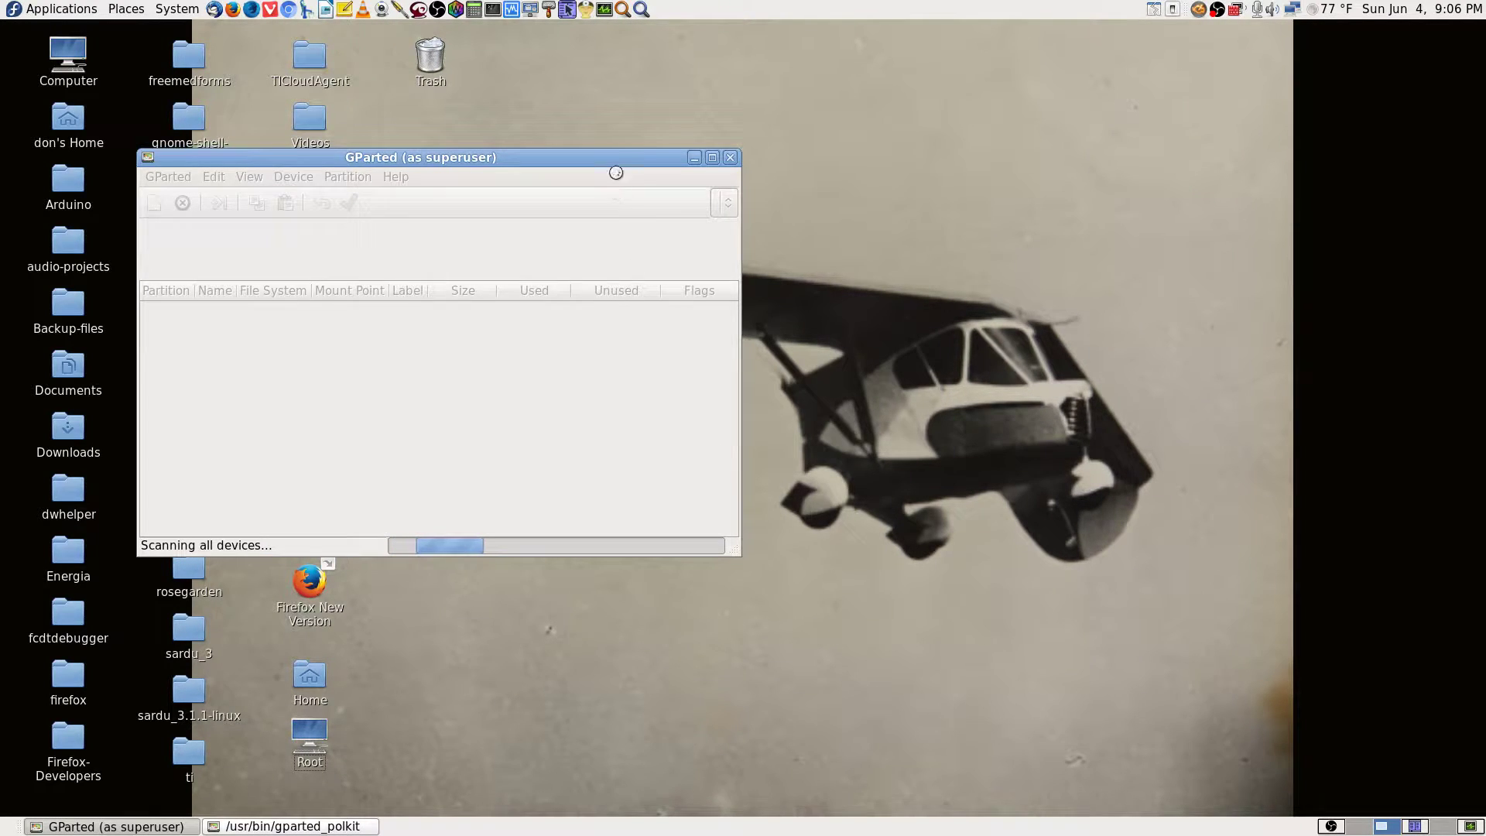
left_click_drag(616, 159, 480, 2)
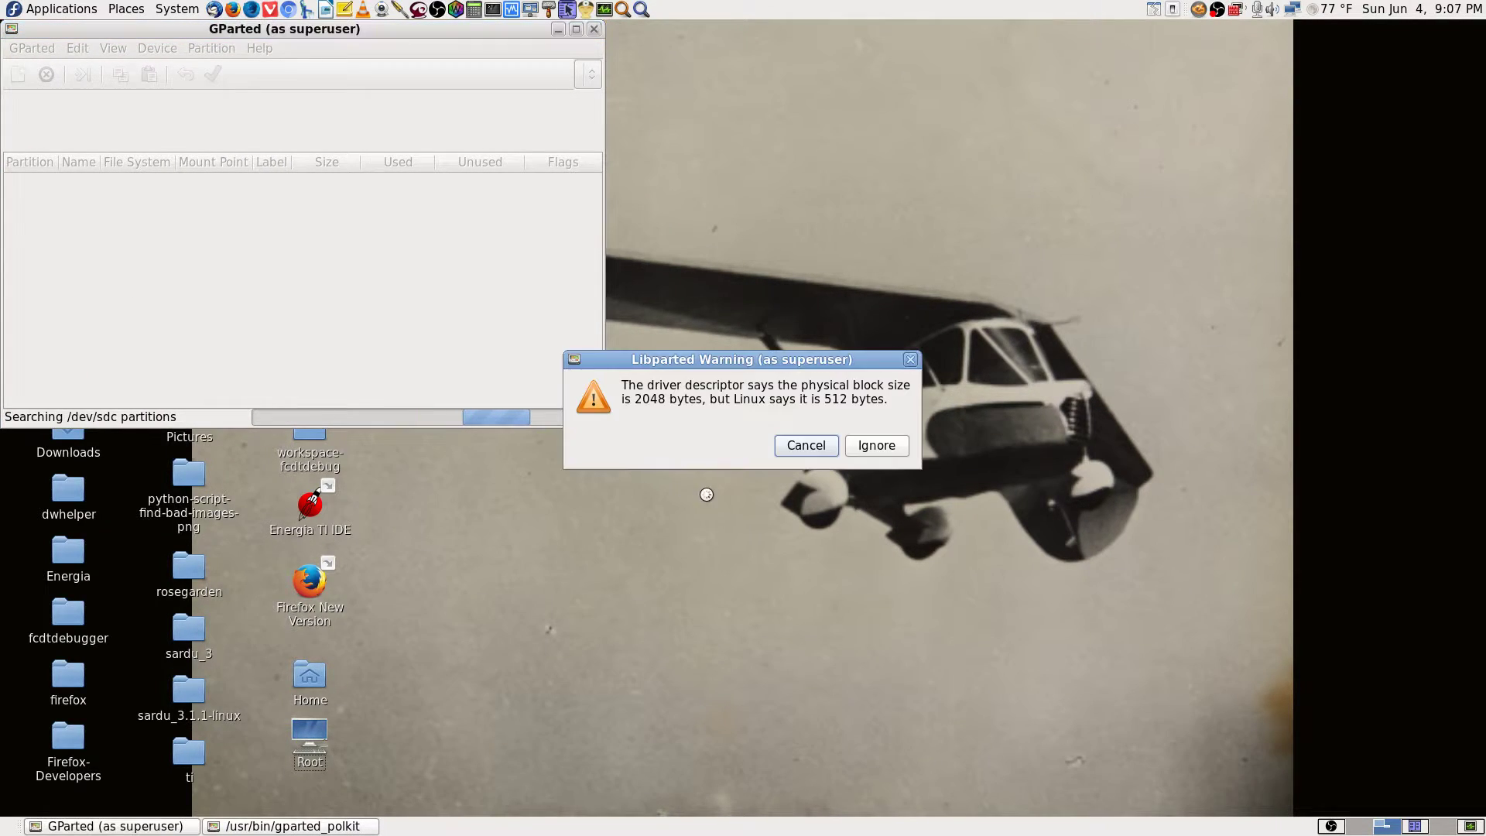
left_click_drag(770, 361, 797, 466)
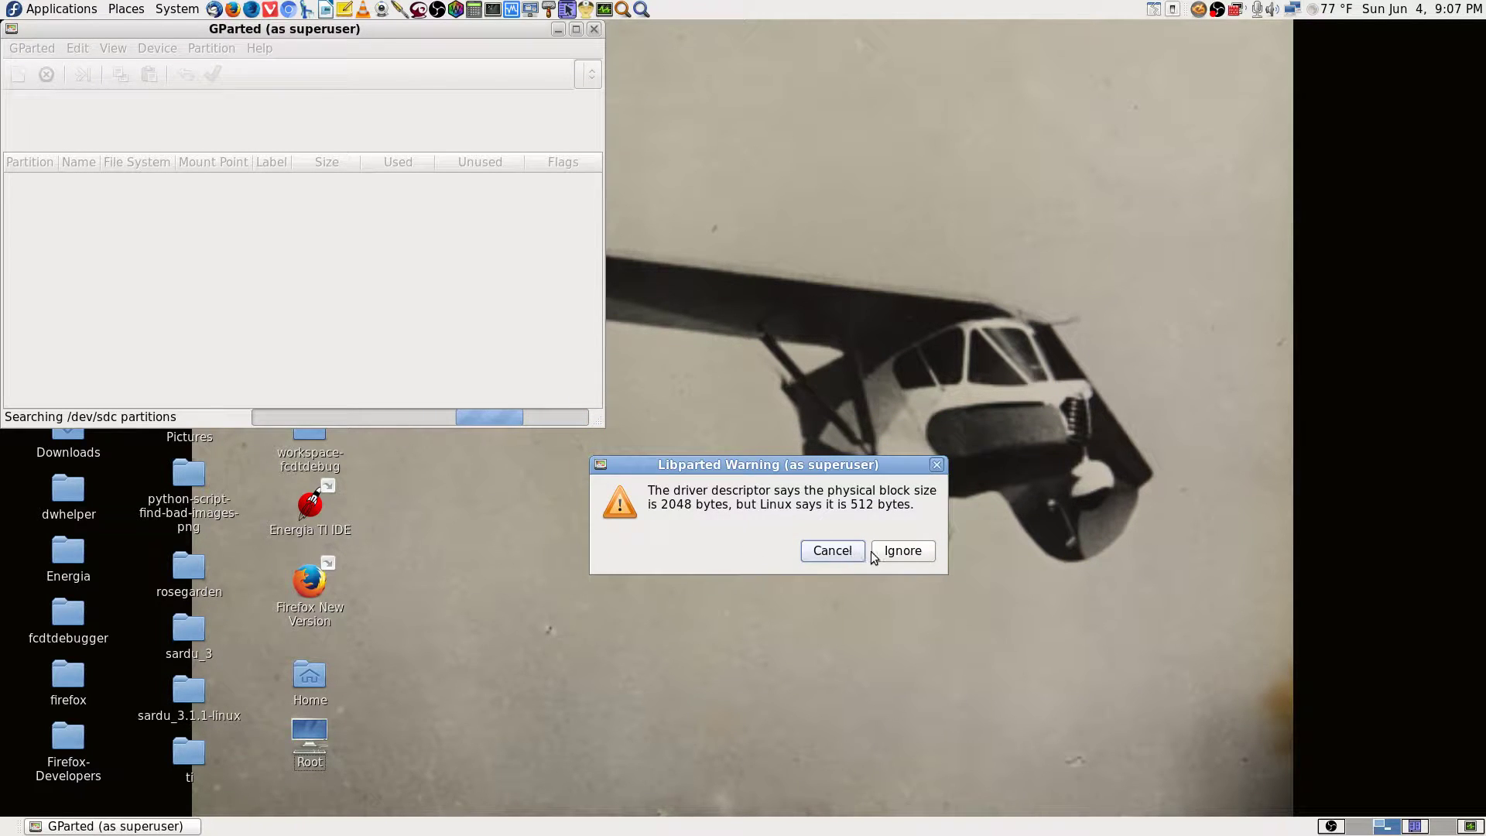
left_click(914, 554)
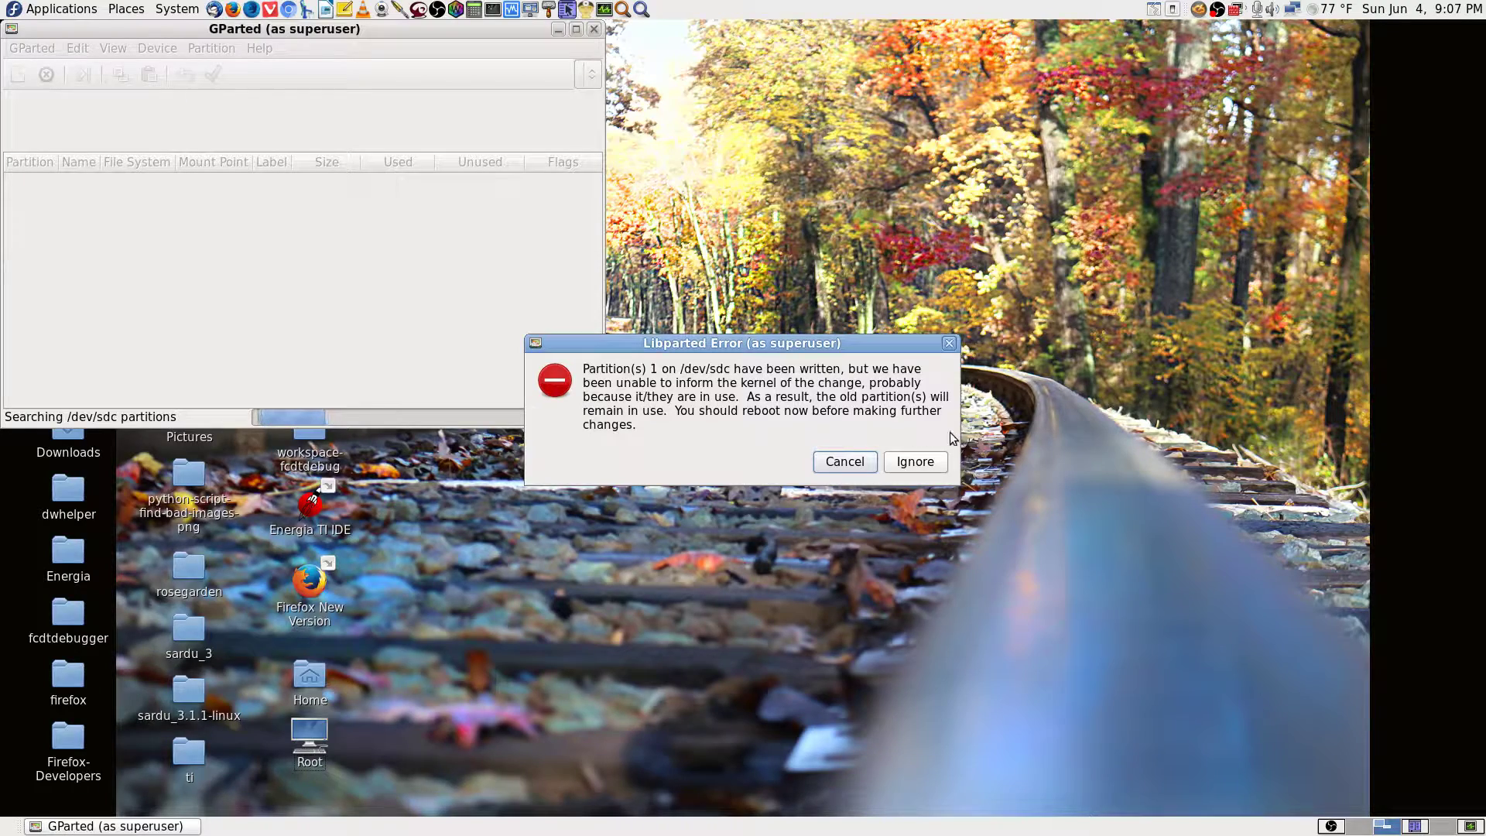
left_click(910, 460)
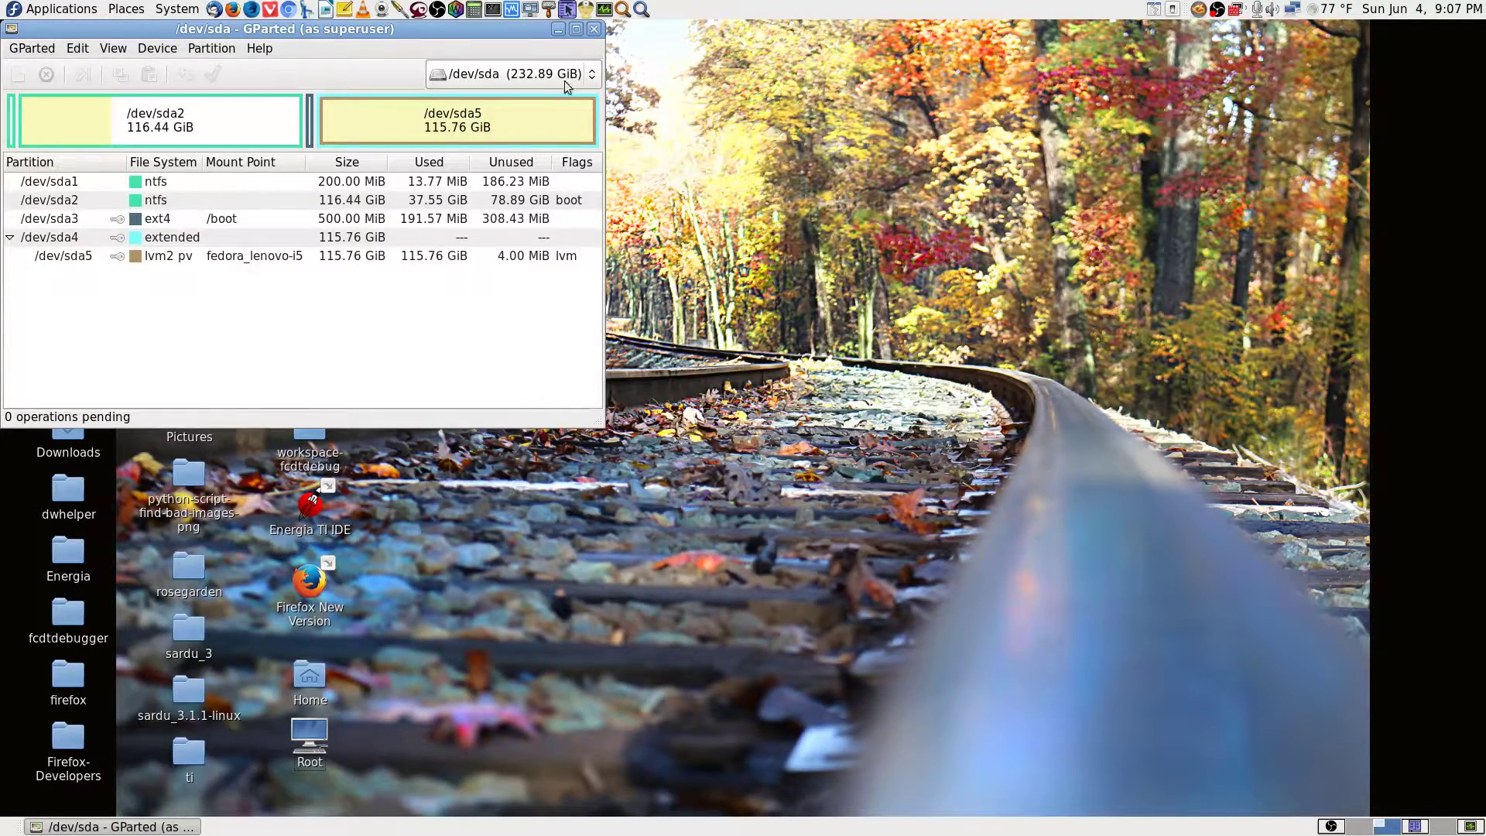
Maximize GParted, choose /dev/sdc from the disk list, and select /dev/sdc1.
left_click(575, 29)
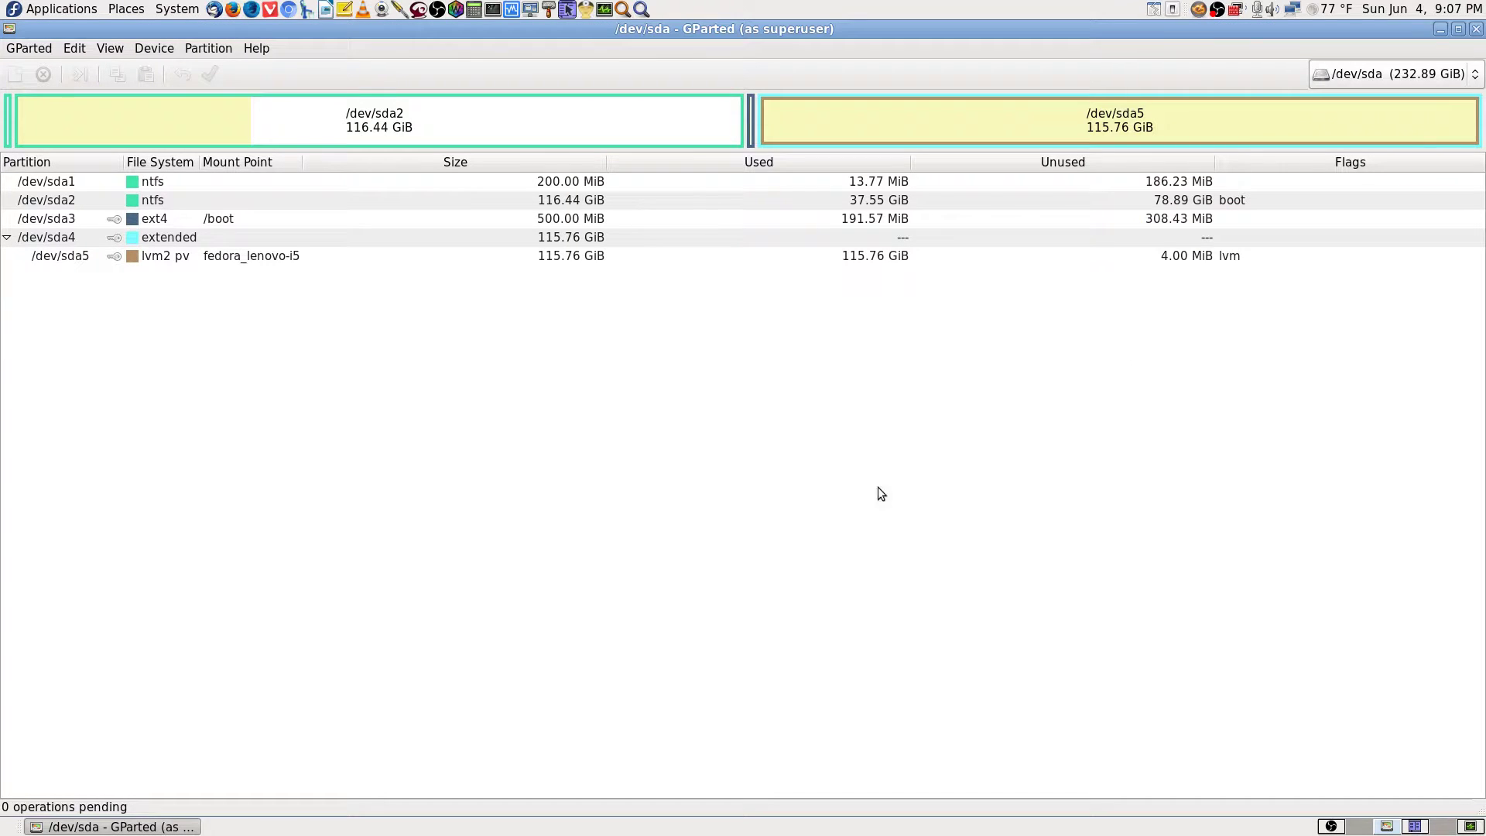
left_click(1412, 74)
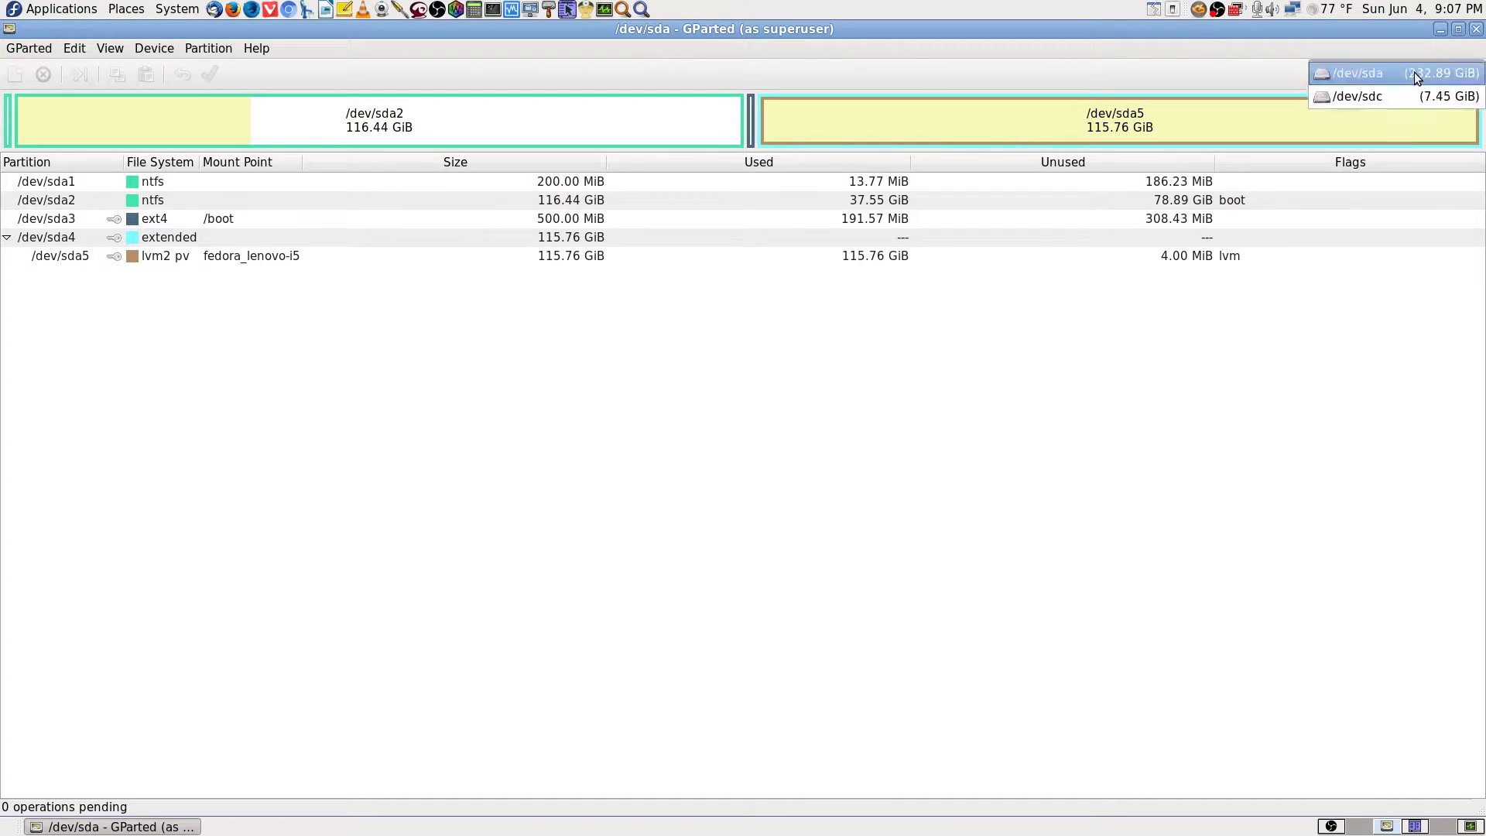
left_click(1413, 76)
left_click(1405, 77)
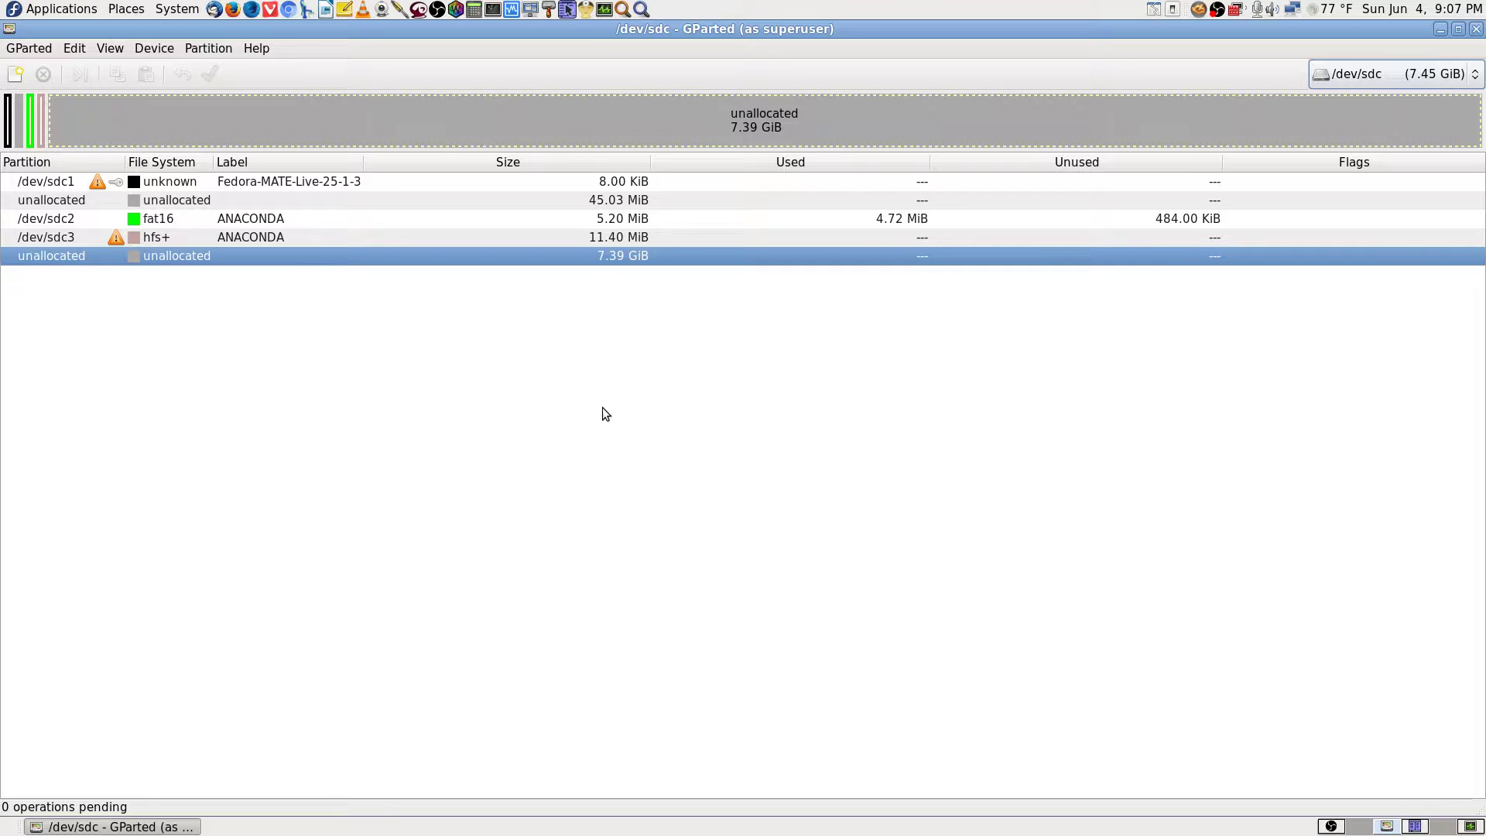
left_click(164, 186)
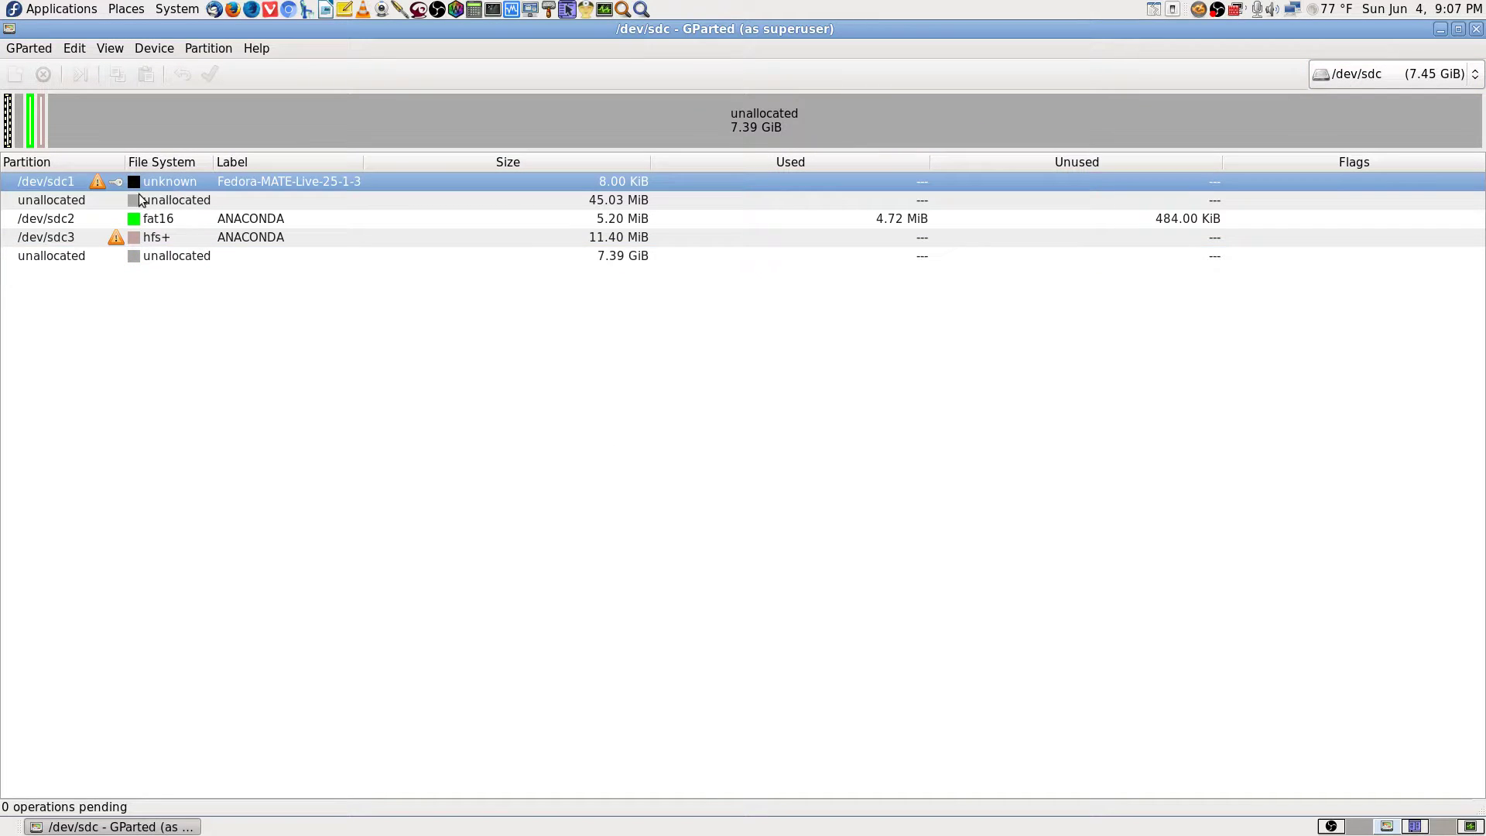
Inspect the empty flag settings of /dev/sdc1 and /dev/sdc3, dismissing the block-size warnings.
right_click(100, 183)
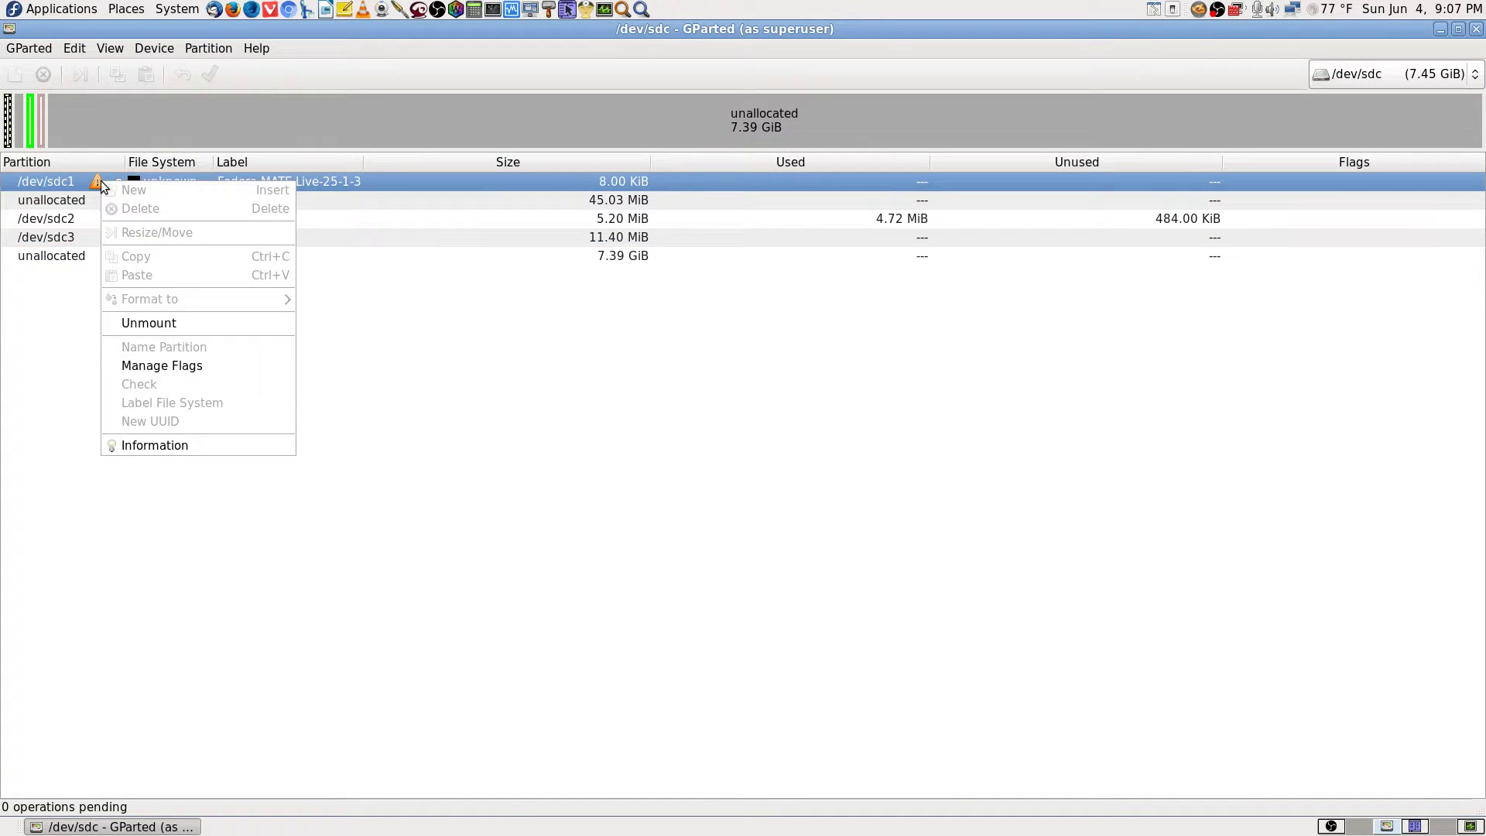
left_click(197, 369)
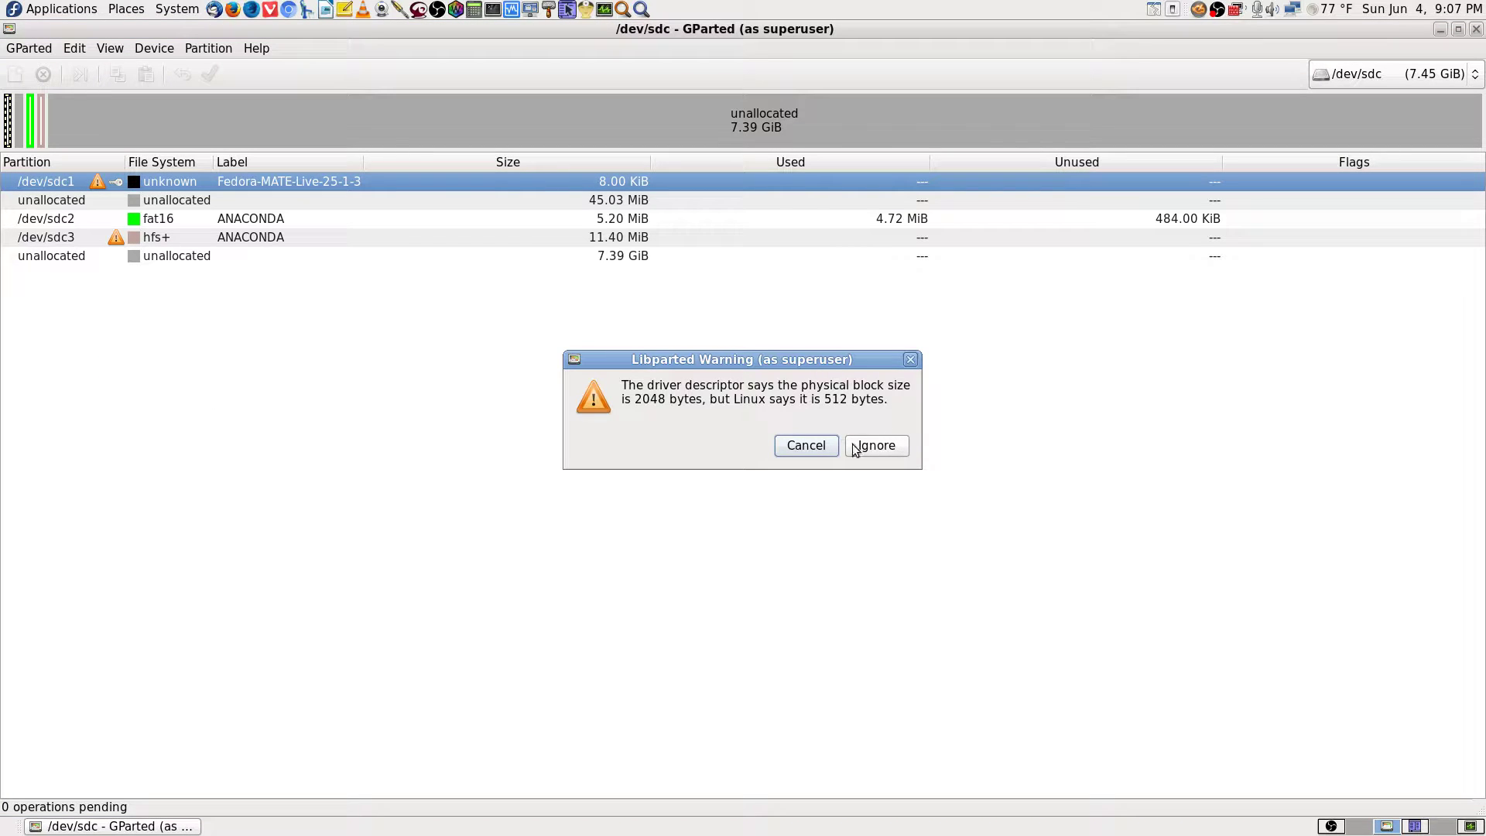
left_click(806, 447)
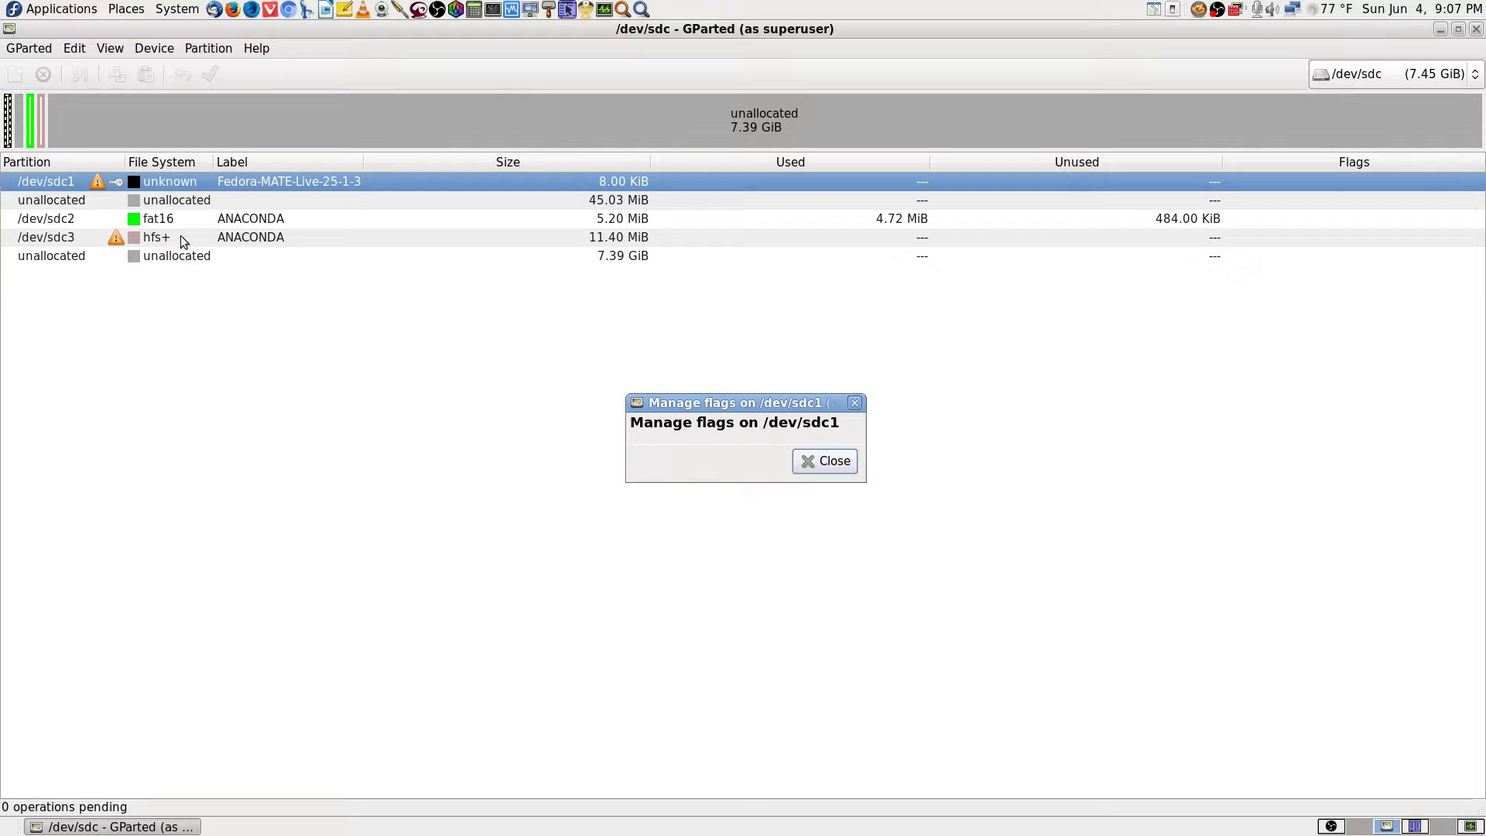
left_click(822, 461)
right_click(181, 236)
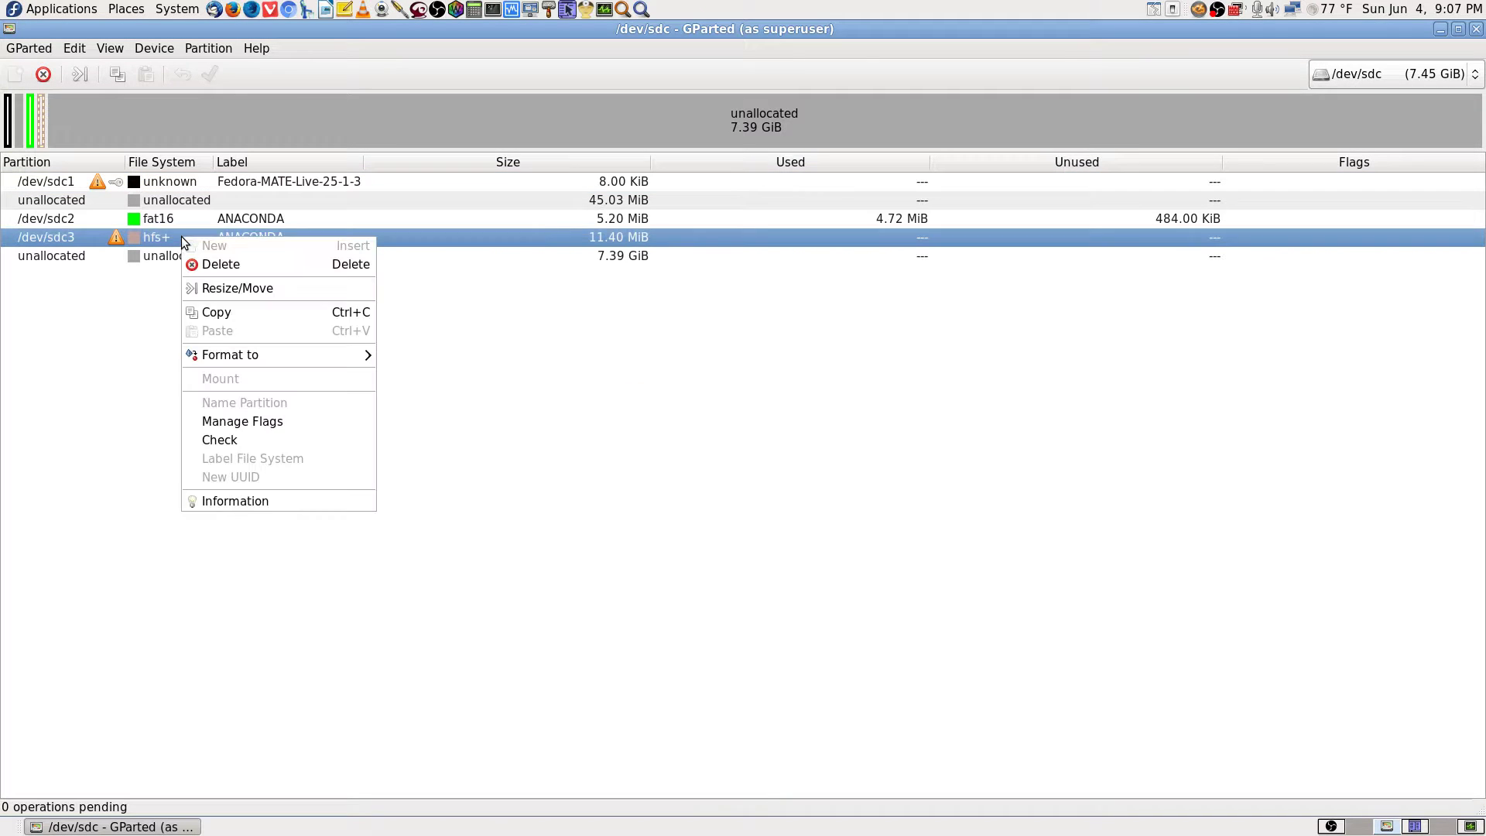
left_click(286, 422)
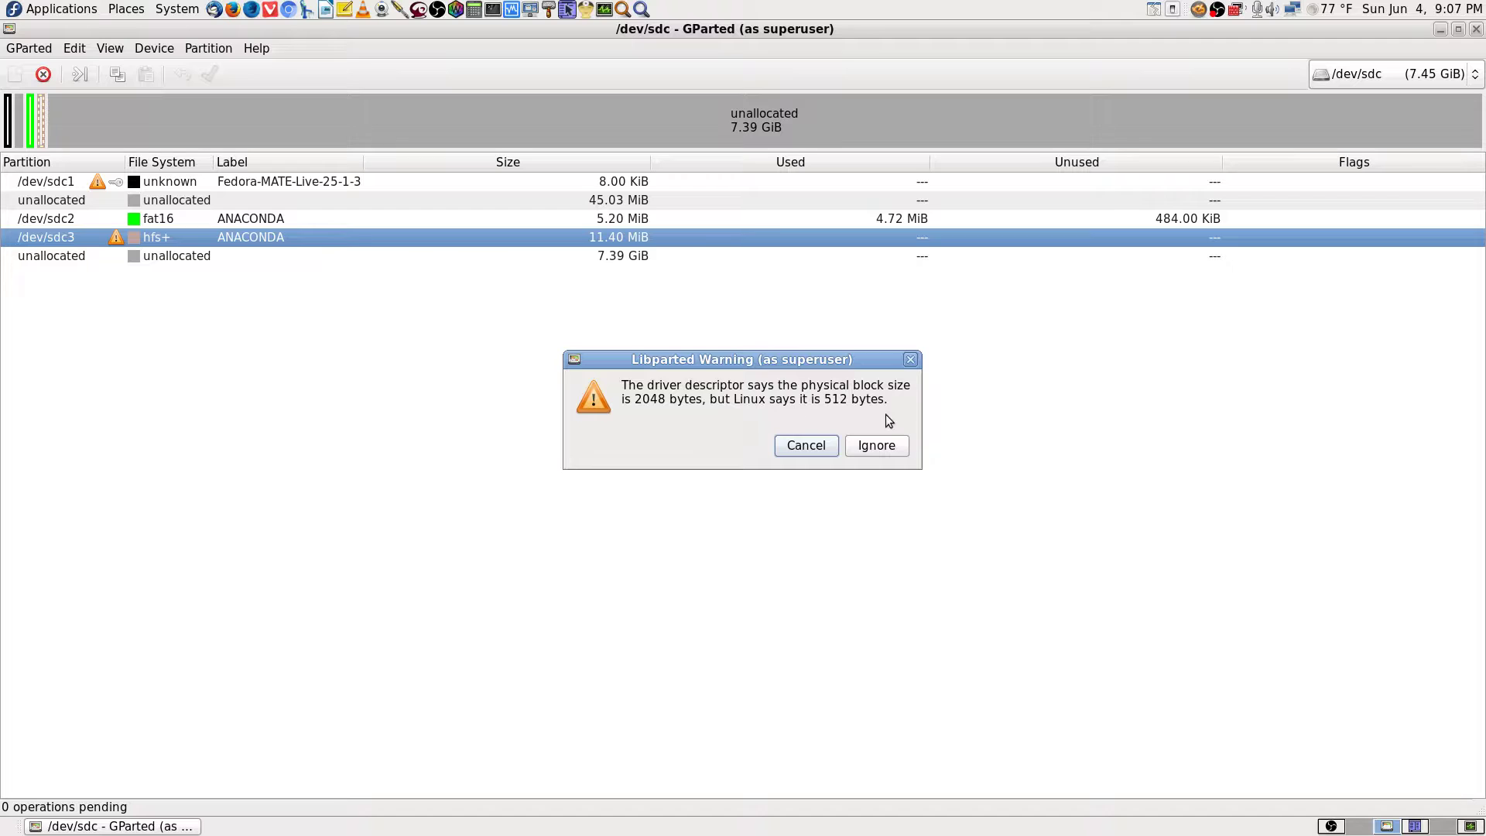
left_click(822, 444)
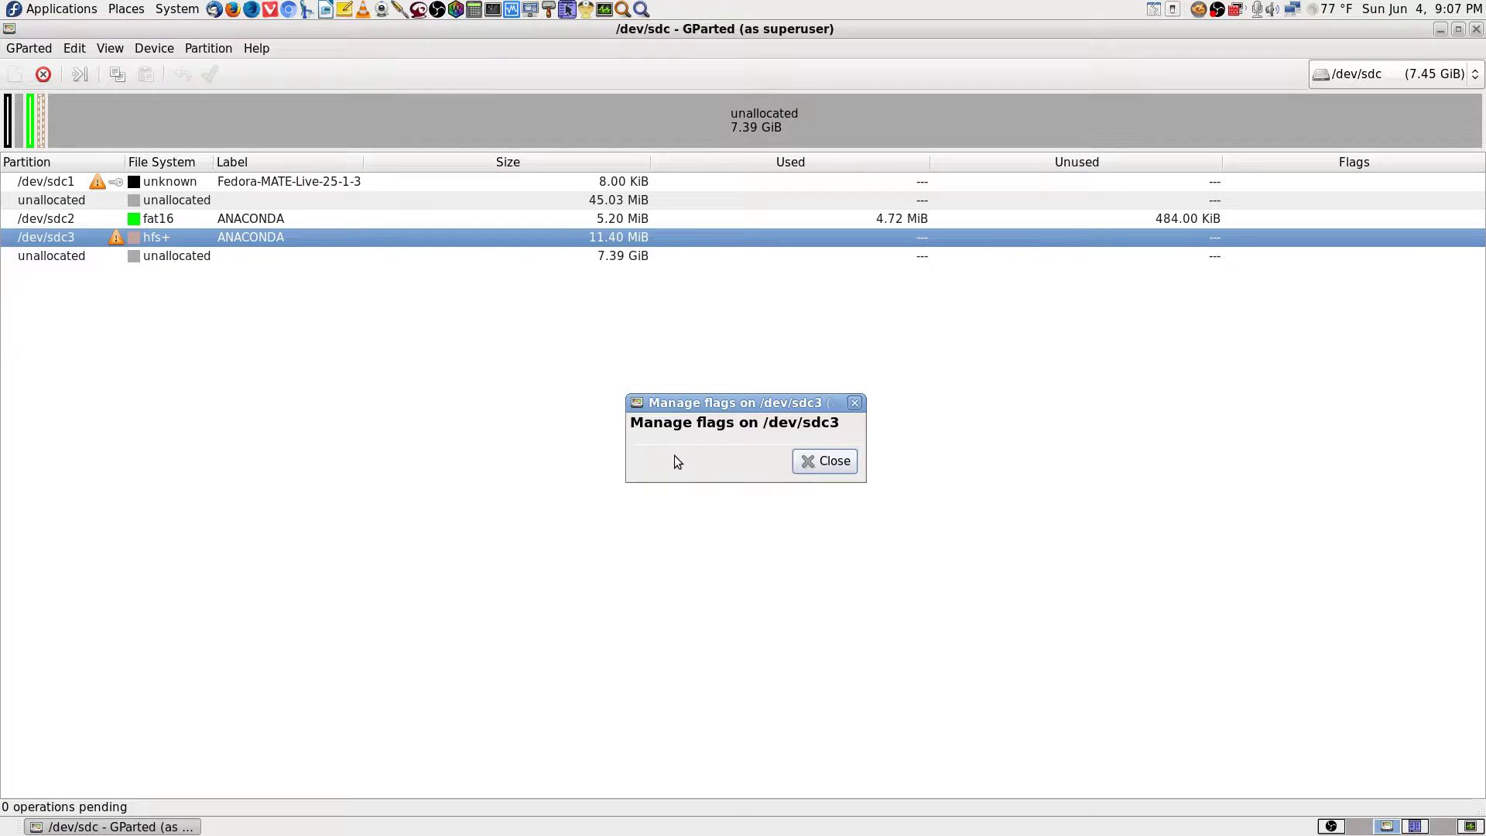
left_click(825, 463)
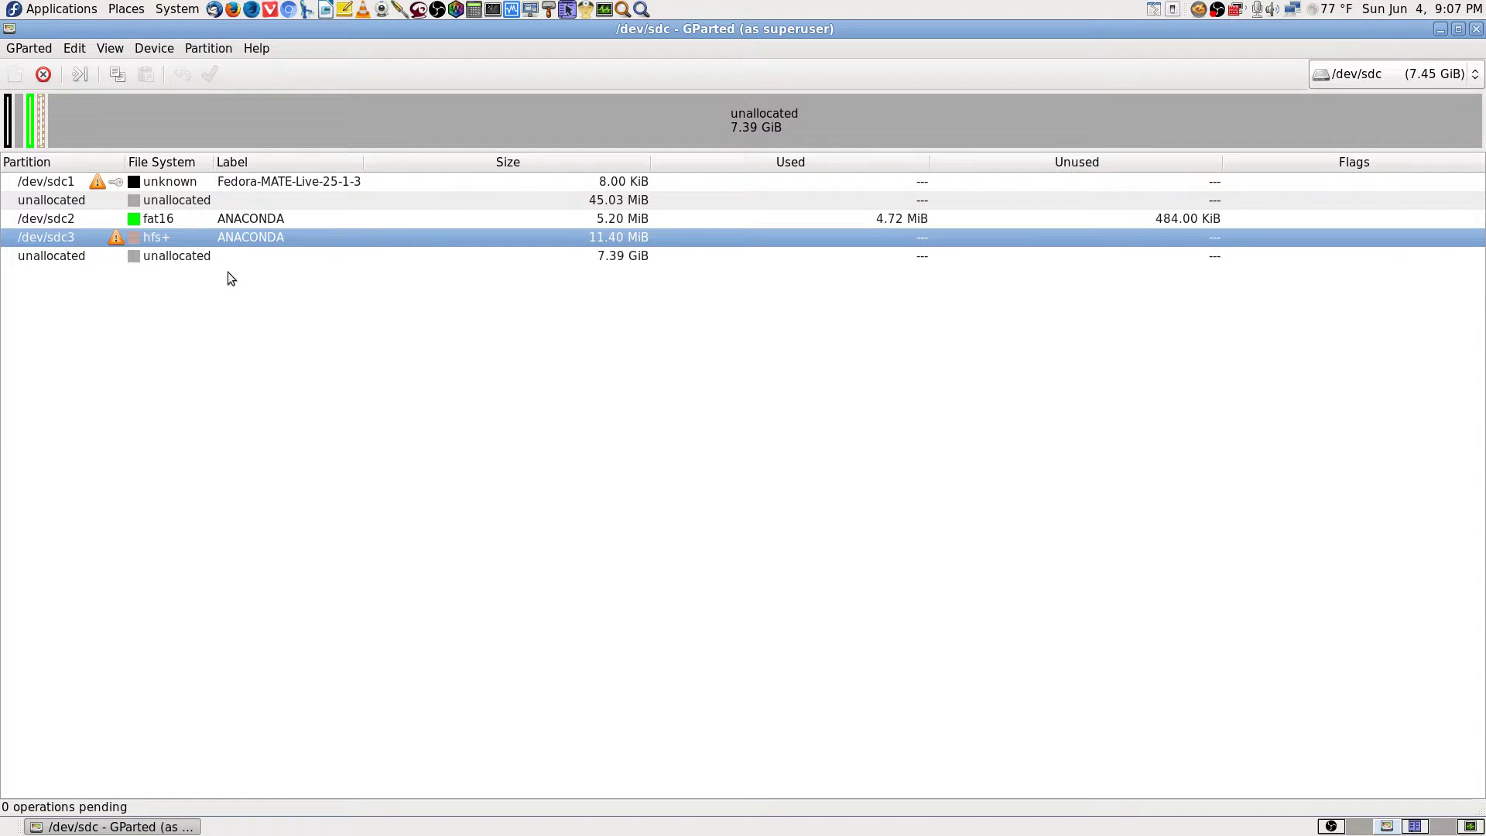
Review the context menus of /dev/sdc1 and /dev/sdc2, then bring up /dev/sdc3's menu.
left_click(224, 178)
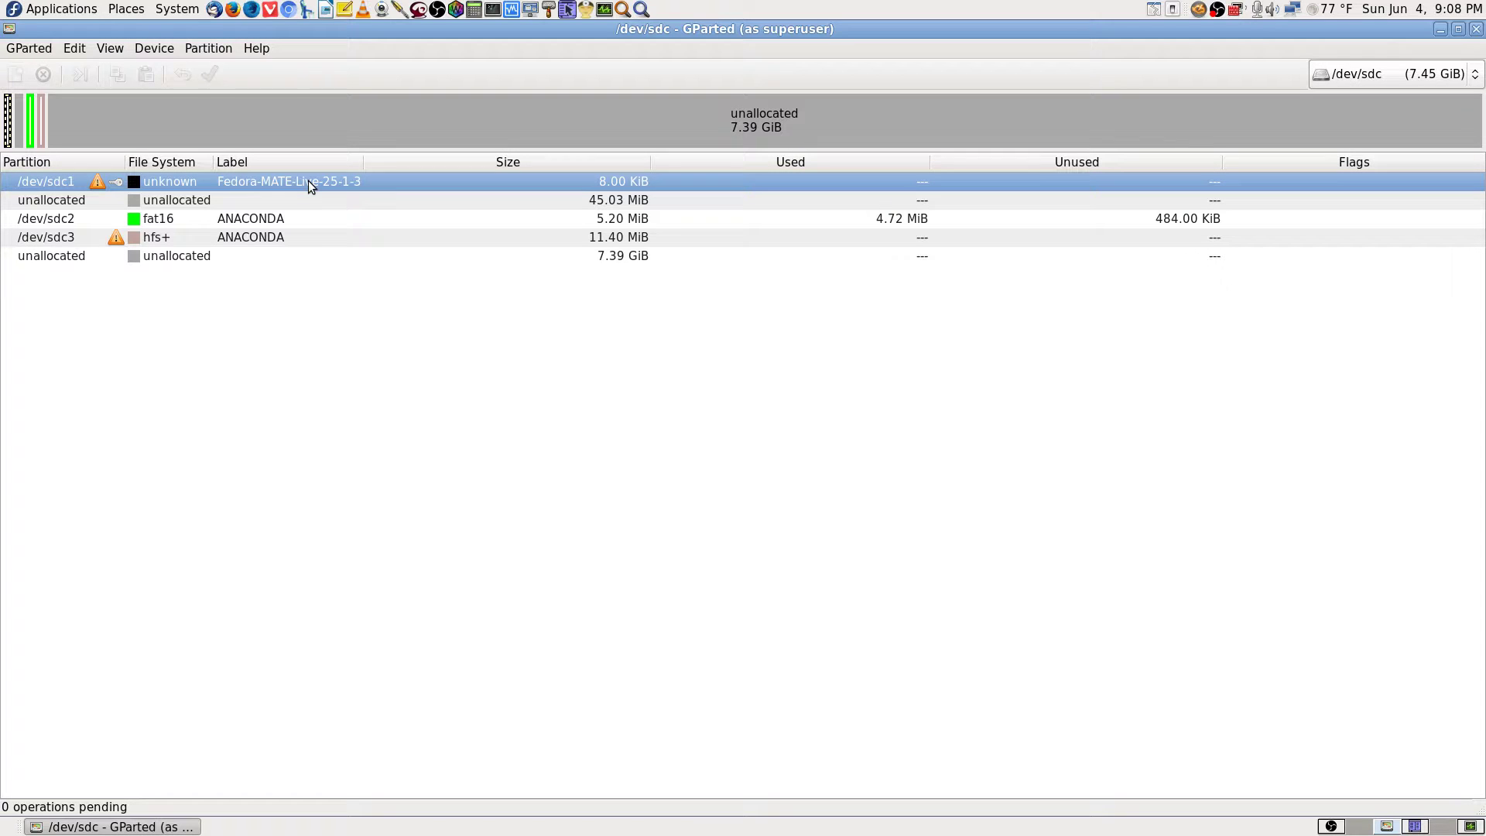
right_click(423, 186)
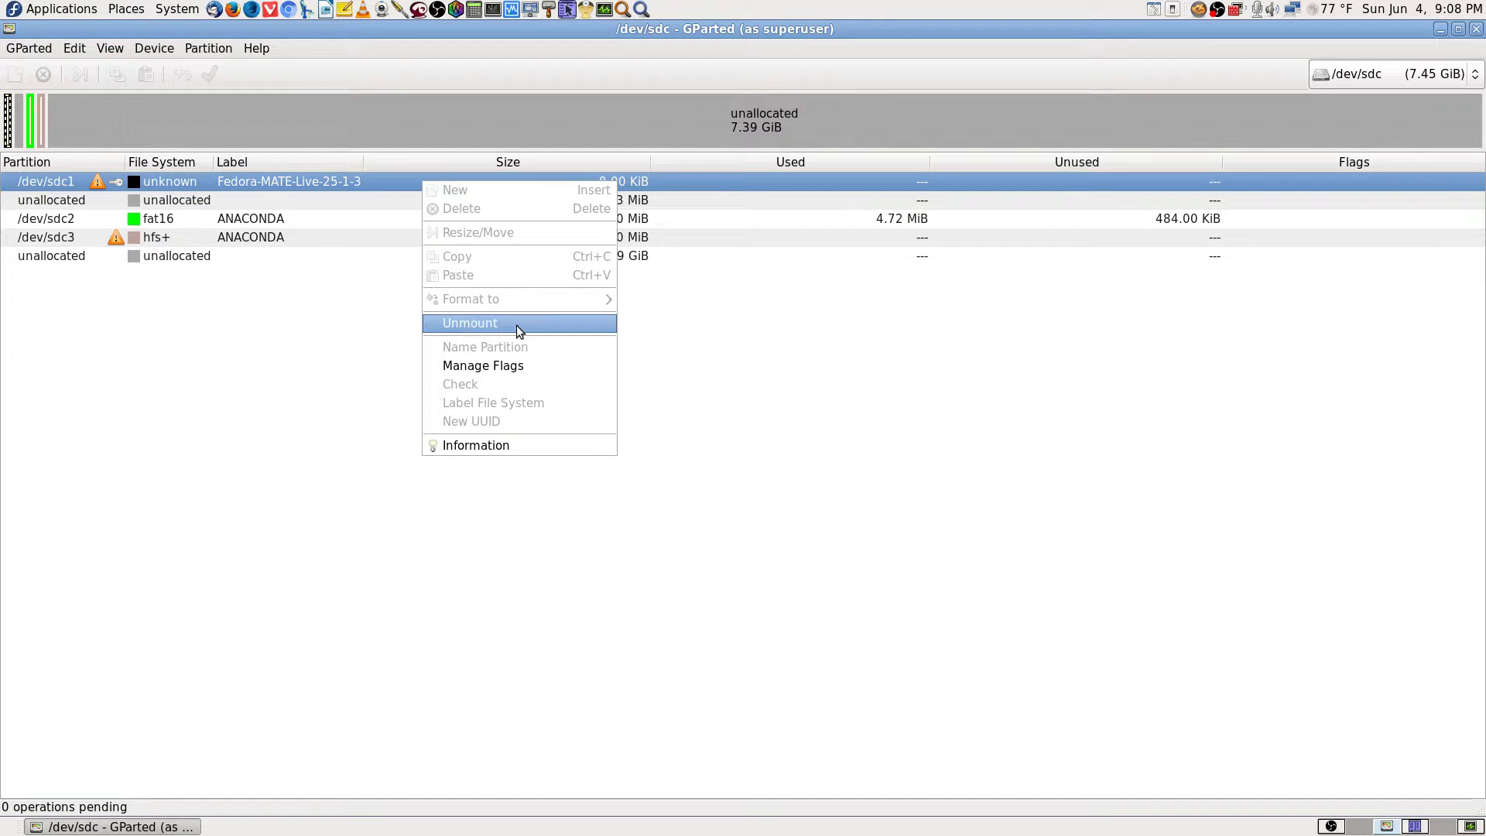
left_click(308, 373)
left_click(253, 203)
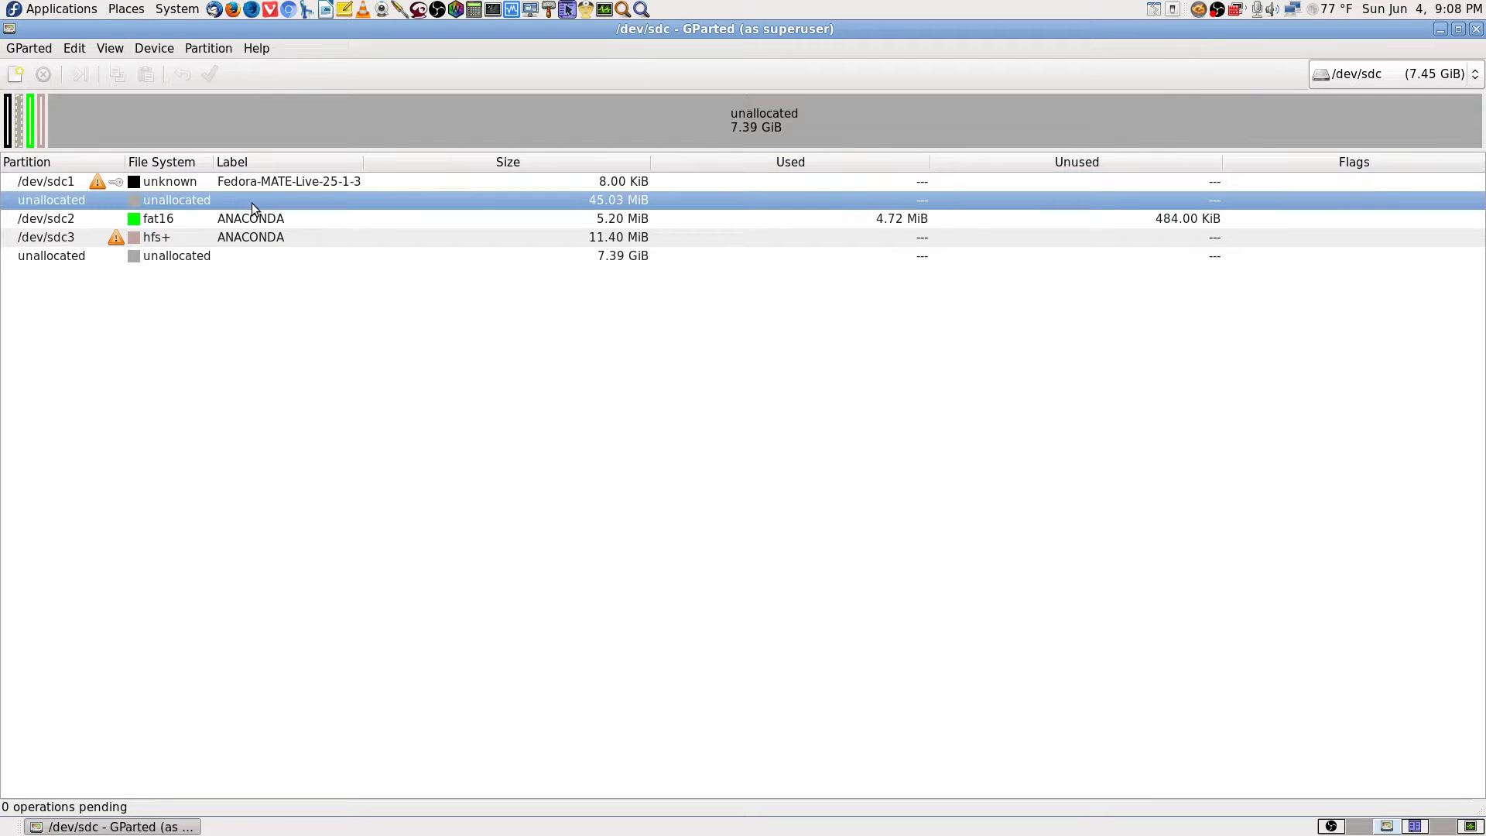
right_click(254, 224)
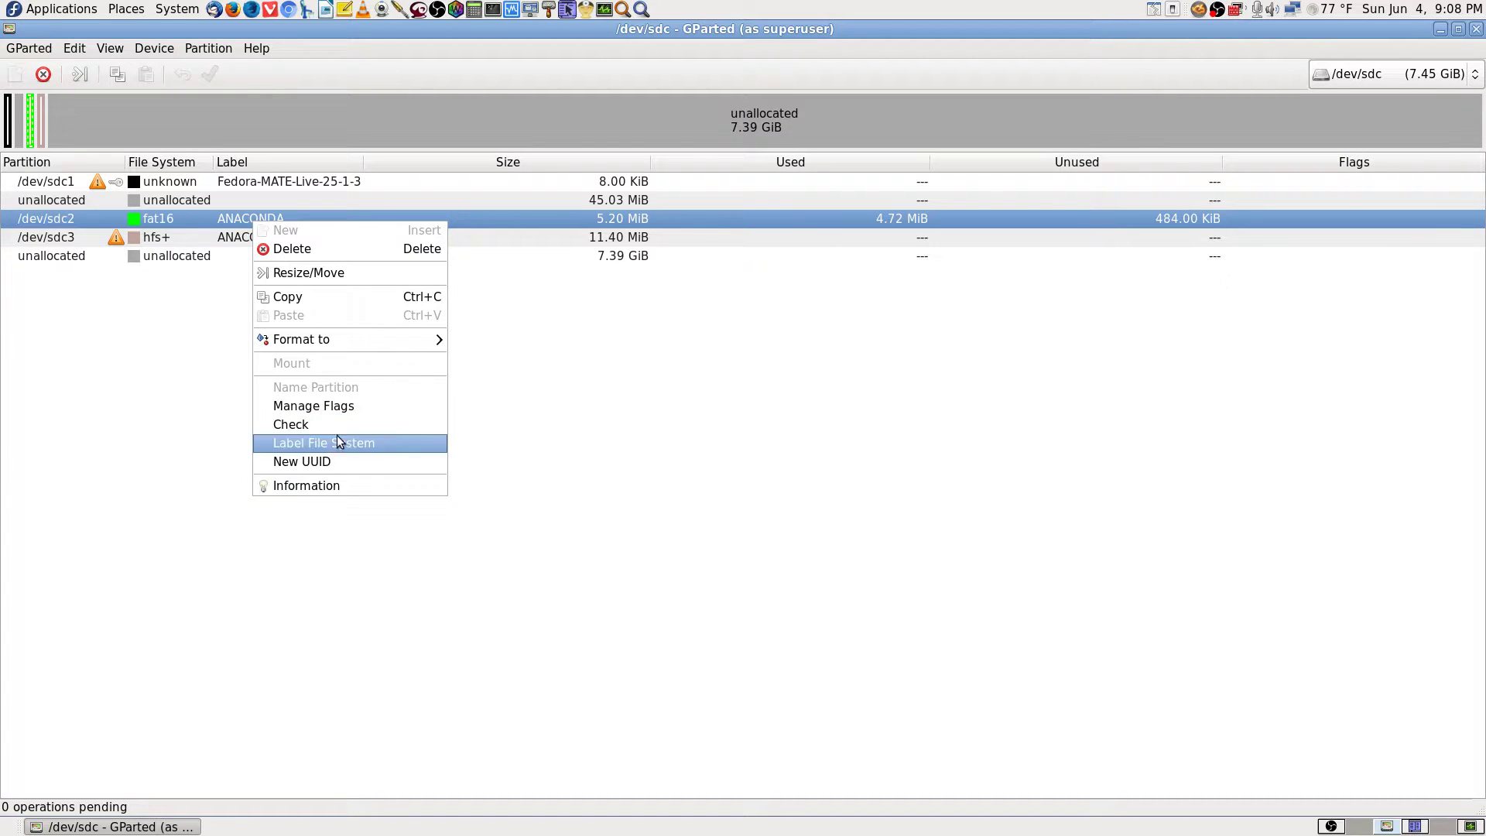
left_click(106, 420)
left_click(239, 236)
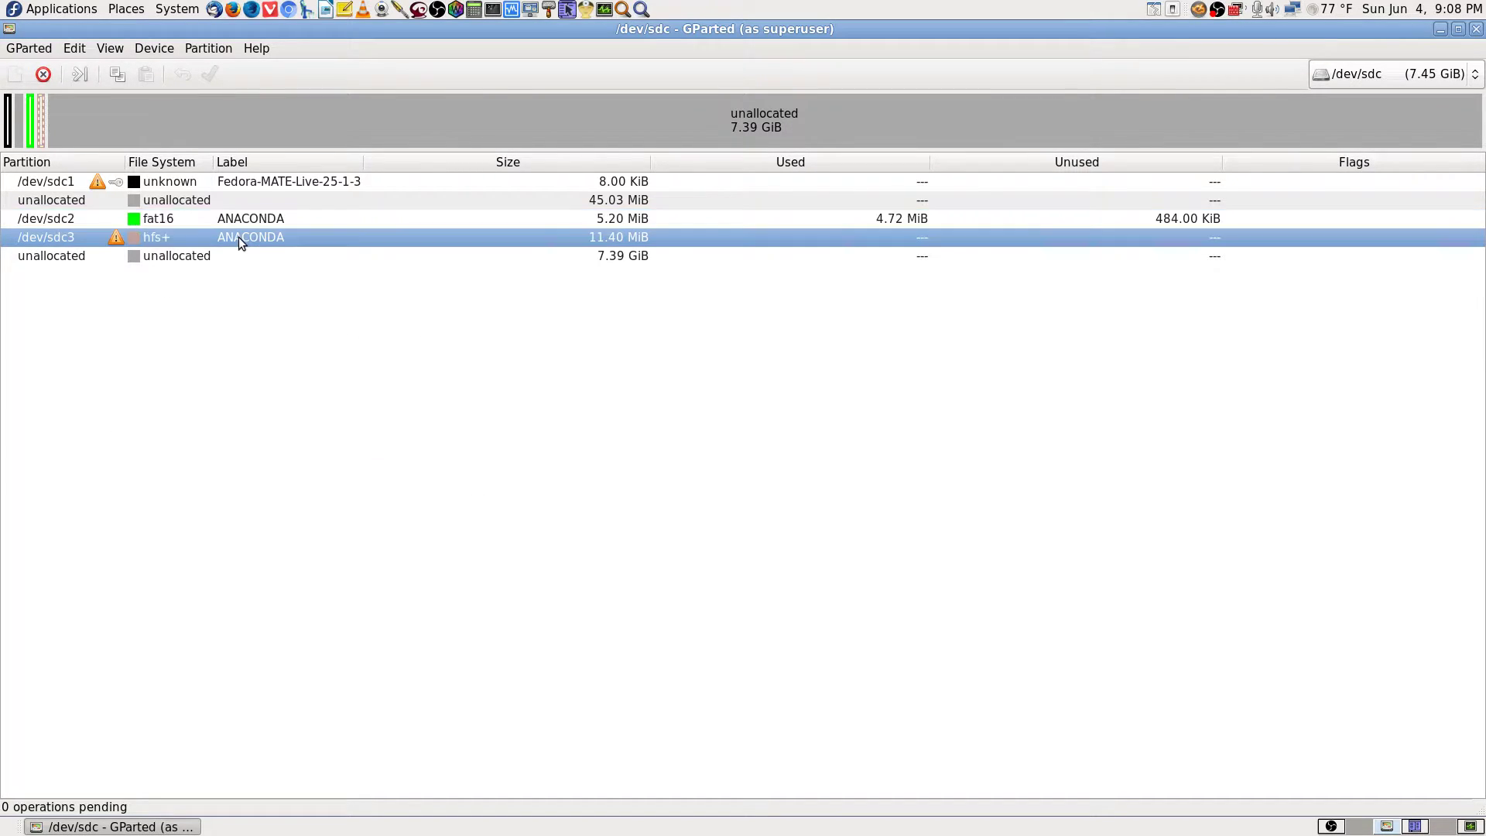
right_click(238, 237)
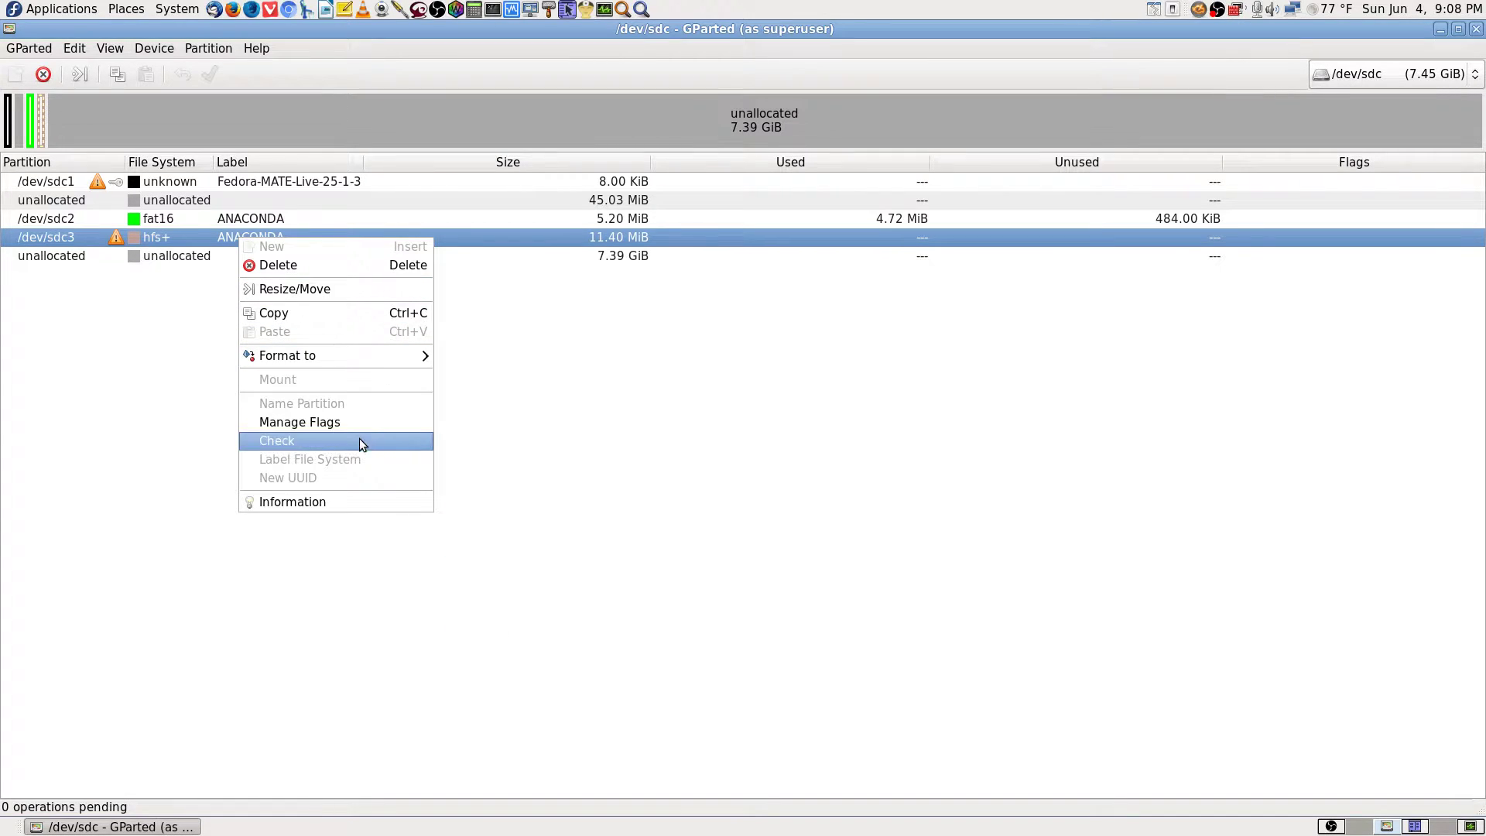
left_click(351, 500)
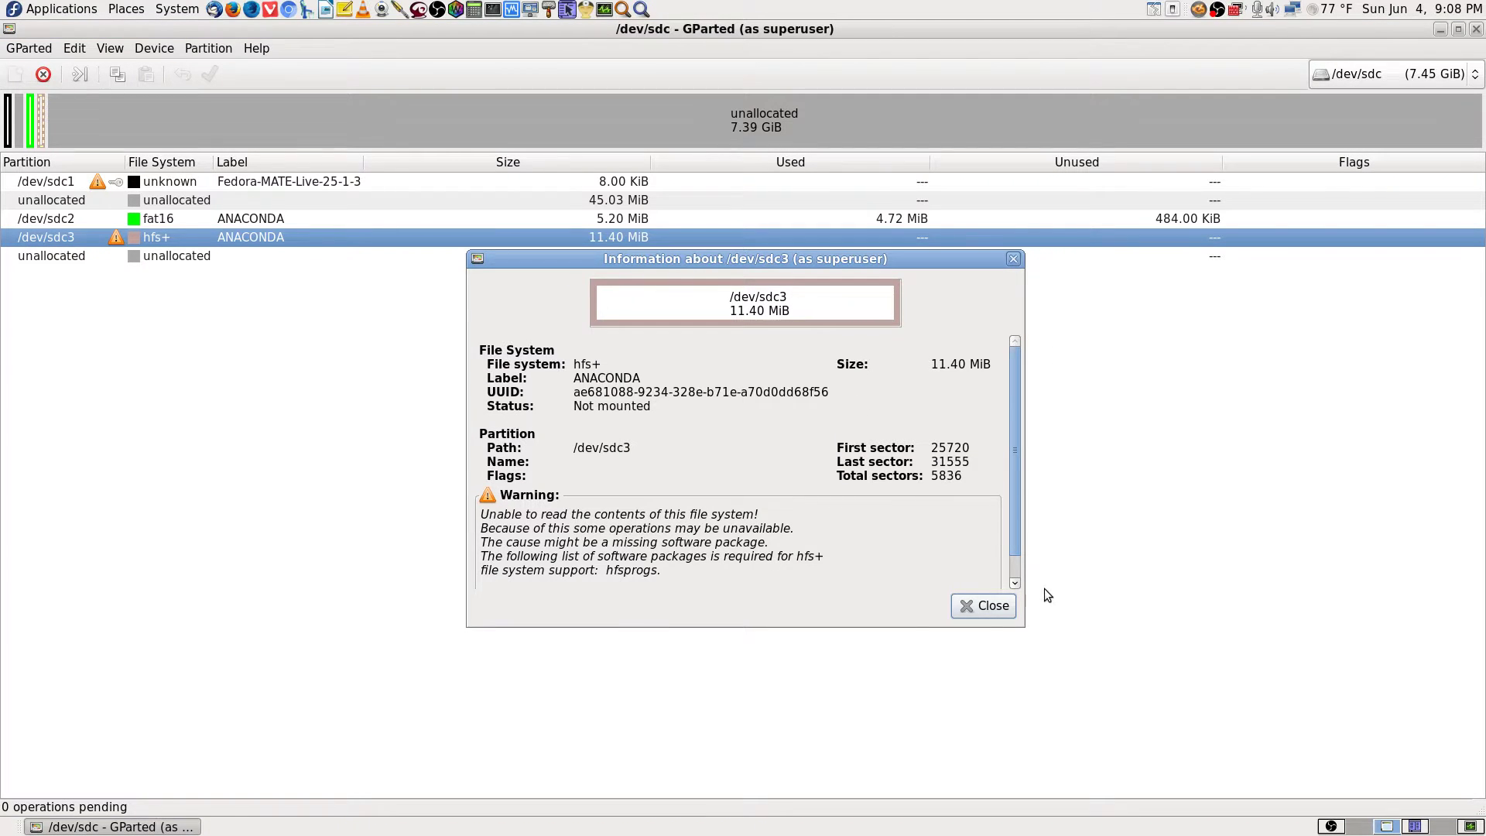
left_click(983, 607)
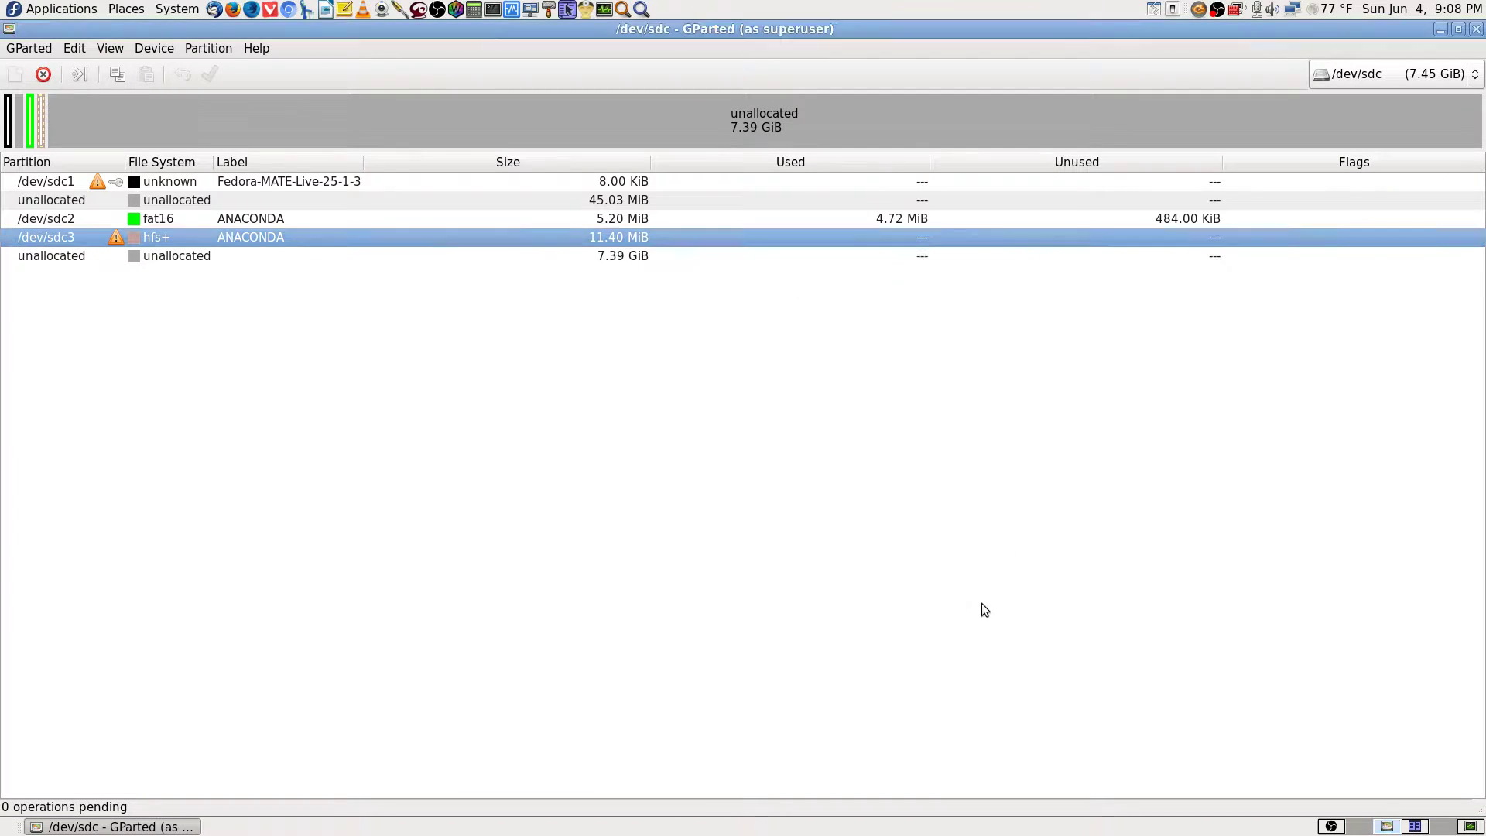
right_click(253, 237)
left_click(383, 505)
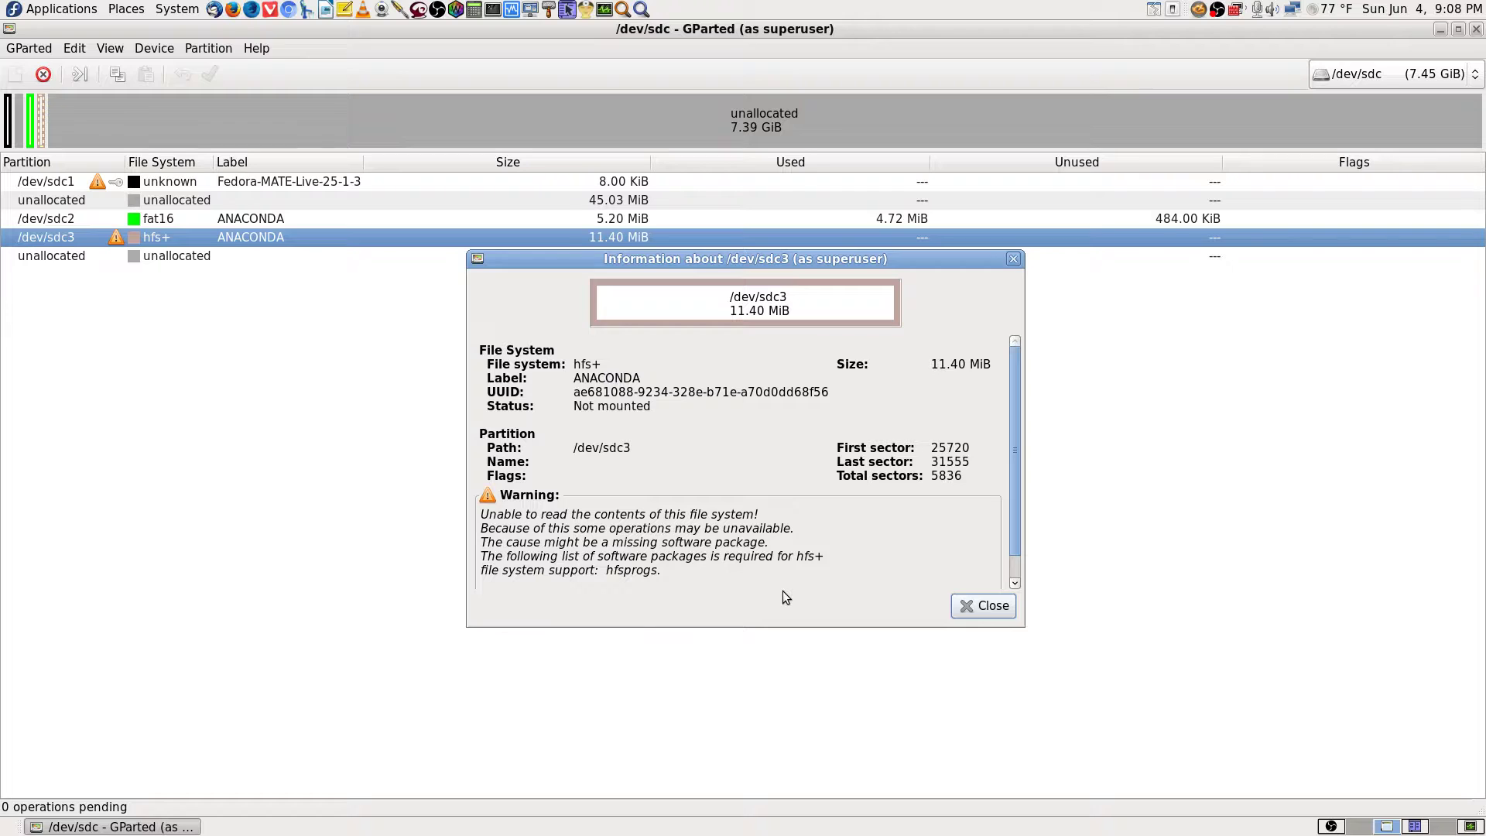
left_click_drag(1019, 512, 1035, 551)
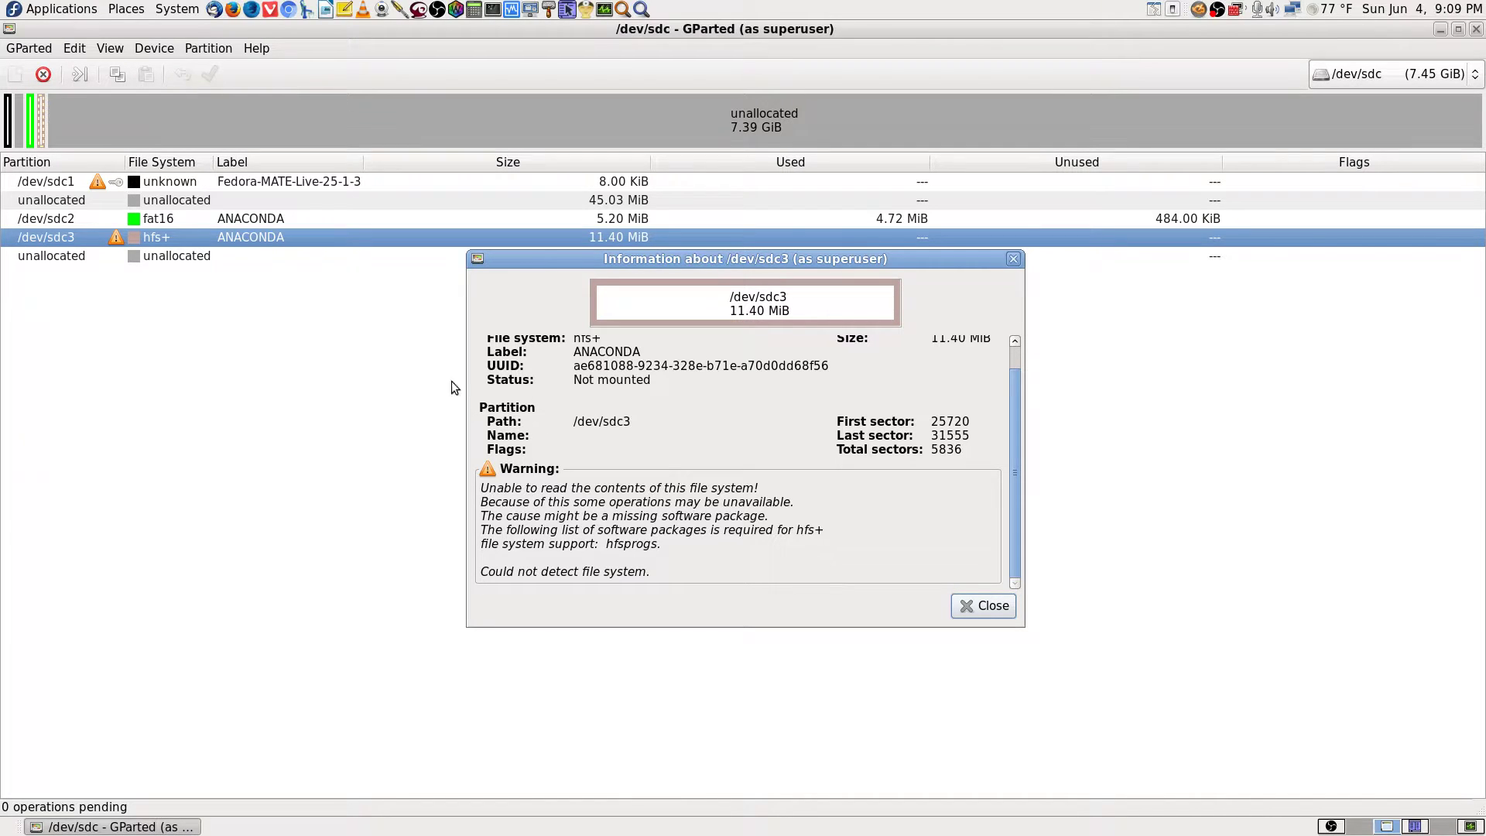
left_click_drag(825, 258, 819, 277)
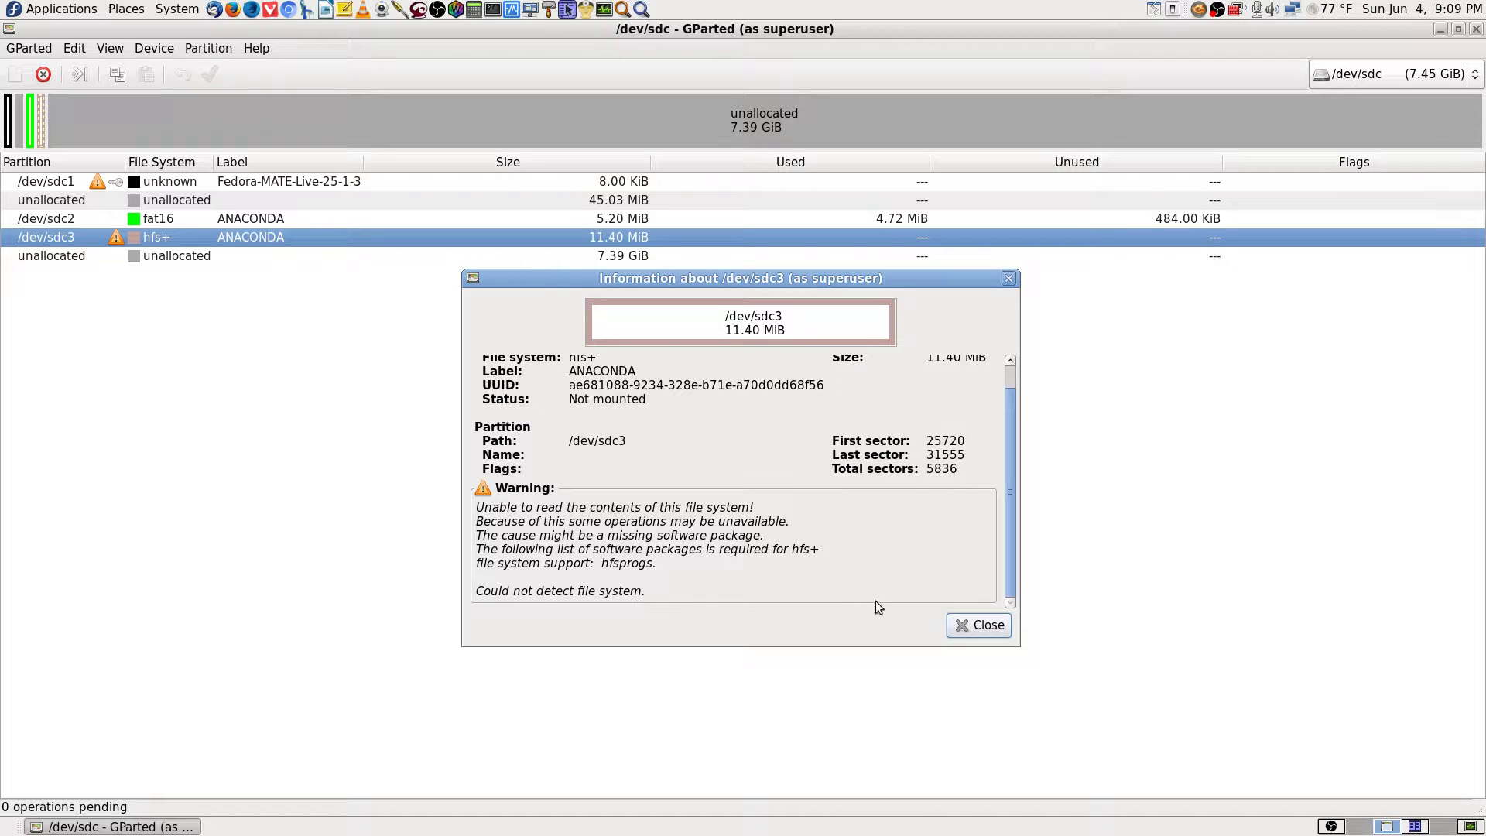
scroll(1015, 531, "up", 1)
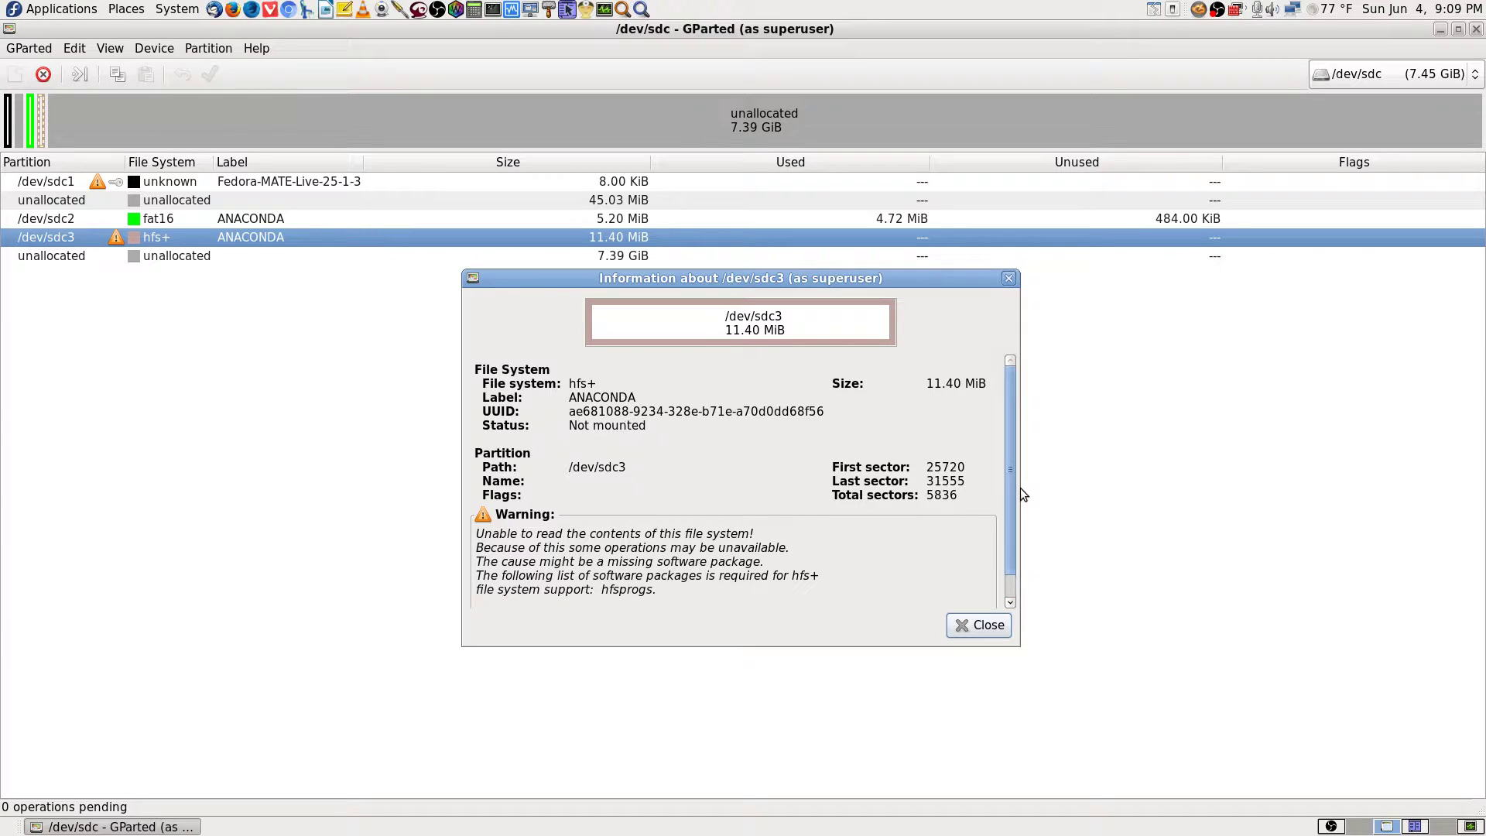
left_click(980, 624)
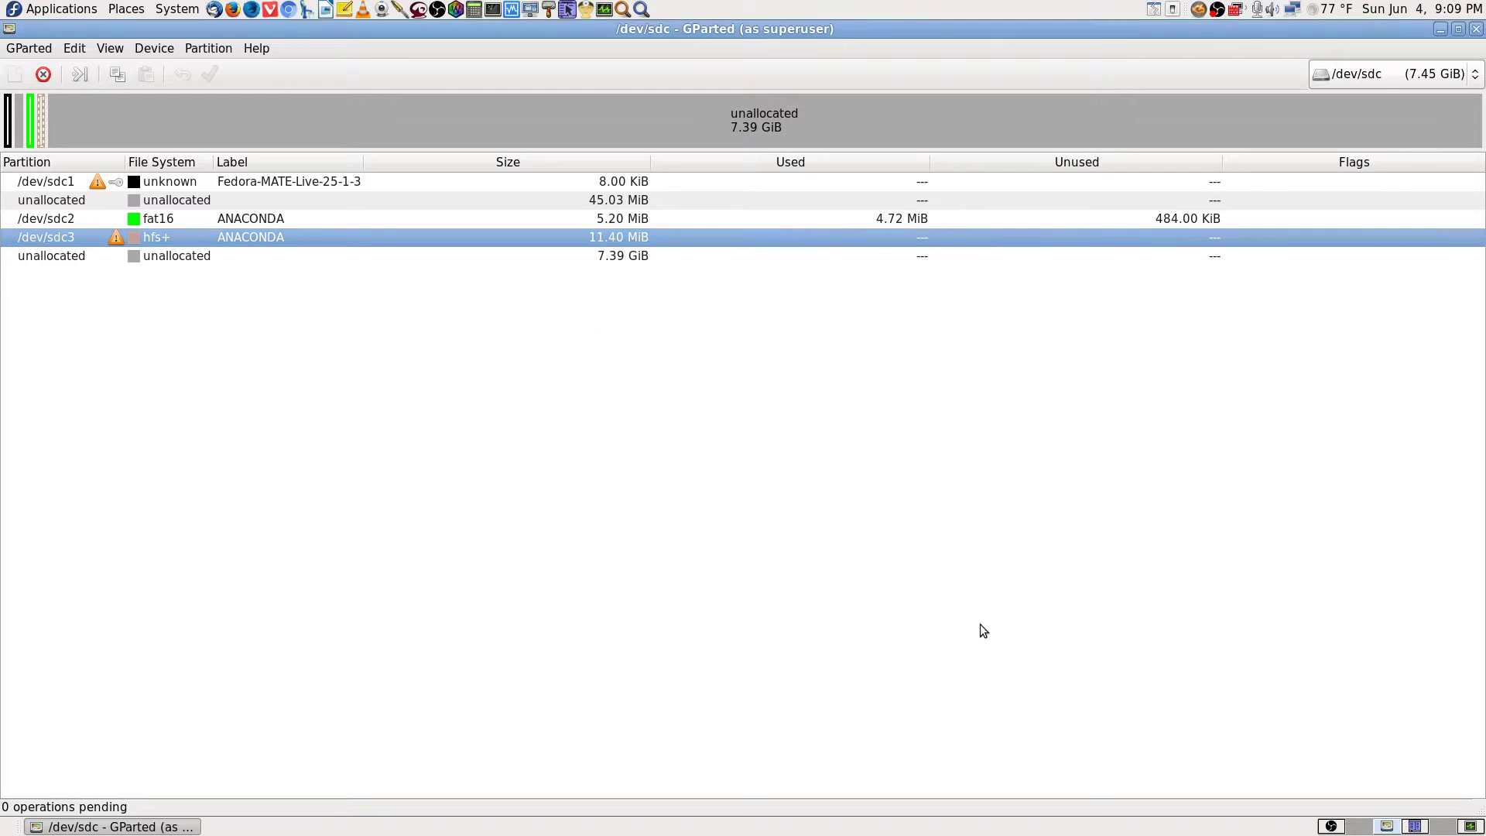
Look at the /dev/sdc2 context menu and close it without acting.
left_click(394, 217)
right_click(394, 217)
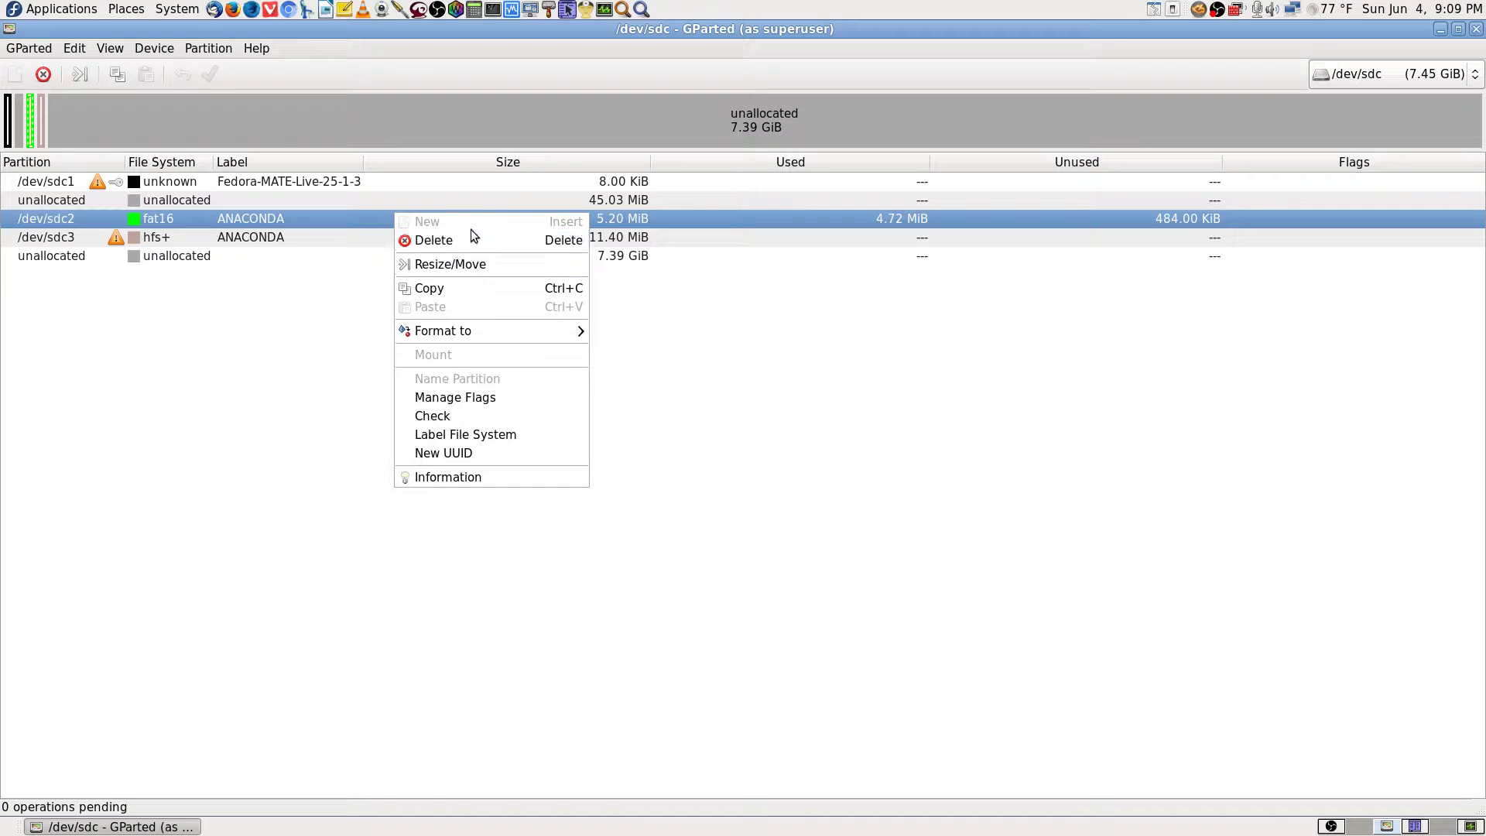
left_click(313, 432)
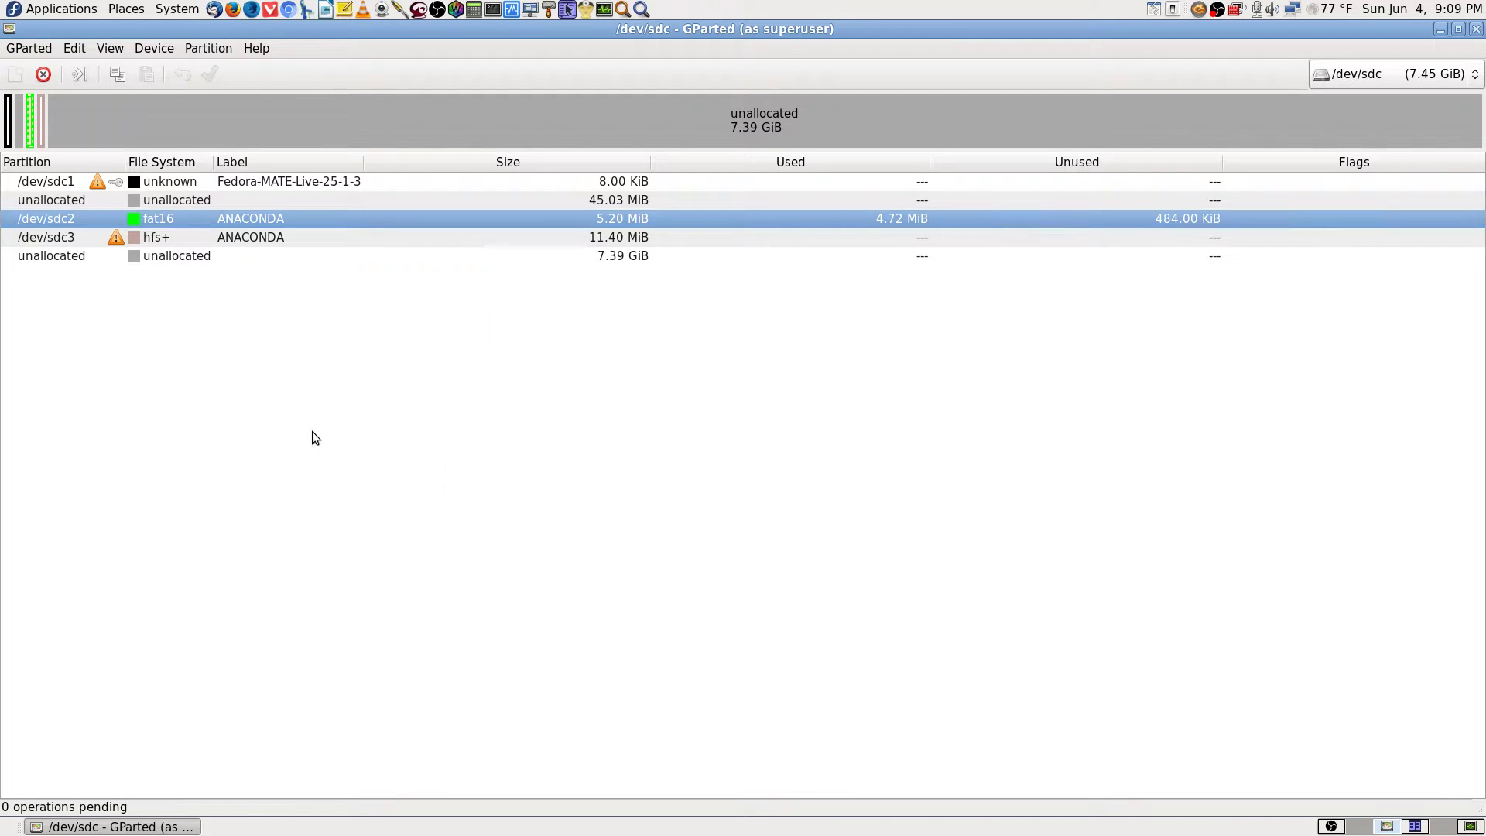
Unmount /dev/sdc1, then dismiss the block-size warning and ignore the kernel notification error.
left_click(272, 181)
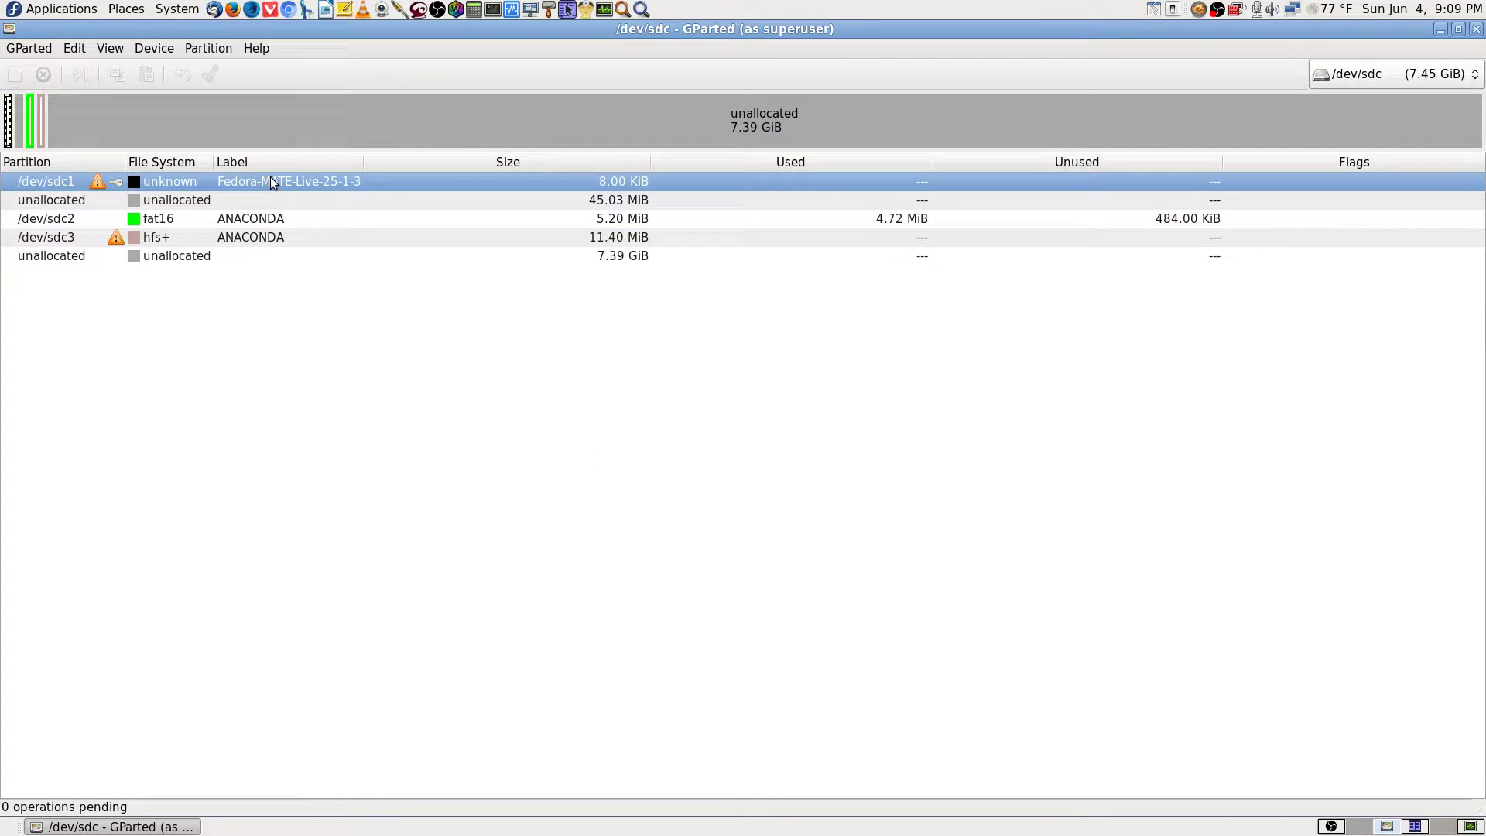
right_click(271, 176)
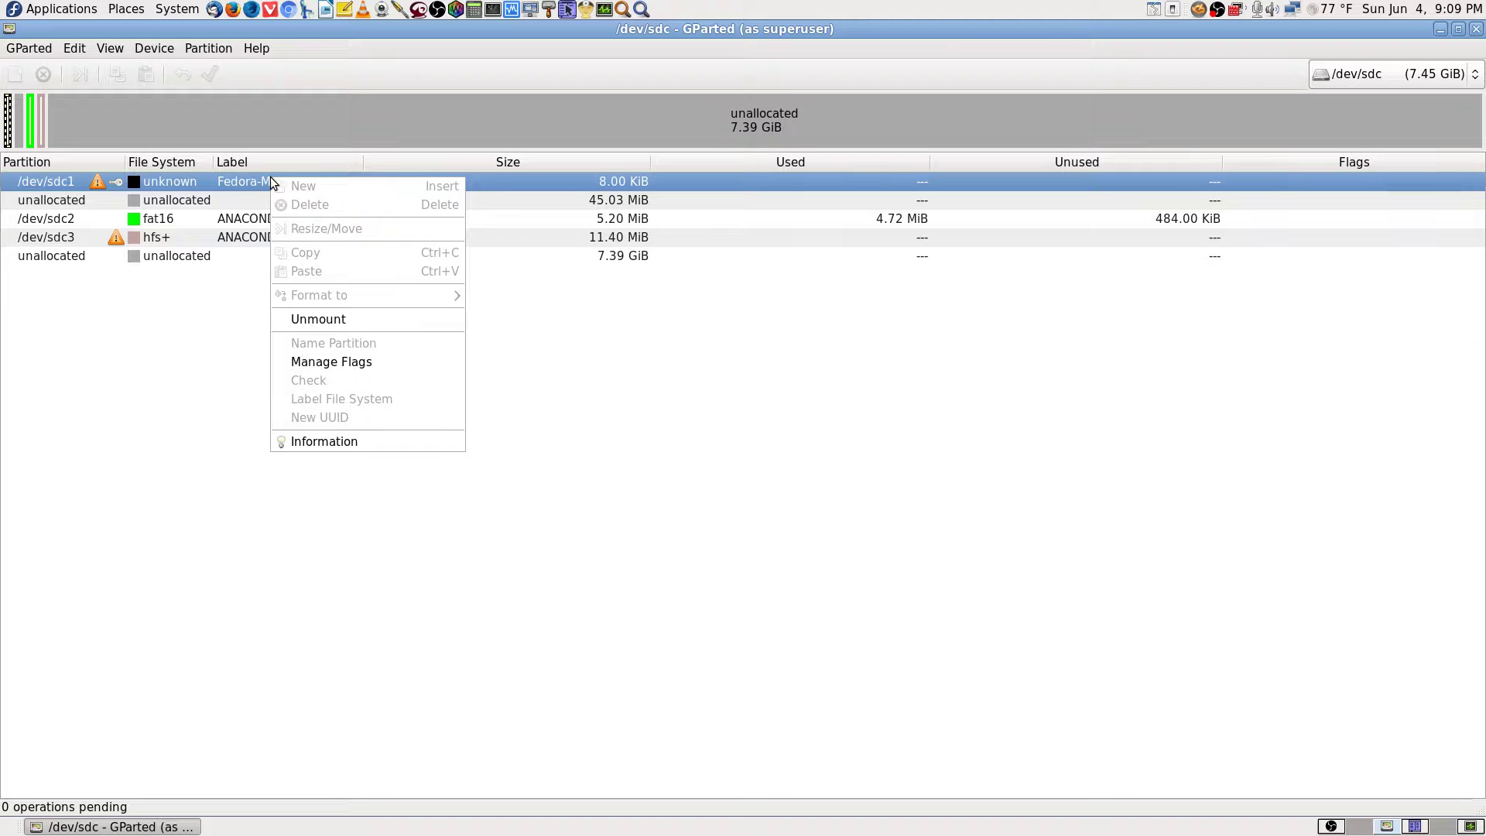
left_click(356, 315)
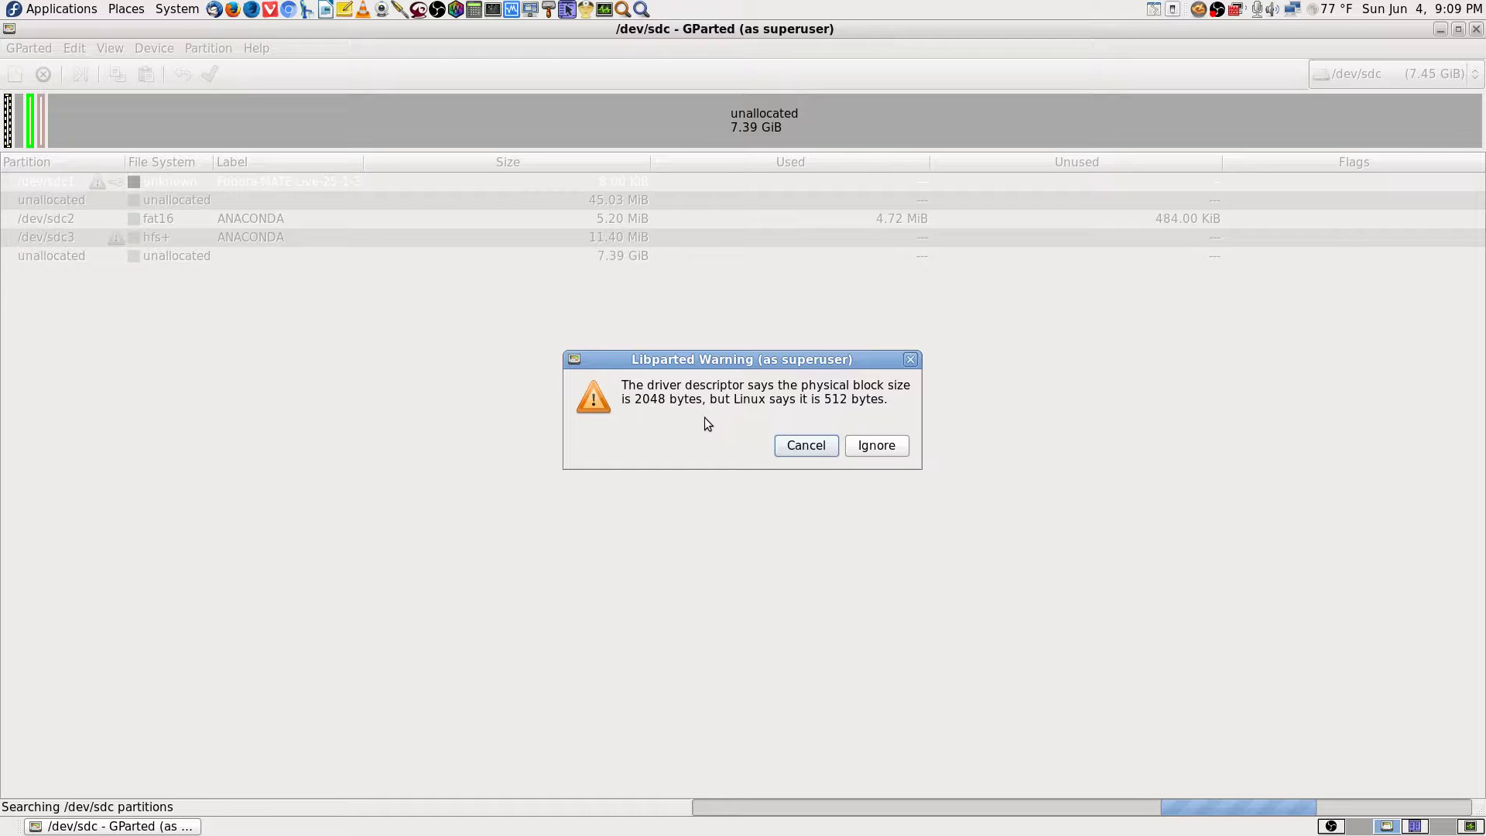
left_click(890, 447)
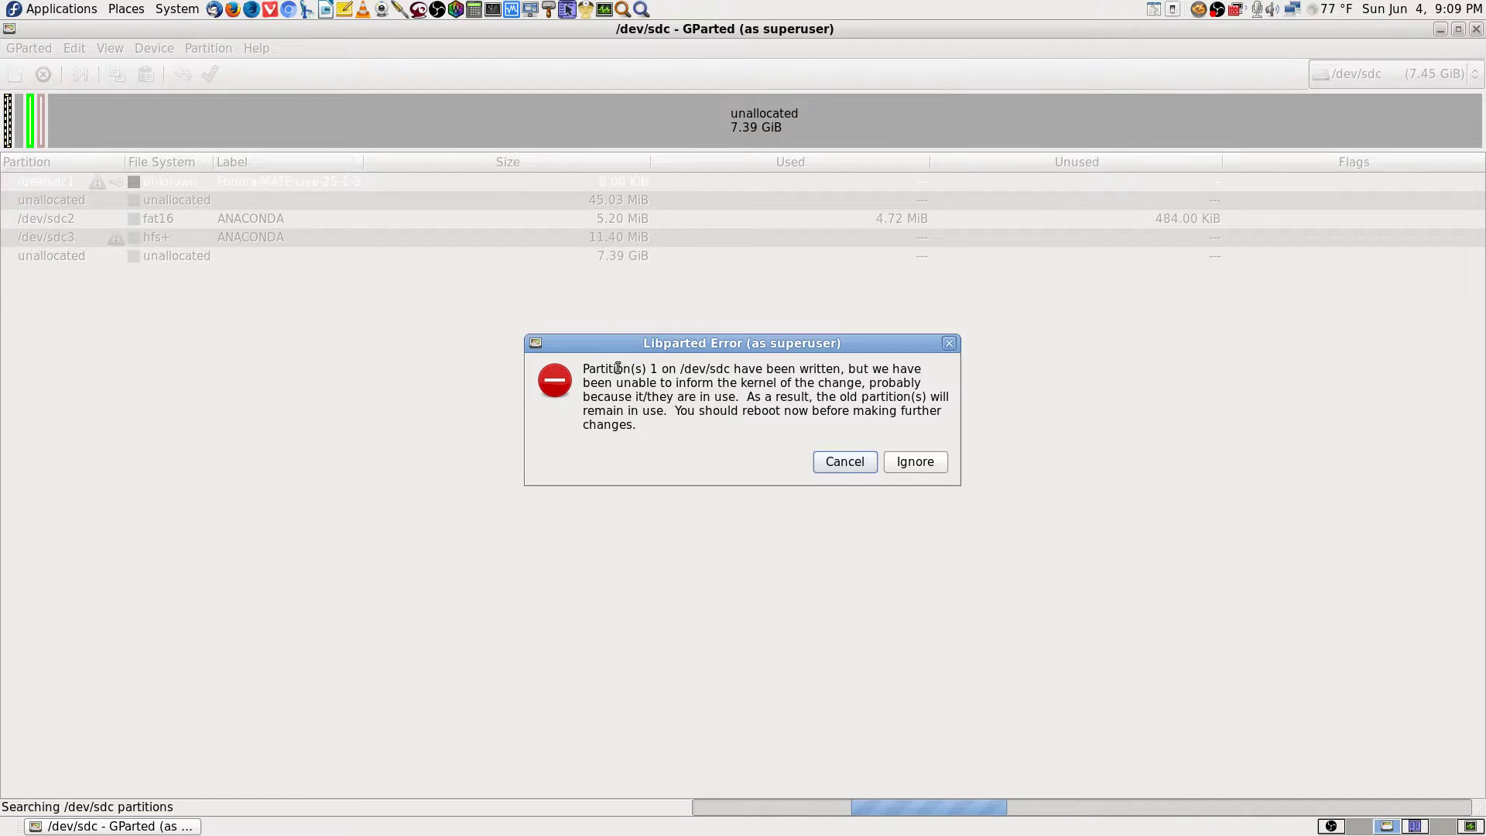
left_click(916, 463)
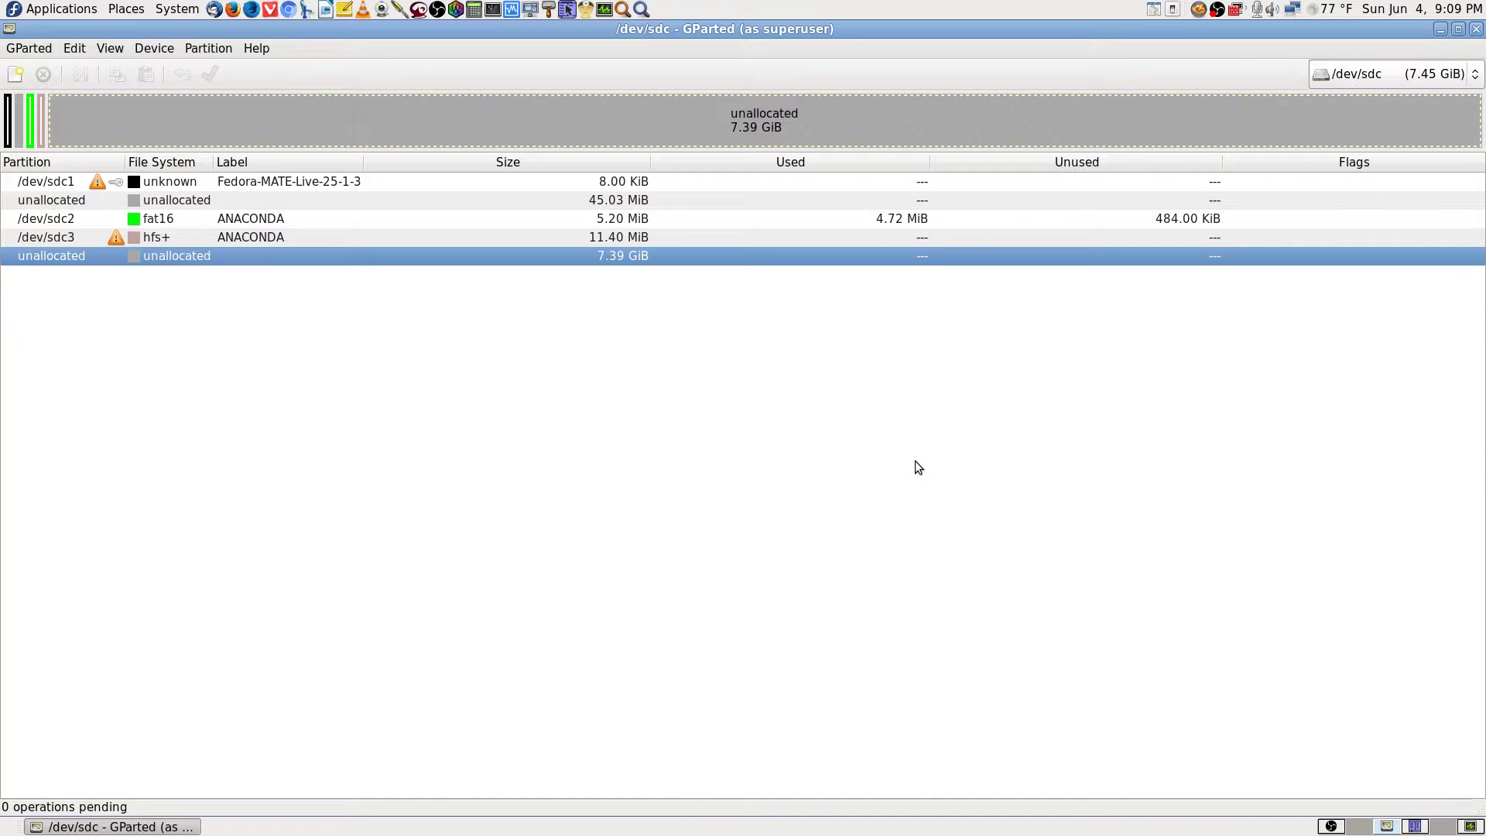
right_click(309, 180)
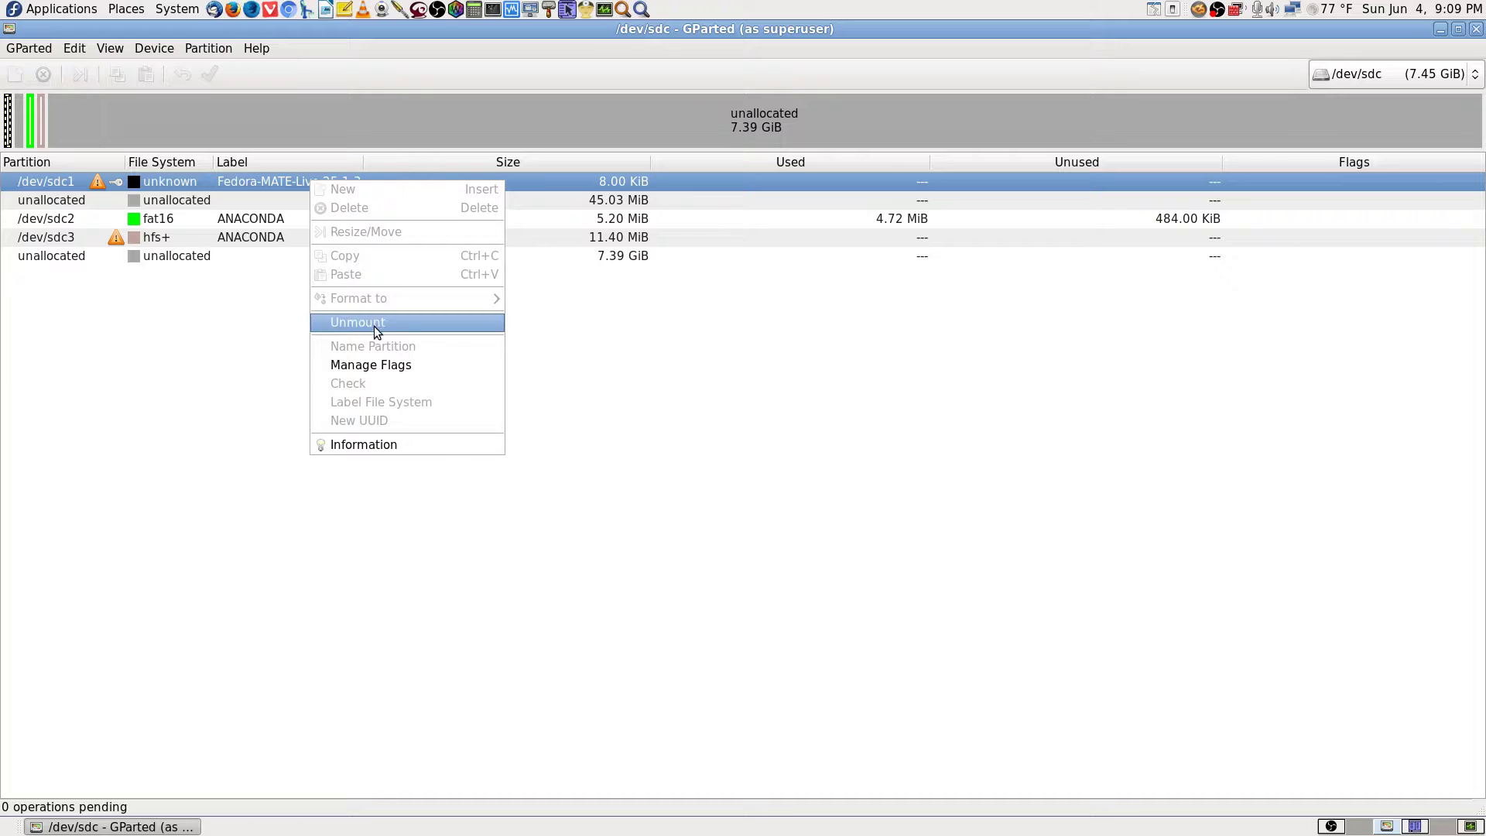
left_click(408, 473)
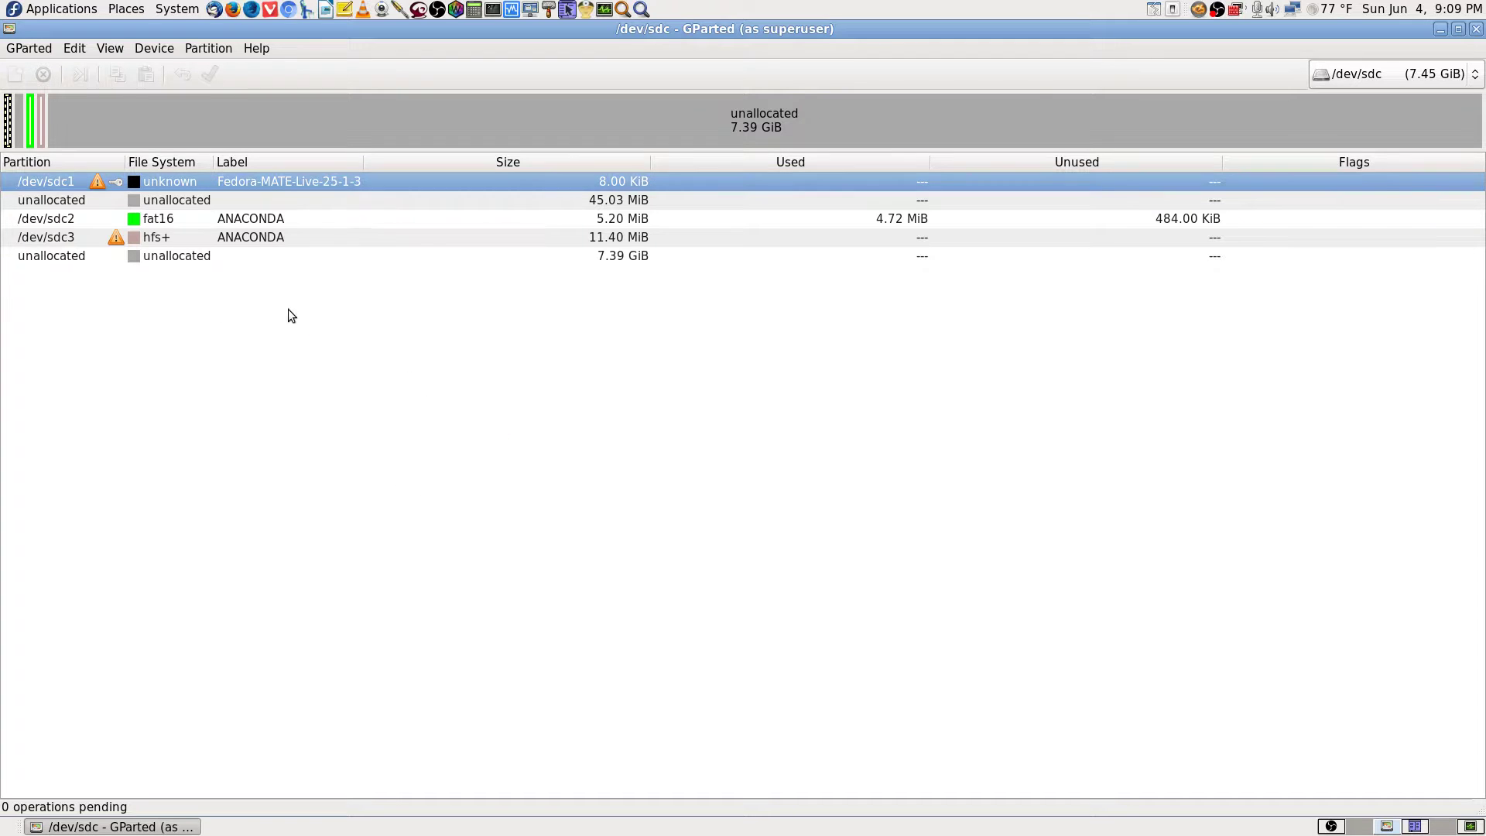
left_click(279, 203)
left_click(277, 217)
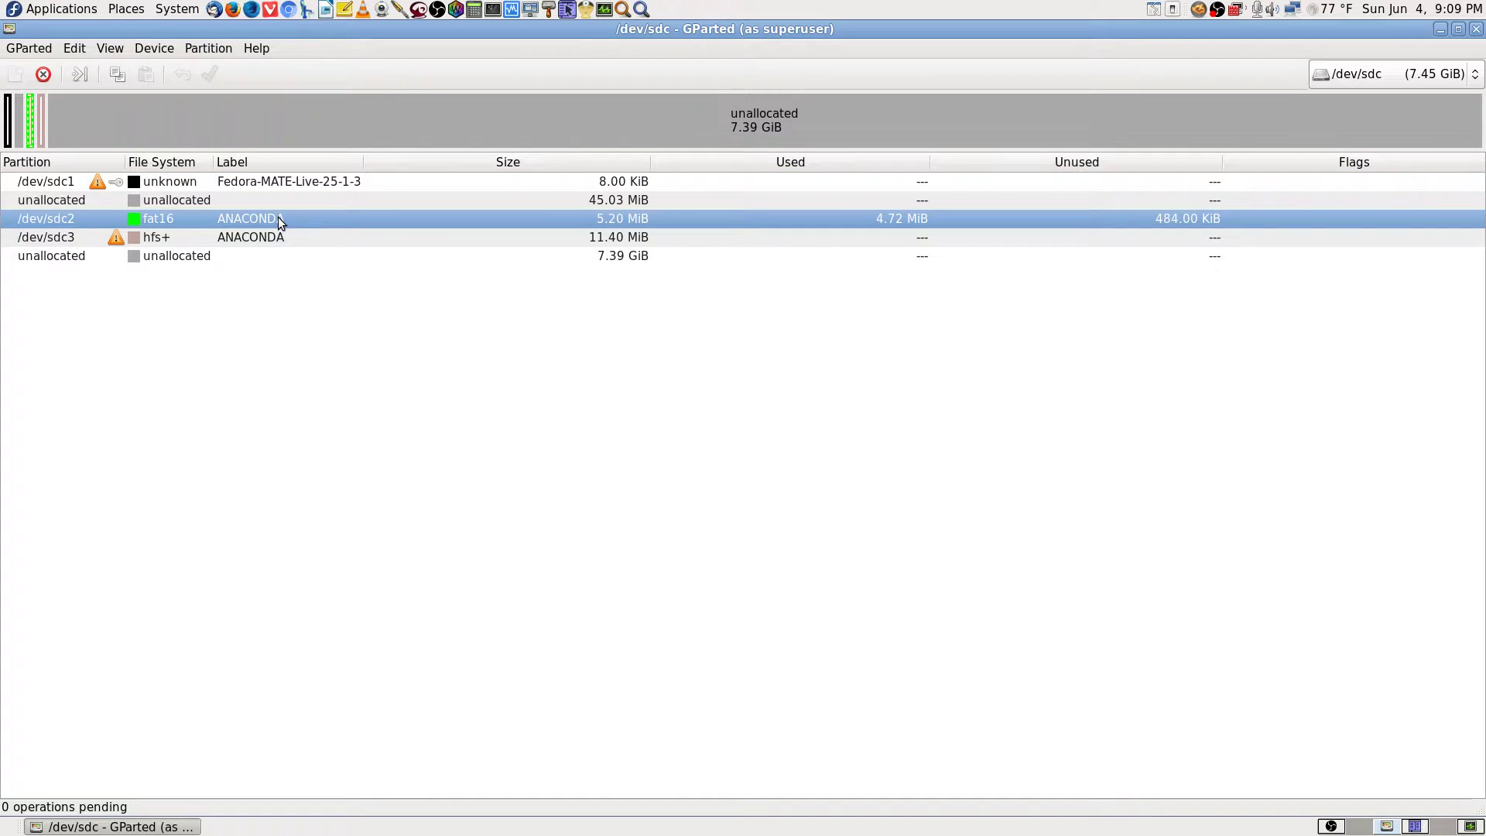
left_click(301, 235)
left_click(284, 255)
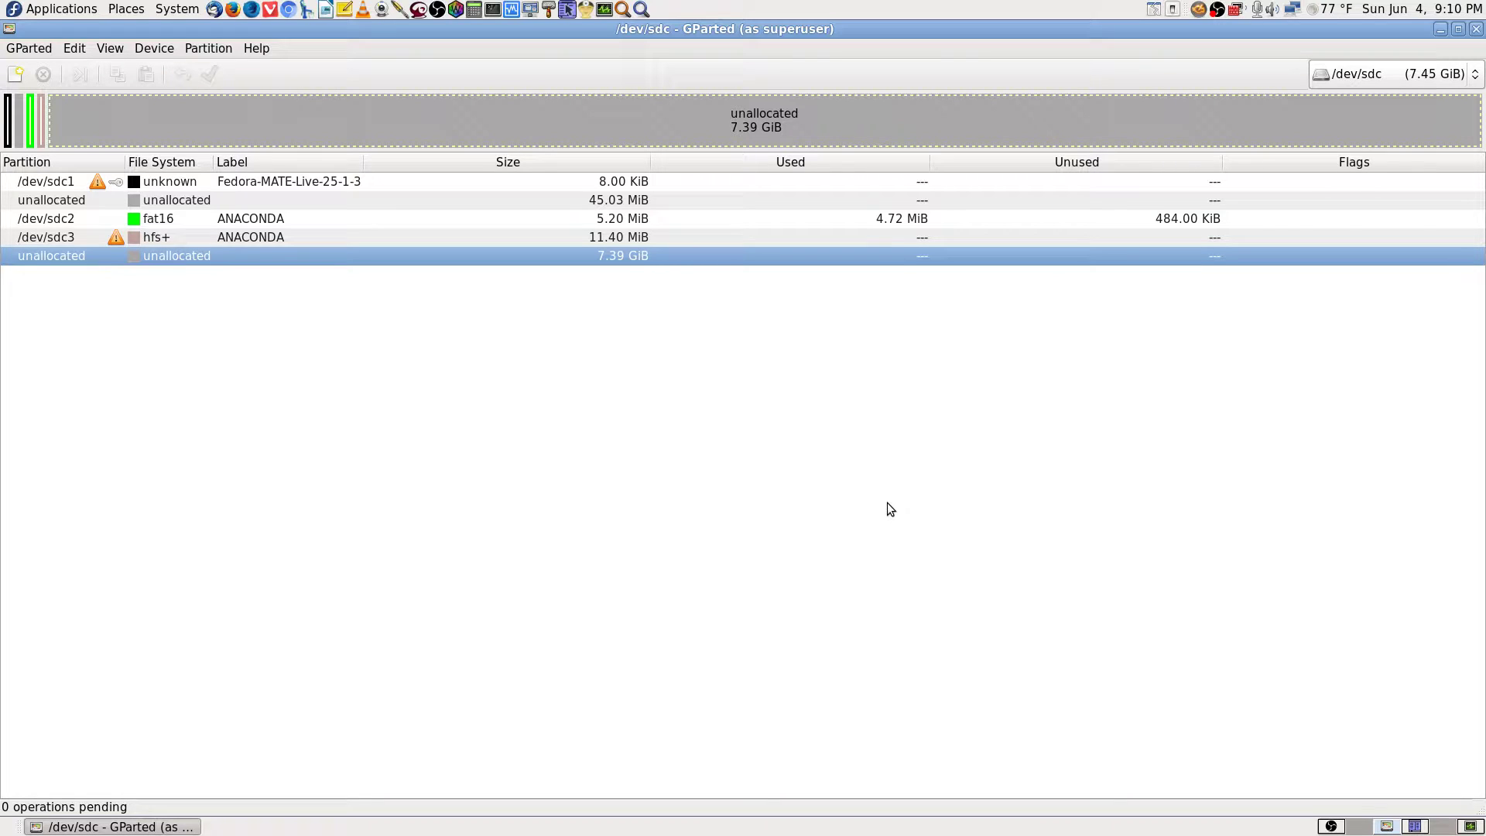
Queue deletion of the /dev/sdc3 and /dev/sdc2 partitions.
left_click(389, 240)
right_click(387, 239)
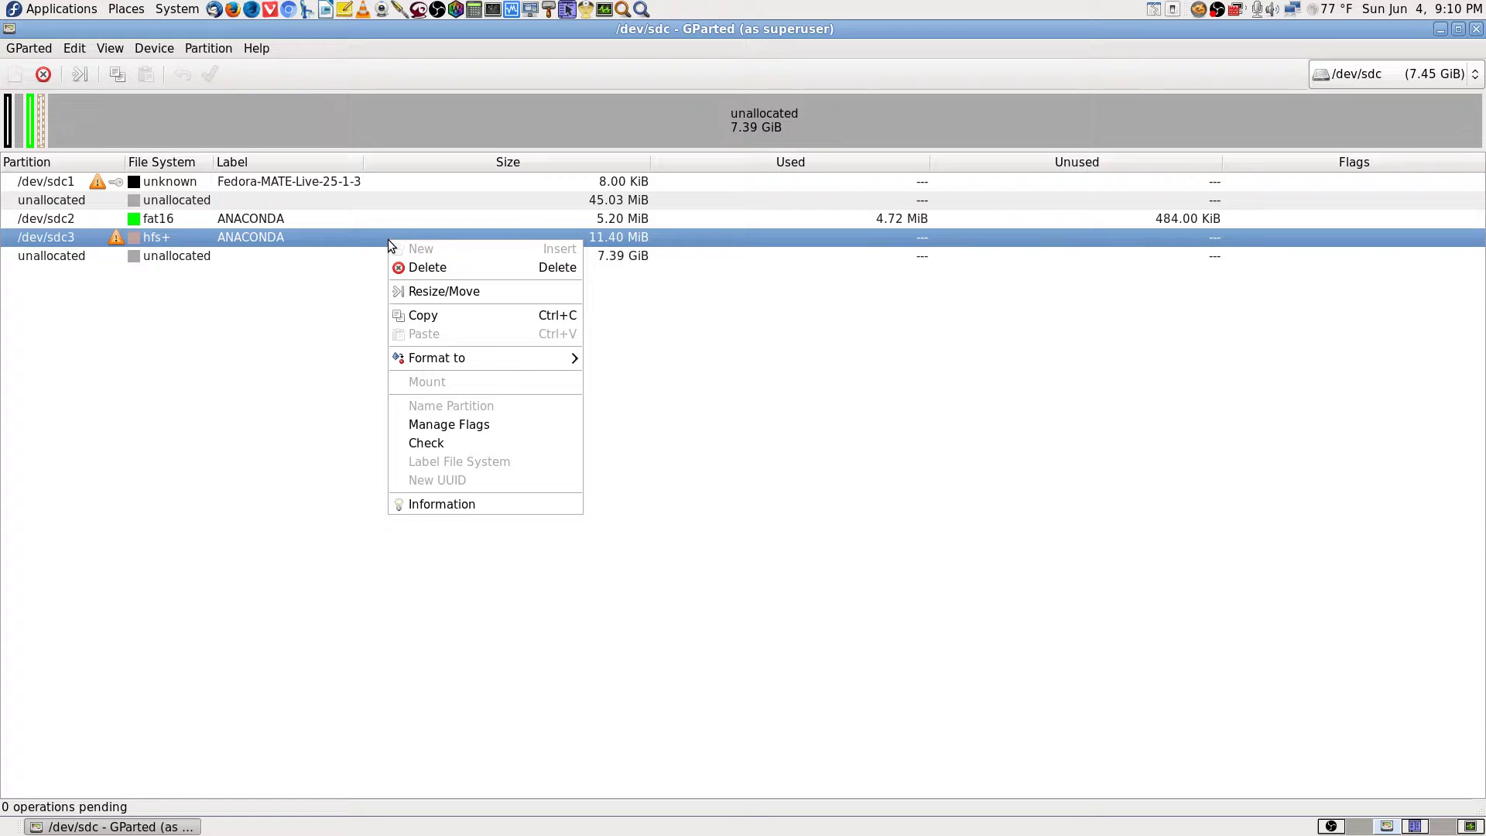
left_click(462, 268)
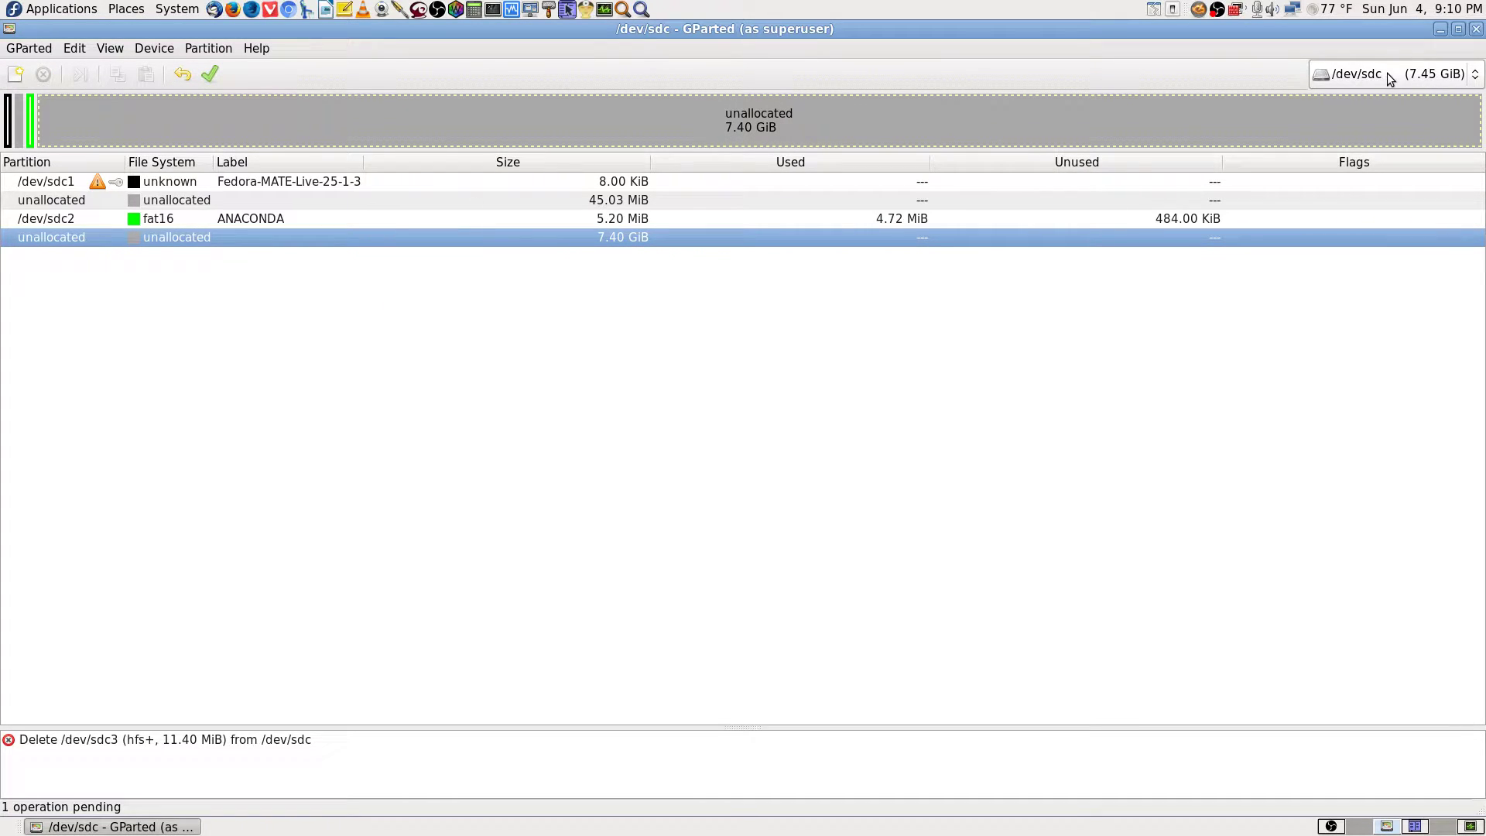
left_click(303, 218)
right_click(303, 218)
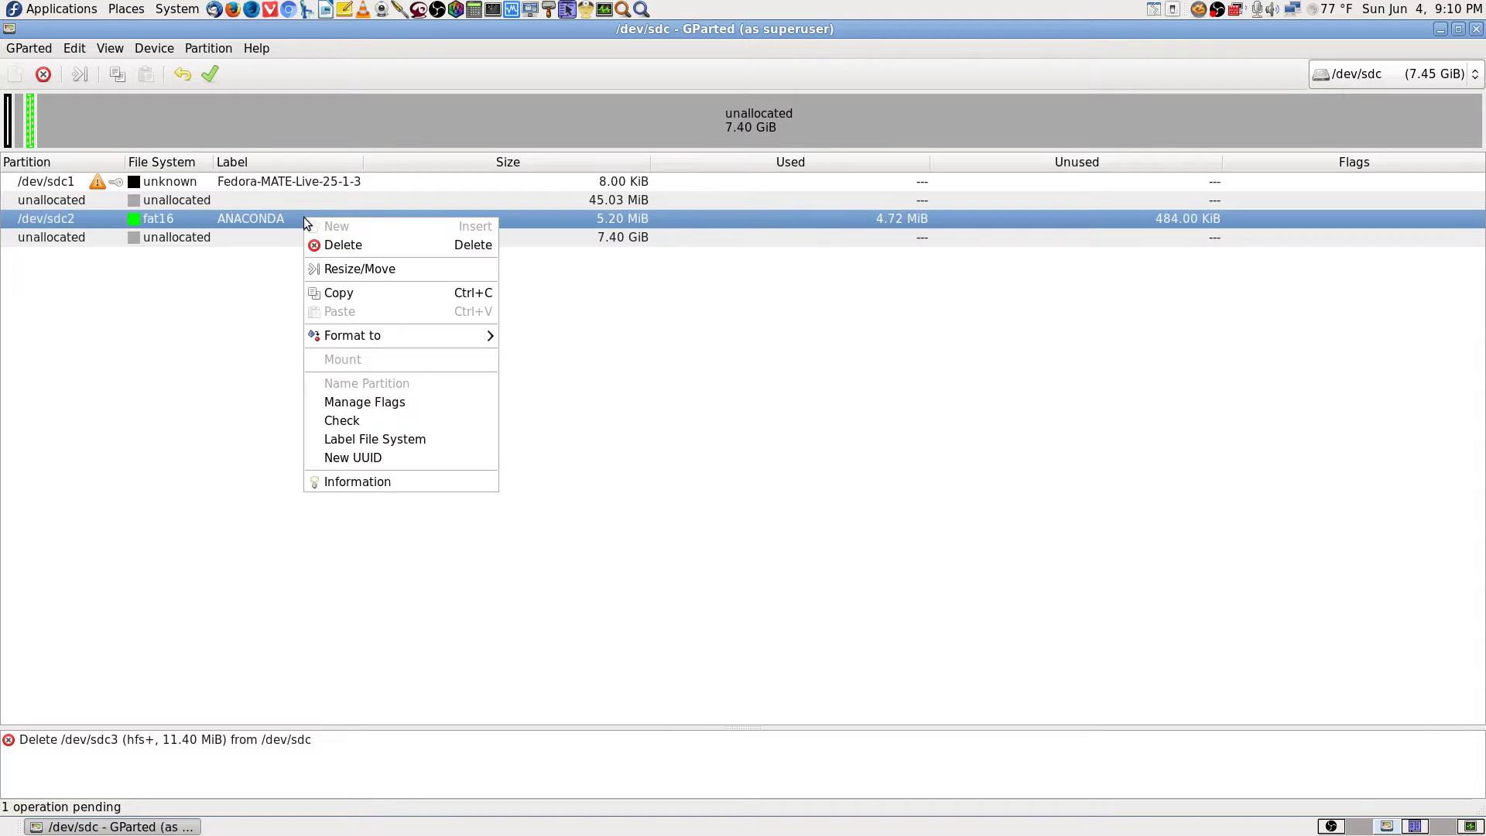
left_click(403, 242)
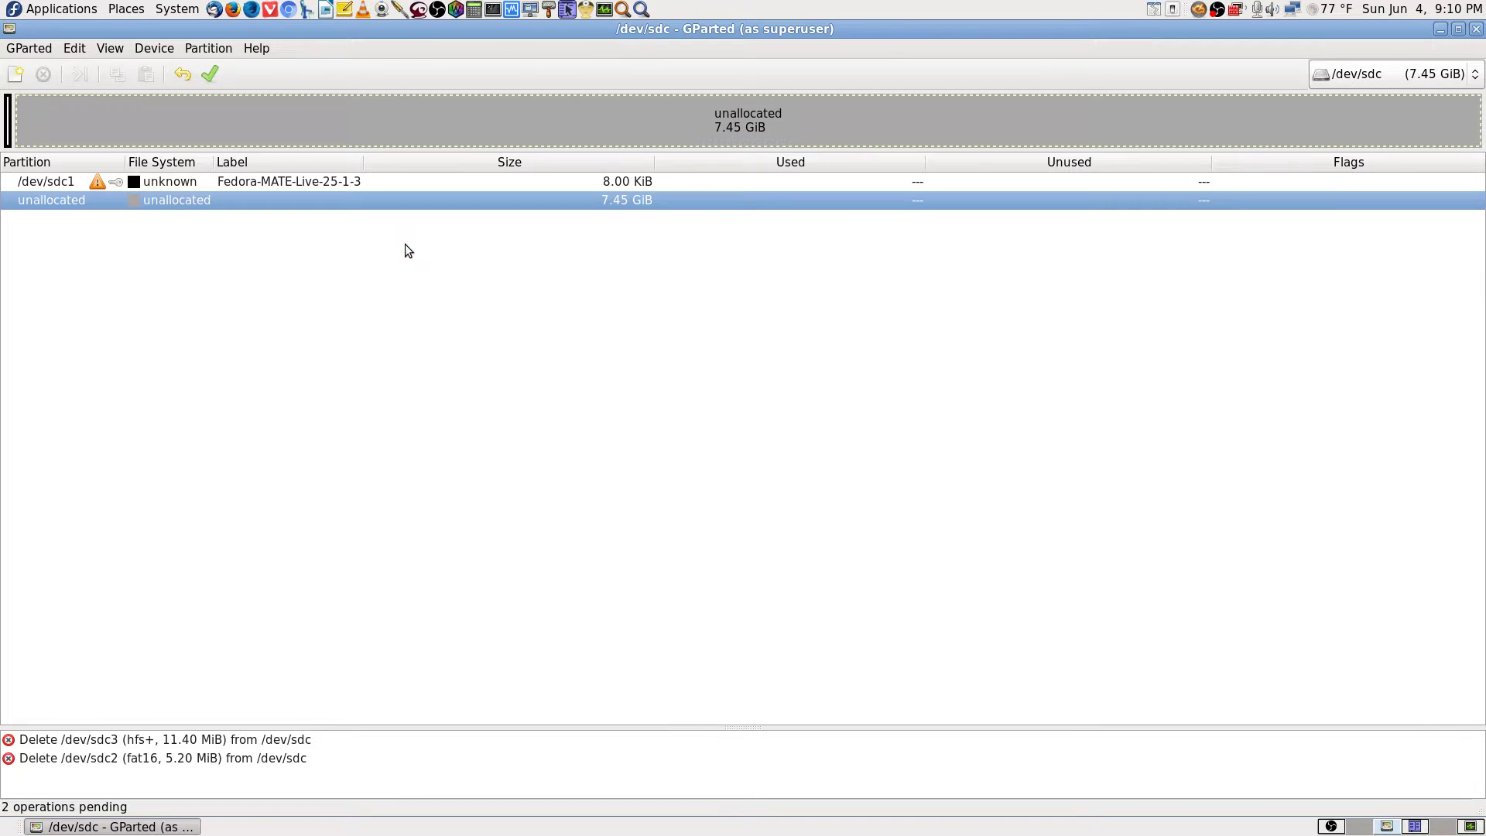
Leave /dev/sdc1 mounted and undo the pending /dev/sdc2 deletion.
right_click(314, 180)
left_click(712, 406)
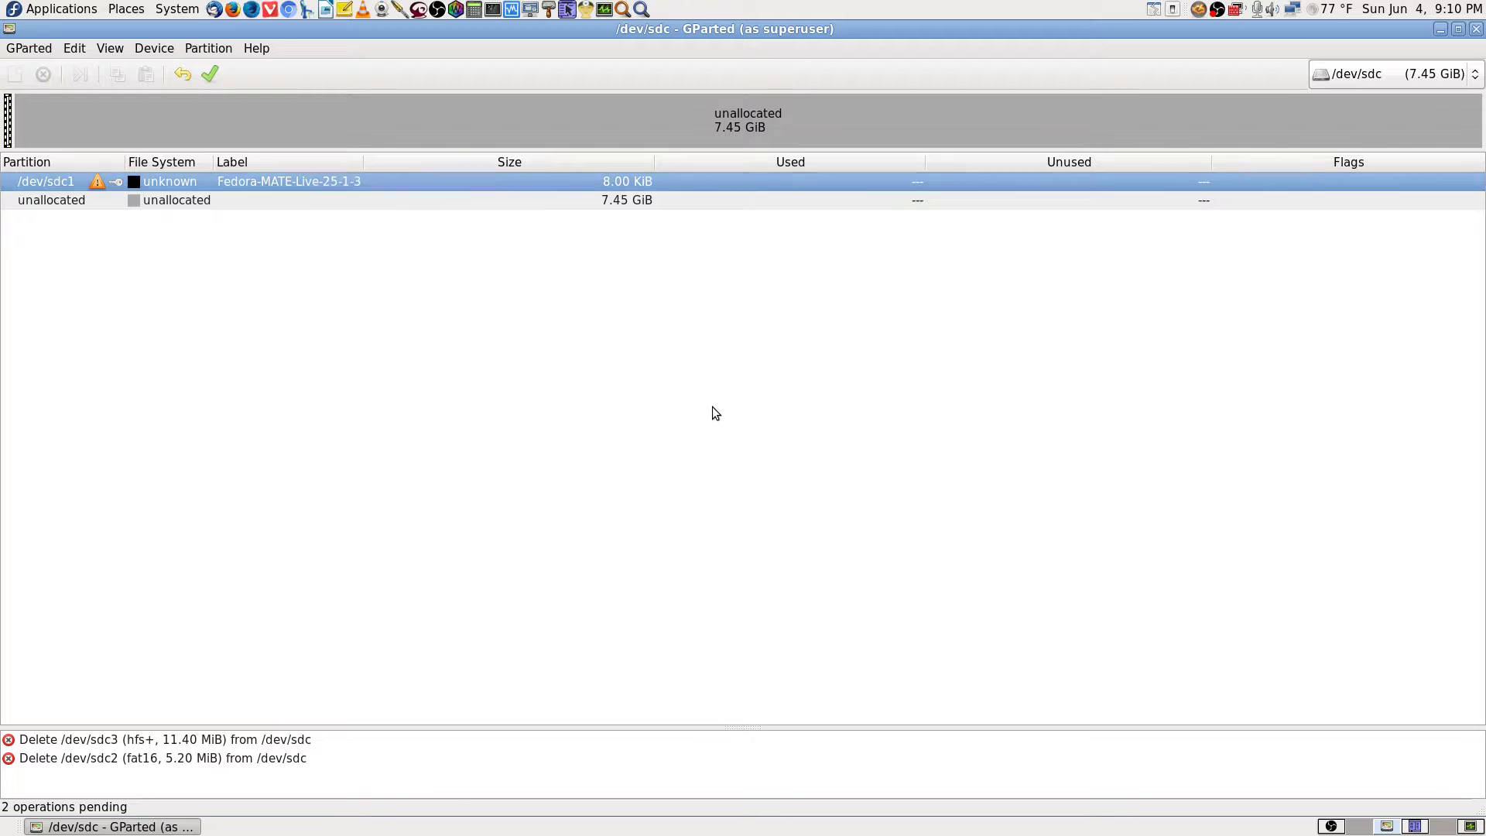
right_click(263, 183)
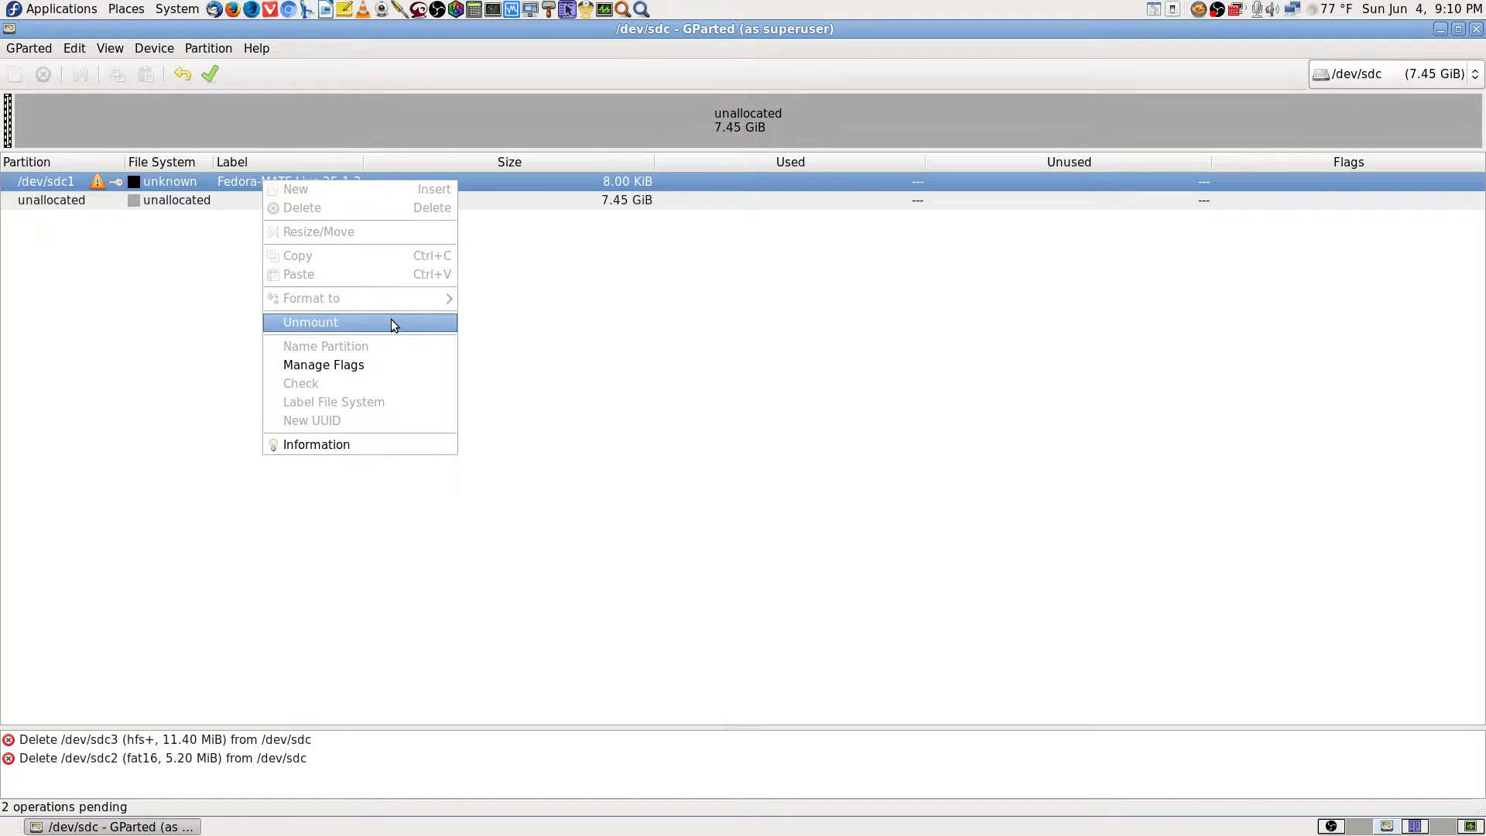
left_click(154, 387)
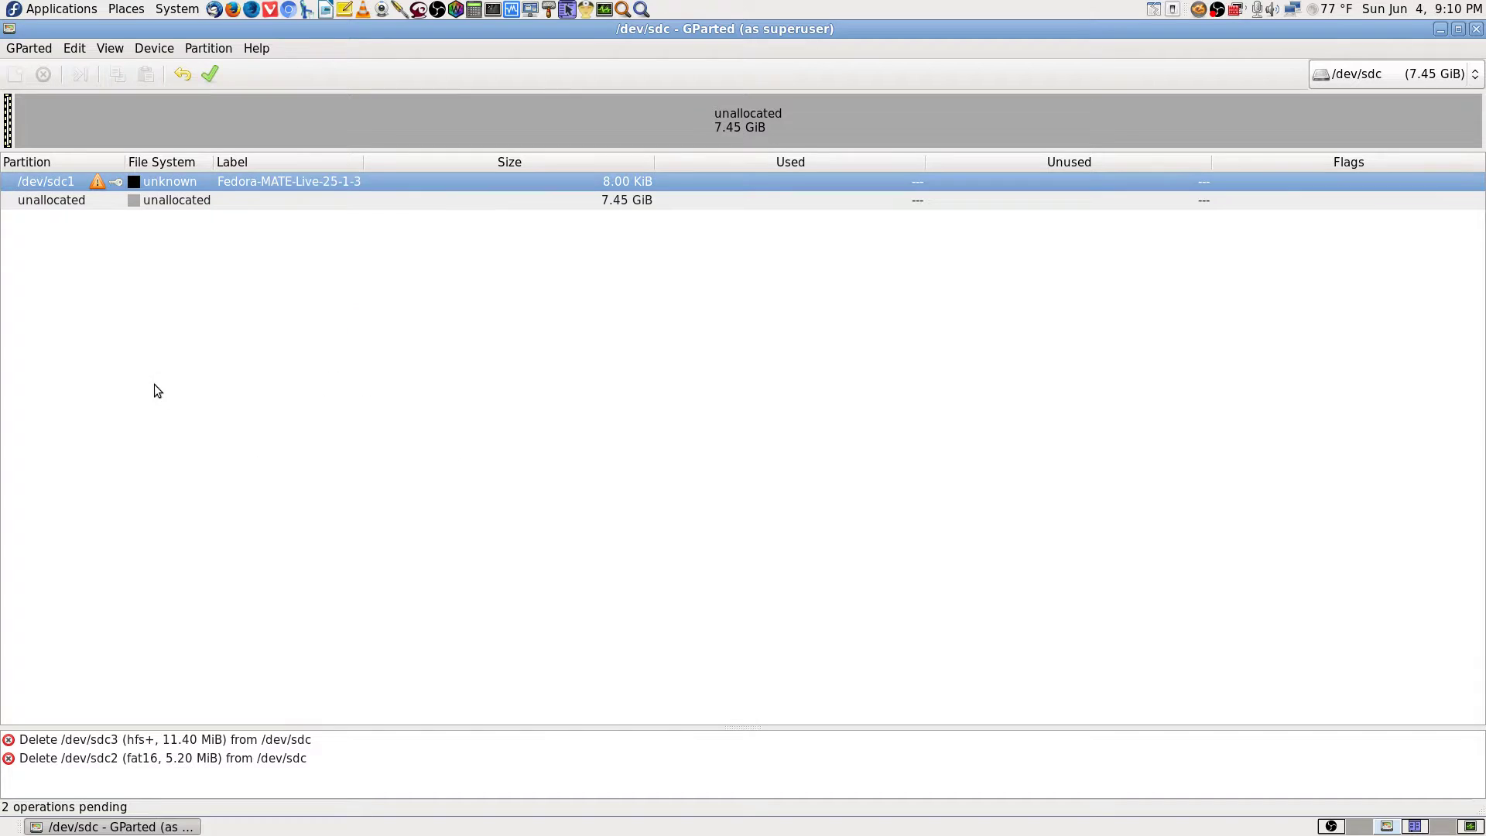
left_click(185, 73)
Undo the pending /dev/sdc3 deletion and view /dev/sdc1's actions without choosing any.
left_click(184, 73)
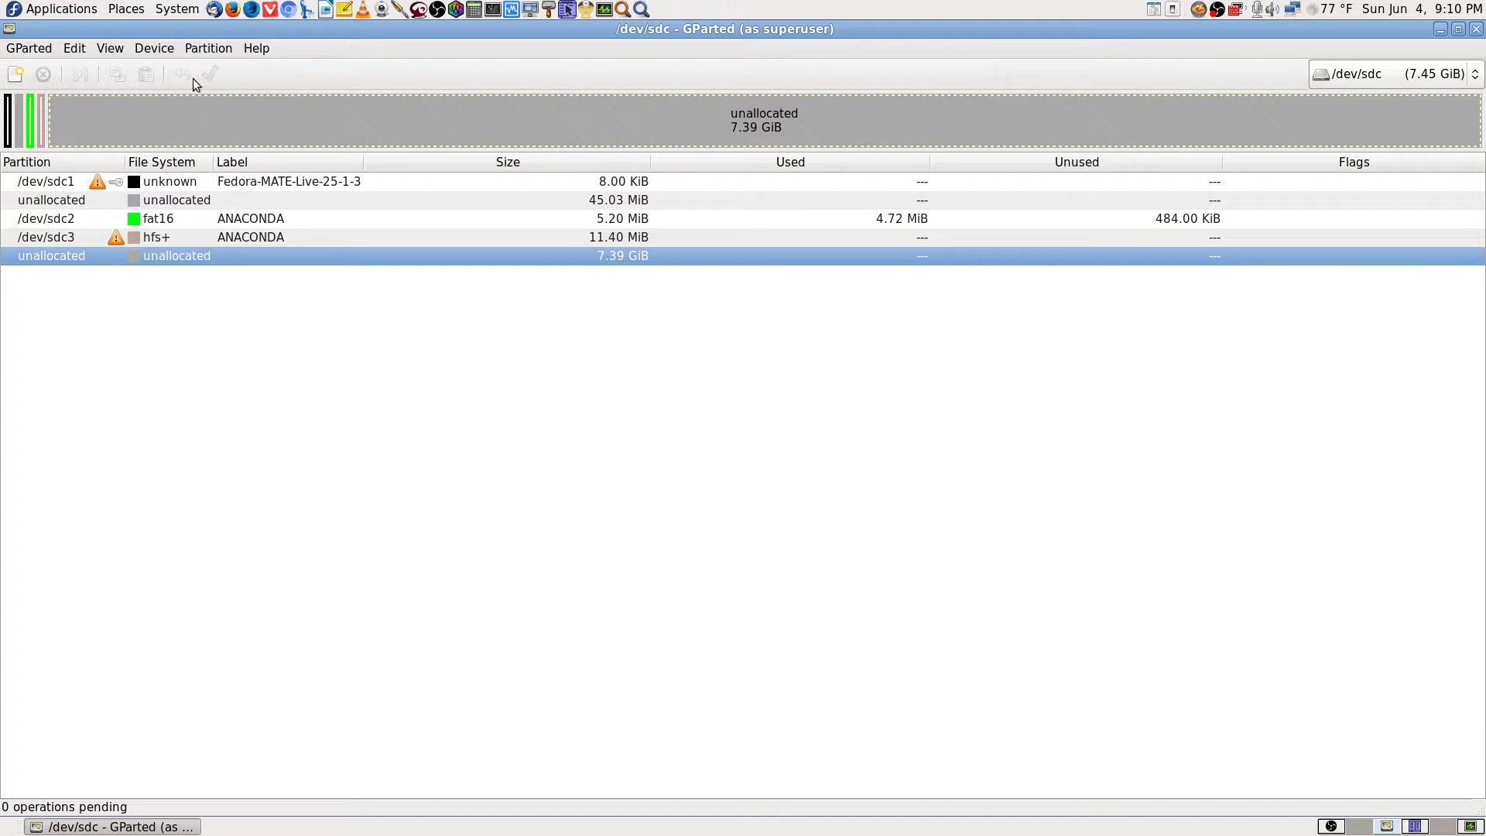
left_click(342, 185)
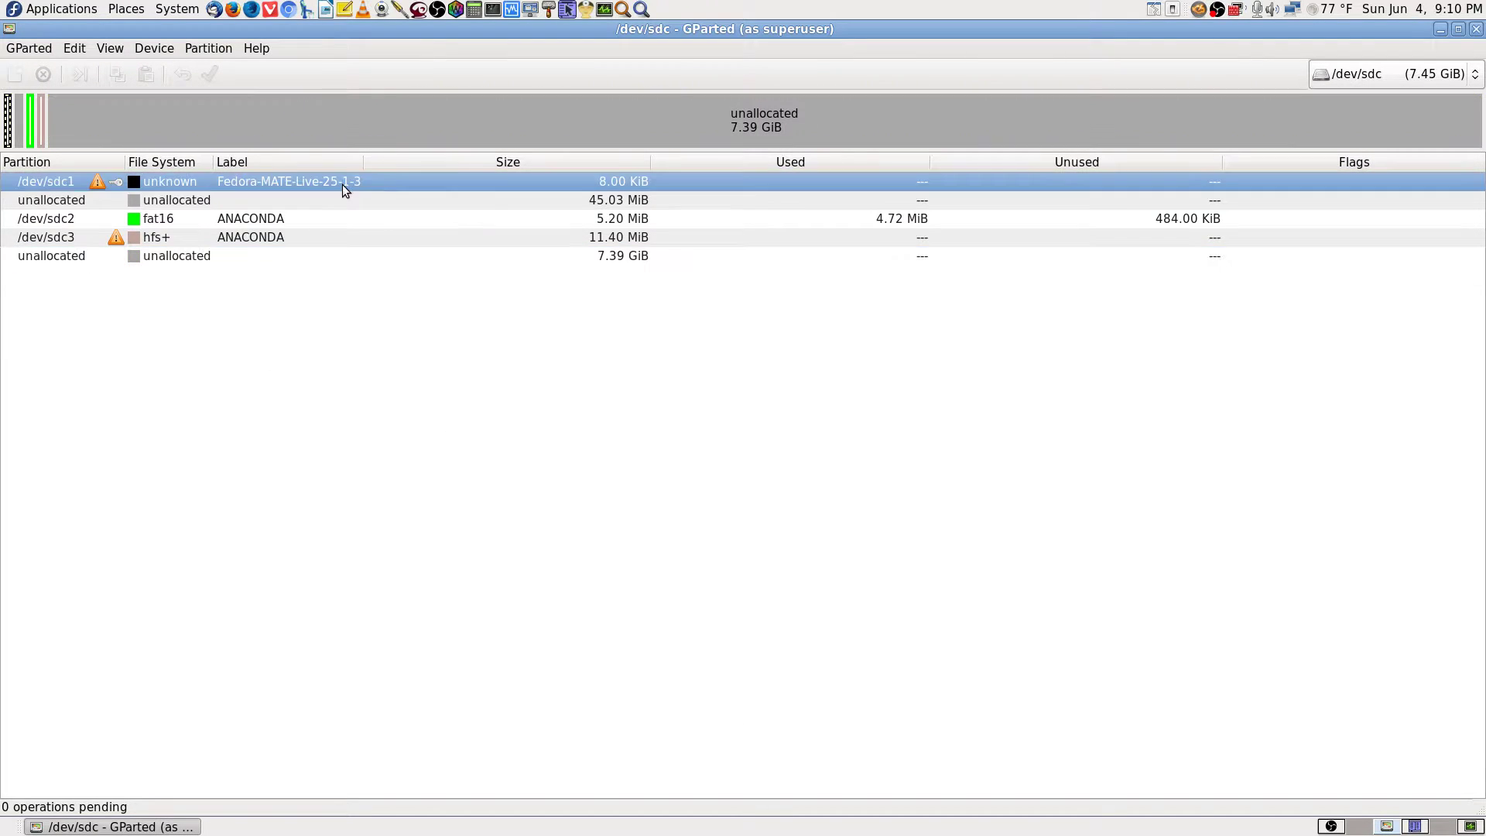
right_click(342, 185)
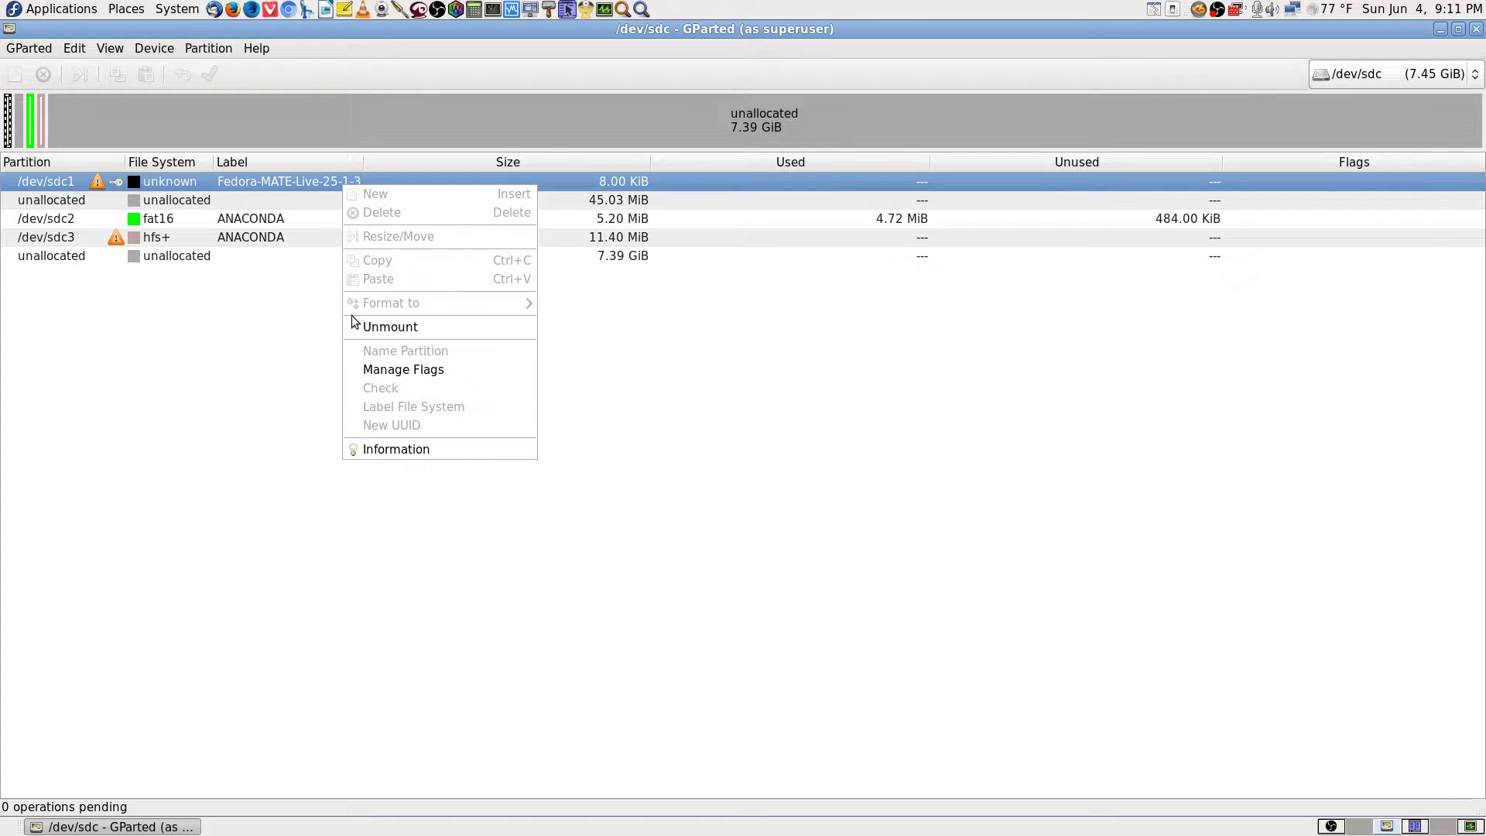
left_click(648, 342)
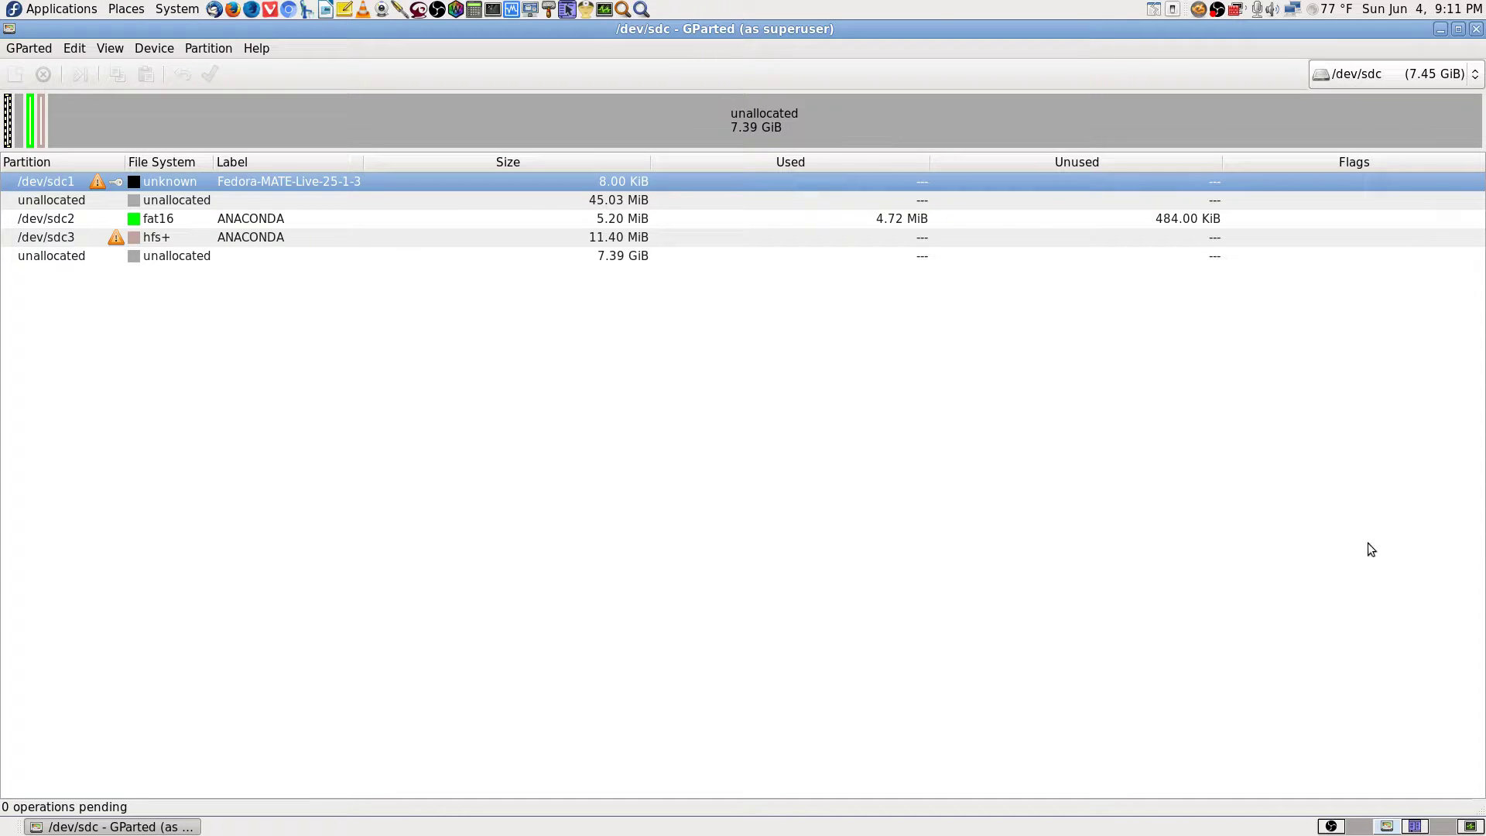
Look over /dev/sdc1's actions again without acting, then close GParted.
right_click(418, 186)
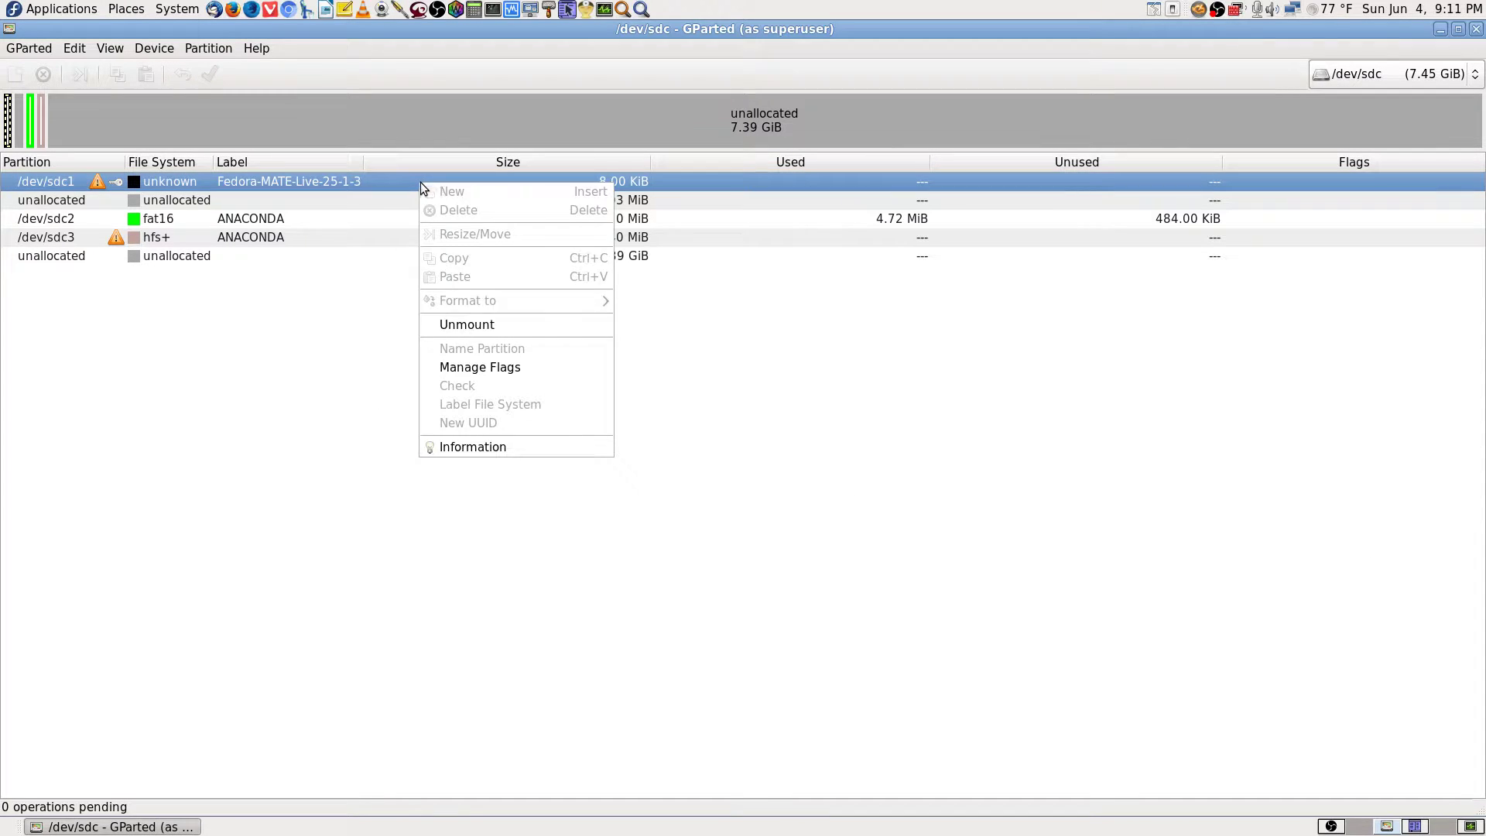
left_click(991, 464)
right_click(370, 184)
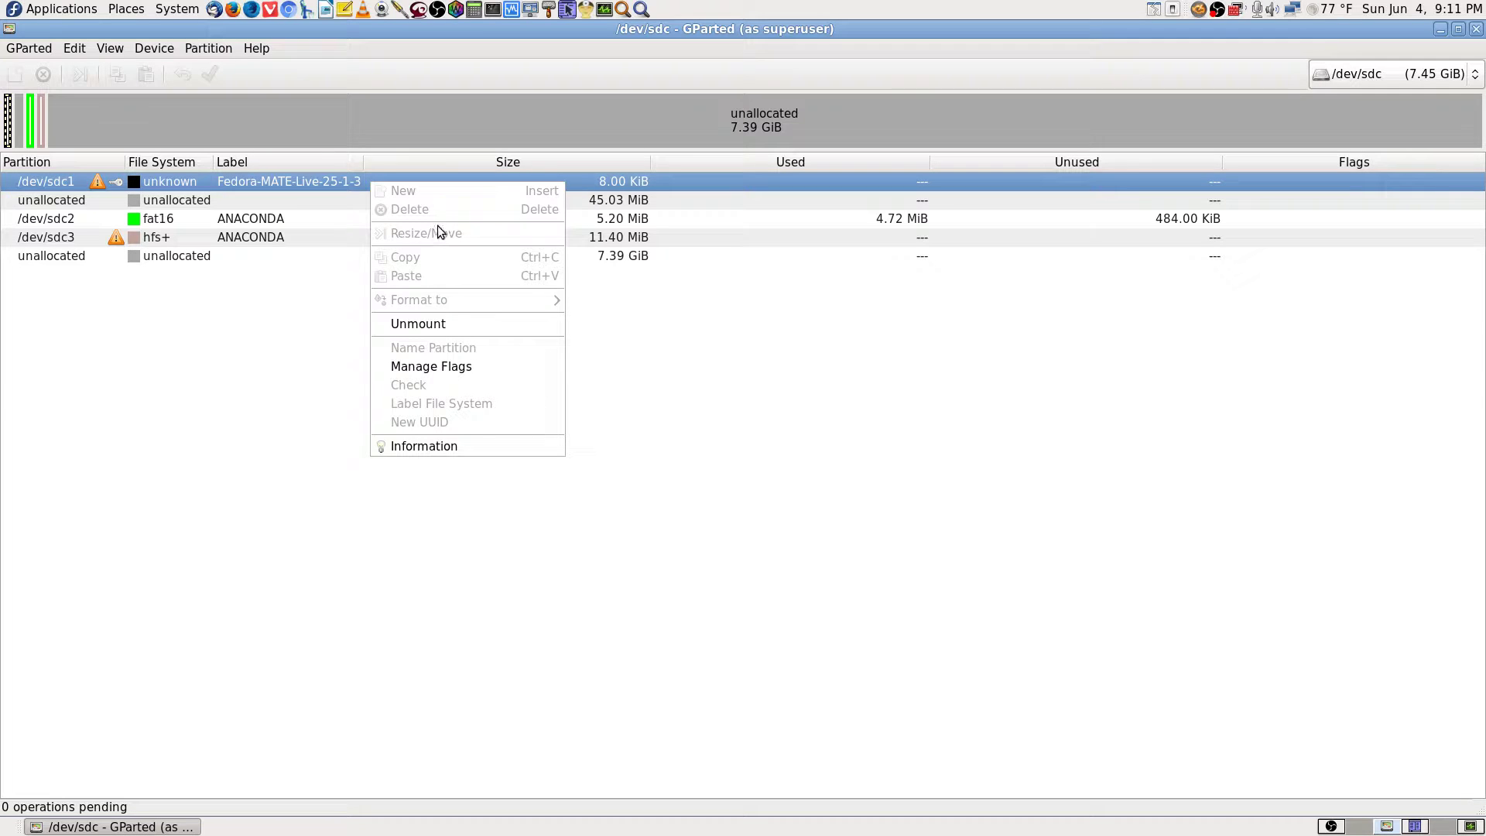
left_click(994, 453)
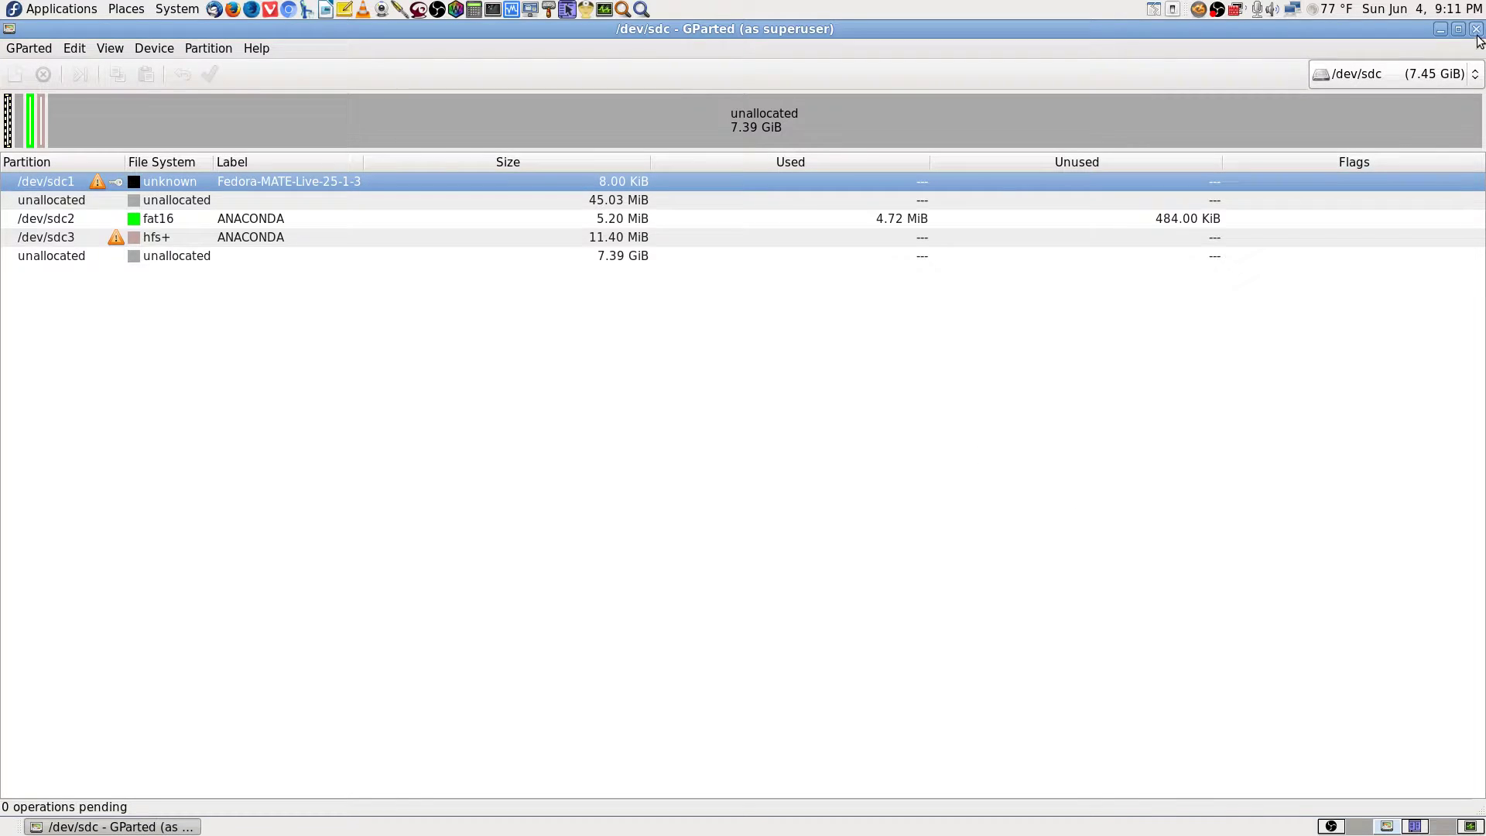
left_click(1474, 29)
Search Application Finder for 'disk' and launch the Disks utility.
left_click(641, 10)
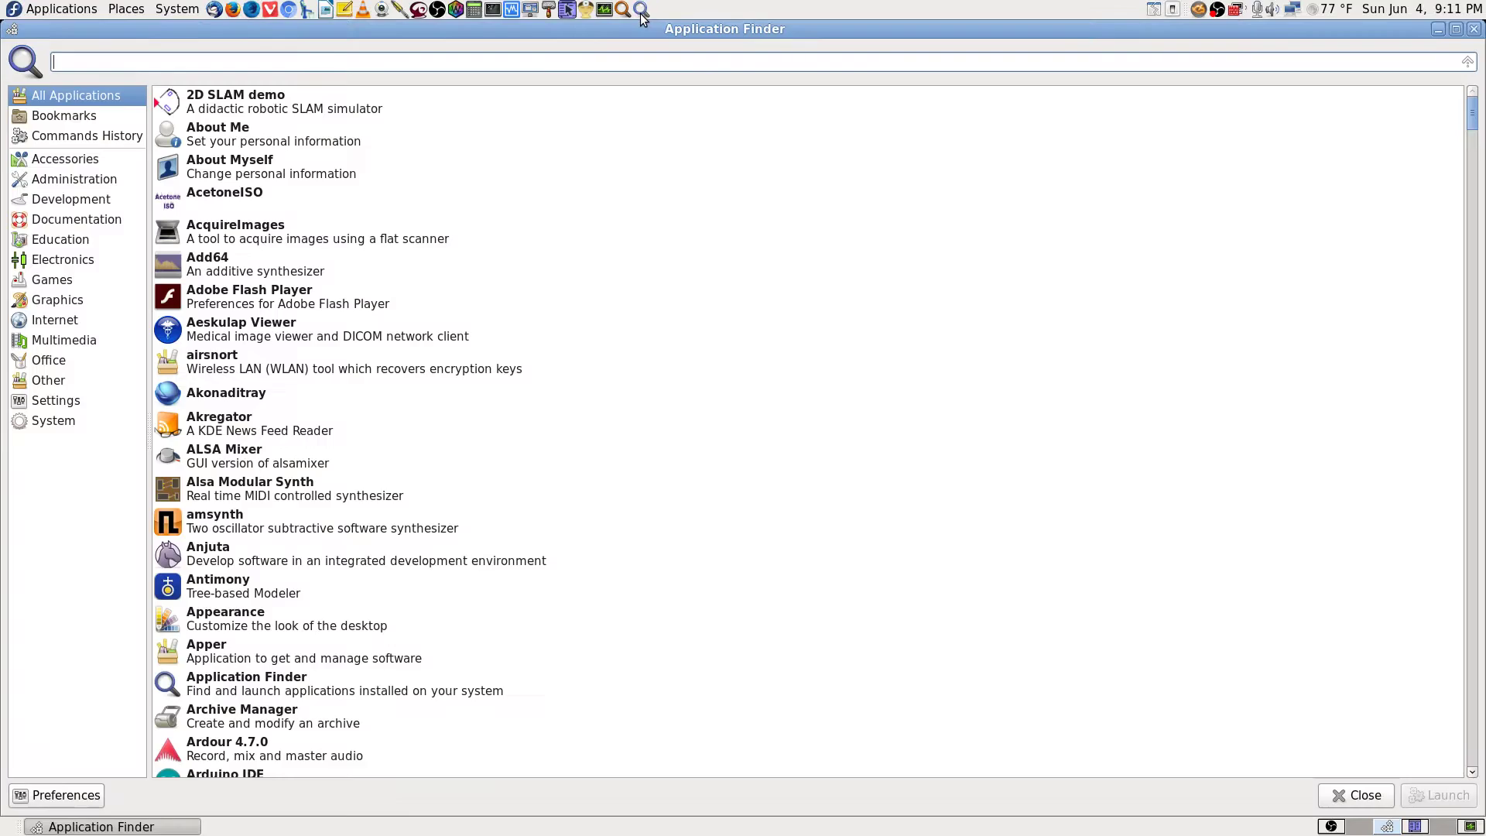
type("di")
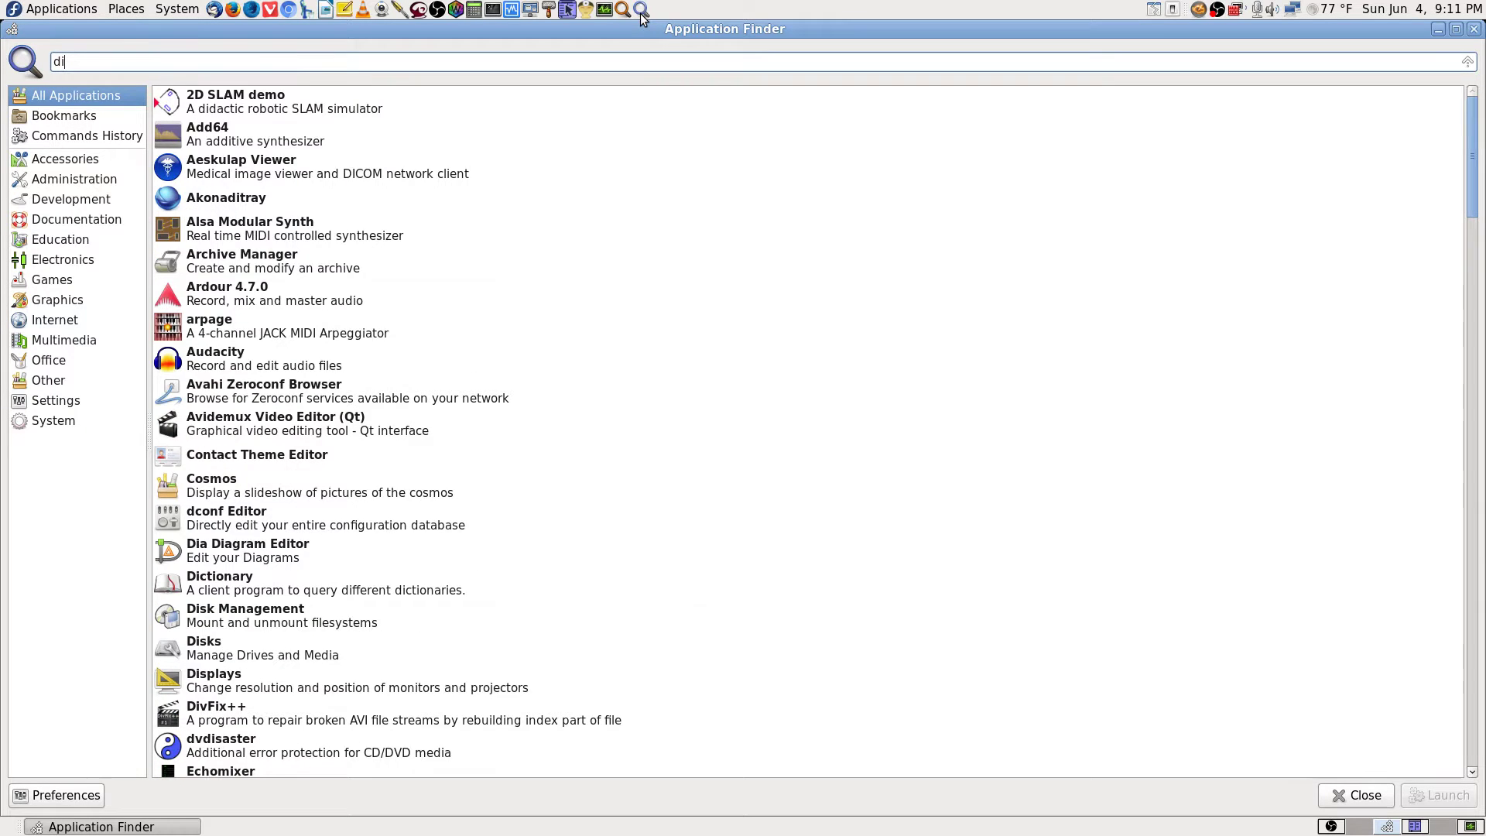
type("sk")
key("Down")
key("Down")
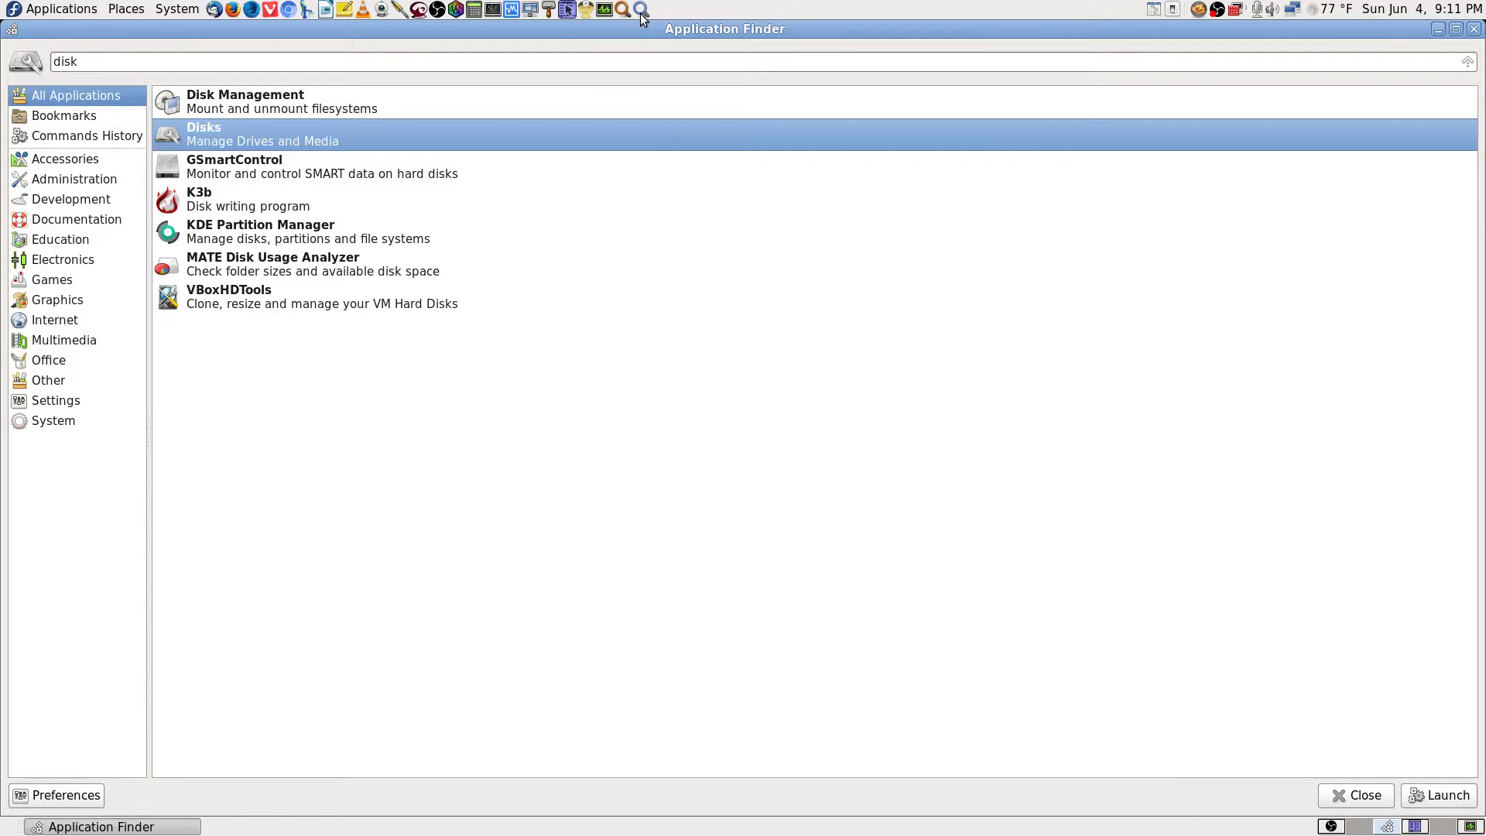
key("Return")
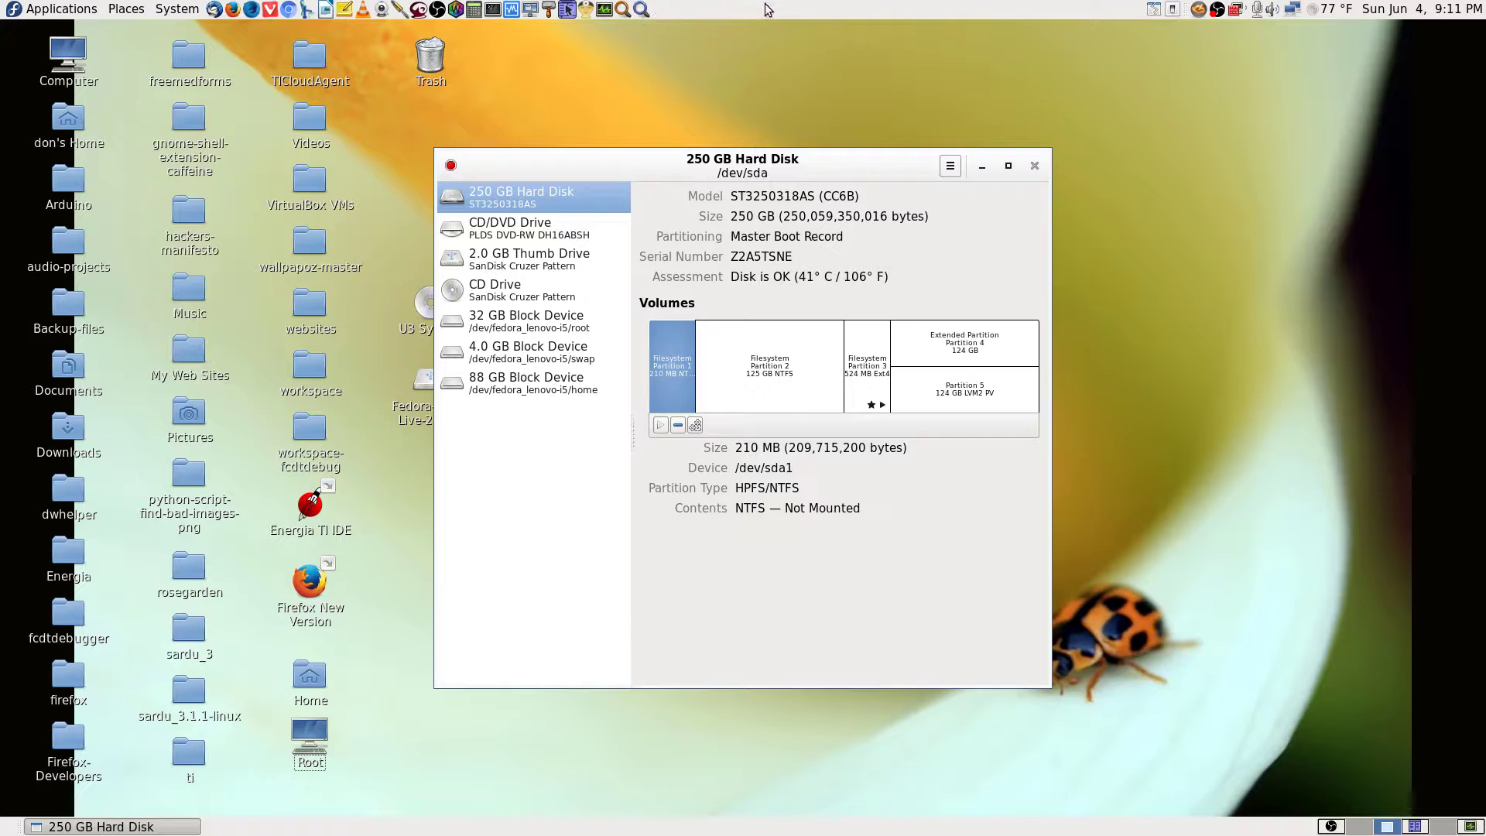
Maximize Disks and select the 2.0 GB Thumb Drive (/dev/sdc).
left_click(1009, 167)
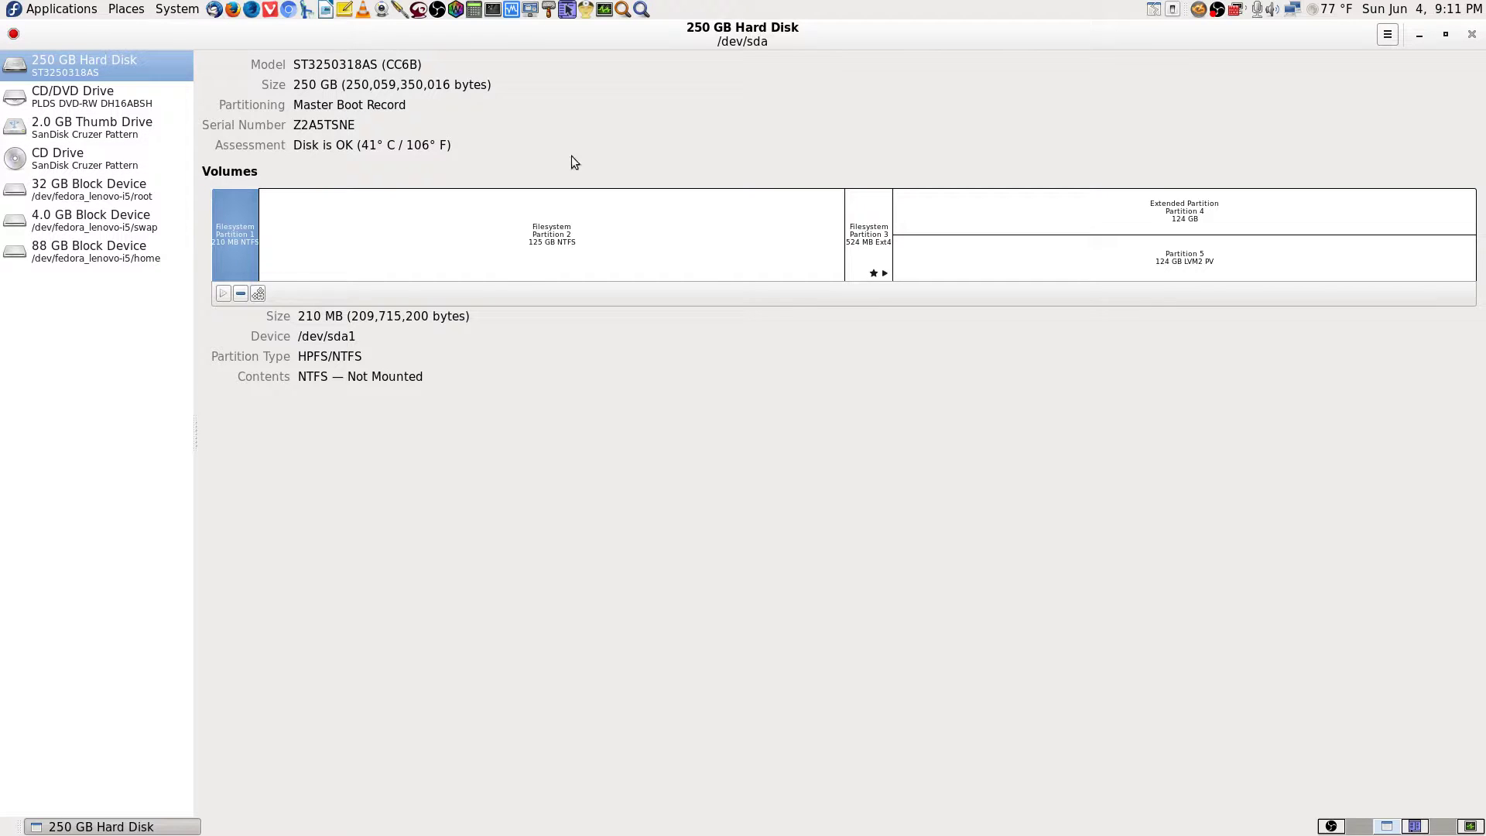
left_click(138, 132)
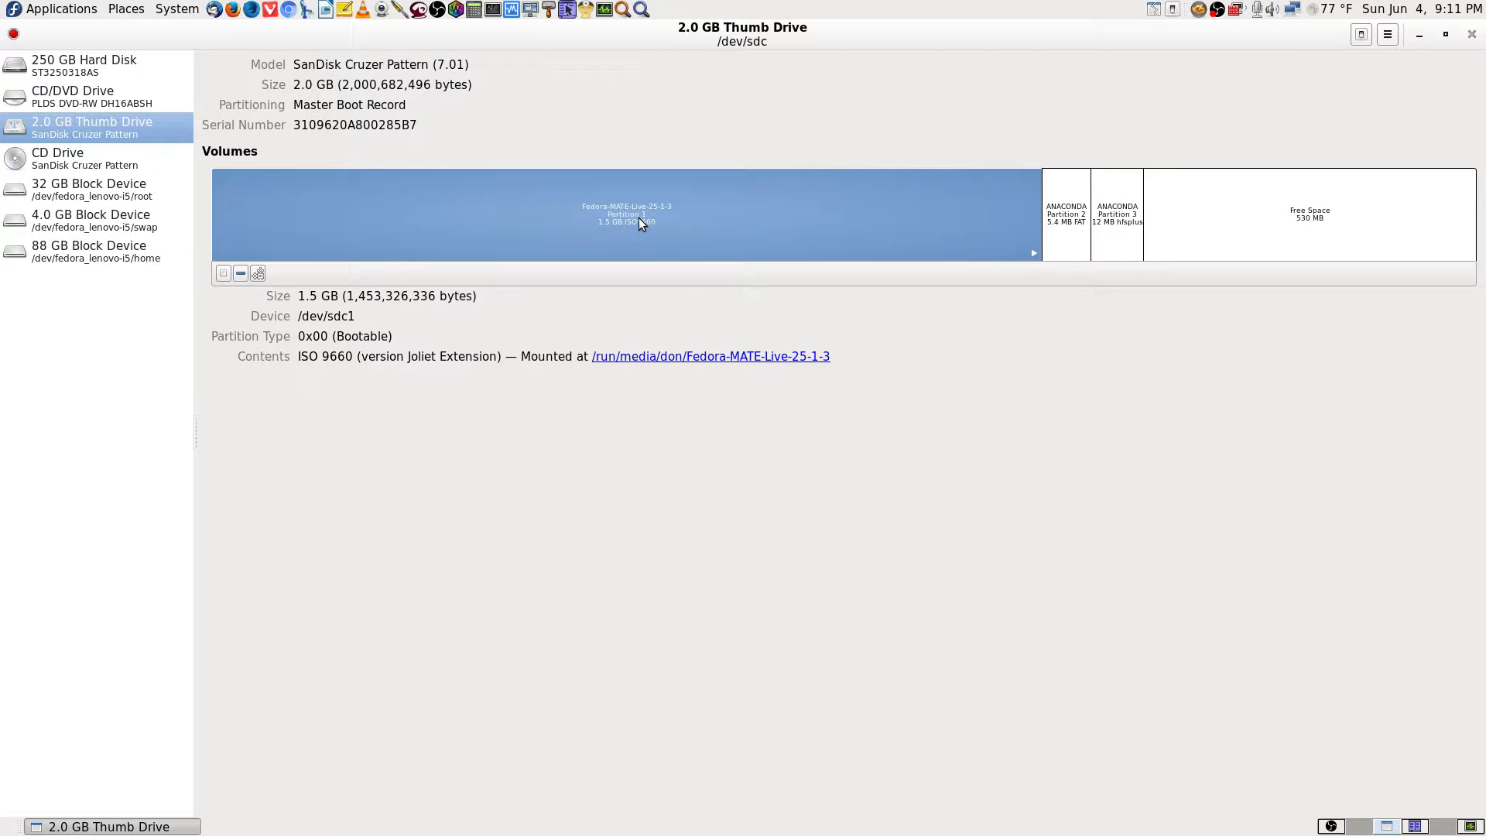
Unmount Fedora-MATE-Live, then inspect partition 2, partition 3 and the 530 MB free space.
left_click(223, 273)
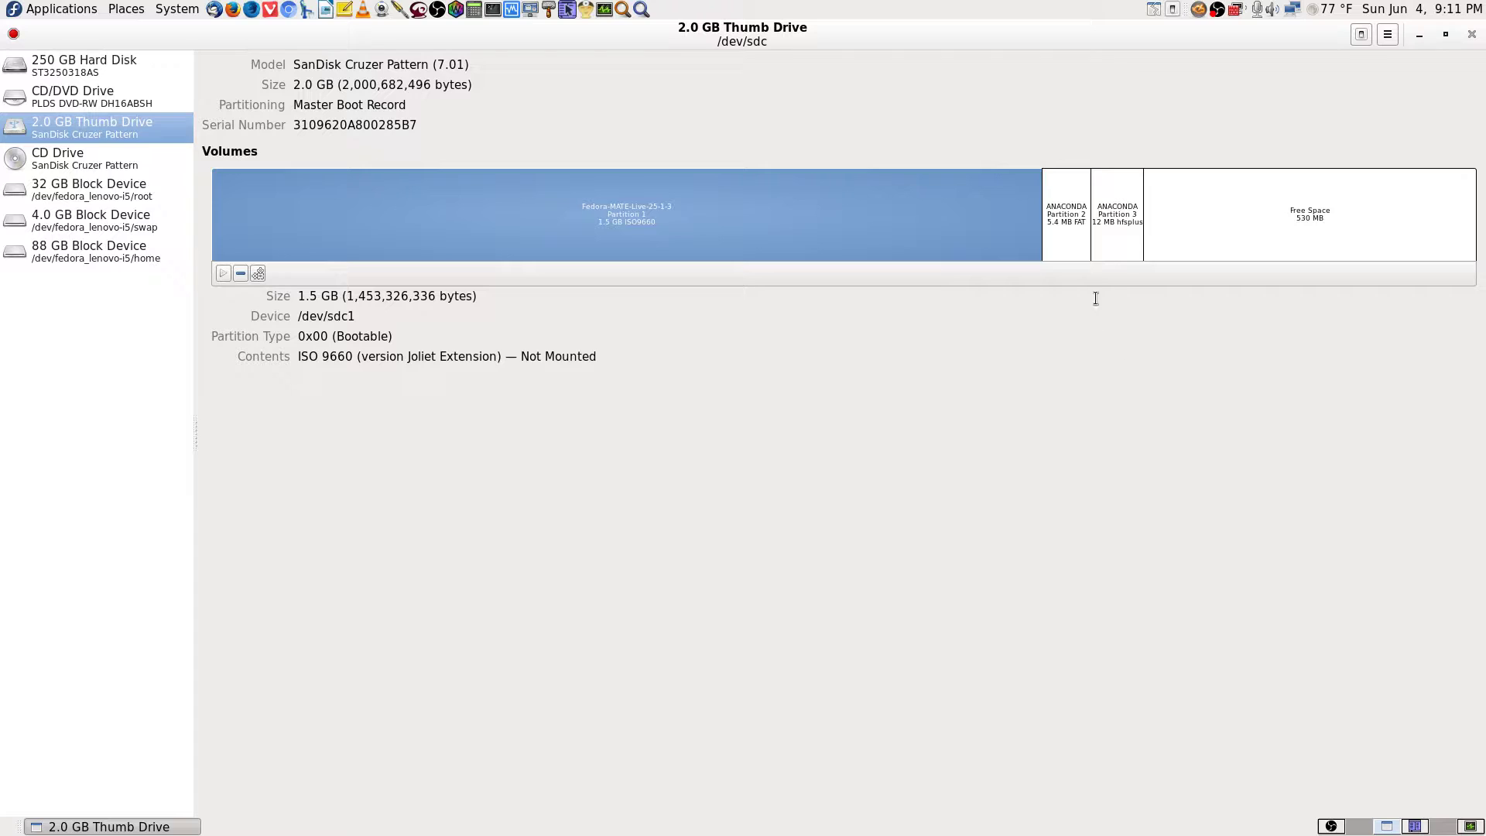
left_click(1080, 249)
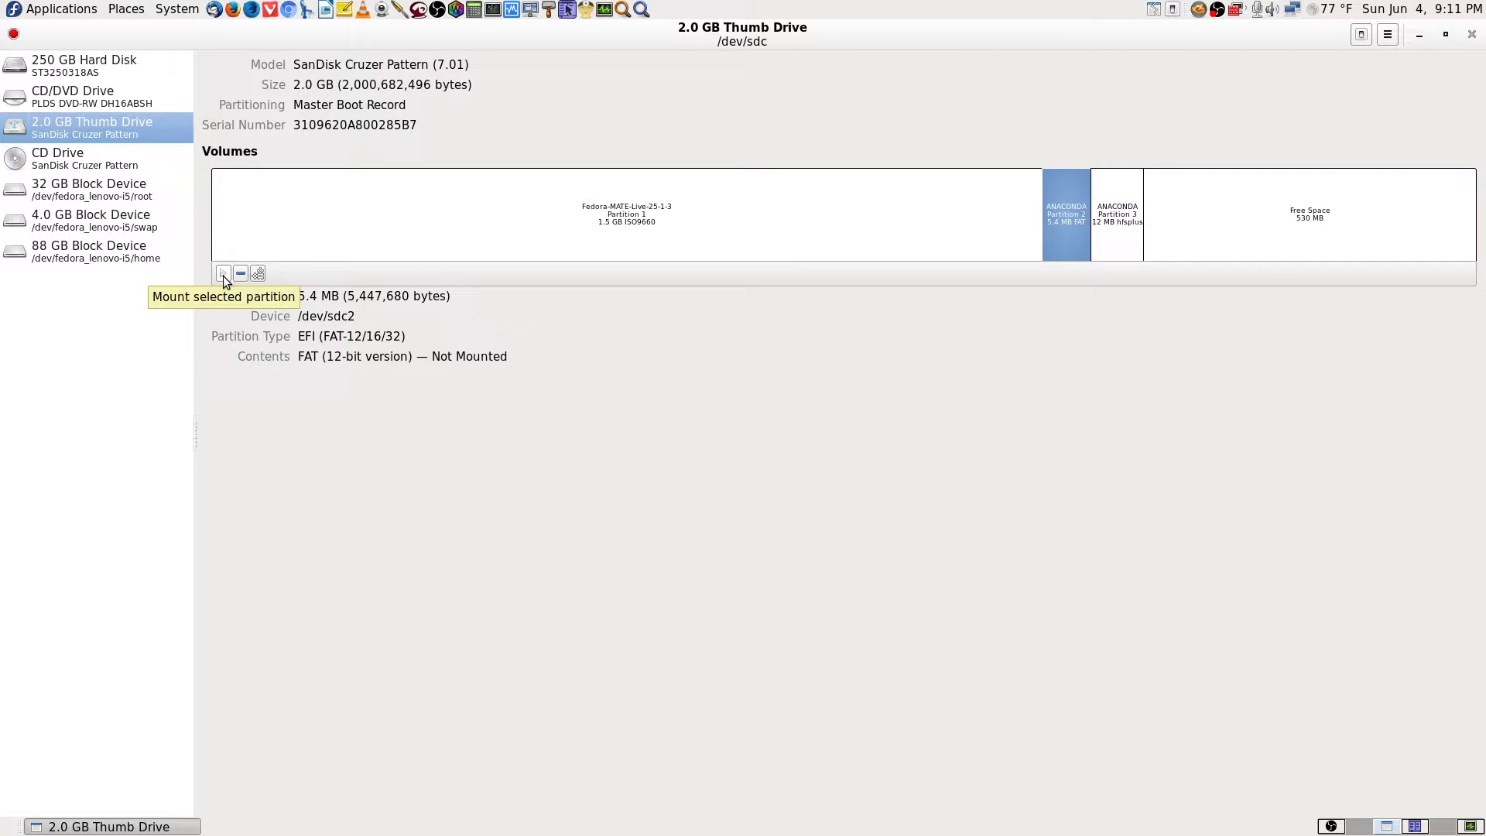
left_click(1118, 239)
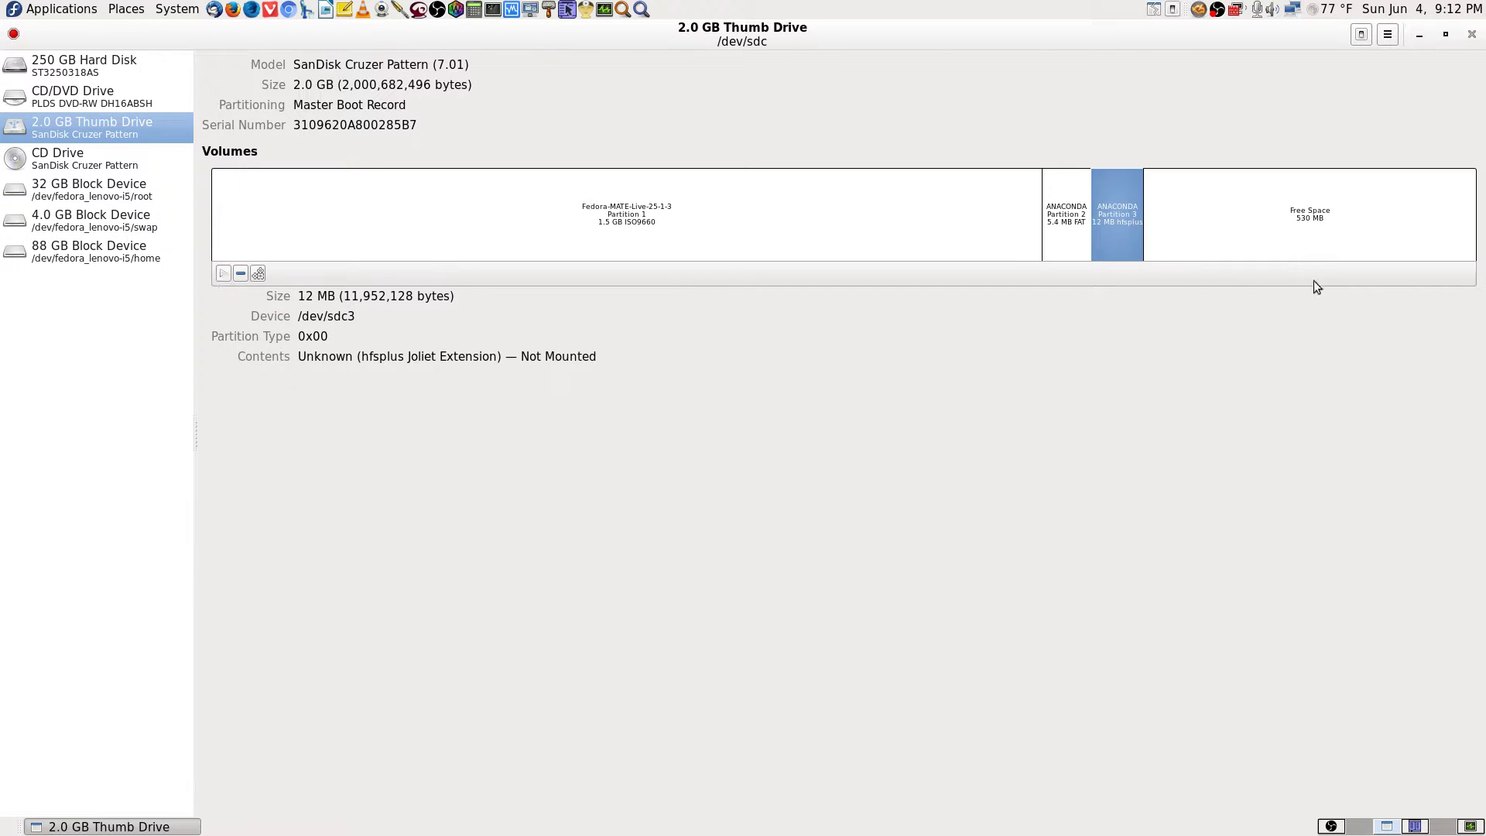
left_click(1273, 249)
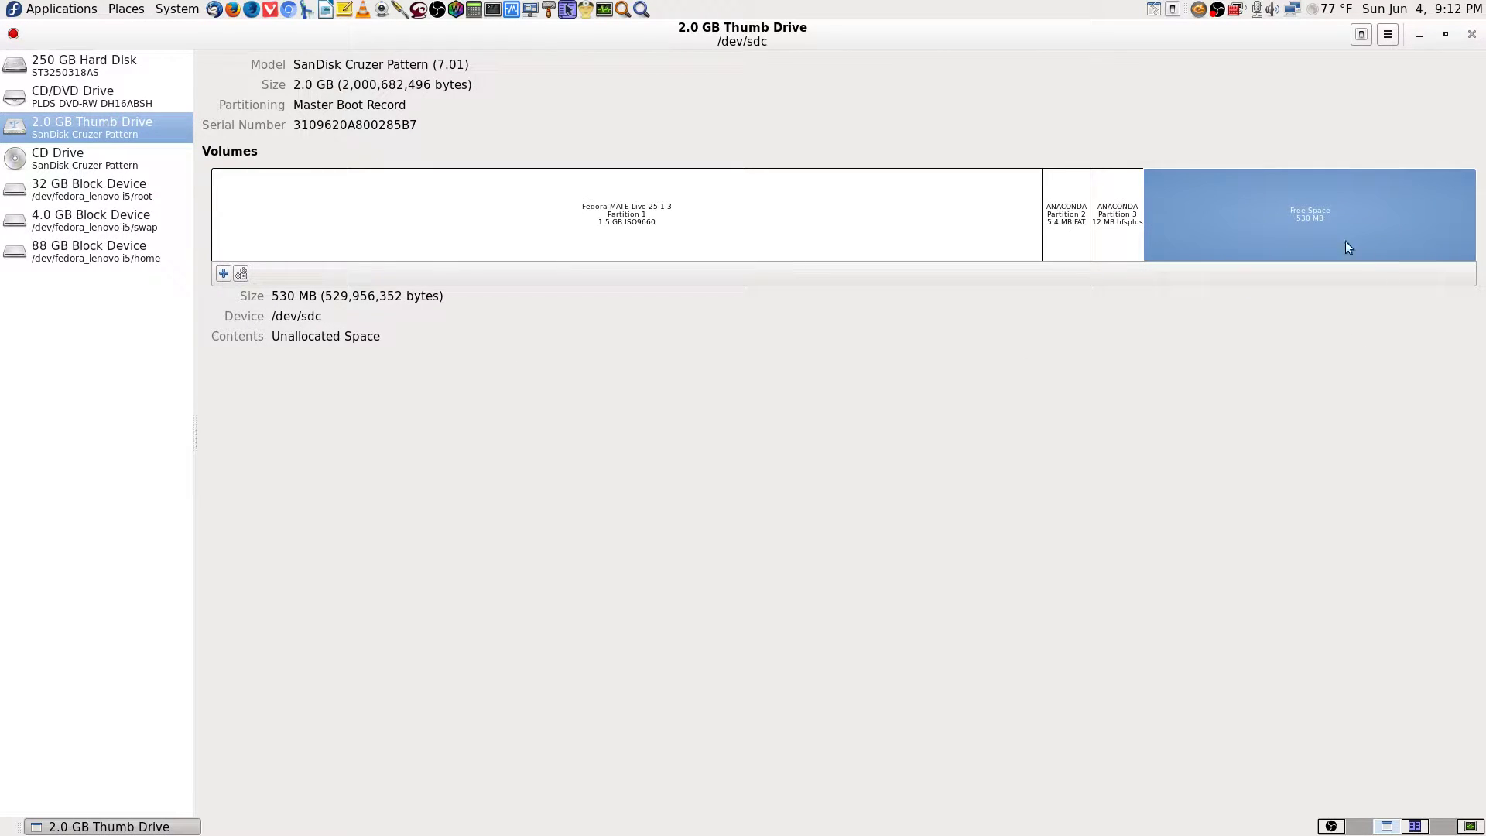
Recheck Fedora-MATE-Live and select the 12 MB hfsplus Partition 3 for deletion.
left_click(858, 230)
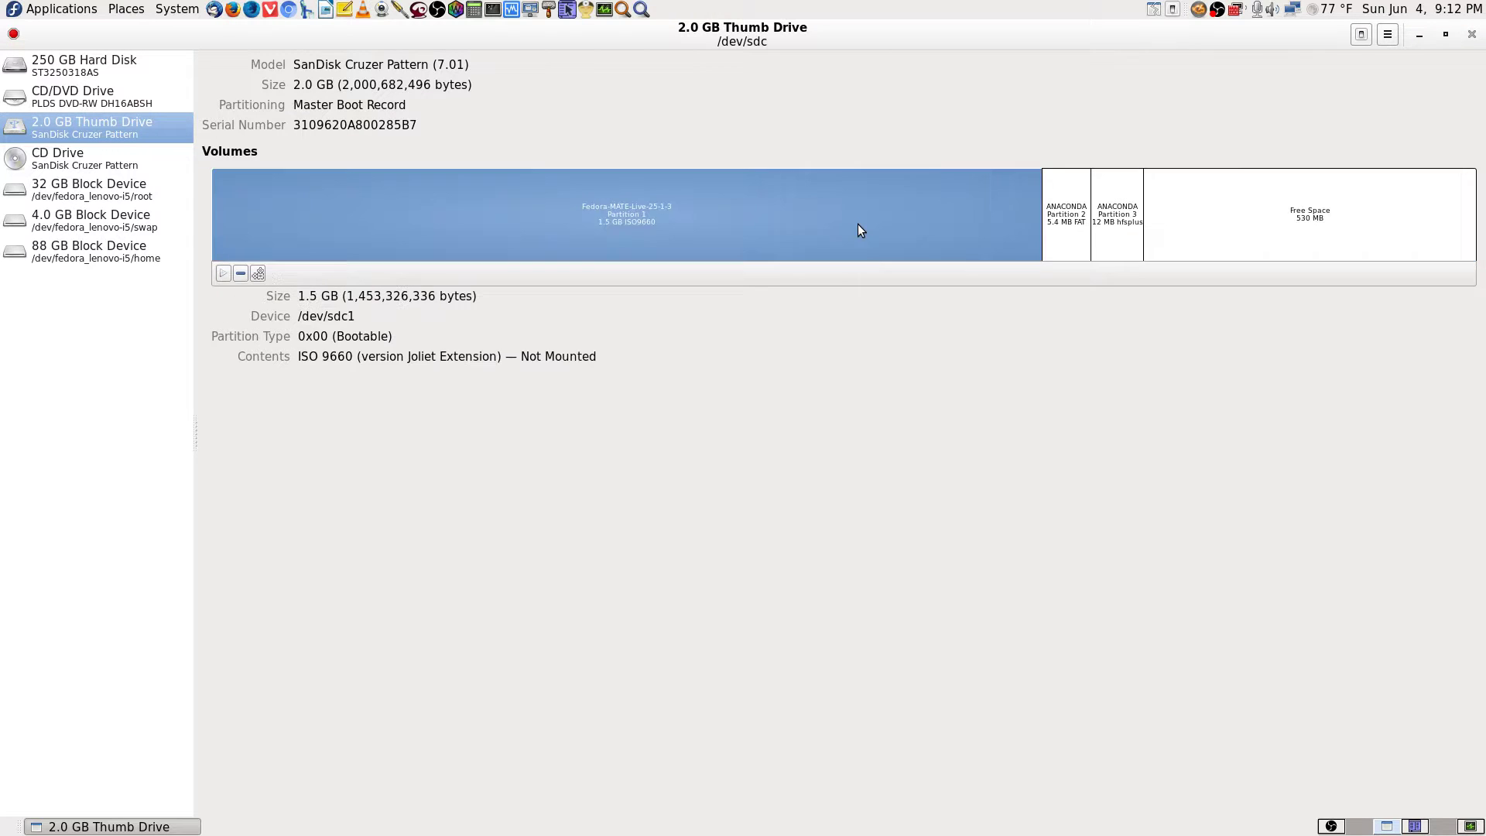
left_click(1123, 226)
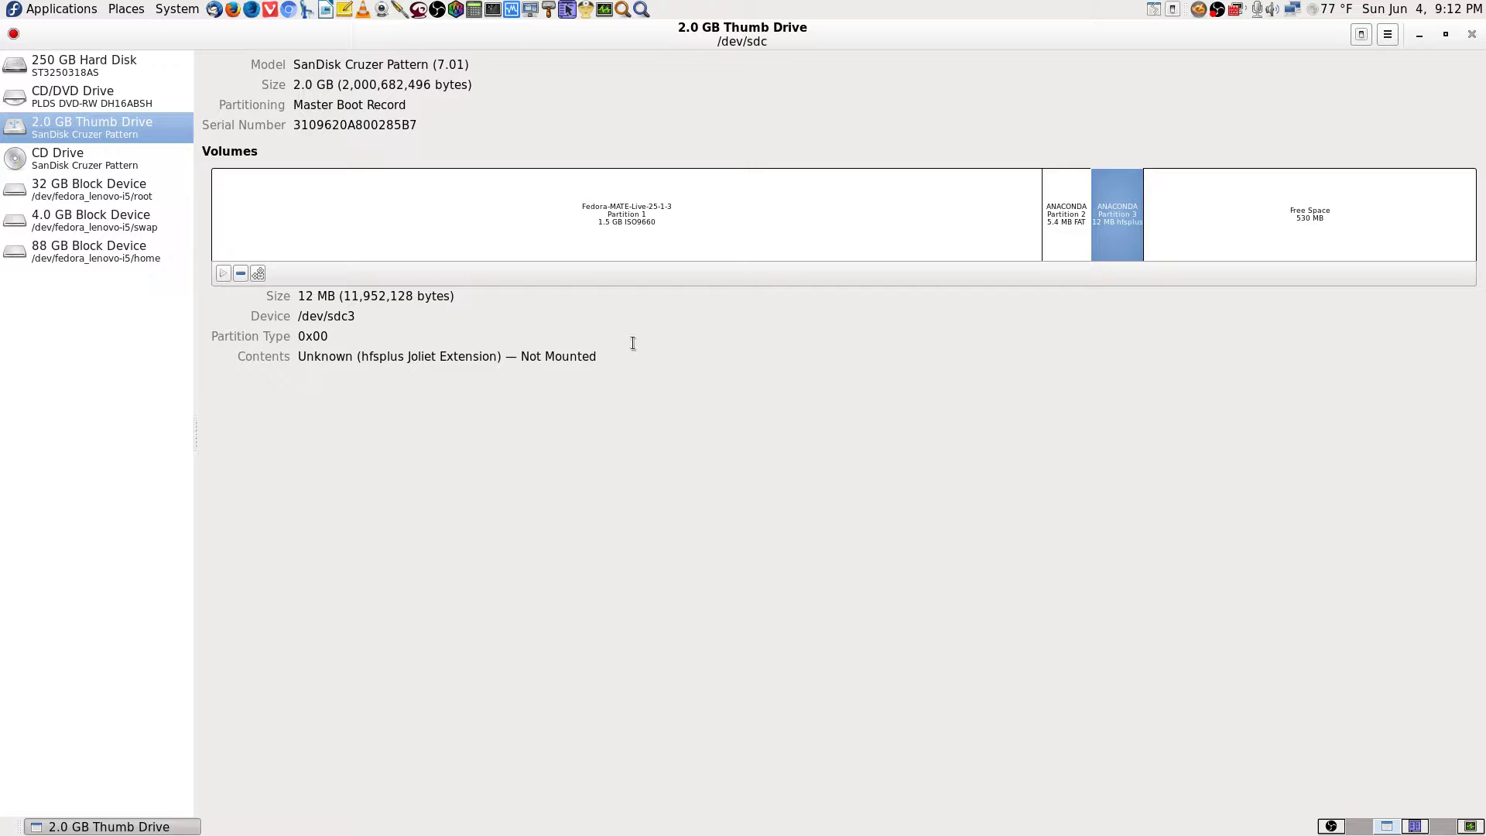
left_click(886, 230)
left_click(1135, 229)
left_click(242, 274)
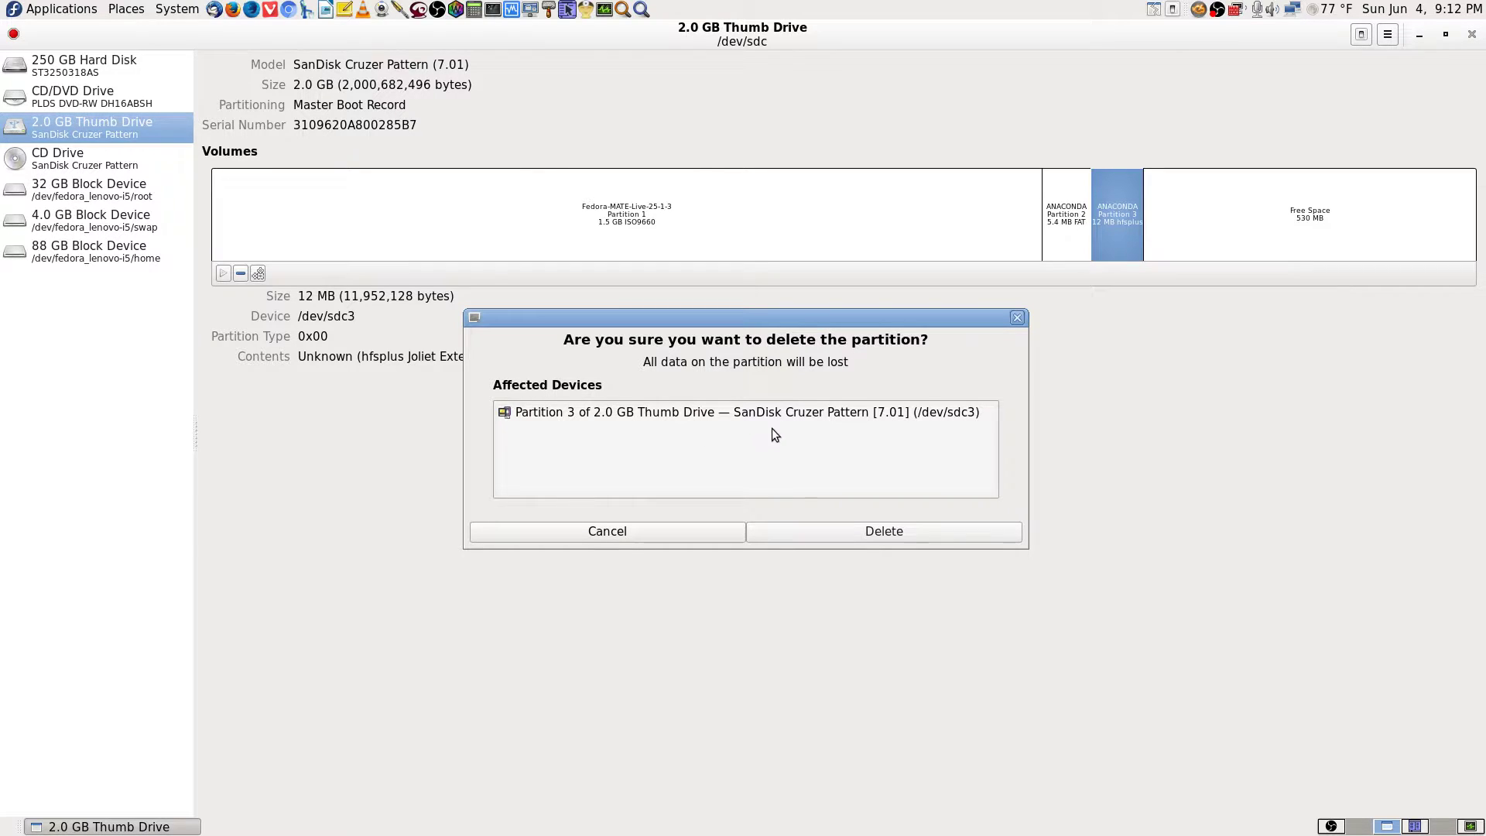
left_click(849, 530)
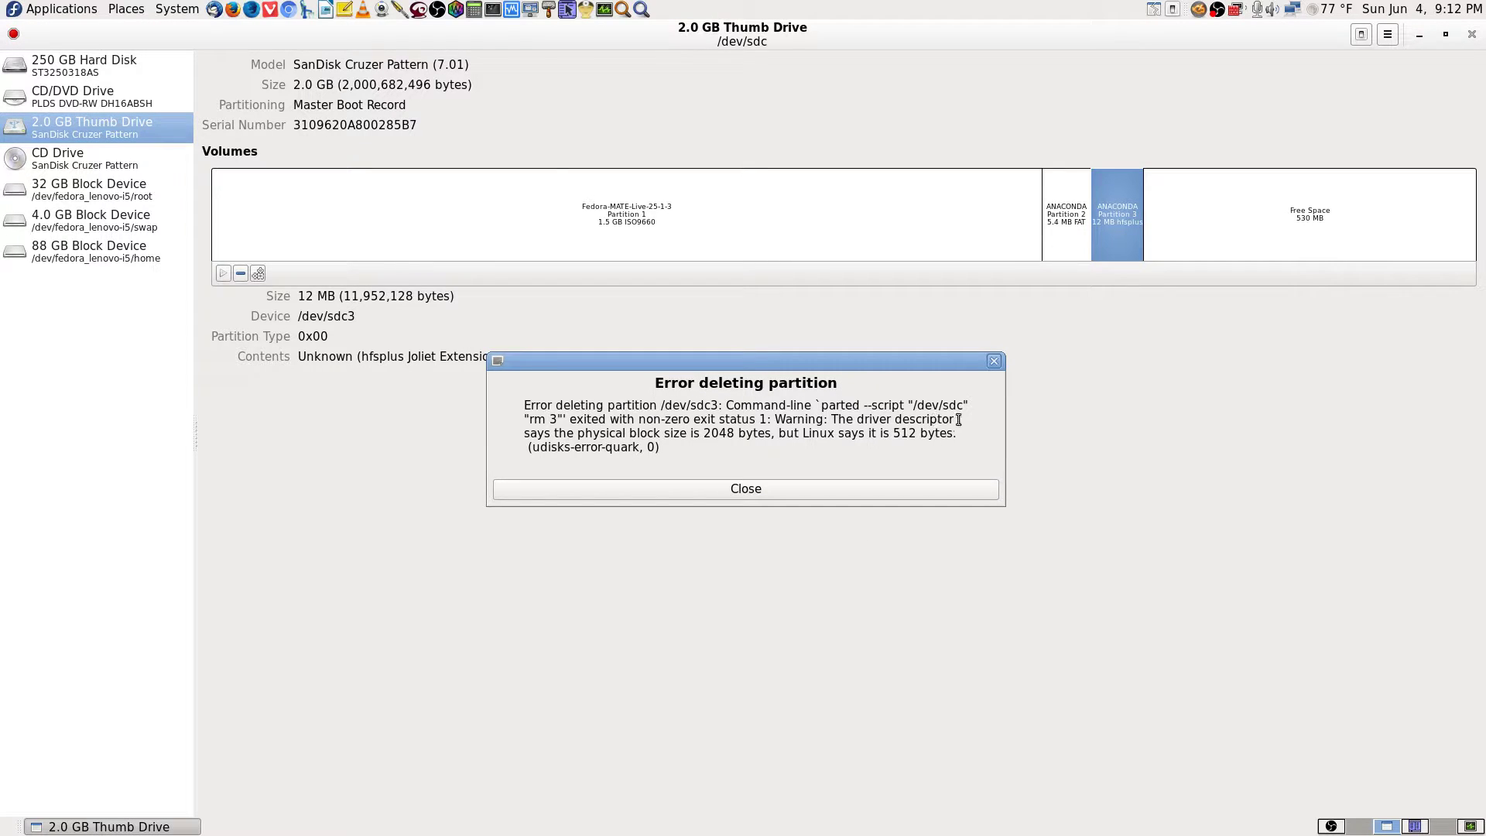
left_click(797, 489)
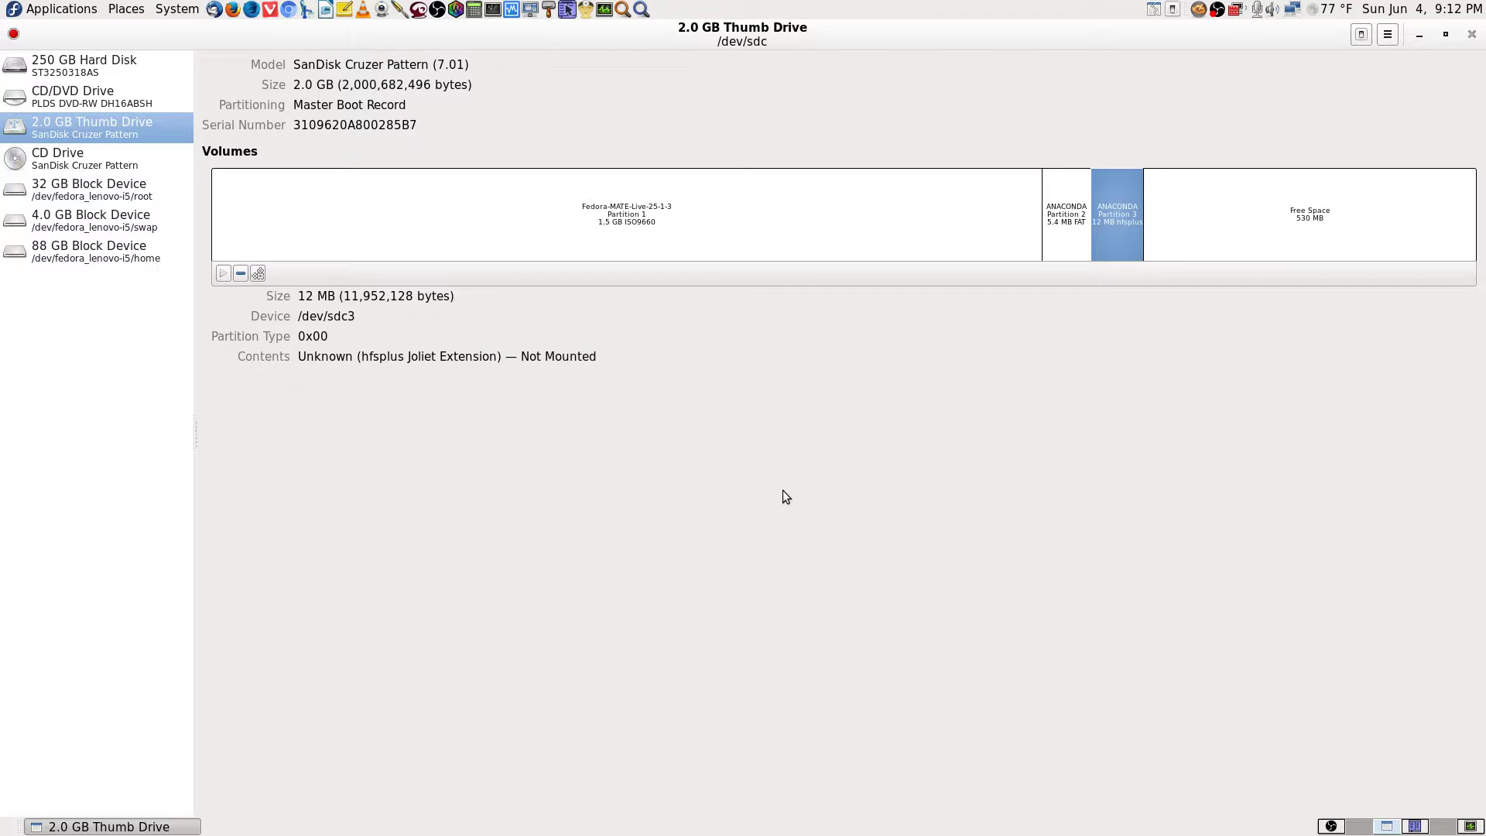
left_click(963, 223)
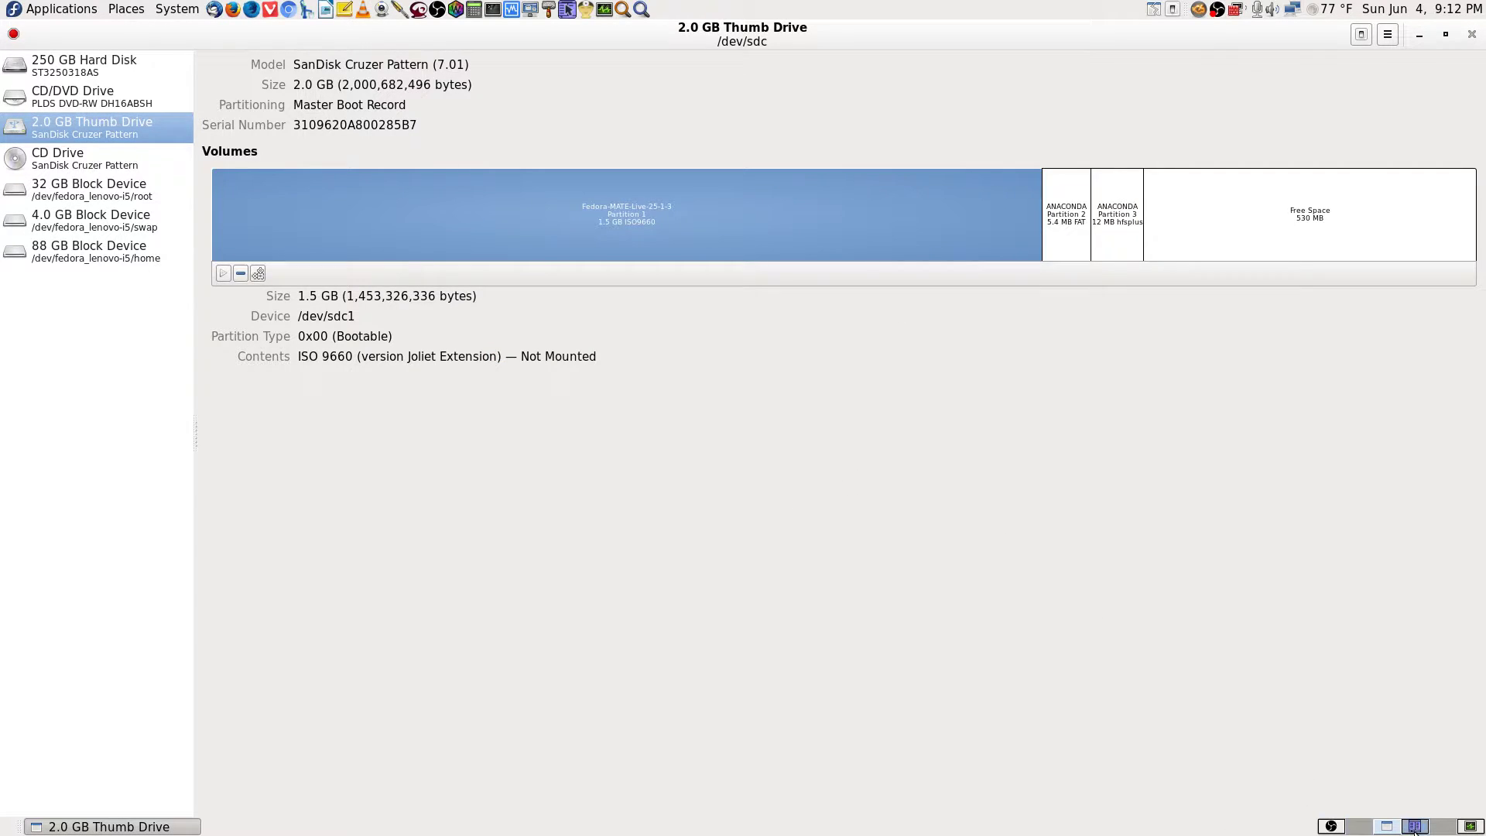
On an empty workspace, launch gparted from Application Finder and enter the root password.
left_click(1357, 827)
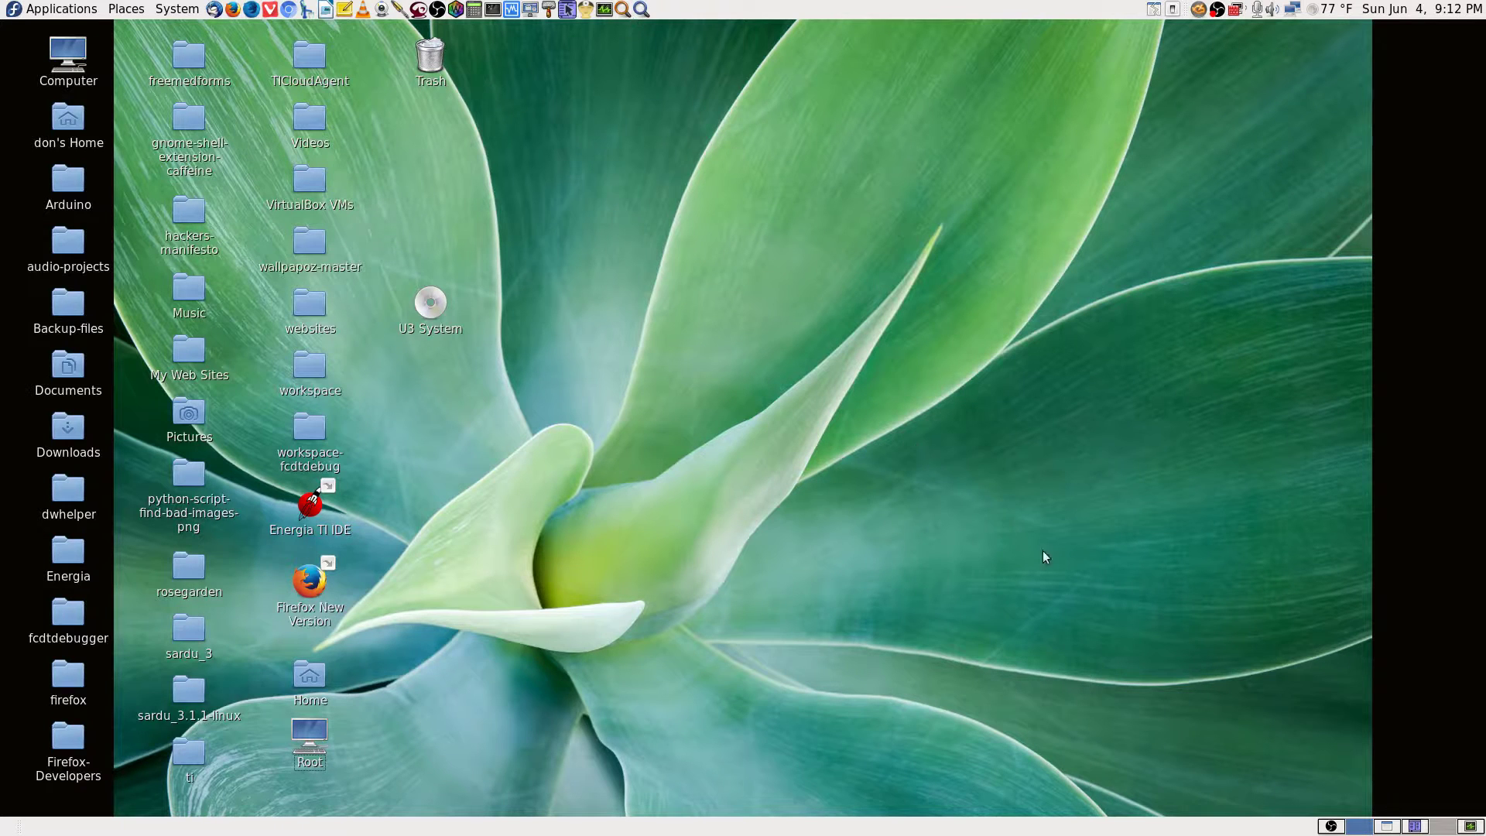
left_click(642, 9)
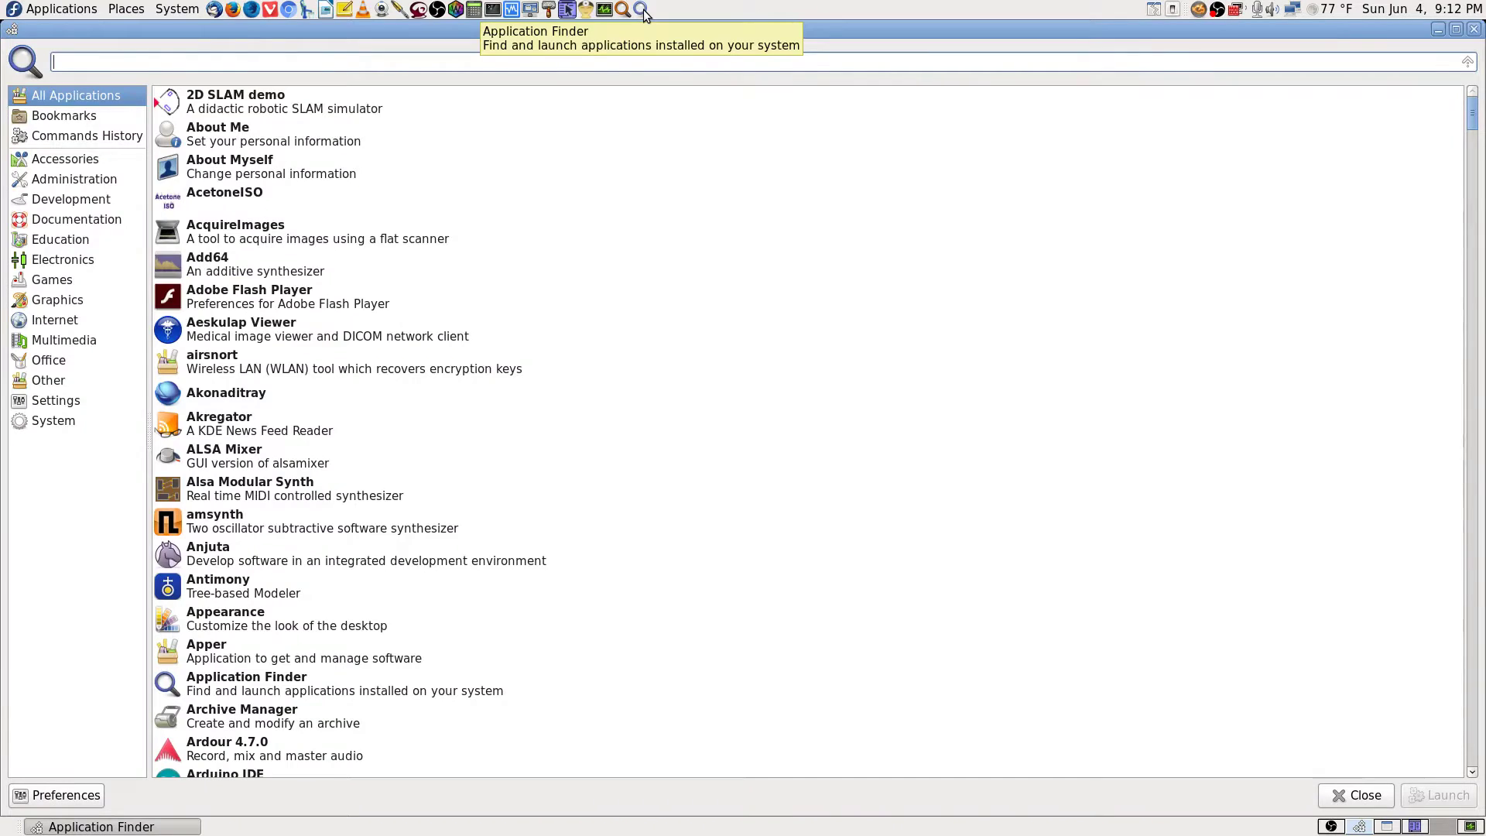
type("gparted")
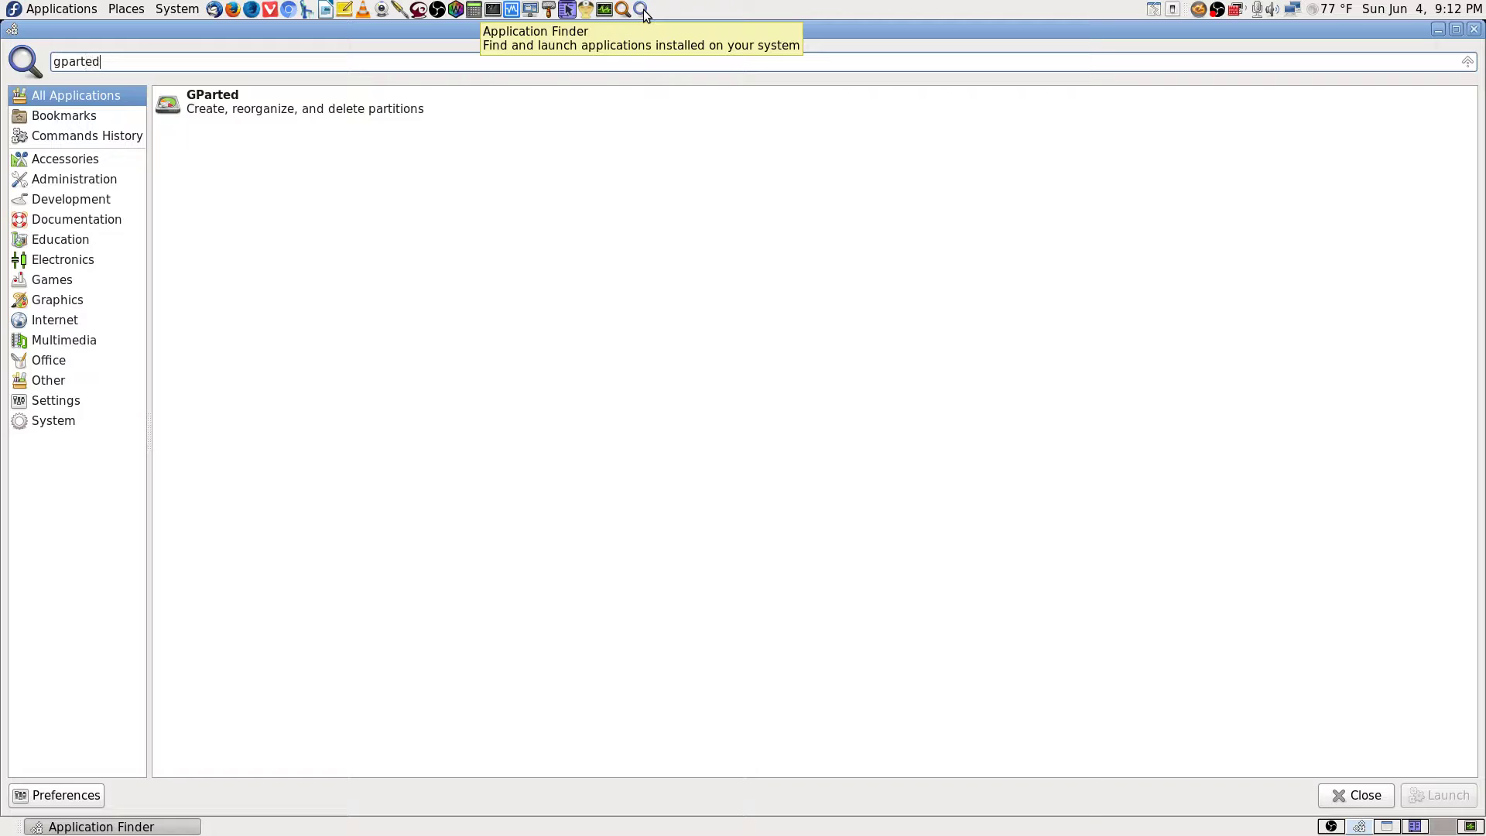
key("Return")
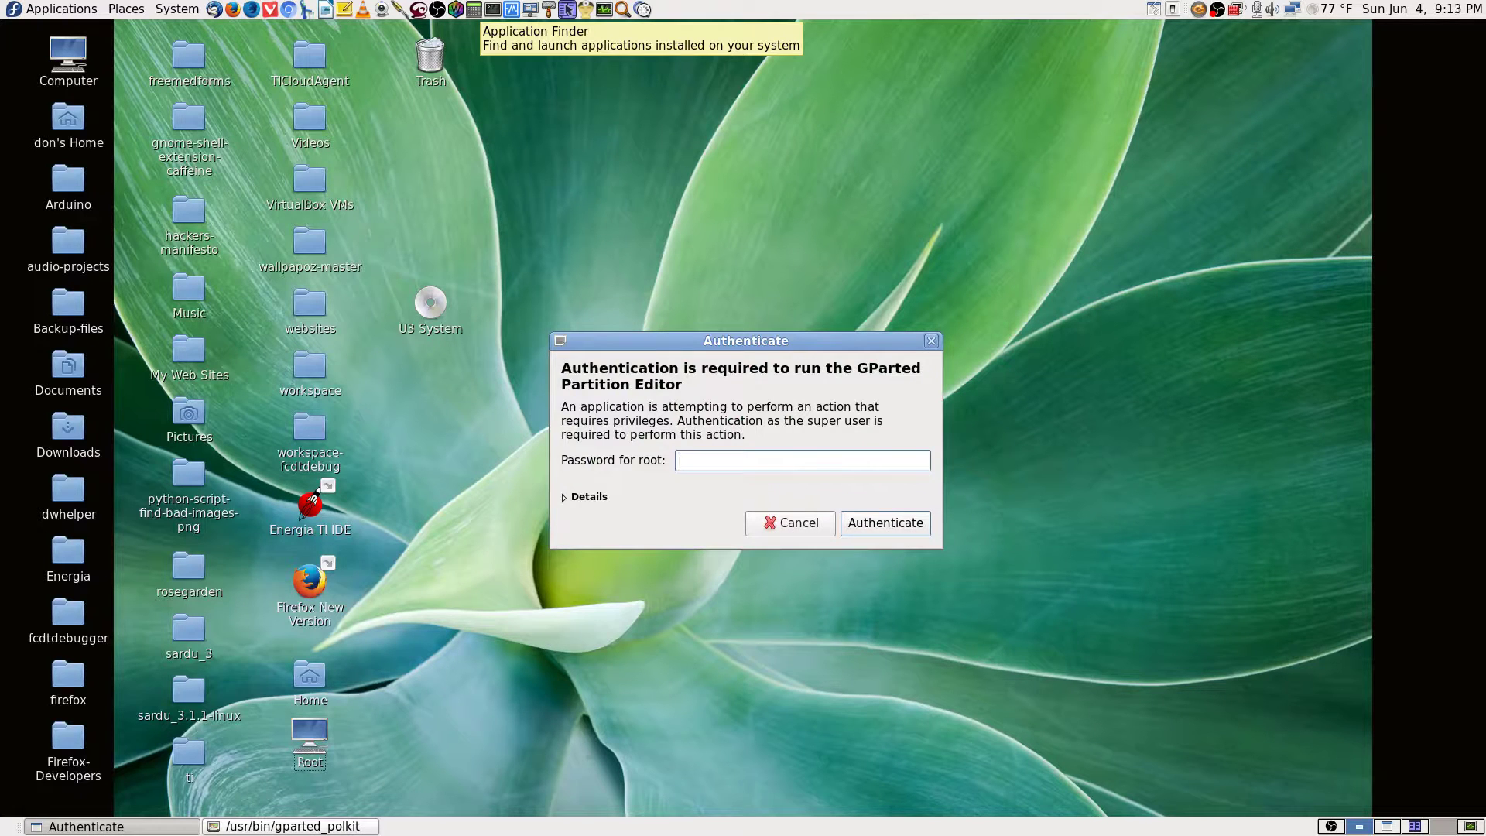
type("**************")
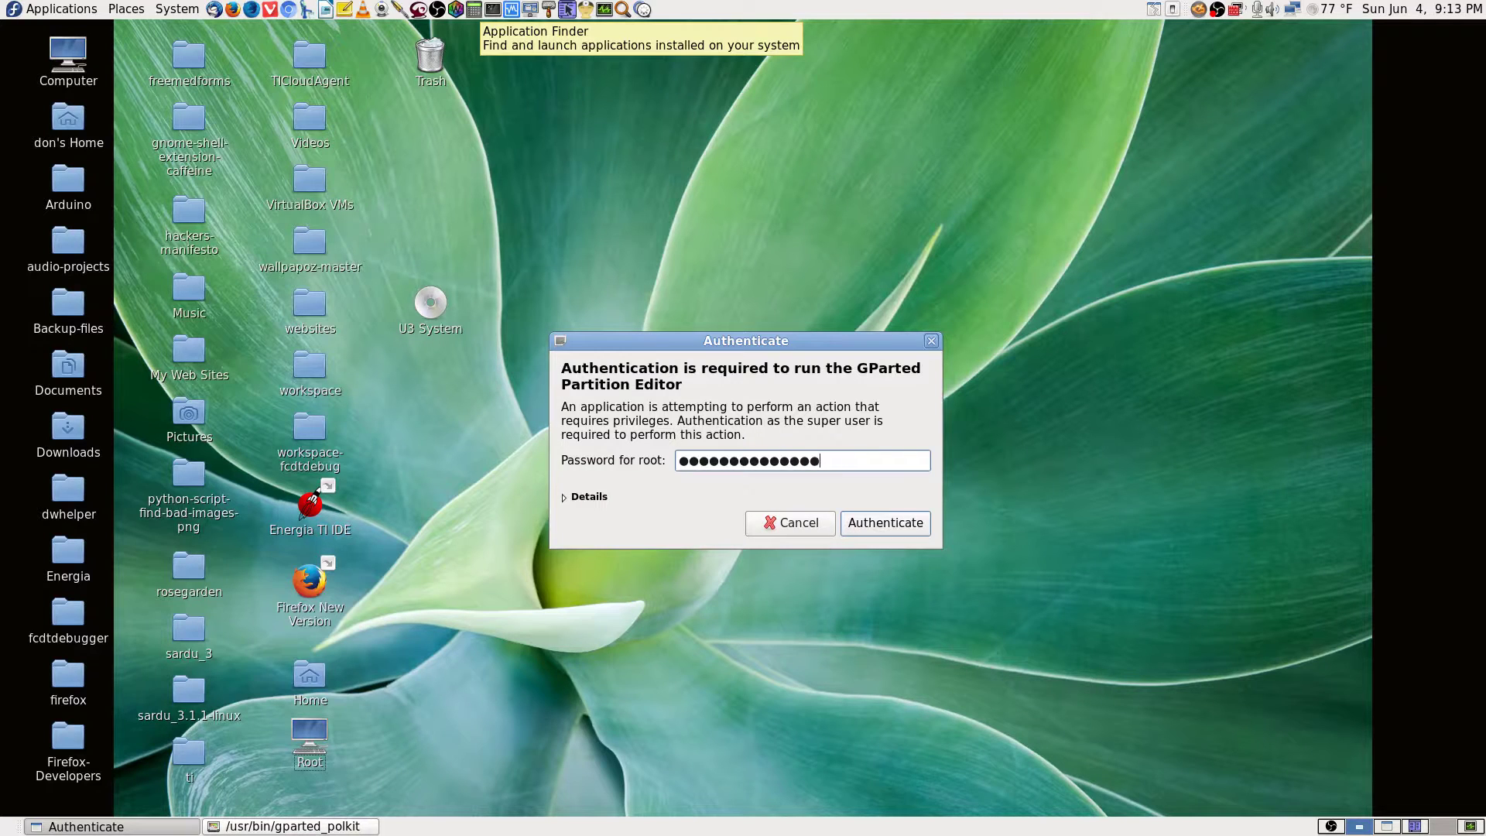
key("Return")
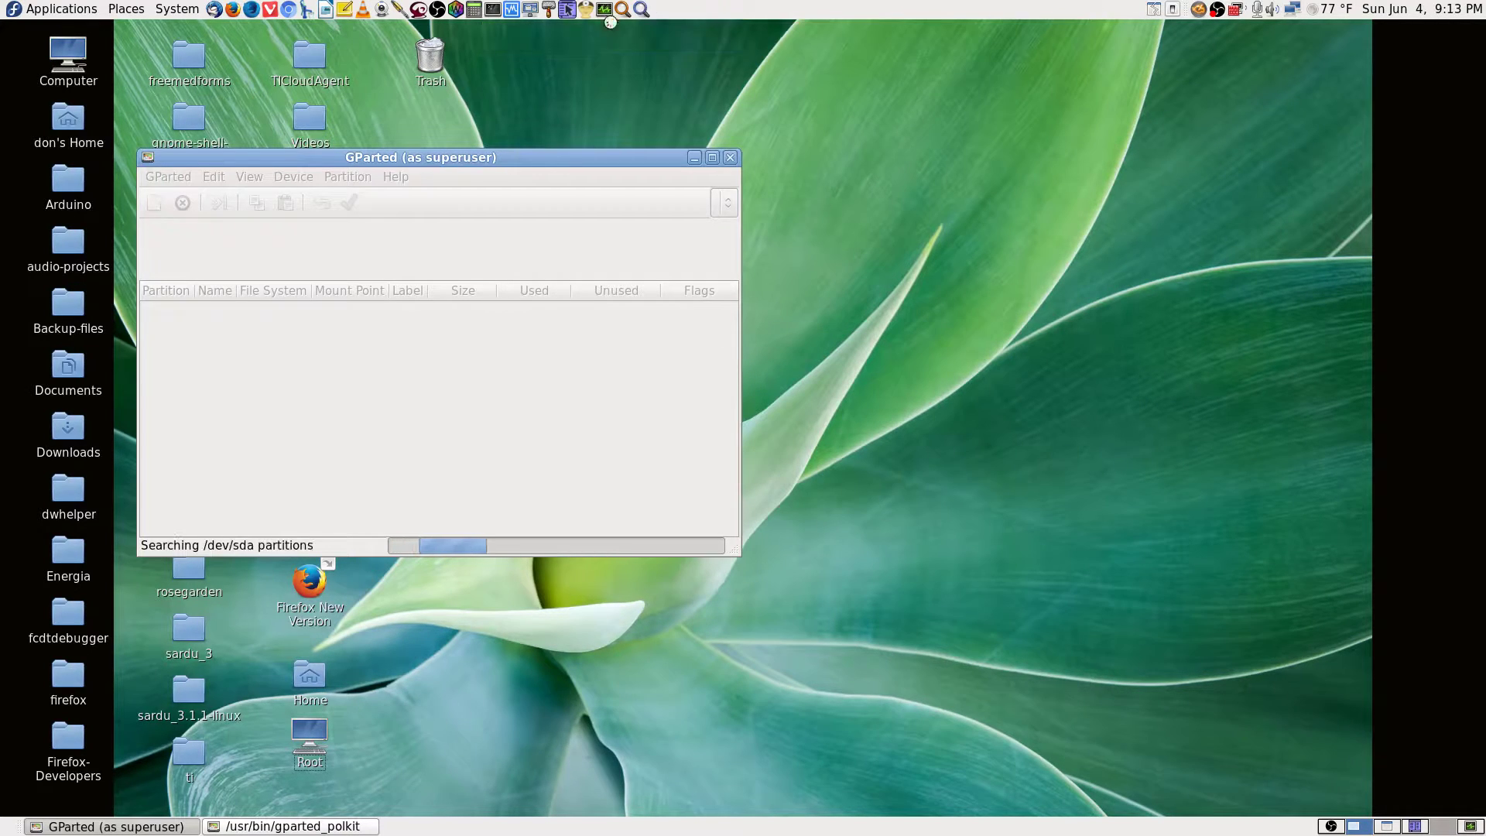
Maximize GParted, ignore the Libparted block-size warning, and switch to the 7.45 GiB /dev/sdc.
left_click(713, 156)
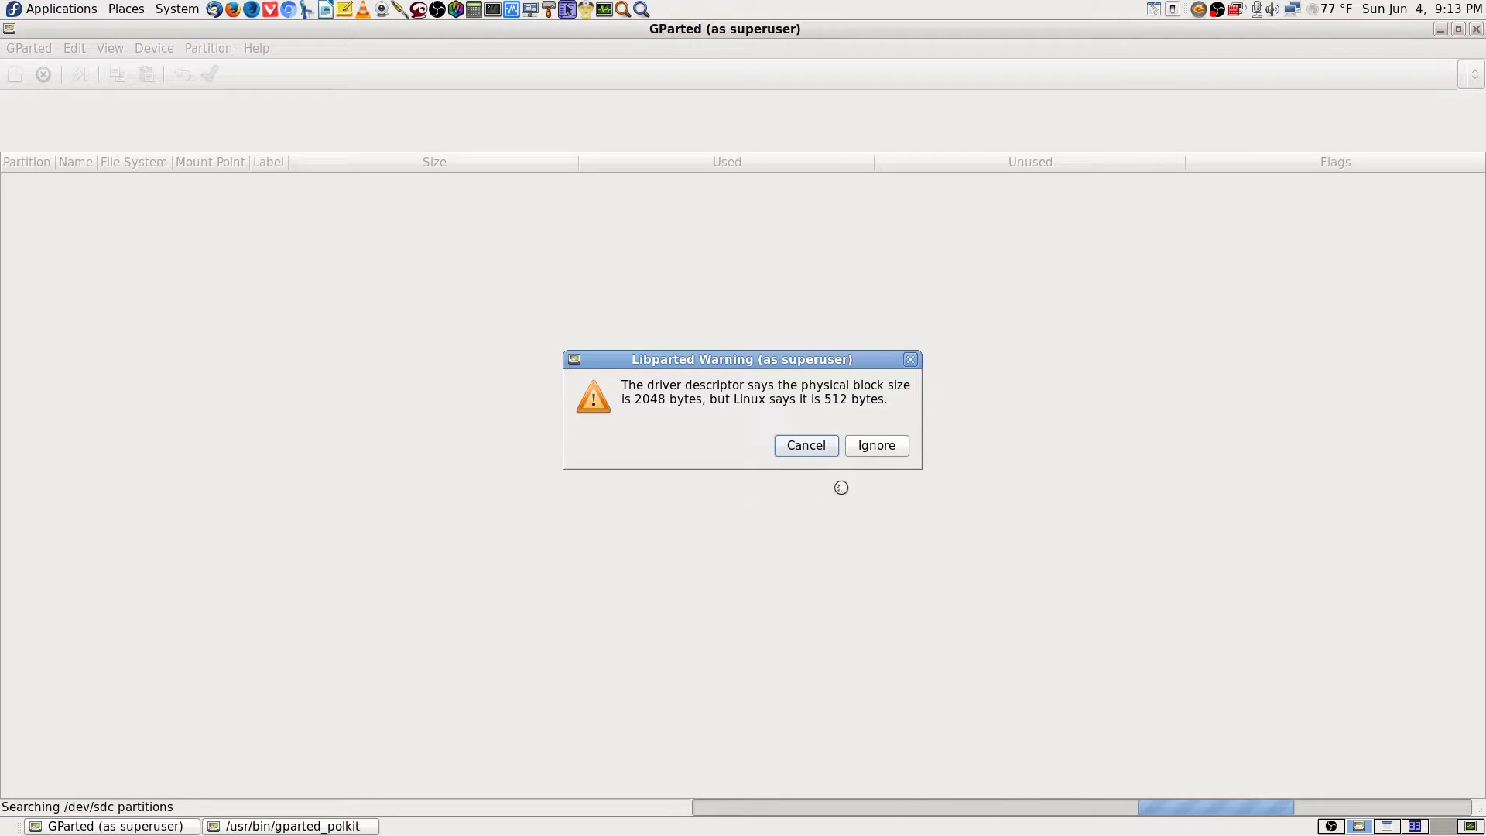
left_click(883, 448)
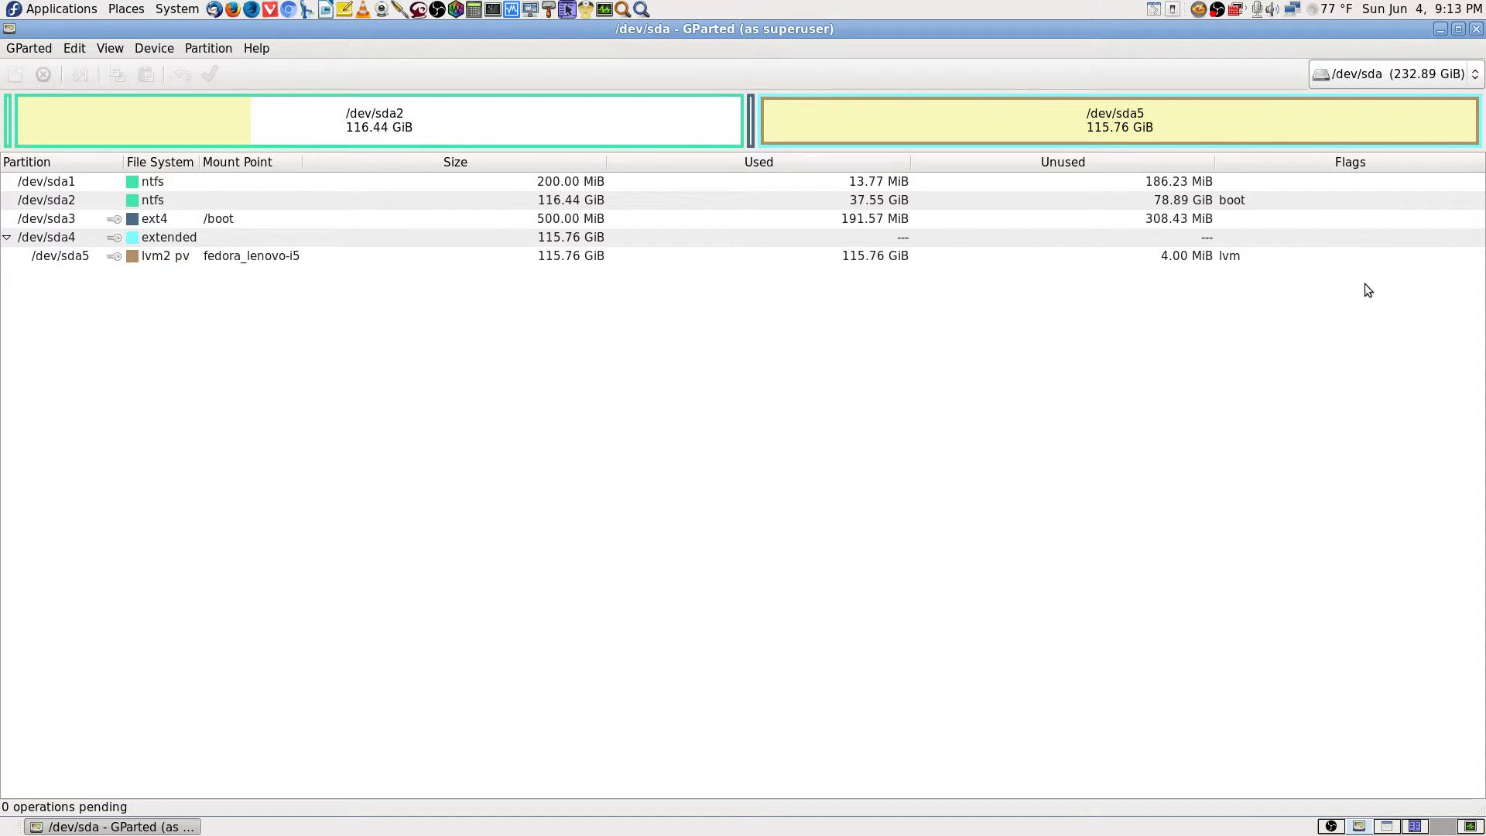
left_click(1407, 75)
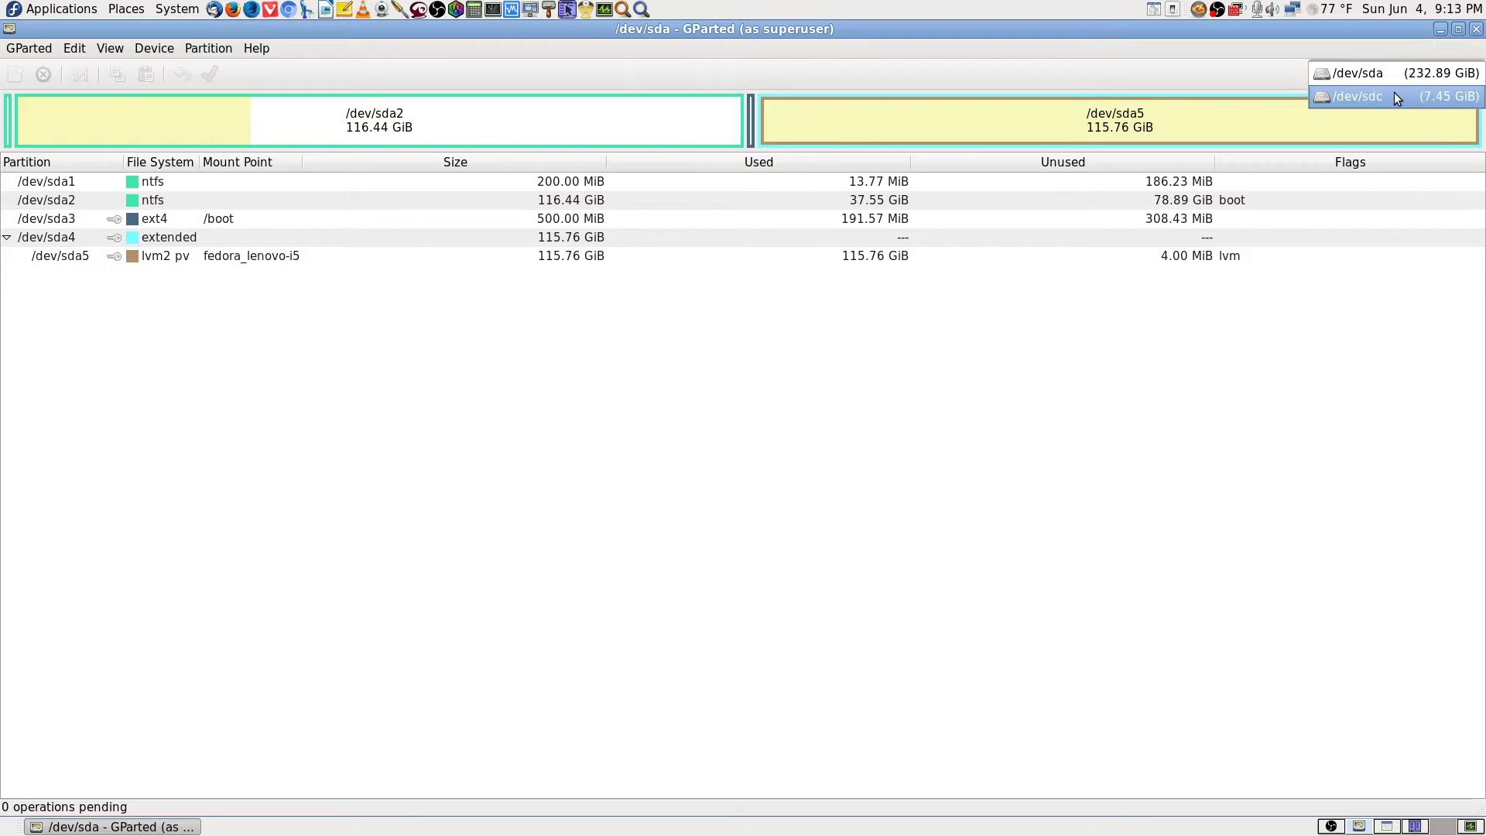
left_click(1395, 91)
left_click(314, 182)
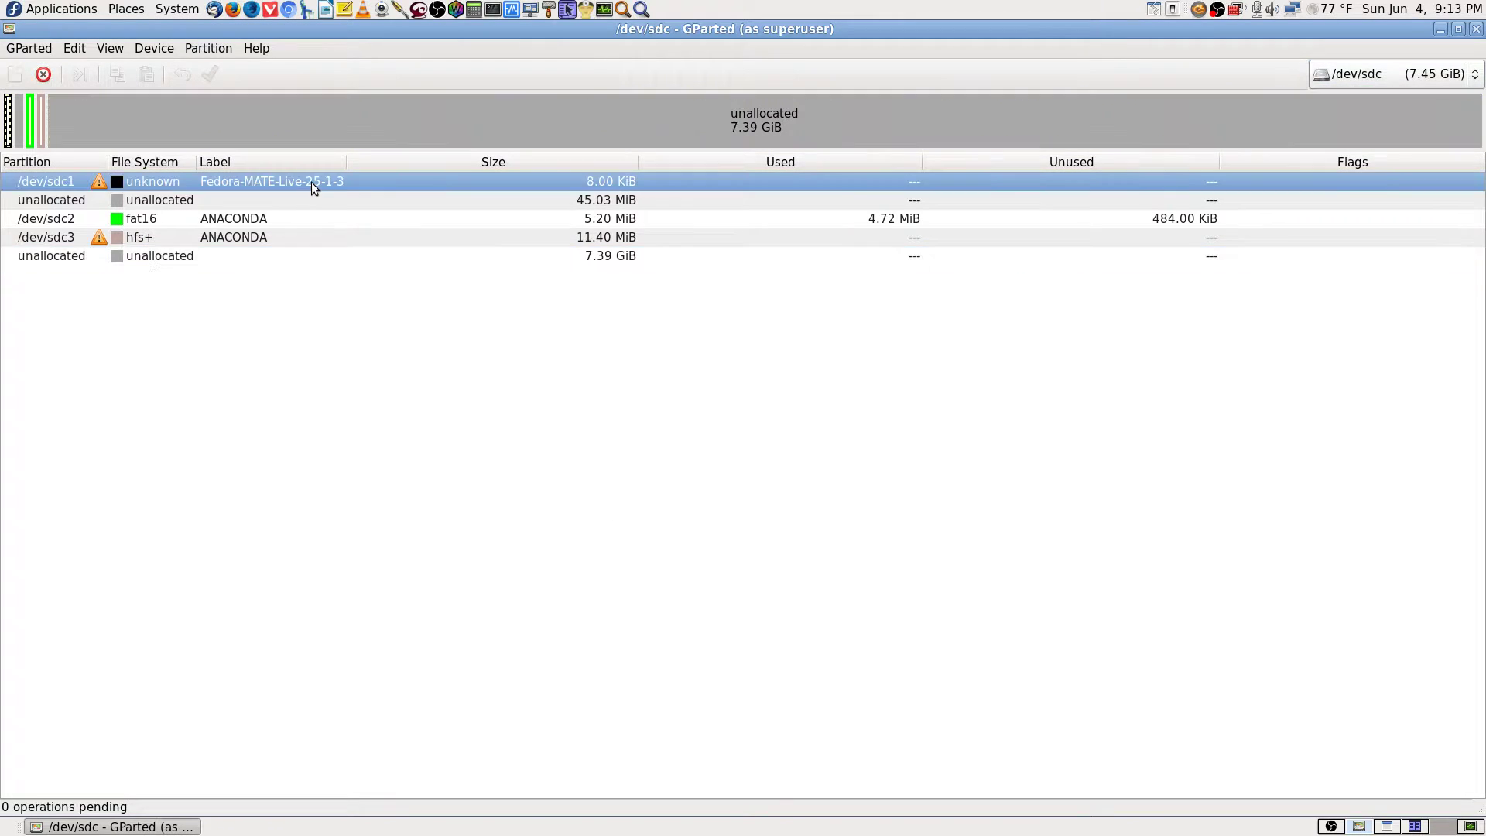
Dismiss /dev/sdc1's actions and close the Disks utility on the other workspace.
right_click(265, 187)
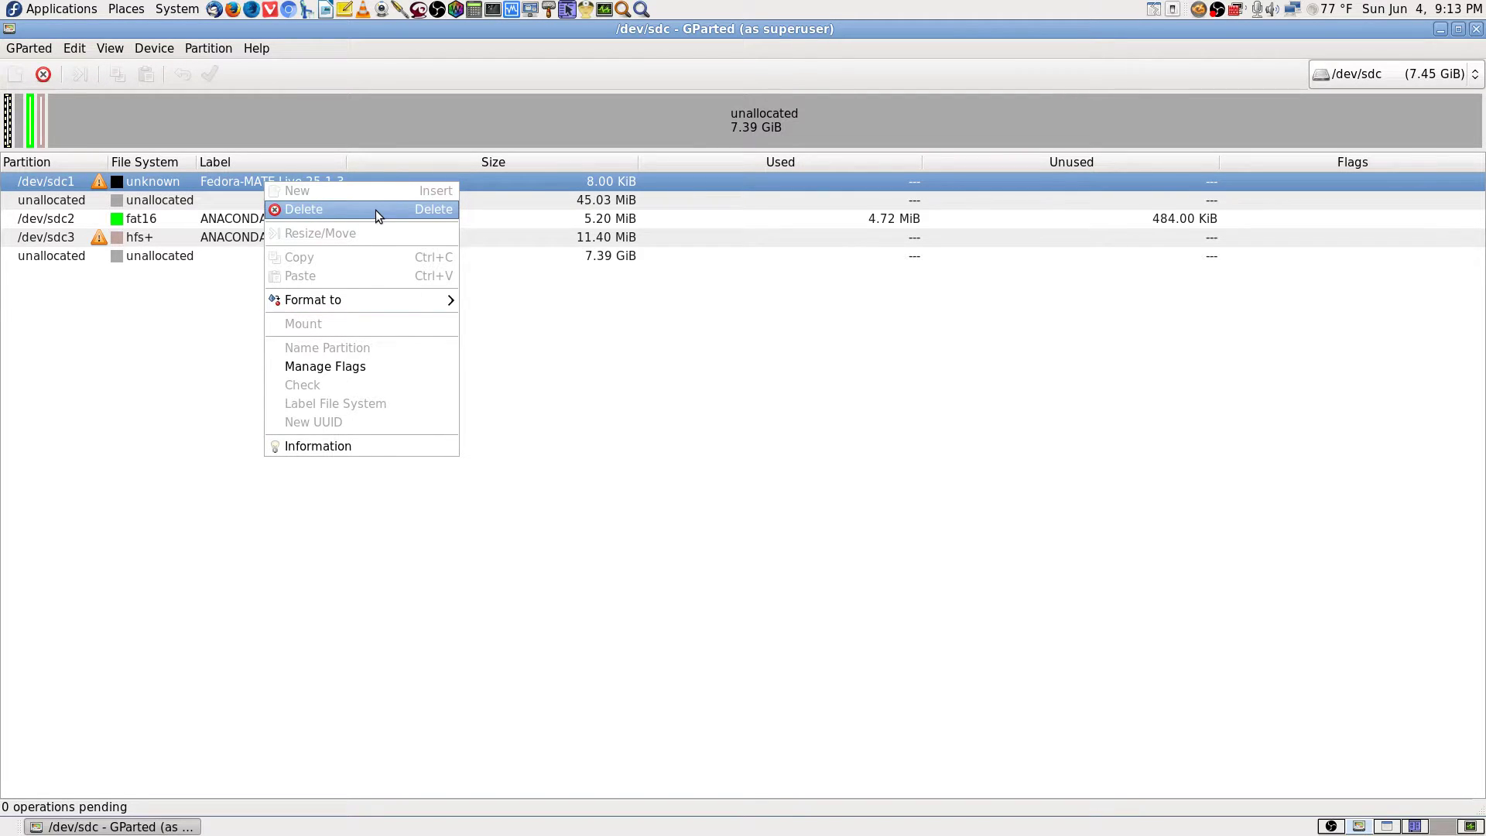
left_click(941, 439)
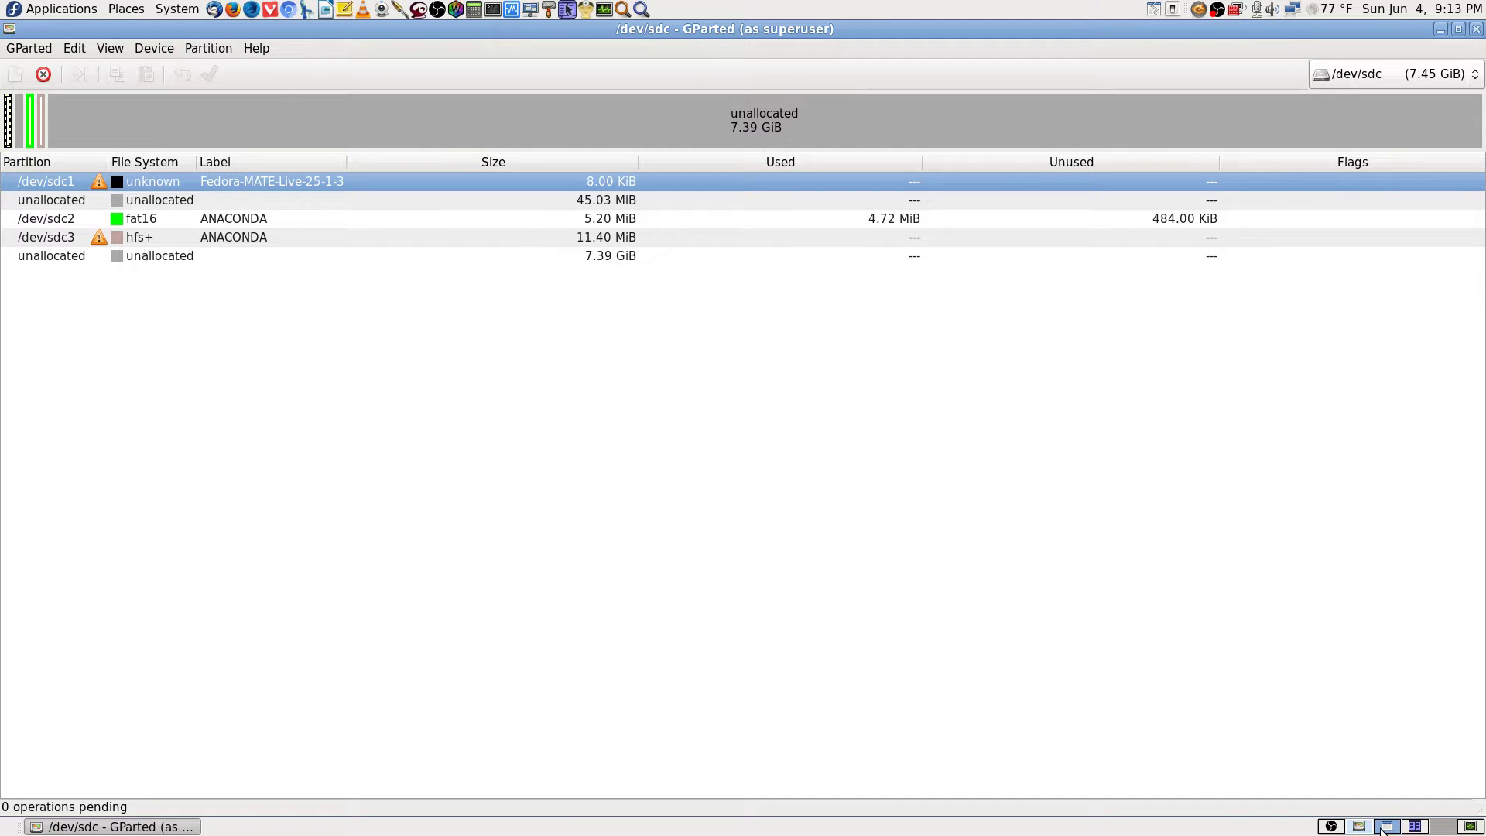
left_click(1381, 827)
left_click(1473, 34)
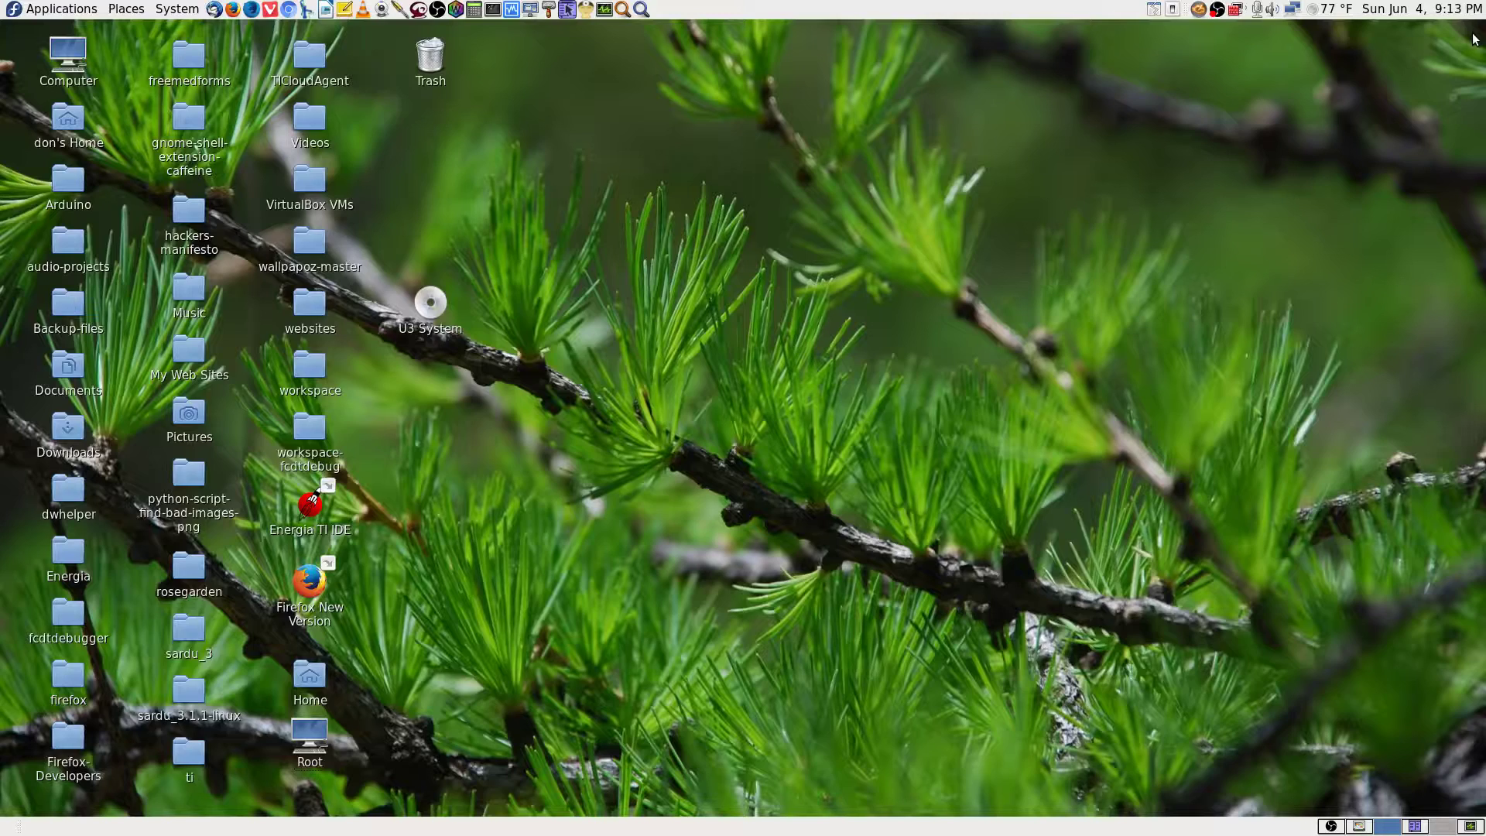
left_click(1360, 827)
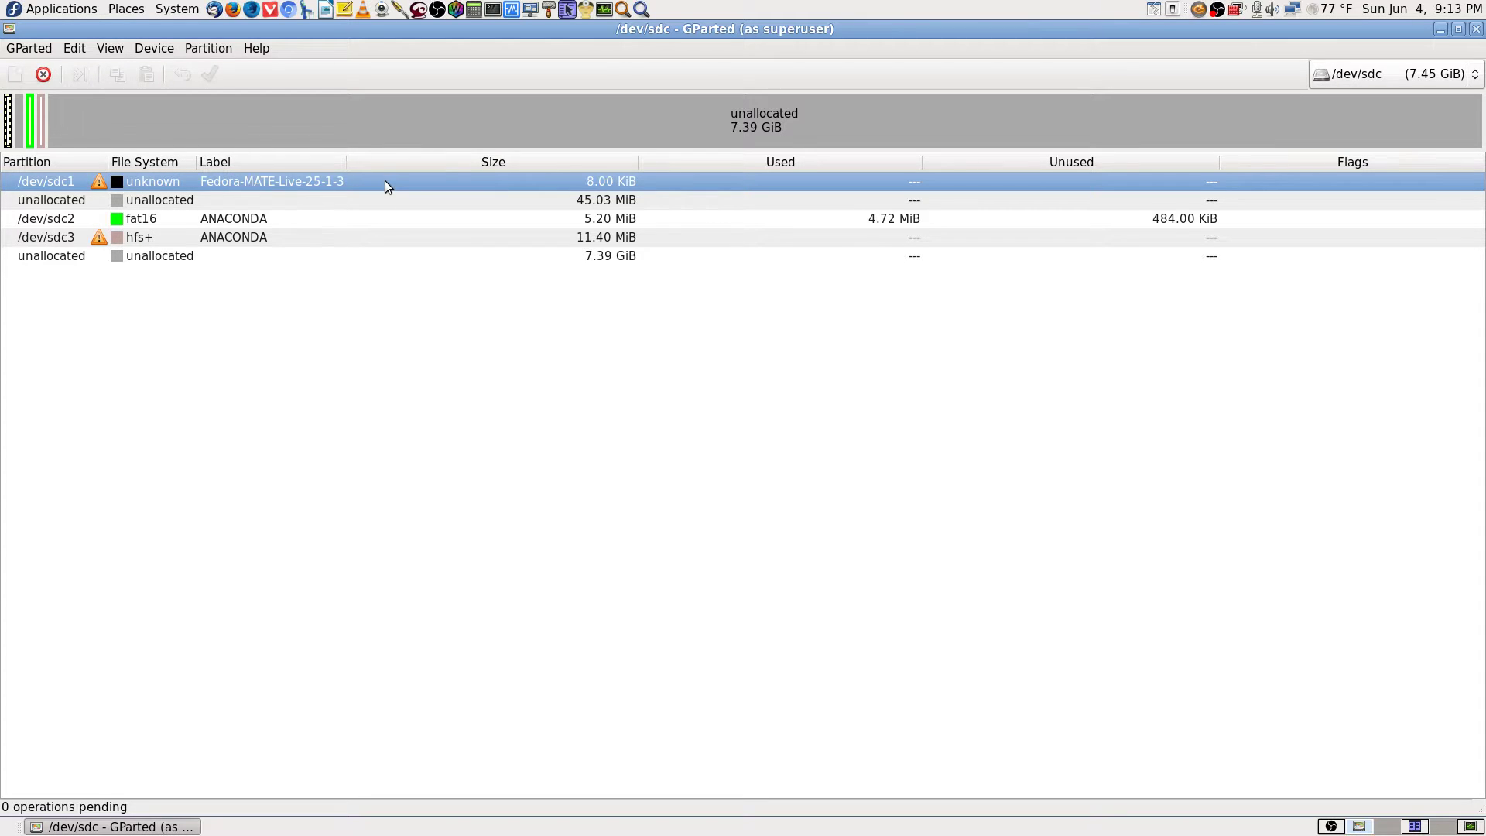
Queue deletion of /dev/sdc1, /dev/sdc3 and /dev/sdc2.
left_click(45, 74)
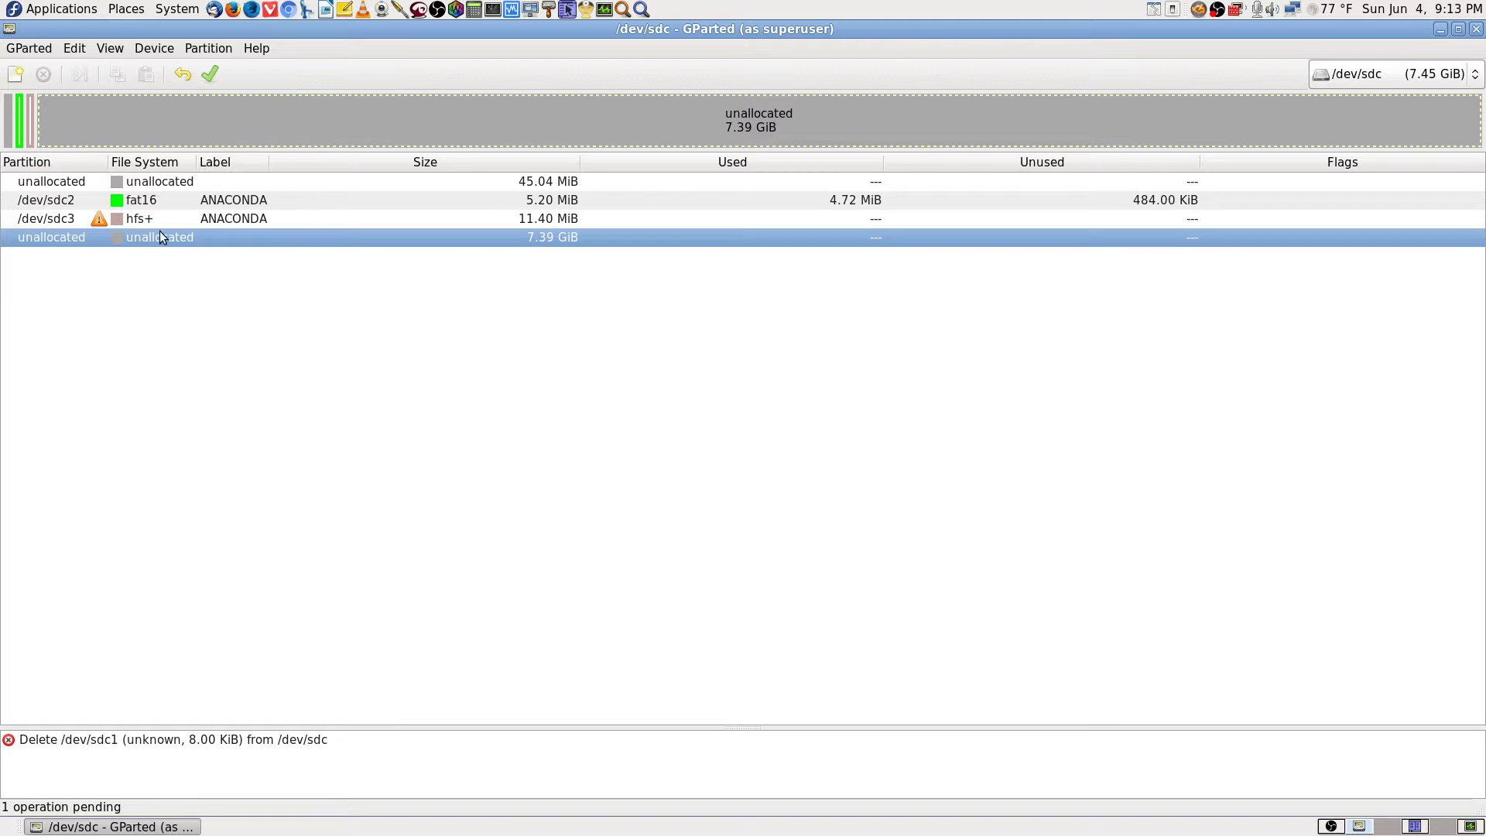
left_click(239, 218)
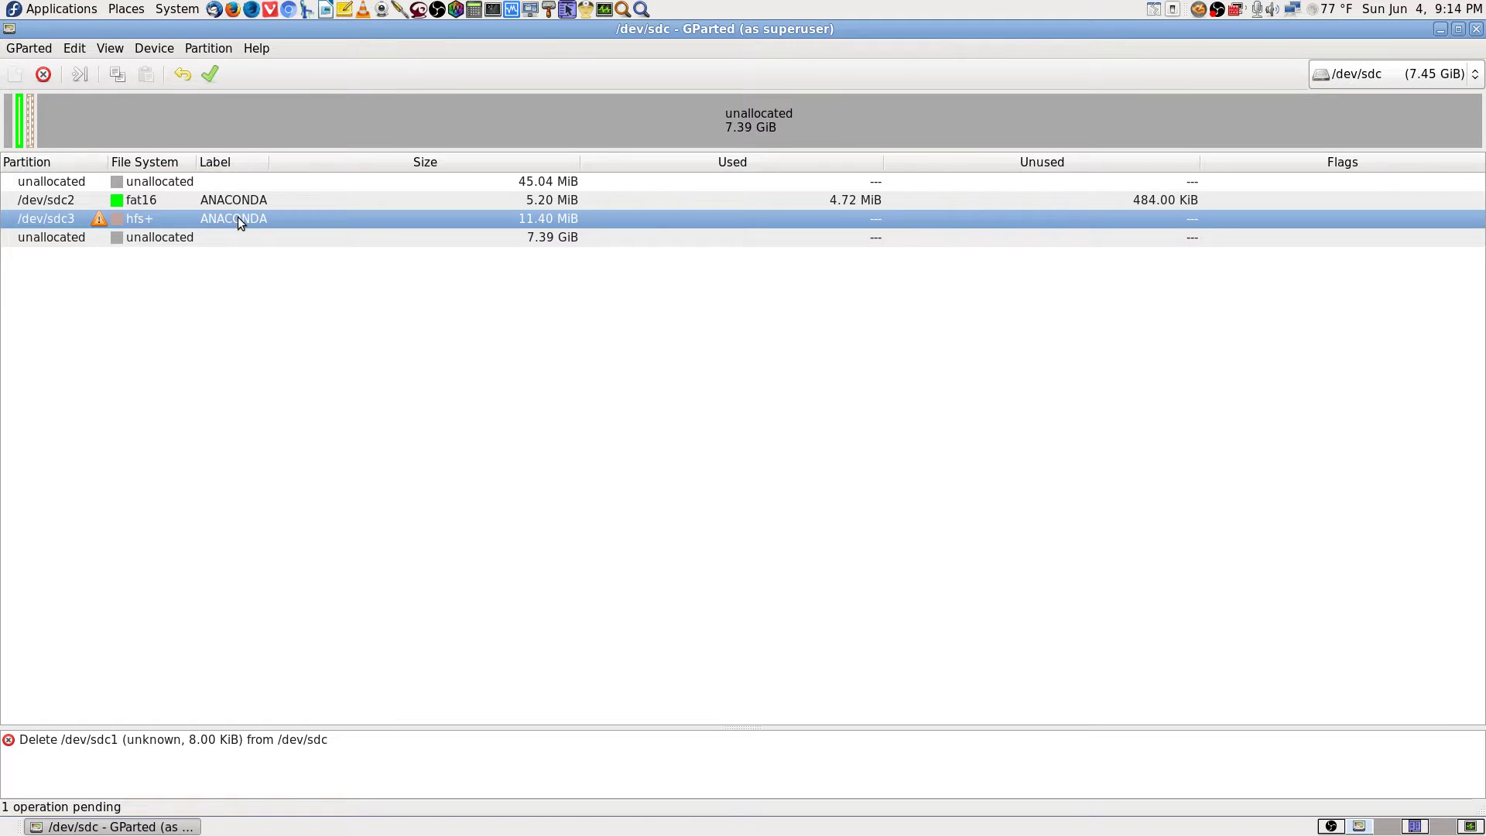
left_click(43, 74)
left_click(247, 201)
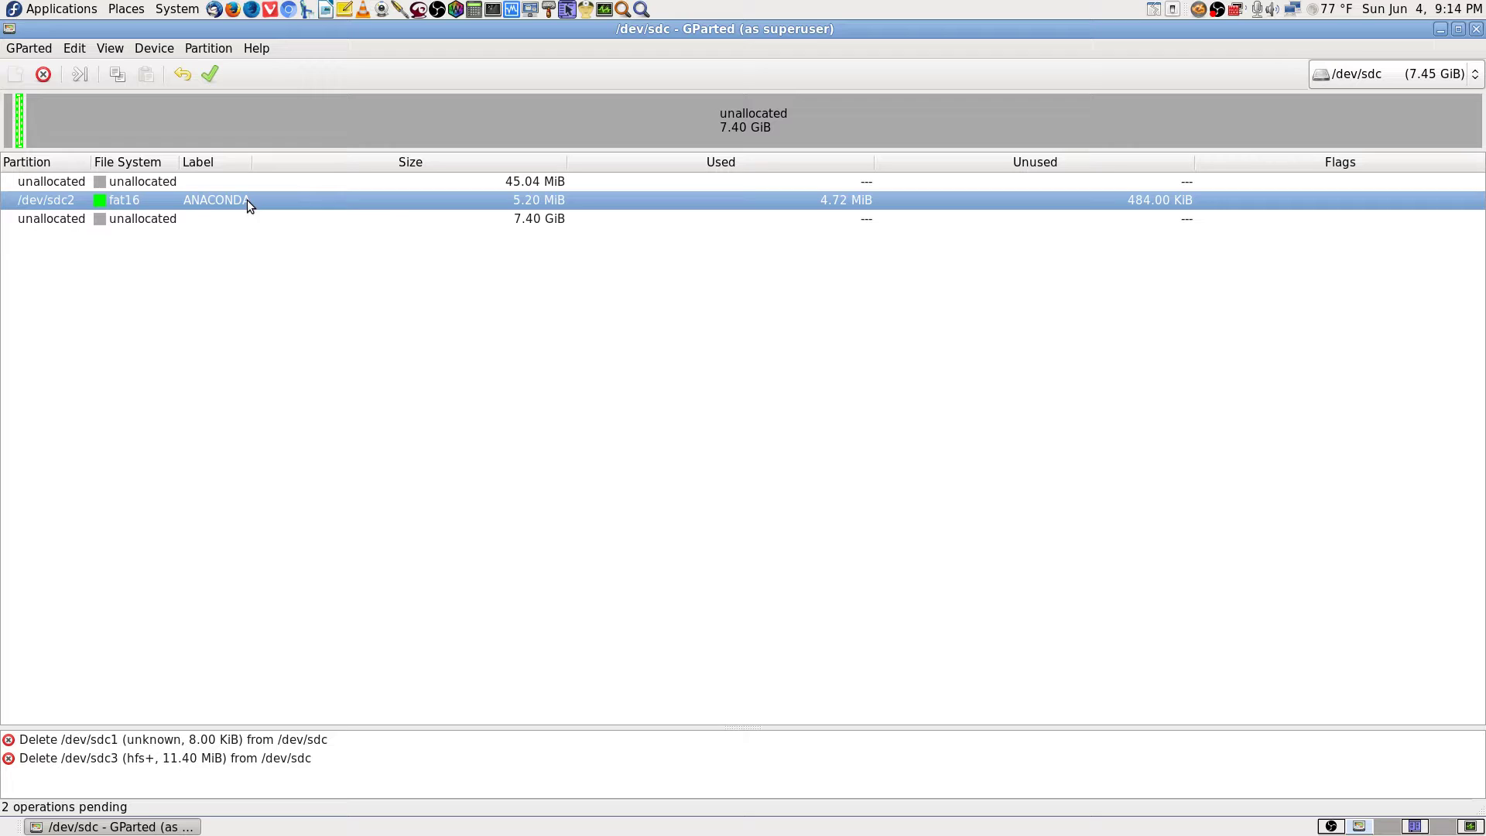
left_click(43, 75)
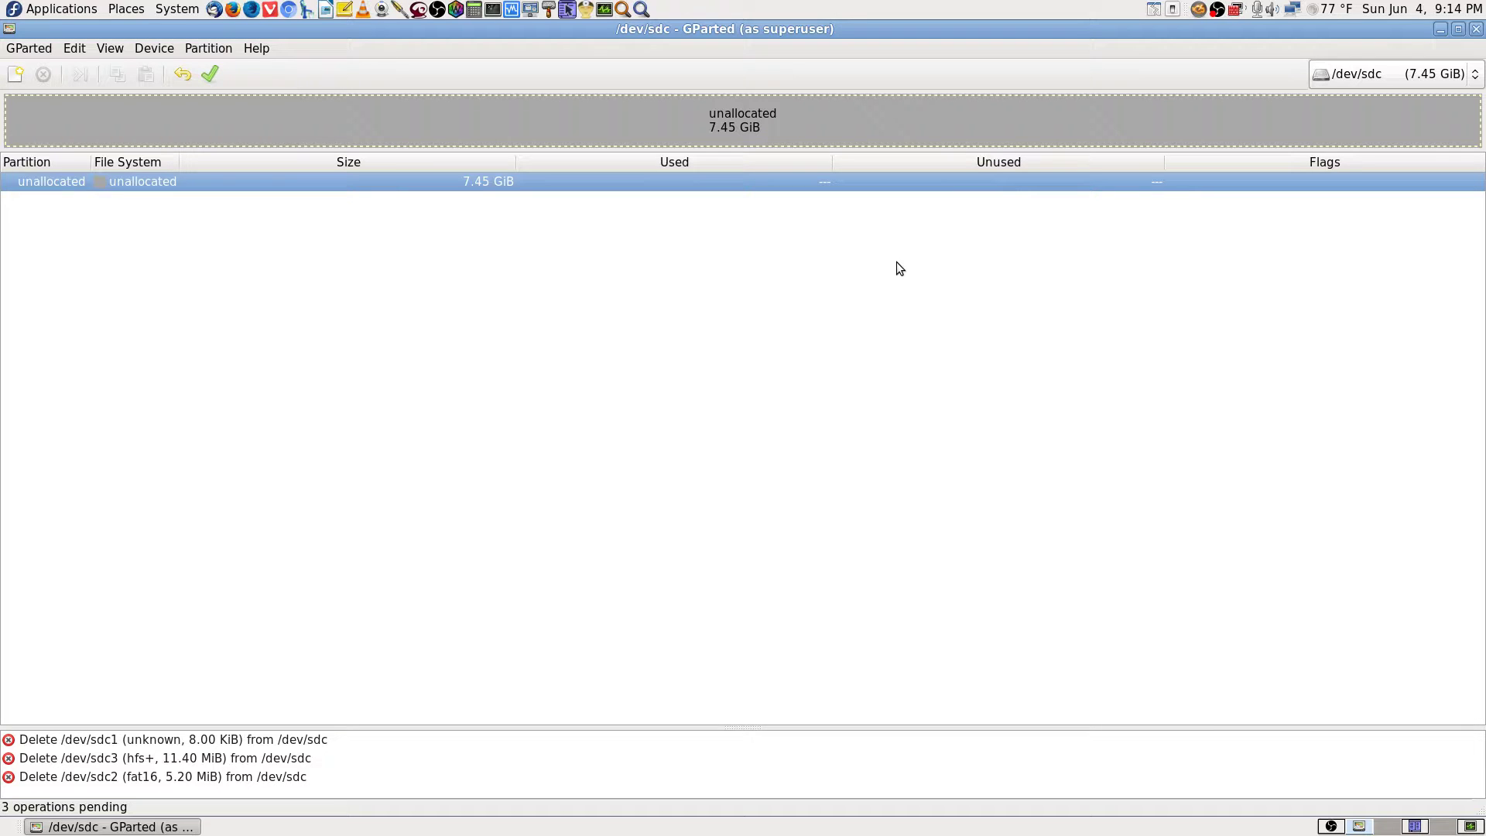
Apply the pending deletions, ignoring block-size warnings and fixing the partition map error.
left_click(216, 74)
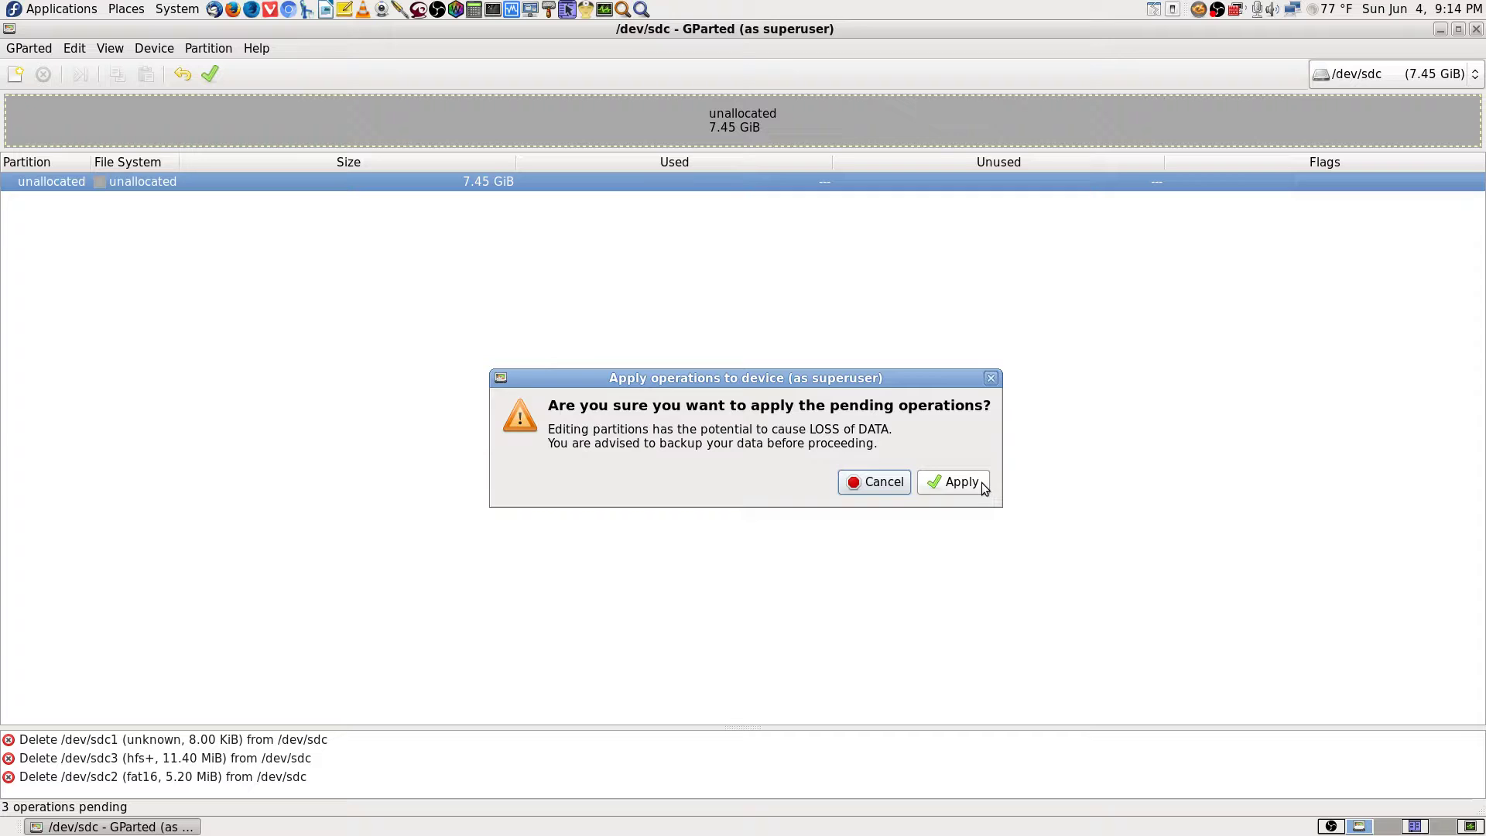
left_click(960, 482)
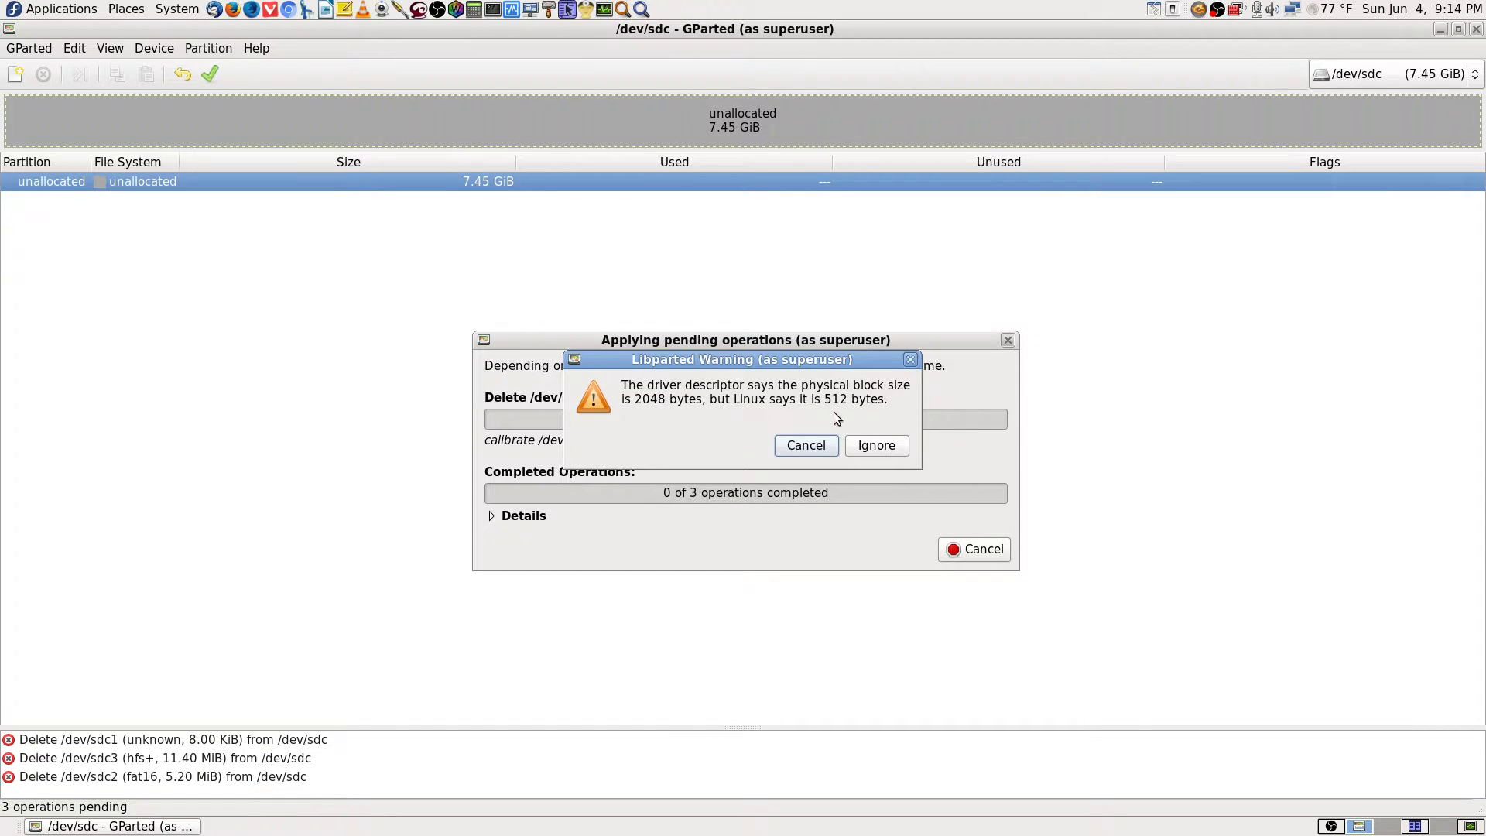
left_click(878, 447)
left_click(884, 452)
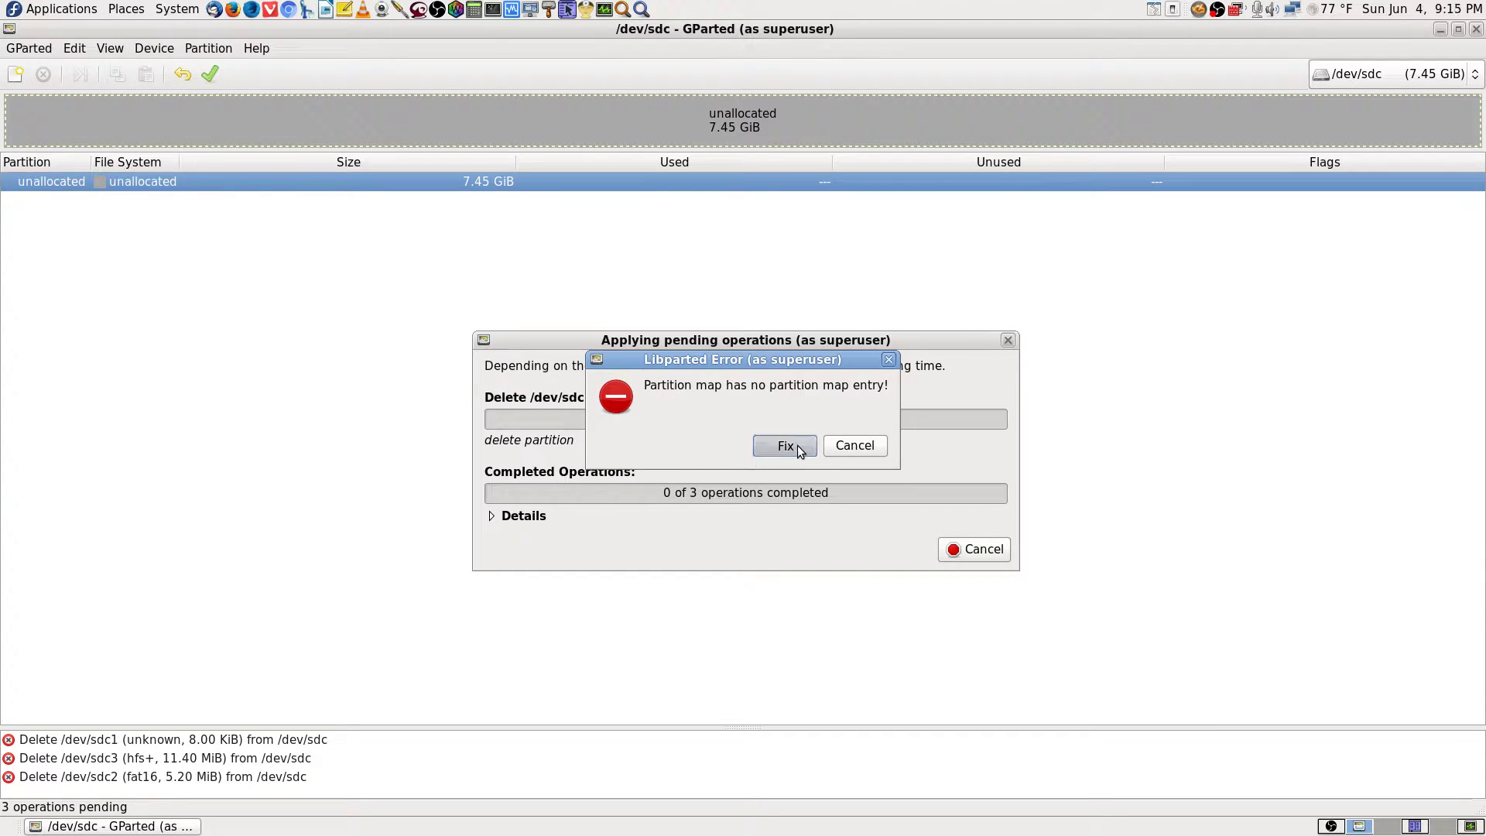
left_click(798, 448)
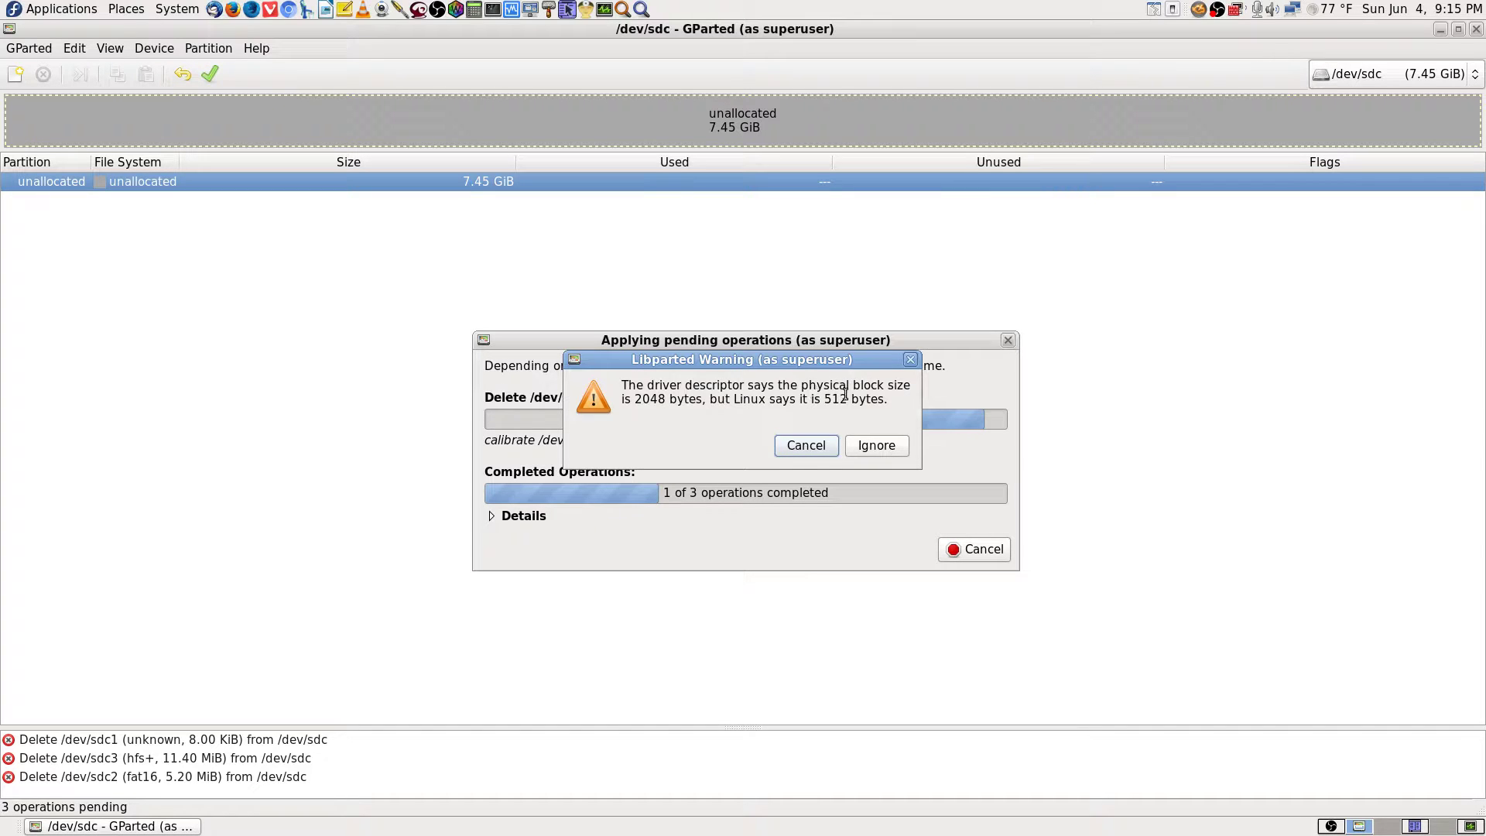
left_click(879, 447)
left_click(879, 449)
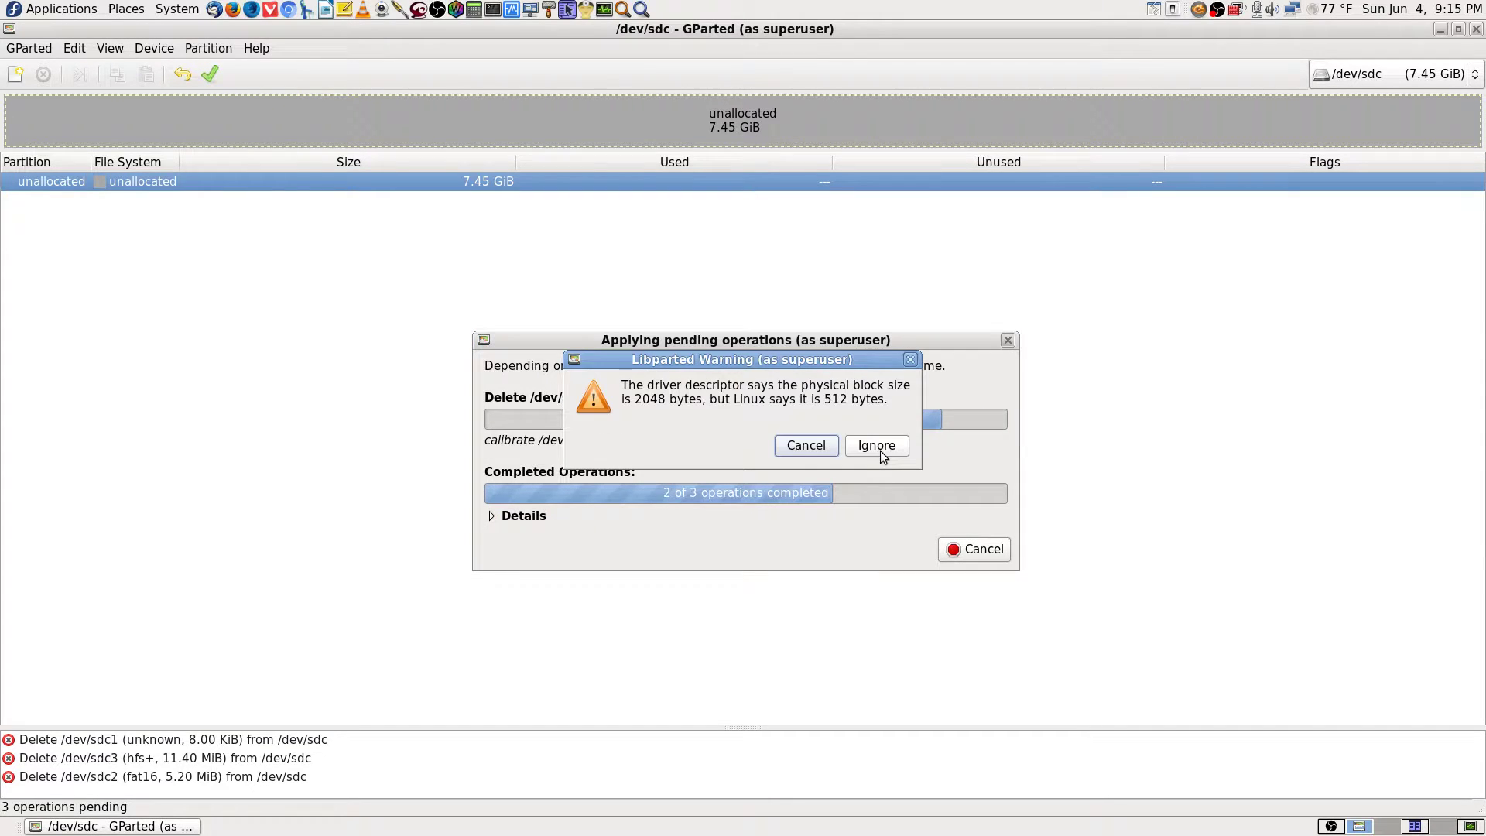
left_click(883, 446)
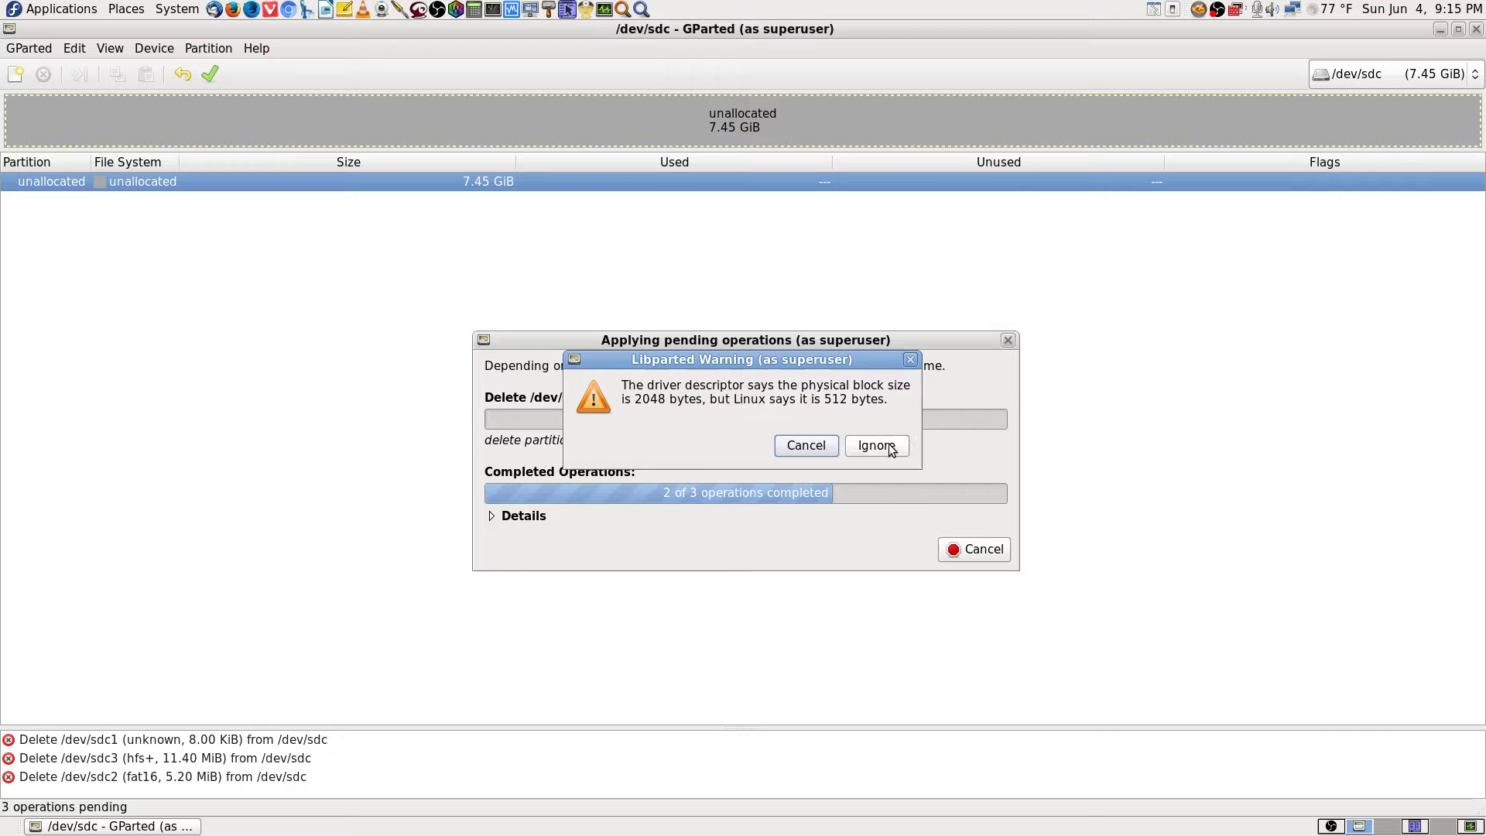
left_click(888, 446)
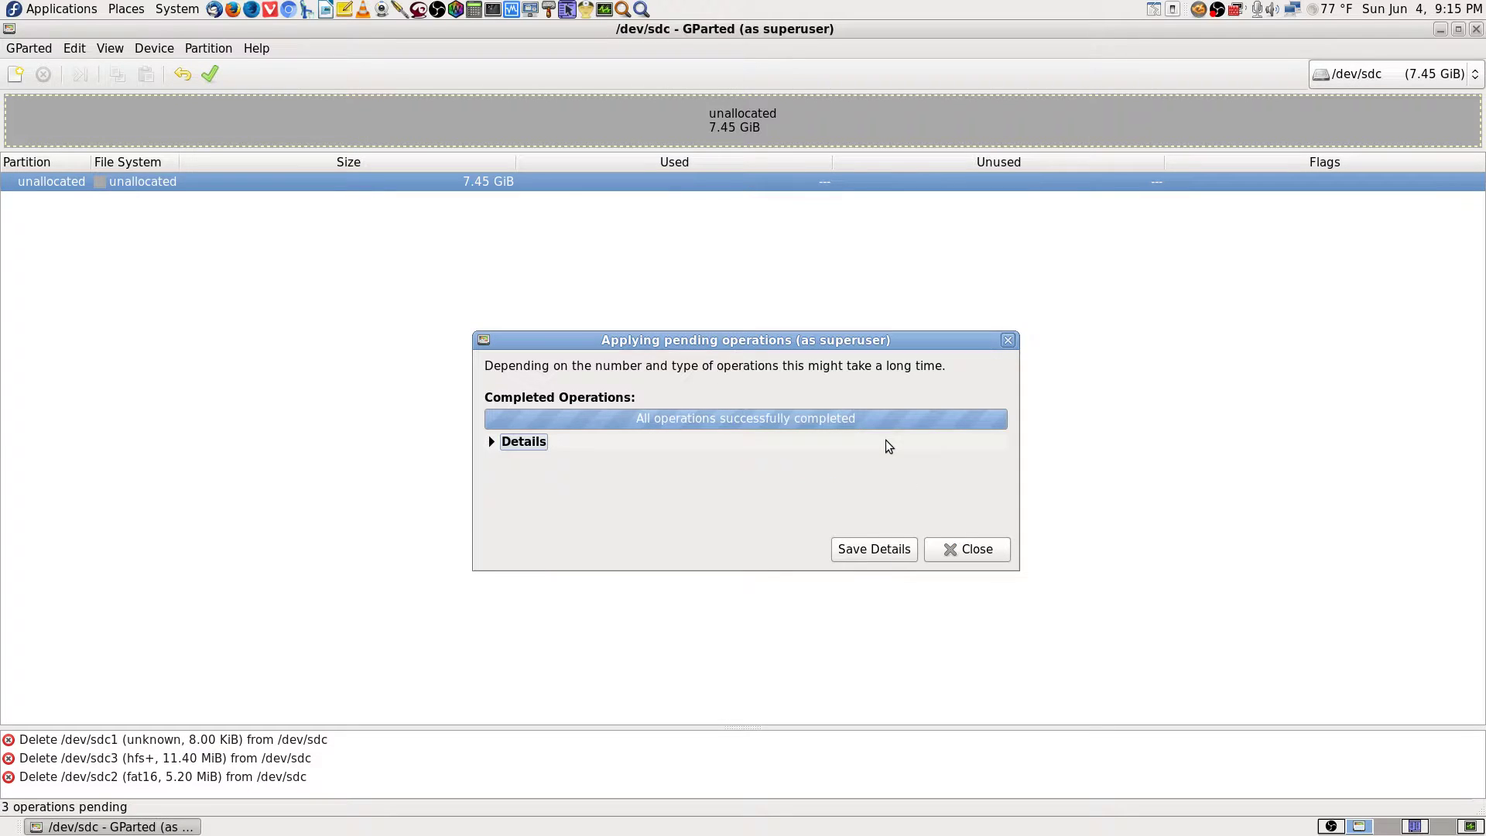
Expand the details of the completed deletion operations.
left_click(492, 443)
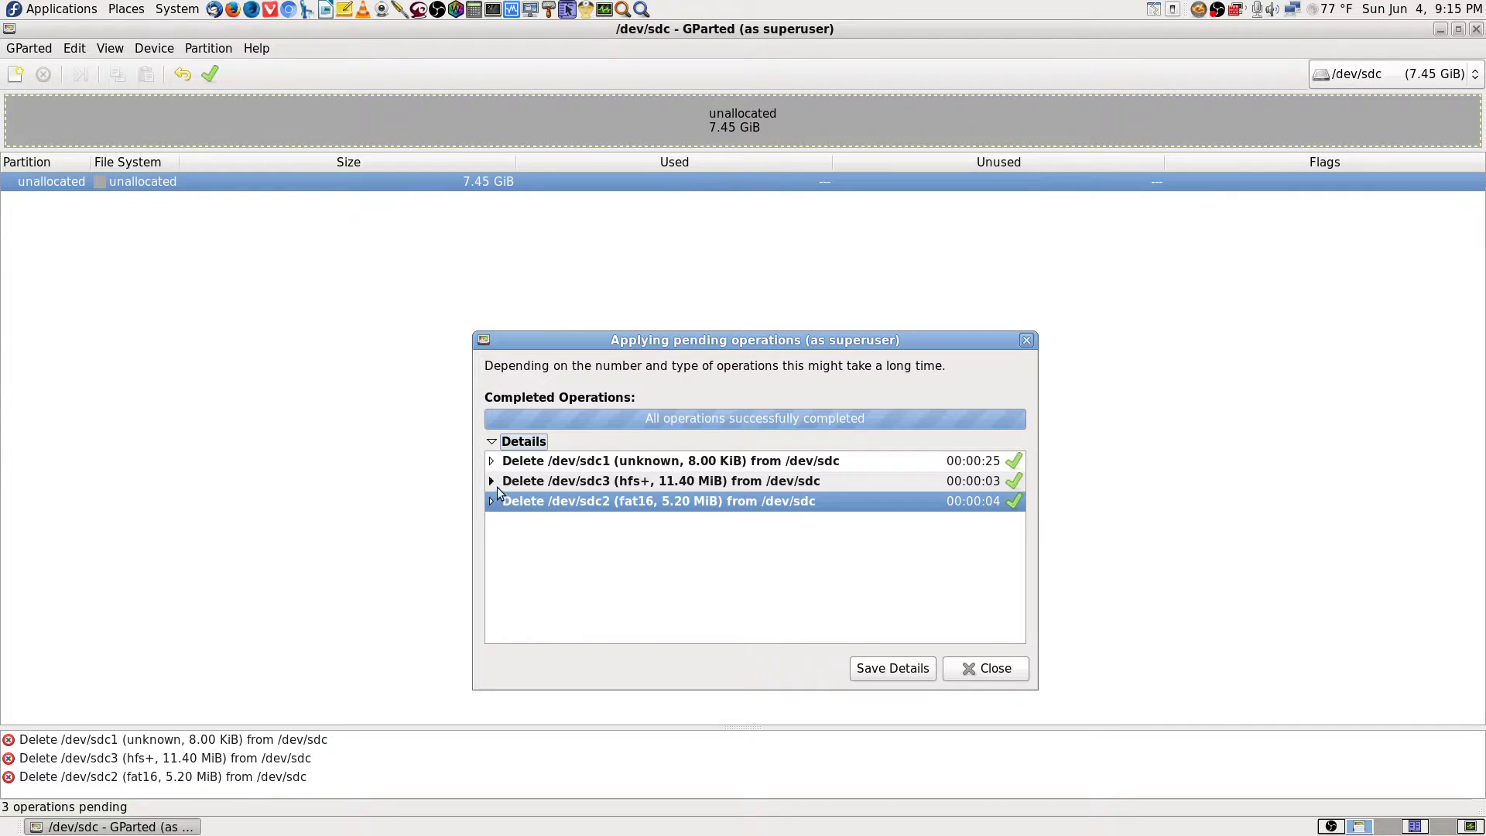
left_click(579, 463)
left_click(570, 481)
left_click(565, 500)
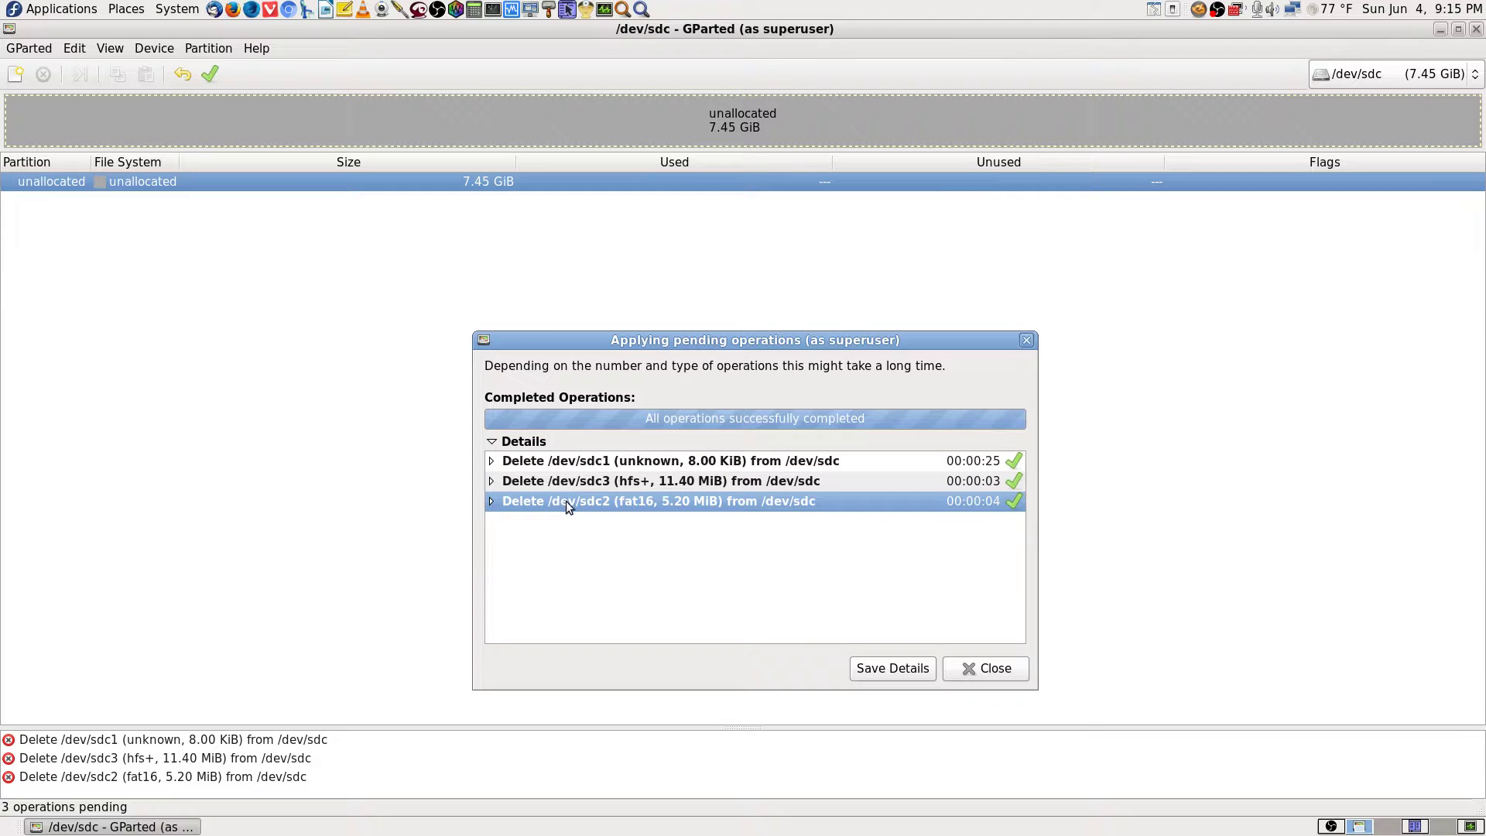
left_click(998, 669)
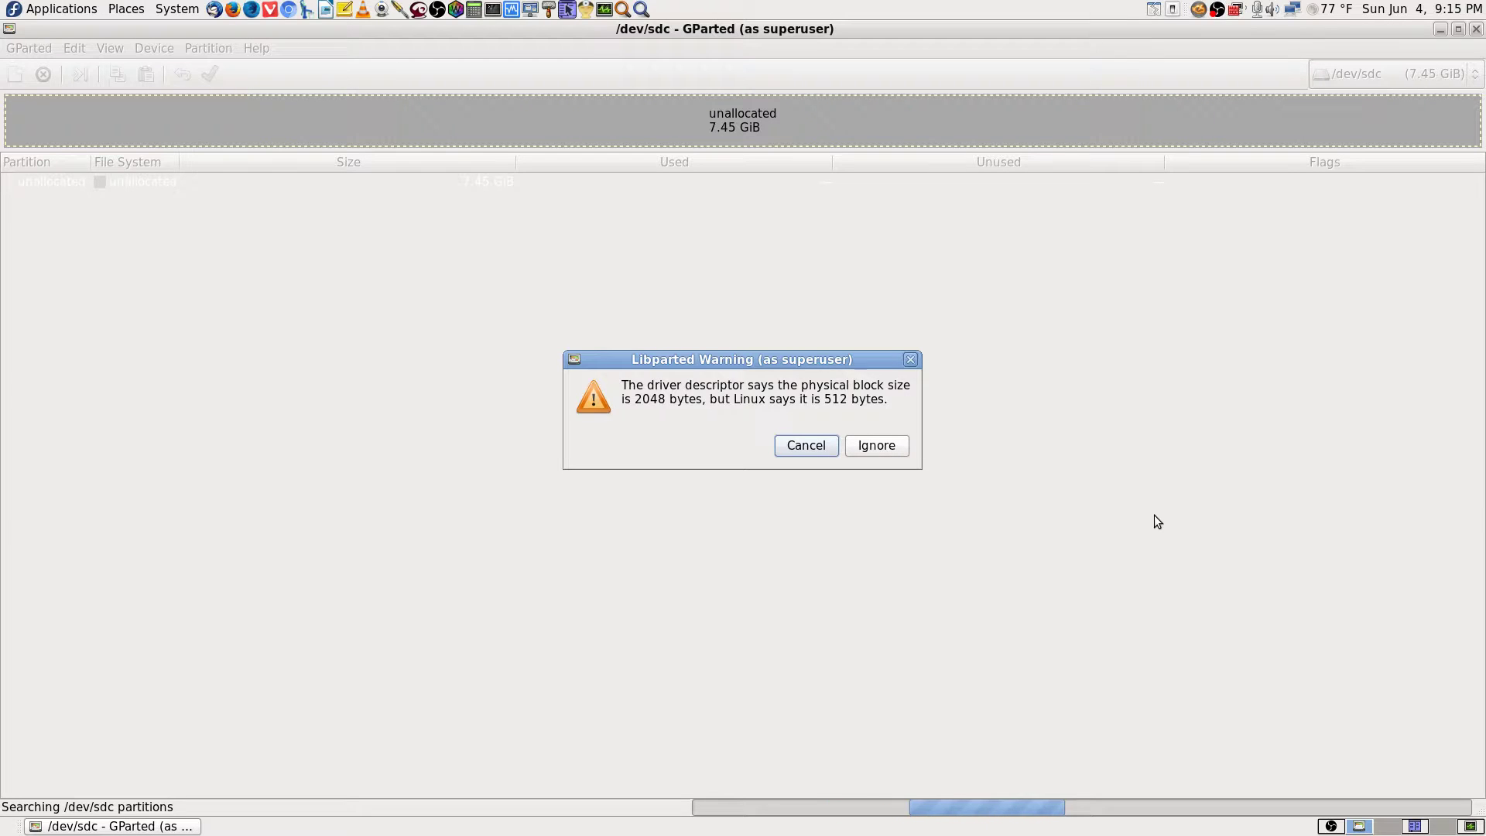
left_click(868, 448)
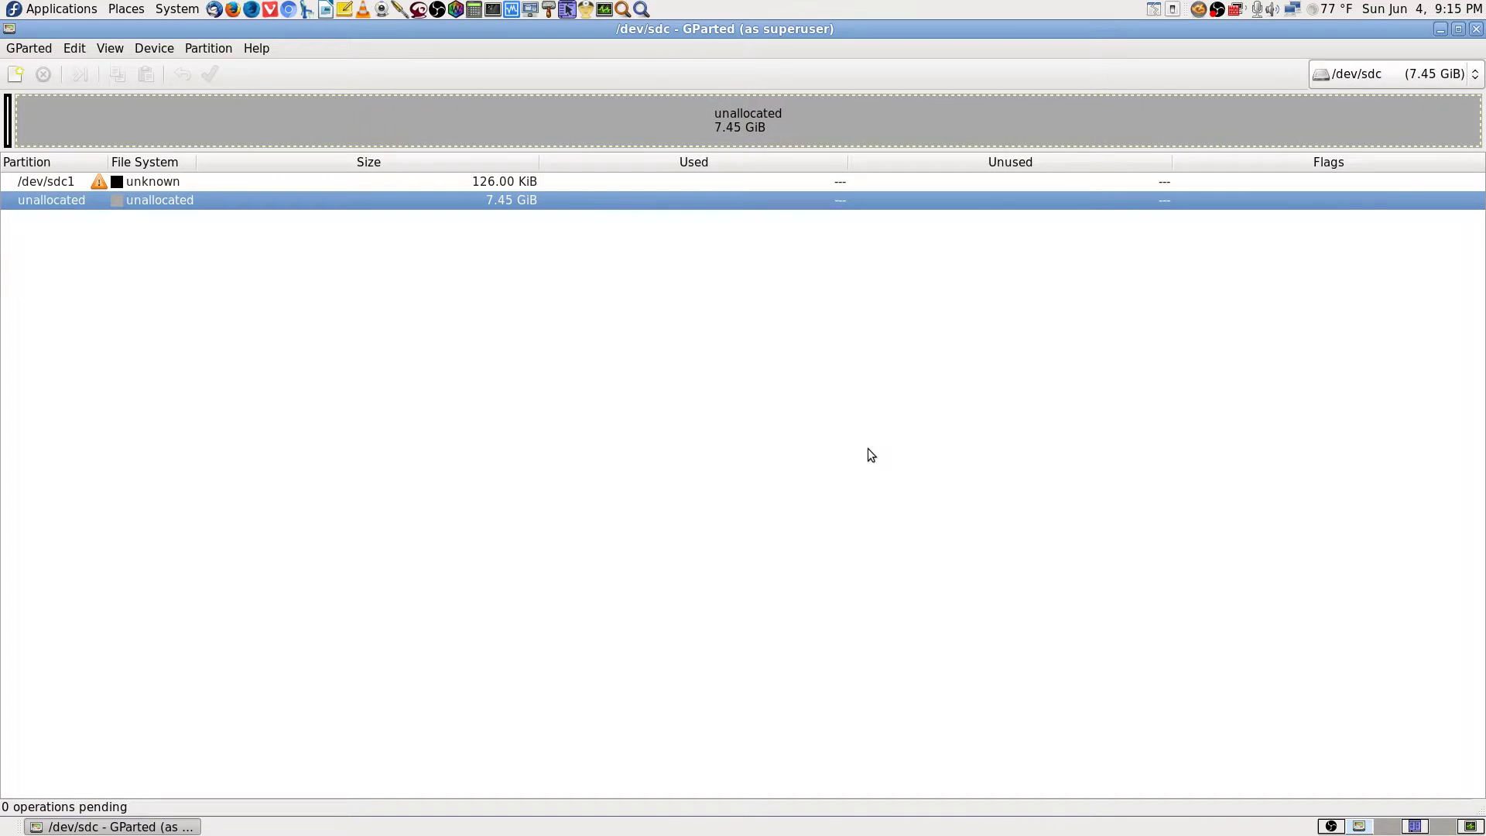
left_click(449, 183)
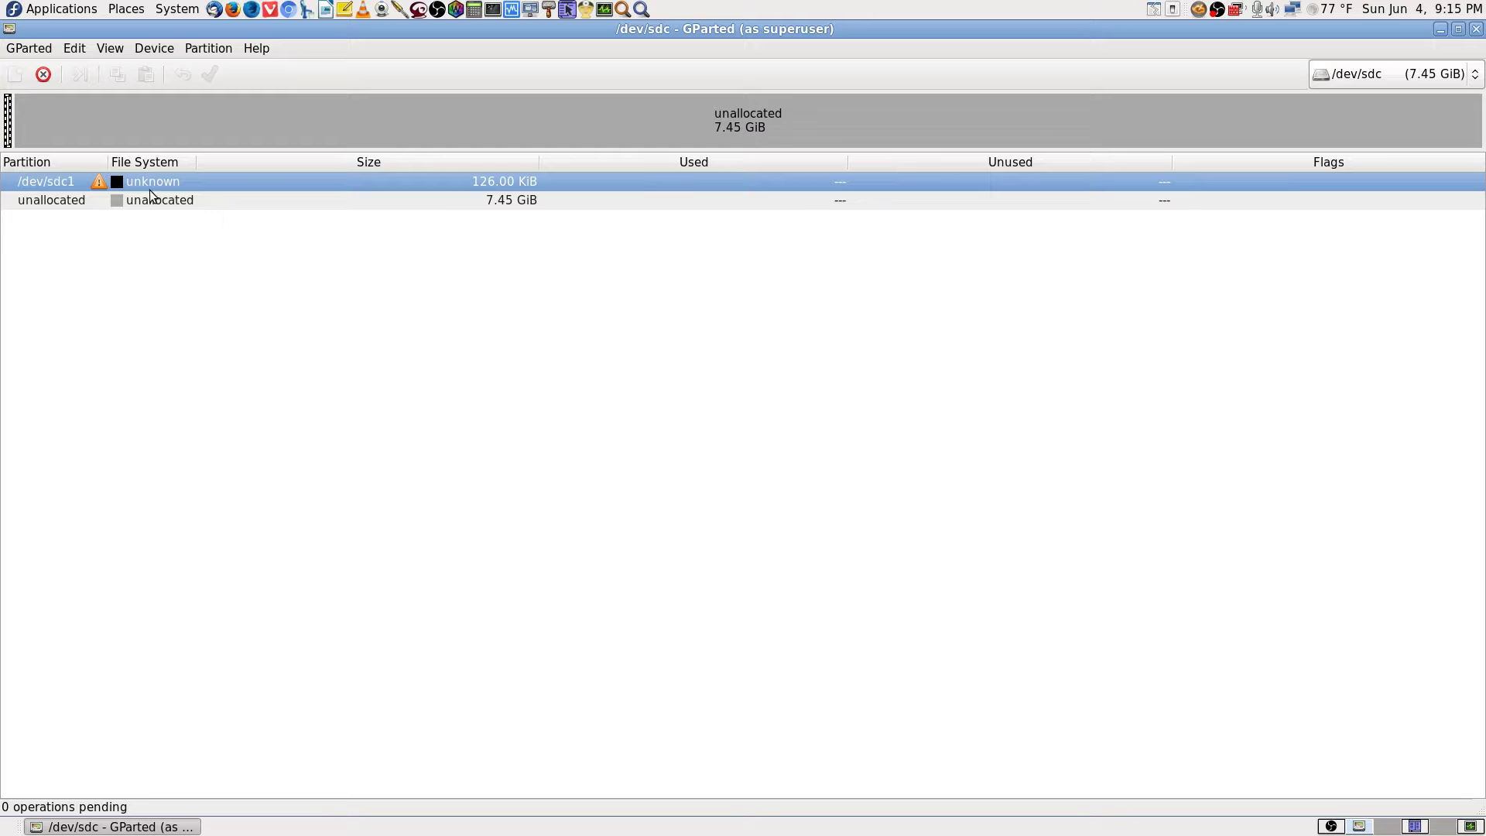
right_click(100, 182)
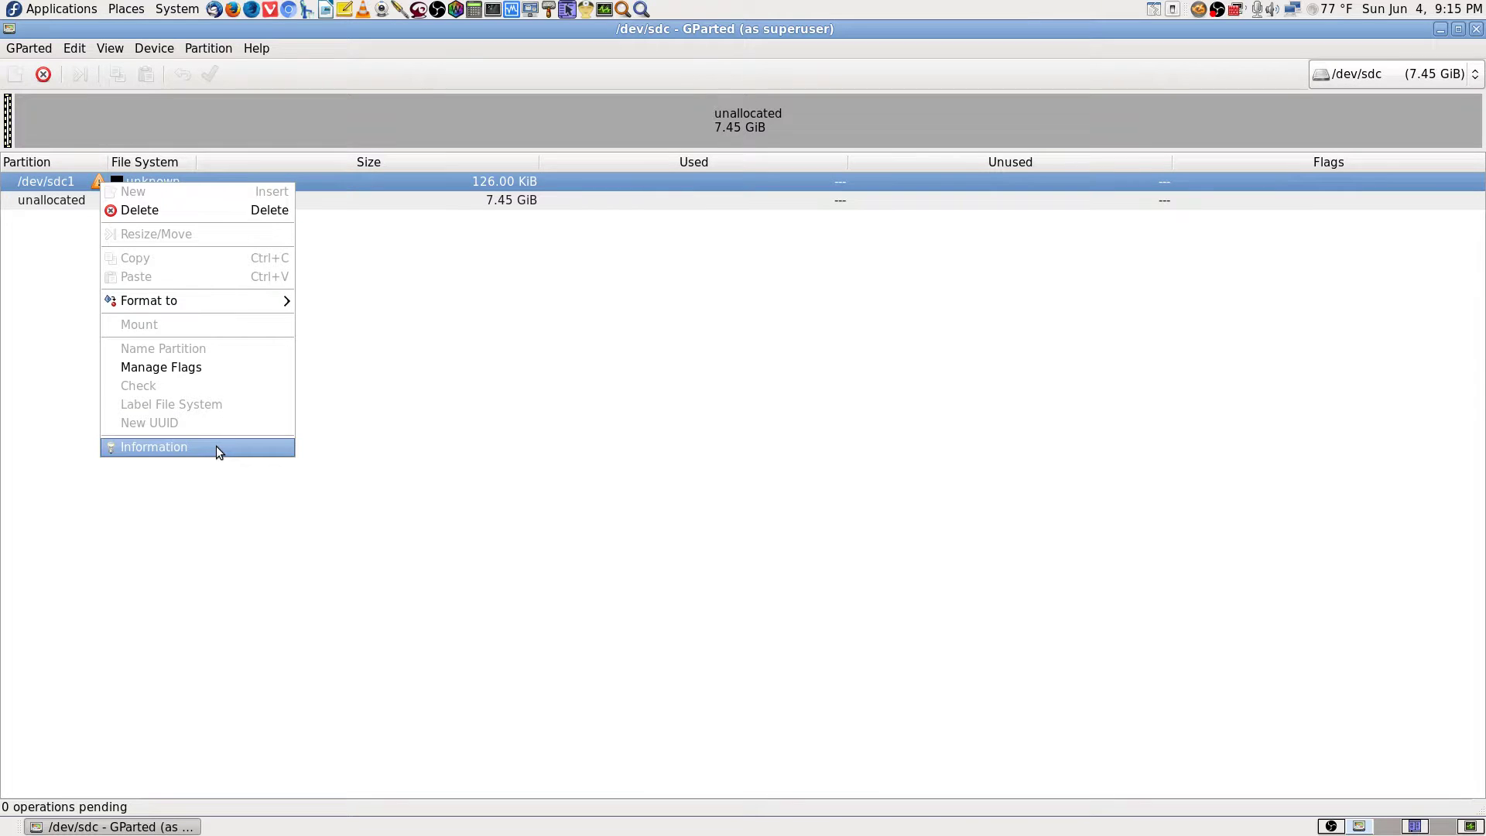
left_click(217, 447)
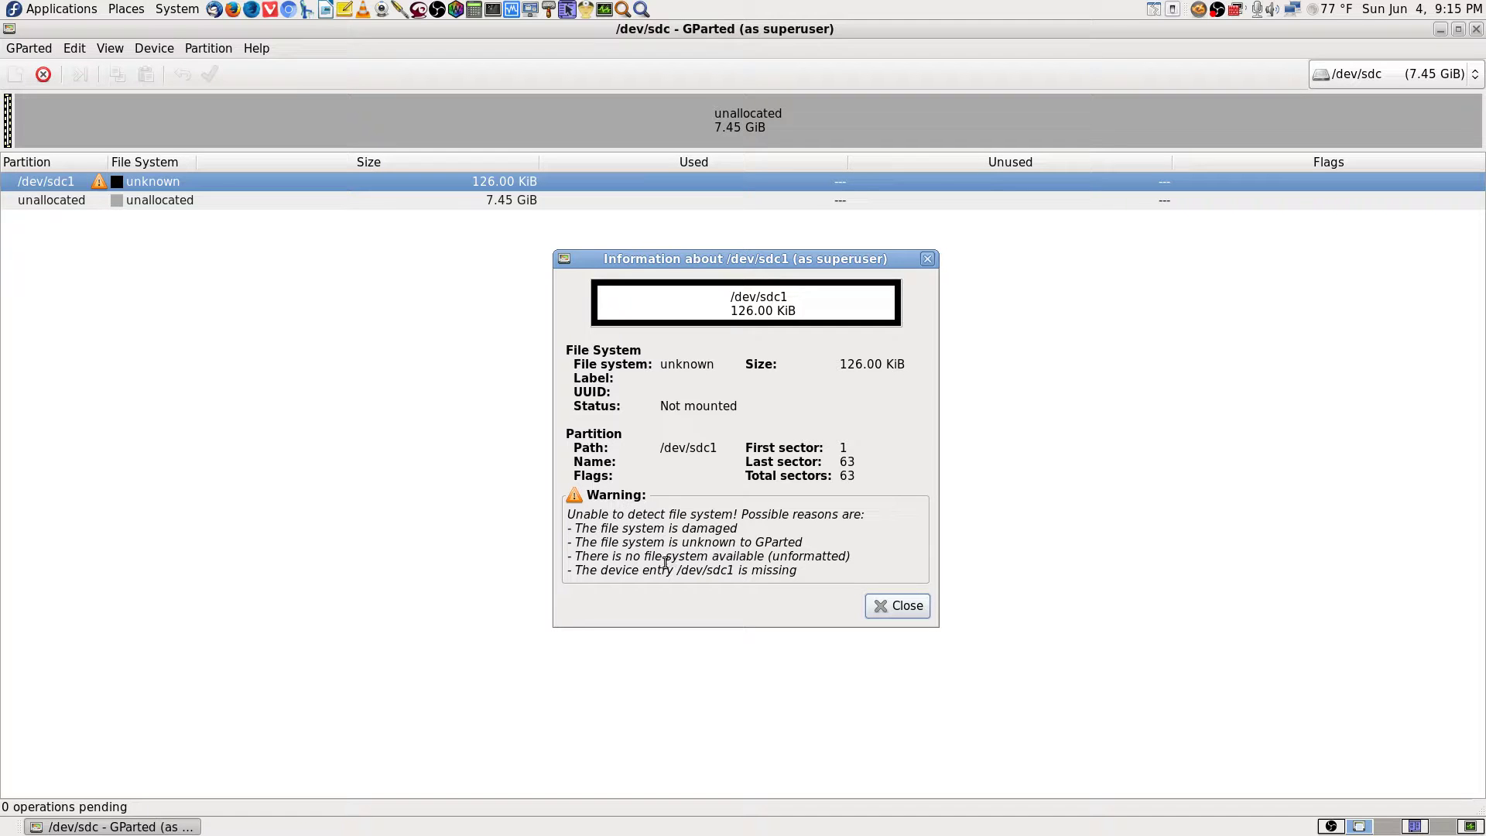
left_click(894, 605)
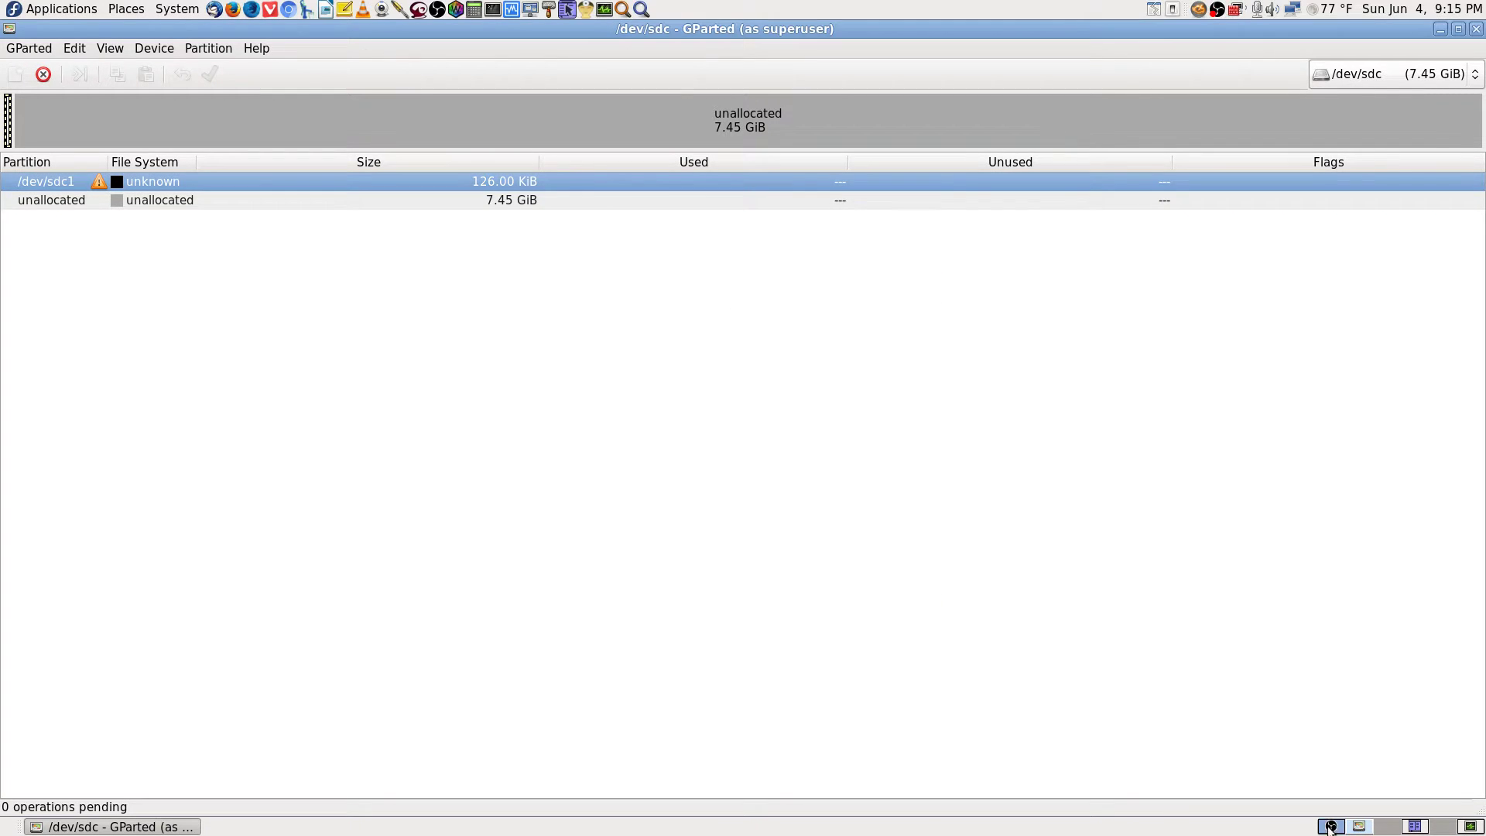
left_click(1394, 830)
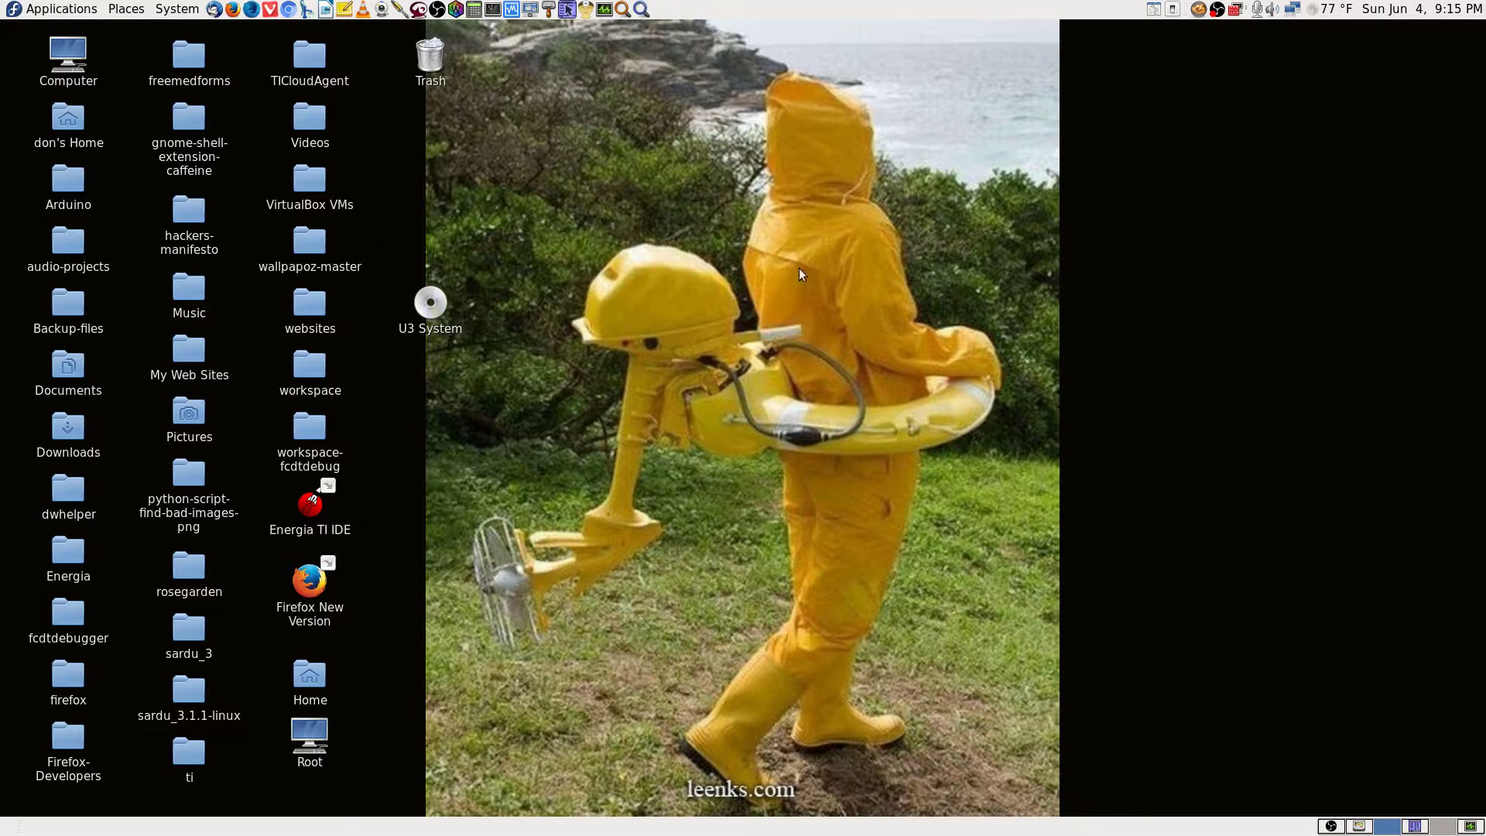
left_click(1363, 828)
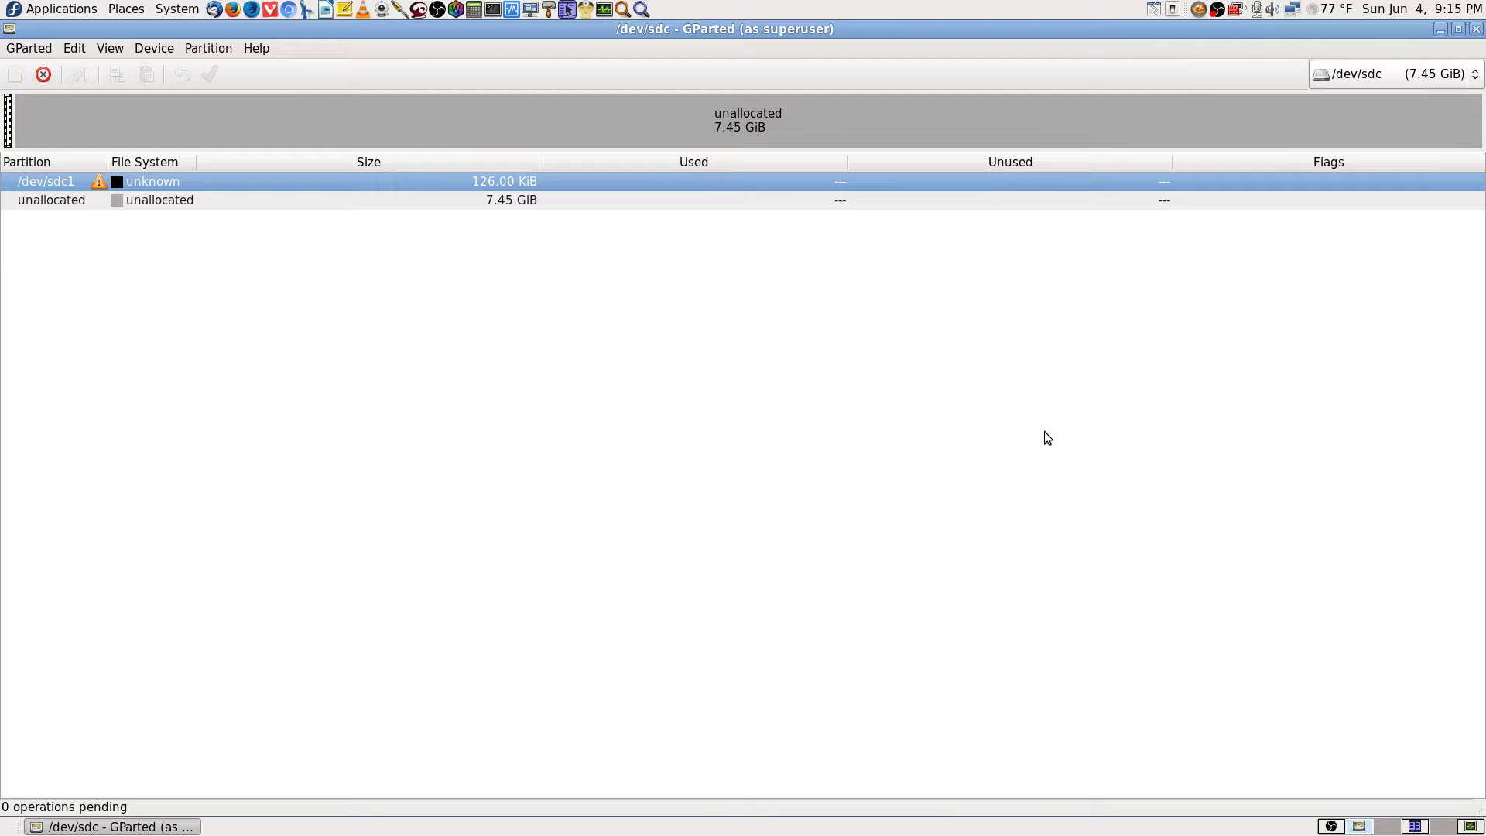
left_click(162, 202)
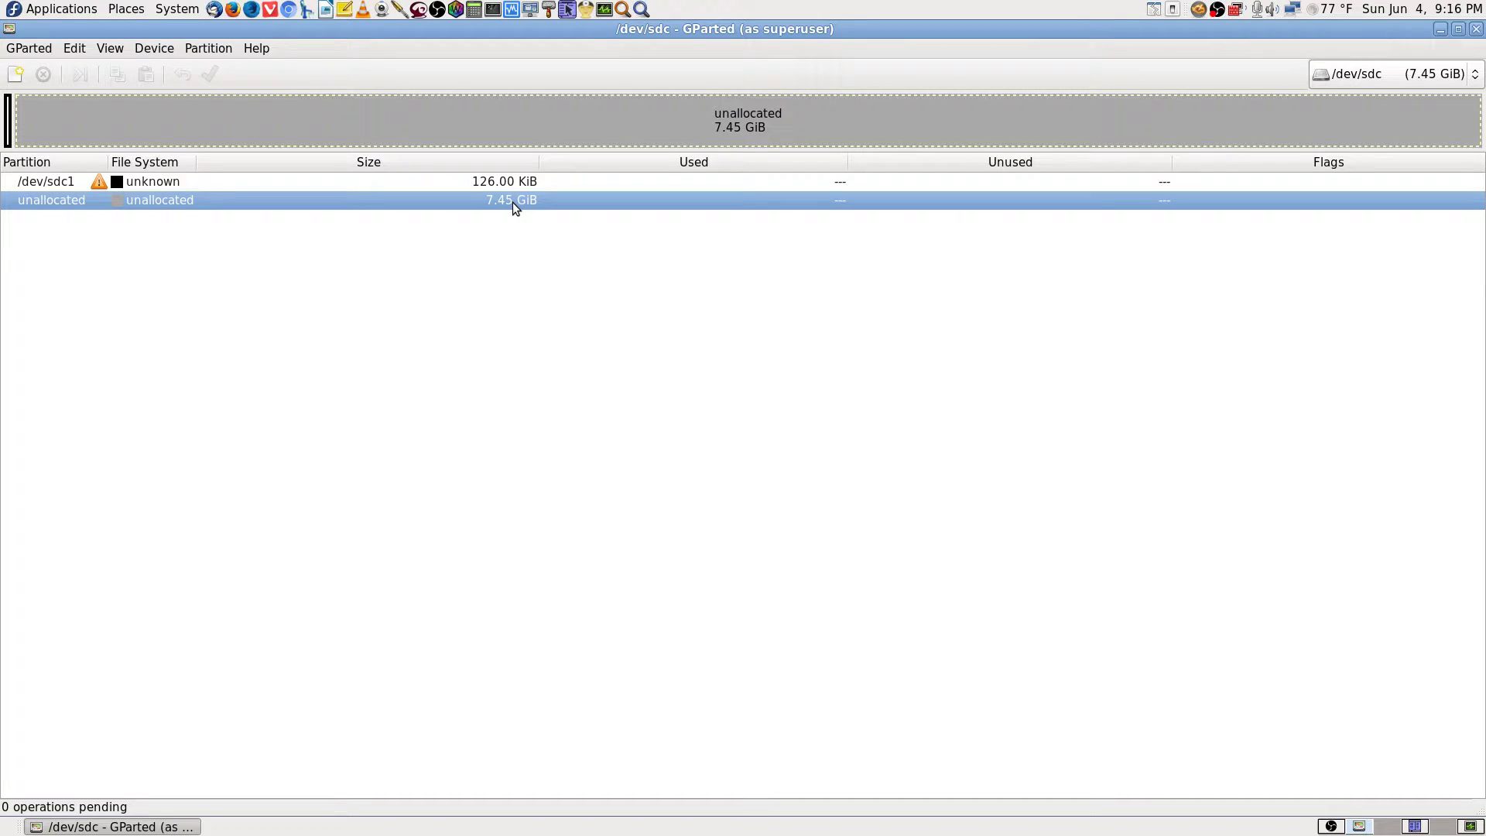
left_click(161, 182)
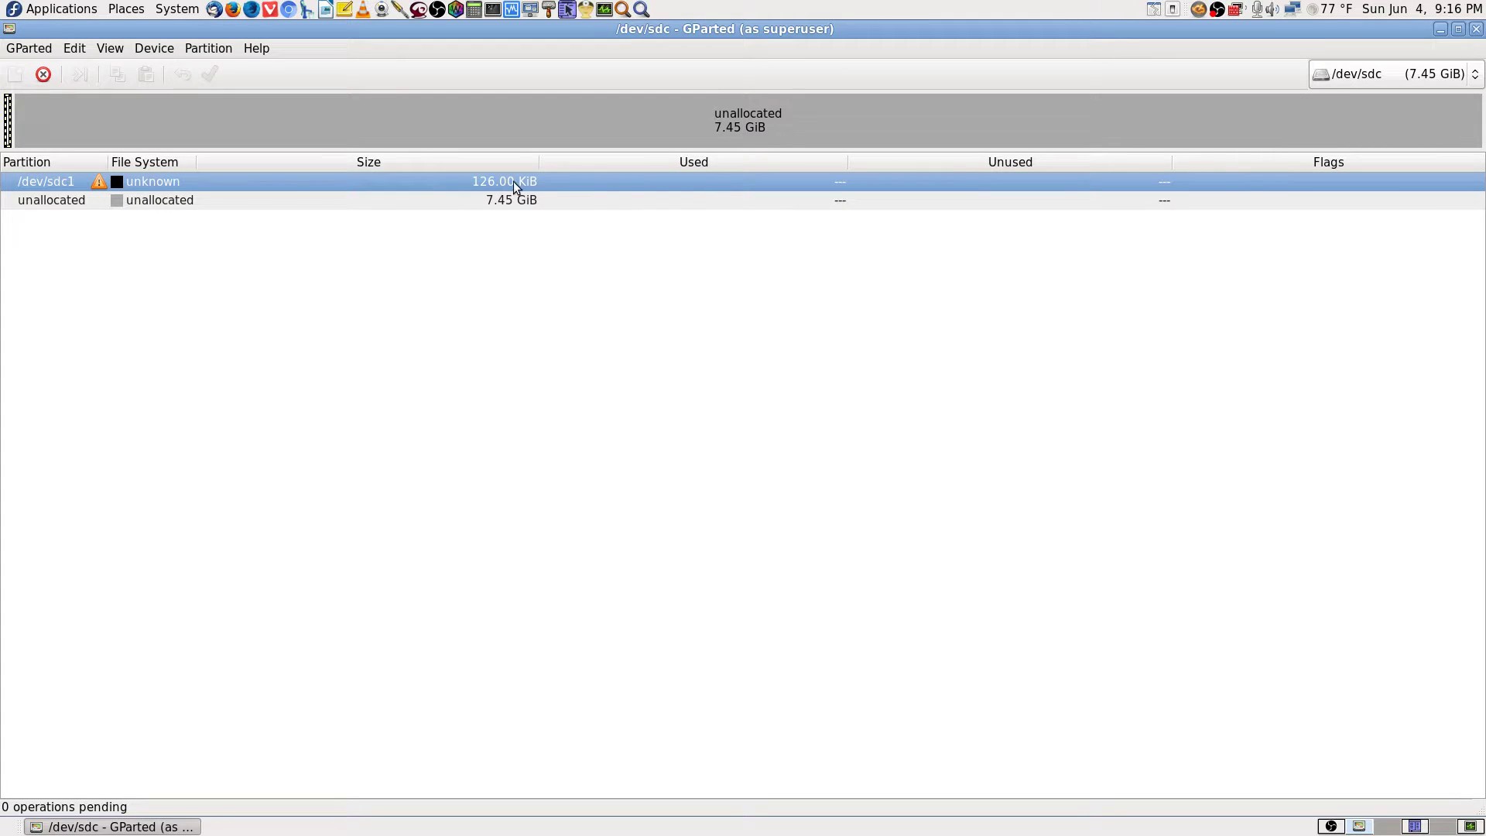
right_click(293, 181)
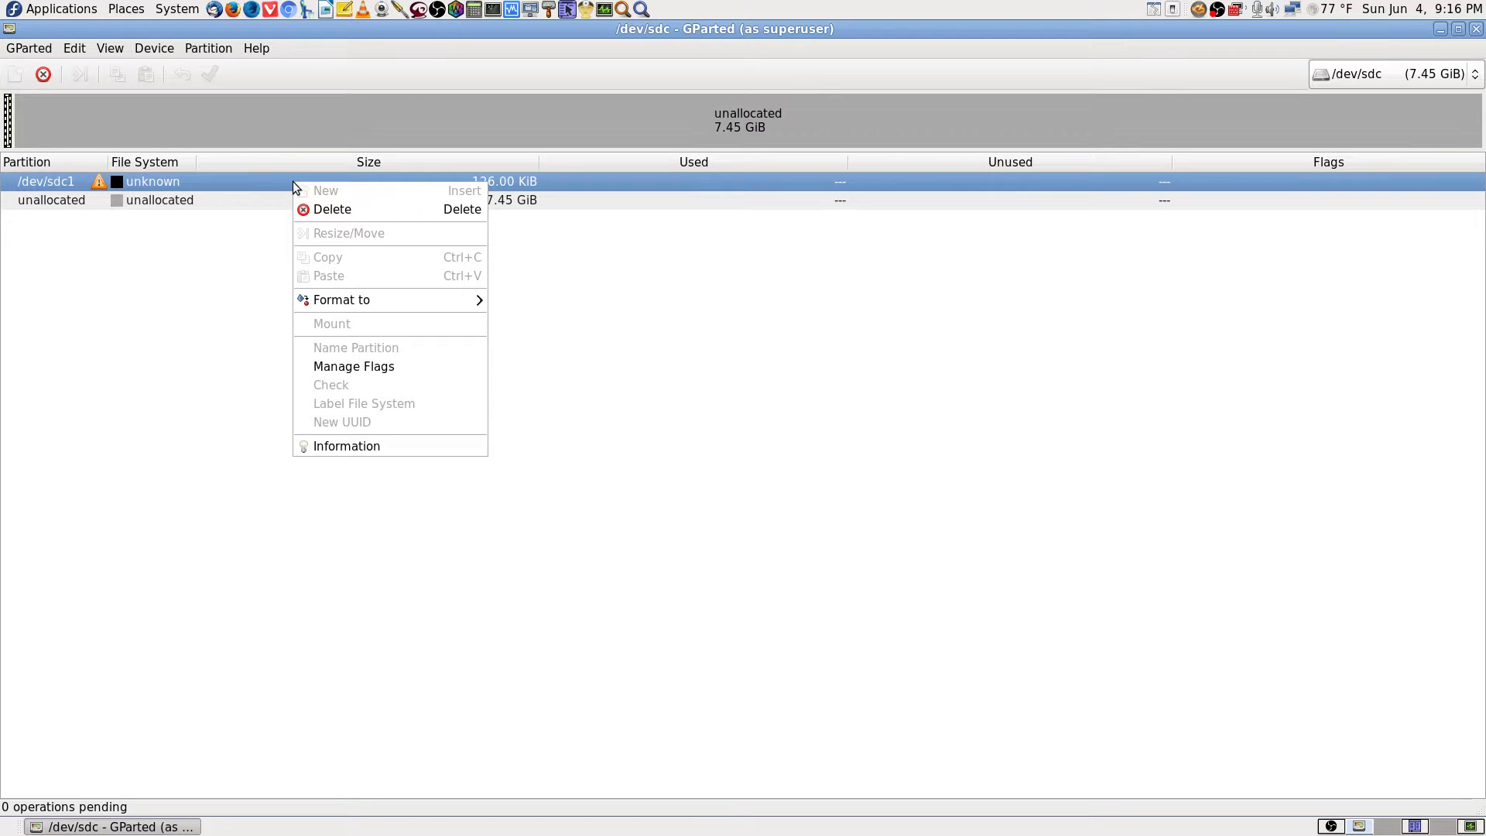
left_click(383, 368)
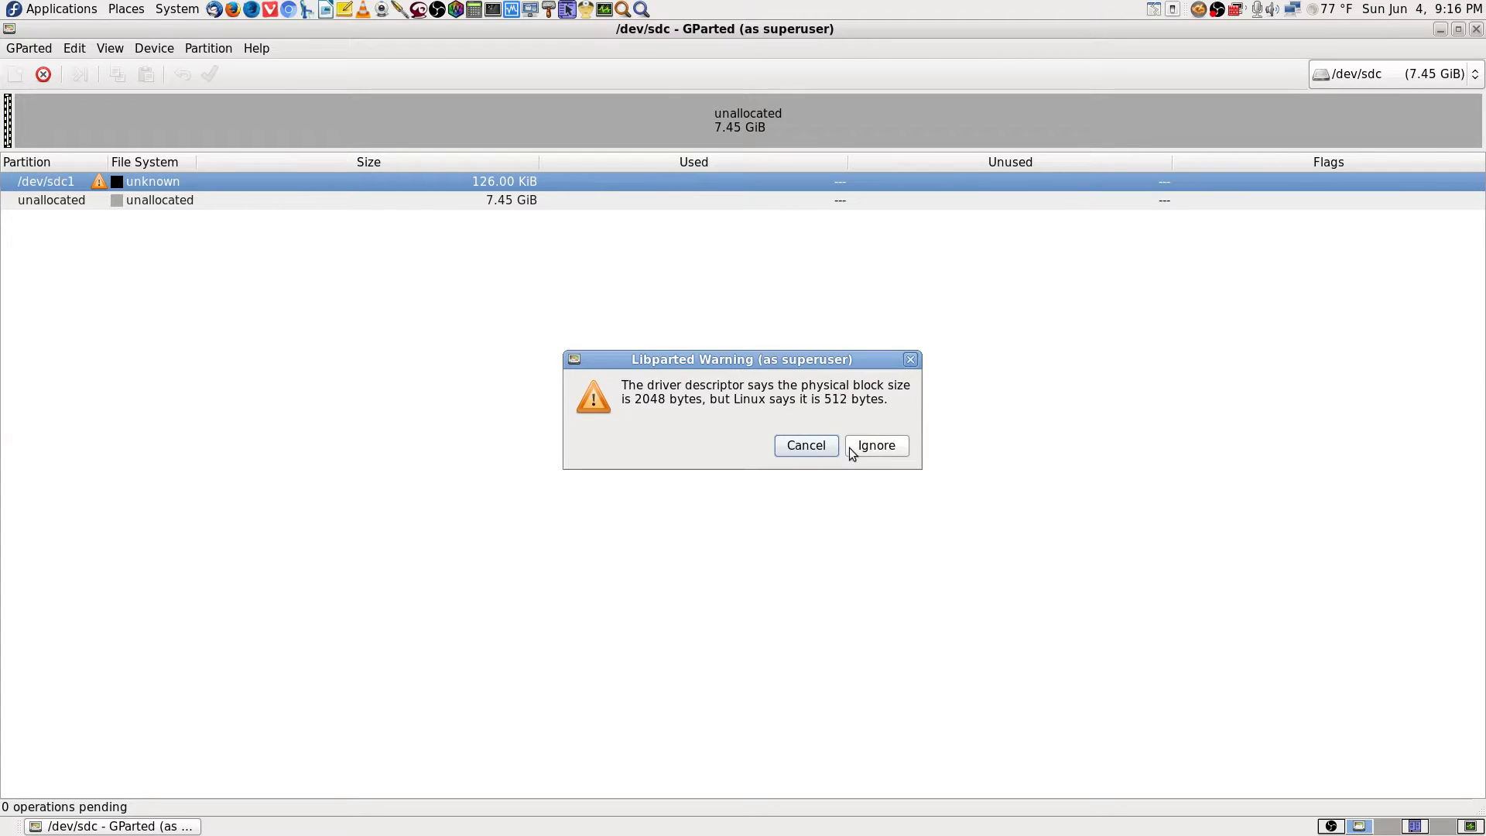
left_click(879, 449)
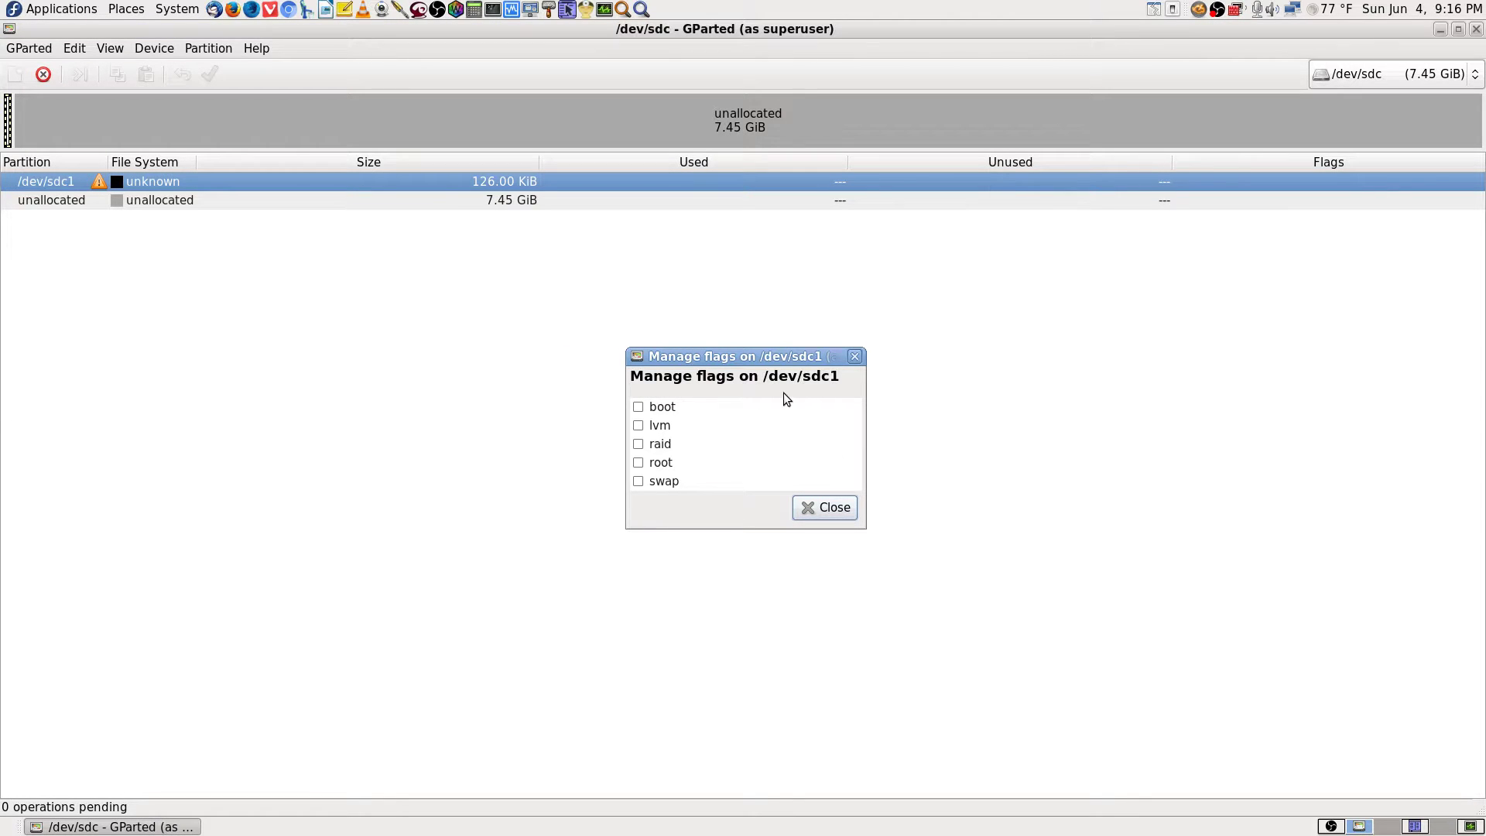
left_click(638, 408)
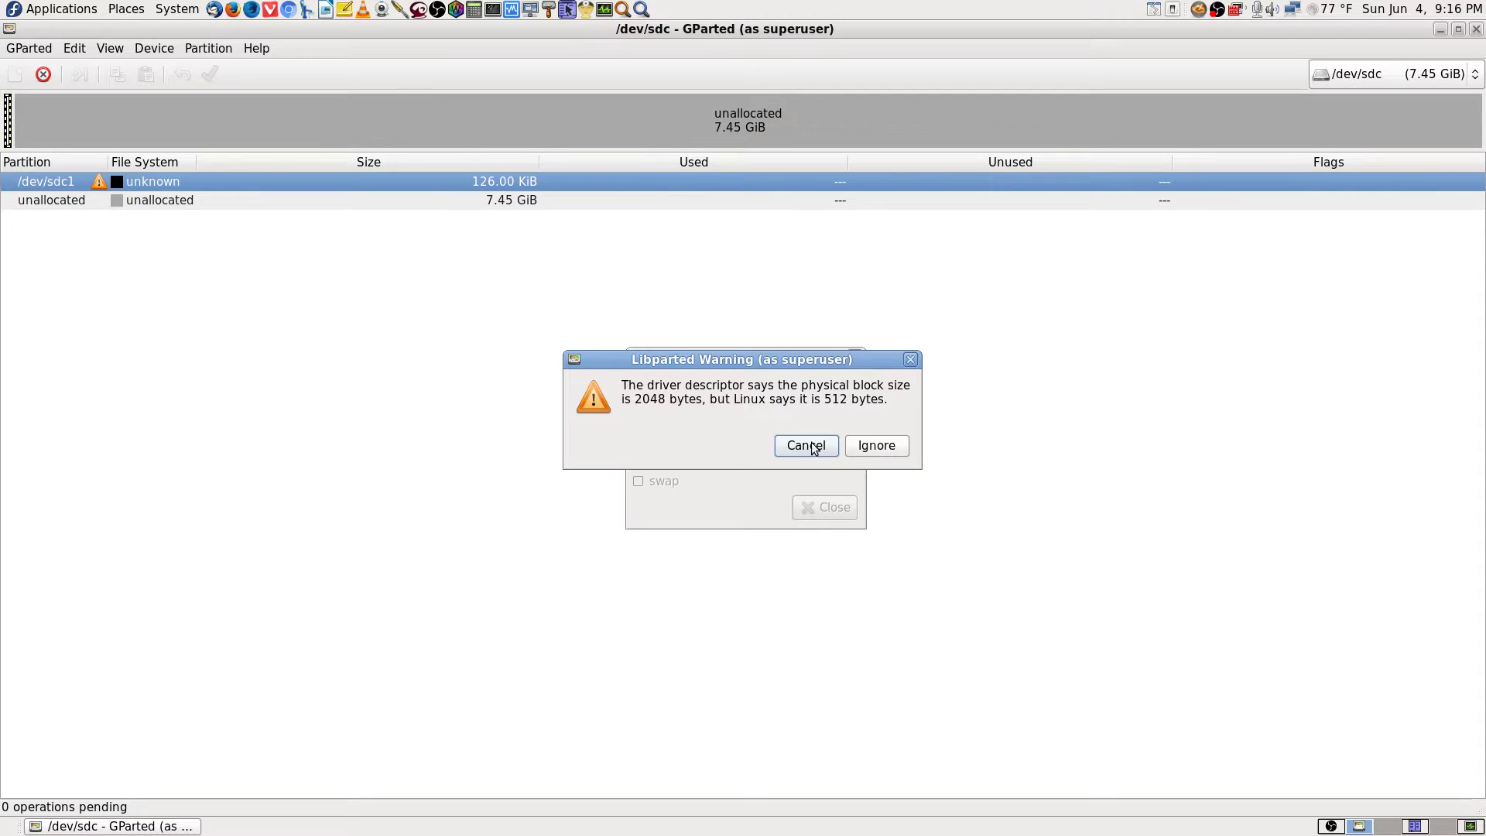
left_click(823, 449)
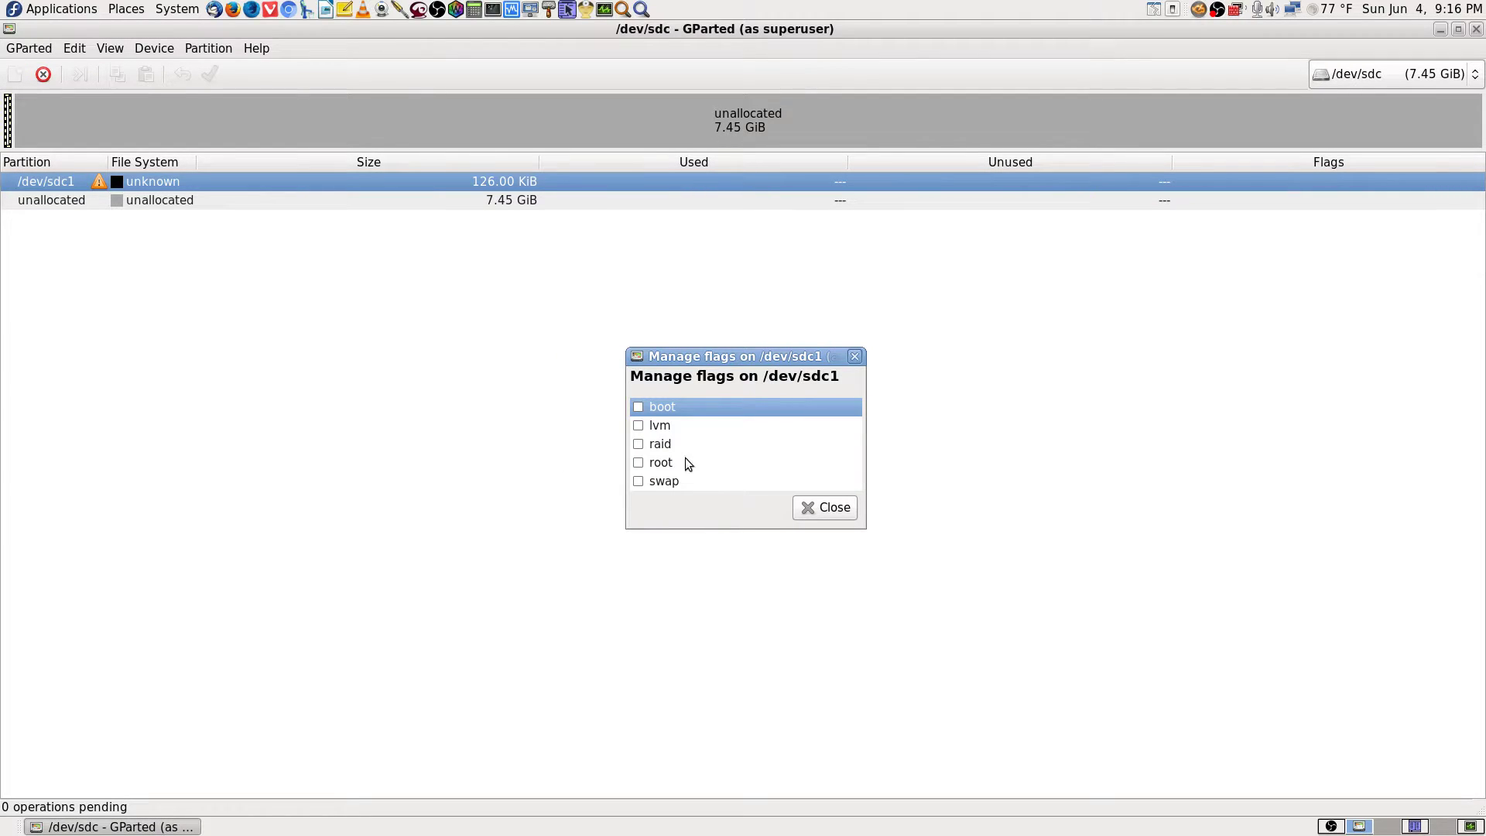
left_click(638, 409)
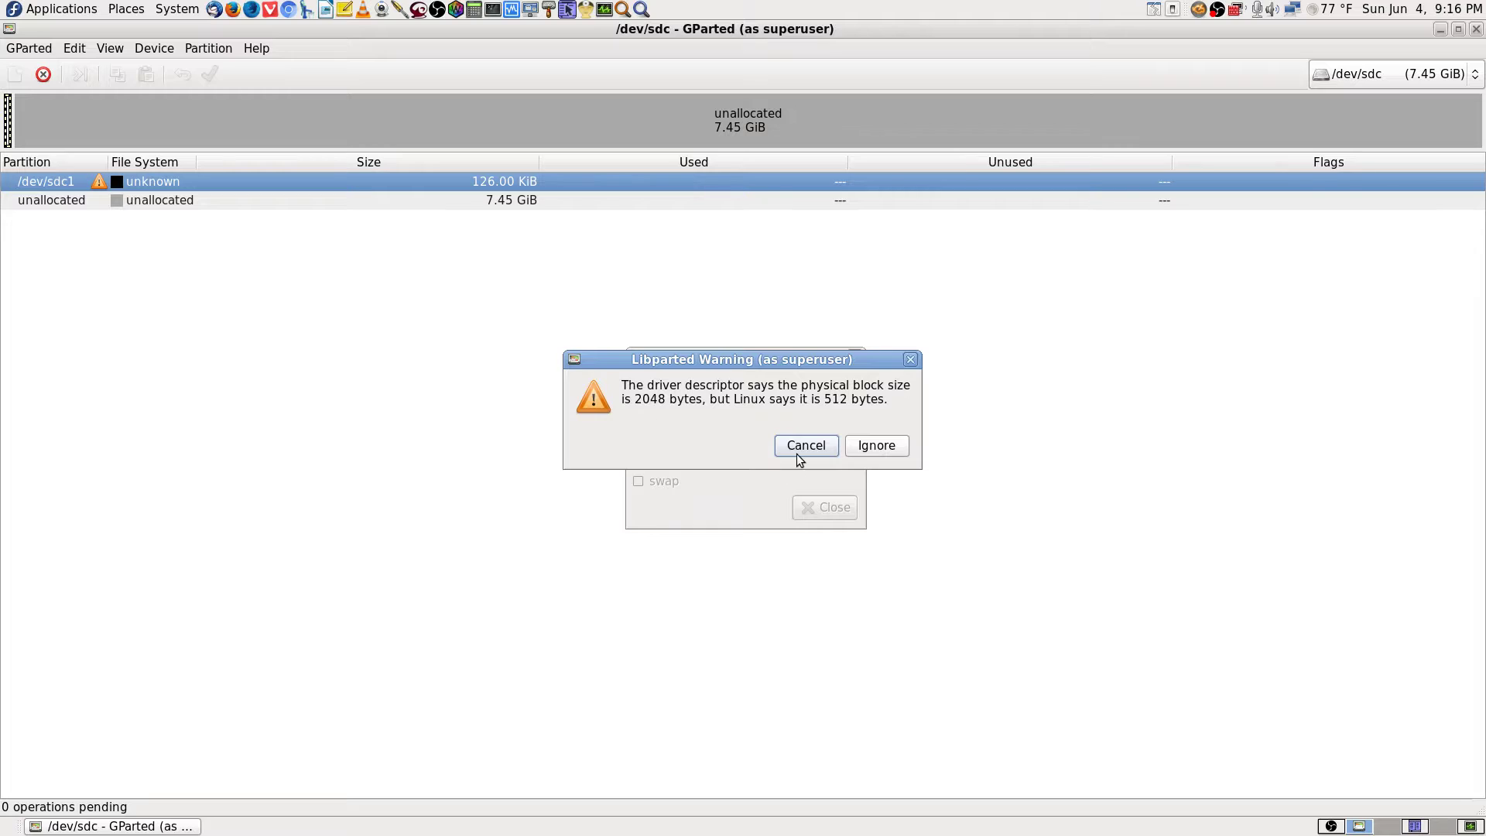
left_click(880, 446)
left_click(836, 508)
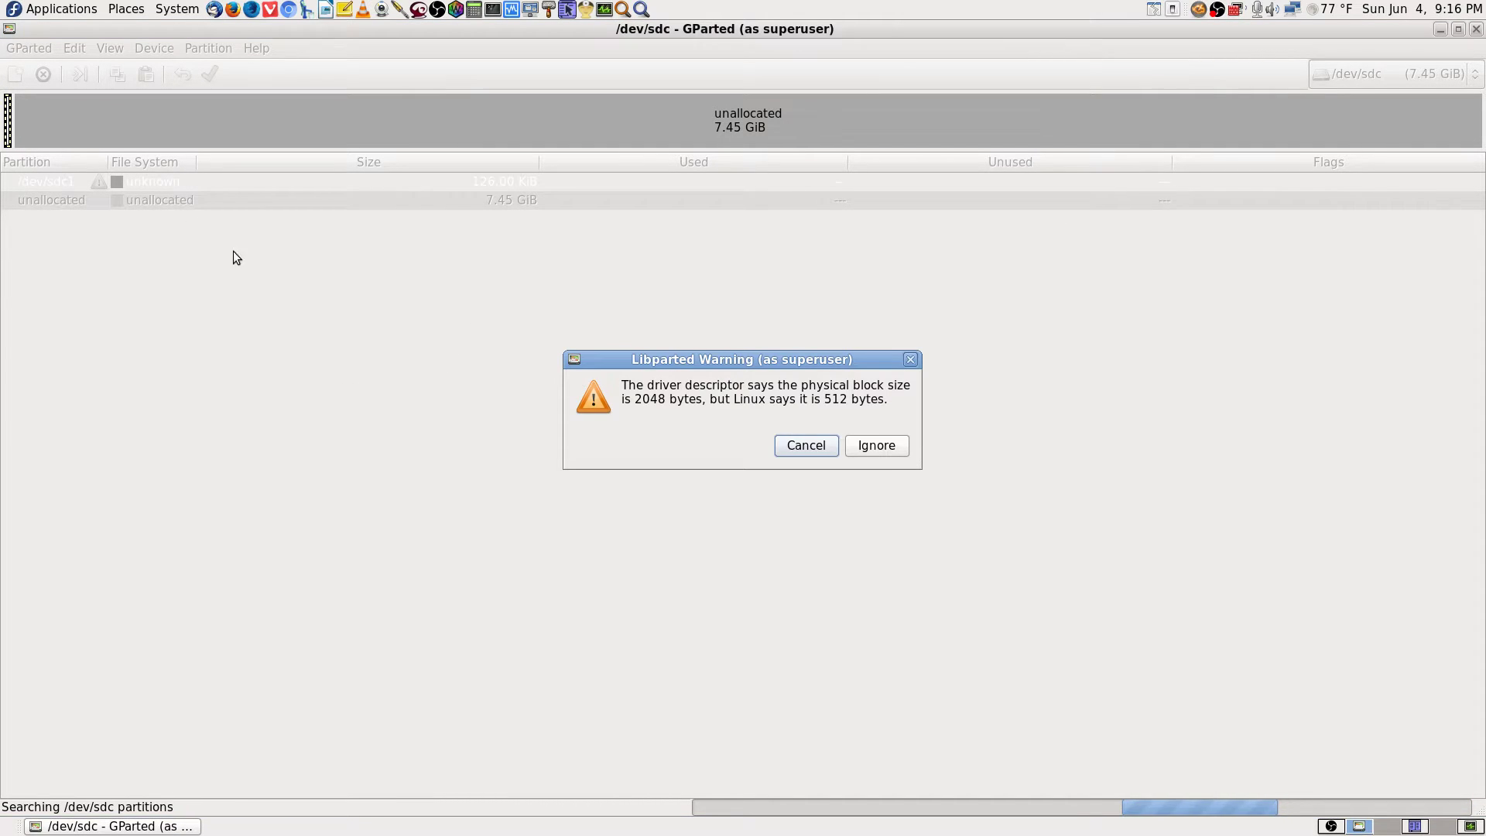
left_click(869, 444)
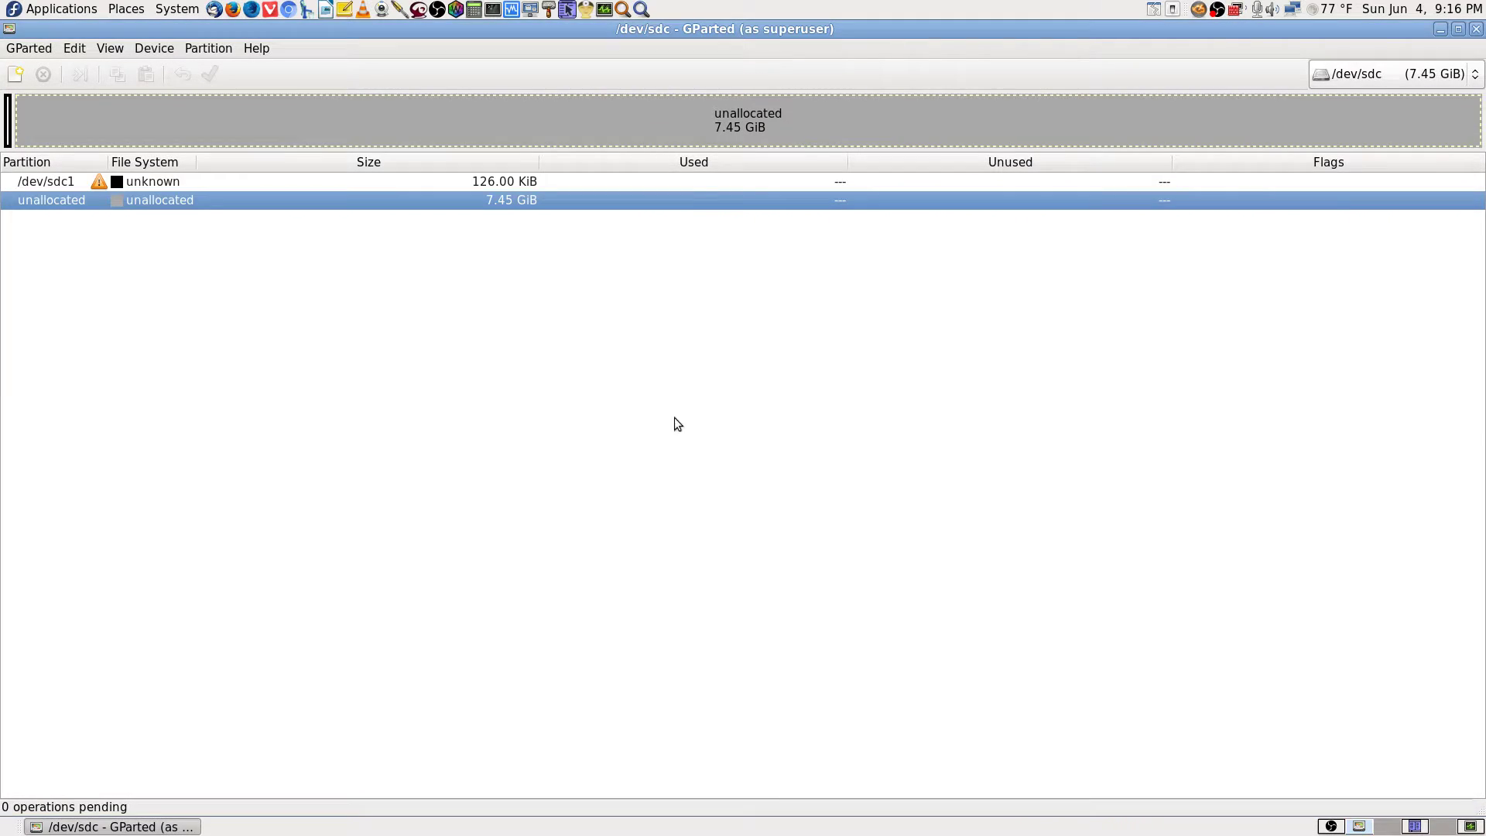
left_click(240, 183)
right_click(240, 184)
left_click(291, 210)
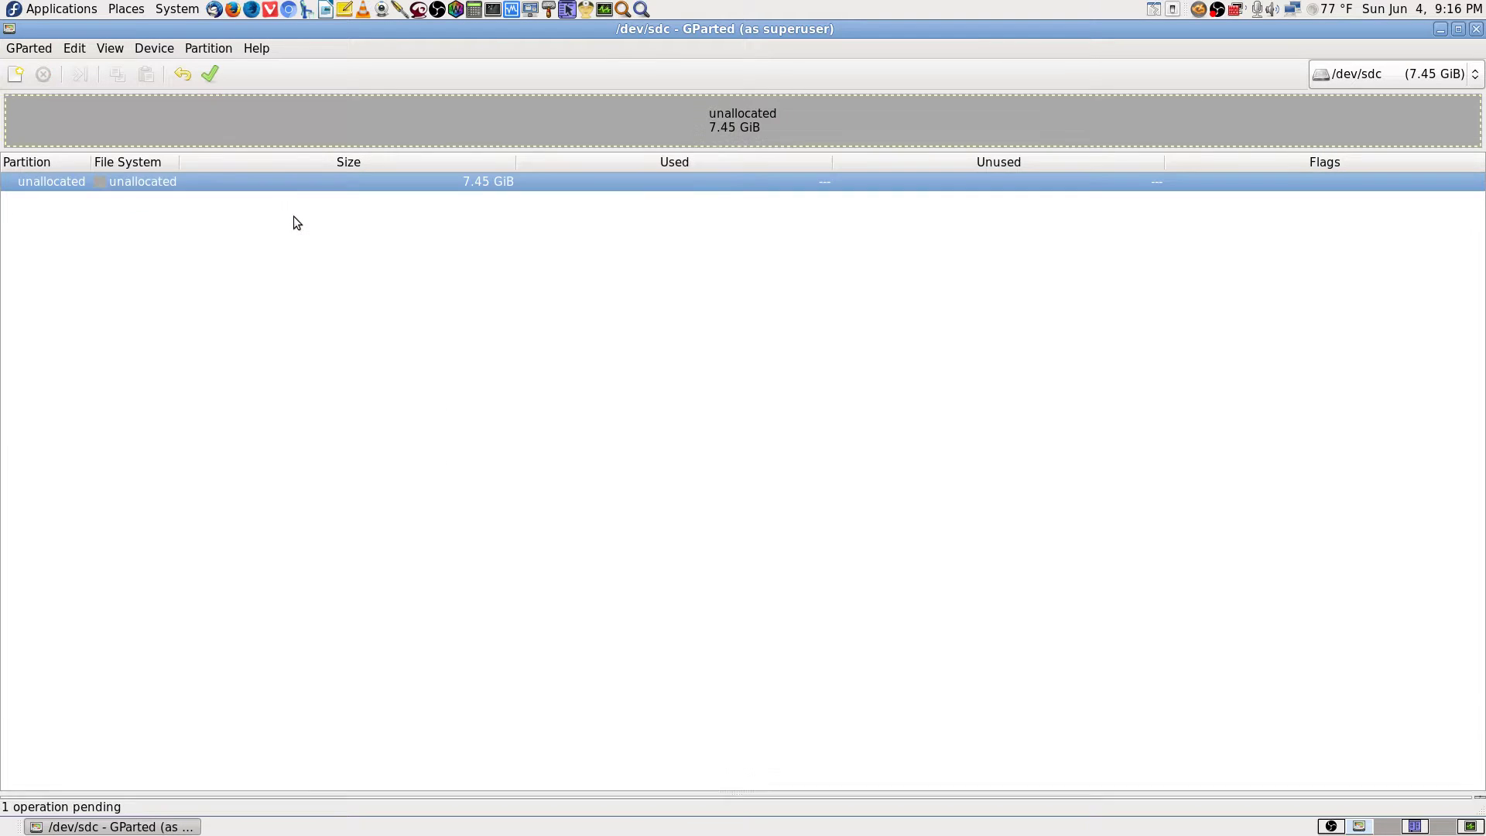
left_click(218, 79)
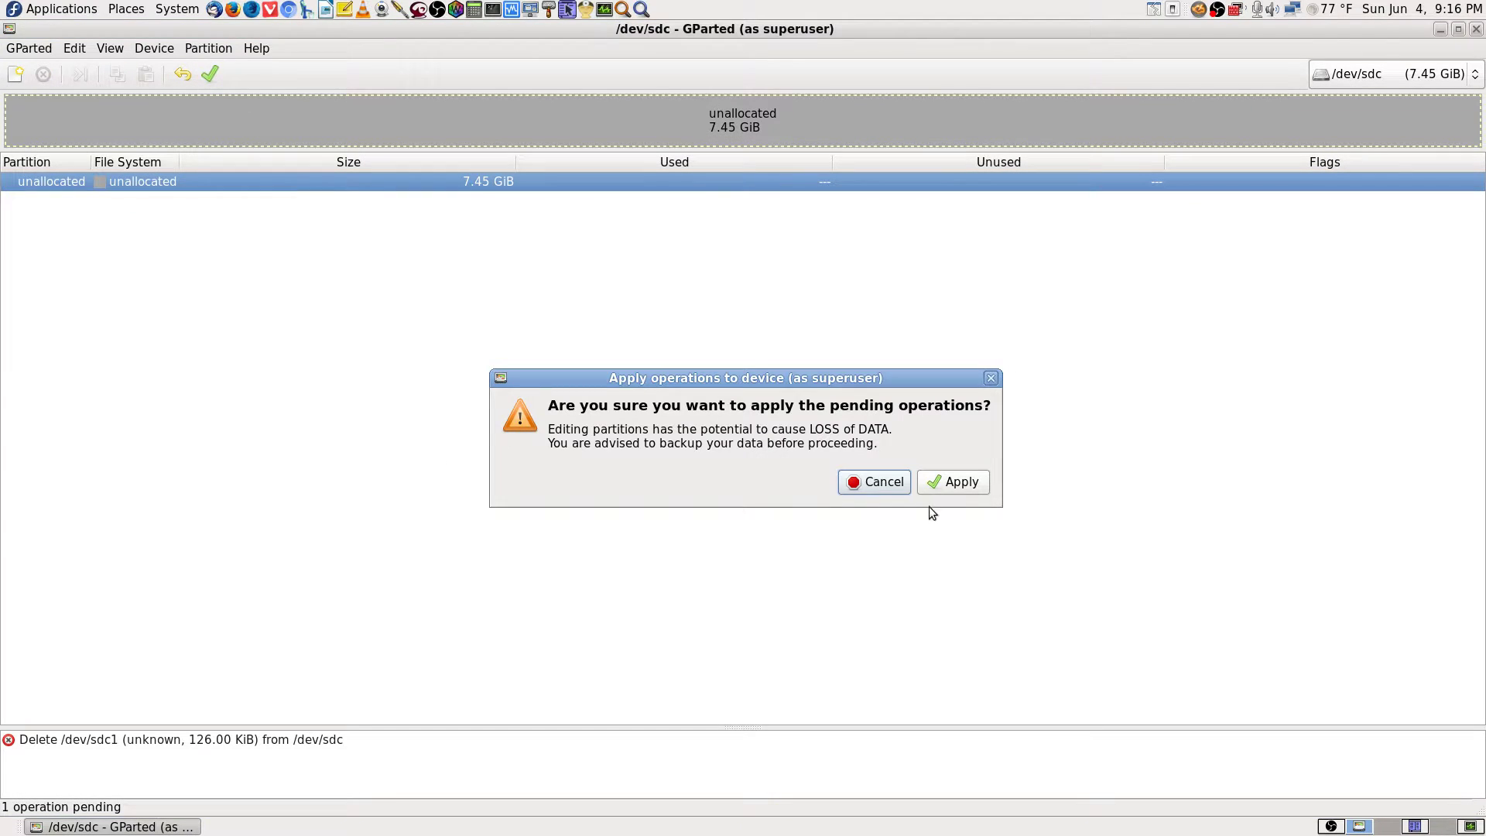
left_click(950, 480)
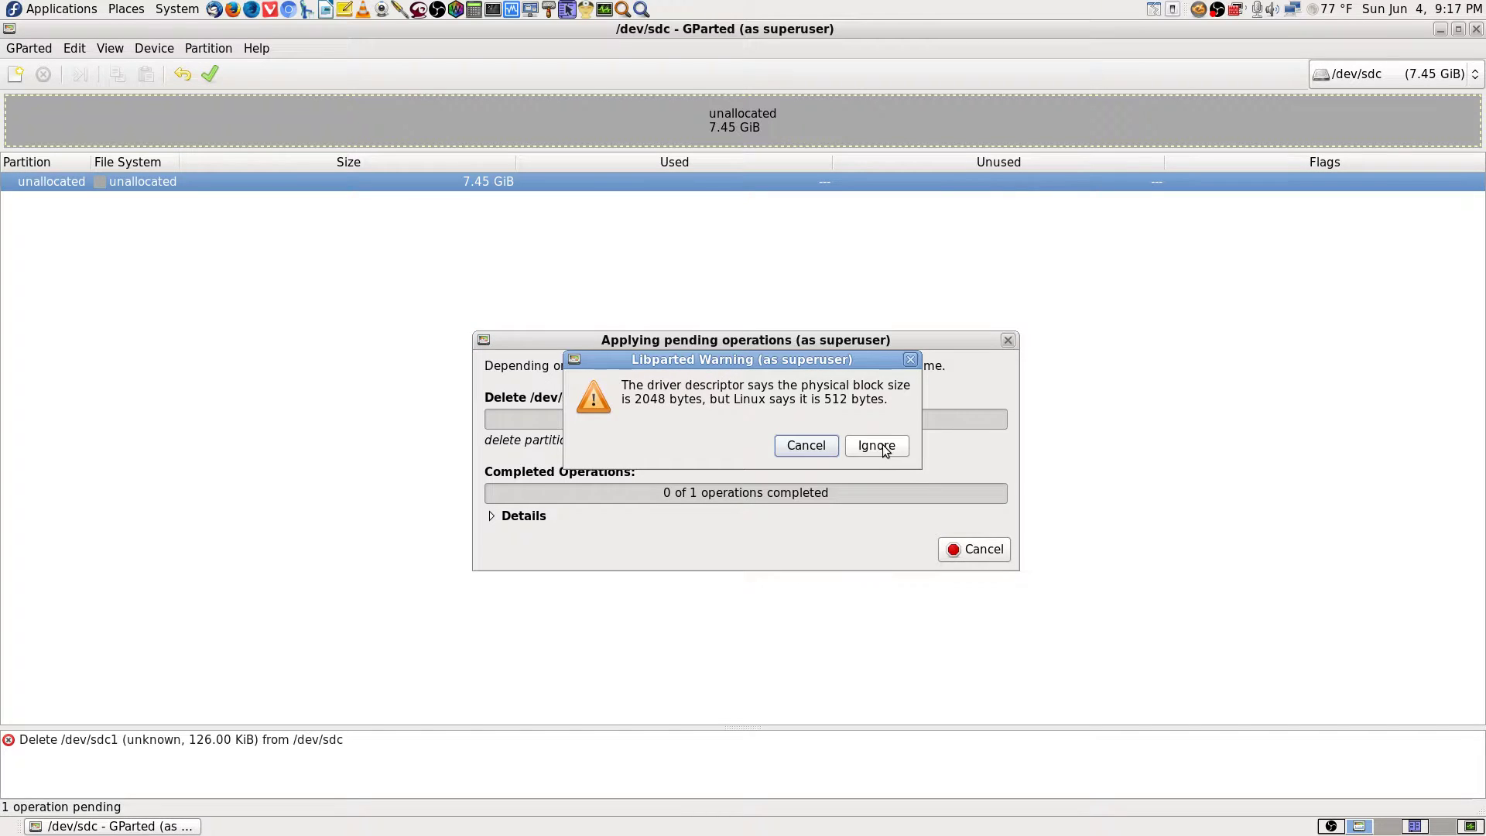
left_click(884, 447)
left_click(884, 448)
left_click(945, 540)
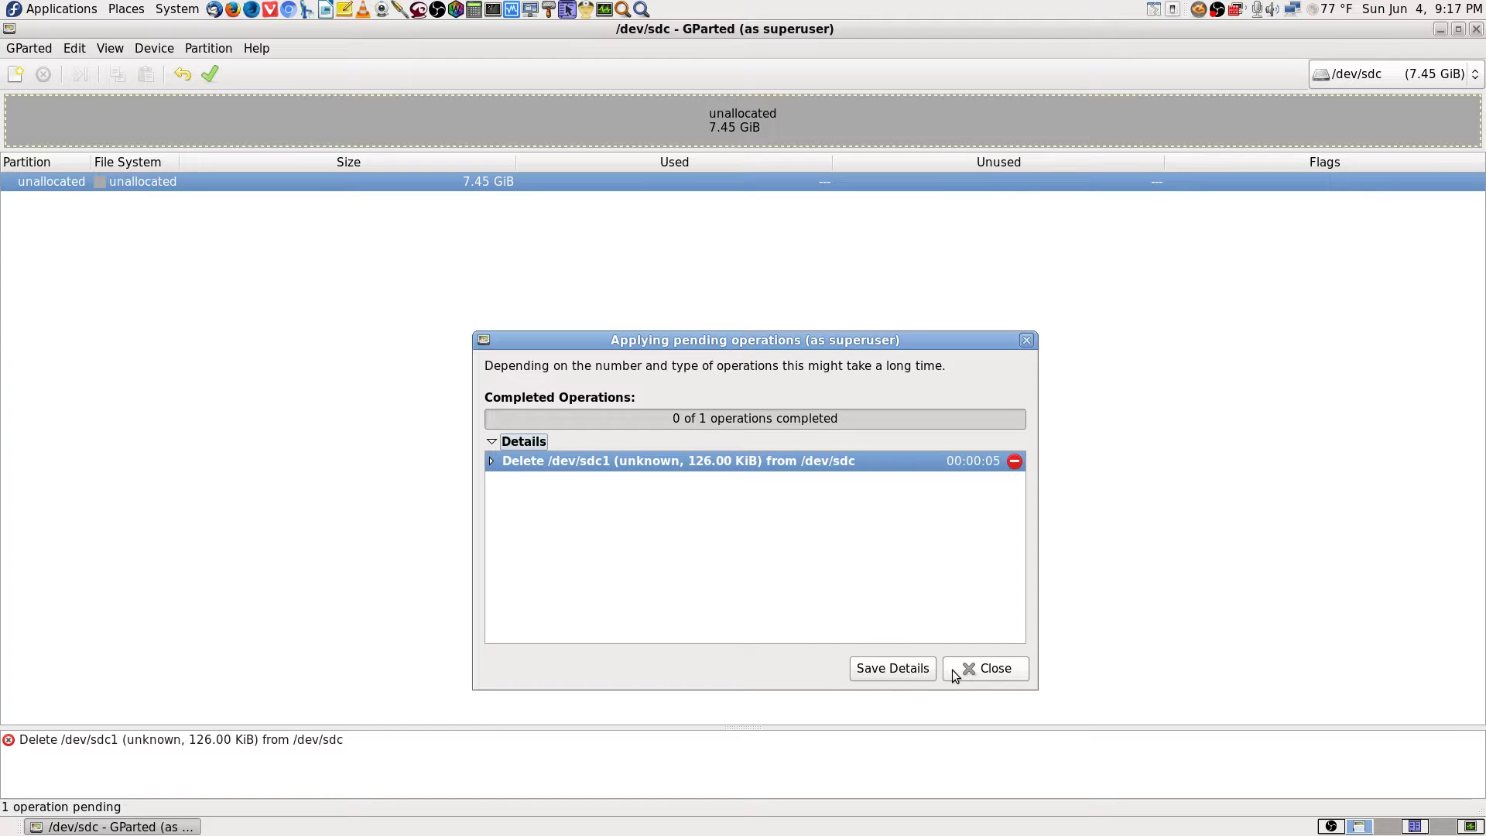
left_click(488, 459)
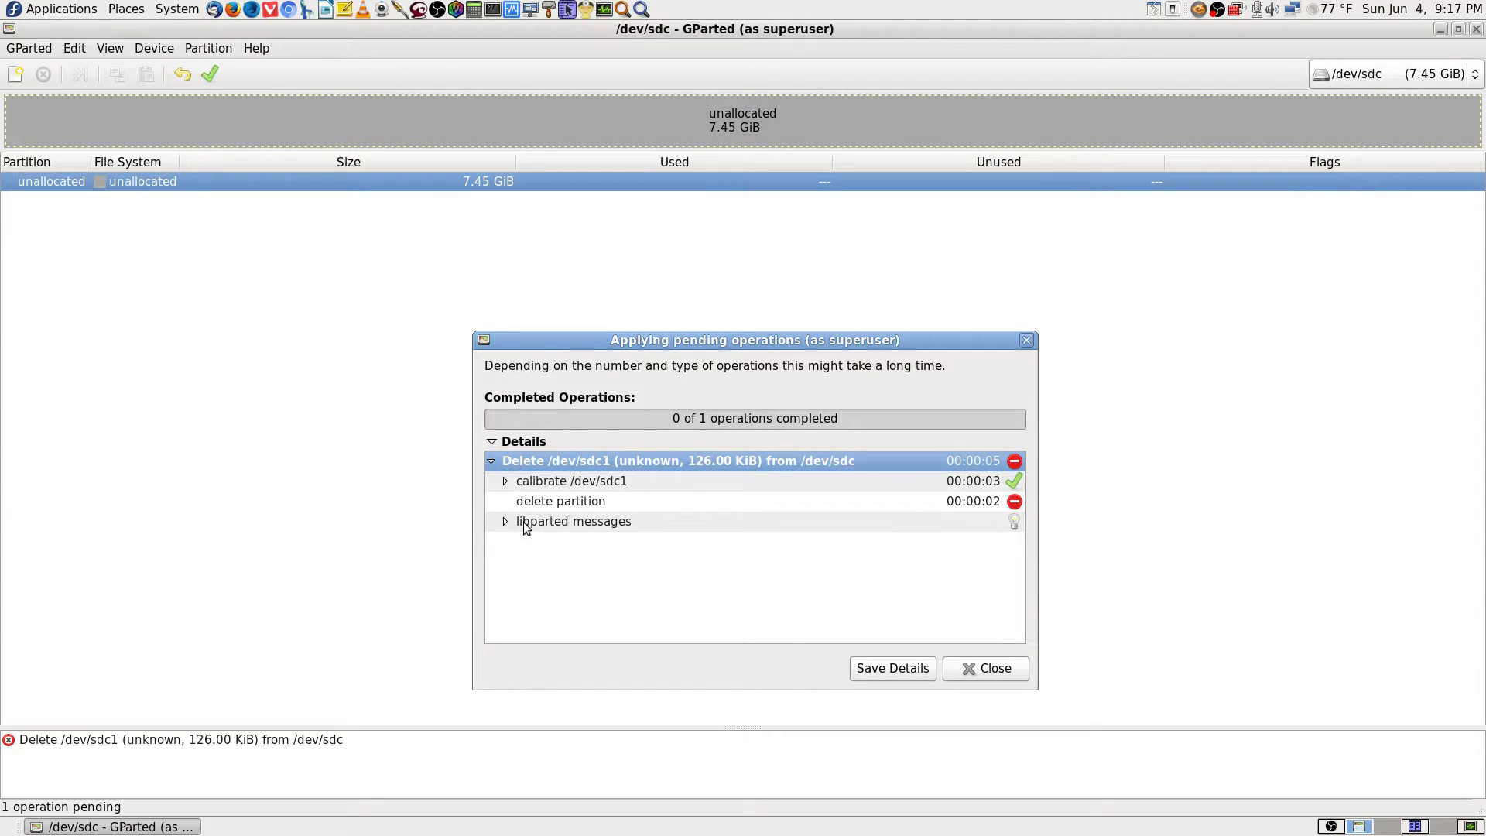
left_click(977, 666)
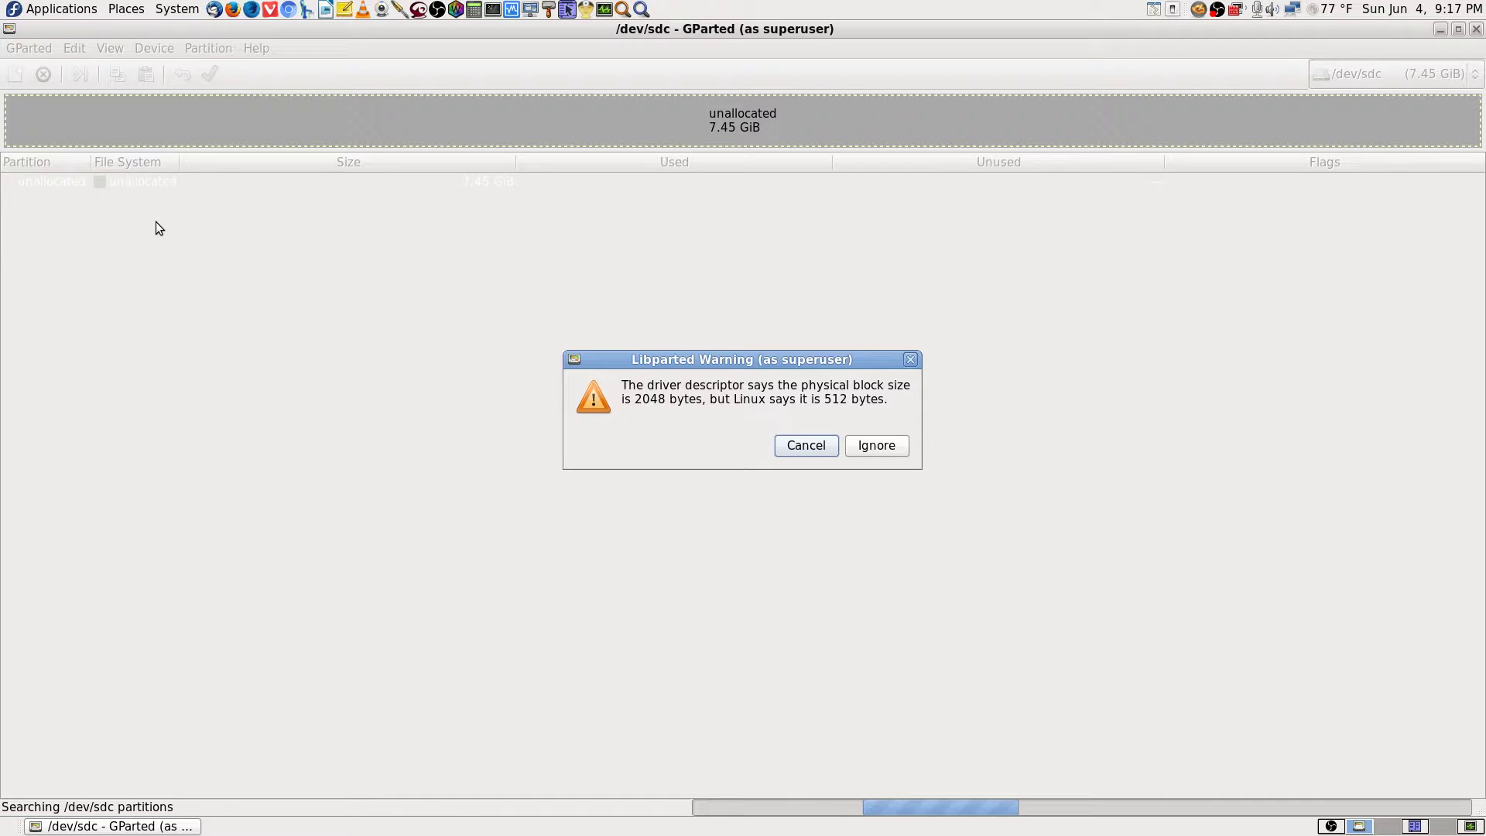
left_click(878, 446)
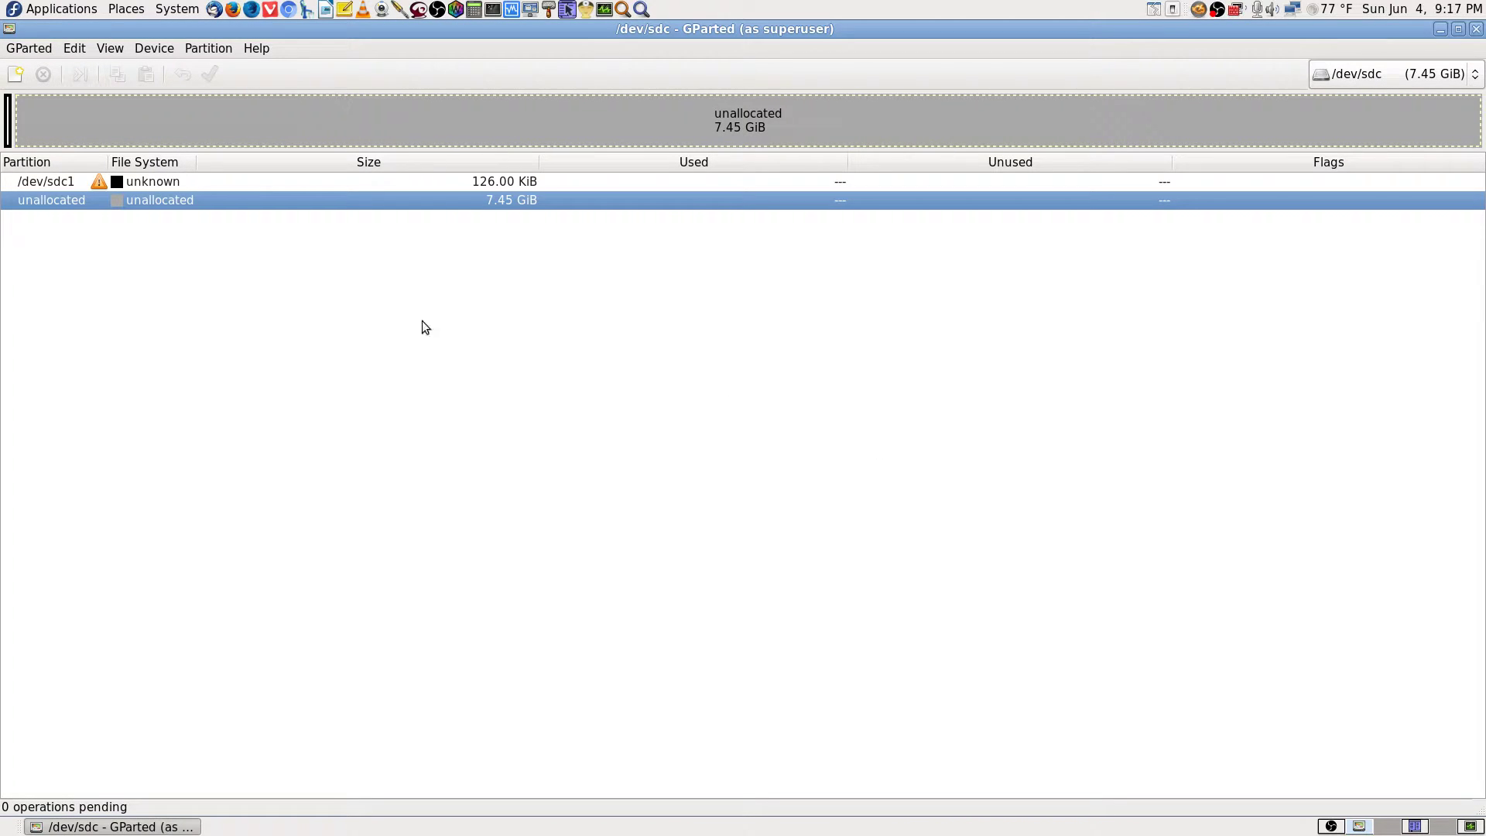
left_click(305, 184)
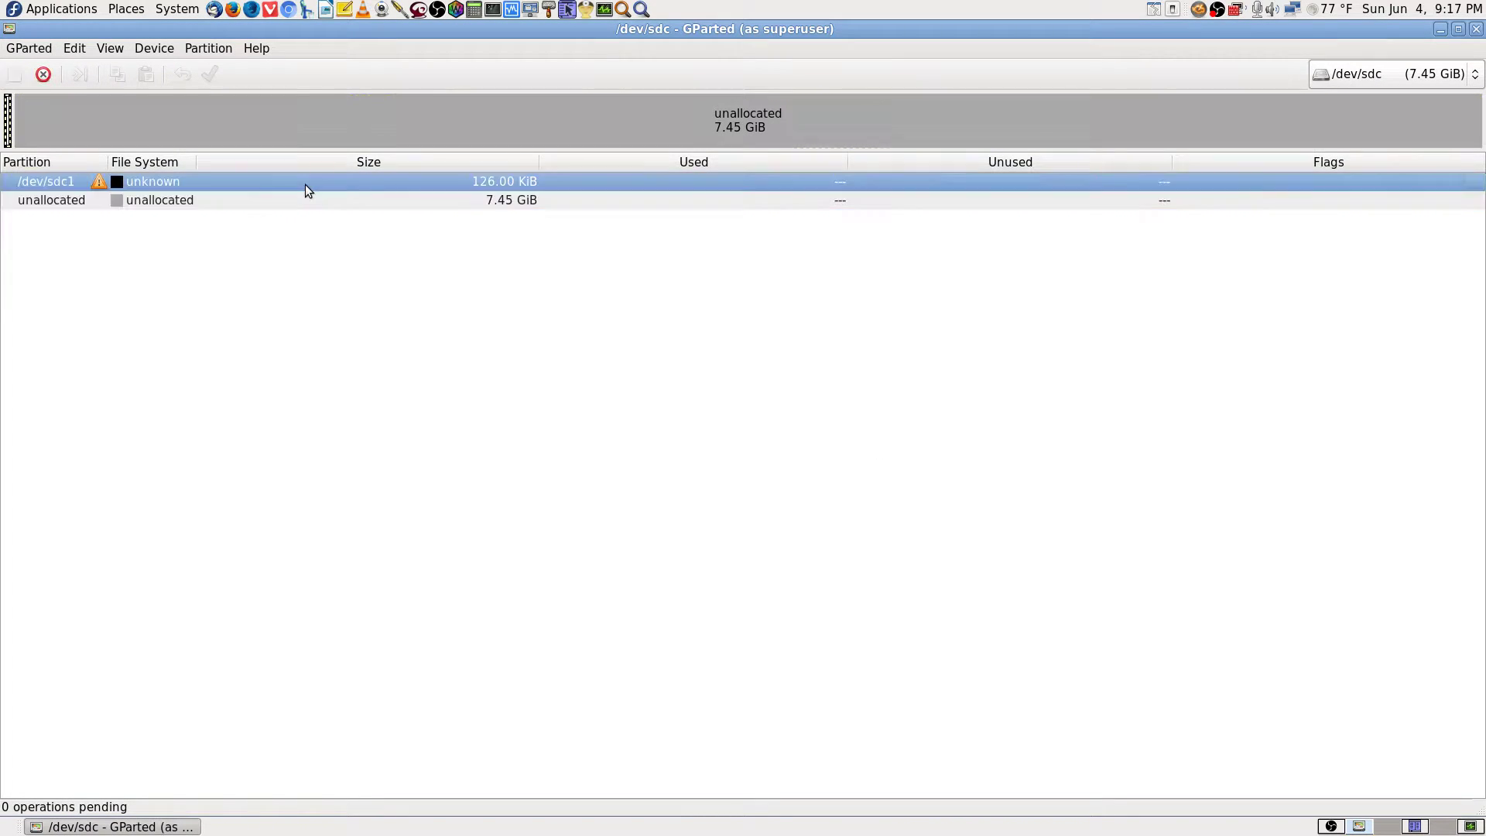
Create an msdos partition table on /dev/sdc, retrying the write and dismissing the seek error.
left_click(147, 47)
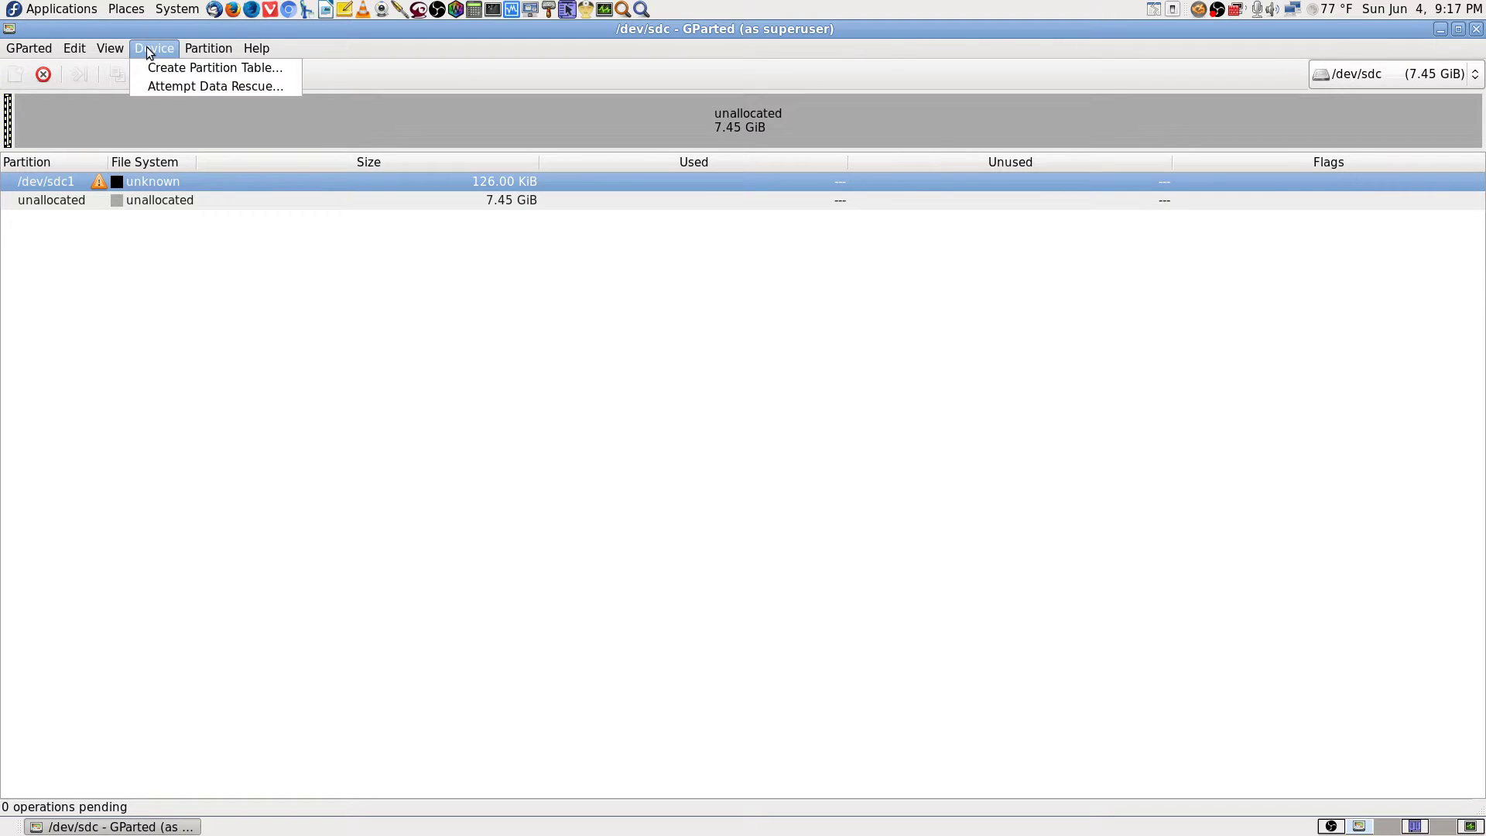
left_click(275, 68)
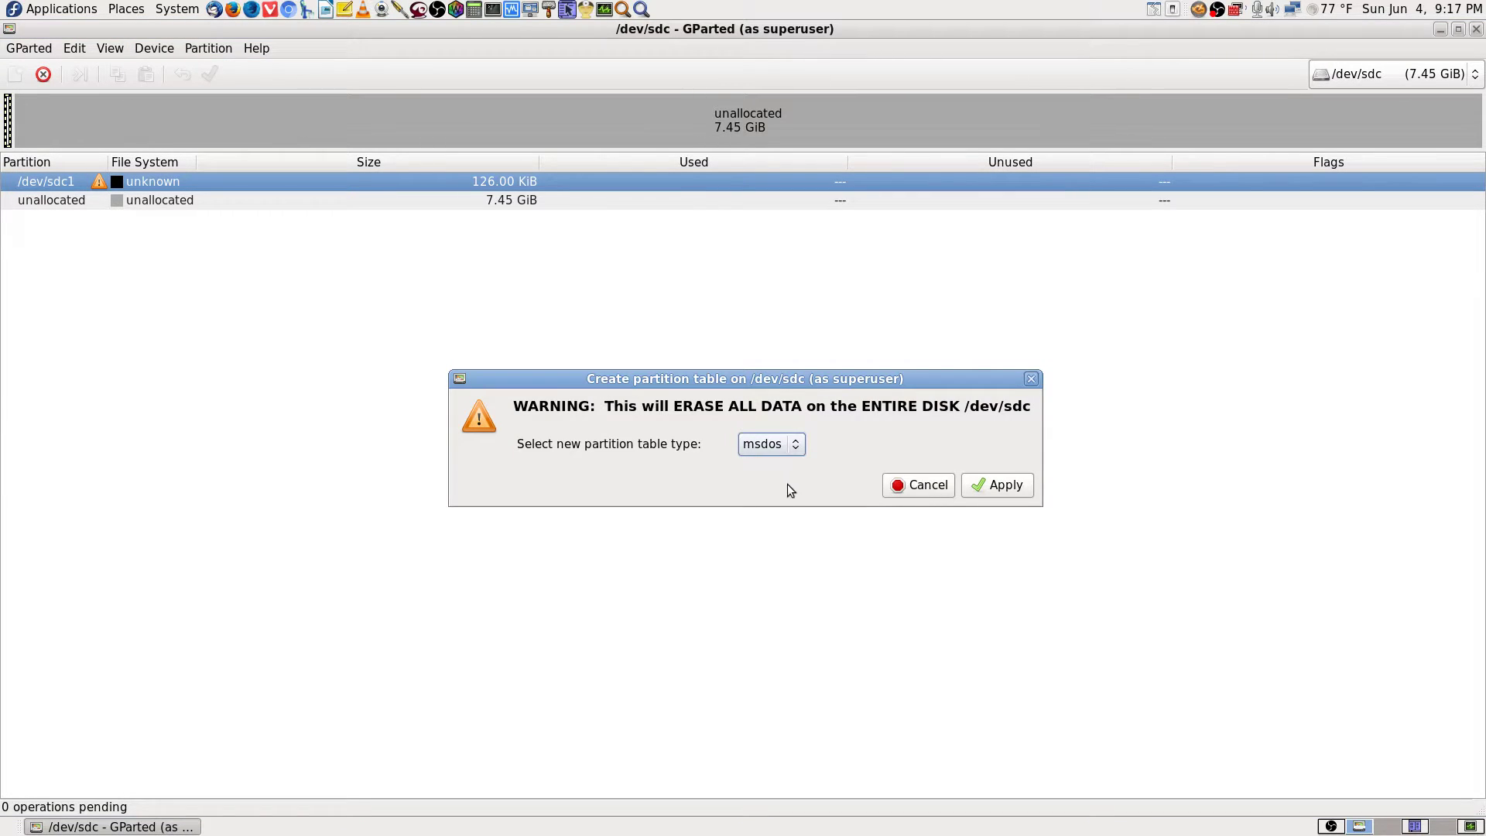
left_click(796, 445)
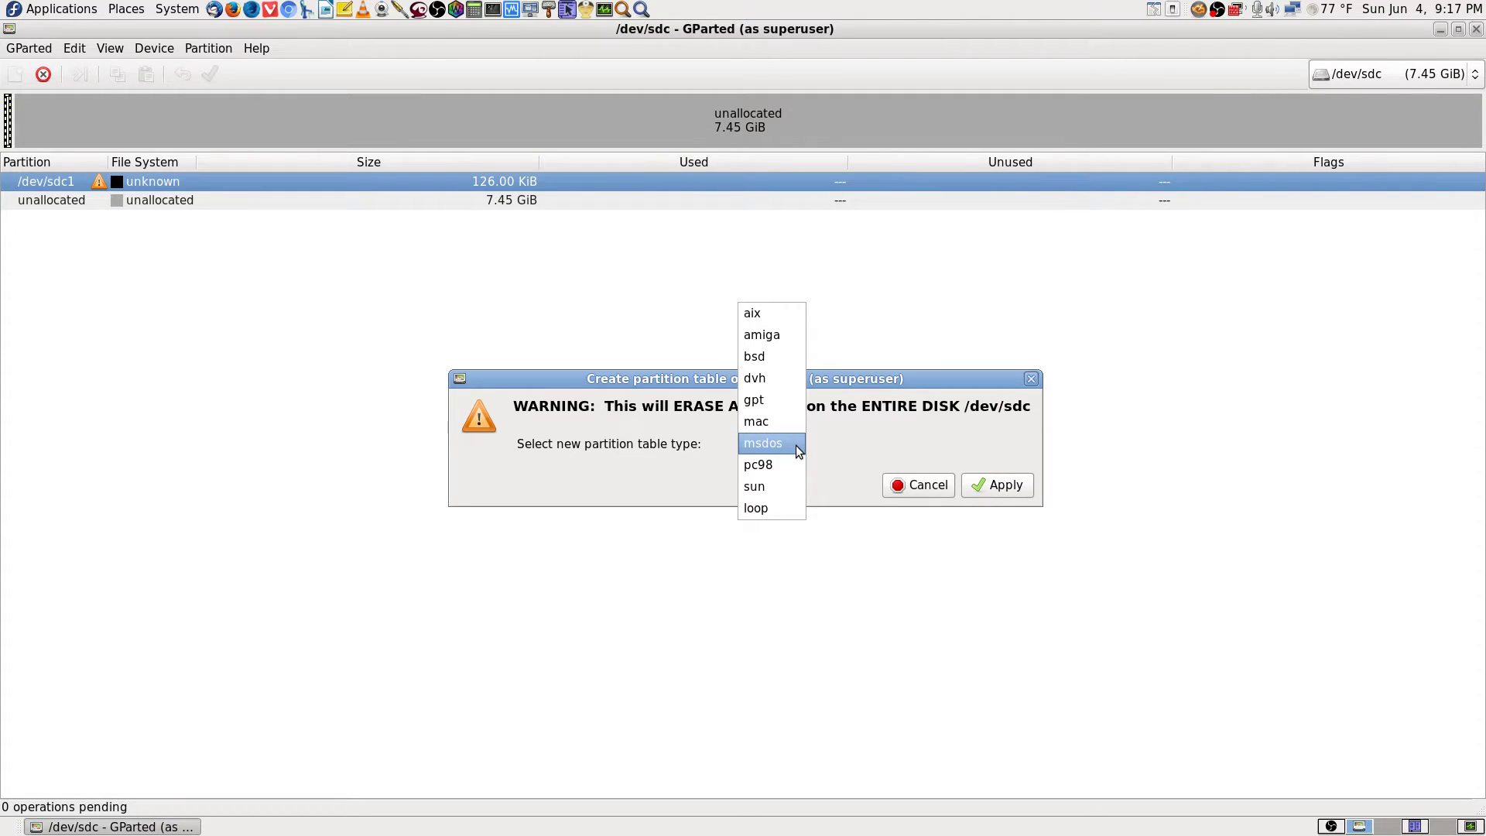
left_click(796, 444)
left_click(1010, 491)
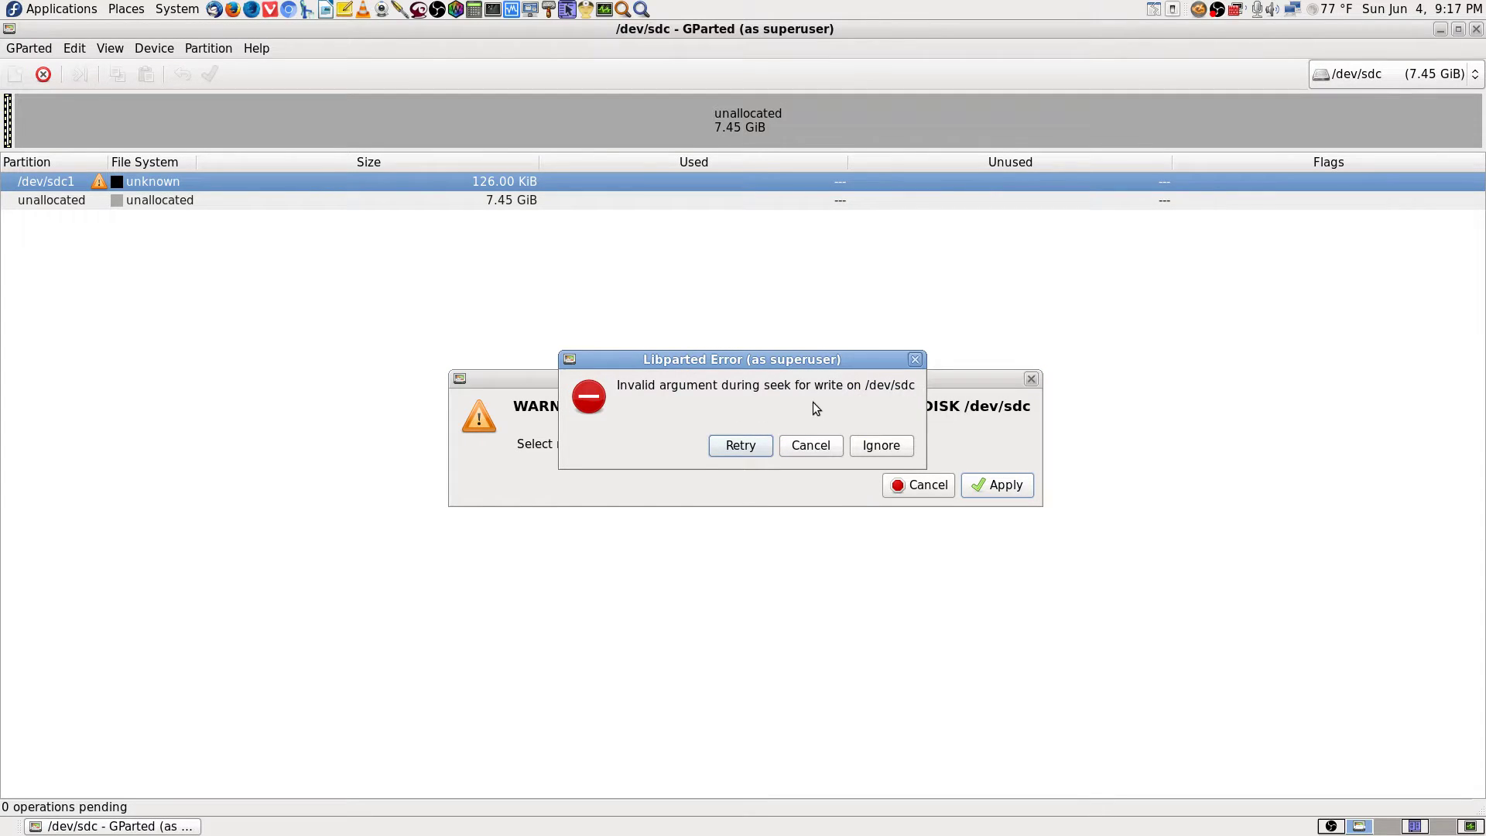
left_click(758, 449)
left_click(880, 449)
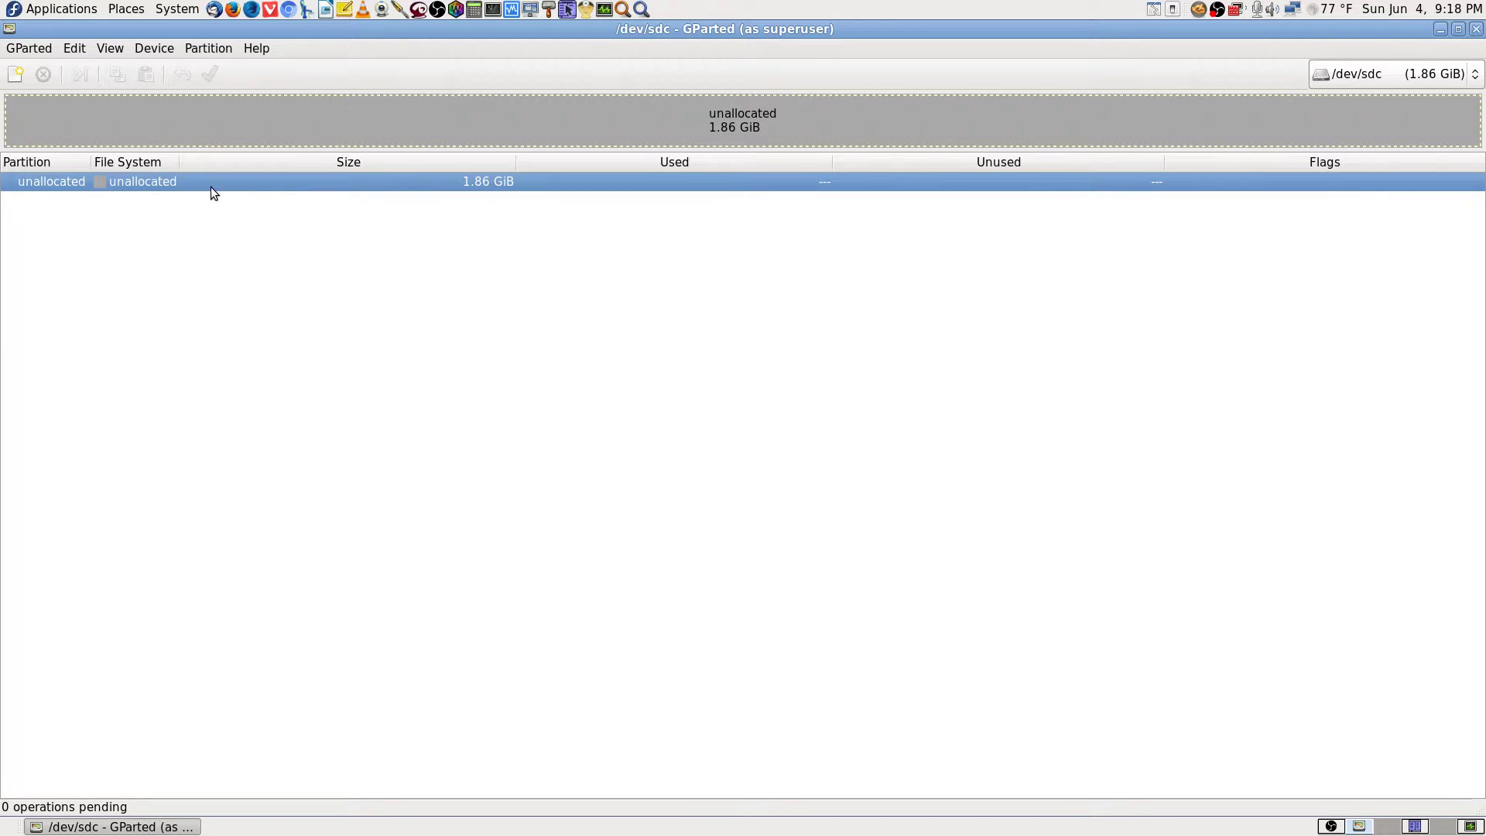
Review the information for the 1.86 GiB unallocated space on /dev/sdc.
right_click(252, 181)
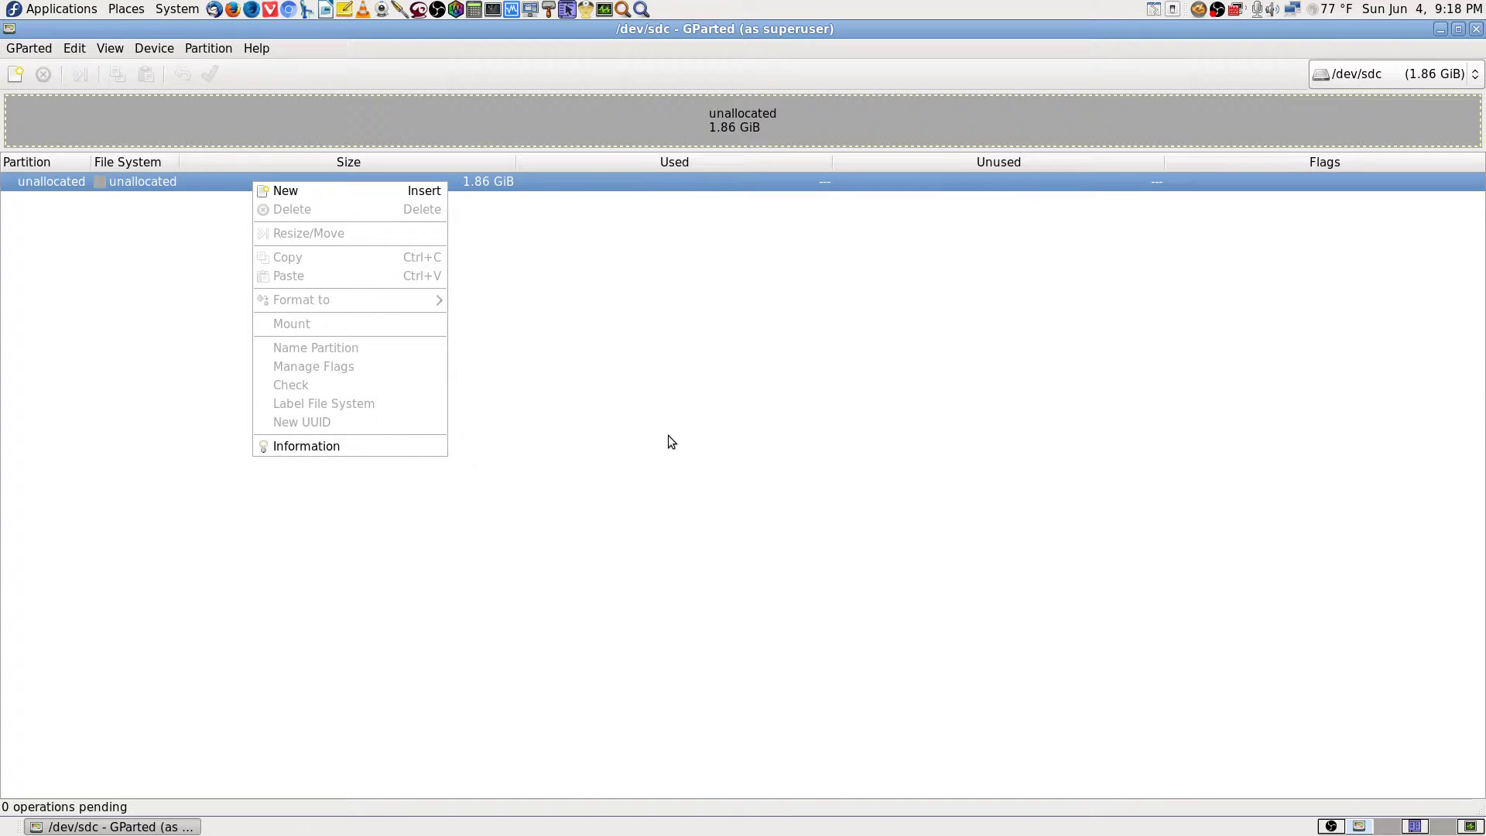
left_click(326, 447)
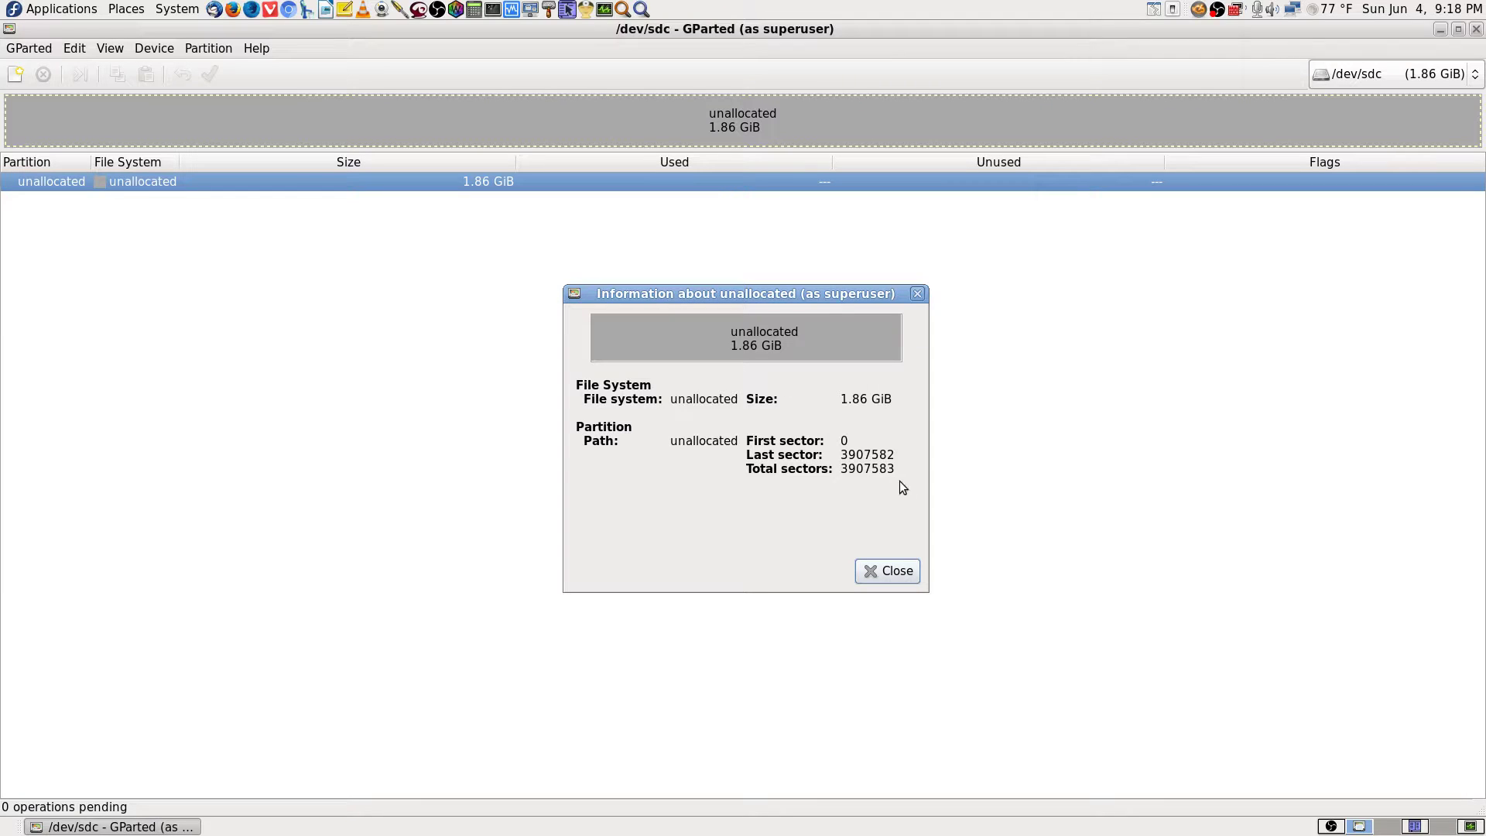
left_click(903, 578)
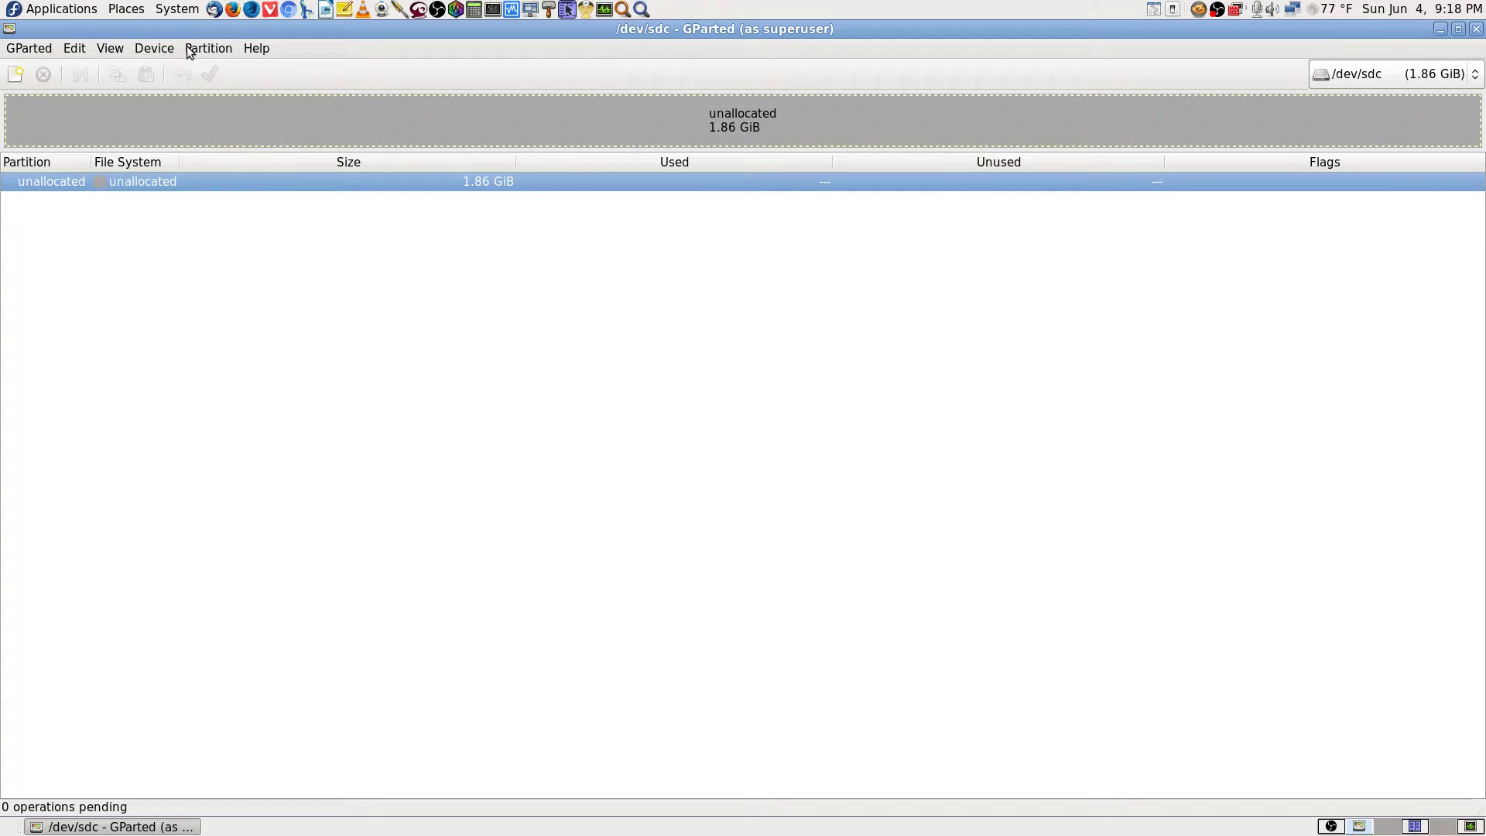
Create a new msdos partition table on /dev/sdc.
left_click(146, 48)
left_click(231, 70)
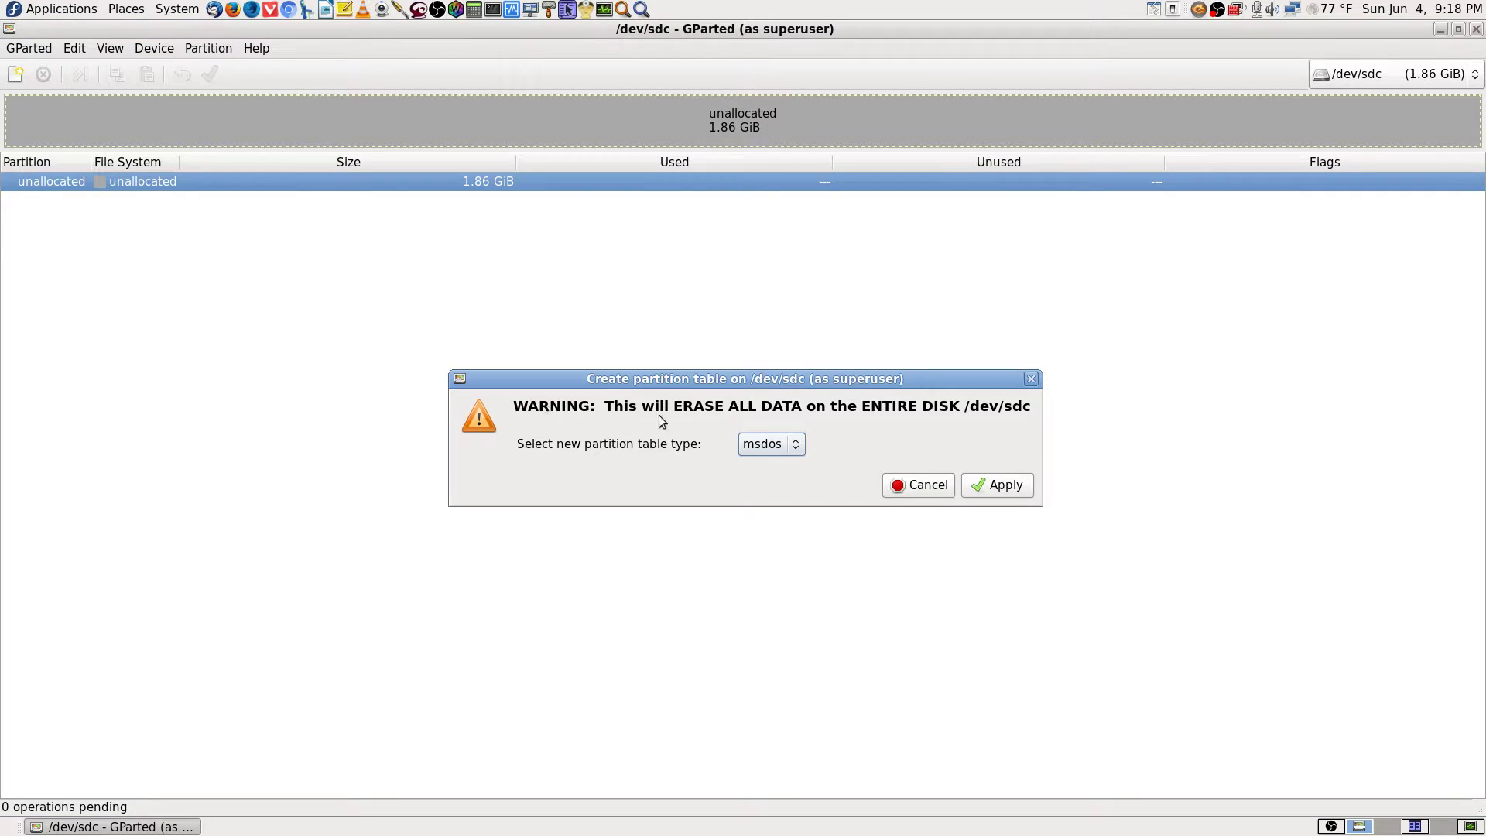
left_click(1014, 487)
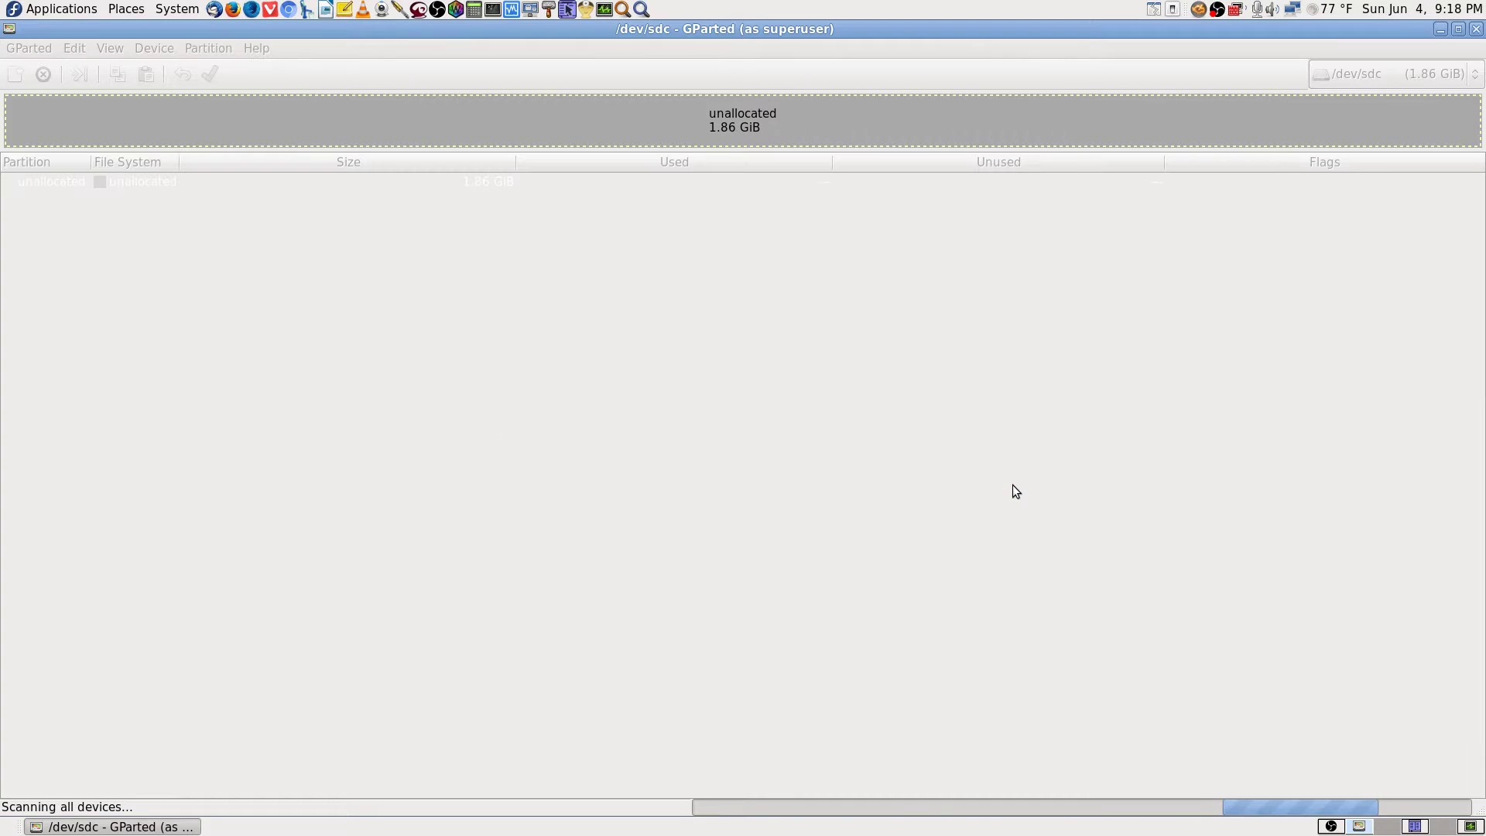
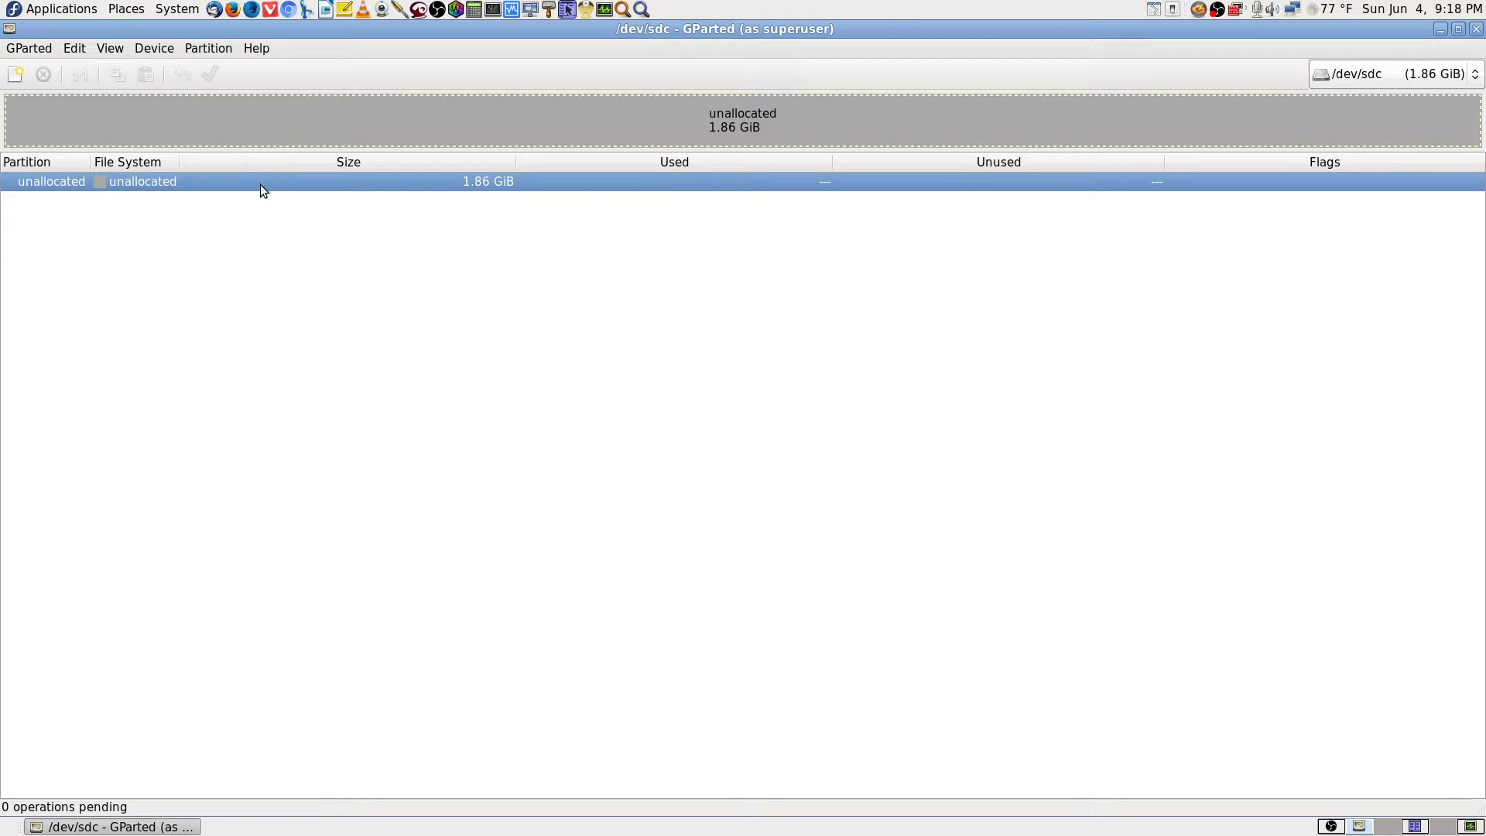
Start a new fat32 partition in the unallocated space of /dev/sdc, then cancel it.
right_click(305, 183)
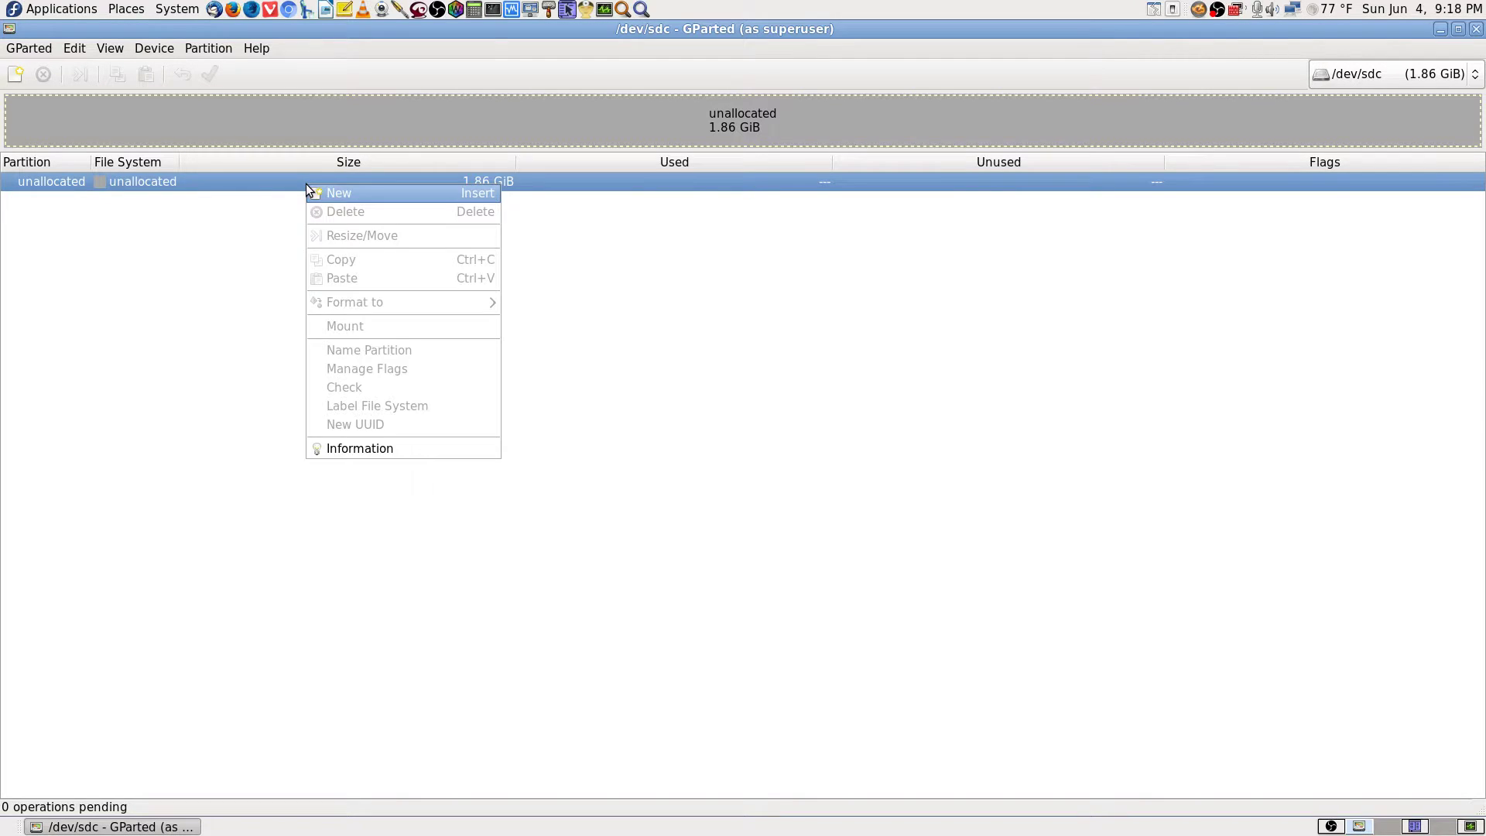
left_click(378, 195)
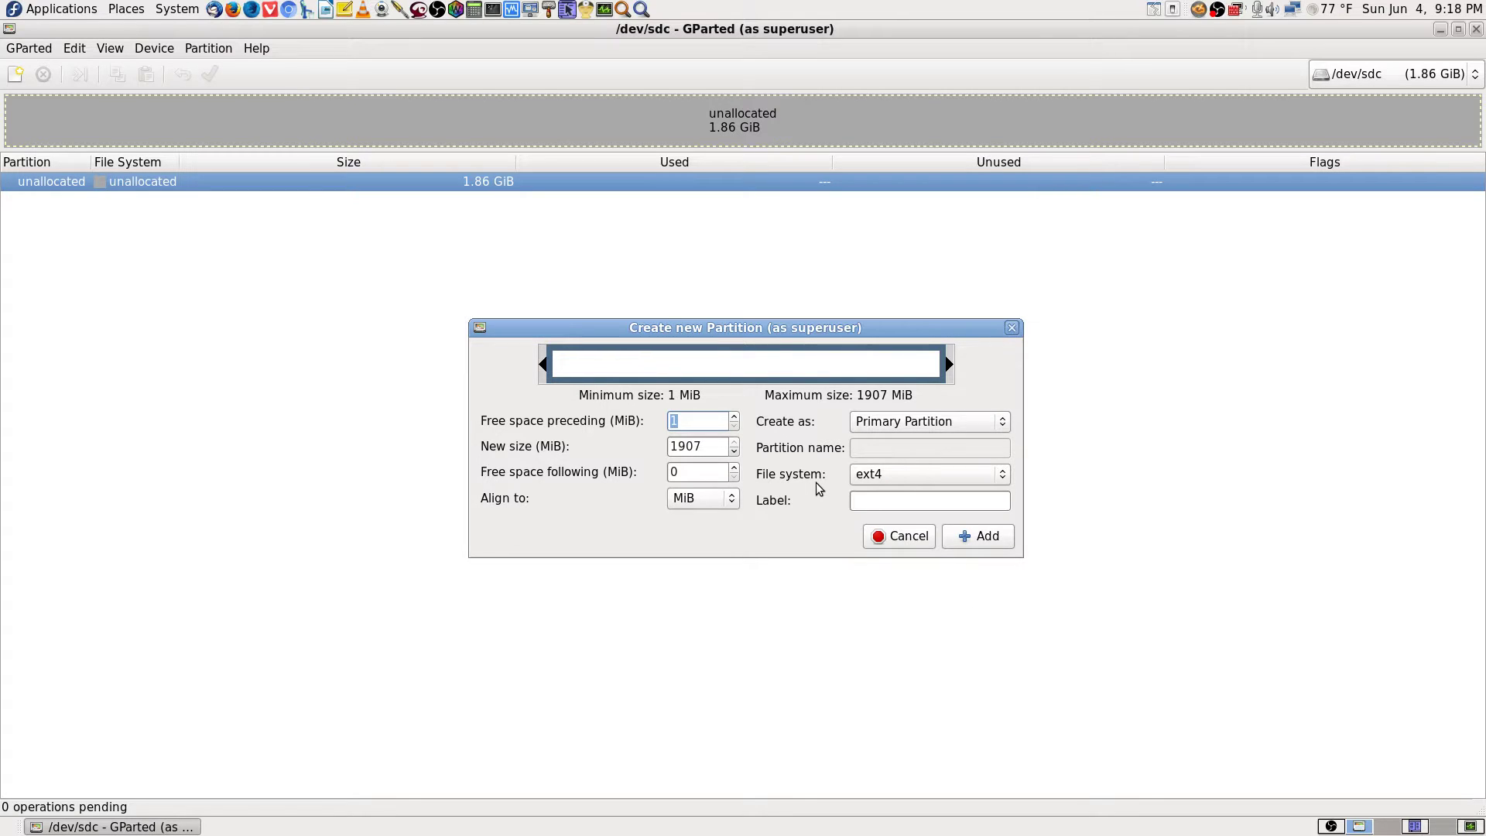
left_click(997, 480)
left_click(879, 530)
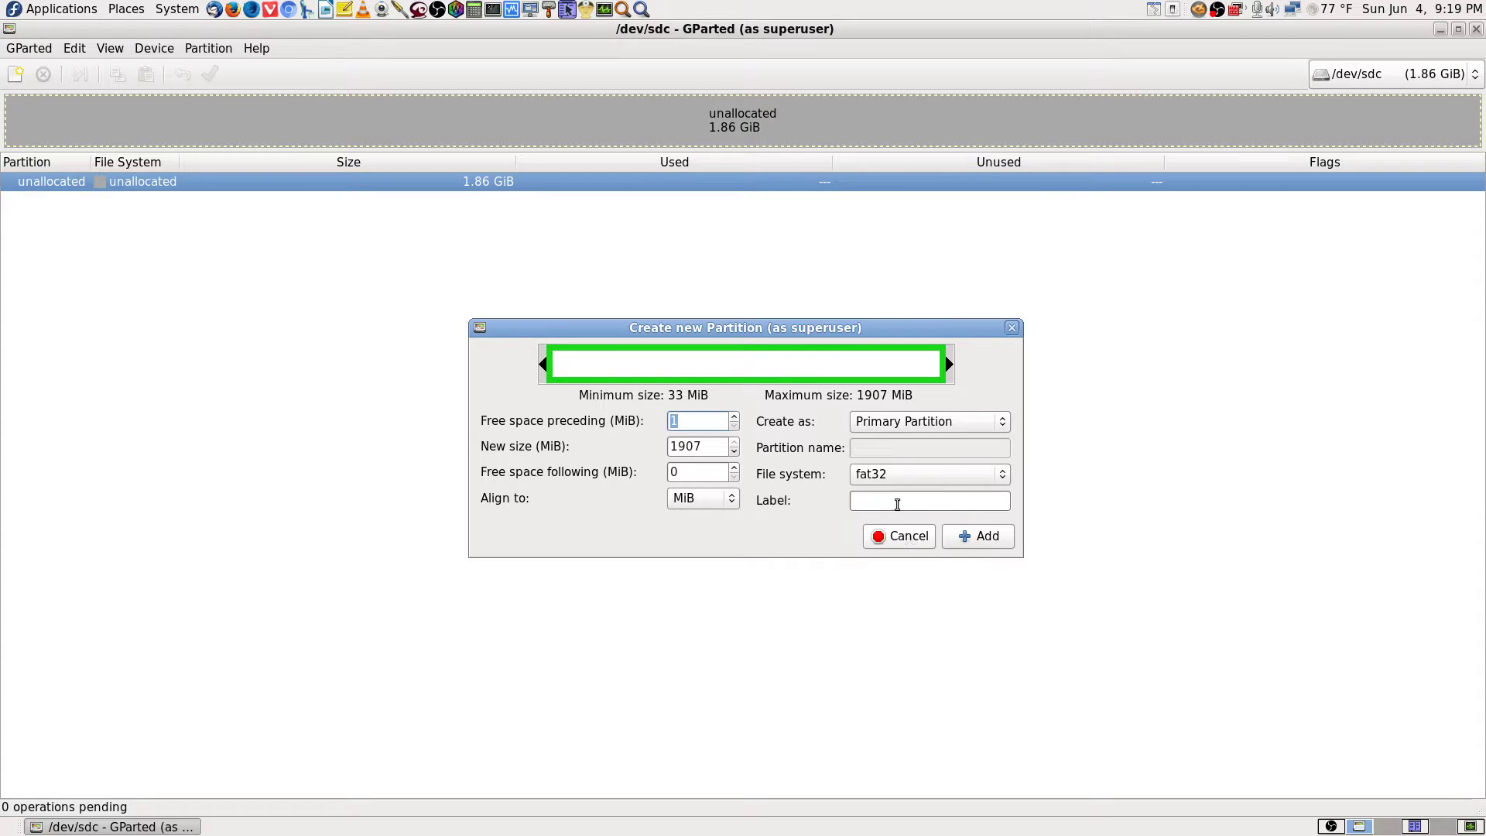
left_click(926, 474)
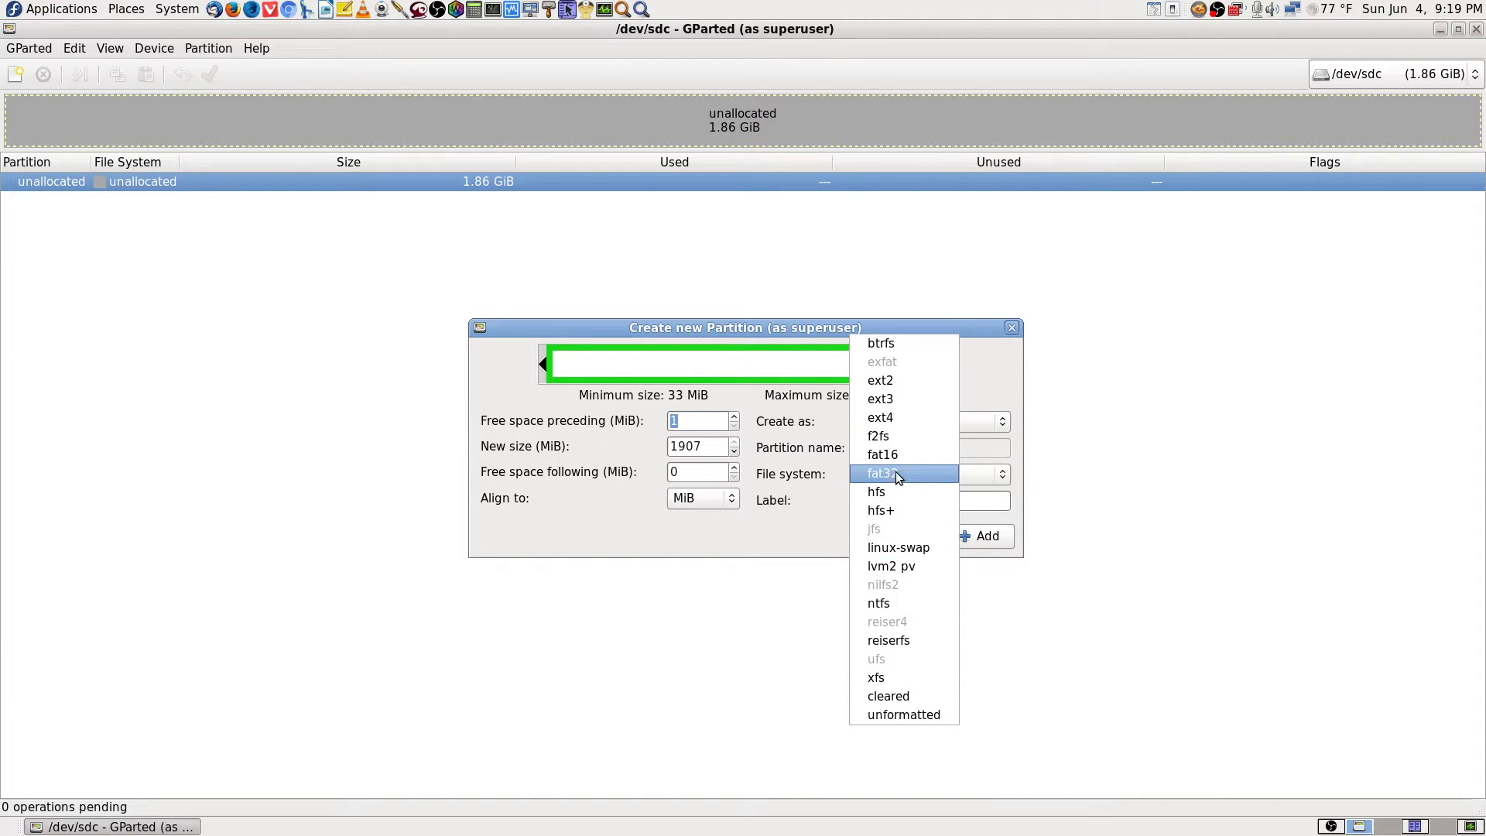
left_click(895, 473)
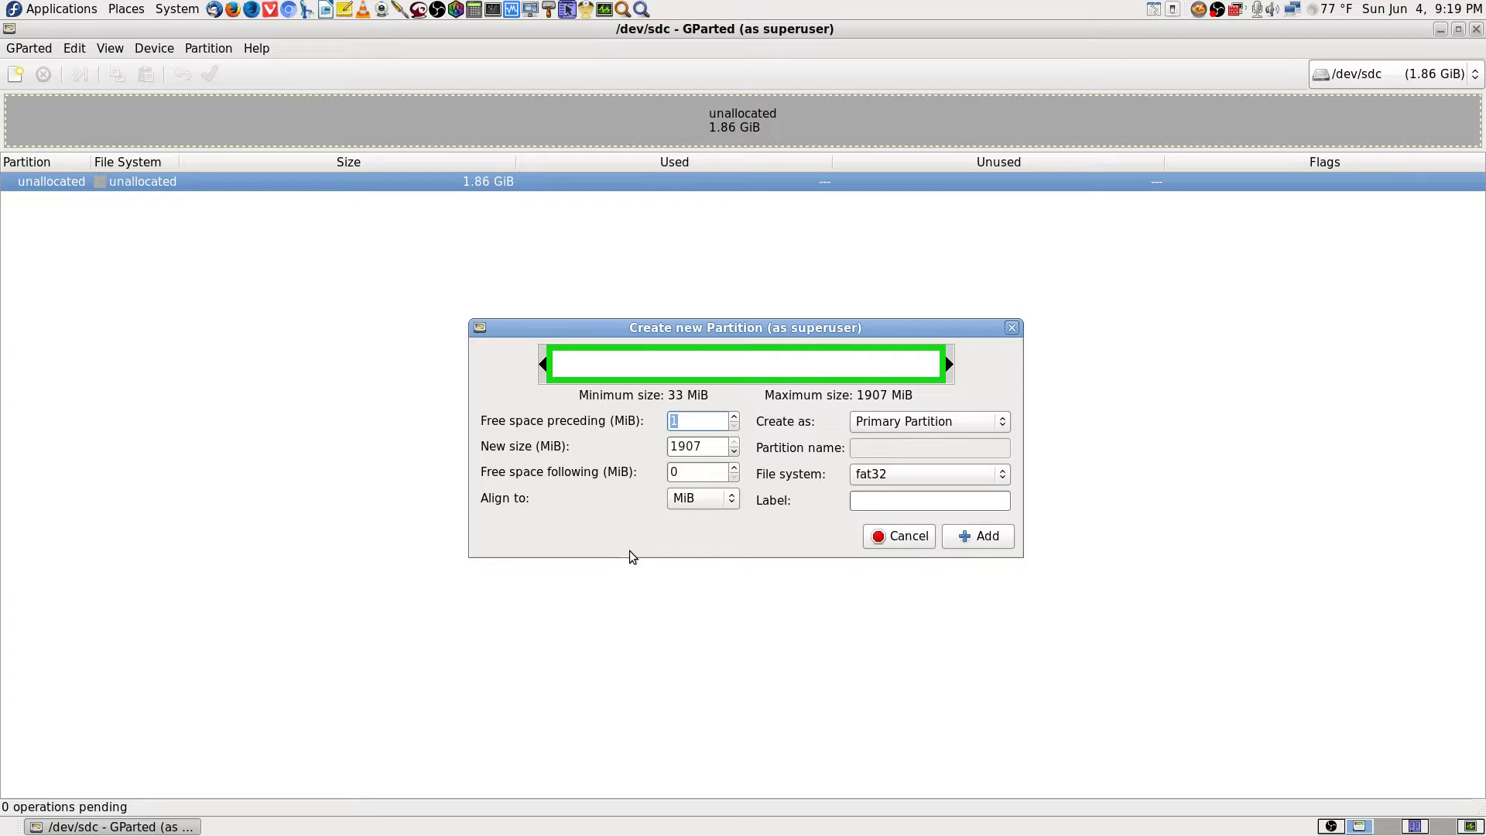
left_click(916, 542)
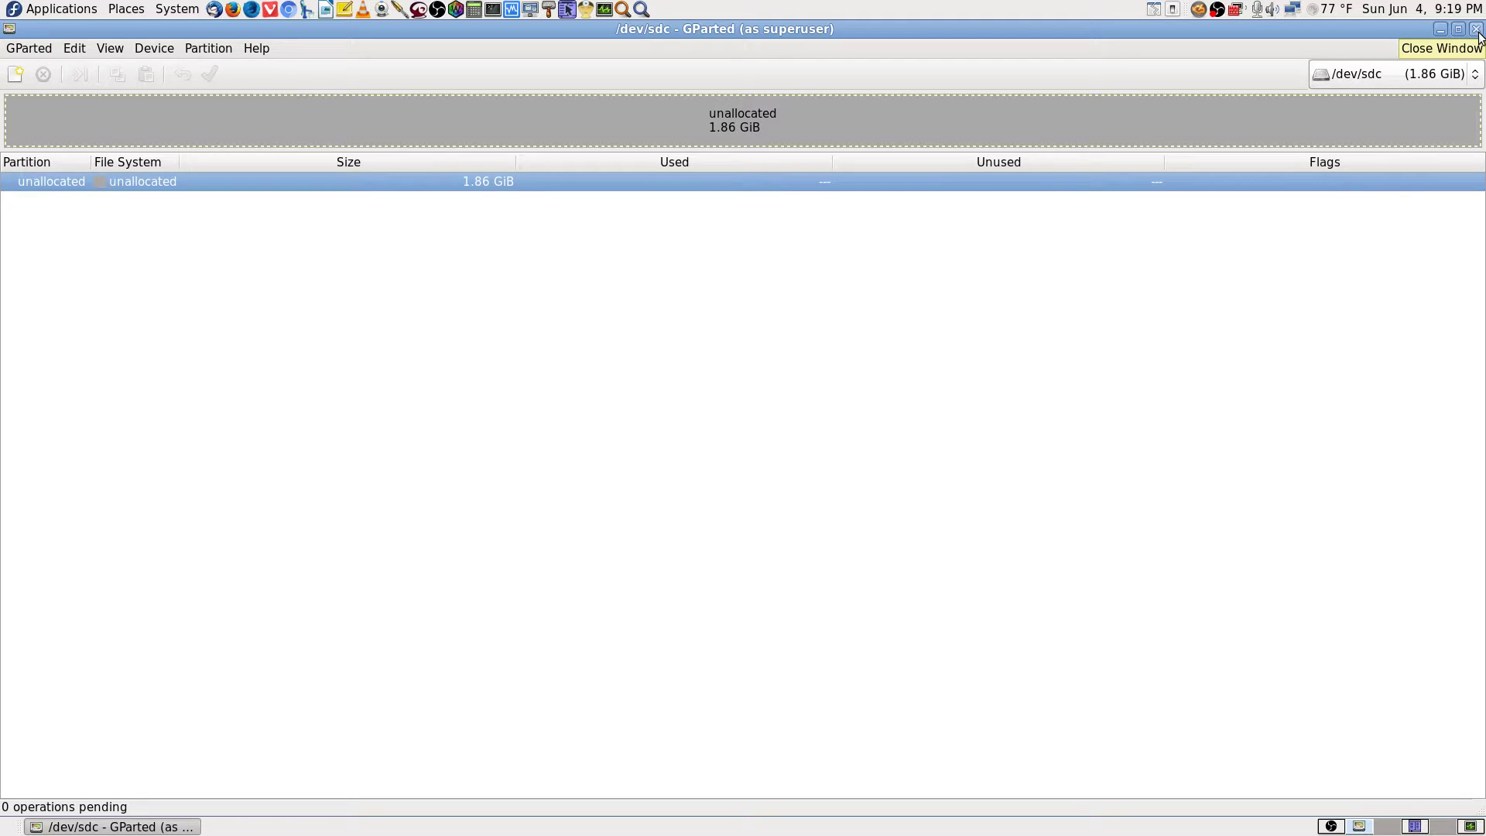
Close GParted and switch to the empty Workspace 2.
left_click(1476, 29)
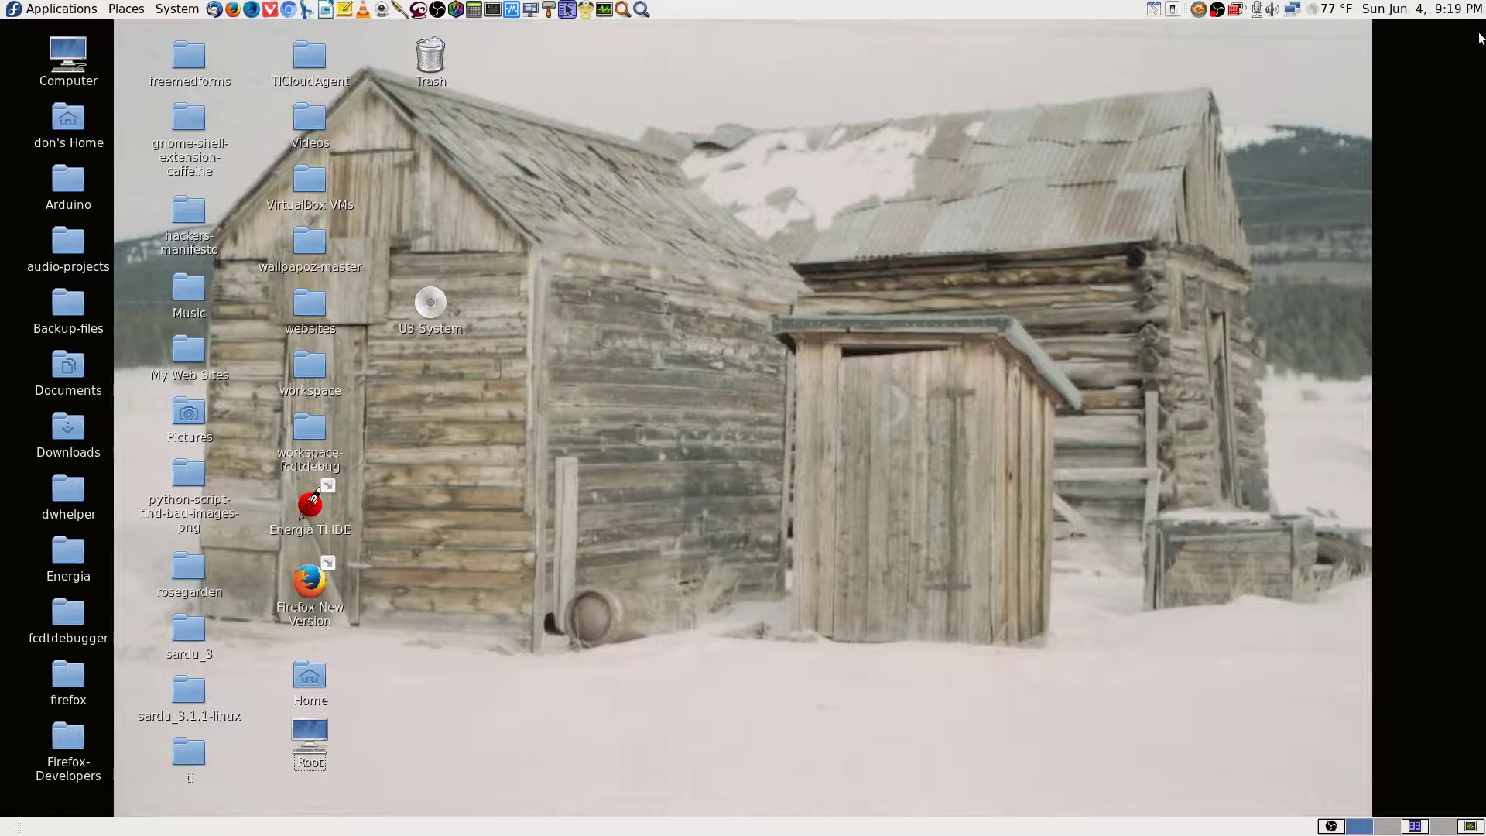
left_click(1418, 826)
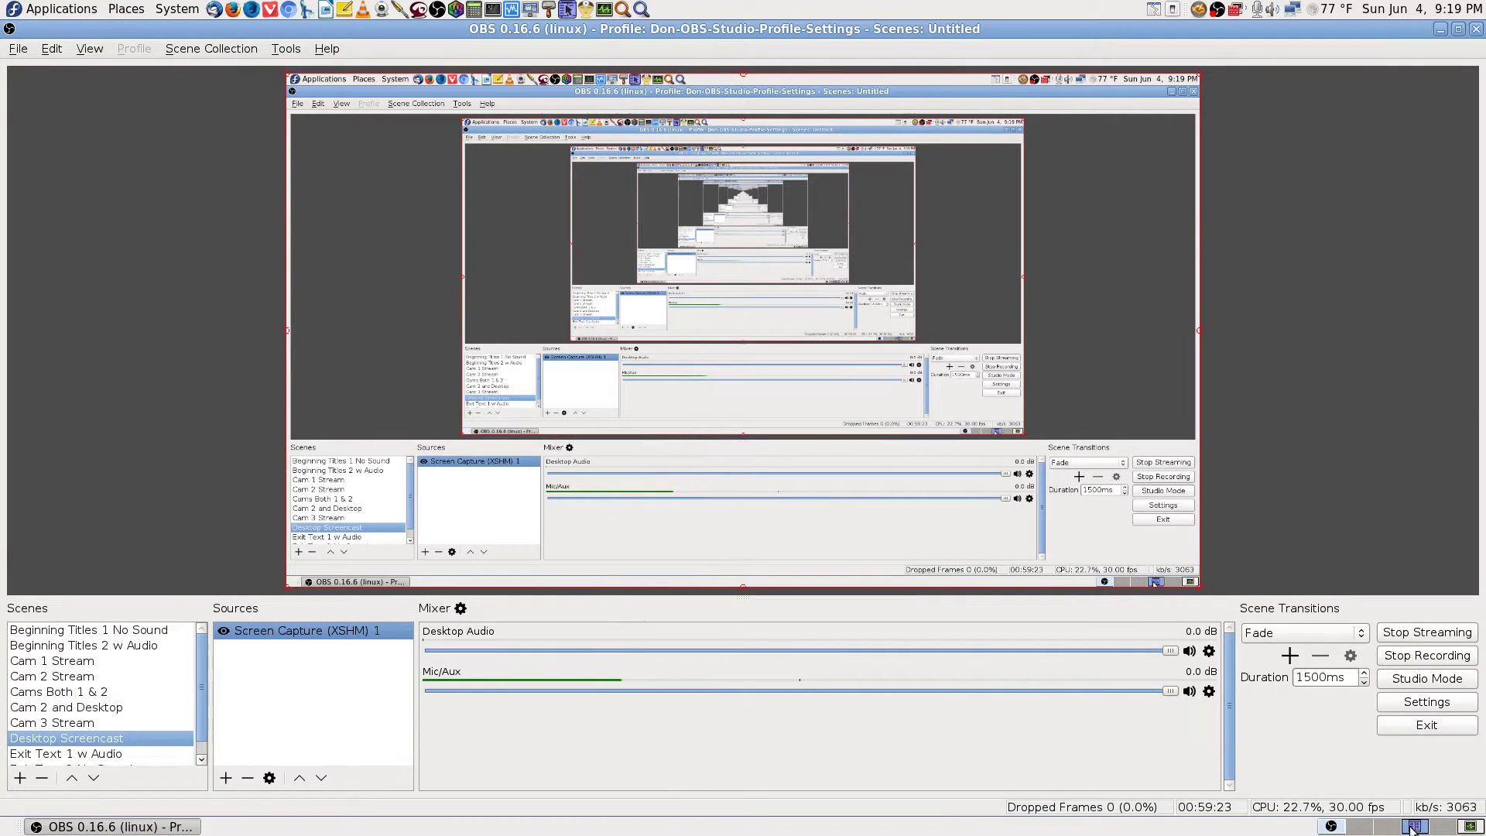
left_click(1413, 828)
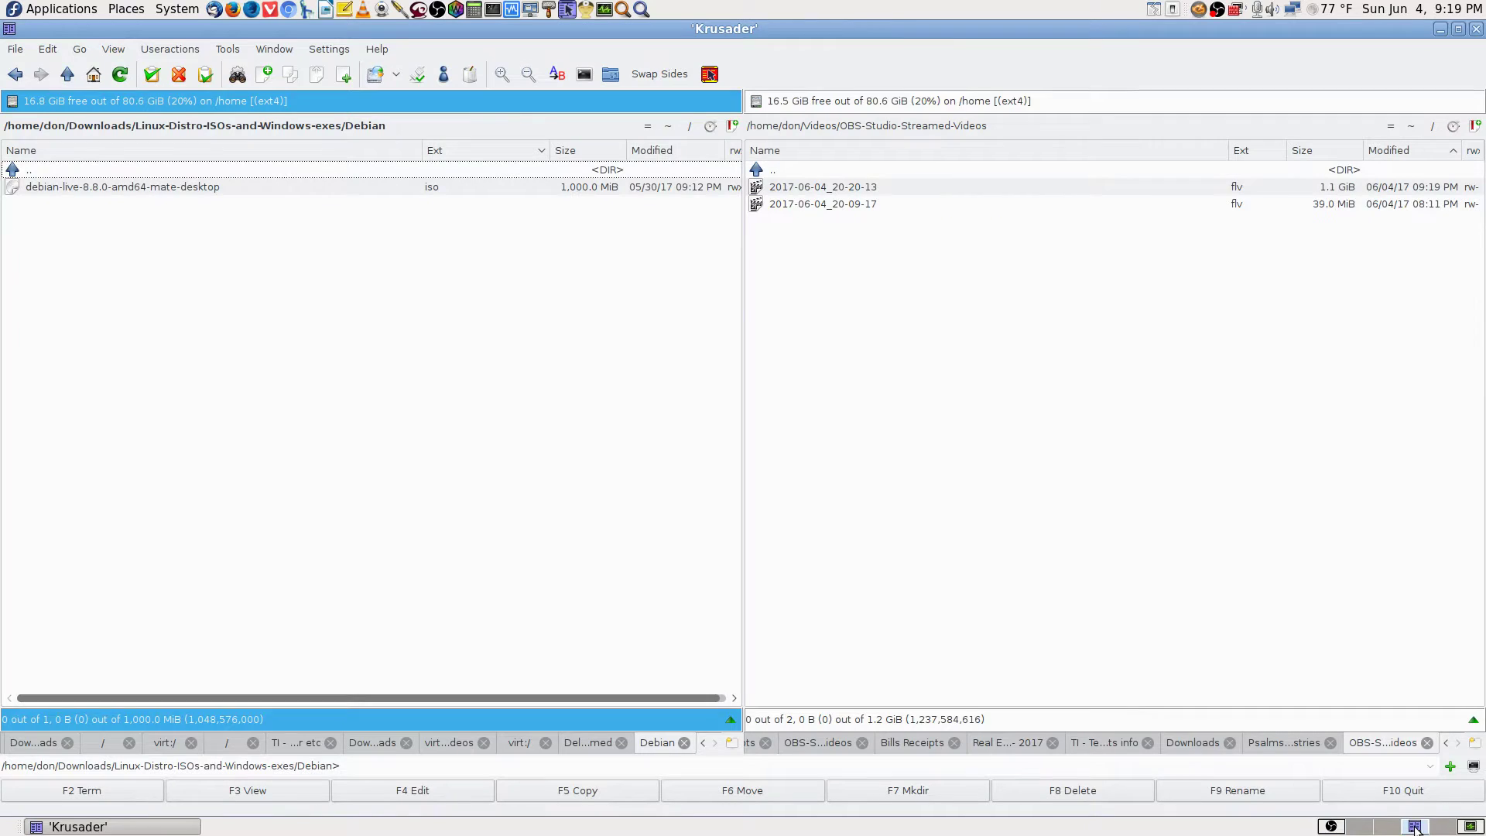
left_click(1361, 828)
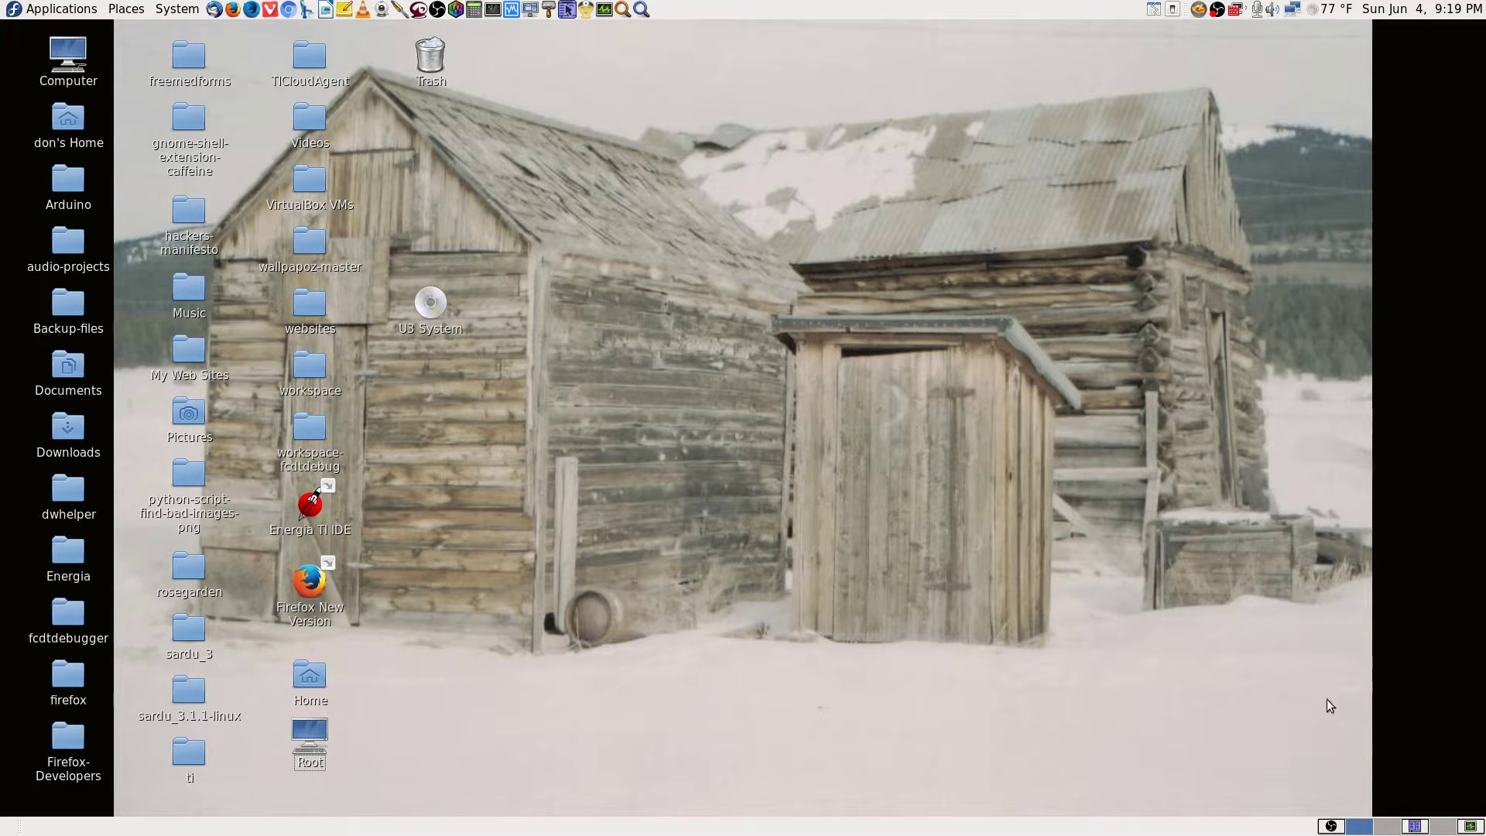
Launch UNetbootin as superuser by searching 'unet' and entering the root password, placing it top right.
left_click(642, 10)
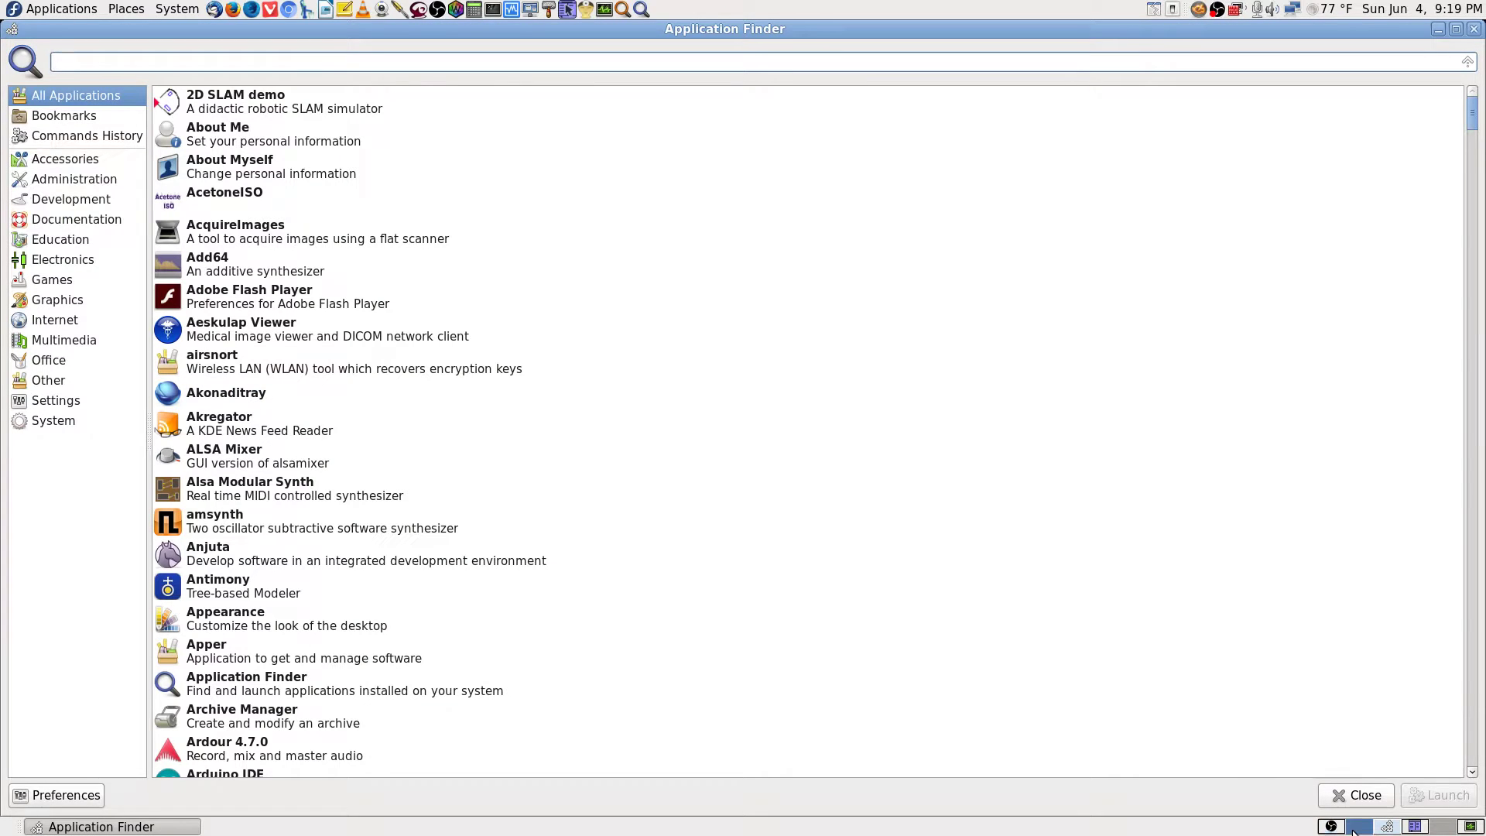
type("unet")
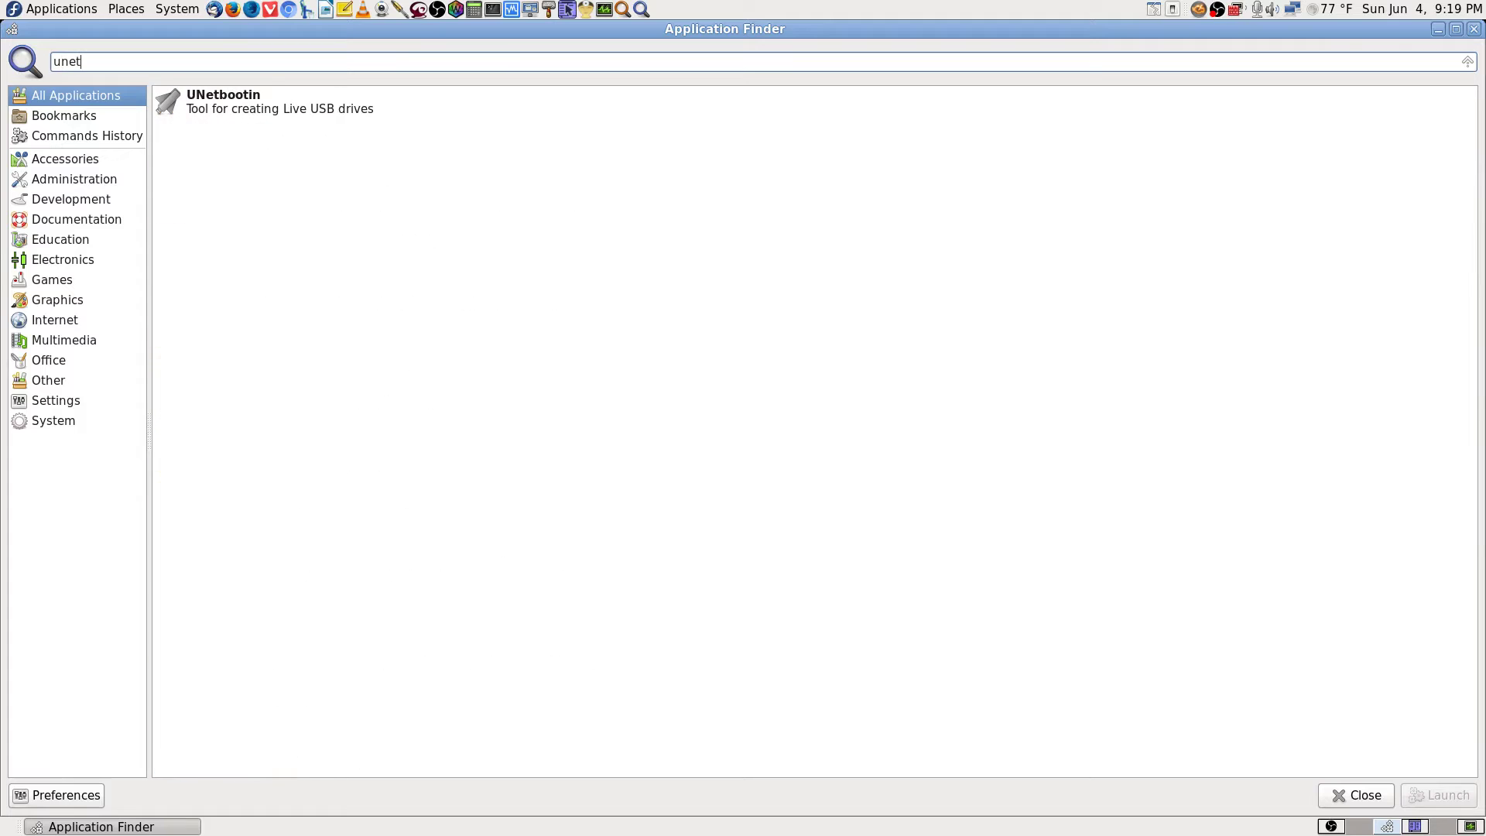
key("Return")
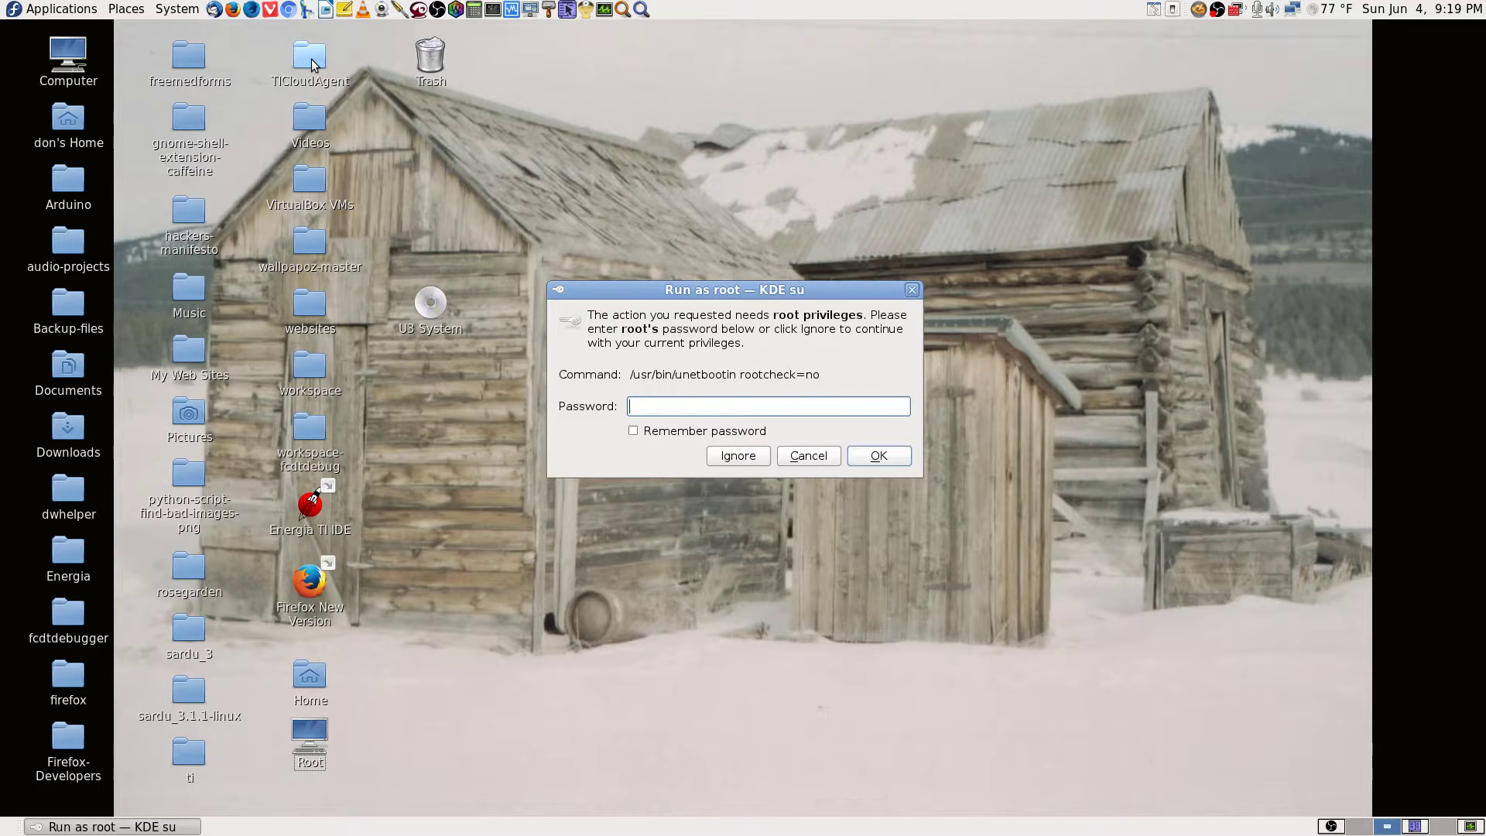
type("••")
key("Return")
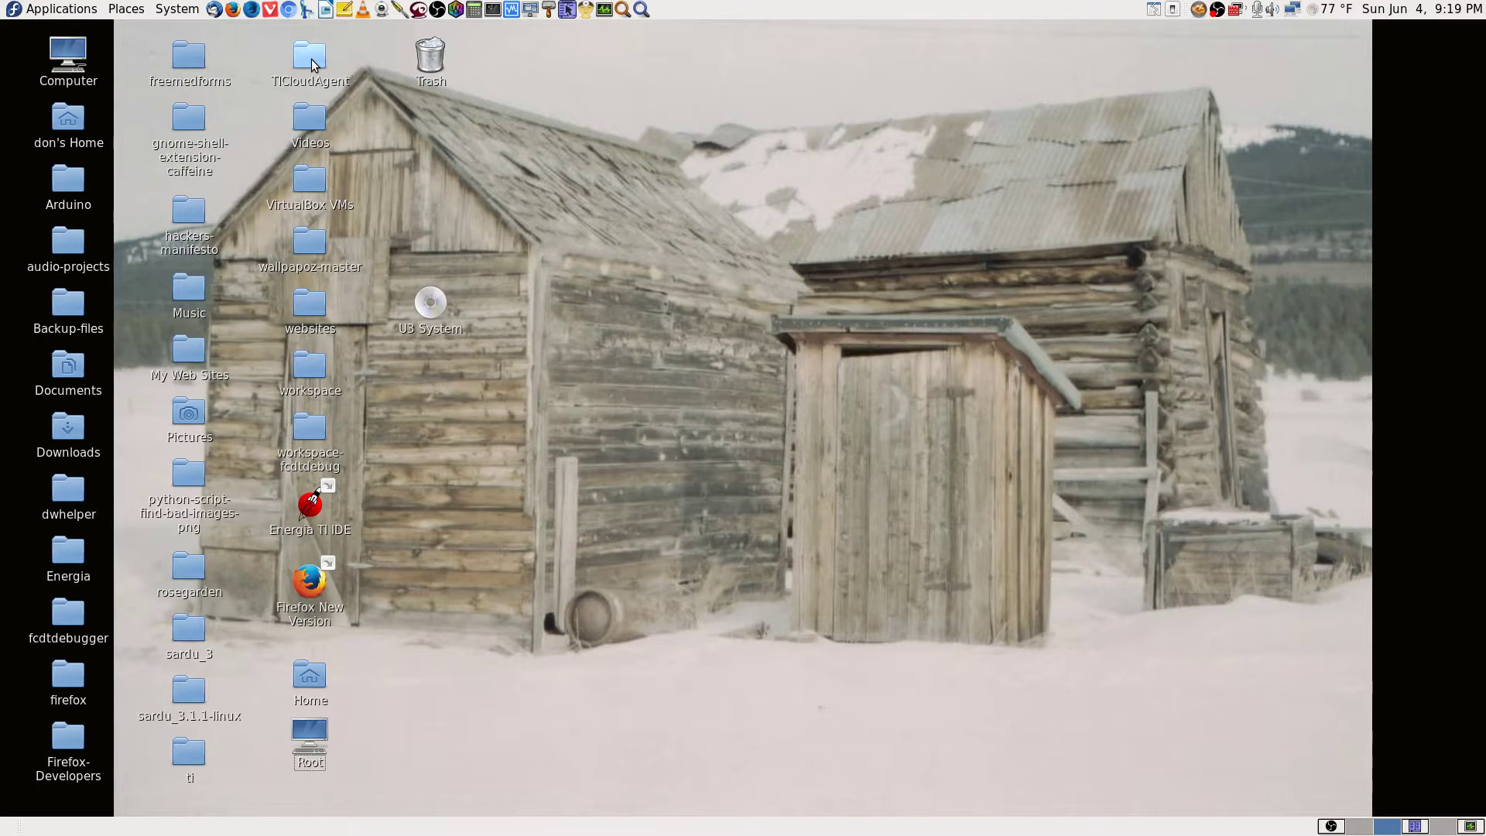
left_click_drag(438, 96, 1388, 33)
left_click(425, 332)
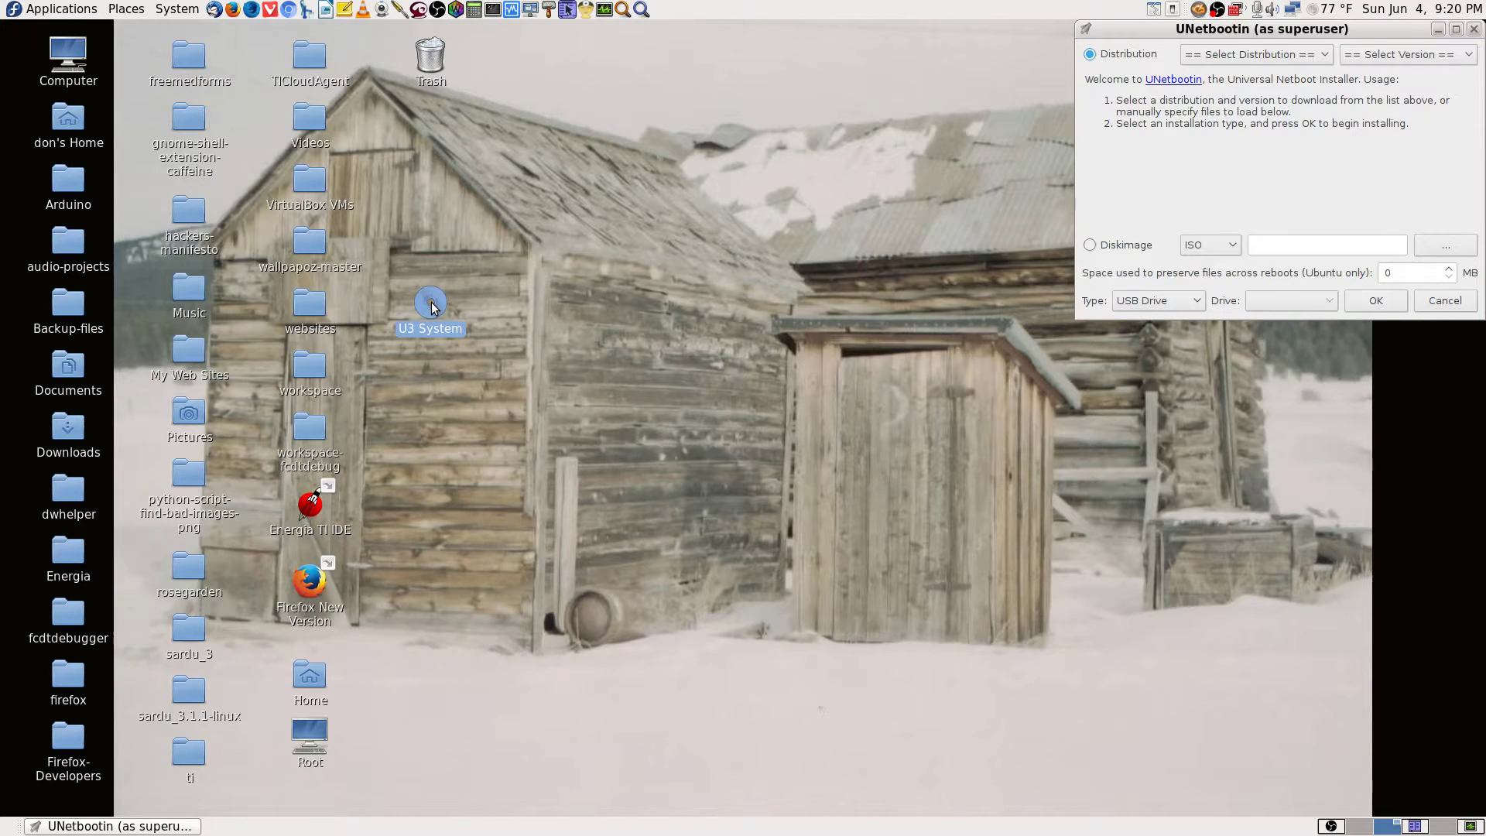
Drag the UNetbootin window from the right edge to the centre of the screen.
left_click(836, 290)
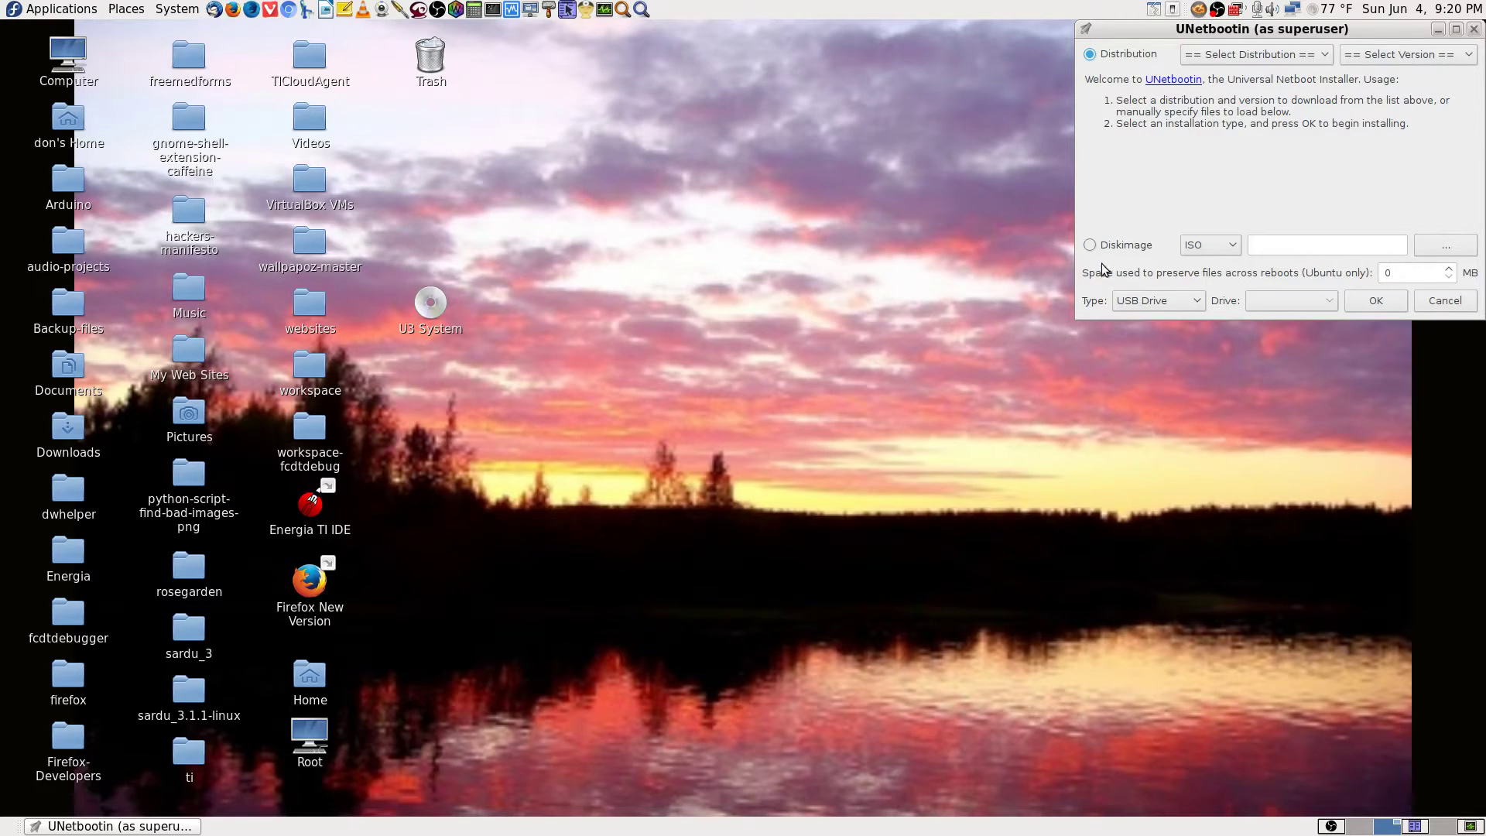
left_click(1307, 29)
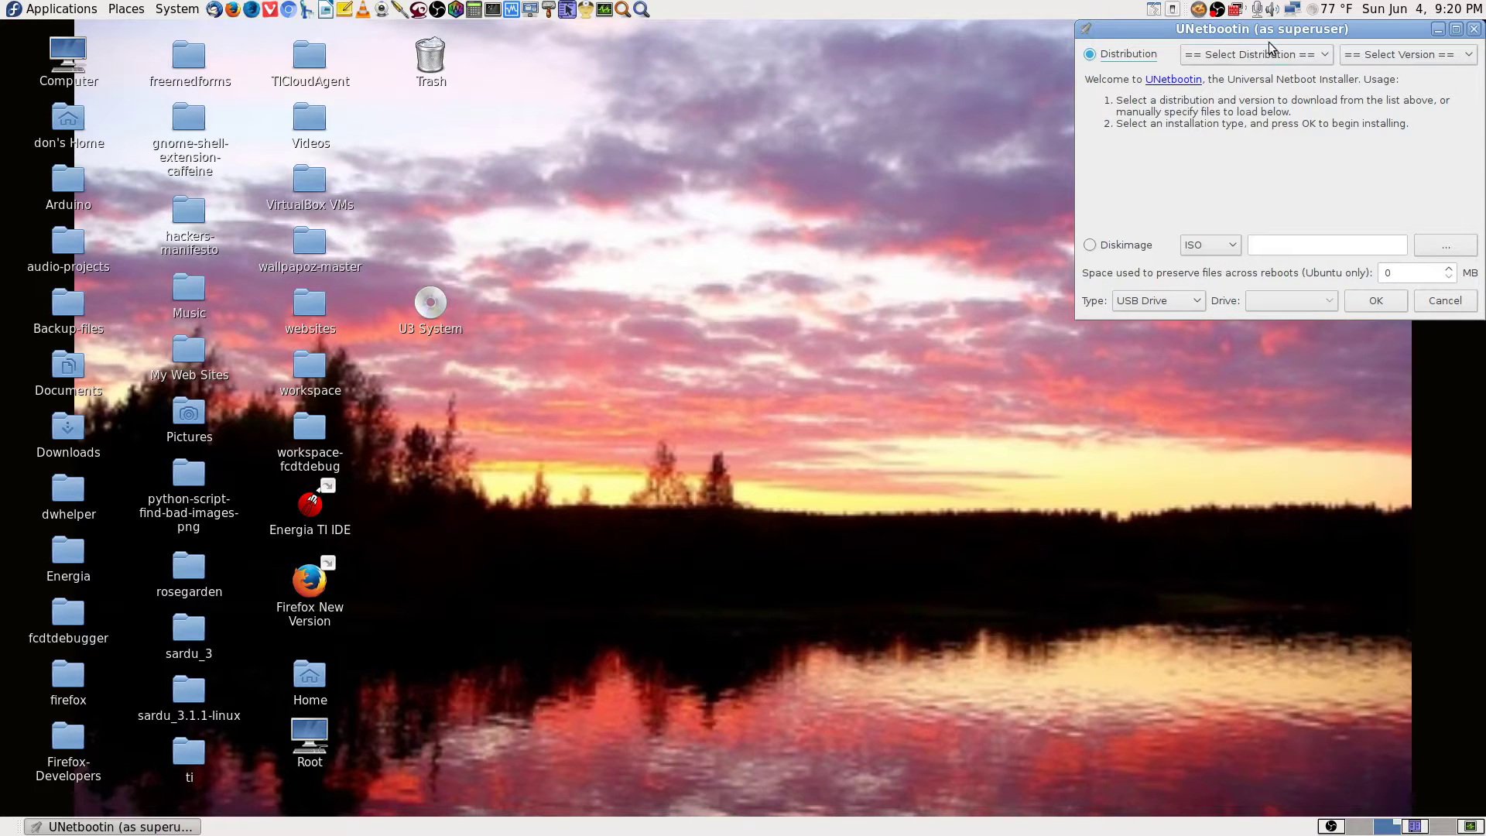
left_click_drag(1286, 29, 794, 29)
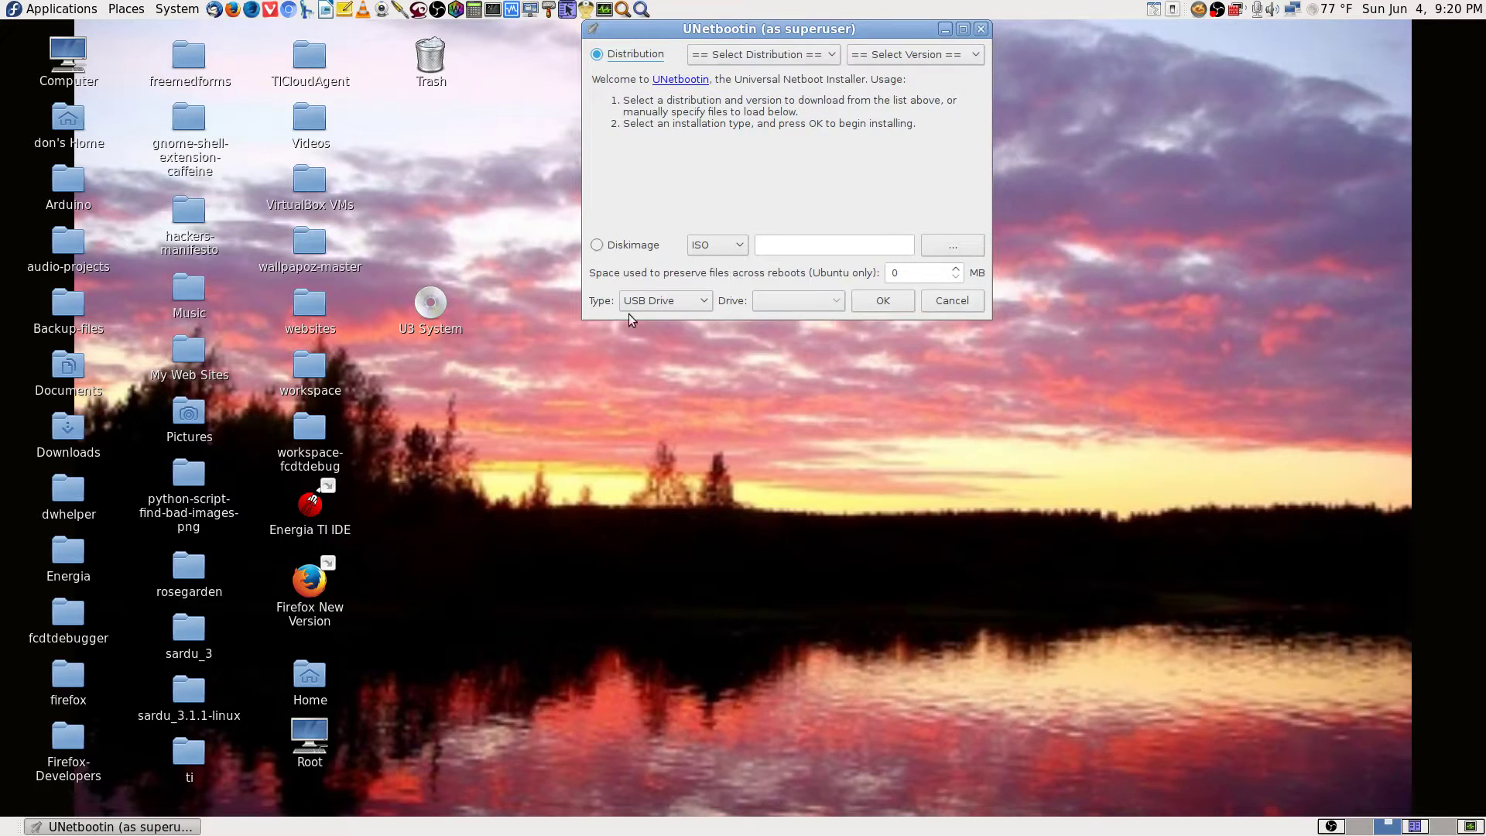
Choose Diskimage as the source, find no USB drive listed, and cancel UNetbootin.
left_click(598, 244)
left_click(598, 246)
left_click(696, 302)
left_click(664, 308)
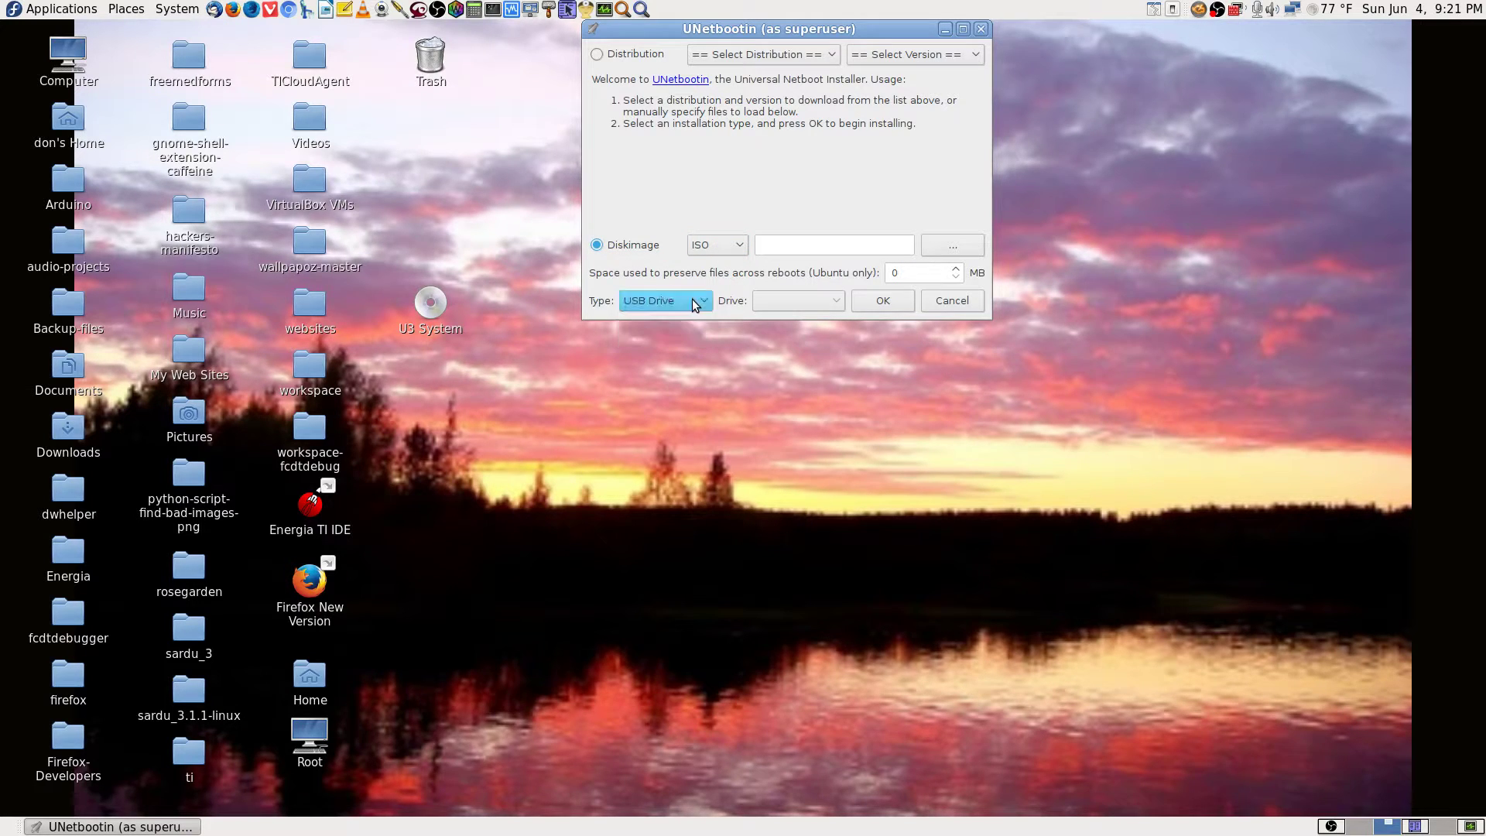
left_click(836, 305)
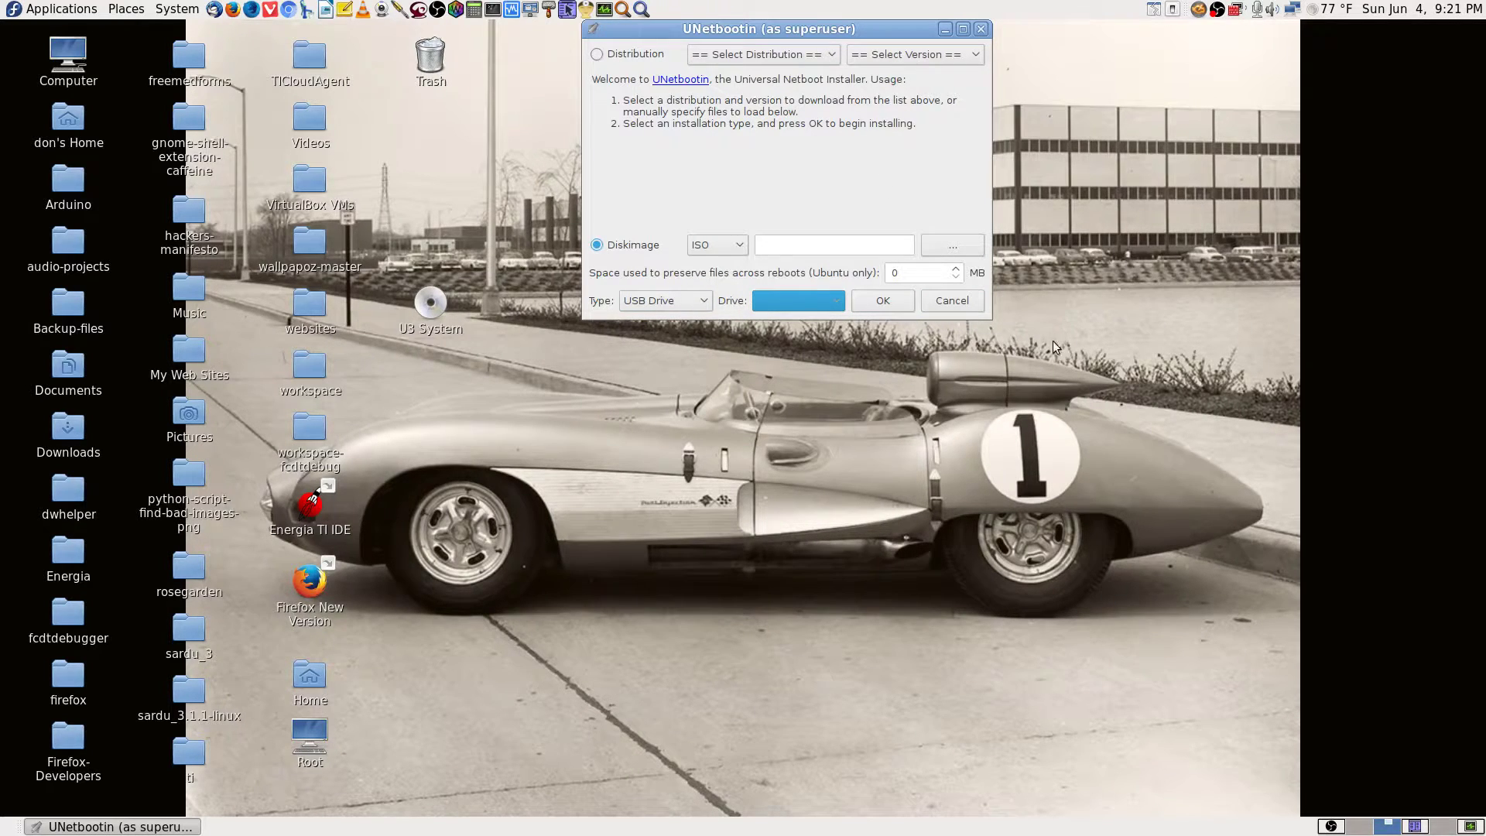
left_click(952, 300)
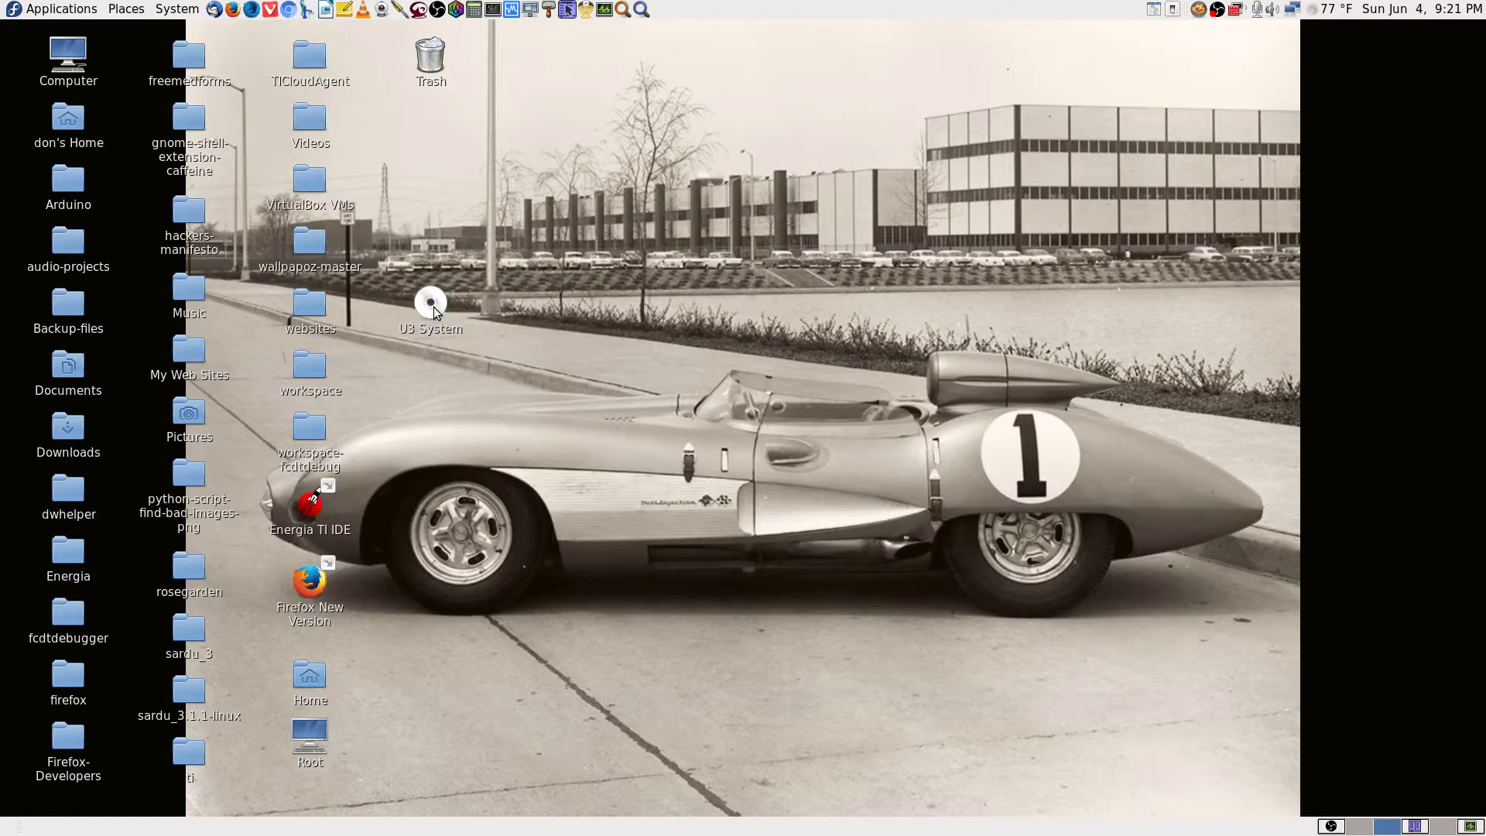
Launch GParted from Application Finder with 'gparted' and authenticate with the root password.
left_click(641, 10)
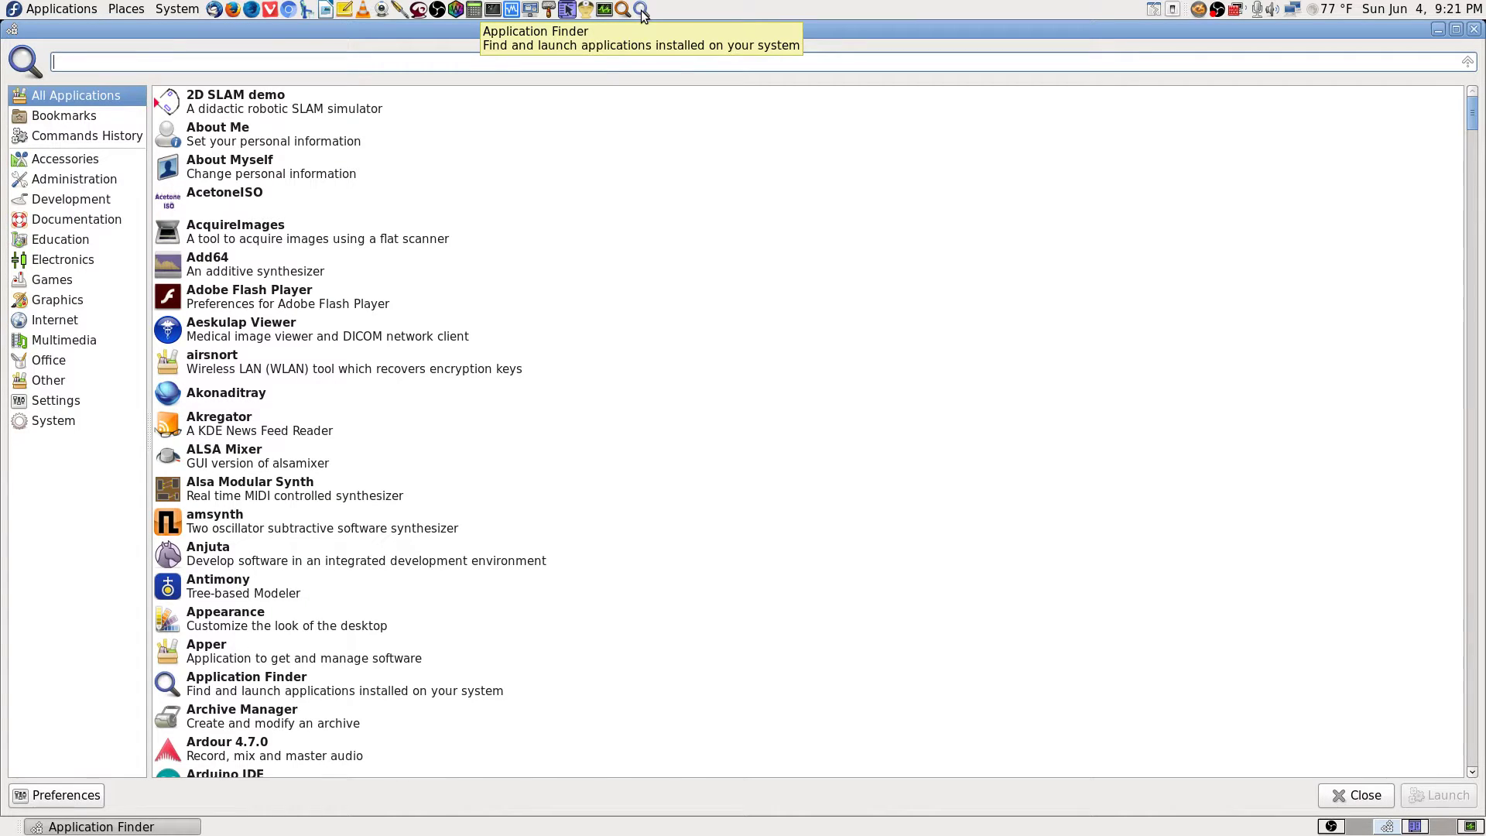
type("gparted")
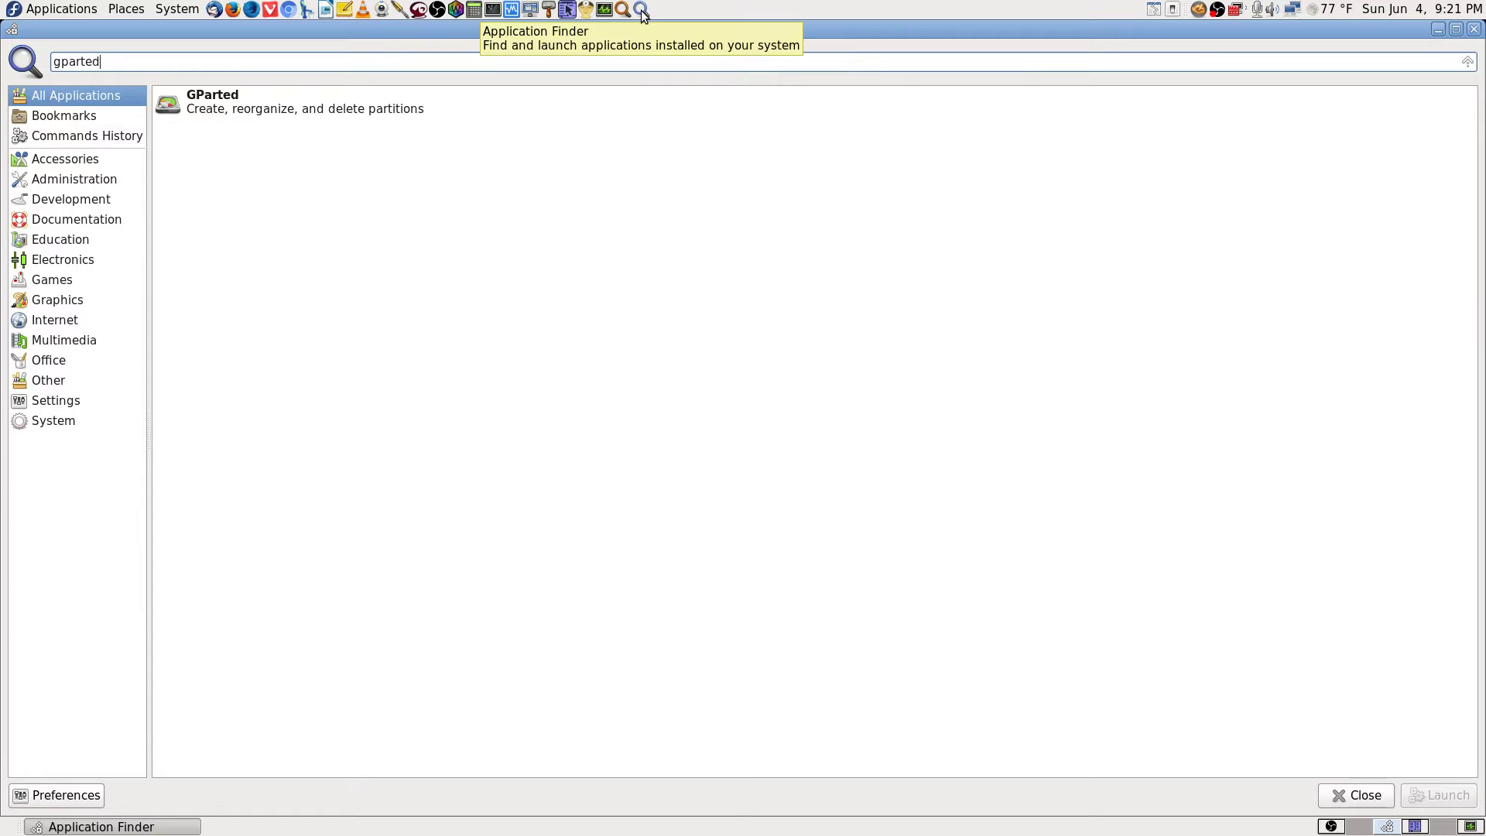
key("Return")
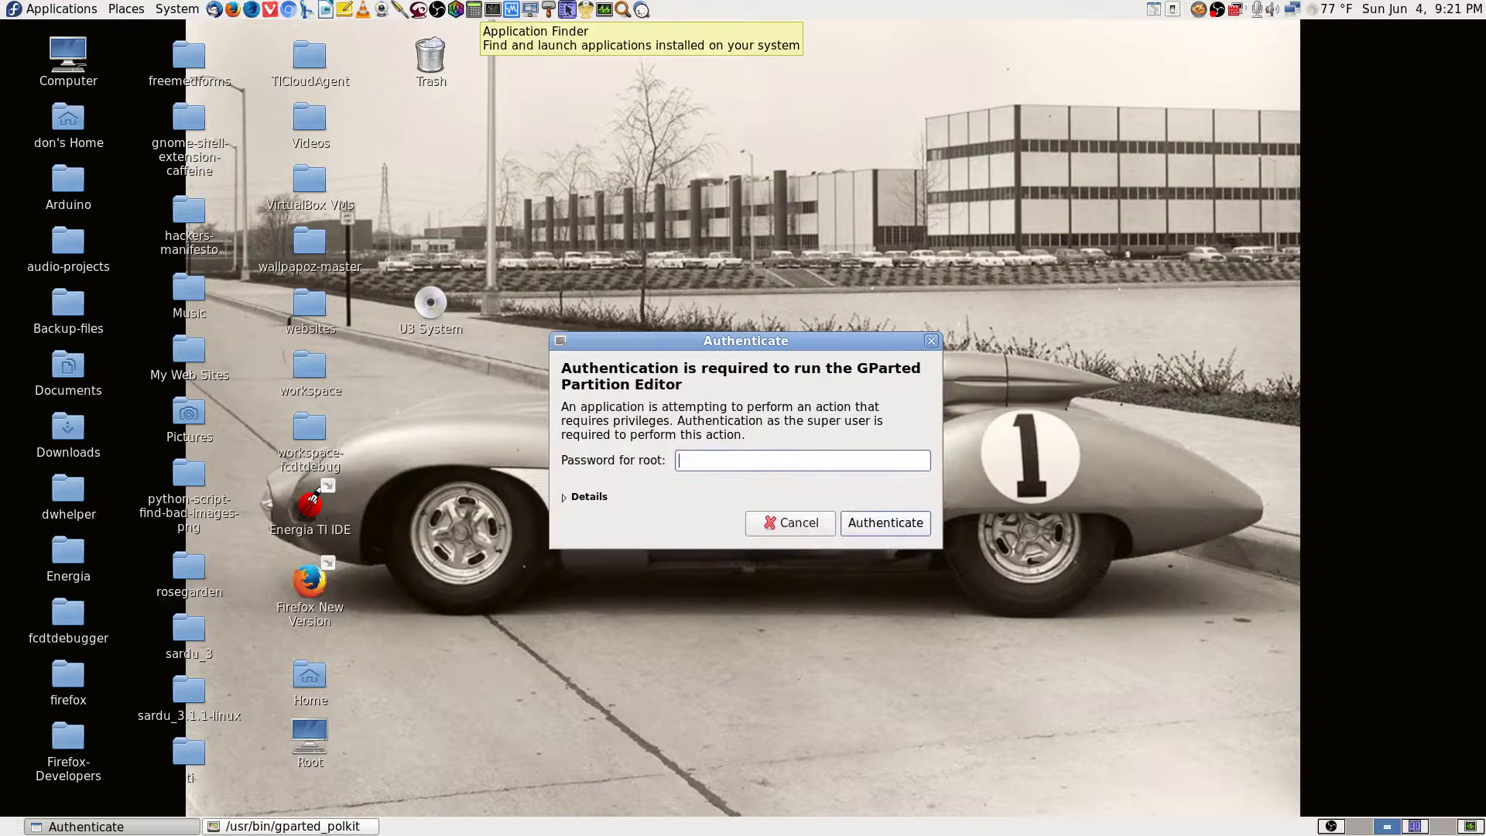
type("●●●●●●●●●●●●●●")
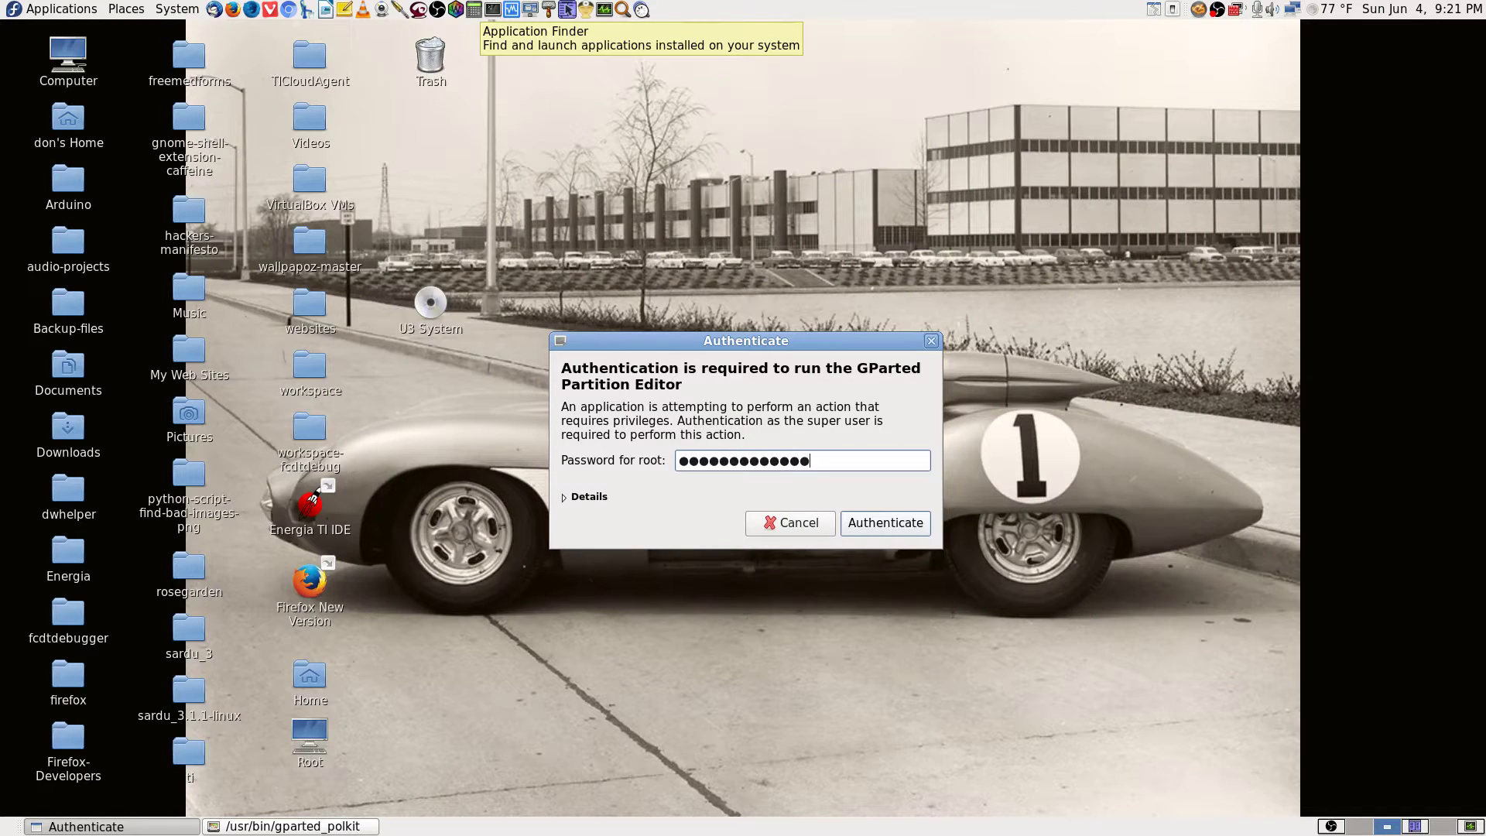
key("Return")
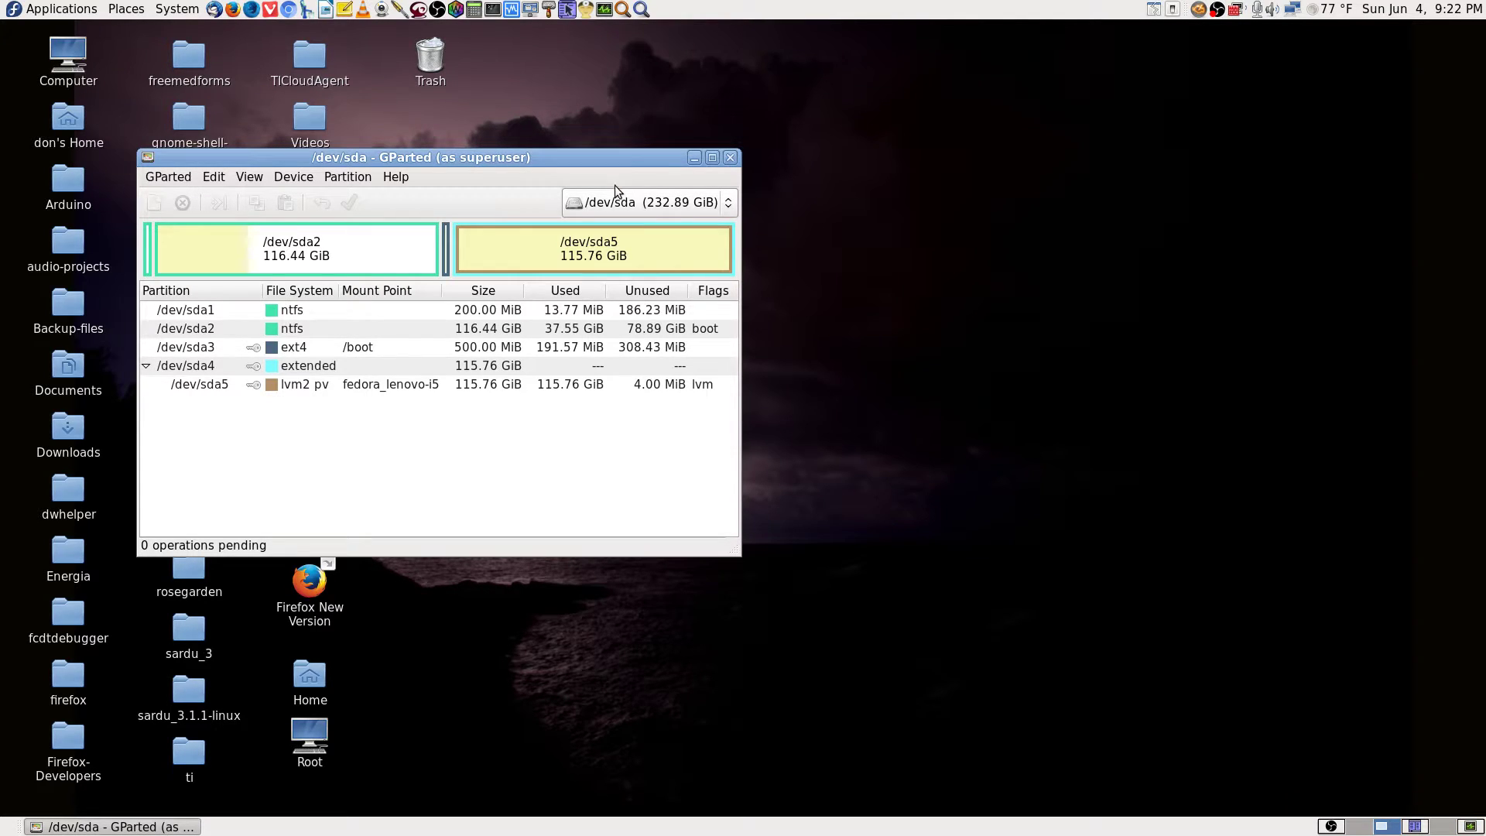
Maximize GParted and select the 1.86 GiB drive /dev/sdc from the device list.
left_click_drag(624, 160, 1082, 31)
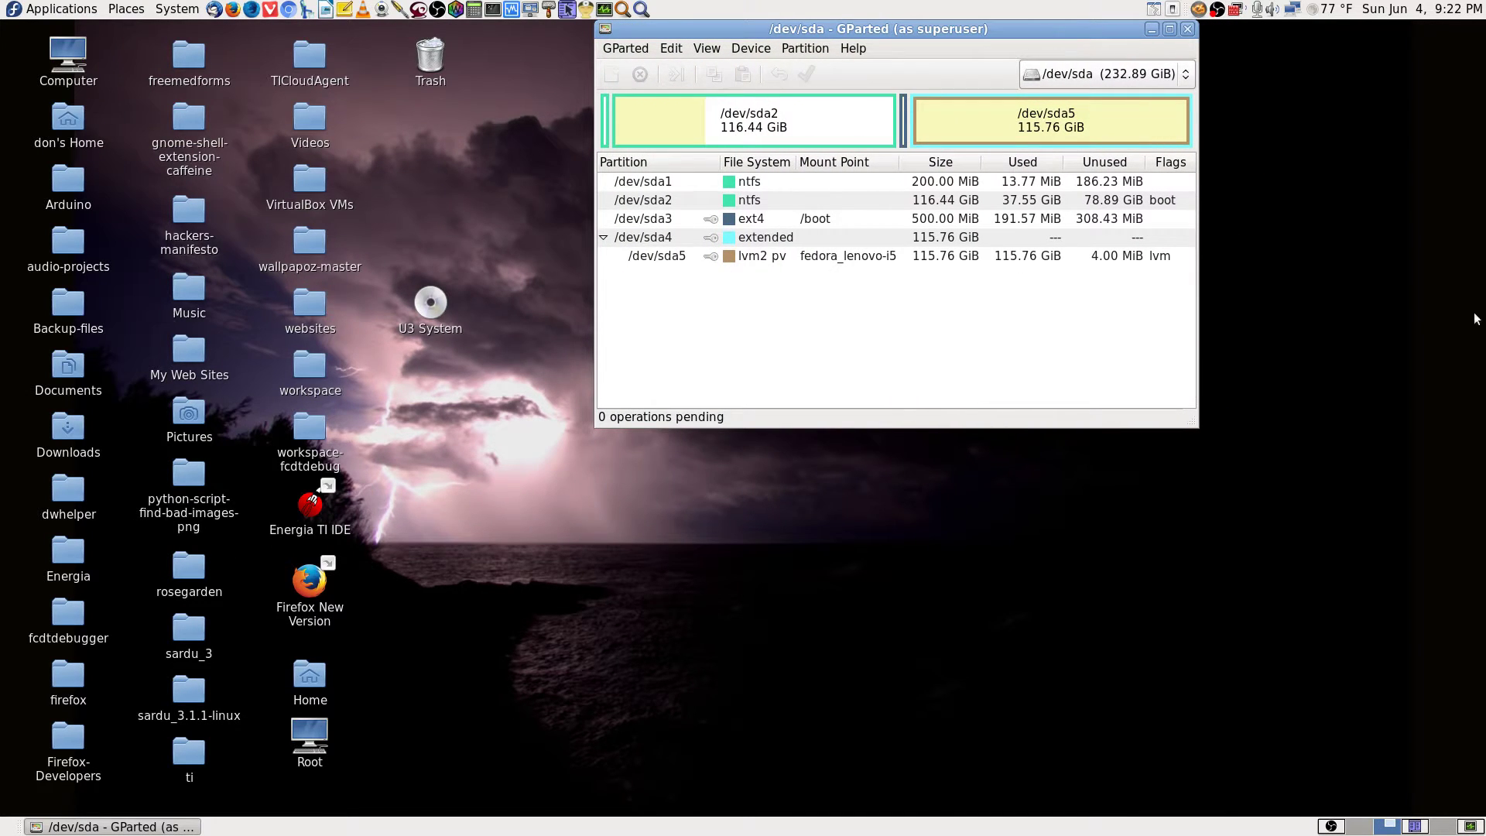
left_click(1169, 30)
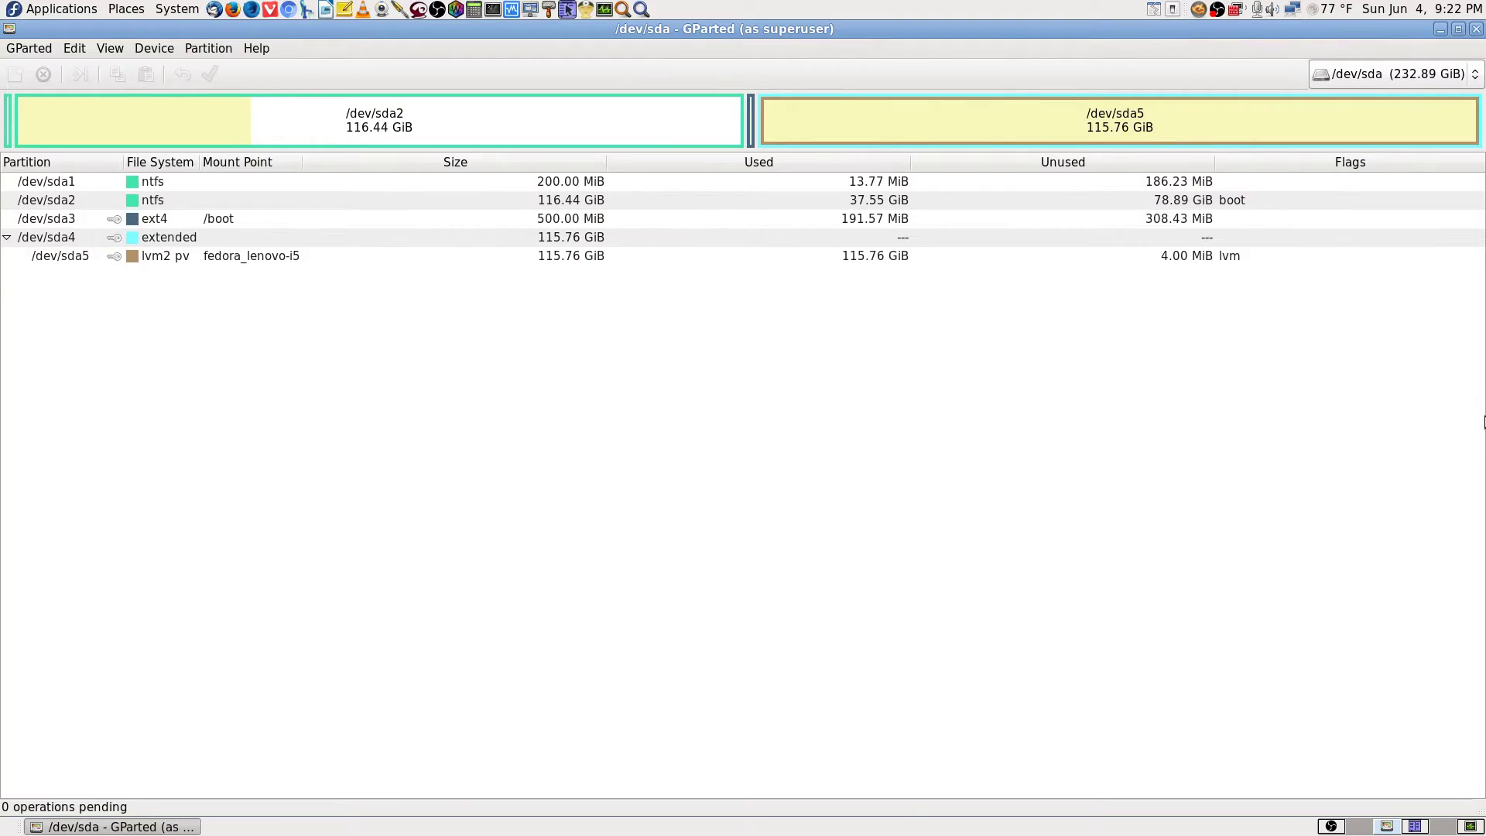
left_click(1415, 73)
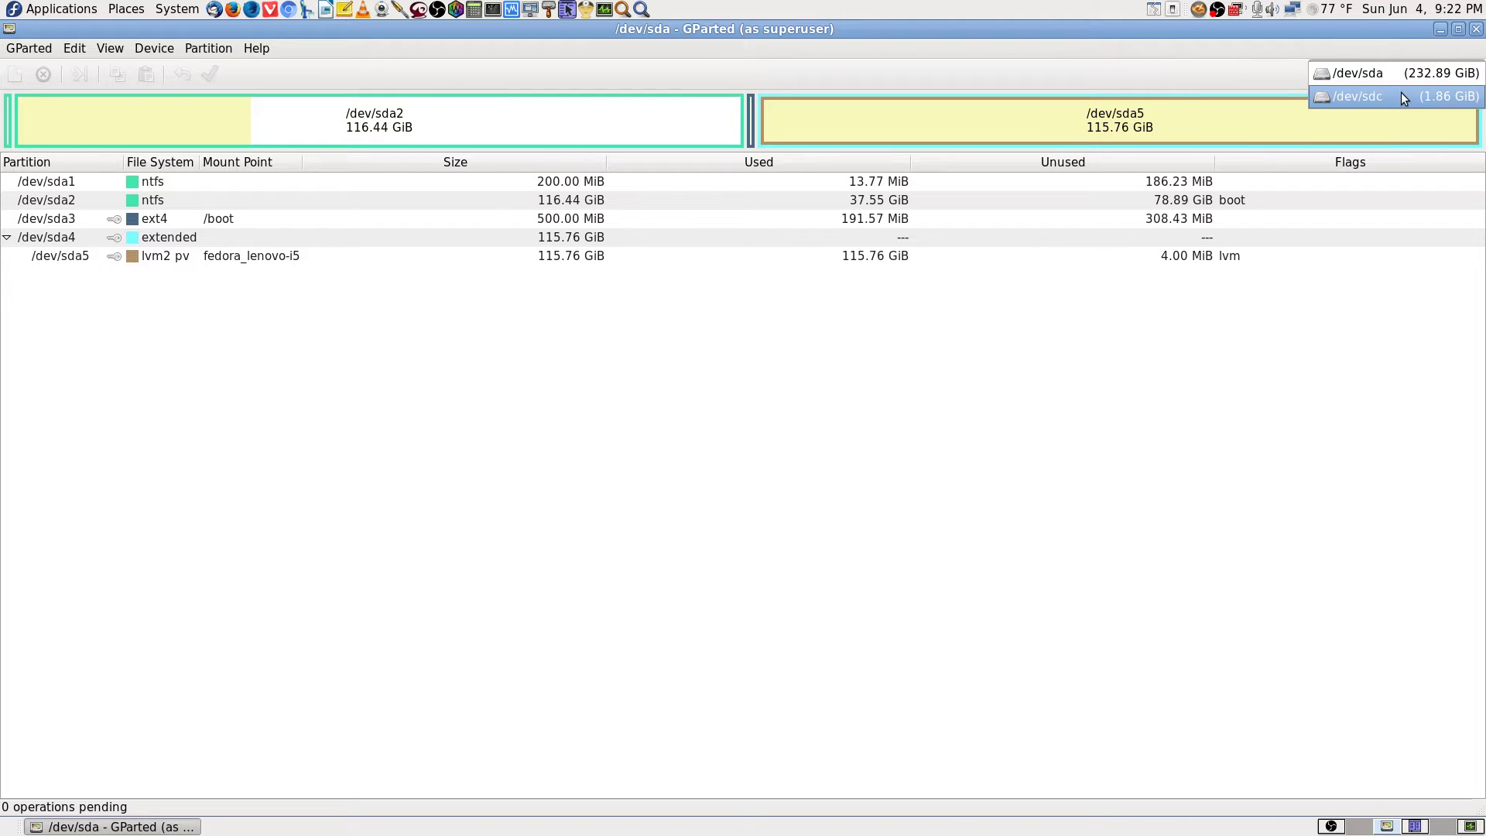
left_click(1390, 74)
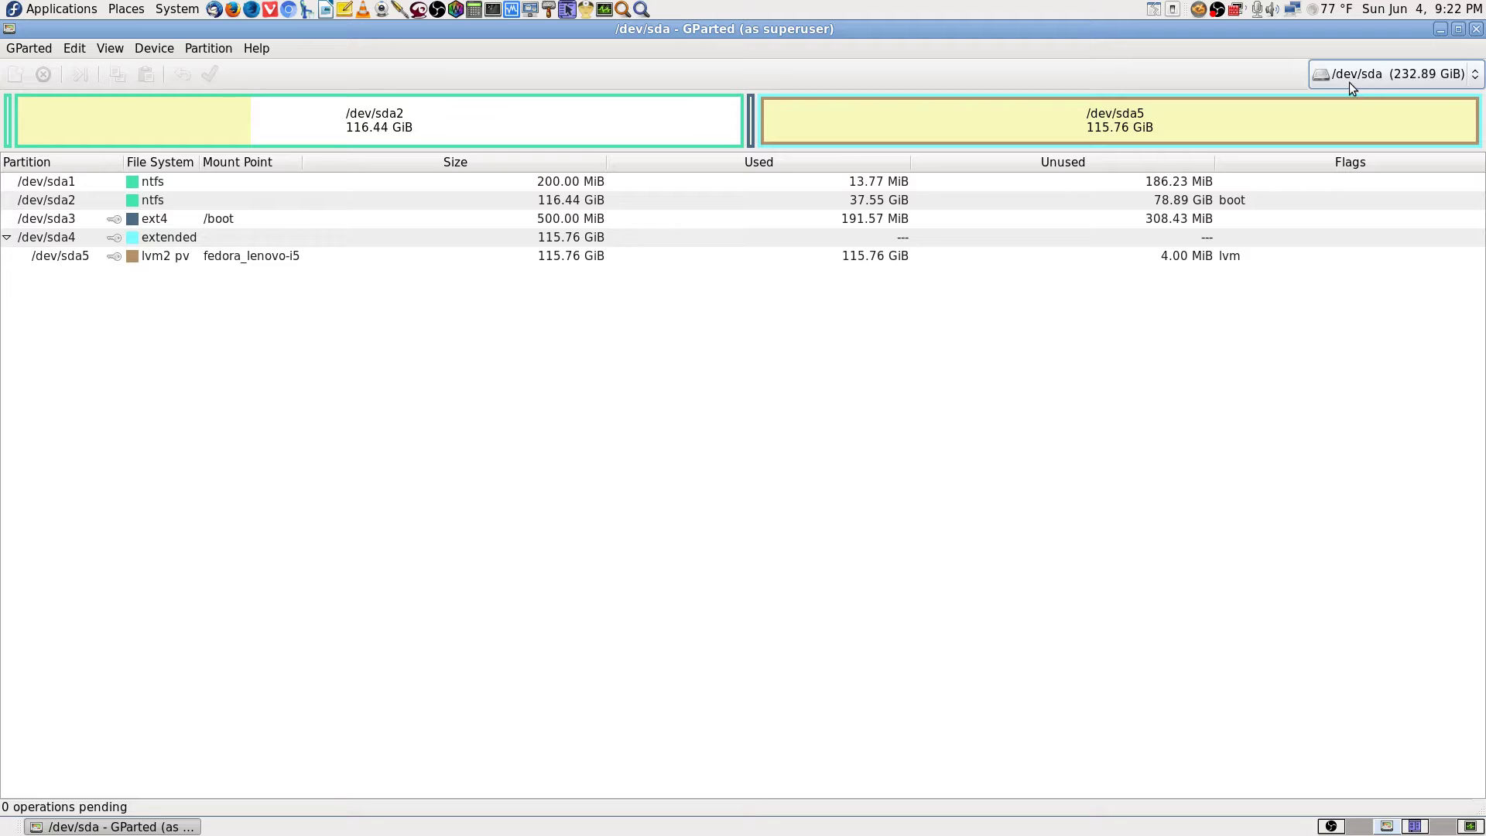
left_click(1422, 75)
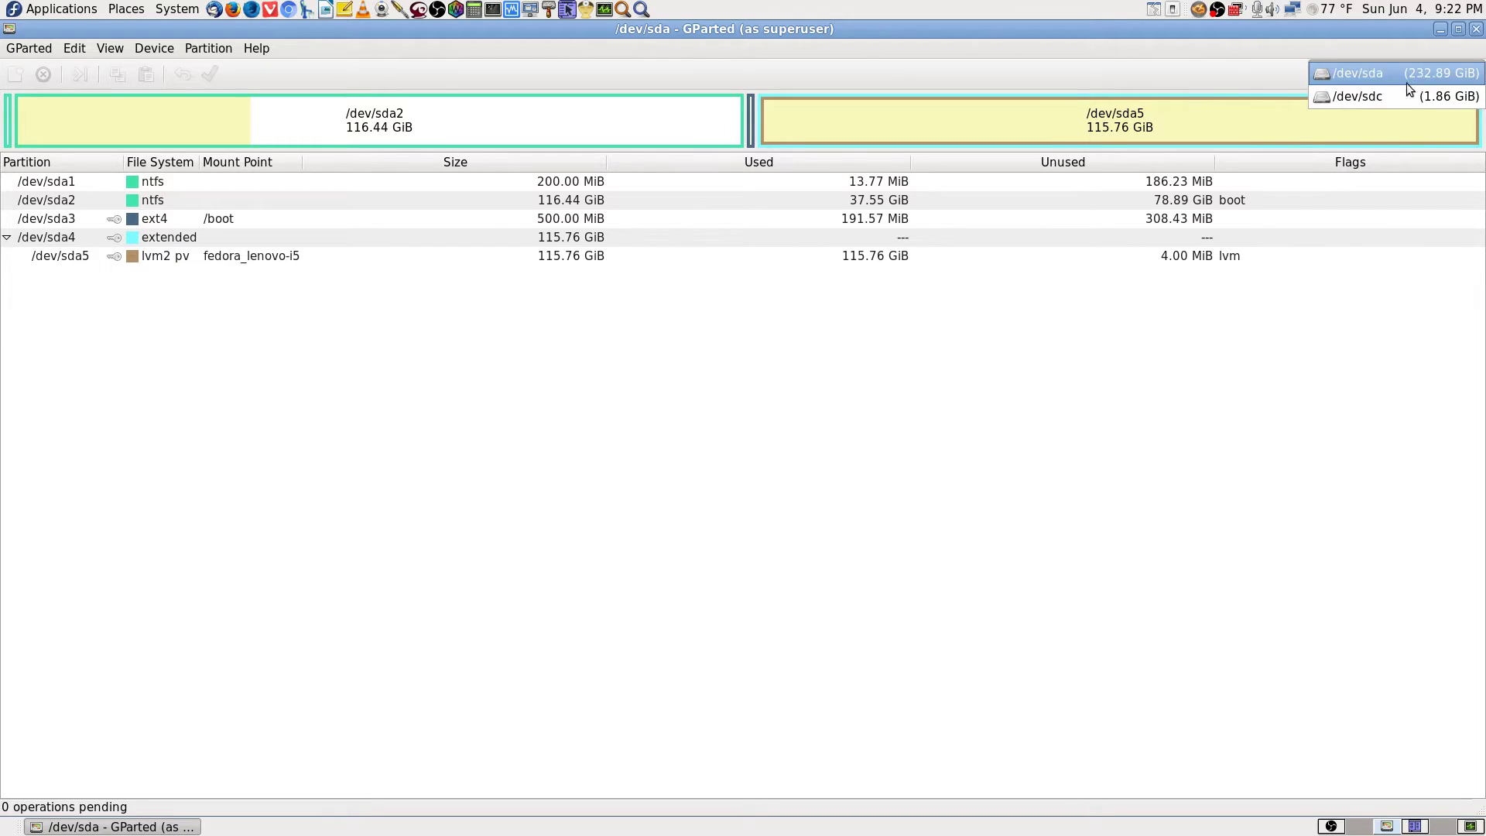
left_click(1362, 94)
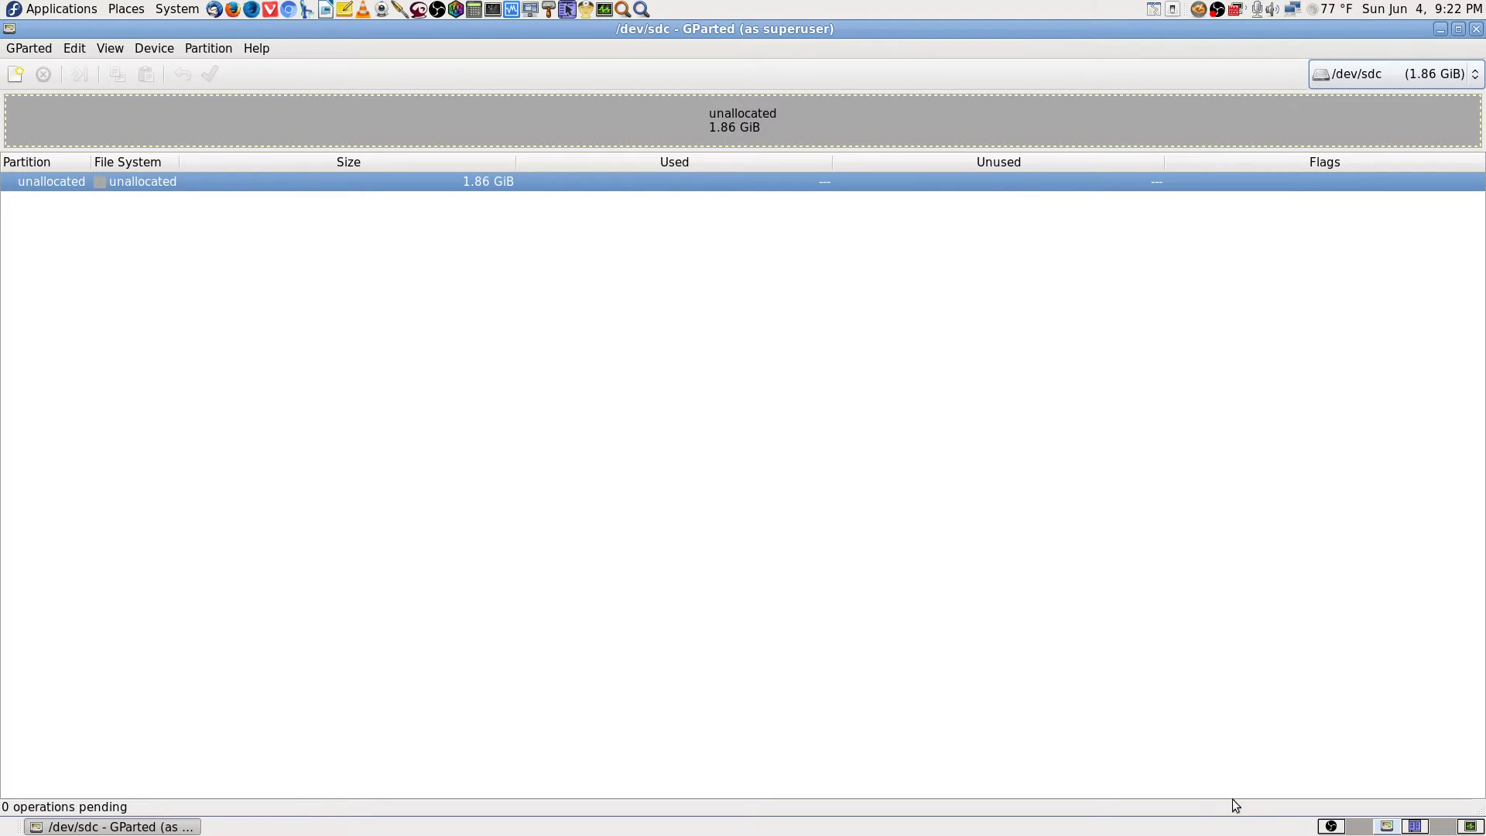
Glance at the empty desktop workspace twice and return to GParted each time.
left_click(1360, 827)
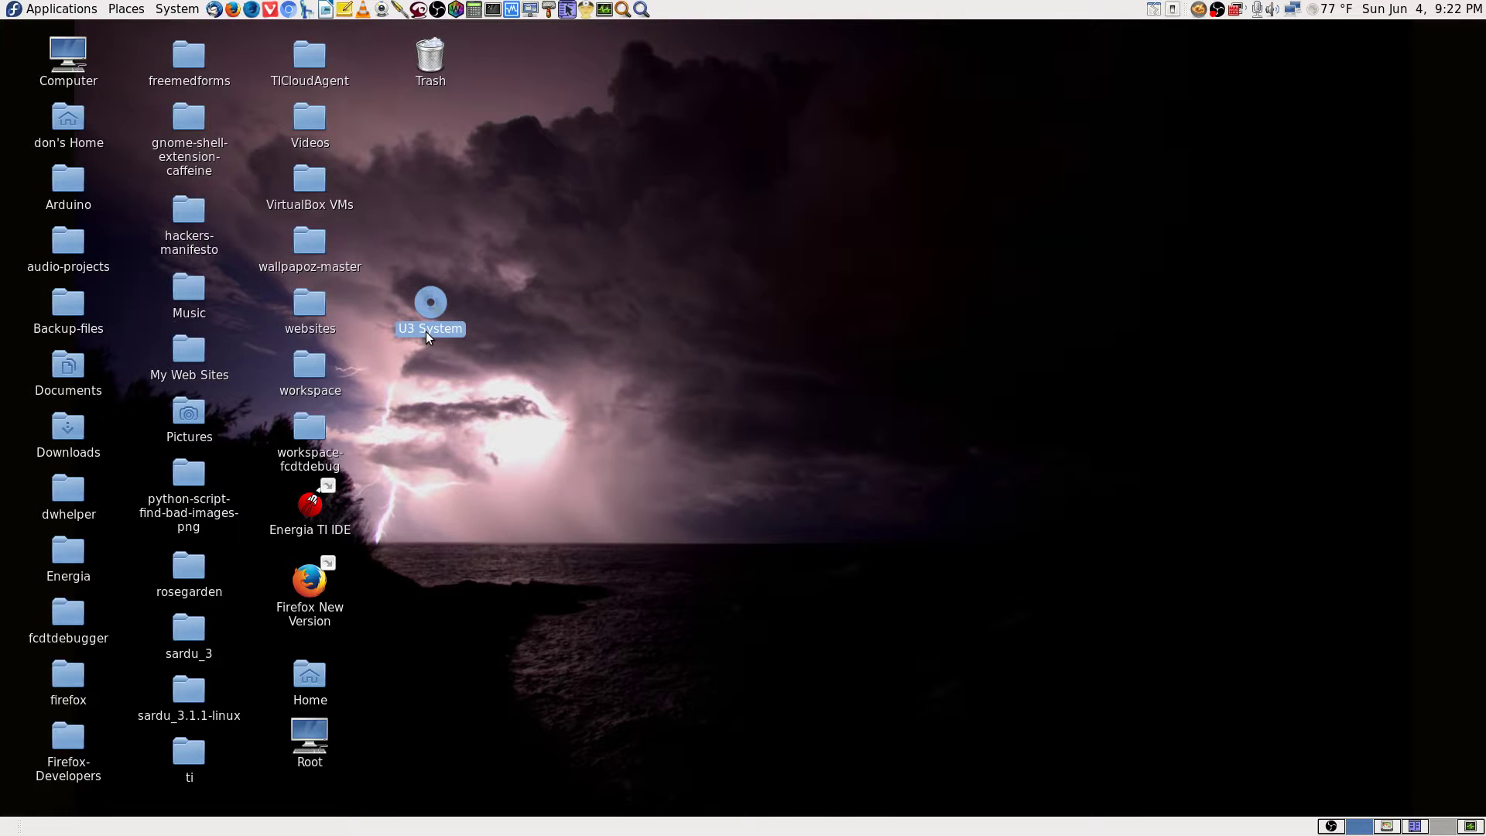
left_click(1386, 827)
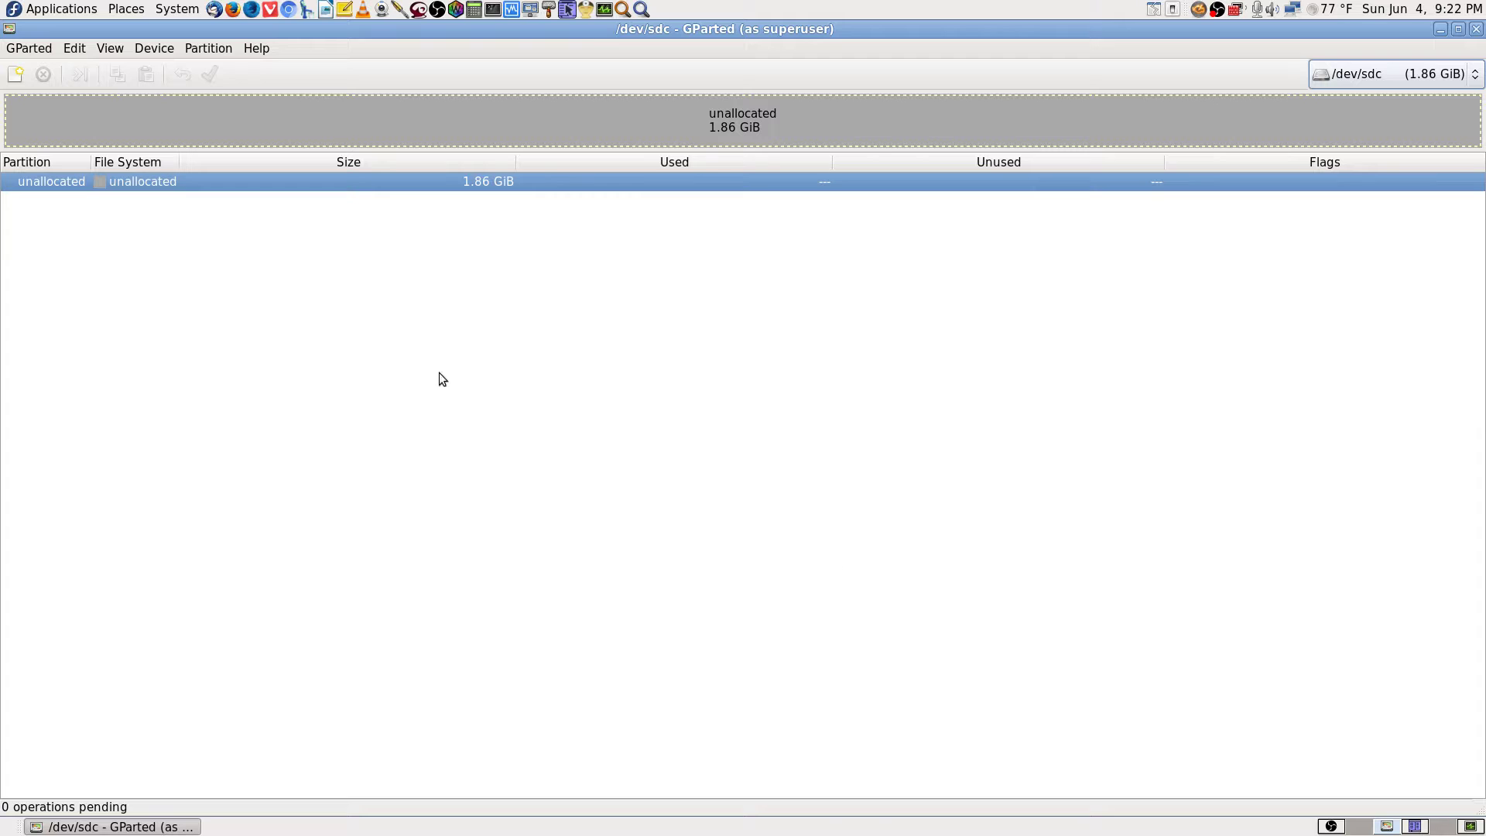
left_click(1360, 827)
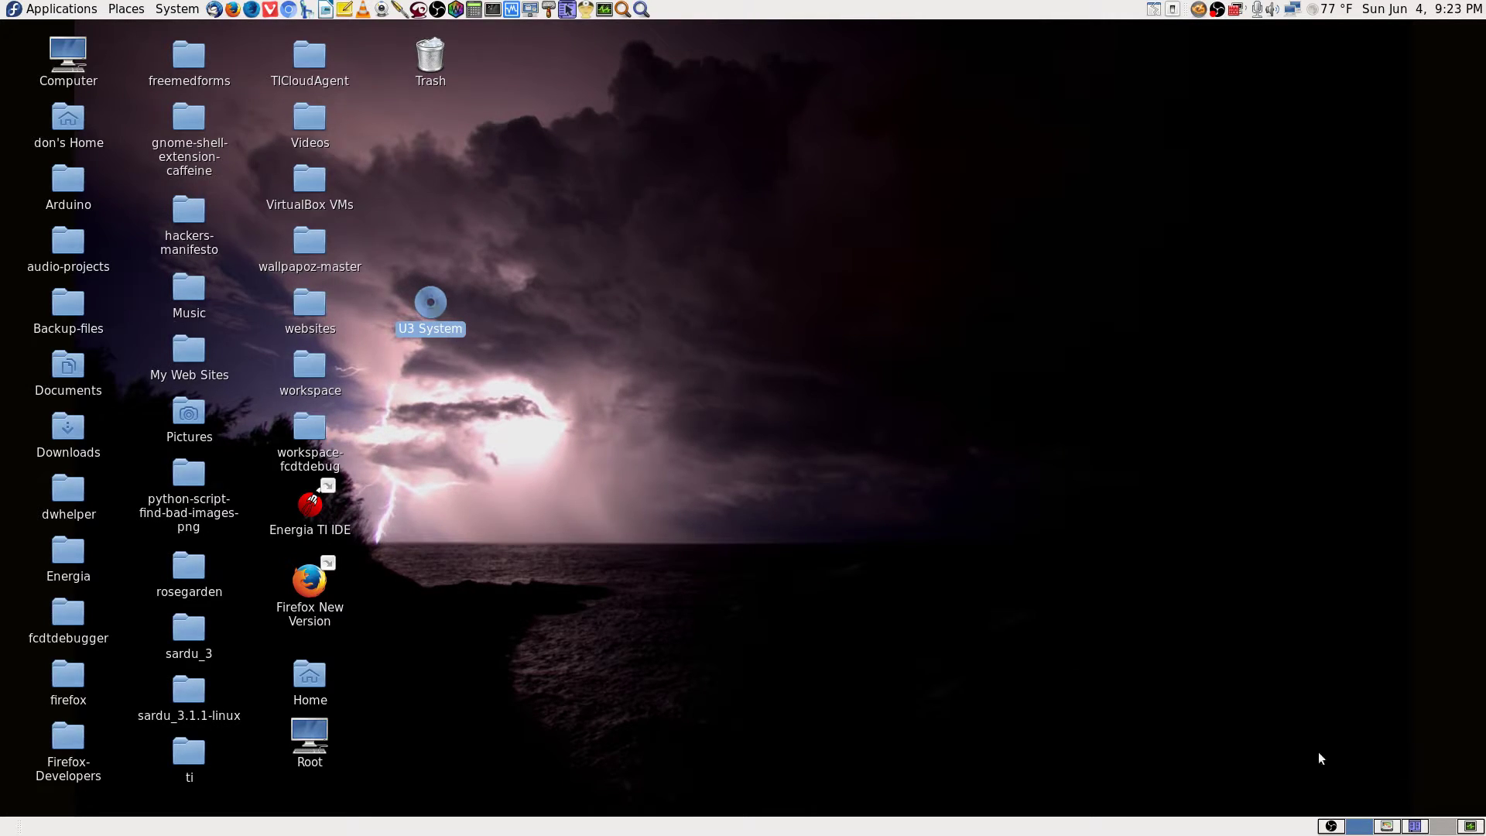
left_click(1388, 826)
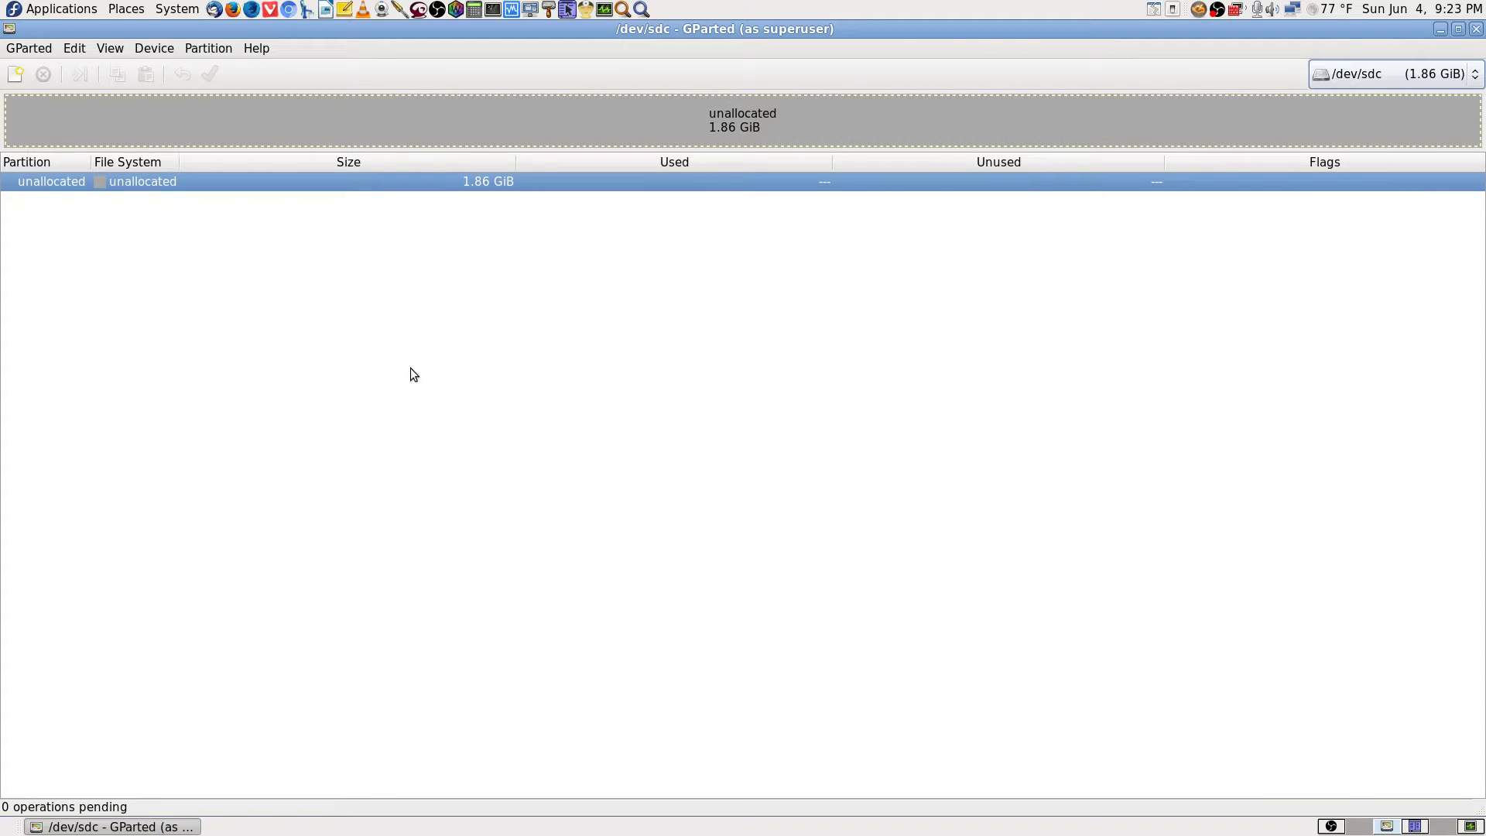
left_click(1360, 826)
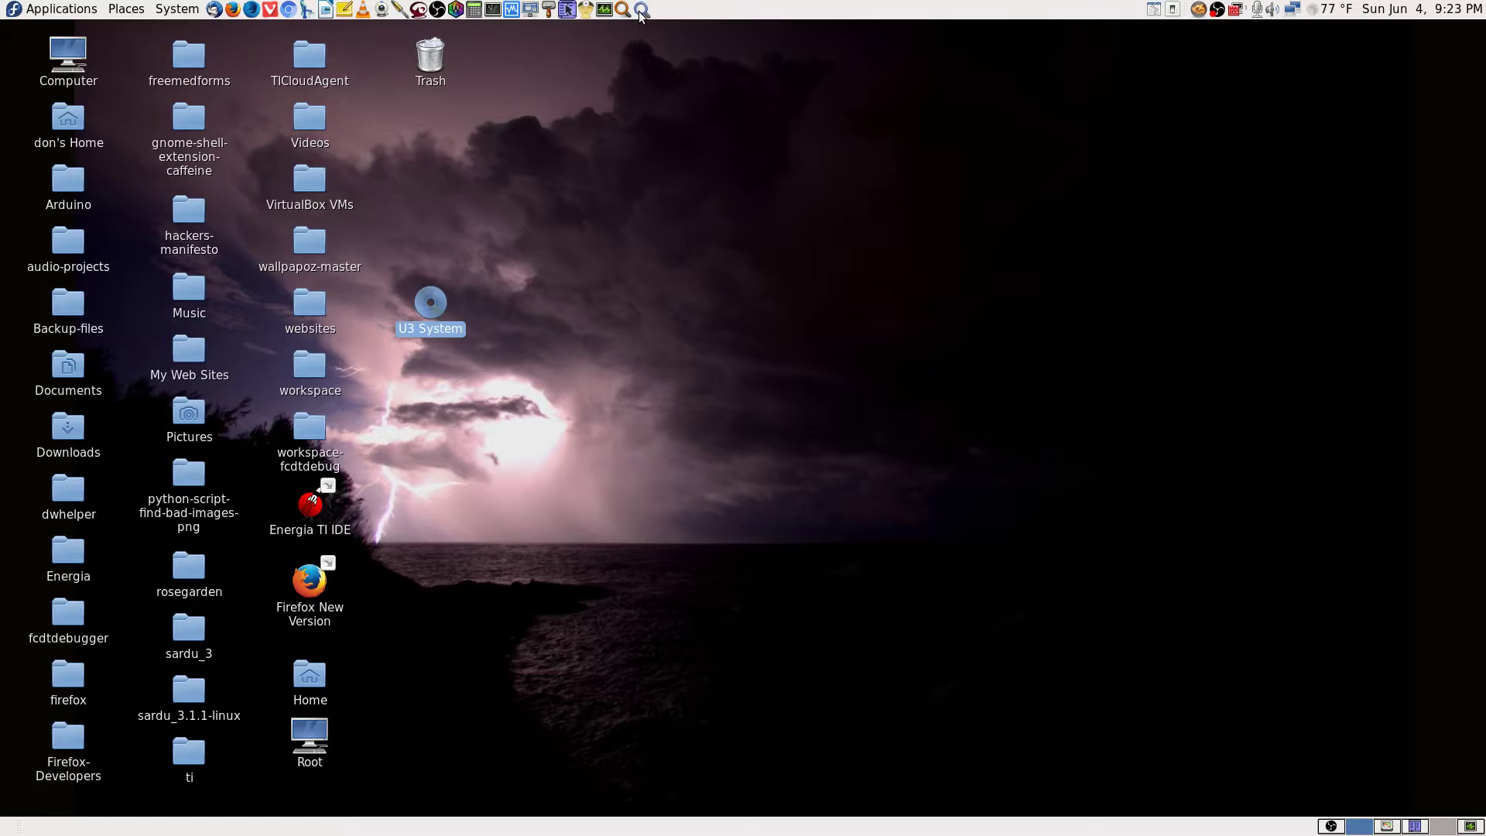
left_click(641, 9)
type("disk")
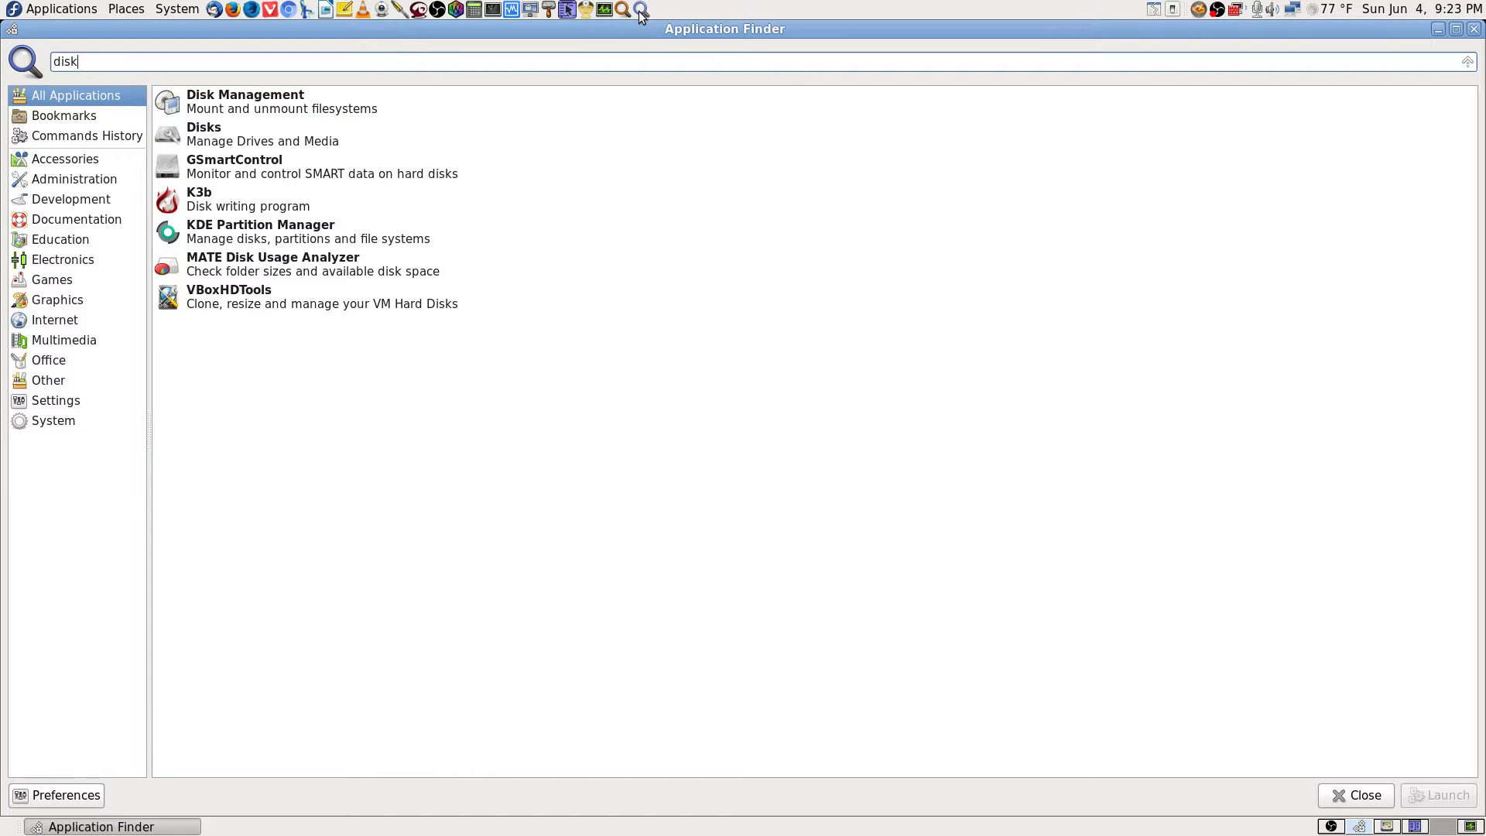
key("Down")
key("Return")
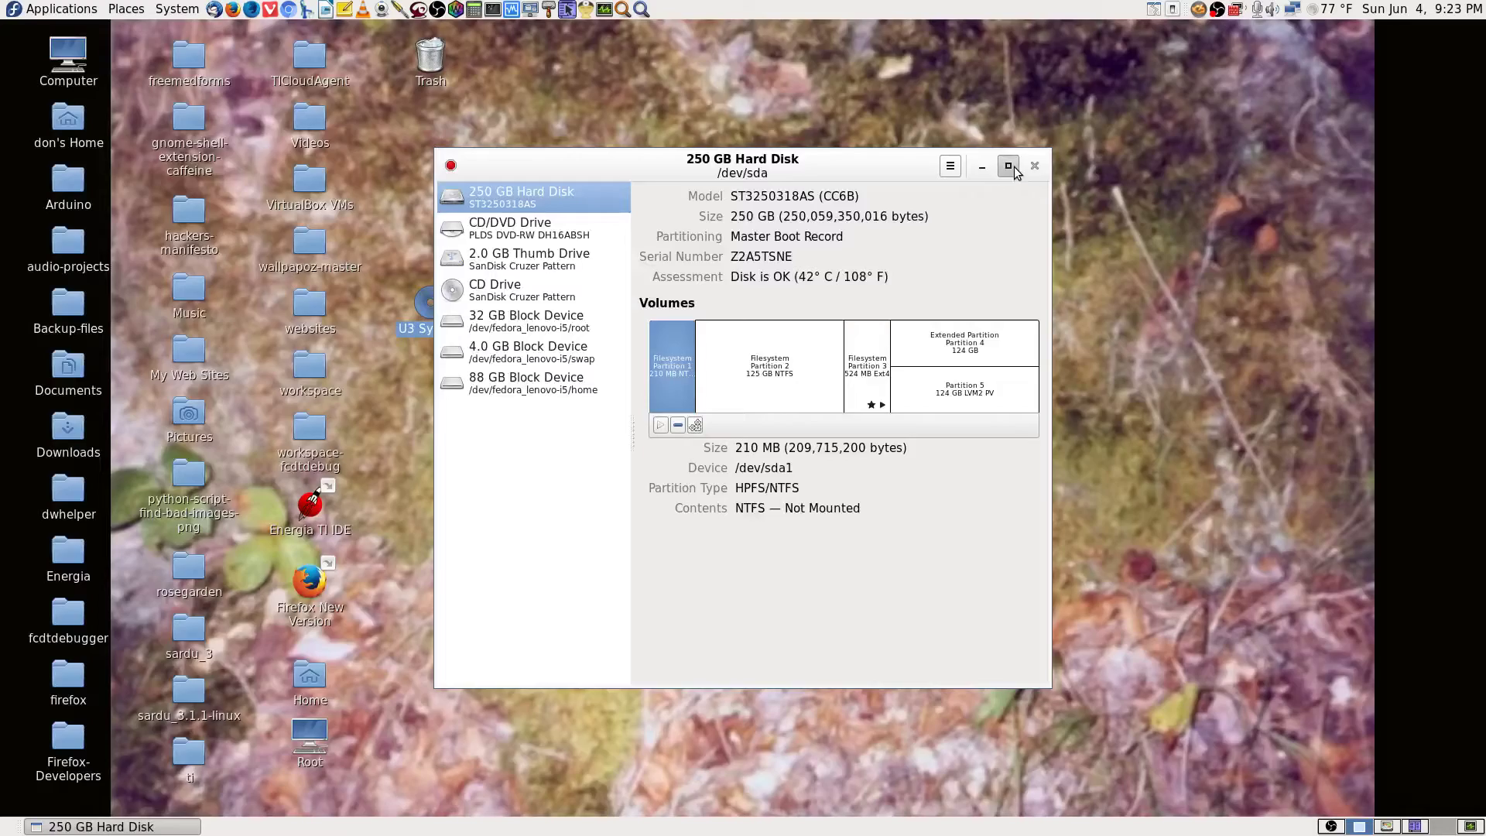
left_click(1008, 165)
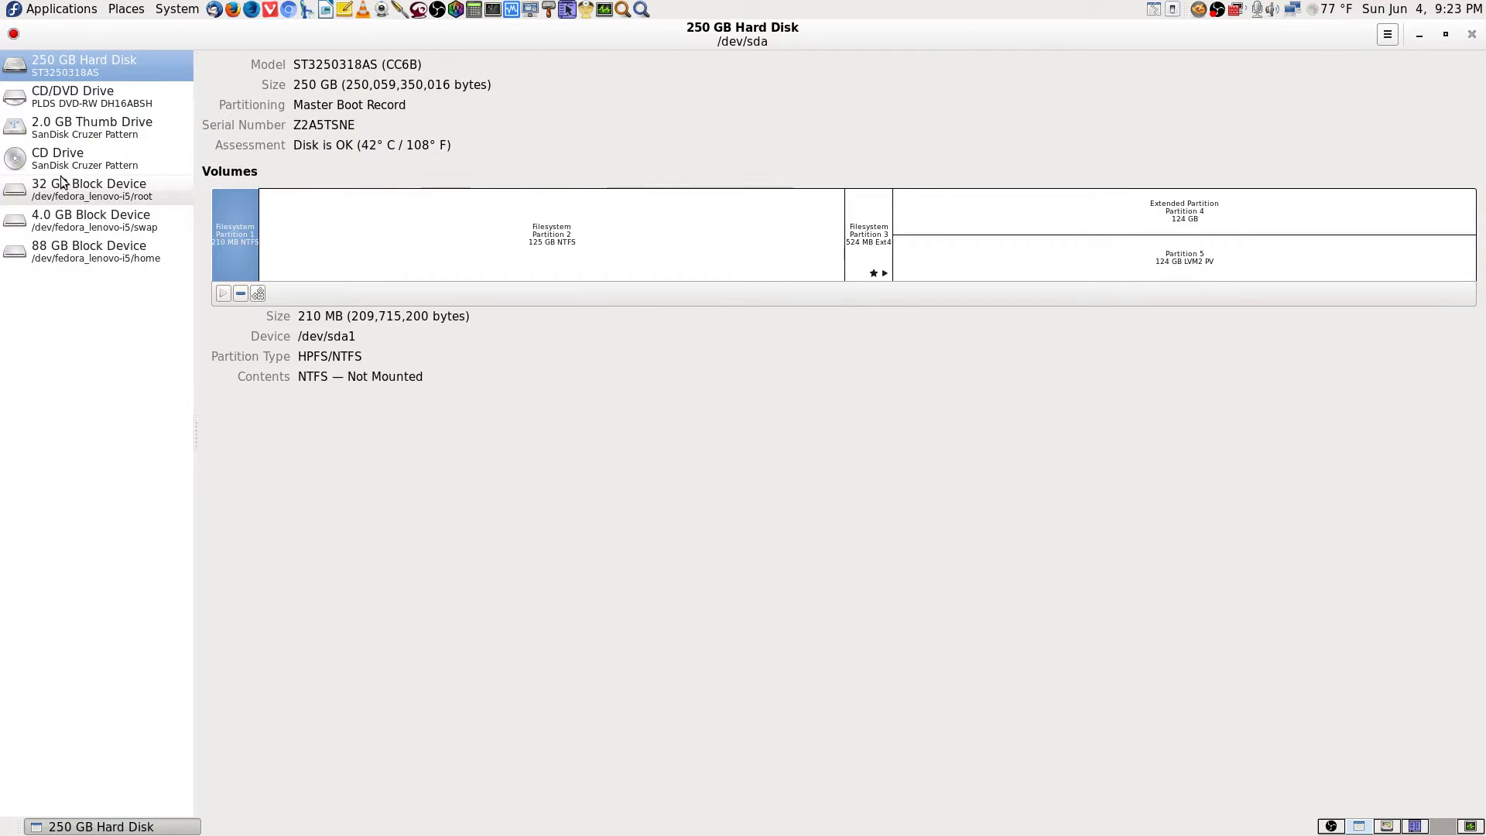
left_click(93, 130)
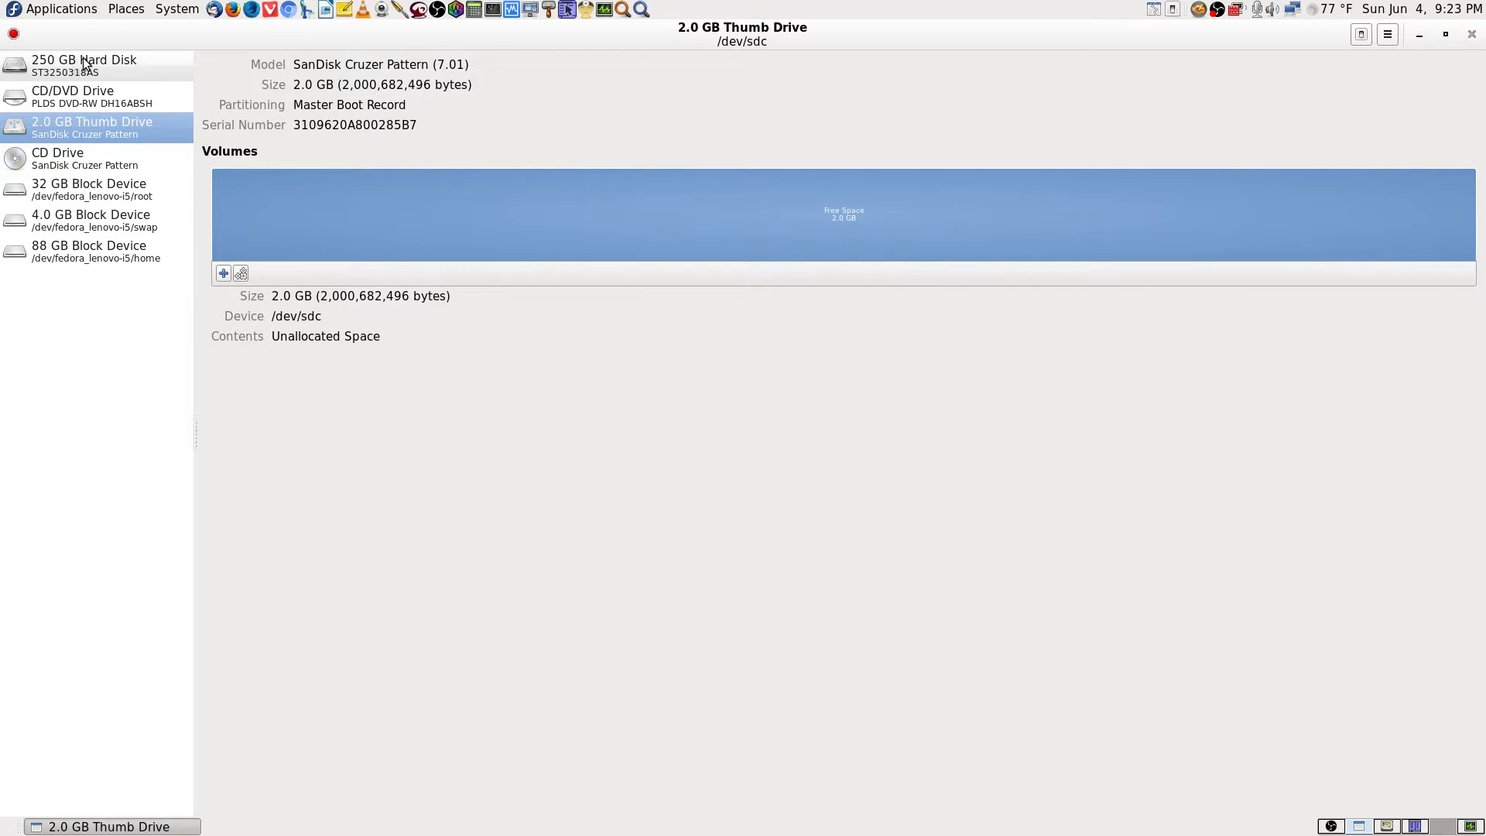
left_click(1472, 34)
left_click(1388, 827)
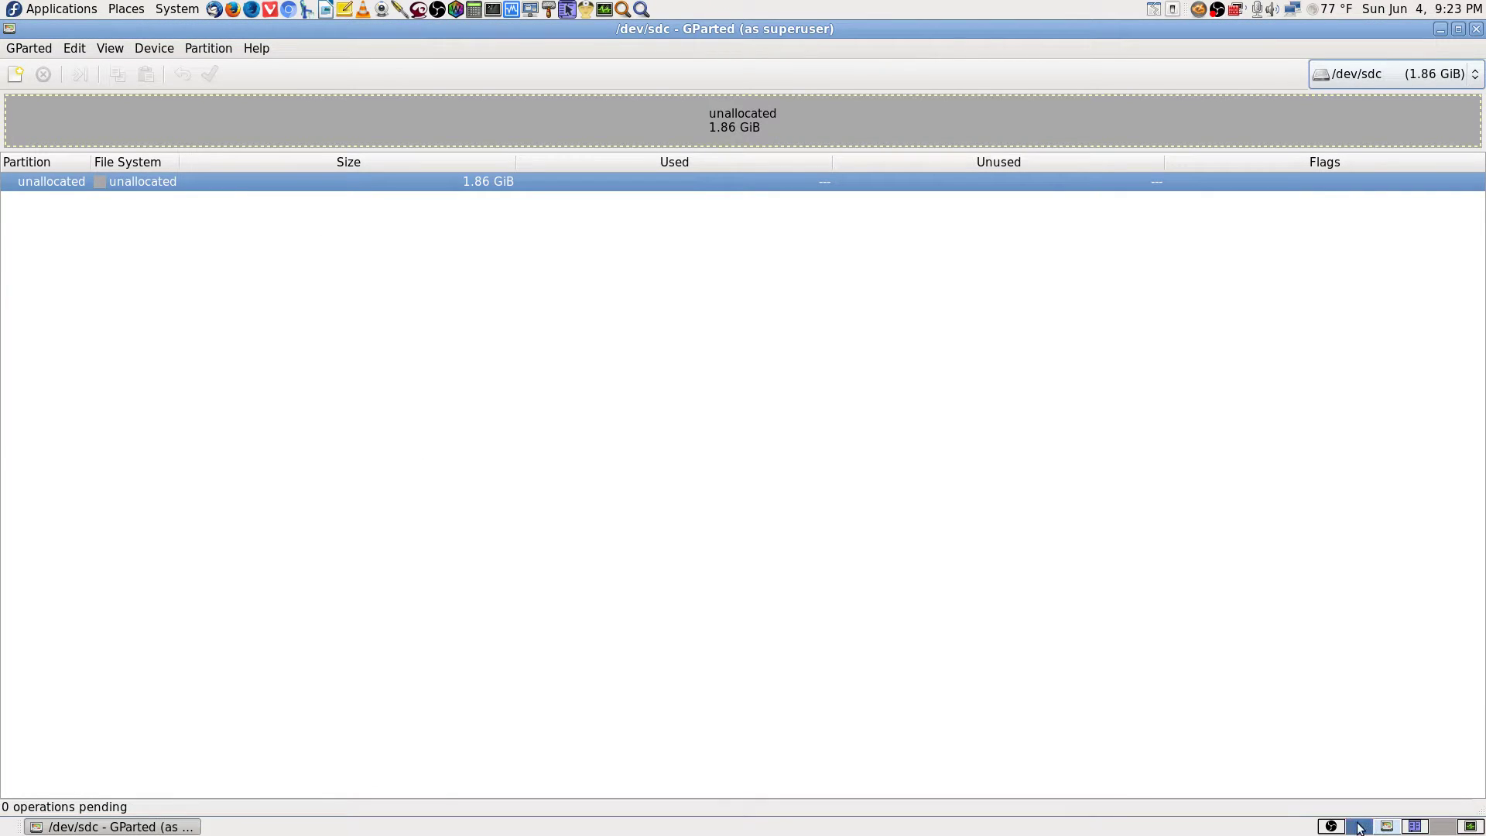
Open the context menu for the 1.86 GiB unallocated row on /dev/sdc.
left_click(1362, 827)
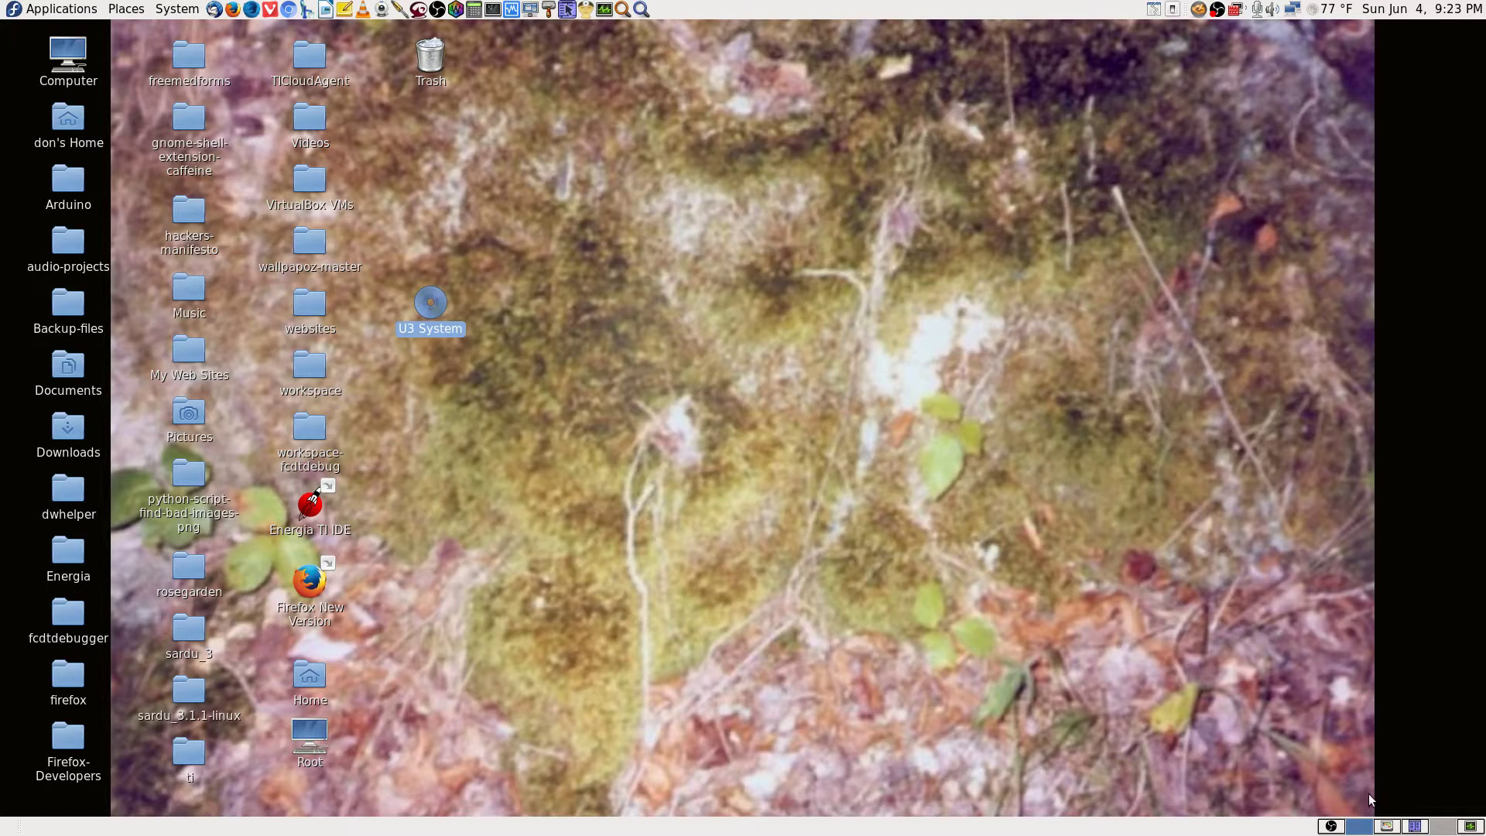
left_click(1388, 826)
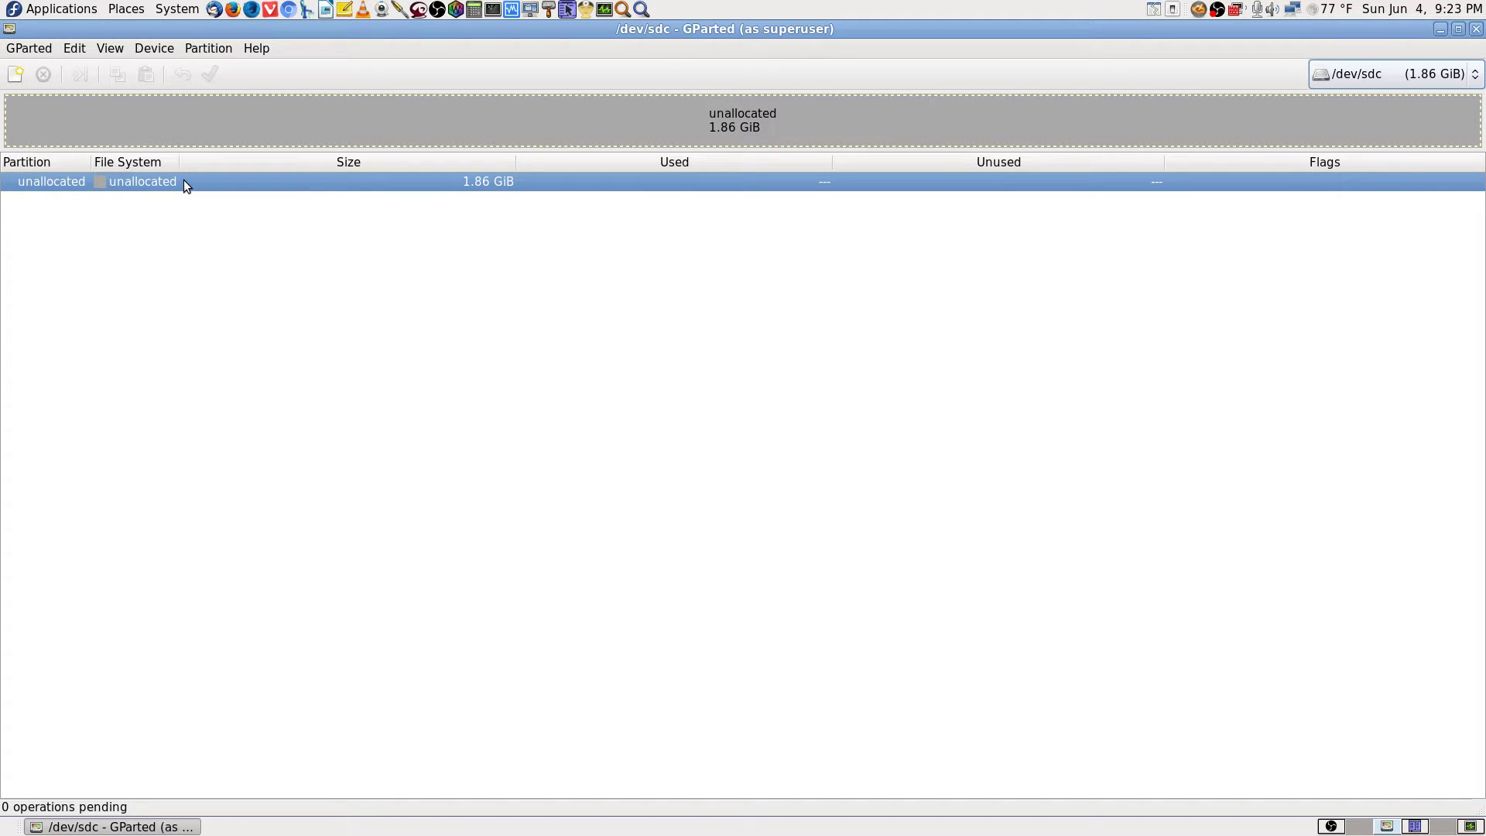
right_click(362, 188)
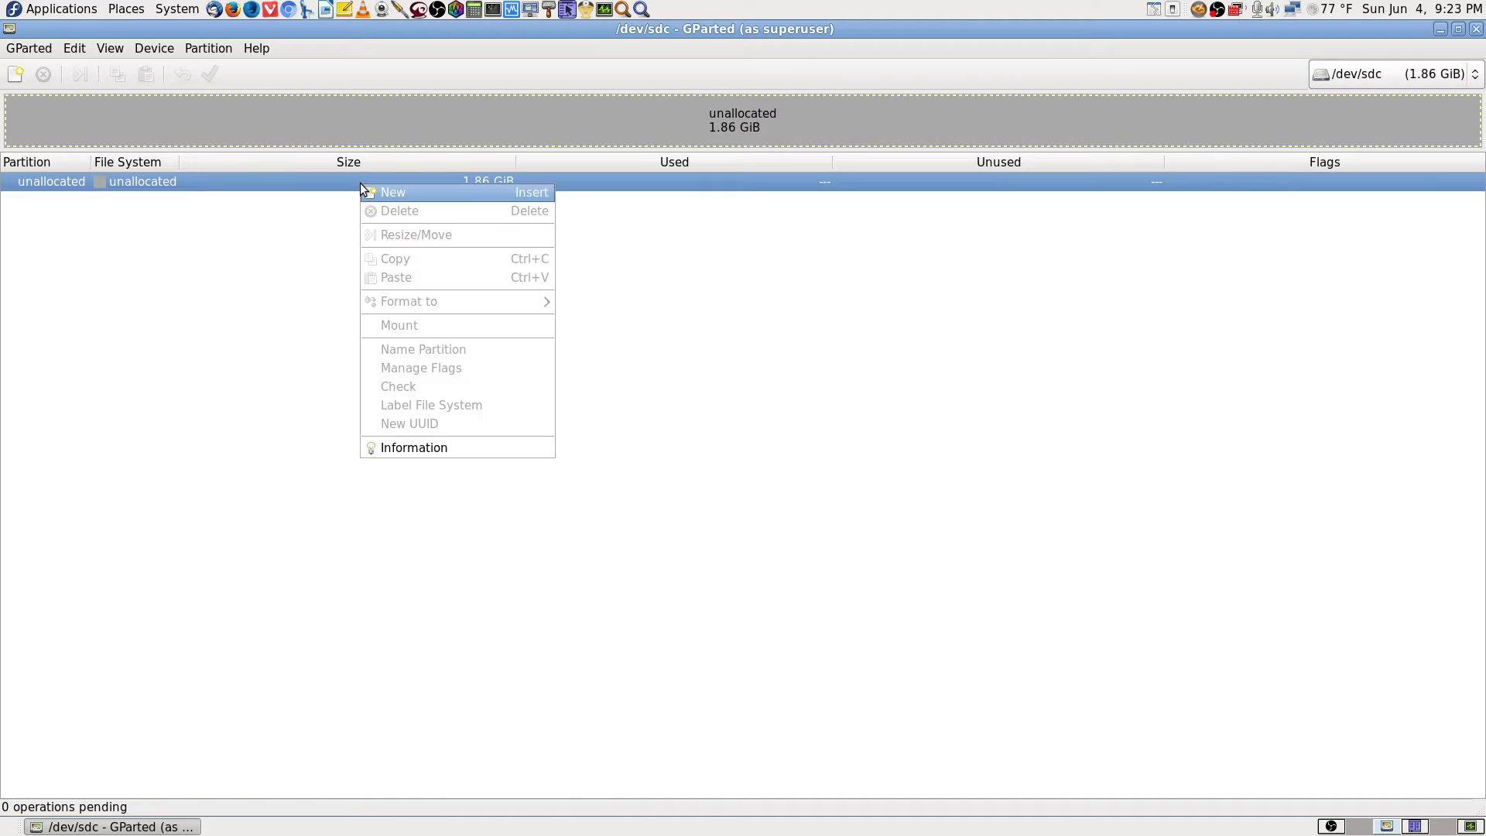
left_click(262, 303)
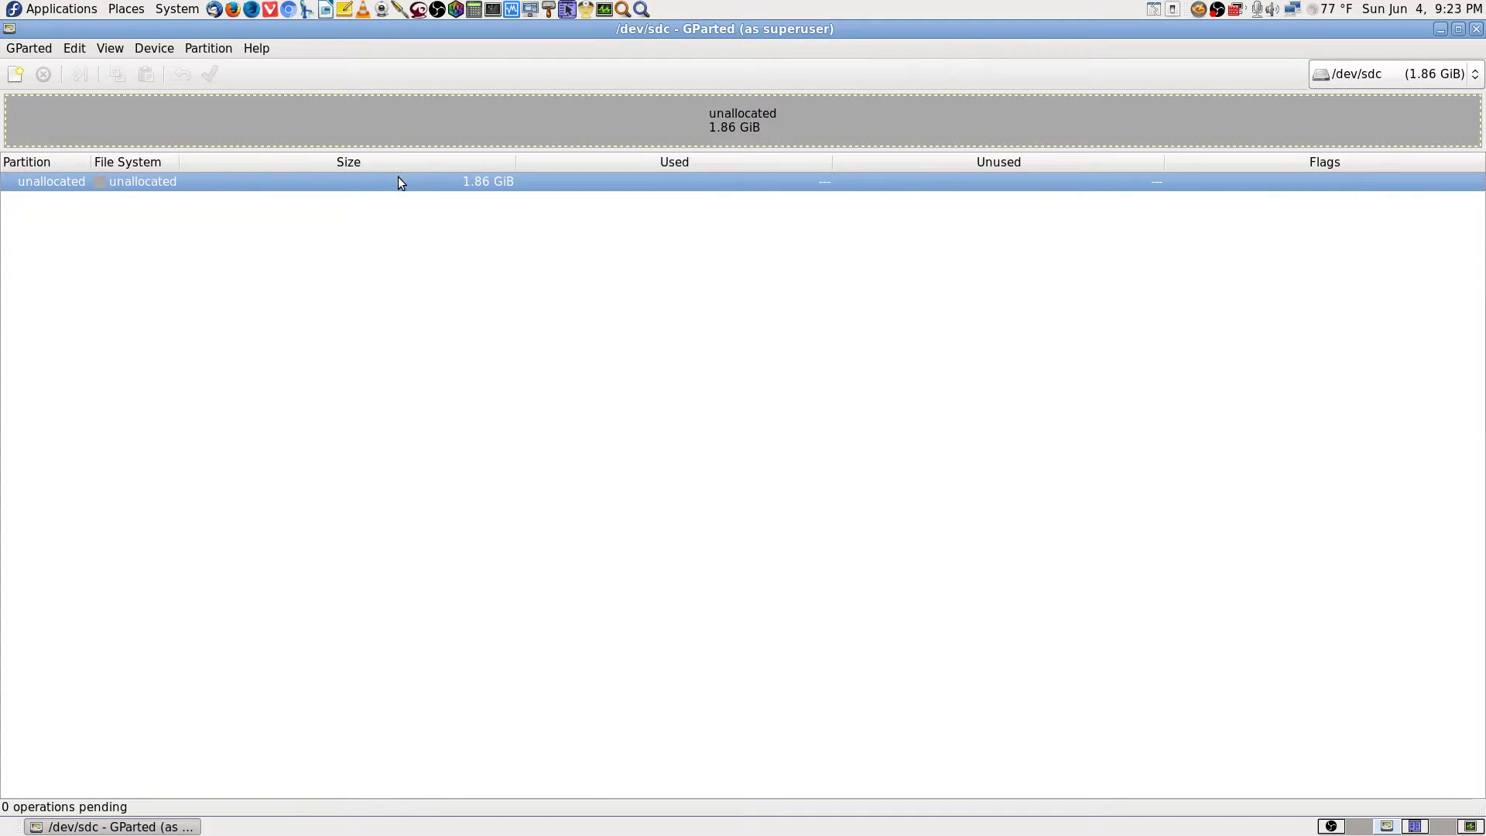
right_click(399, 184)
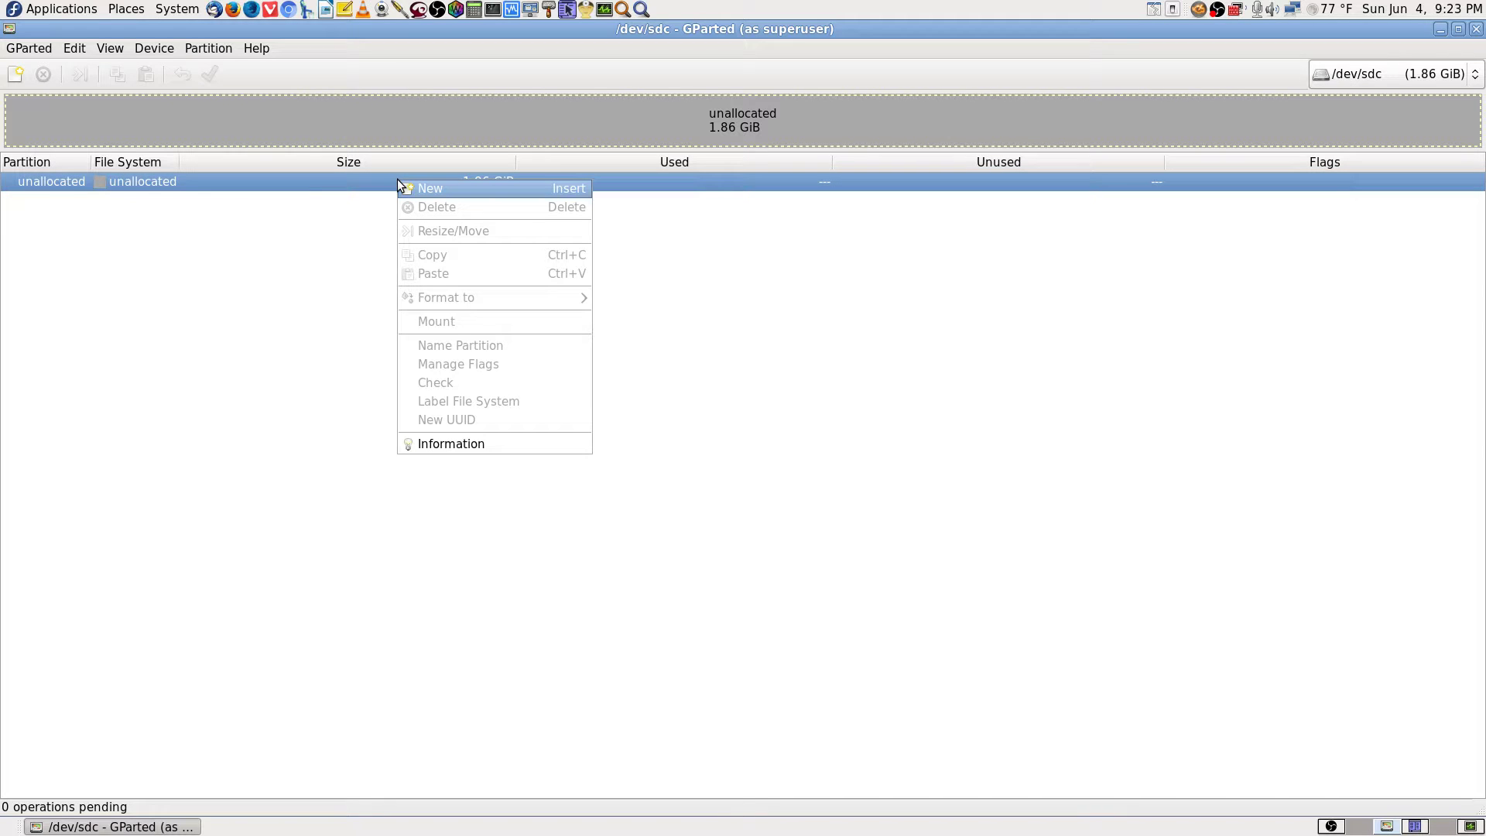
Queue a new 1907 MiB primary fat32 partition covering all of /dev/sdc.
left_click(480, 189)
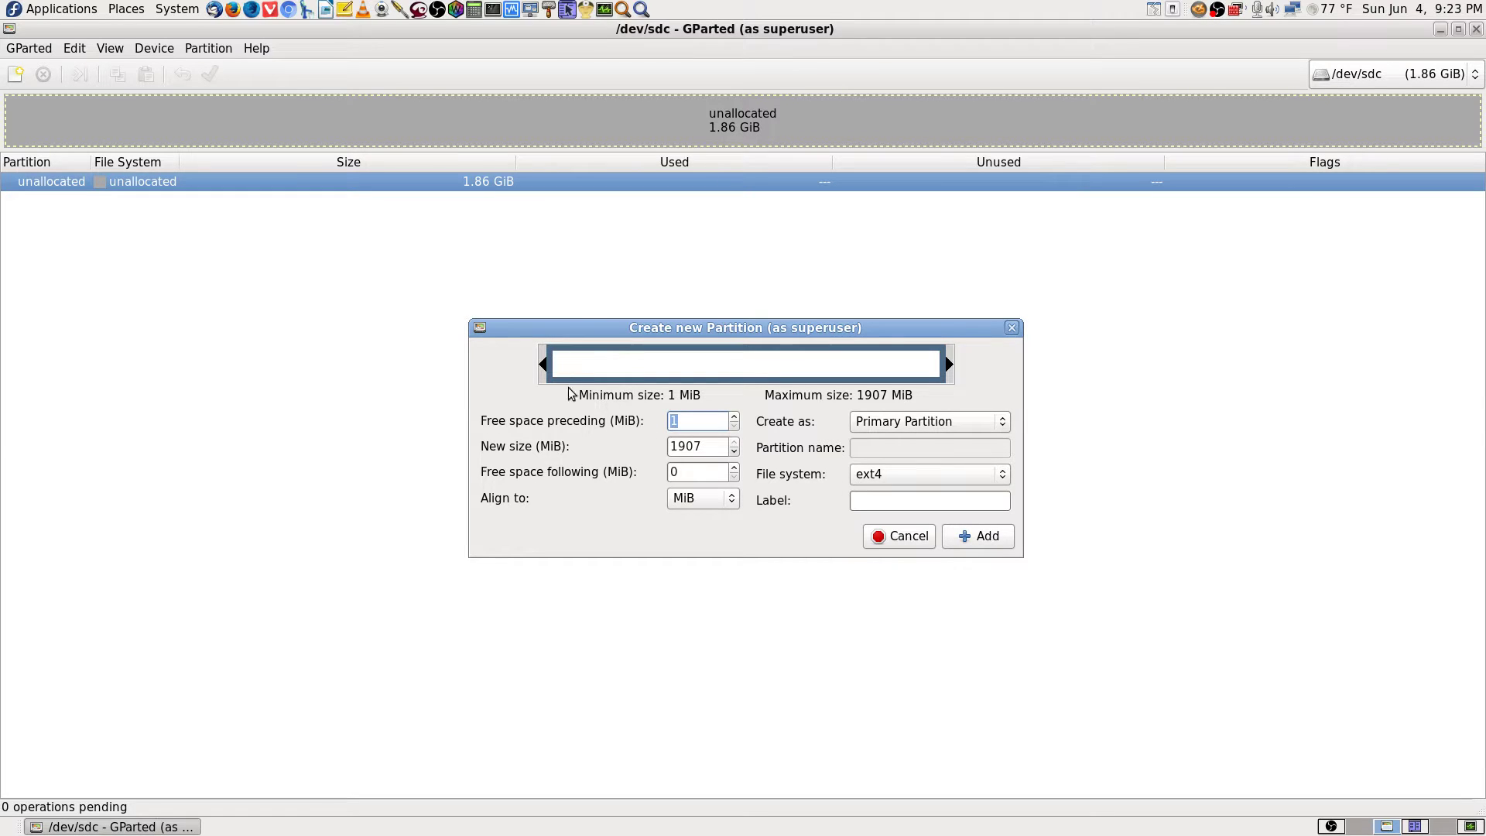
left_click(934, 480)
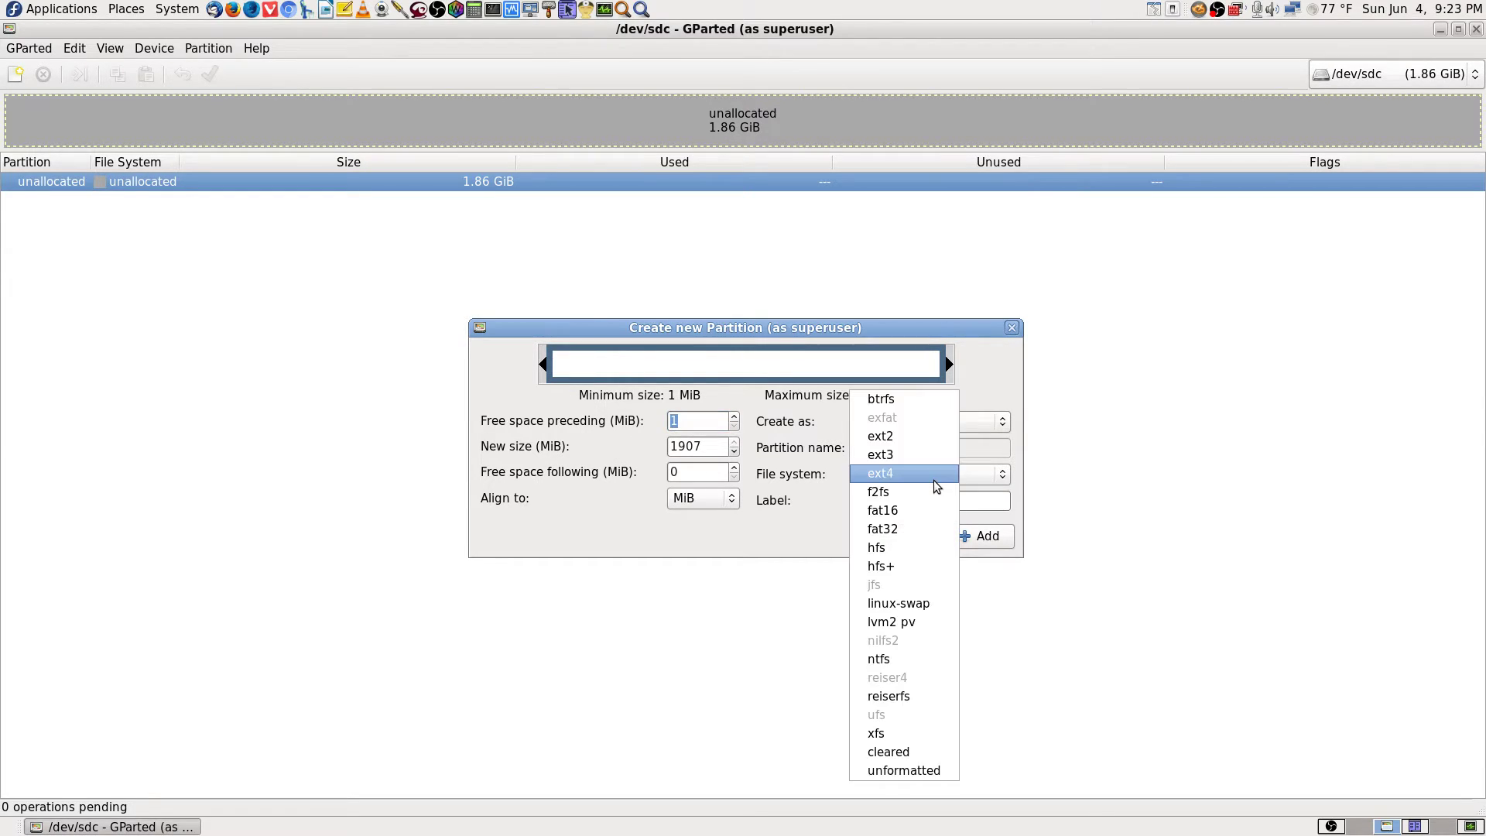
left_click(917, 528)
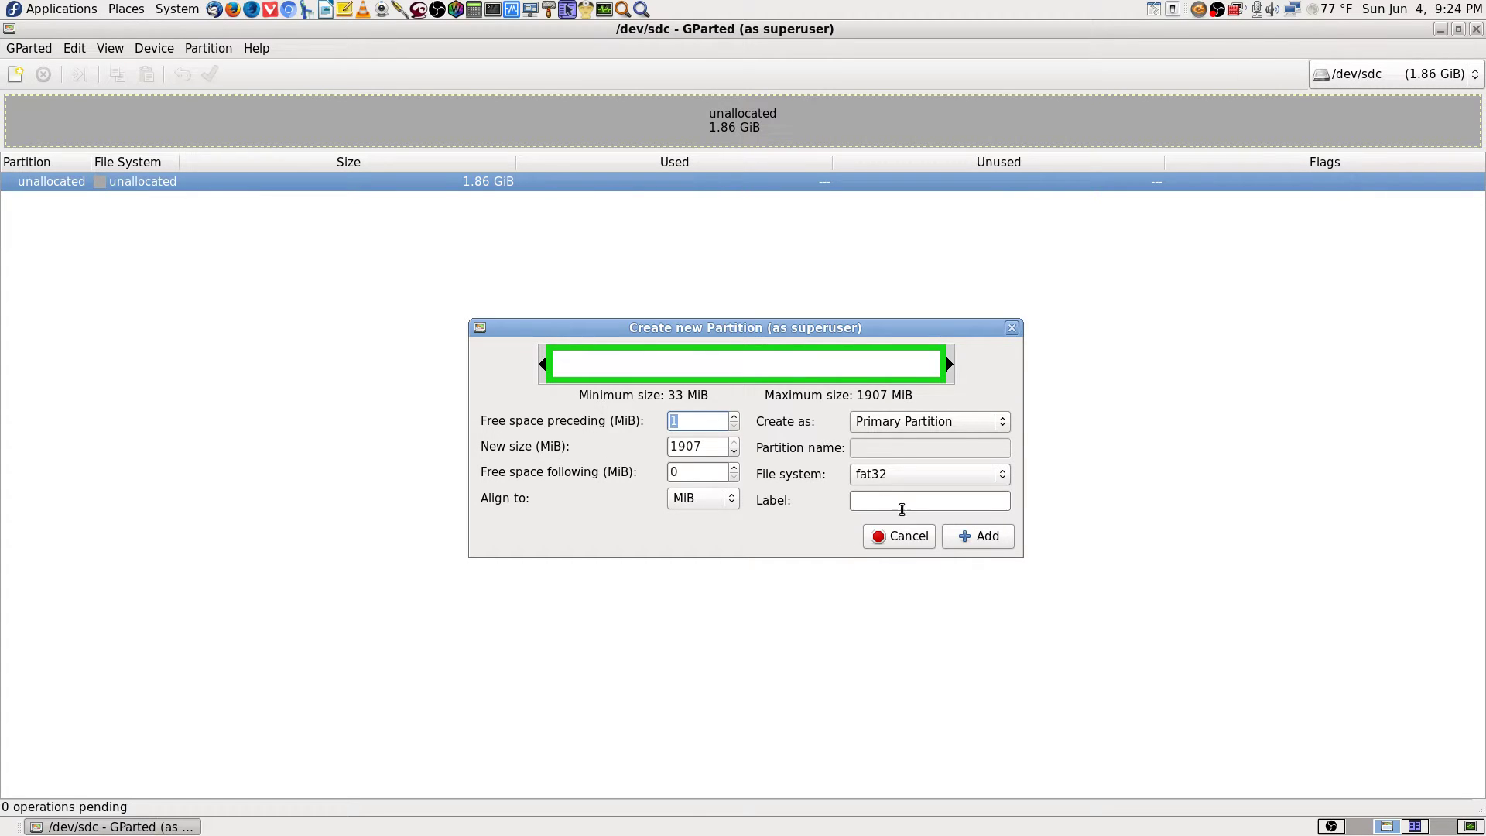
left_click(980, 536)
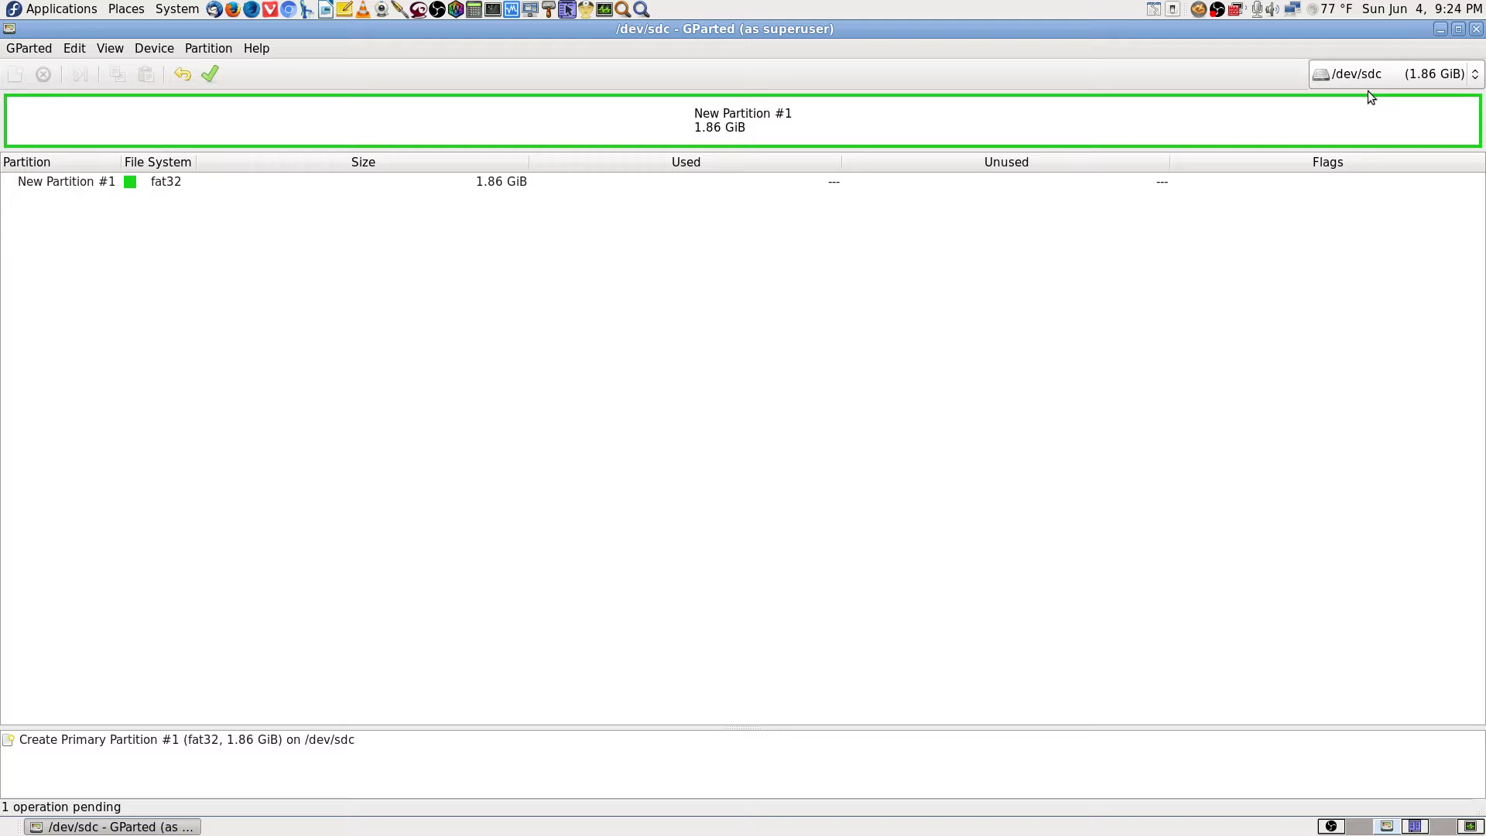
Apply the queued fat32 partition, review the operation details, and close the report.
left_click(210, 74)
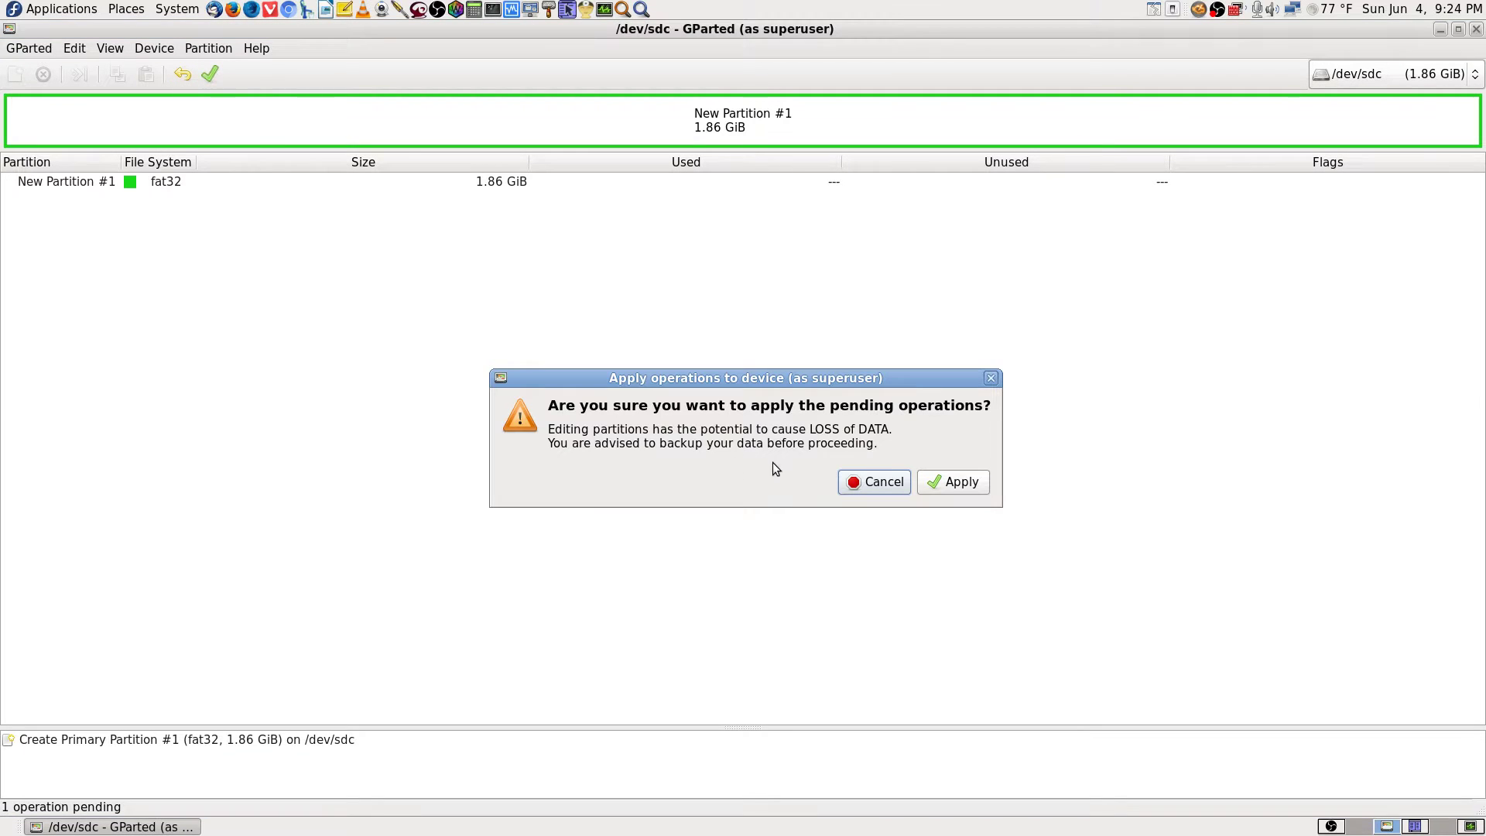
left_click(954, 482)
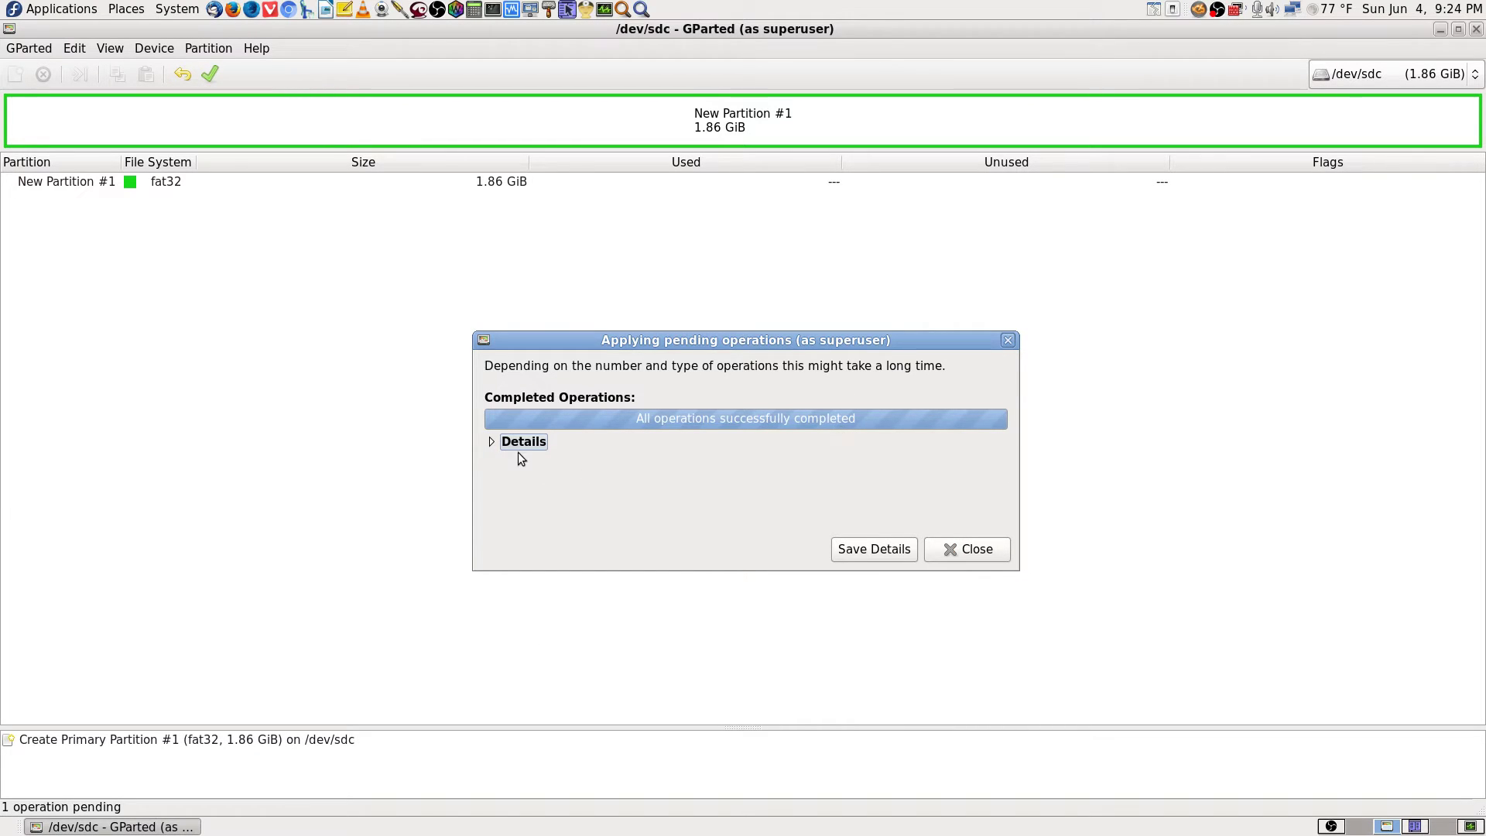
left_click(495, 442)
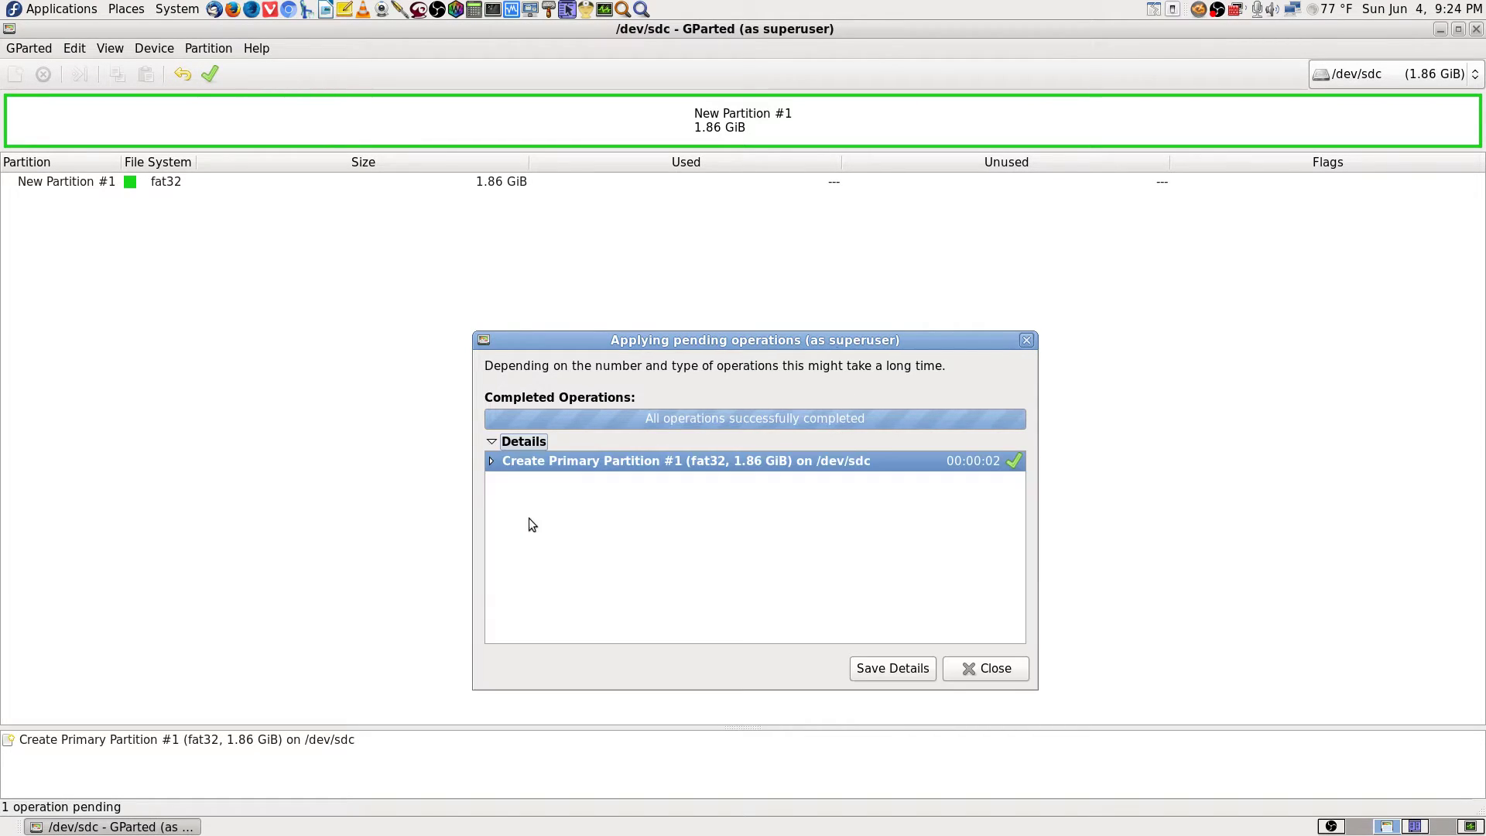
left_click(492, 462)
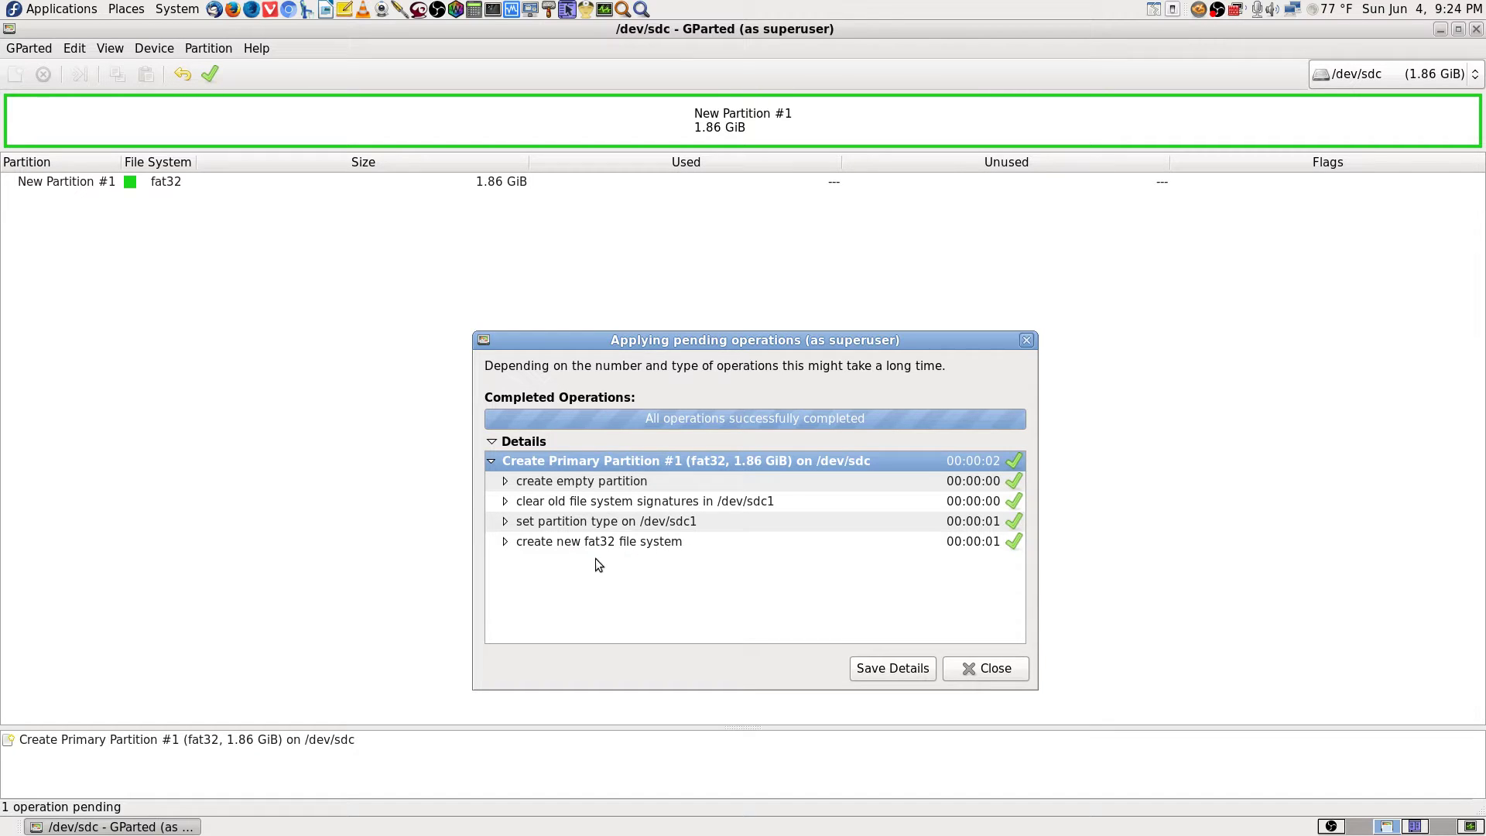
left_click(995, 669)
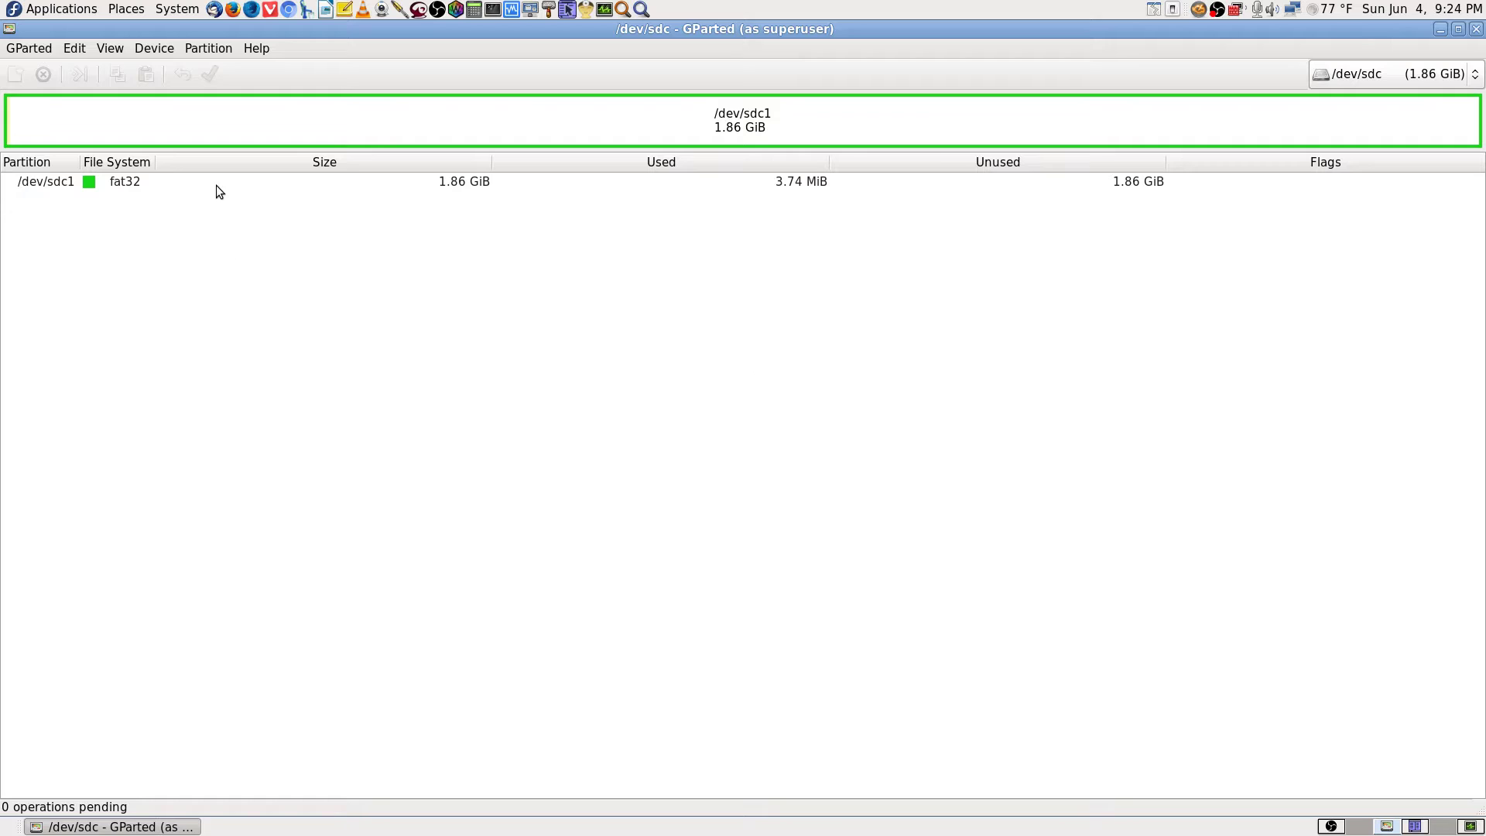
View the Information details for /dev/sdc1 and dismiss them.
left_click(216, 184)
right_click(227, 183)
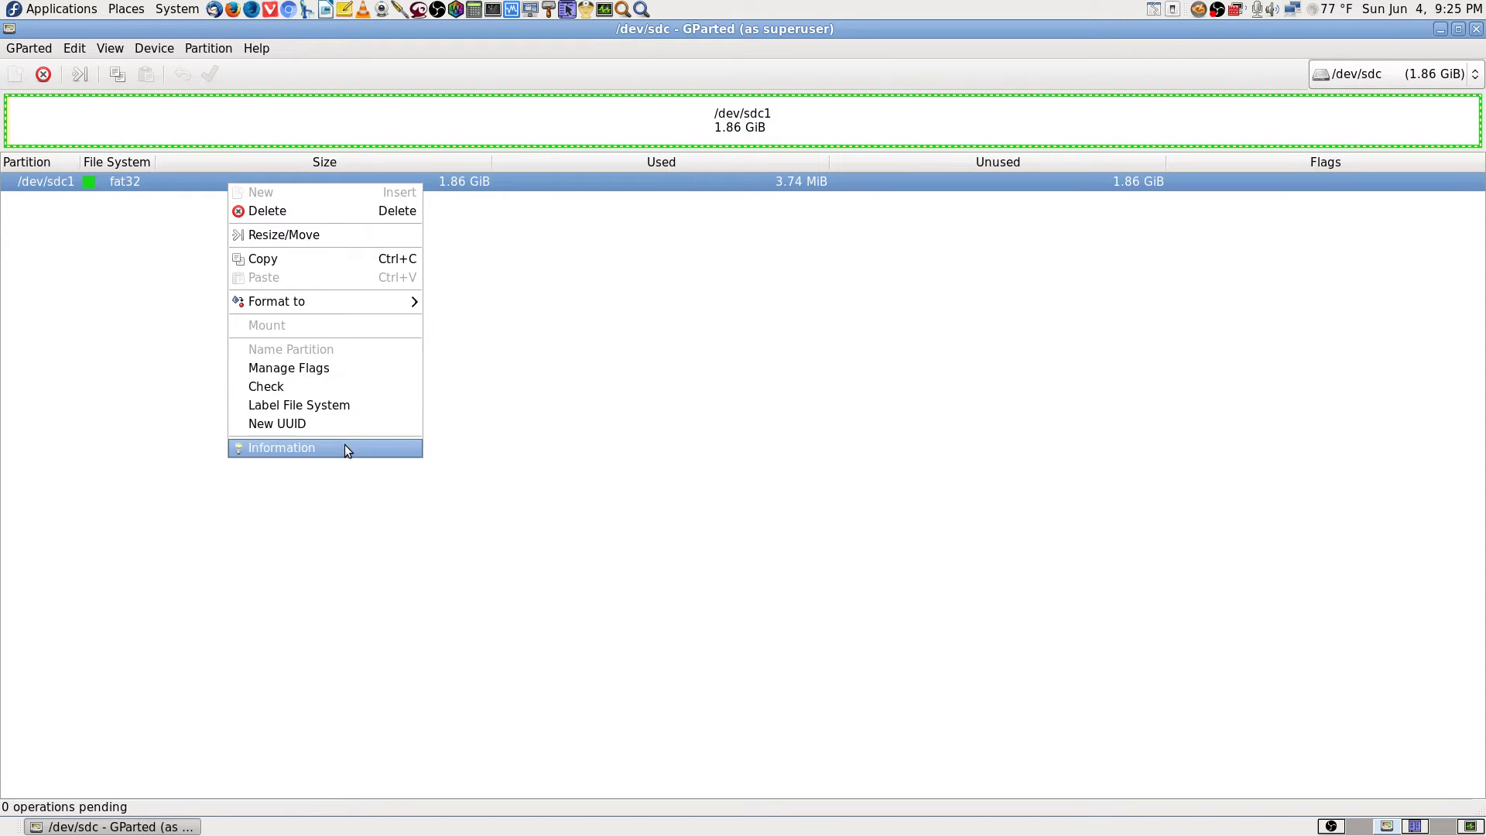
left_click(346, 448)
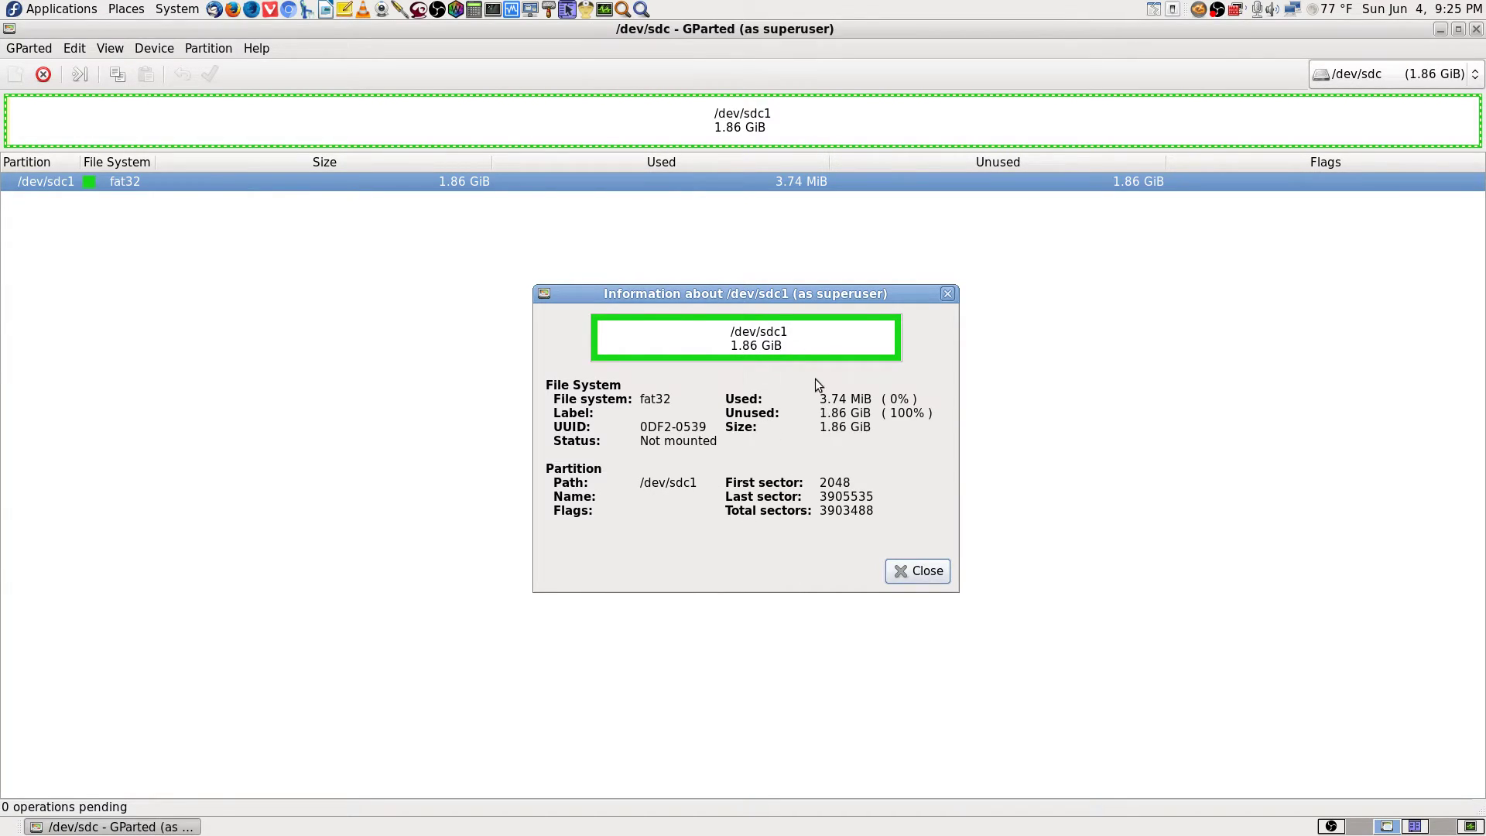
left_click(923, 573)
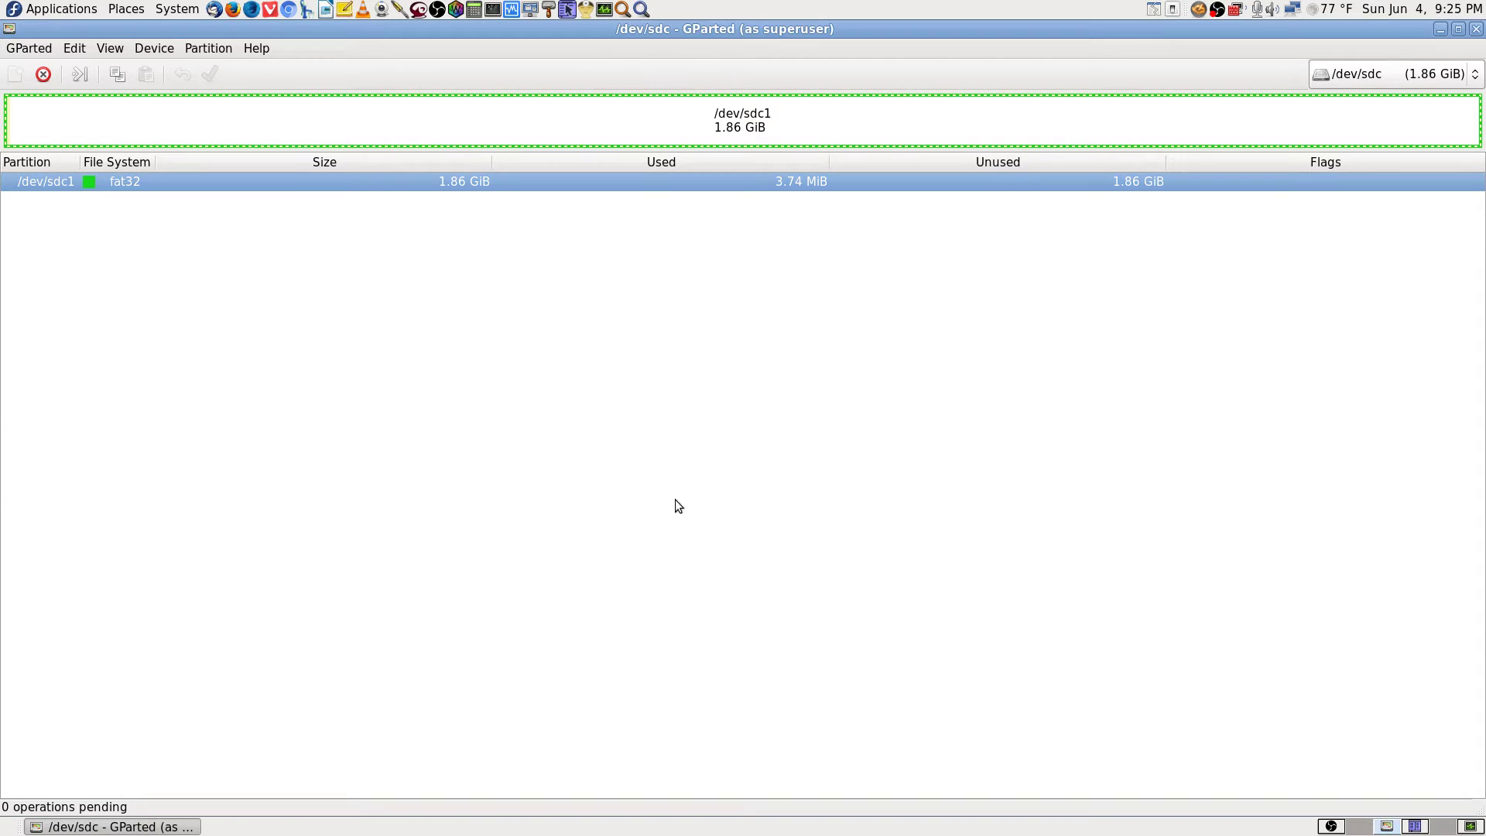
Tick the boot flag for /dev/sdc1 in Manage Flags and close it.
right_click(279, 183)
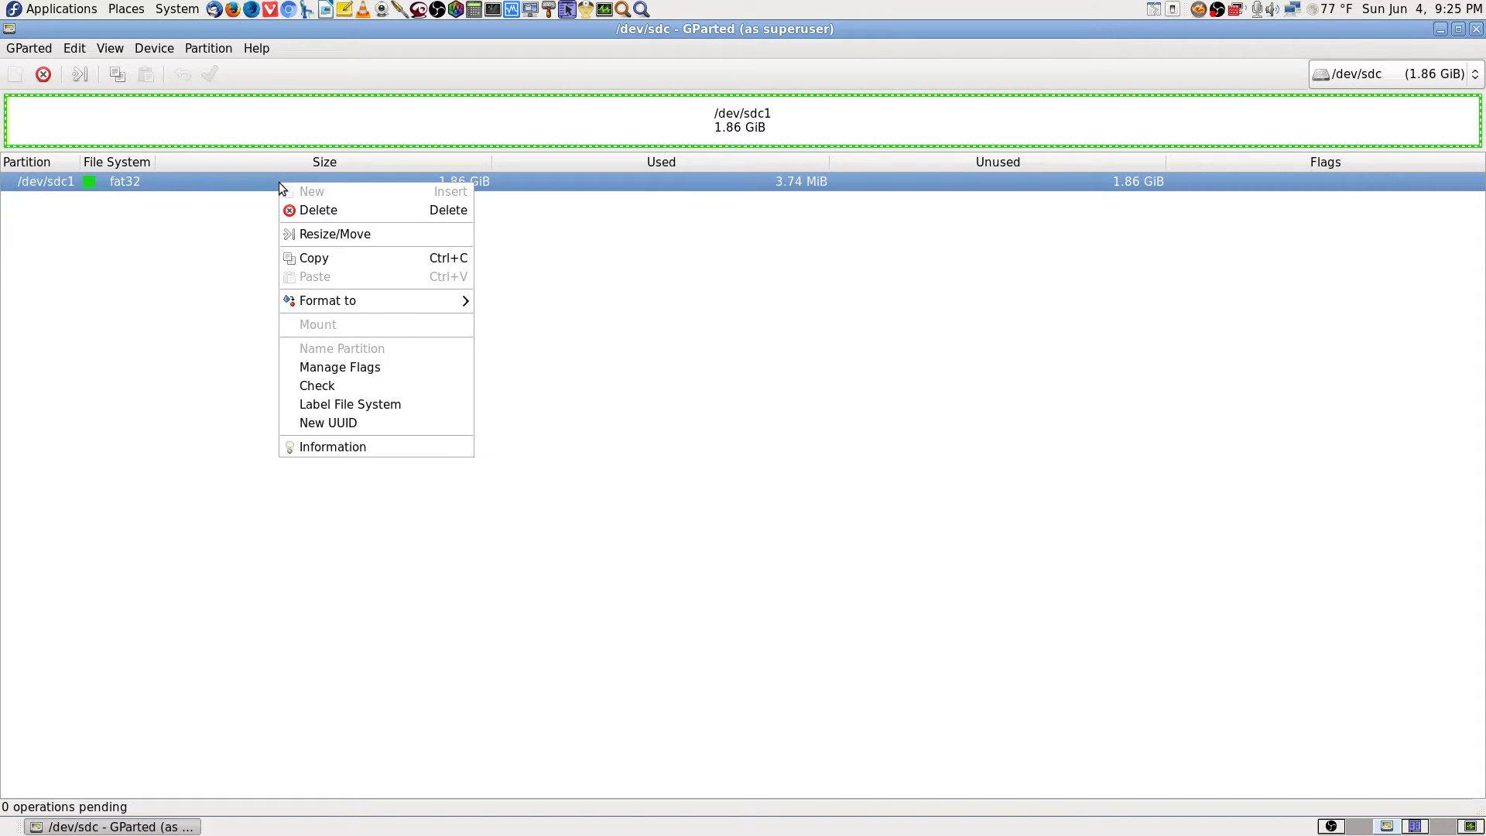
left_click(381, 370)
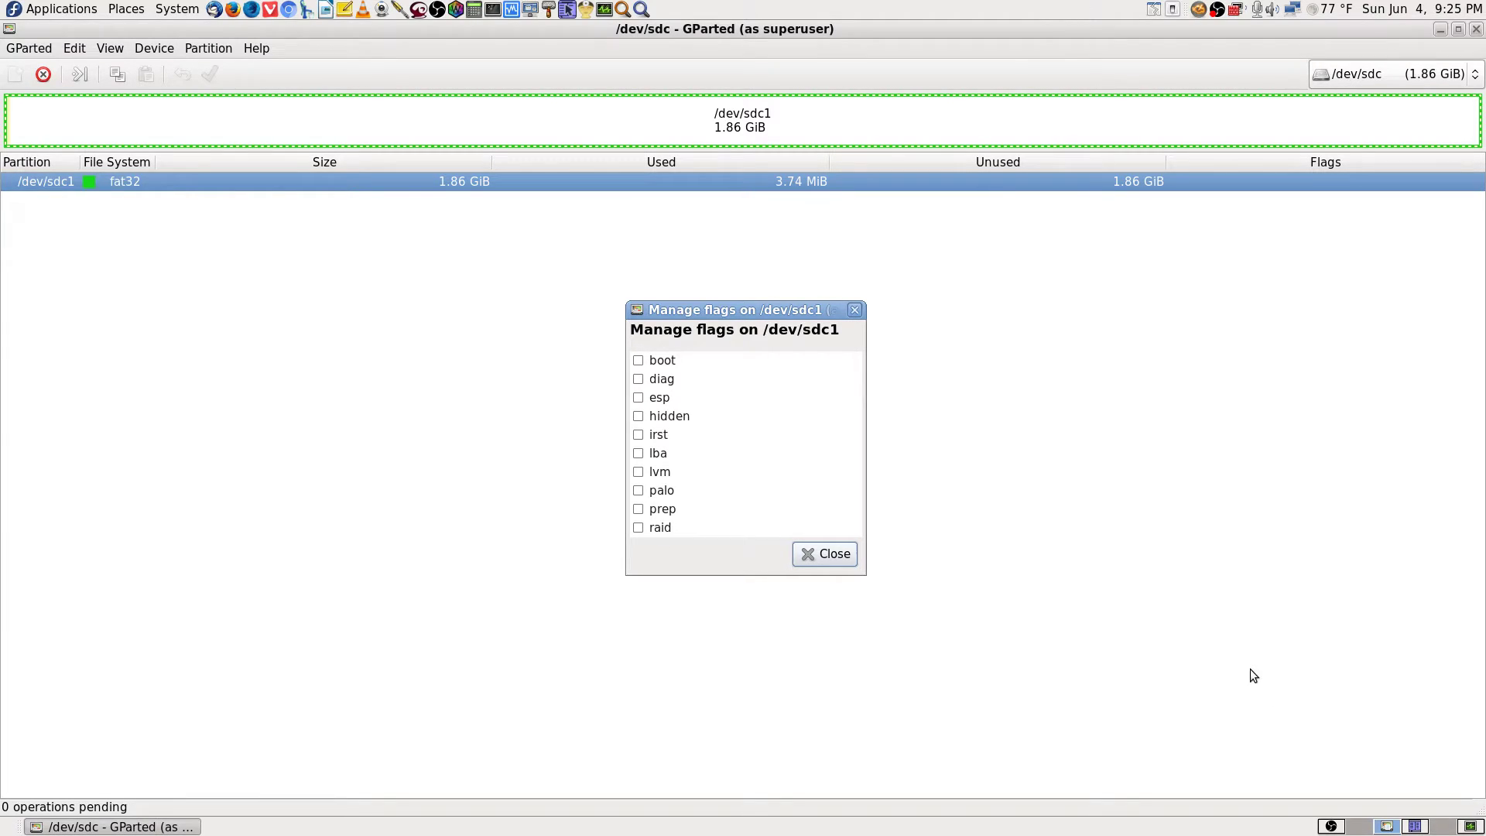
left_click(640, 361)
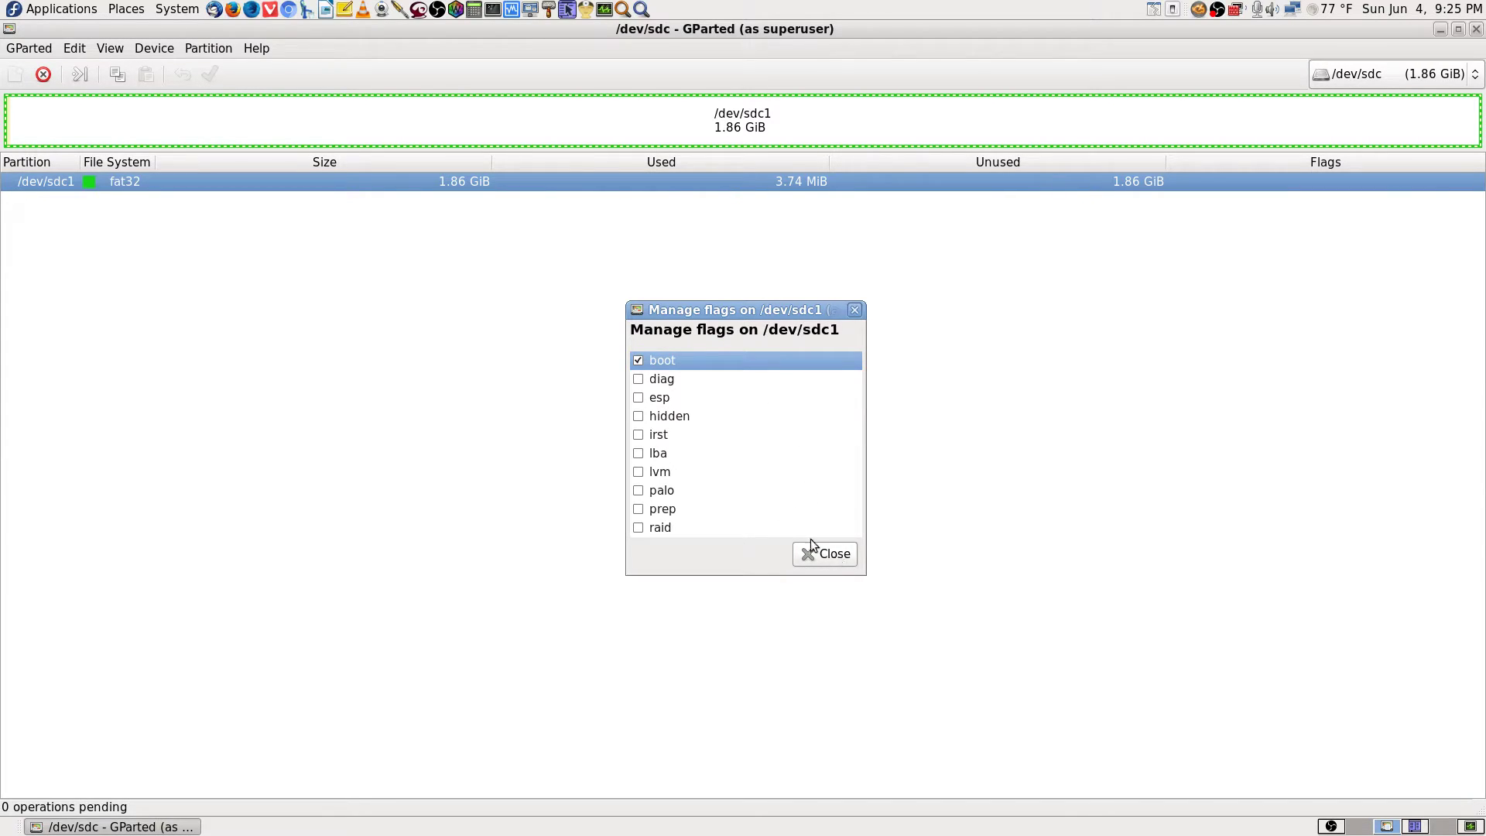
left_click(824, 554)
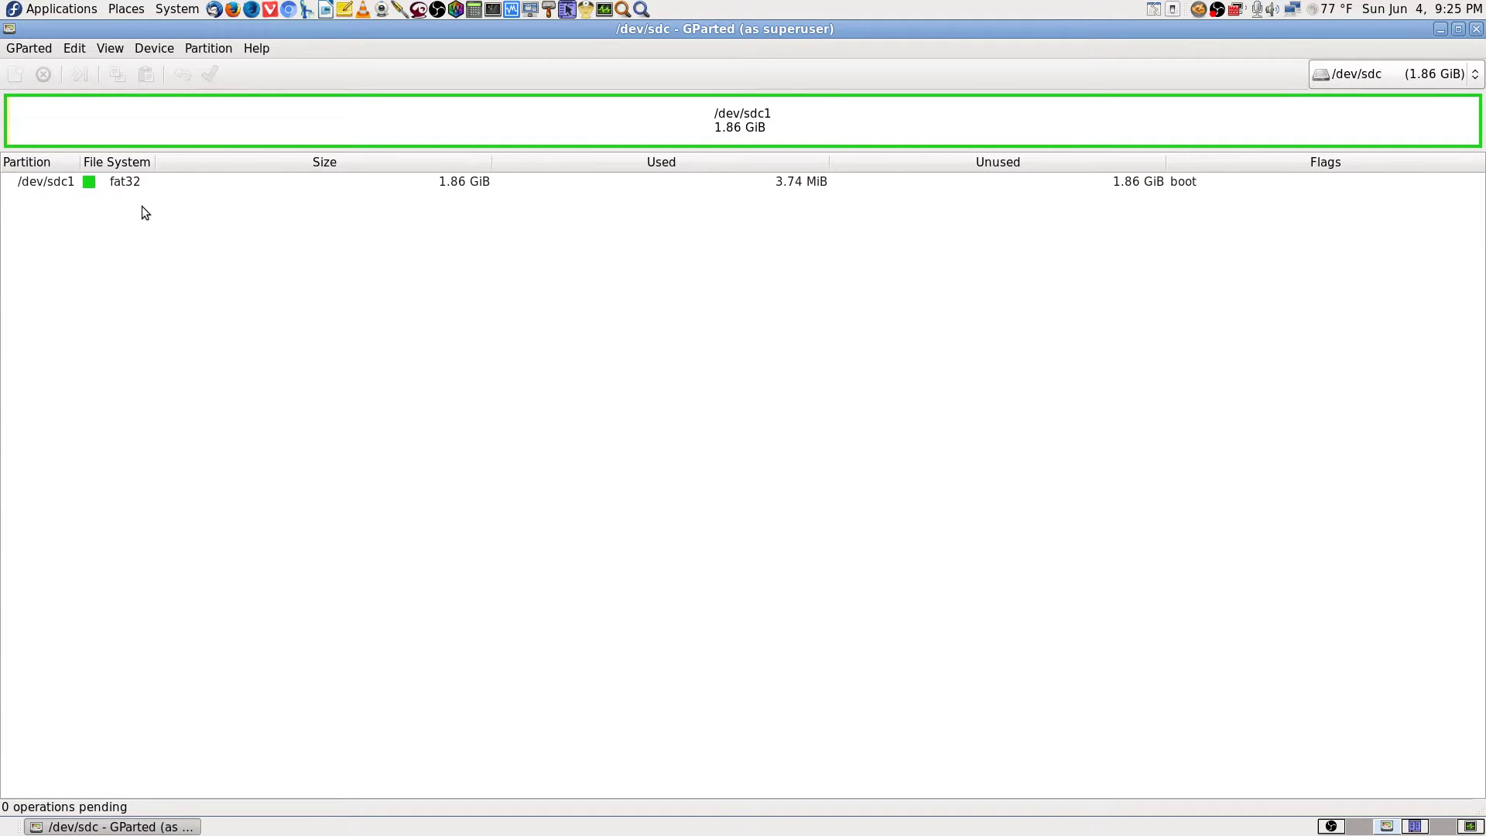
Close GParted and start UNetbootin as superuser via a 'unet' search and the root password.
left_click(1477, 28)
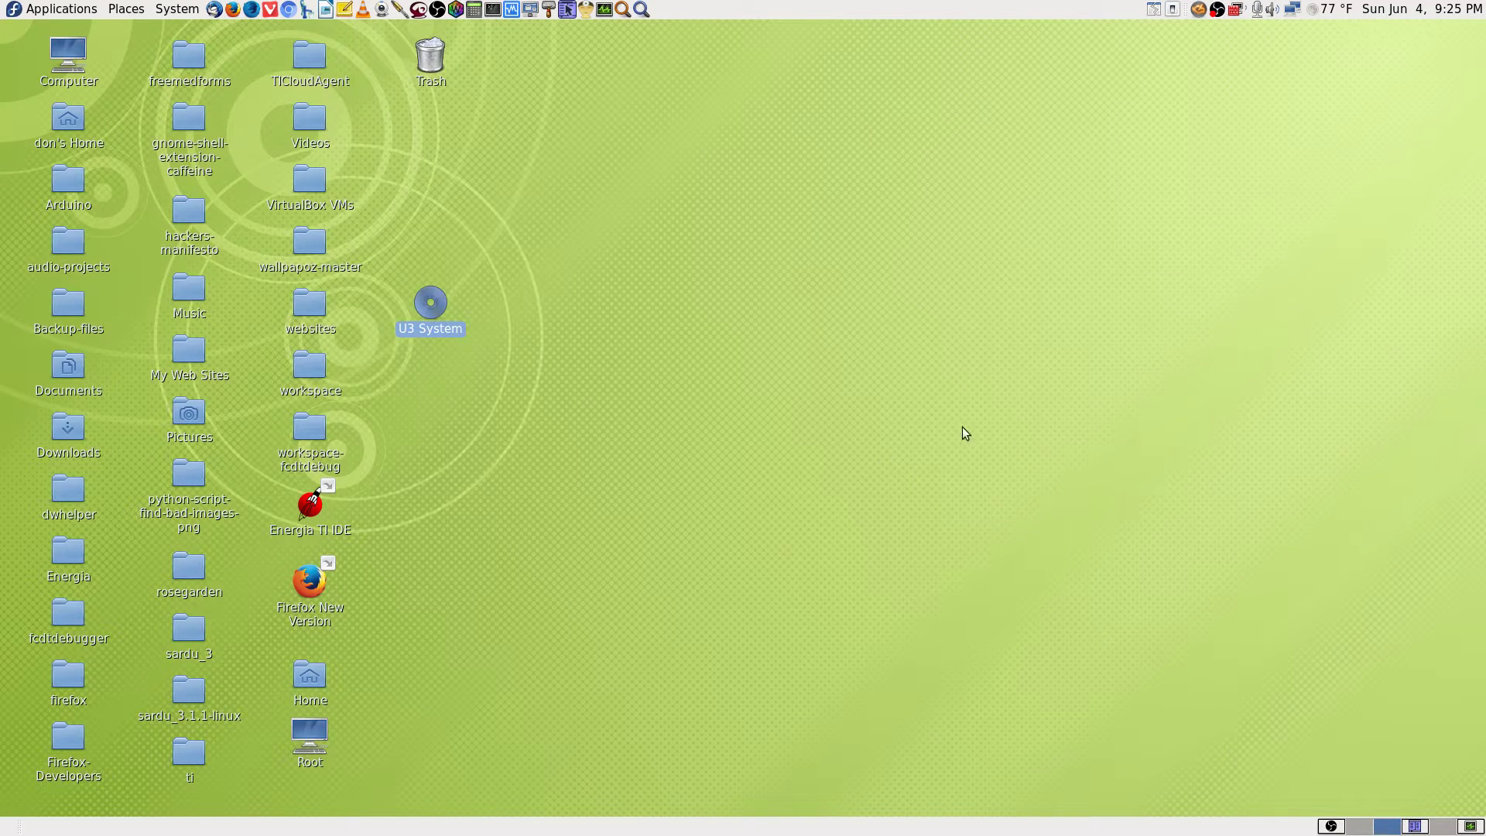
left_click(863, 314)
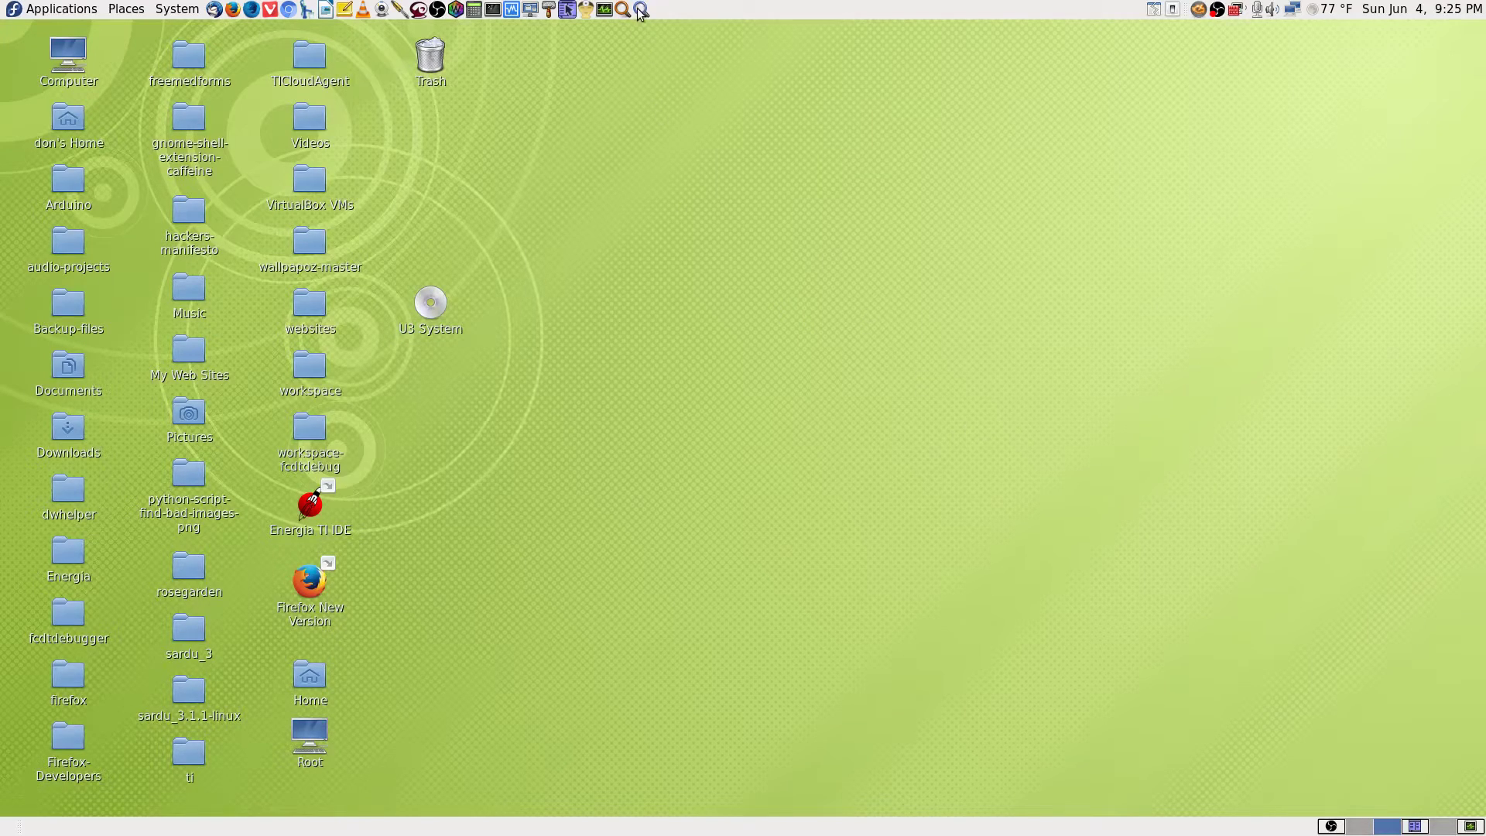
left_click(640, 9)
type("un")
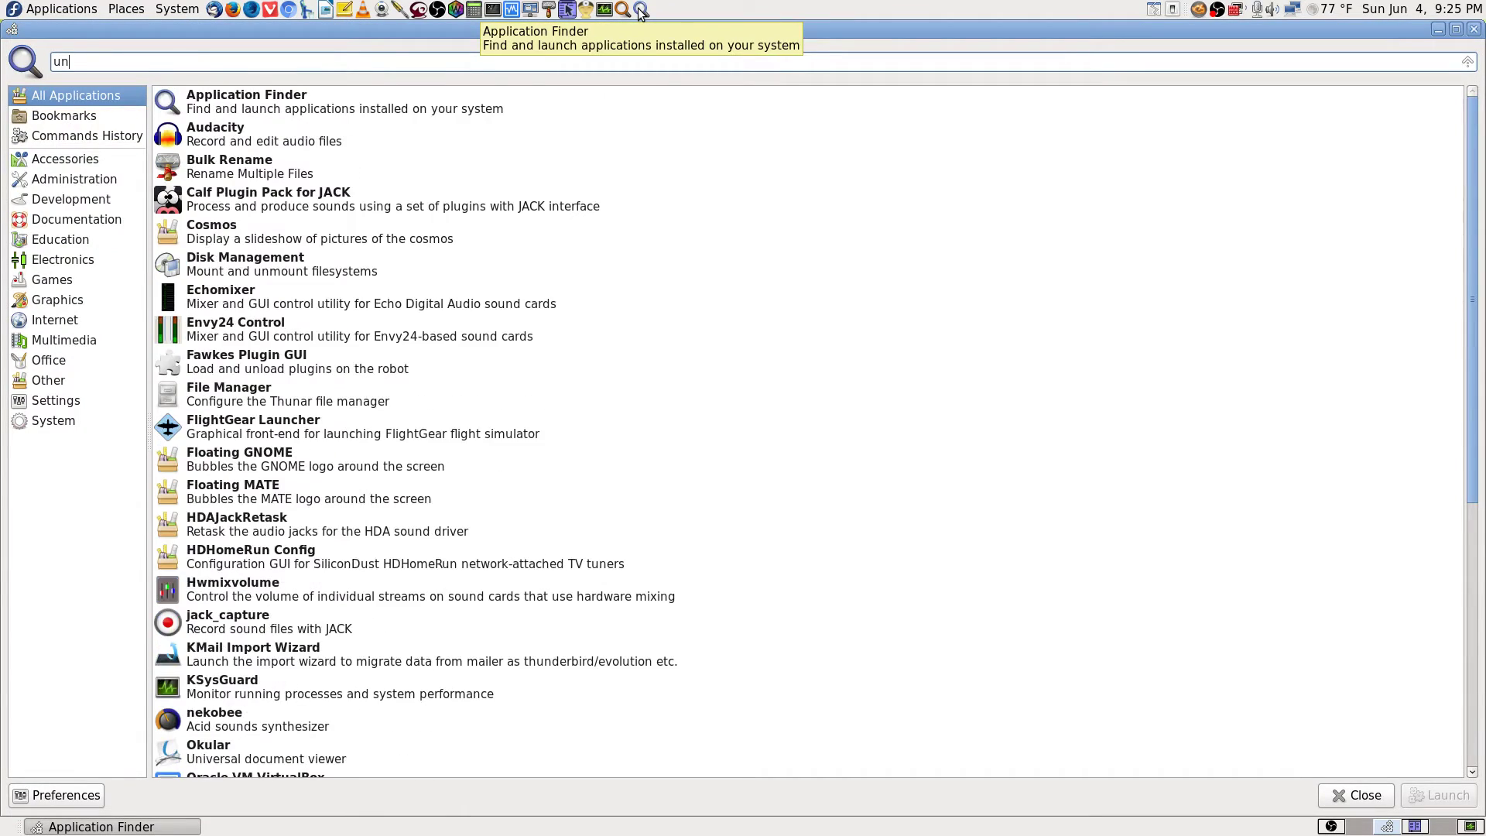
type("et")
key("Down")
key("Return")
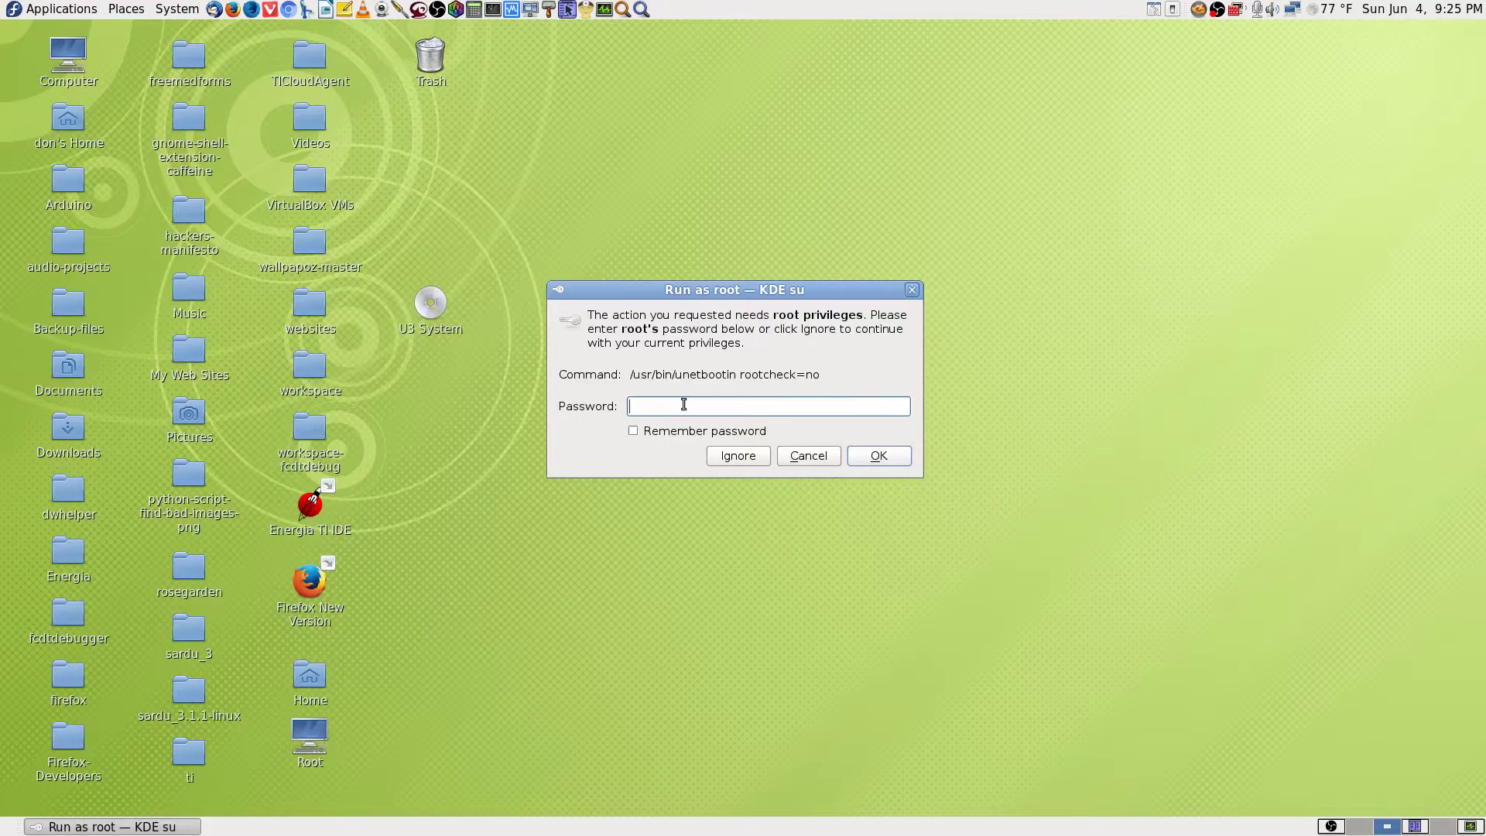
type("•••••••••••••")
key("Return")
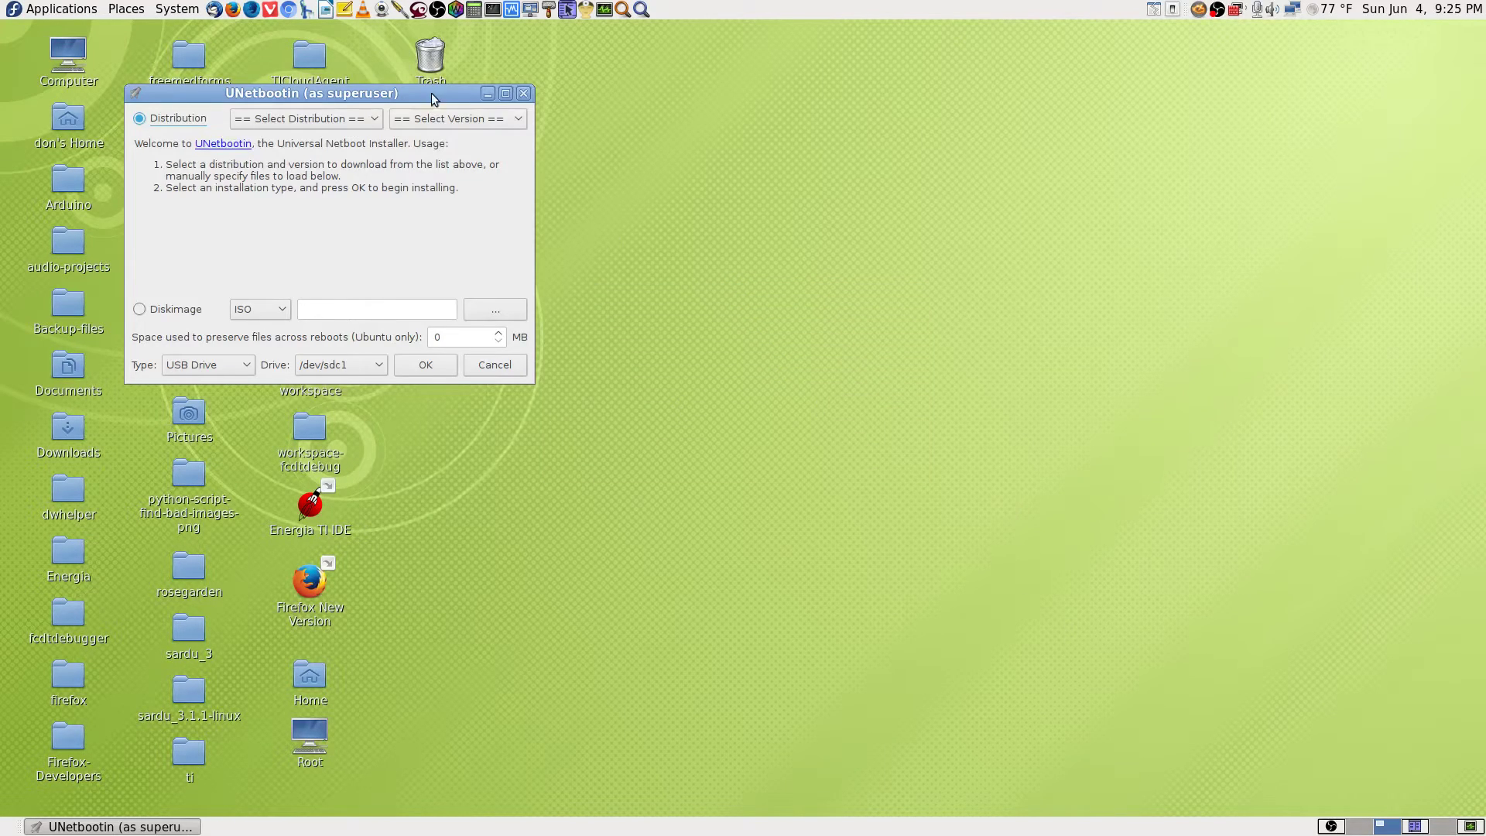
Select Diskimage as the install source, keeping Type USB Drive and target drive /dev/sdc1.
left_click_drag(433, 98, 872, 34)
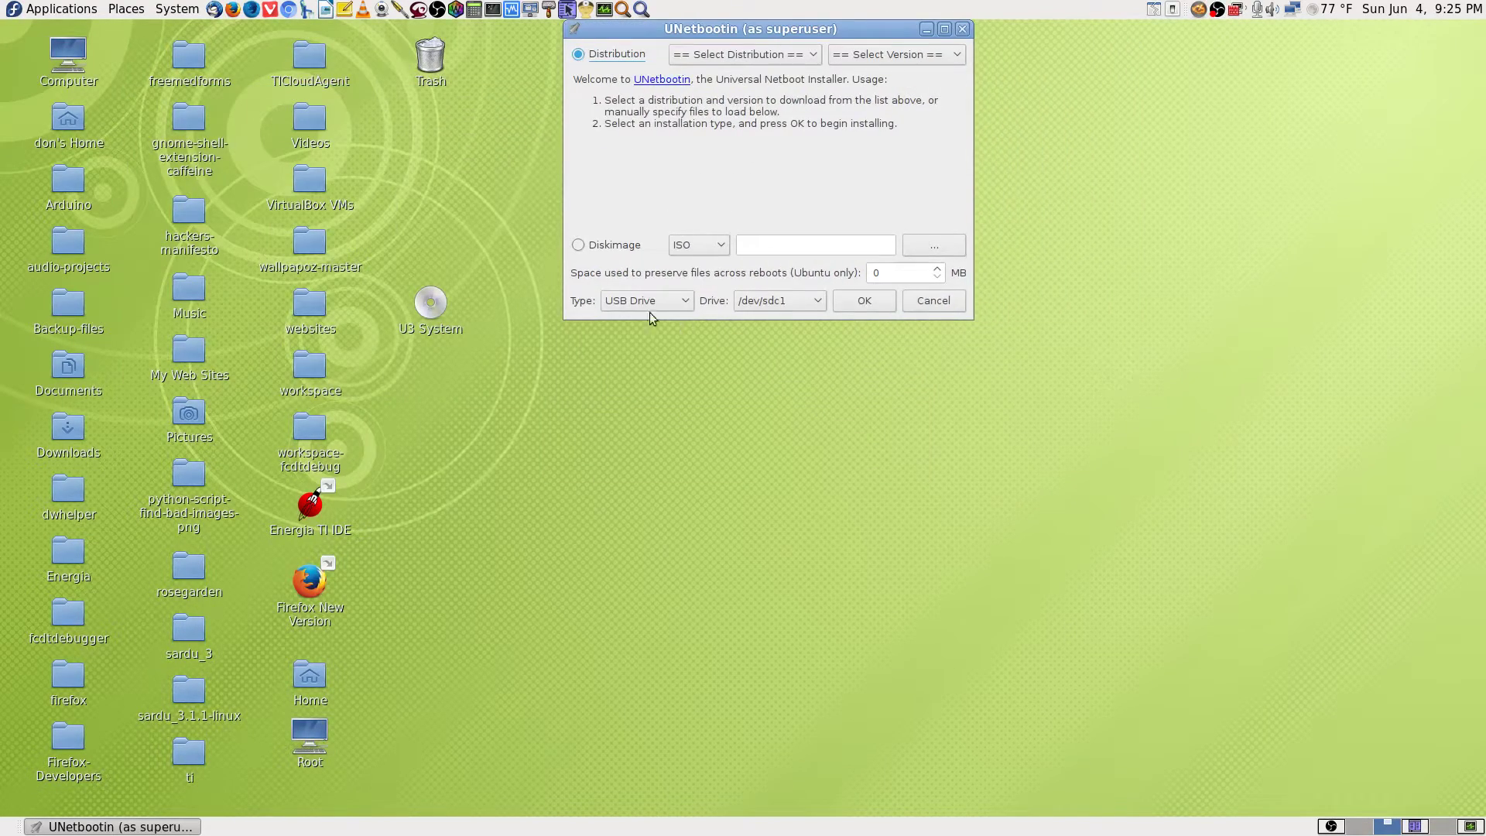
left_click(578, 246)
left_click(680, 302)
left_click(667, 341)
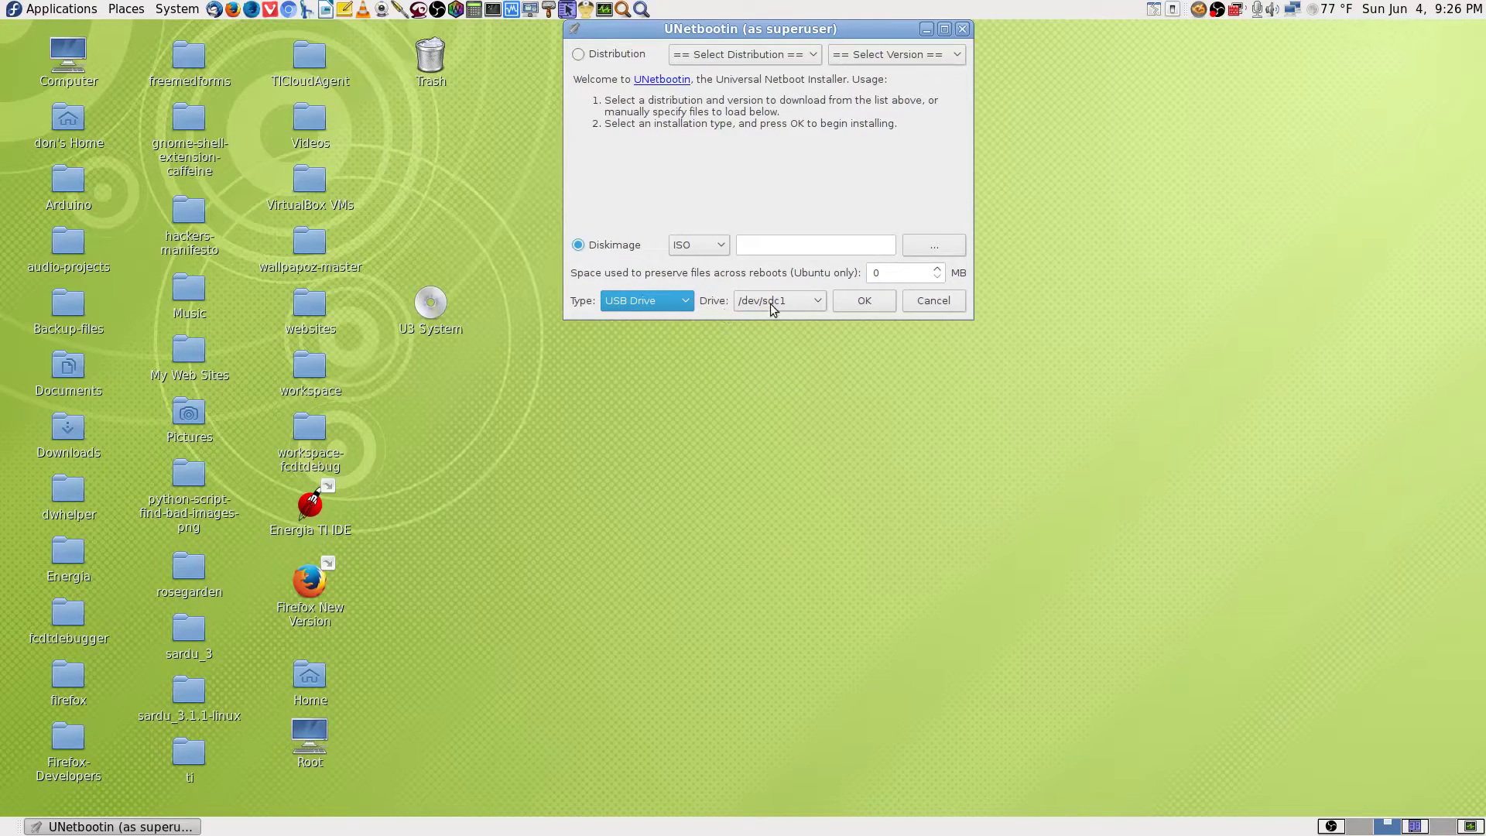
left_click(816, 307)
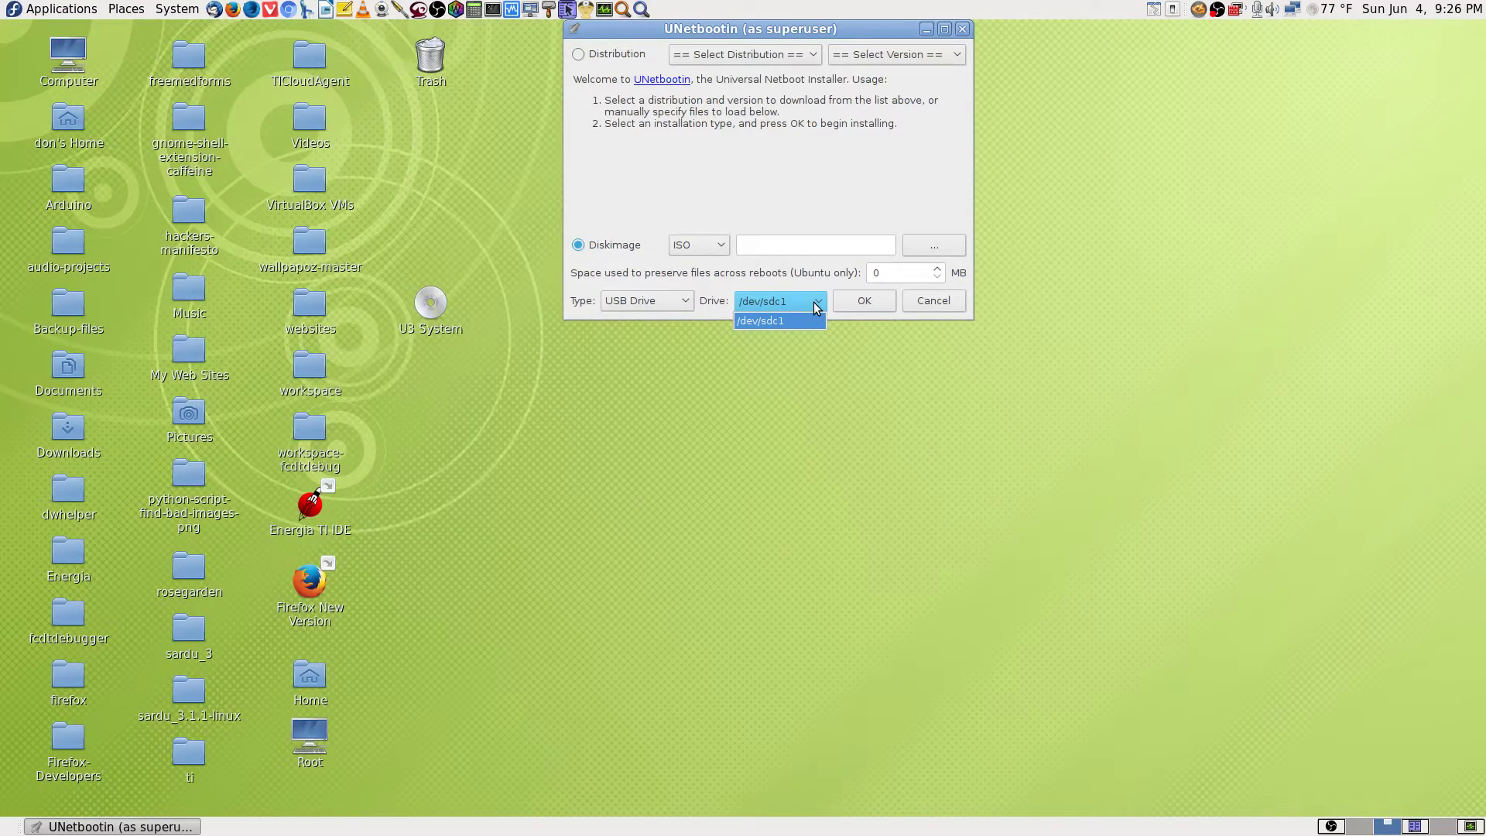
left_click(815, 305)
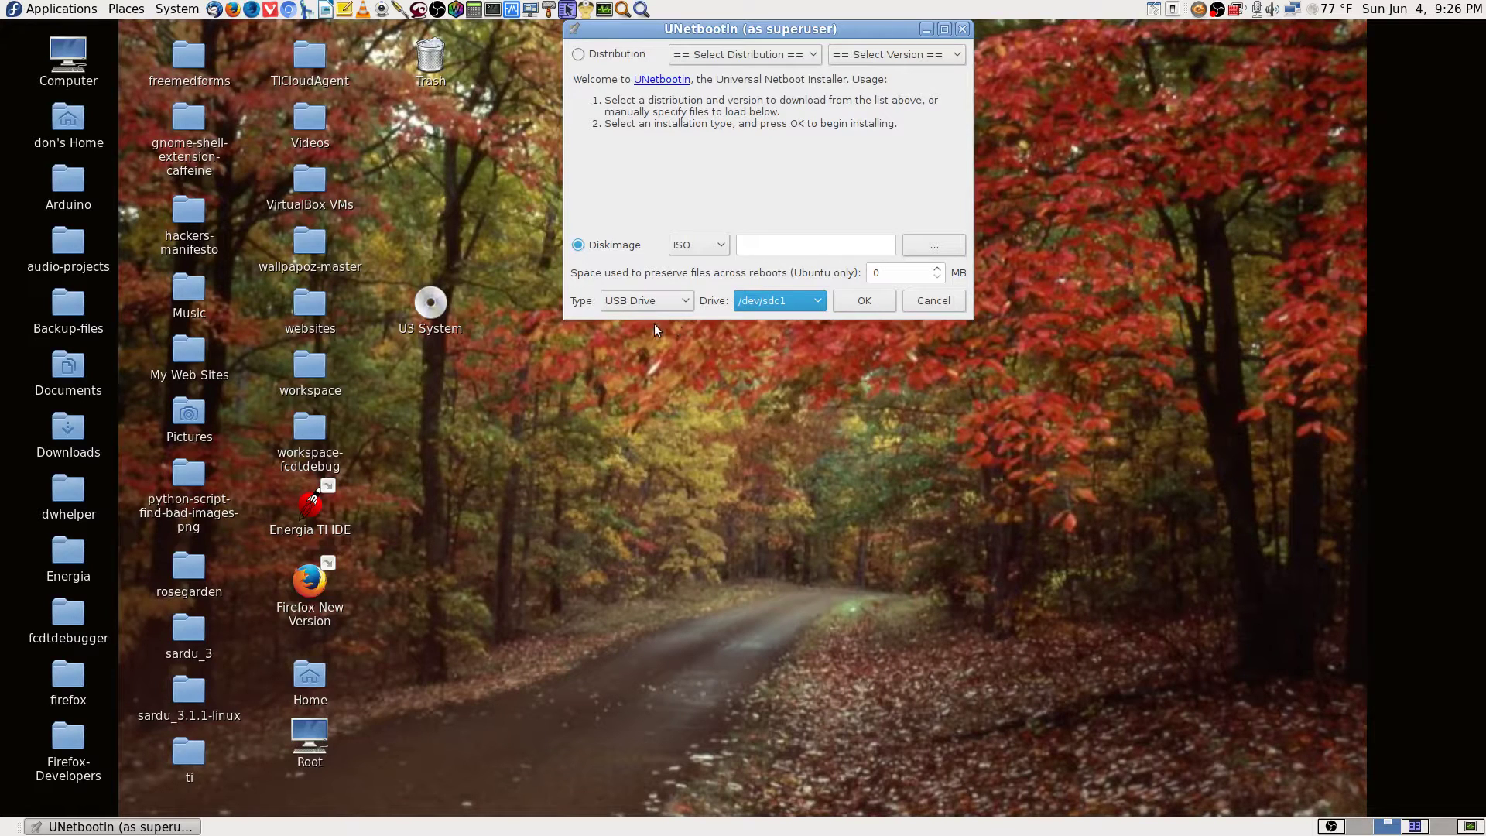
left_click(814, 301)
left_click(814, 301)
left_click(868, 249)
left_click(948, 248)
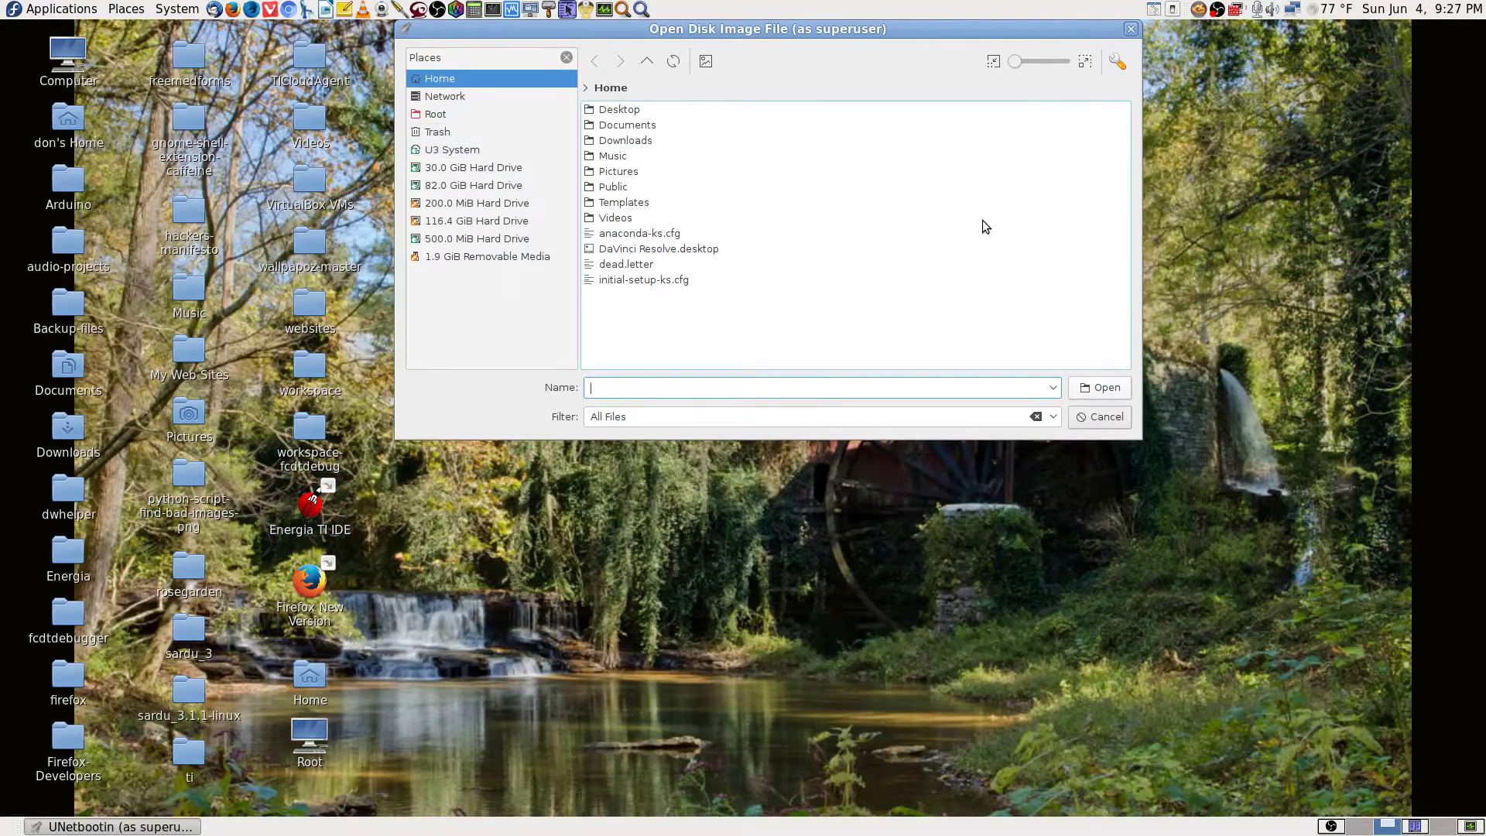
left_click(1107, 421)
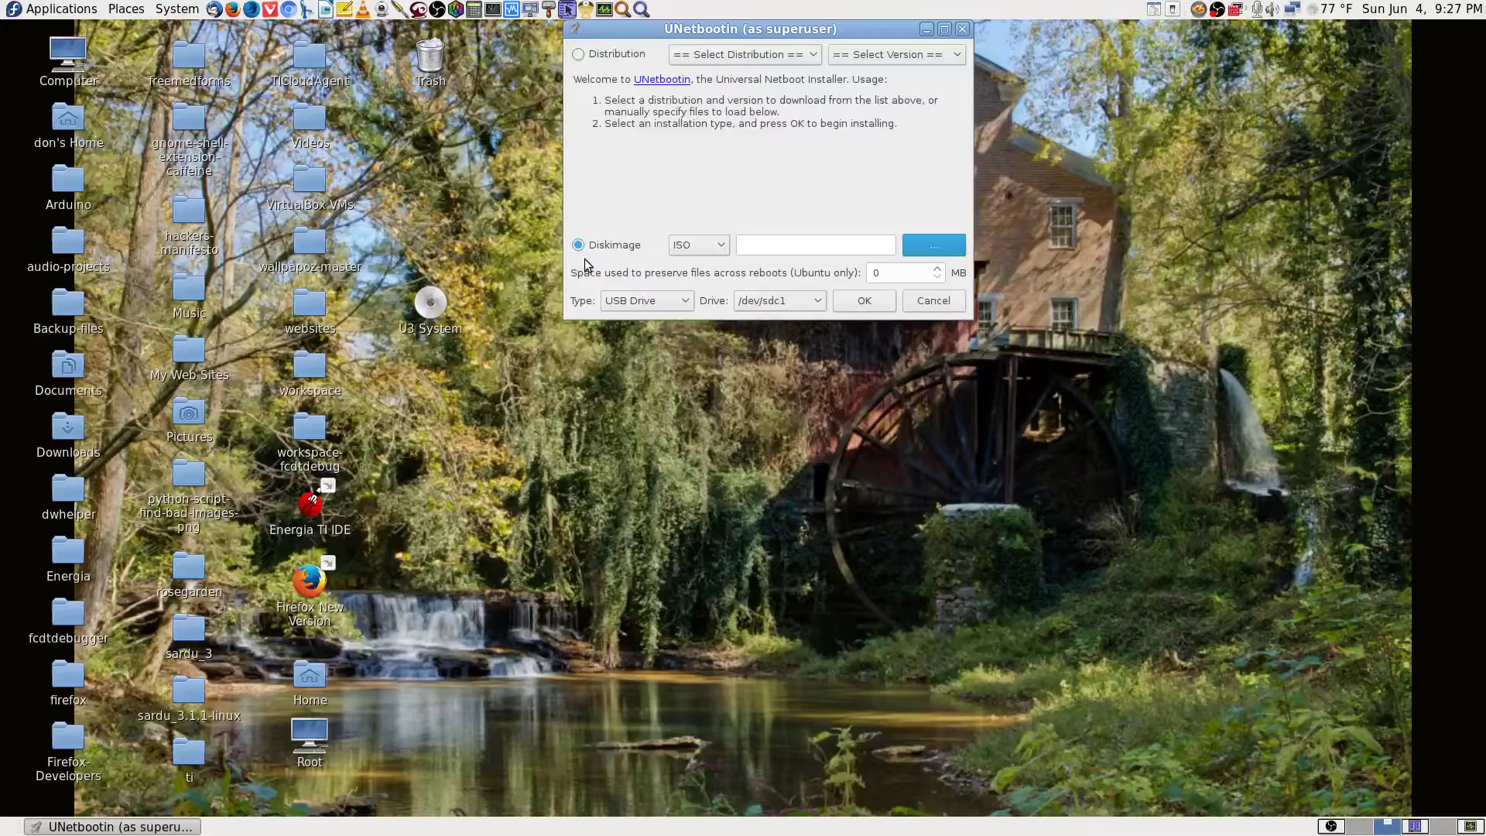
left_click(721, 246)
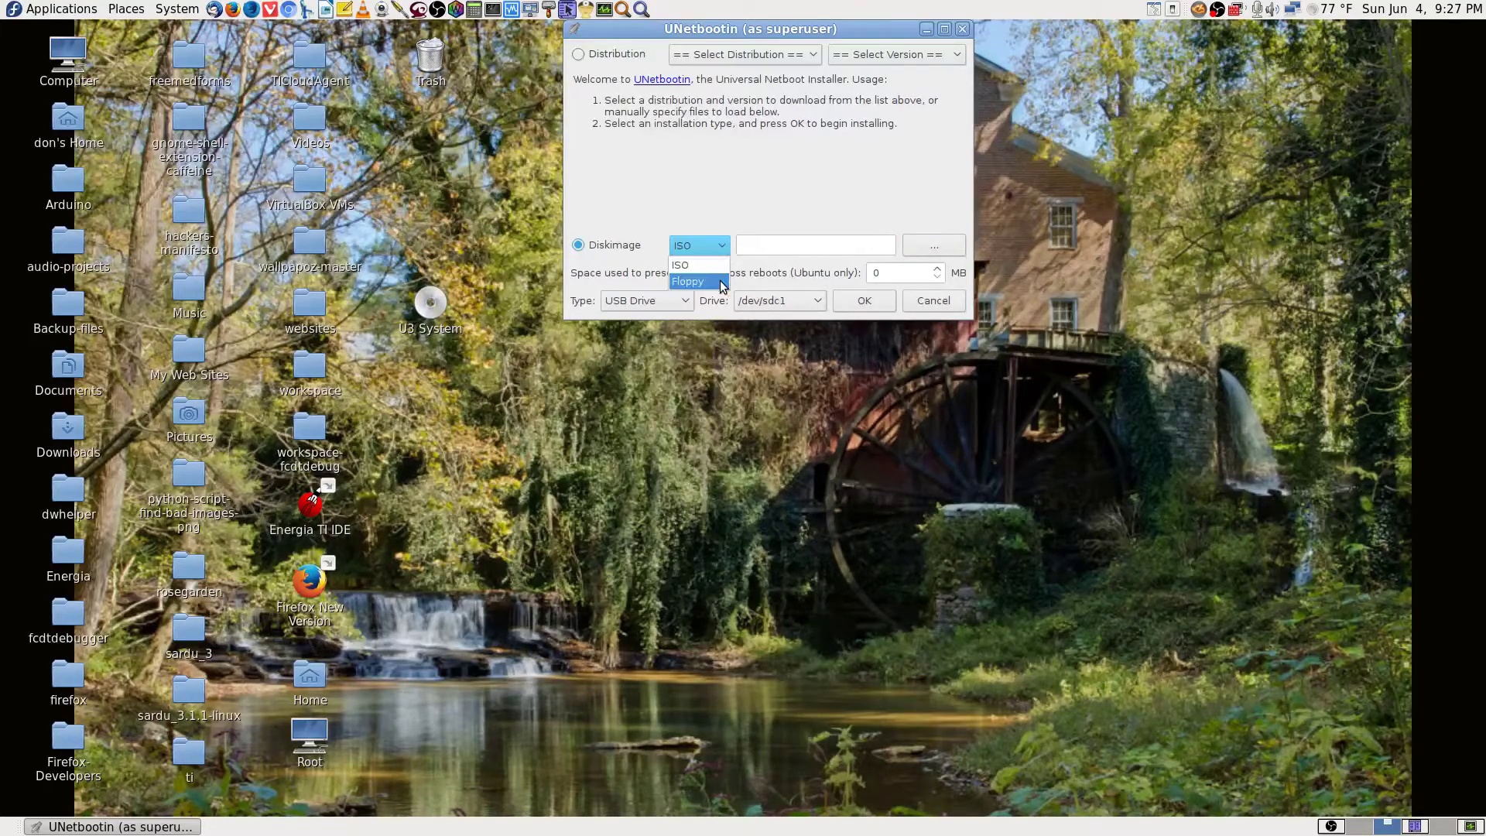
left_click(720, 282)
left_click(726, 246)
left_click(714, 265)
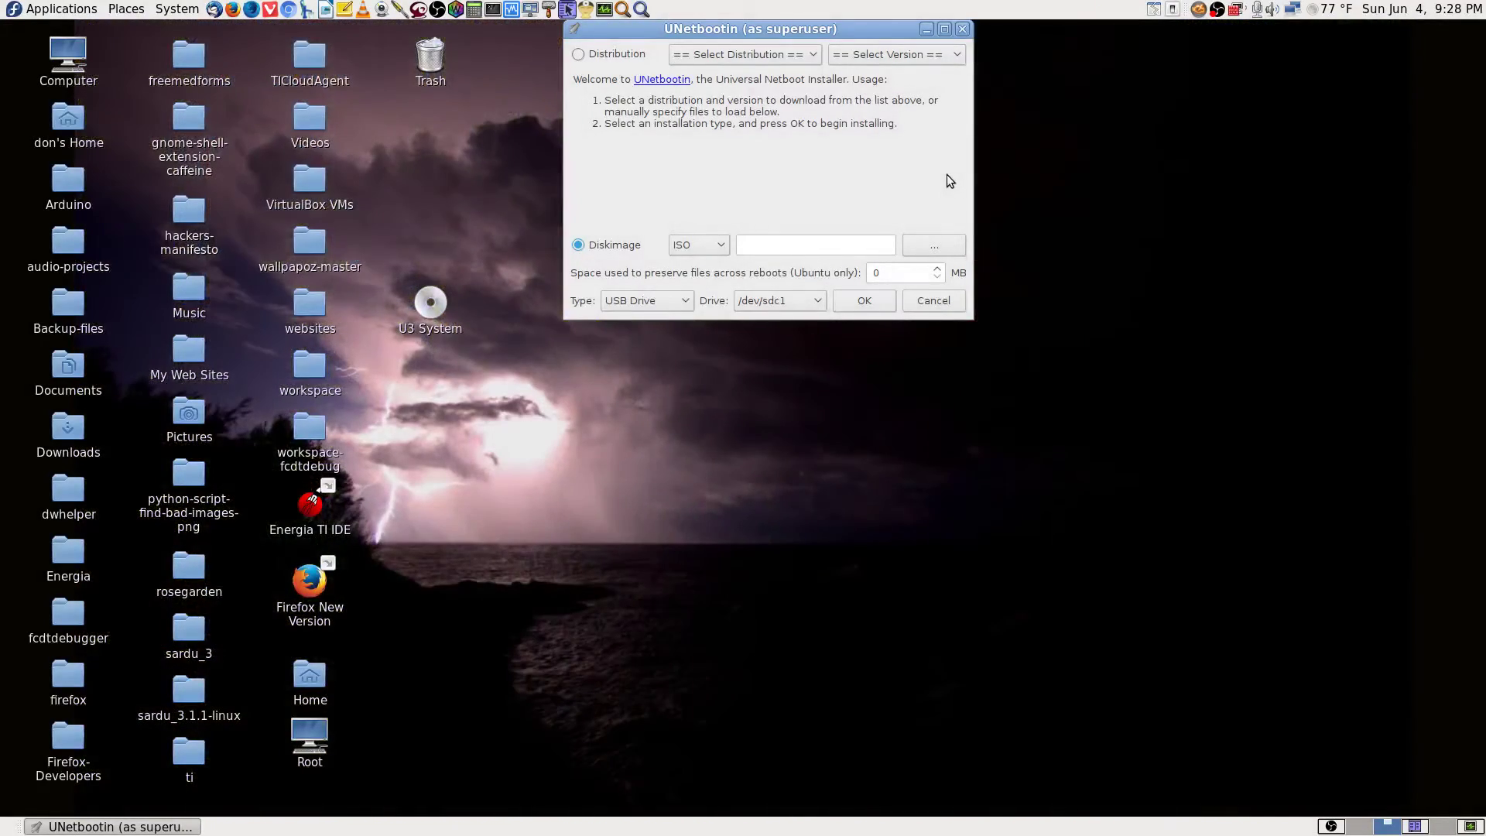
left_click(706, 247)
left_click(697, 281)
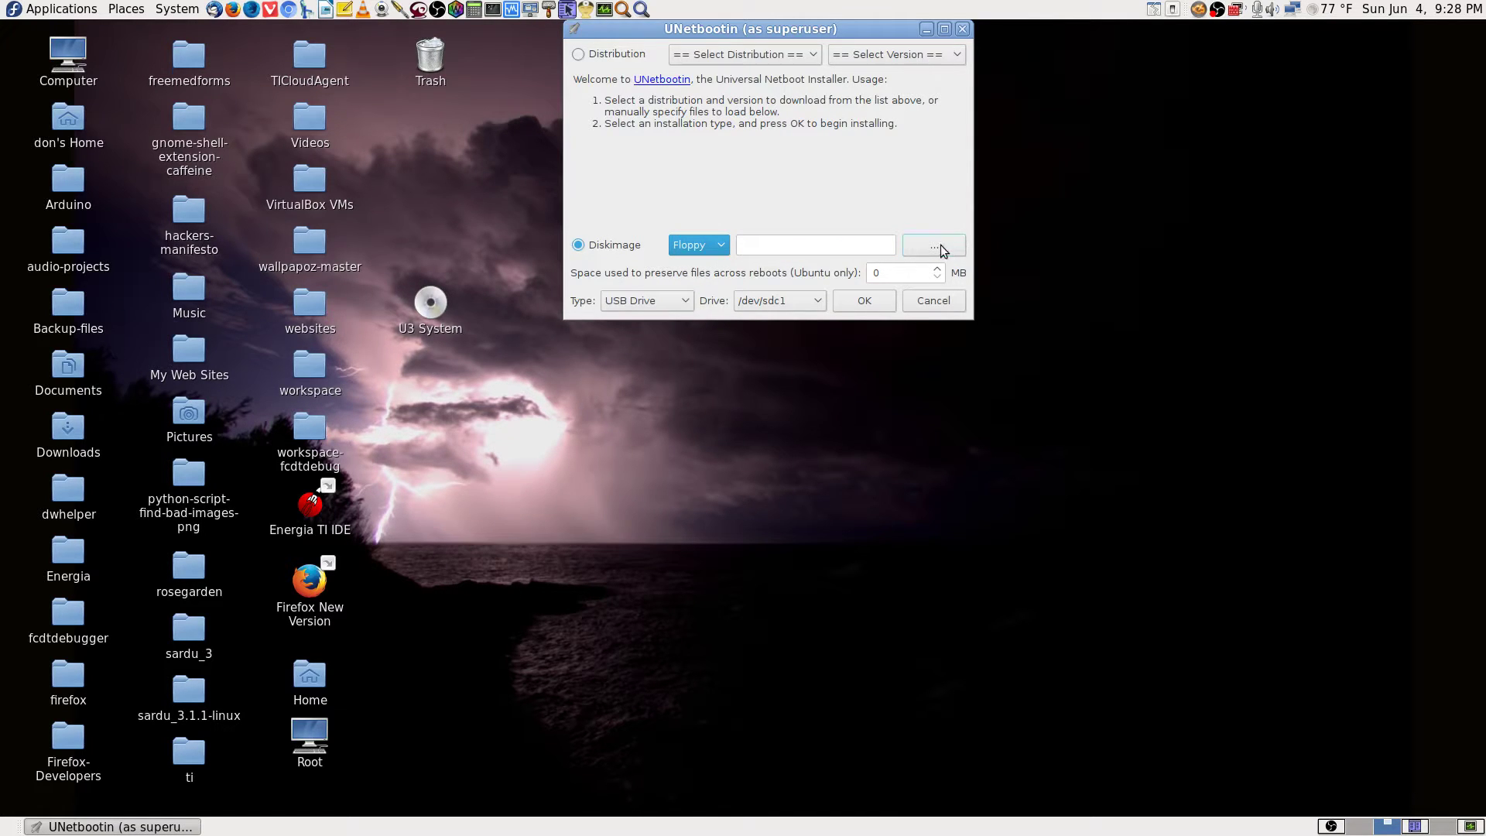
left_click(710, 246)
left_click(706, 259)
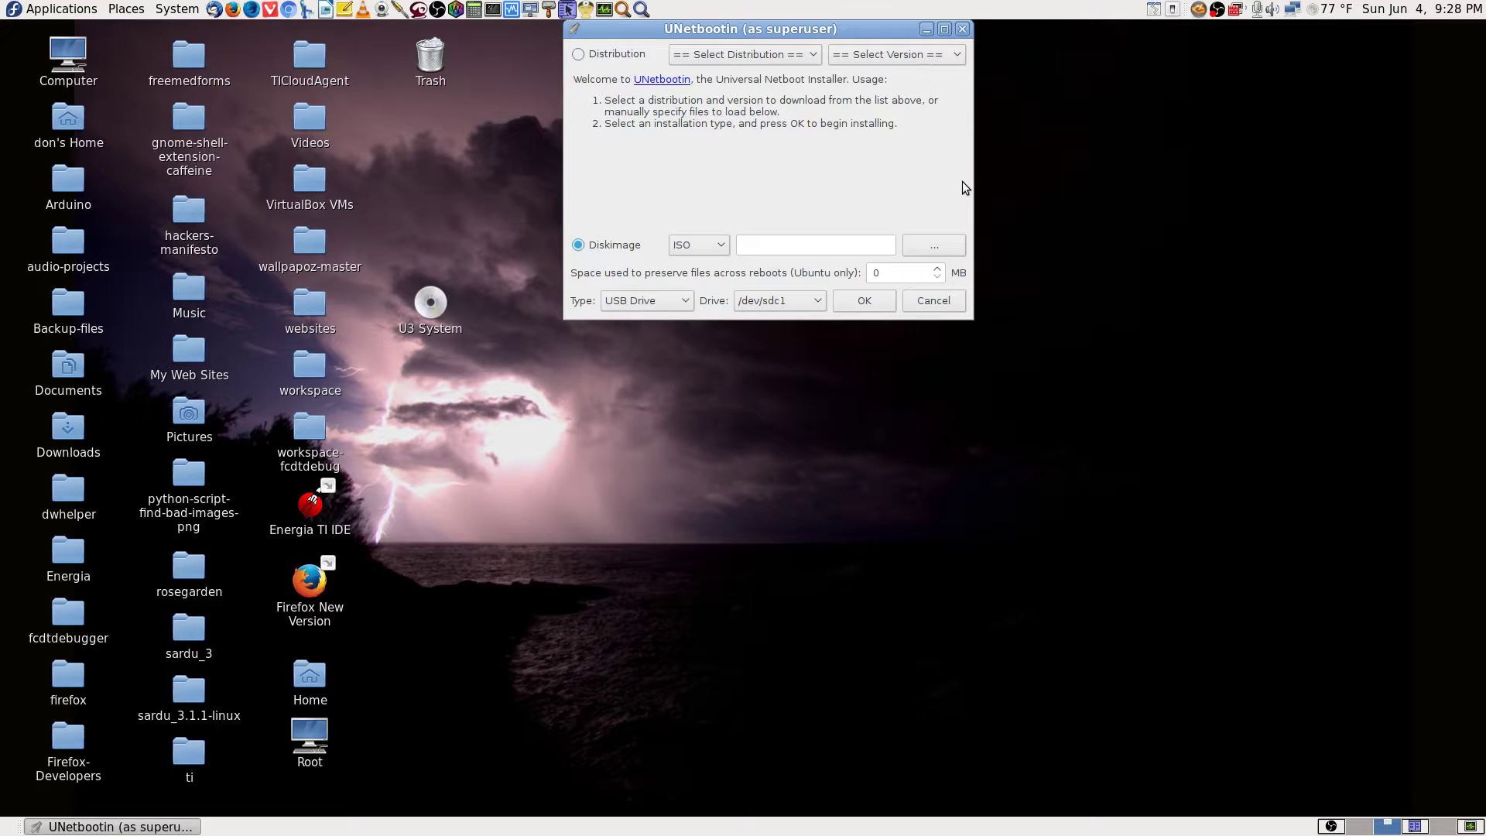
left_click(877, 247)
left_click(935, 246)
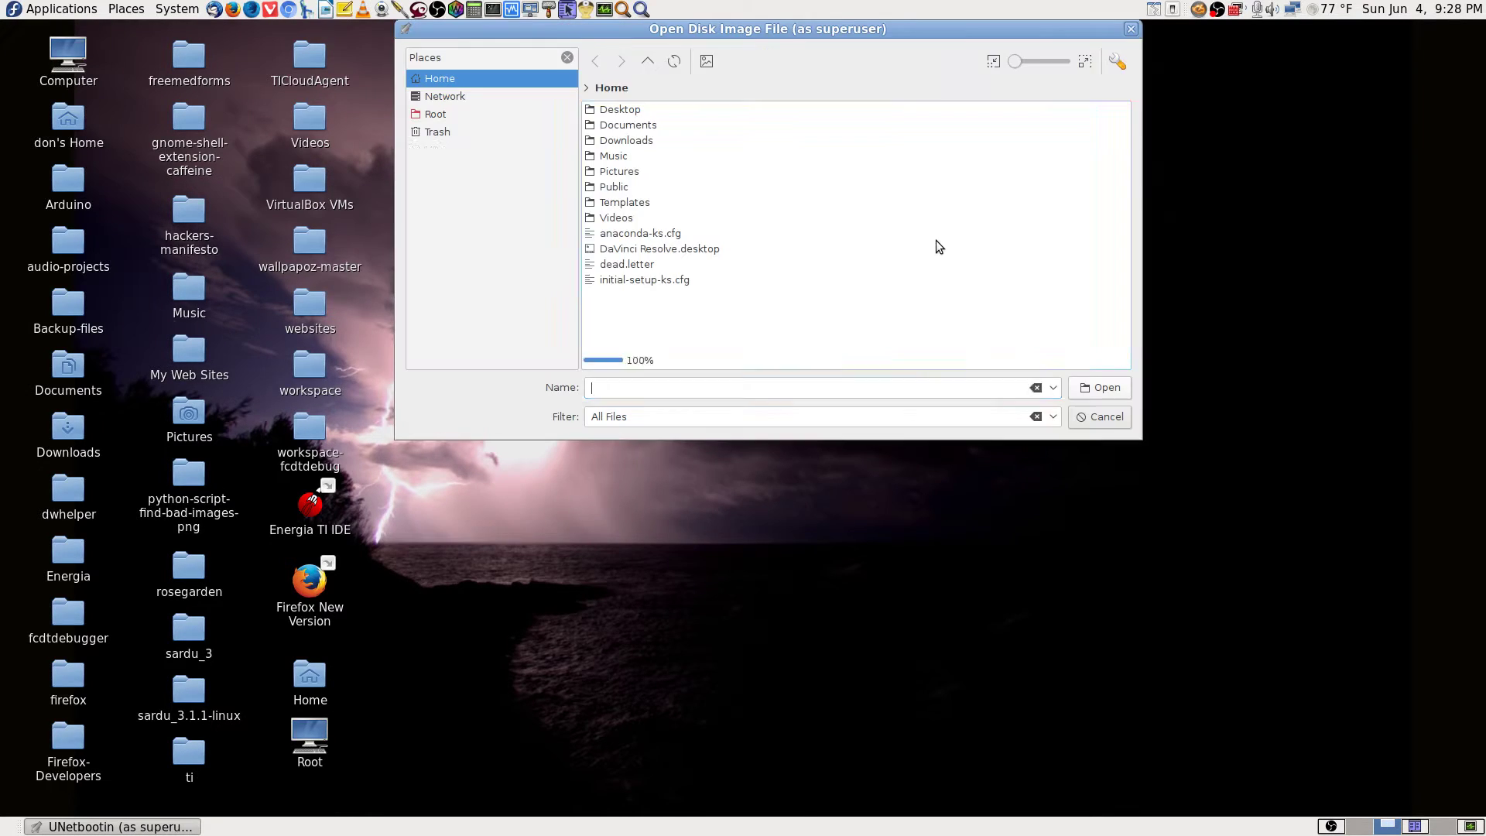
left_click(1085, 414)
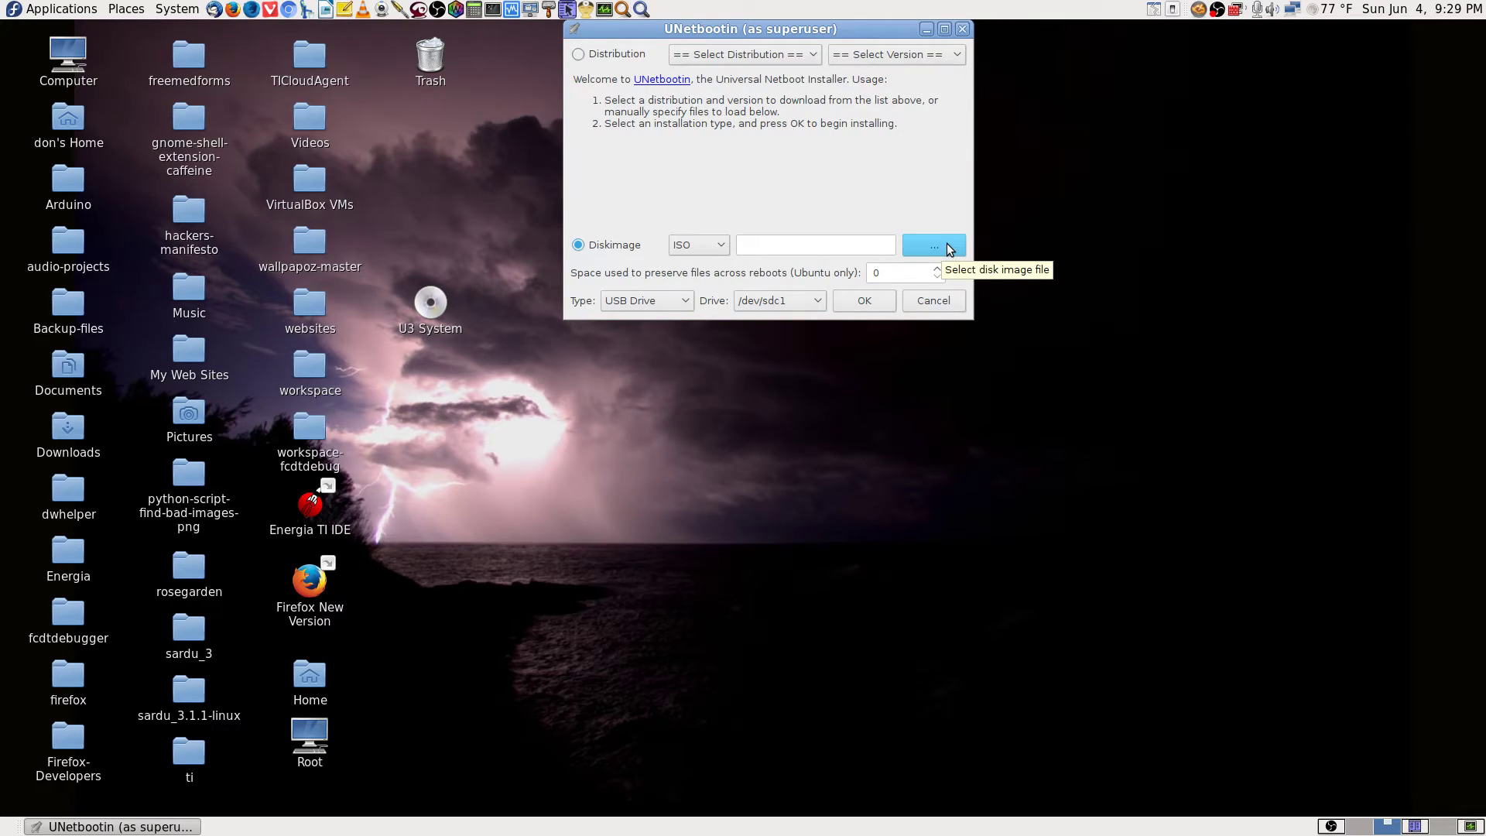
left_click(950, 249)
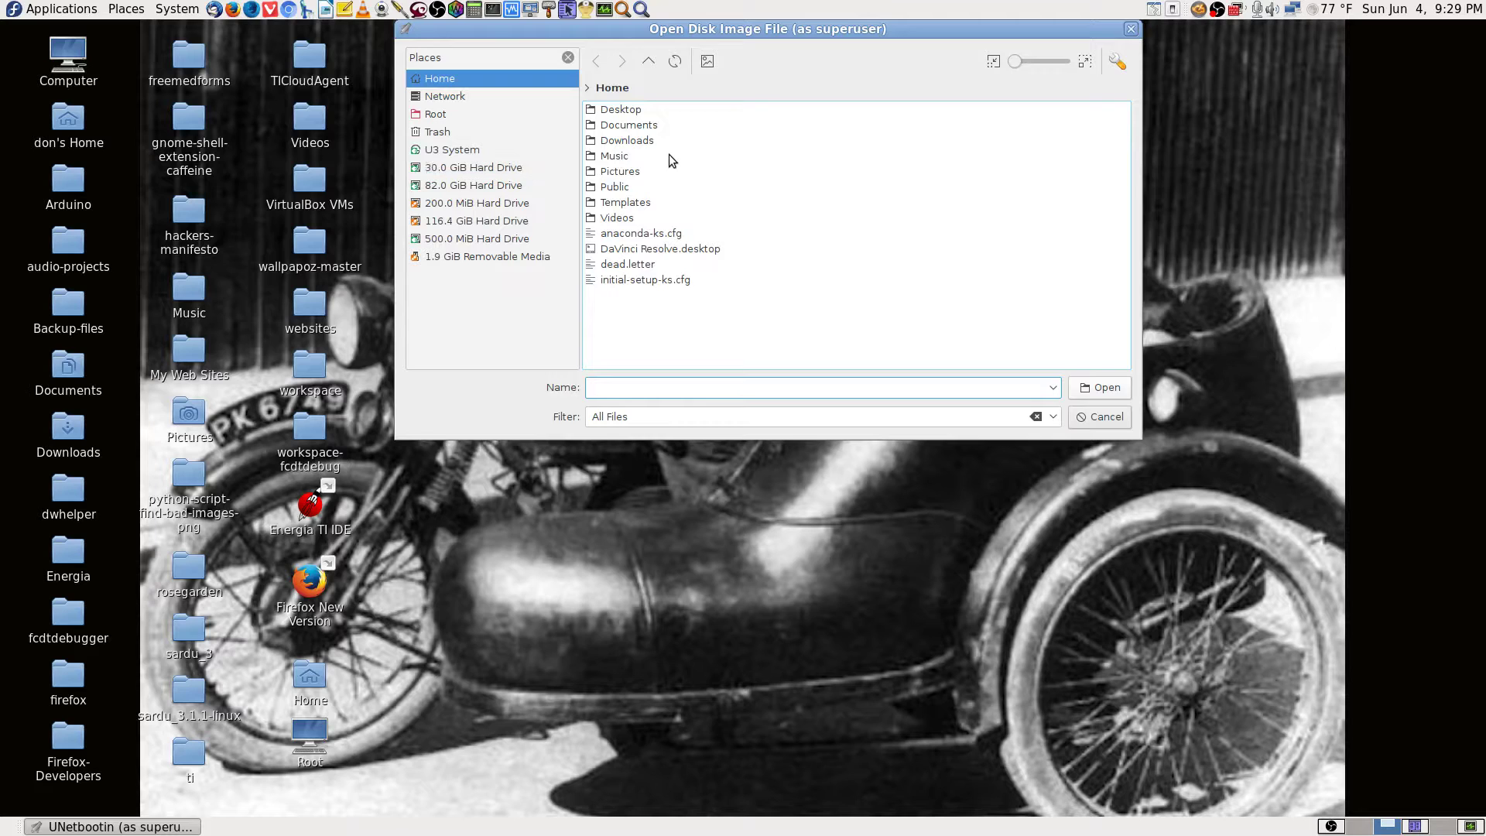
double_click(628, 141)
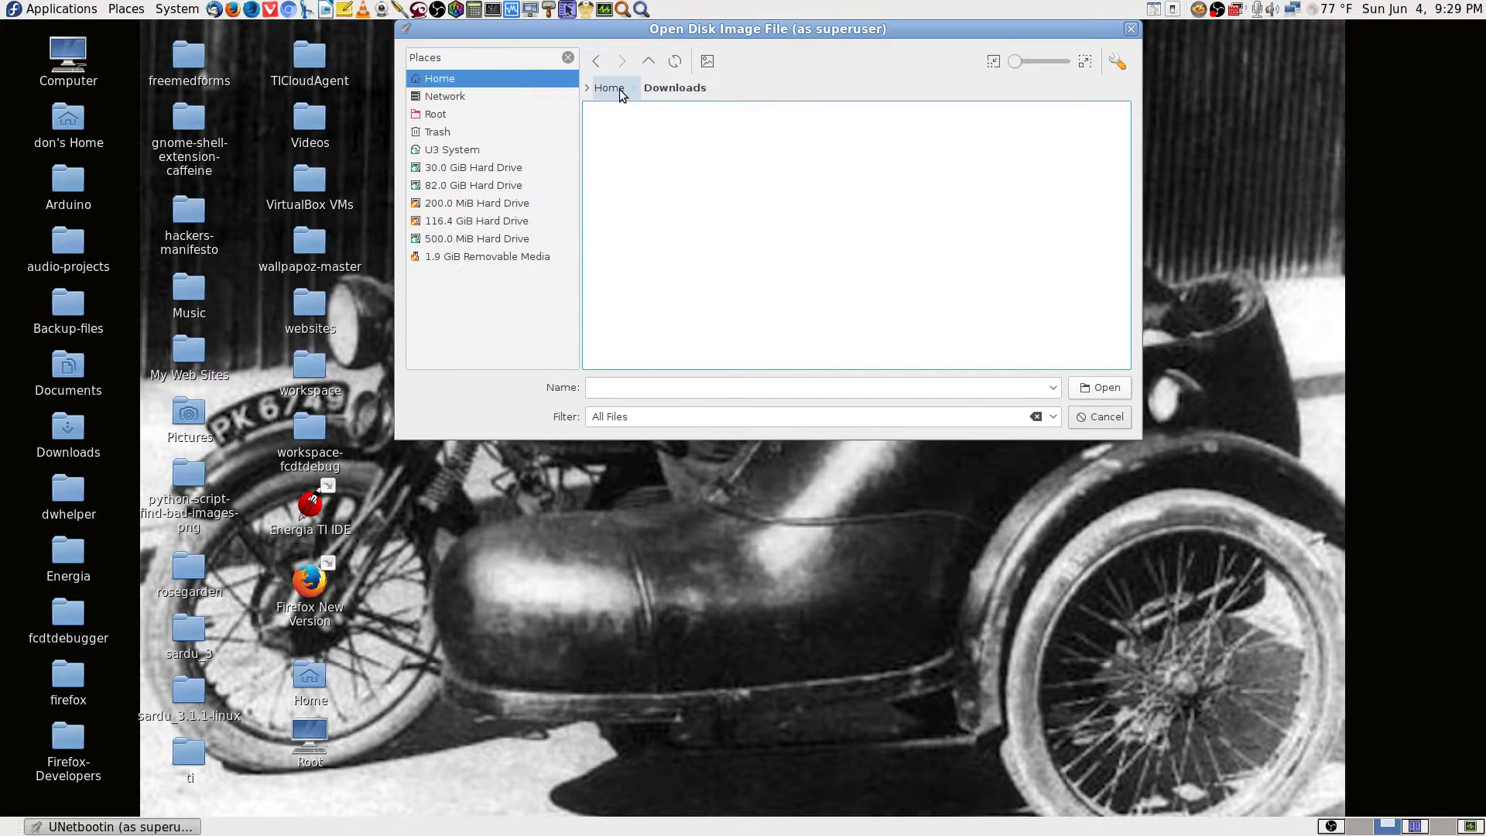
left_click(620, 90)
double_click(634, 146)
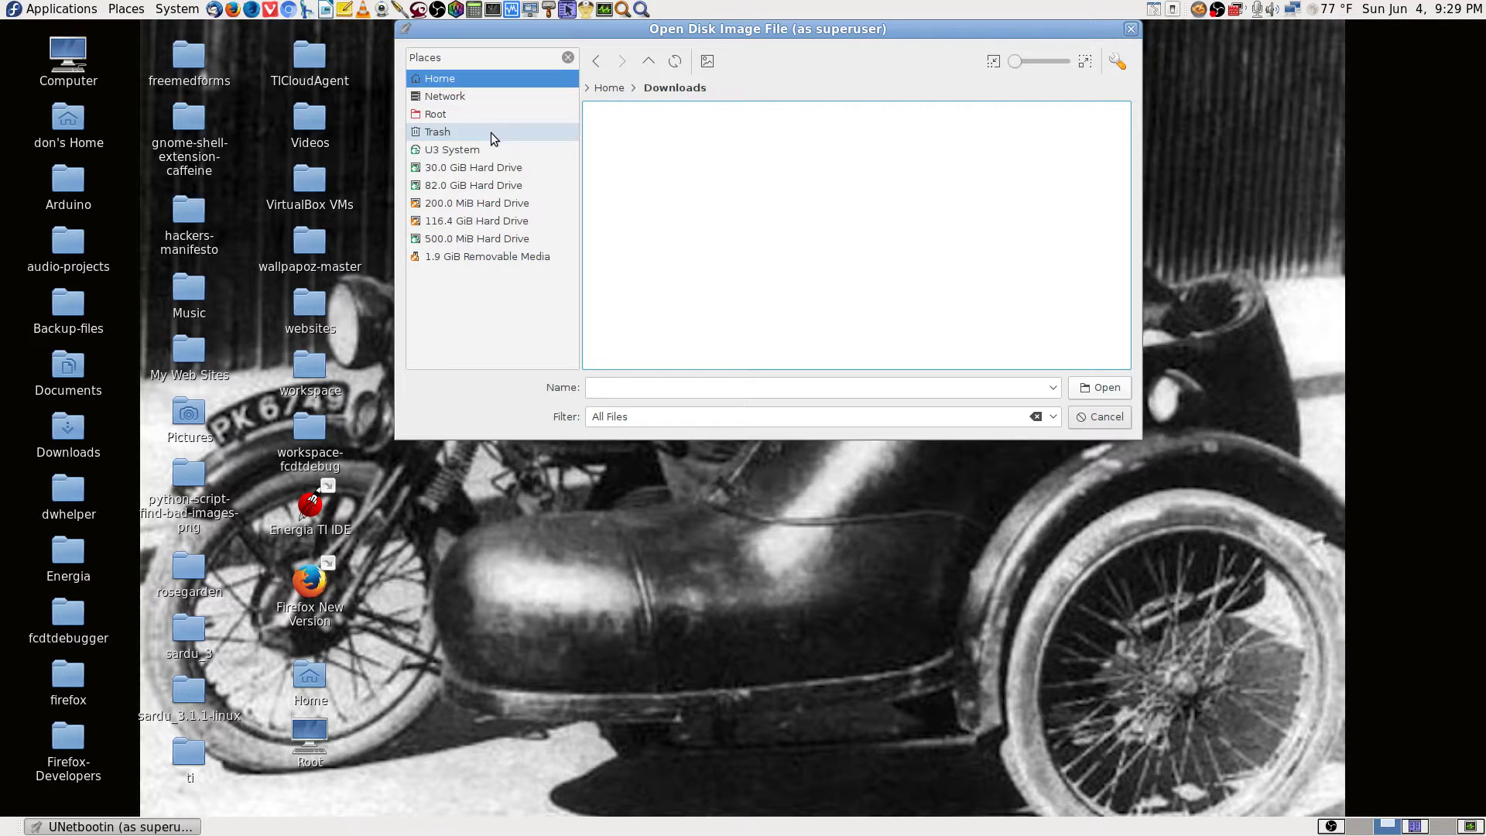
left_click(1097, 421)
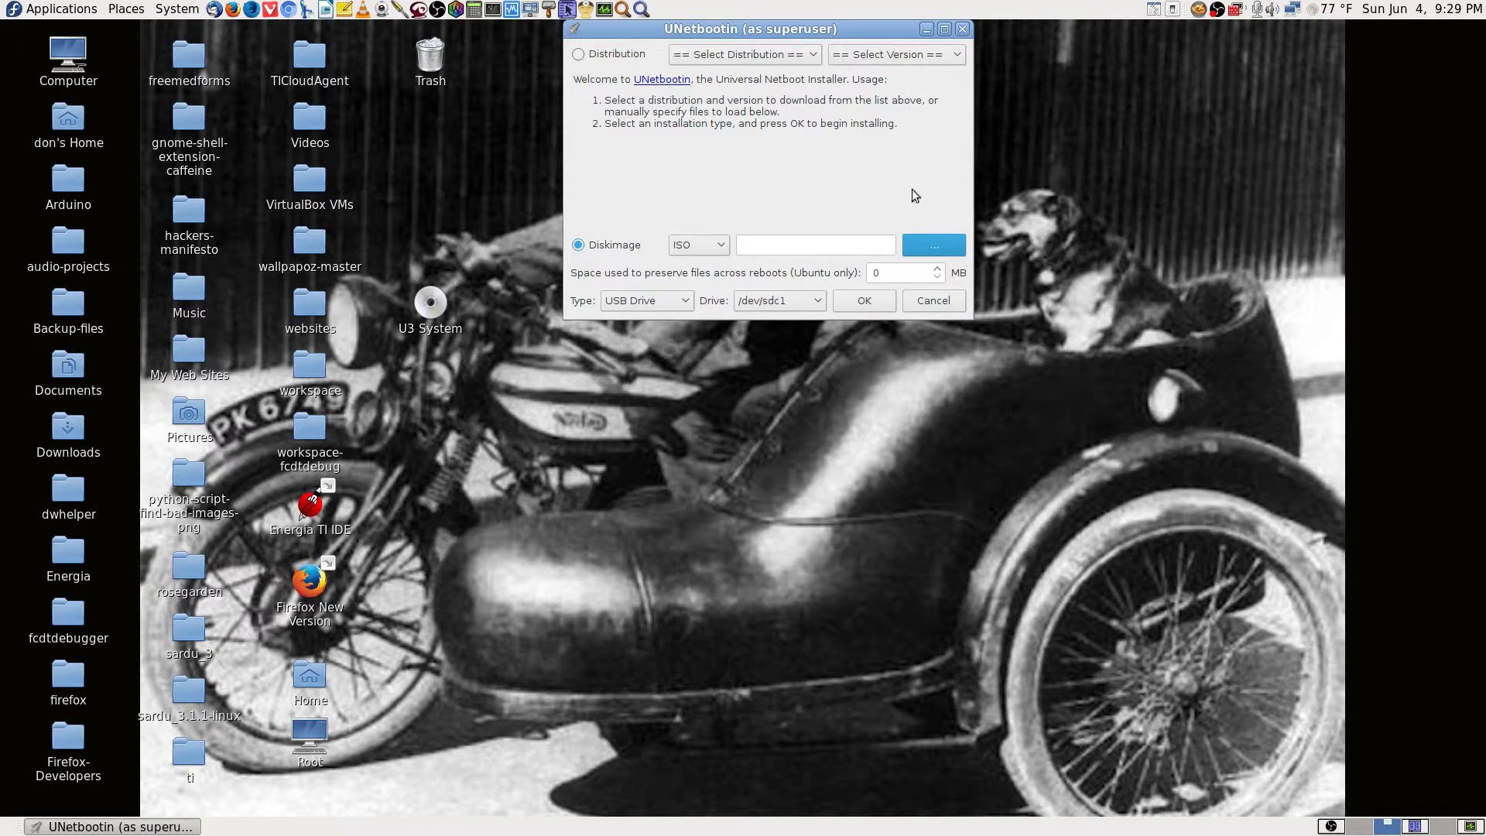
left_click(935, 245)
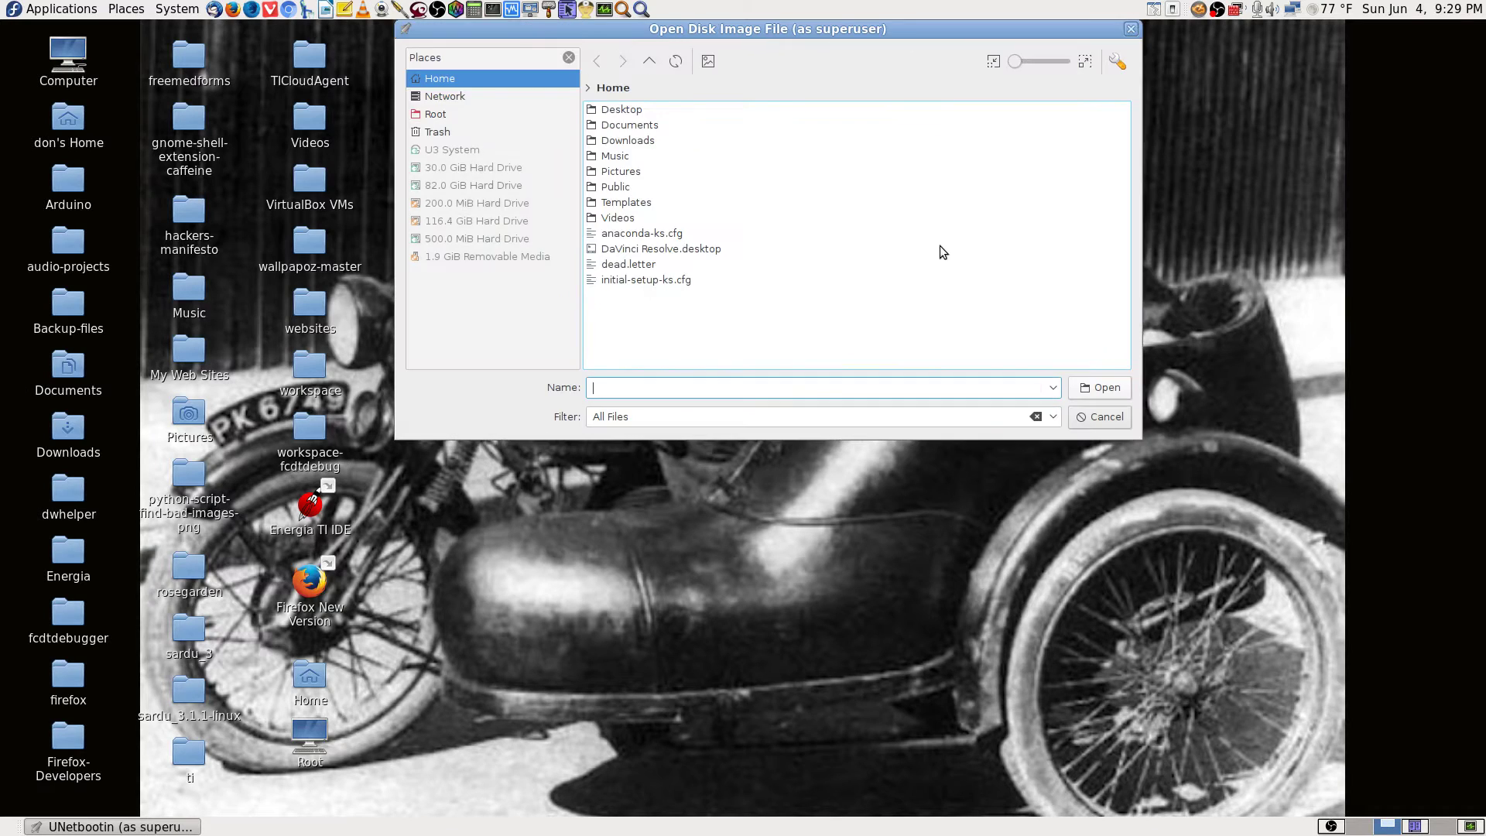
double_click(637, 142)
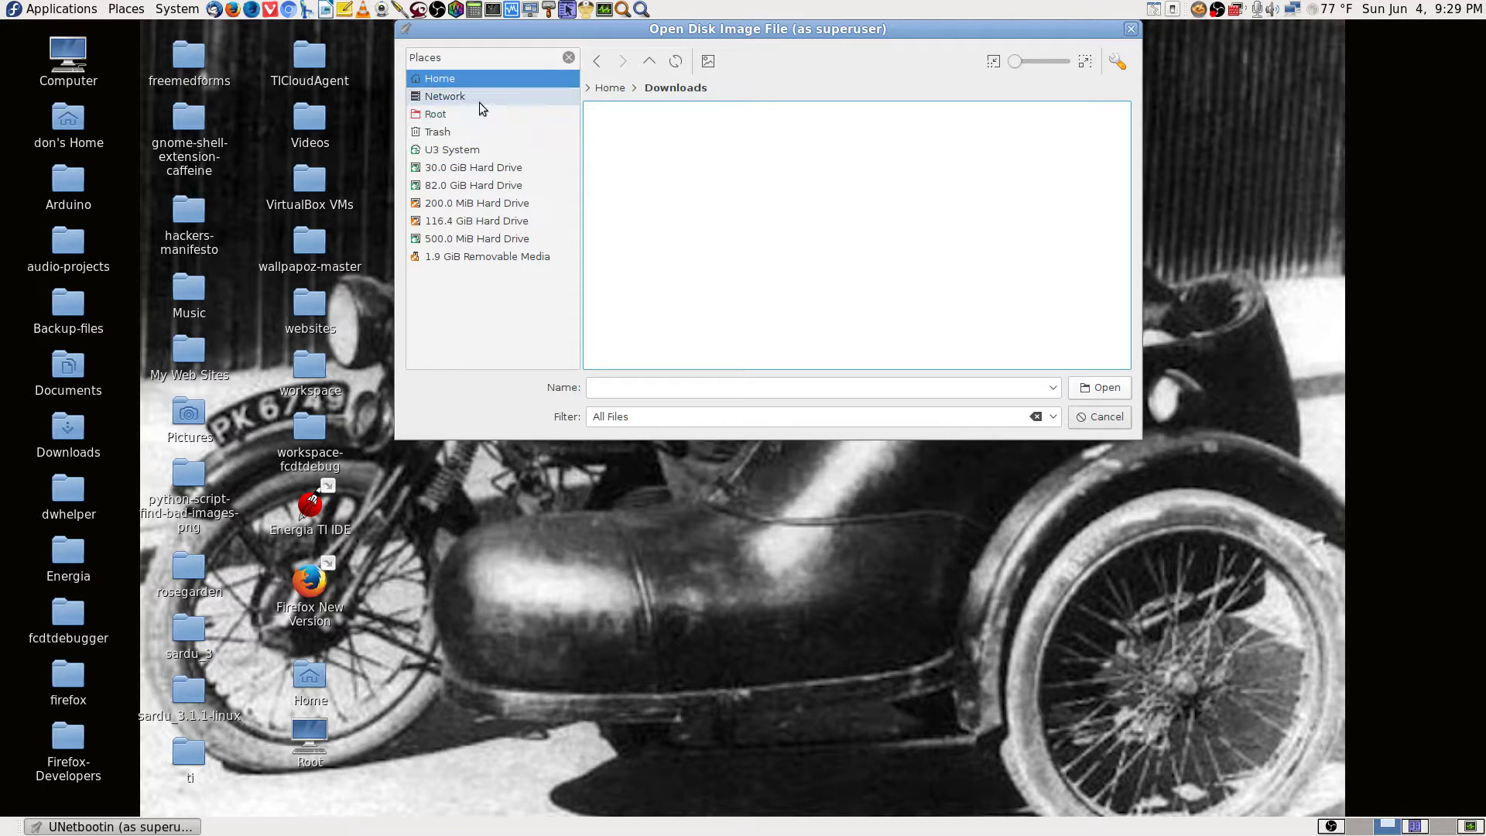
left_click(1103, 417)
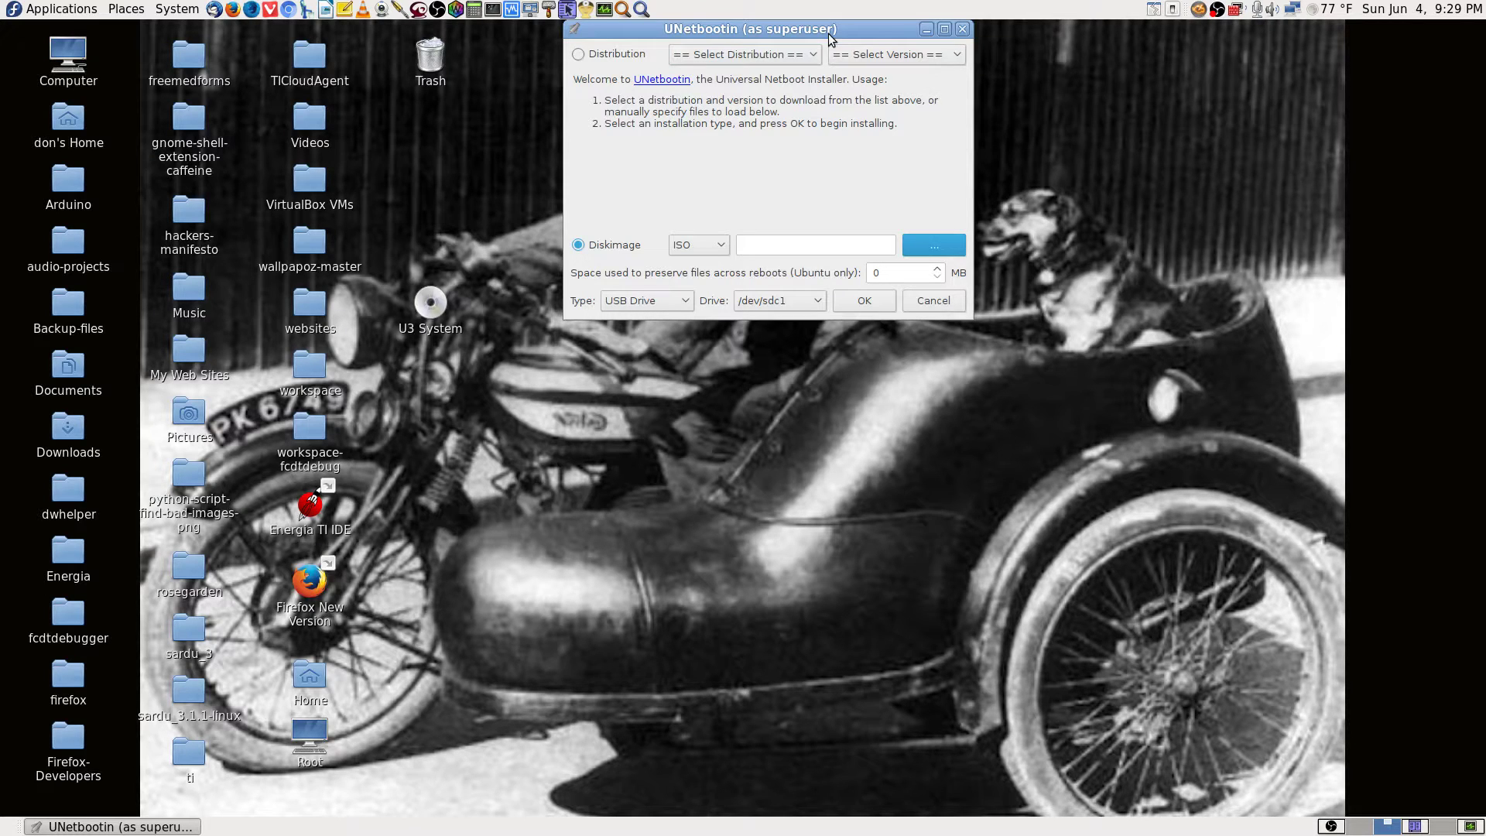
Open the disk image chooser, look through Documents and Downloads, and return to Home.
left_click(933, 247)
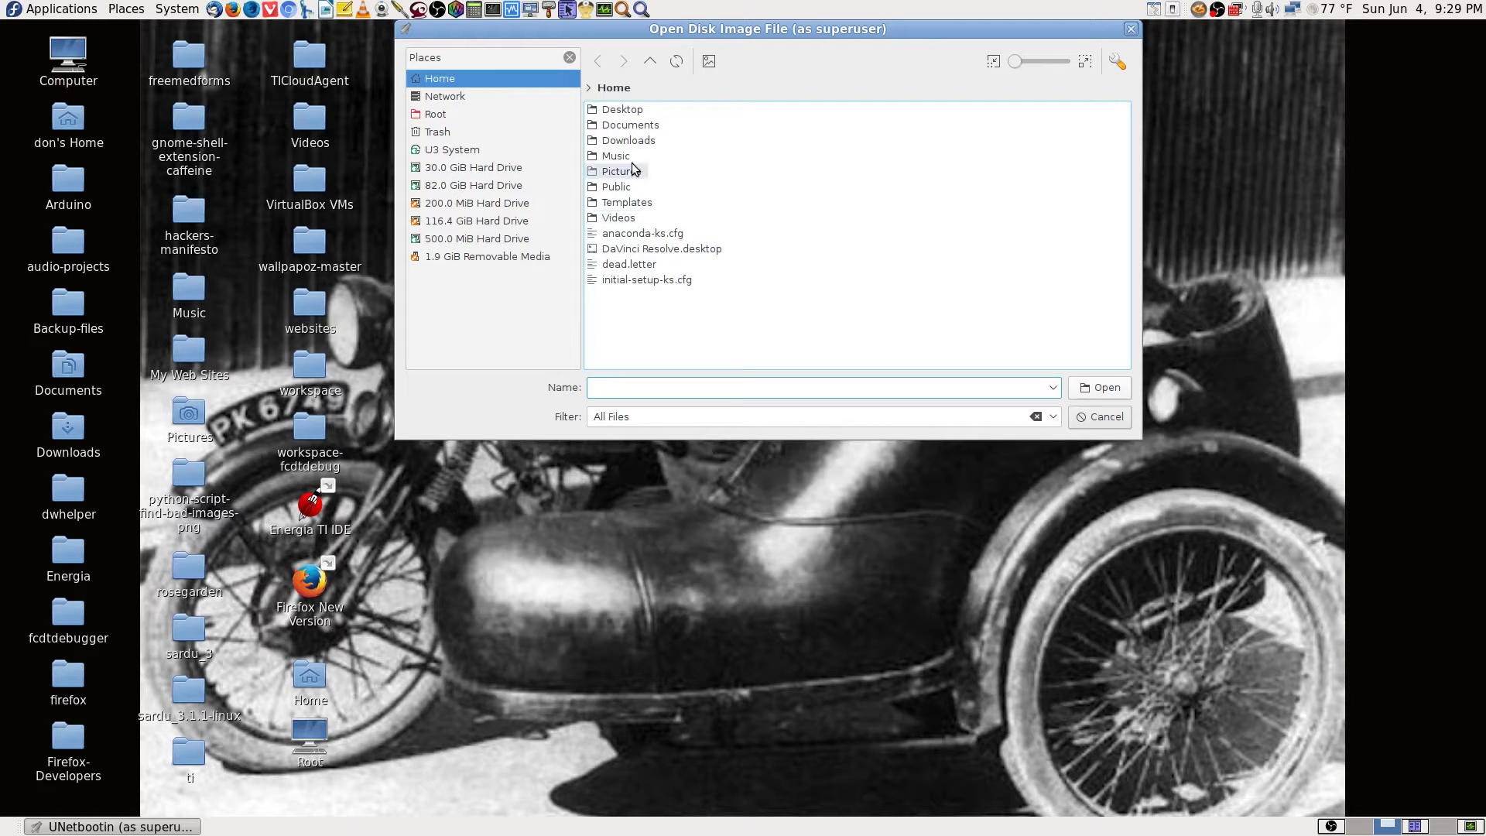
double_click(648, 126)
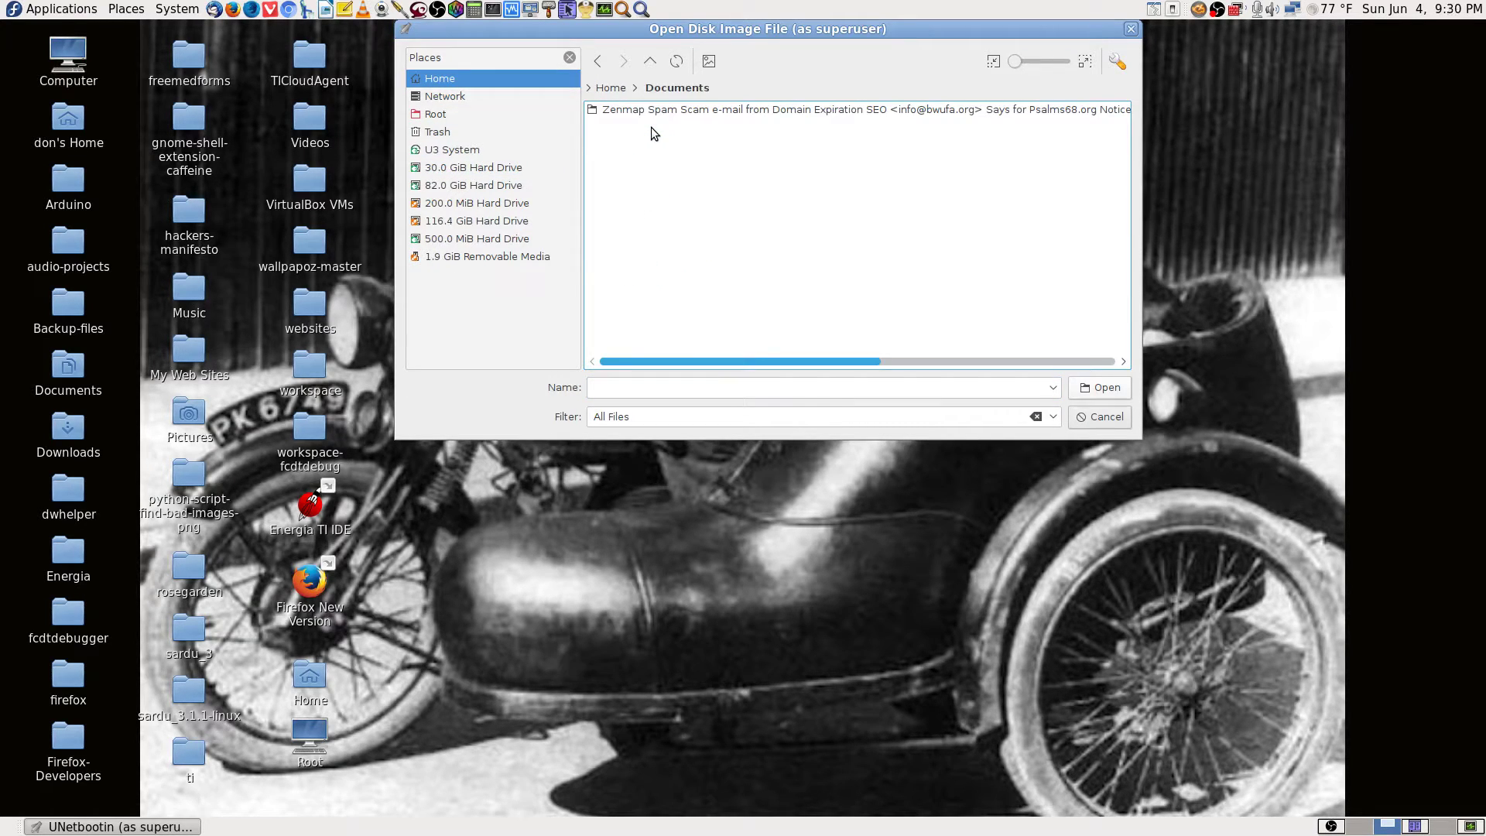
left_click(650, 60)
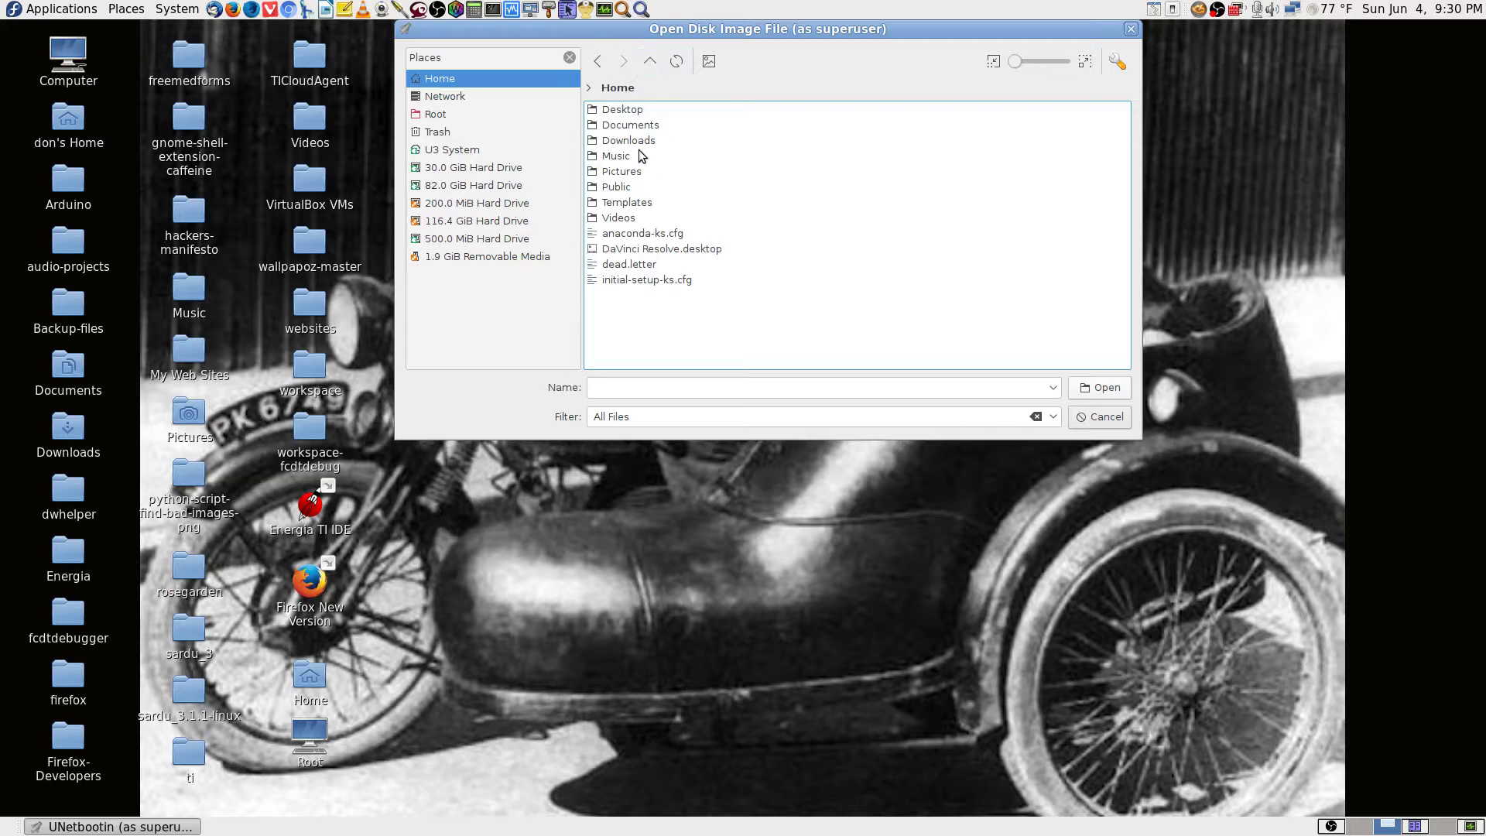
double_click(639, 141)
left_click(650, 62)
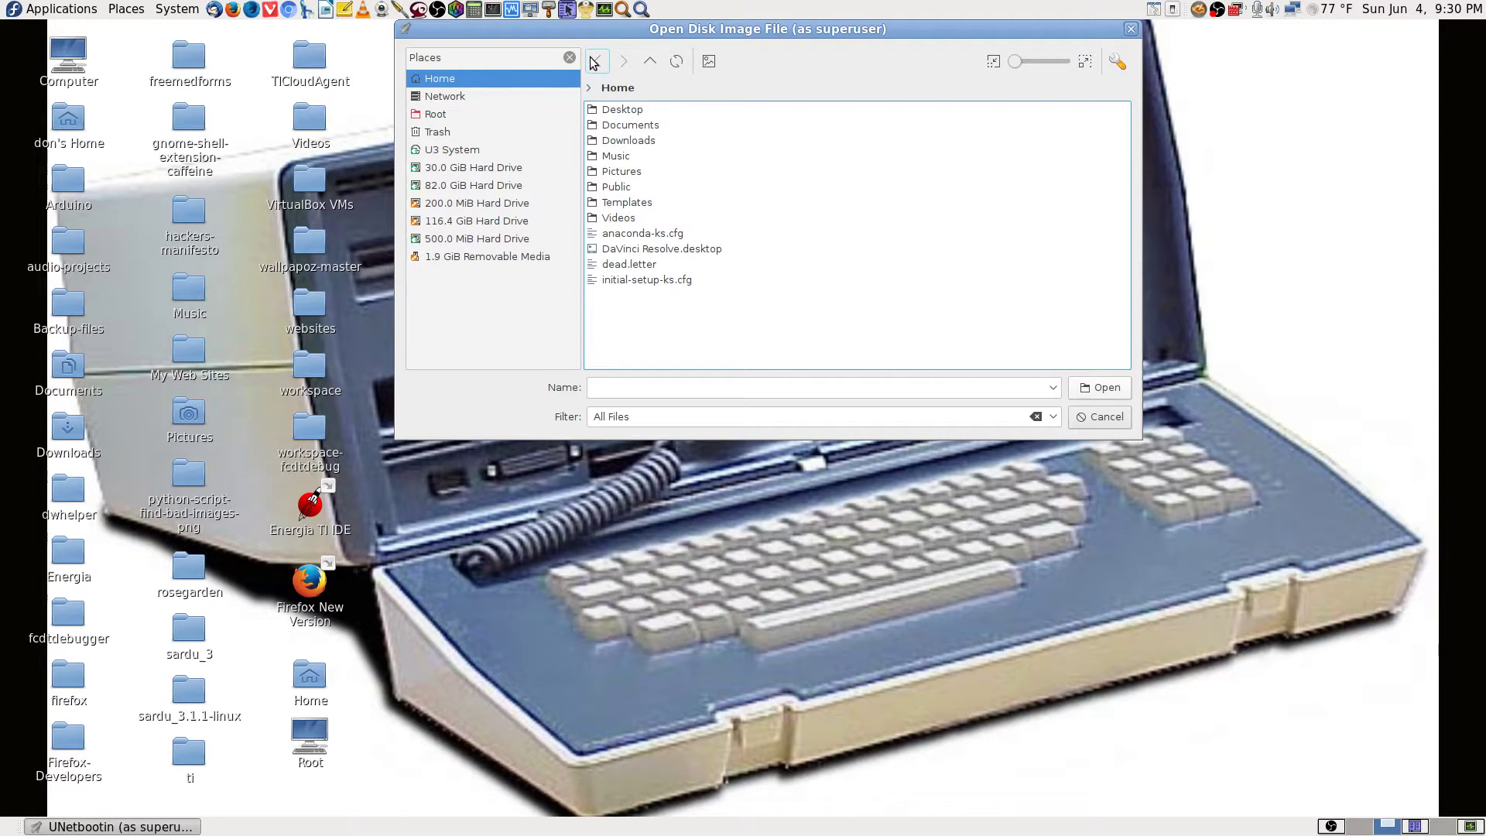
Browse between the root folder, Home and Downloads in the file chooser.
left_click(651, 67)
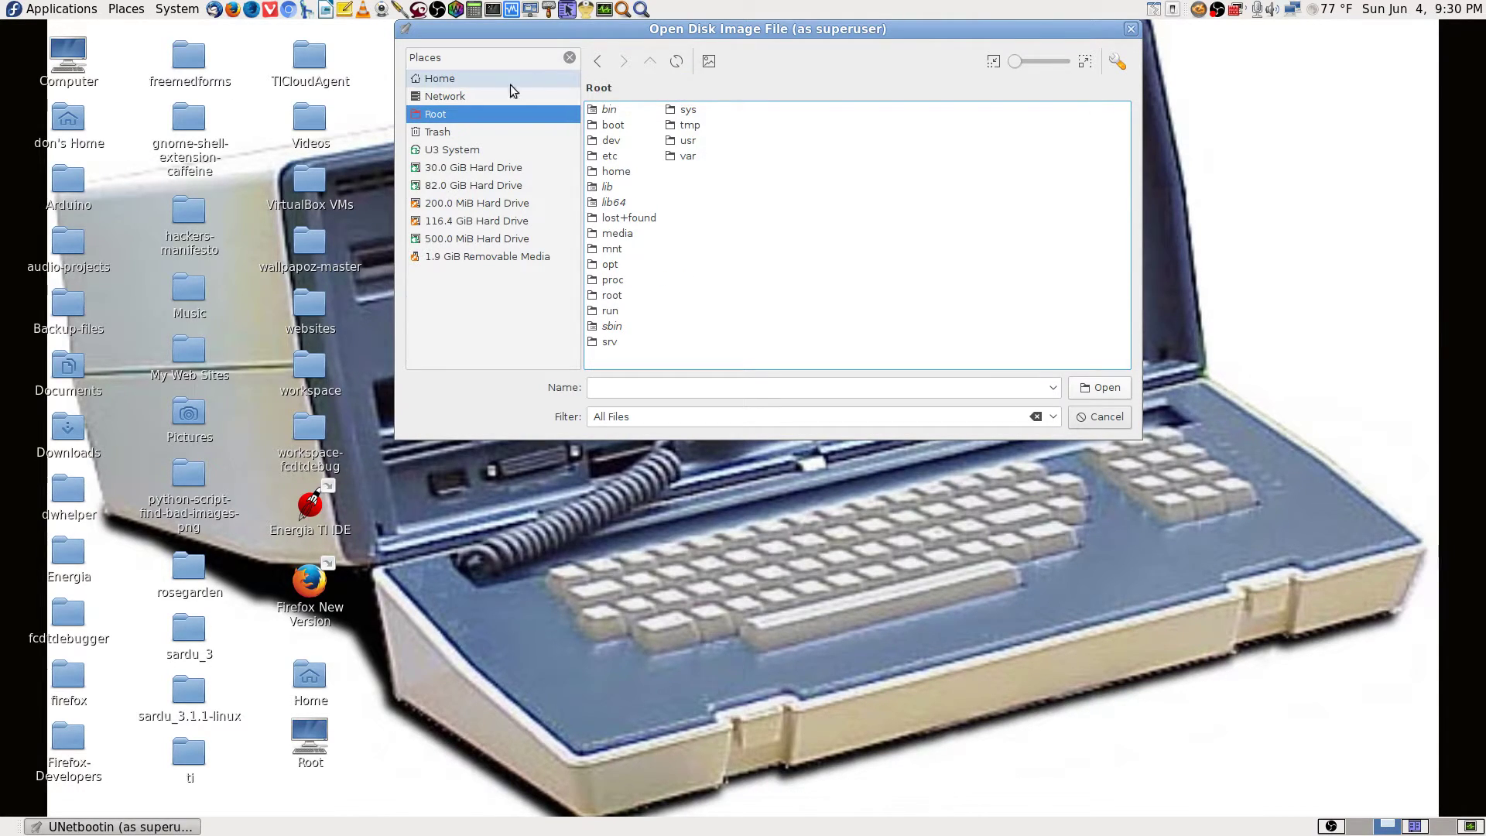
left_click(454, 81)
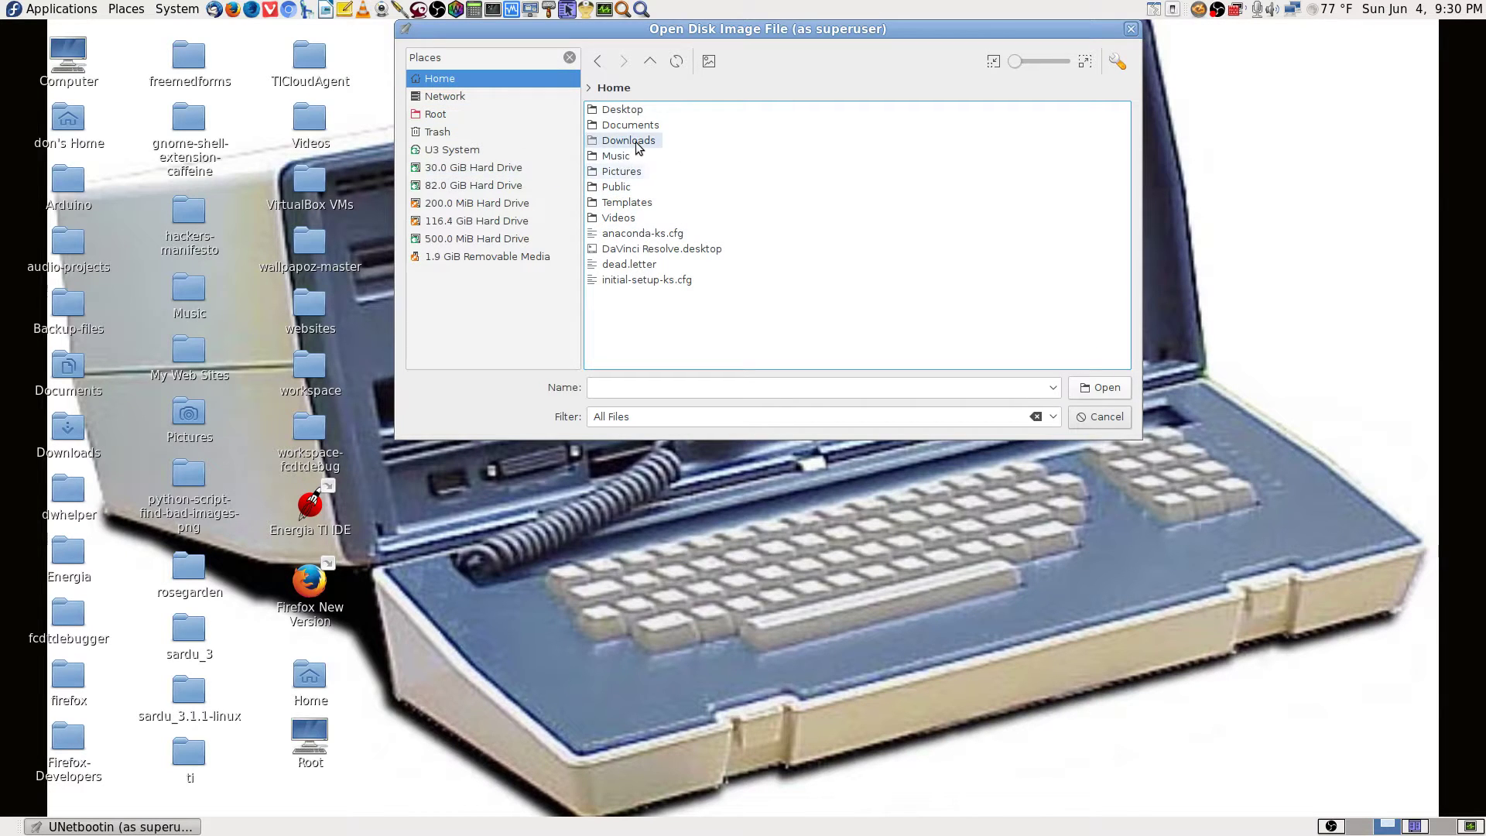
double_click(631, 141)
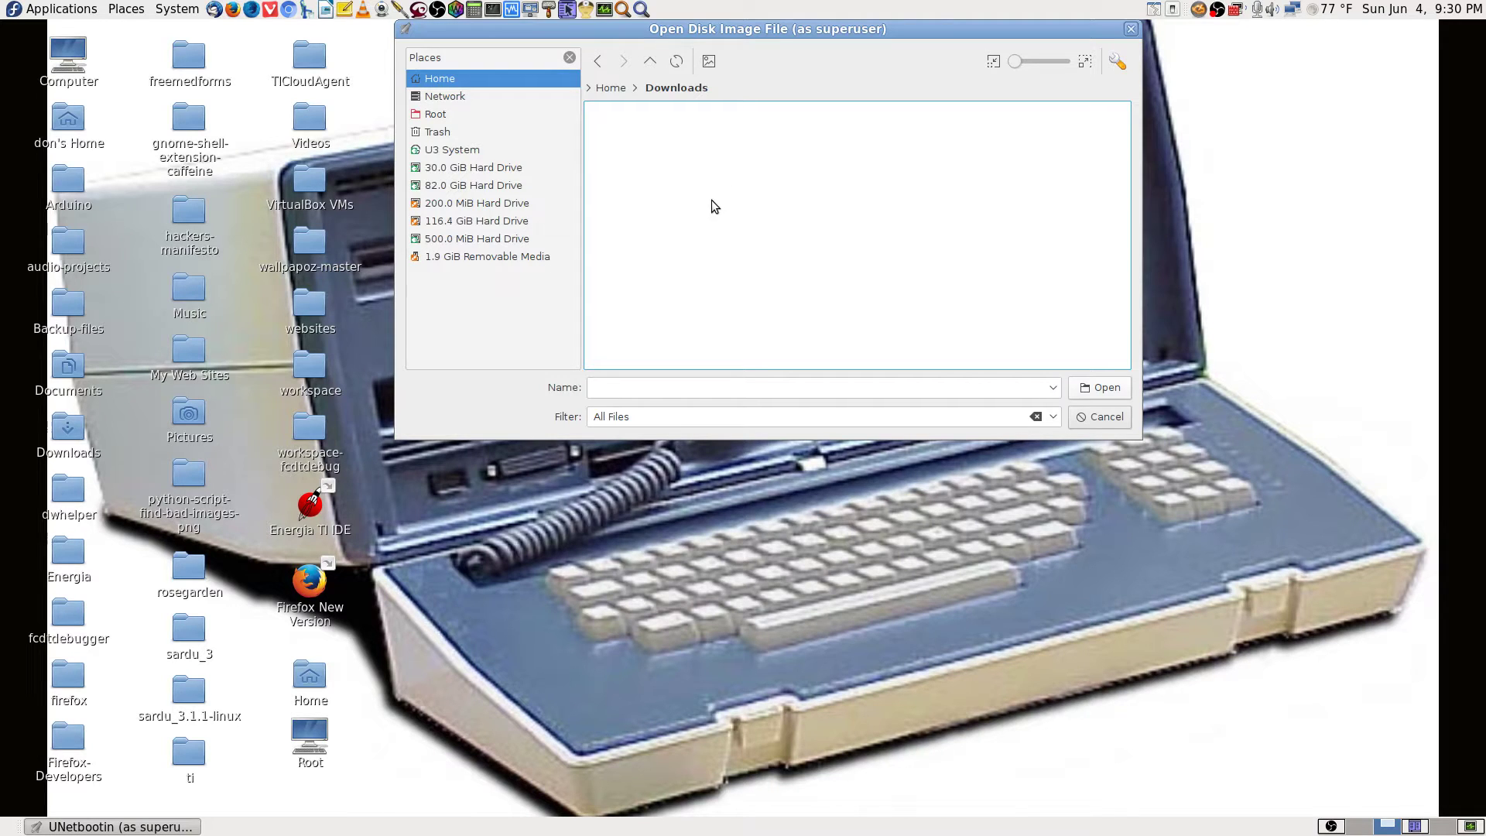
left_click(655, 67)
left_click(655, 65)
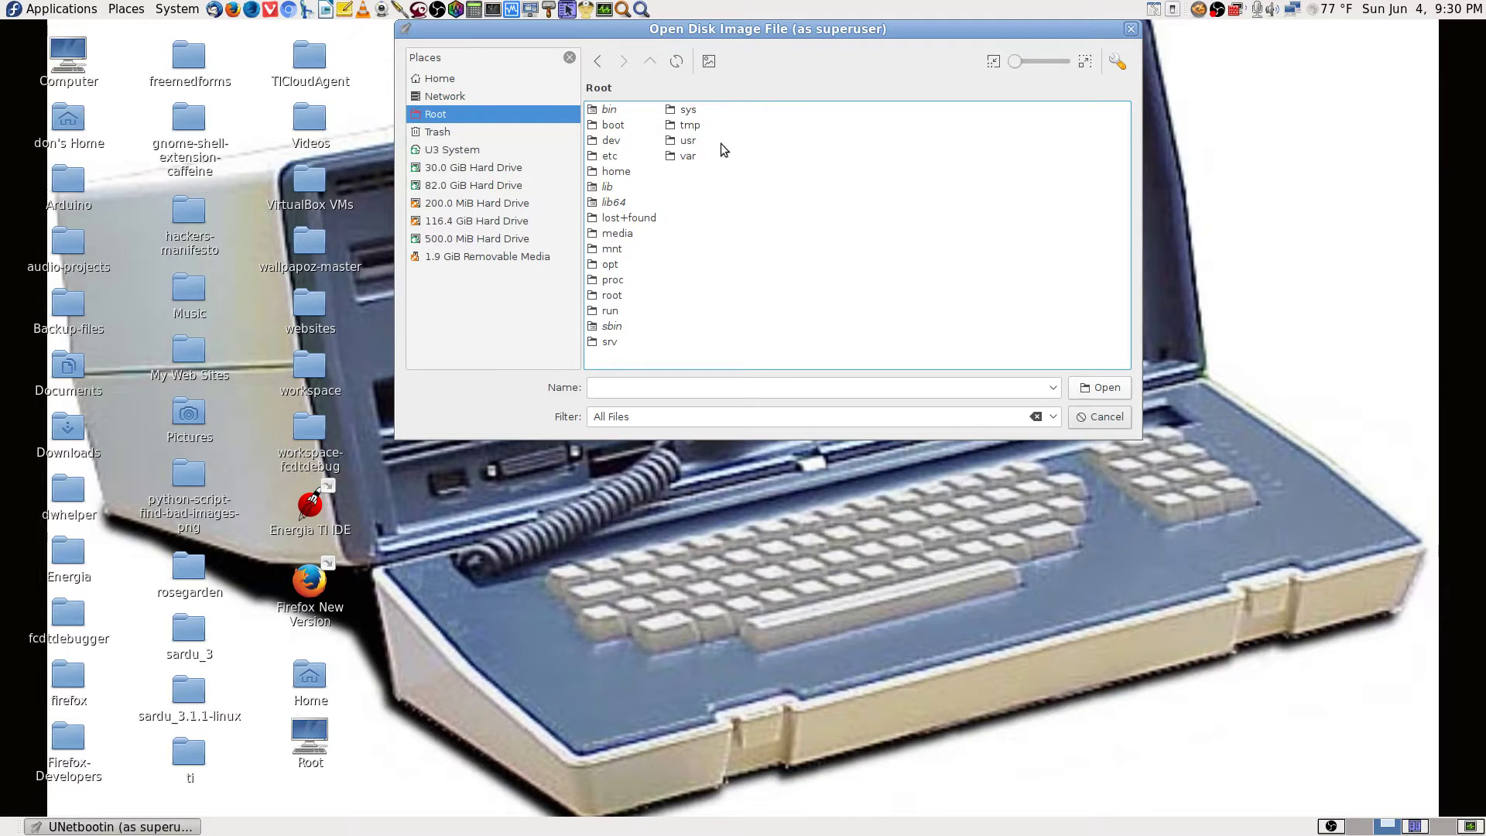
Go through home > user > Downloads > Linux-Distro-ISOs-and-Windows-exes > Debian and pick the amd64 MATE desktop ISO.
double_click(628, 173)
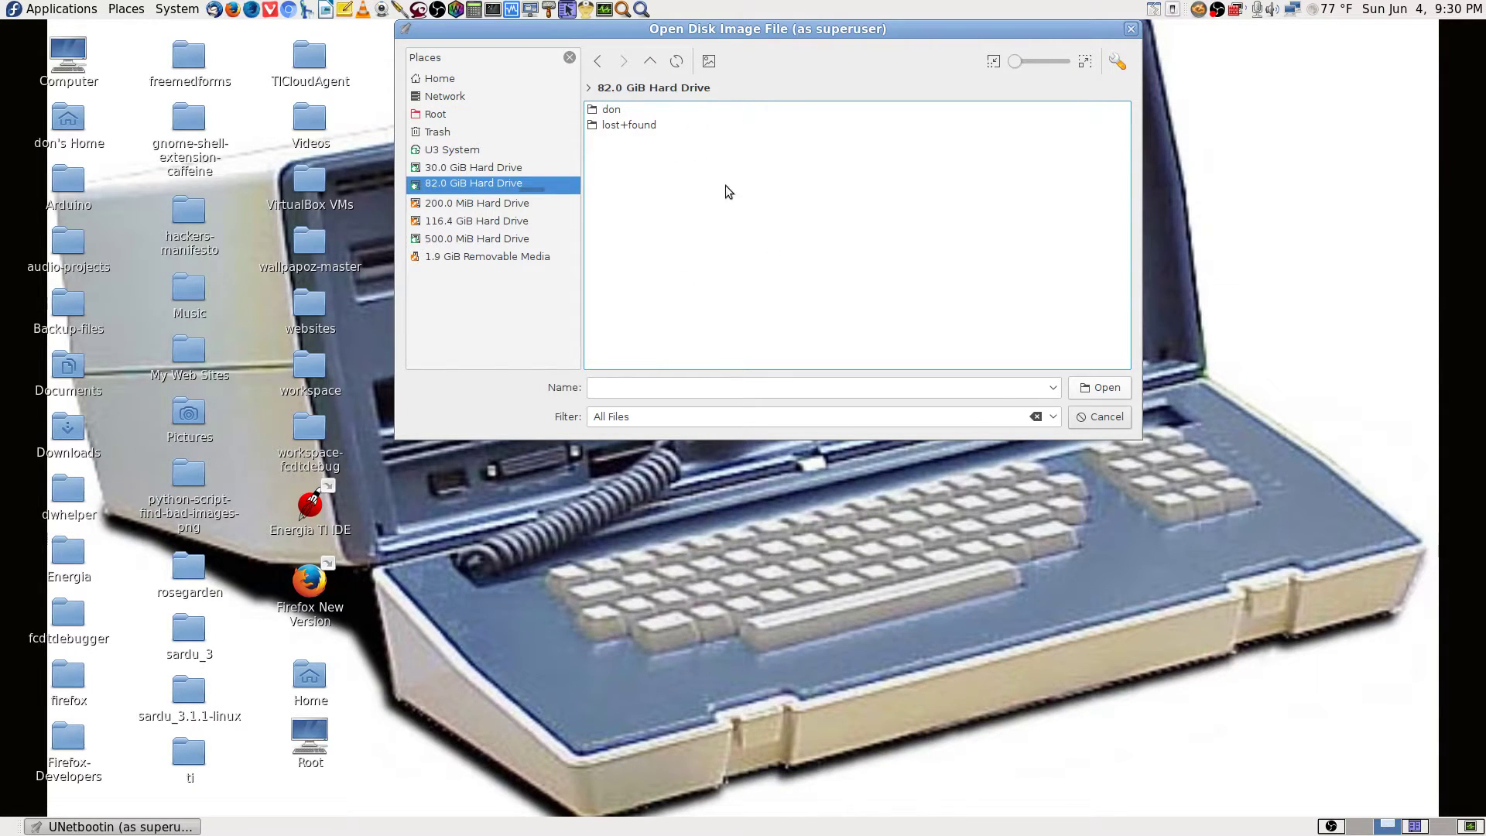
double_click(620, 113)
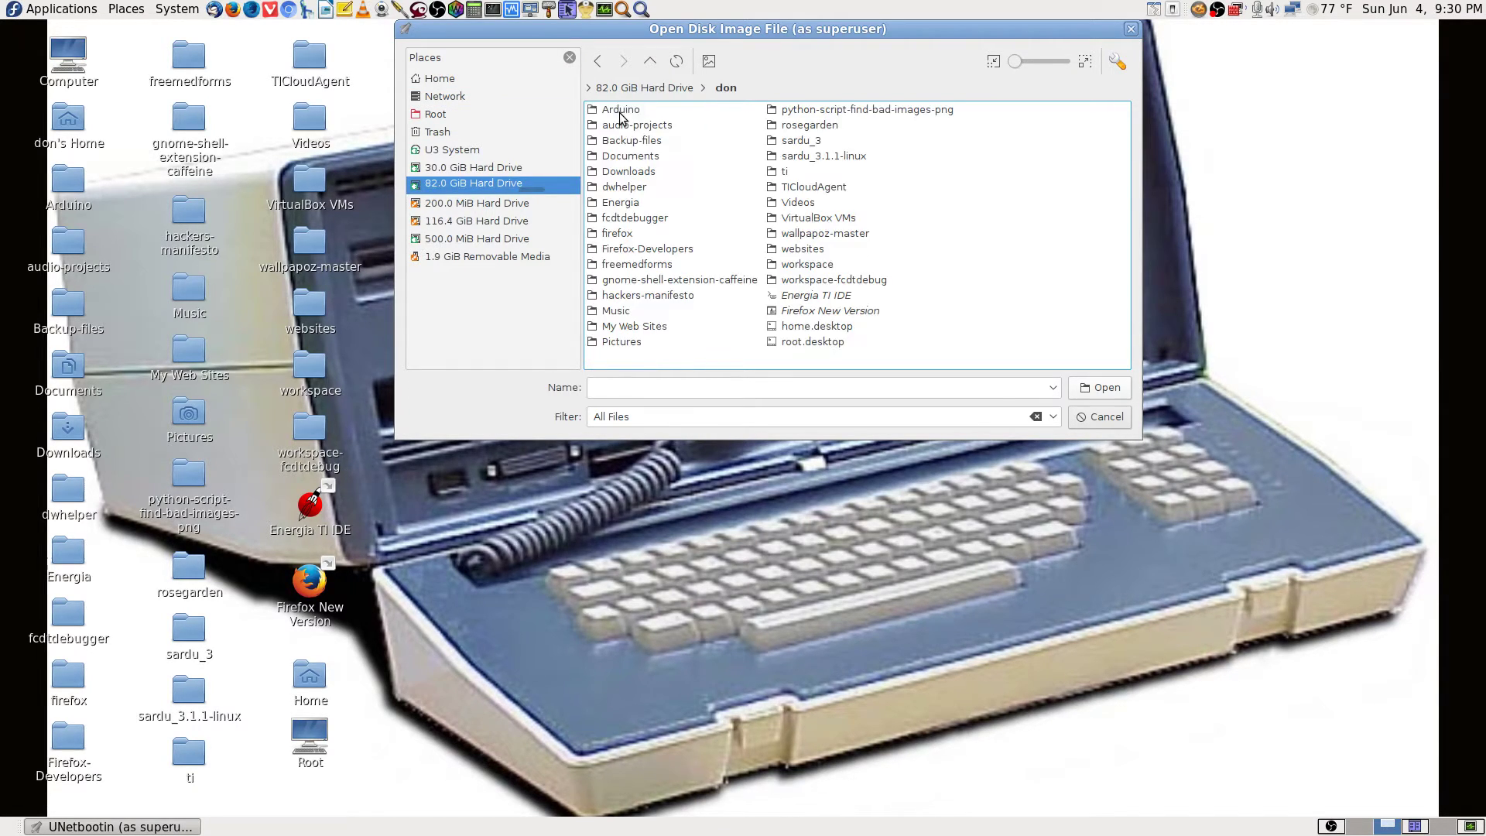
double_click(652, 173)
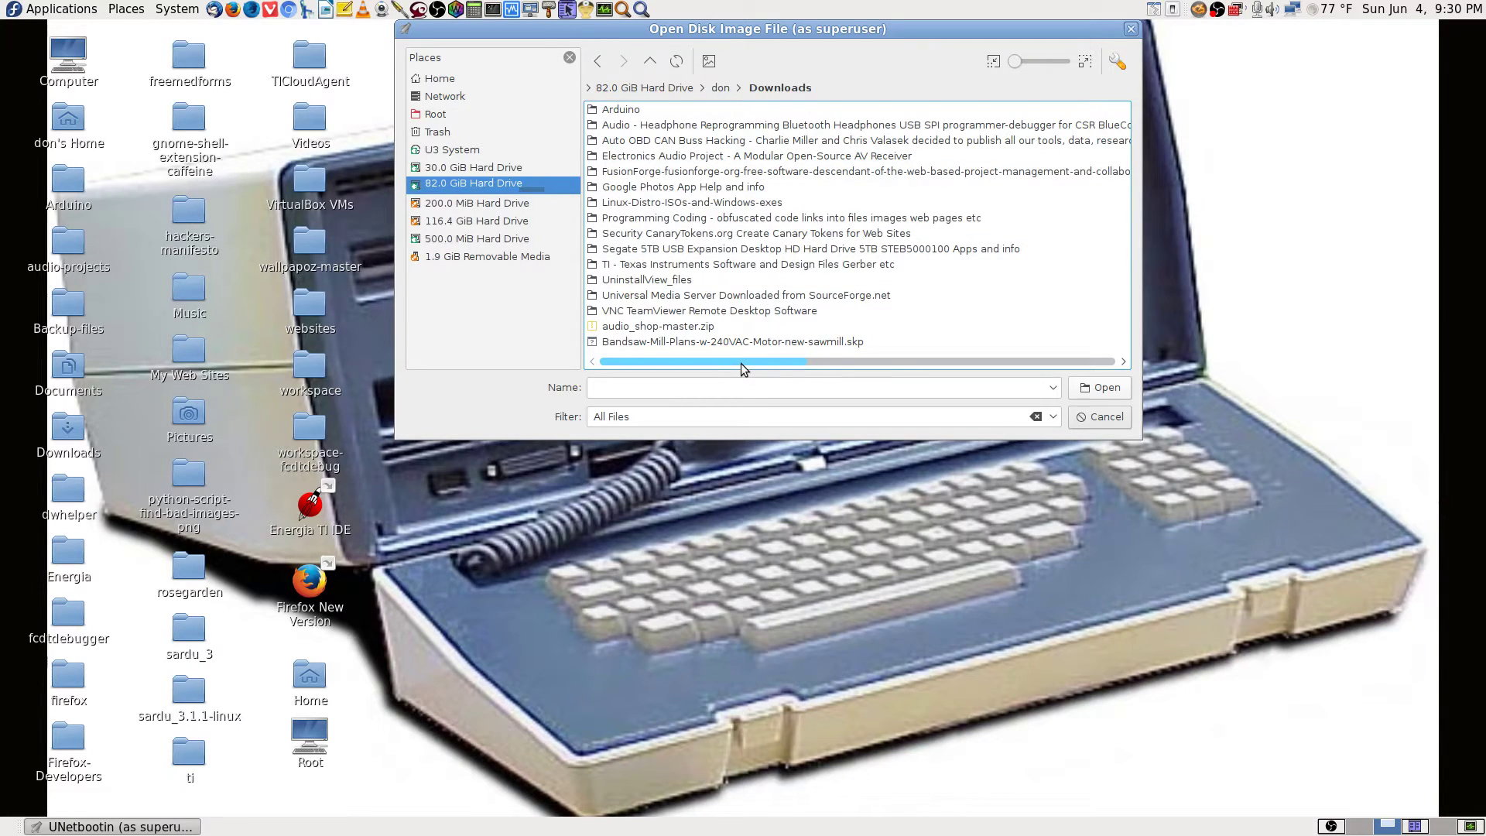
scroll(741, 363, "right", 5)
left_click_drag(1070, 393, 533, 330)
key("l")
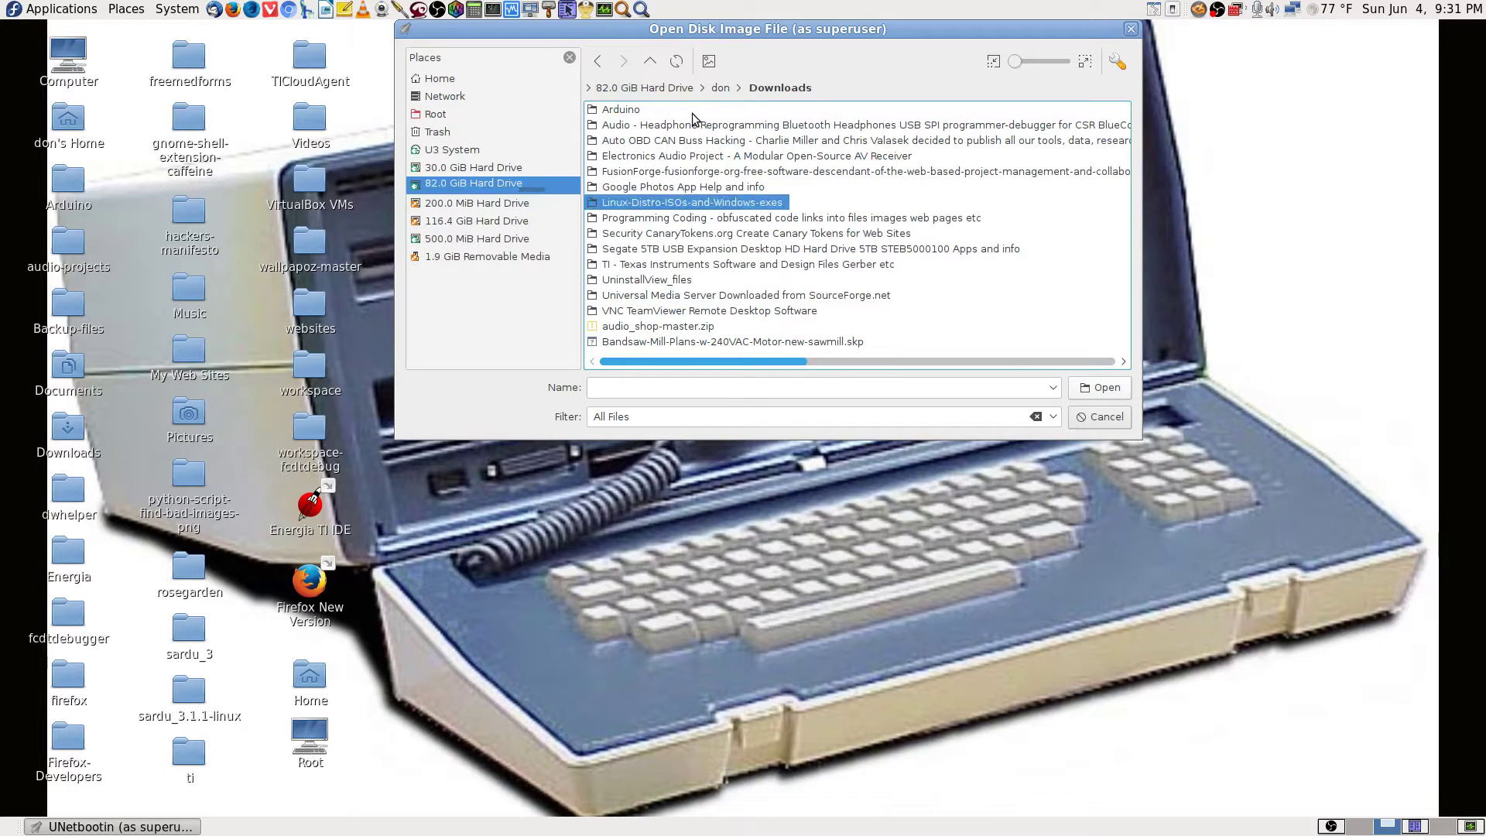
key("Return")
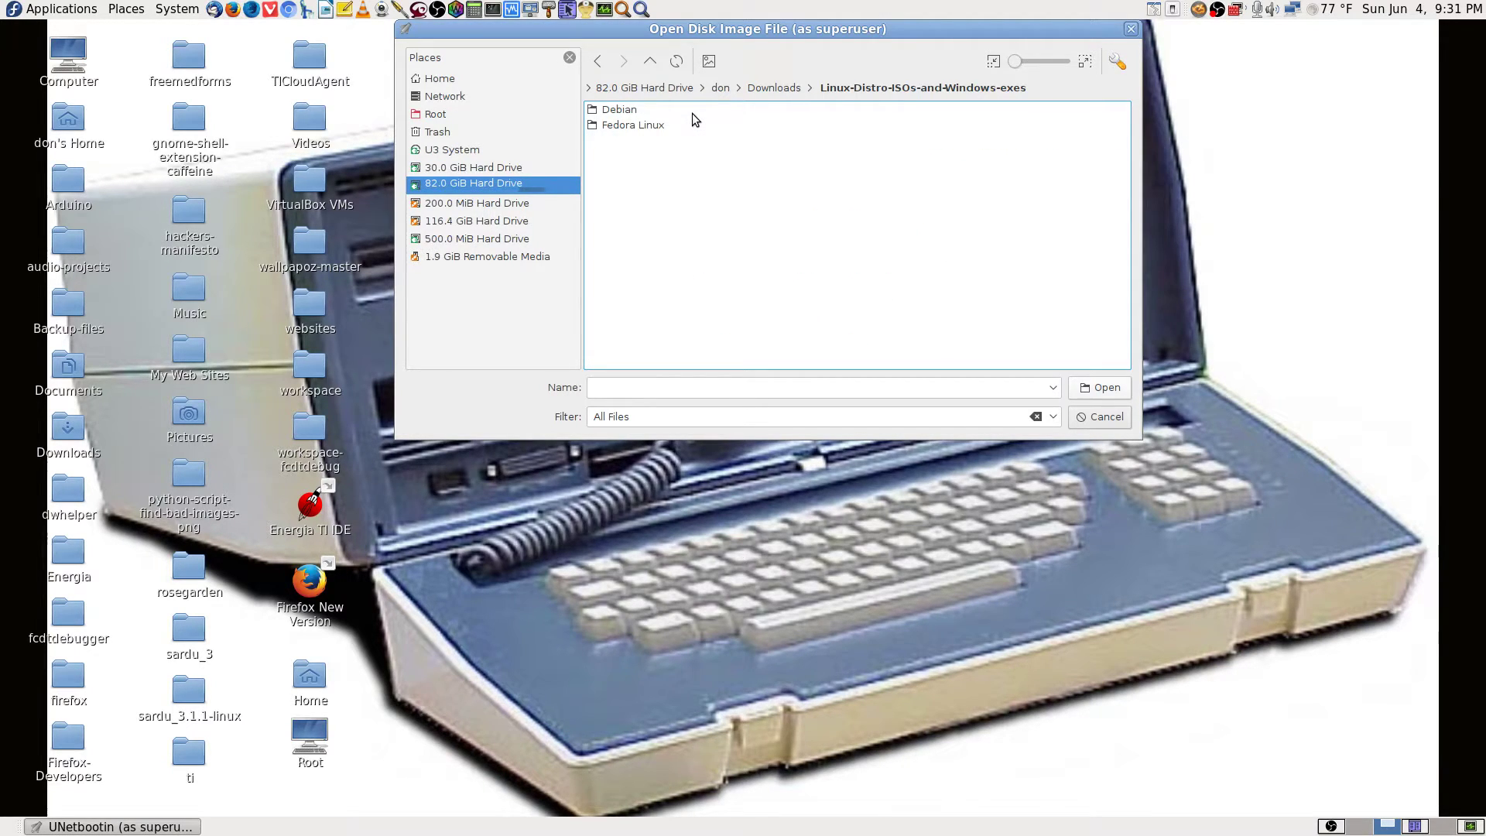
double_click(629, 109)
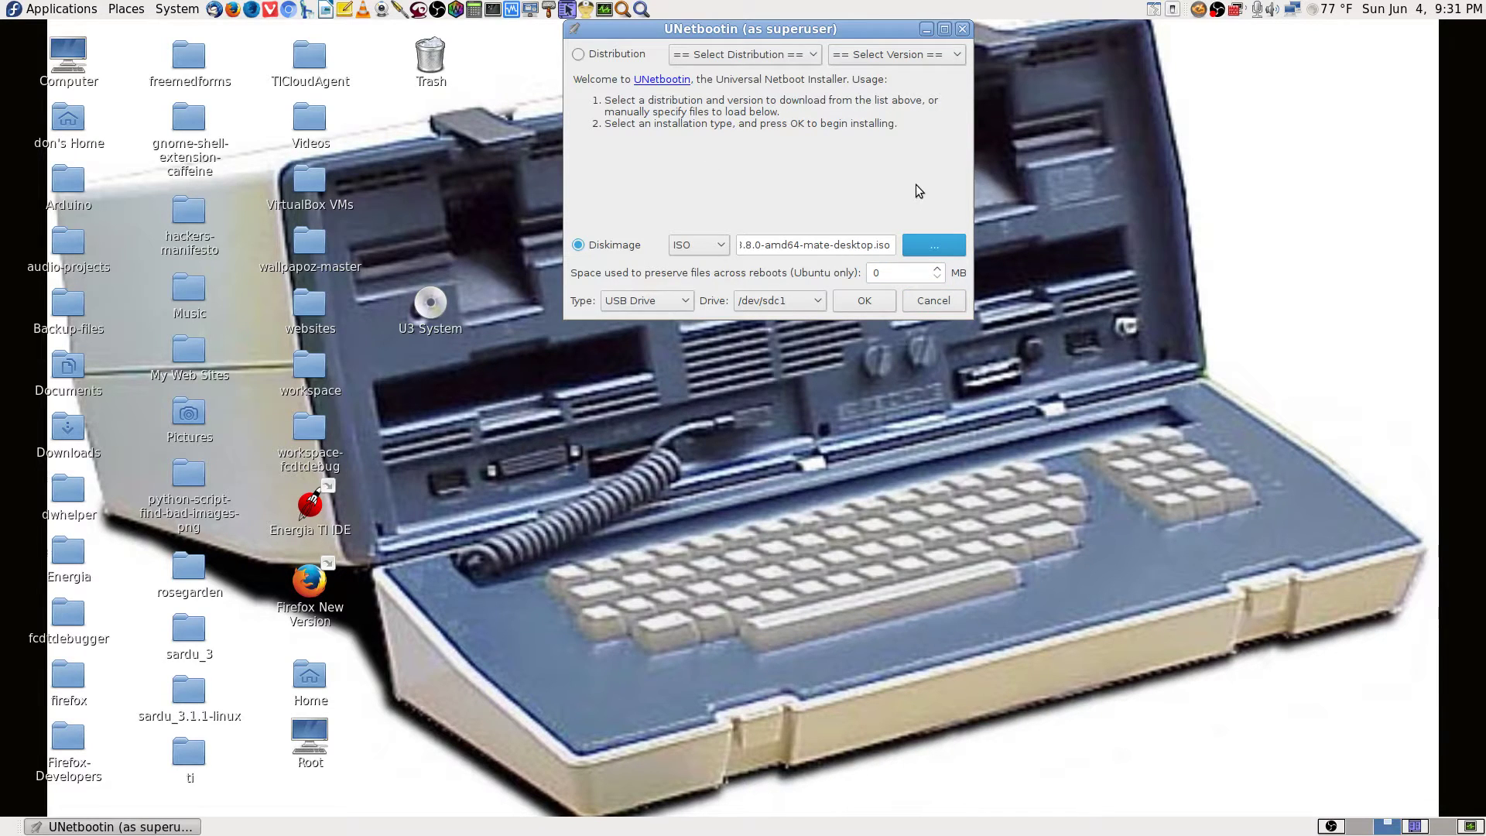
left_click(935, 245)
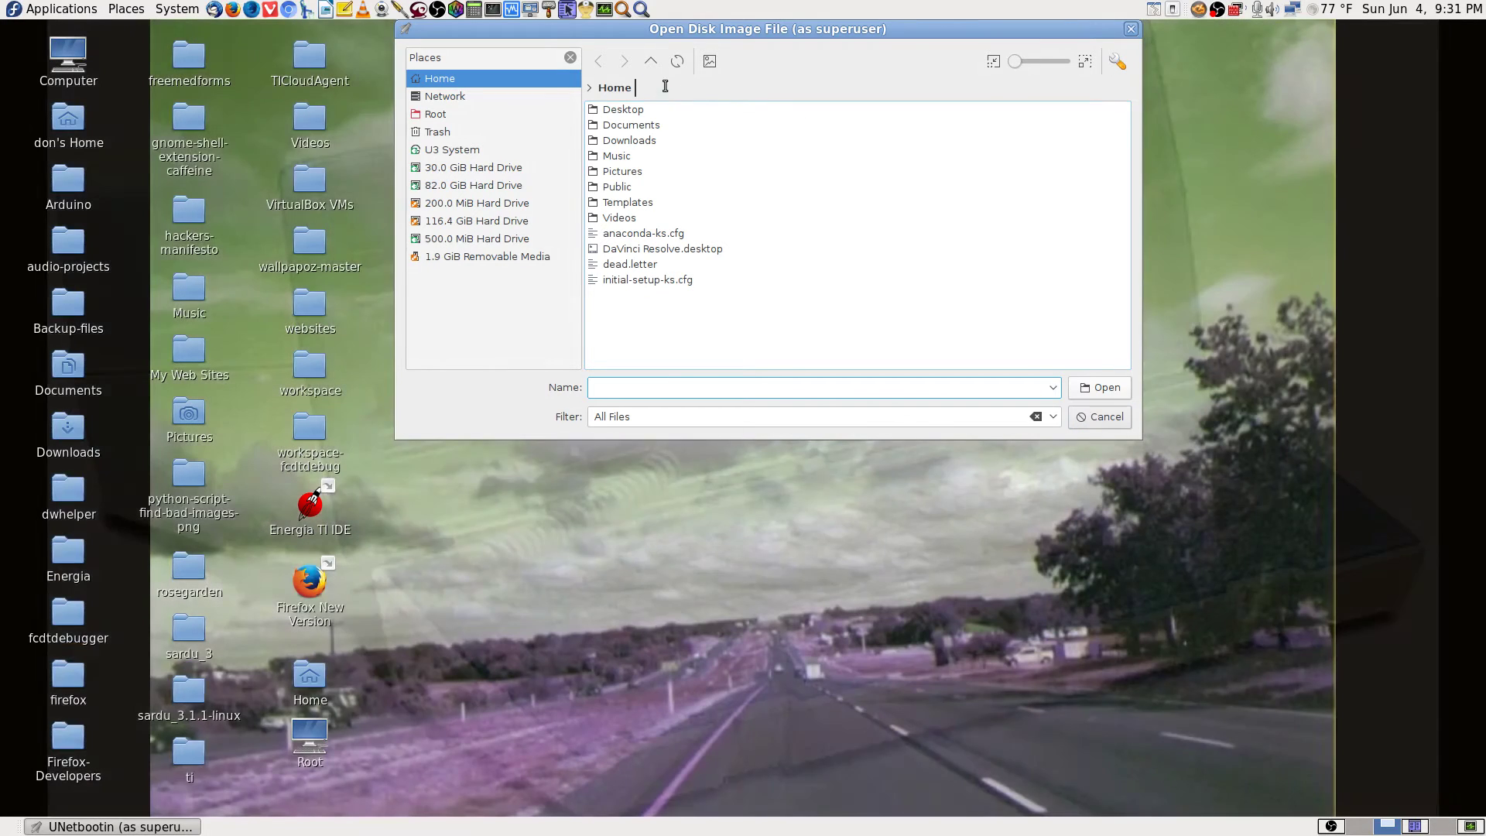
left_click(650, 62)
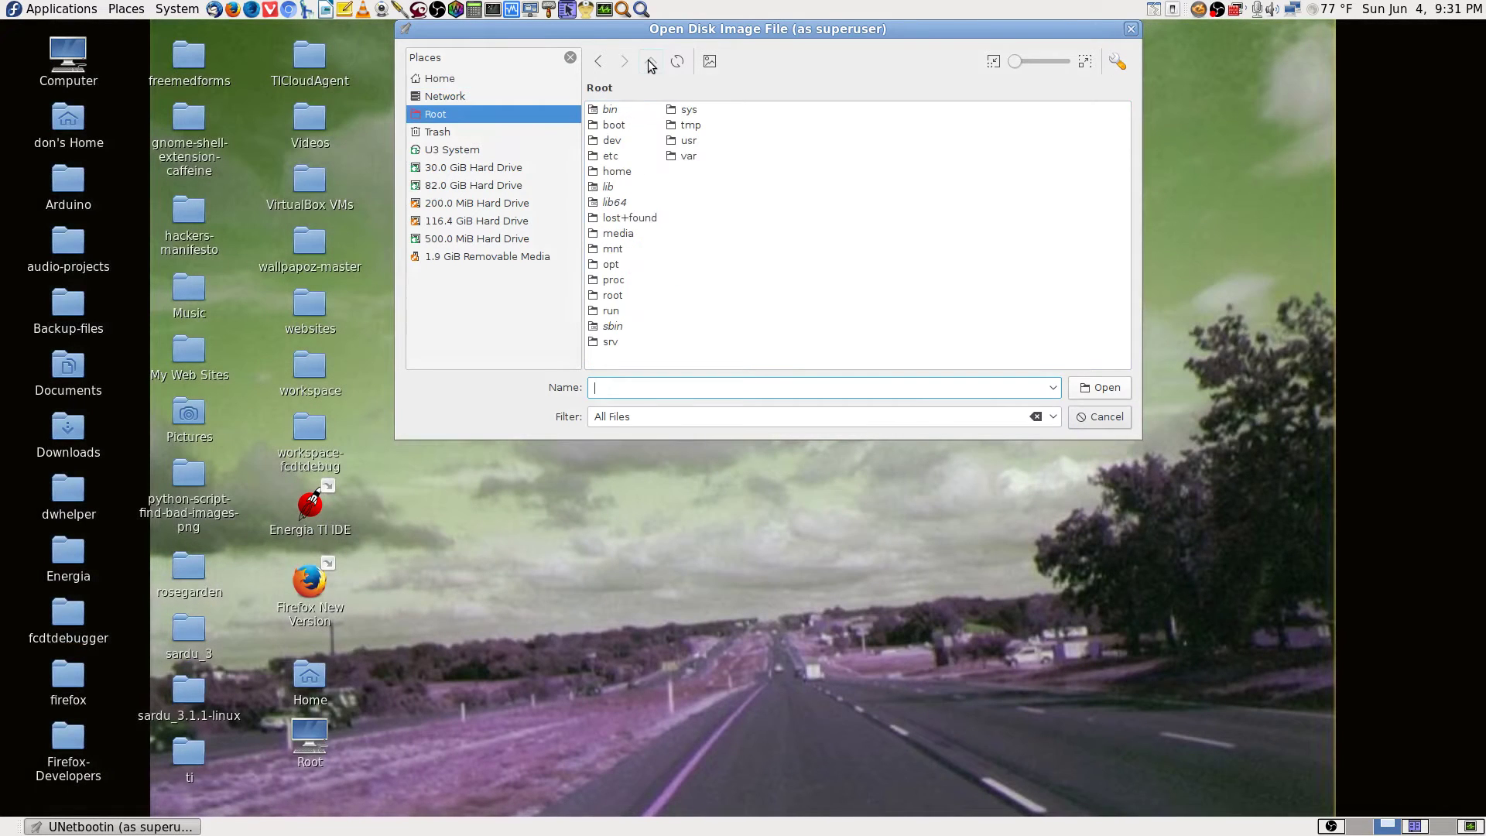
double_click(630, 171)
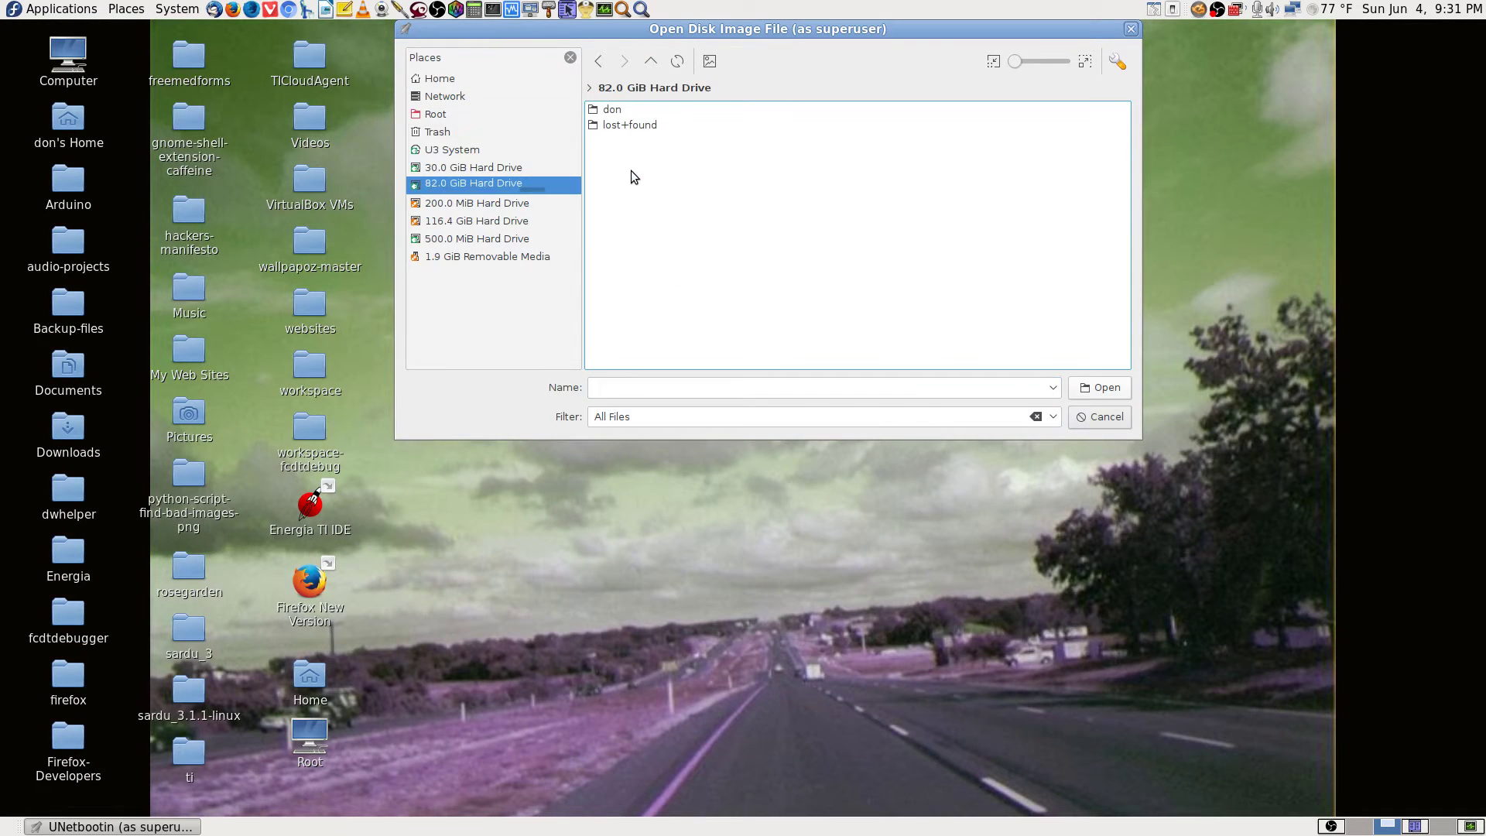
double_click(641, 113)
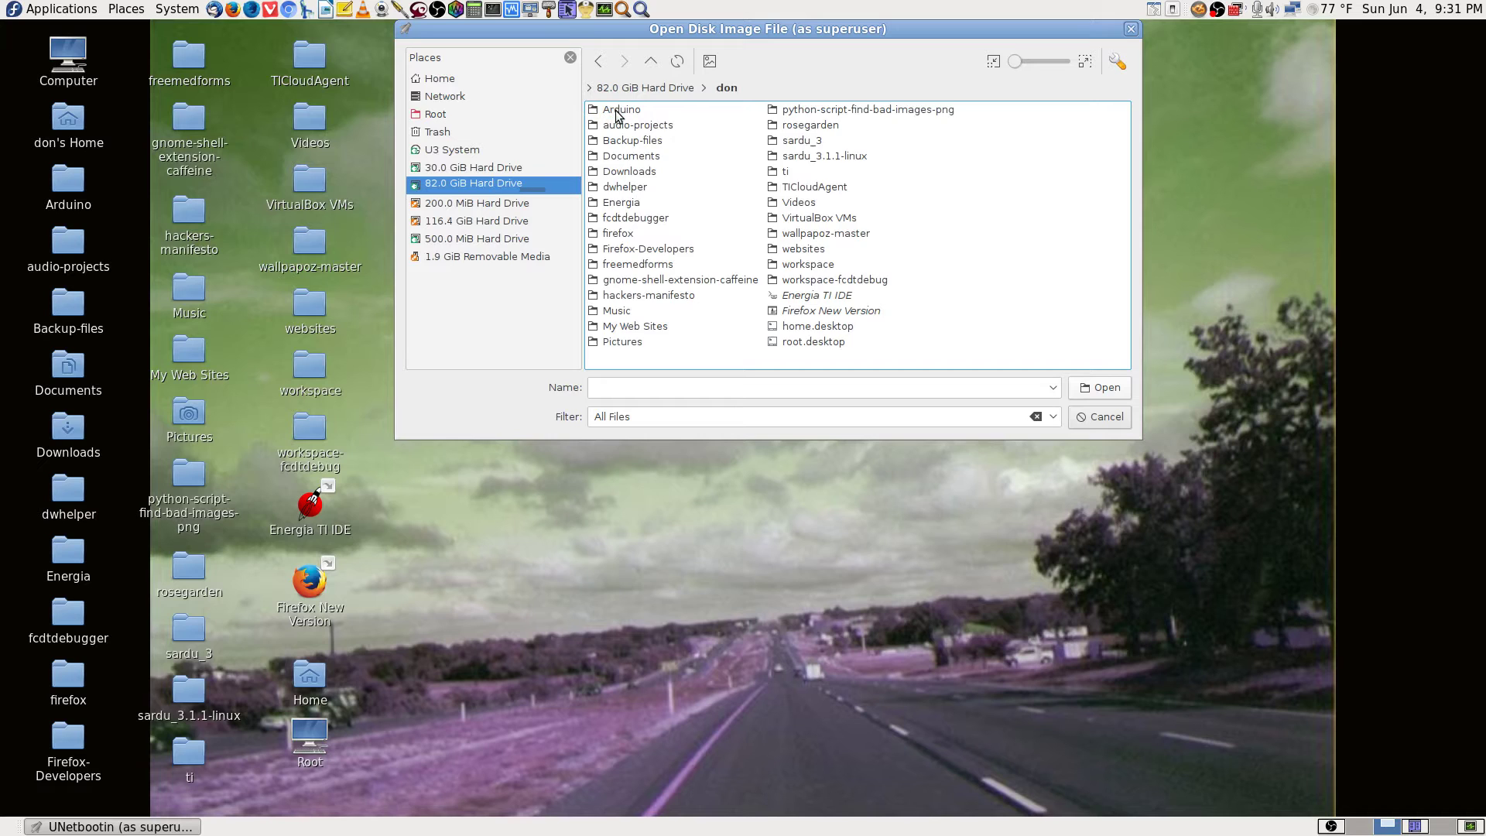
double_click(629, 171)
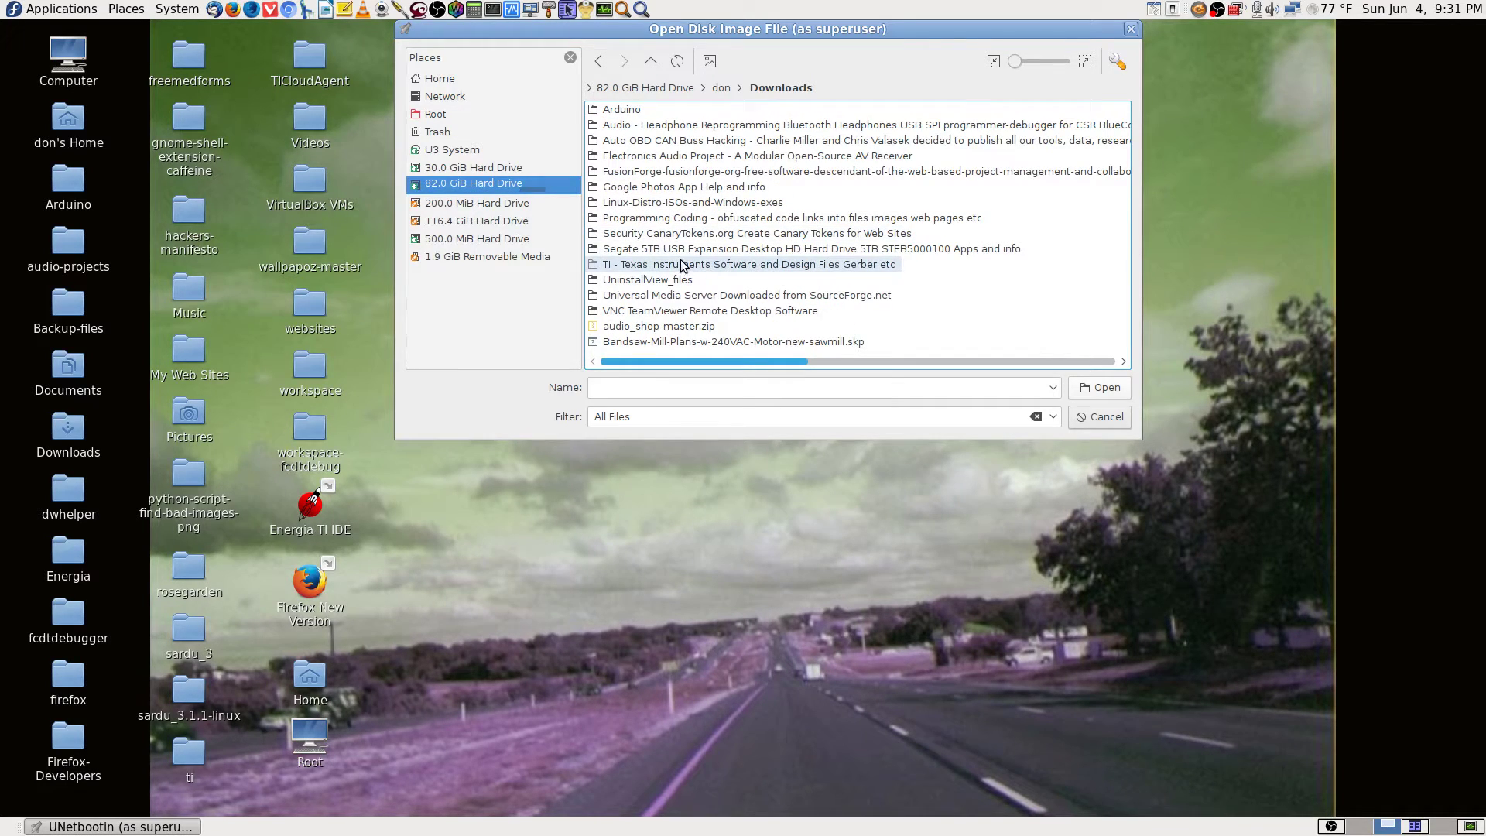
key("l")
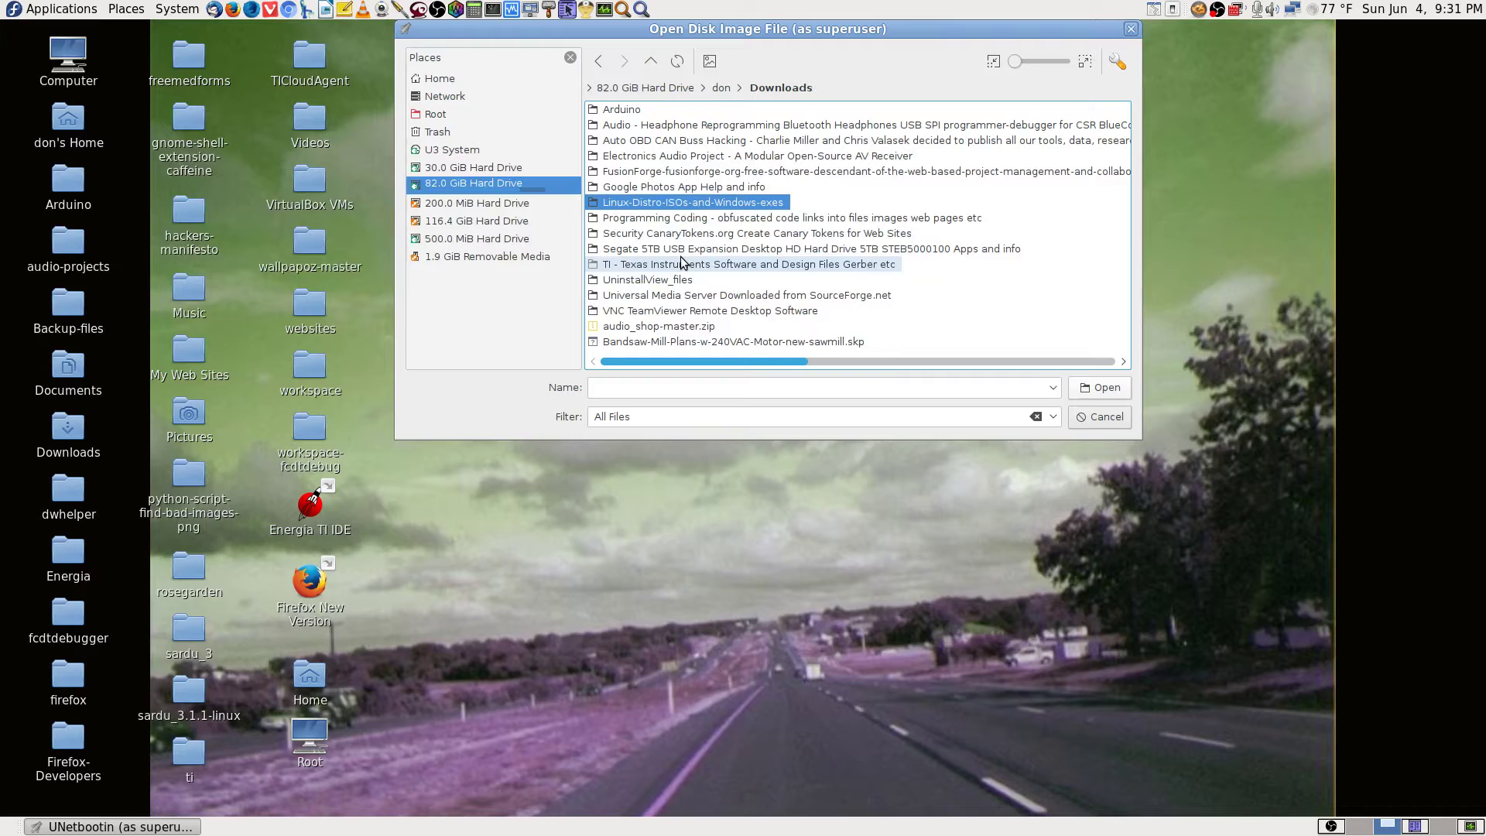
double_click(756, 204)
double_click(611, 109)
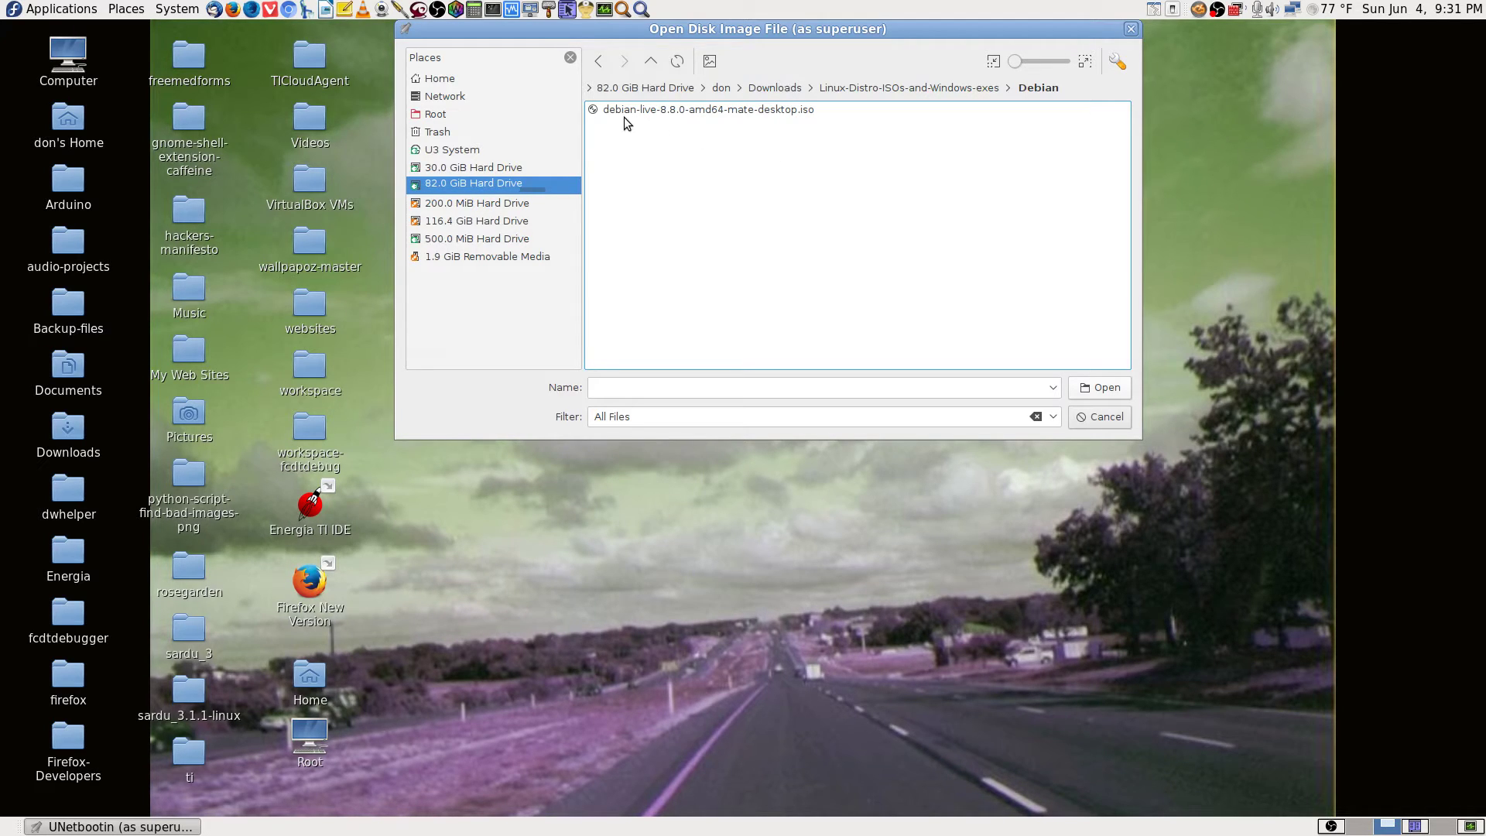
left_click(759, 113)
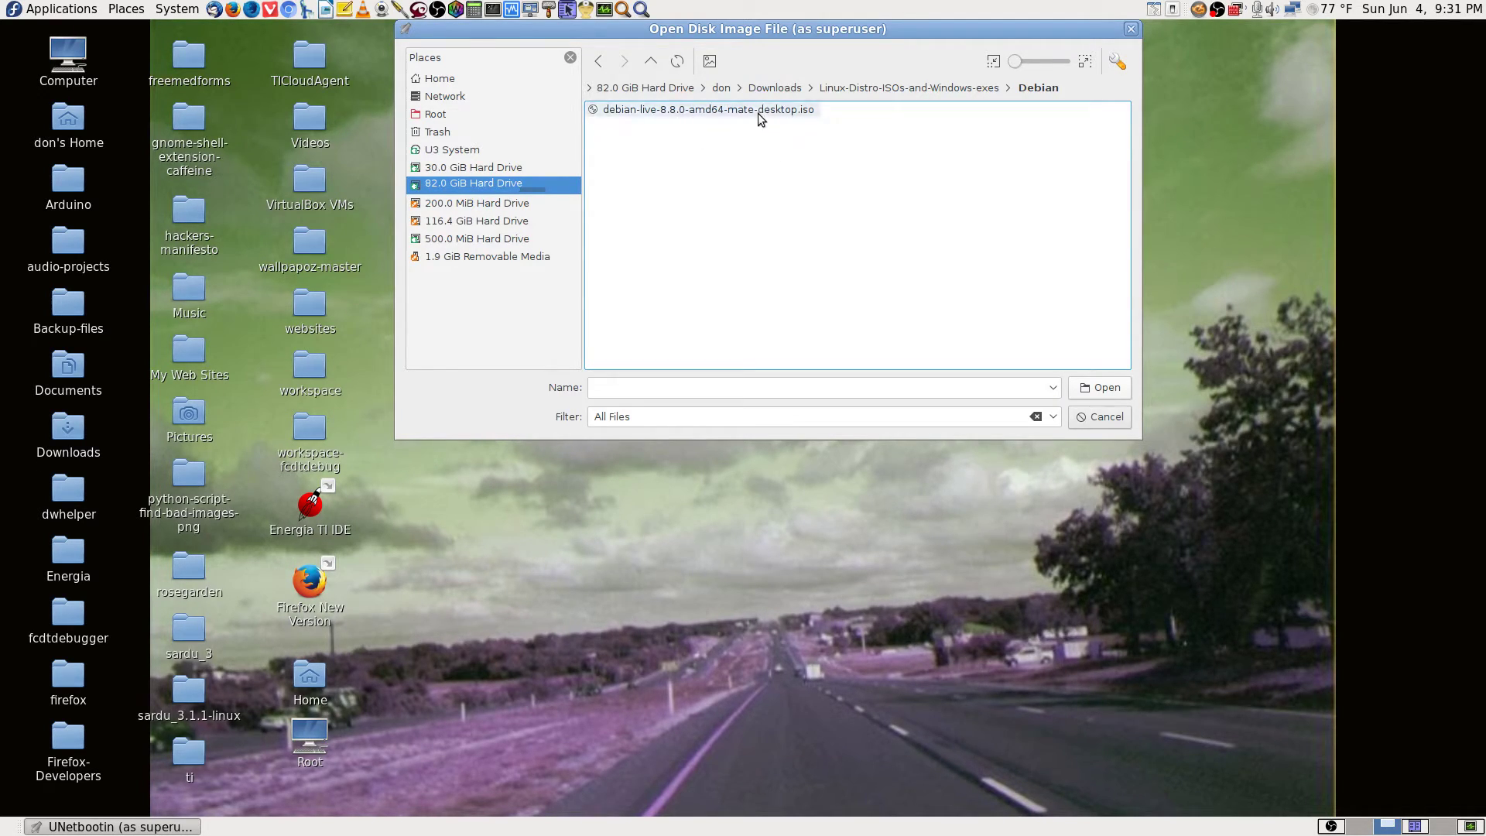
double_click(761, 111)
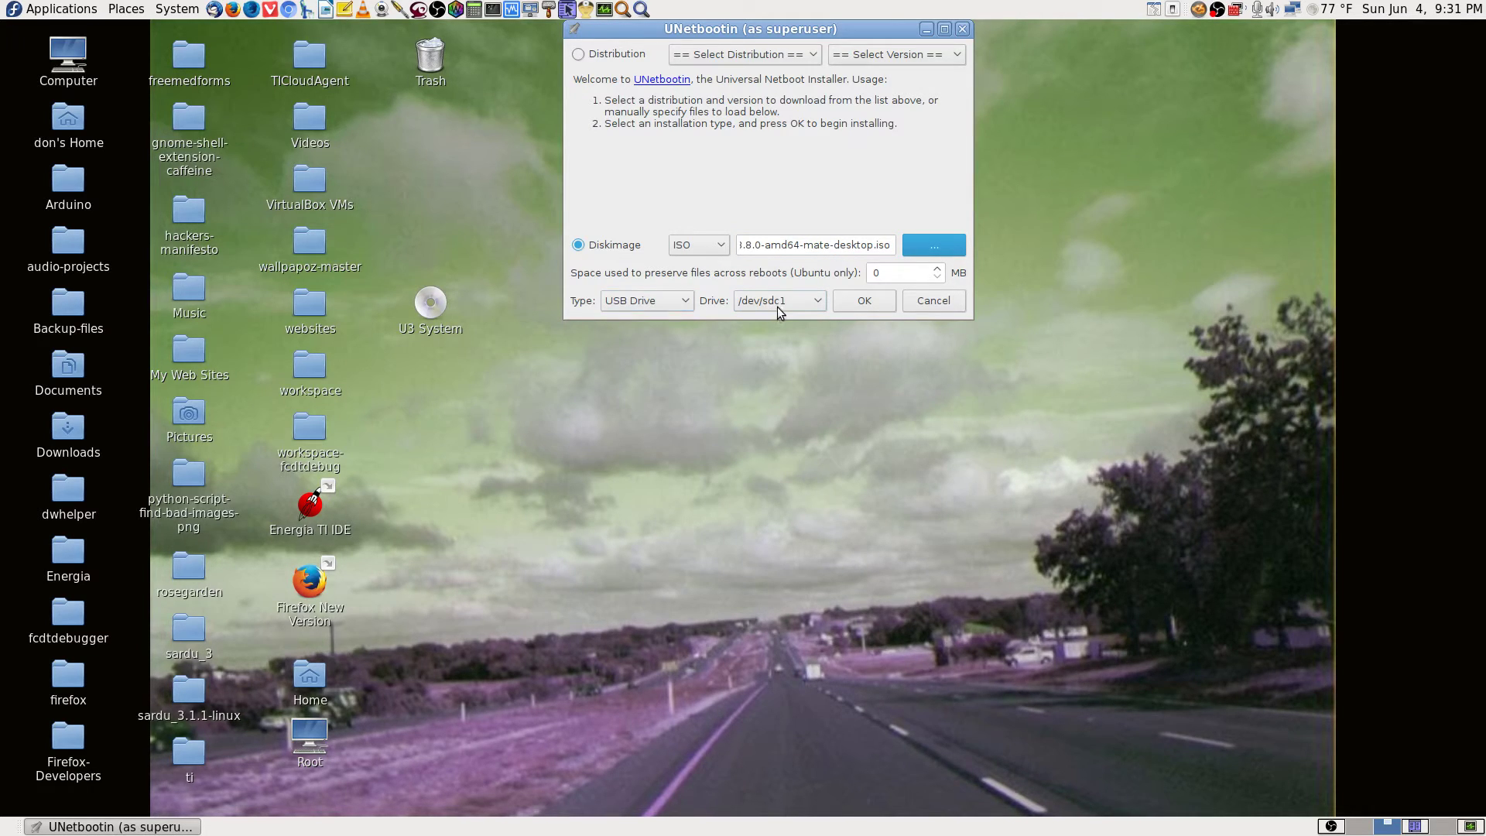
left_click(887, 304)
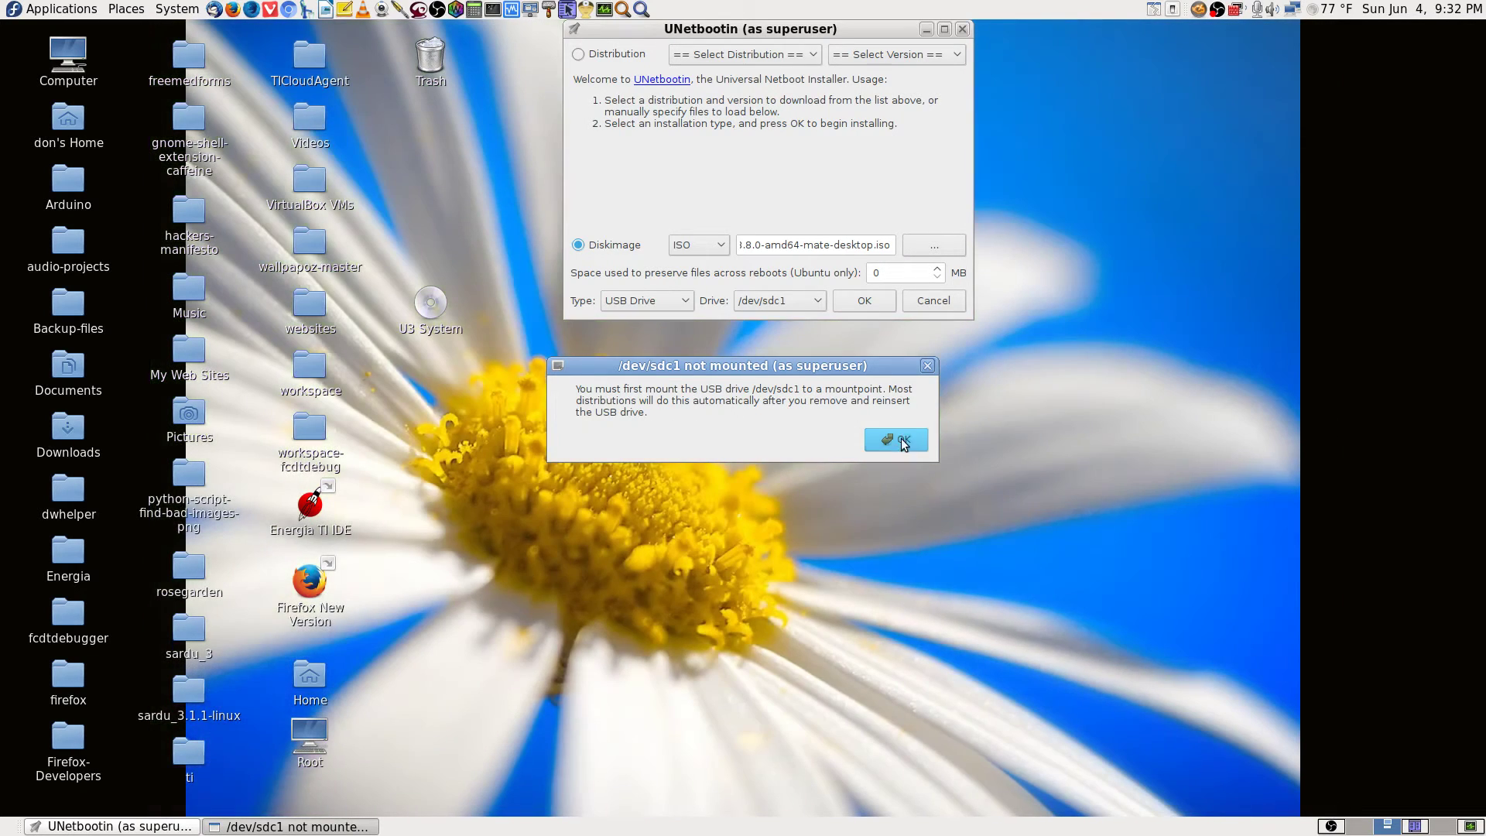
left_click(900, 440)
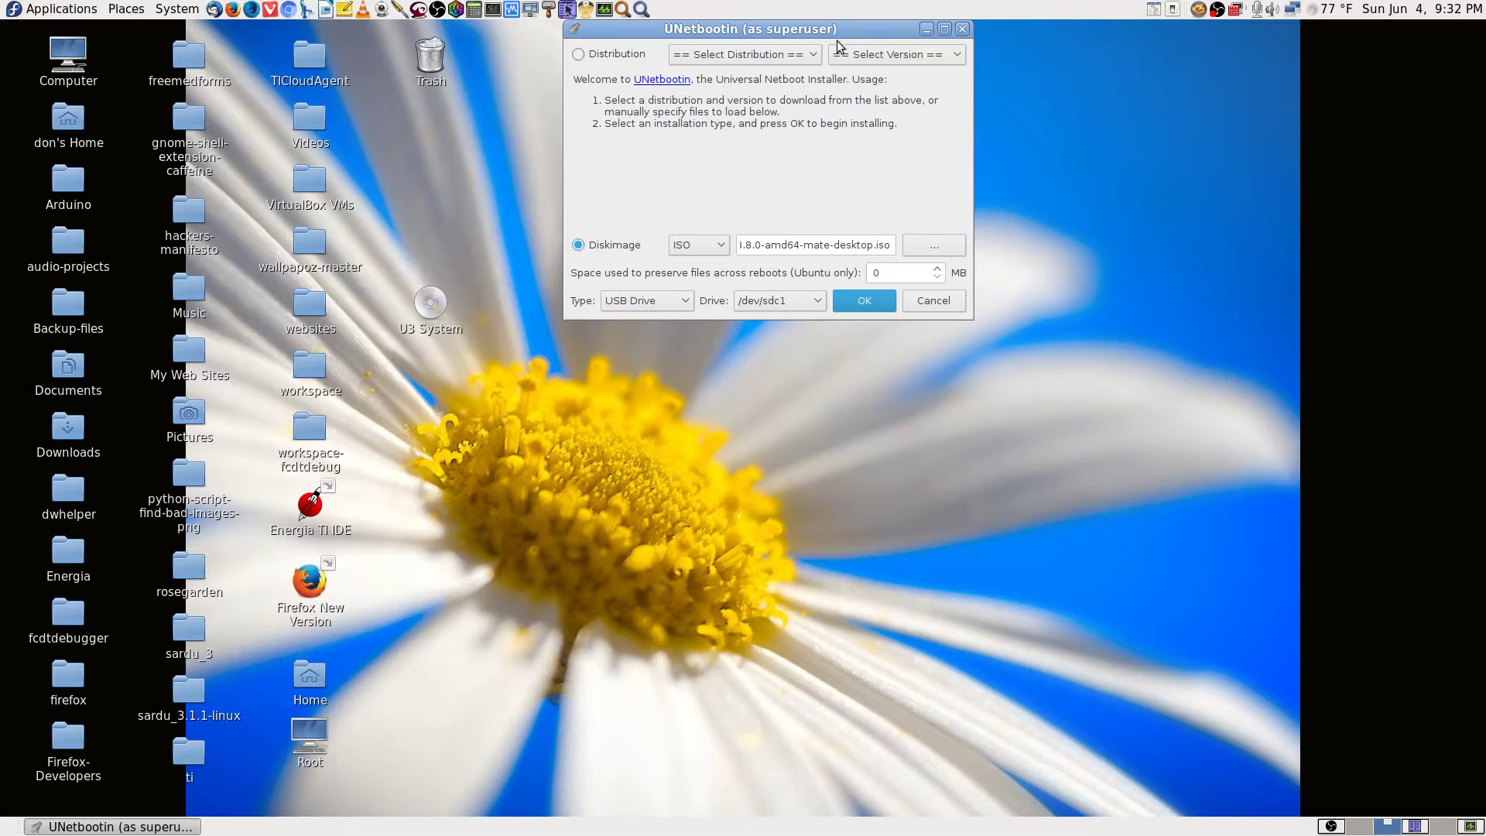
Launch GParted from the application search, authenticating with the root password.
left_click_drag(847, 29, 1356, 3)
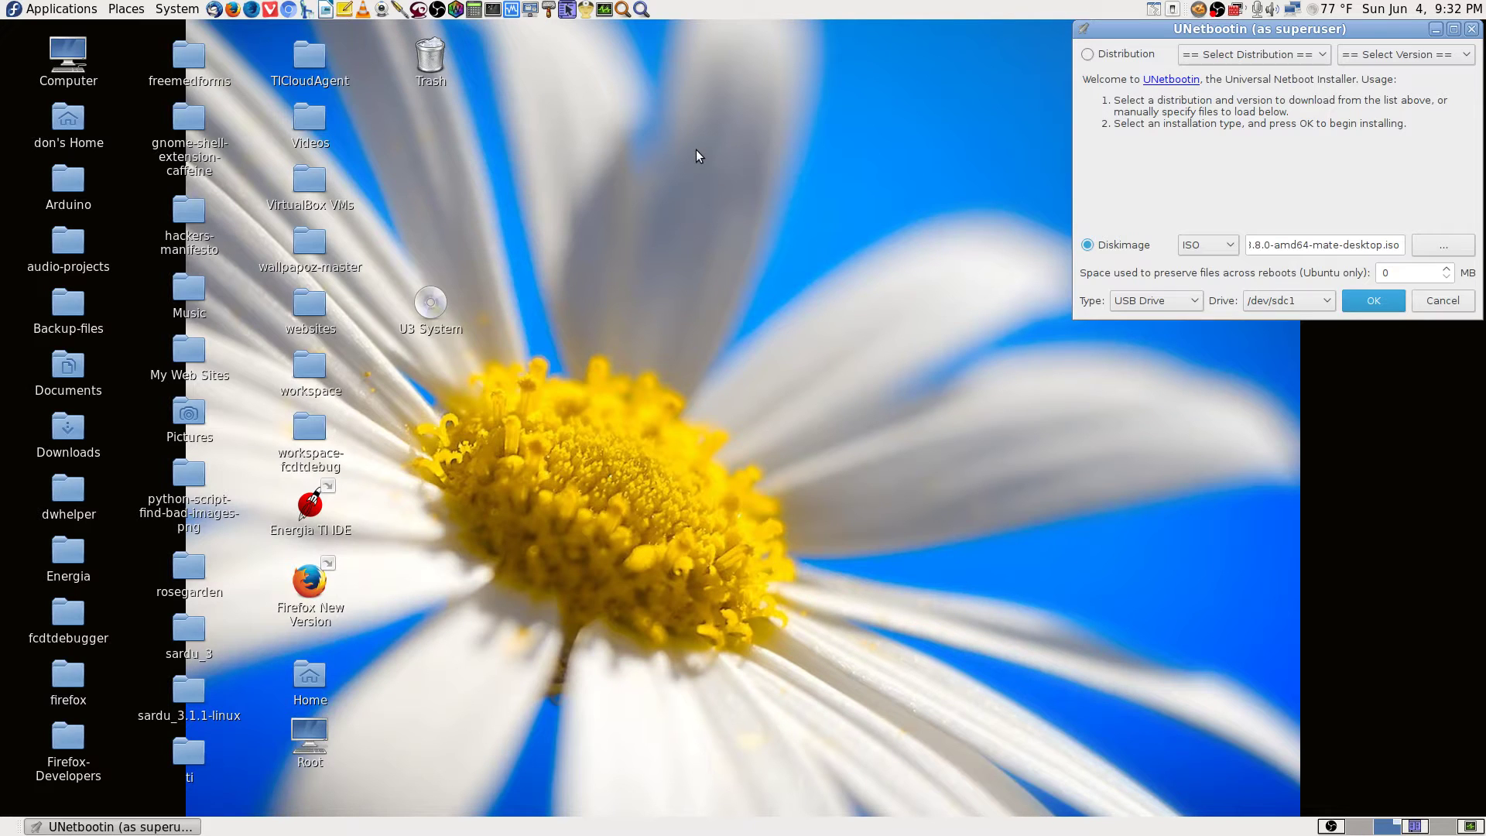
left_click(640, 10)
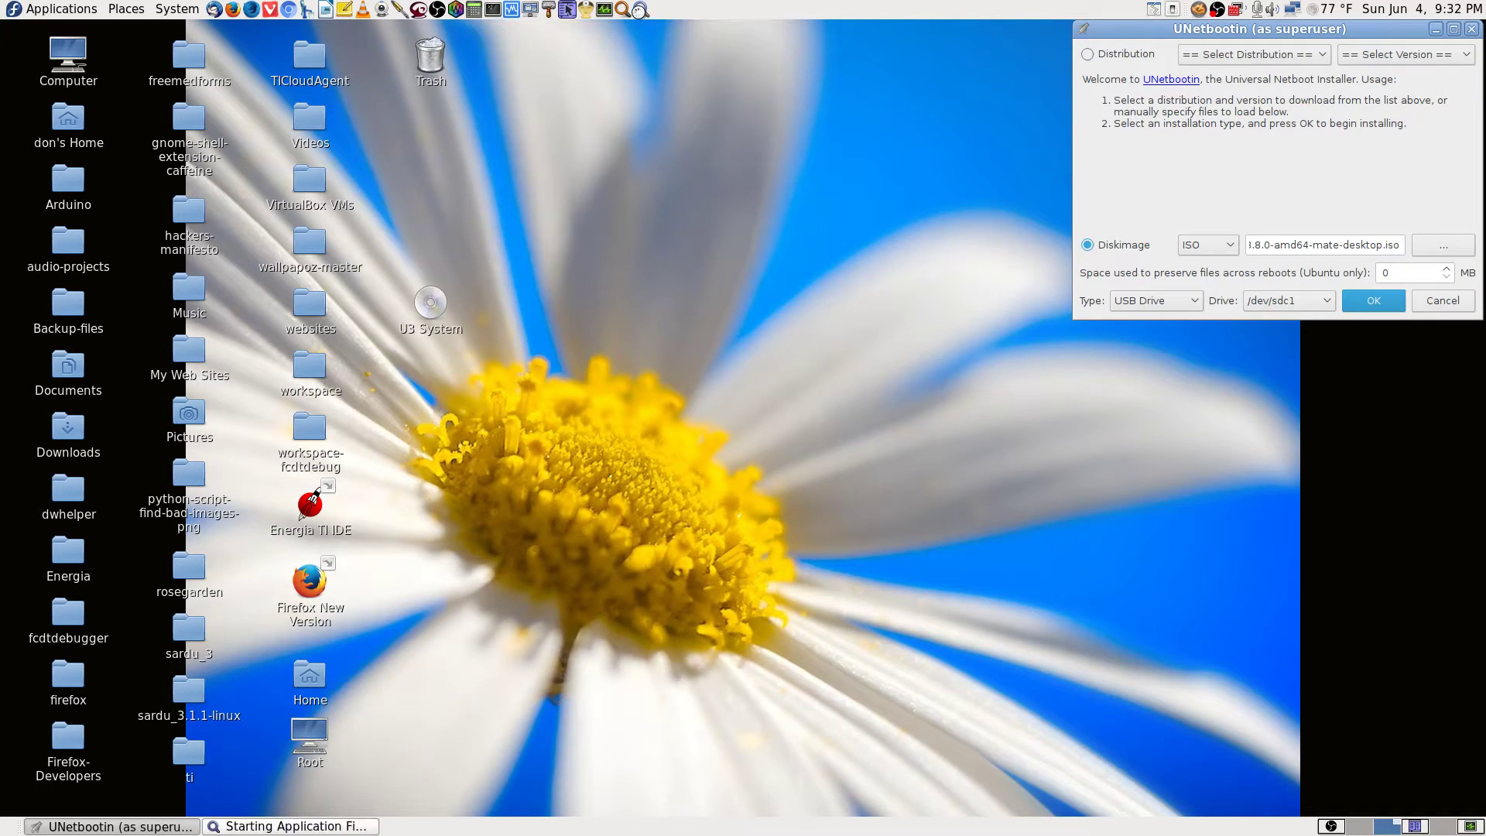
type("gparted")
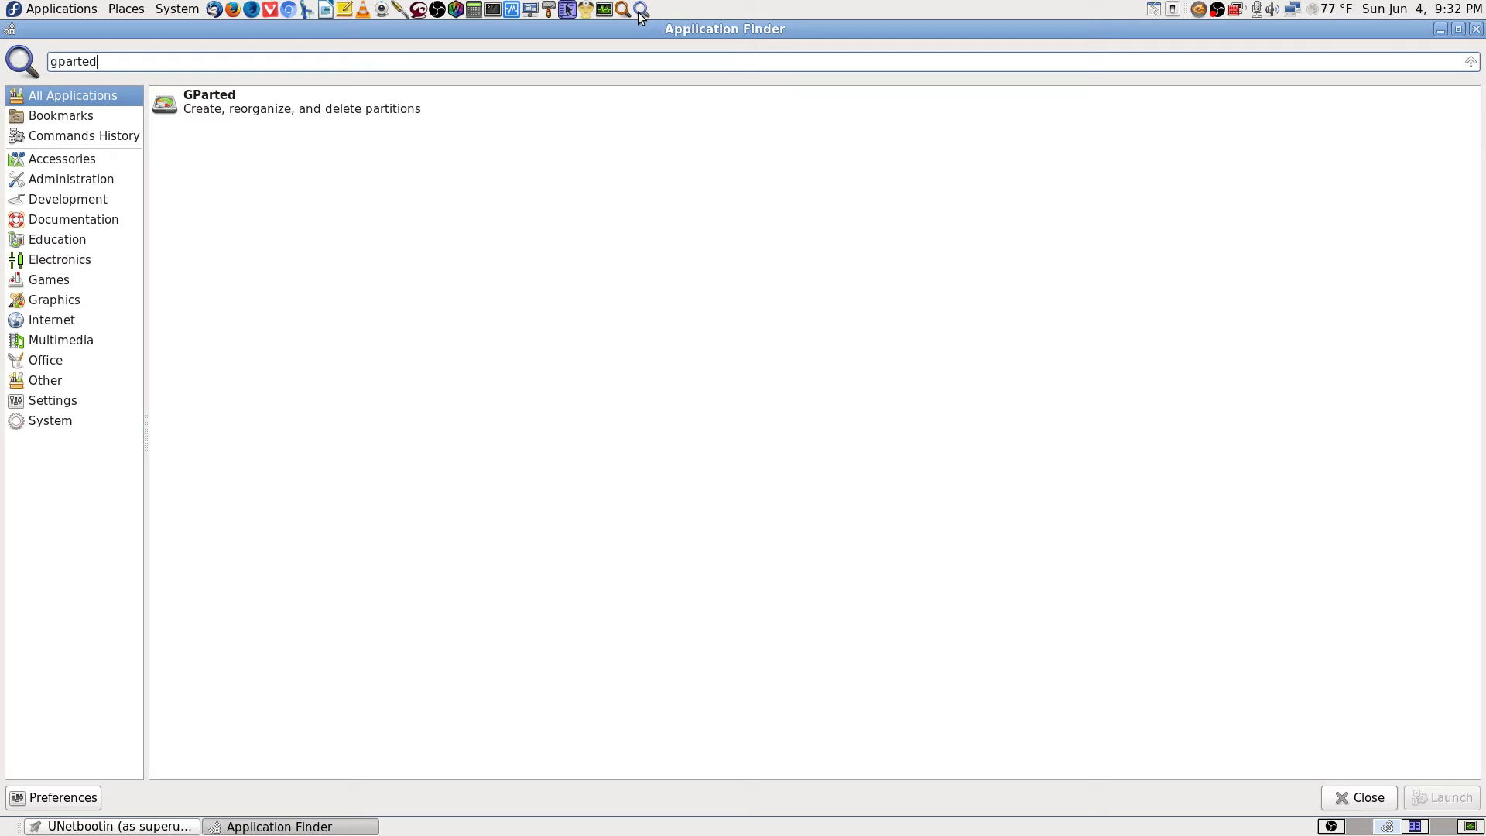
key("Return")
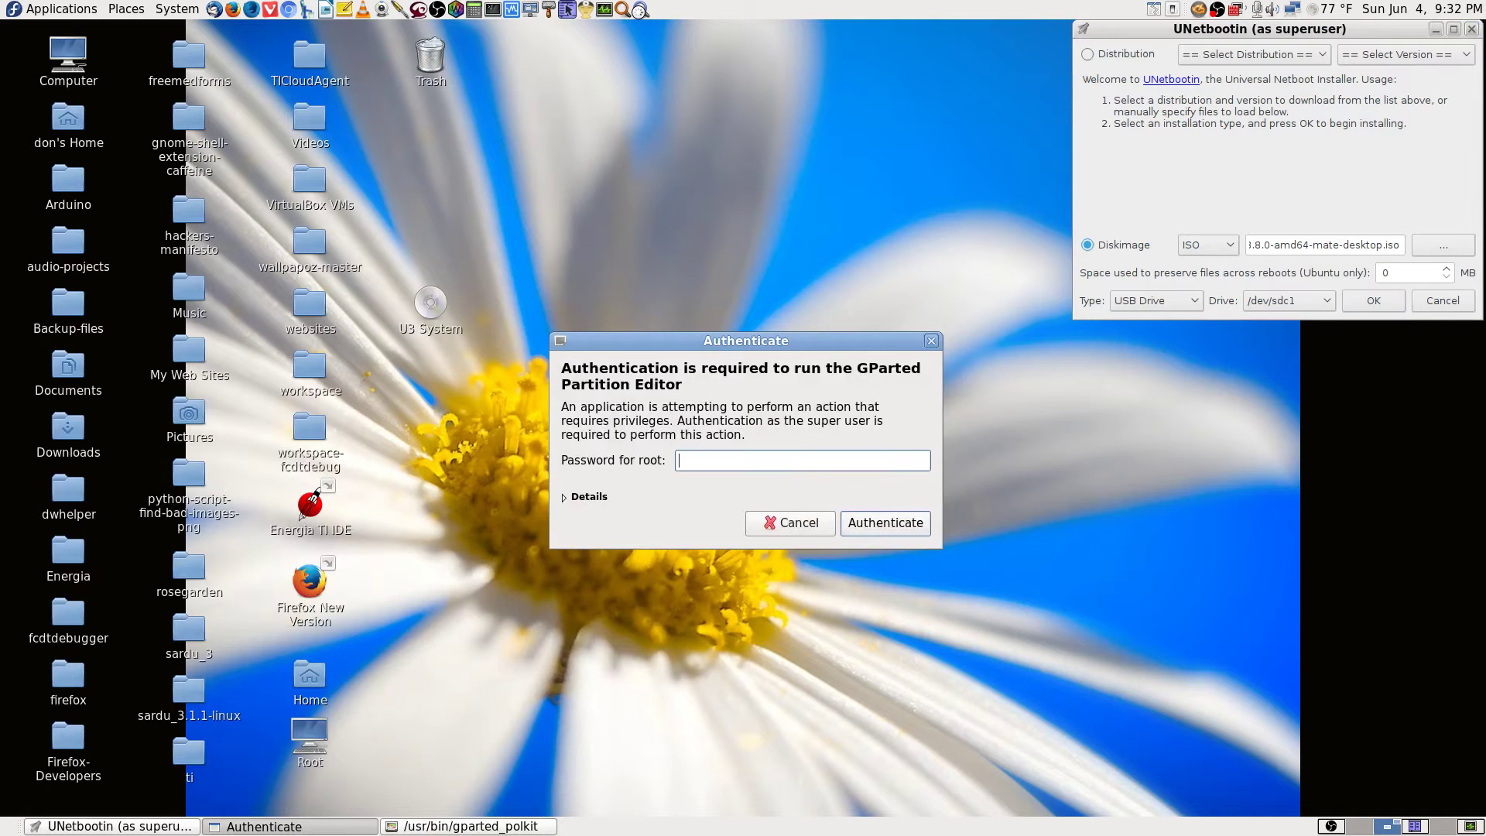
type("**************")
key("Return")
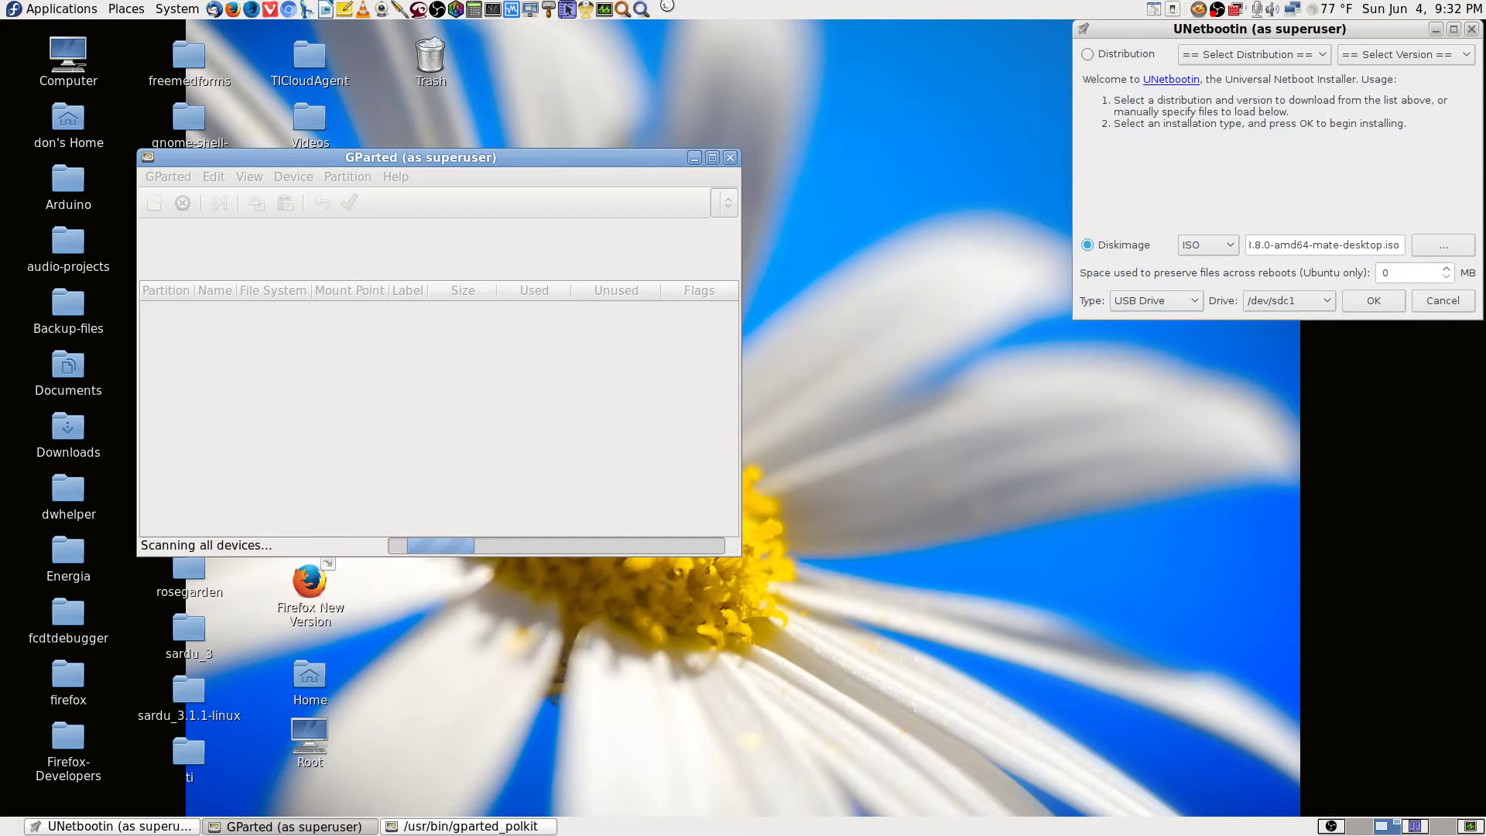
Switch GParted to /dev/sdc, inspect its fat32 /dev/sdc1 partition, then quit GParted.
left_click_drag(620, 157, 483, 29)
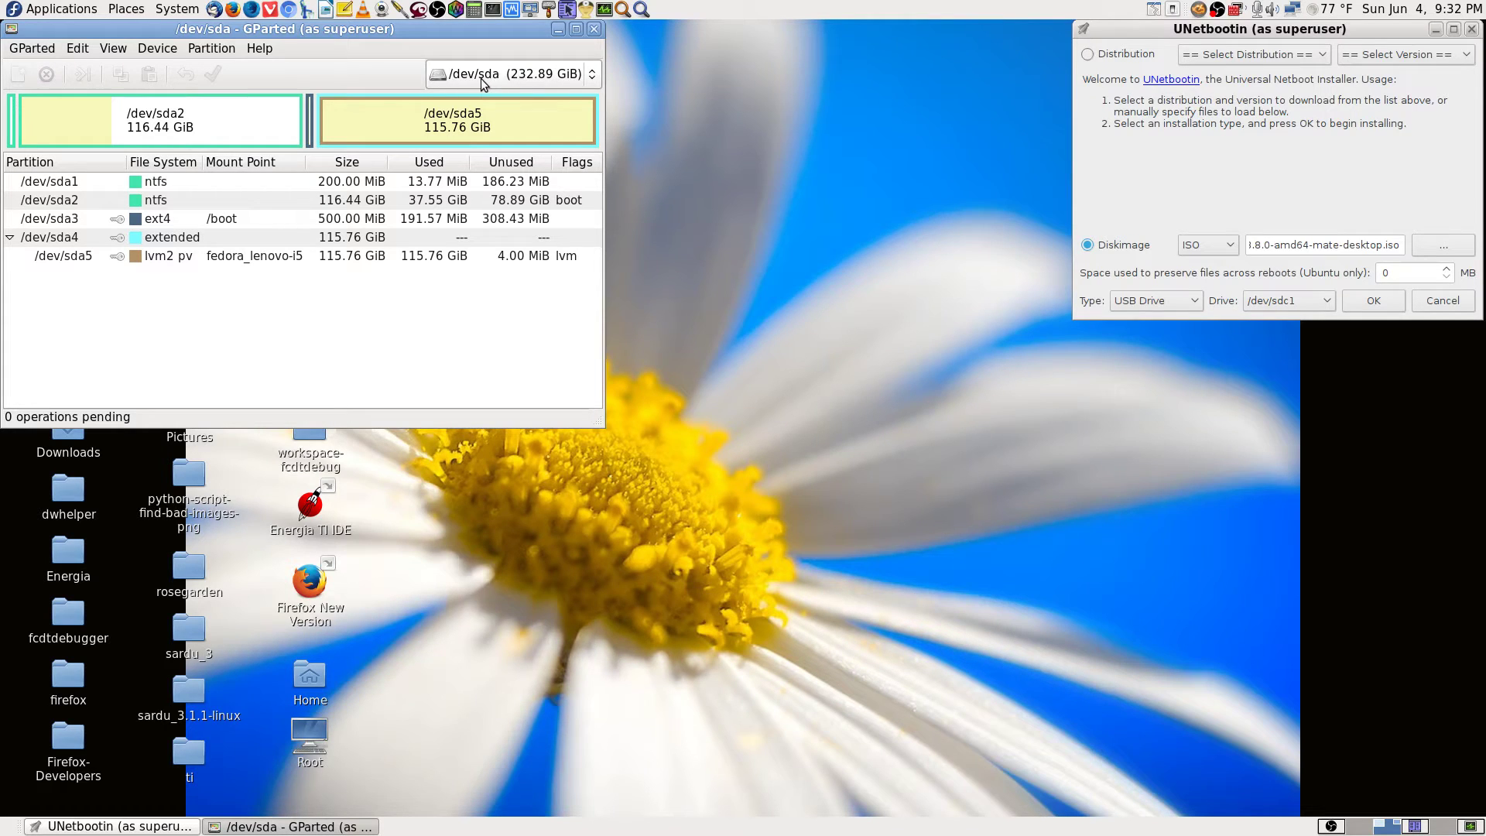
left_click(544, 84)
left_click(545, 95)
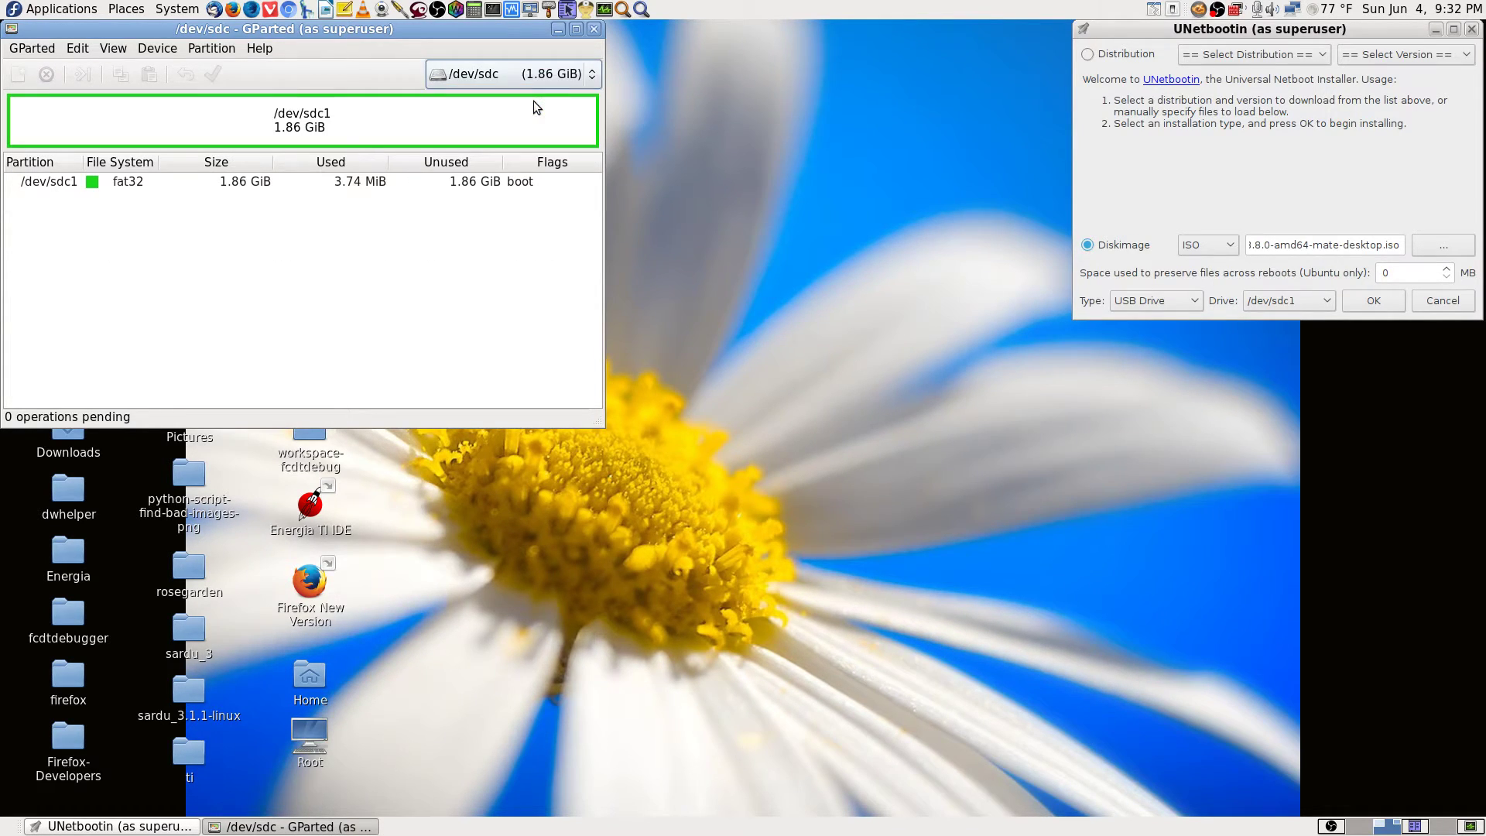
left_click(178, 191)
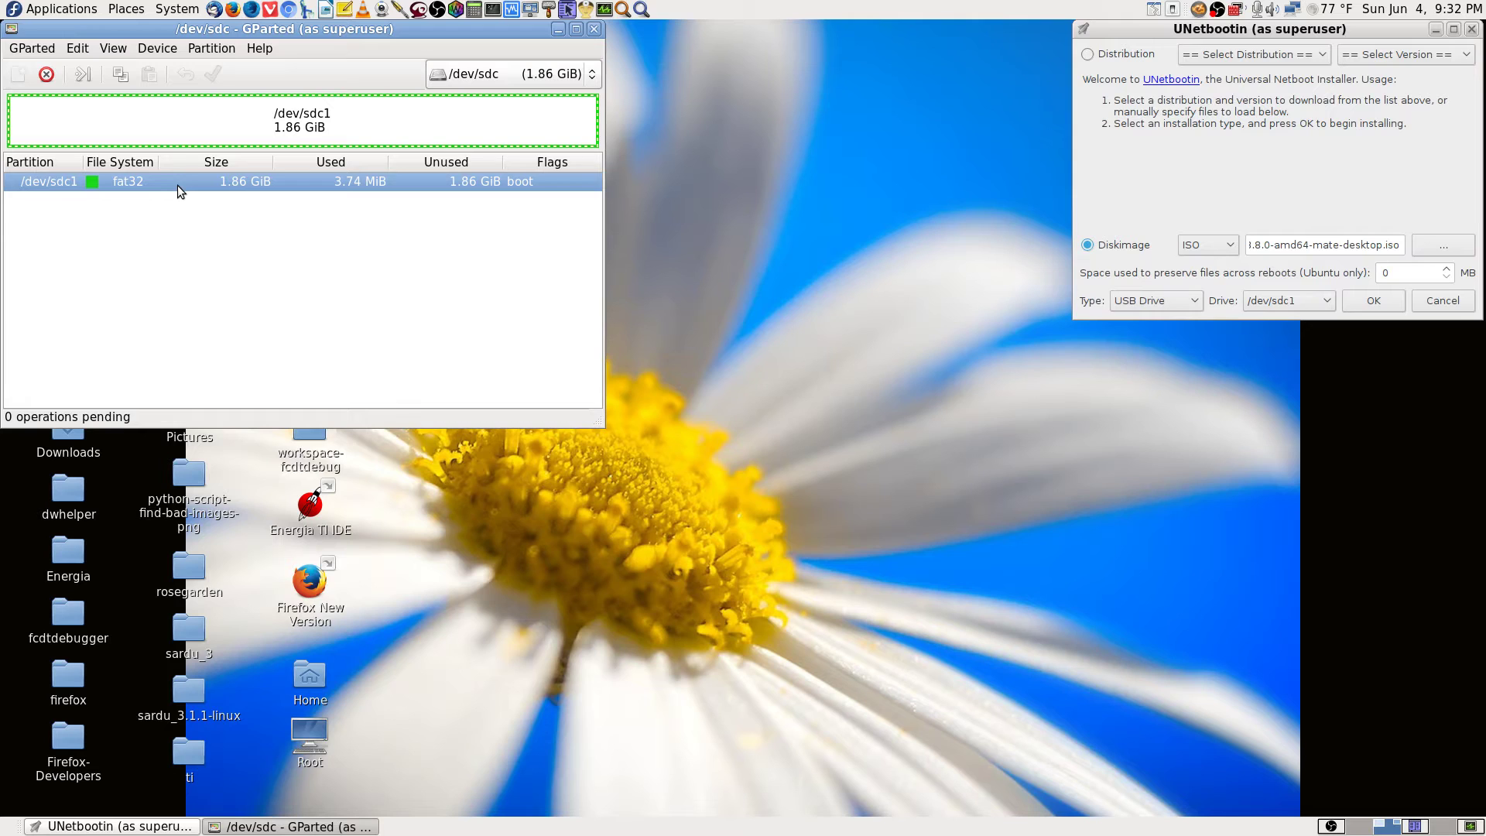
right_click(178, 191)
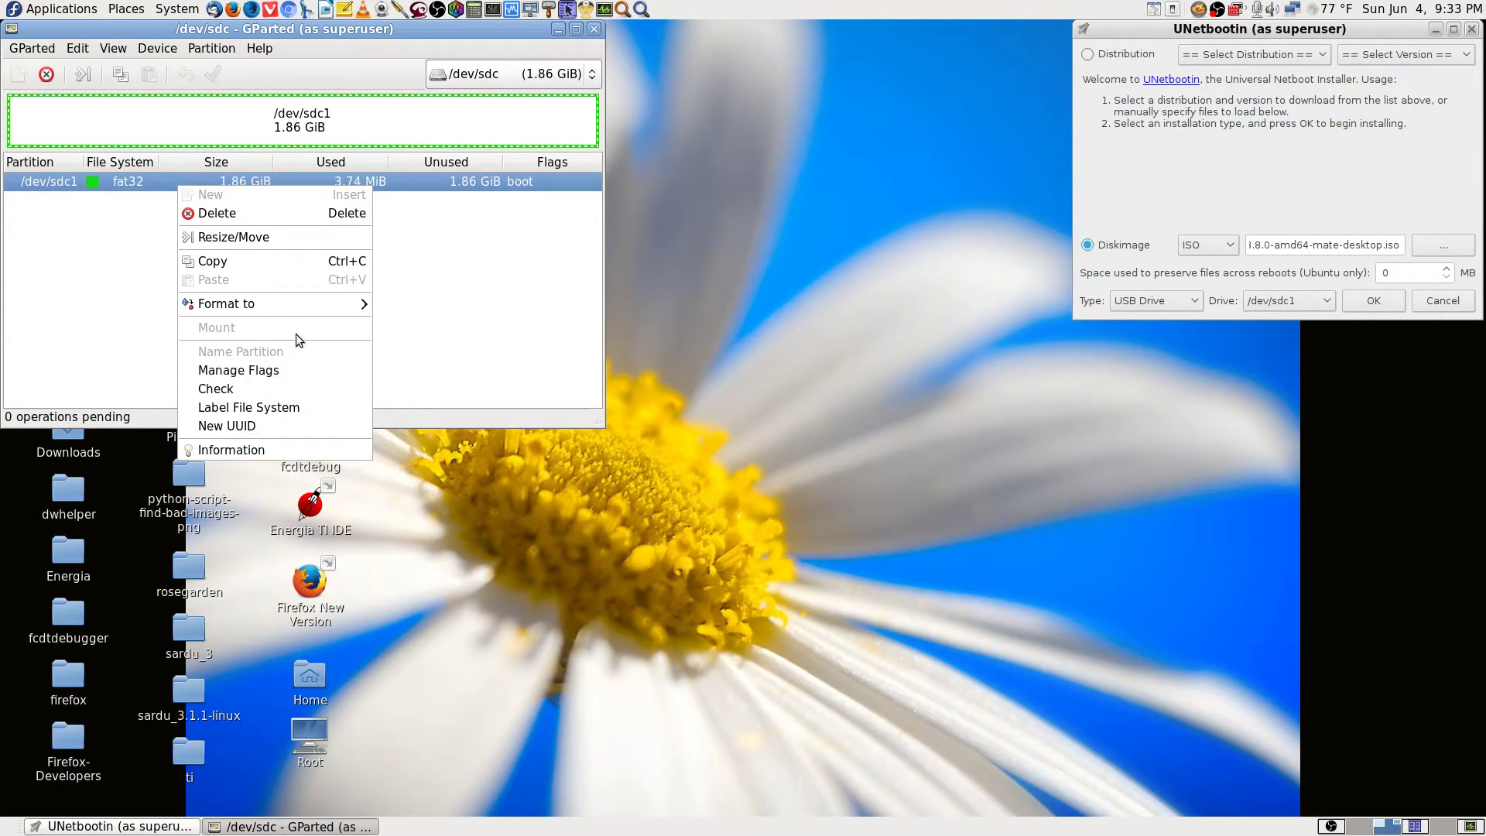
left_click(128, 326)
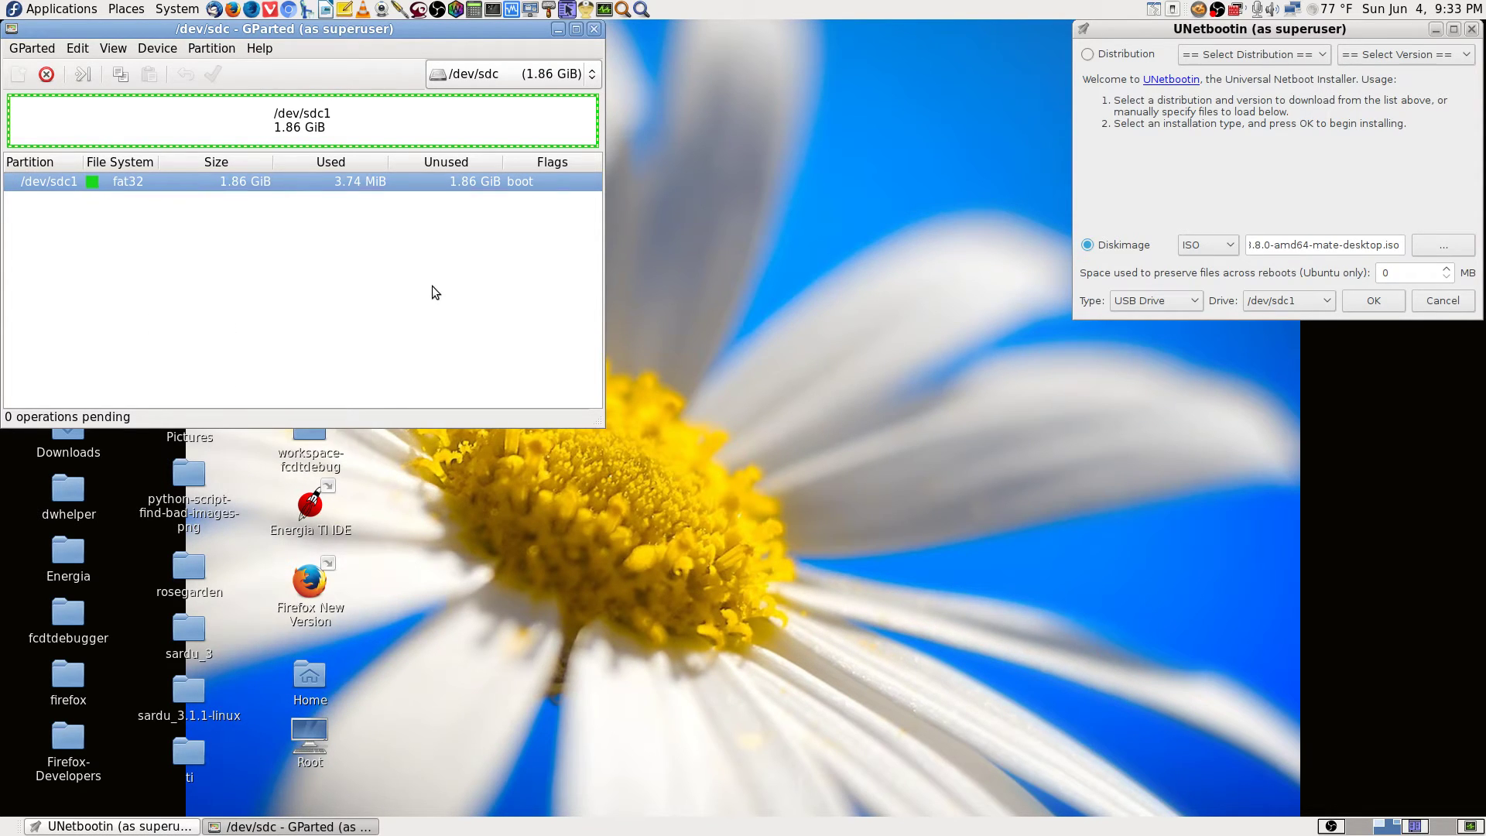
left_click(594, 29)
left_click(863, 199)
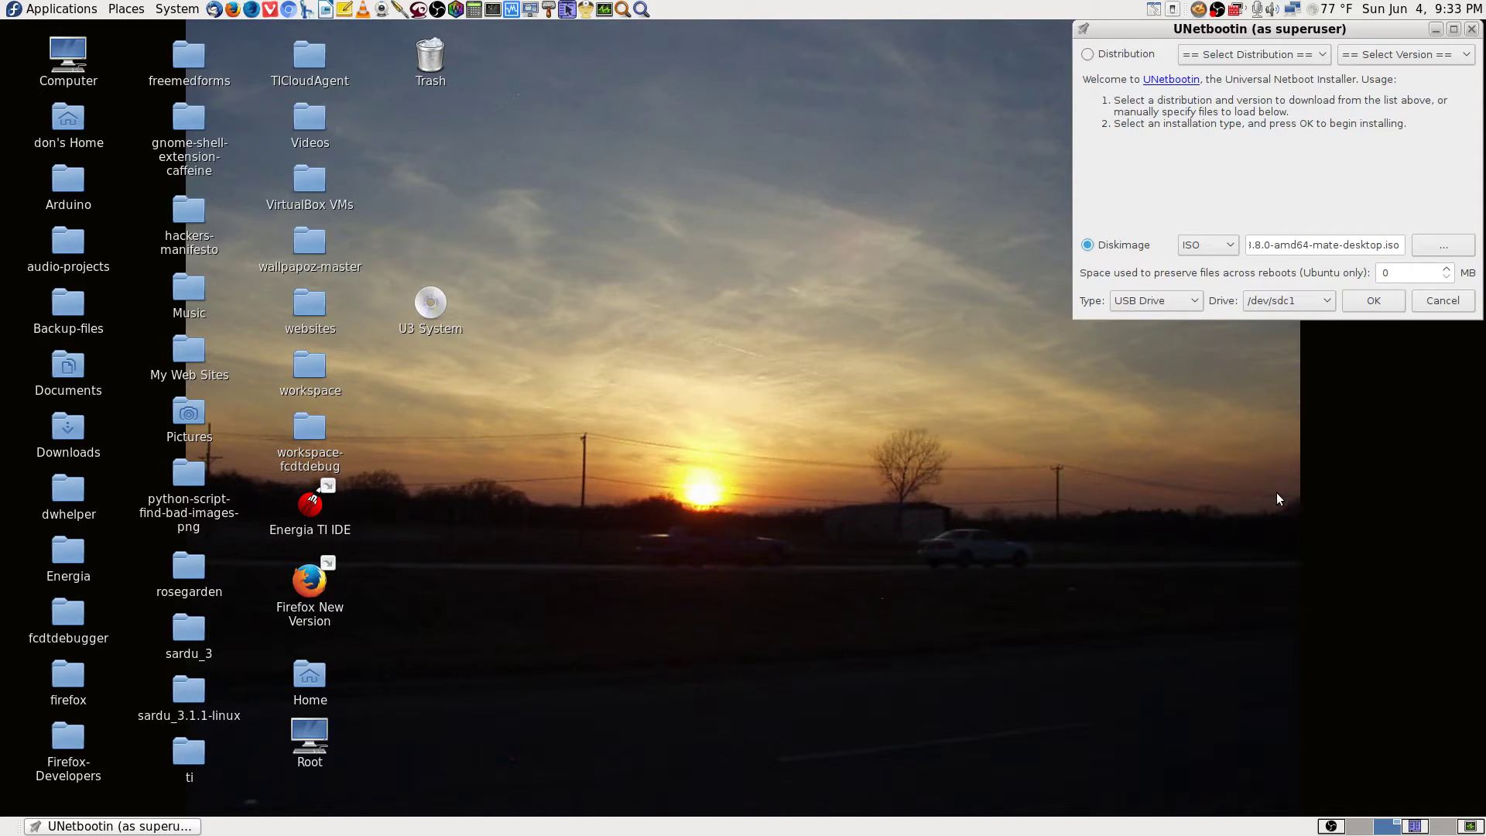
Close UNetbootin and the empty 2.0 GB Volume folder, then clear the desktop icon selection.
left_click(1471, 31)
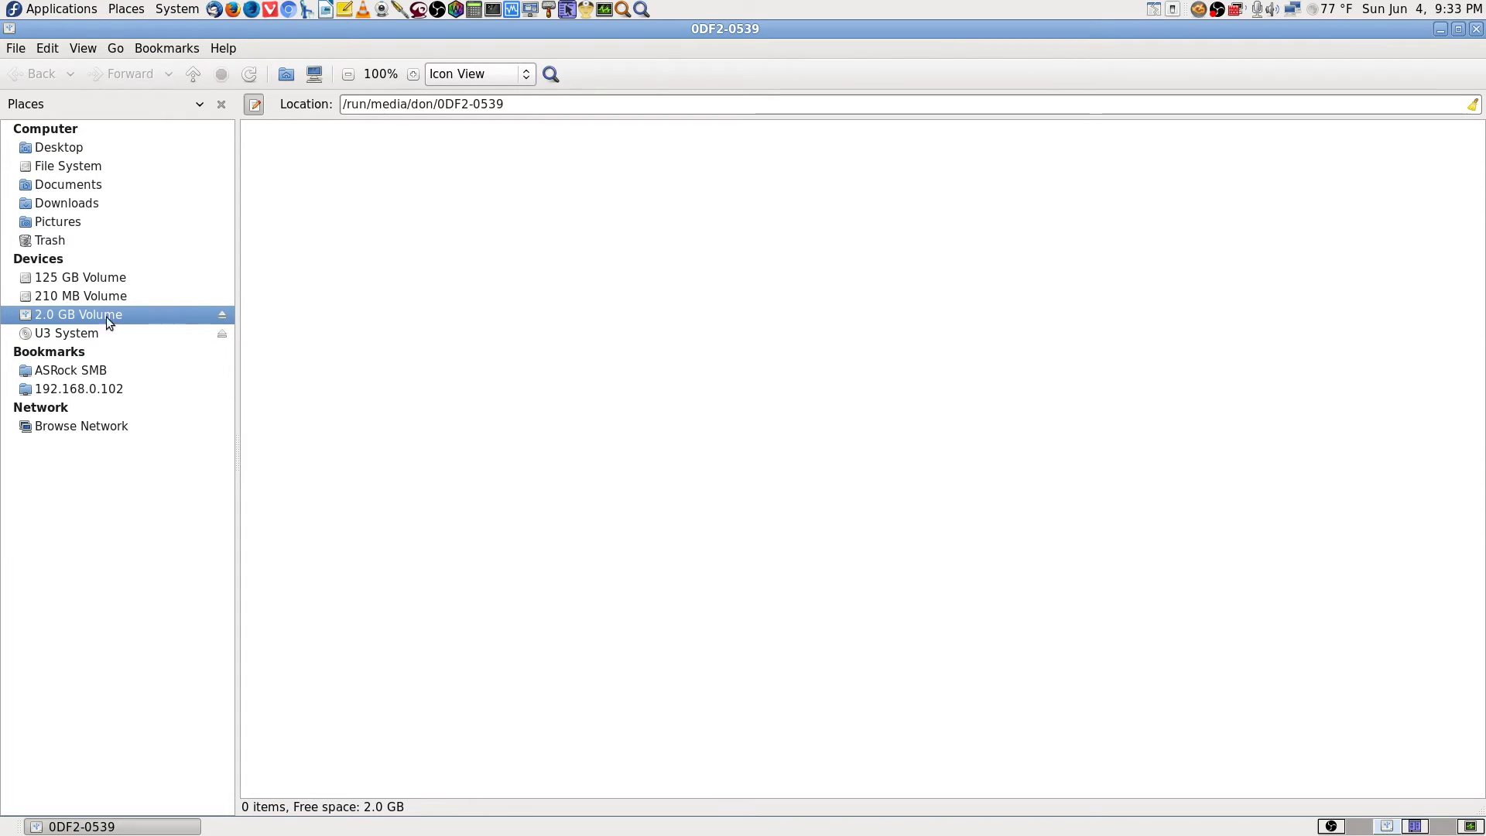
left_click(1476, 29)
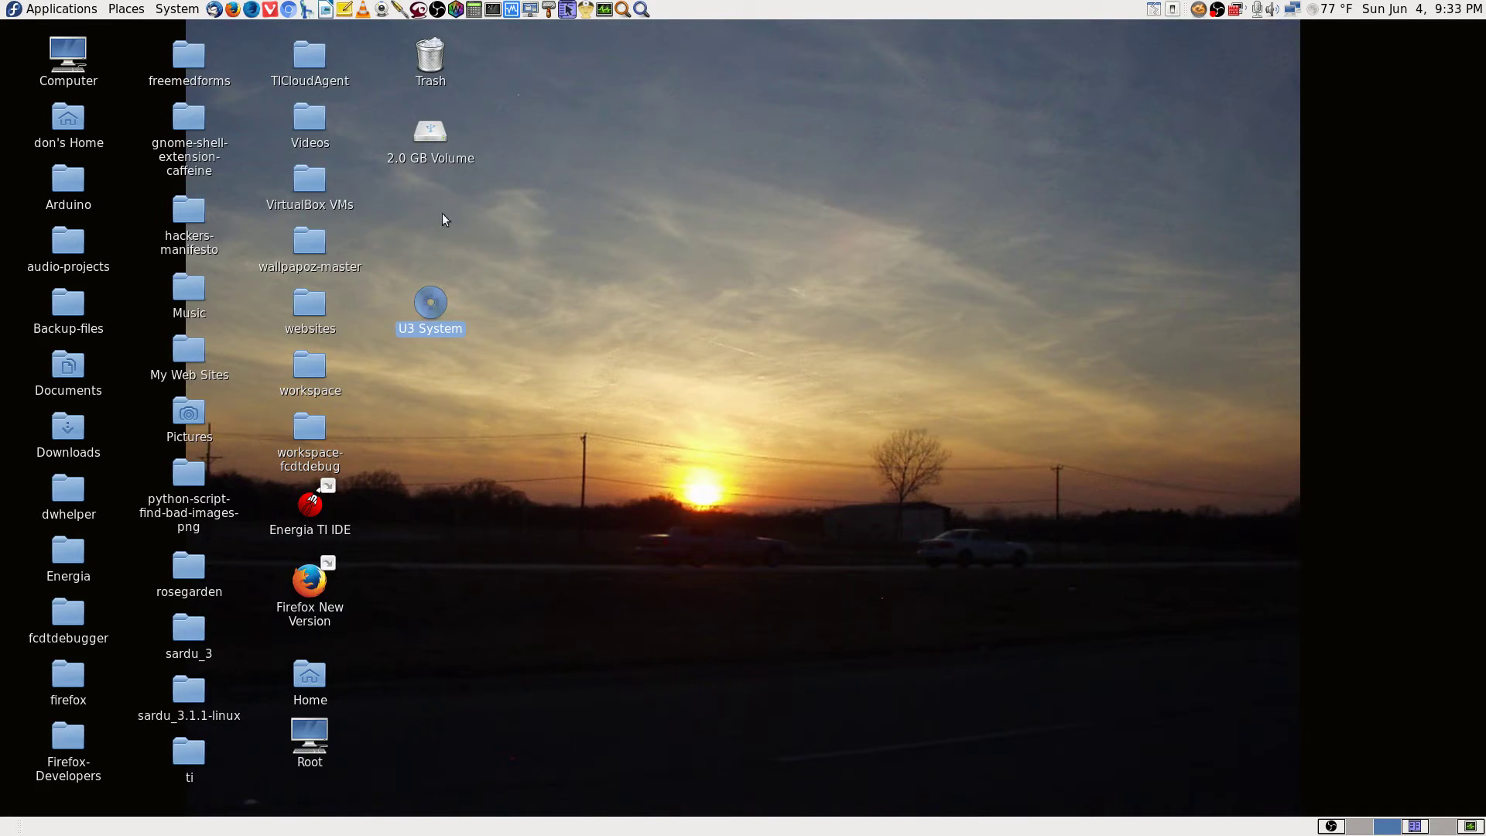
left_click(428, 155)
left_click(877, 295)
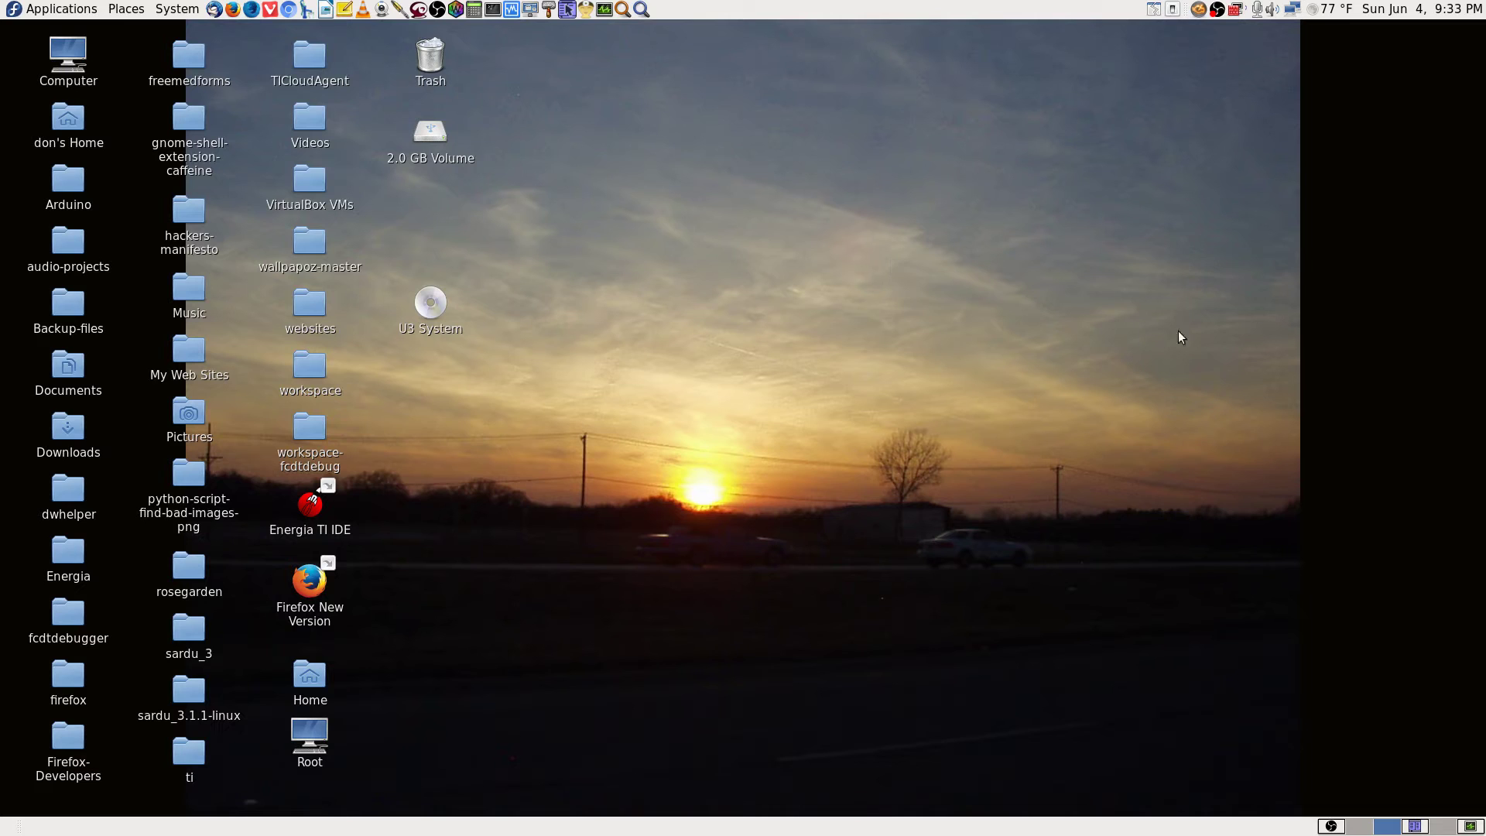
Launch UNetbootin from the application search, authenticating with the root password.
left_click(641, 9)
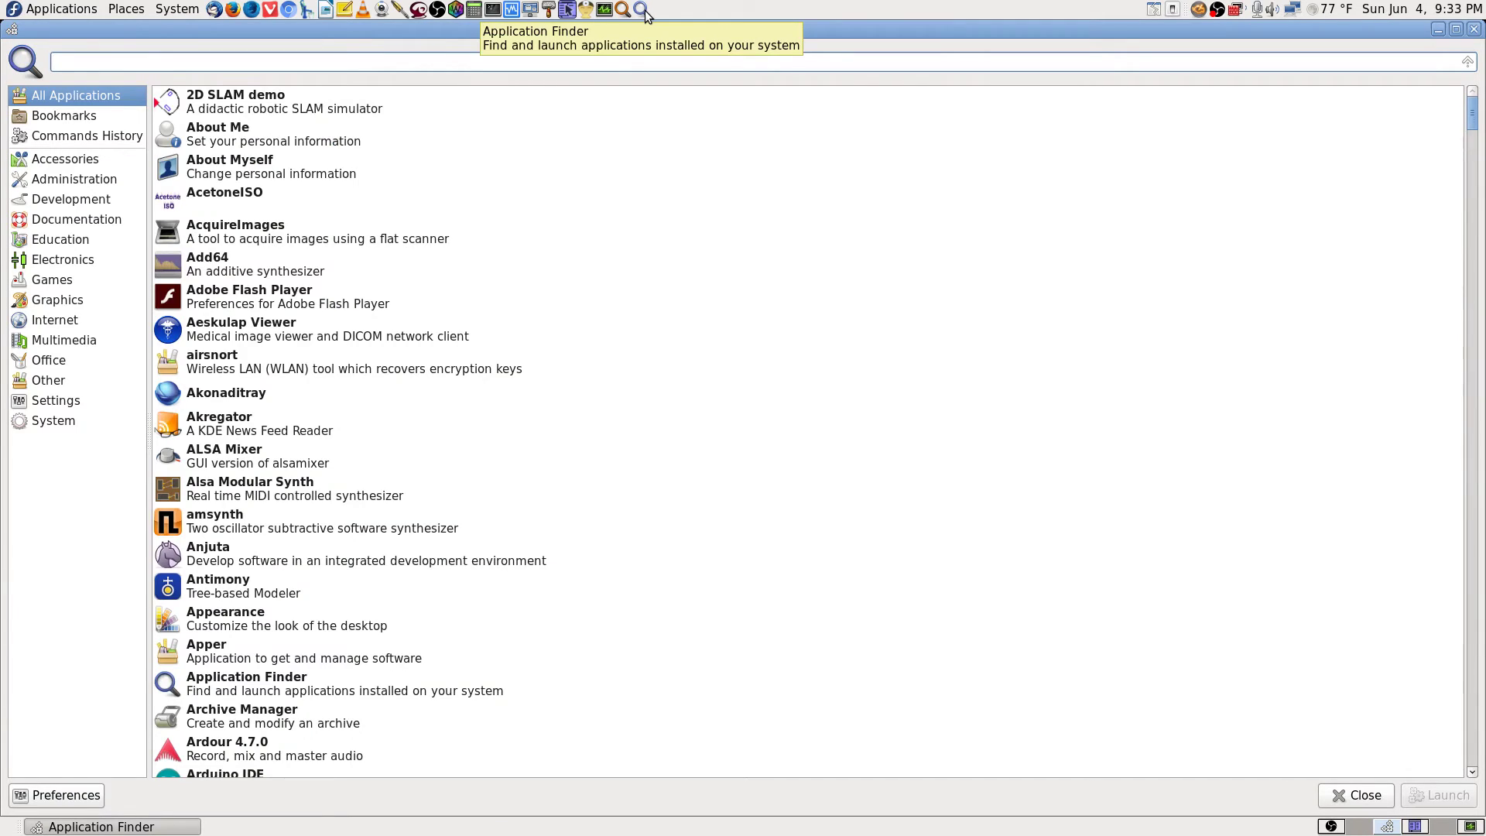
type("unetboot")
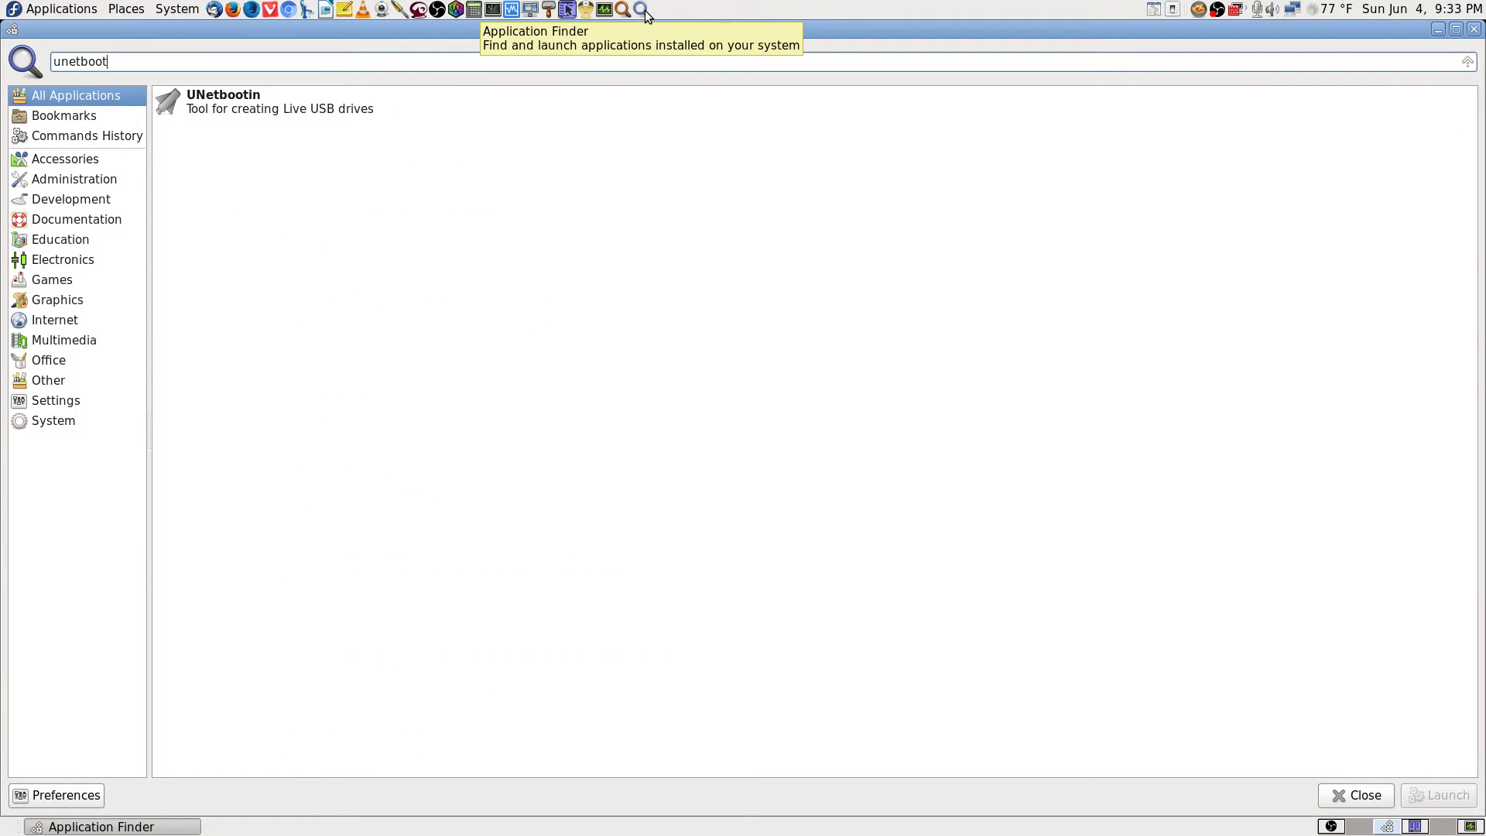
key("Down")
key("Return")
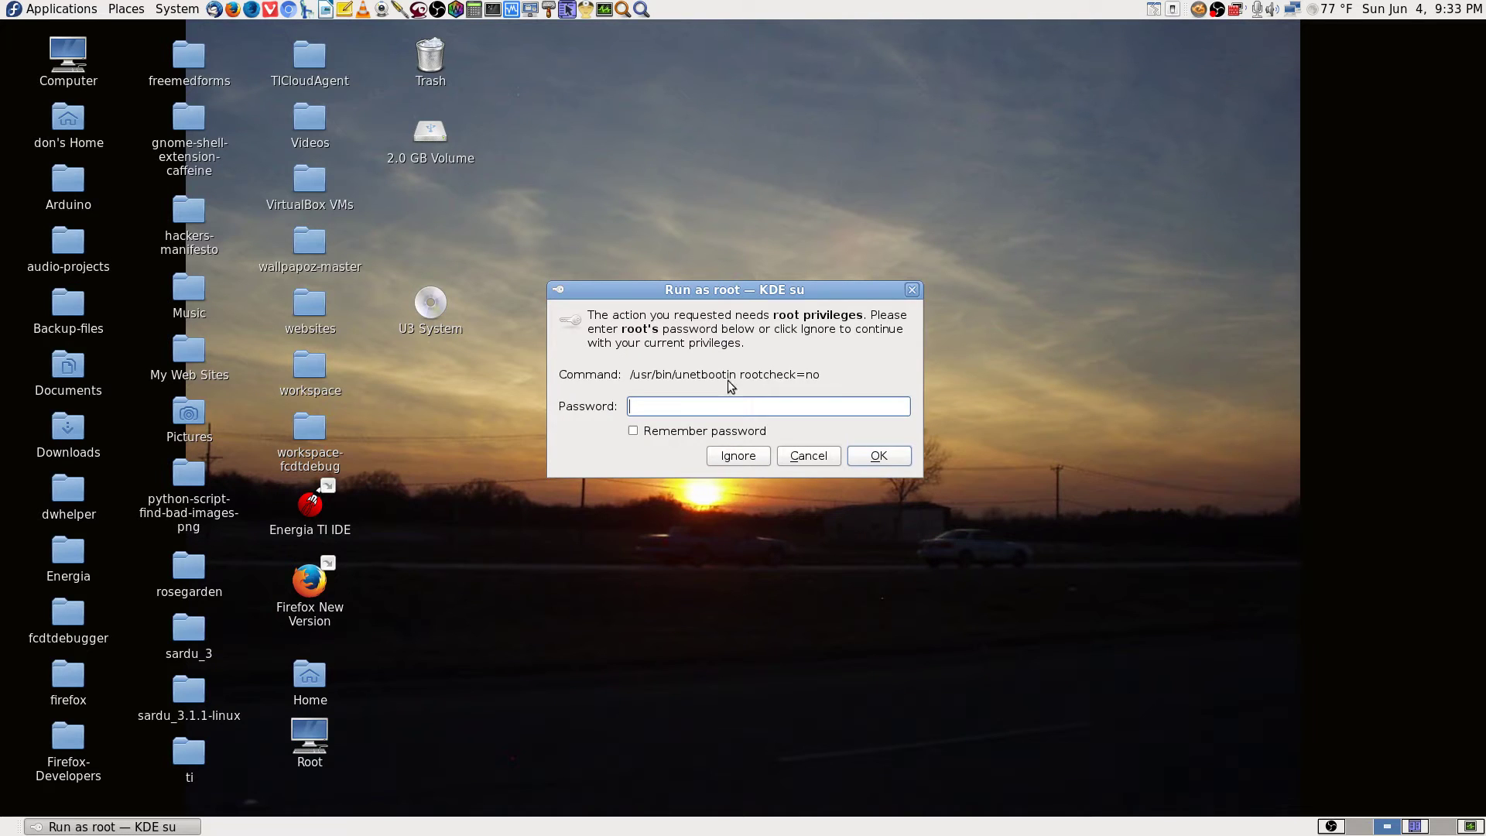
type("••")
key("Return")
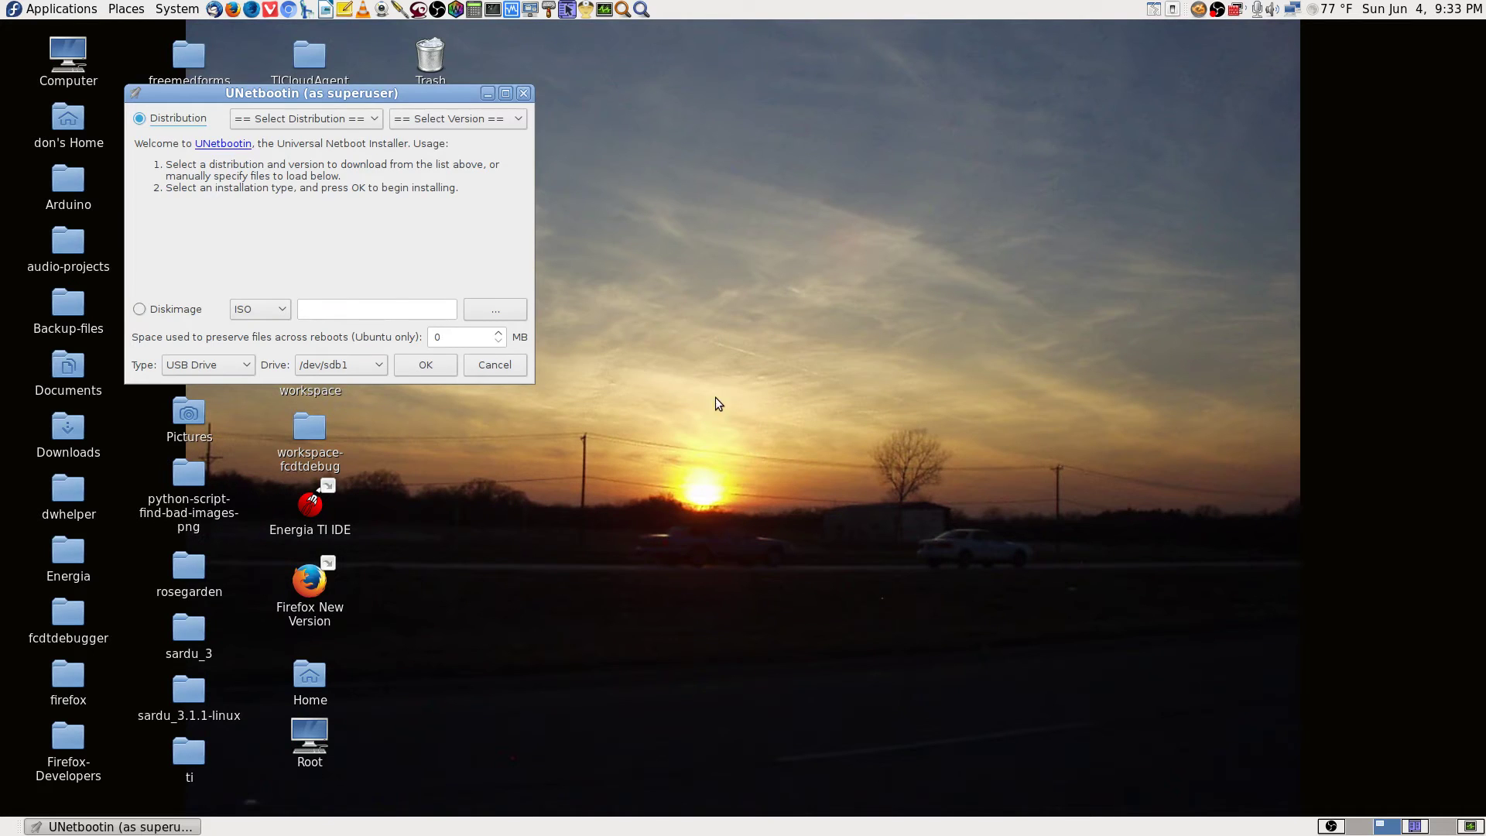
Select Diskimage as the source, open the ISO browser, and park the window top right.
left_click_drag(444, 97, 965, 4)
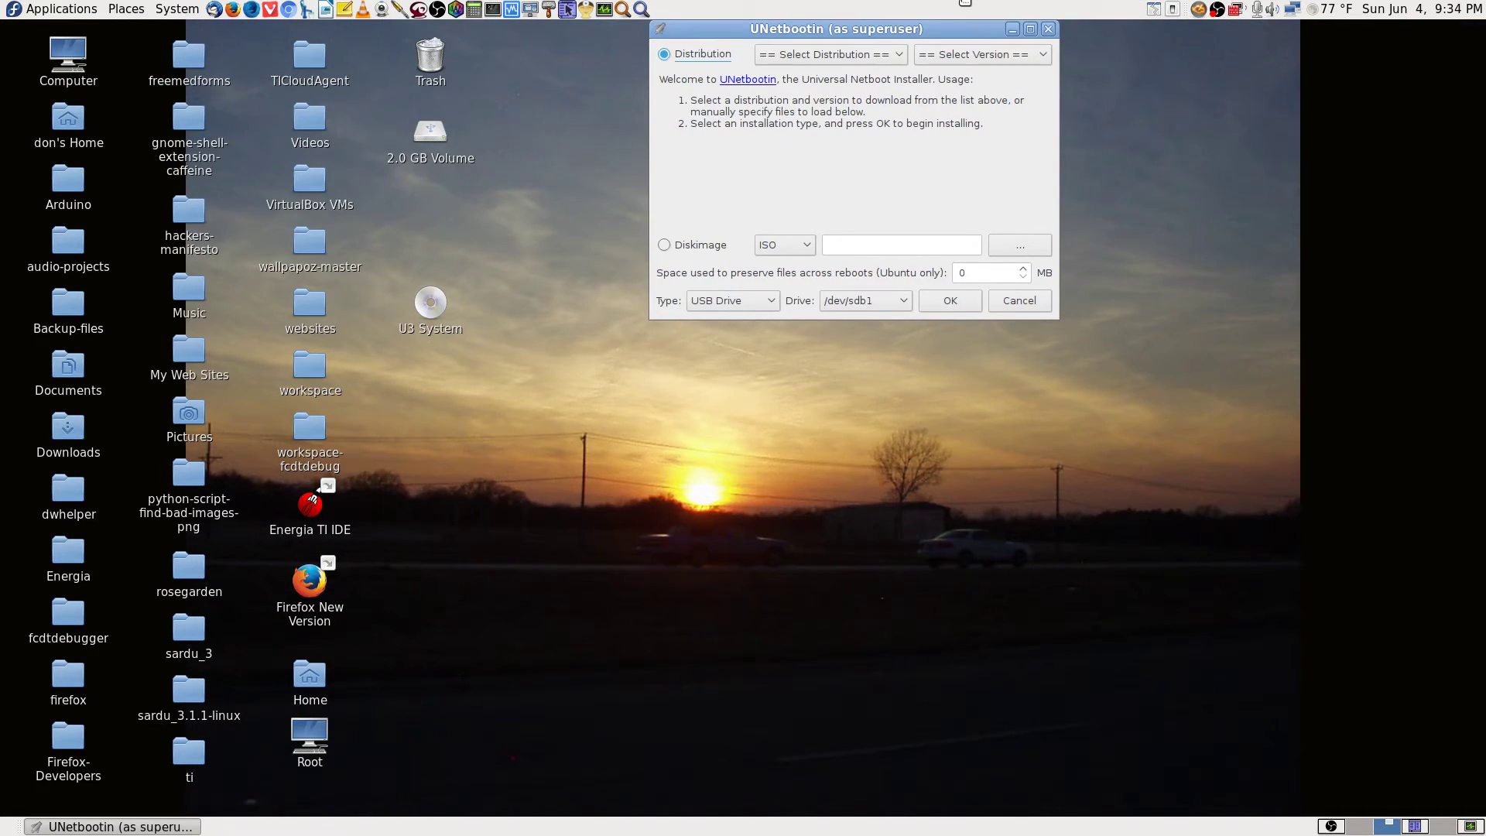
left_click(665, 246)
left_click(1021, 248)
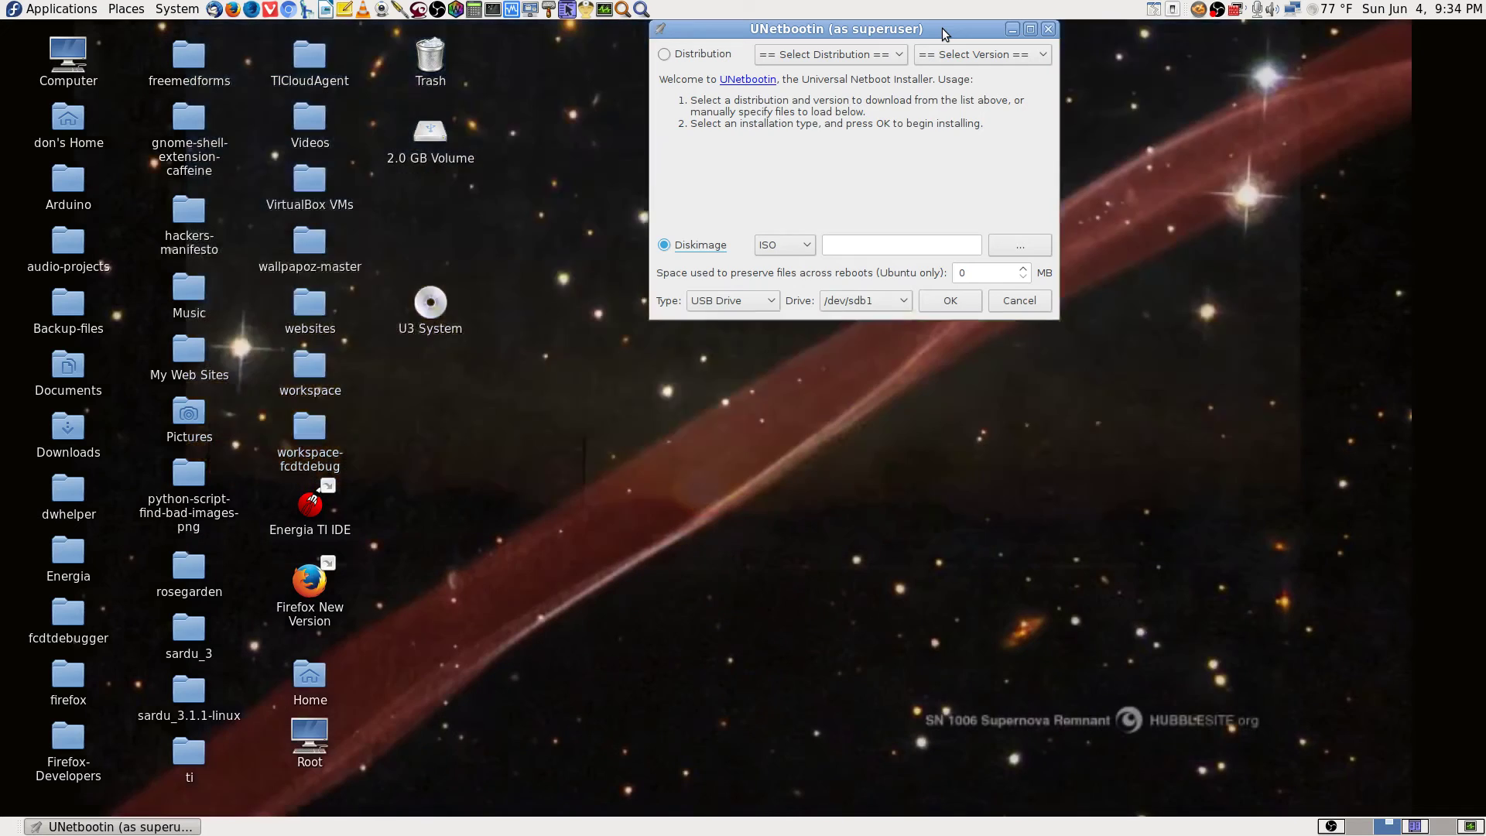
left_click_drag(942, 28, 1368, 27)
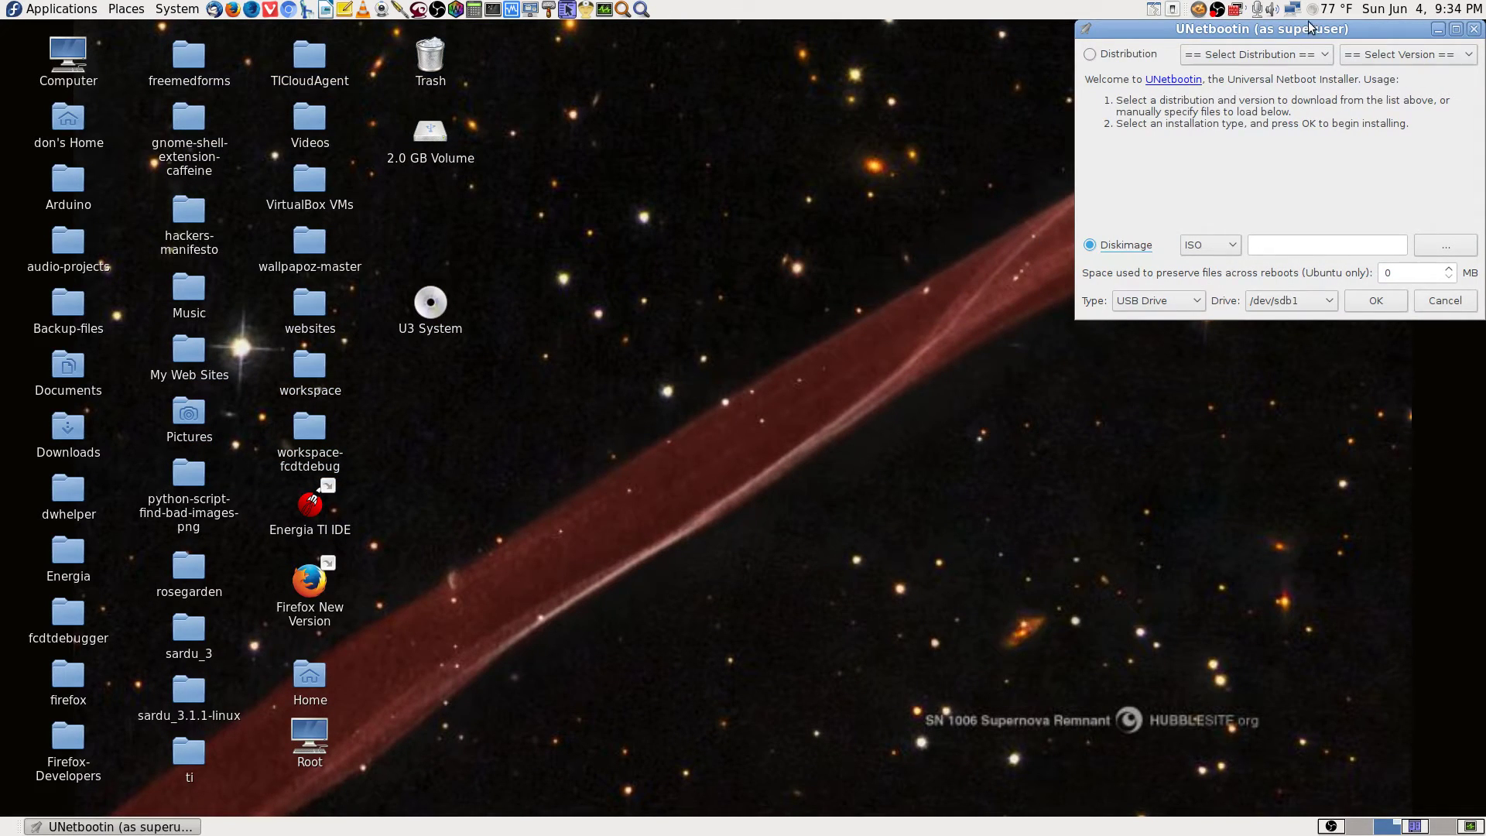
left_click_drag(1279, 27, 1303, 3)
Launch the GNOME Disks utility and place its window at the top left.
left_click(641, 10)
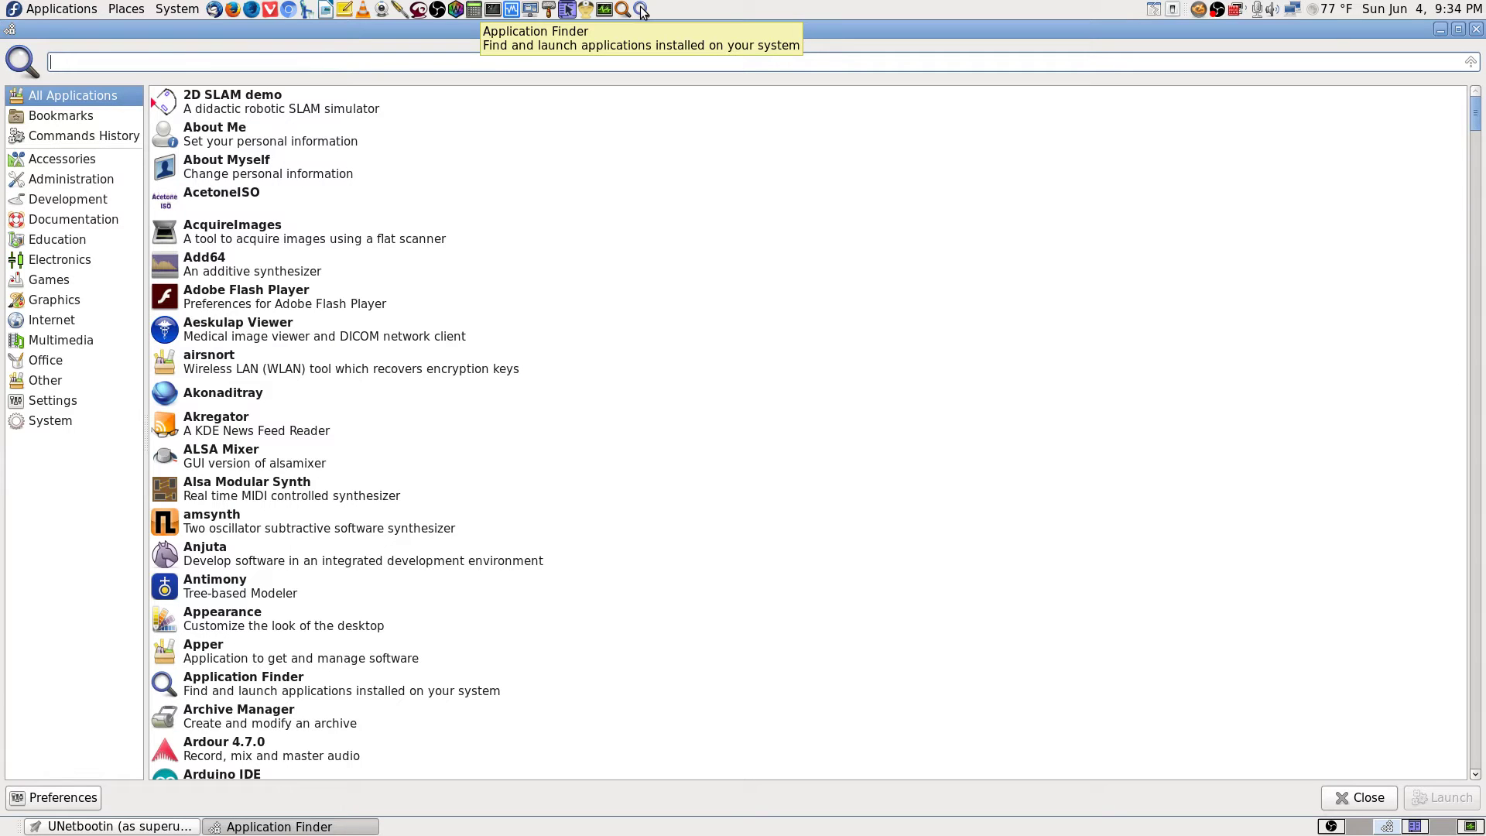
type("disk")
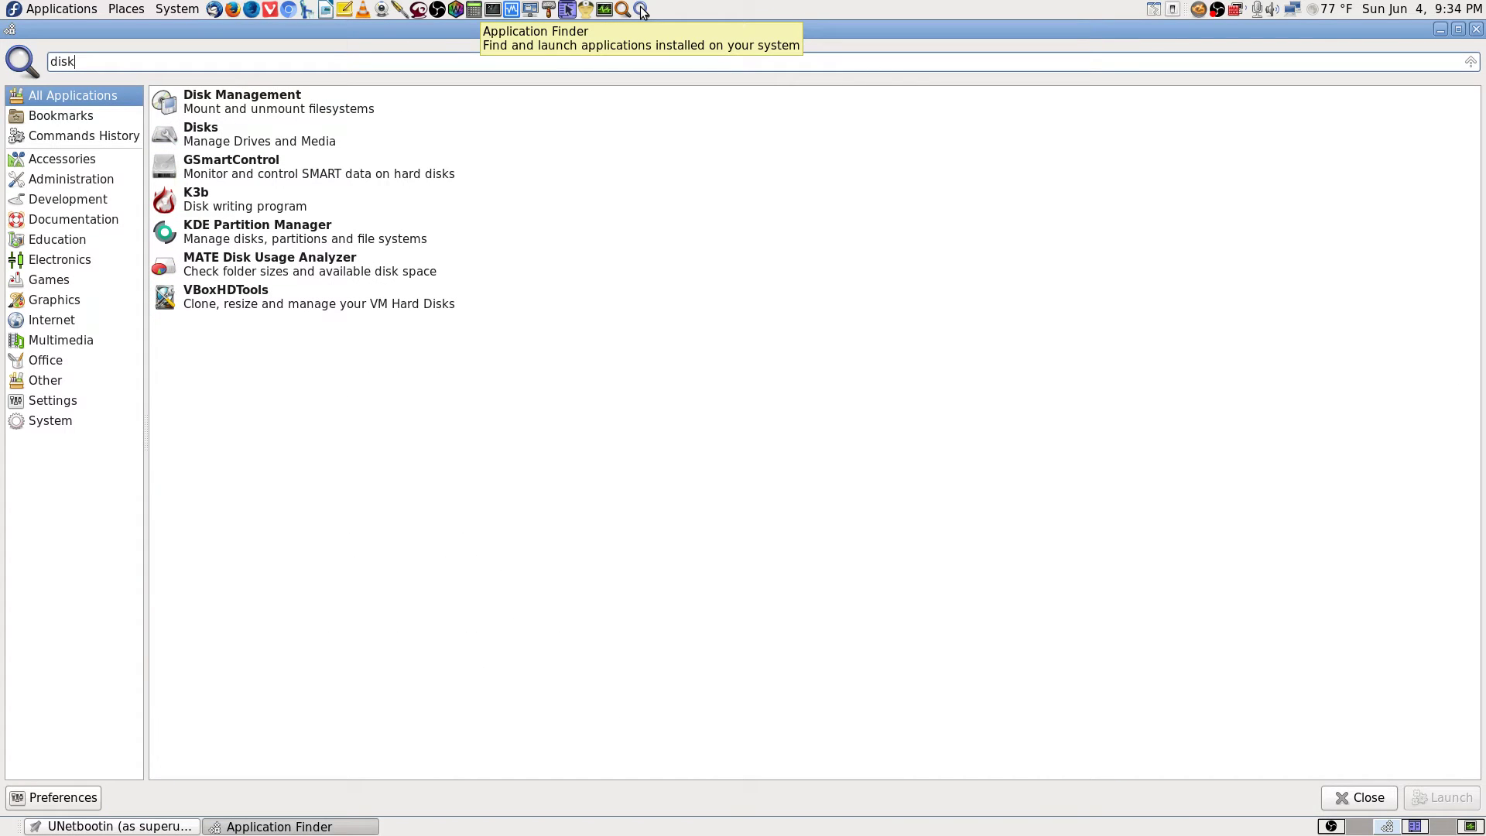
key("Down")
key("Down")
key("Return")
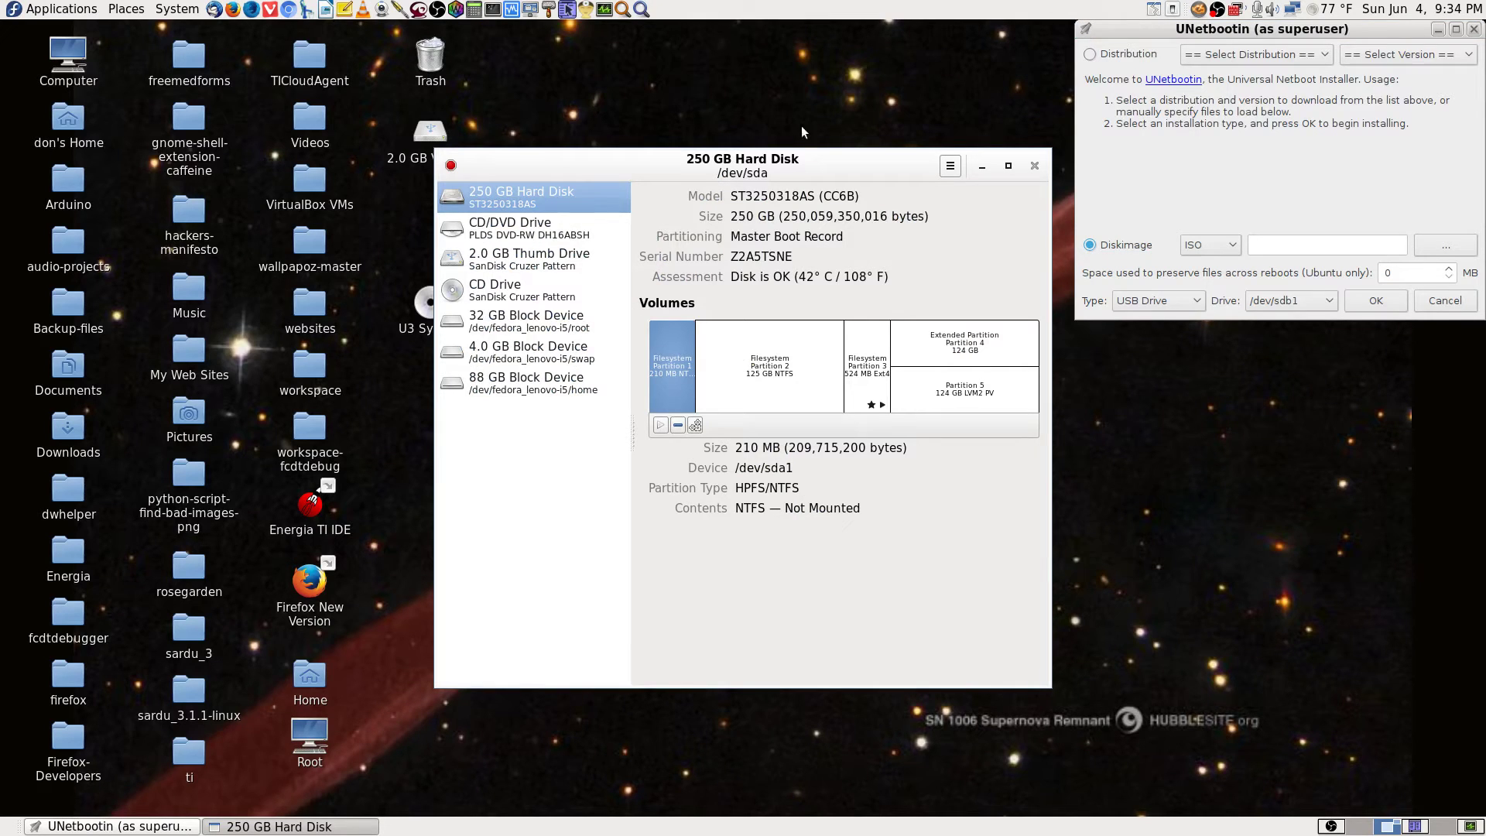
left_click_drag(836, 155, 402, 27)
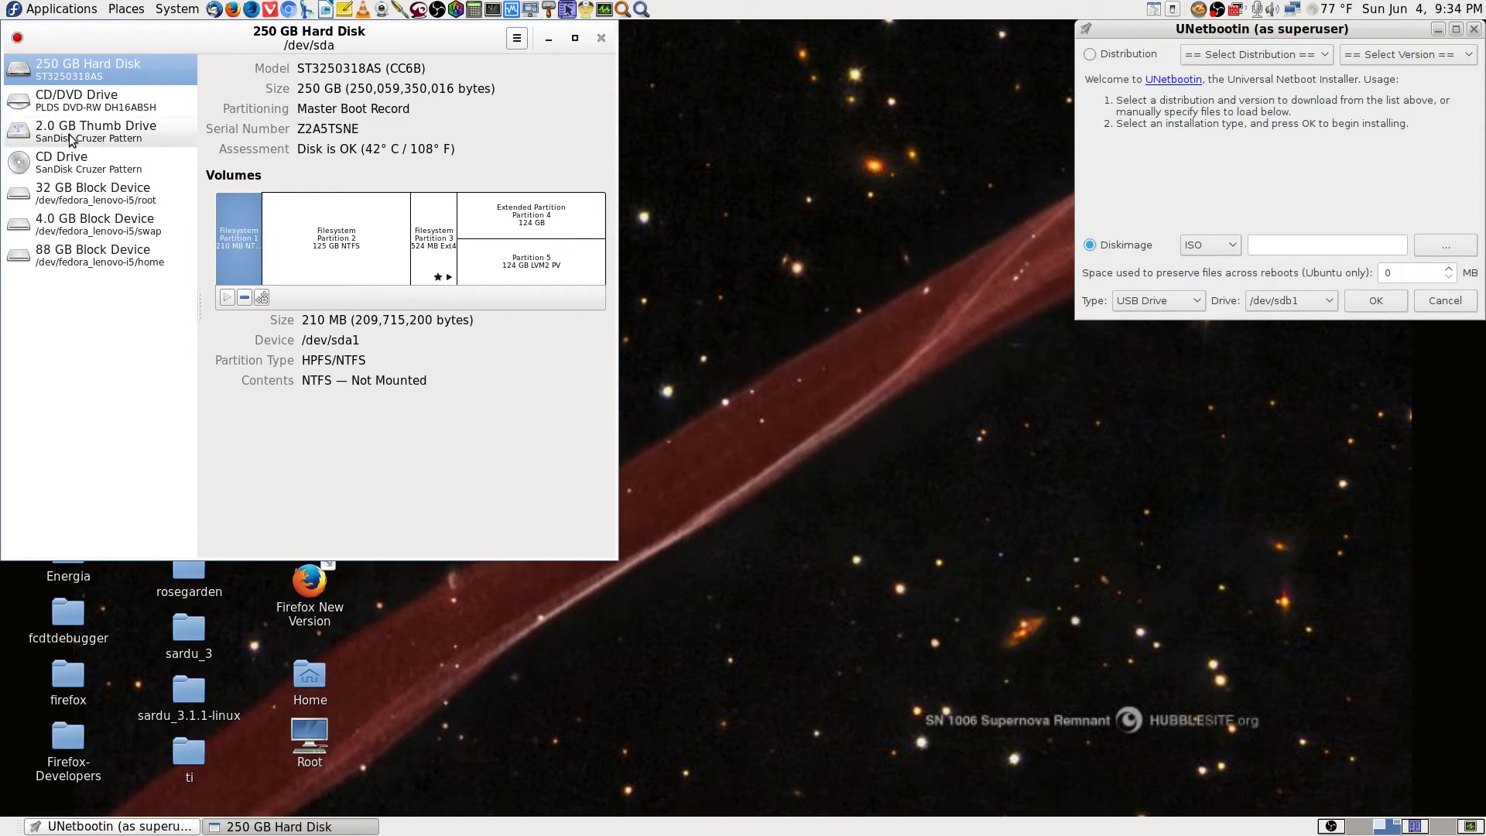
Review the CD/DVD Drive, 2.0 GB Thumb Drive and CD Drive, ending on the U3 System volume.
left_click(73, 101)
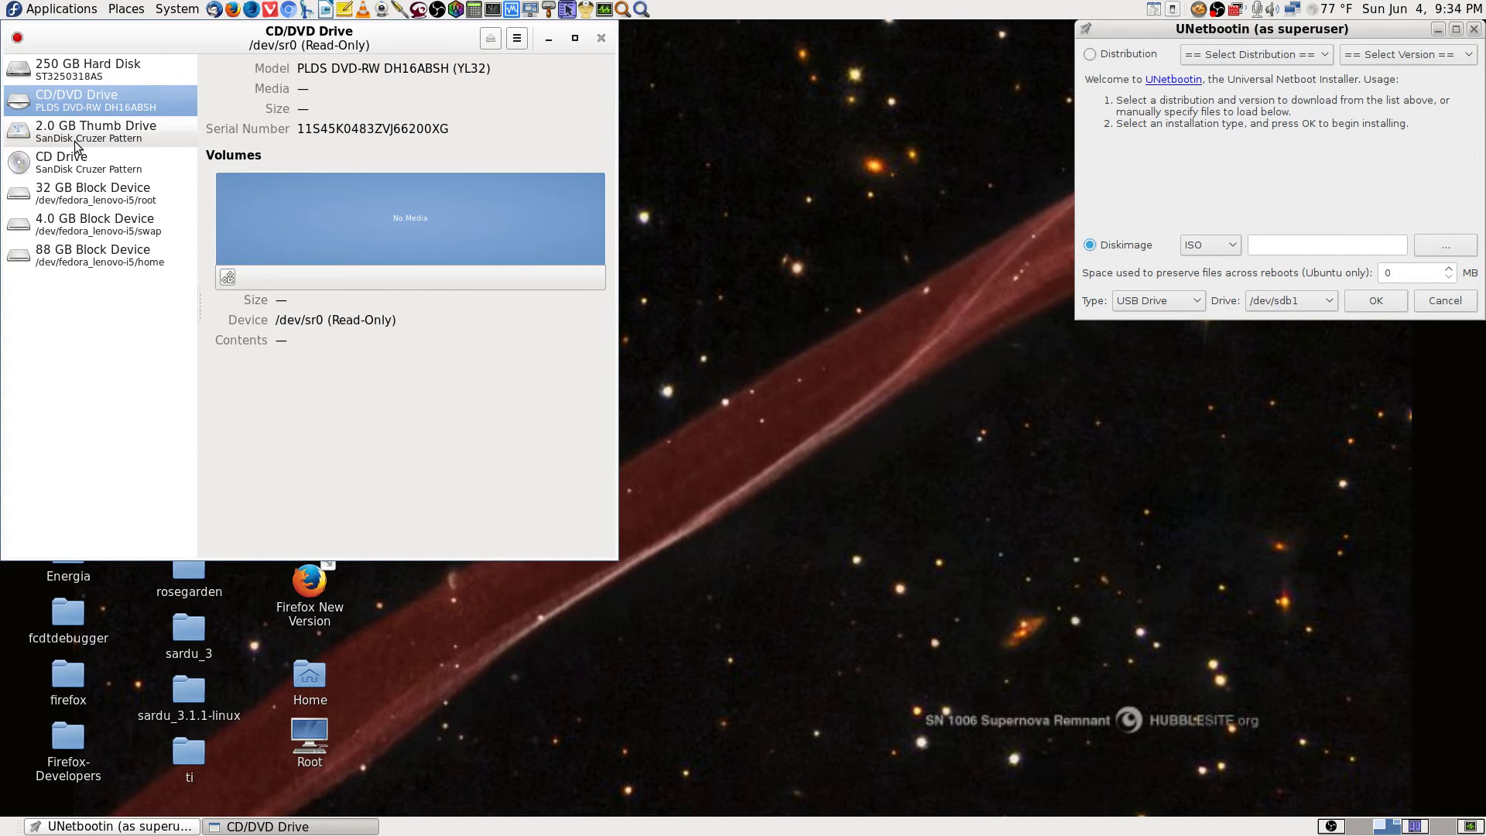
left_click(79, 133)
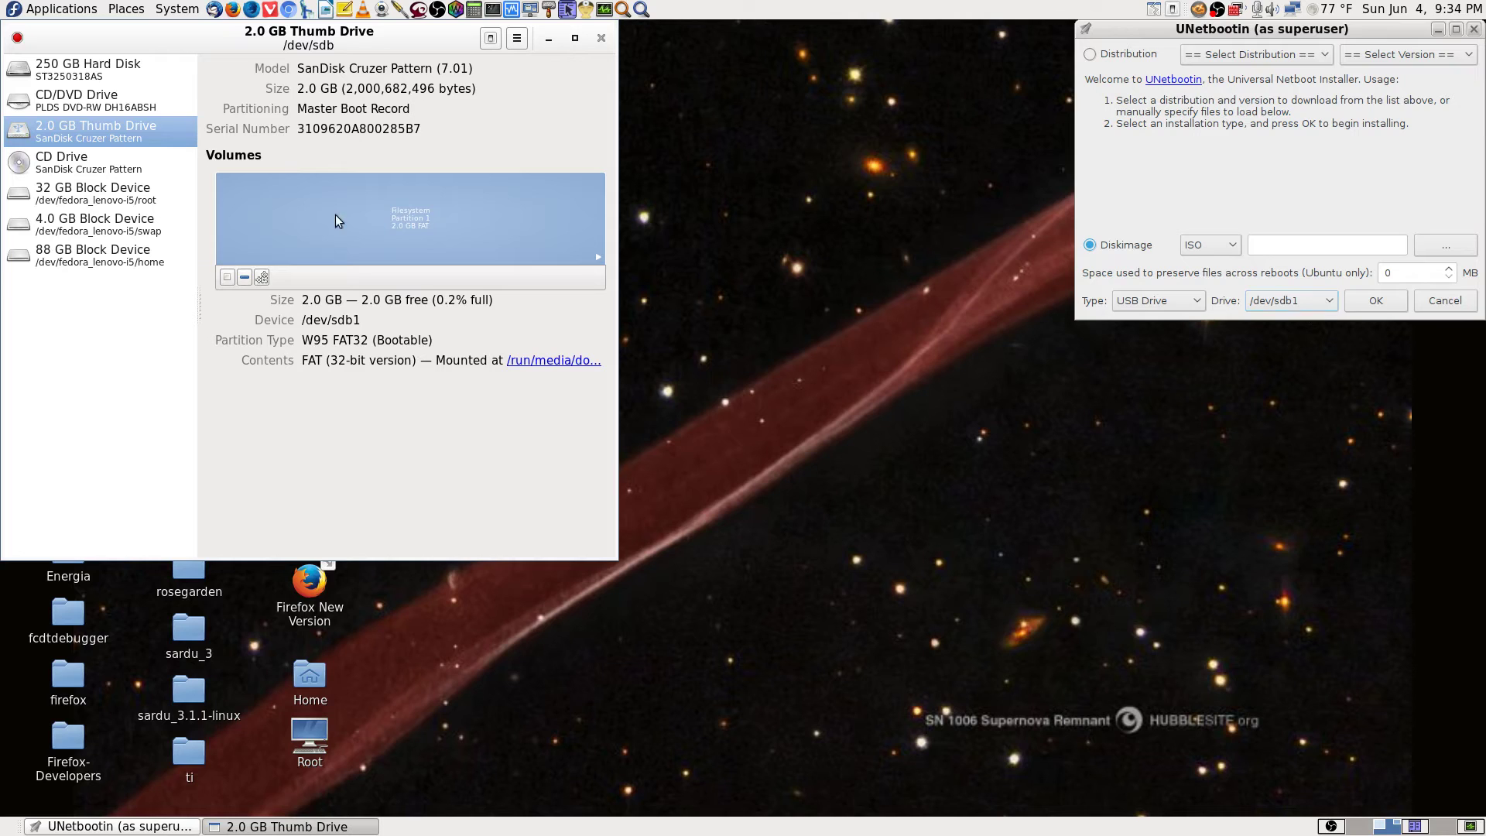
left_click(124, 166)
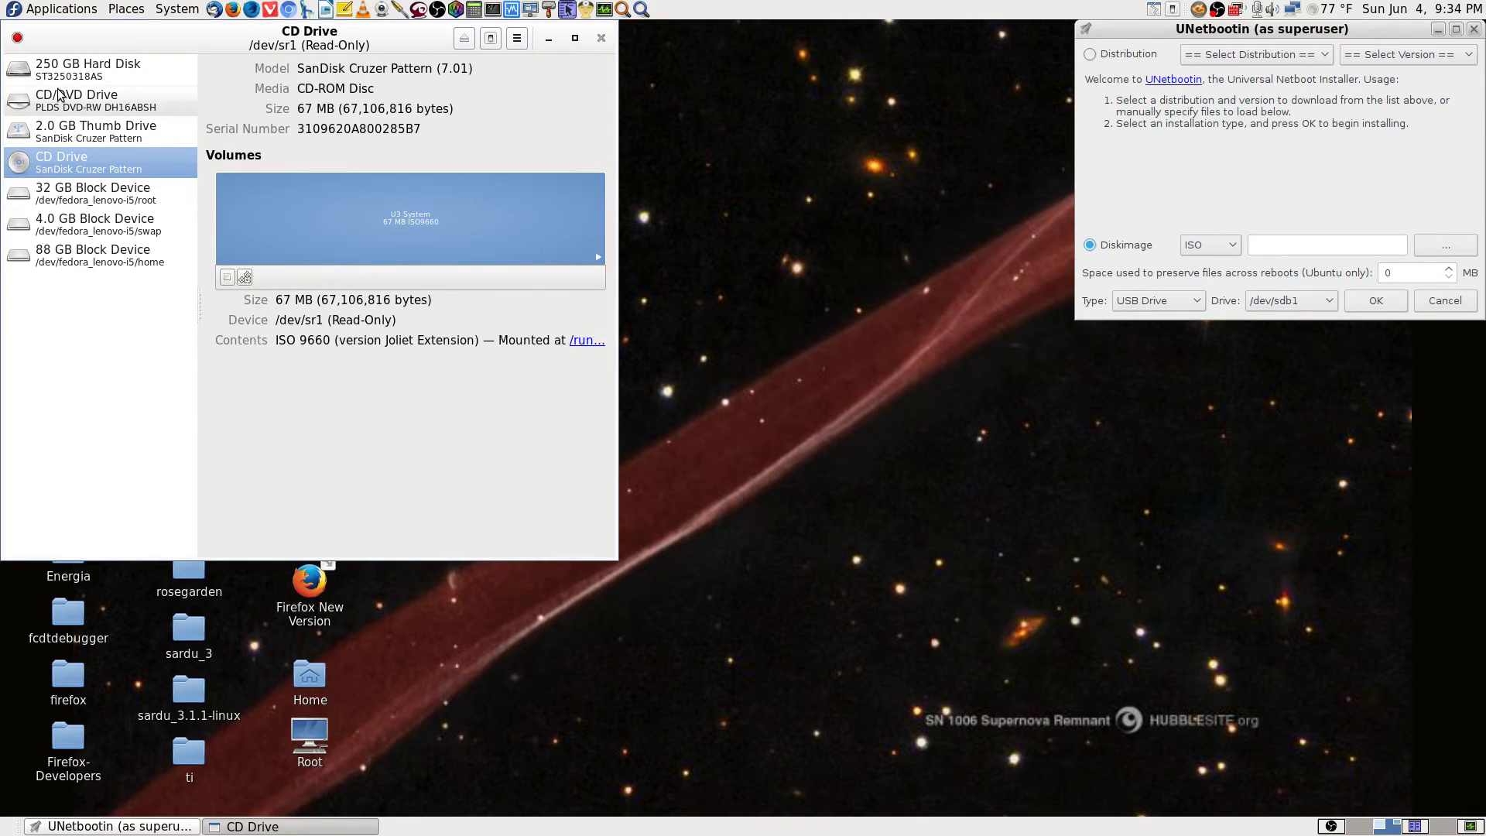
left_click(101, 74)
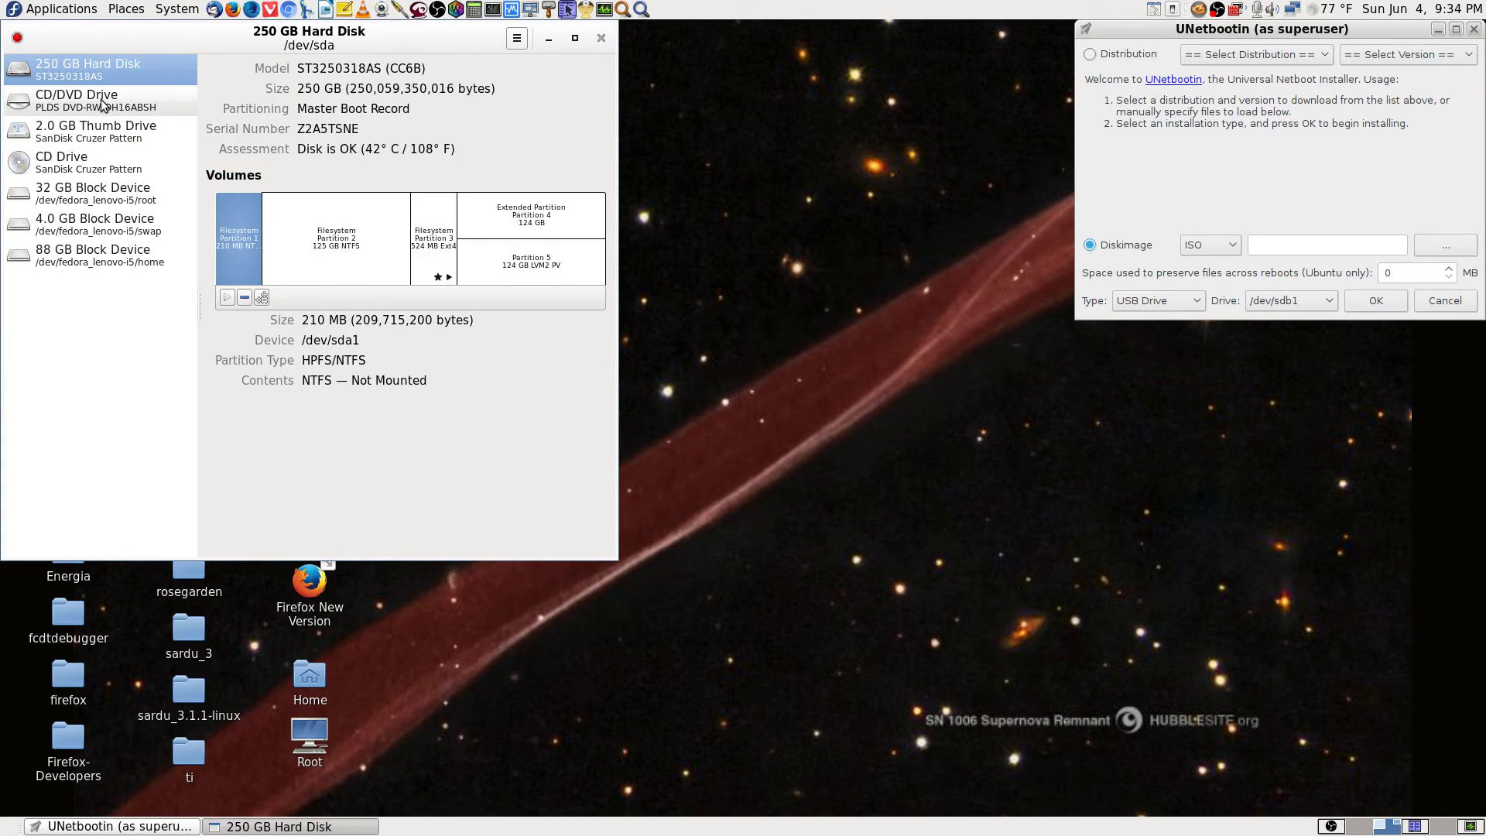
left_click(104, 100)
left_click(101, 133)
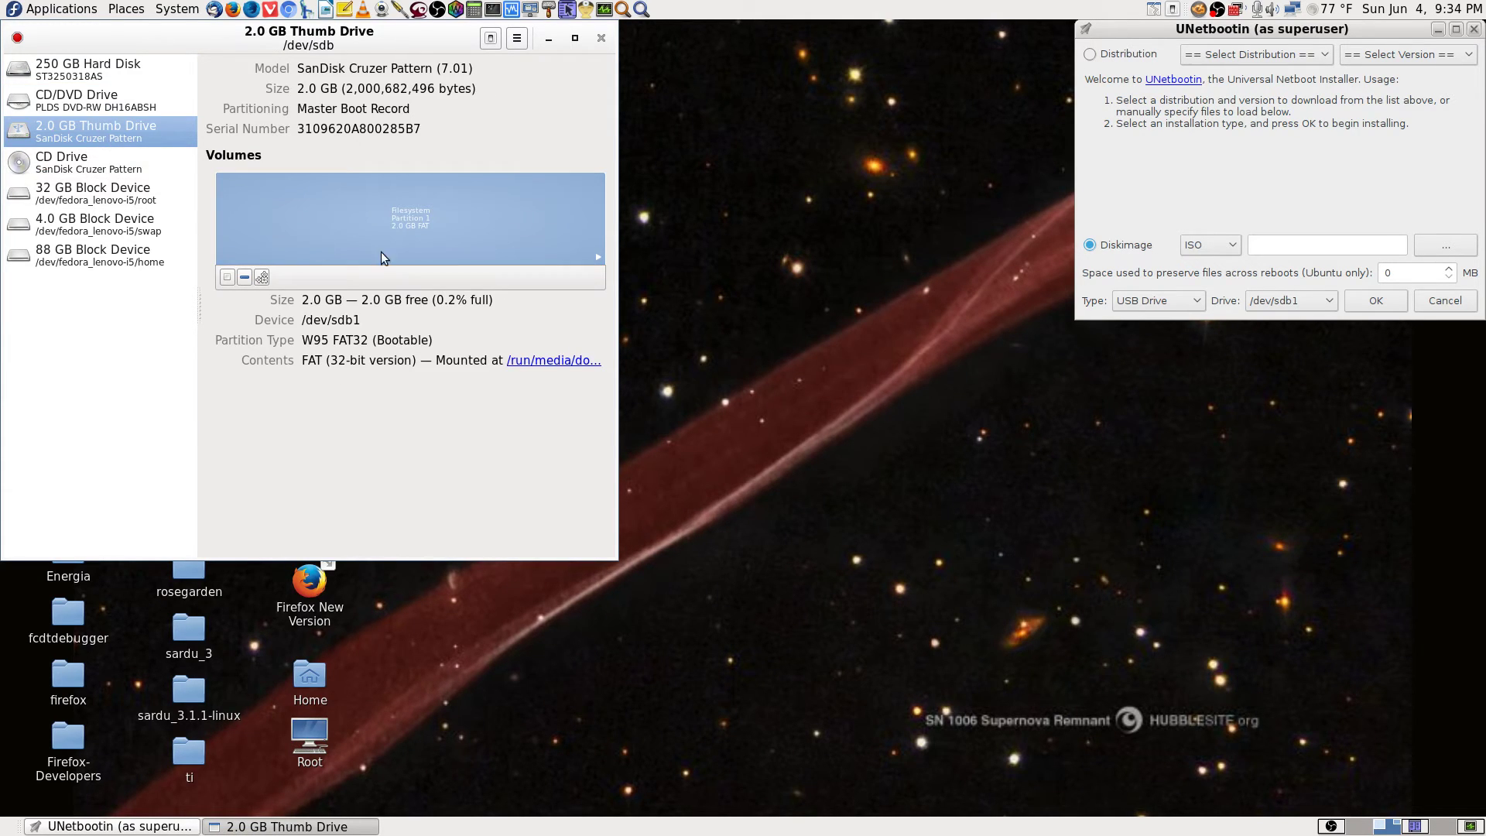
left_click(103, 169)
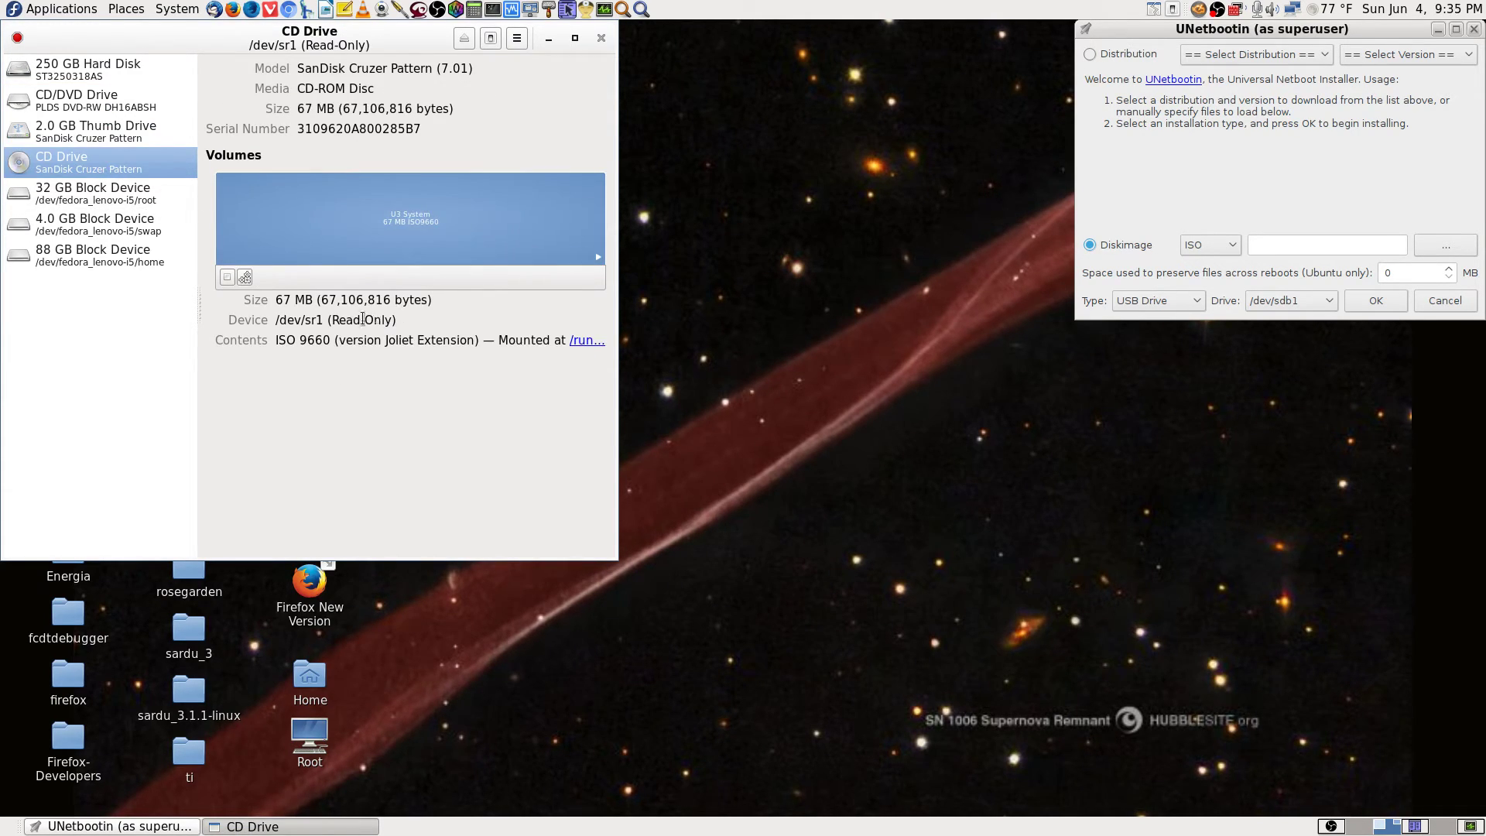
key("Up")
key("Up")
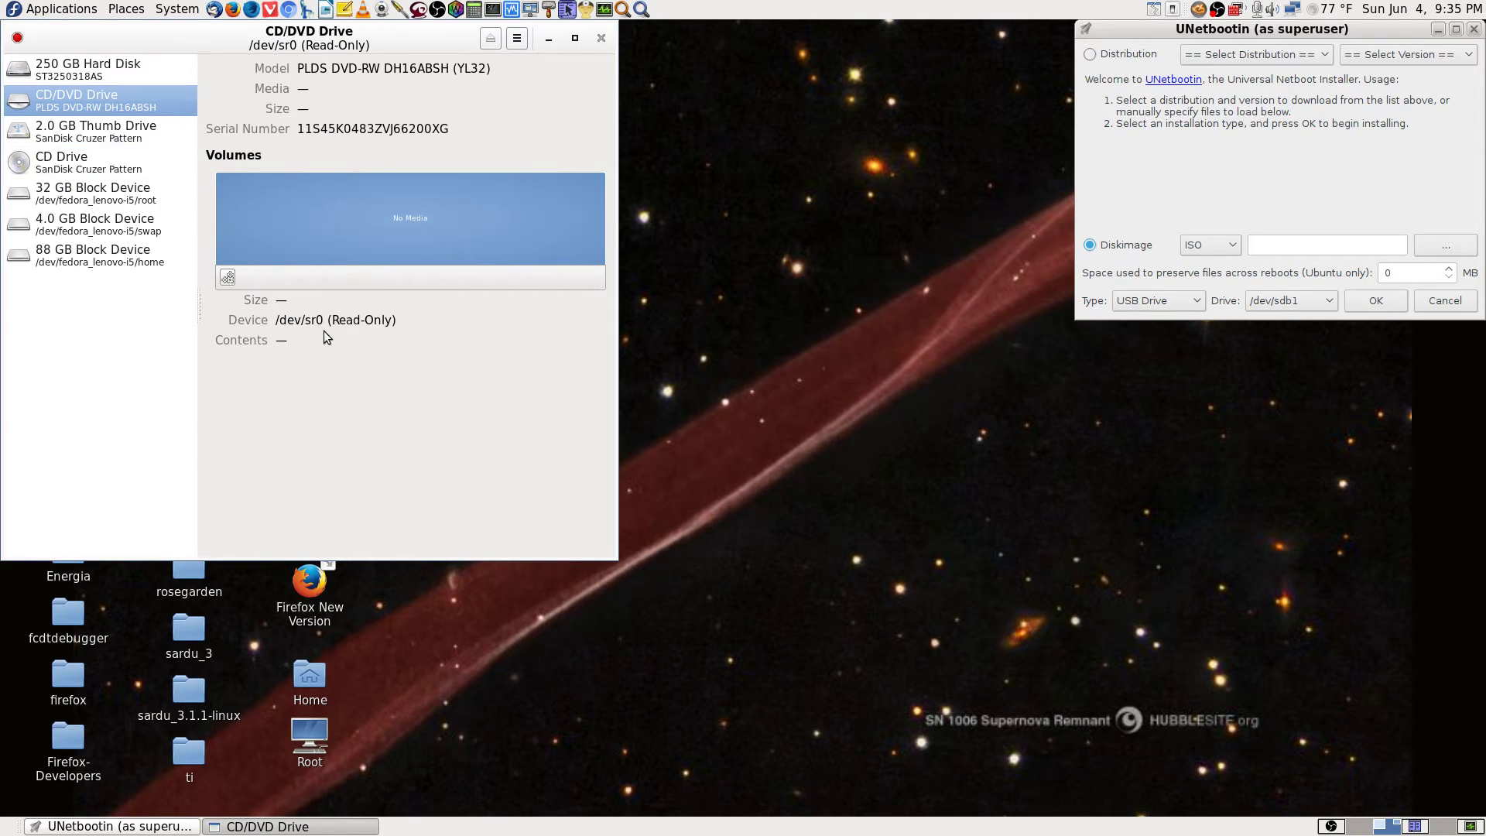
left_click(101, 172)
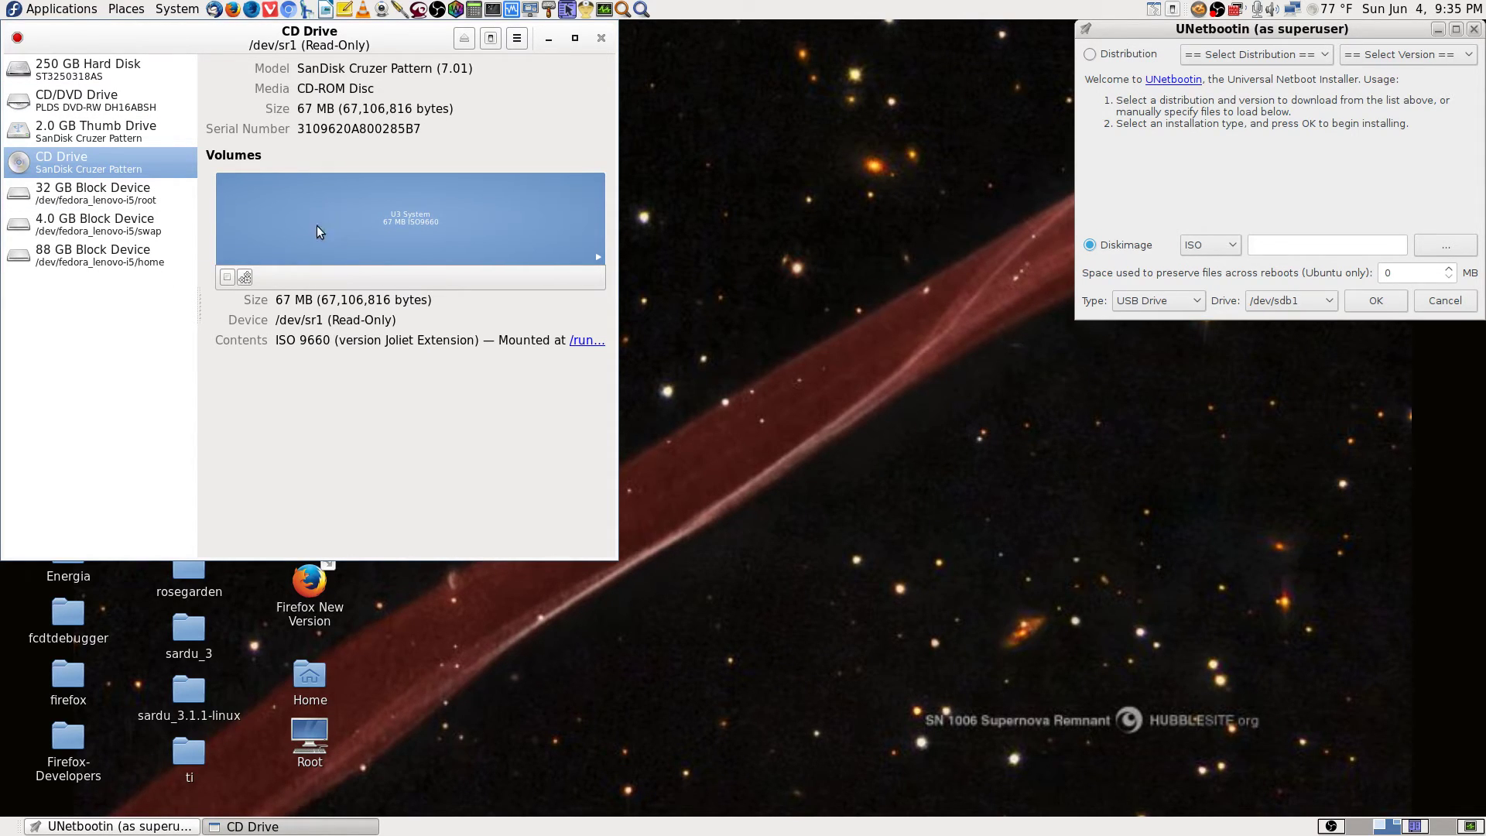
Inspect the 32 GB root, 4.0 GB swap and 88 GB home volumes.
left_click(96, 198)
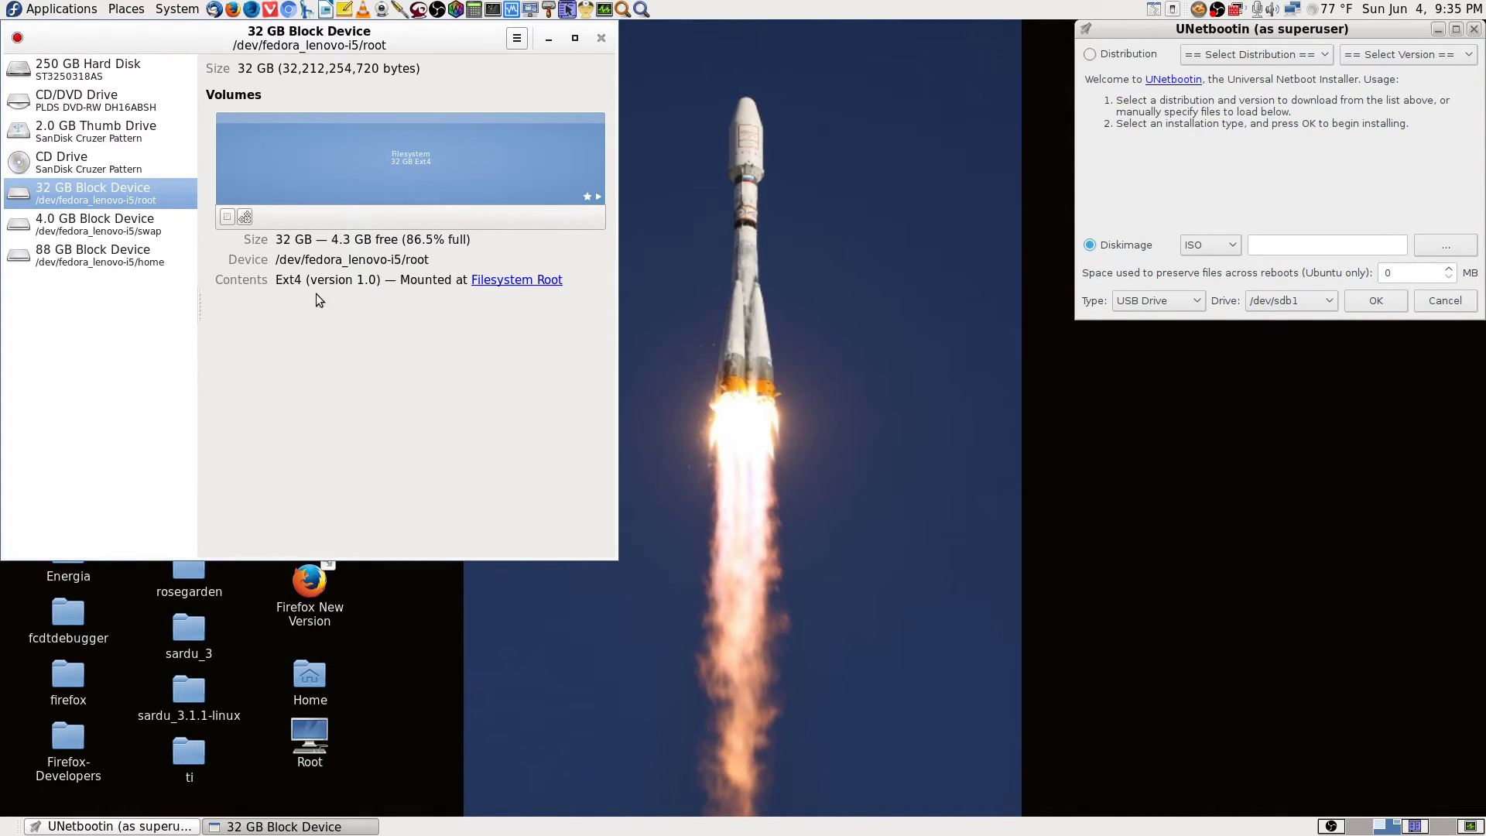
left_click(127, 230)
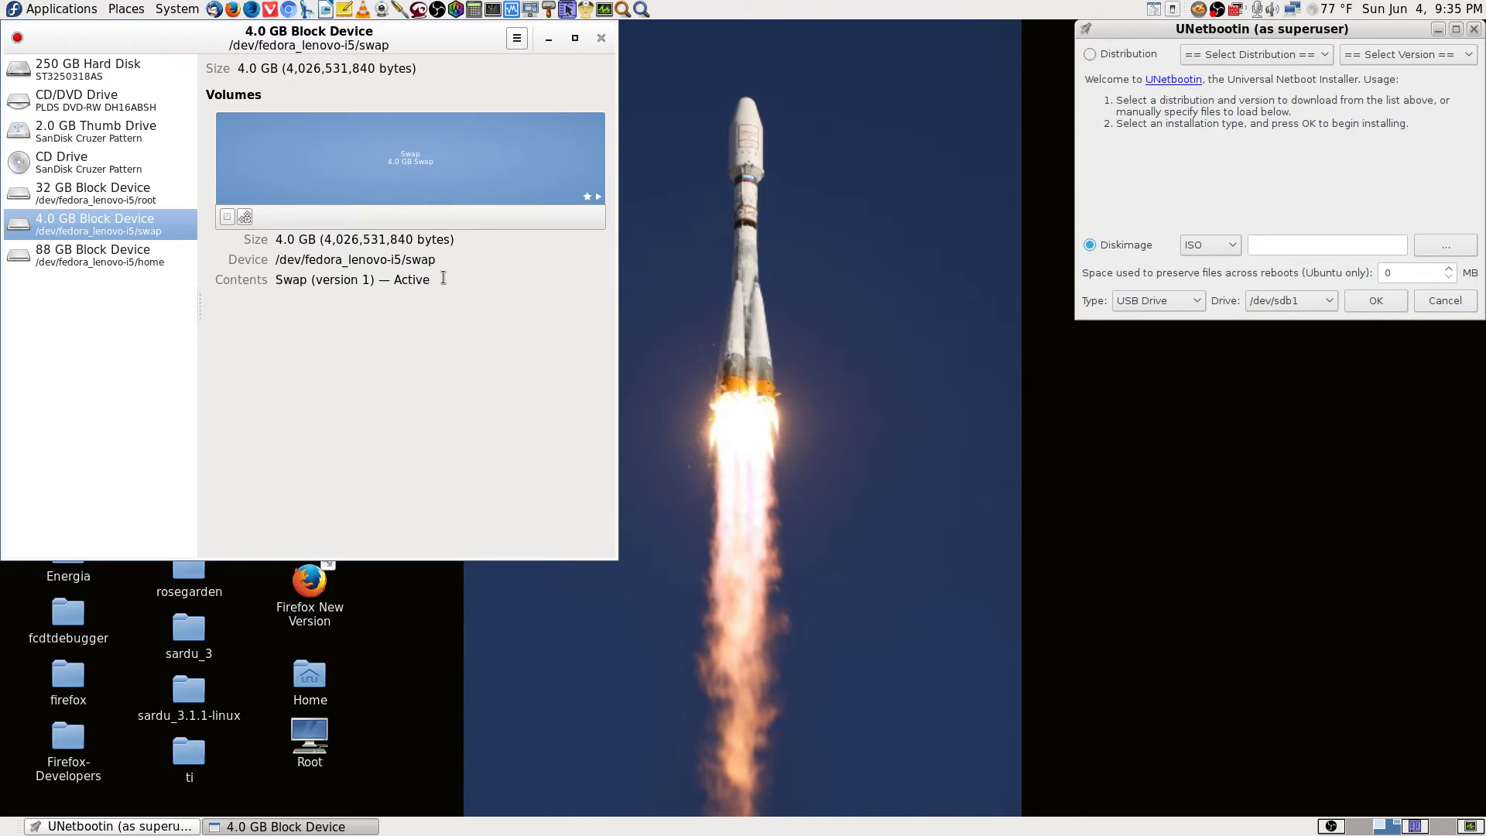
left_click(77, 258)
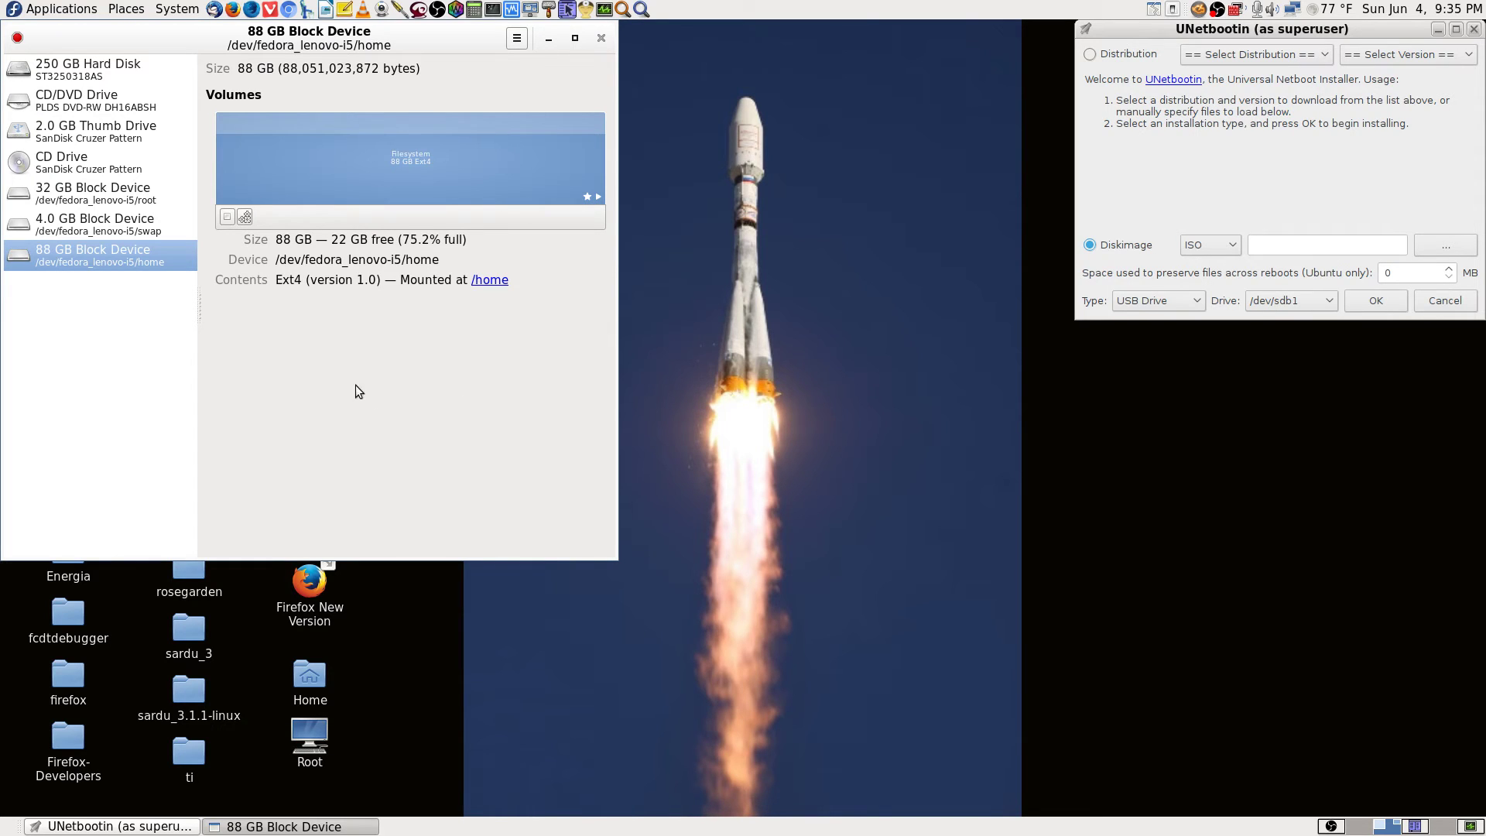
Show the 2.0 GB Thumb Drive, pointing out its model, size and bootable FAT32 partition type.
left_click(75, 131)
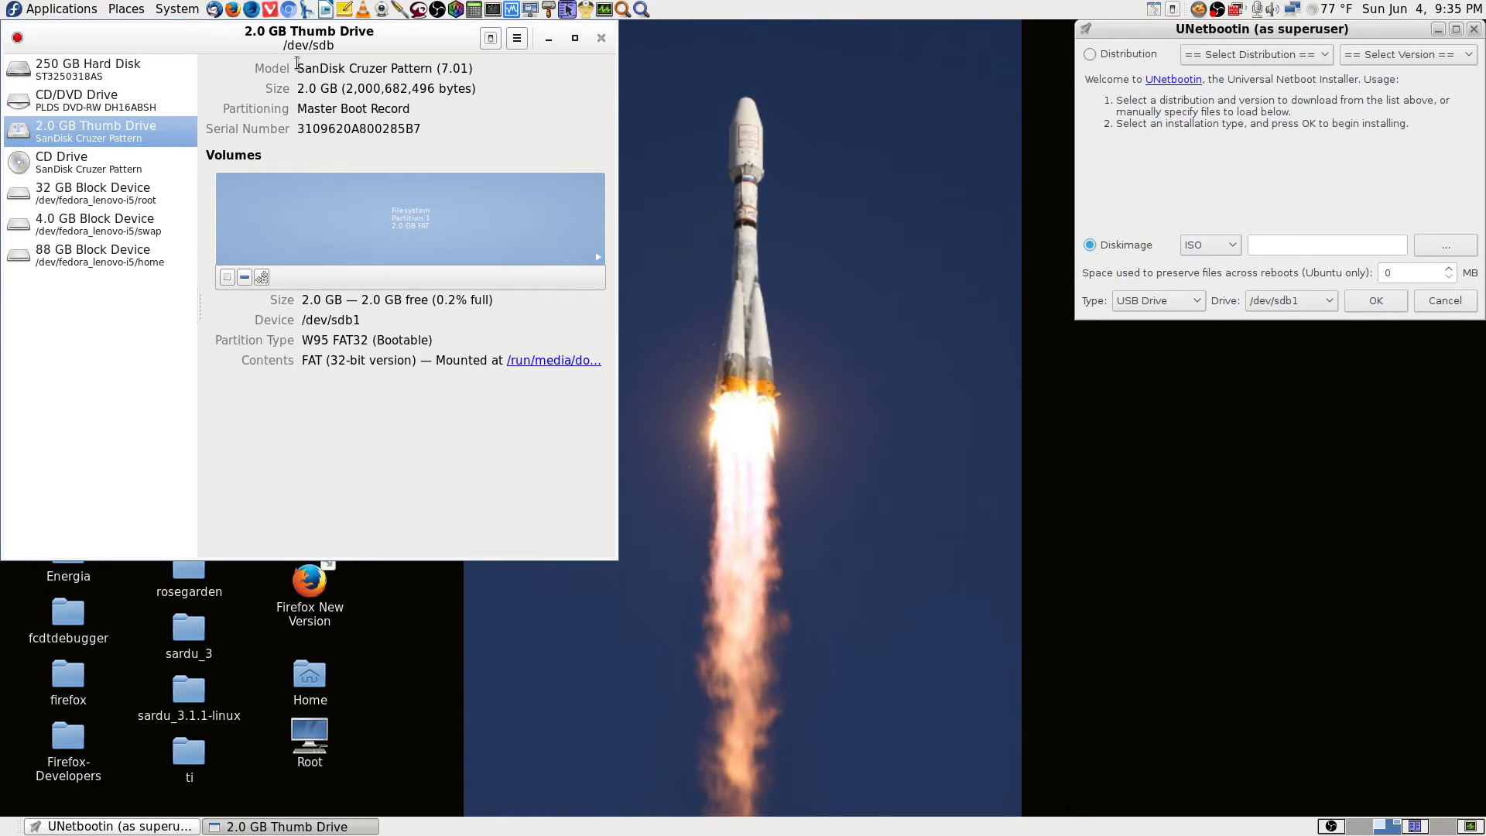
left_click_drag(297, 63, 502, 85)
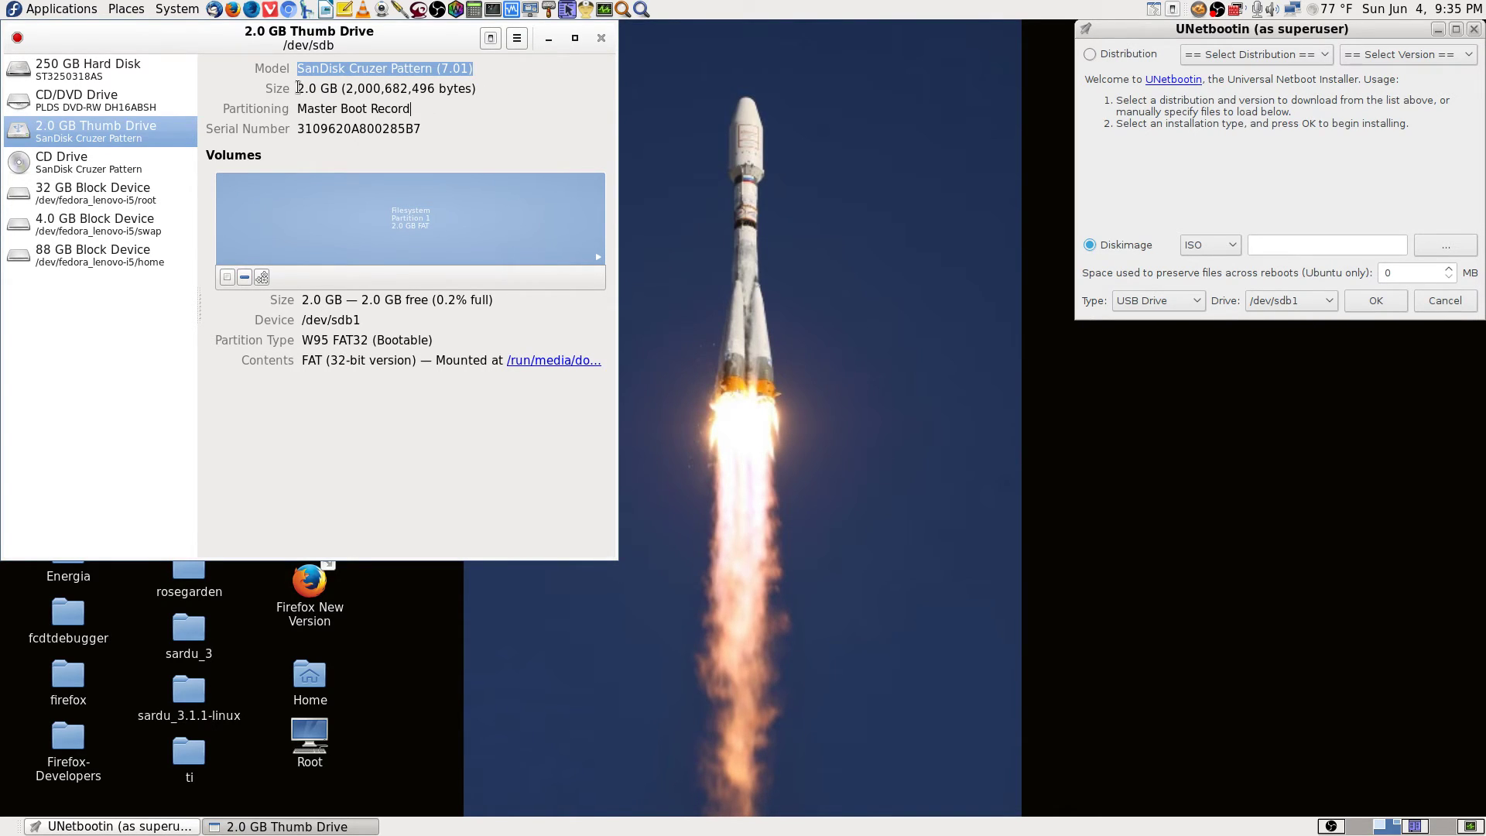
left_click(453, 88)
left_click(480, 69)
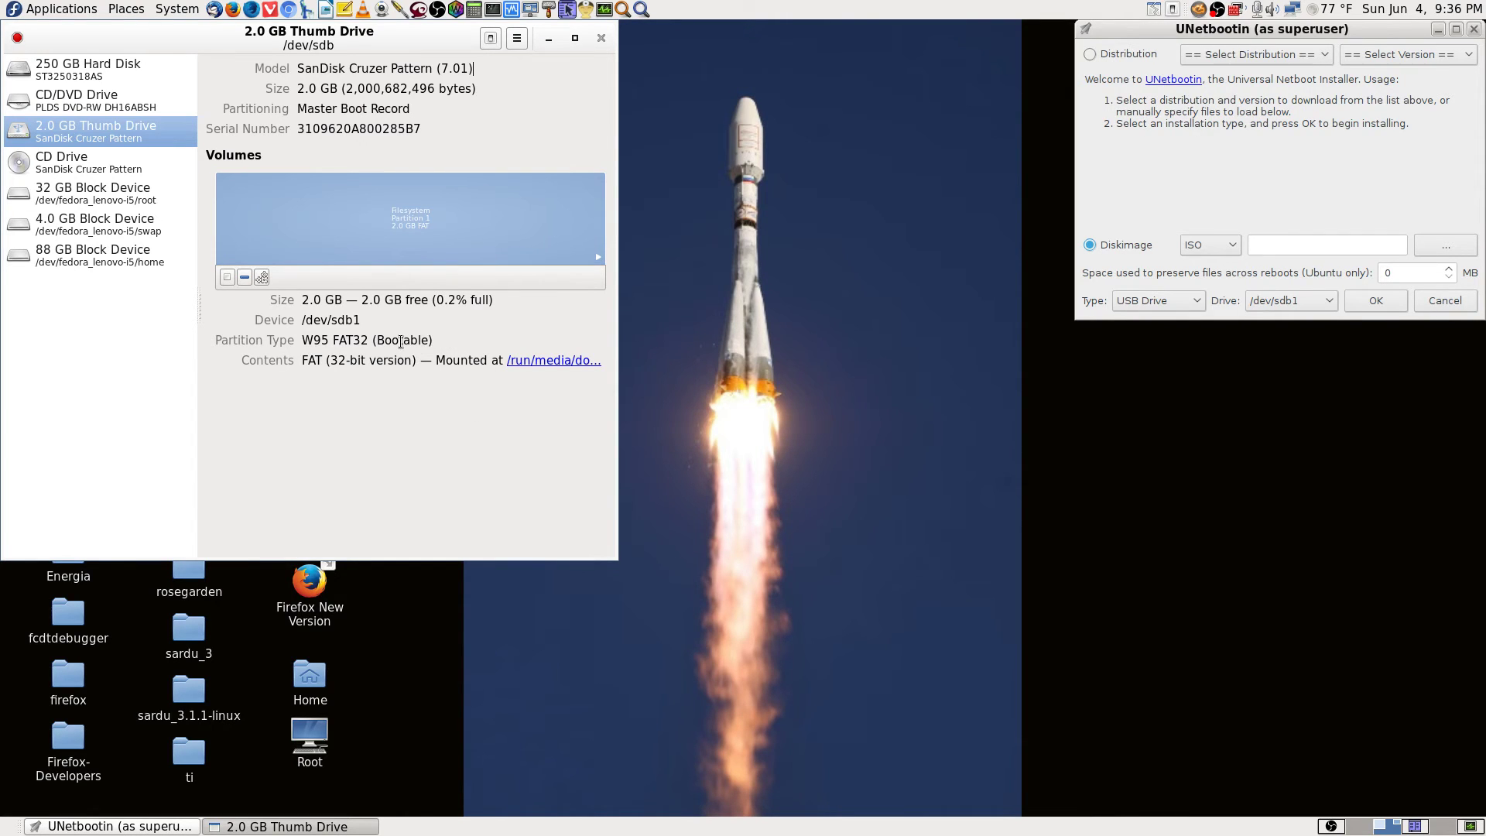
left_click(462, 336)
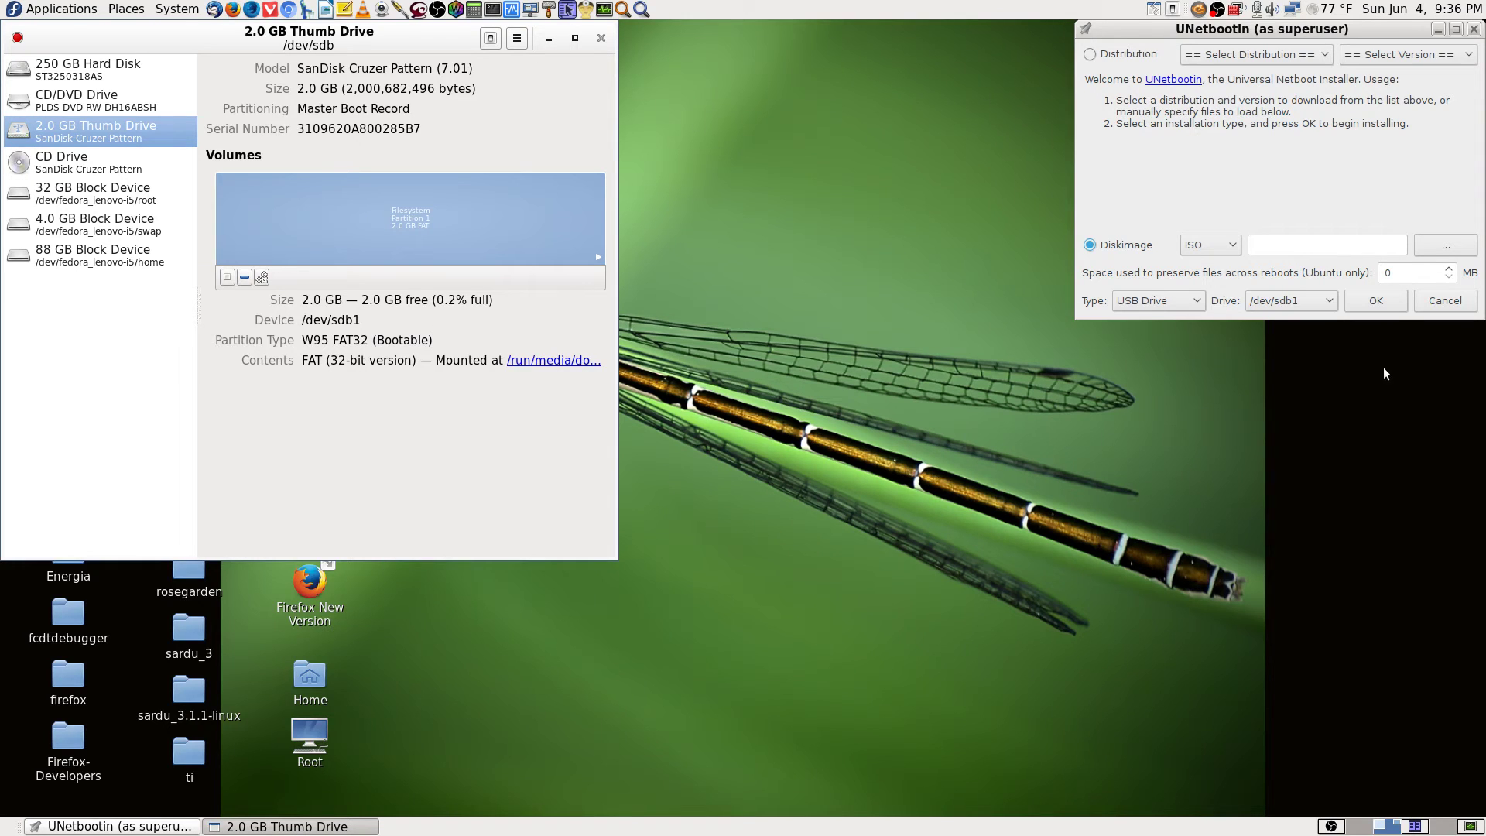
Open the disk image chooser and browse to the user's Downloads folder on the 82.0 GiB drive.
left_click(1439, 247)
left_click(1440, 248)
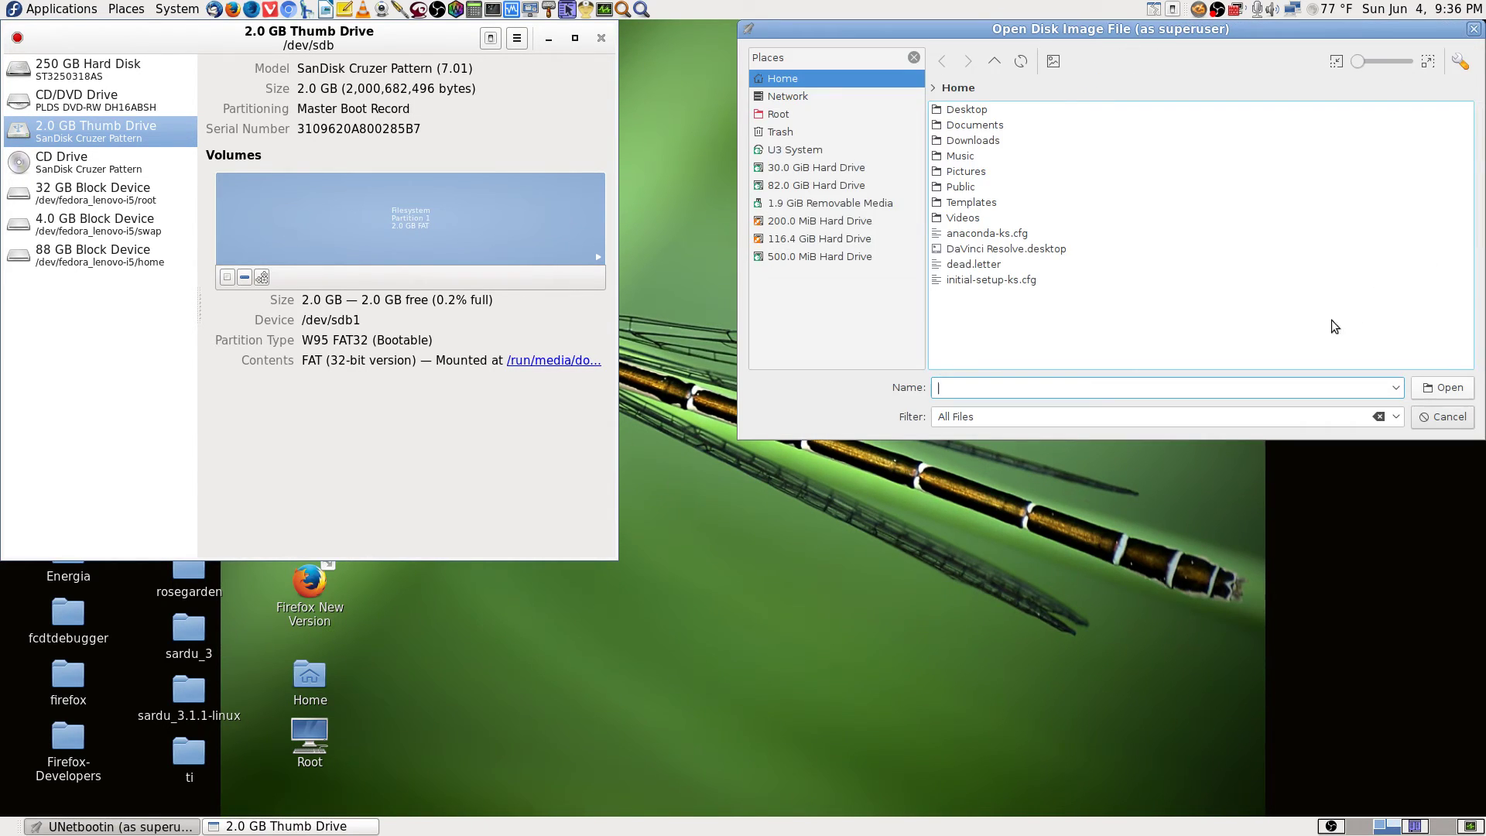
left_click(779, 114)
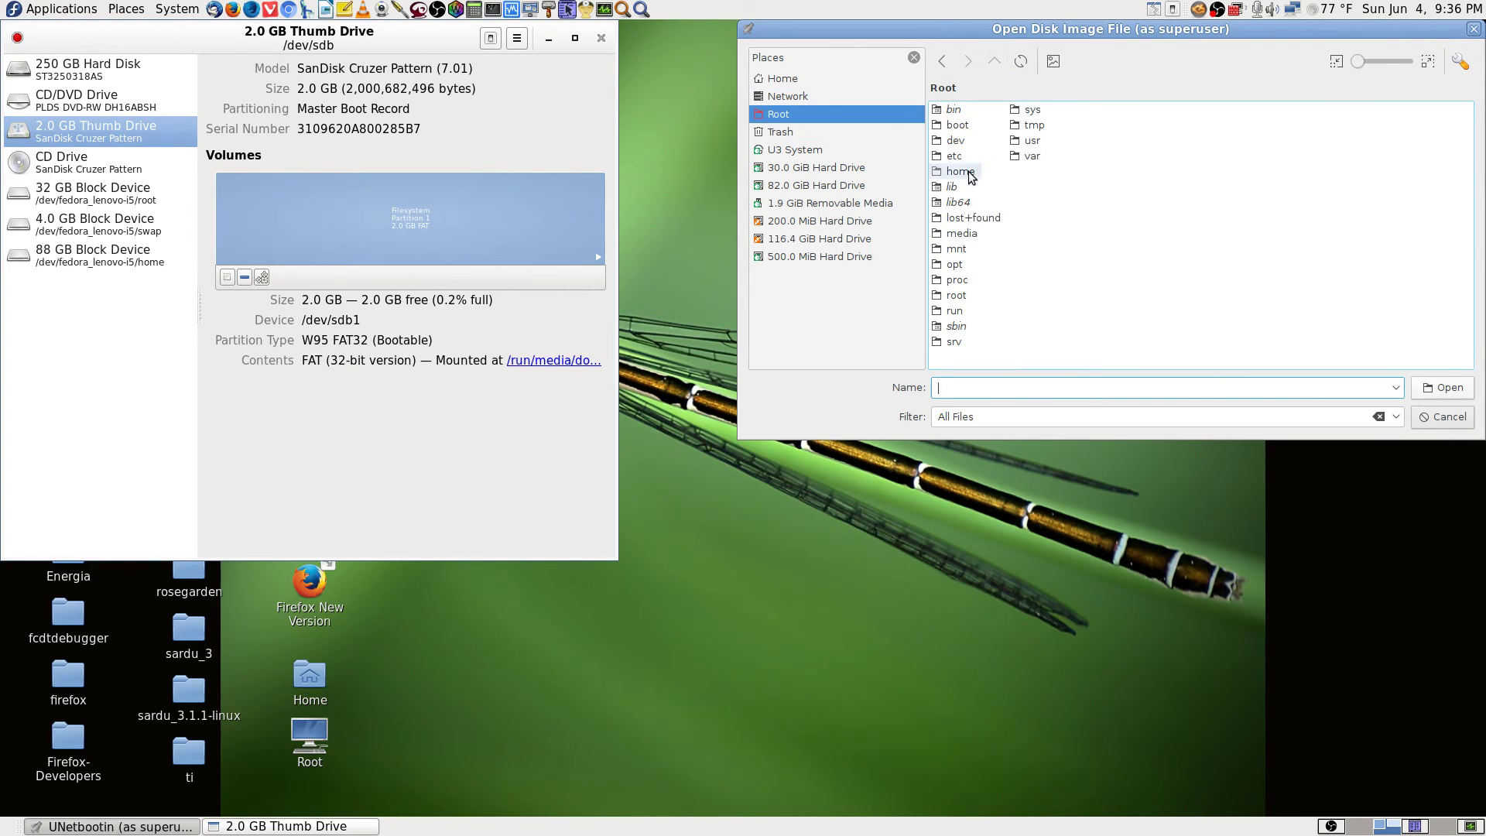
left_click(816, 185)
double_click(960, 110)
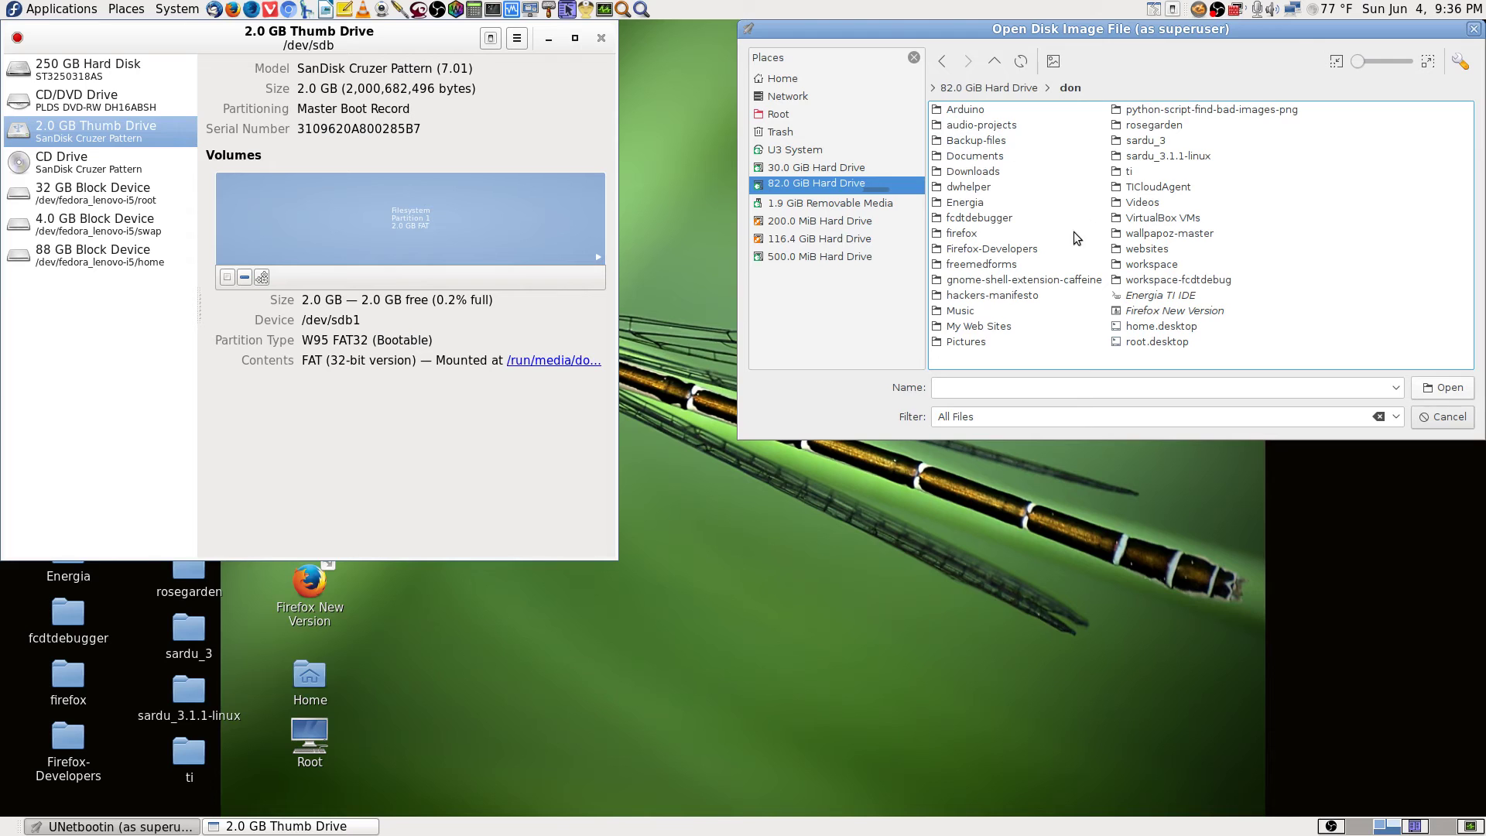
double_click(977, 171)
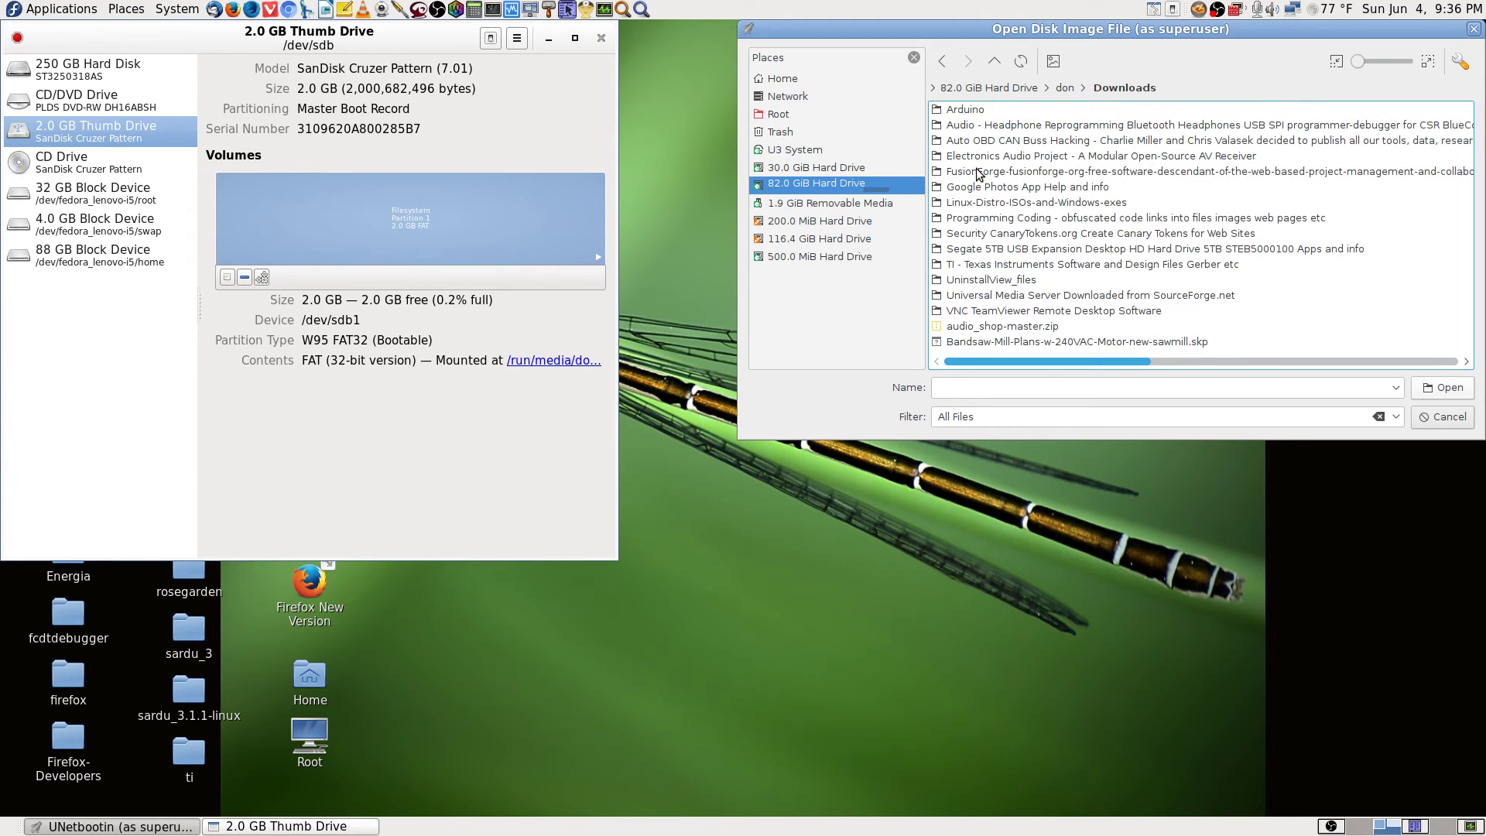
Pick debian-live-8.8.0-amd64-mate-desktop.iso from Linux-Distro-ISOs-and-Windows-exes/Debian and start writing it to /dev/sdb1.
key("l")
key("Down")
key("Up")
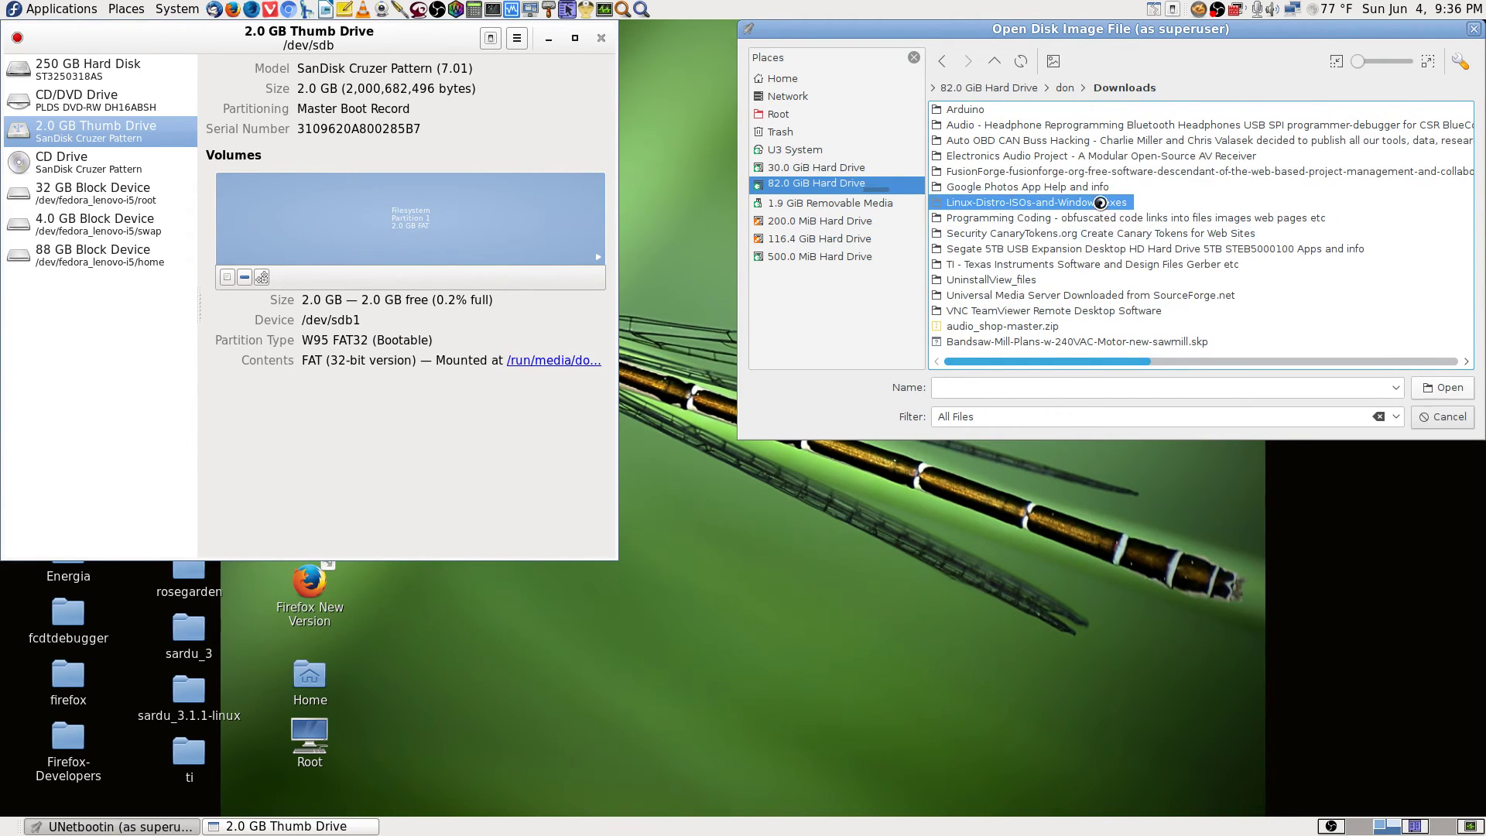
key("Return")
double_click(974, 113)
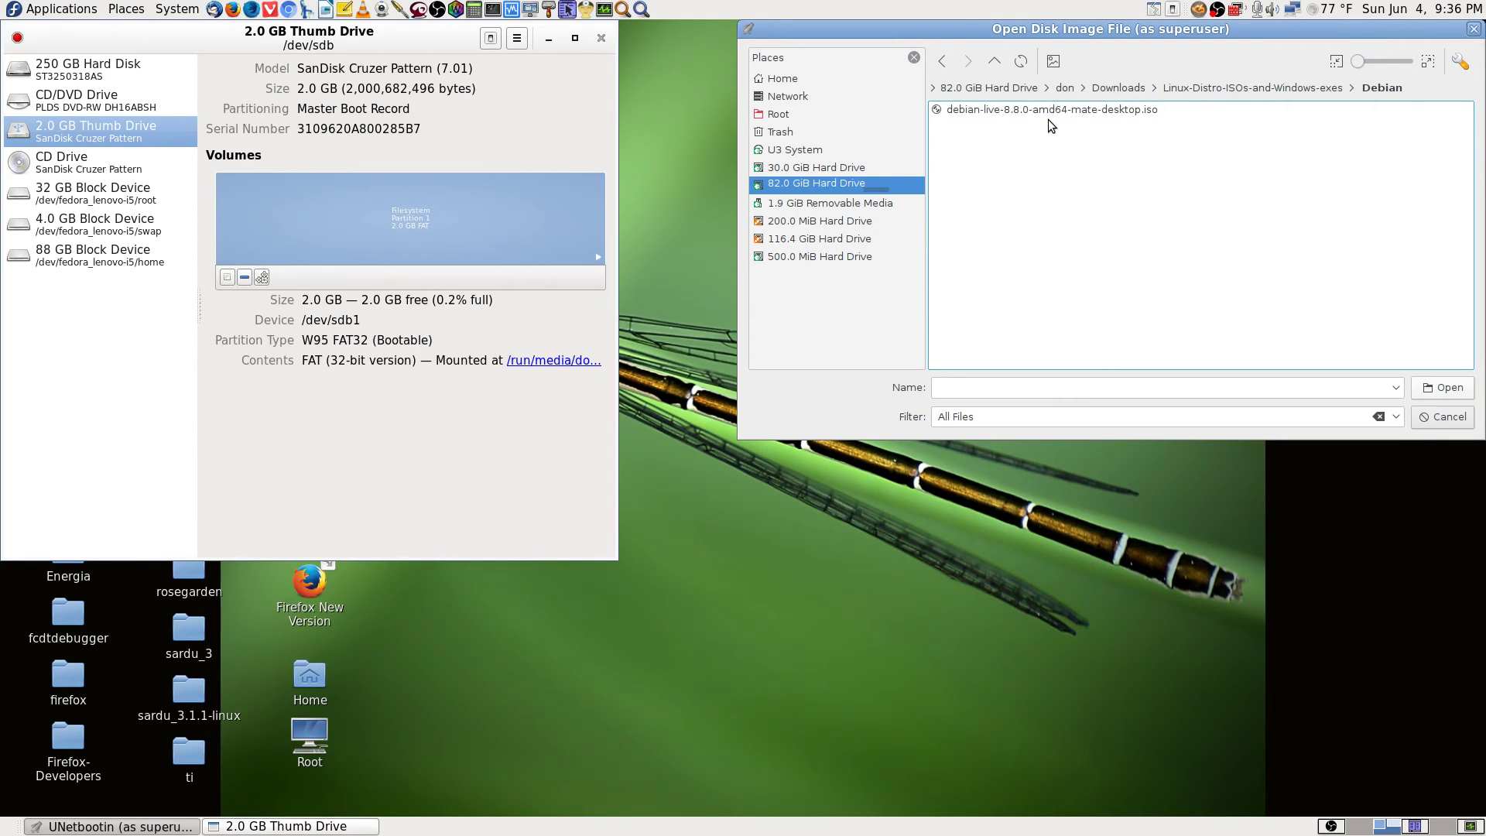
double_click(1139, 113)
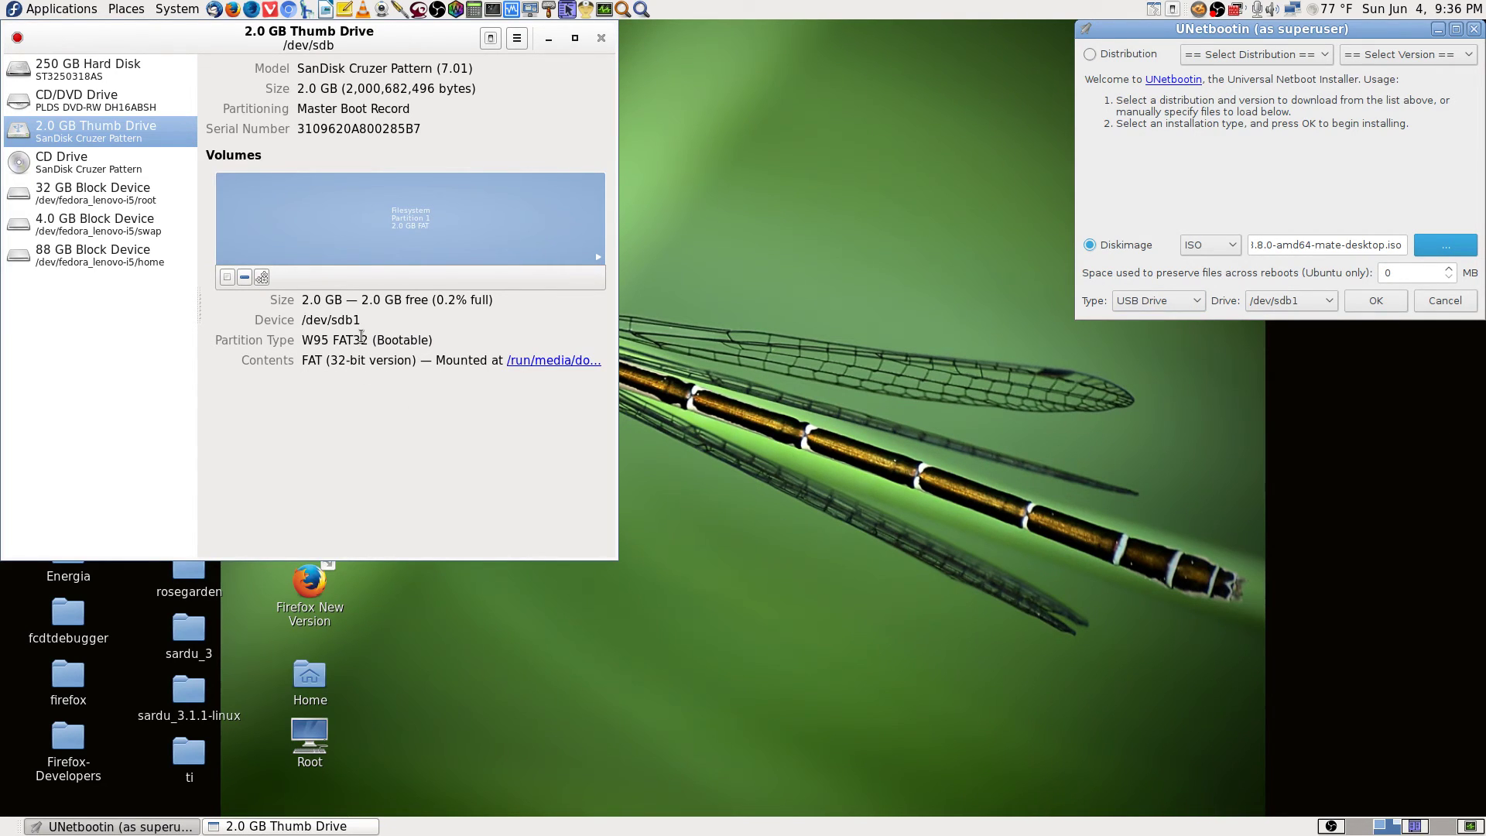
left_click(1377, 301)
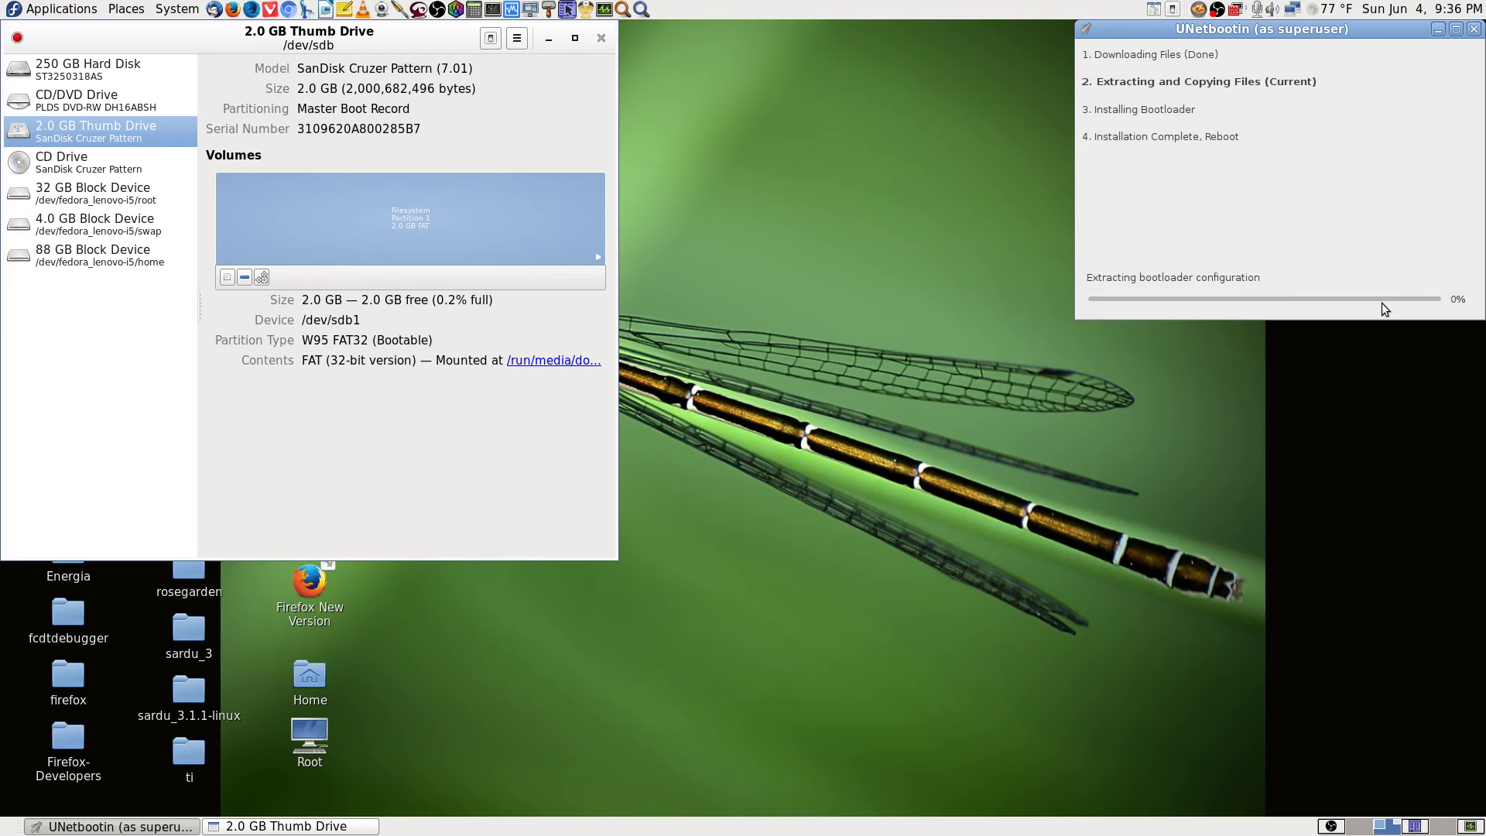
Close GNOME Disks and move UNetbootin's progress window aside while files extract.
left_click(600, 39)
left_click_drag(1367, 35, 823, 35)
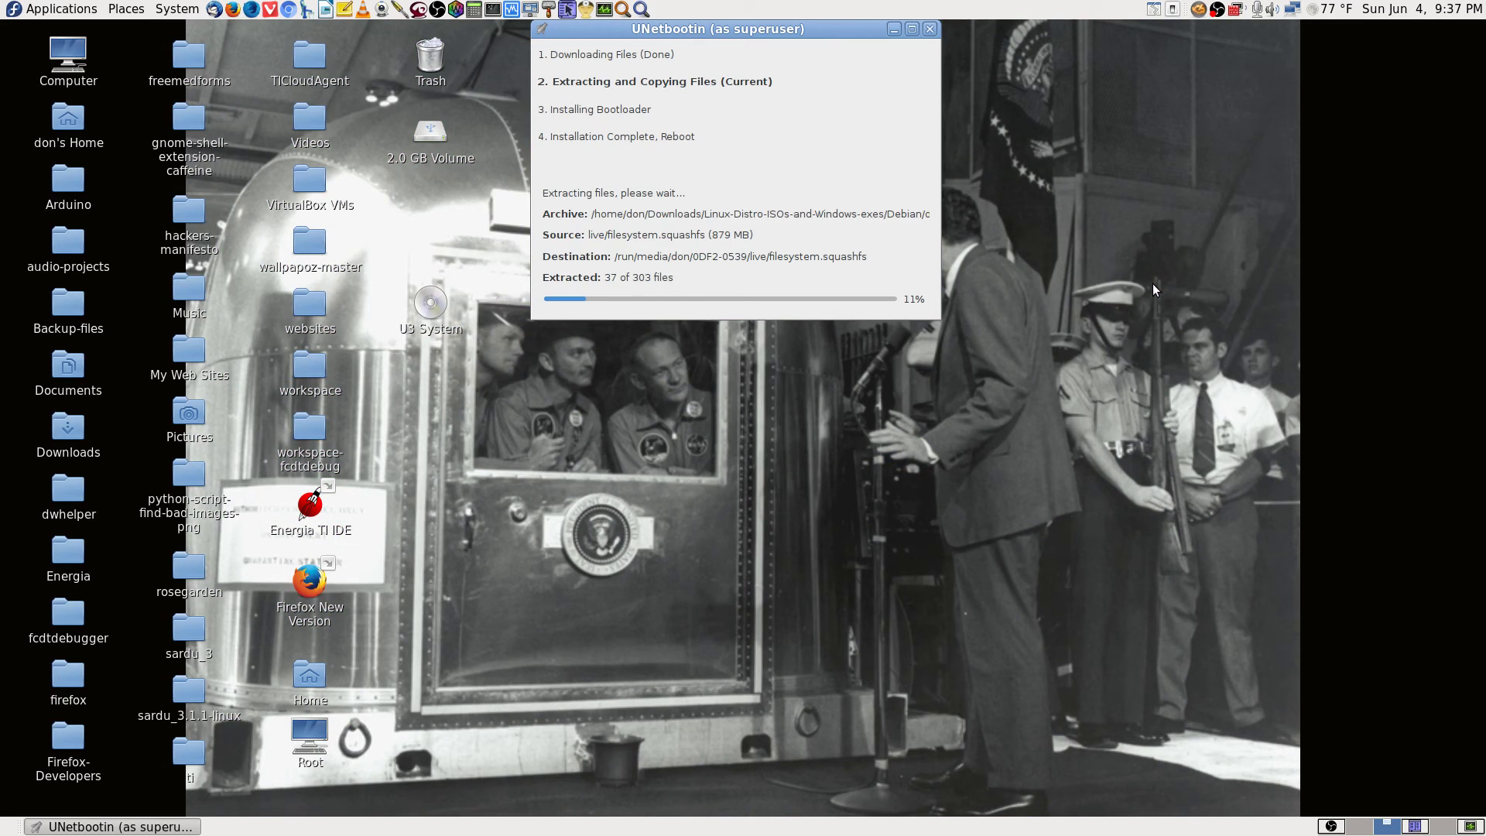
left_click_drag(863, 35, 1090, 833)
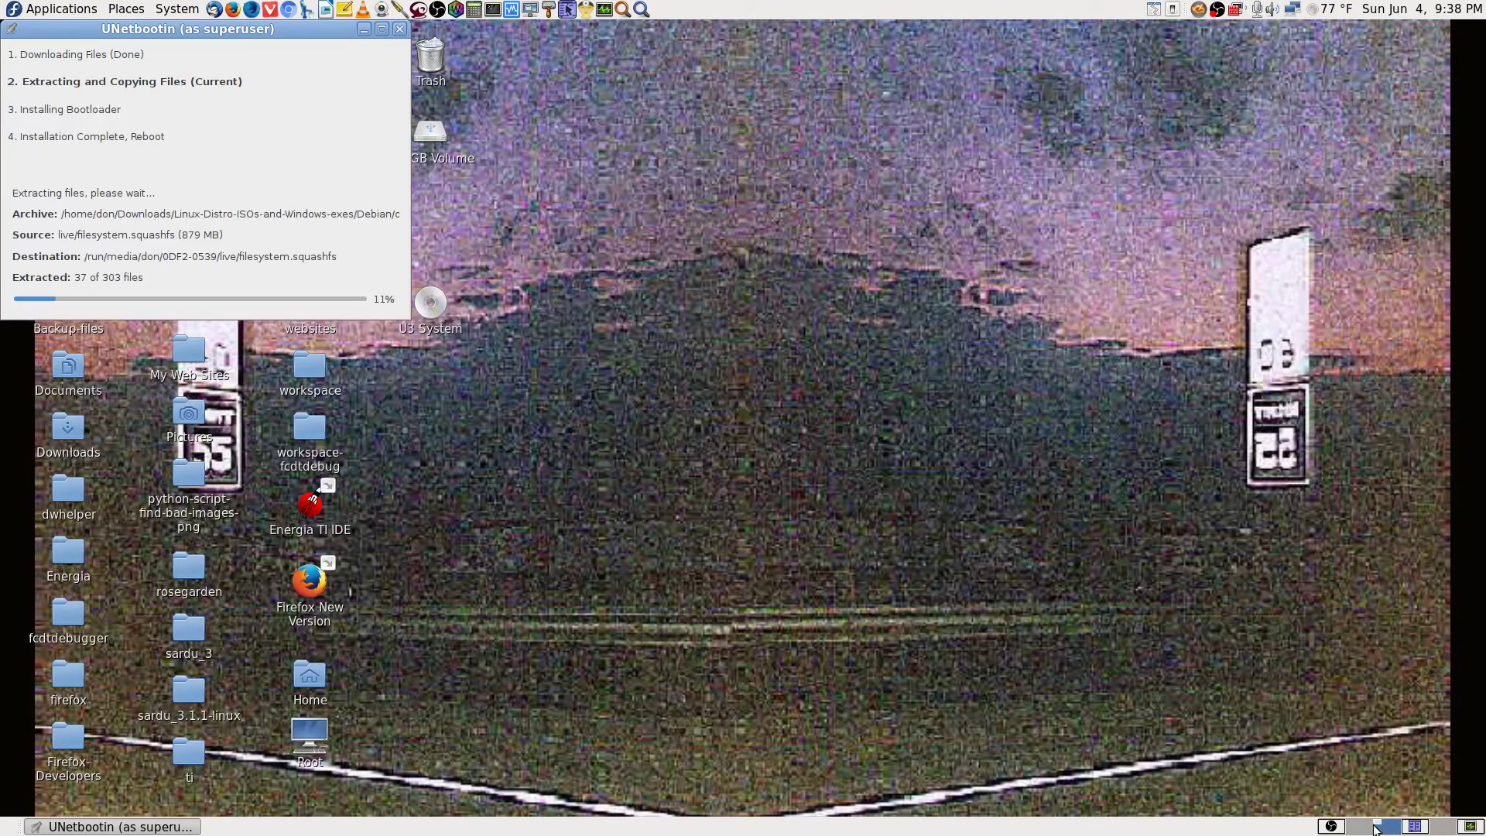
Bring OBS Studio forward and switch to the 'Exit Text 1 w Audio' scene for the closing credits.
left_click(1345, 827)
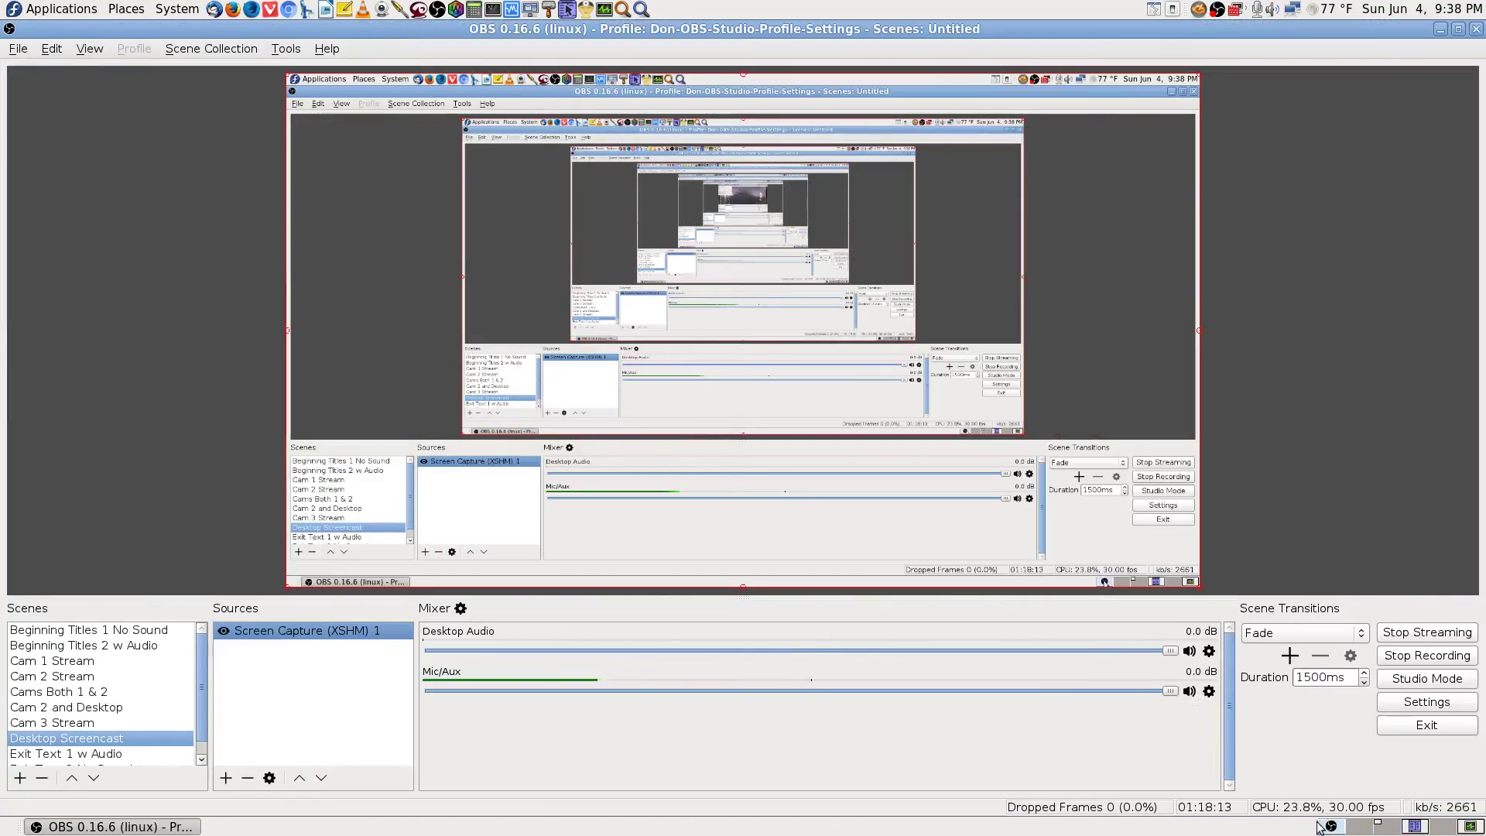
scroll(179, 689, "down", 1)
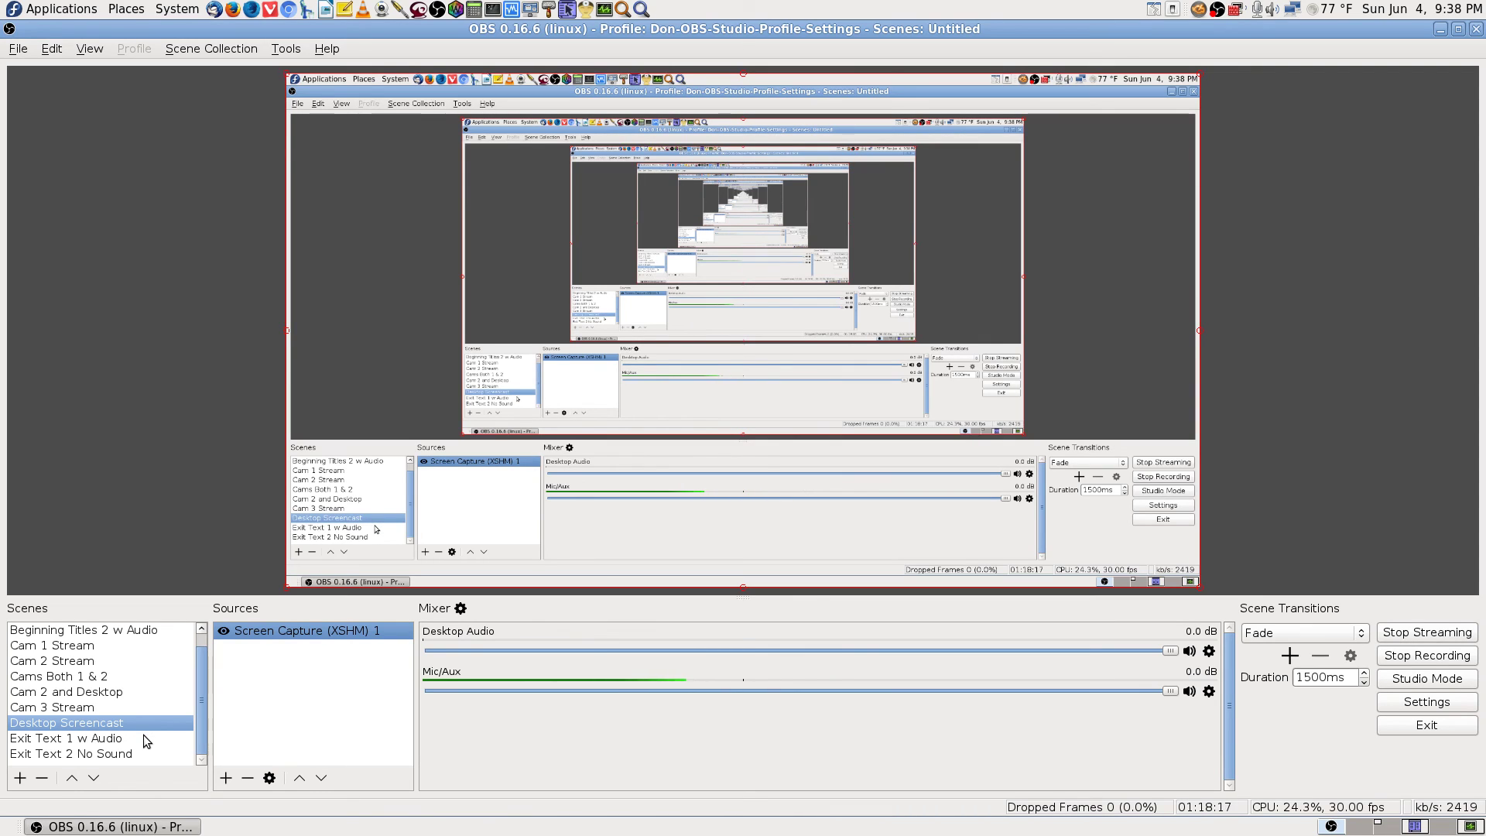
left_click(93, 739)
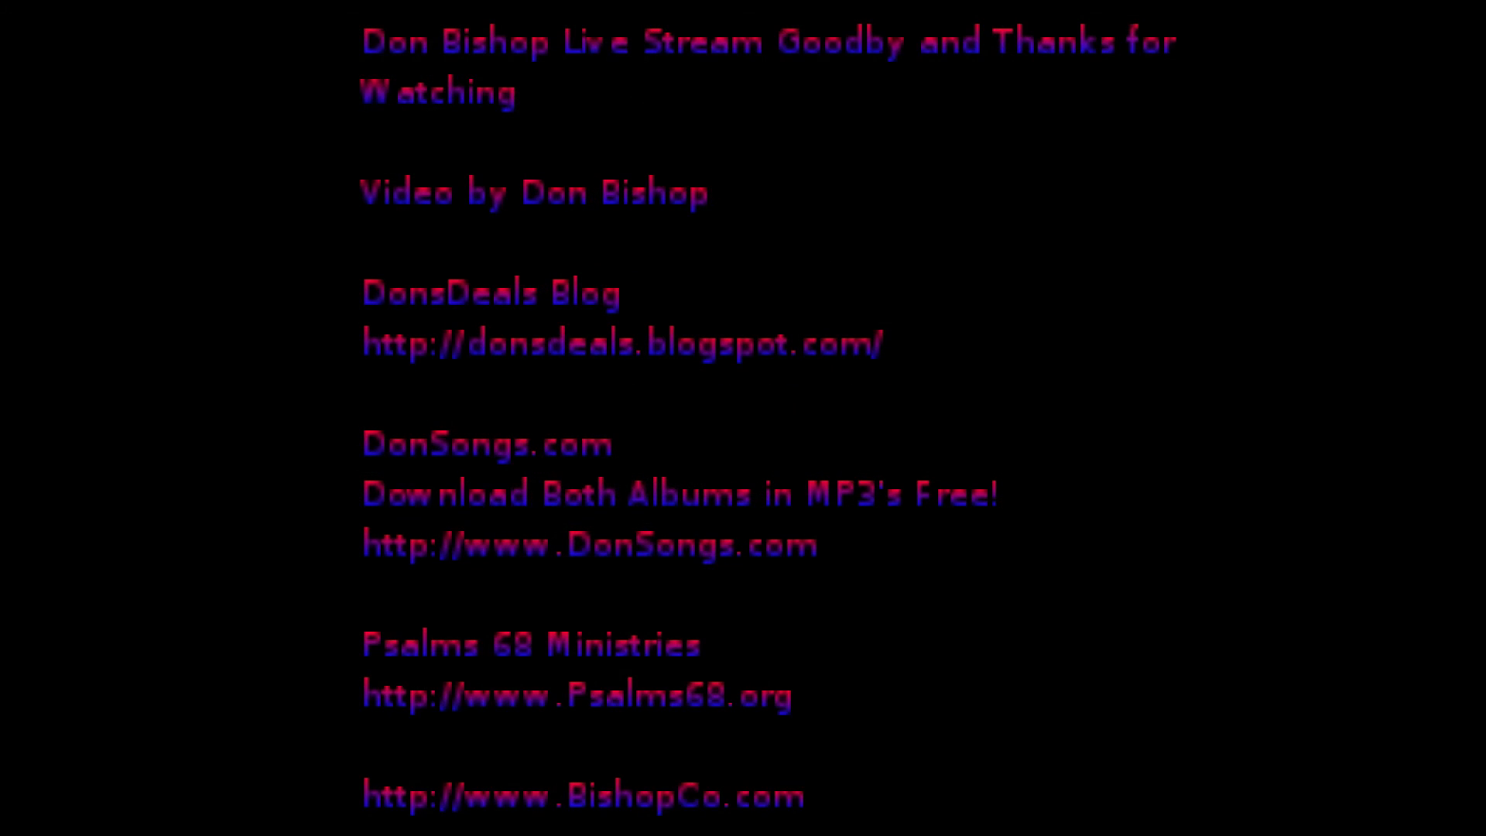